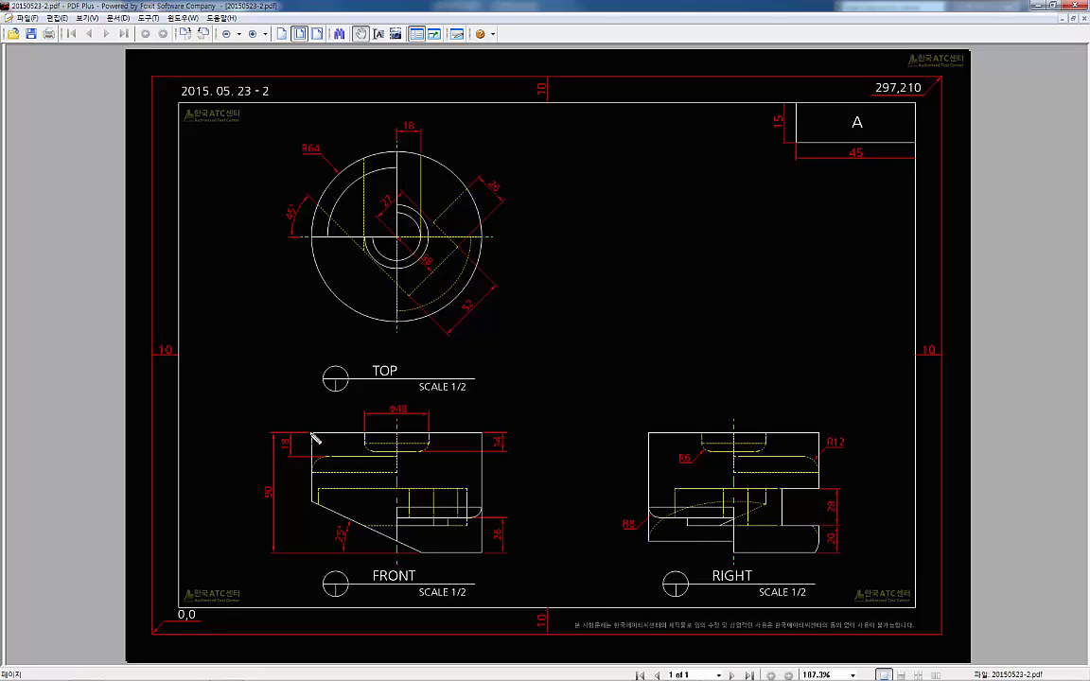
# Step: Examine the overall widths and heights of the front and right views, the recess diameter, and the top view's inner dimensions
pyautogui.moveTo(312, 434); pyautogui.dragTo(480, 436)
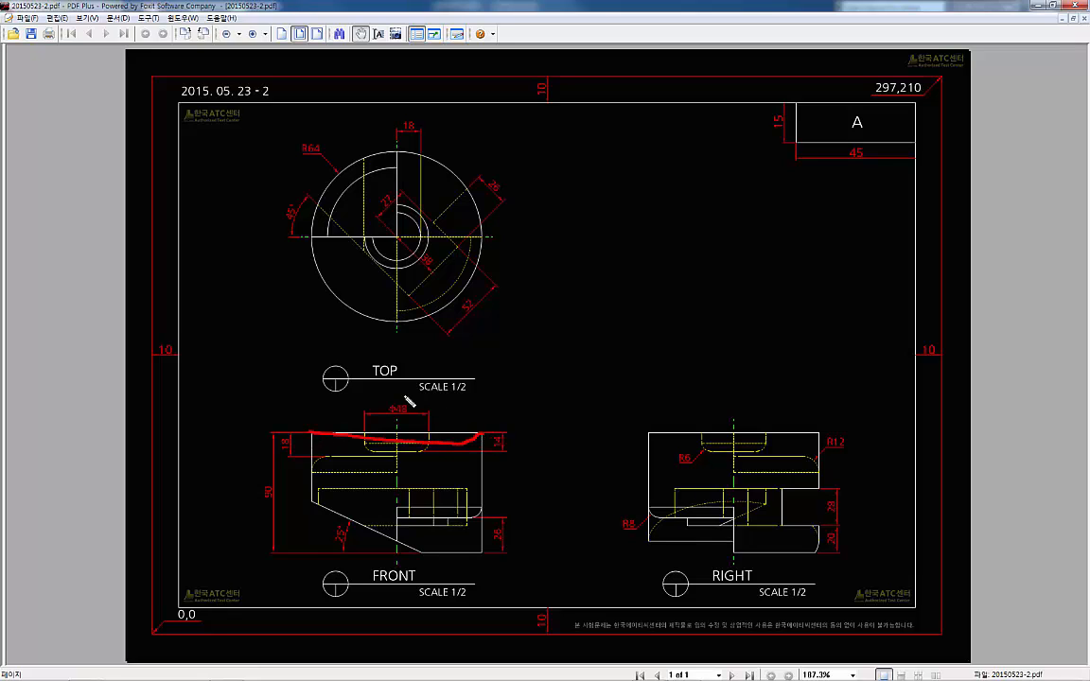
pyautogui.moveTo(383, 406)
pyautogui.mouseDown()
pyautogui.moveTo(396, 394)
pyautogui.moveTo(397, 410)
pyautogui.moveTo(471, 413)
pyautogui.mouseUp()
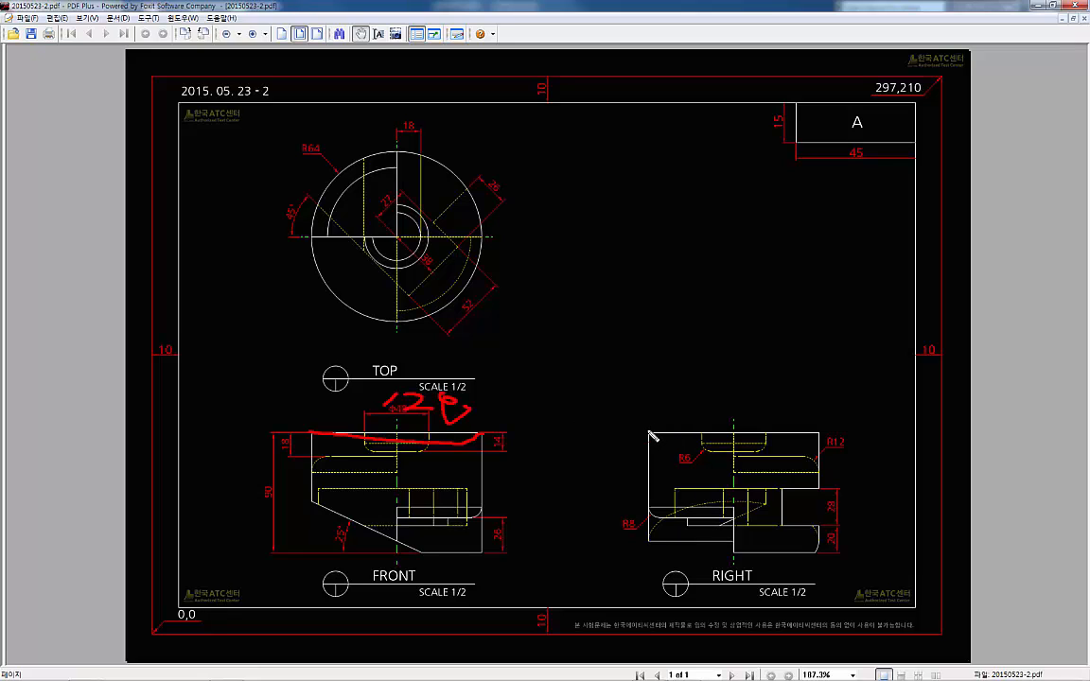
pyautogui.moveTo(651, 432); pyautogui.dragTo(823, 434)
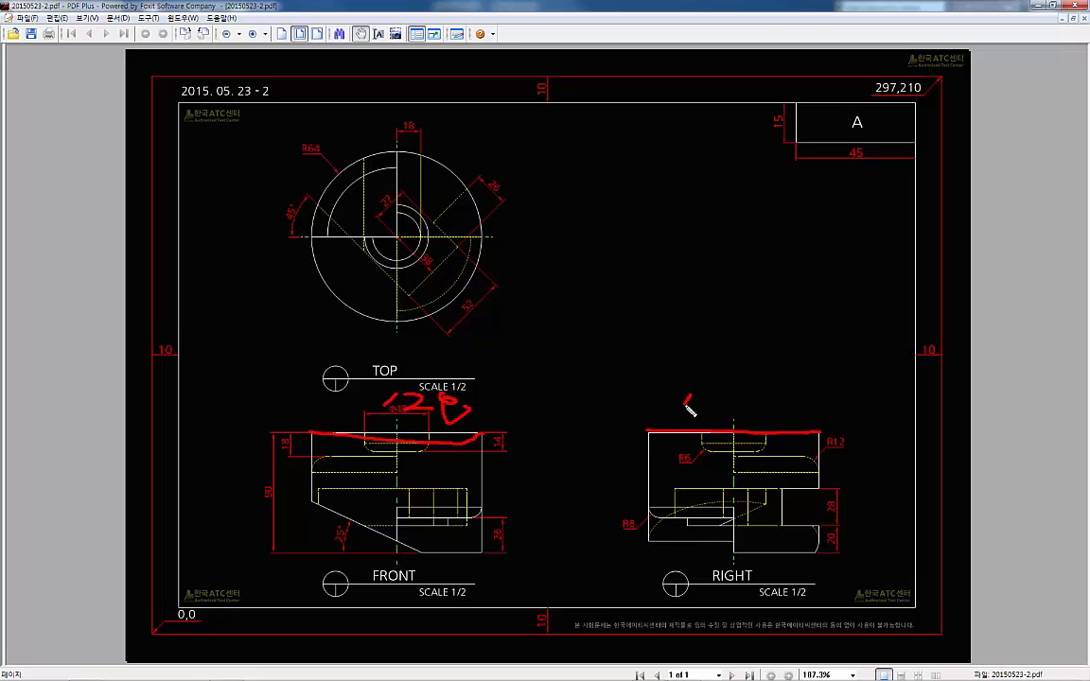
pyautogui.moveTo(687, 396)
pyautogui.mouseDown()
pyautogui.moveTo(708, 390)
pyautogui.moveTo(723, 410)
pyautogui.moveTo(727, 399)
pyautogui.mouseUp()
pyautogui.moveTo(295, 438)
pyautogui.mouseDown()
pyautogui.moveTo(260, 540)
pyautogui.moveTo(286, 454)
pyautogui.mouseUp()
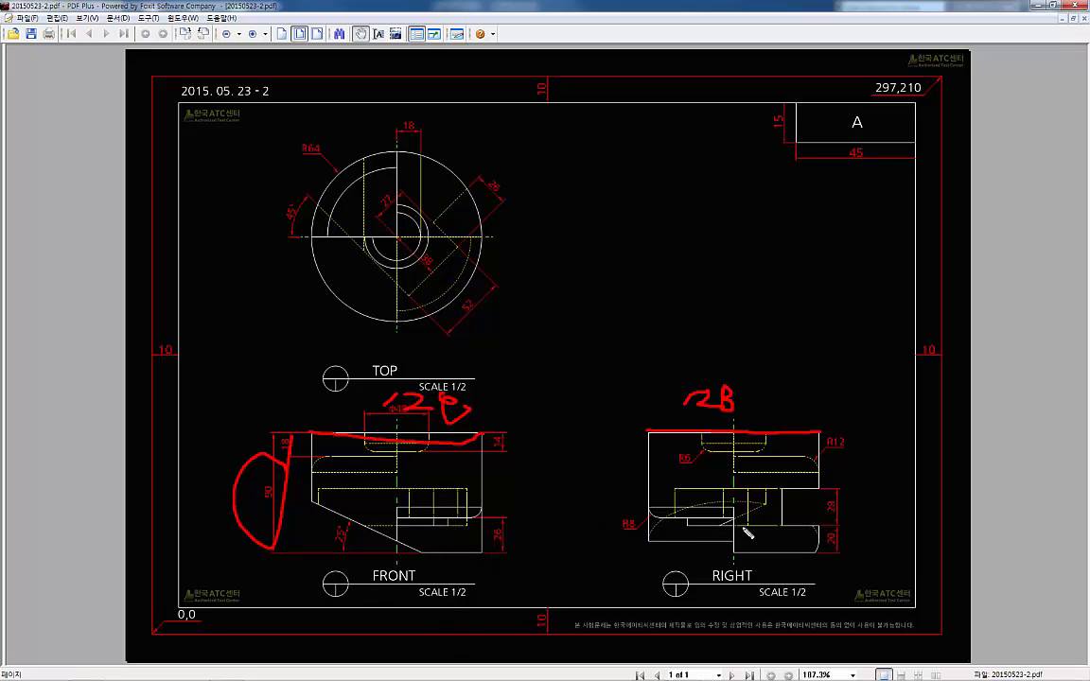
pyautogui.moveTo(814, 537)
pyautogui.mouseDown()
pyautogui.moveTo(830, 514)
pyautogui.moveTo(806, 545)
pyautogui.mouseUp()
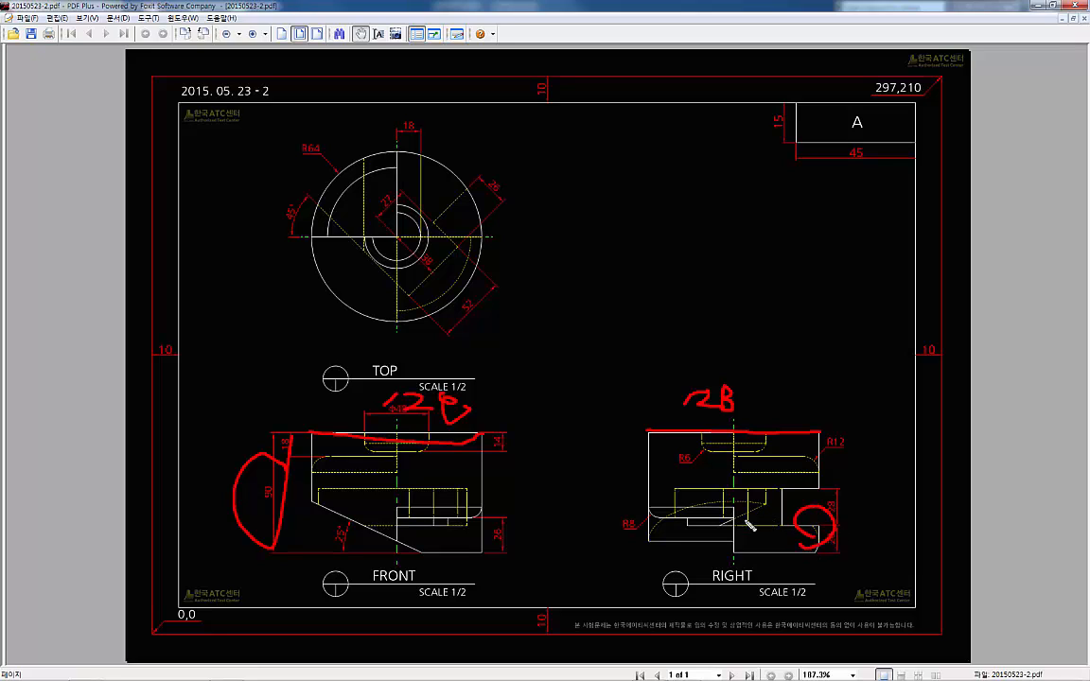
pyautogui.moveTo(744, 511)
pyautogui.mouseDown()
pyautogui.moveTo(725, 518)
pyautogui.moveTo(735, 539)
pyautogui.mouseUp()
pyautogui.moveTo(651, 527); pyautogui.dragTo(750, 508)
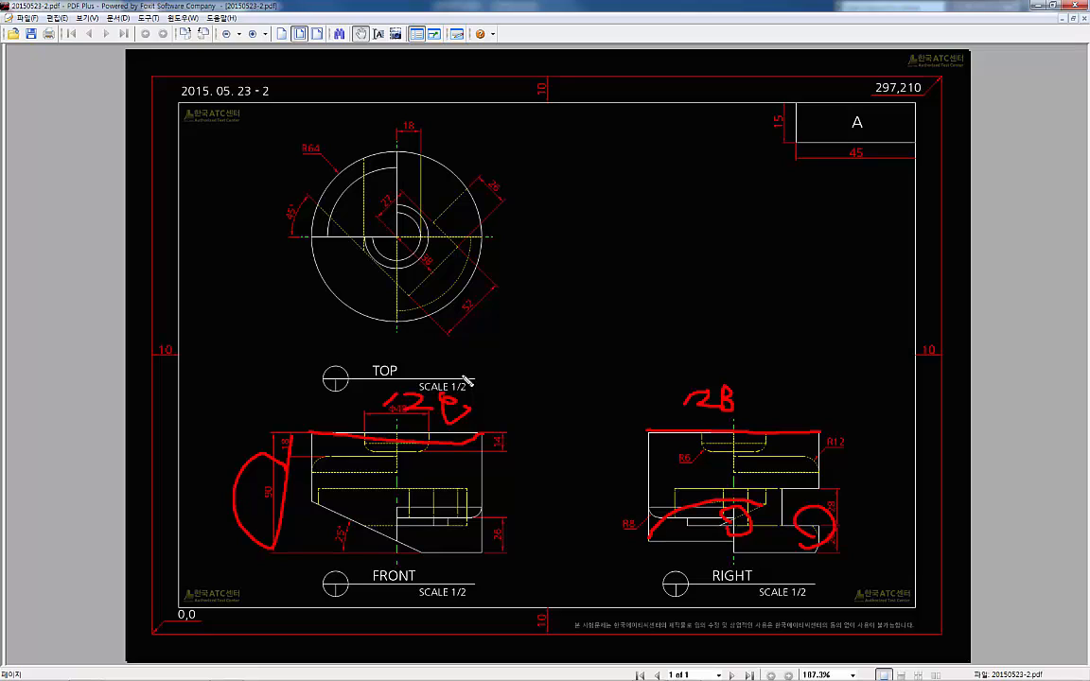
pyautogui.press('Escape')
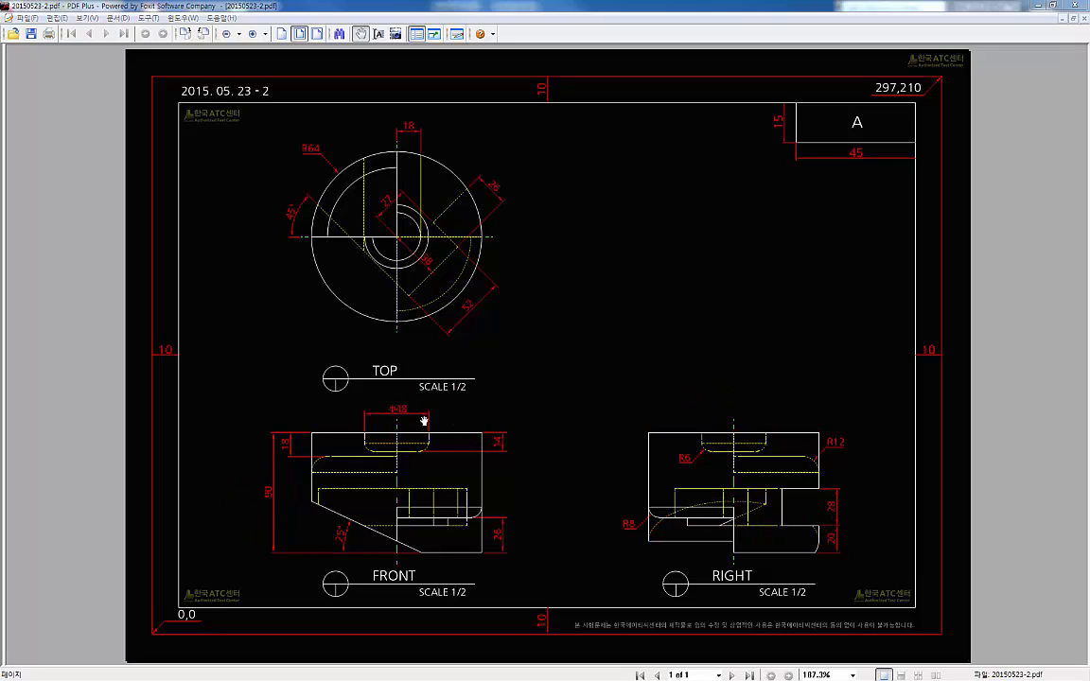
pyautogui.moveTo(390, 435)
pyautogui.mouseDown()
pyautogui.moveTo(352, 428)
pyautogui.moveTo(449, 412)
pyautogui.moveTo(364, 444)
pyautogui.moveTo(389, 414)
pyautogui.moveTo(403, 426)
pyautogui.mouseUp()
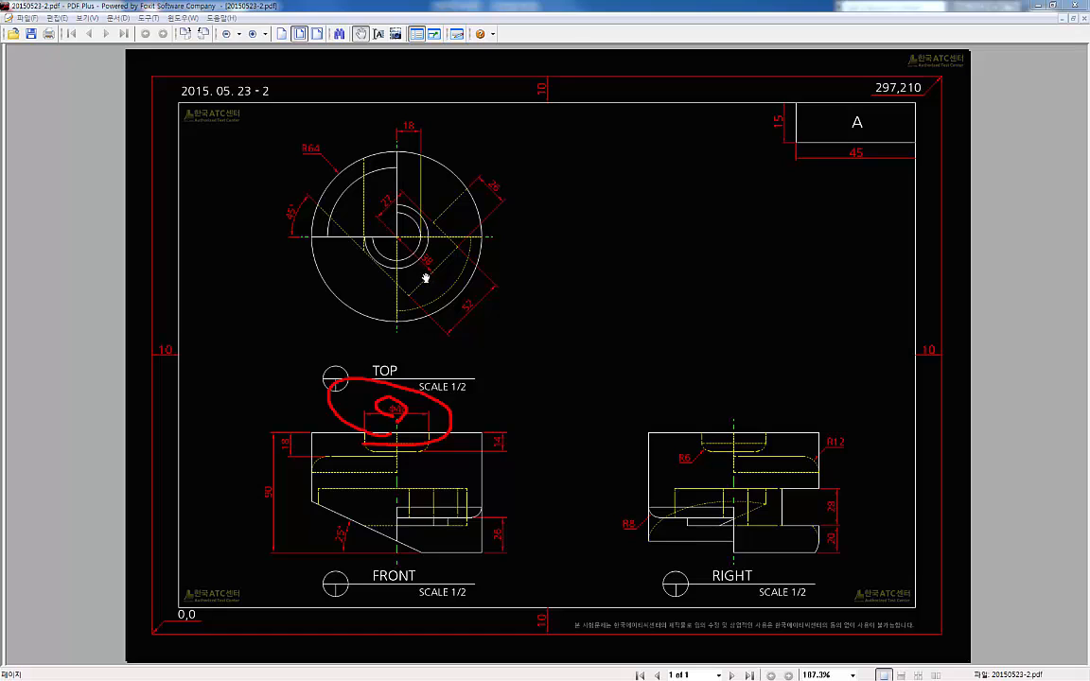
pyautogui.moveTo(431, 283)
pyautogui.mouseDown()
pyautogui.moveTo(389, 239)
pyautogui.moveTo(448, 246)
pyautogui.moveTo(435, 285)
pyautogui.mouseUp()
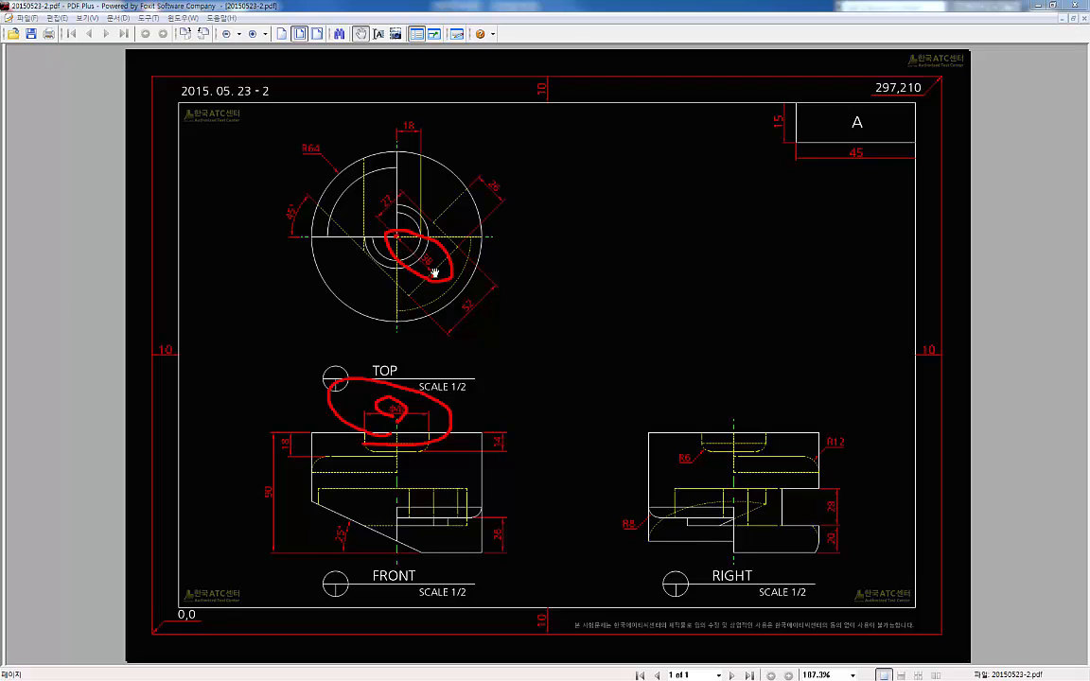
pyautogui.moveTo(434, 273); pyautogui.dragTo(421, 258)
pyautogui.press('Escape')
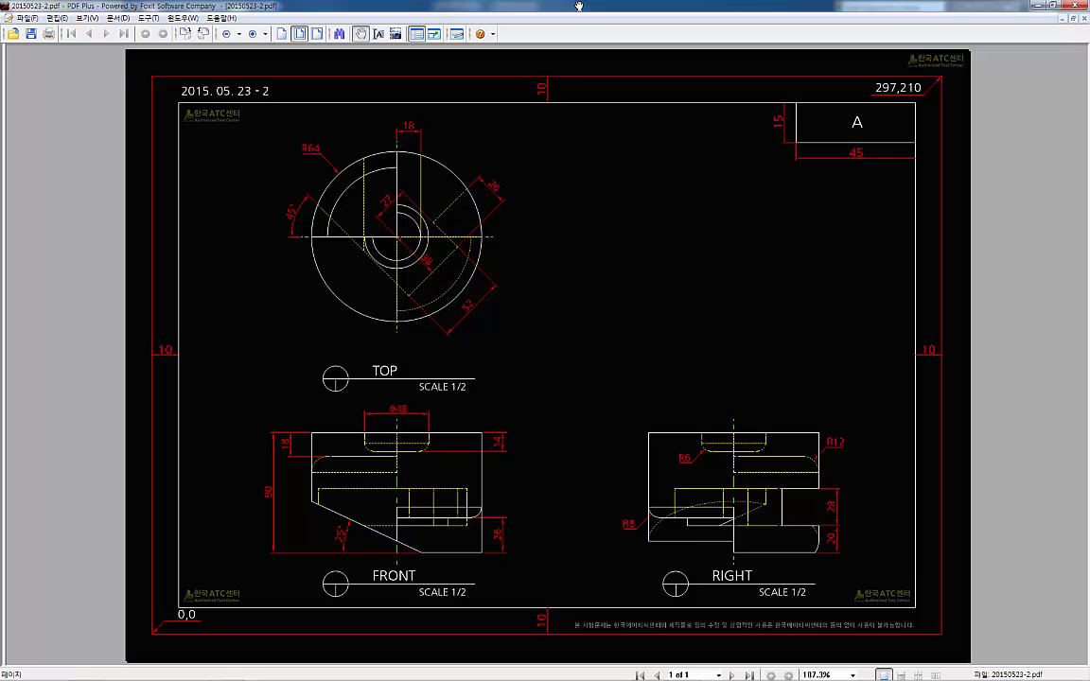
# Step: Switch to AutoCAD, set the workspace to AutoCAD Classic, and close the tool palettes and the floating toolbar
pyautogui.moveTo(579, 7); pyautogui.dragTo(1089, 114)
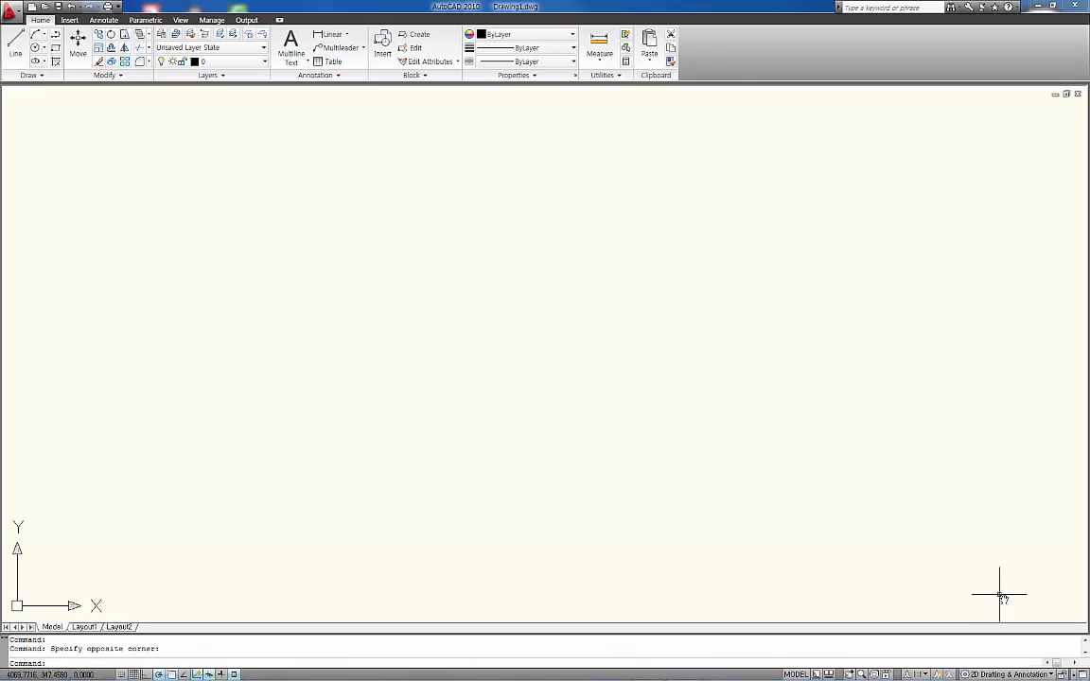
pyautogui.click(1020, 675)
pyautogui.click(1007, 627)
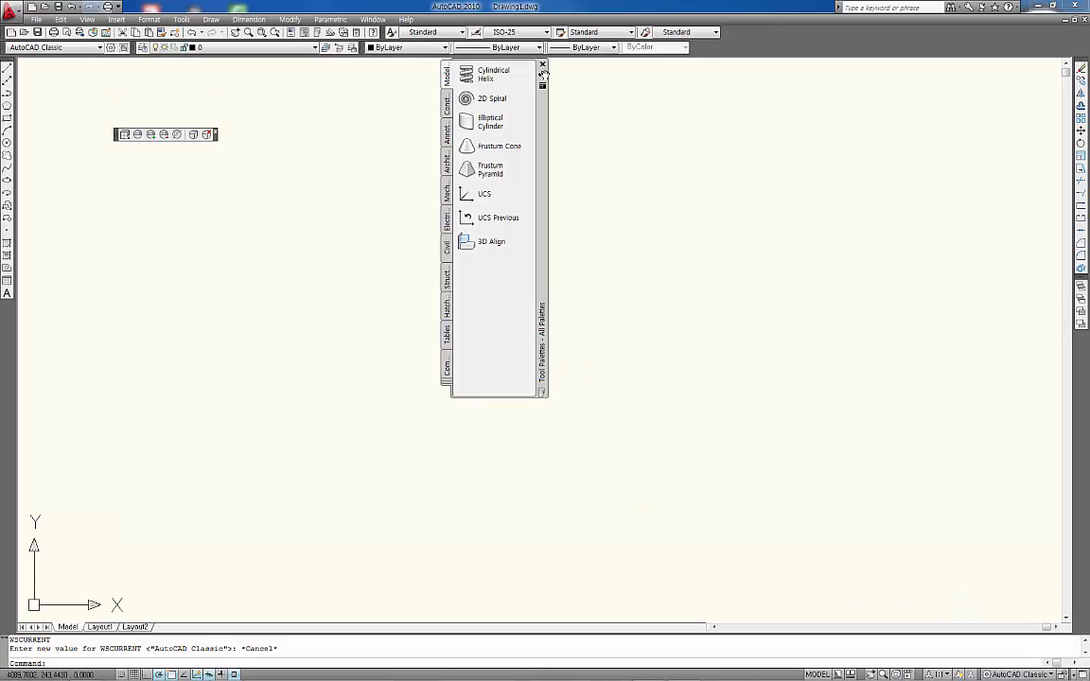
pyautogui.click(543, 65)
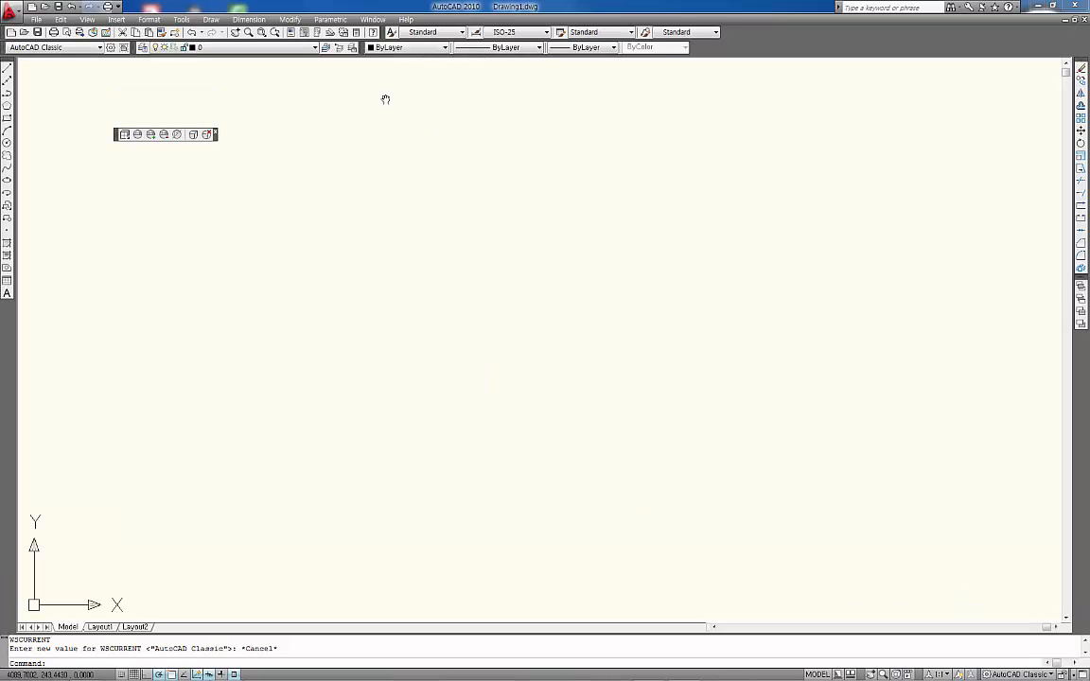
pyautogui.click(216, 135)
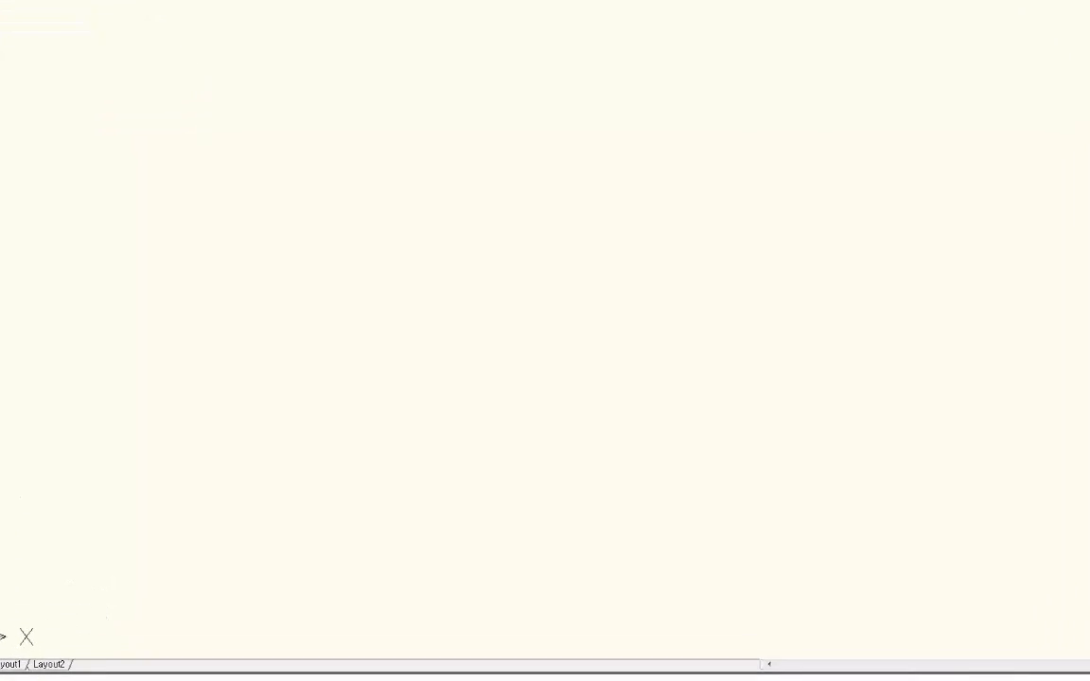
# Step: In the Display options, turn off the printable area and the paper background for layouts
pyautogui.click(180, 19)
pyautogui.click(8, 376)
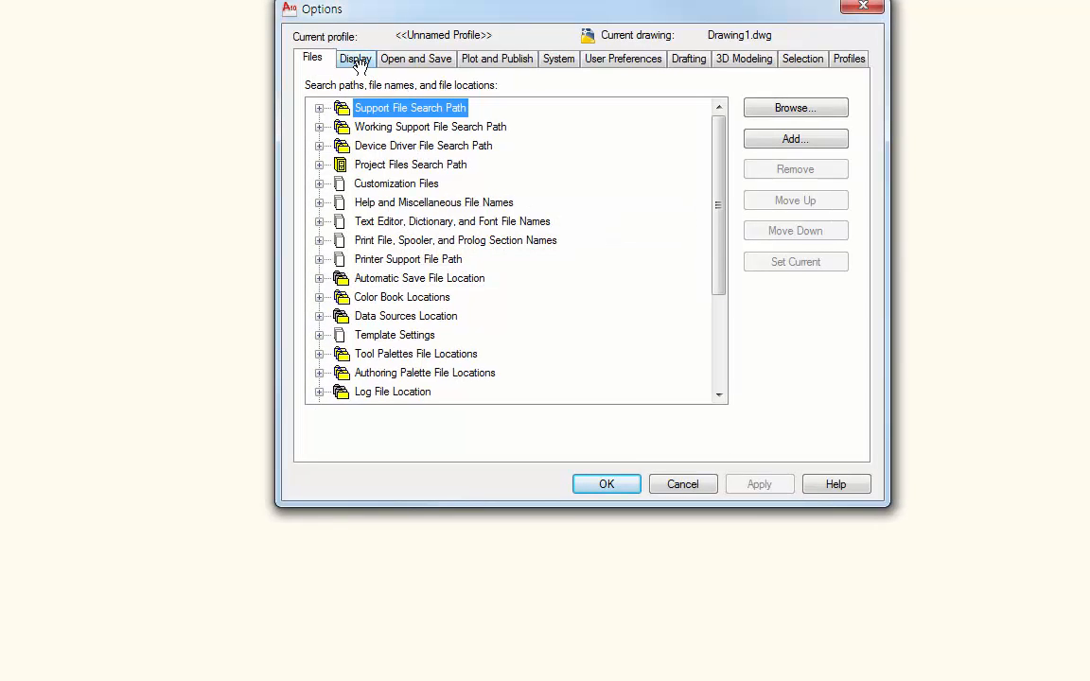
pyautogui.click(357, 60)
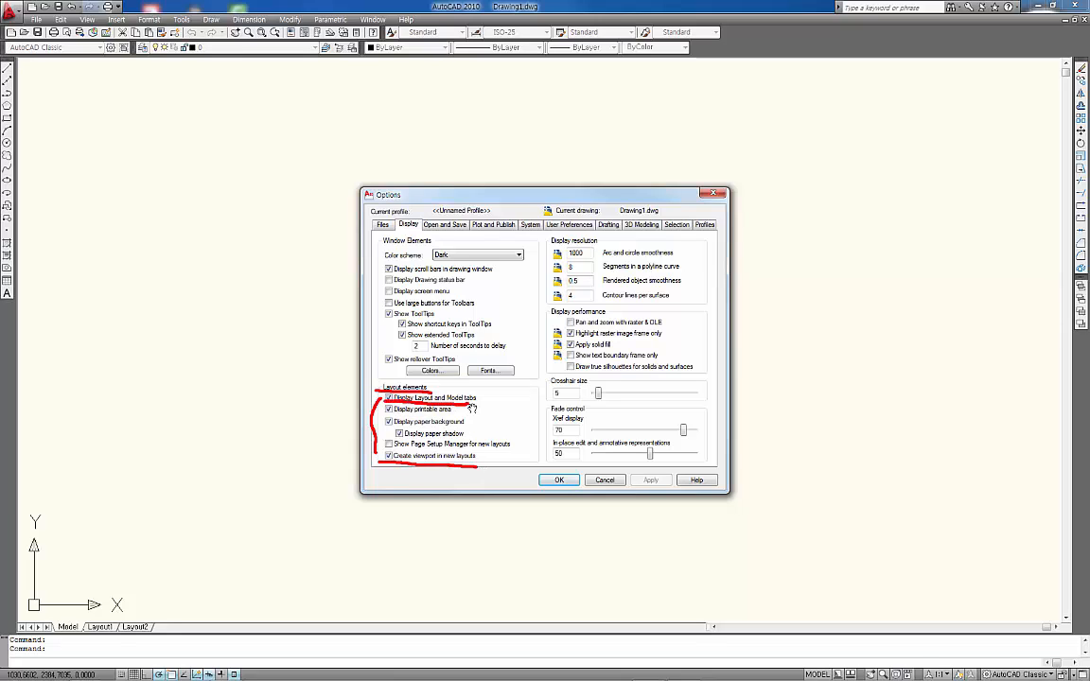
pyautogui.click(389, 409)
pyautogui.click(389, 421)
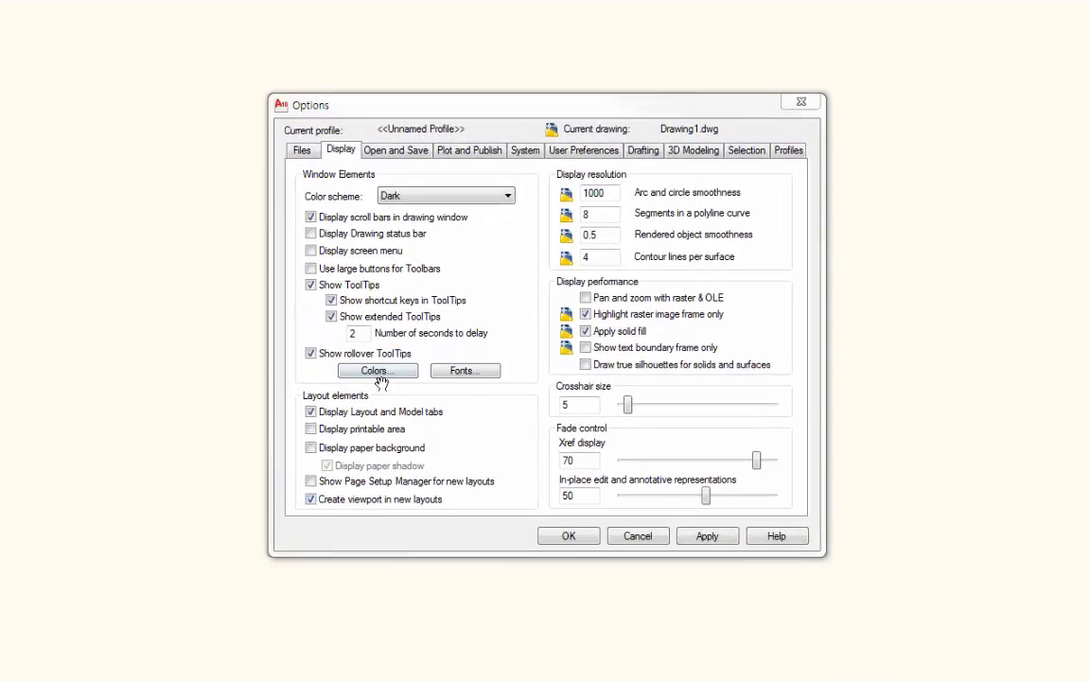
# Step: Set the uniform background of 2D model space and of Sheet / layout to Black, and apply the options
pyautogui.click(378, 372)
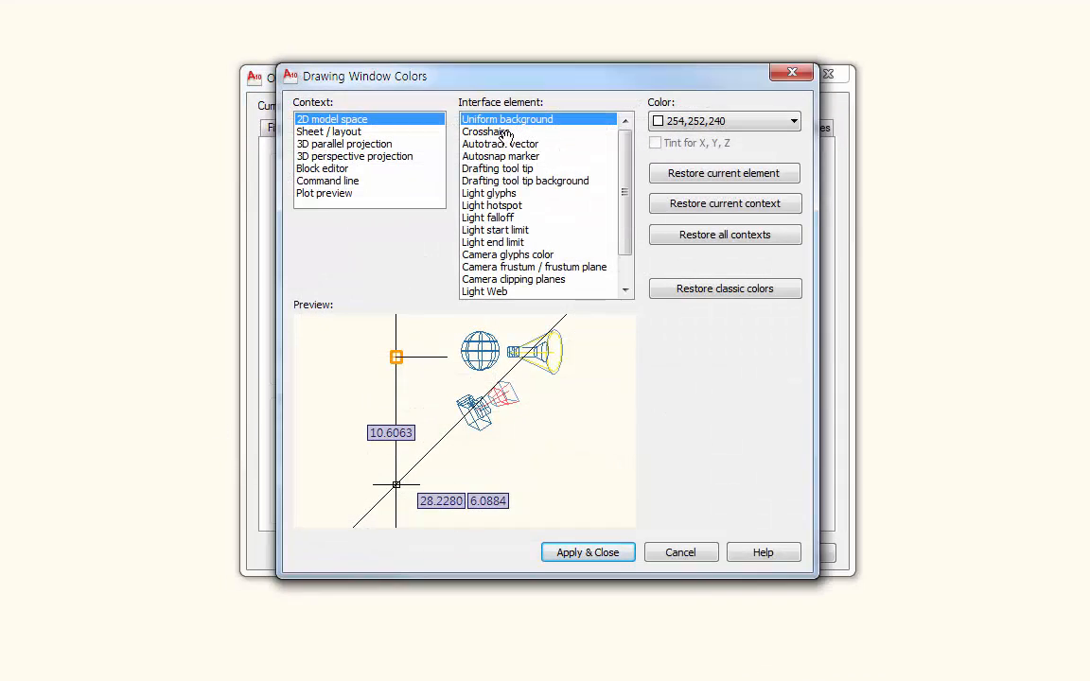
pyautogui.click(709, 121)
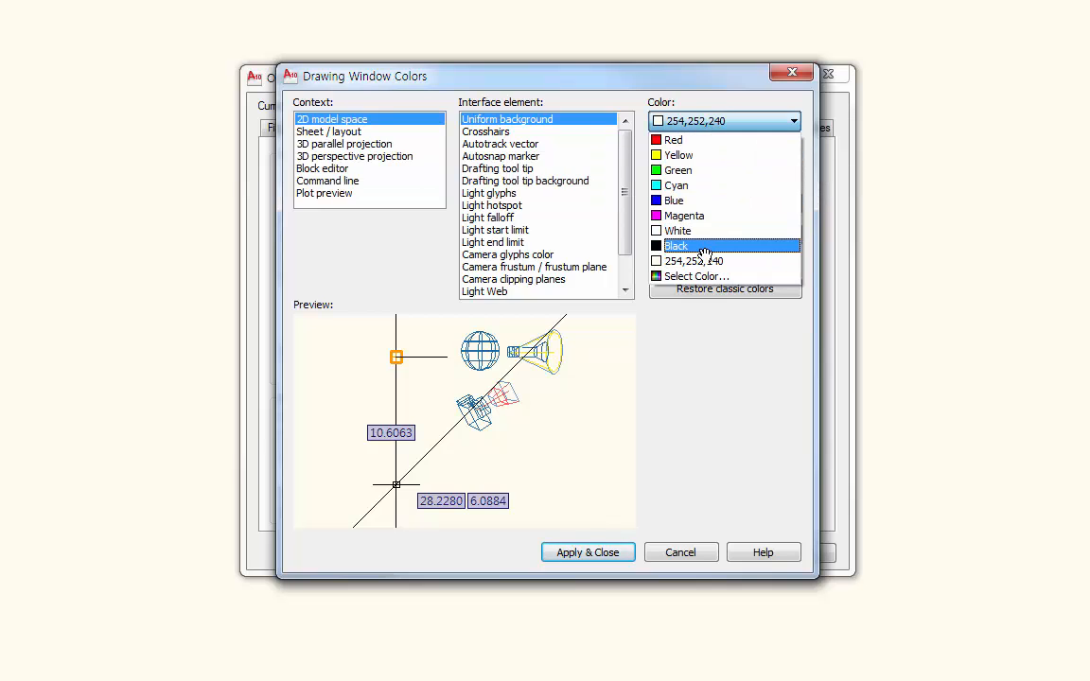
pyautogui.click(704, 248)
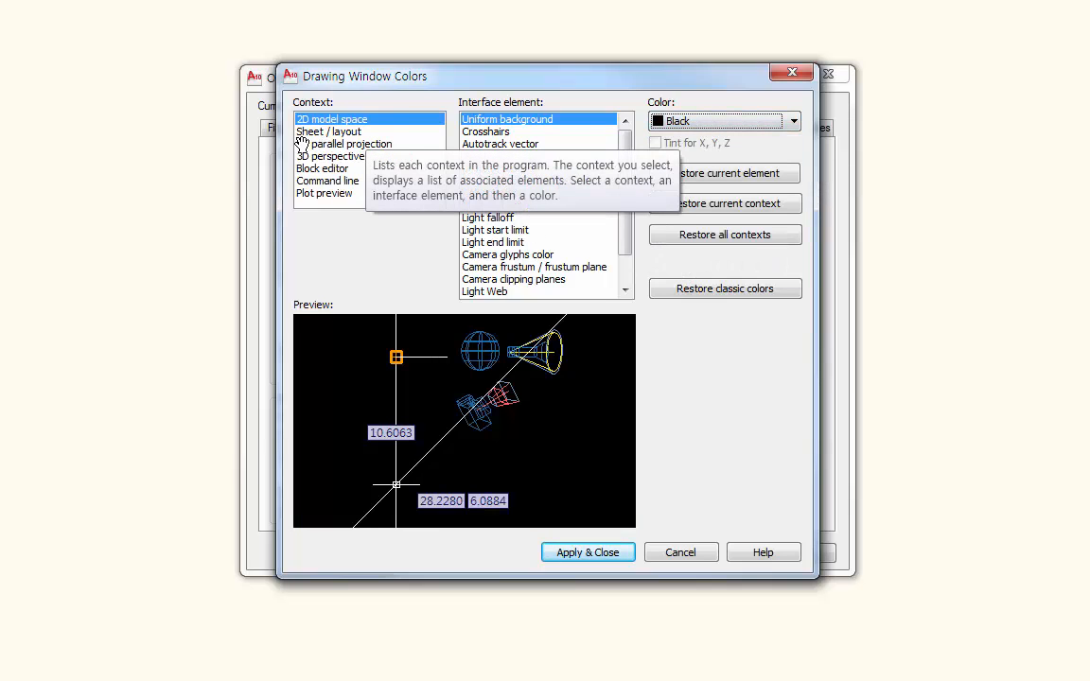
pyautogui.click(358, 132)
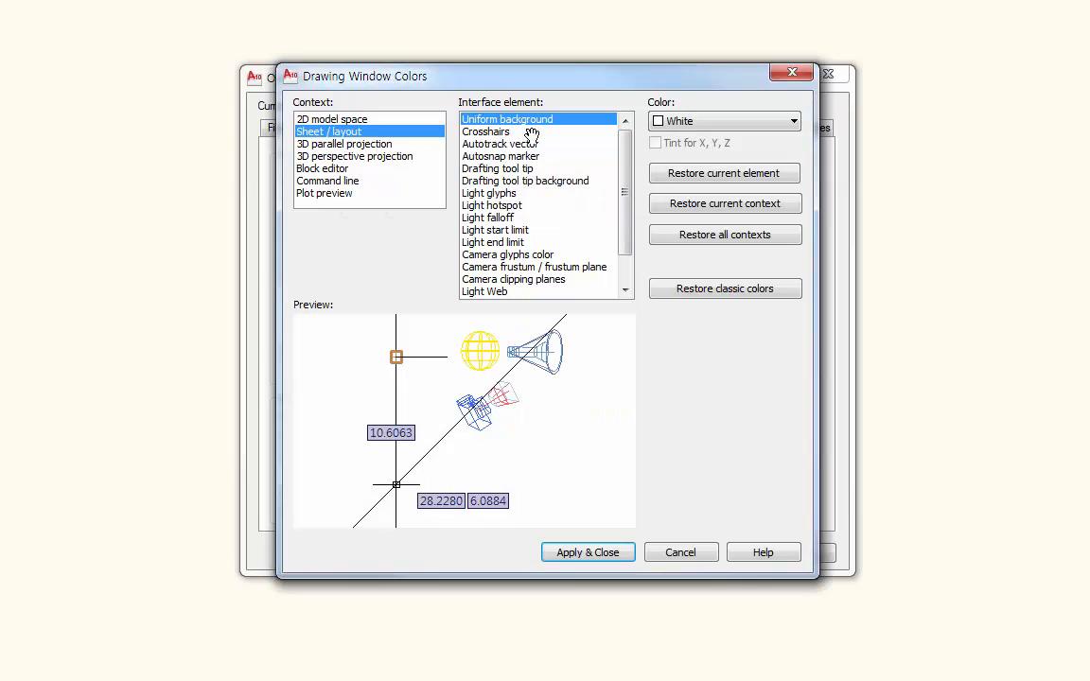
pyautogui.click(737, 121)
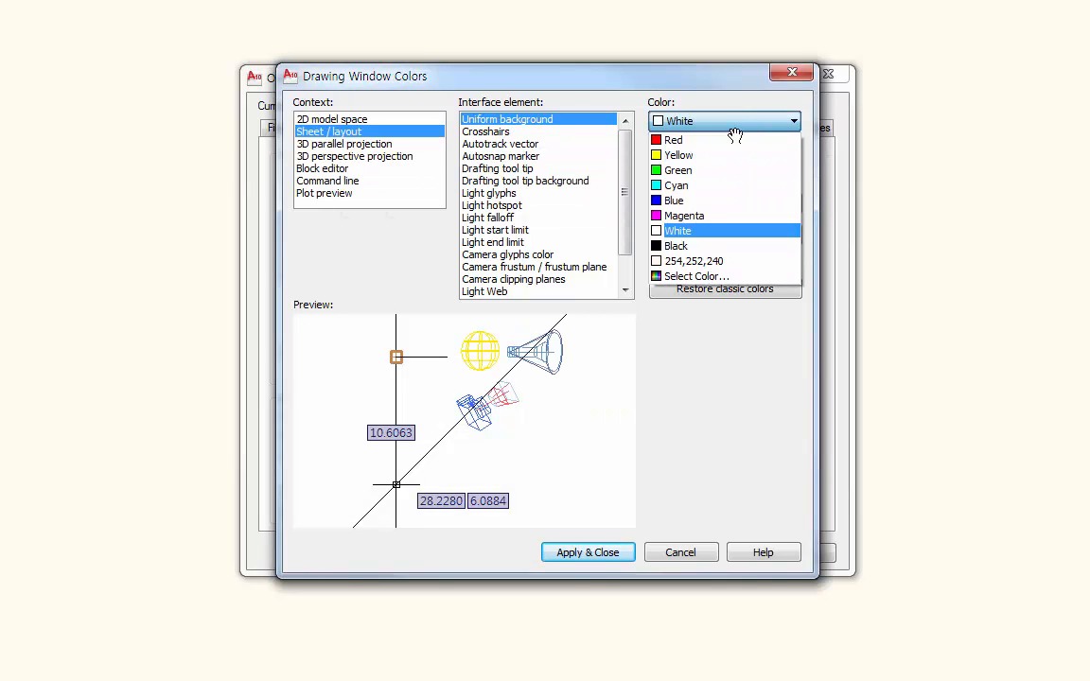
pyautogui.click(713, 245)
pyautogui.click(585, 554)
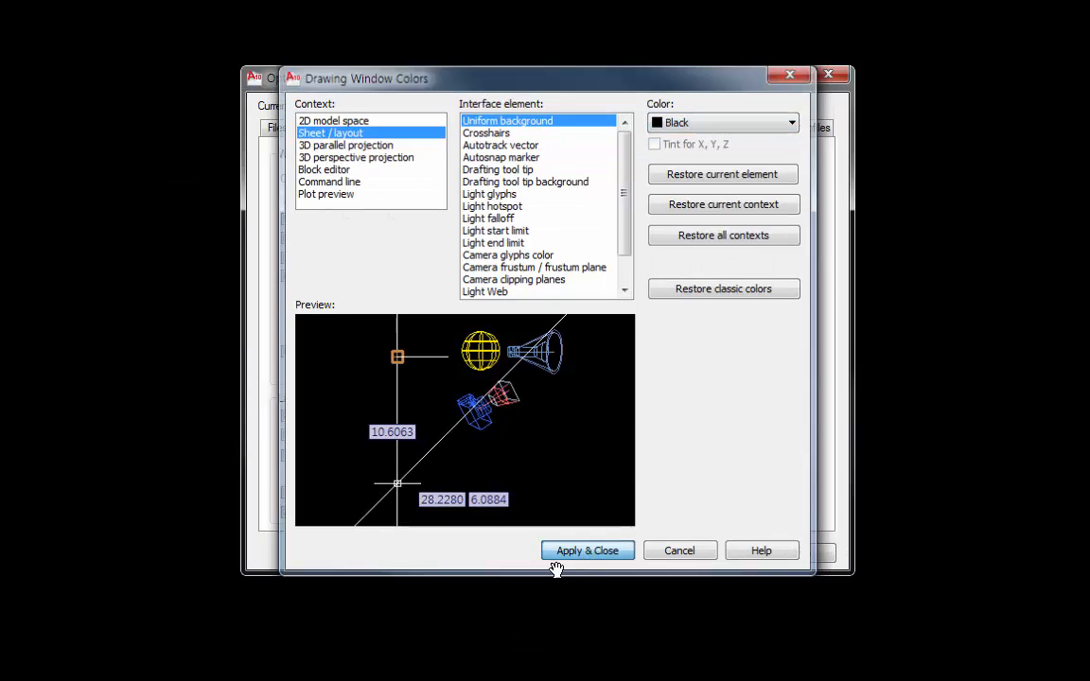
pyautogui.click(726, 554)
pyautogui.click(571, 555)
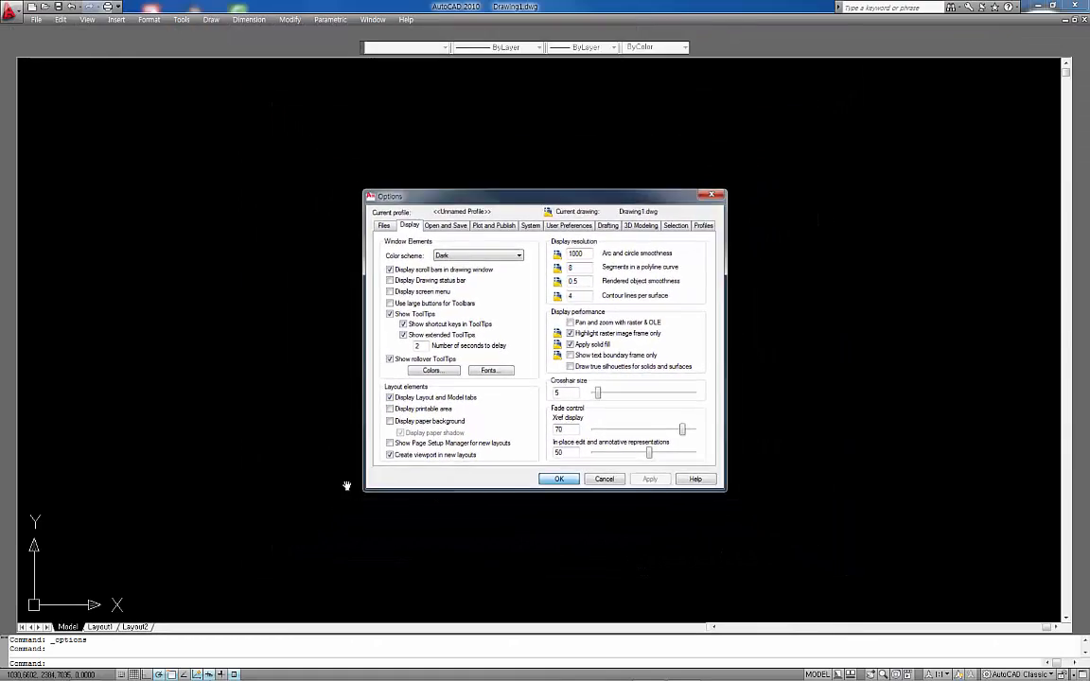
# Step: Delete the default viewport from Layout1
pyautogui.moveTo(101, 630)
pyautogui.click(99, 627)
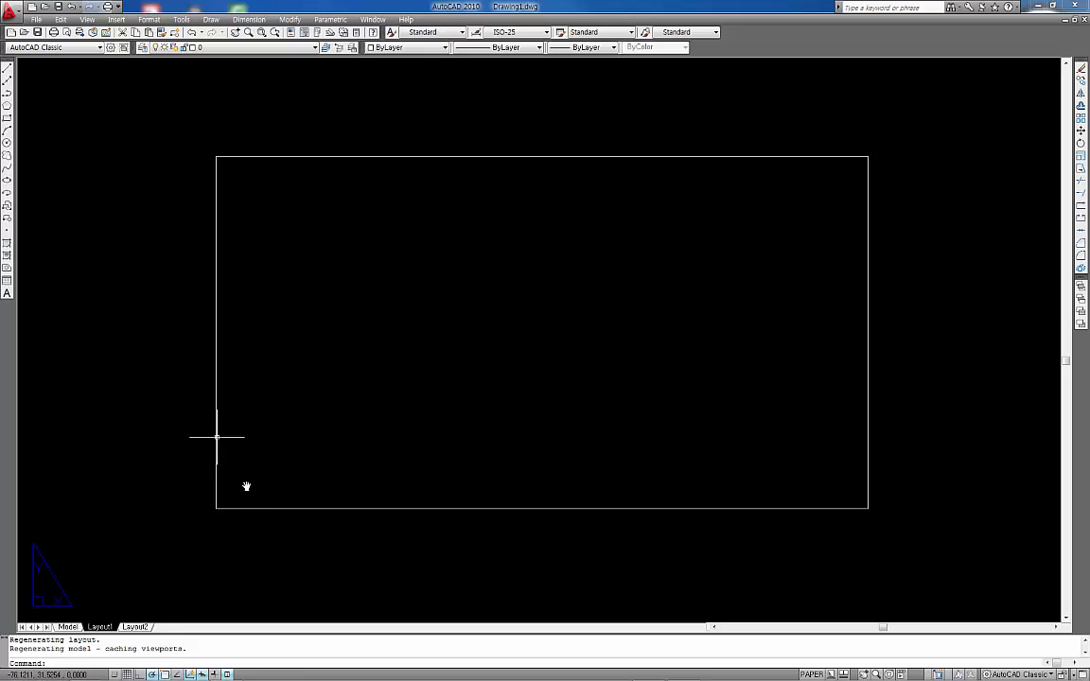
pyautogui.click(268, 559)
pyautogui.click(141, 443)
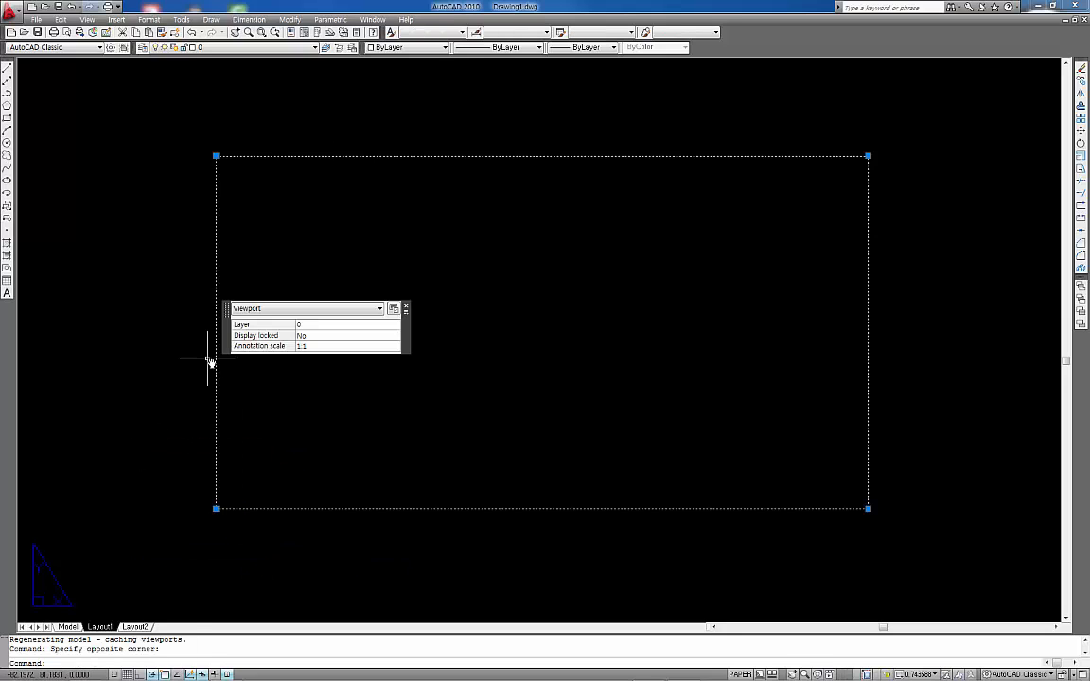
pyautogui.press('Delete')
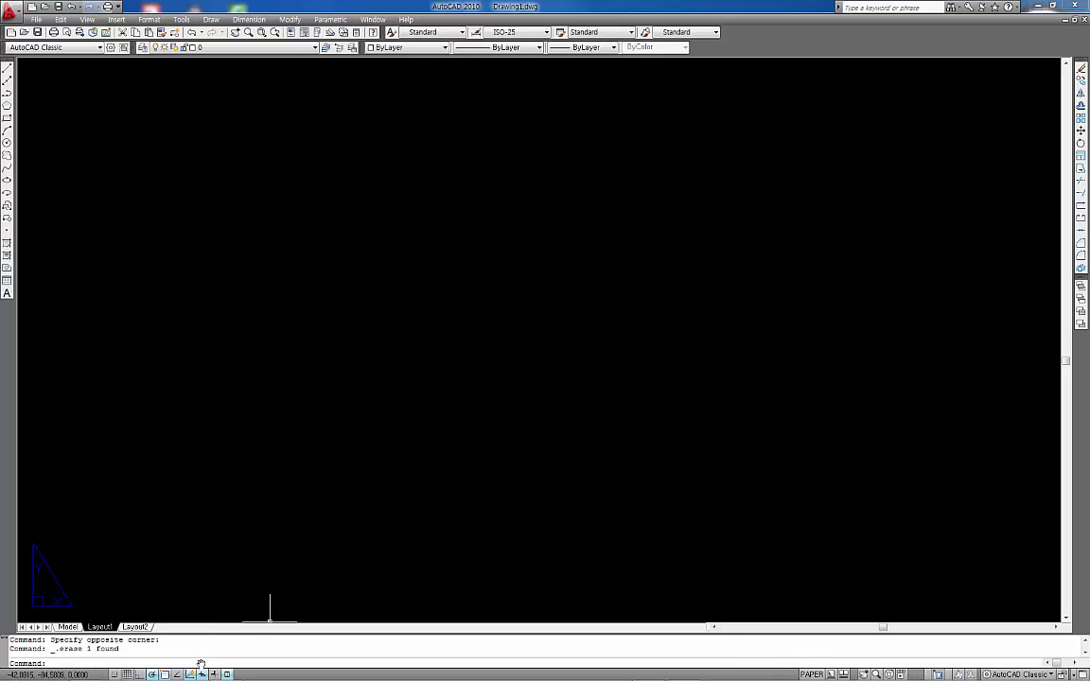
# Step: Turn off Quick Properties and turn on Ortho mode
pyautogui.click(227, 675)
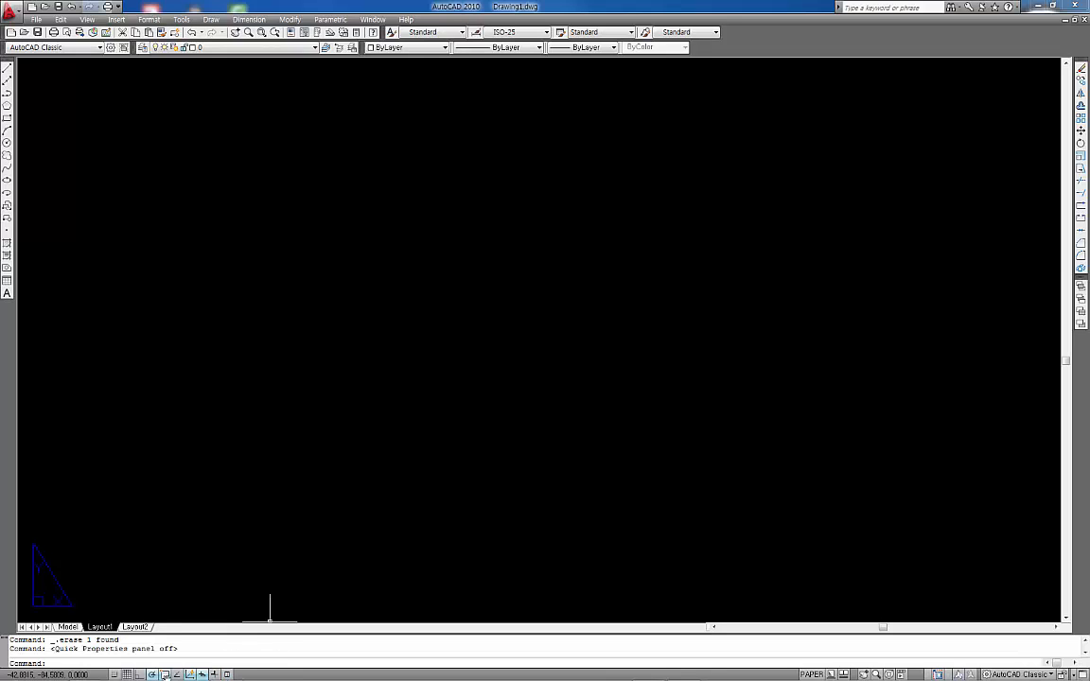
pyautogui.click(139, 675)
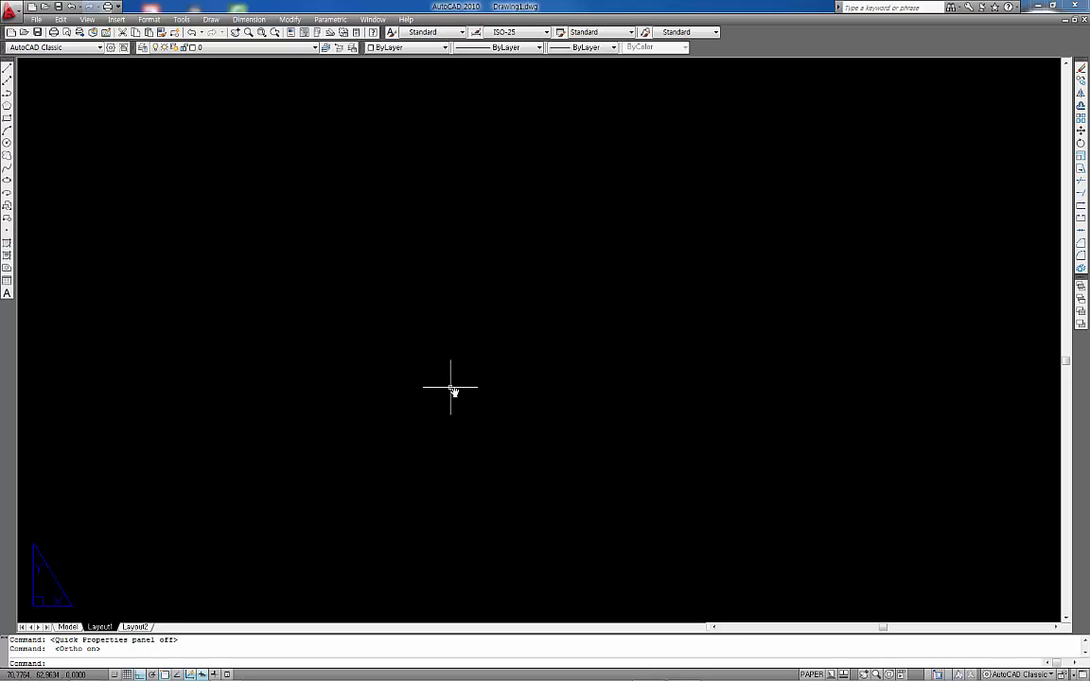
# Step: Set the paper space limits of Layout1 from 0,0 to 297,210
pyautogui.write('limits')
pyautogui.press('Return')
pyautogui.write('0,')
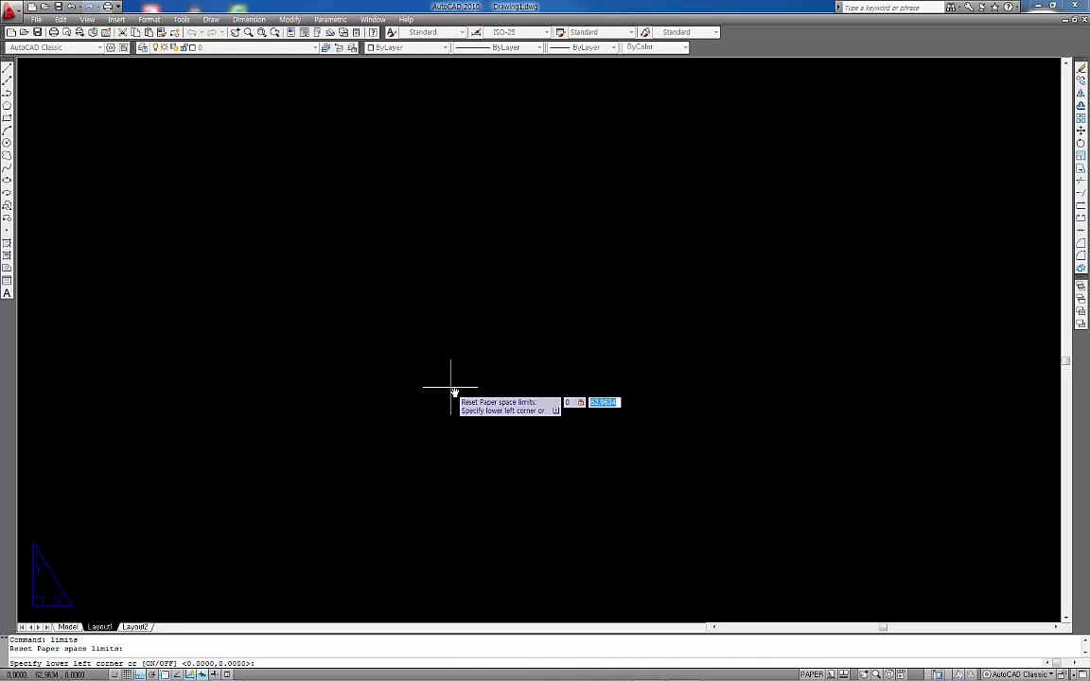
pyautogui.write('0')
pyautogui.press('Return')
pyautogui.write('297,210')
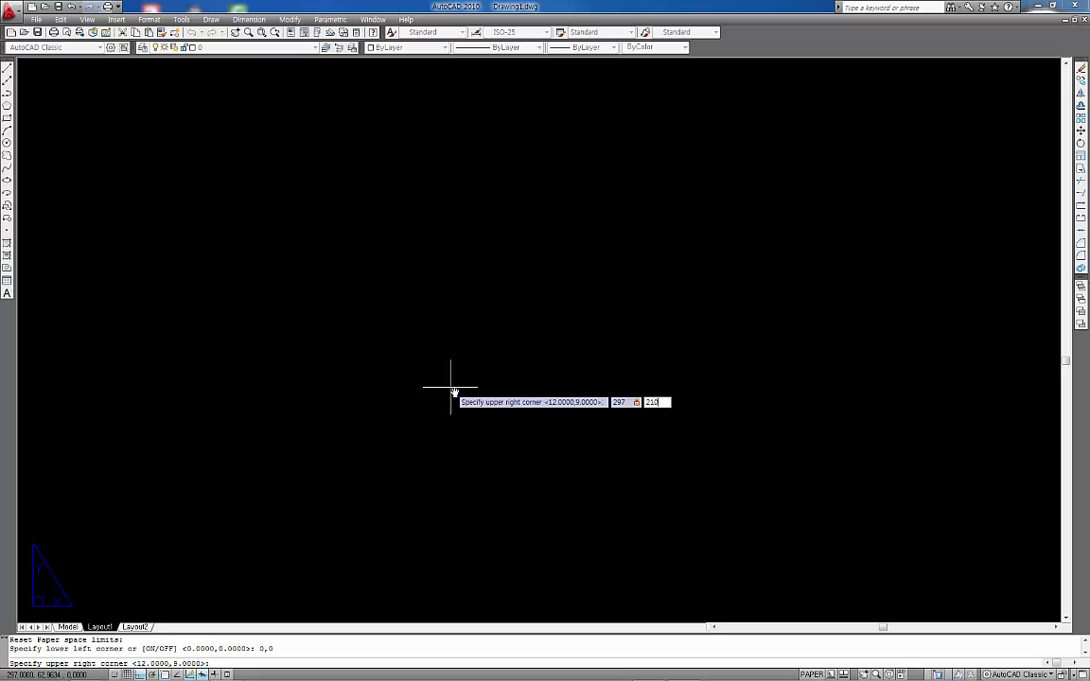
pyautogui.press('Return')
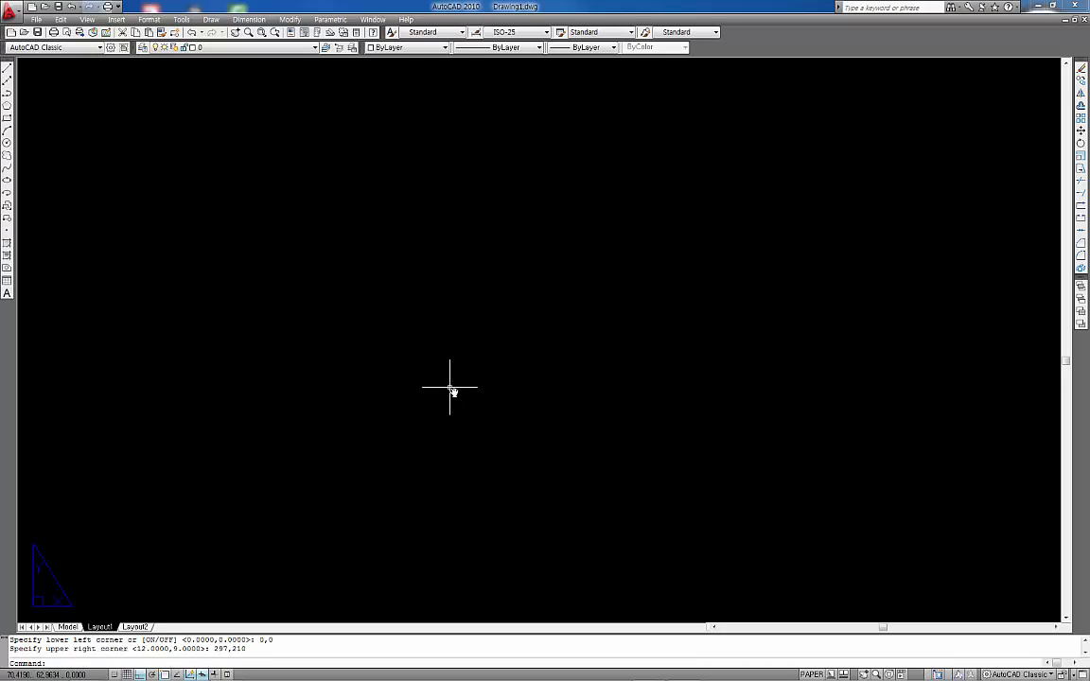
# Step: Draw the sheet outline on Layout1 as a rectangle from 0,0 to 297,210
pyautogui.write('z')
pyautogui.write('ec')
pyautogui.press('Return')
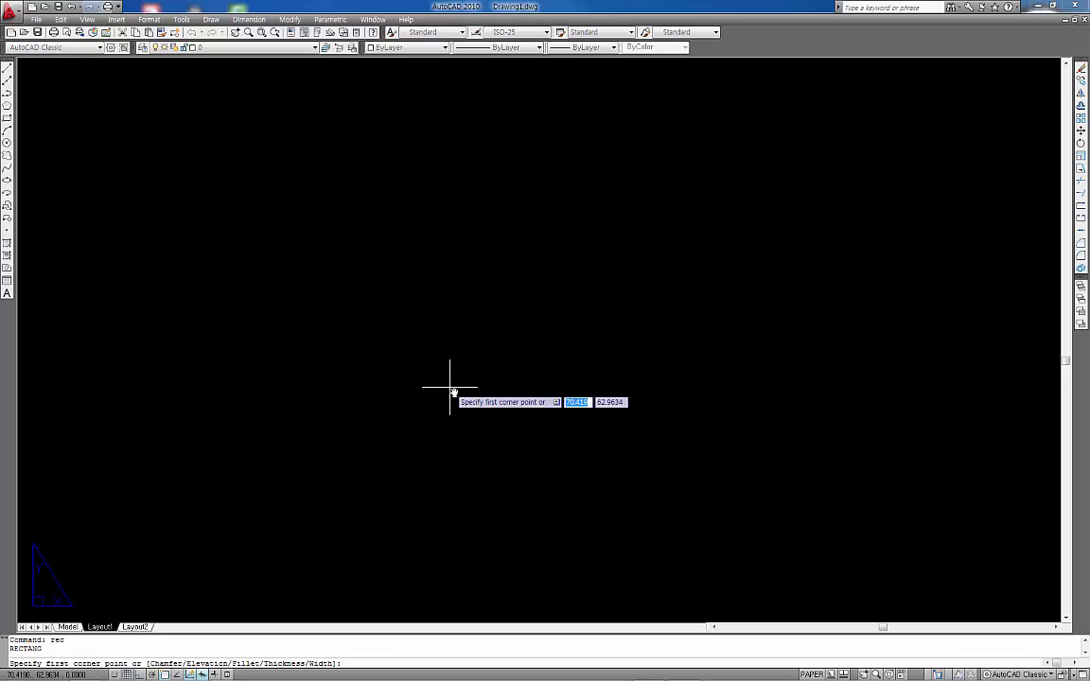
pyautogui.write('0,0')
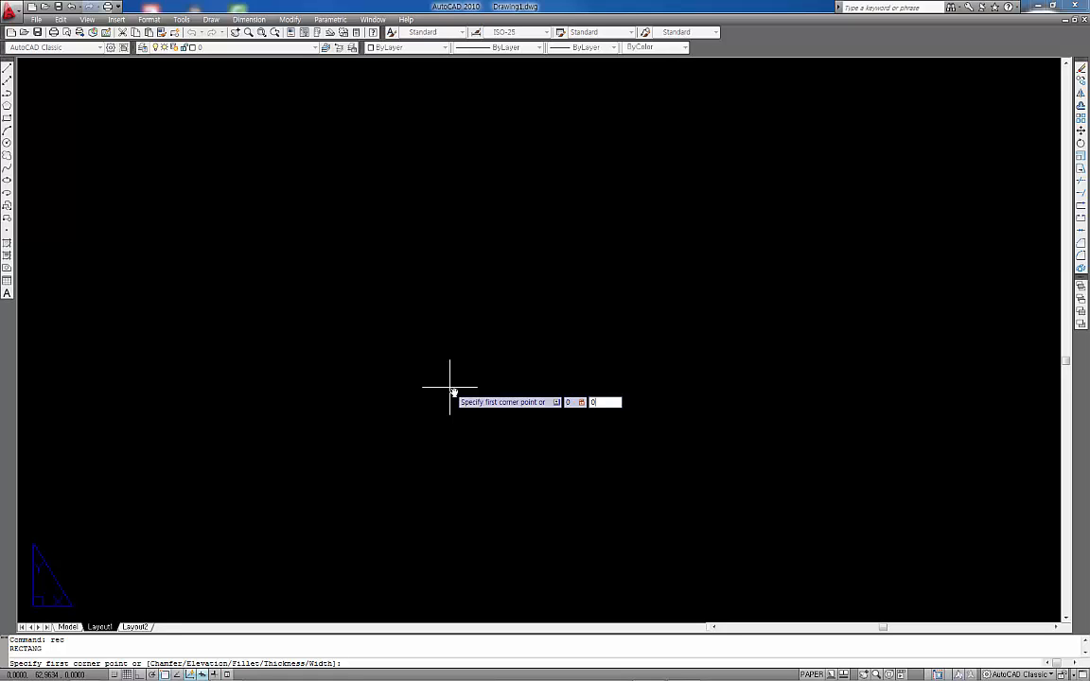
pyautogui.press('Return')
pyautogui.write('297,210')
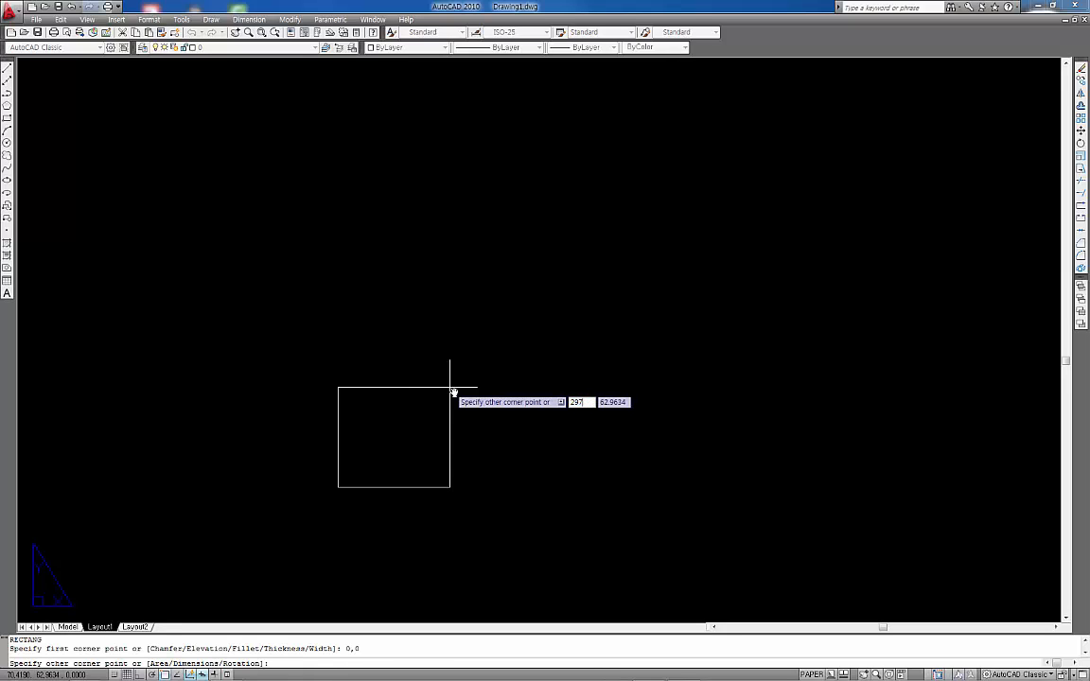
pyautogui.press('Return')
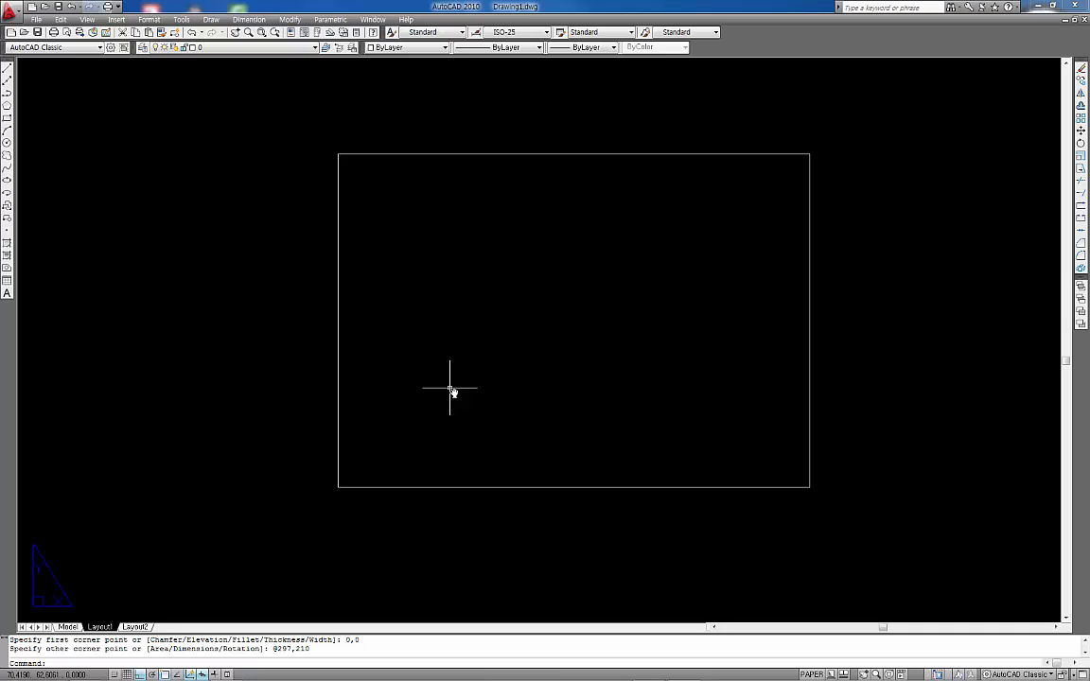
# Step: Offset the sheet rectangle 10 inward and delete the outer original
pyautogui.write('o')
pyautogui.press('Return')
pyautogui.write('10')
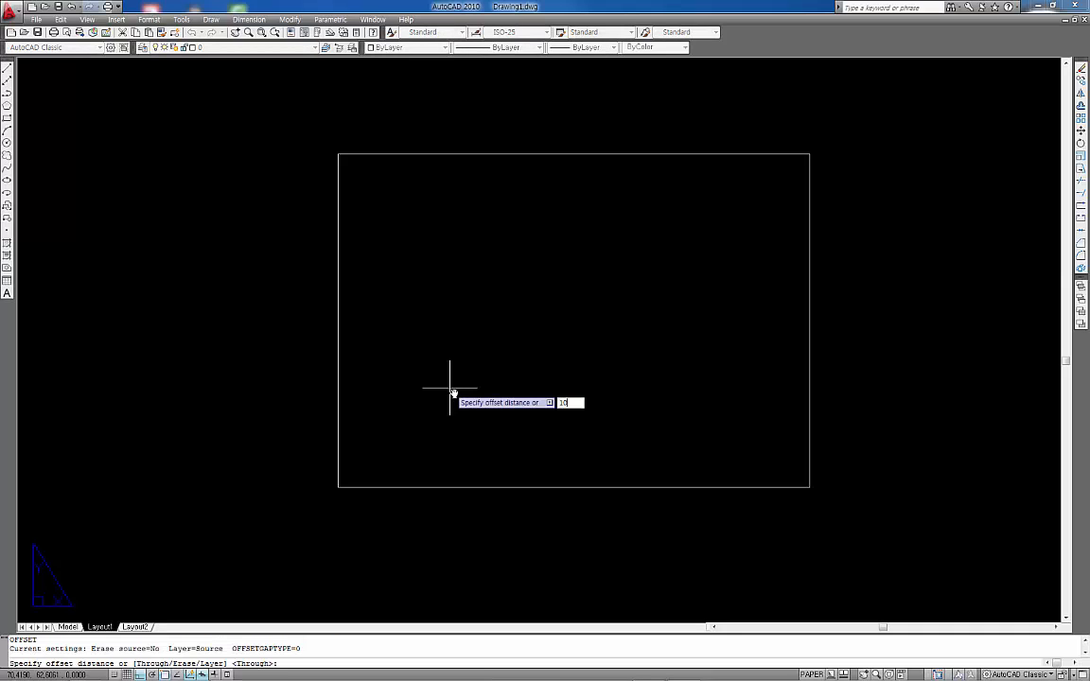
pyautogui.press('Return')
pyautogui.click(451, 157)
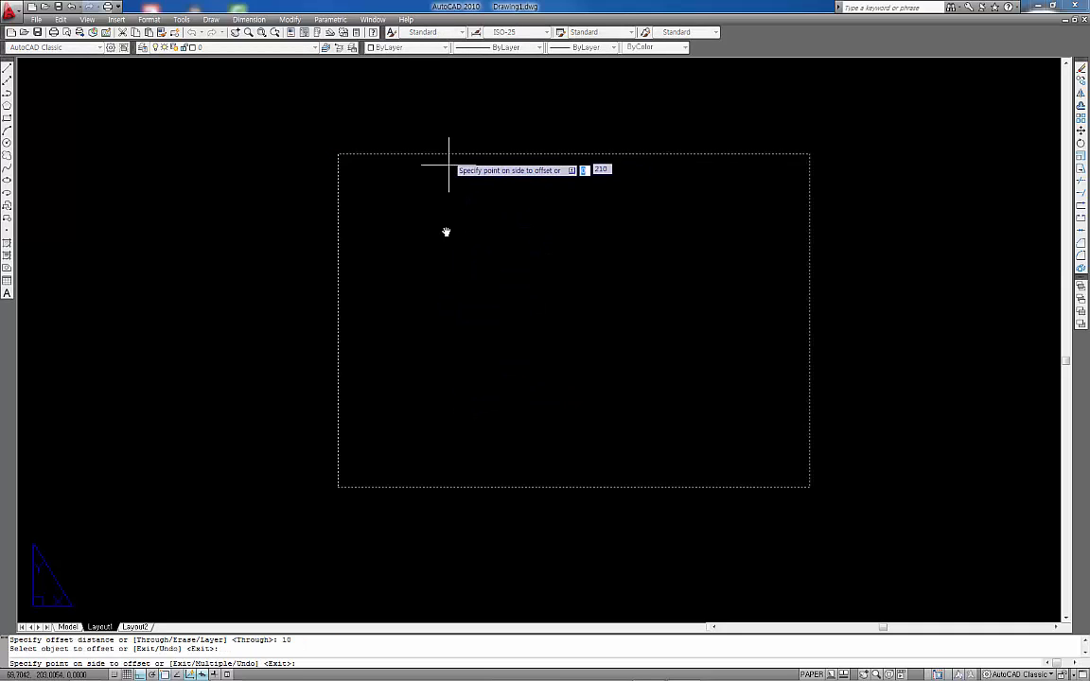
pyautogui.click(351, 200)
pyautogui.press('Return')
pyautogui.click(348, 178)
pyautogui.click(310, 212)
pyautogui.press('Delete')
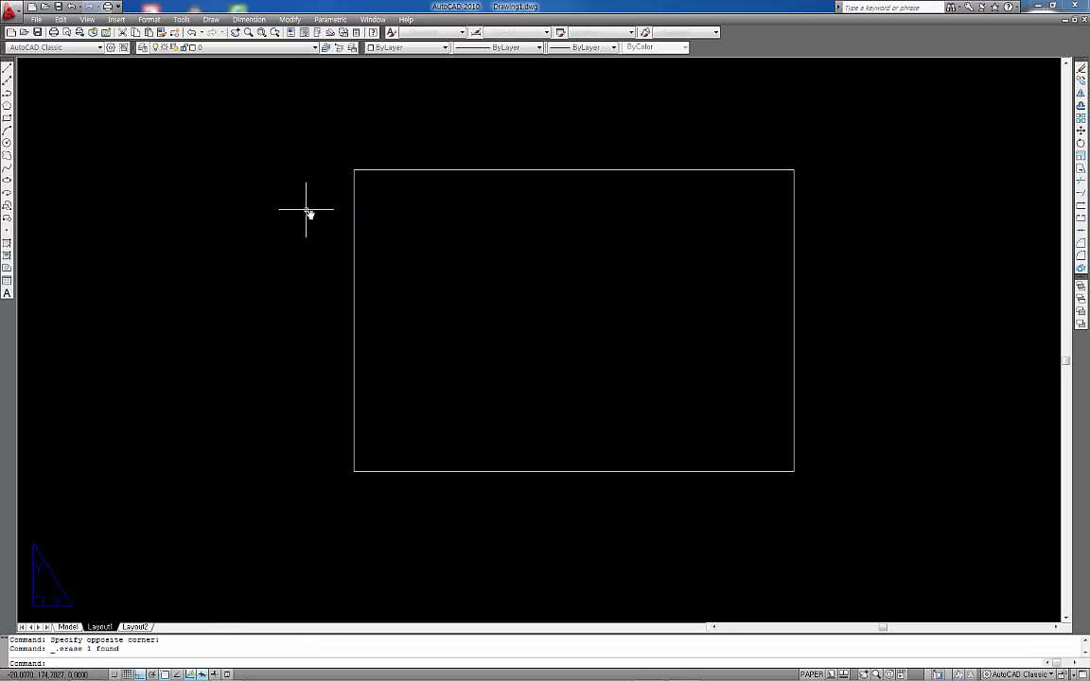
# Step: Explode the remaining border rectangle into separate lines
pyautogui.write('x')
pyautogui.press('Return')
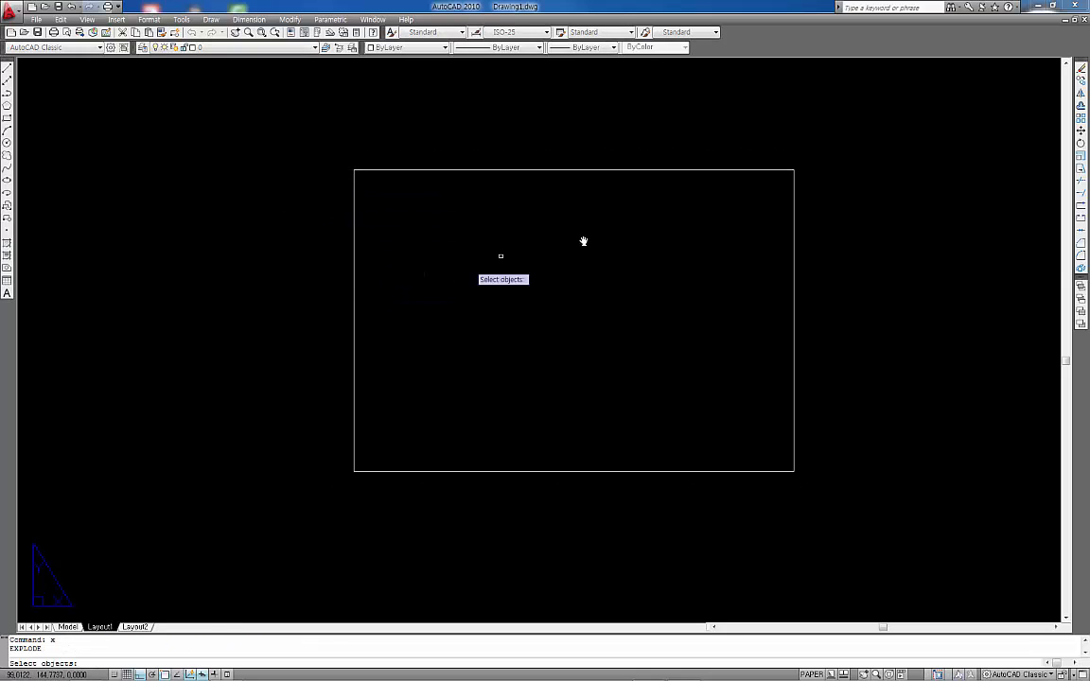
pyautogui.click(601, 223)
pyautogui.click(553, 139)
pyautogui.press('Return')
# Step: Offset the border's upper line 15 downward
pyautogui.write('o')
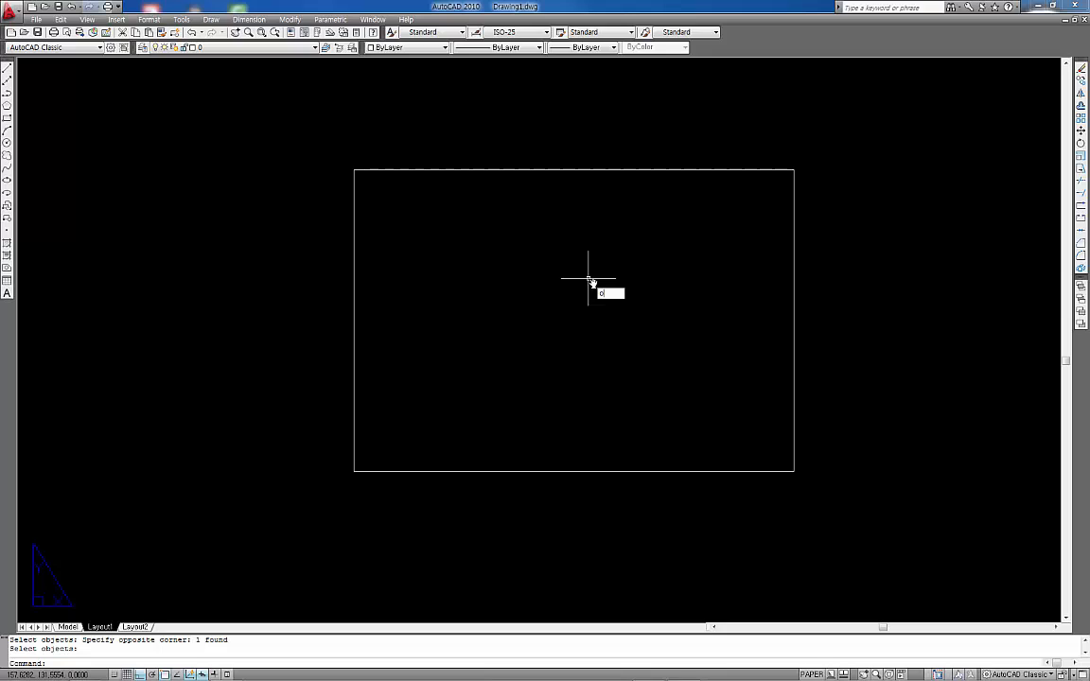
pyautogui.press('Return')
pyautogui.write('15')
pyautogui.press('Return')
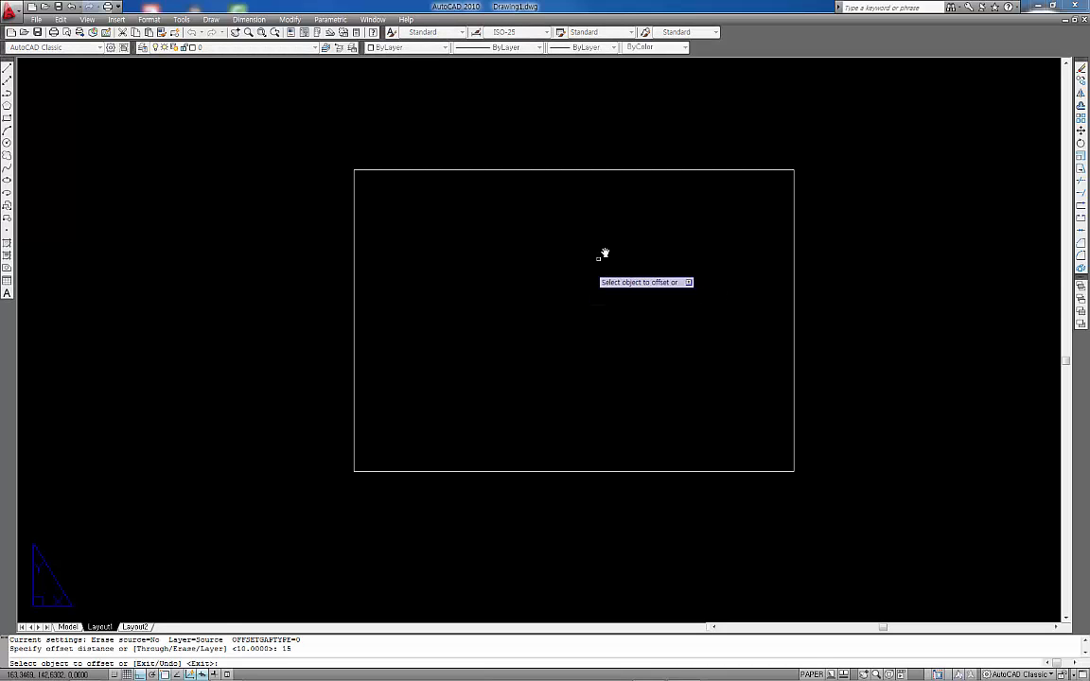
pyautogui.click(574, 172)
pyautogui.click(579, 295)
pyautogui.press('Return')
# Step: Offset the border's right-hand line 45 inward
pyautogui.press('Return')
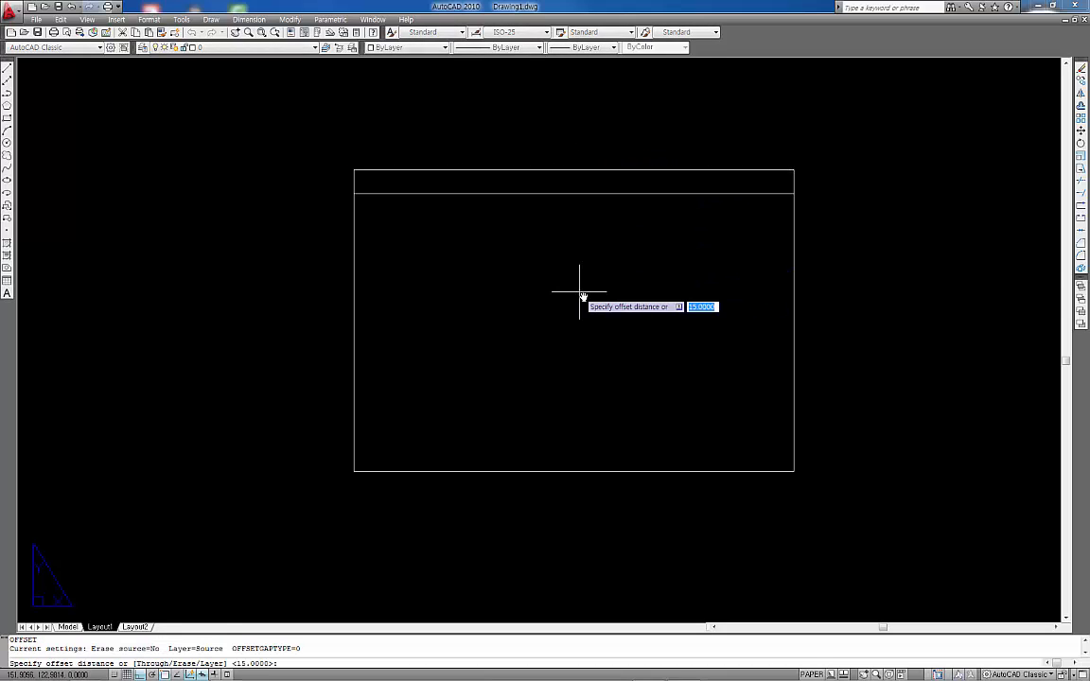
pyautogui.write('45')
pyautogui.press('Return')
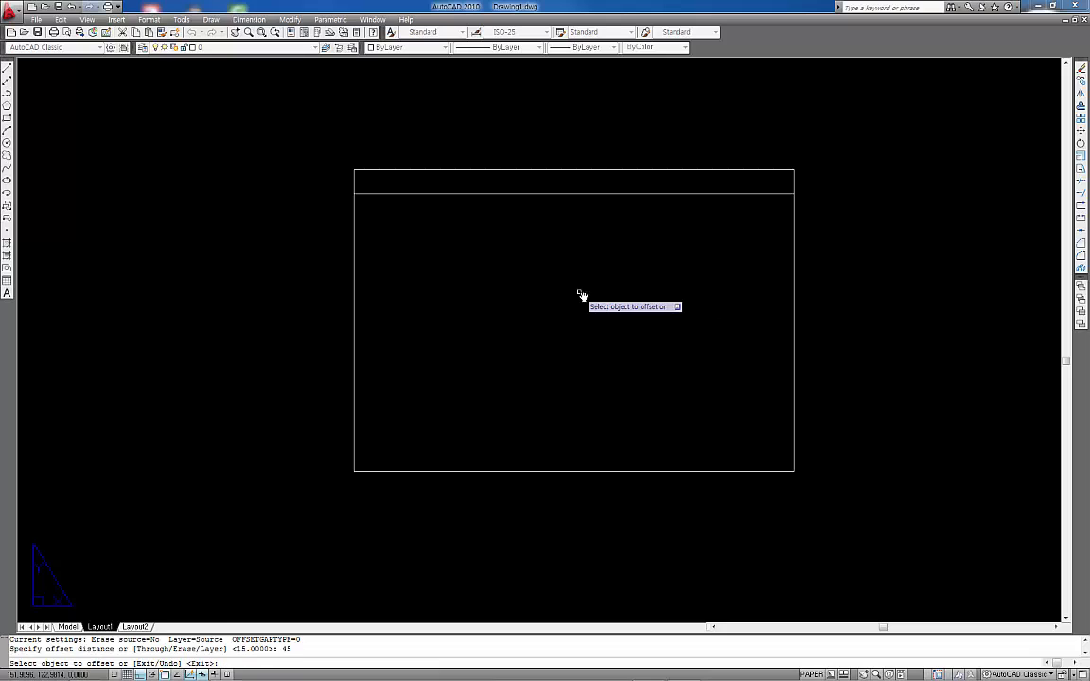
pyautogui.click(797, 353)
pyautogui.click(591, 336)
pyautogui.press('Return')
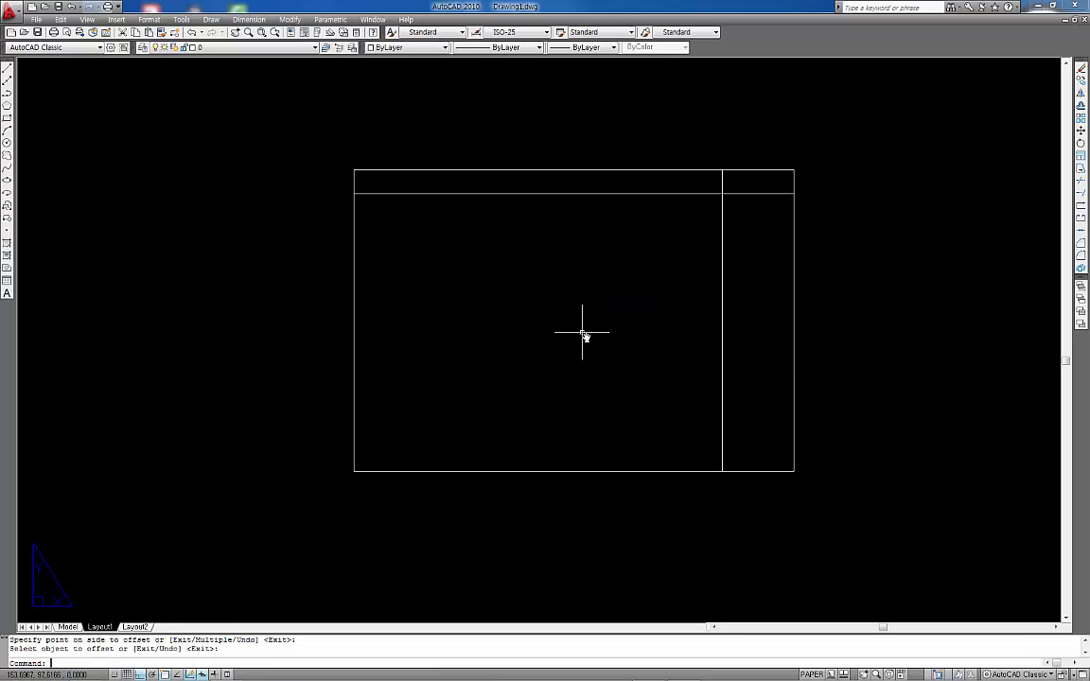
# Step: Trim the two offset lines so they form only a small title box in the border's upper-right corner
pyautogui.write('tr')
pyautogui.press('Return')
pyautogui.press('Return')
pyautogui.click(764, 255)
pyautogui.click(653, 331)
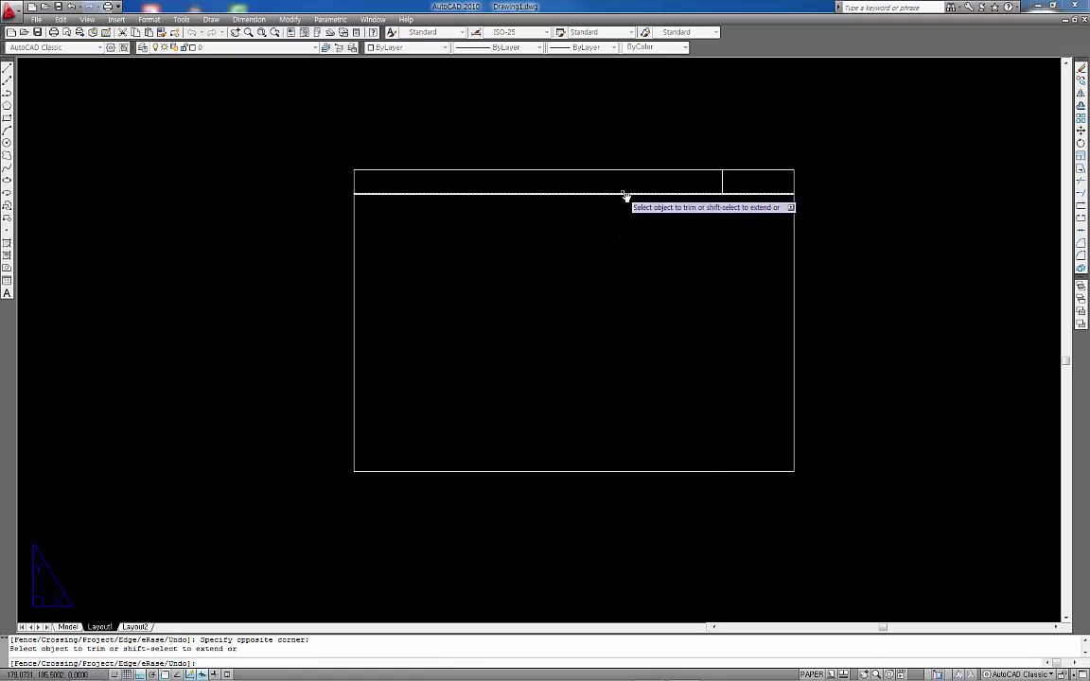
pyautogui.click(626, 185)
pyautogui.click(579, 250)
pyautogui.press('Return')
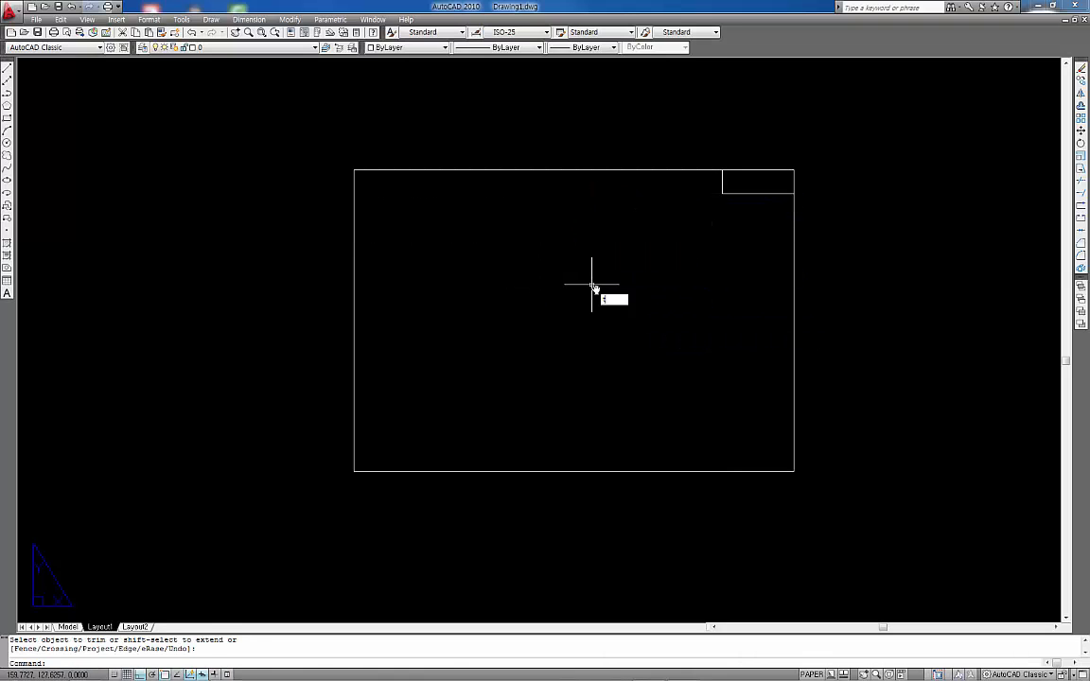
# Step: Fill the title box with the multiline text 20150523-2, justified Middle Center with a text height of 4
pyautogui.write('t')
pyautogui.press('Return')
pyautogui.click(723, 170)
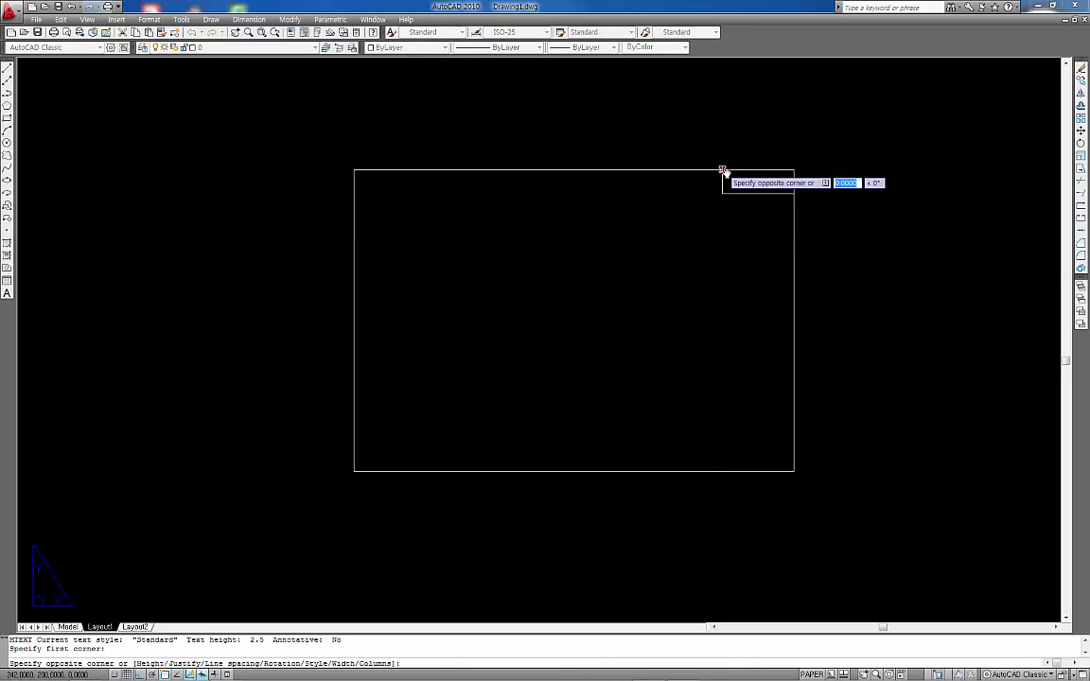
pyautogui.click(794, 194)
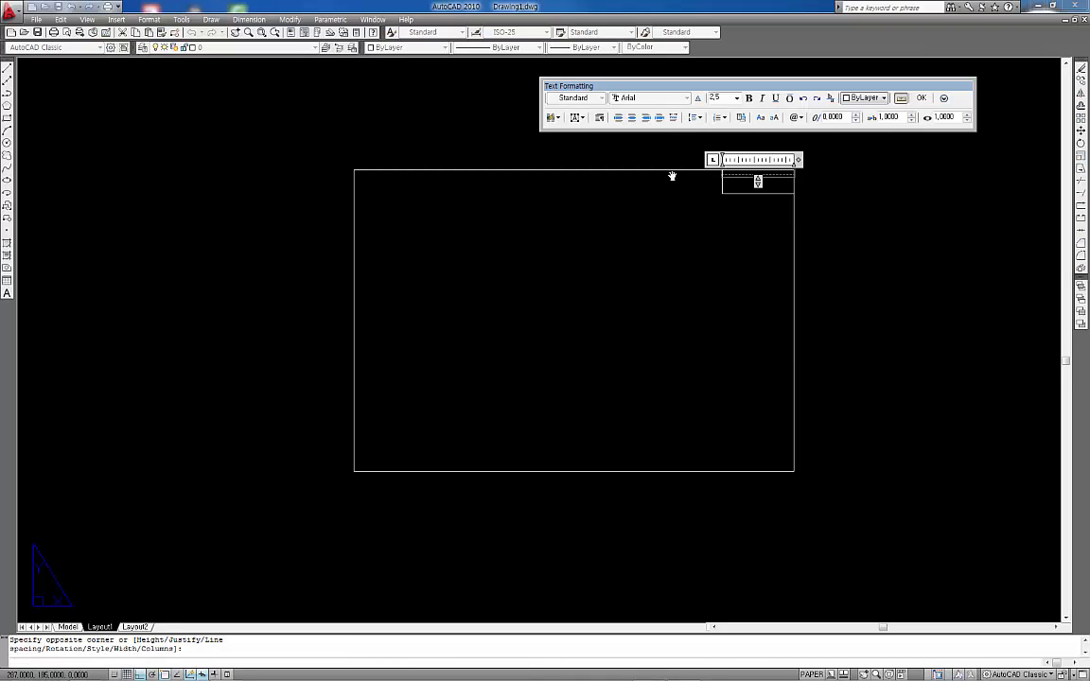
pyautogui.click(585, 117)
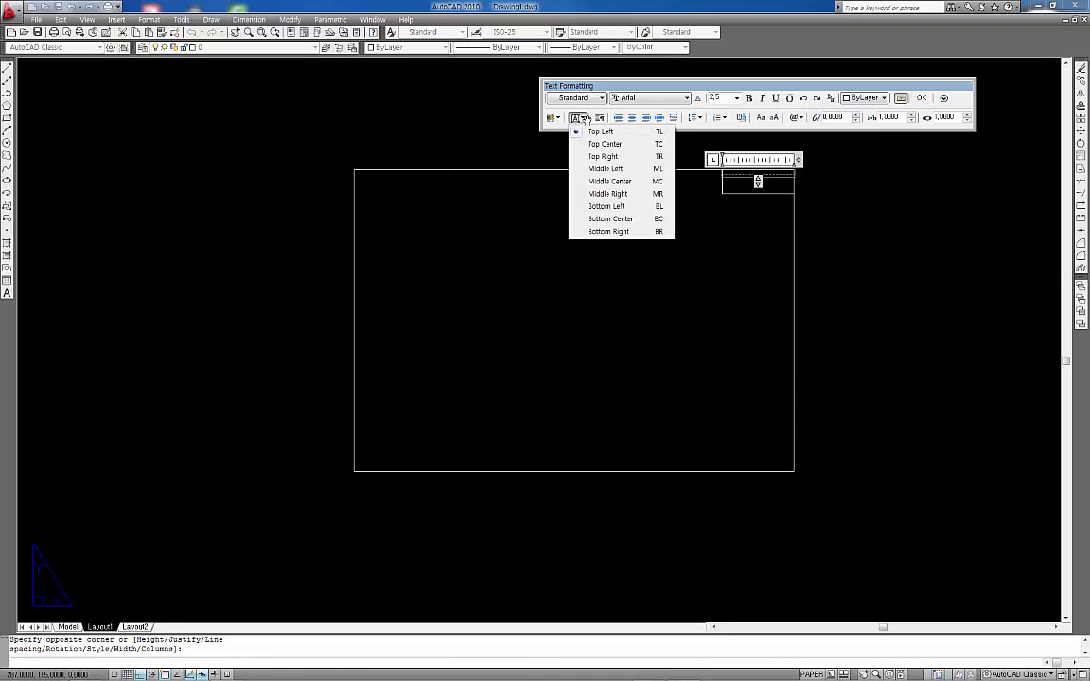
pyautogui.click(597, 181)
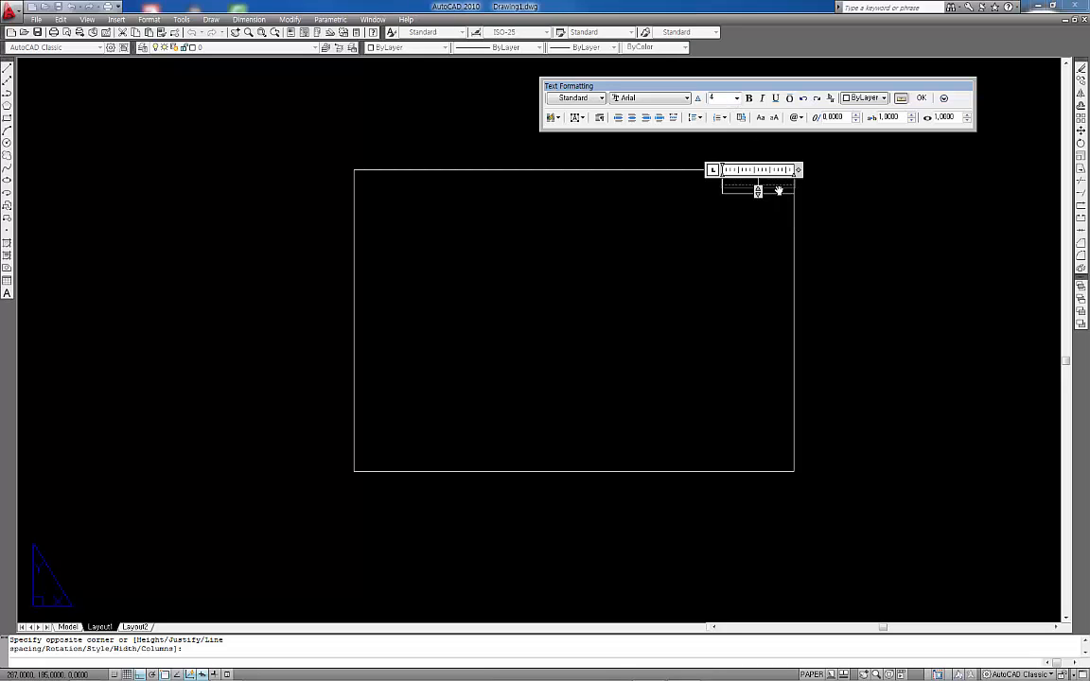
pyautogui.write('2')
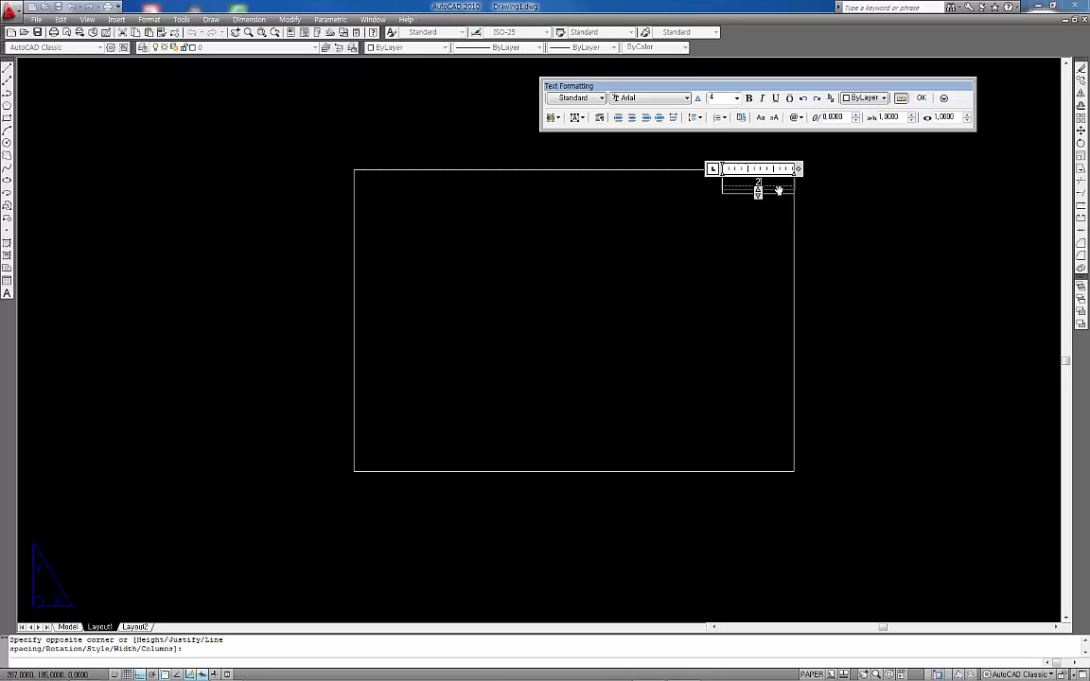
pyautogui.write('0150523-2')
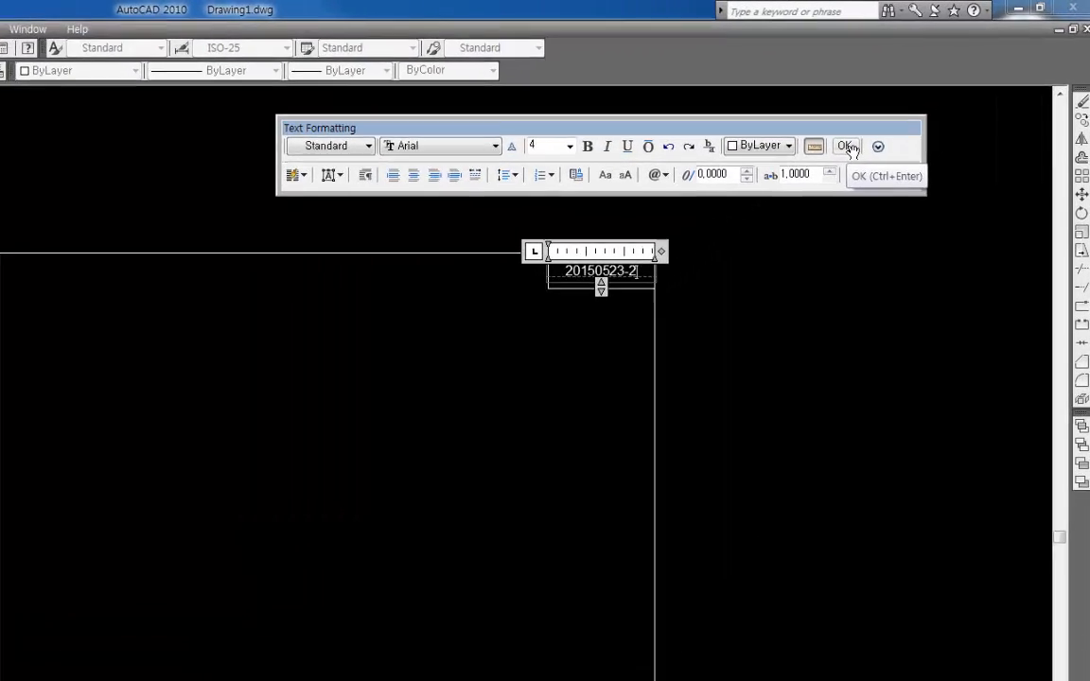
pyautogui.click(847, 147)
# Step: Set the DIMCEN system variable to 0
pyautogui.scroll(2, 397, 402)
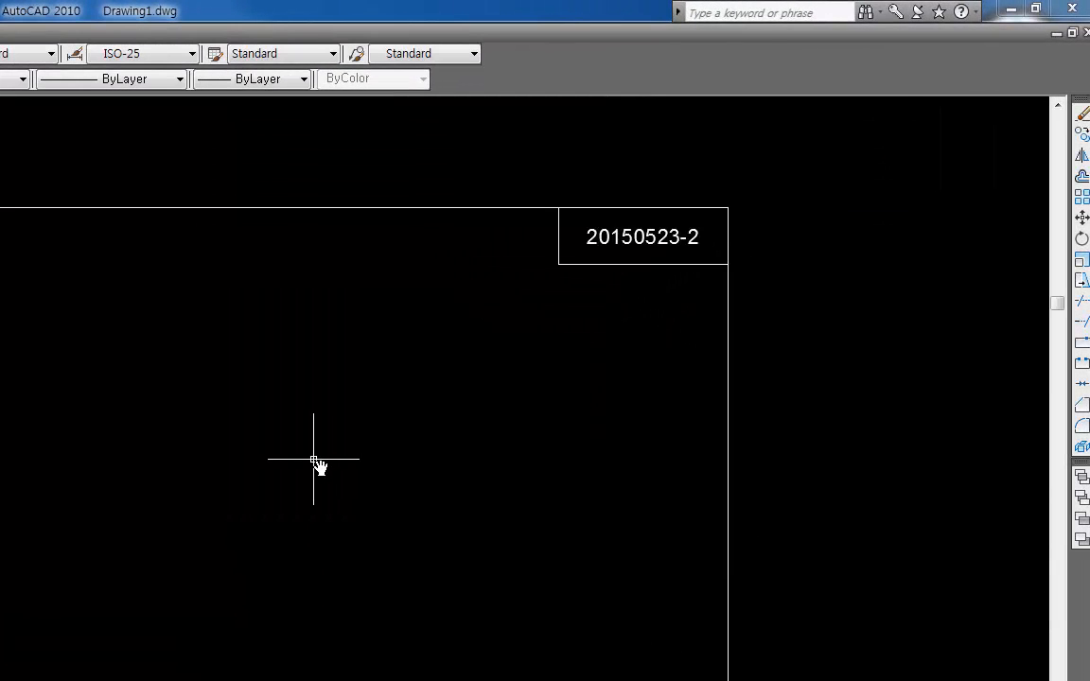
pyautogui.scroll(2, 314, 458)
pyautogui.moveTo(314, 459); pyautogui.dragTo(310, 430, button='middle')
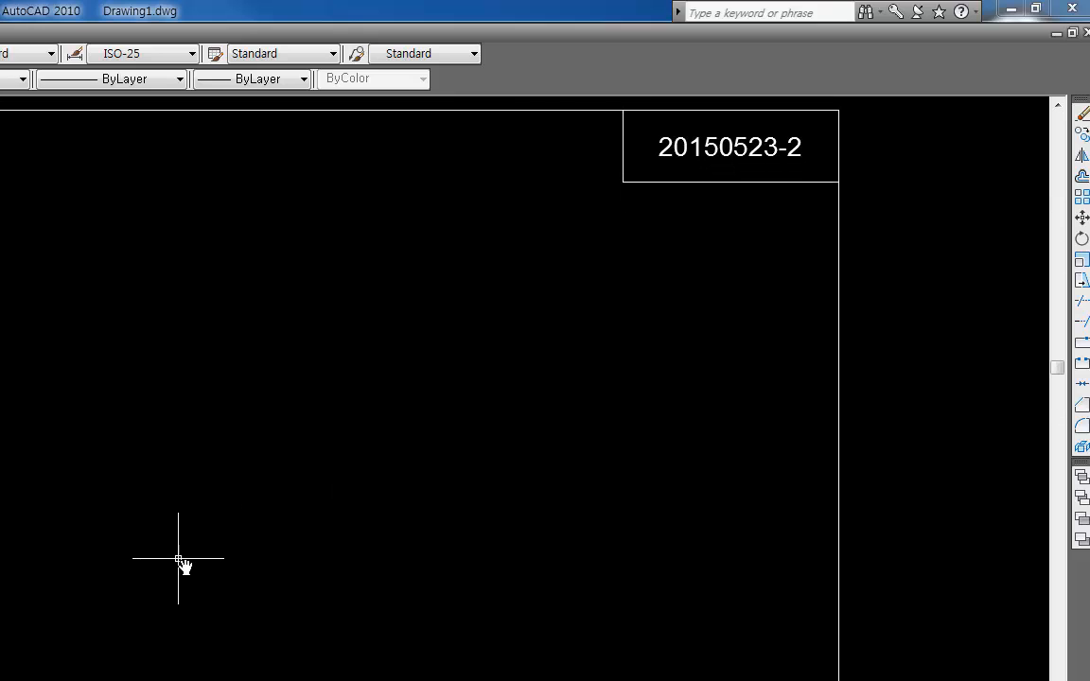
pyautogui.write('dimcen')
pyautogui.press('Return')
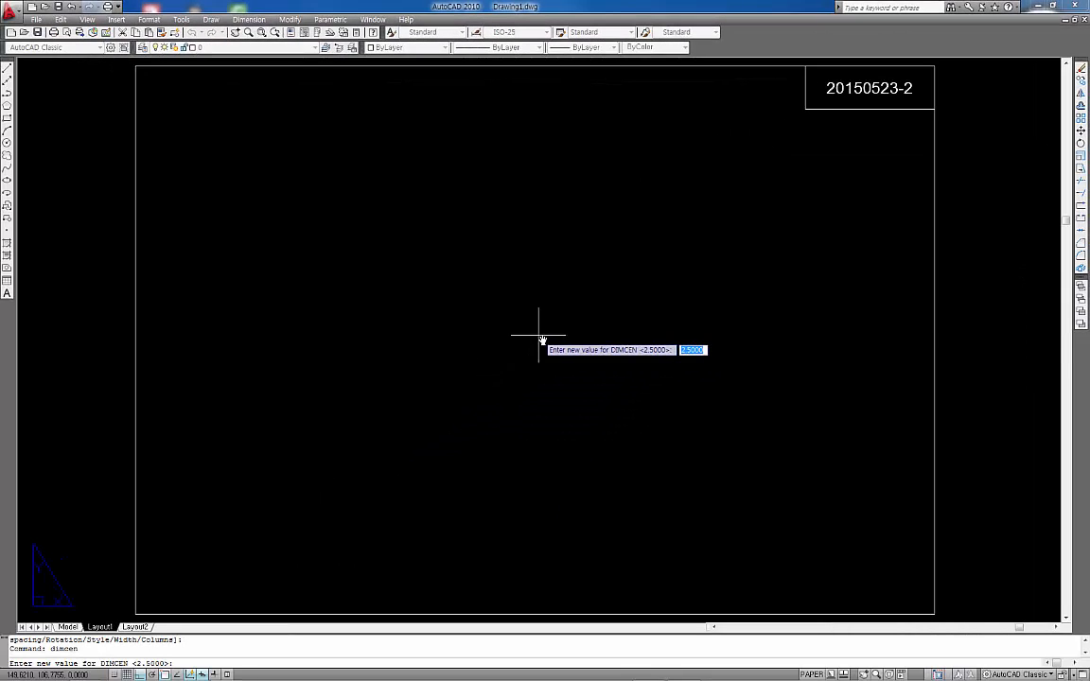
pyautogui.write('0')
pyautogui.press('Return')
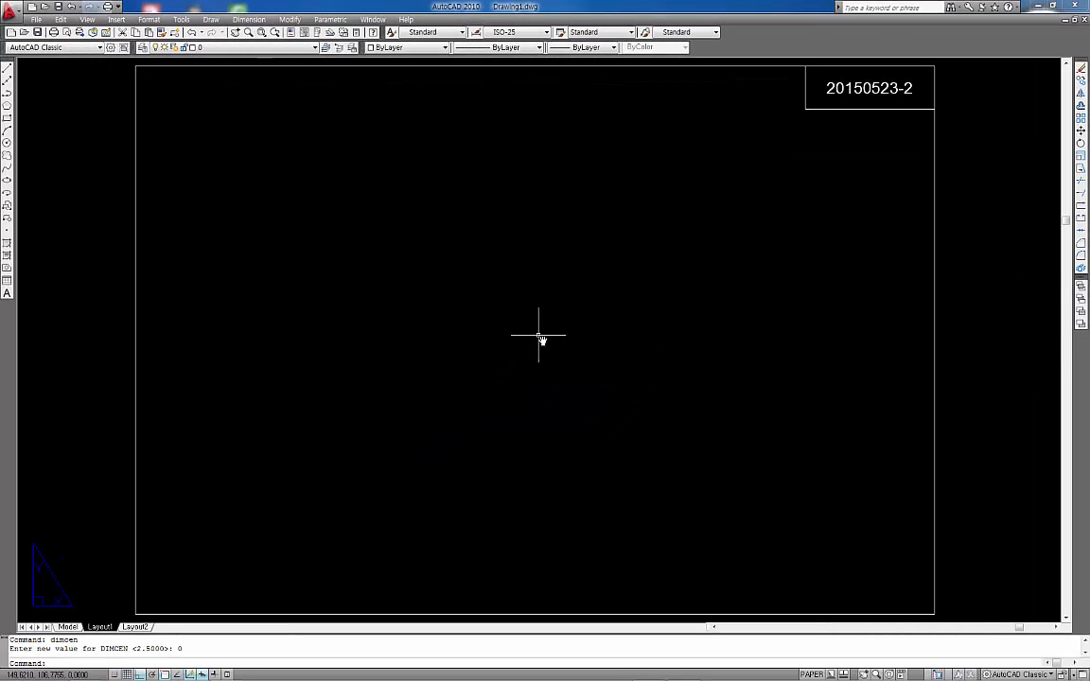
pyautogui.write('dimcen')
pyautogui.press('Return')
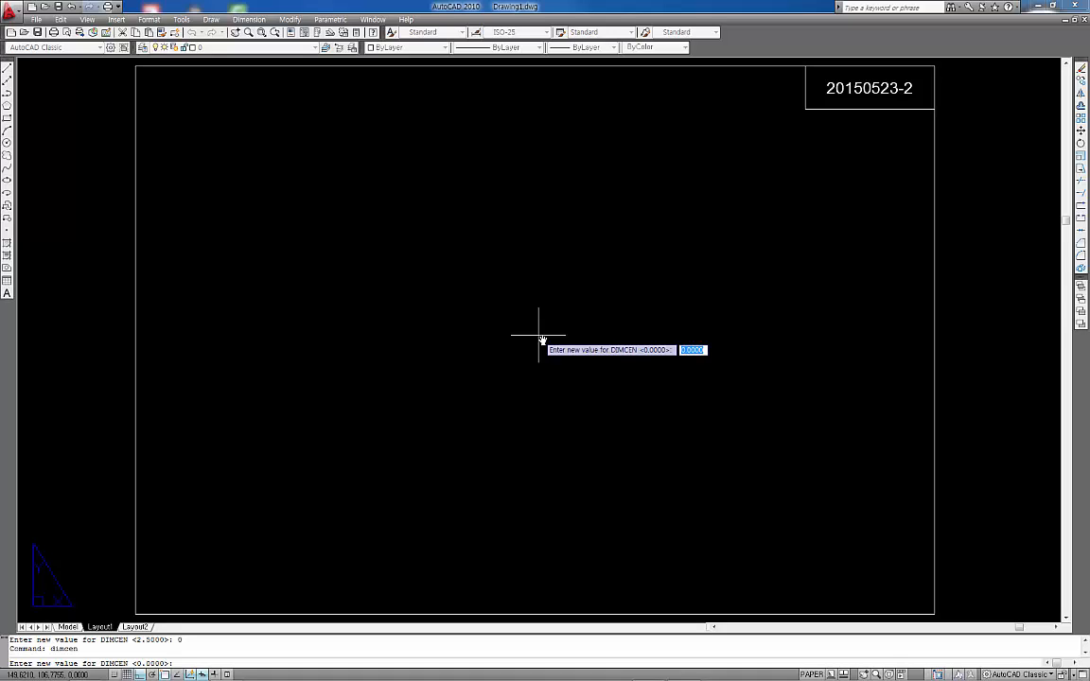
pyautogui.write('0')
pyautogui.press('Return')
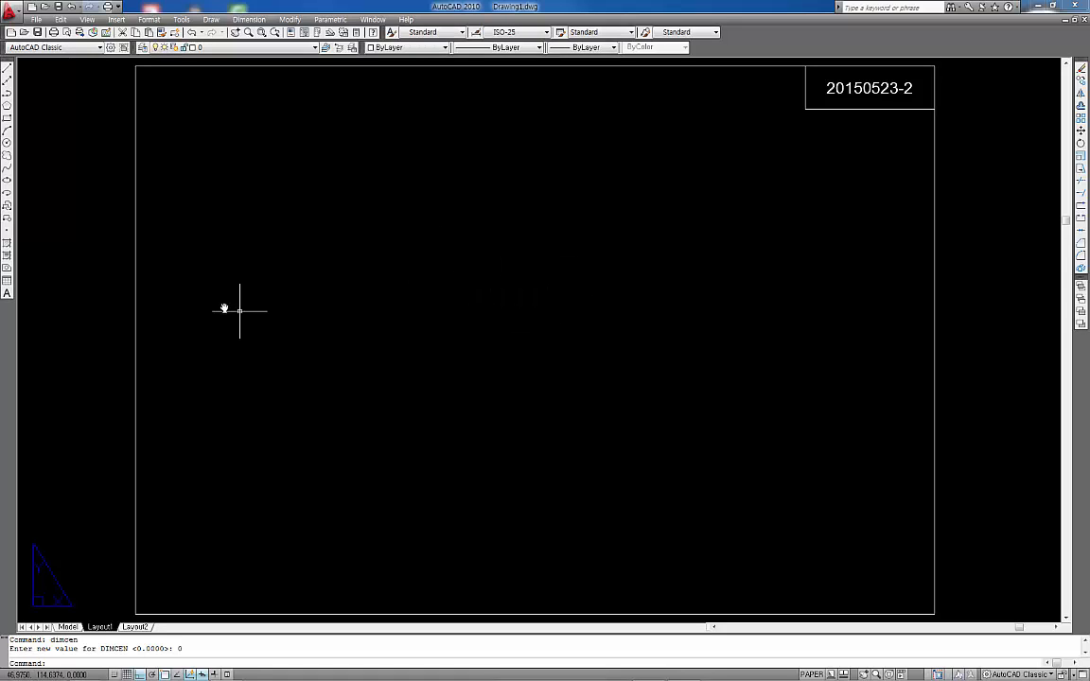
# Step: Switch to model space and create two new layers named dim and center
pyautogui.click(68, 627)
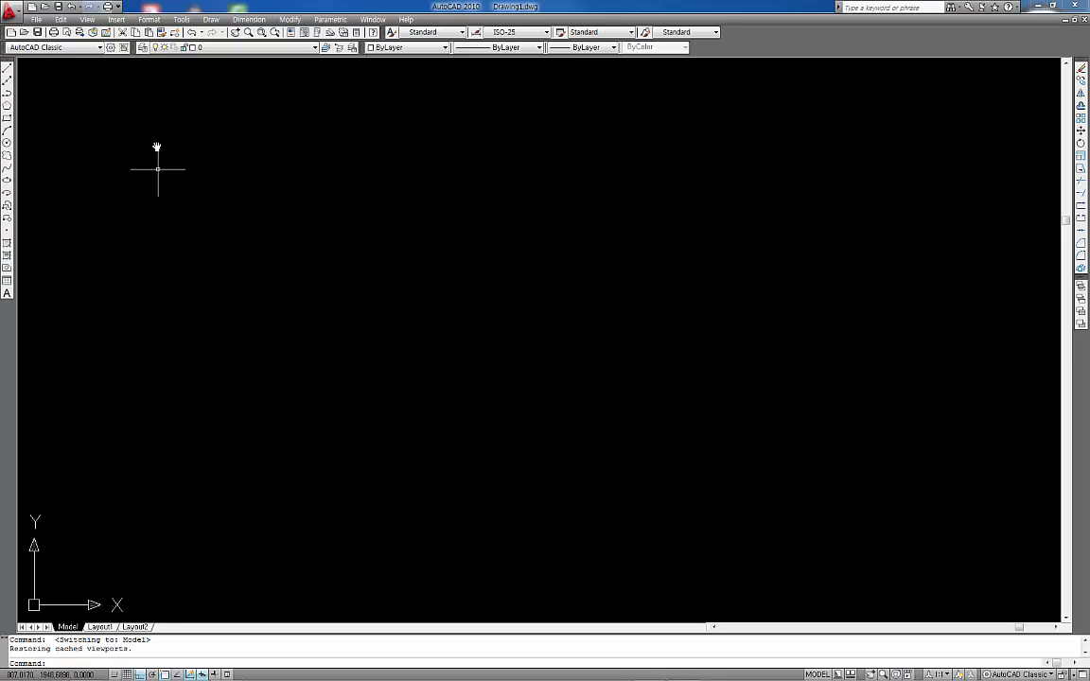
pyautogui.click(142, 46)
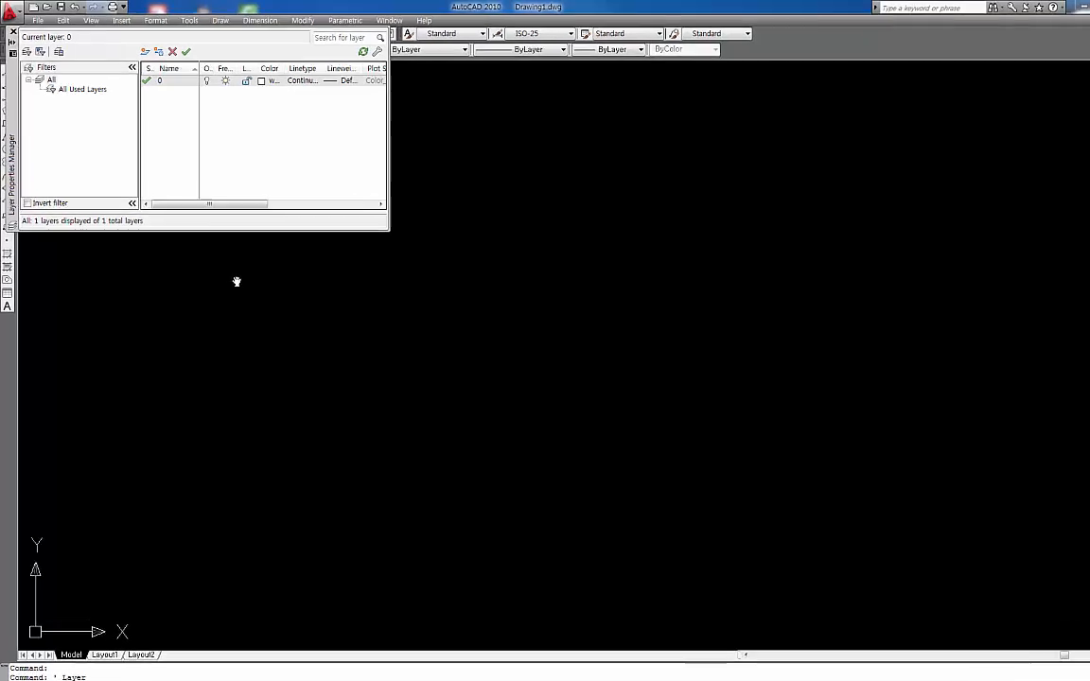
pyautogui.click(437, 216)
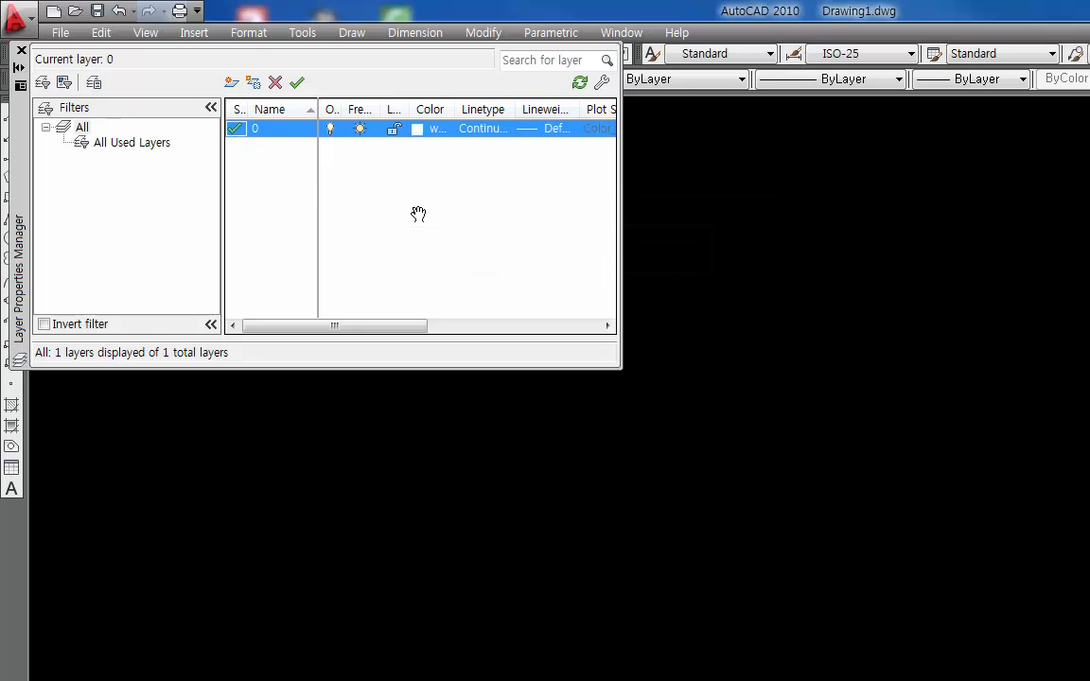
pyautogui.hotkey('alt', 'n')
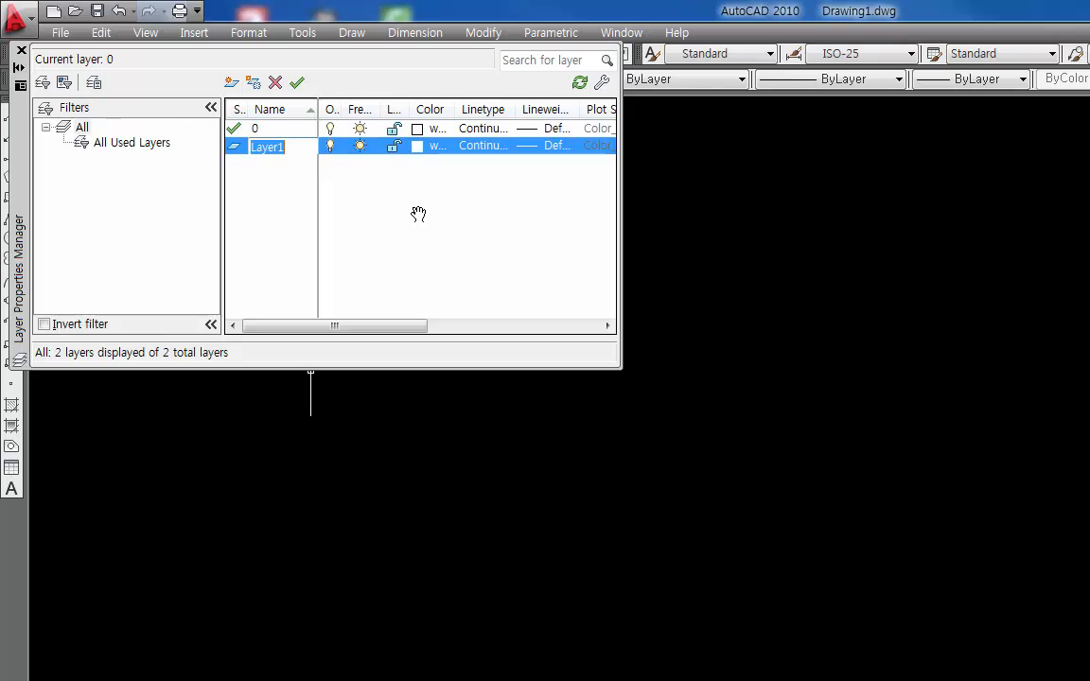
pyautogui.write('dim')
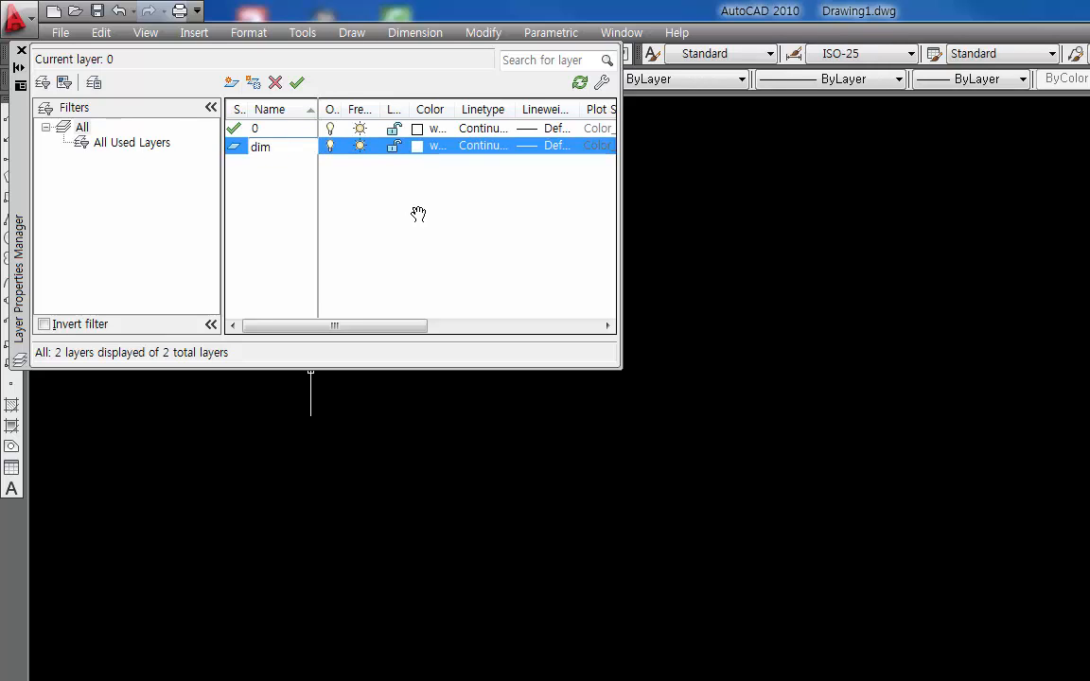
pyautogui.hotkey('alt', 'n')
pyautogui.write('c')
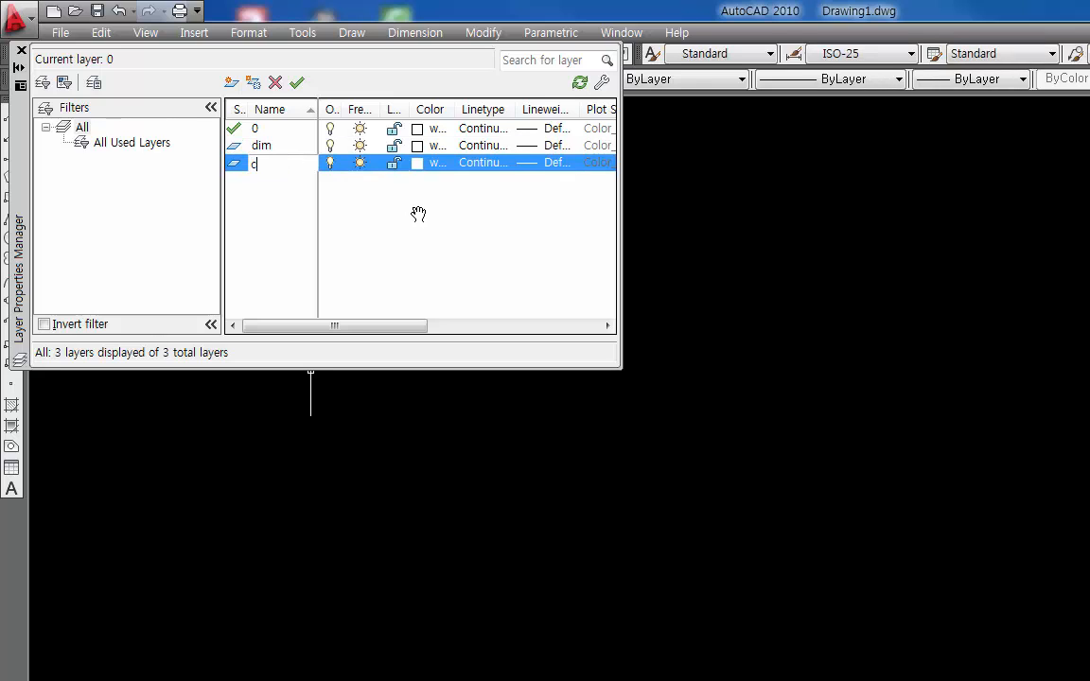
pyautogui.write('enter')
# Step: Add three more layers named hidden, model and mview
pyautogui.hotkey('alt', 'n')
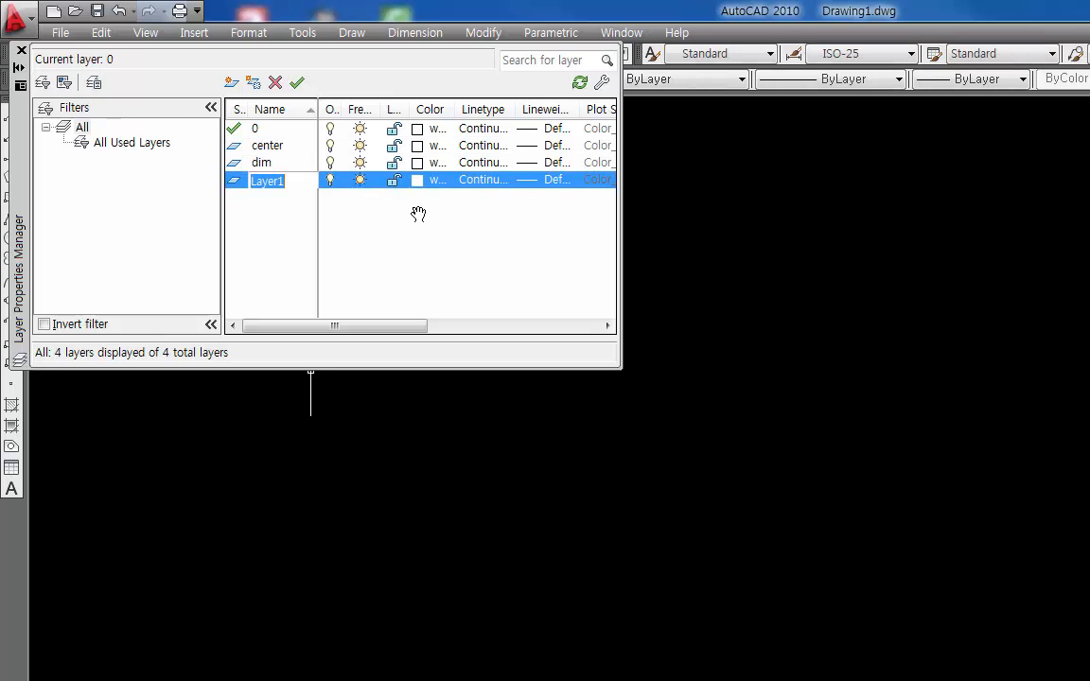
pyautogui.write('h')
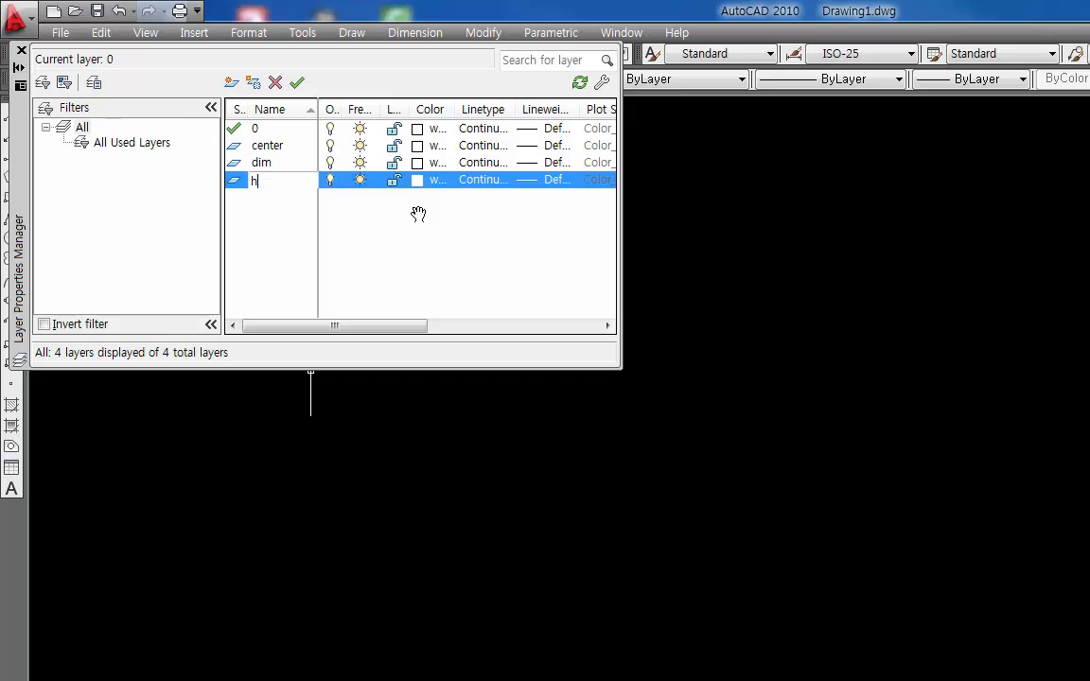
pyautogui.write('idden')
pyautogui.hotkey('alt', 'n')
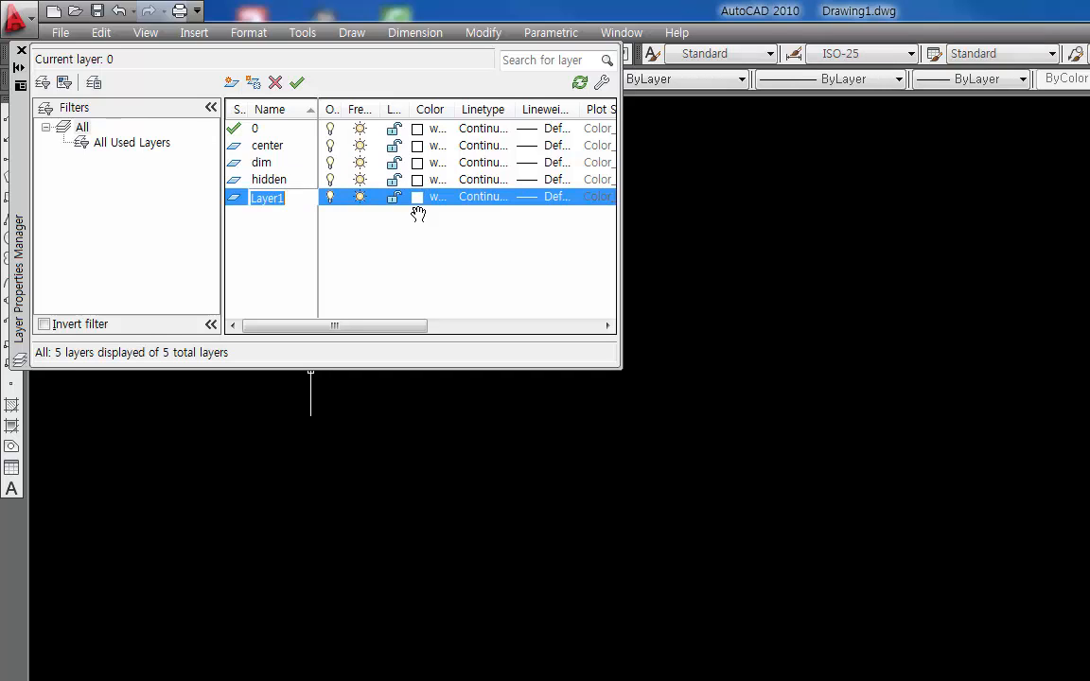
pyautogui.write('model')
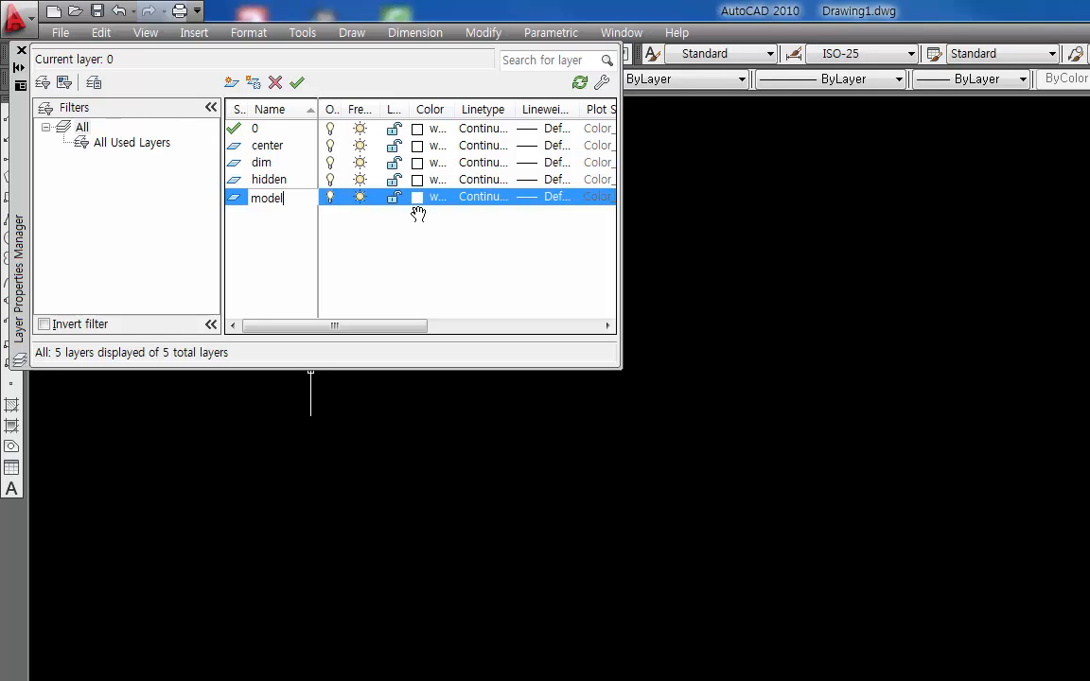
pyautogui.hotkey('alt', 'n')
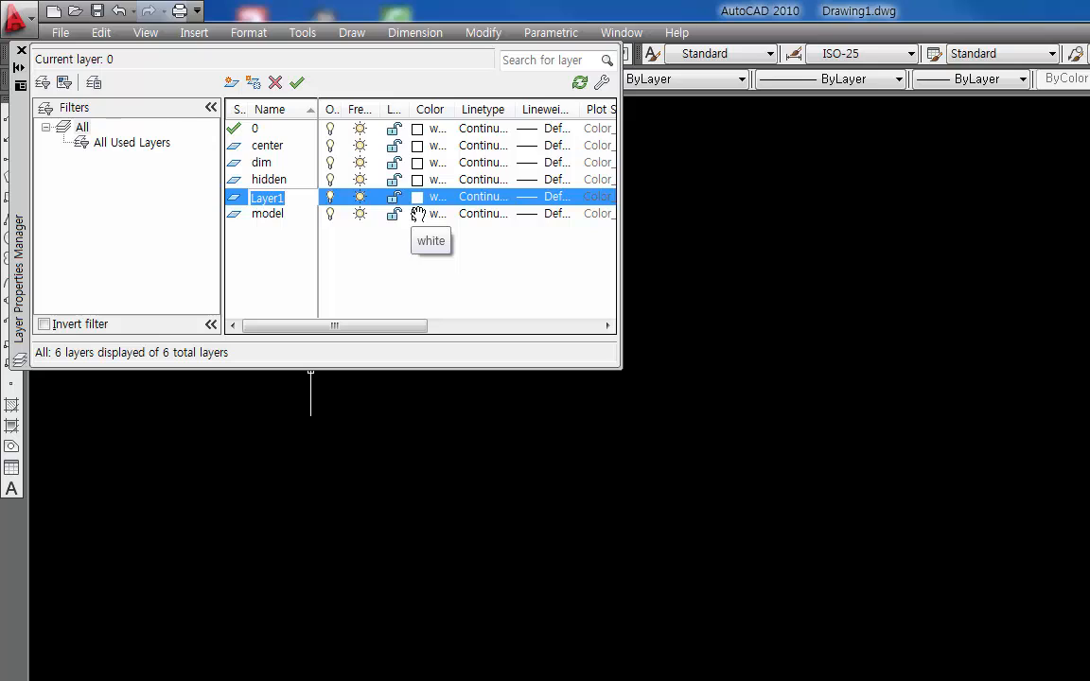
pyautogui.write('mview')
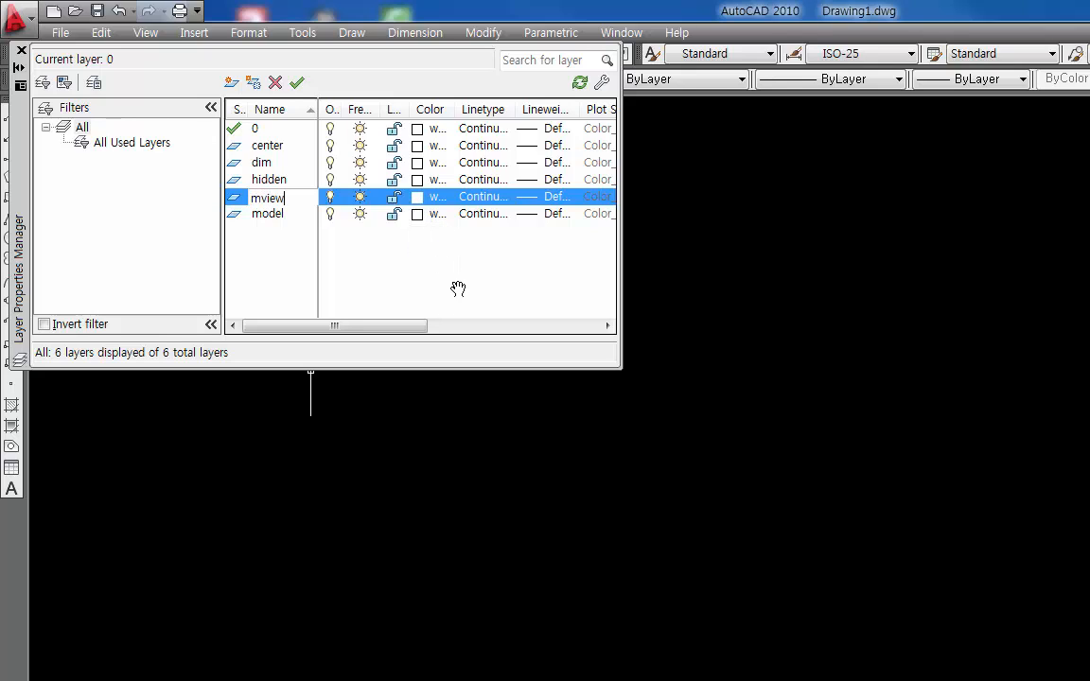
pyautogui.press('Return')
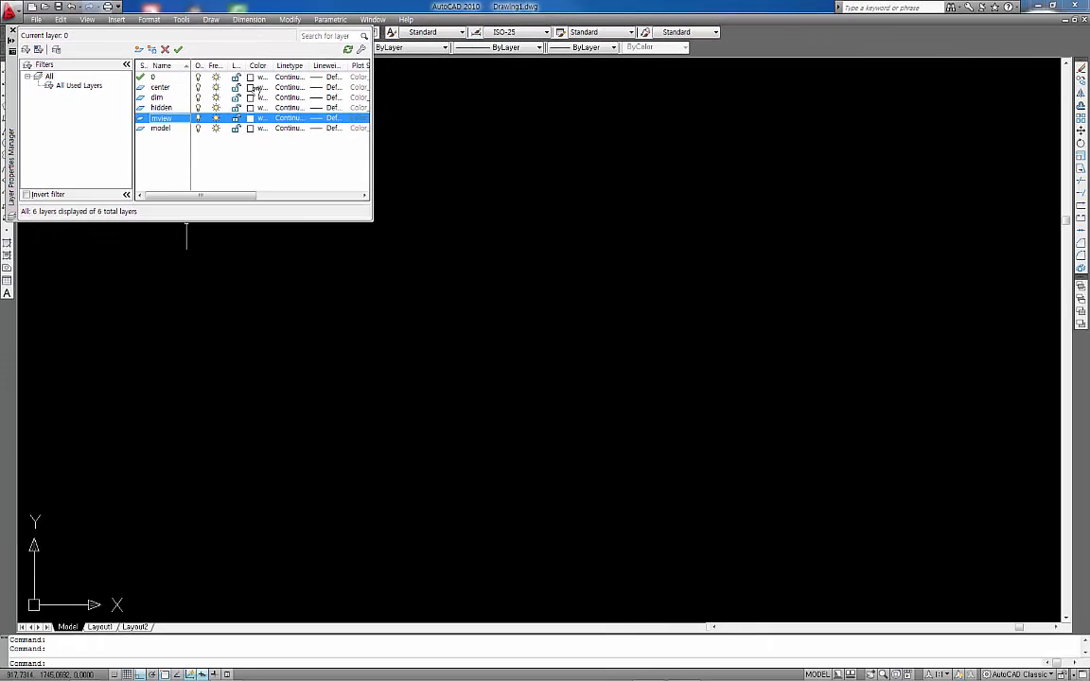
# Step: Set the layer colours to 3 (green) for center, 1 (red) for dim, 2 (yellow) for hidden and 4 (cyan) for mview
pyautogui.click(404, 138)
pyautogui.write('3')
pyautogui.press('Return')
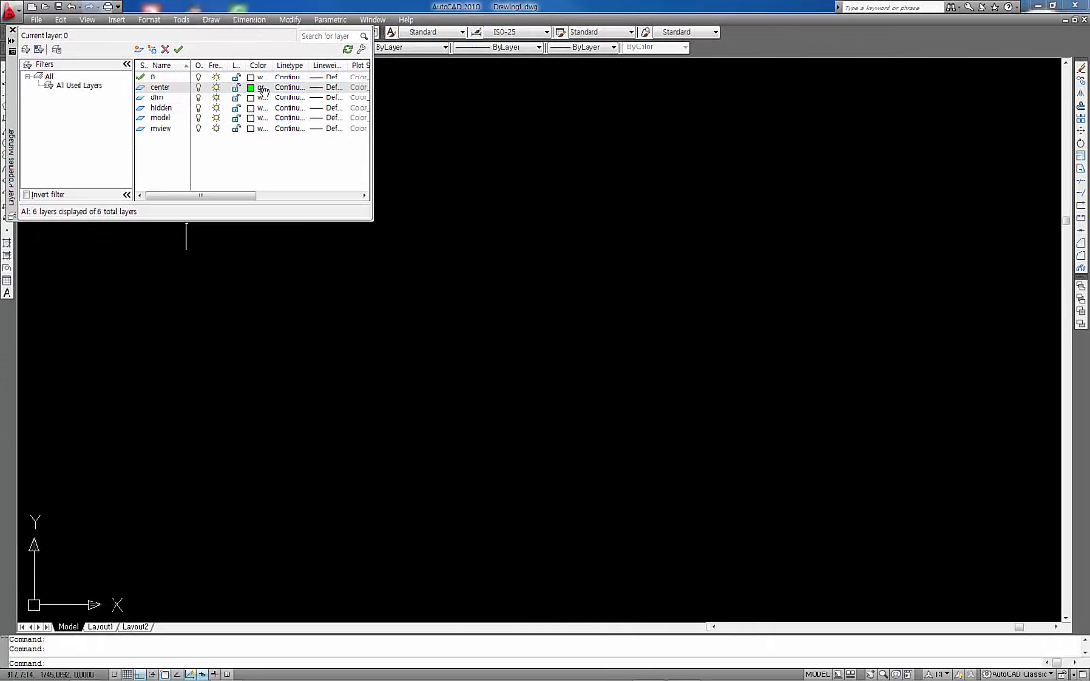
pyautogui.click(259, 98)
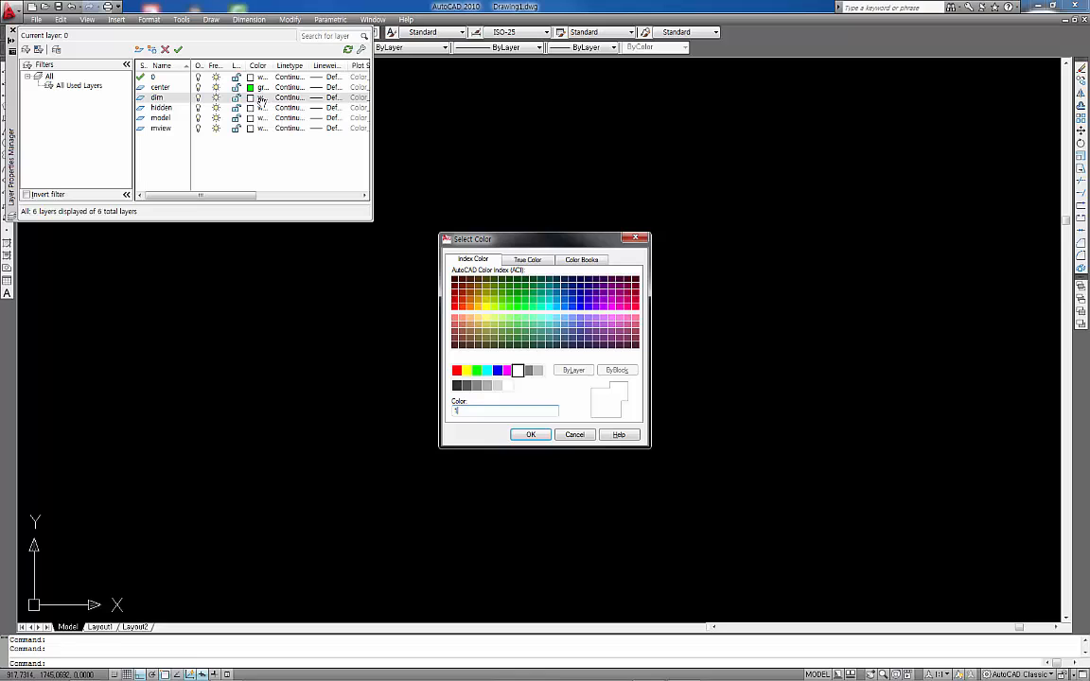
pyautogui.write('1')
pyautogui.press('Return')
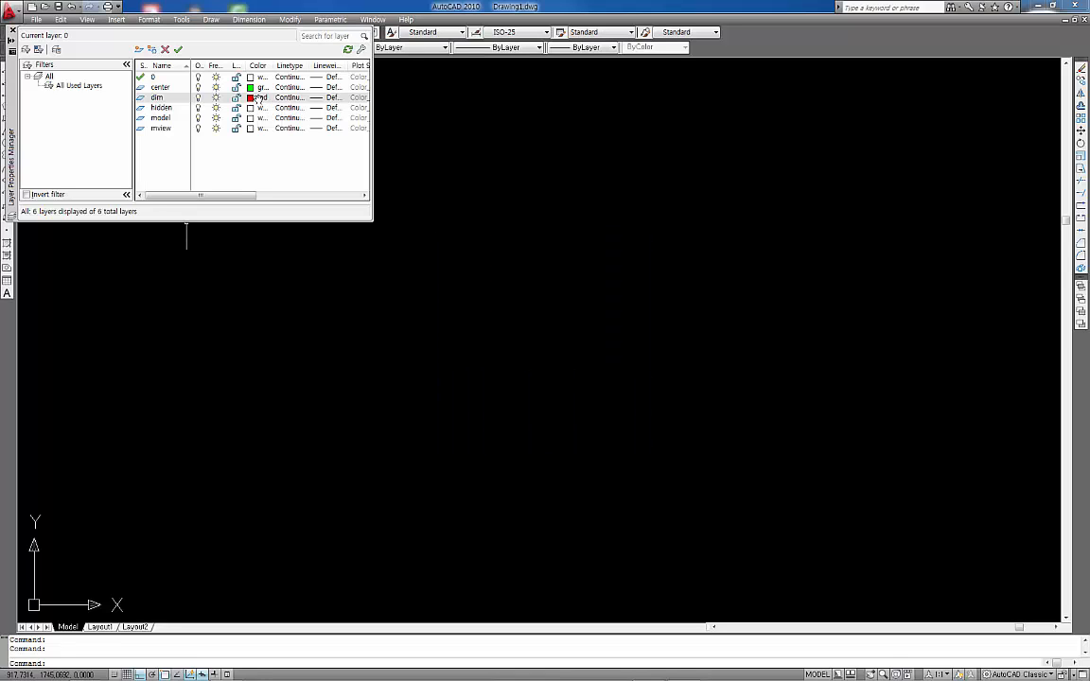
pyautogui.click(258, 109)
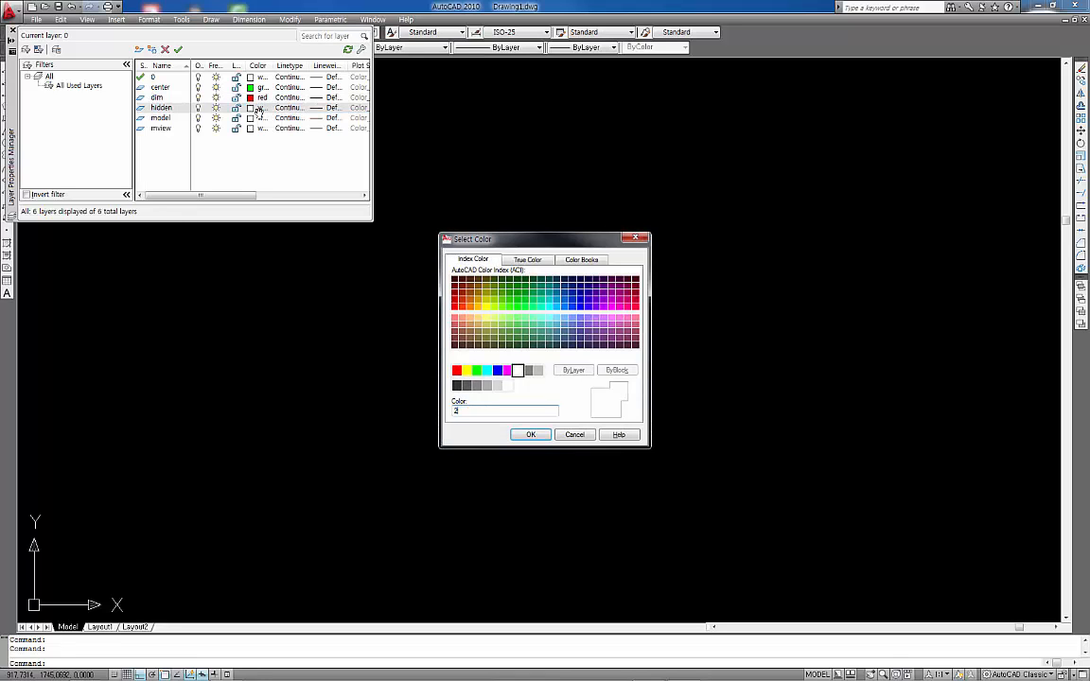
pyautogui.write('2')
pyautogui.press('Return')
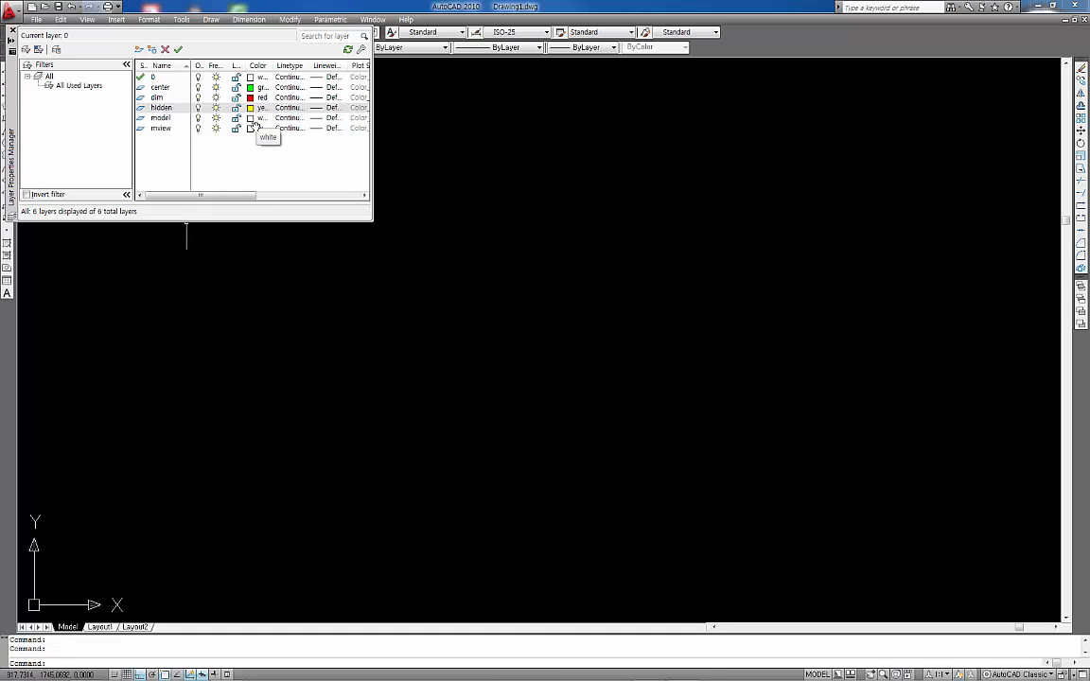
pyautogui.click(252, 129)
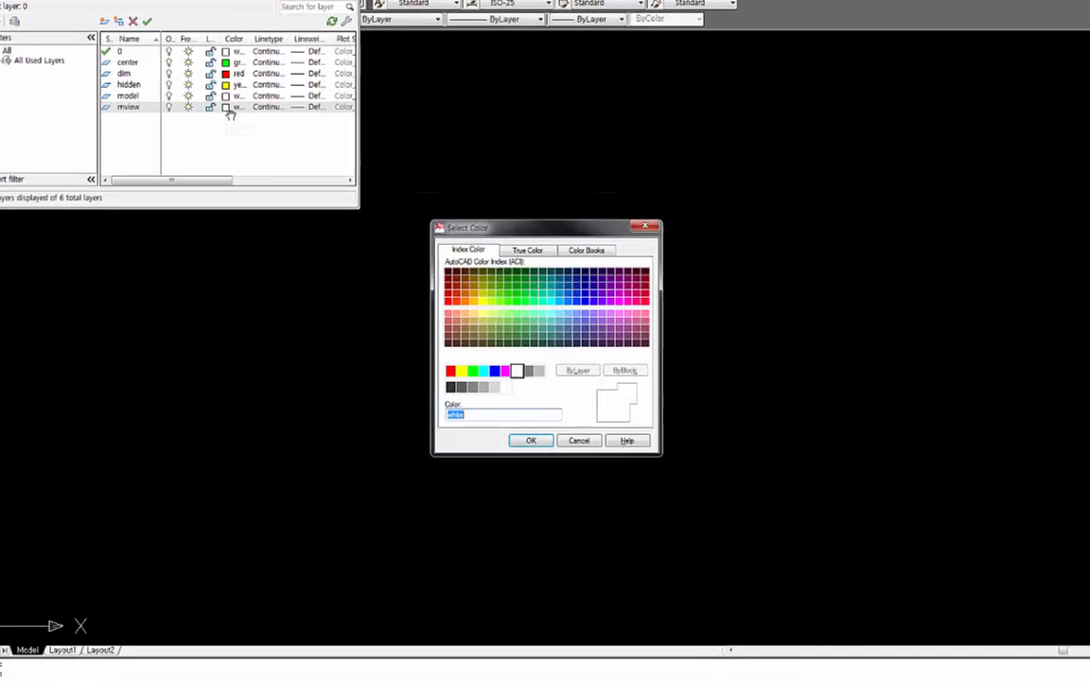
pyautogui.write('4')
pyautogui.press('Return')
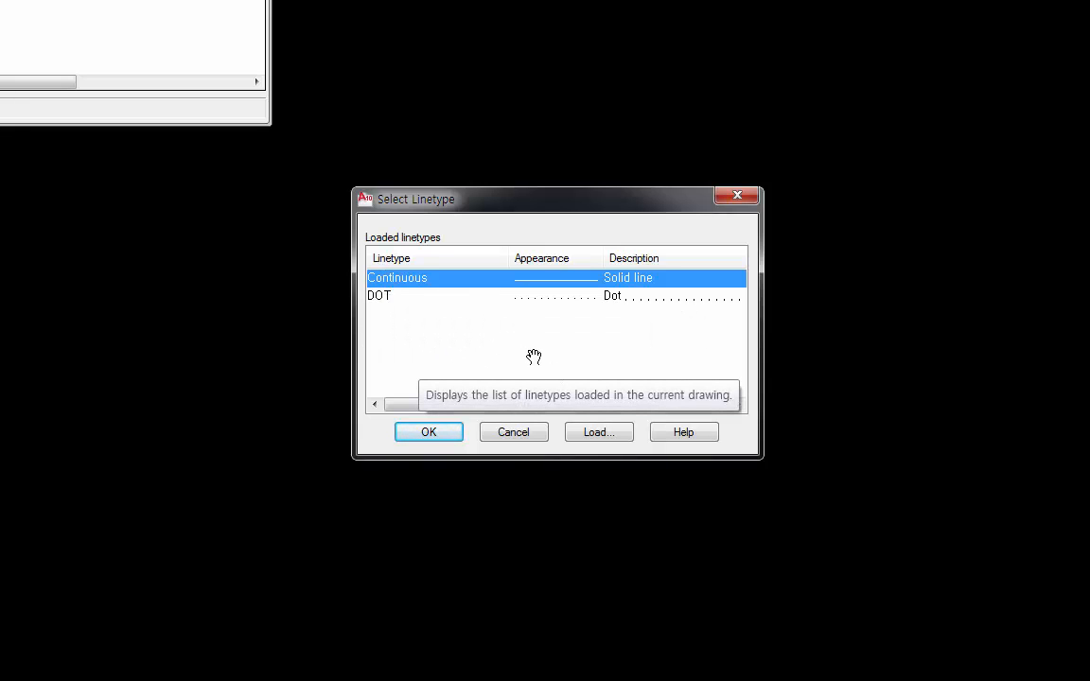
# Step: Load the CENTER and HIDDEN linetypes from acadiso.lin into the drawing
pyautogui.moveTo(612, 459)
pyautogui.mouseDown()
pyautogui.moveTo(637, 415)
pyautogui.moveTo(567, 444)
pyautogui.moveTo(590, 456)
pyautogui.mouseUp()
pyautogui.click(611, 439)
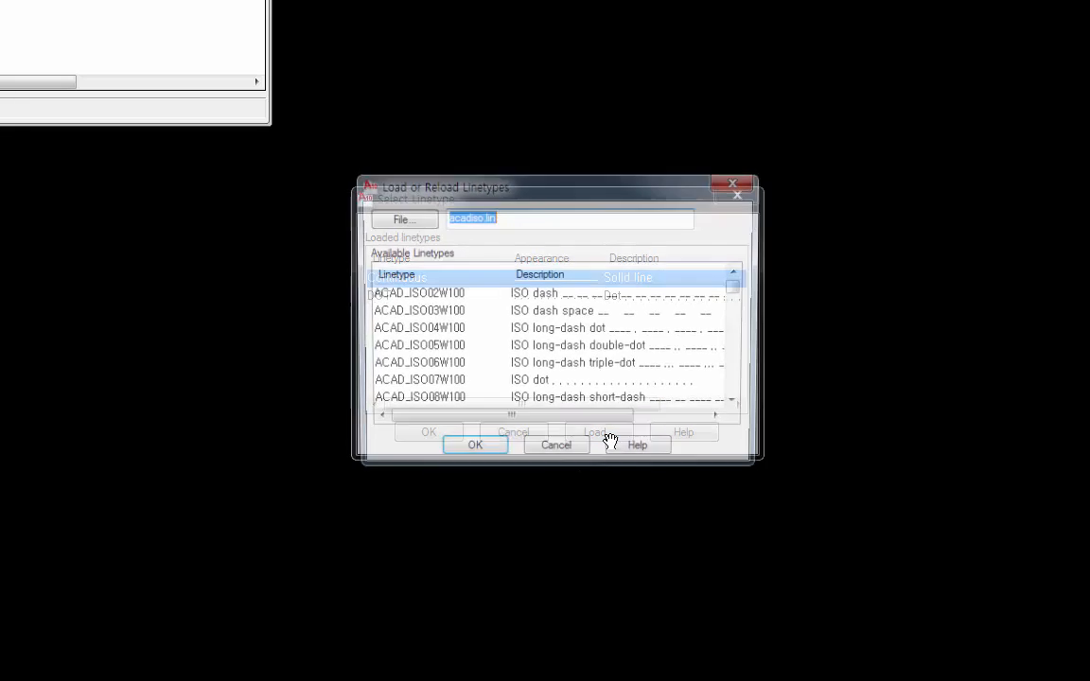
pyautogui.click(464, 383)
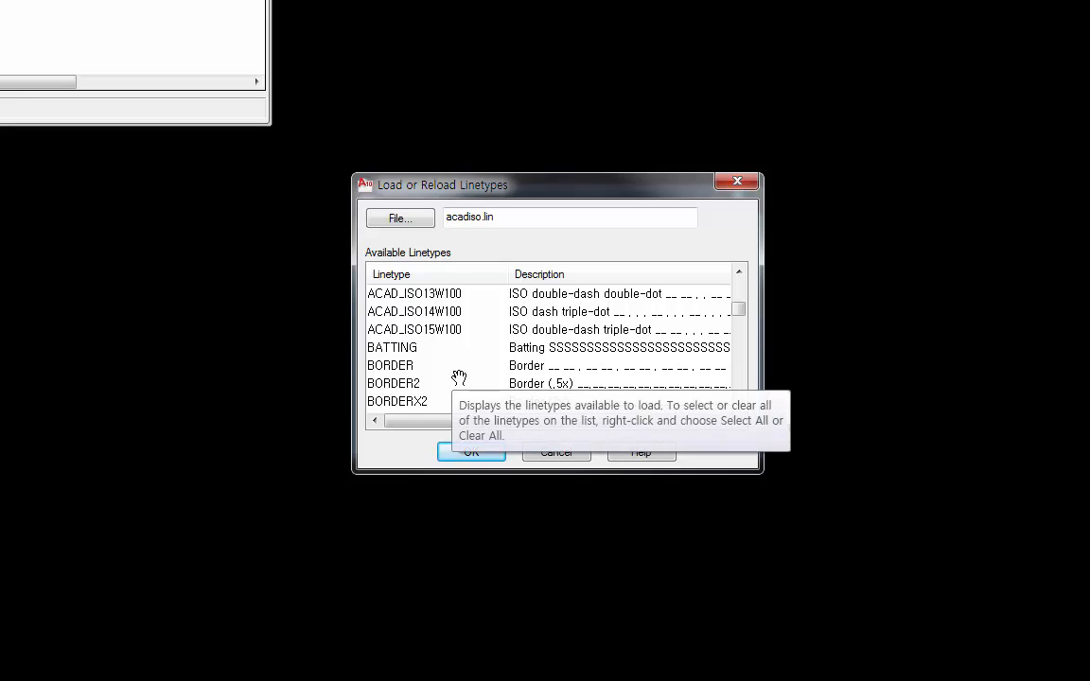
pyautogui.scroll(-2, 454, 375)
pyautogui.click(399, 315)
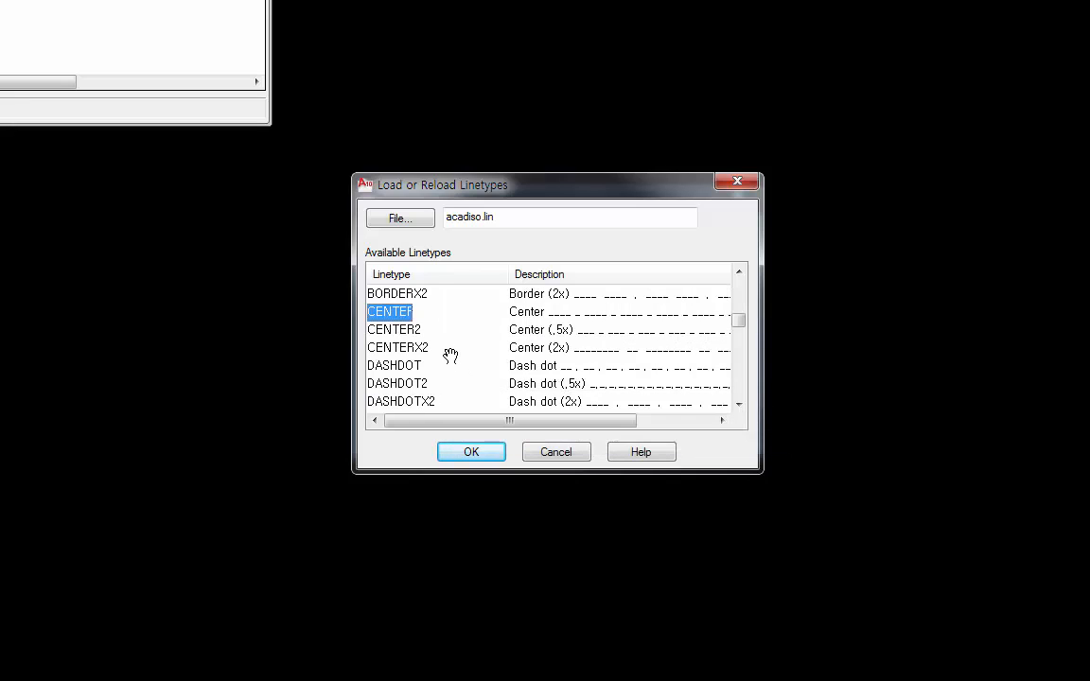
pyautogui.scroll(-6, 450, 353)
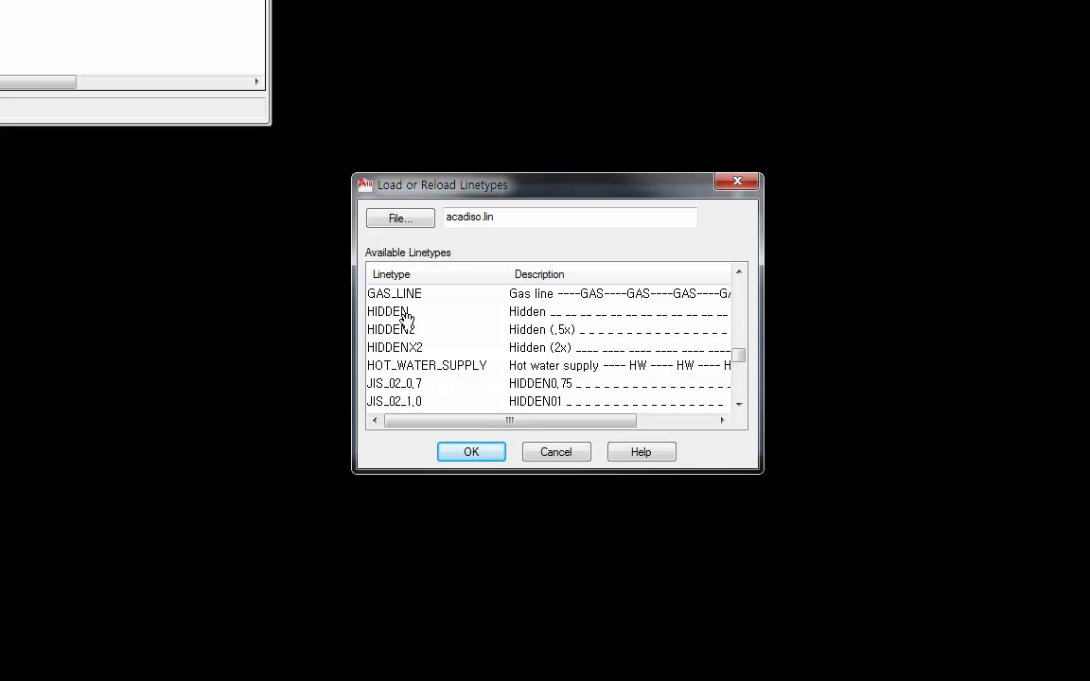
pyautogui.click(406, 316)
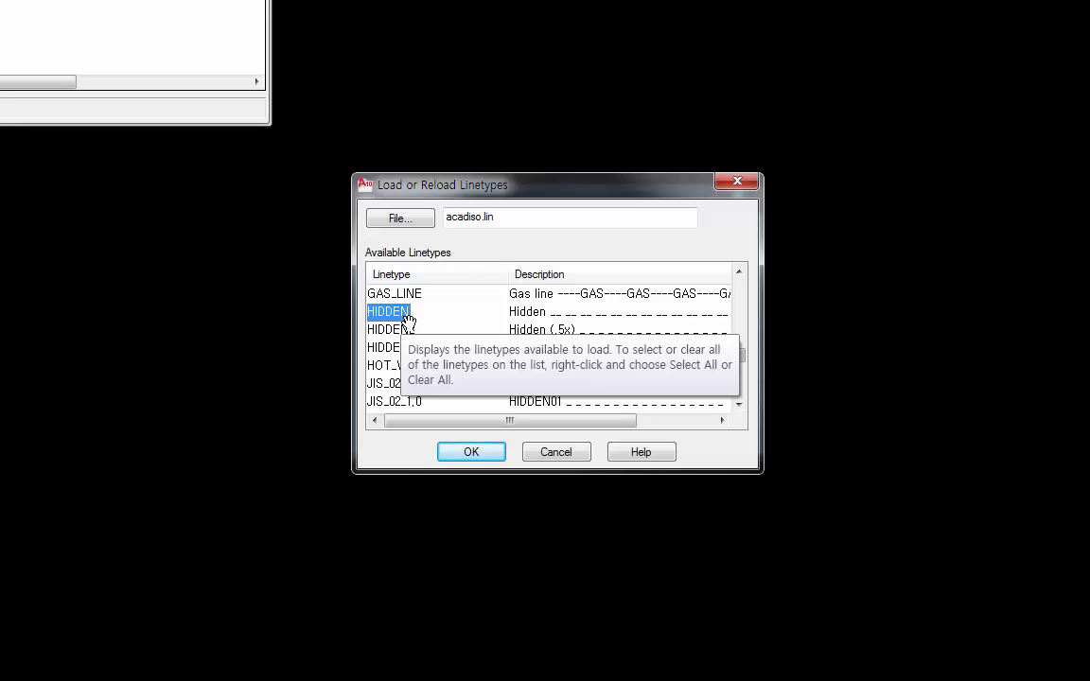
pyautogui.click(480, 456)
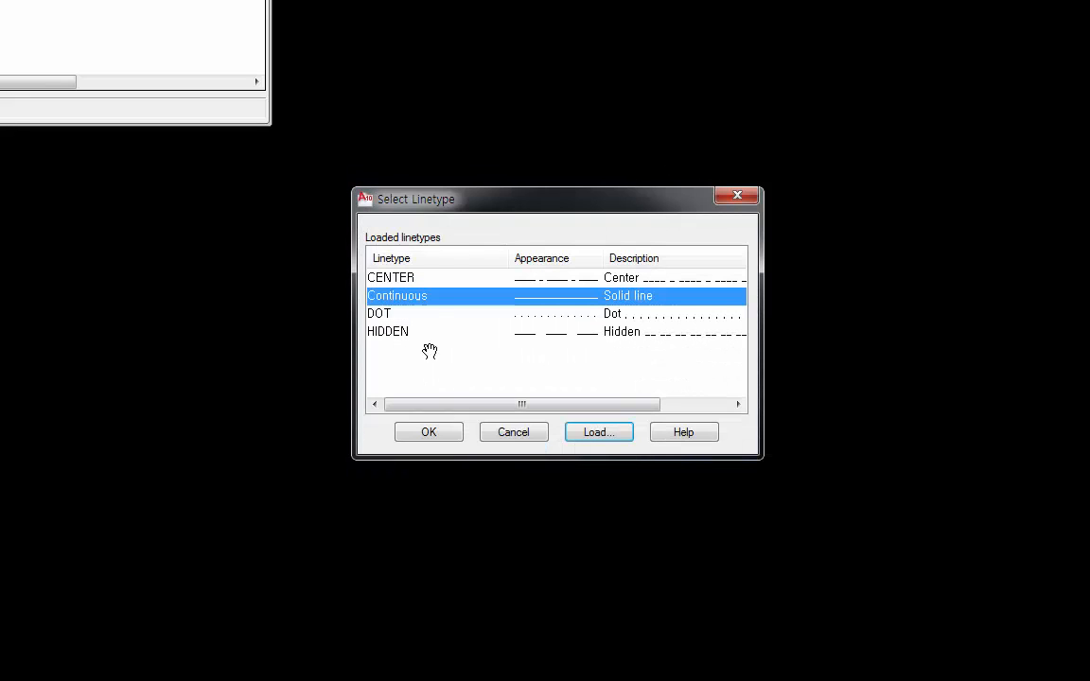
# Step: Assign the CENTER linetype to the center layer and the HIDDEN linetype to the hidden layer
pyautogui.click(405, 279)
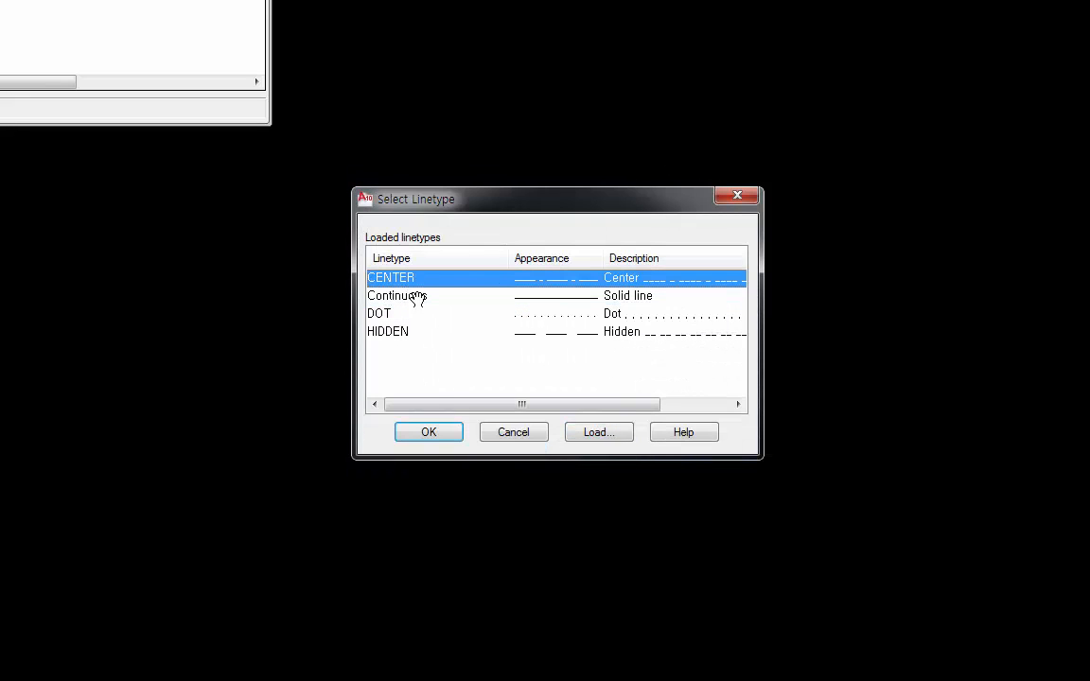
pyautogui.click(429, 433)
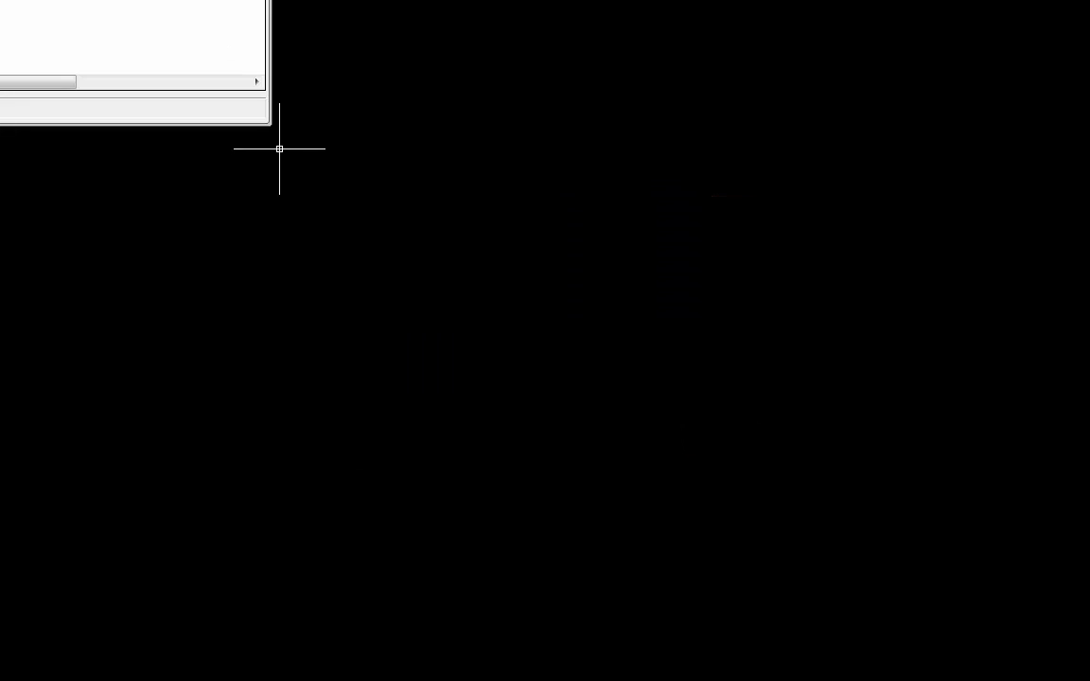
pyautogui.click(396, 328)
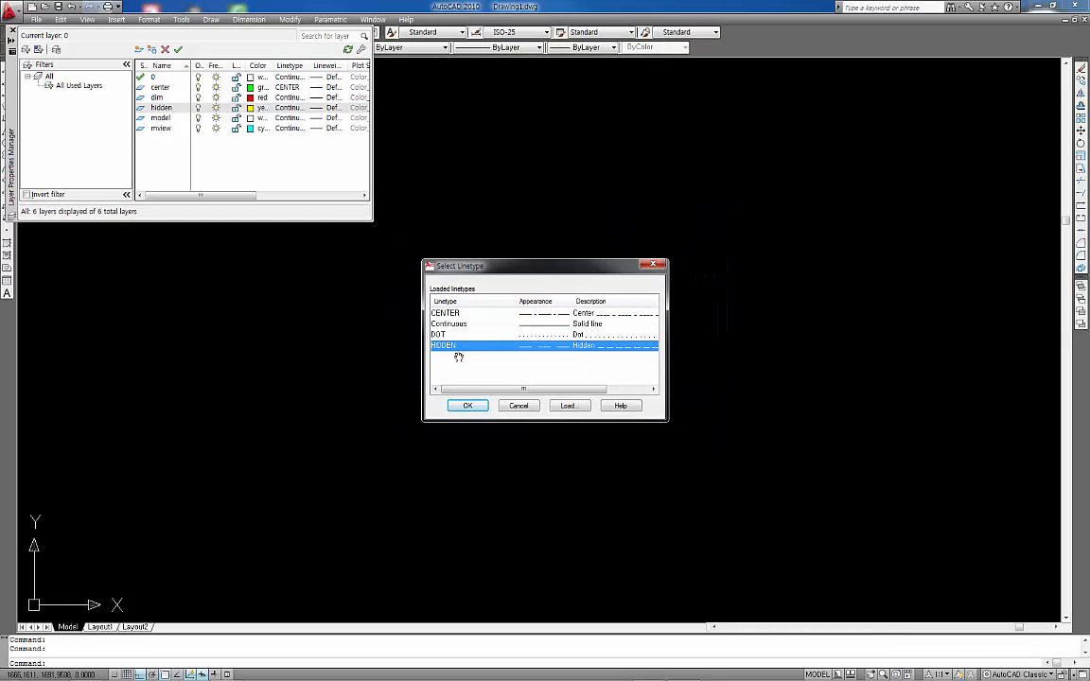
pyautogui.click(469, 406)
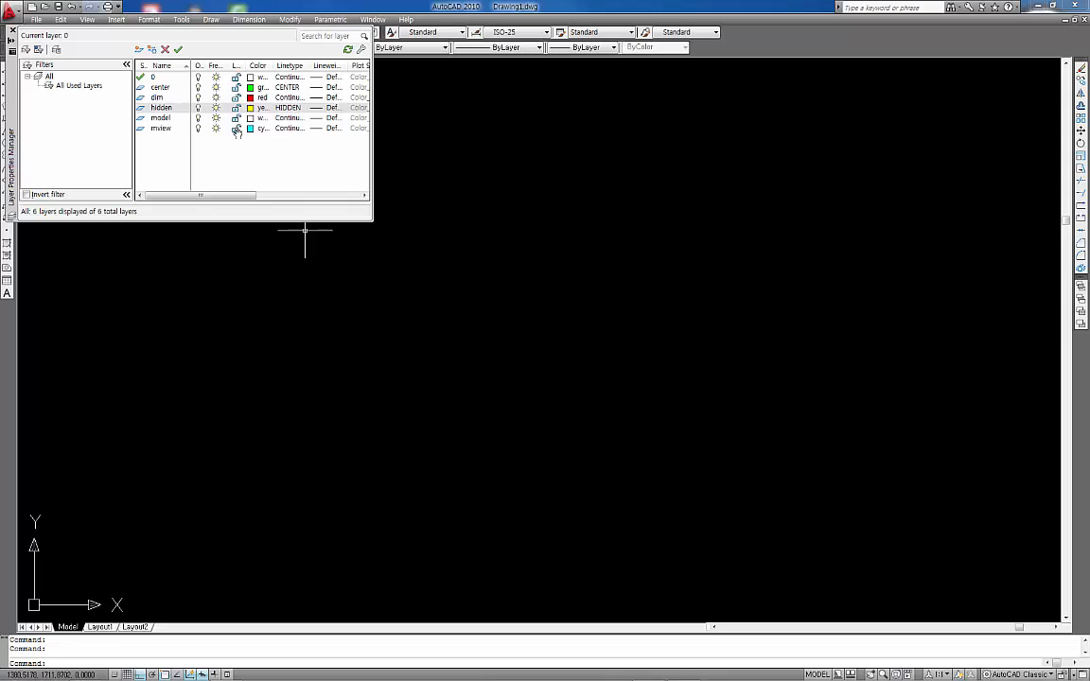
# Step: Make model the current layer and draw a vertical line about 2150 long through the left part of the model space
pyautogui.doubleClick(161, 118)
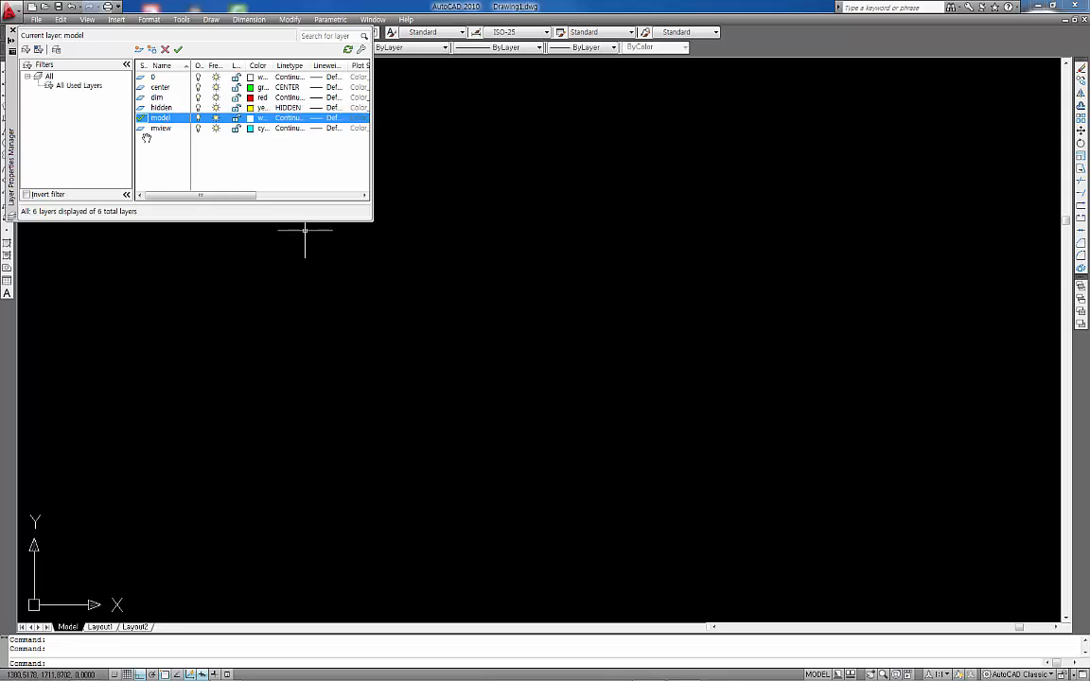
pyautogui.click(12, 32)
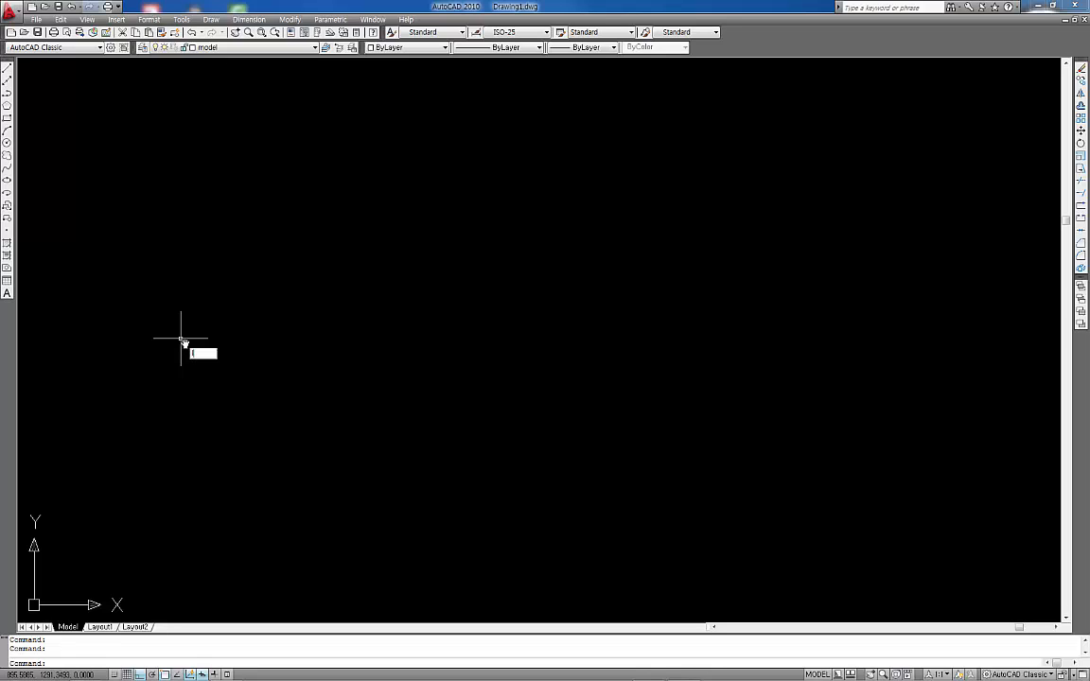
pyautogui.press('Return')
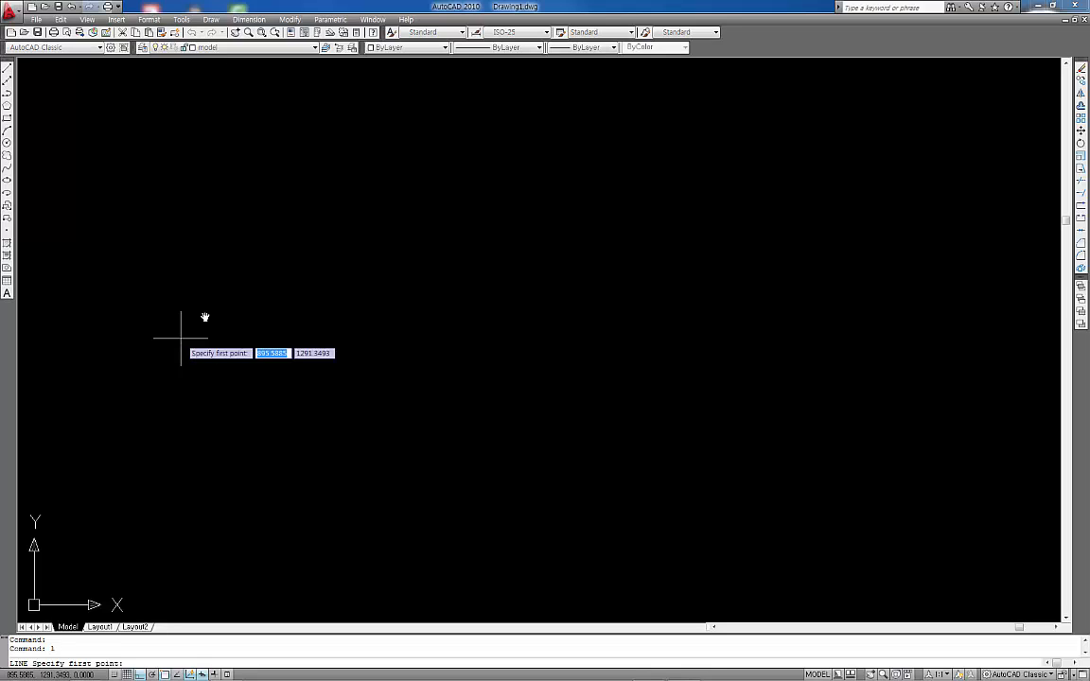
pyautogui.click(279, 64)
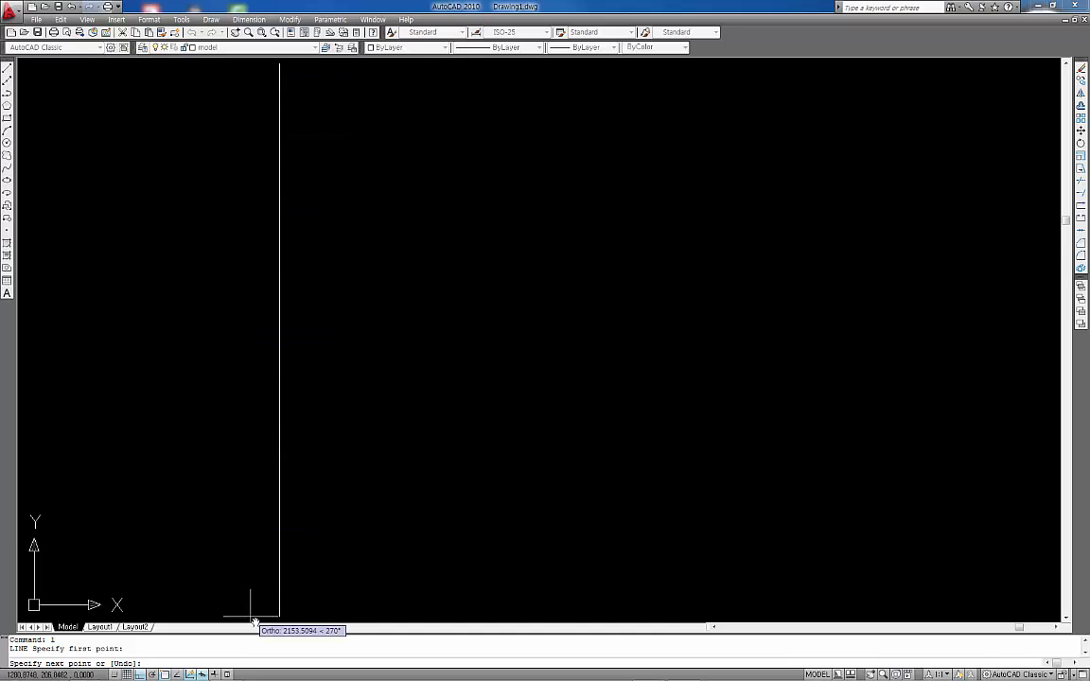
pyautogui.click(254, 620)
pyautogui.press('Return')
# Step: Draw a long horizontal line across the model space, crossing the vertical line
pyautogui.press('Return')
pyautogui.click(27, 310)
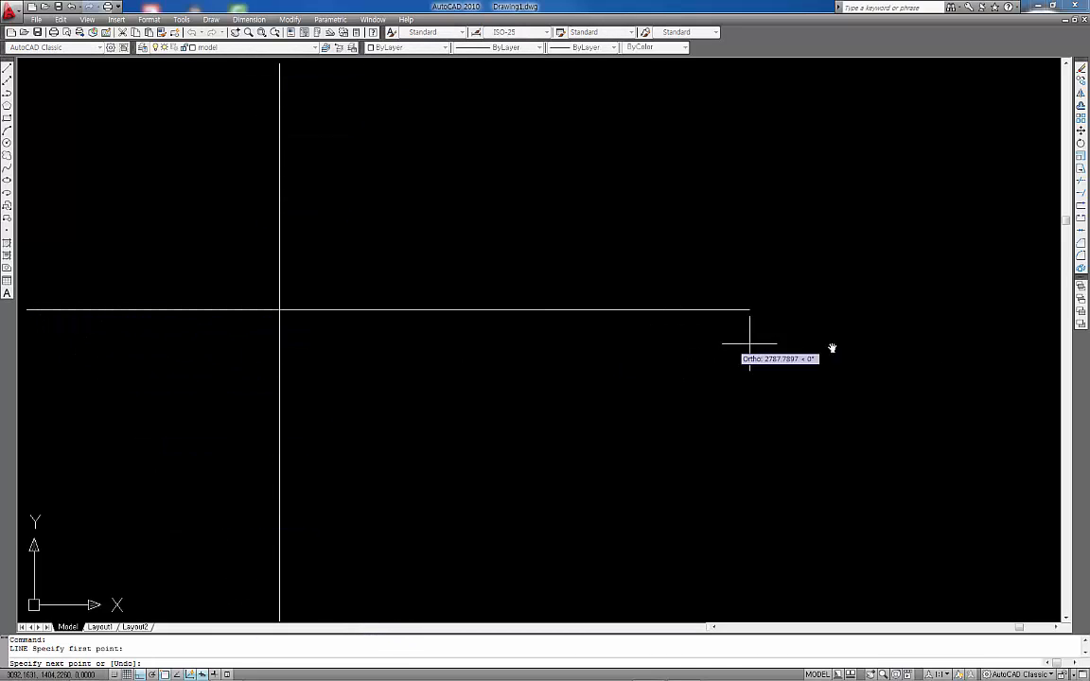
pyautogui.click(962, 322)
pyautogui.press('Return')
pyautogui.scroll(2, 453, 331)
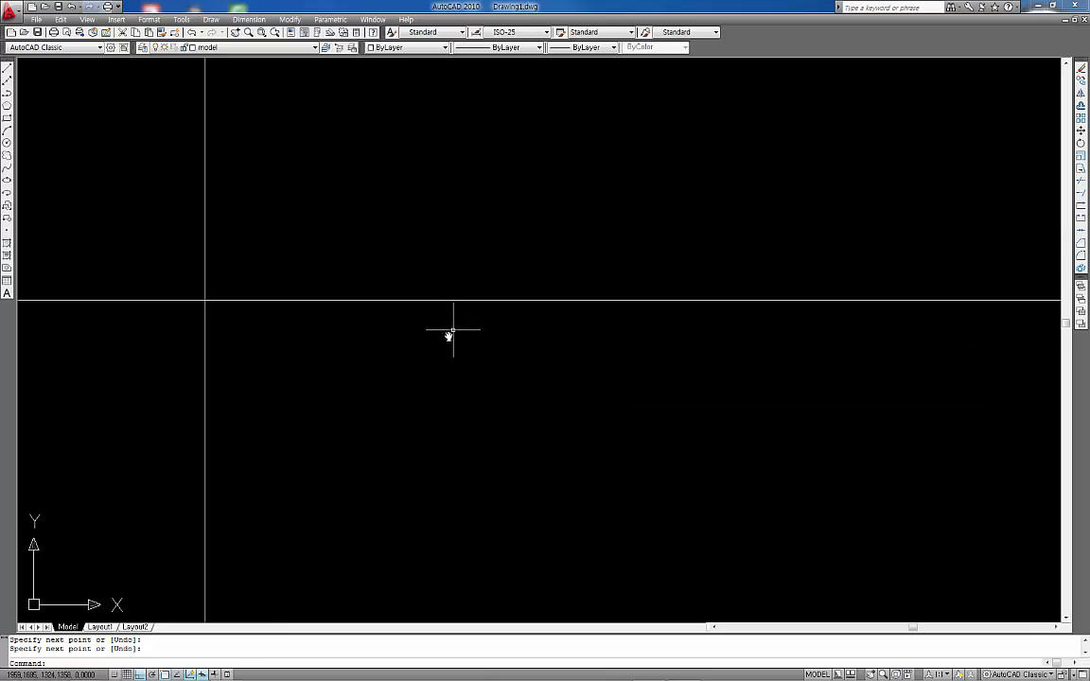
pyautogui.moveTo(416, 327); pyautogui.dragTo(709, 316, button='middle')
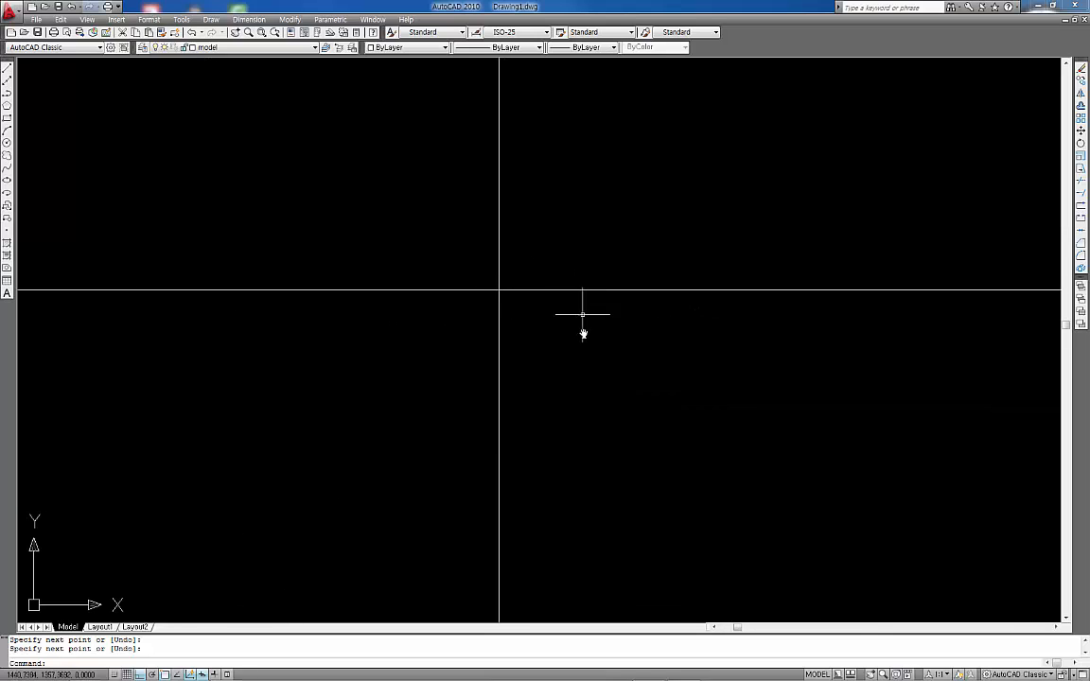
pyautogui.moveTo(582, 350); pyautogui.dragTo(494, 359, button='middle')
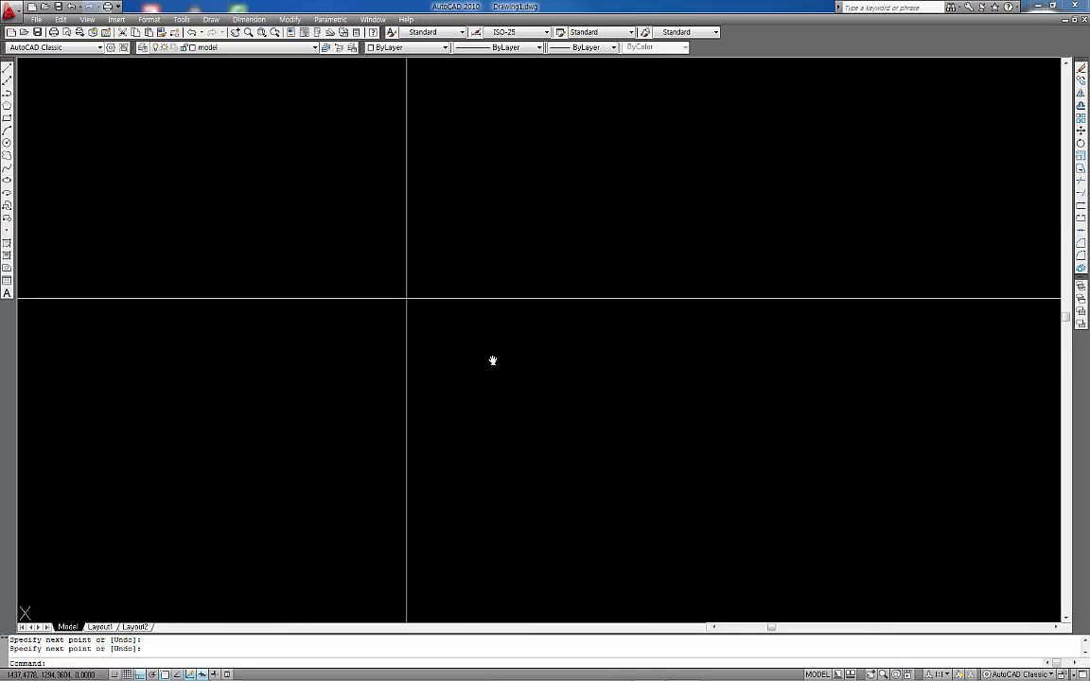
pyautogui.press('Escape')
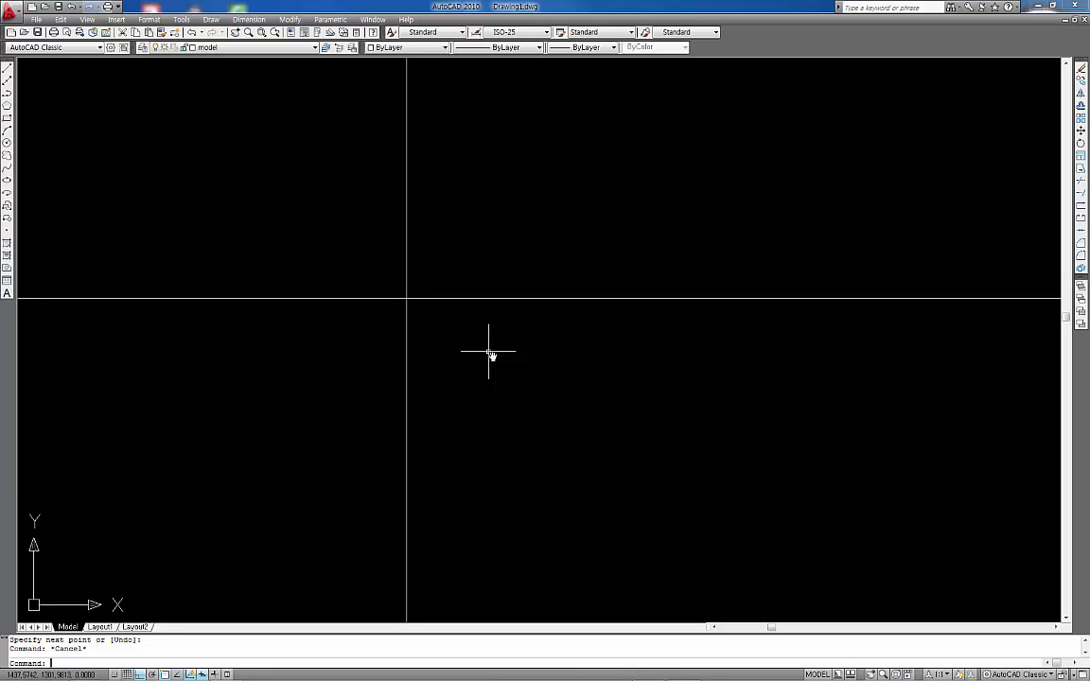
# Step: Draw a circle of radius 64 centred on the intersection of the horizontal and vertical lines
pyautogui.write('c')
pyautogui.press('Return')
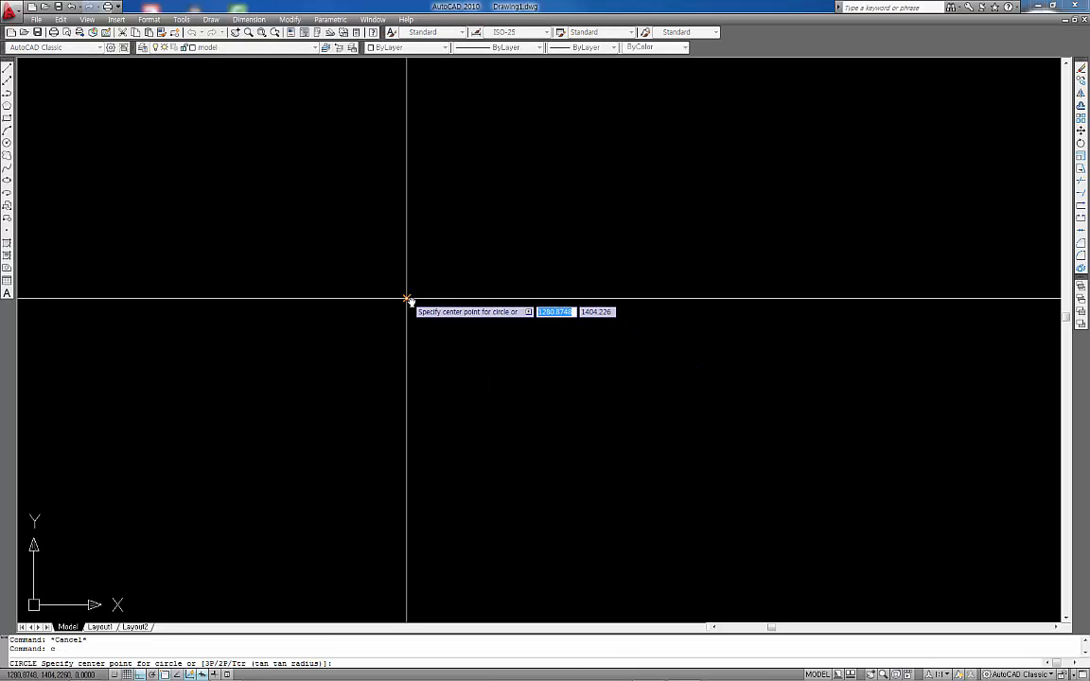
pyautogui.click(407, 299)
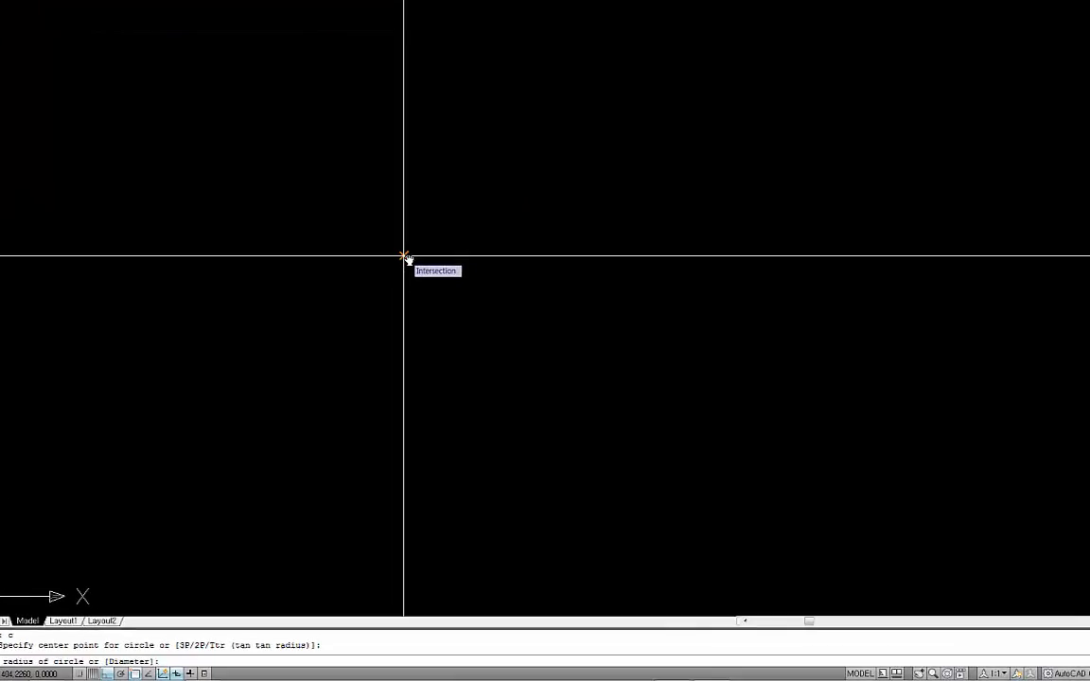
pyautogui.write('6')
pyautogui.press('Return')
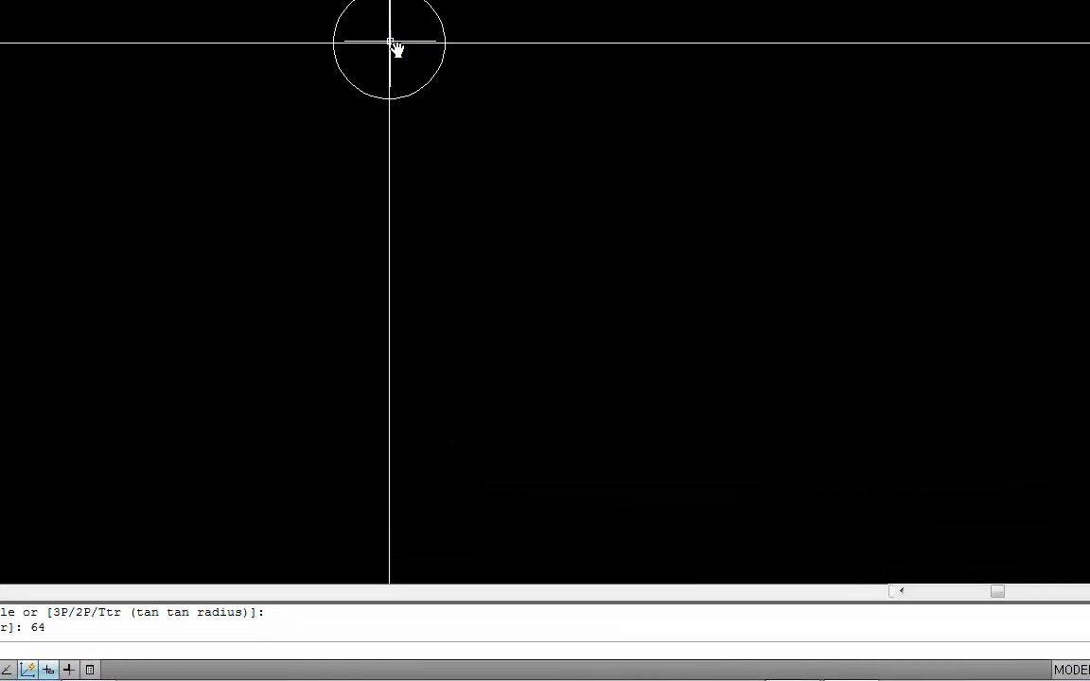
pyautogui.scroll(5, 432, 47)
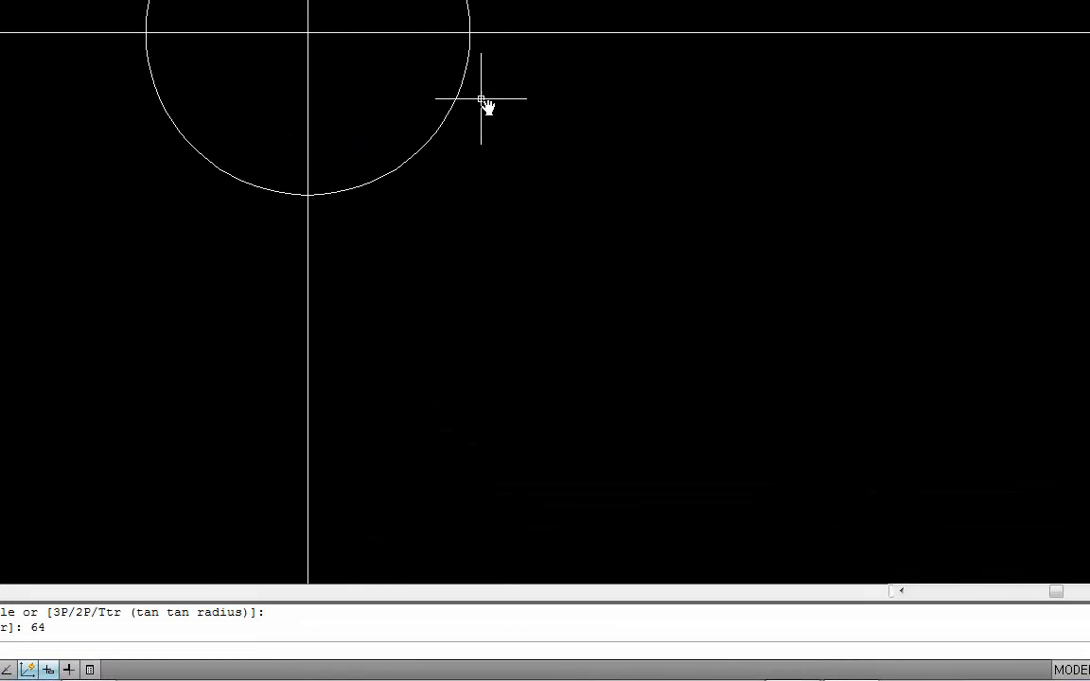
pyautogui.scroll(-2, 464, 94)
pyautogui.moveTo(457, 134); pyautogui.dragTo(464, 70, button='middle')
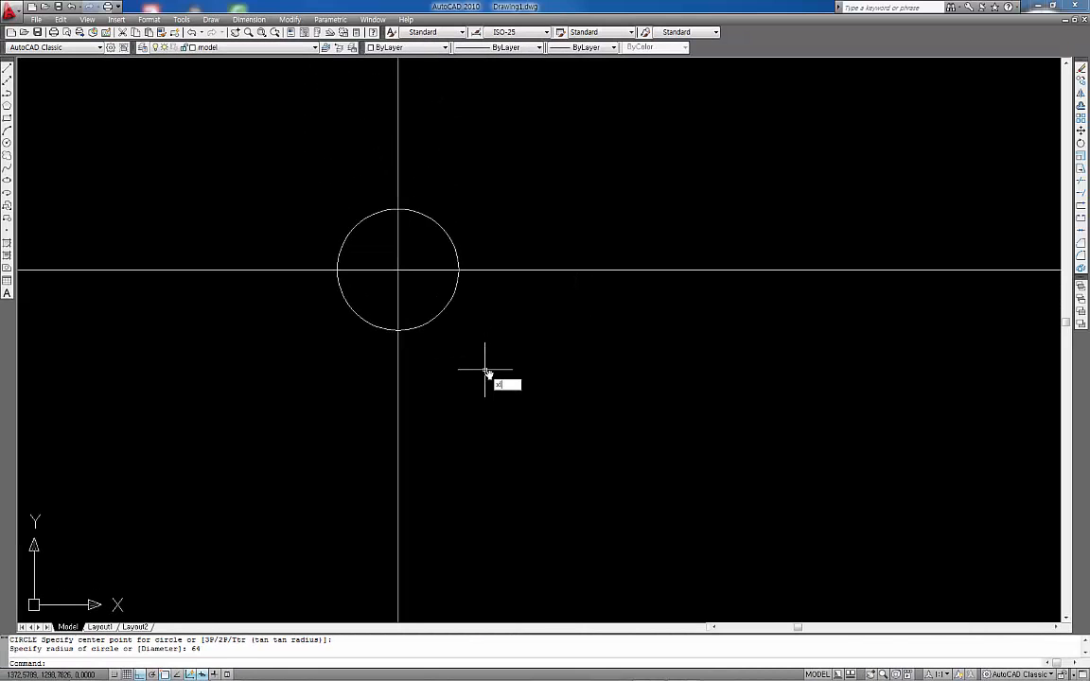
# Step: Draw horizontal construction lines through the circle's top and bottom points
pyautogui.press('Return')
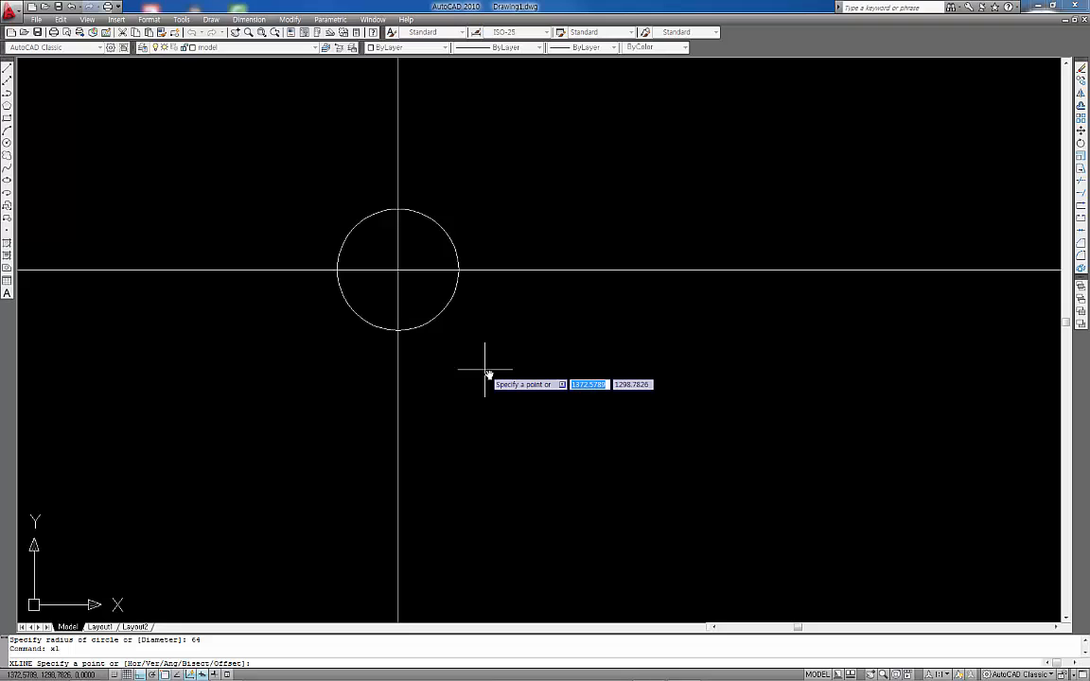
pyautogui.write('h')
pyautogui.press('Return')
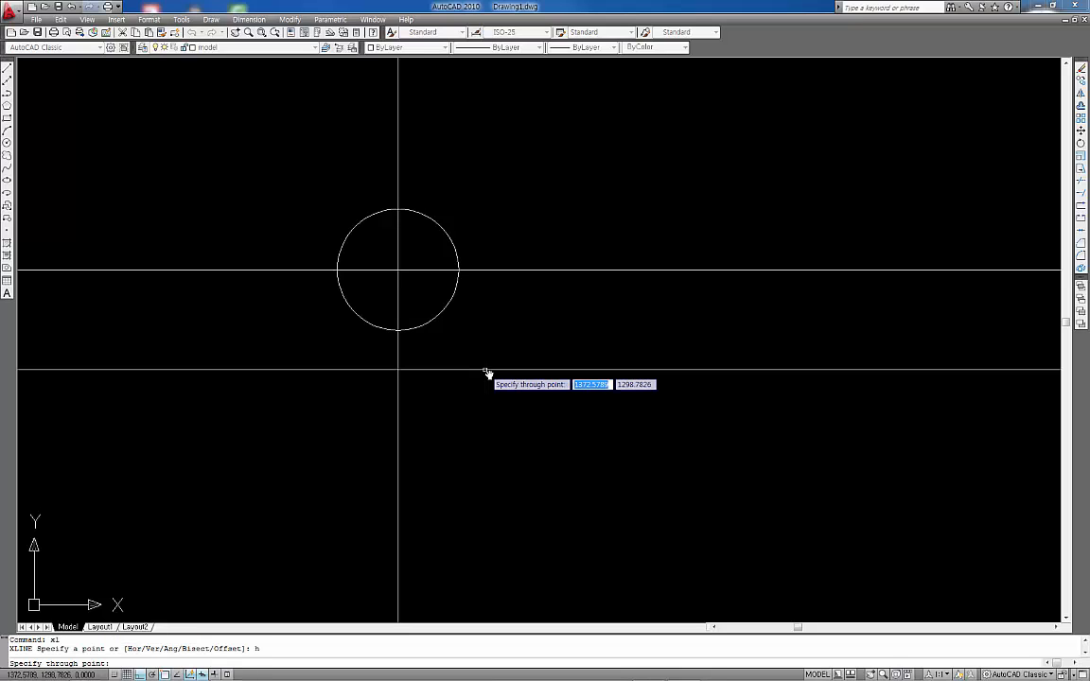
pyautogui.click(398, 208)
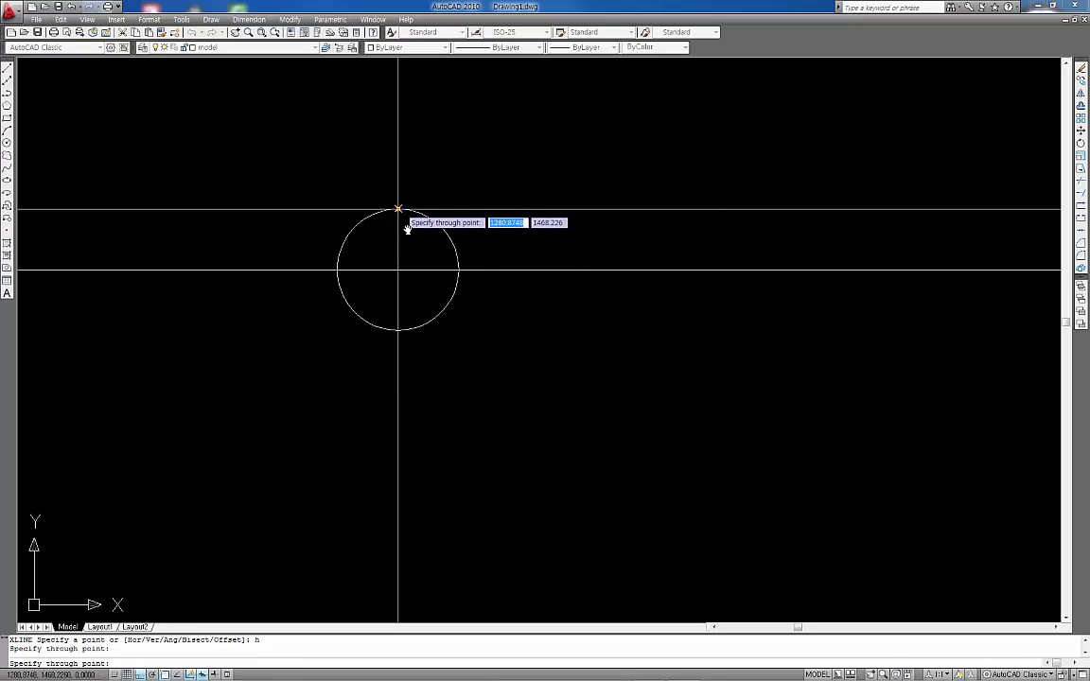
pyautogui.click(401, 331)
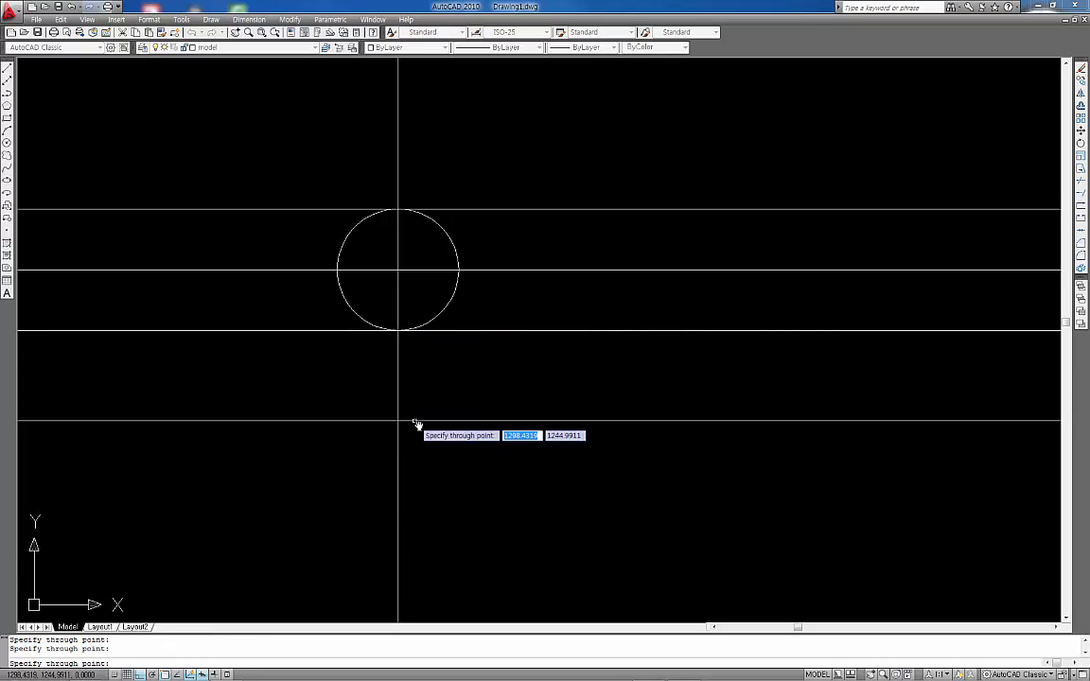
pyautogui.press('Return')
# Step: Draw vertical construction lines through the circle's left and right extreme points
pyautogui.write('xl')
pyautogui.press('Return')
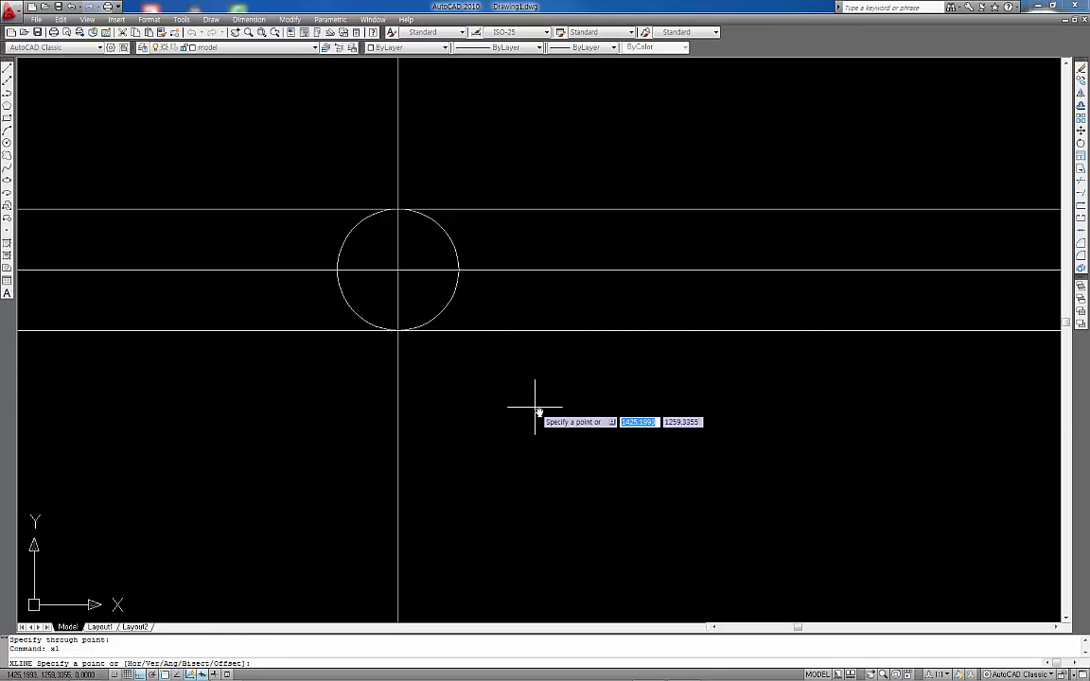
pyautogui.write('v')
pyautogui.press('Return')
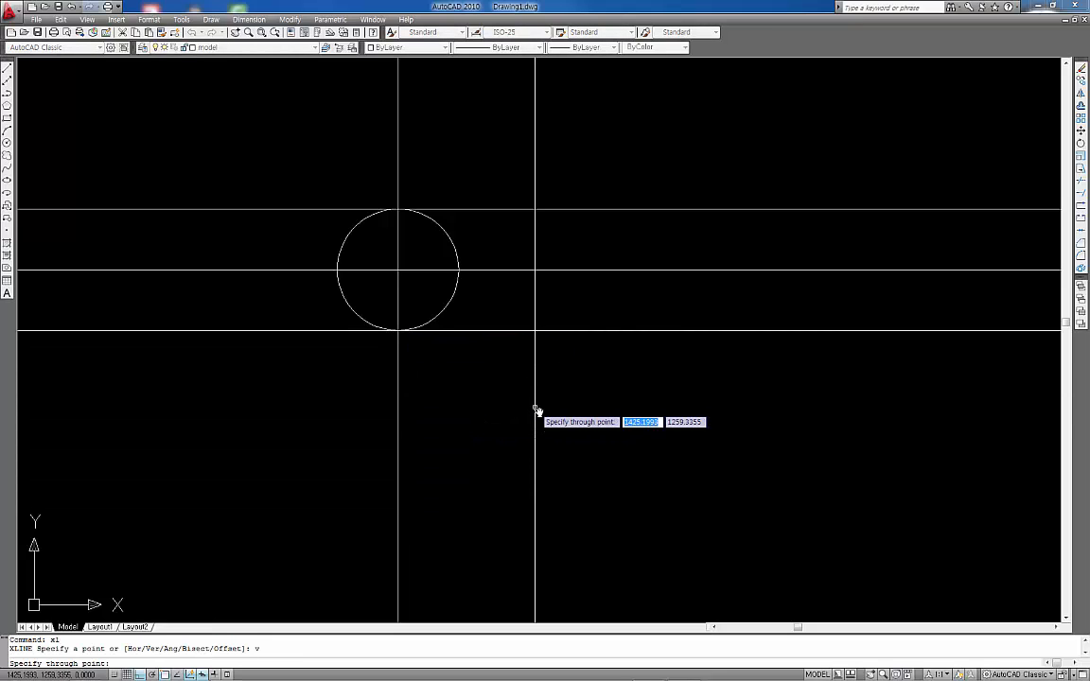
pyautogui.click(339, 272)
pyautogui.click(460, 273)
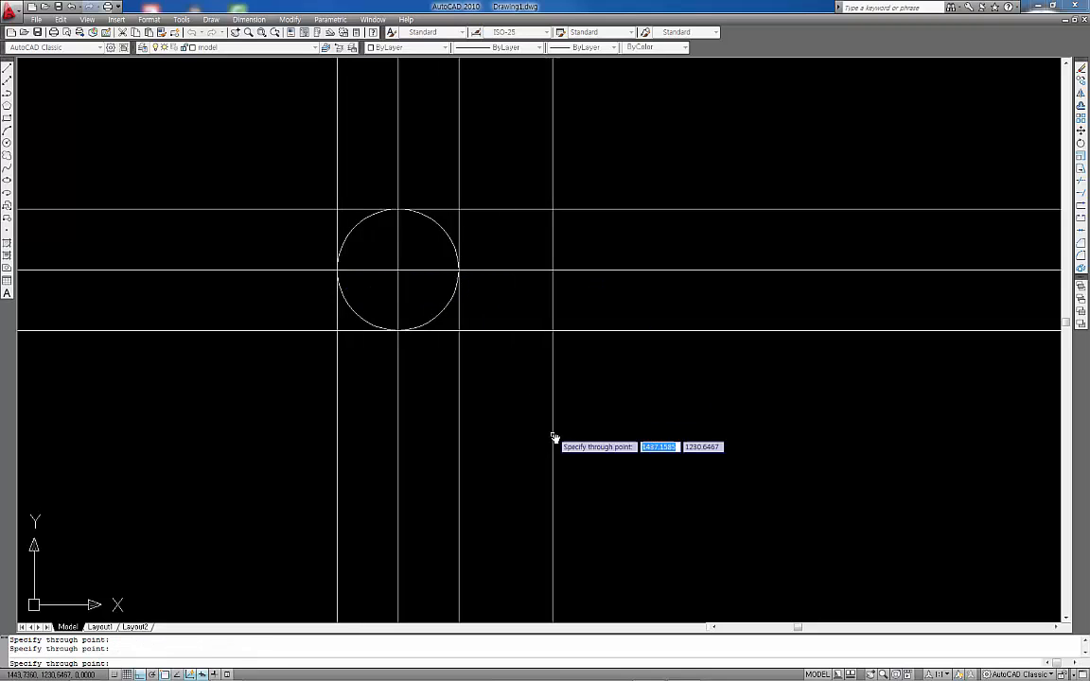
pyautogui.press('Return')
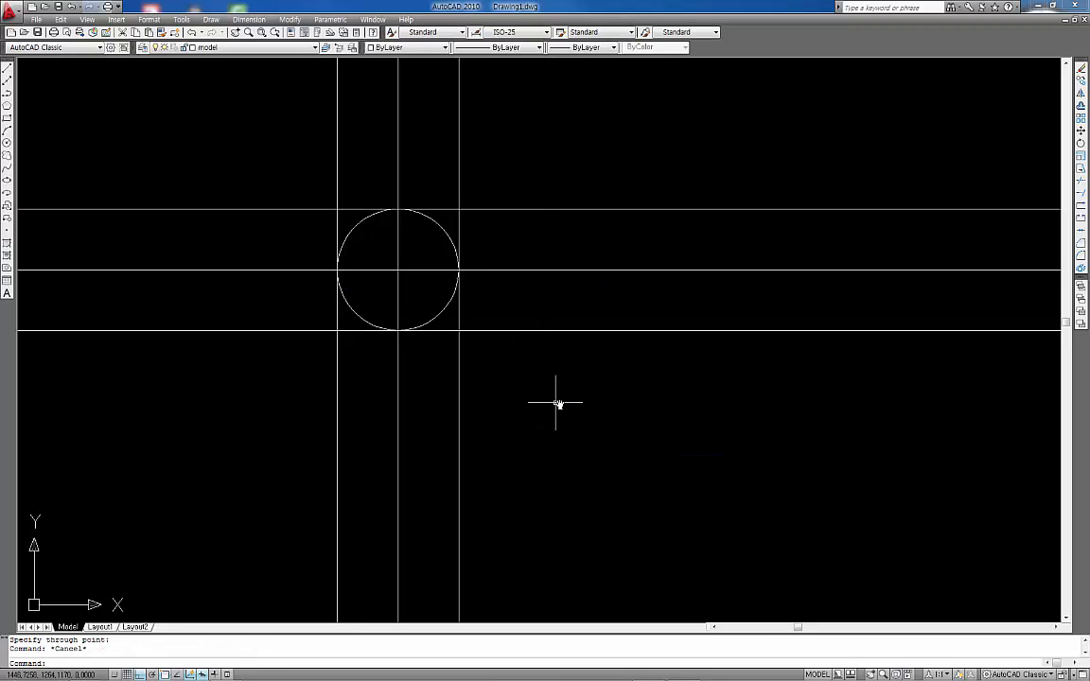
# Step: Offset the circle's bottom tangent line 150 downwards and its right tangent line 150 to the right
pyautogui.scroll(-2, 558, 404)
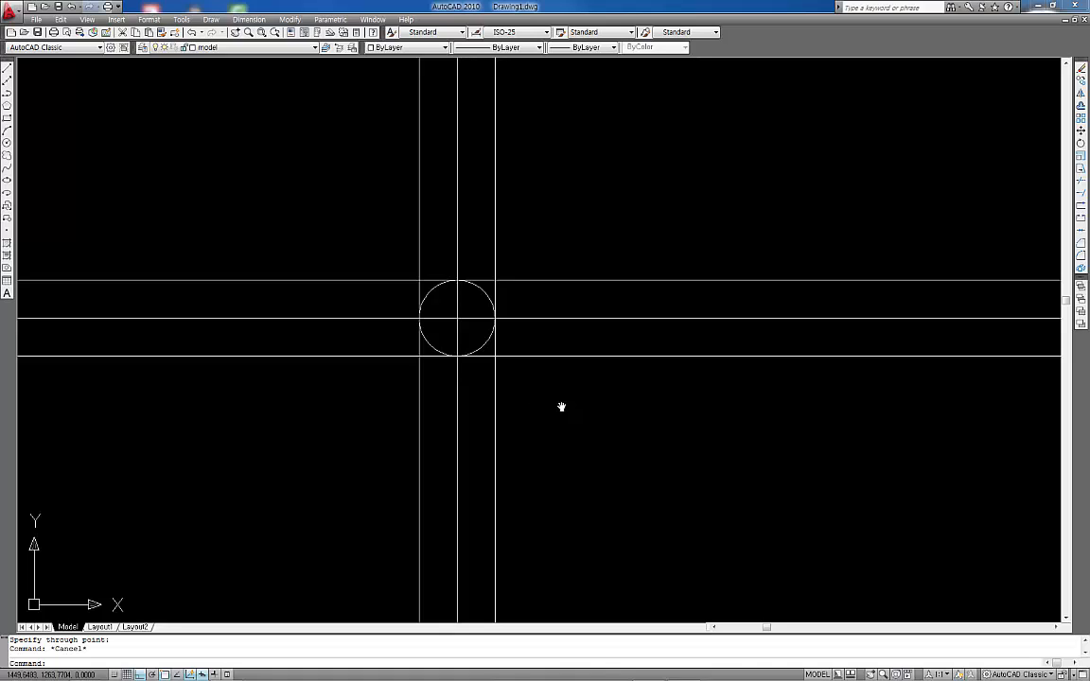
pyautogui.moveTo(561, 407); pyautogui.dragTo(511, 360, button='middle')
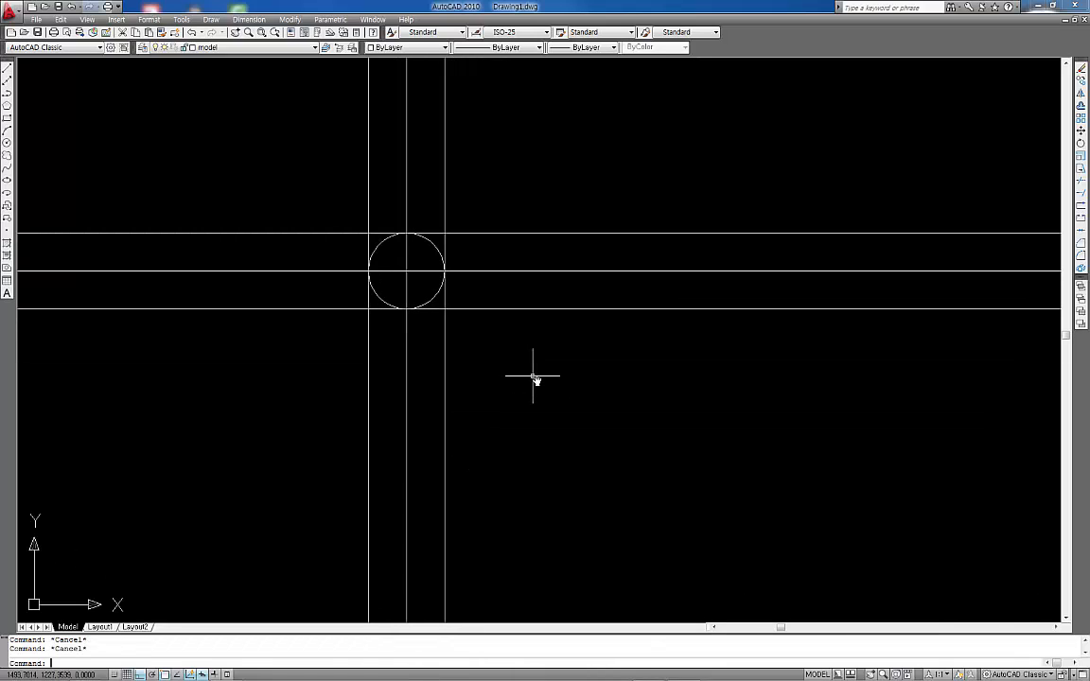
pyautogui.write('o')
pyautogui.press('Return')
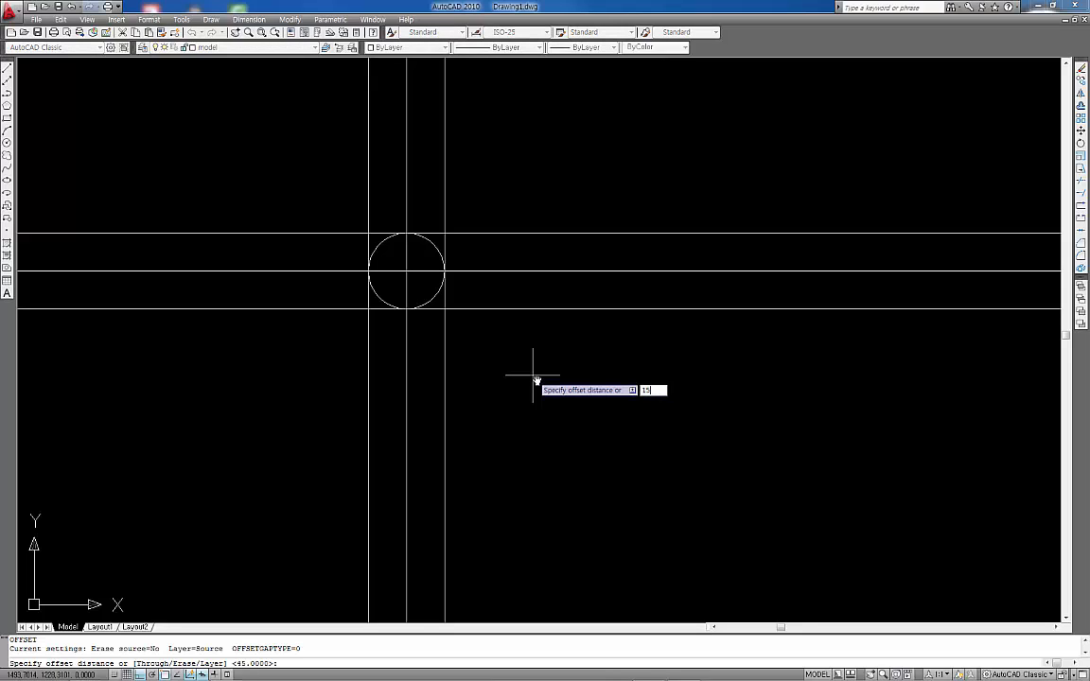
pyautogui.write('150')
pyautogui.press('Return')
pyautogui.click(539, 309)
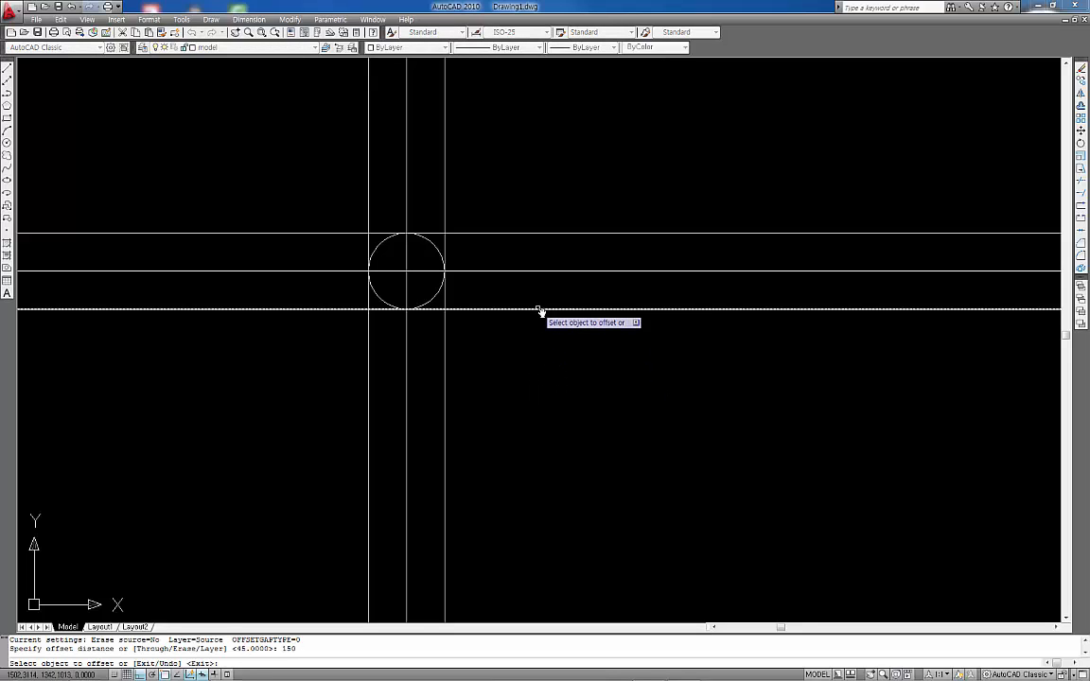
pyautogui.click(507, 382)
pyautogui.click(446, 345)
pyautogui.click(607, 342)
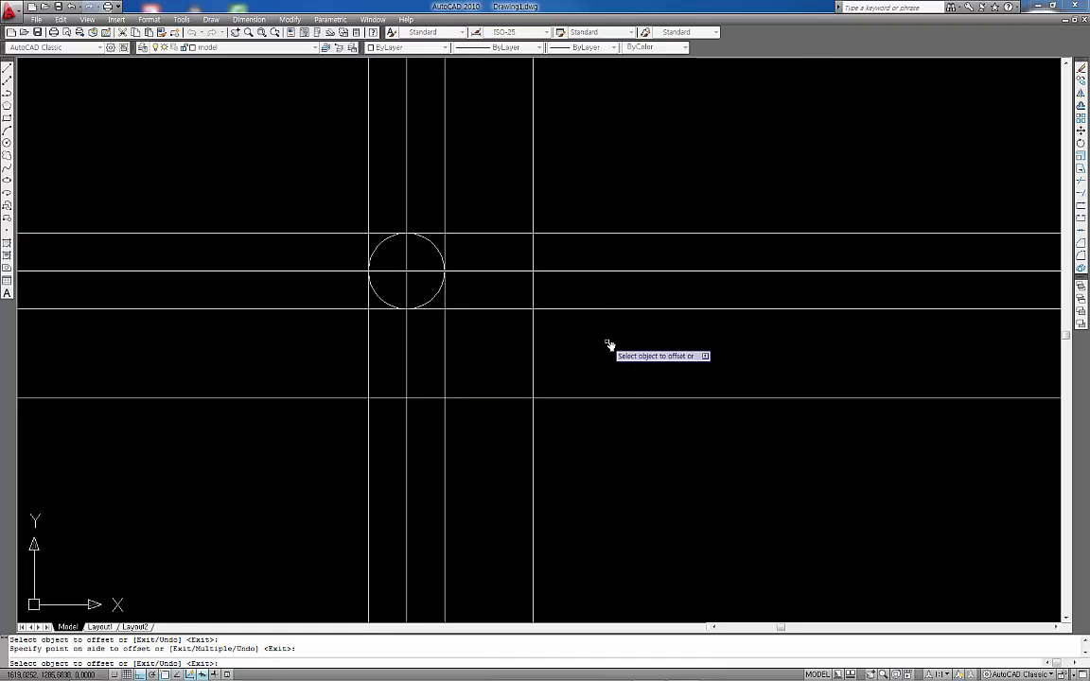
pyautogui.press('Return')
# Step: Offset the lowest horizontal construction line 90 downwards
pyautogui.press('Return')
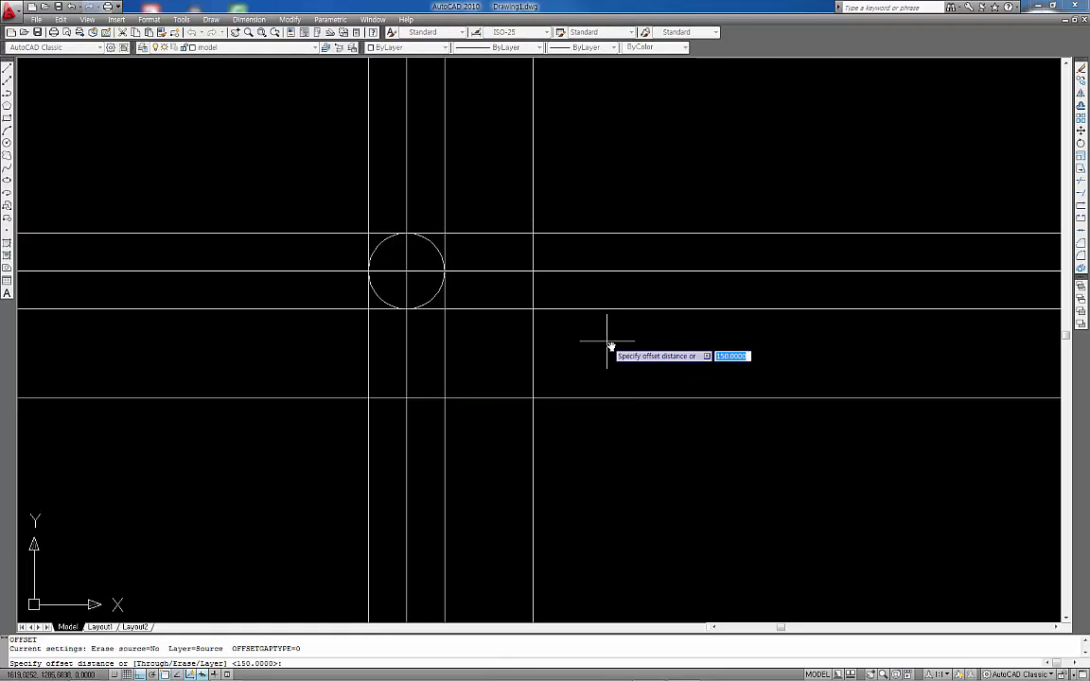
pyautogui.write('90')
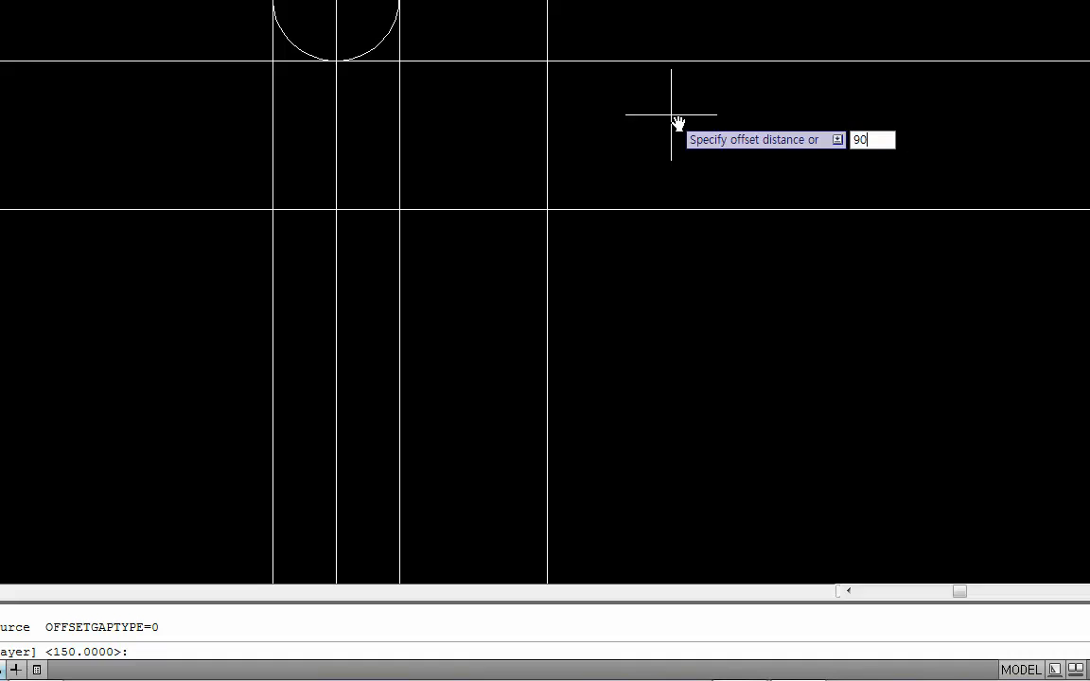
pyautogui.press('Return')
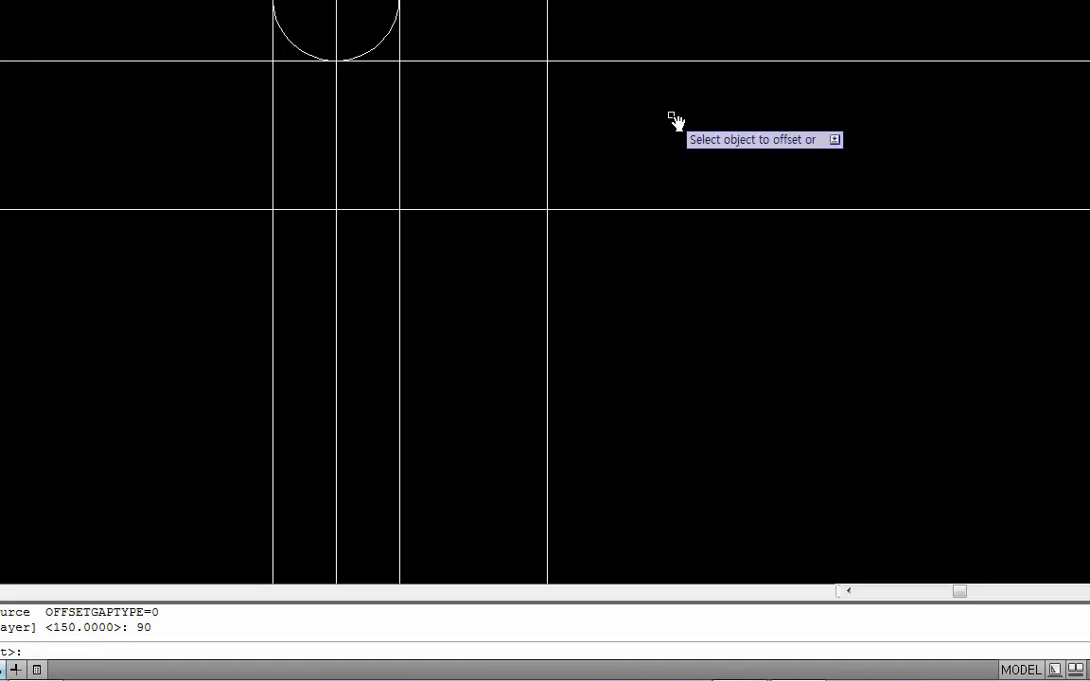
pyautogui.click(625, 211)
pyautogui.click(645, 342)
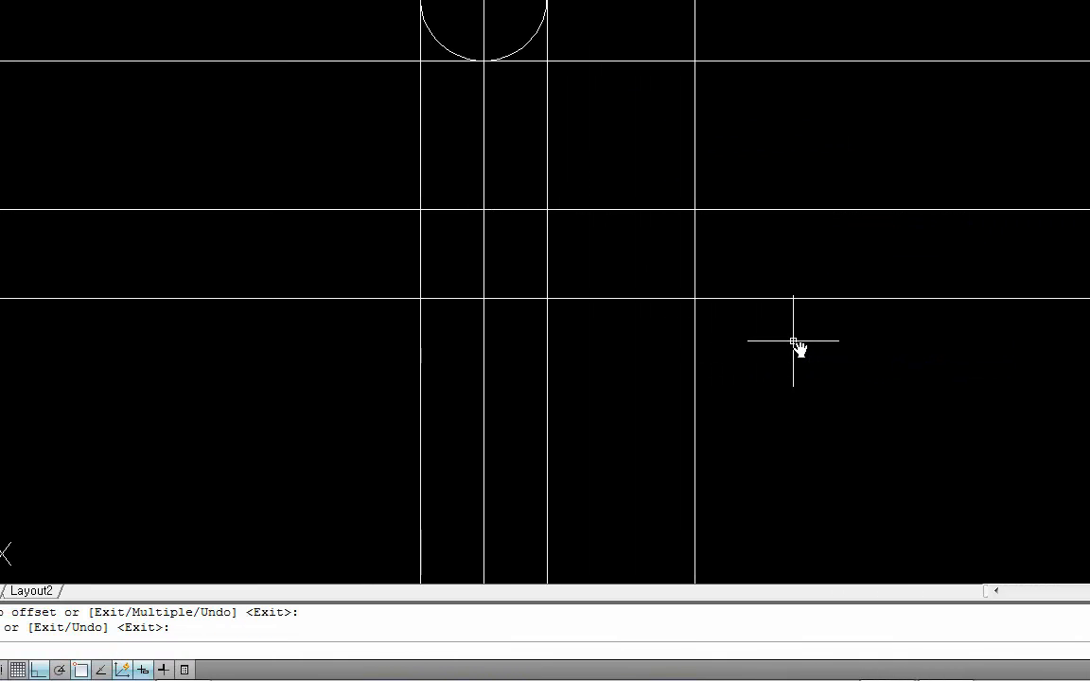
pyautogui.press('Escape')
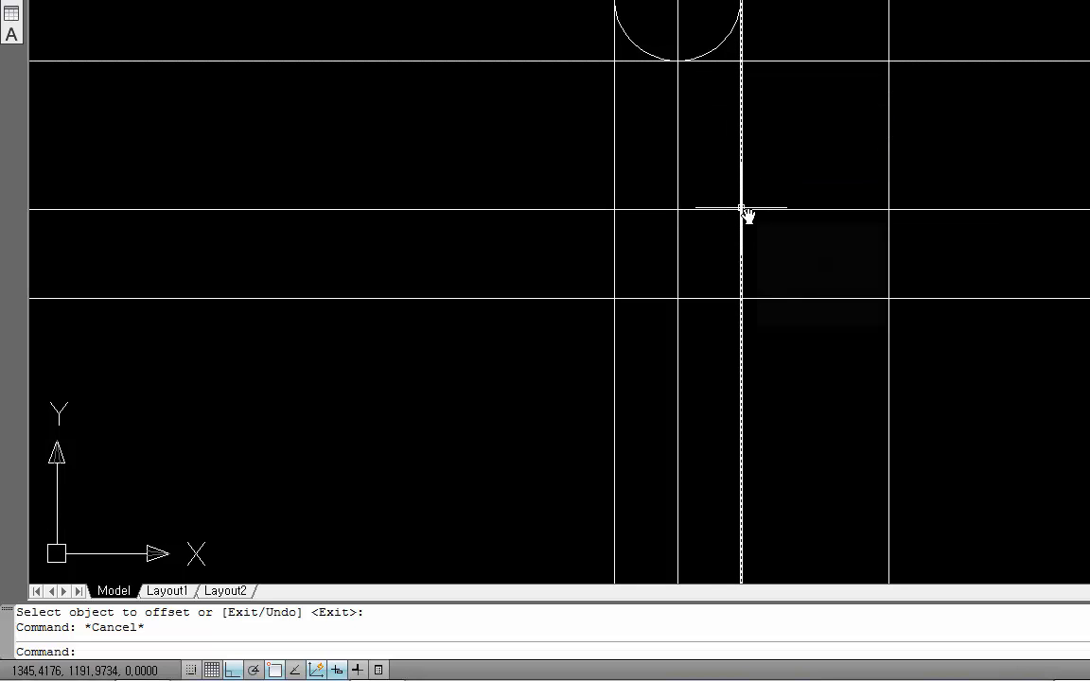
pyautogui.press('Escape')
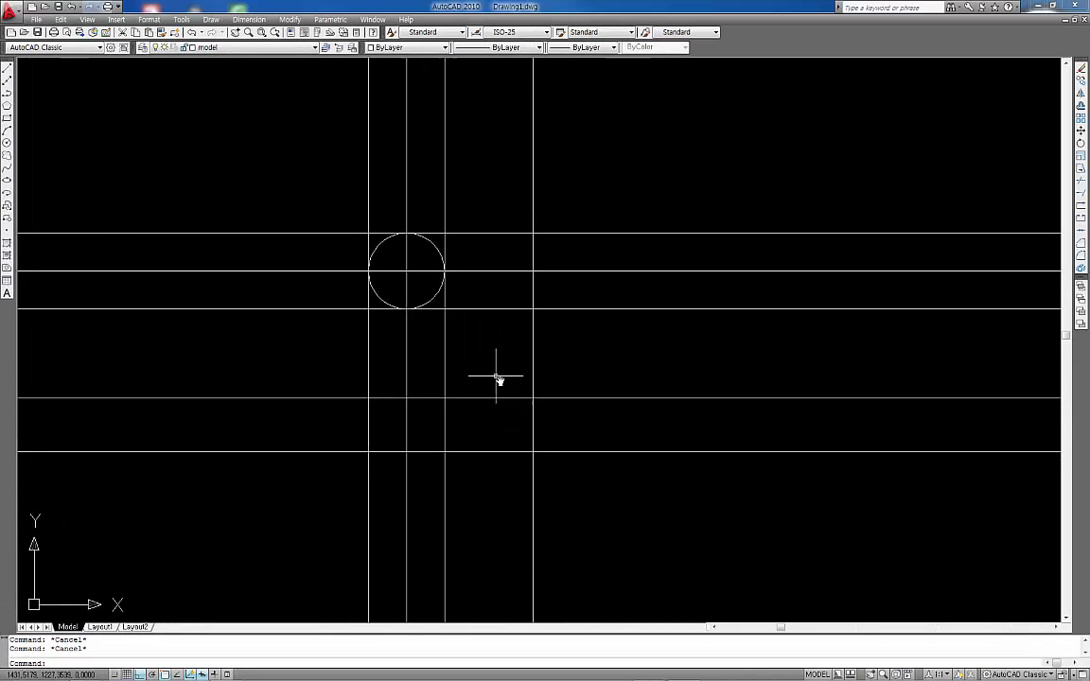
# Step: Draw a 45° construction line through the intersection of the circle's right tangent line and the horizontal line 150 below the circle
pyautogui.write('xl')
pyautogui.press('Return')
pyautogui.write('a')
pyautogui.press('Return')
pyautogui.press('Return')
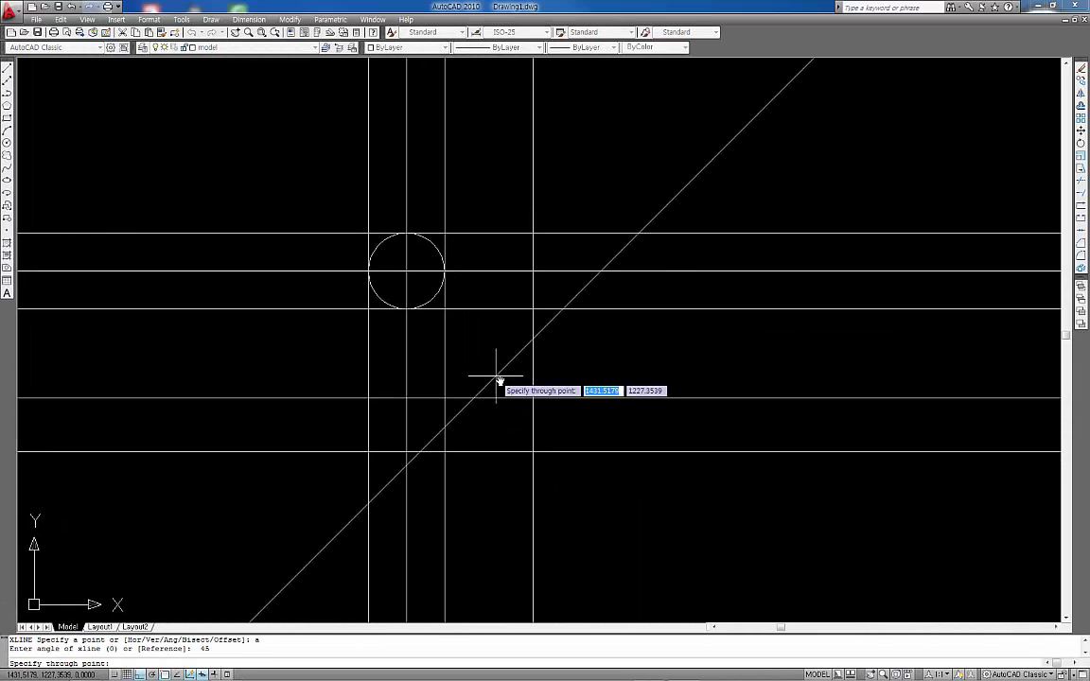
pyautogui.click(445, 398)
pyautogui.press('Escape')
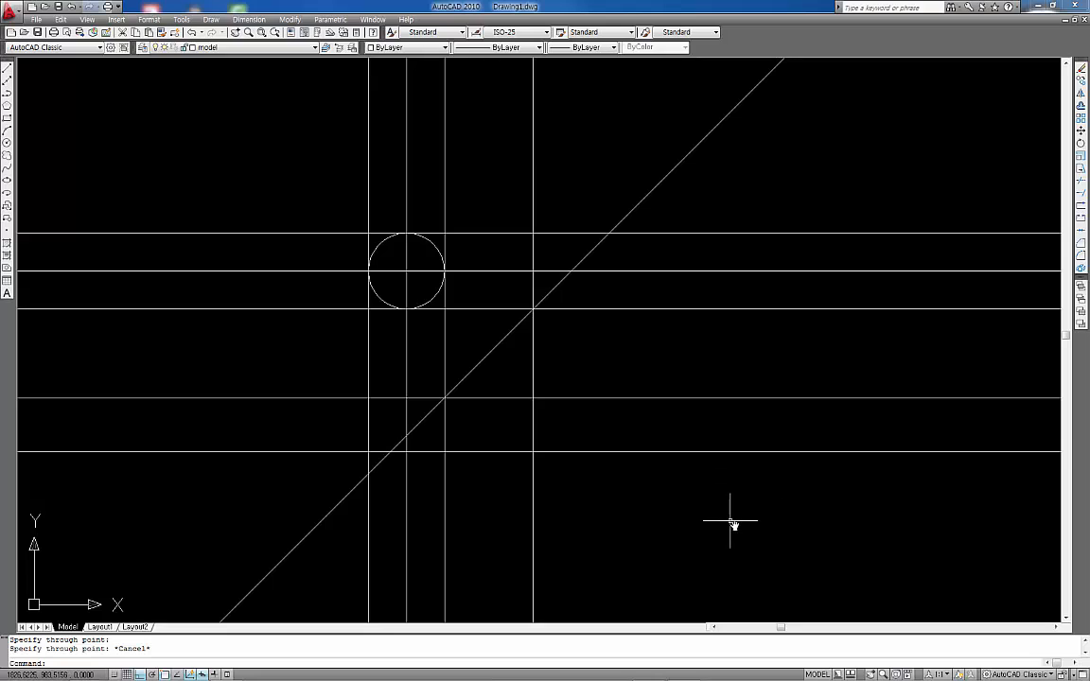
# Step: Draw two vertical lines from the 45° line's crossings with the circle's top tangent and horizontal centre line down past the lowest horizontal line
pyautogui.write('l')
pyautogui.press('Return')
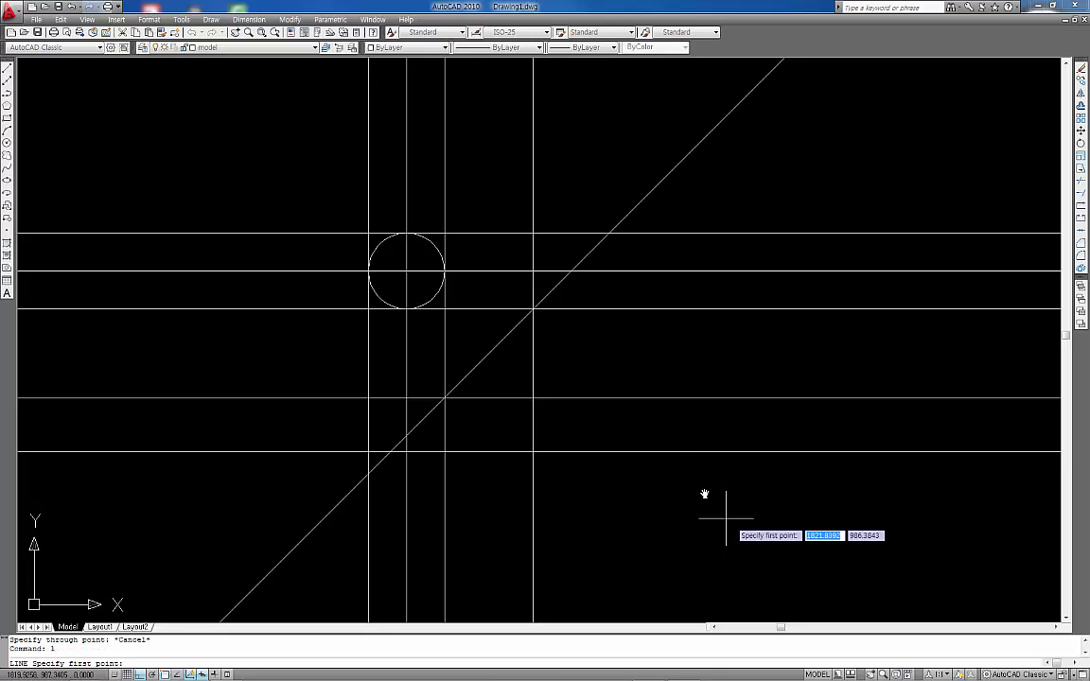
pyautogui.click(611, 233)
pyautogui.click(608, 492)
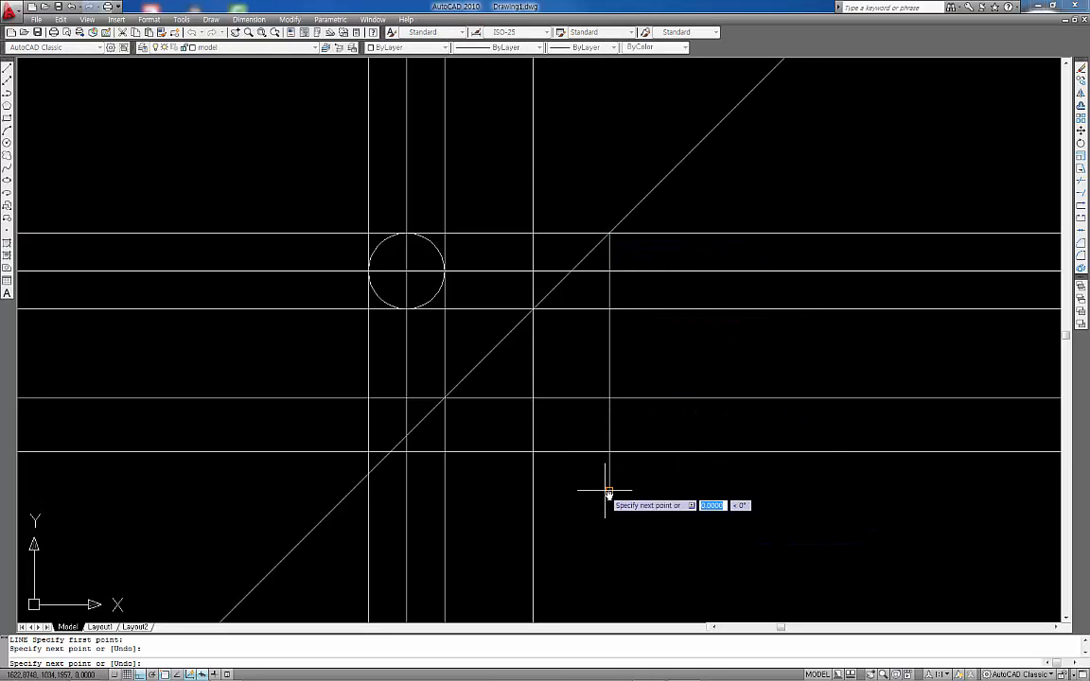
pyautogui.press('Return')
pyautogui.press('Return')
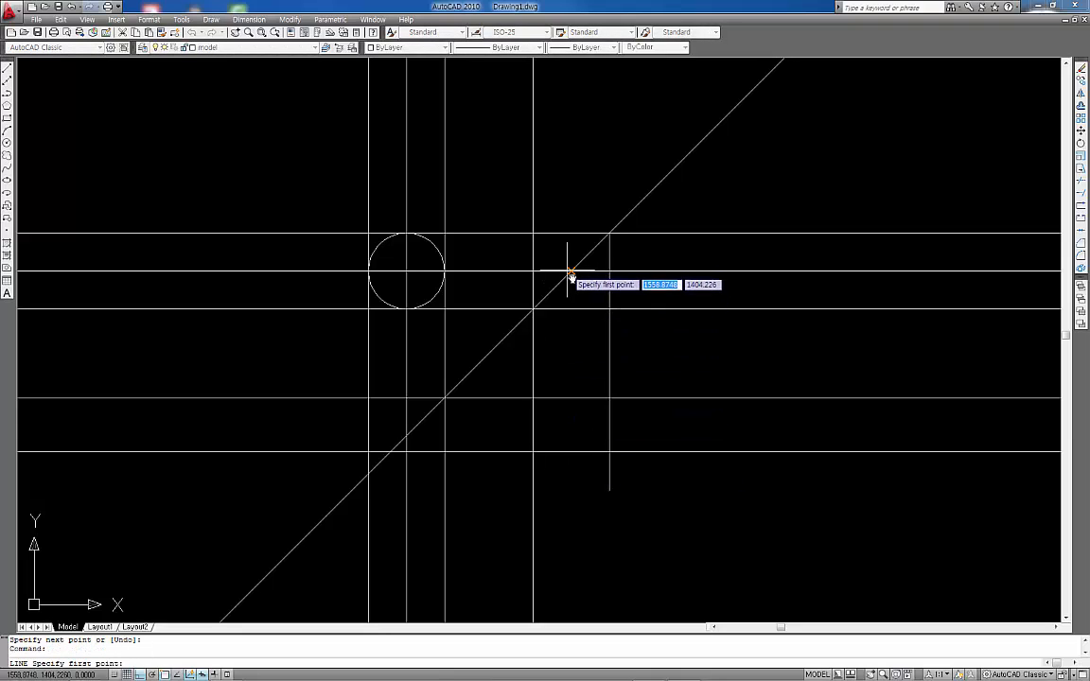
pyautogui.click(571, 273)
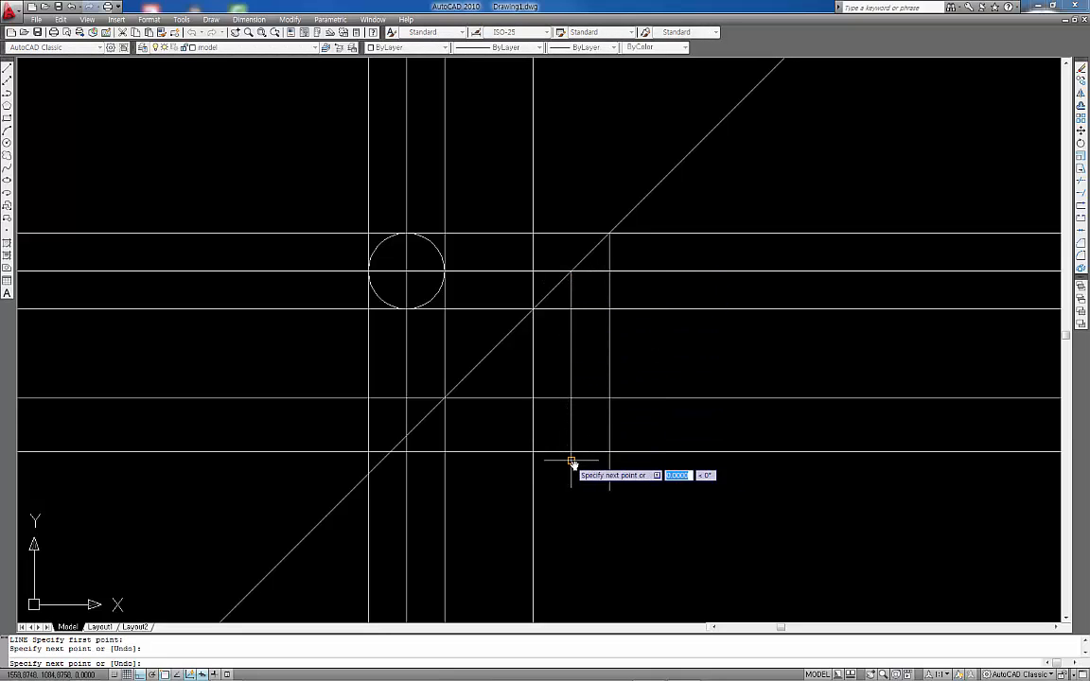
# Step: Finish the vertical line from the 45° line's crossing with the horizontal centre line just below the lowest horizontal line
pyautogui.click(571, 462)
pyautogui.press('Return')
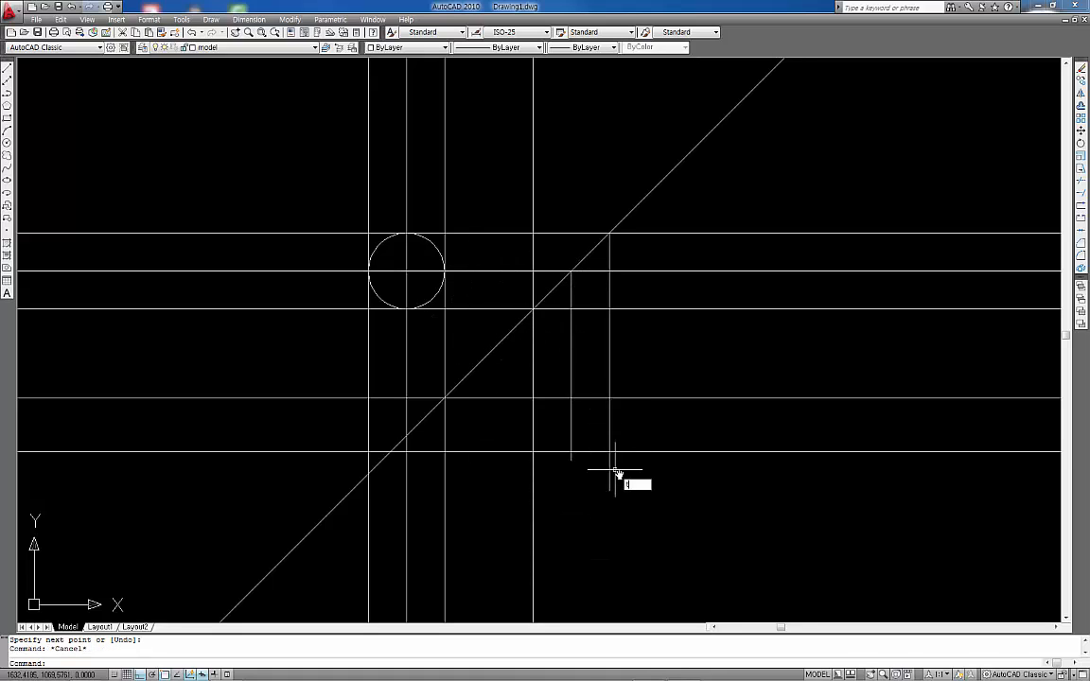
# Step: Trim all construction lines to the outer rectangle, and trim the 45° line below its crossing with the circle's right tangent line
pyautogui.write('r')
pyautogui.press('Return')
pyautogui.press('Return')
pyautogui.click(754, 499)
pyautogui.click(656, 138)
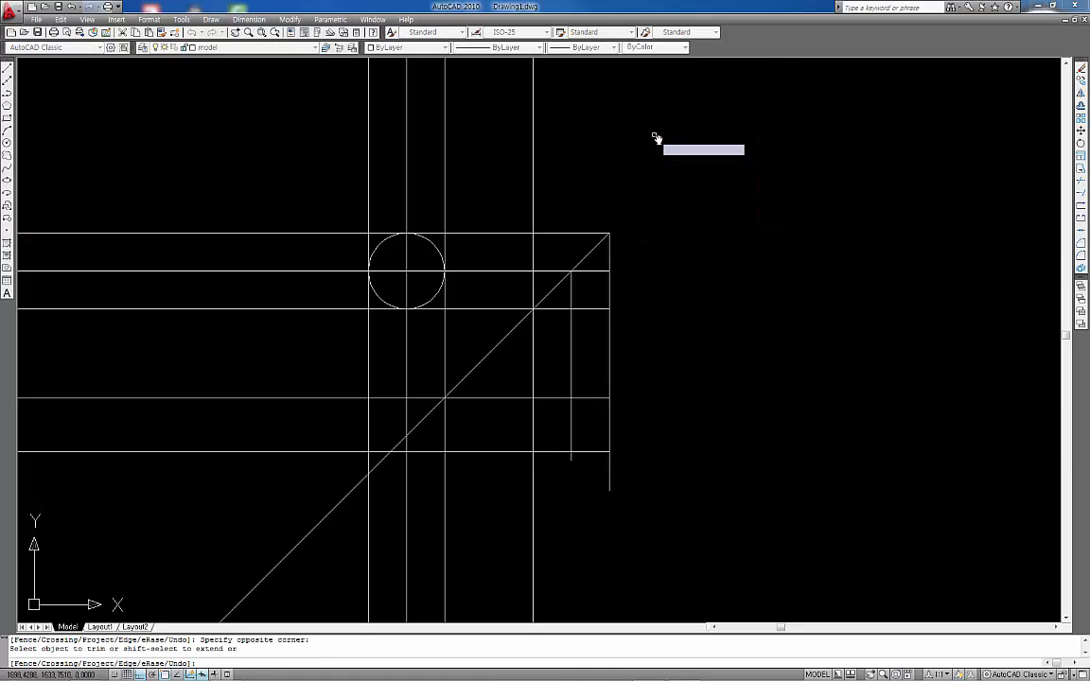
pyautogui.click(316, 144)
pyautogui.click(301, 517)
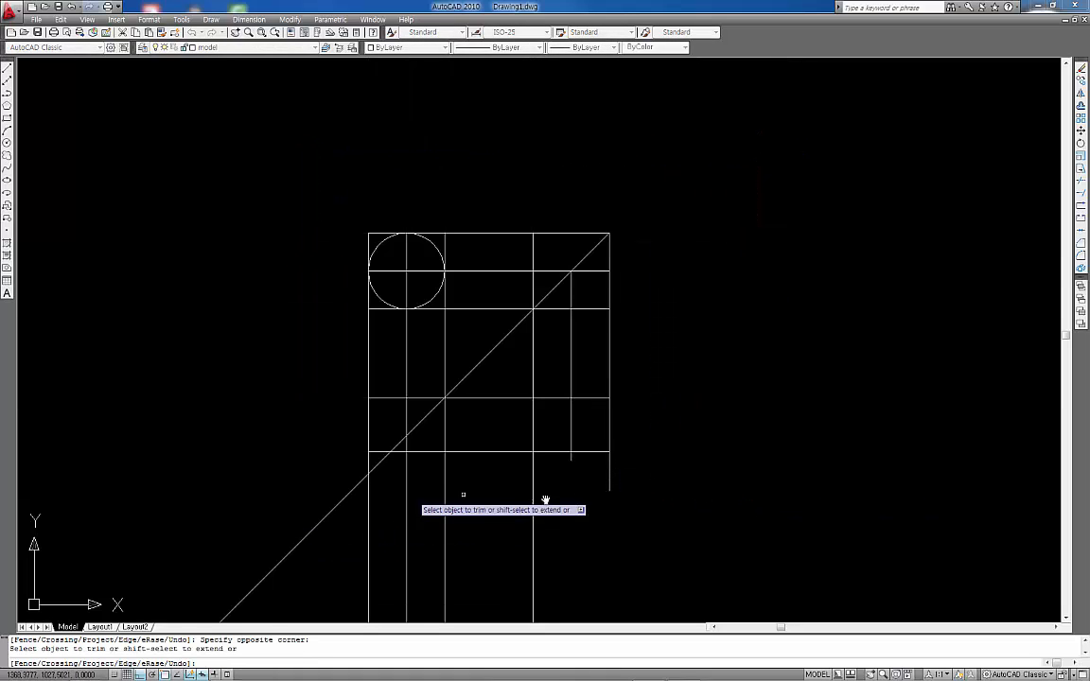
pyautogui.click(640, 457)
pyautogui.click(365, 482)
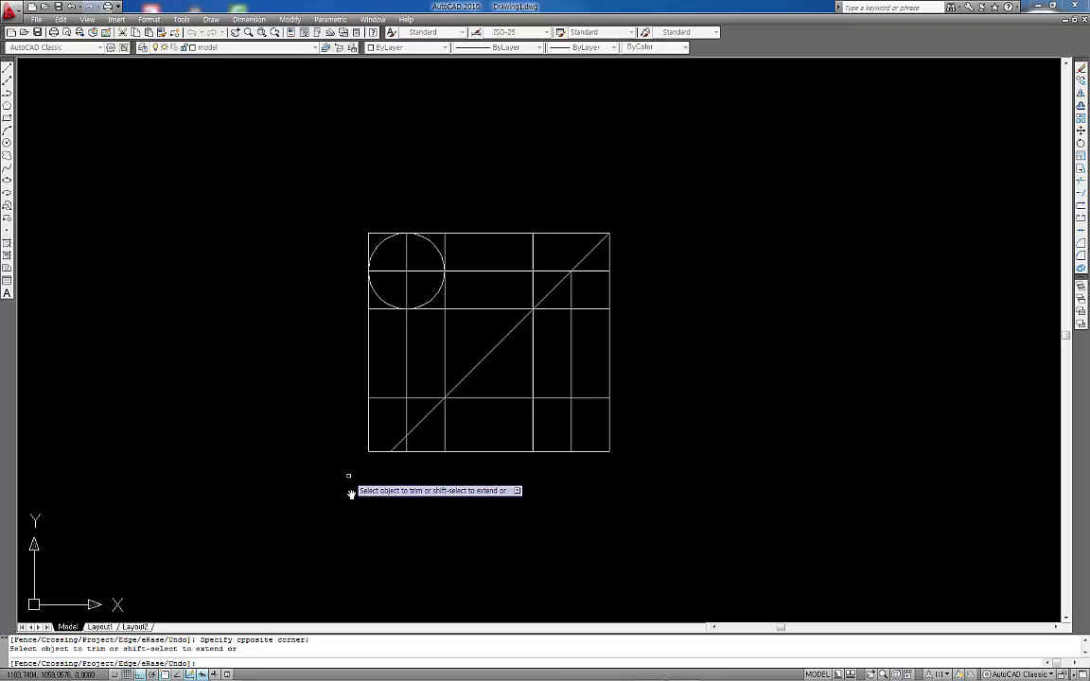
pyautogui.click(414, 434)
pyautogui.press('Return')
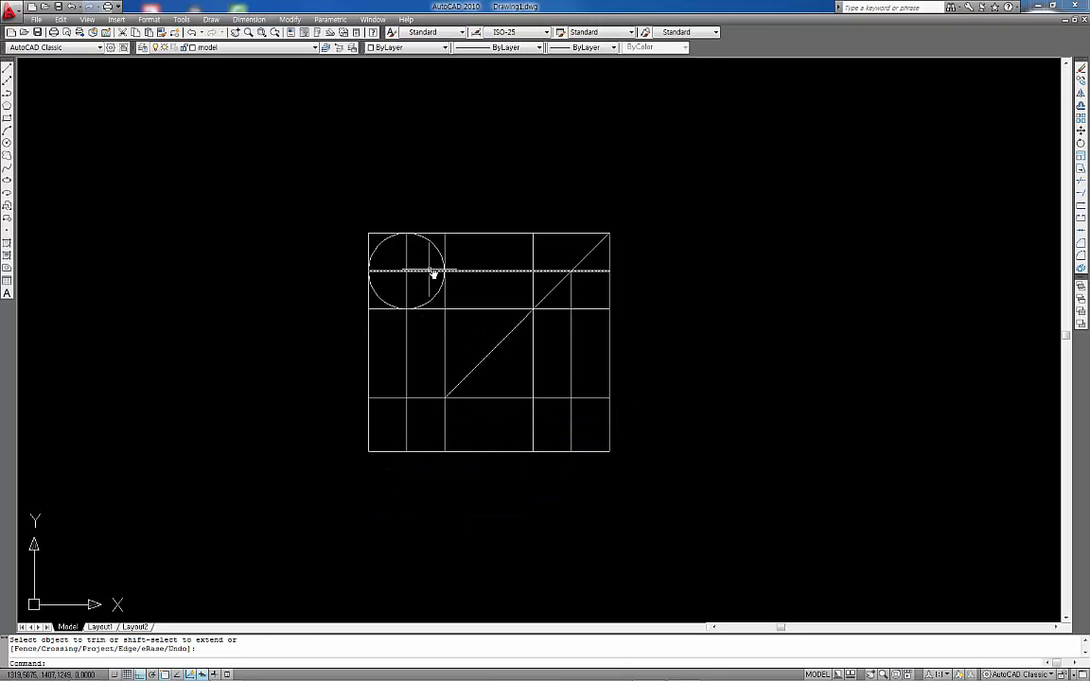
# Step: Move the horizontal centre line and the two vertical centre lines to the center layer
pyautogui.click(422, 254)
pyautogui.click(404, 283)
pyautogui.click(572, 354)
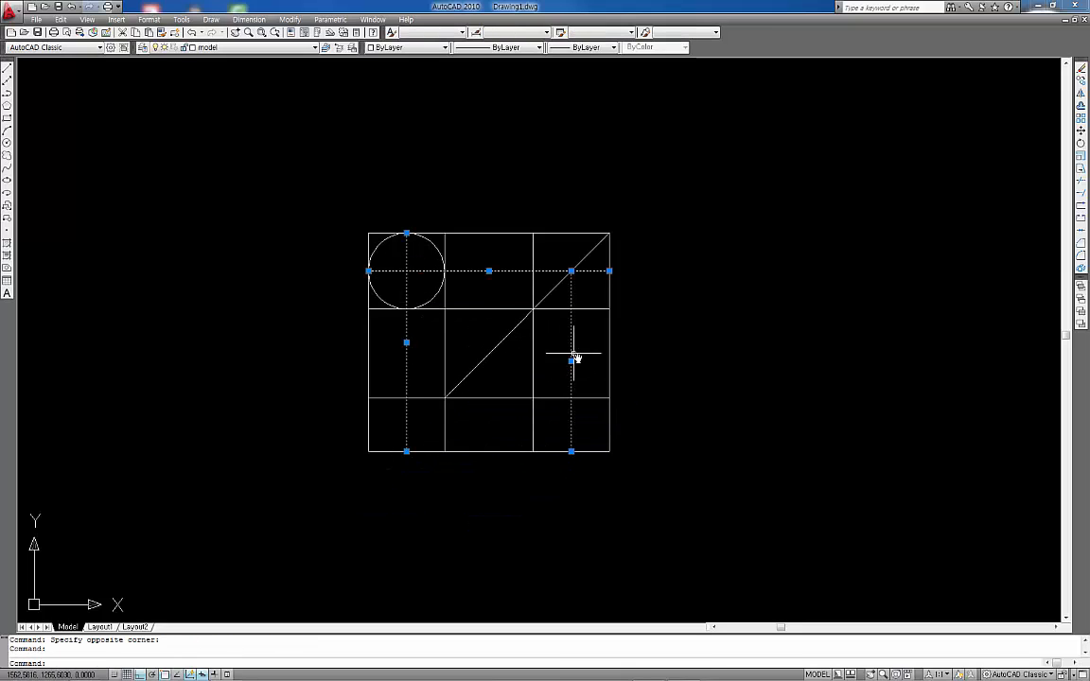
pyautogui.click(270, 48)
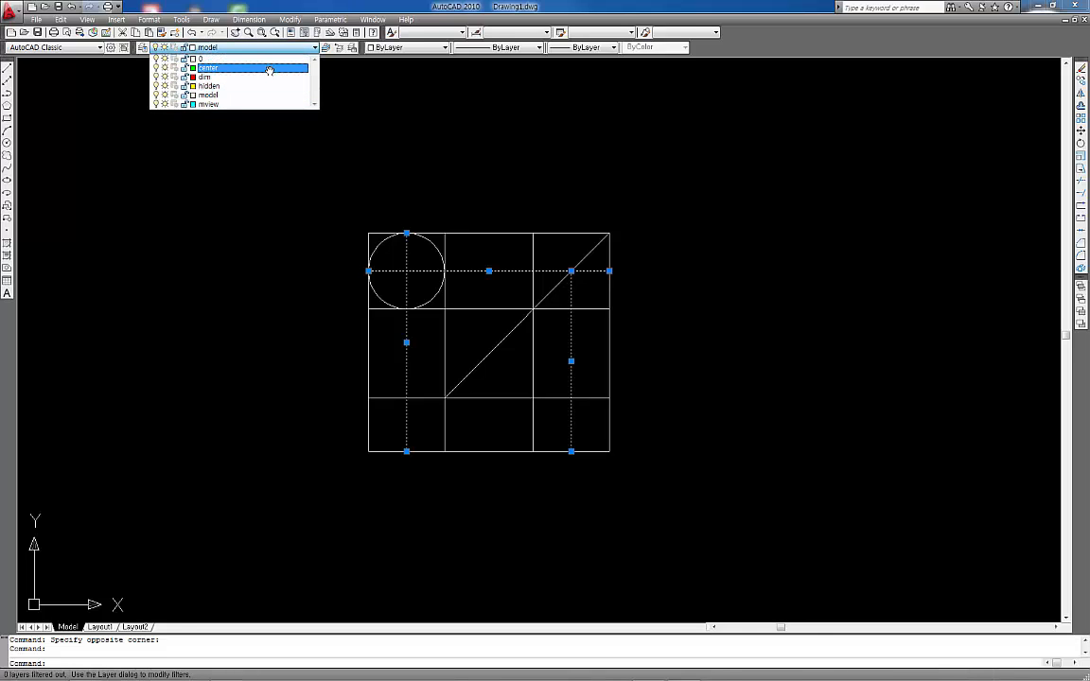
pyautogui.click(268, 68)
pyautogui.press('Escape')
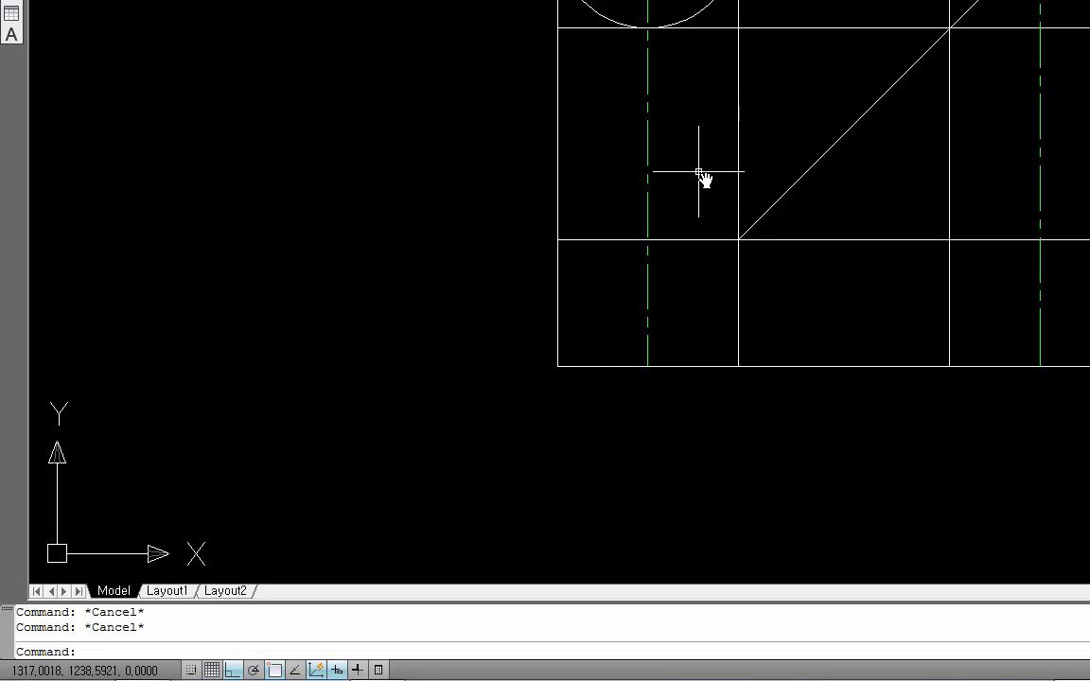
pyautogui.moveTo(523, 225); pyautogui.dragTo(559, 365)
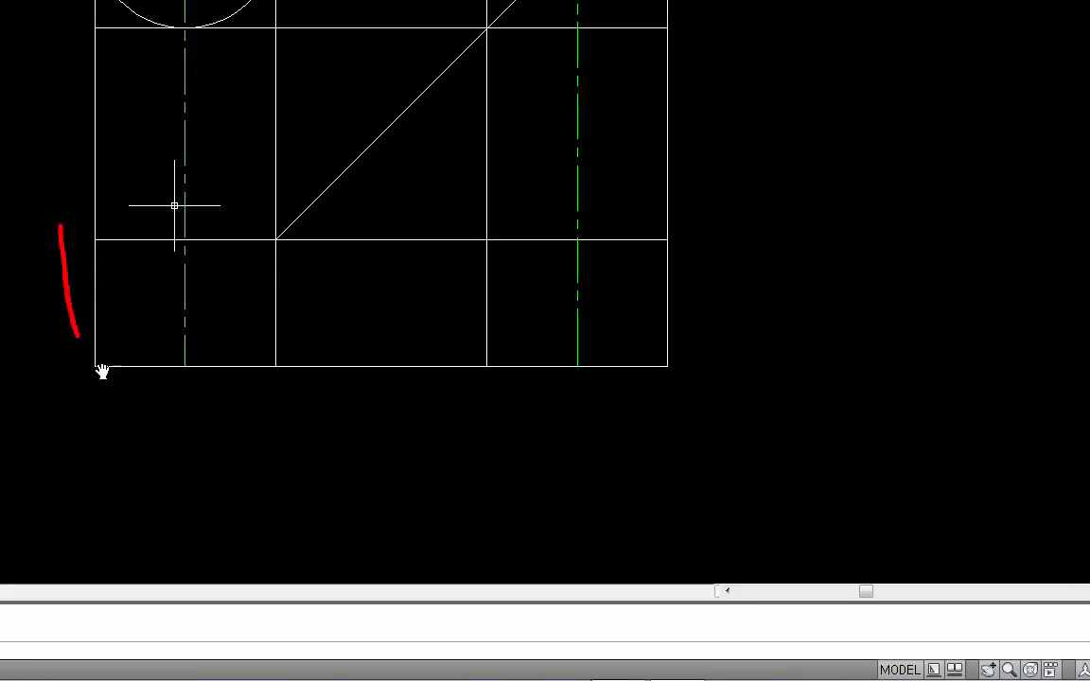
pyautogui.moveTo(102, 372)
pyautogui.mouseDown()
pyautogui.moveTo(311, 341)
pyautogui.moveTo(95, 245)
pyautogui.mouseUp()
pyautogui.moveTo(464, 236)
pyautogui.mouseDown()
pyautogui.moveTo(513, 436)
pyautogui.moveTo(706, 292)
pyautogui.moveTo(486, 233)
pyautogui.mouseUp()
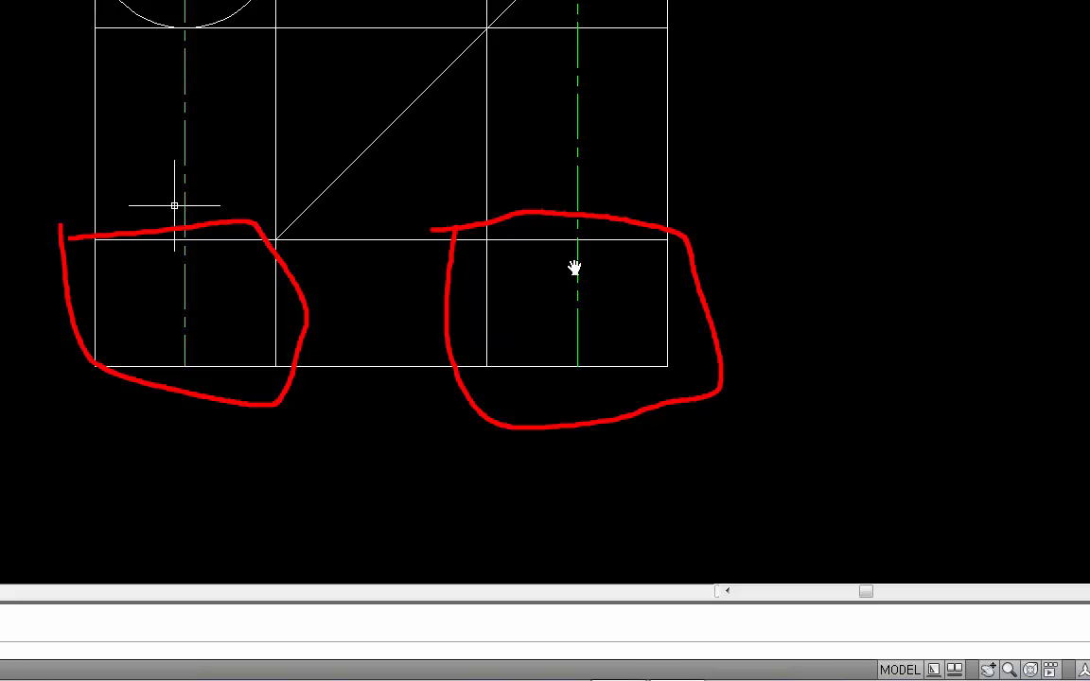
pyautogui.moveTo(258, 53); pyautogui.dragTo(72, 1)
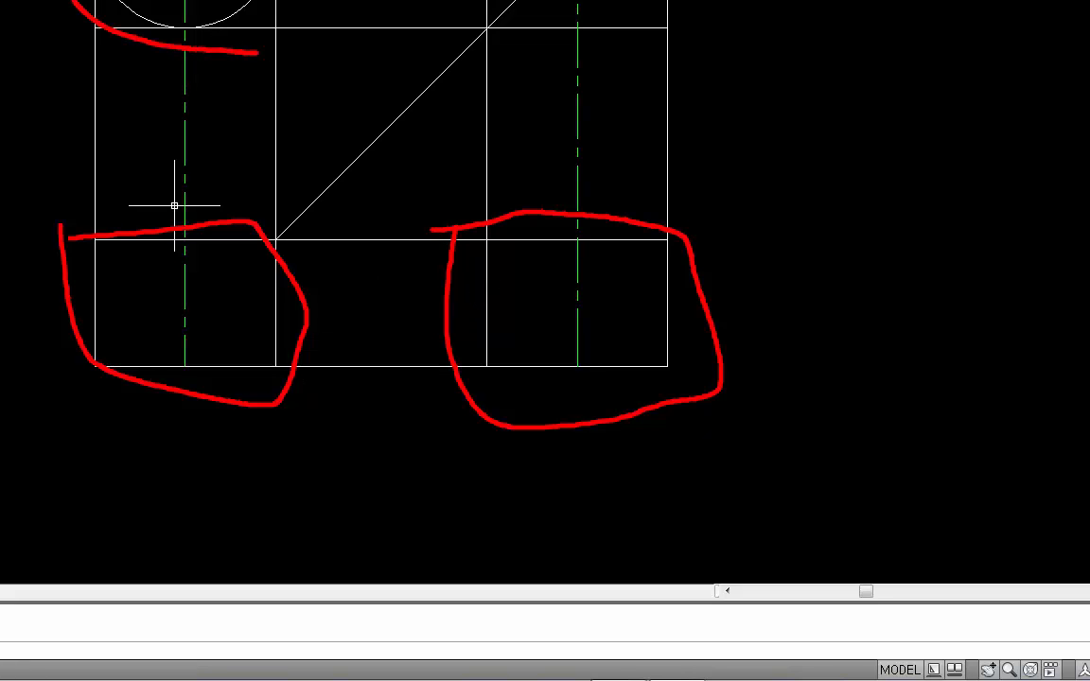
pyautogui.moveTo(322, 1)
pyautogui.mouseDown()
pyautogui.moveTo(280, 54)
pyautogui.moveTo(248, 54)
pyautogui.mouseUp()
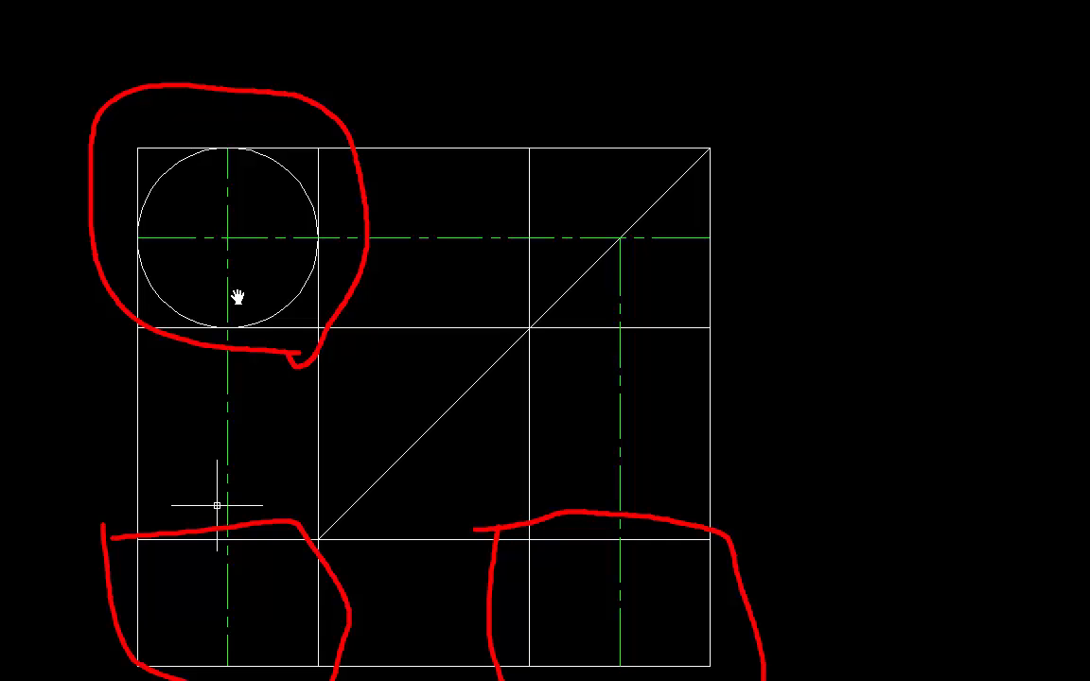
pyautogui.press('Escape')
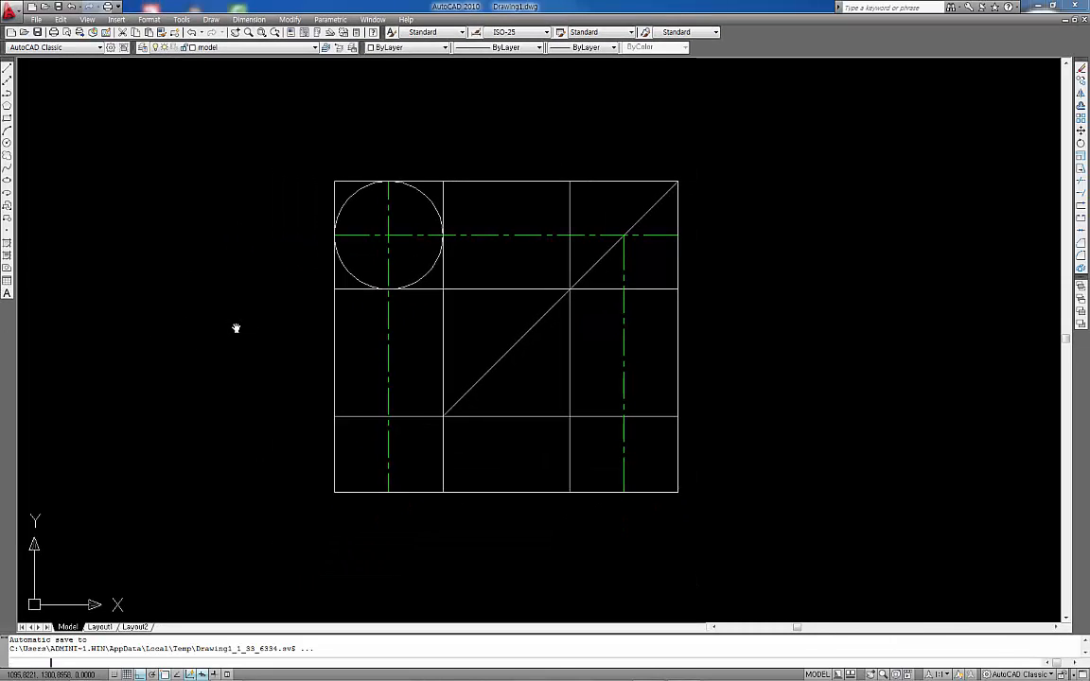
pyautogui.click(235, 323)
pyautogui.click(234, 324)
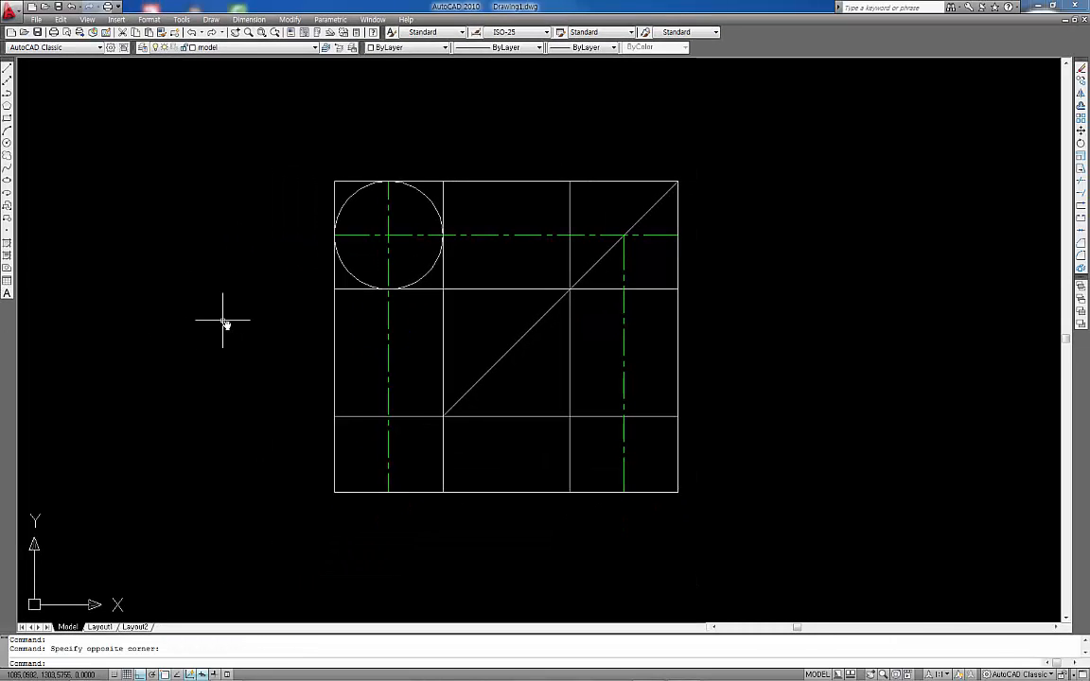
pyautogui.press('Escape')
# Step: Trim the construction and centre line segments between the views, leaving four separate boxes and the 45° line
pyautogui.write('tr')
pyautogui.press('Return')
pyautogui.press('Return')
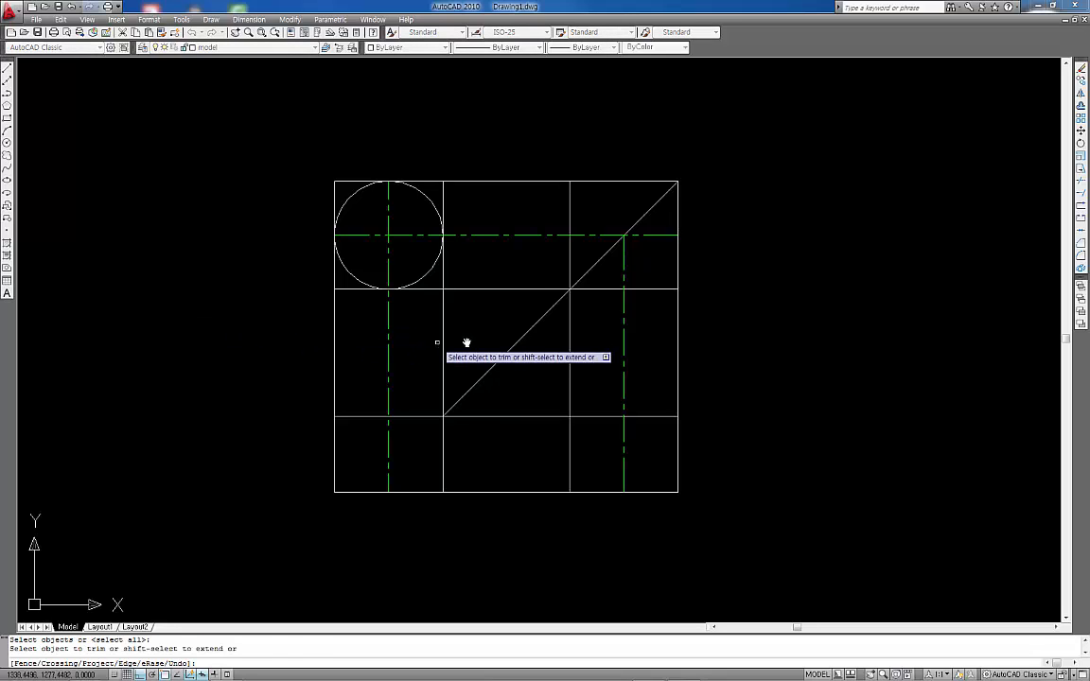
pyautogui.click(464, 339)
pyautogui.click(282, 353)
pyautogui.click(543, 417)
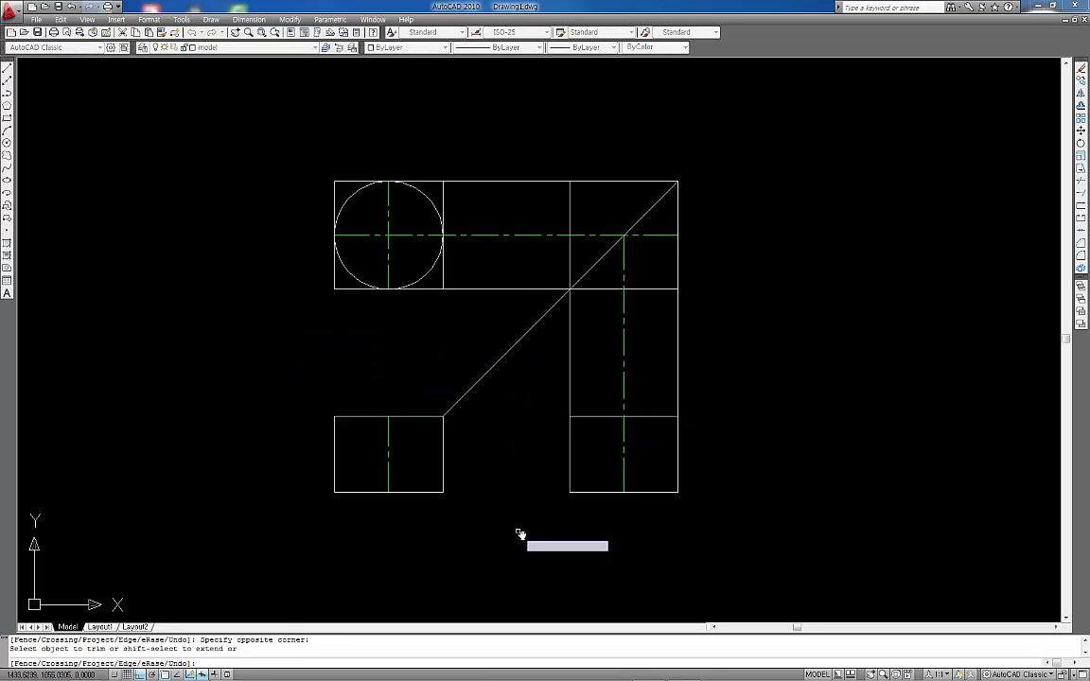
pyautogui.click(708, 371)
pyautogui.click(553, 389)
pyautogui.click(517, 308)
pyautogui.click(496, 165)
pyautogui.press('Return')
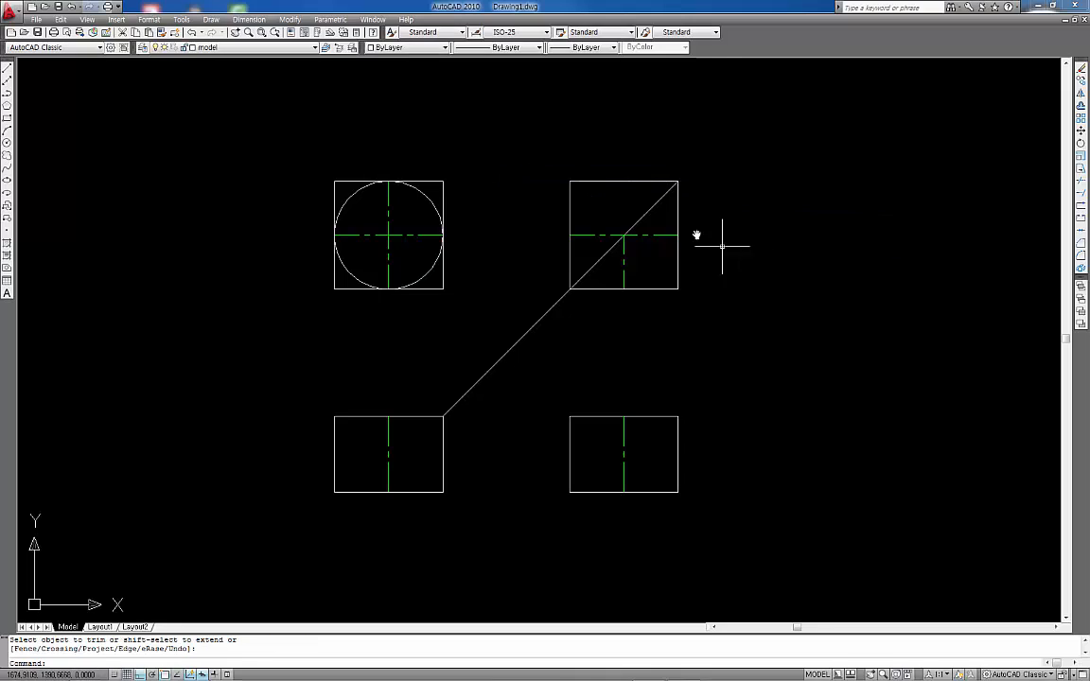
# Step: Erase the leftover square with its centre lines around the 45° line's upper end and the square around the circle
pyautogui.click(687, 222)
pyautogui.click(665, 332)
pyautogui.click(596, 207)
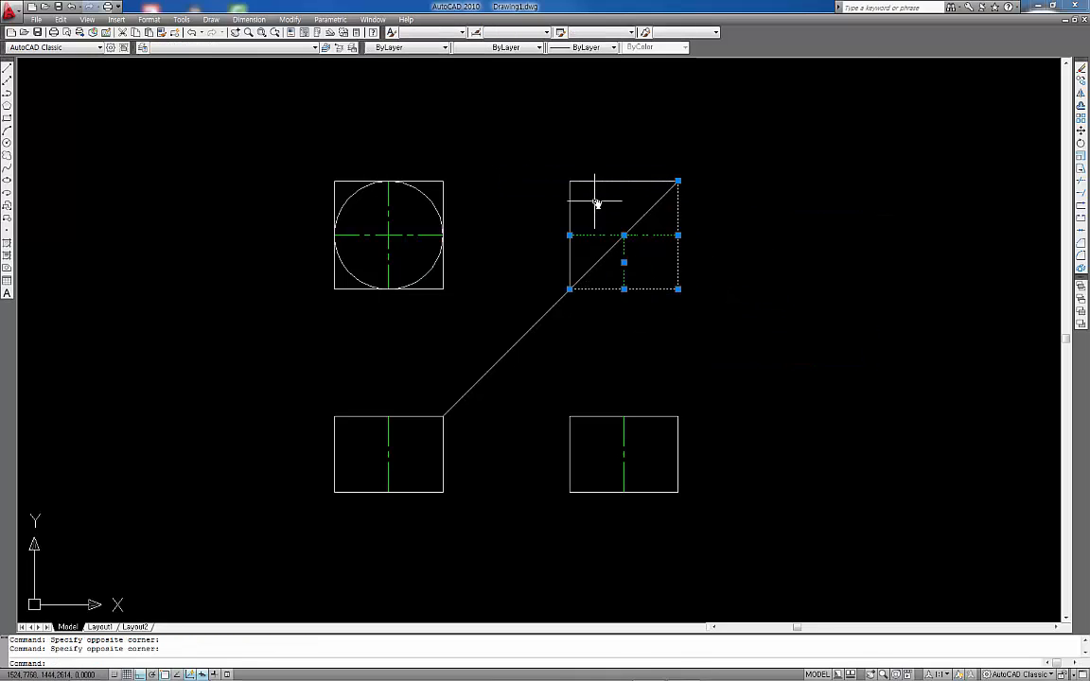
pyautogui.click(508, 142)
pyautogui.click(452, 152)
pyautogui.click(383, 260)
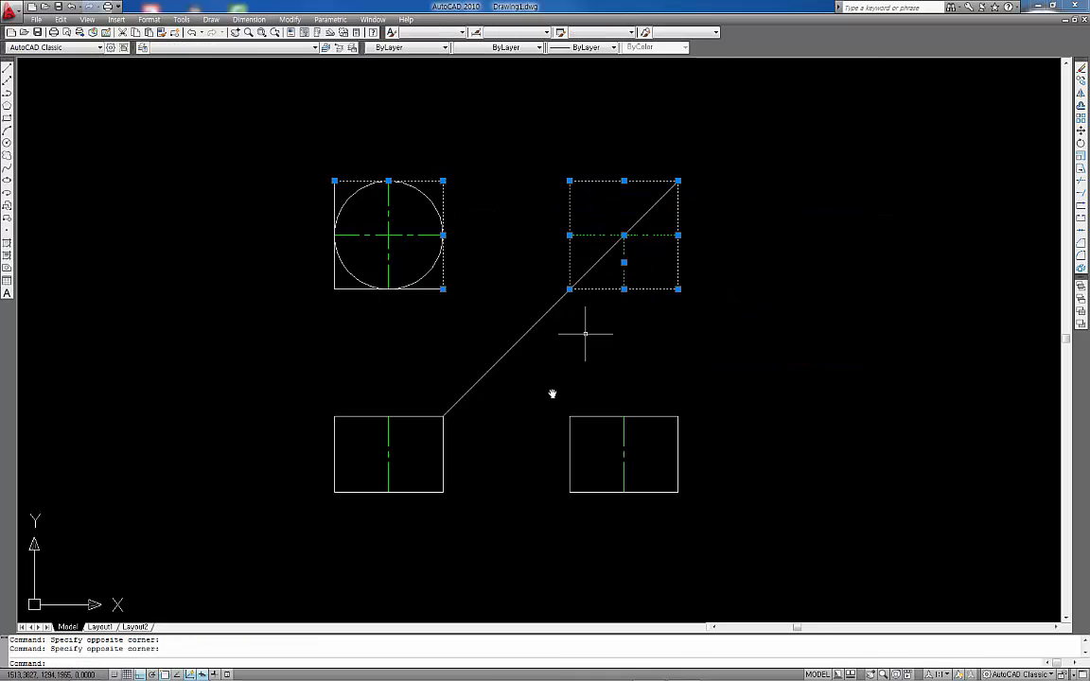
pyautogui.press('Delete')
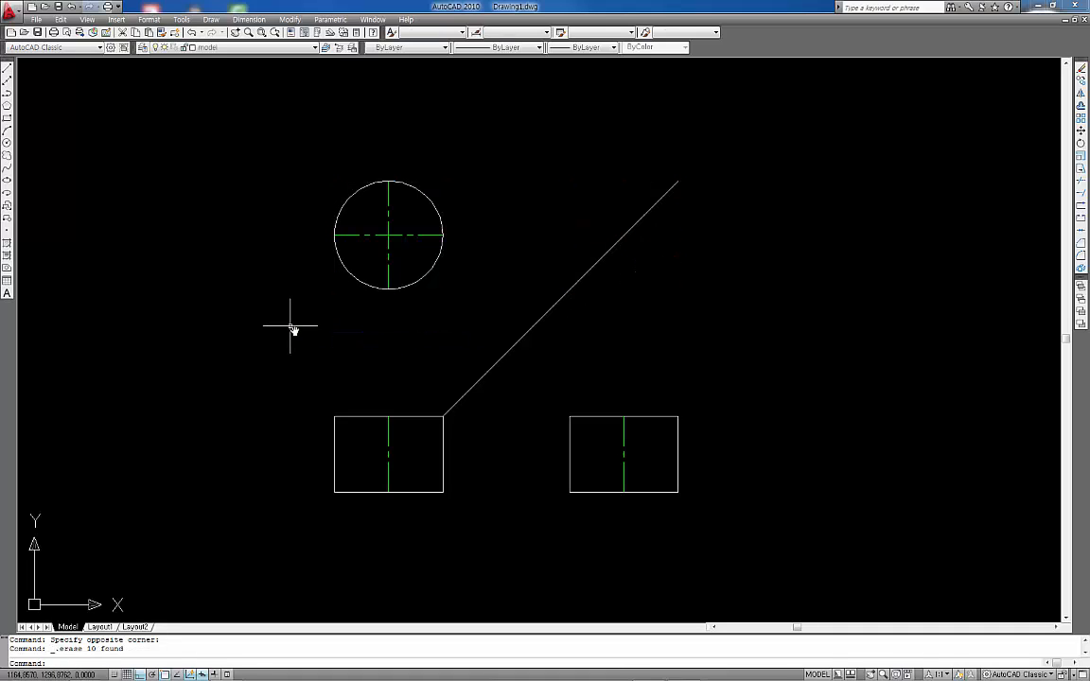
pyautogui.scroll(2, 526, 339)
pyautogui.moveTo(523, 316); pyautogui.dragTo(619, 337, button='middle')
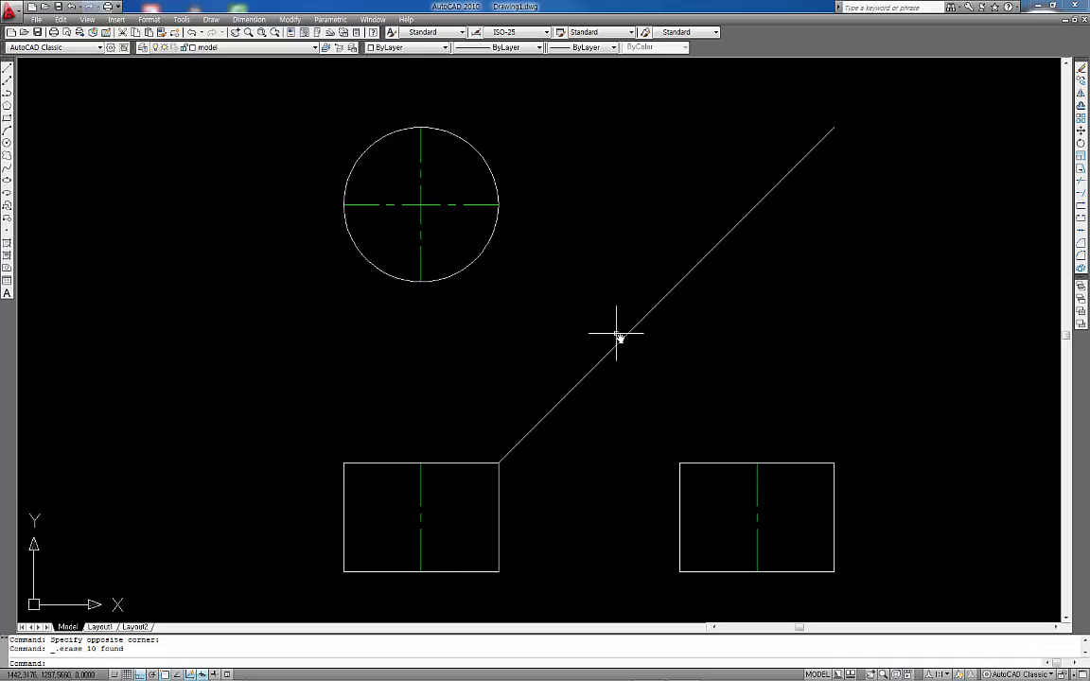
pyautogui.scroll(4, 440, 210)
pyautogui.moveTo(461, 204); pyautogui.dragTo(464, 269, button='middle')
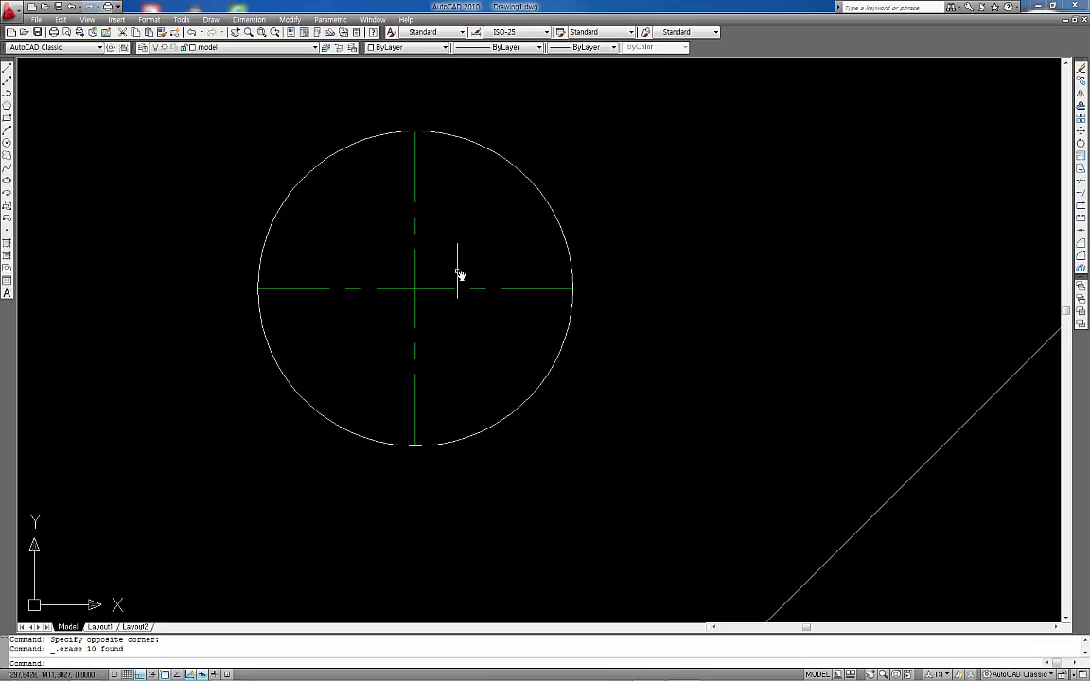
pyautogui.scroll(2, 428, 294)
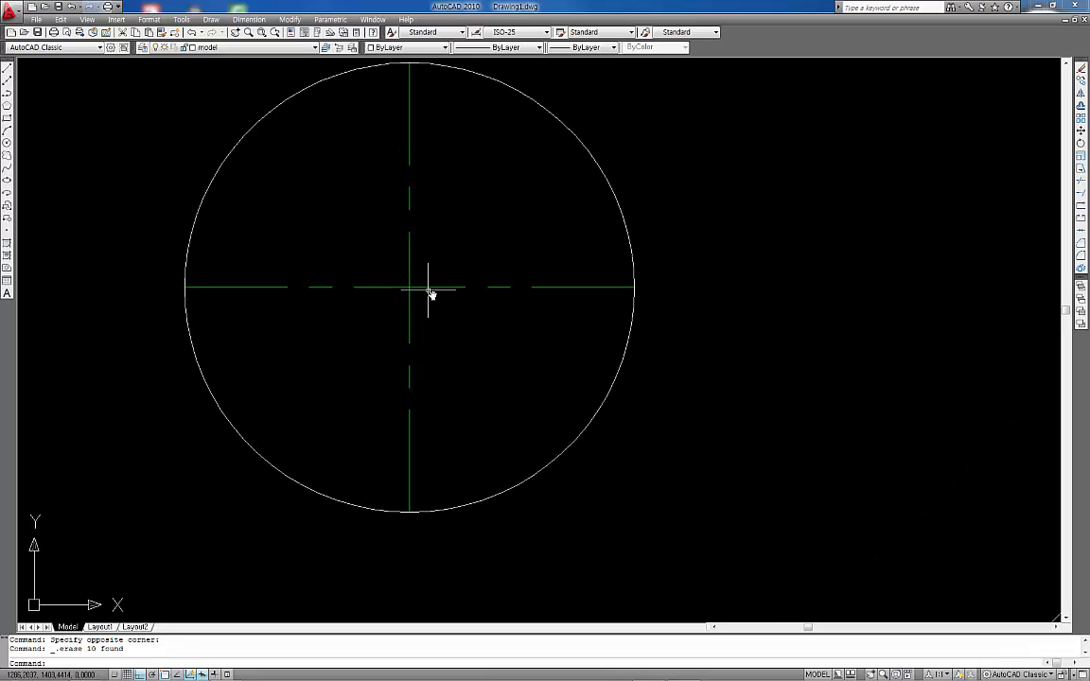
pyautogui.moveTo(478, 293); pyautogui.dragTo(489, 311, button='middle')
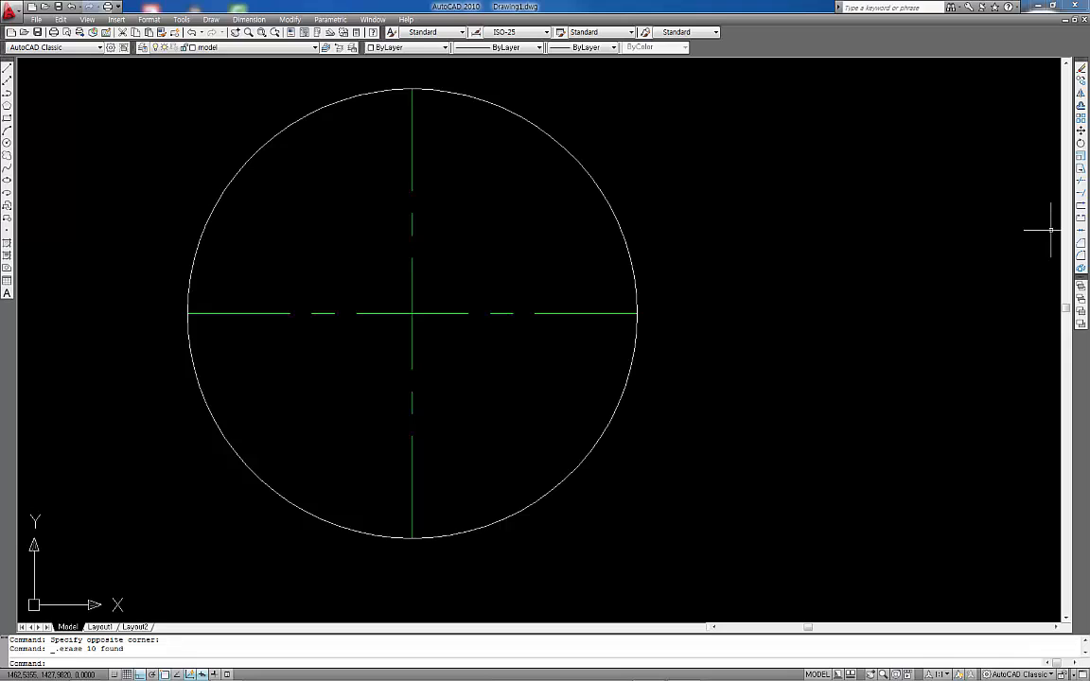
pyautogui.click(402, 233)
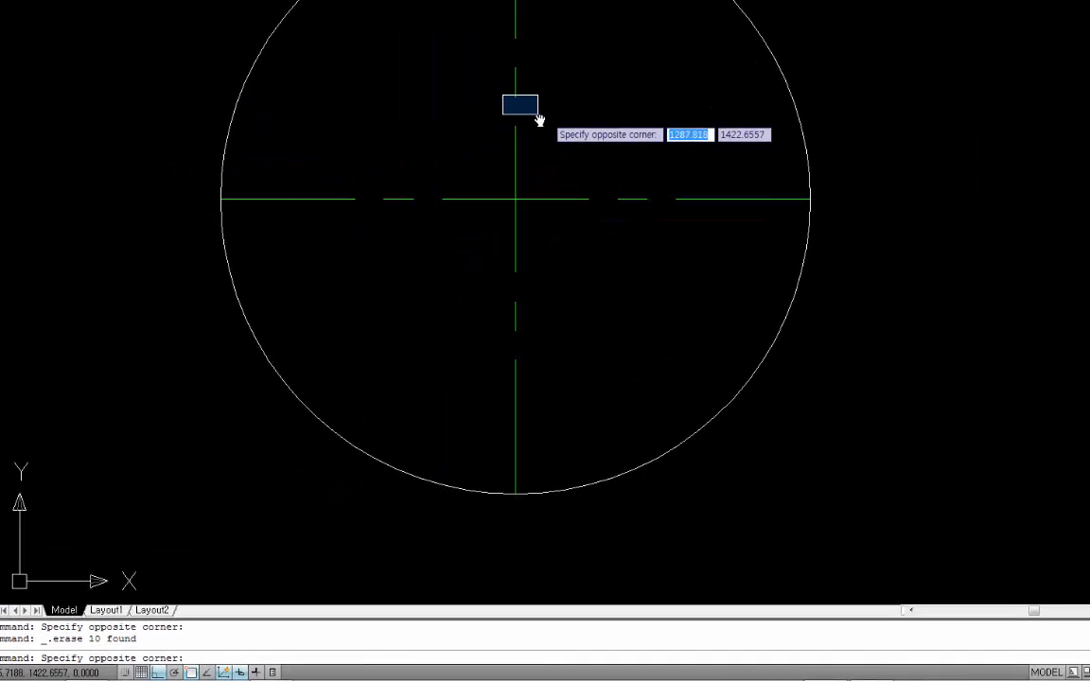
pyautogui.click(473, 255)
pyautogui.press('Escape')
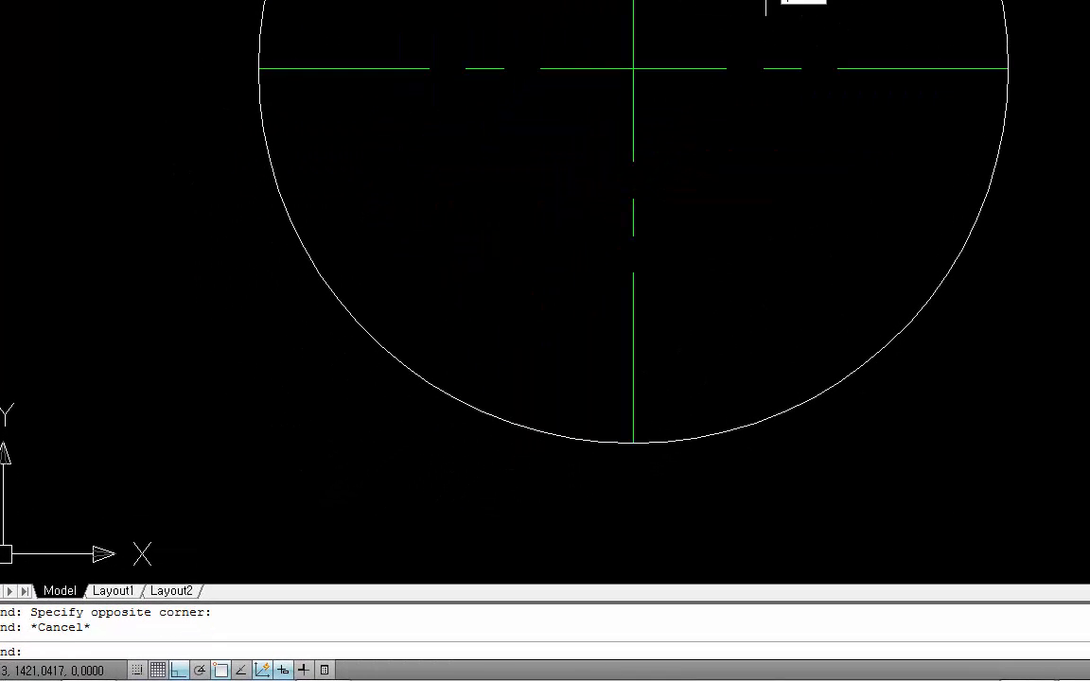
# Step: Lengthen both ends of the circle's horizontal and vertical centre lines by a delta of 7
pyautogui.write('len')
pyautogui.press('Return')
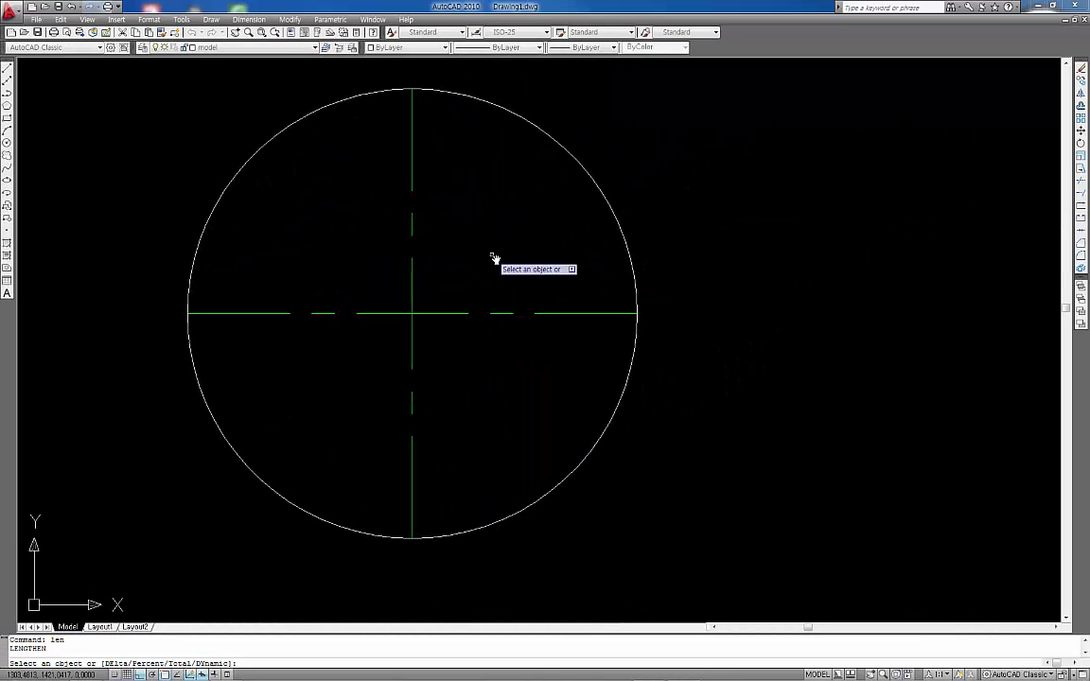
pyautogui.write('de')
pyautogui.press('Return')
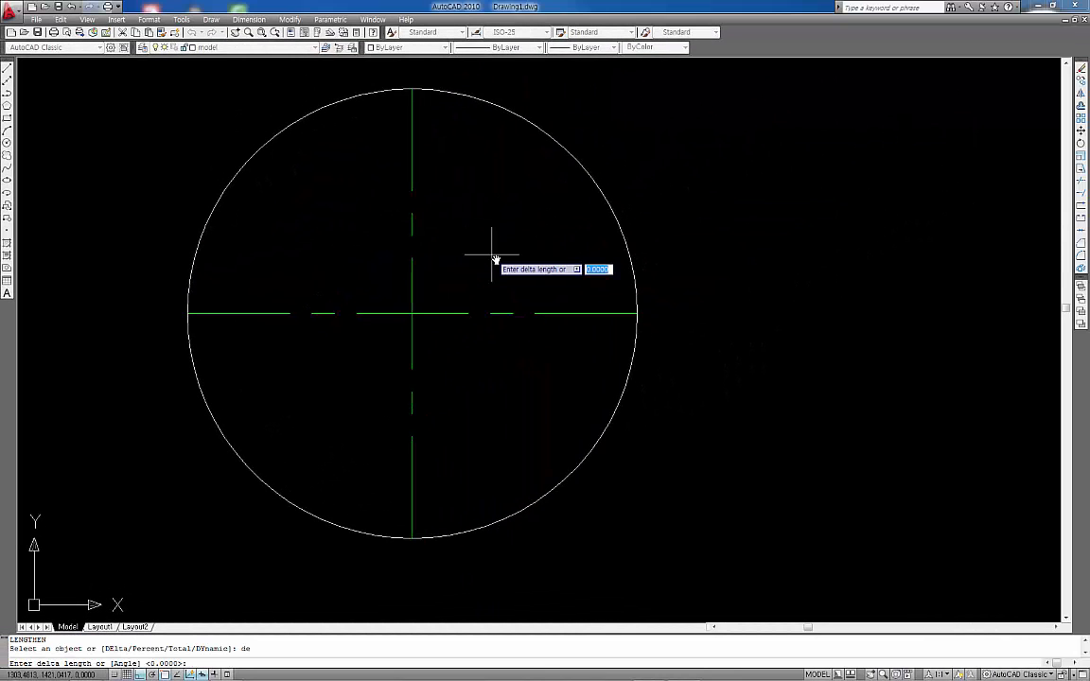
pyautogui.write('7')
pyautogui.press('Return')
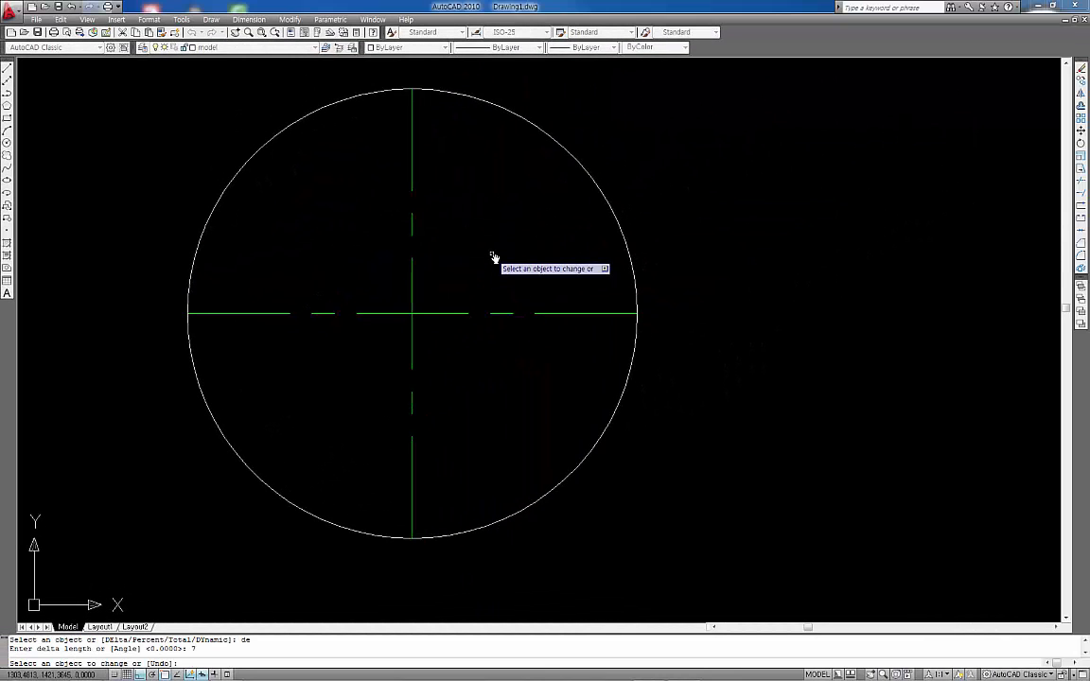
pyautogui.click(601, 313)
pyautogui.click(414, 122)
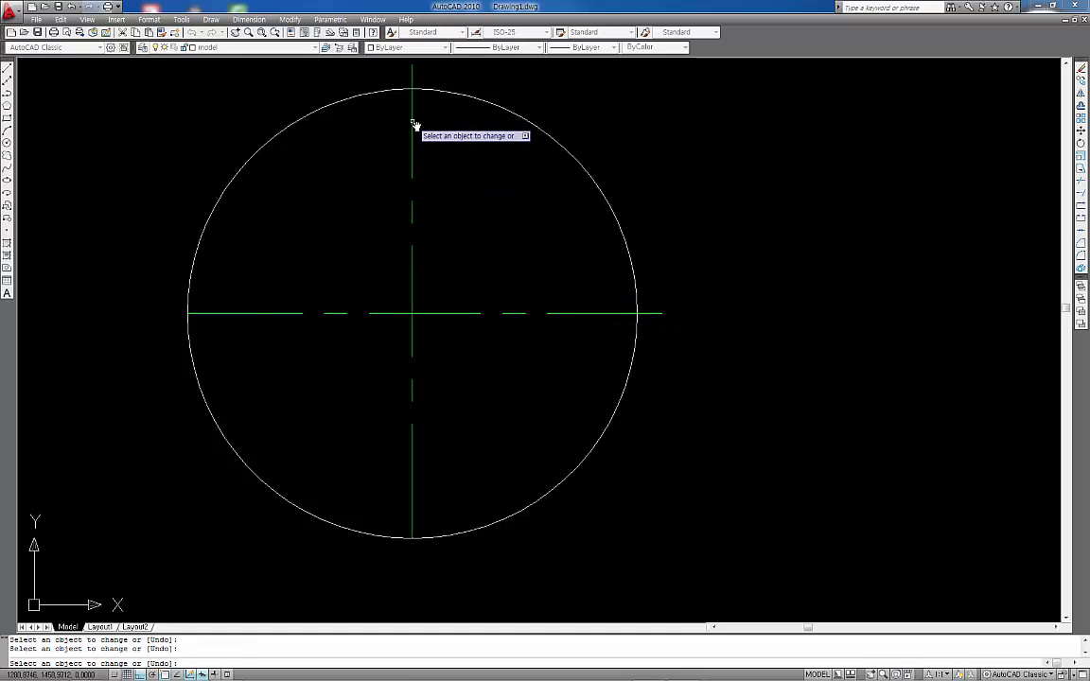
pyautogui.click(215, 313)
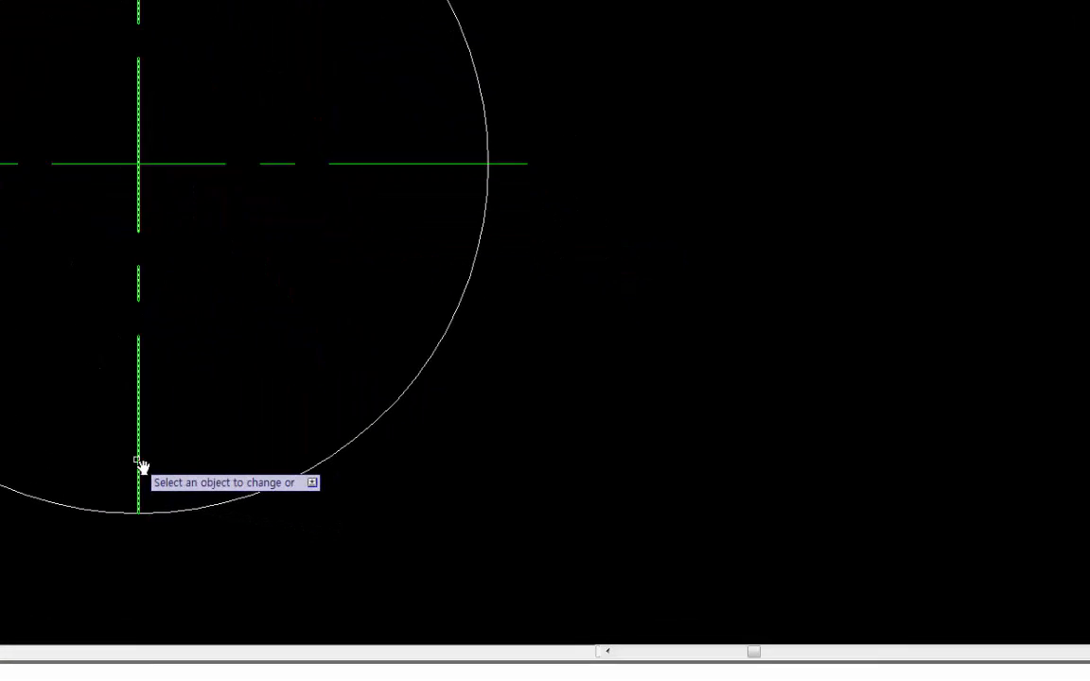
pyautogui.click(413, 510)
# Step: Lengthen the vertical centre lines of the two lower rectangles by 7 at both ends
pyautogui.scroll(-2, 380, 478)
pyautogui.moveTo(424, 526); pyautogui.dragTo(311, 97, button='middle')
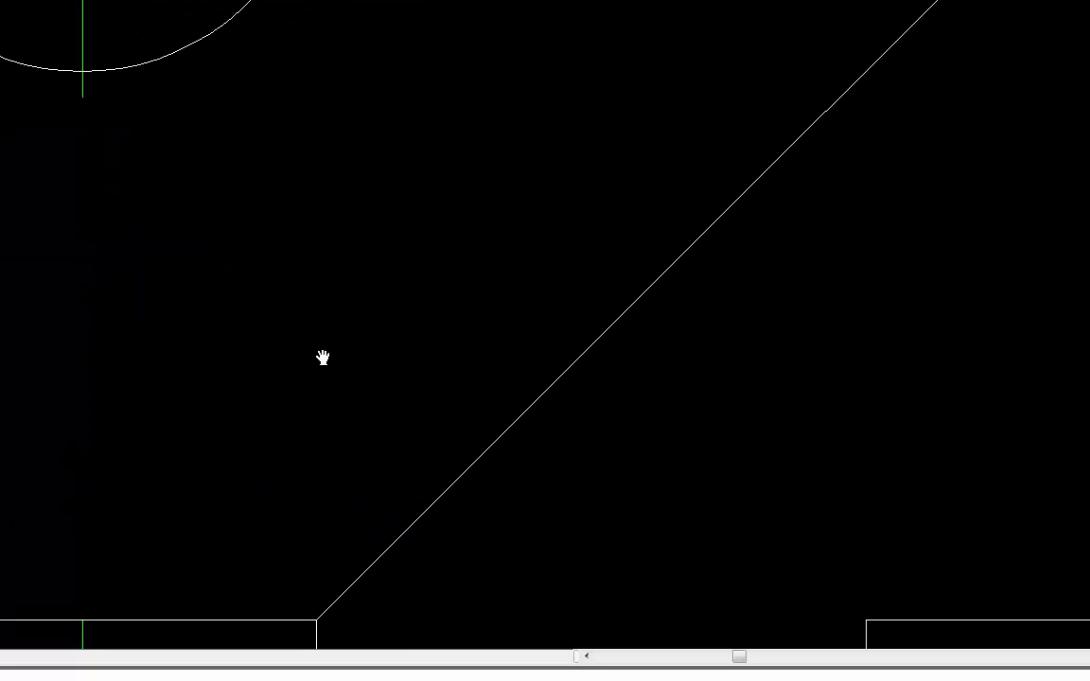
pyautogui.moveTo(321, 358); pyautogui.dragTo(297, 61, button='middle')
pyautogui.moveTo(40, 645); pyautogui.dragTo(44, 365, button='middle')
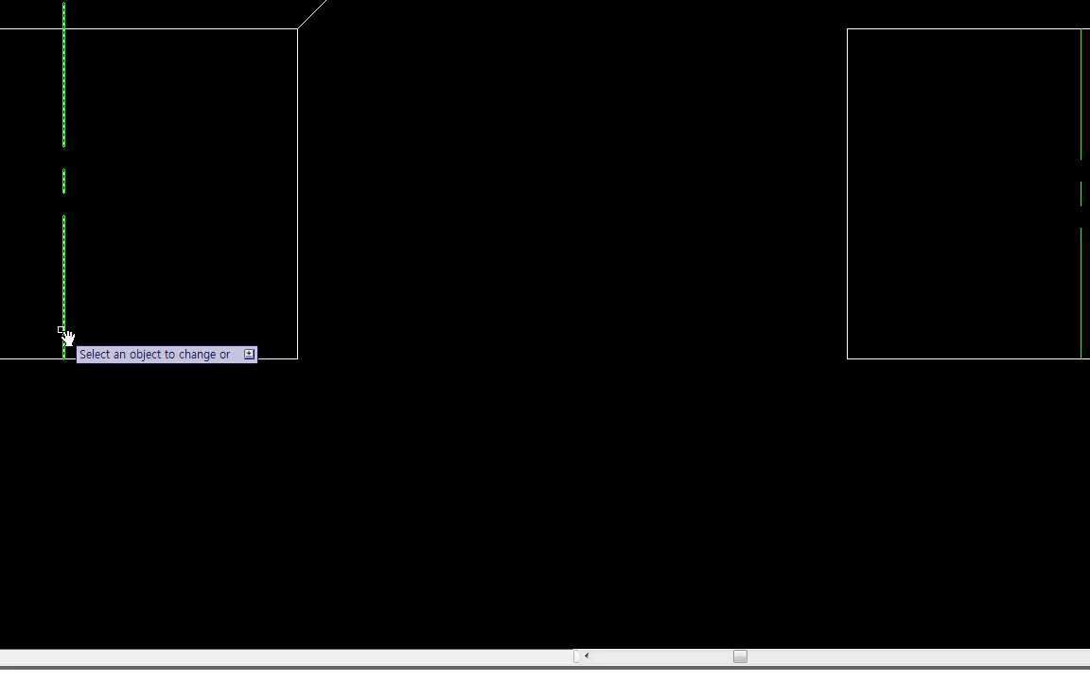
pyautogui.moveTo(562, 370); pyautogui.dragTo(110, 354, button='middle')
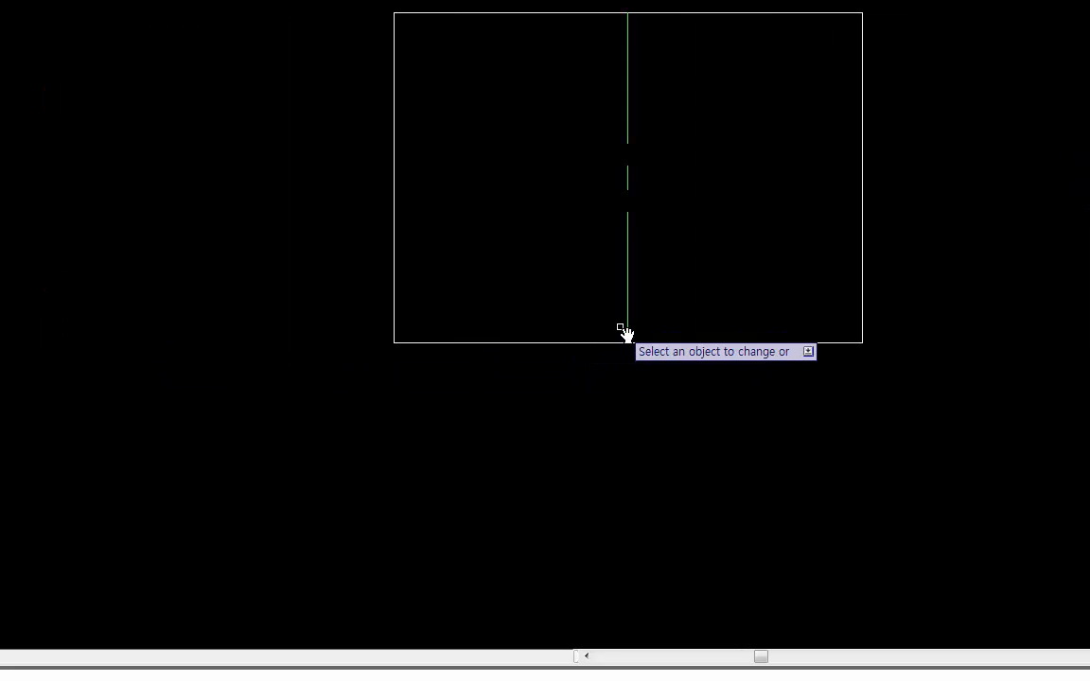
pyautogui.click(628, 326)
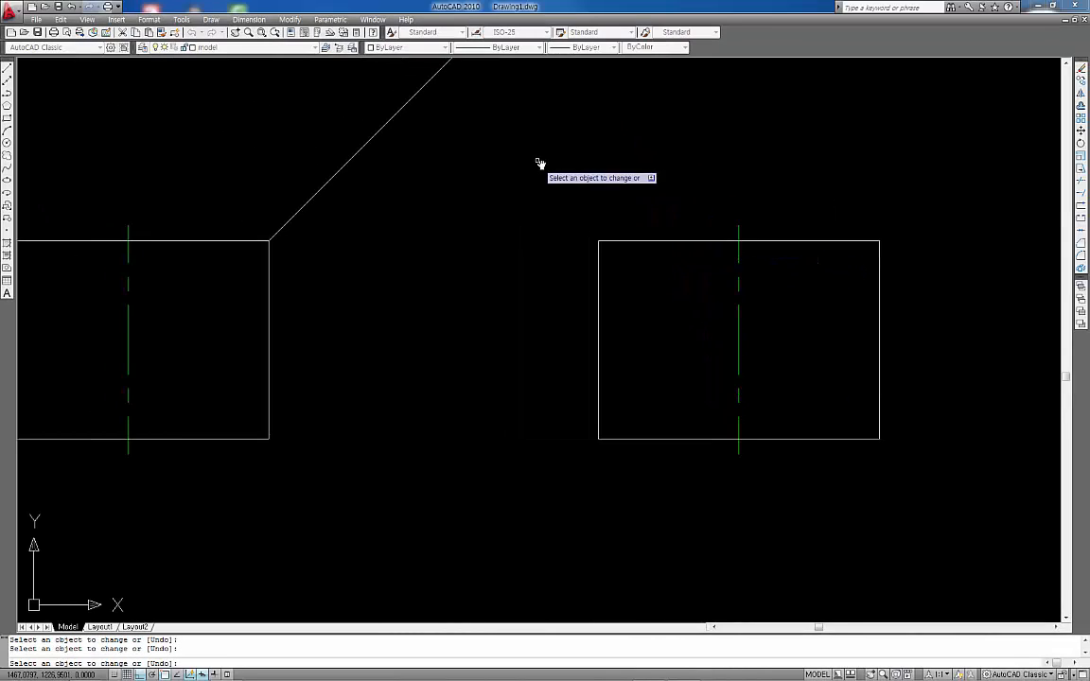
# Step: Offset the circle in the upper view outward by 2
pyautogui.moveTo(540, 166); pyautogui.dragTo(671, 515, button='middle')
pyautogui.scroll(-2, 586, 426)
pyautogui.scroll(3, 545, 297)
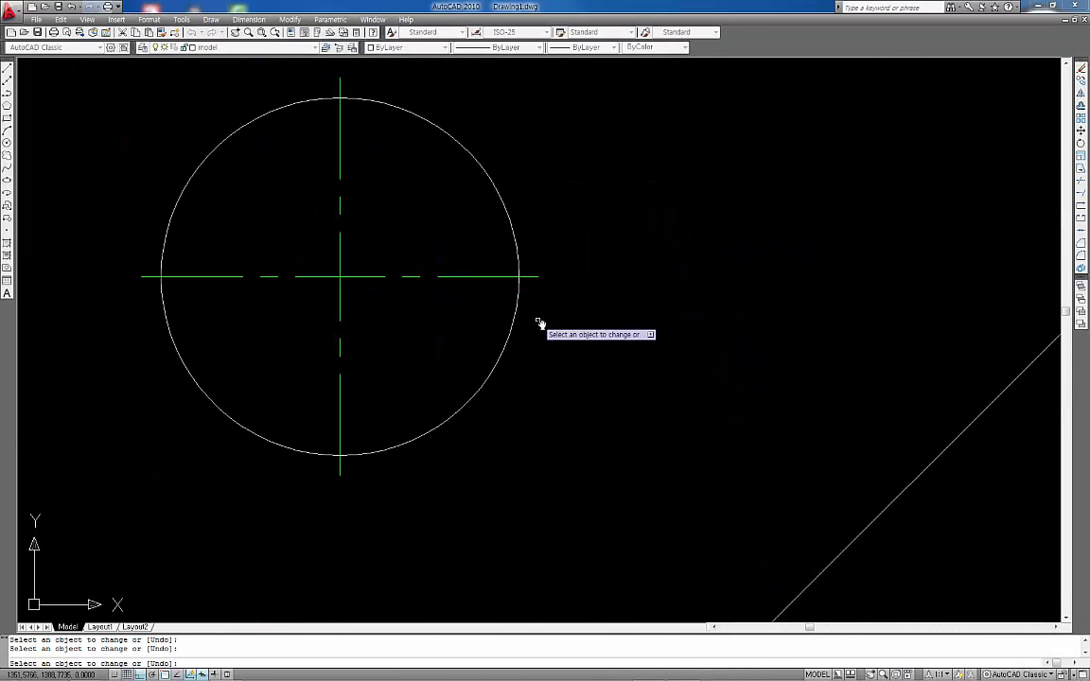
pyautogui.press('Escape')
pyautogui.press('Escape')
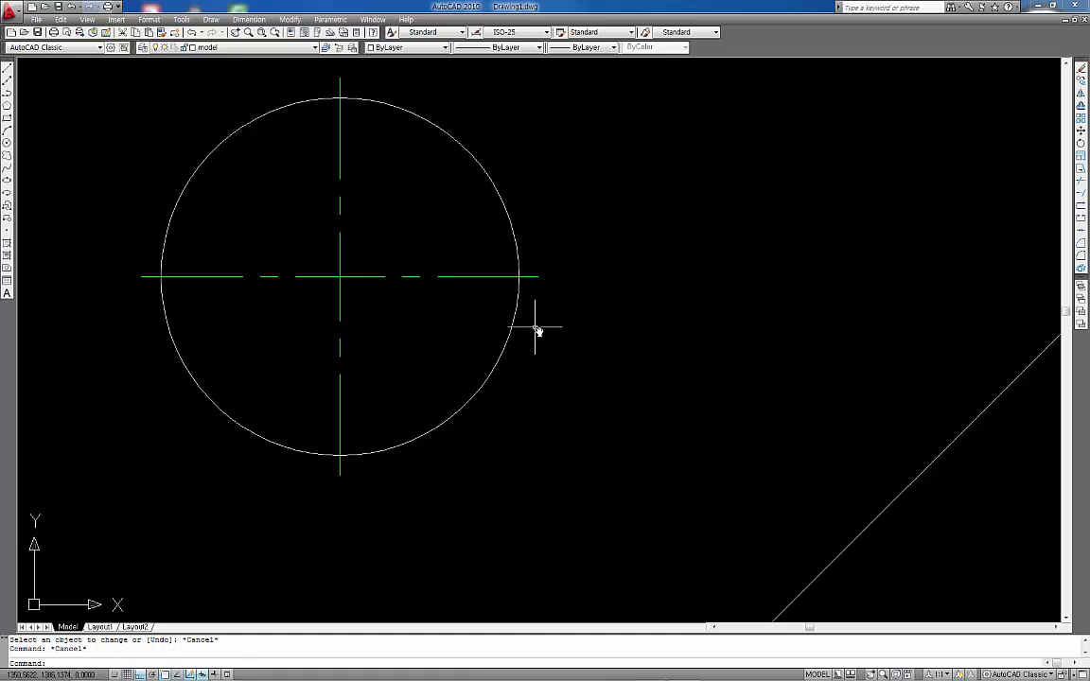
pyautogui.press('Return')
pyautogui.write('2')
pyautogui.press('Return')
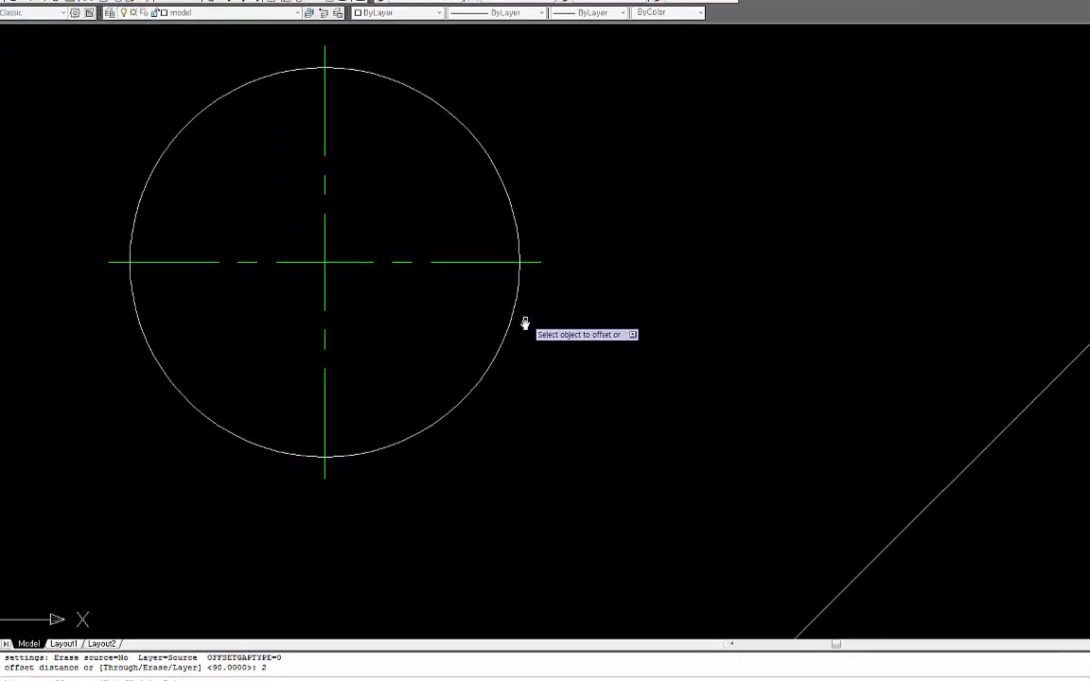
pyautogui.click(516, 322)
pyautogui.click(537, 305)
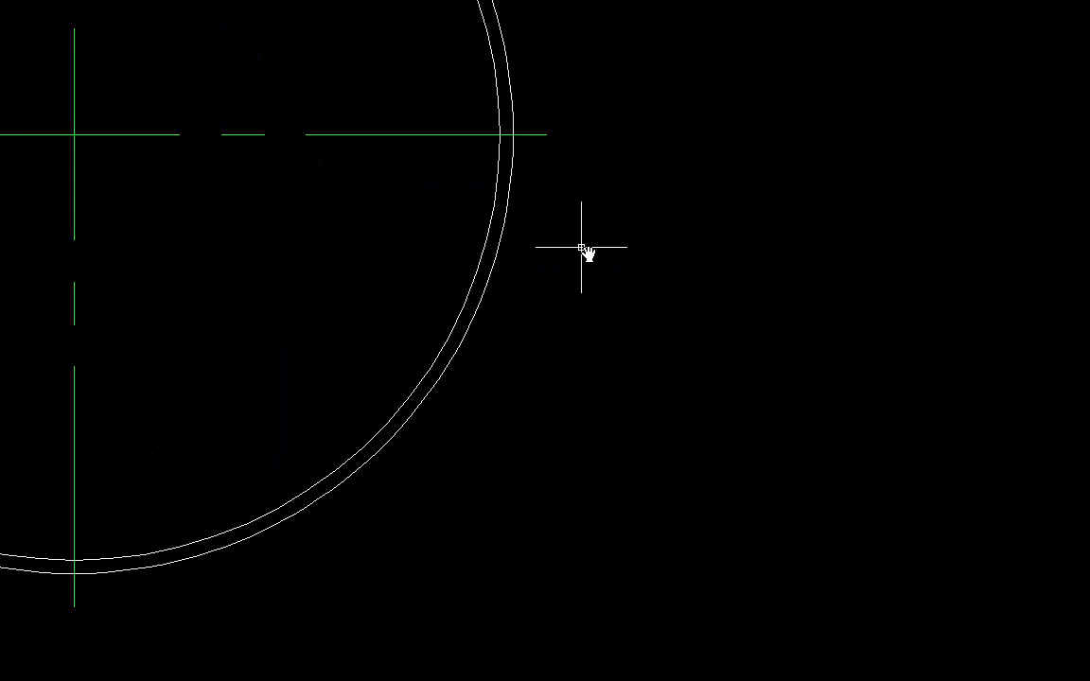
# Step: Trim the centre line segments between the two concentric circles and erase the outer circle
pyautogui.write('tr')
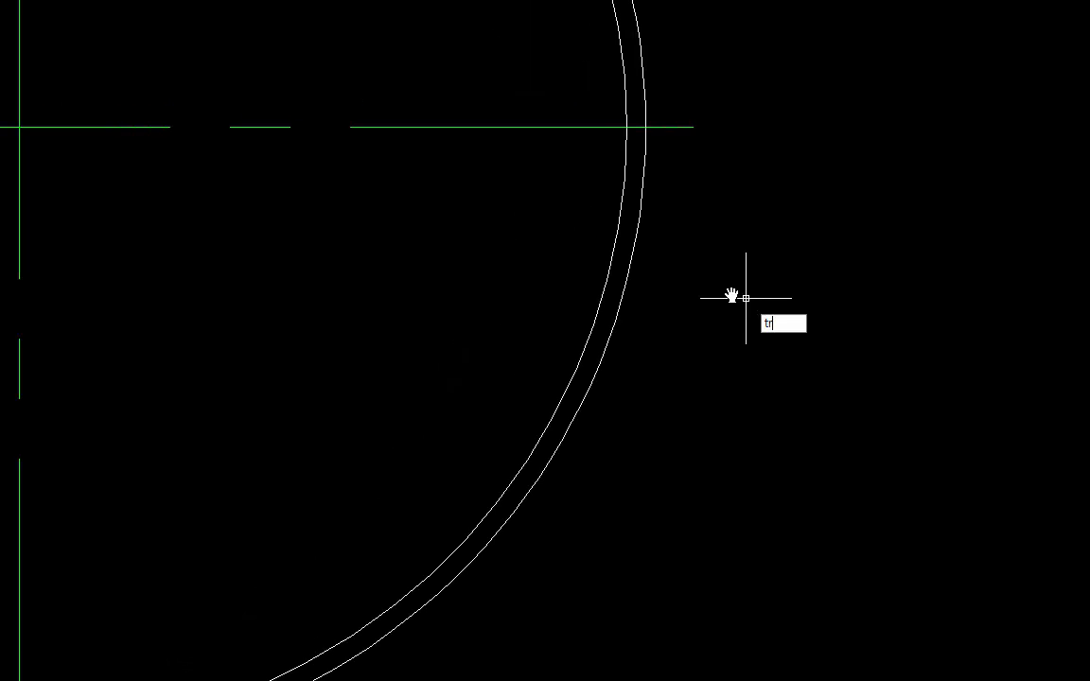
pyautogui.press('Return')
pyautogui.press('Return')
pyautogui.click(637, 127)
pyautogui.scroll(-2, 366, 267)
pyautogui.moveTo(263, 406); pyautogui.dragTo(418, 308, button='middle')
pyautogui.scroll(2, 297, 482)
pyautogui.click(311, 464)
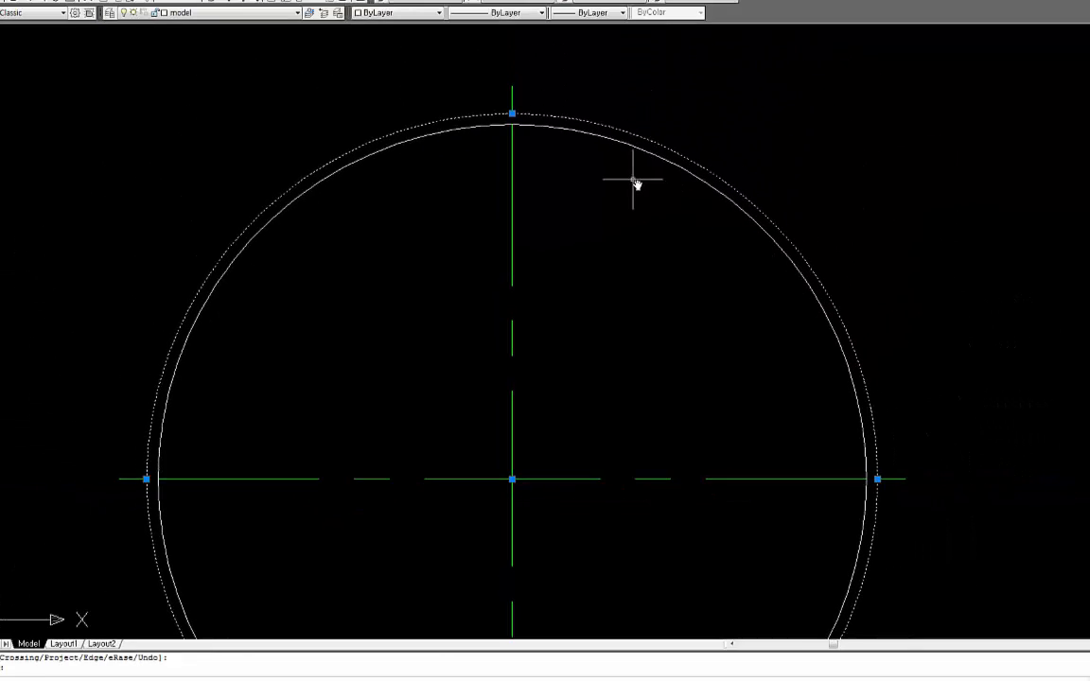
pyautogui.press('Delete')
# Step: Break the circle's horizontal and vertical centre lines at the circle's centre point
pyautogui.moveTo(567, 389)
pyautogui.mouseDown(button='middle')
pyautogui.moveTo(559, 249)
pyautogui.moveTo(534, 261)
pyautogui.mouseUp(button='middle')
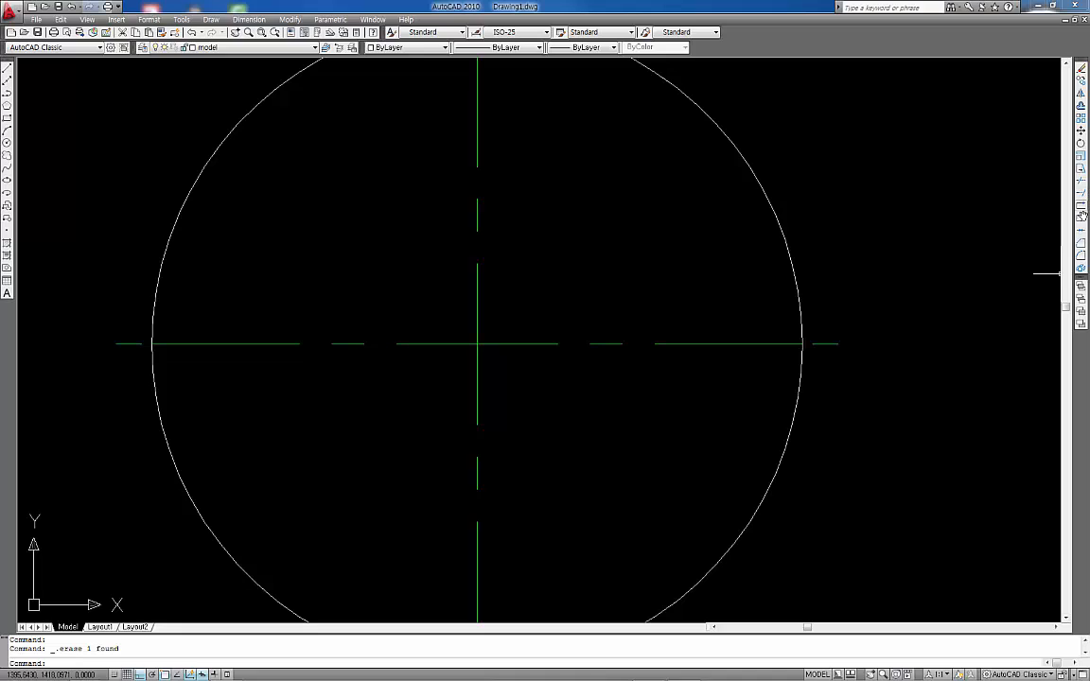
pyautogui.click(1082, 216)
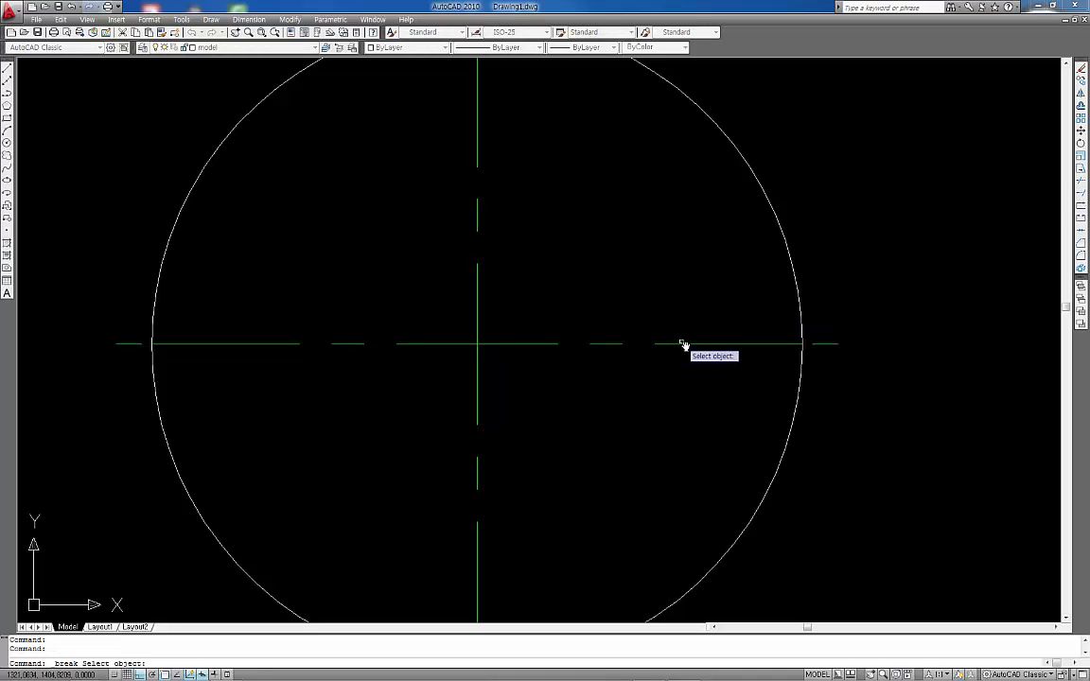
pyautogui.click(683, 343)
pyautogui.click(479, 348)
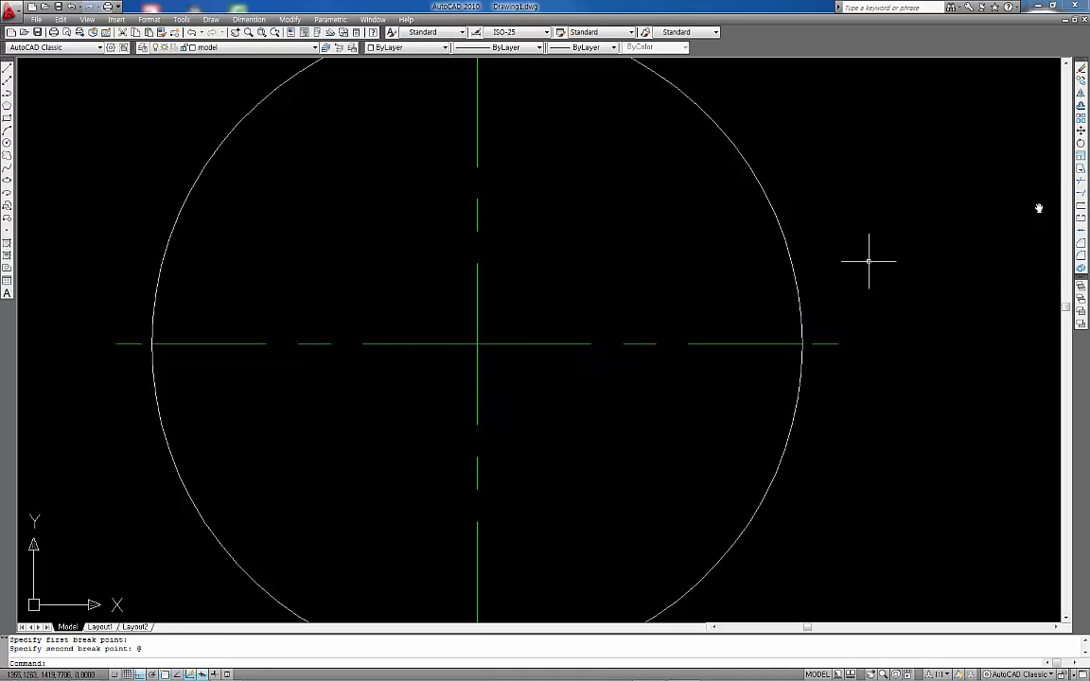
pyautogui.click(1082, 205)
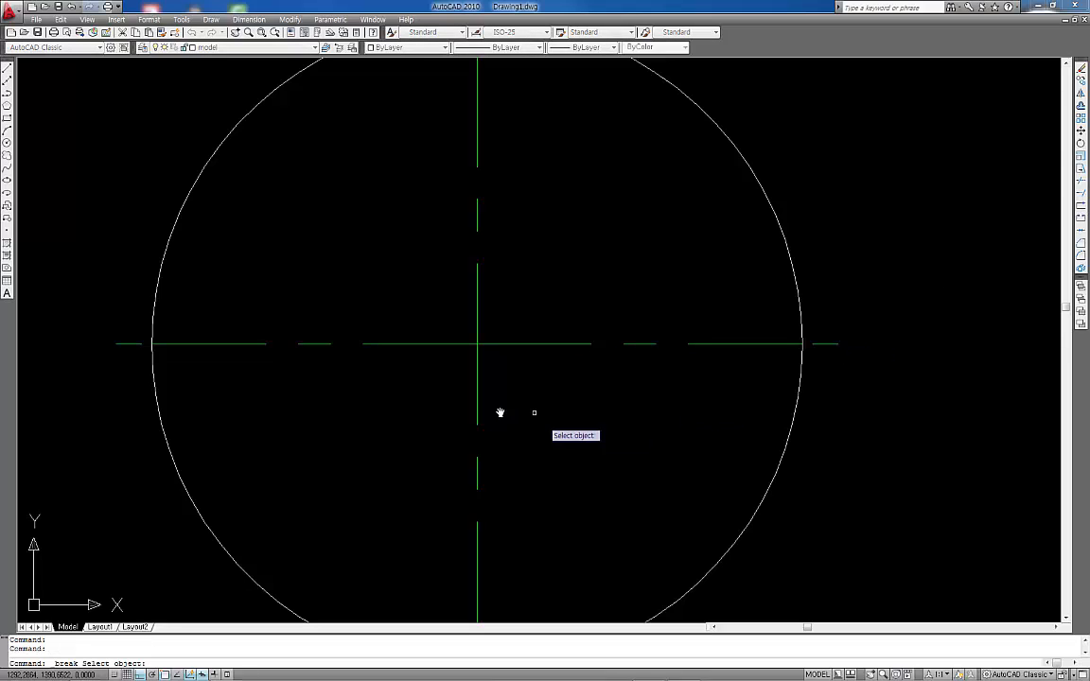
pyautogui.click(478, 404)
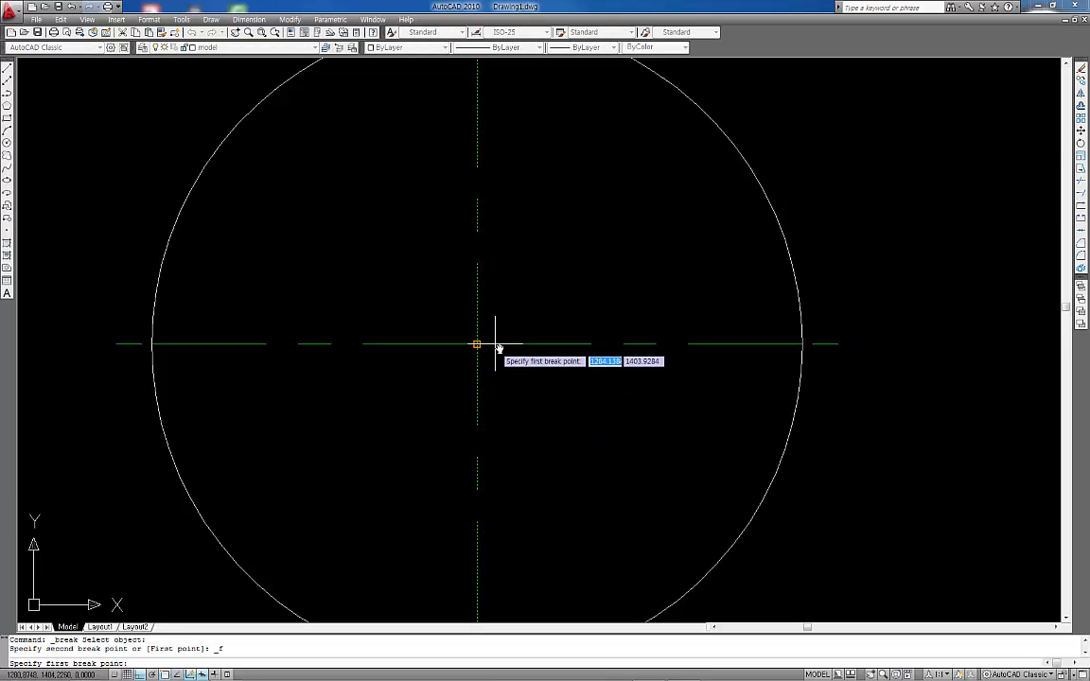
pyautogui.click(478, 347)
# Step: Move the upper half of the vertical centre line and the left half of the horizontal one to the model layer
pyautogui.scroll(-3, 540, 387)
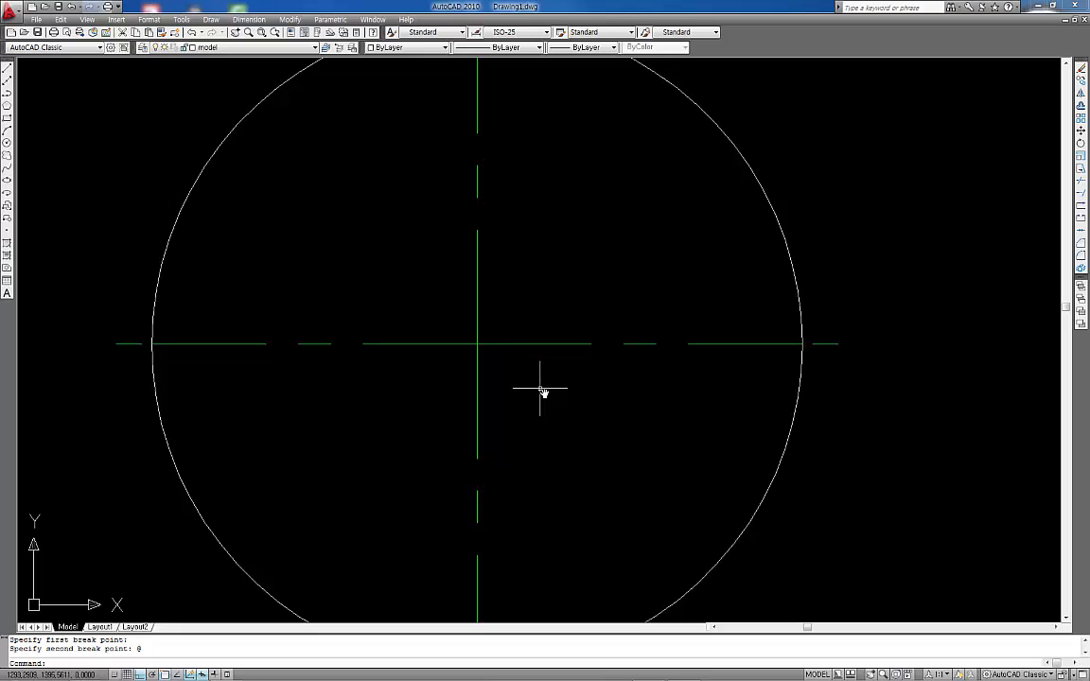
pyautogui.click(536, 291)
pyautogui.click(444, 296)
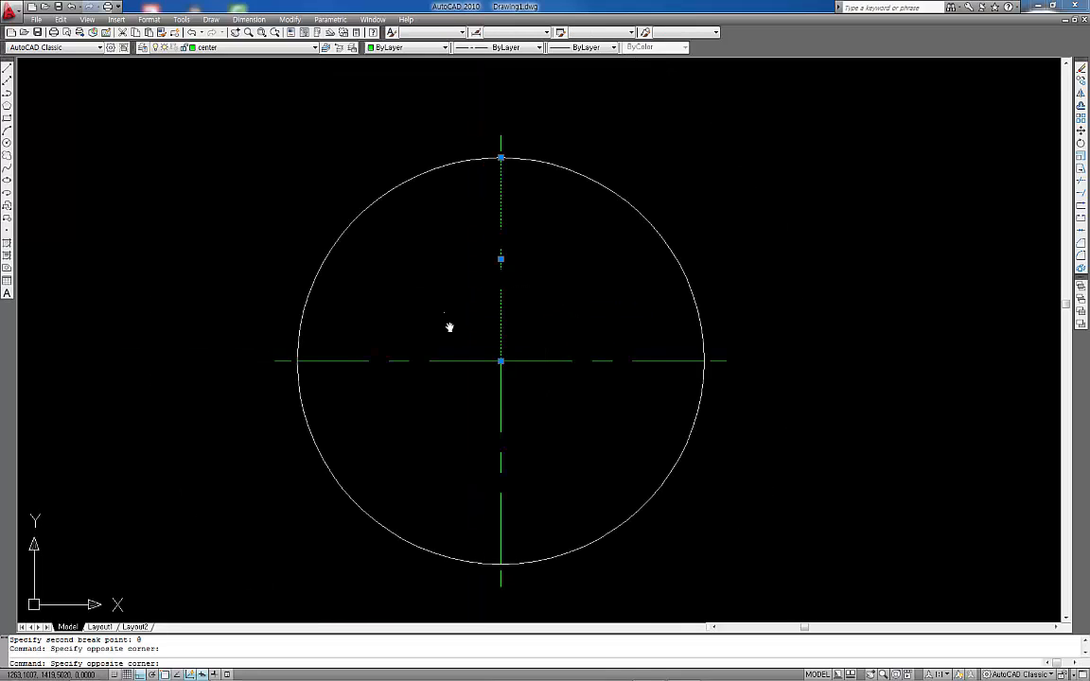
pyautogui.click(550, 381)
pyautogui.click(397, 282)
pyautogui.click(246, 47)
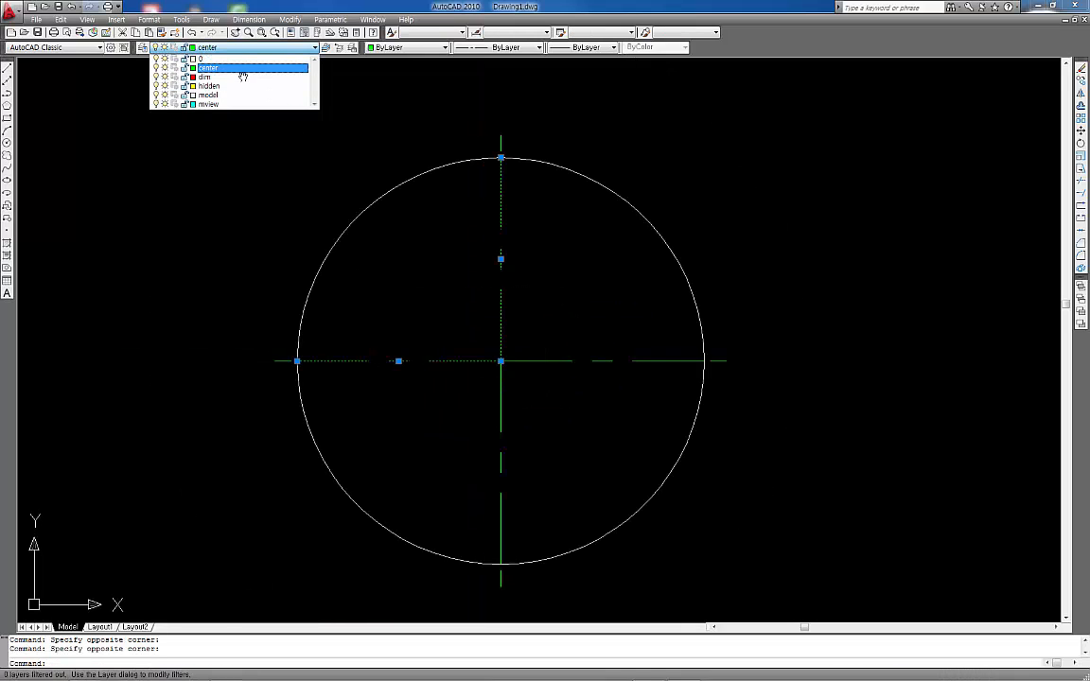
pyautogui.click(309, 95)
pyautogui.press('Escape')
# Step: Move the right half of the horizontal centre line and the lower half of the vertical one to the hidden layer
pyautogui.click(605, 341)
pyautogui.click(574, 375)
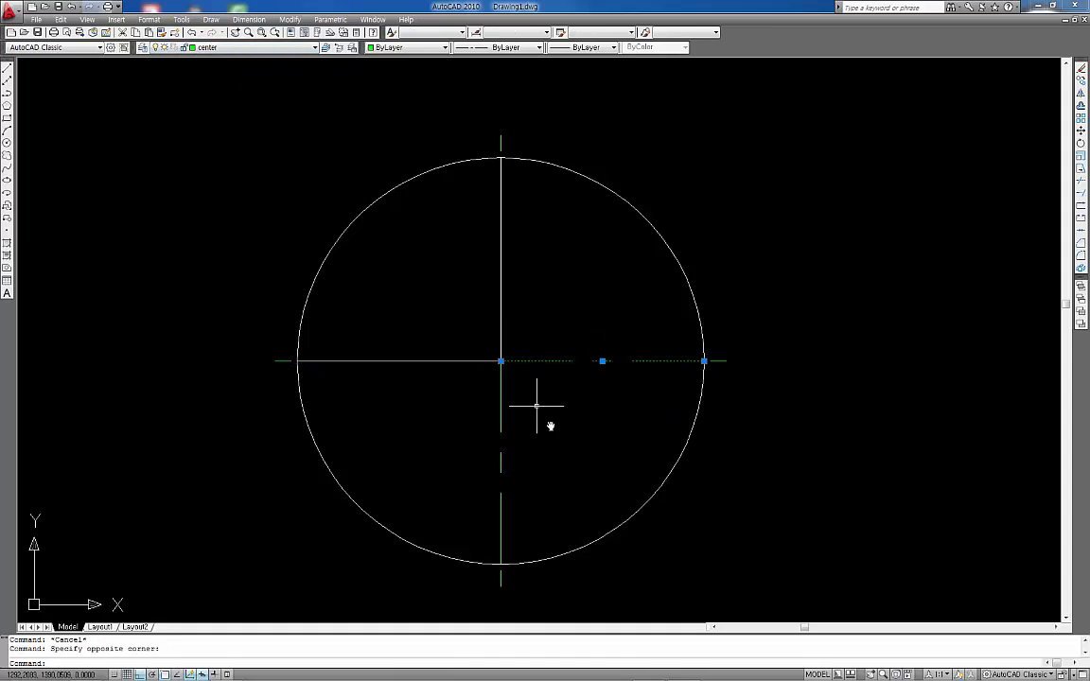
pyautogui.click(547, 455)
pyautogui.click(463, 467)
pyautogui.click(101, 76)
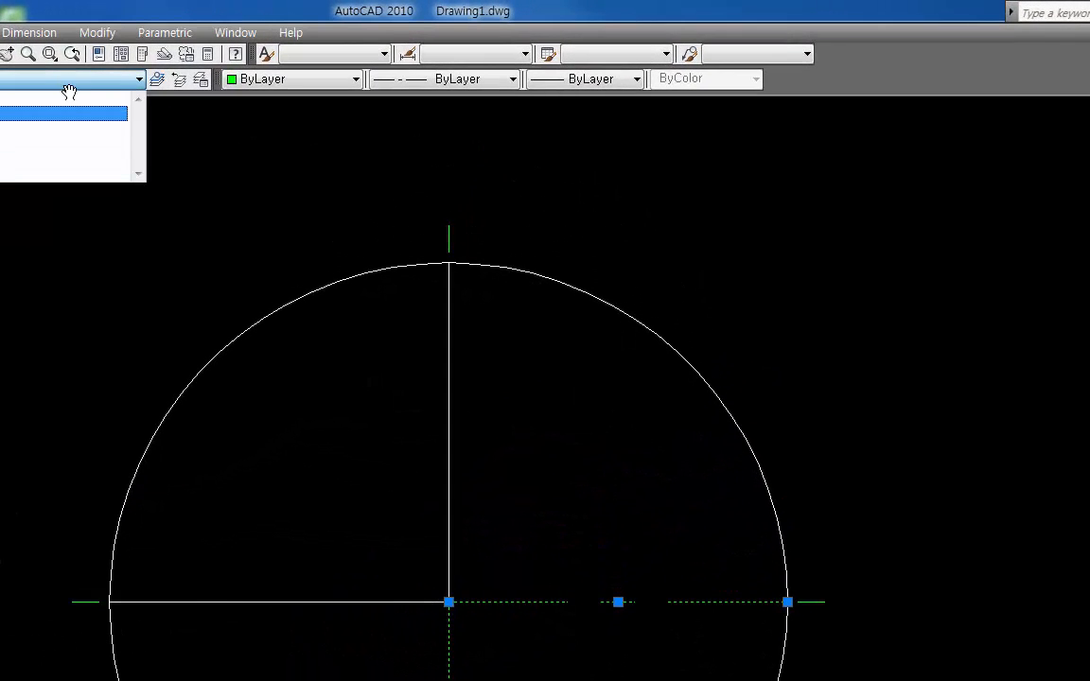
pyautogui.click(85, 140)
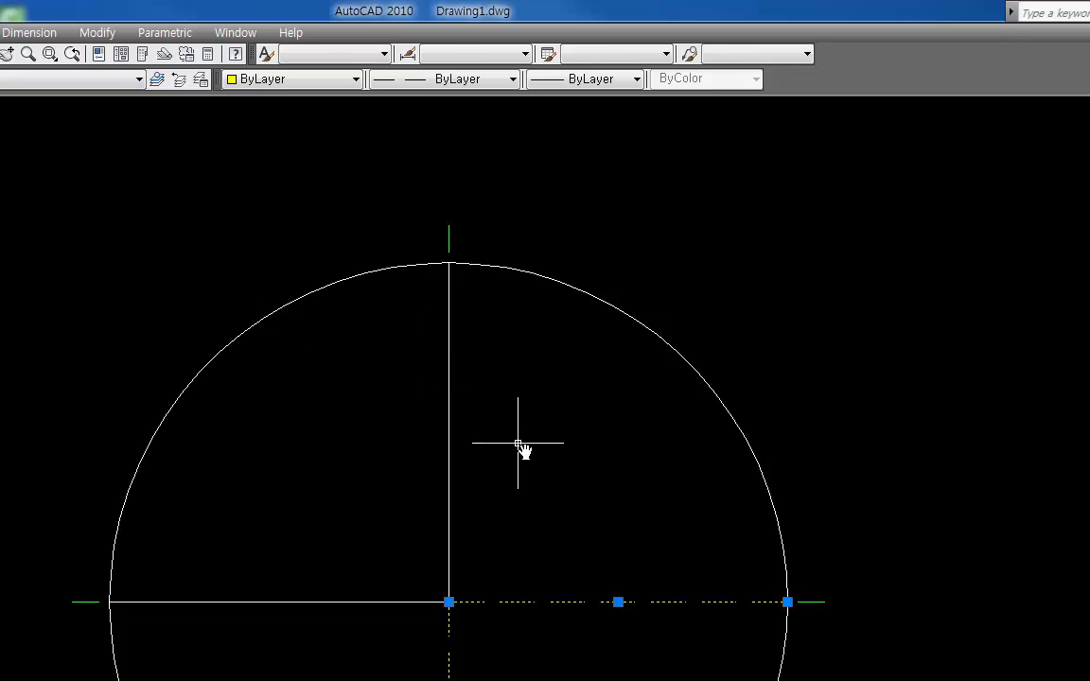
pyautogui.press('Escape')
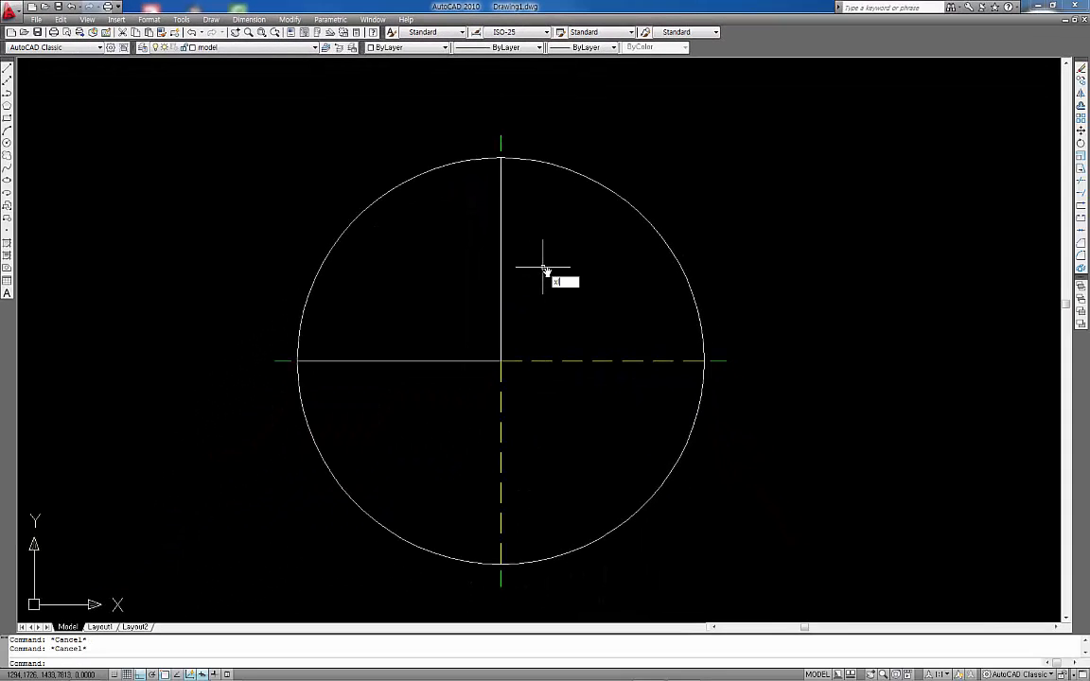
pyautogui.write('l')
pyautogui.press('Return')
pyautogui.write('a')
pyautogui.press('Return')
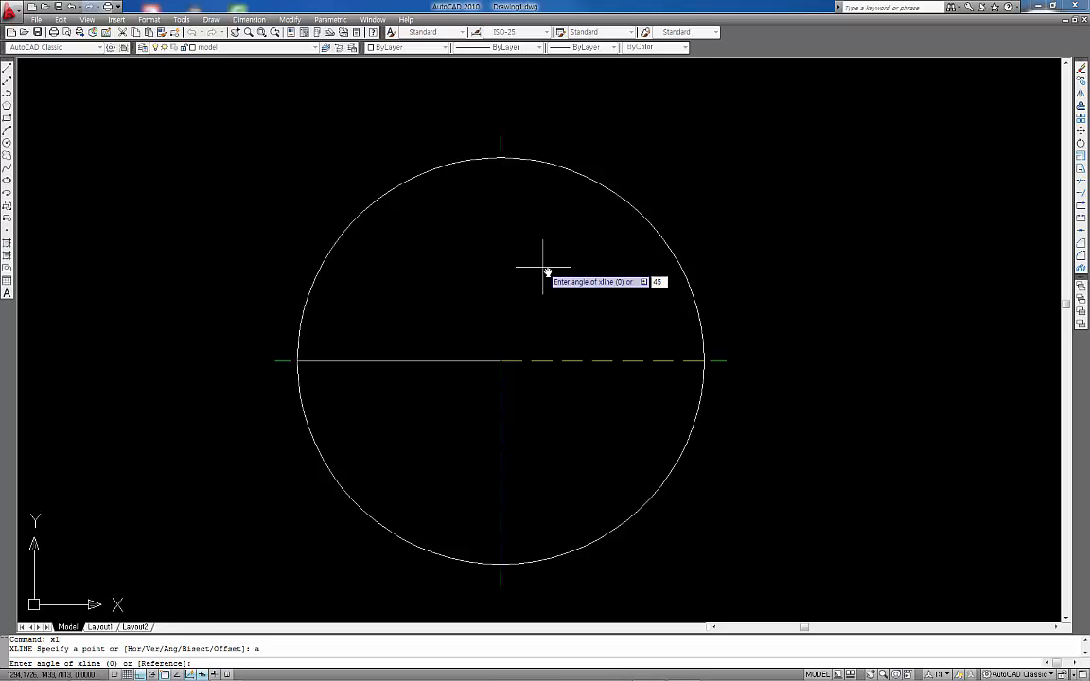
pyautogui.press('Return')
pyautogui.press('Escape')
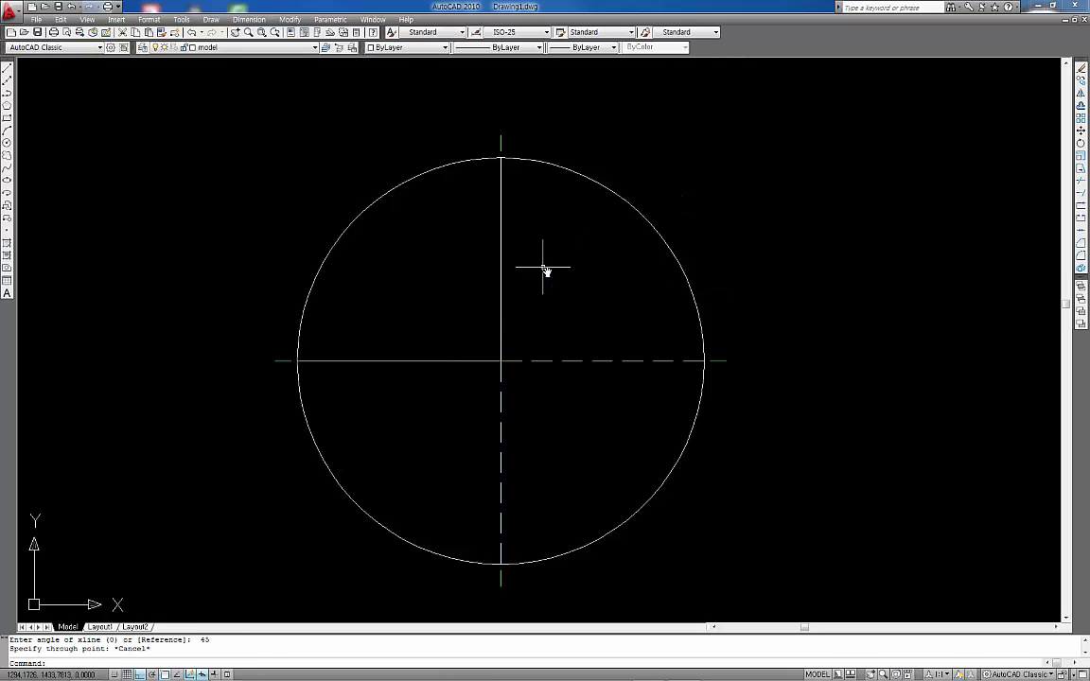
# Step: Draw a construction line at an angle of -45° through the circle's centre
pyautogui.write('xl')
pyautogui.press('Return')
pyautogui.write('a')
pyautogui.press('Return')
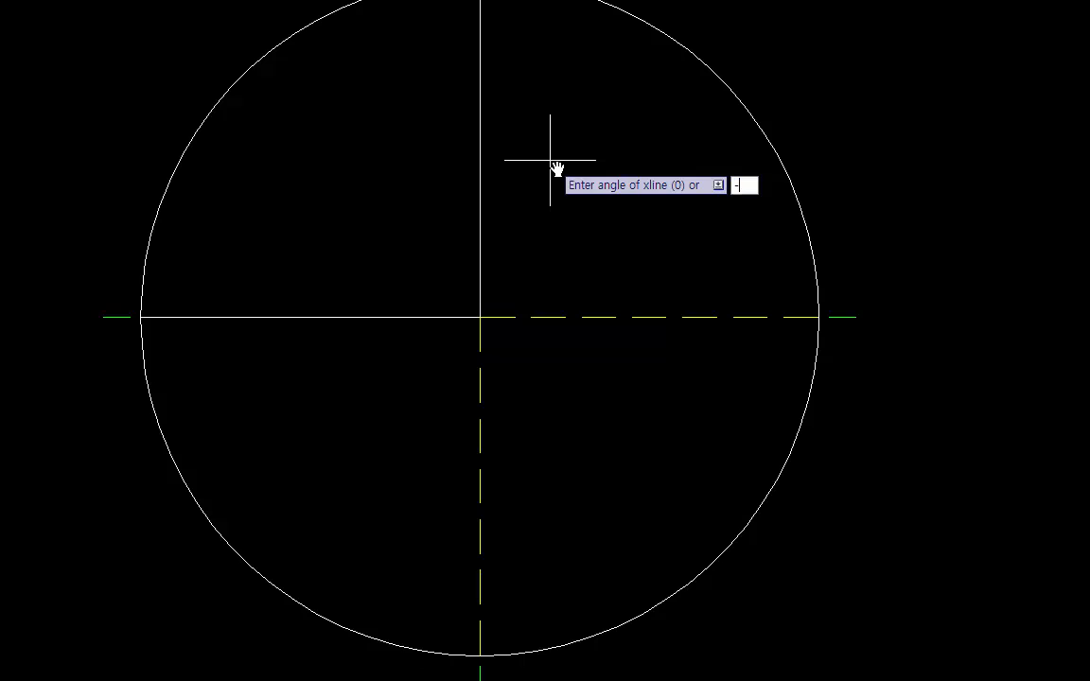
pyautogui.write('-45')
pyautogui.press('Return')
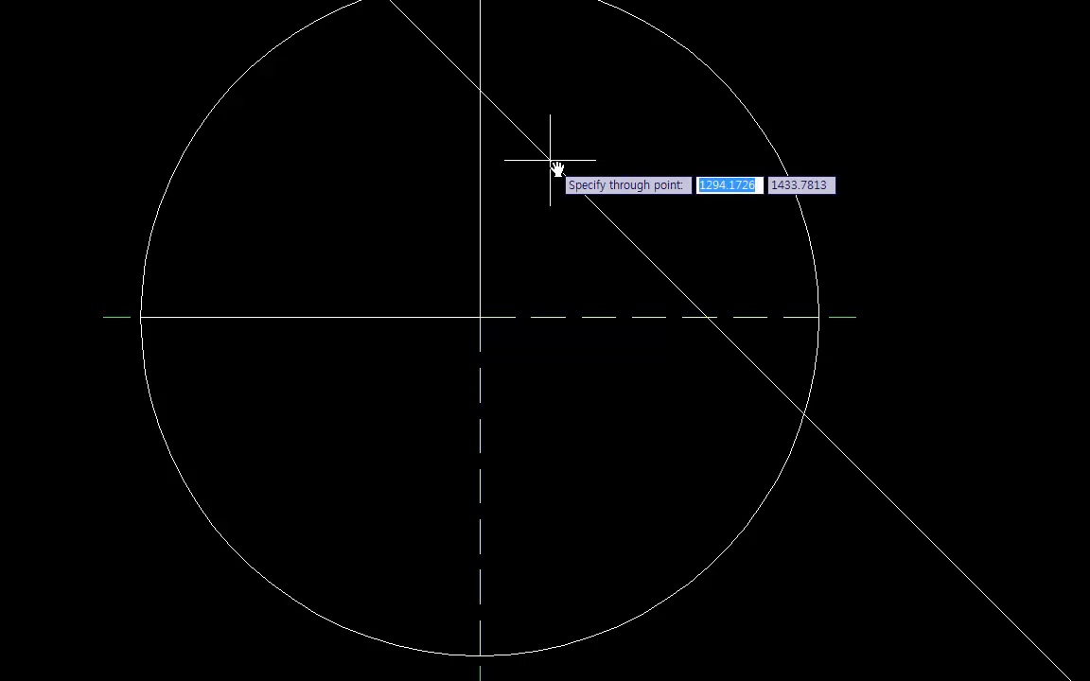
pyautogui.click(482, 324)
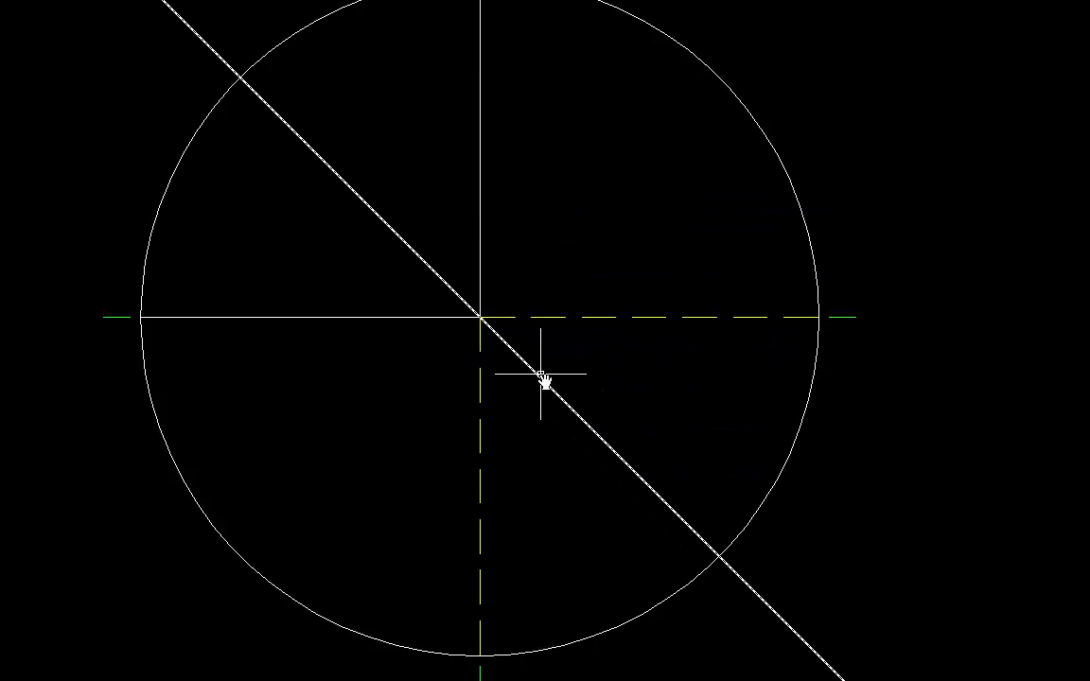
# Step: Trim both ends of the diagonal construction line outside the circle
pyautogui.write('tr')
pyautogui.press('Return')
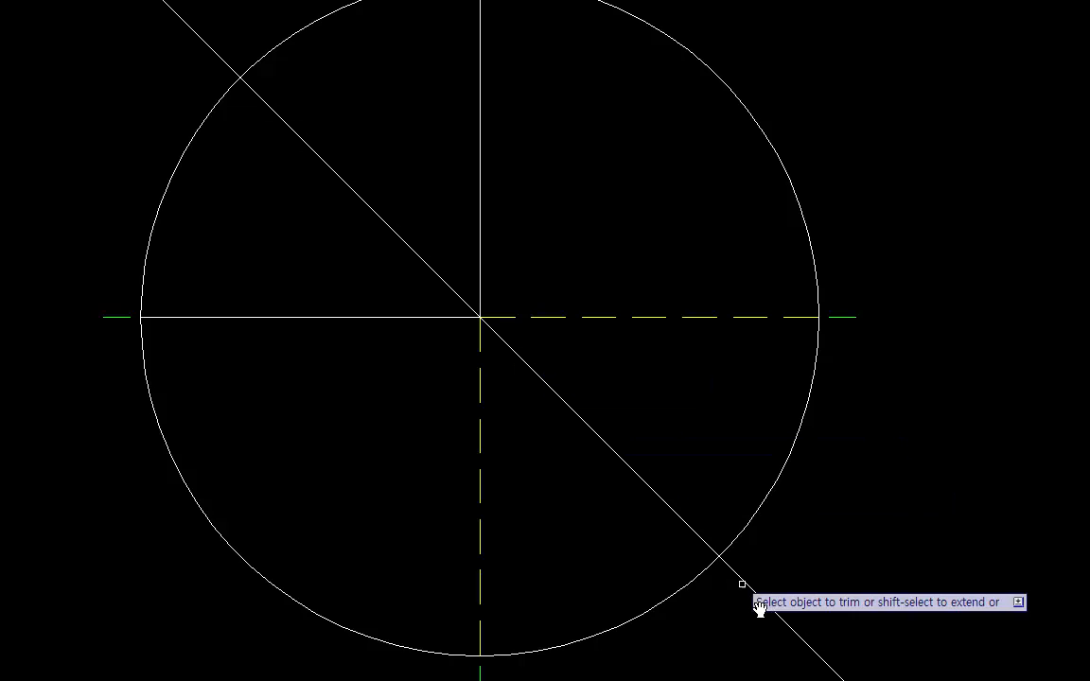
pyautogui.click(791, 598)
pyautogui.click(680, 642)
pyautogui.click(231, 17)
pyautogui.click(61, 59)
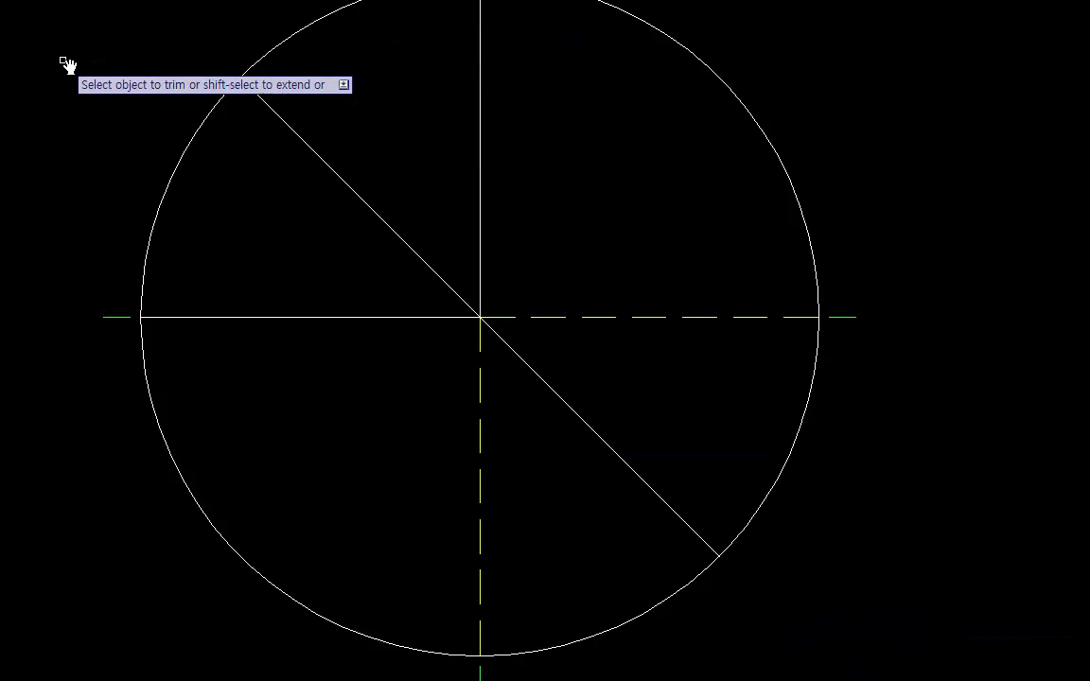
pyautogui.press('Return')
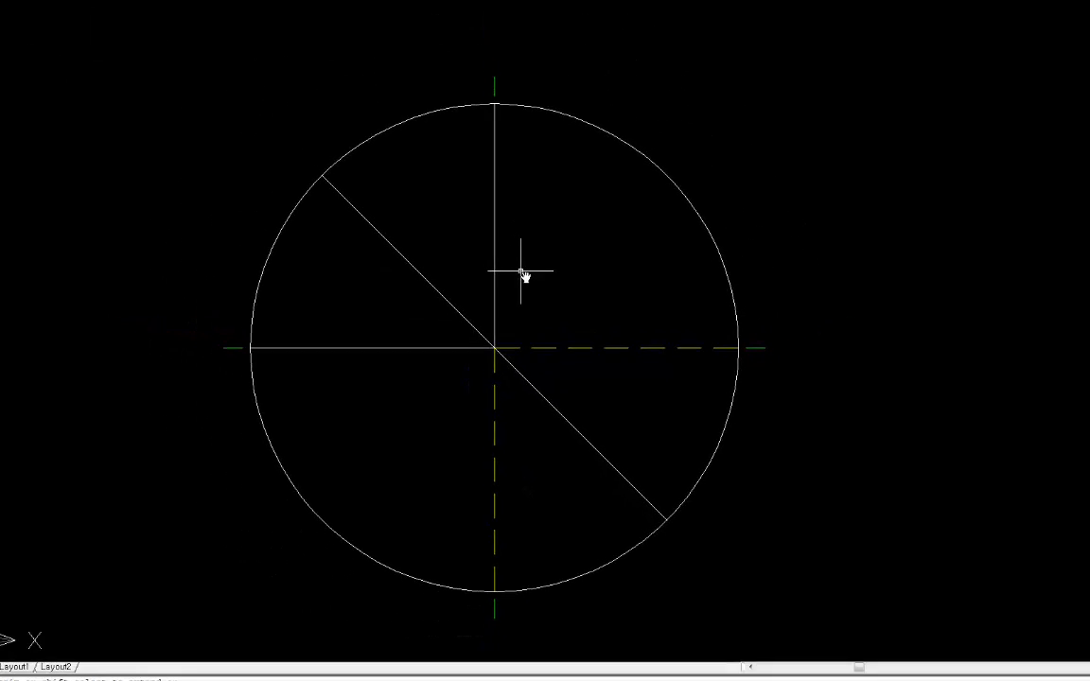
# Step: Offset the diagonal line by 27 towards the circle's upper right
pyautogui.write('o')
pyautogui.press('Return')
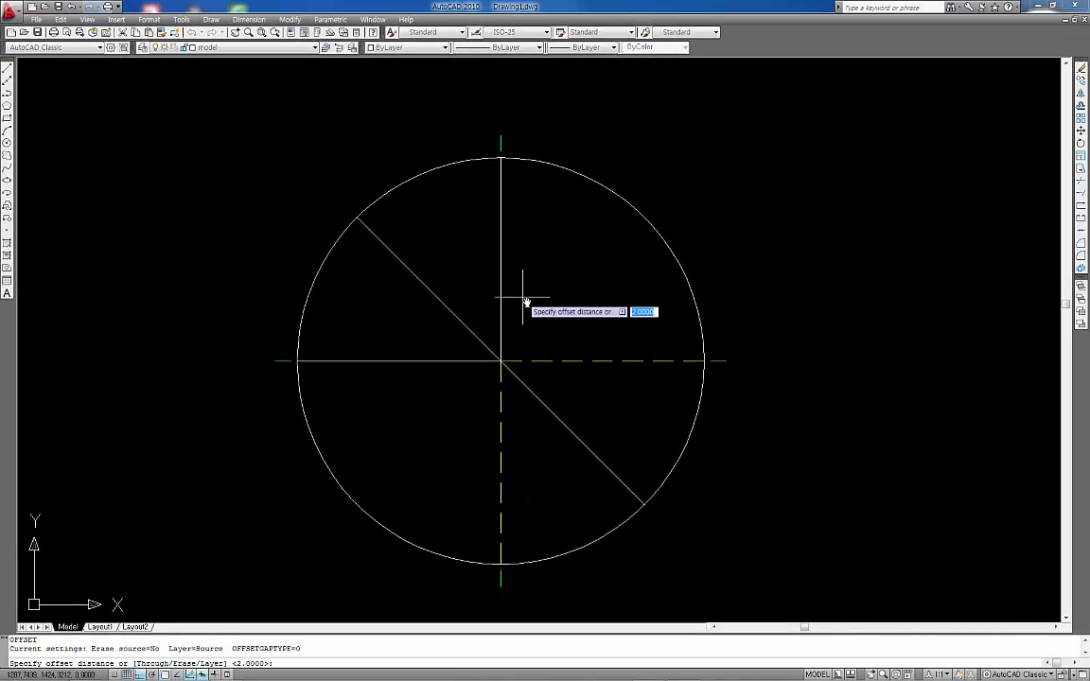
pyautogui.write('2')
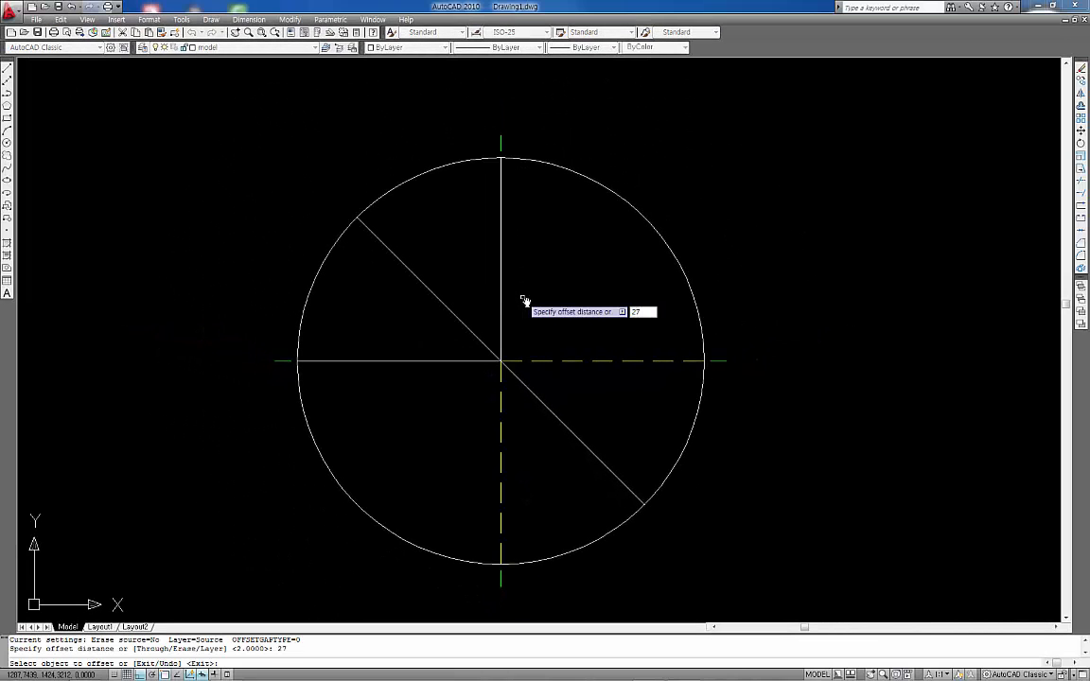
pyautogui.write('7')
pyautogui.press('Return')
pyautogui.click(549, 415)
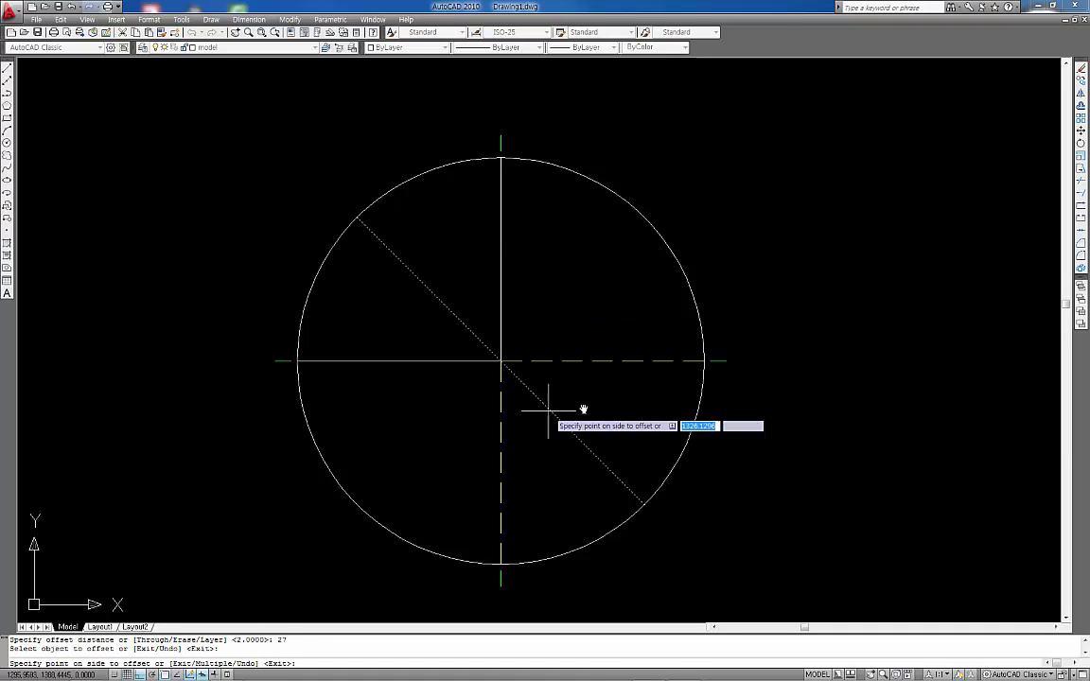
pyautogui.click(587, 397)
pyautogui.press('Return')
# Step: Offset the upper-right diagonal line by 52 towards the circle's lower left
pyautogui.press('Return')
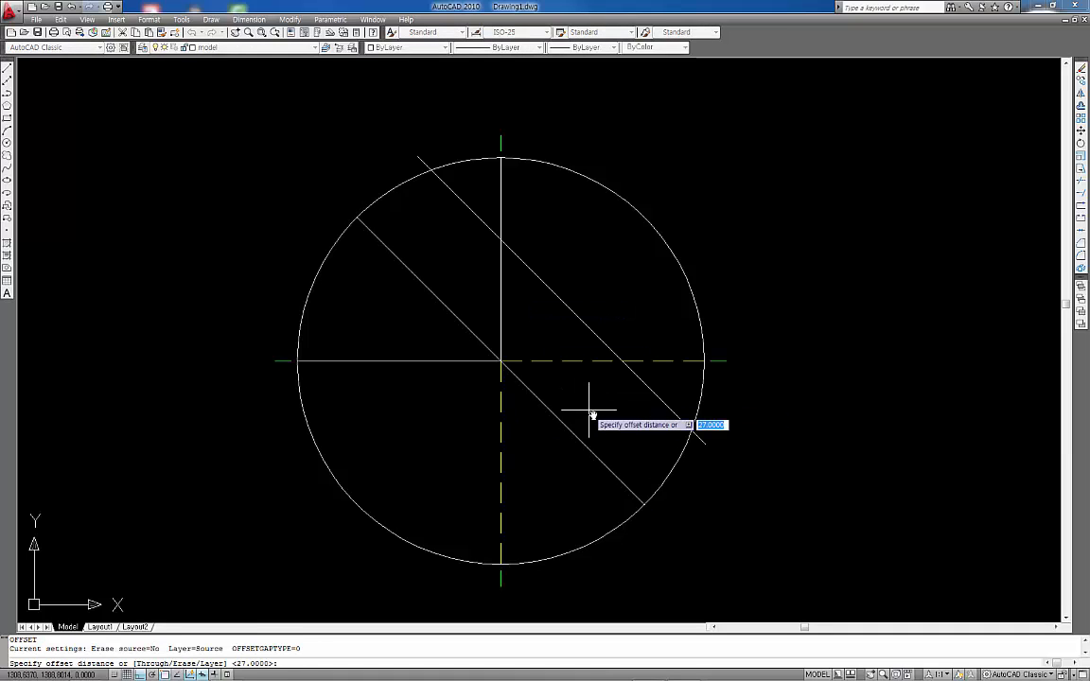
pyautogui.press('Return')
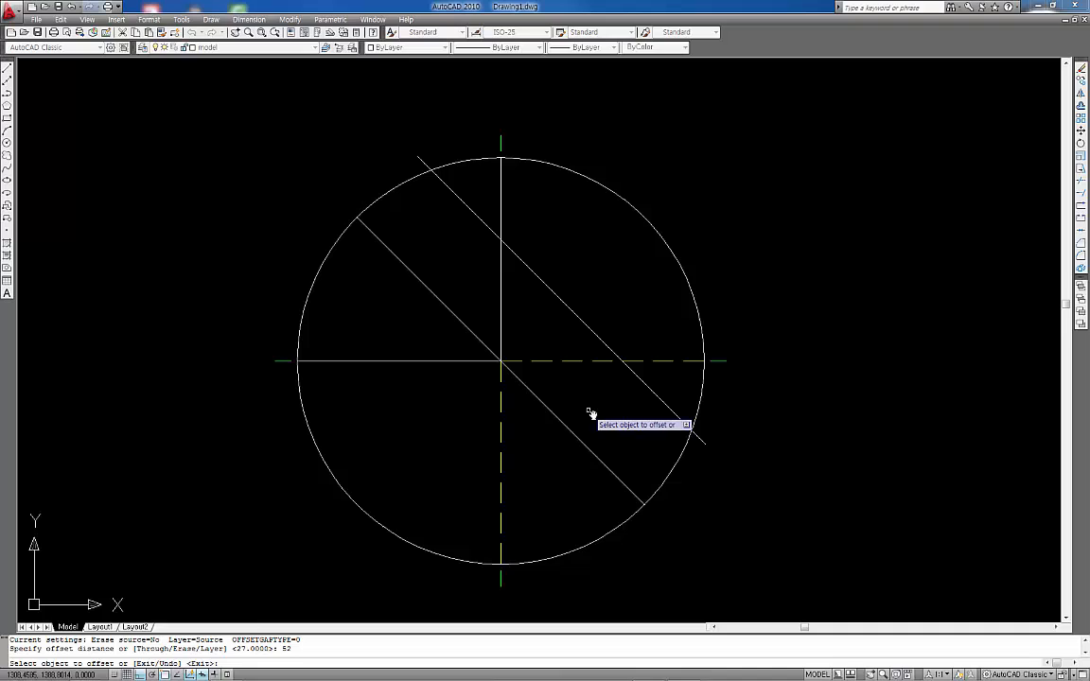
pyautogui.click(658, 394)
pyautogui.click(555, 468)
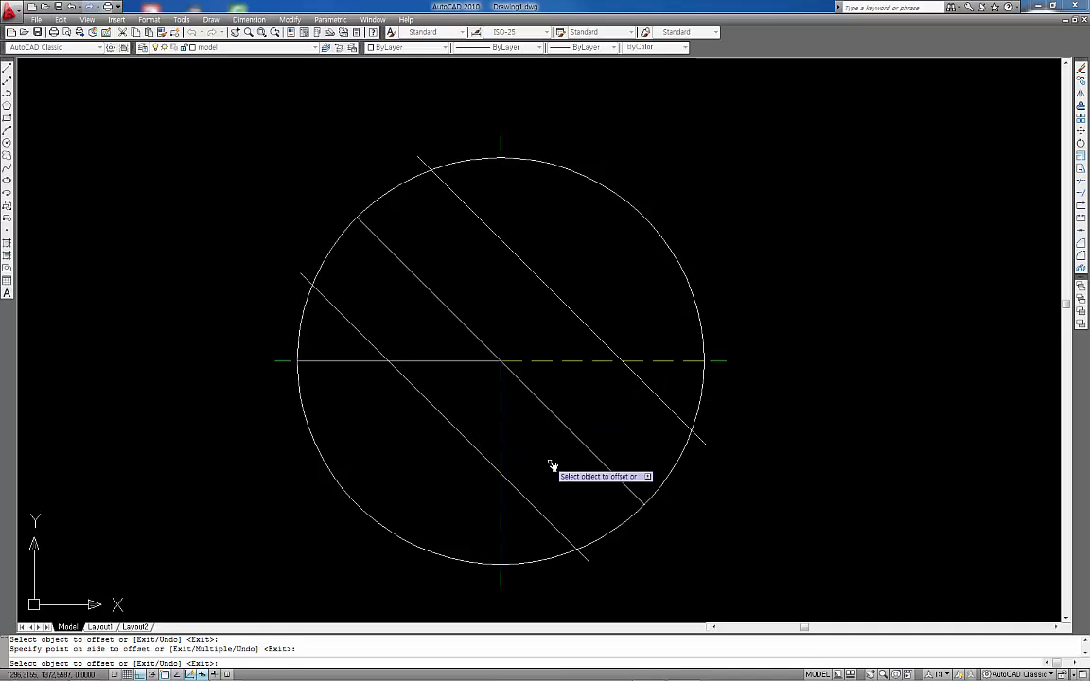
pyautogui.press('Return')
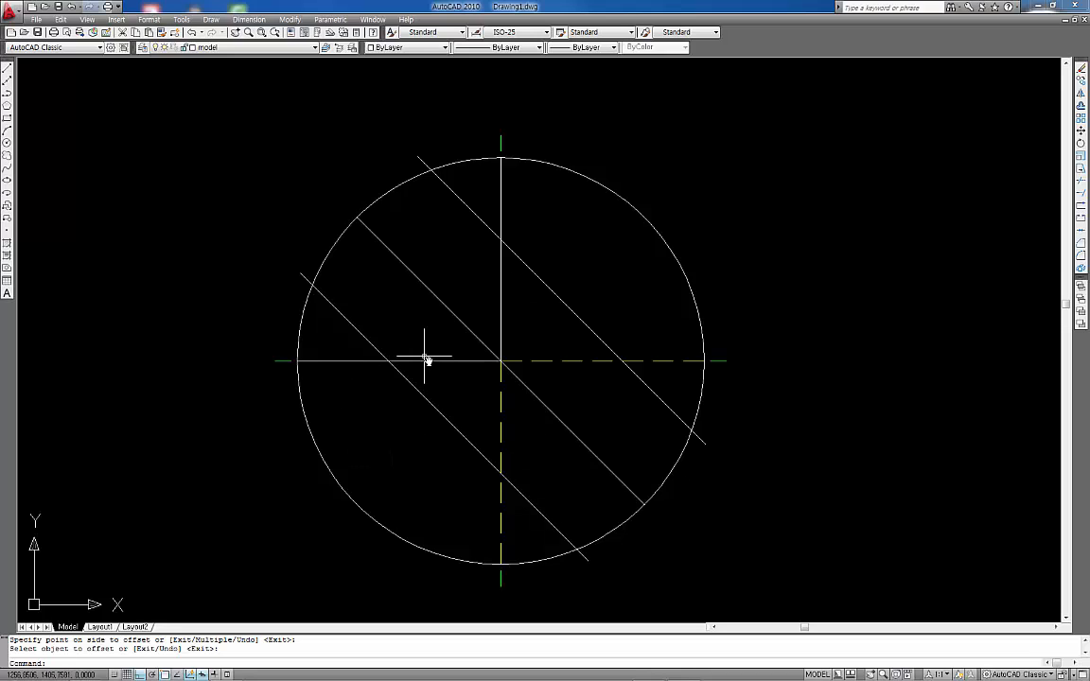
pyautogui.press('Escape')
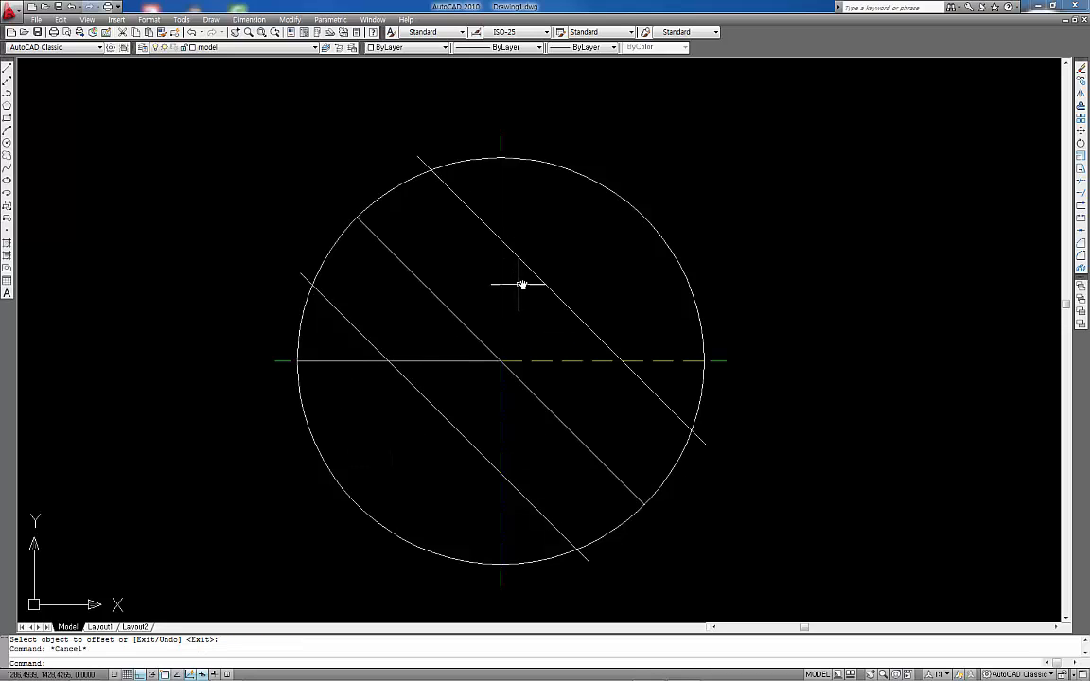
# Step: Draw a line from the circle's centre perpendicular to the upper-right diagonal
pyautogui.press('Return')
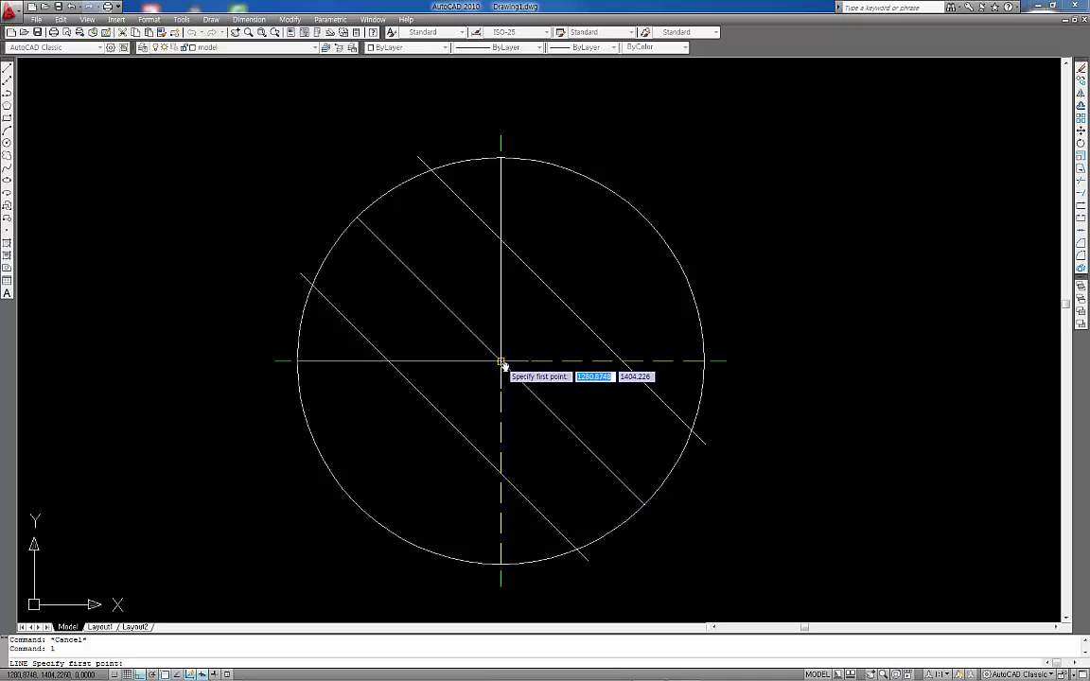
pyautogui.click(501, 362)
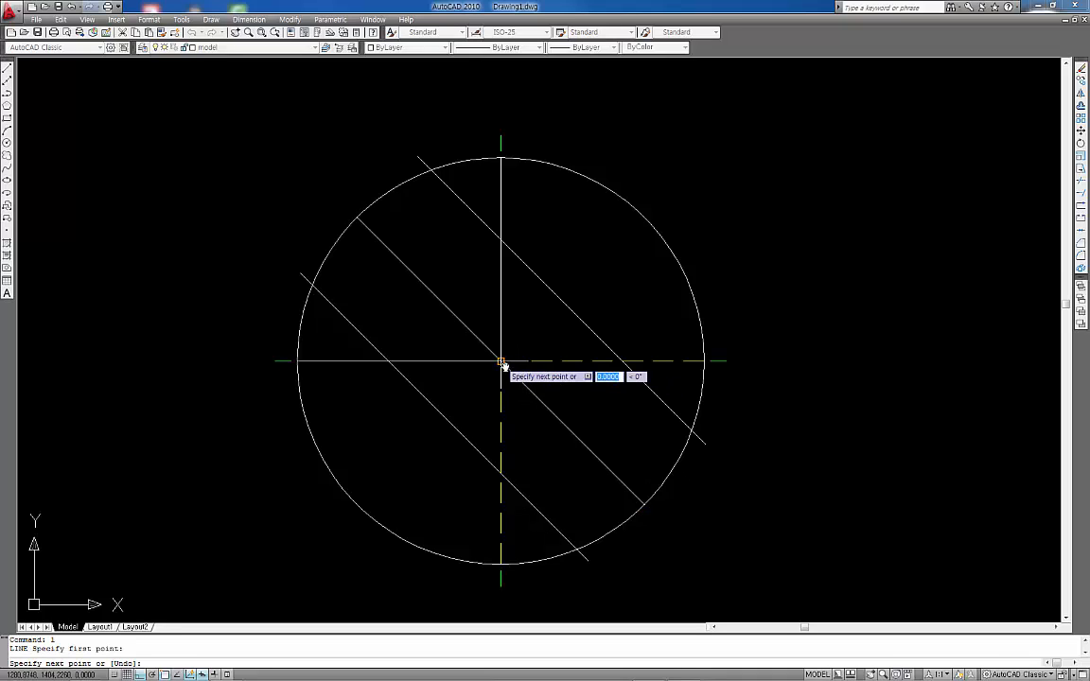
pyautogui.keyDown('shift'); pyautogui.rightClick(562, 312); pyautogui.keyUp('shift')
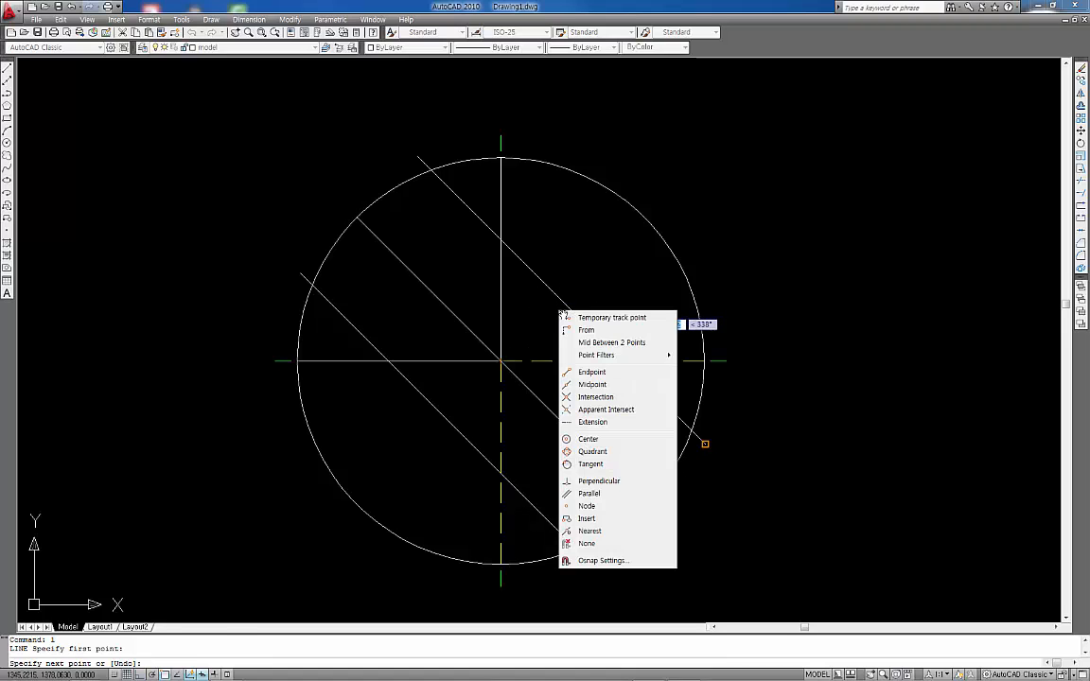
pyautogui.click(599, 482)
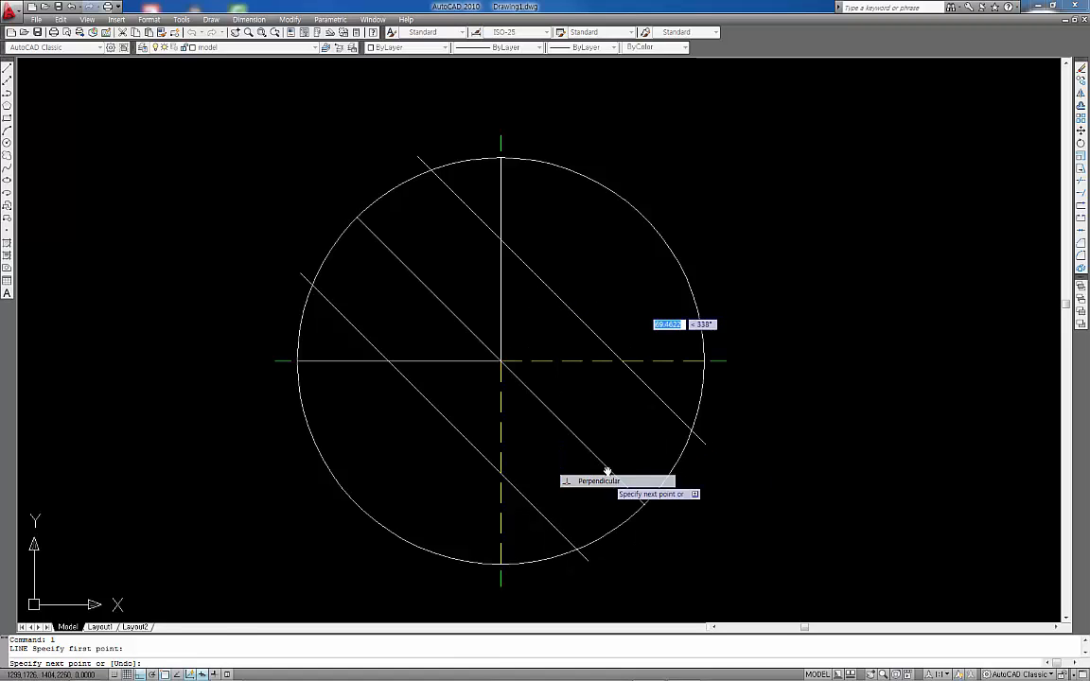
pyautogui.click(561, 302)
pyautogui.press('Escape')
pyautogui.press('Escape')
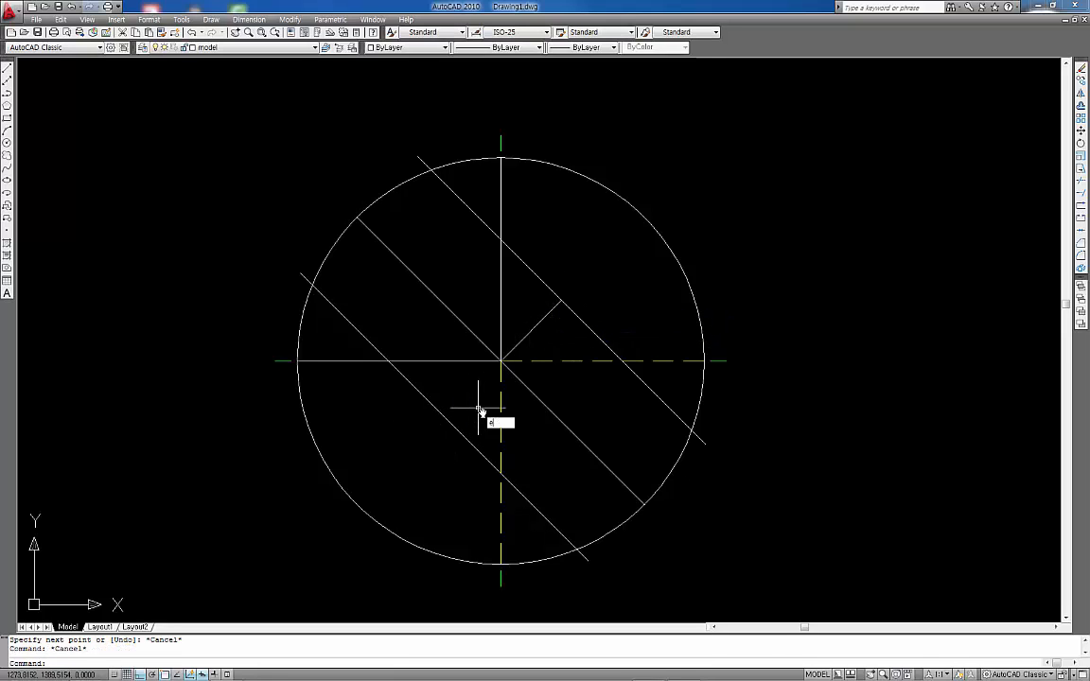
# Step: Extend the short perpendicular line through the centre to meet the lower-left diagonal
pyautogui.write('ex')
pyautogui.press('Return')
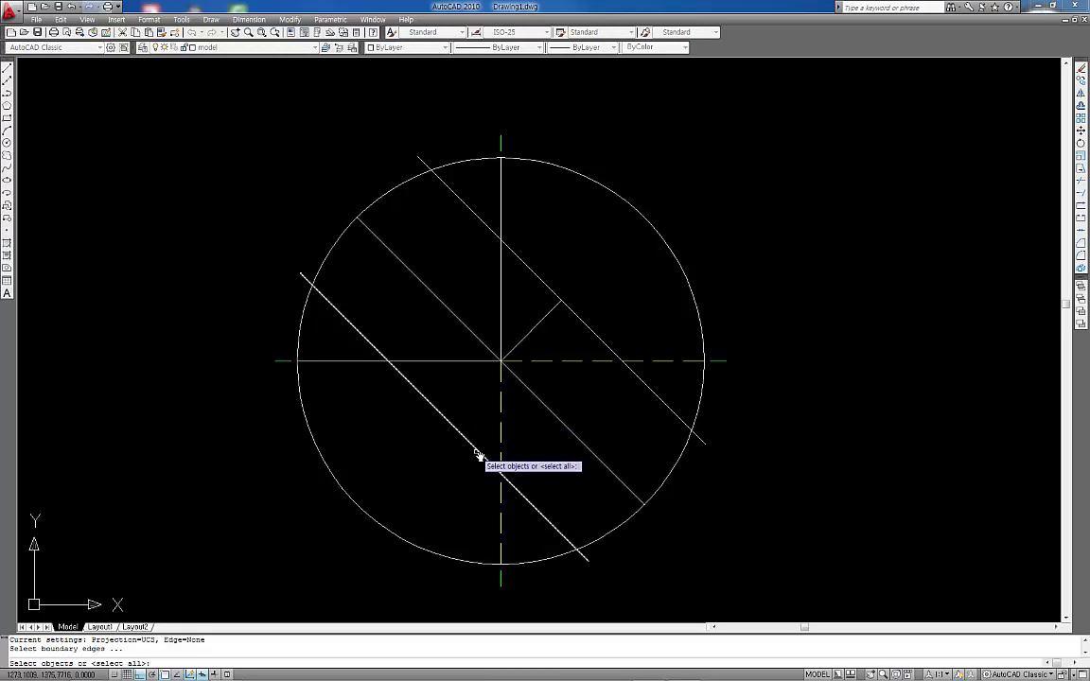
pyautogui.click(476, 449)
pyautogui.press('Return')
pyautogui.click(527, 338)
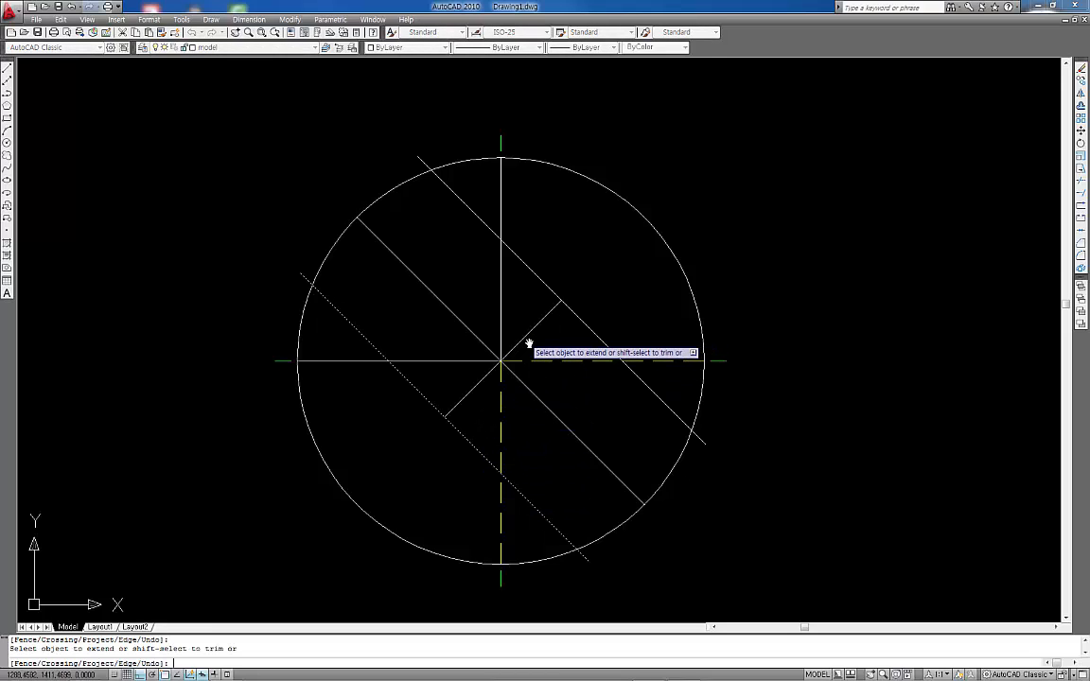
pyautogui.press('Return')
pyautogui.press('Escape')
pyautogui.press('Escape')
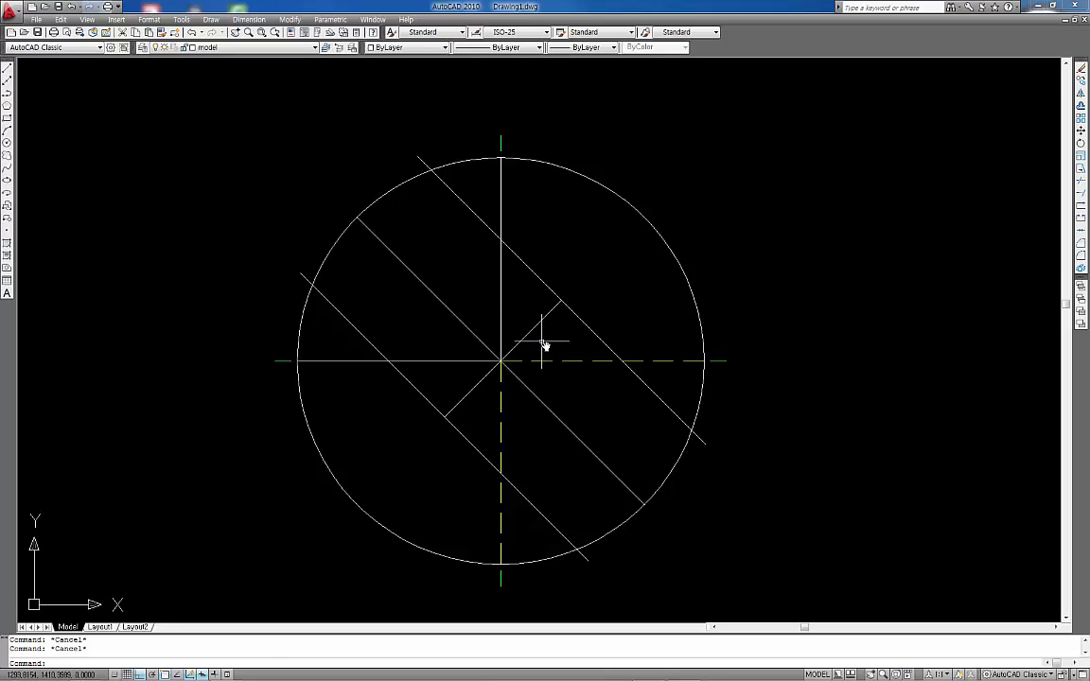
# Step: Offset the perpendicular line by 38 towards the circle's lower right
pyautogui.write('o')
pyautogui.press('Return')
pyautogui.write('38')
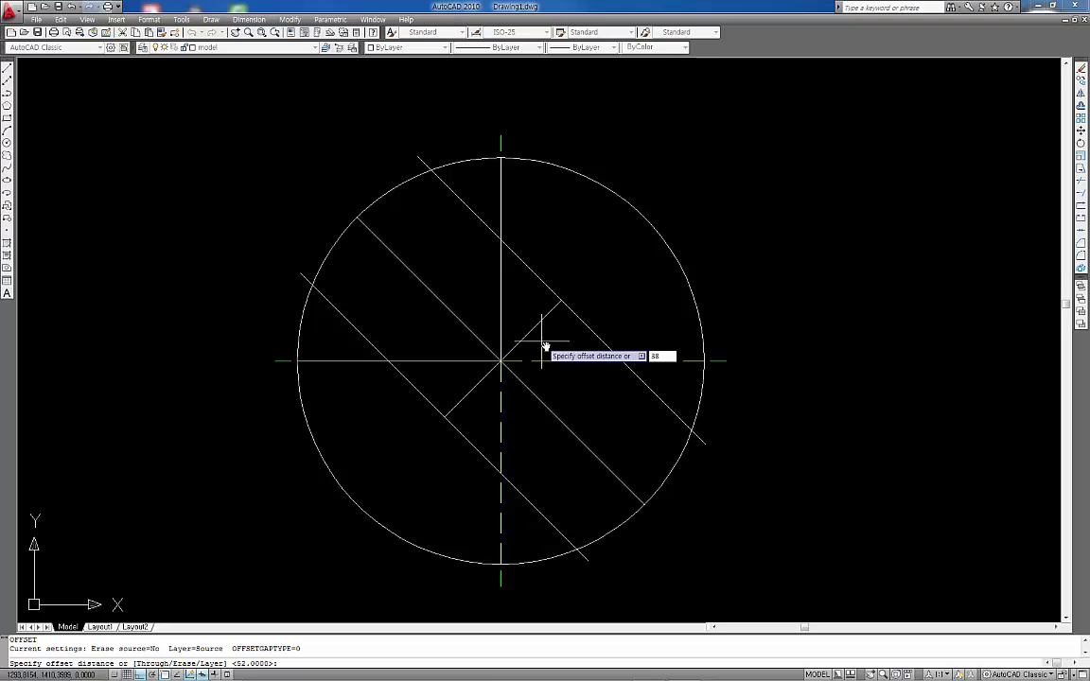
pyautogui.press('Return')
pyautogui.click(534, 329)
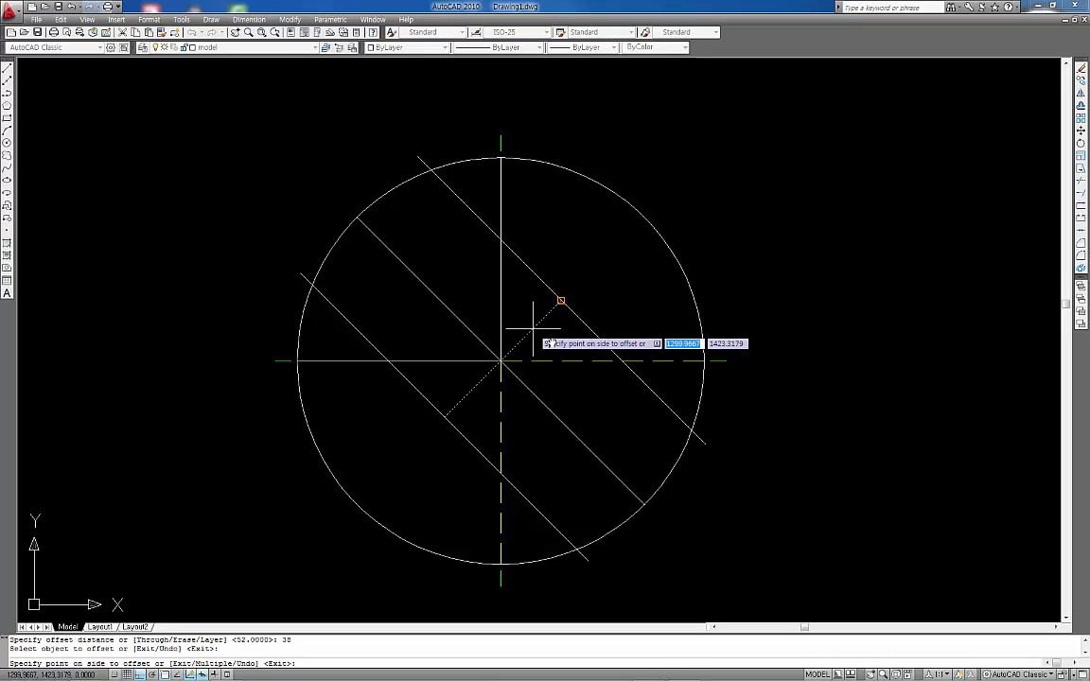
pyautogui.click(618, 431)
pyautogui.press('Return')
# Step: Offset the new lower-right crossline by 26 back towards the centre, and erase the original perpendicular line through the centre
pyautogui.press('Return')
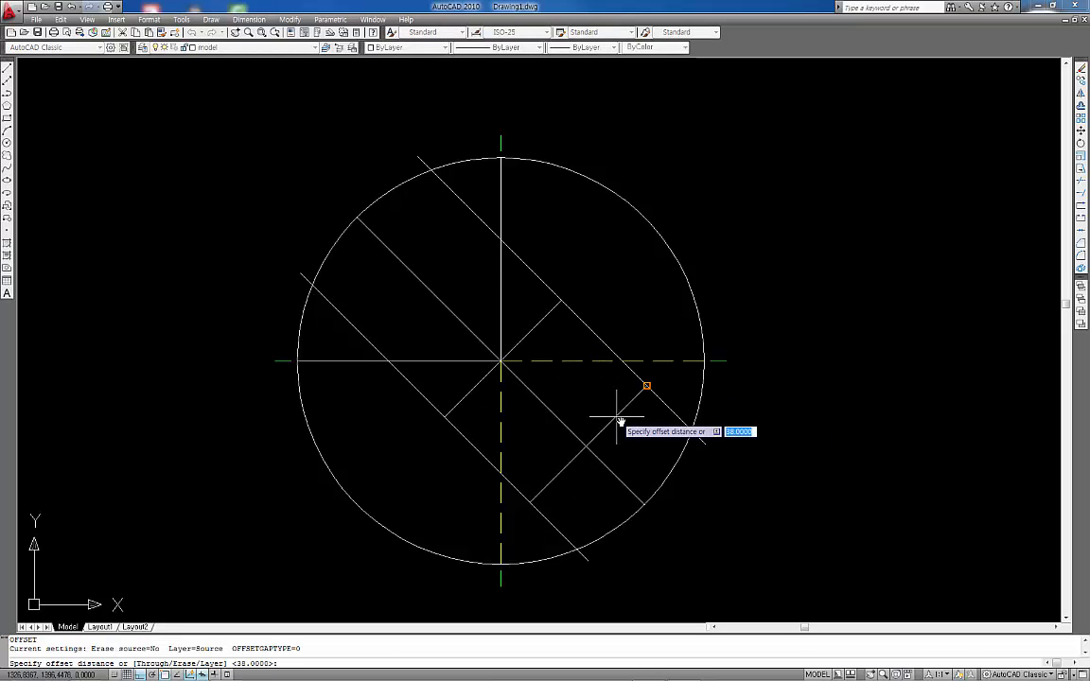
pyautogui.write('26')
pyautogui.press('Return')
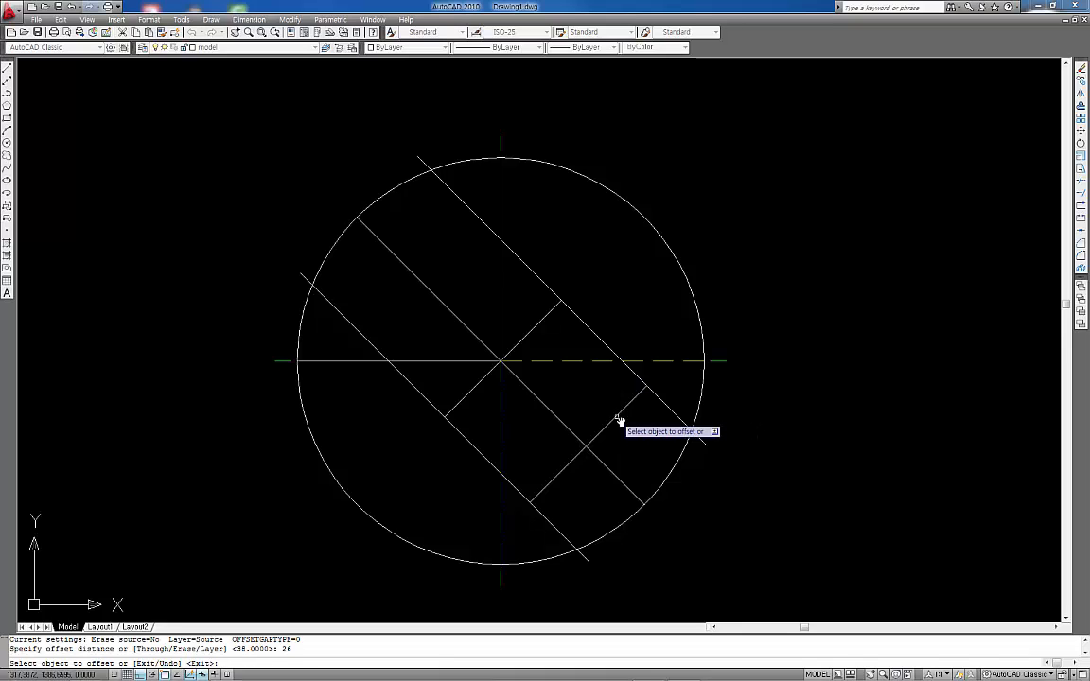
pyautogui.click(620, 420)
pyautogui.click(584, 384)
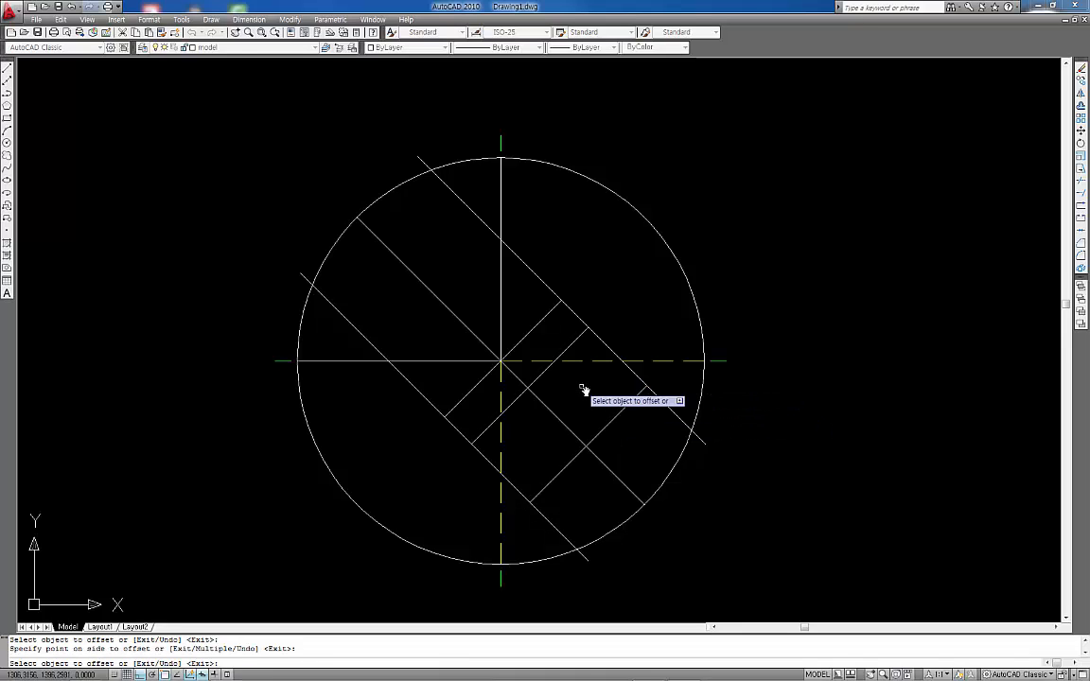
pyautogui.press('Return')
pyautogui.click(538, 326)
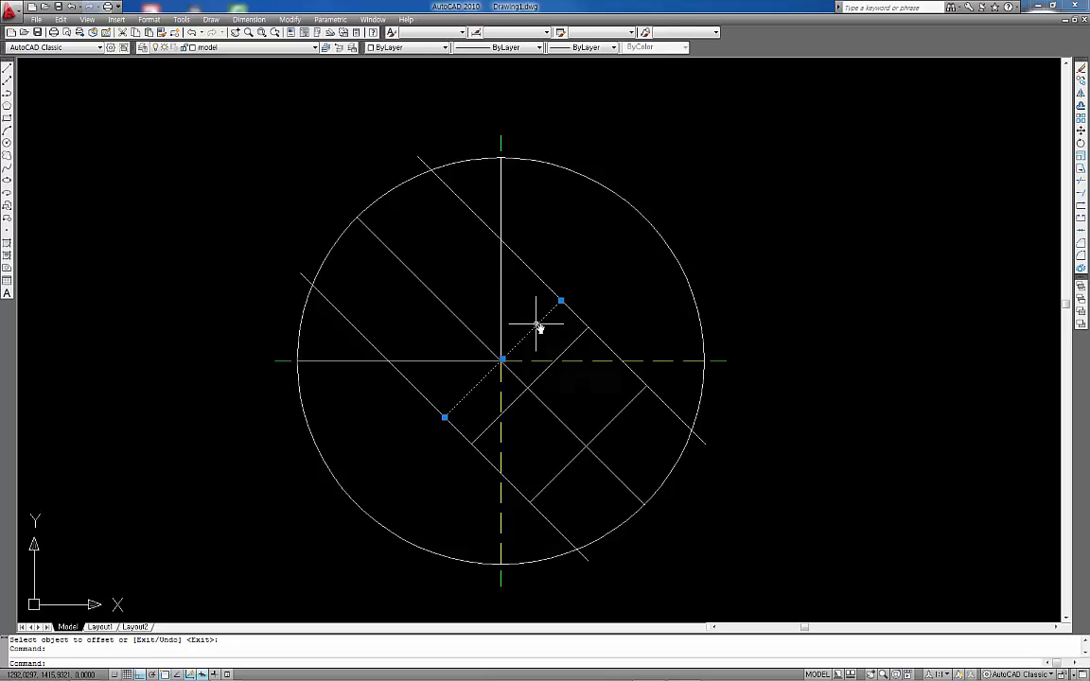
pyautogui.press('Delete')
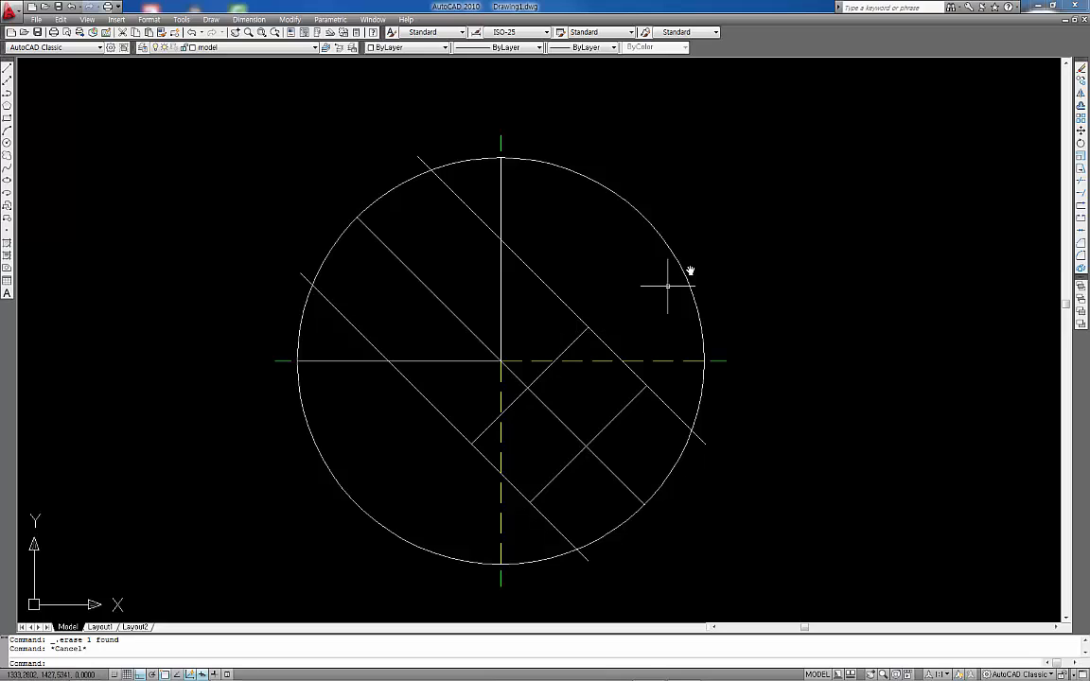
# Step: Extend the upper end of the crossline nearest the centre outward to the circle
pyautogui.rightClick(579, 339)
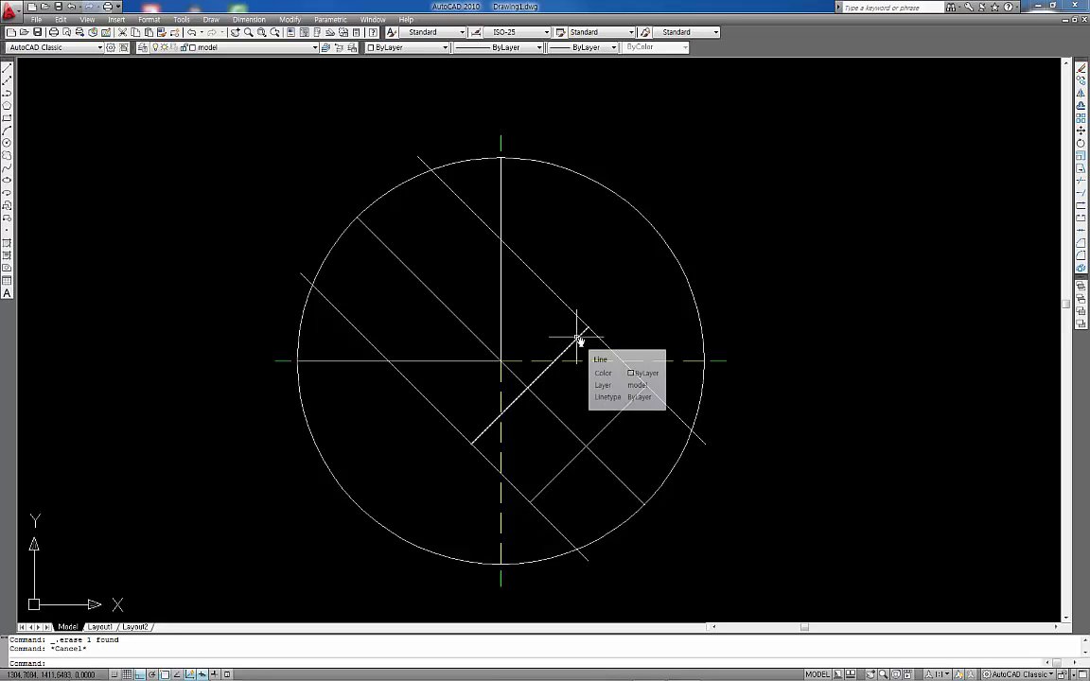
pyautogui.press('Escape')
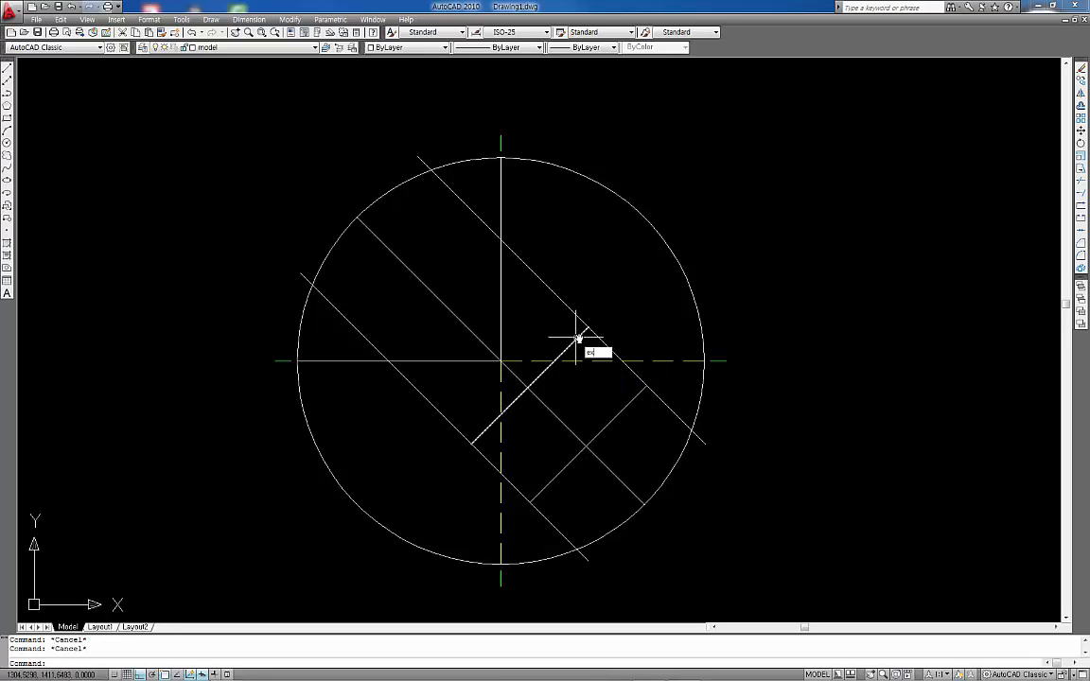
pyautogui.press('Return')
pyautogui.click(690, 289)
pyautogui.press('Return')
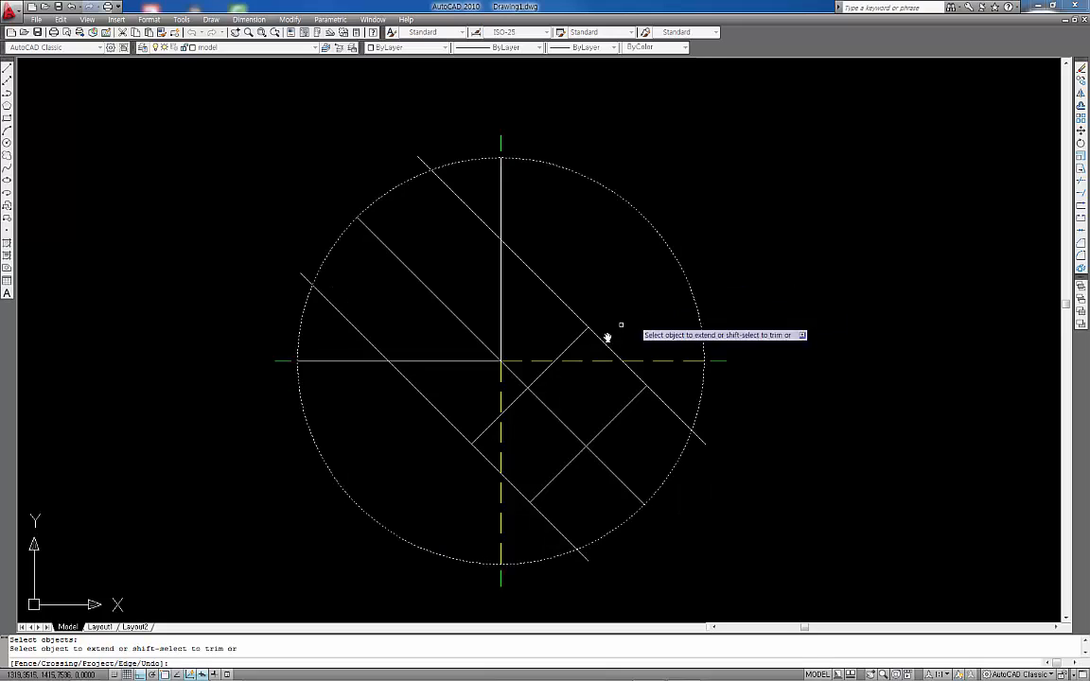
pyautogui.press('Escape')
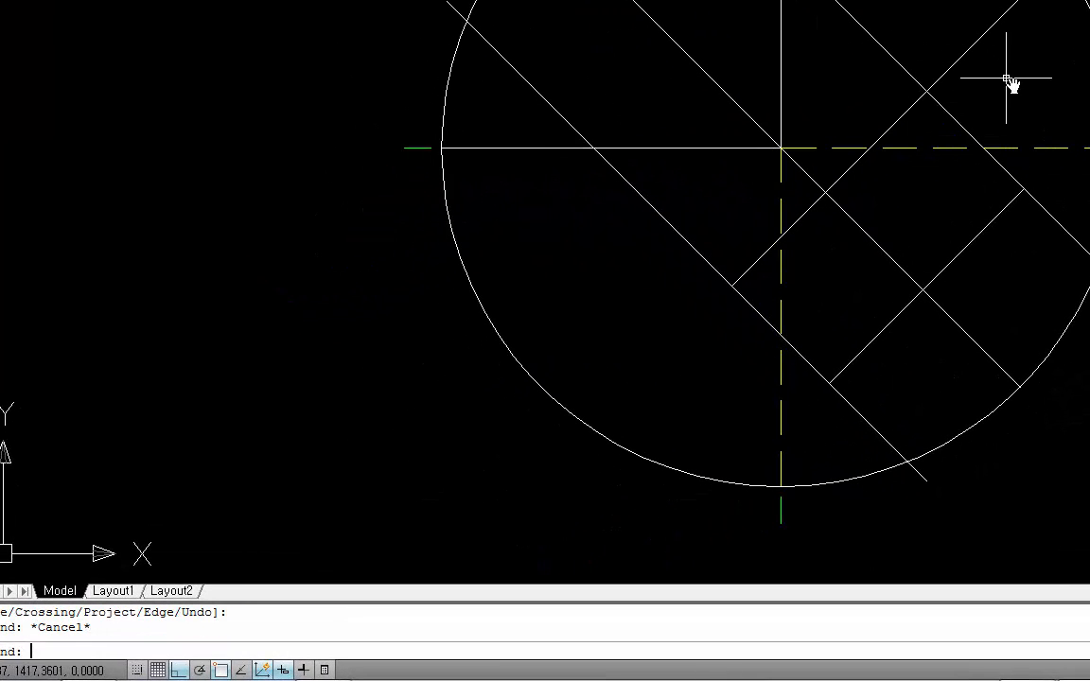
pyautogui.press('Escape')
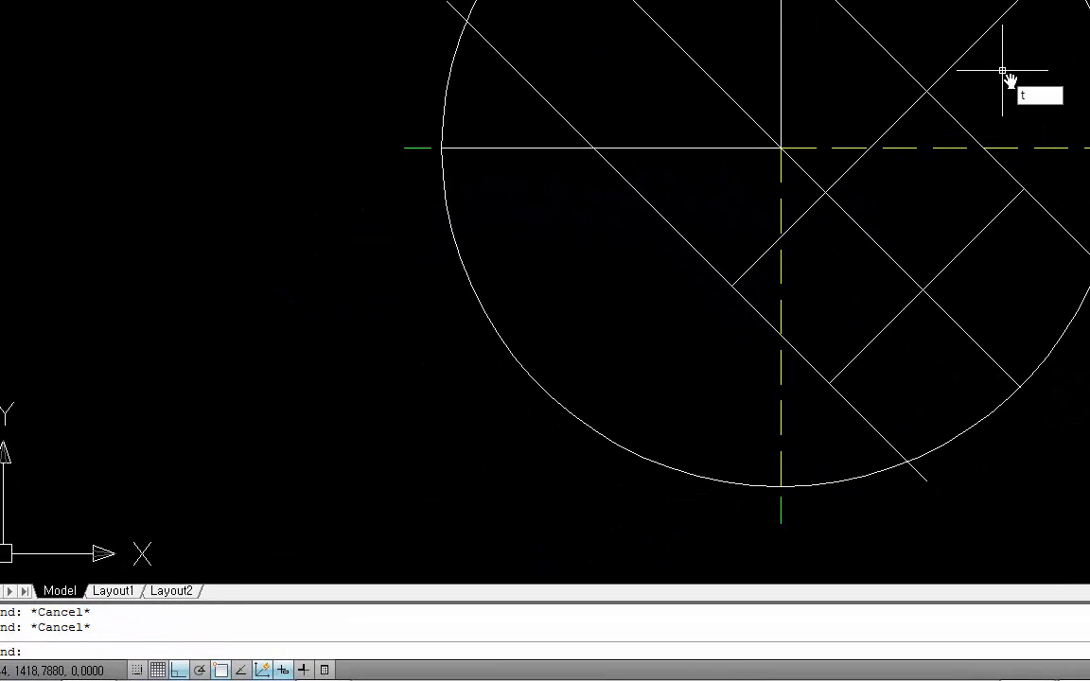
# Step: Trim away the part of the extended crossline lying between the two outer diagonals
pyautogui.press('Return')
pyautogui.press('Return')
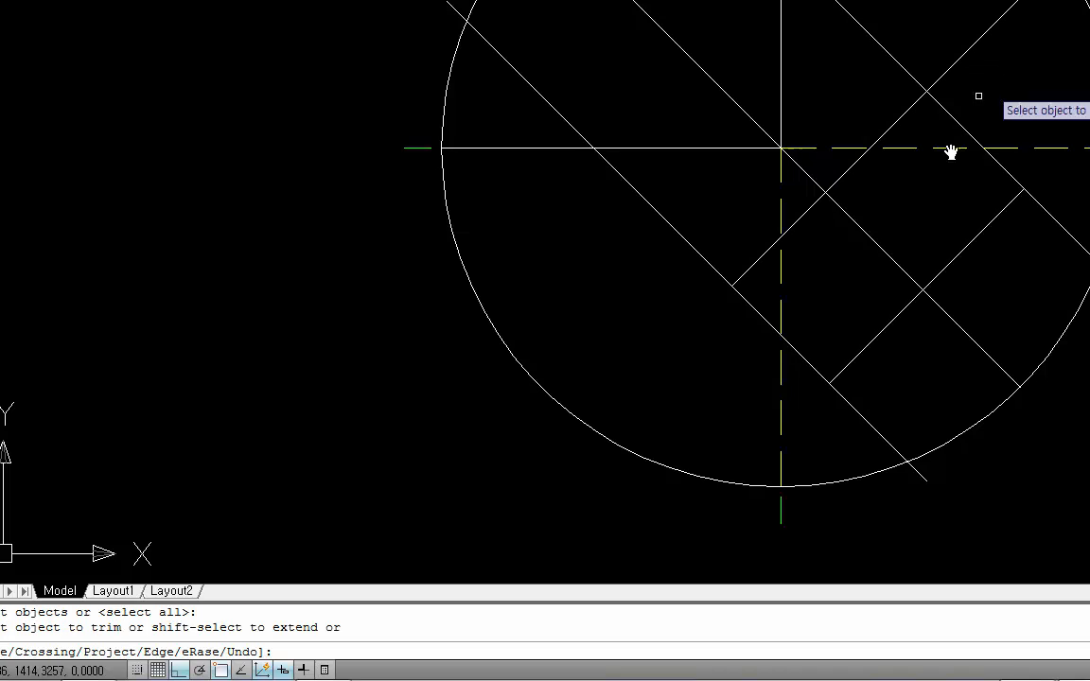
pyautogui.click(764, 254)
pyautogui.click(801, 222)
pyautogui.click(853, 170)
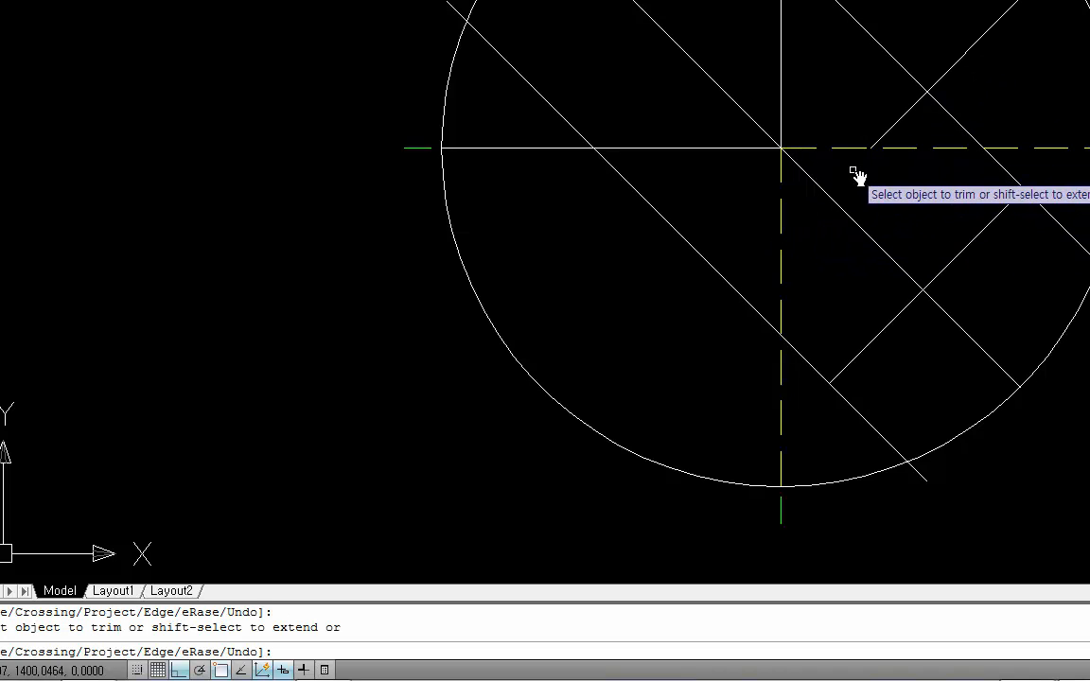
pyautogui.click(912, 114)
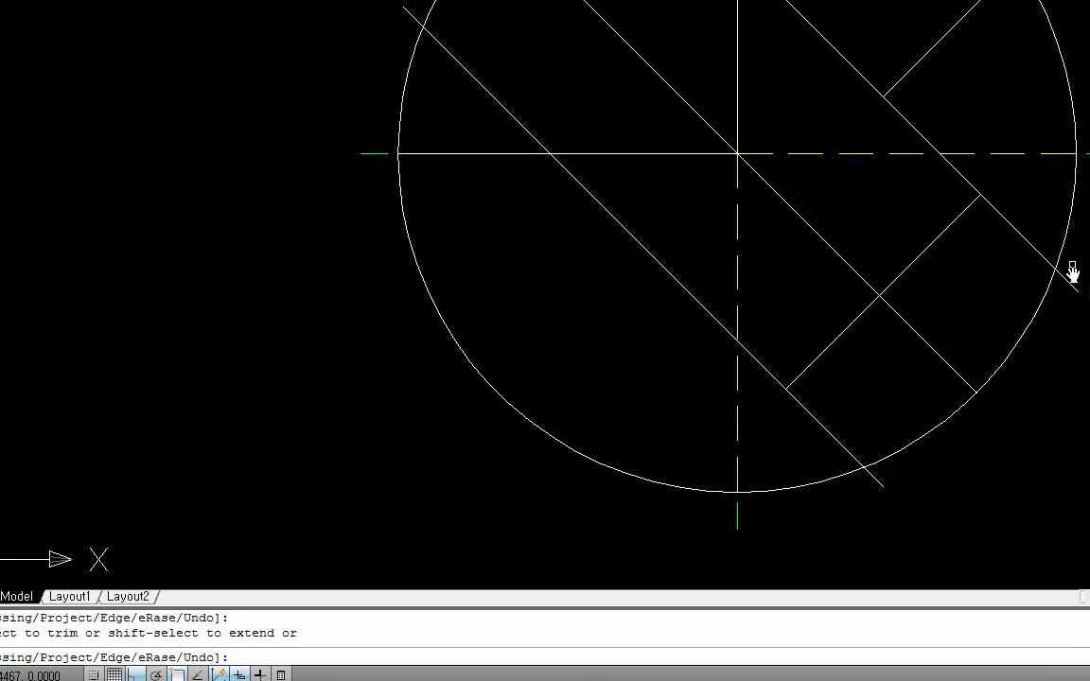
# Step: Trim the outer diagonals beyond the stepped outline and outside the circle, and erase the middle diagonal through the centre
pyautogui.click(816, 273)
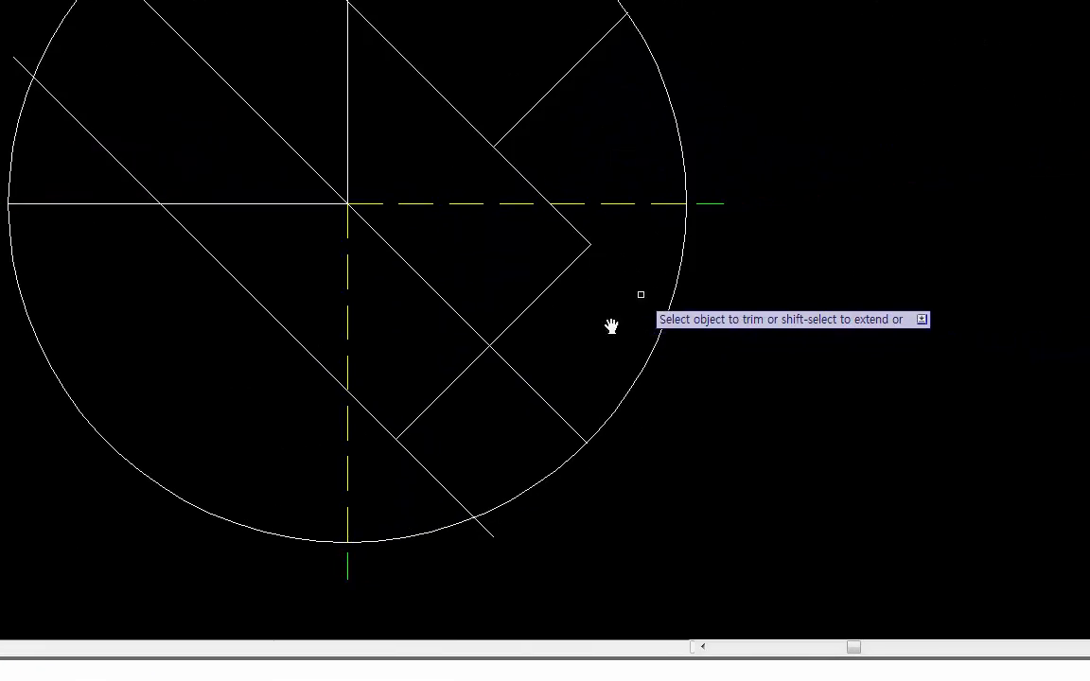
pyautogui.click(464, 504)
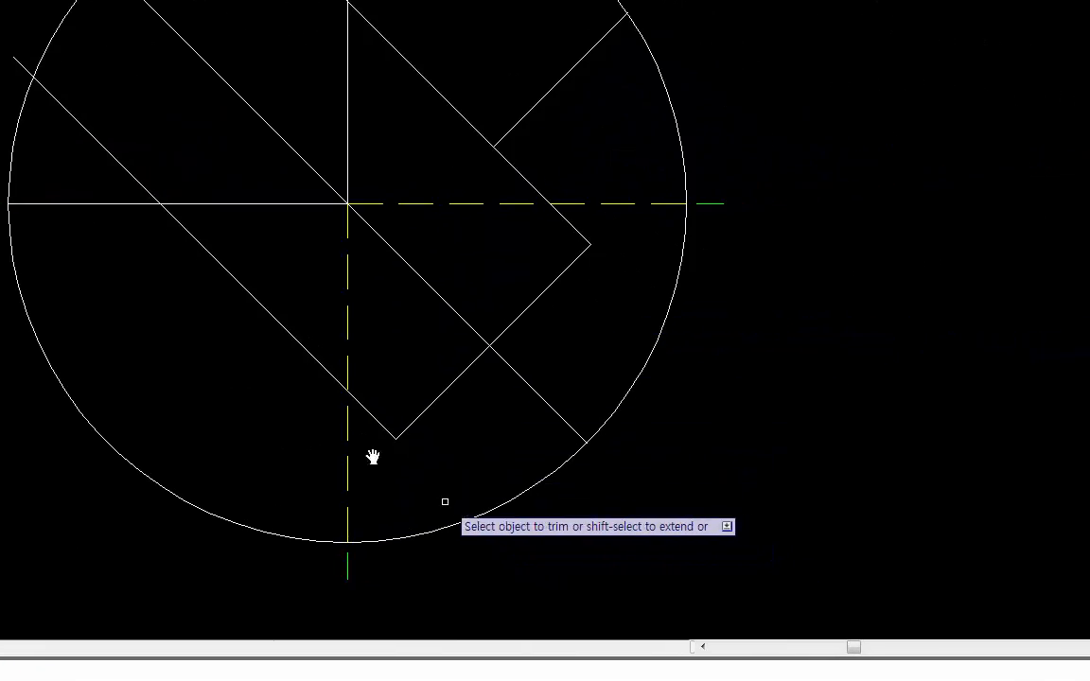
pyautogui.click(22, 67)
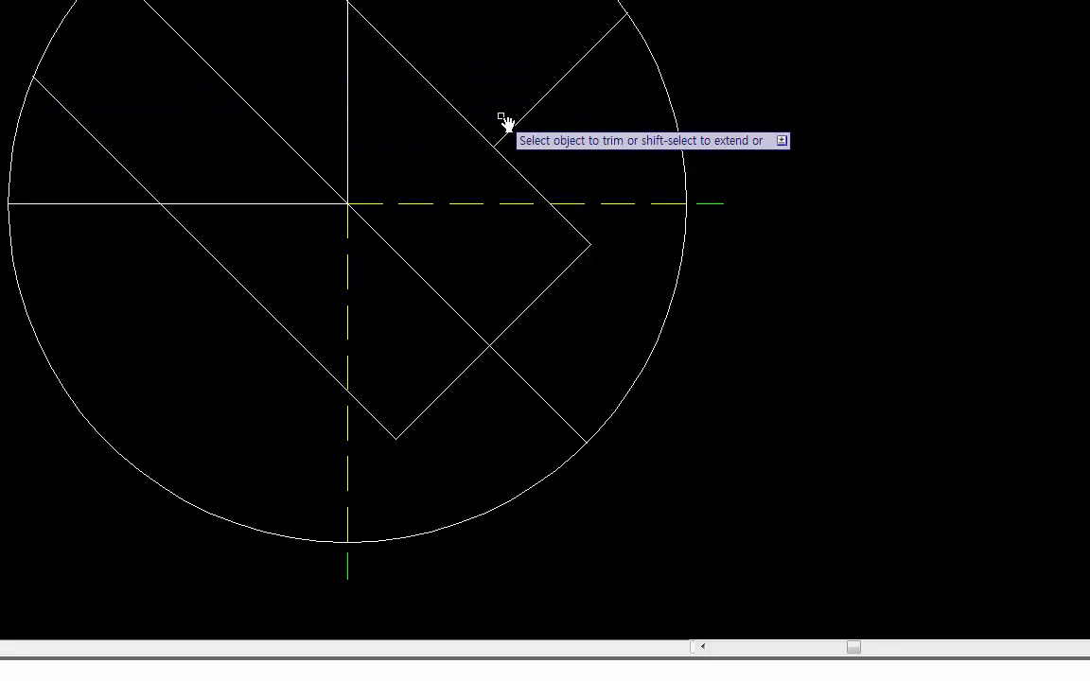
pyautogui.click(473, 122)
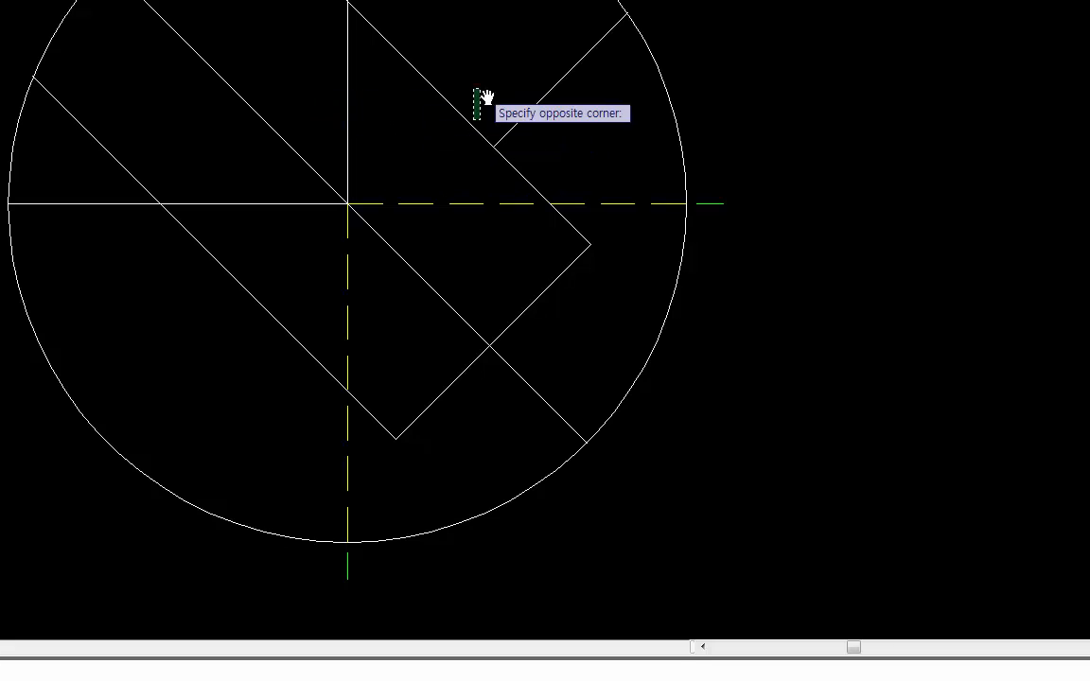
pyautogui.click(458, 123)
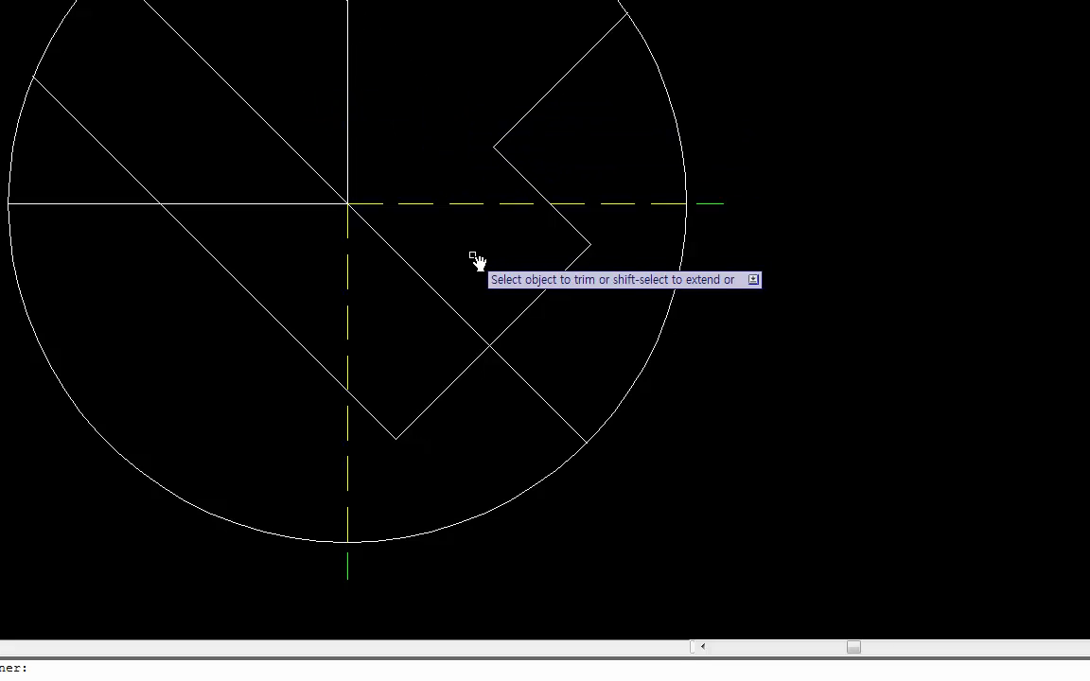
pyautogui.press('Escape')
pyautogui.click(447, 253)
pyautogui.click(397, 286)
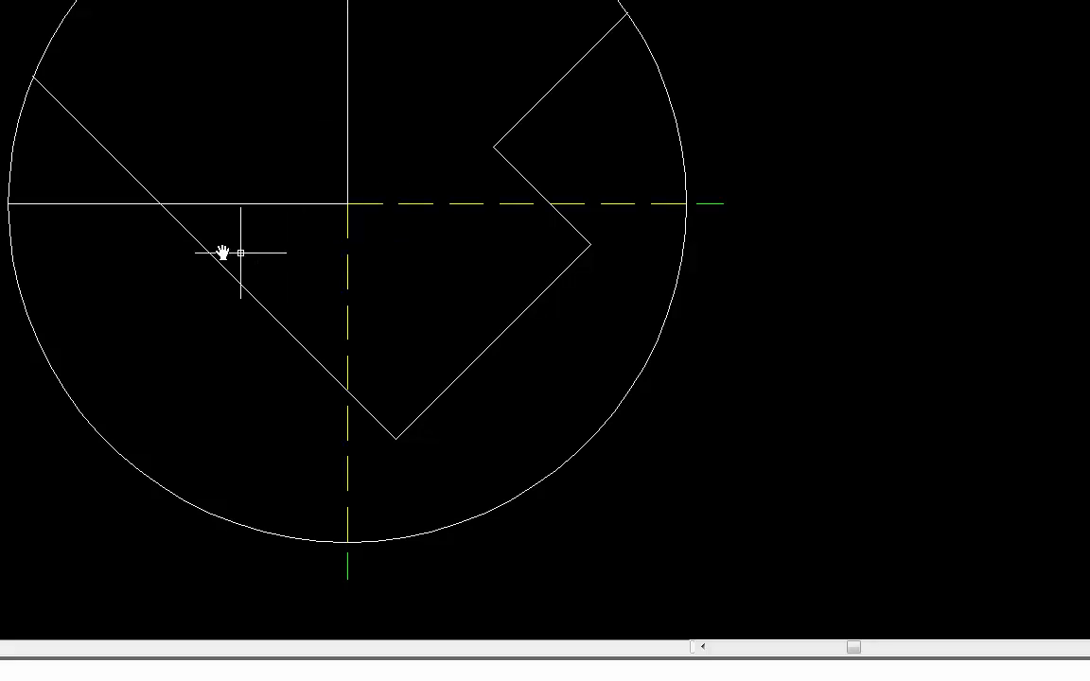
# Step: Change the four lines of the stepped diagonal outline to yellow dashed hidden lines
pyautogui.click(139, 120)
pyautogui.click(81, 142)
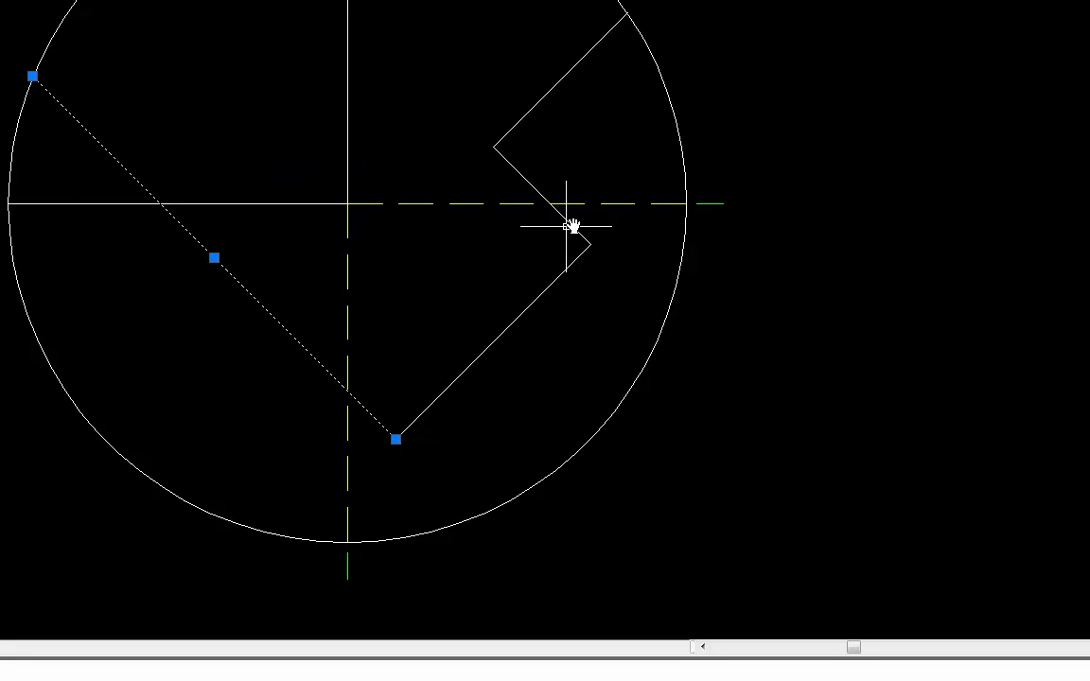
pyautogui.click(559, 276)
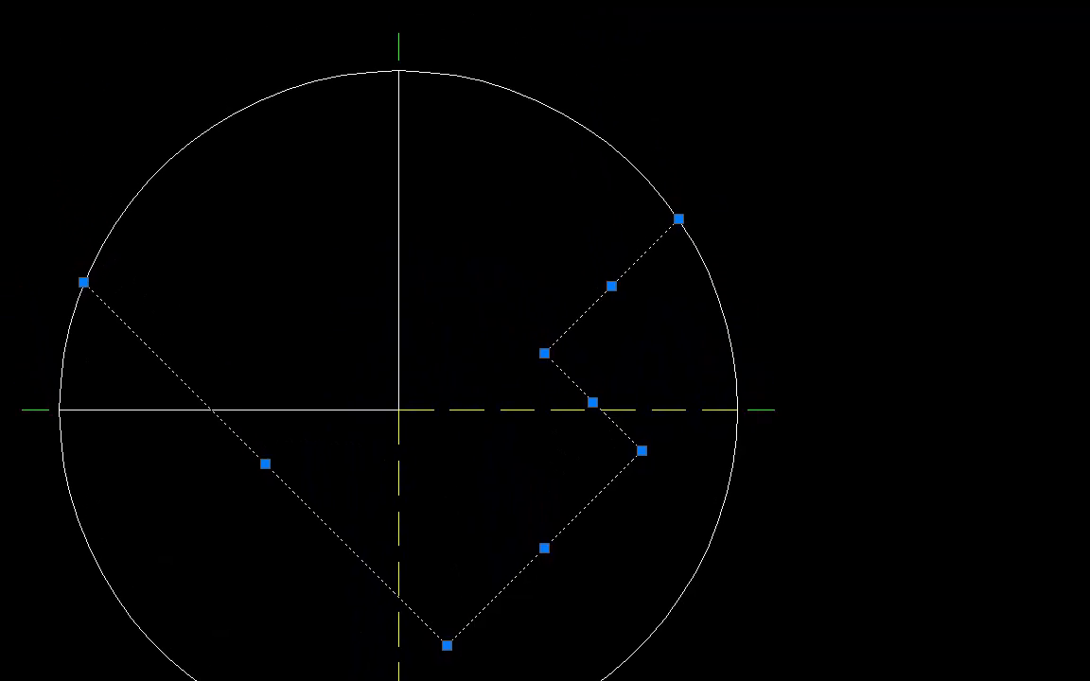
pyautogui.press('Escape')
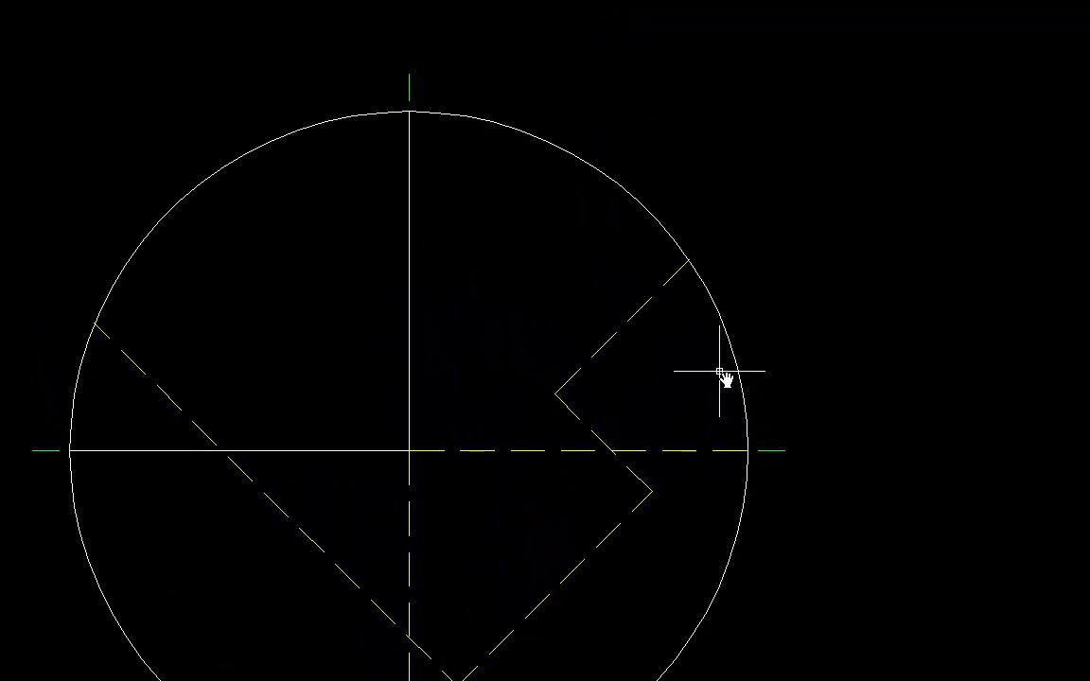
# Step: Offset the solid vertical line above the circle's centre by 18 to the right
pyautogui.scroll(-4, 689, 558)
pyautogui.moveTo(713, 603)
pyautogui.mouseDown(button='middle')
pyautogui.moveTo(674, 476)
pyautogui.moveTo(687, 493)
pyautogui.moveTo(558, 516)
pyautogui.mouseUp(button='middle')
pyautogui.scroll(2, 627, 490)
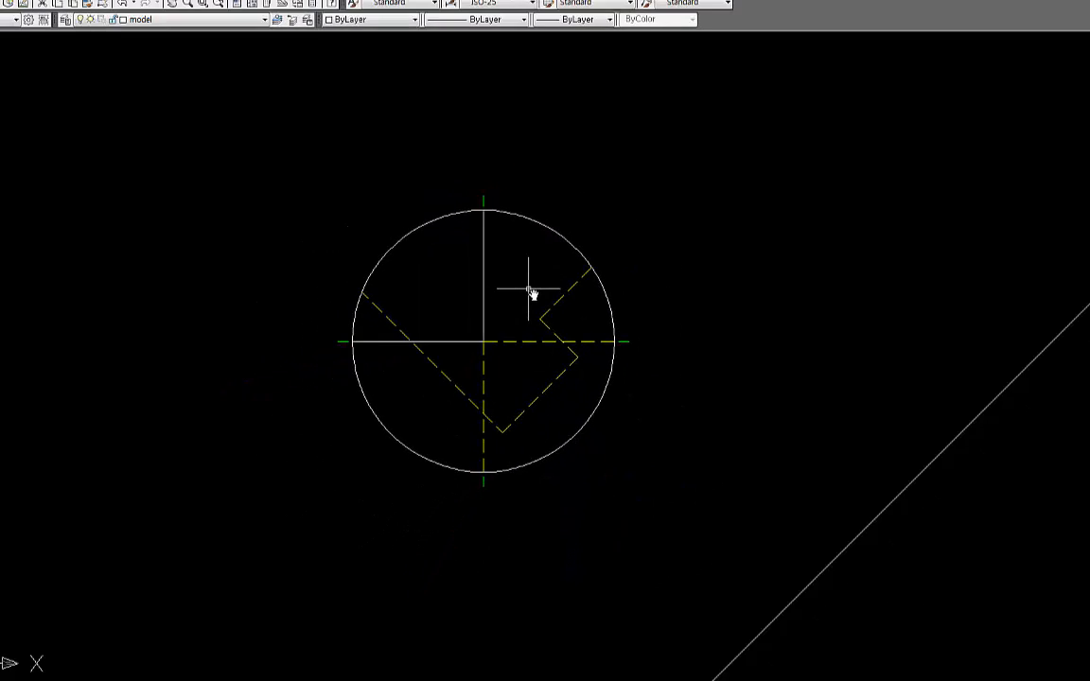
pyautogui.write('o')
pyautogui.press('Return')
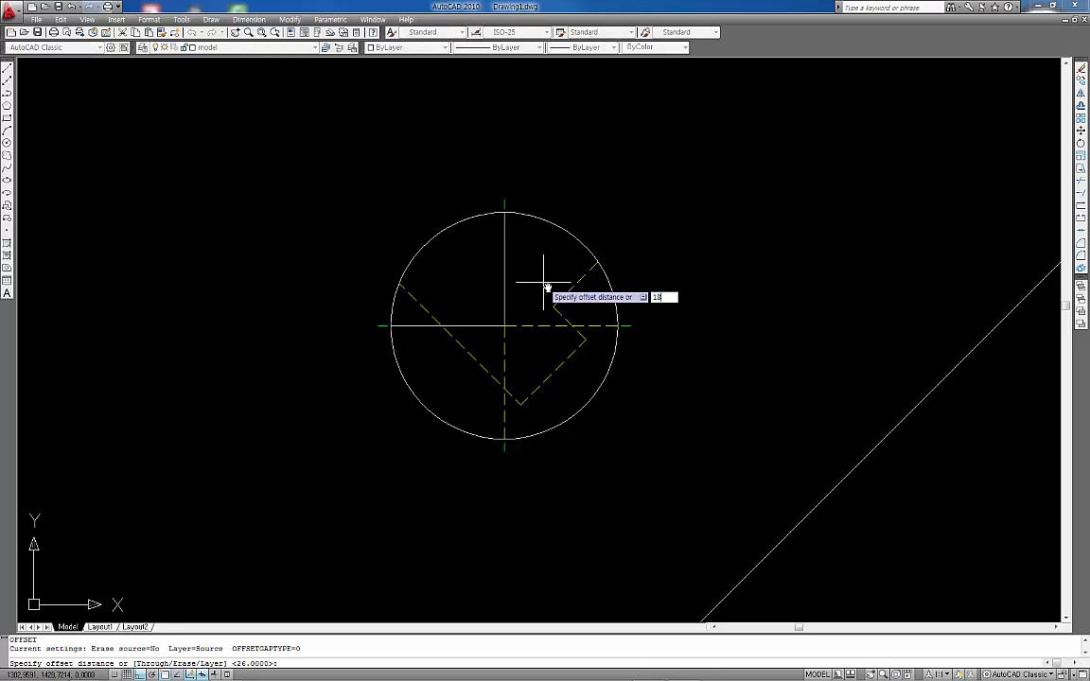
pyautogui.write('18')
pyautogui.press('Return')
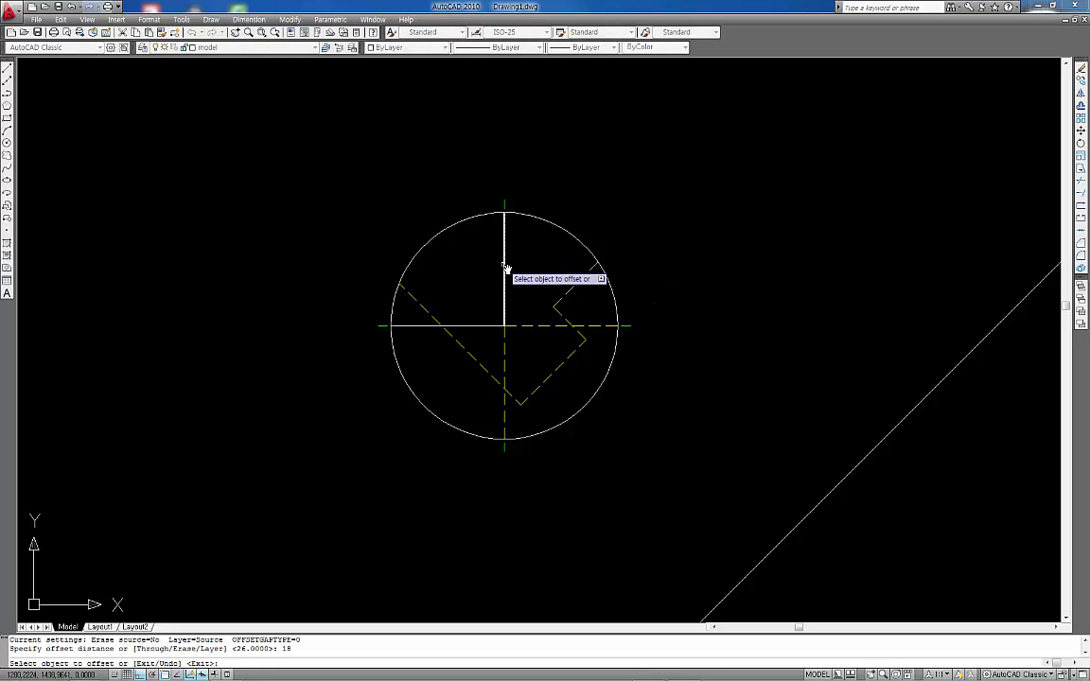
pyautogui.click(507, 268)
pyautogui.click(563, 268)
pyautogui.press('Return')
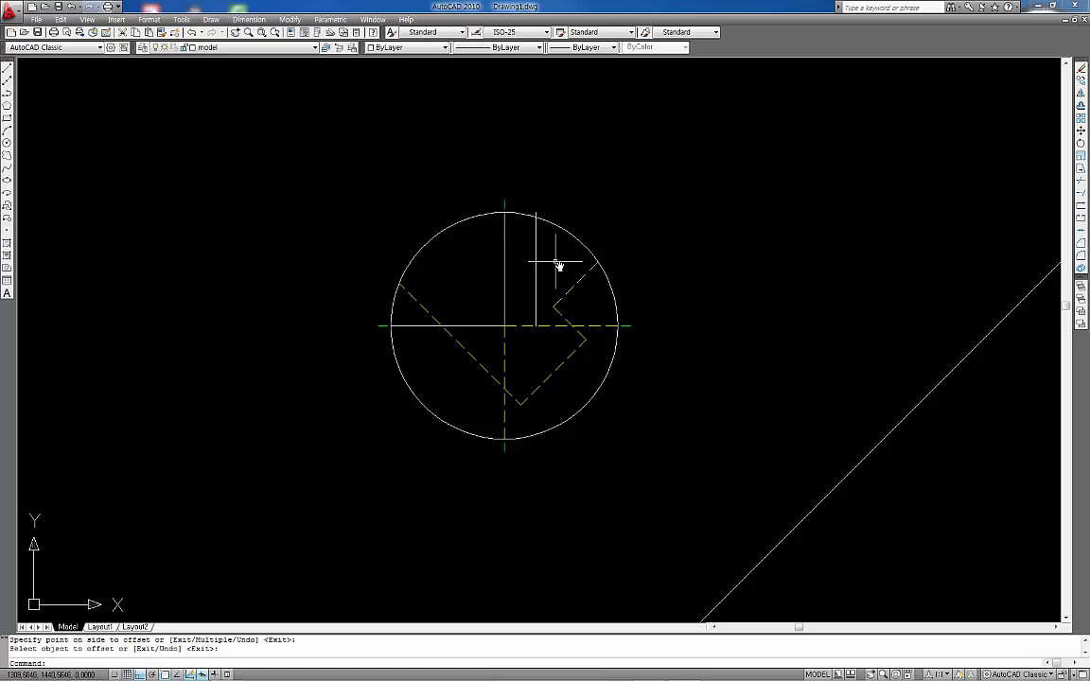
# Step: Trim the part of the new vertical offset line that extends outside the circle
pyautogui.press('Escape')
pyautogui.press('Escape')
pyautogui.write('tr')
pyautogui.press('Return')
pyautogui.press('Return')
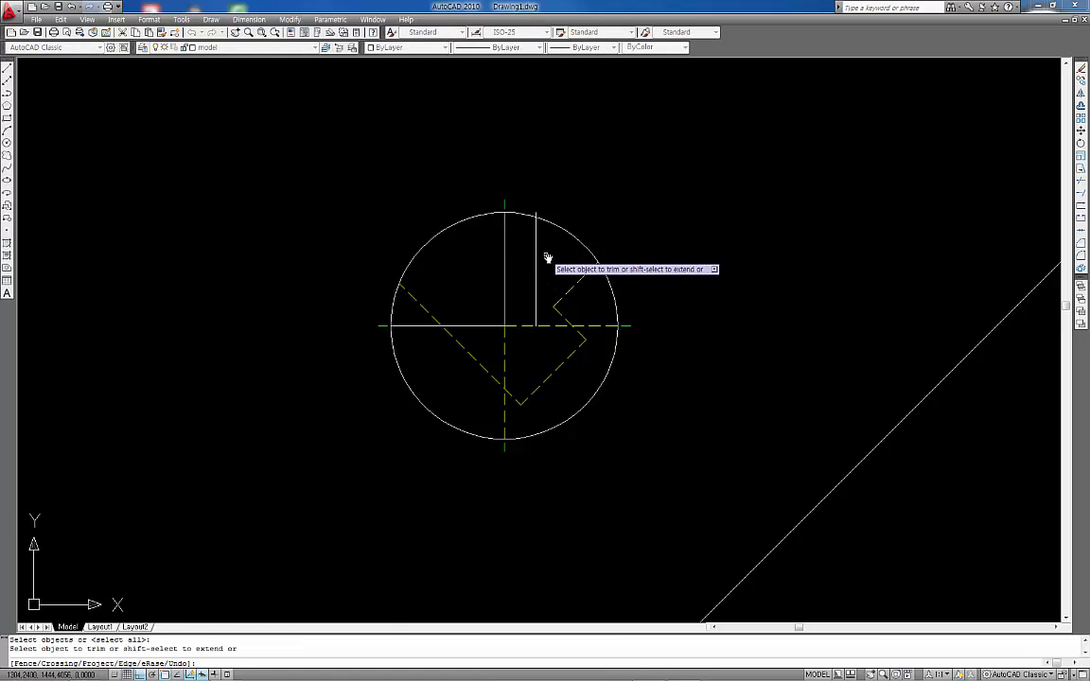
pyautogui.scroll(3, 544, 252)
pyautogui.press('Return')
# Step: Move the trimmed vertical line in the circular view to the hidden layer
pyautogui.click(535, 247)
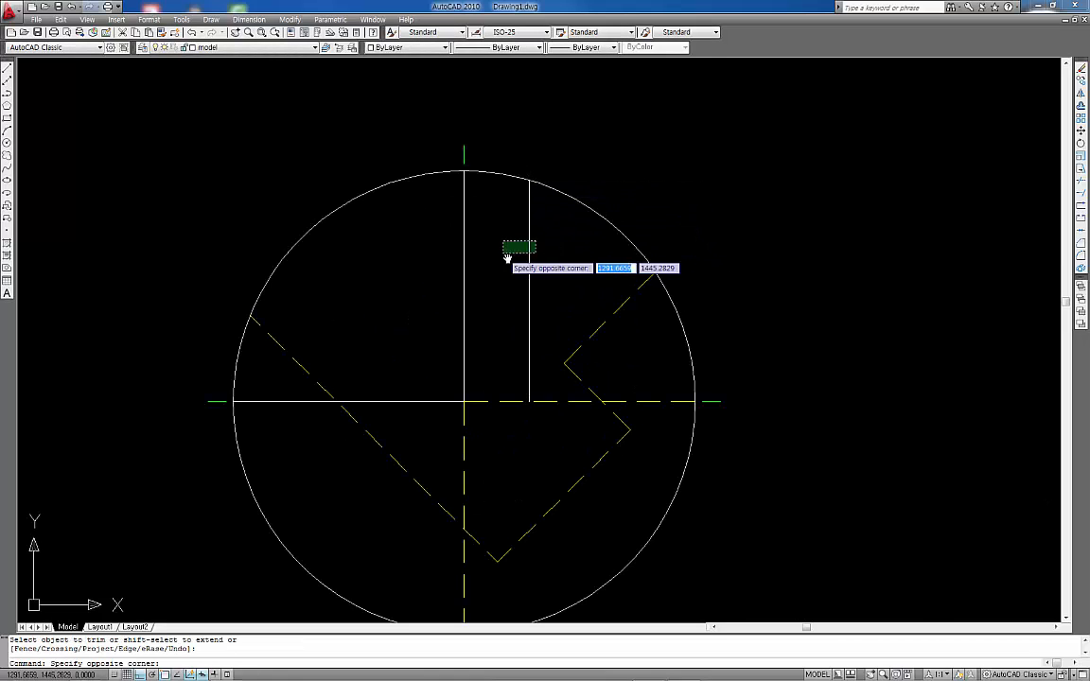
pyautogui.click(502, 238)
pyautogui.click(240, 47)
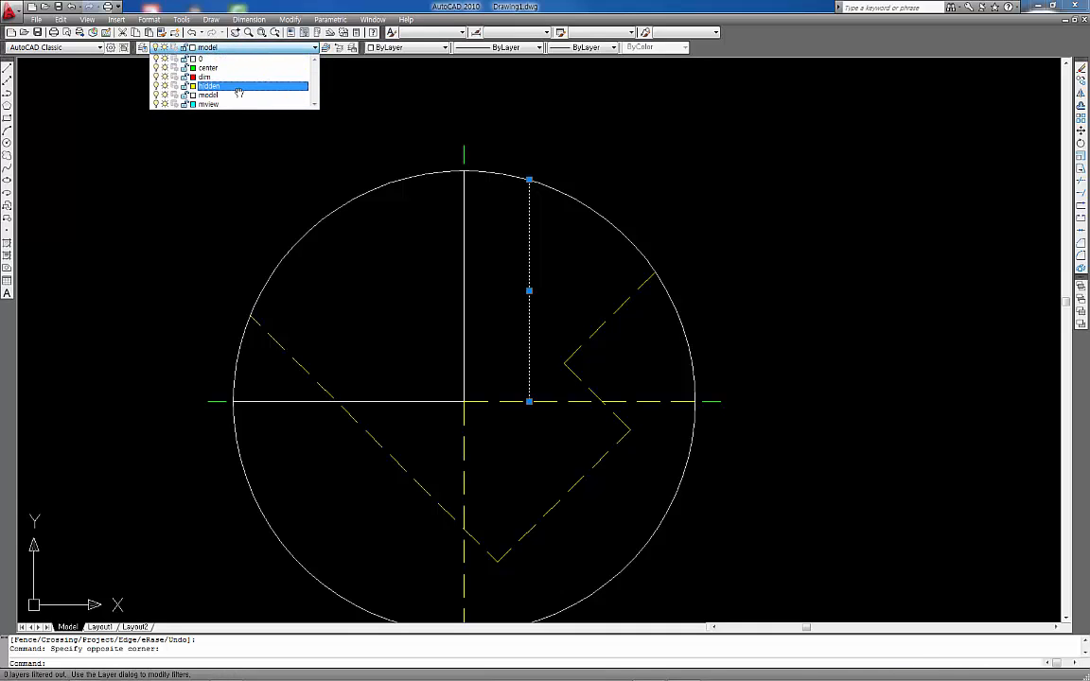
pyautogui.click(209, 85)
pyautogui.press('Escape')
pyautogui.scroll(-4, 588, 301)
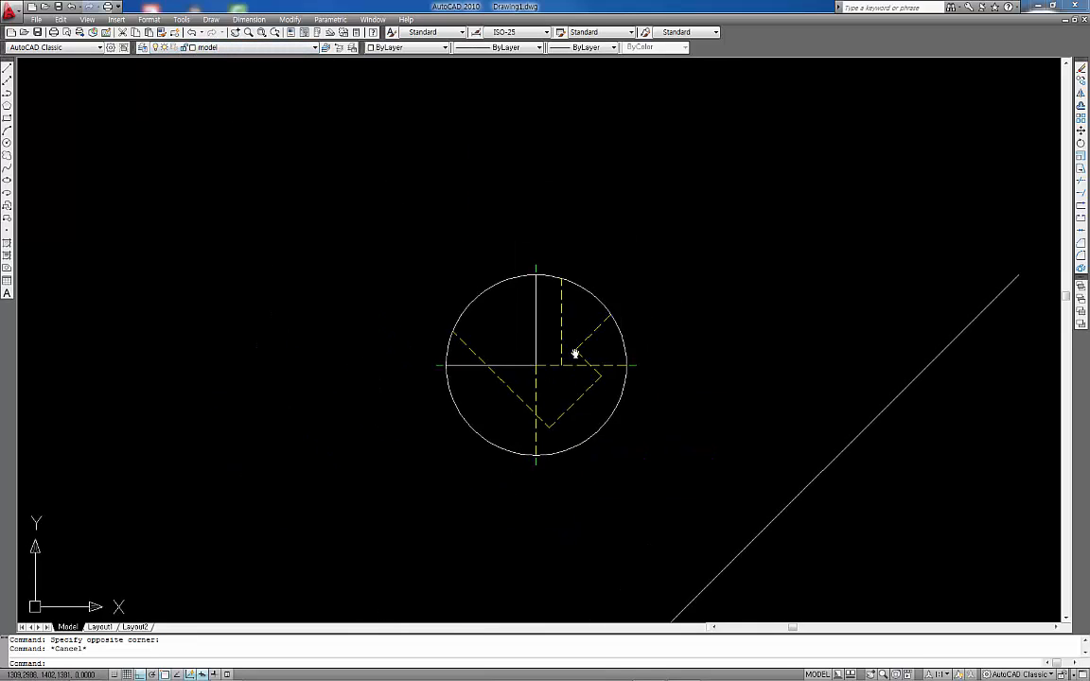
# Step: Offset the top edge of the rectangular front view below the circle by 14 downward
pyautogui.moveTo(576, 365); pyautogui.dragTo(539, 234, button='middle')
pyautogui.moveTo(543, 334); pyautogui.dragTo(528, 280, button='middle')
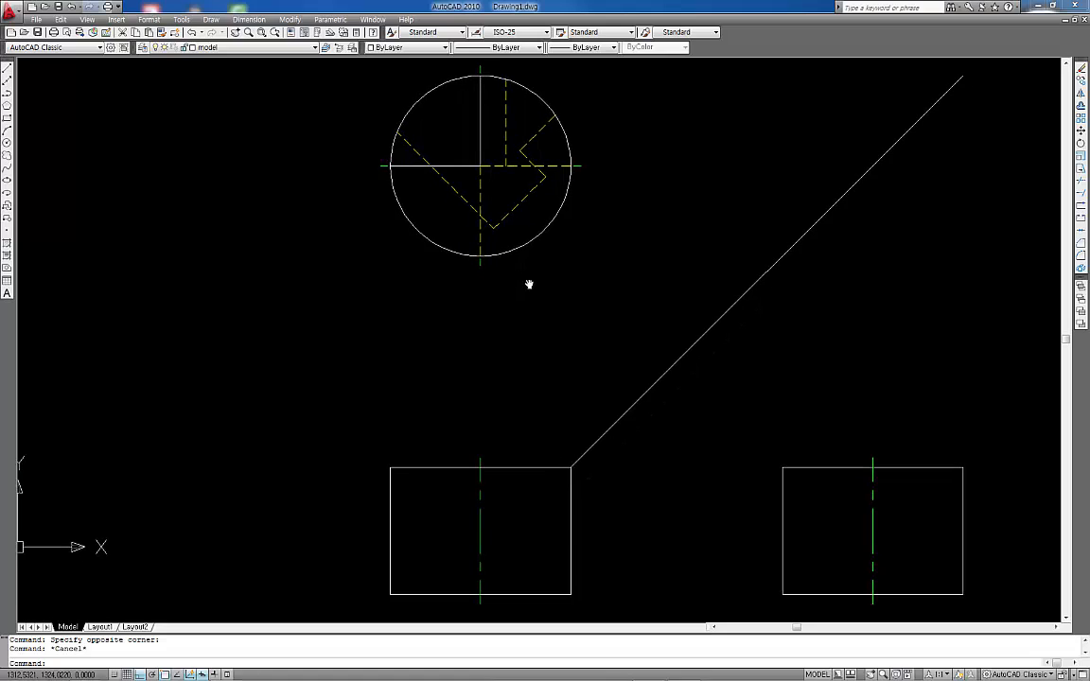
pyautogui.moveTo(499, 425); pyautogui.dragTo(485, 365, button='middle')
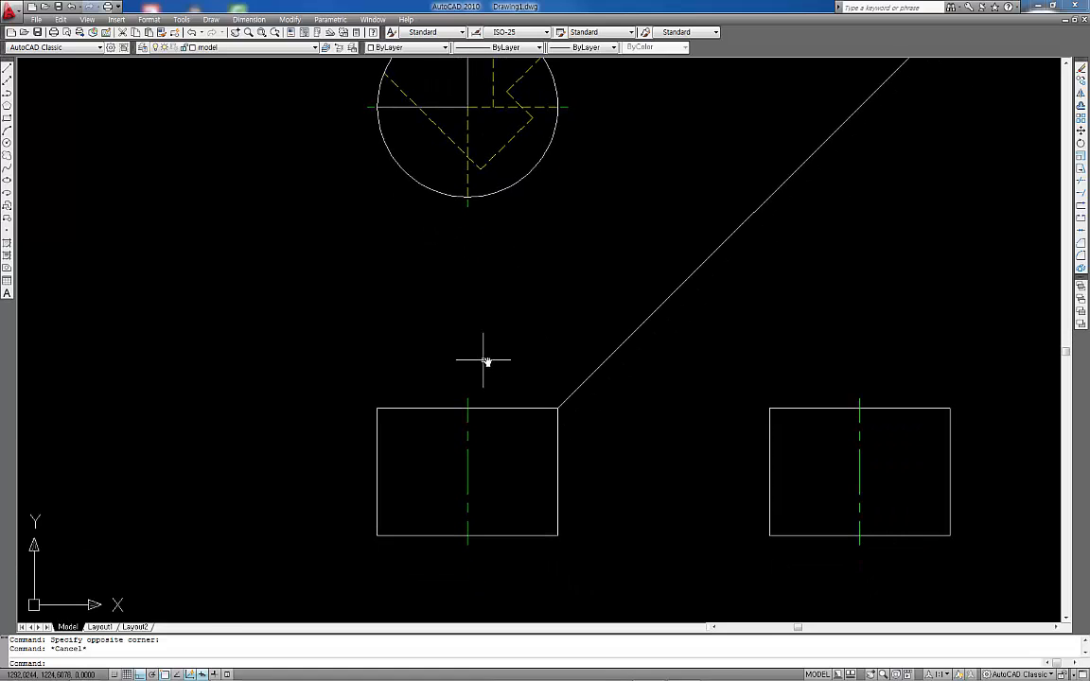
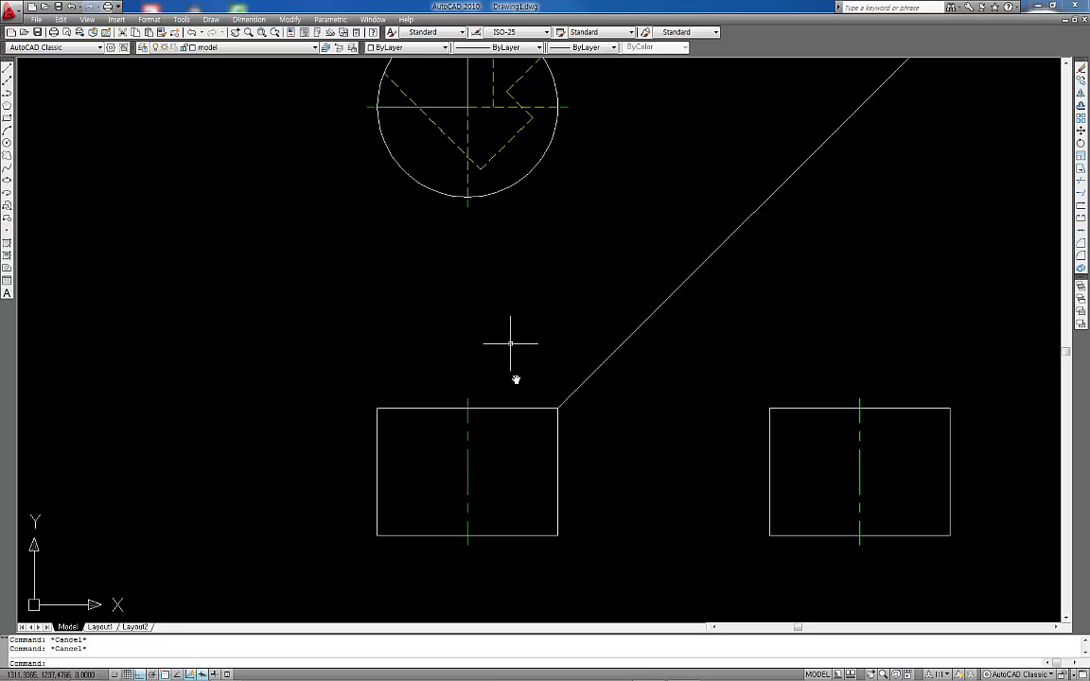
pyautogui.scroll(5, 482, 433)
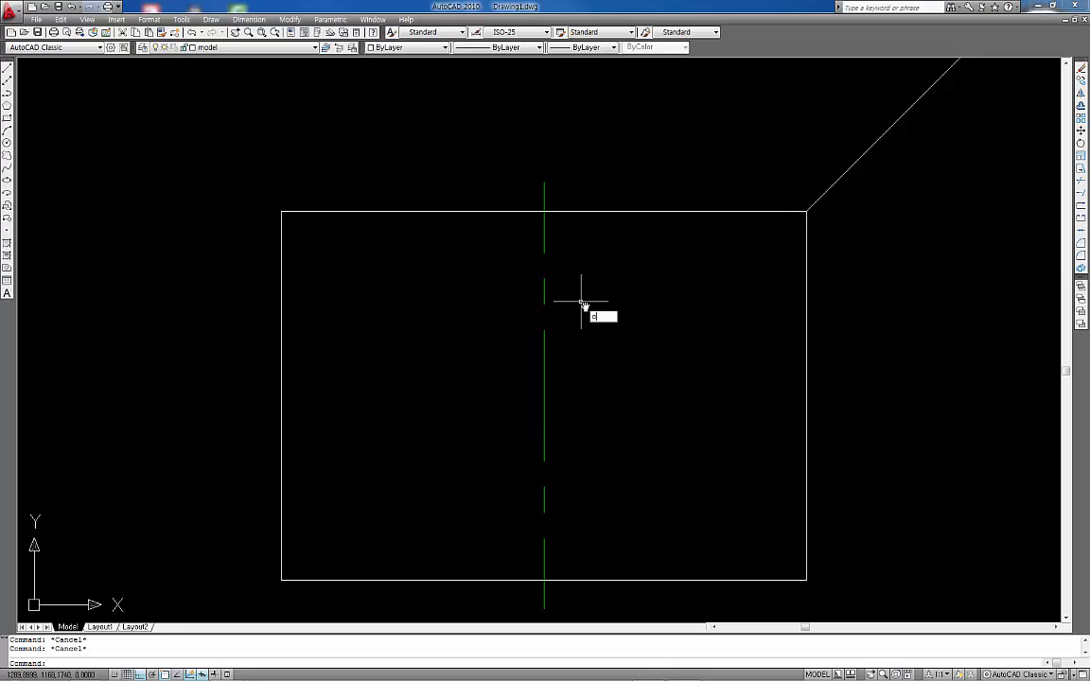
pyautogui.press('Return')
pyautogui.write('14')
pyautogui.press('Return')
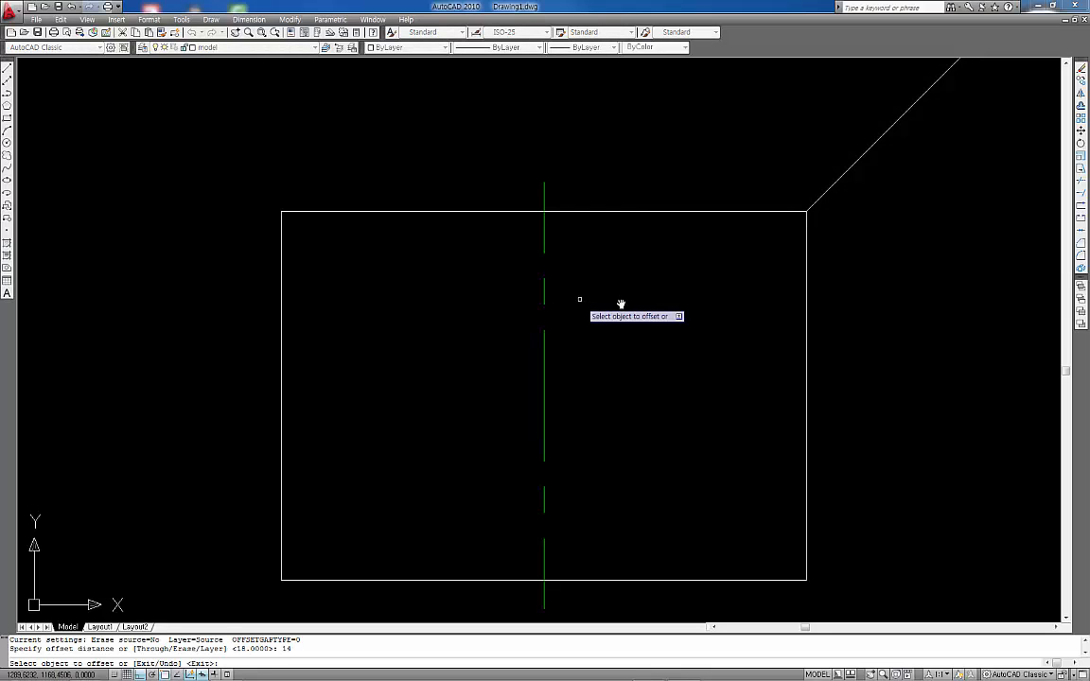
pyautogui.click(617, 211)
pyautogui.click(635, 340)
pyautogui.press('Escape')
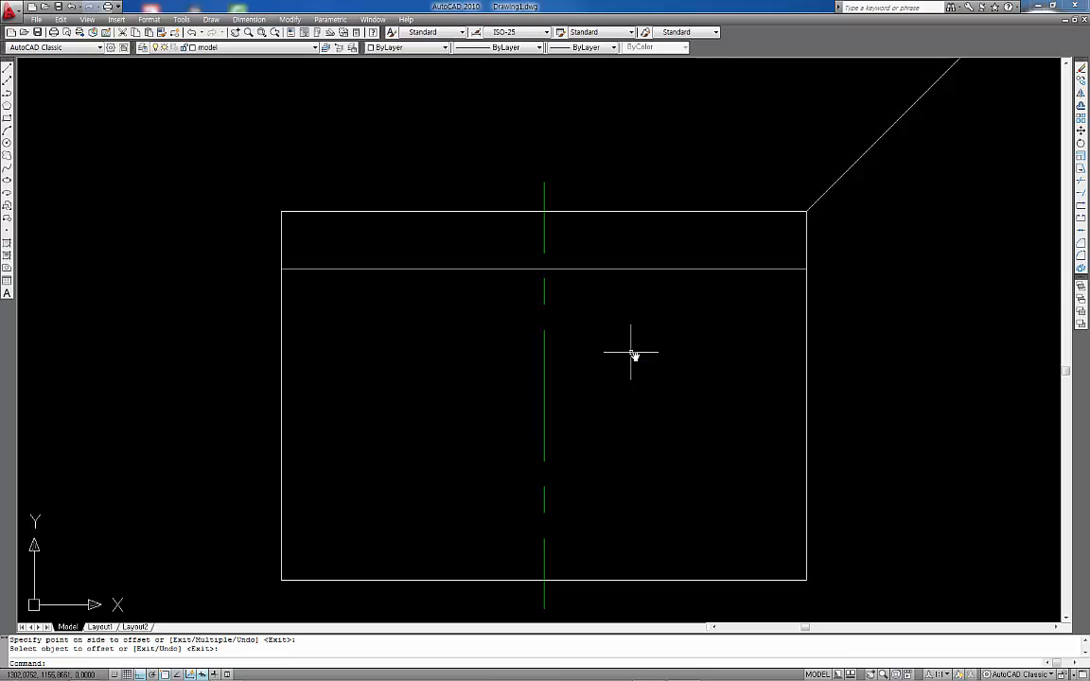
# Step: Offset the front view's vertical centreline by 24 to both sides
pyautogui.write('o')
pyautogui.press('Return')
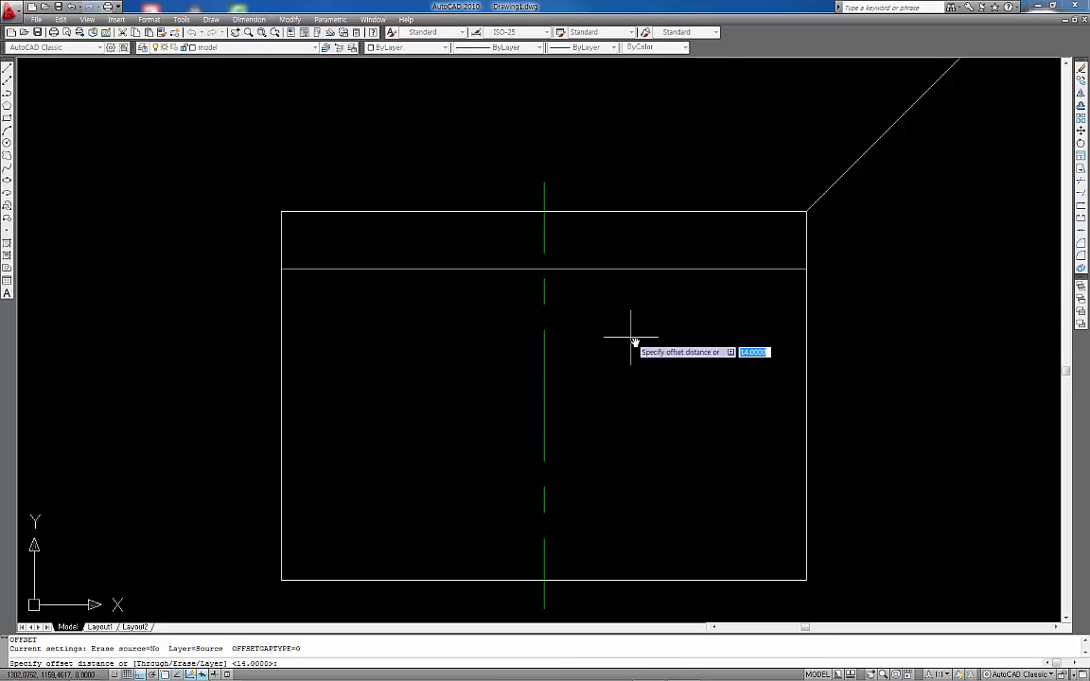
pyautogui.write('24')
pyautogui.press('Return')
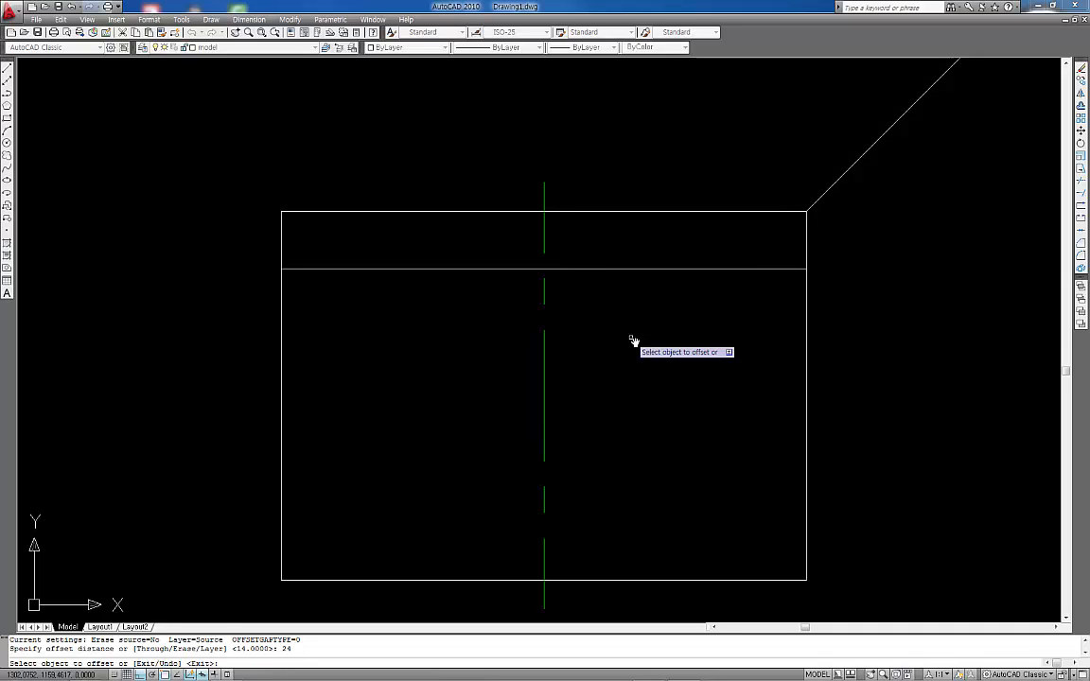
pyautogui.click(545, 296)
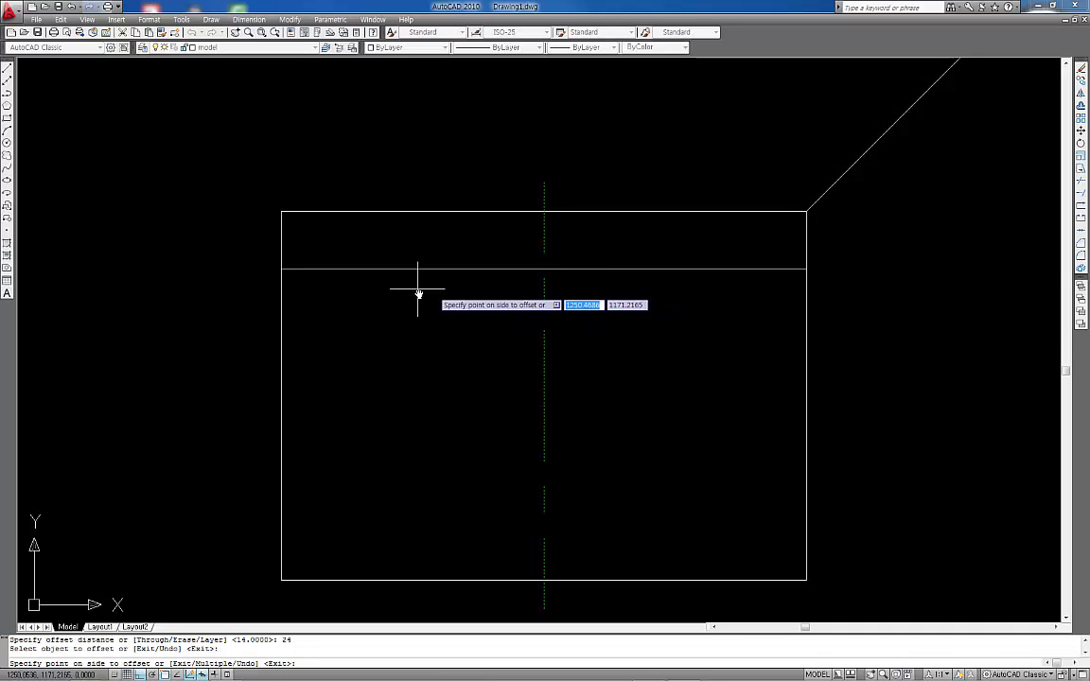
pyautogui.click(421, 293)
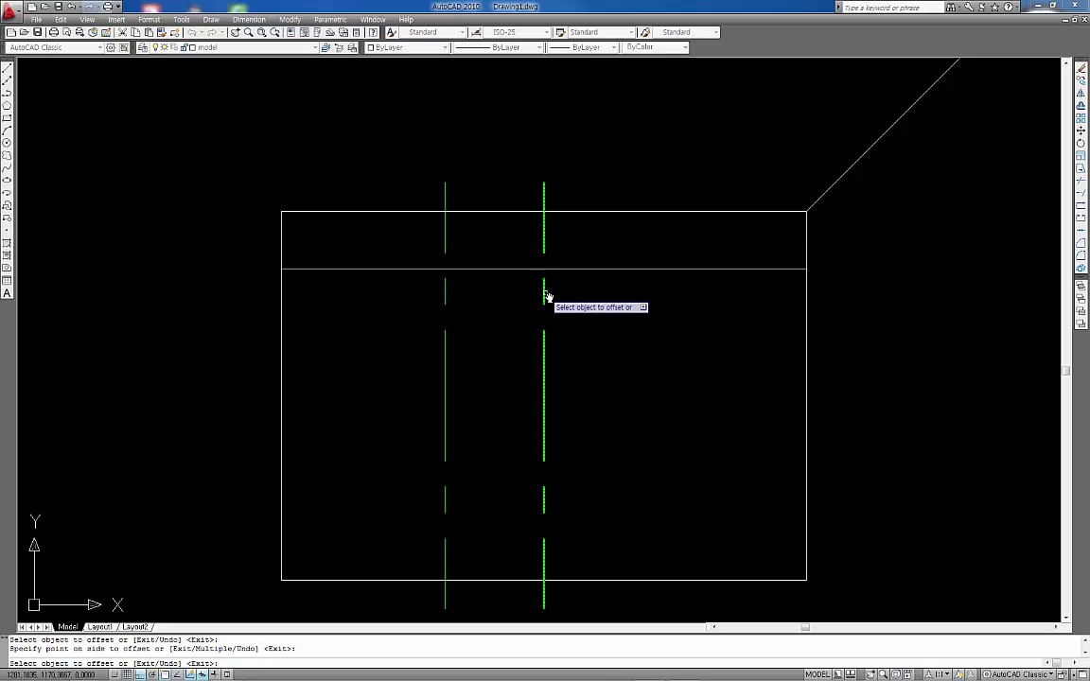
pyautogui.click(547, 295)
pyautogui.click(717, 346)
pyautogui.press('Return')
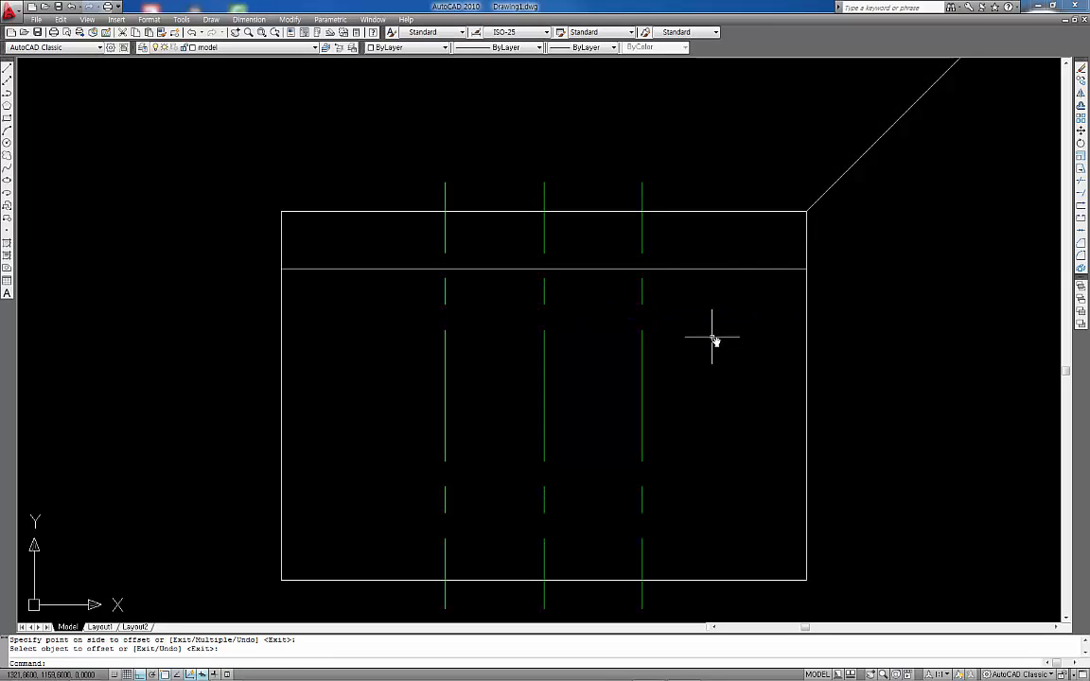
# Step: Trim the three offset lines into a rectangular recess hanging from the front view's top edge
pyautogui.write('tr')
pyautogui.press('Return')
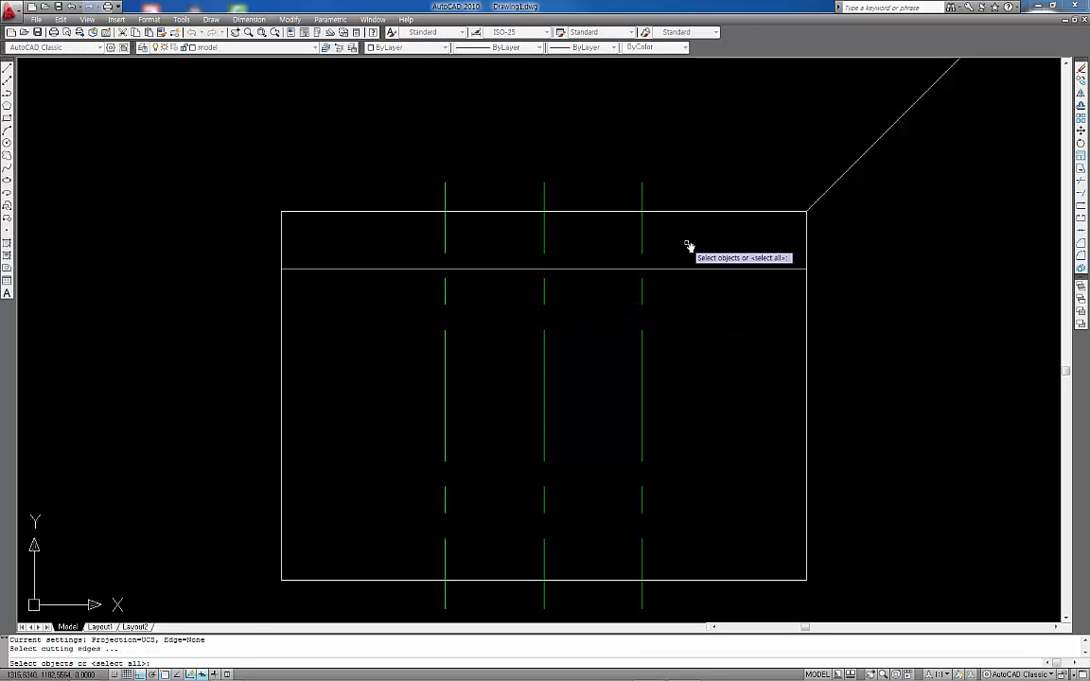
pyautogui.click(688, 243)
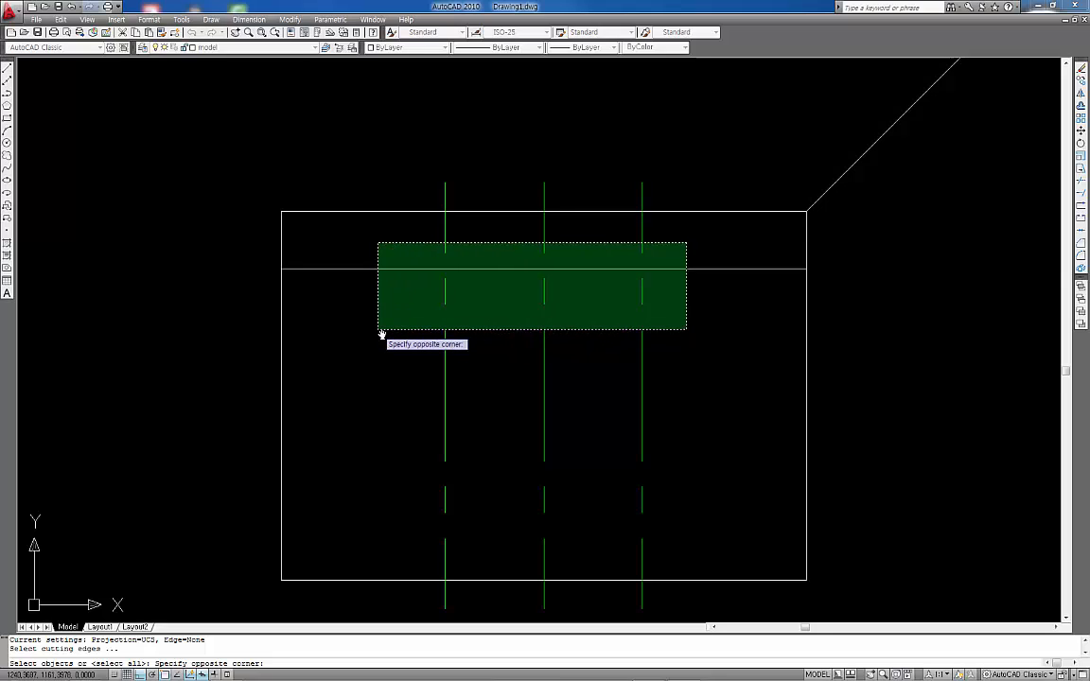
pyautogui.click(716, 357)
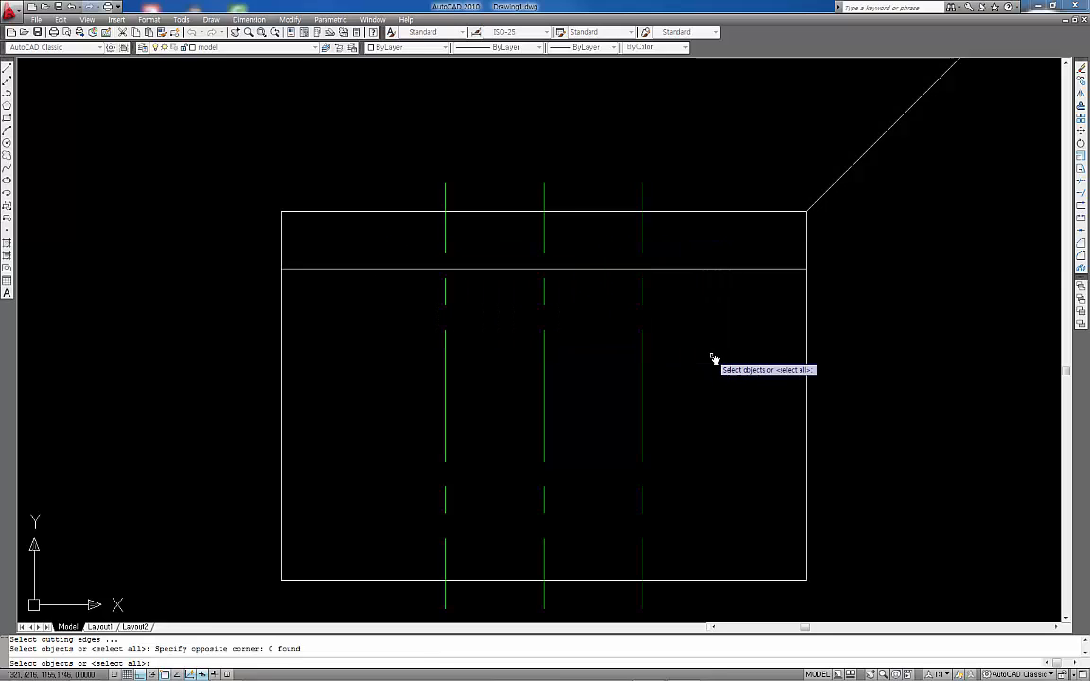
pyautogui.click(674, 180)
pyautogui.click(337, 382)
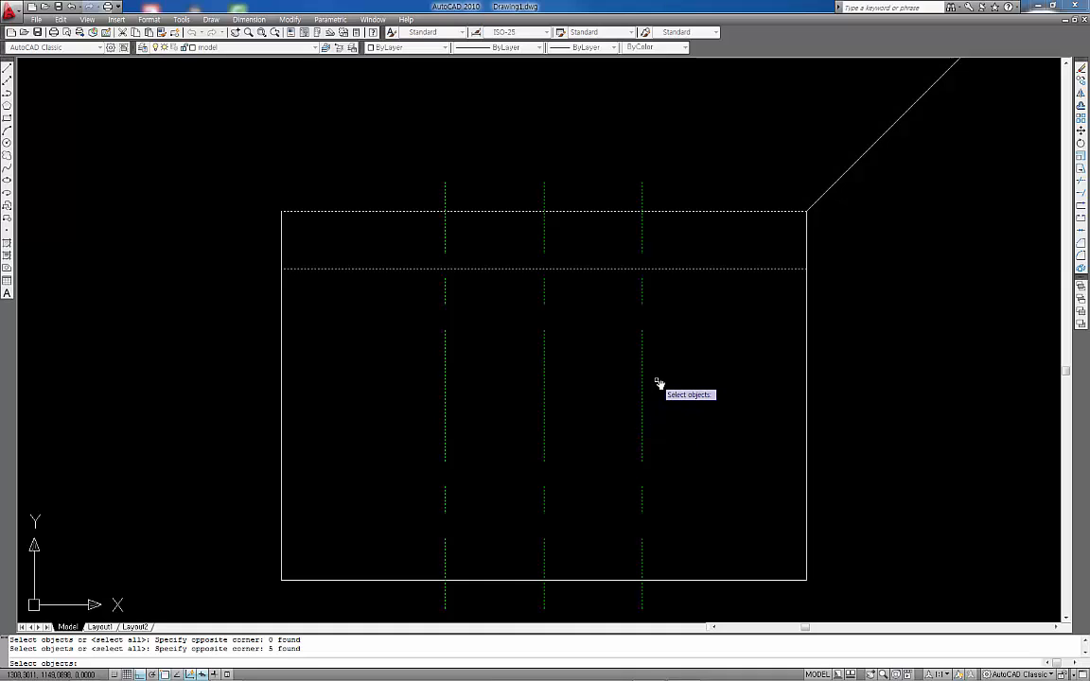
pyautogui.press('Return')
pyautogui.click(723, 268)
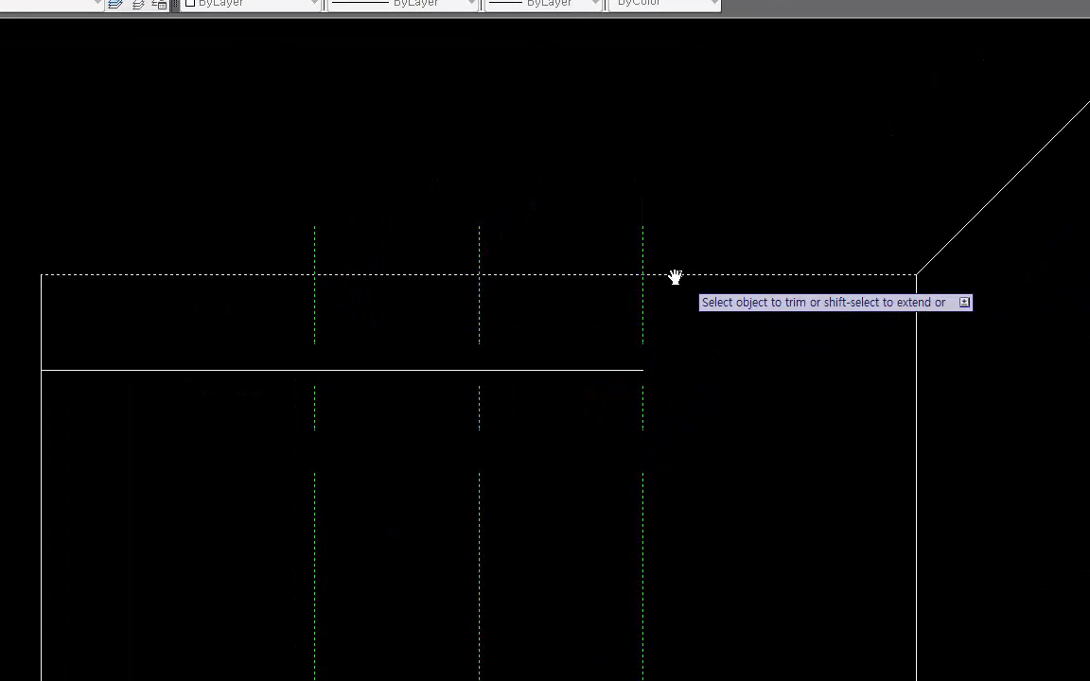
pyautogui.click(645, 250)
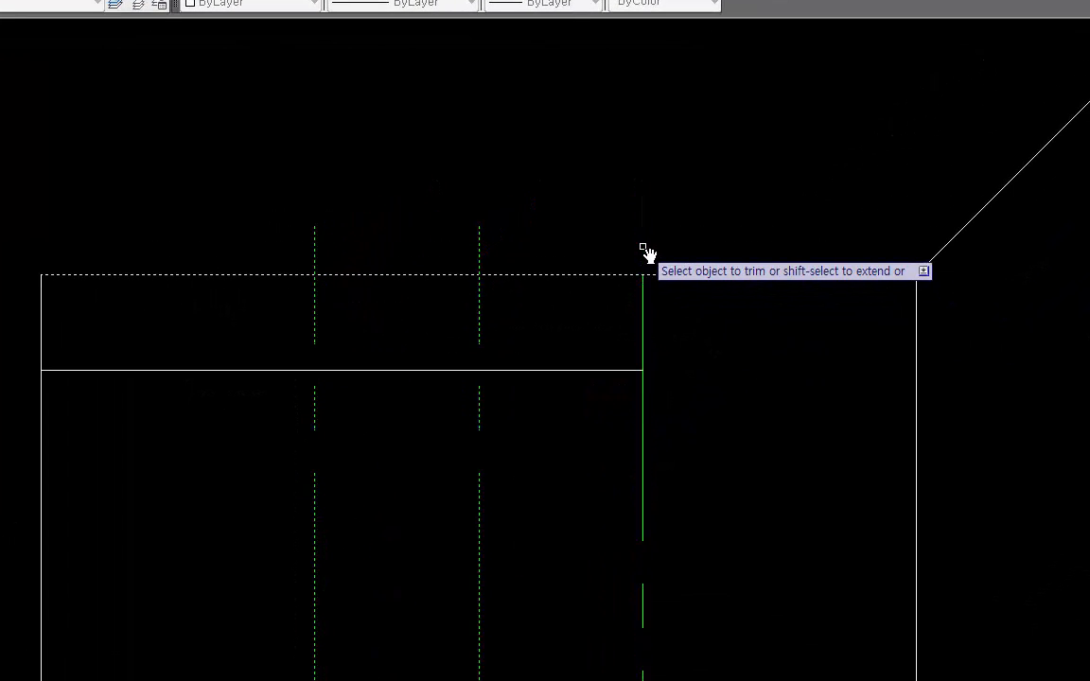
pyautogui.click(642, 431)
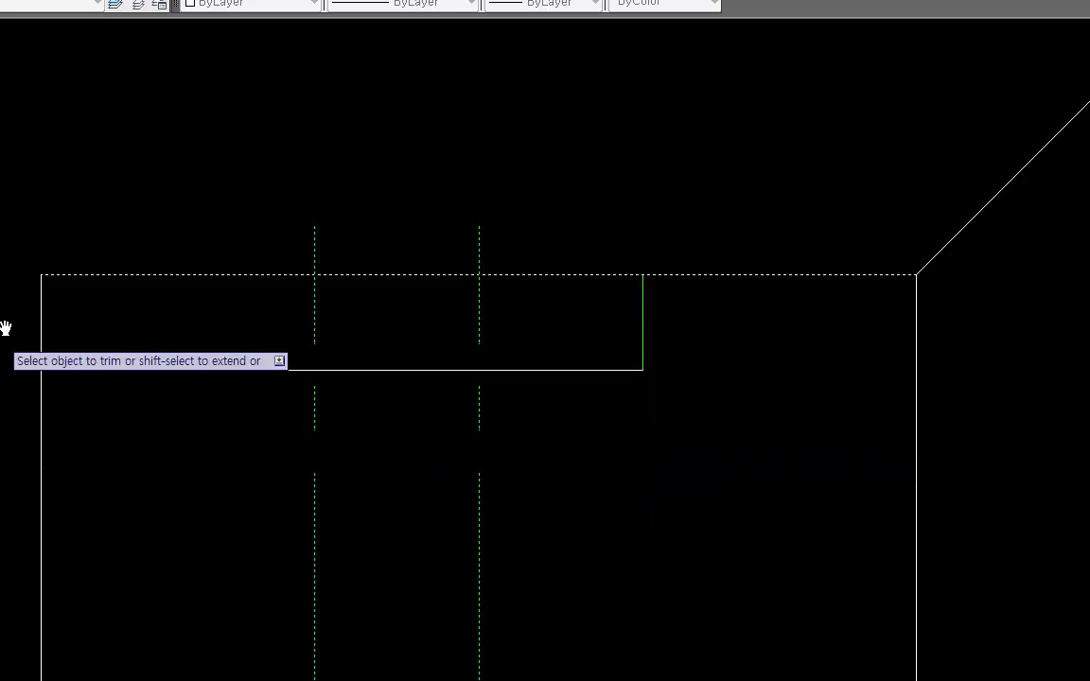
pyautogui.click(313, 250)
pyautogui.click(257, 370)
pyautogui.click(316, 441)
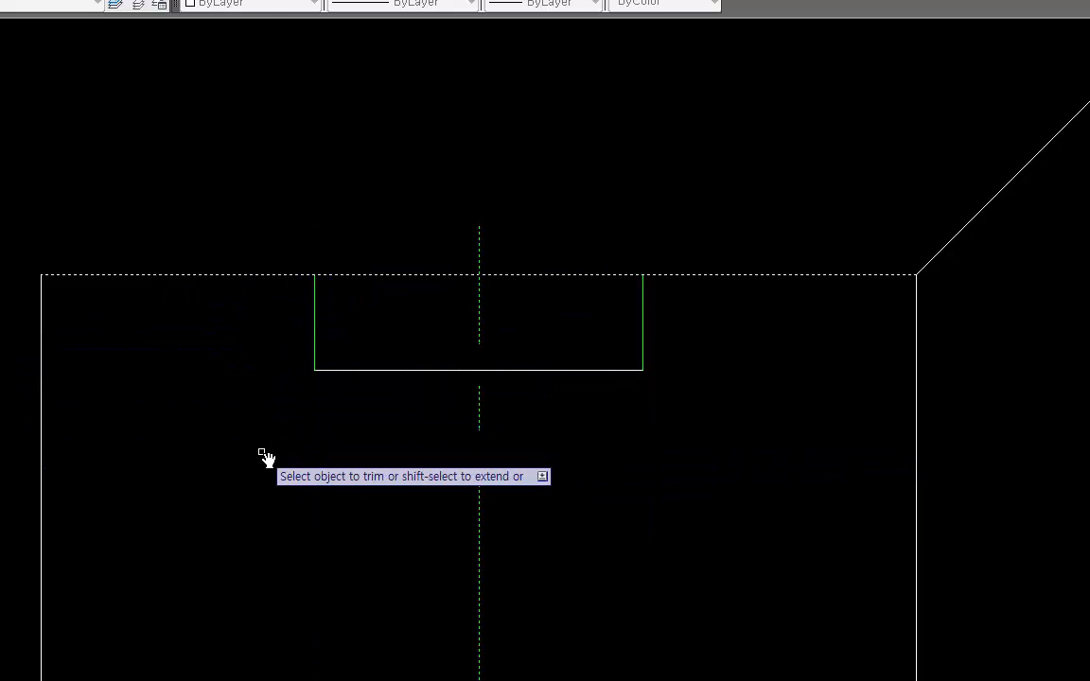
pyautogui.press('Escape')
# Step: Change the recess's two sides and bottom line to yellow dashed hidden lines
pyautogui.click(698, 315)
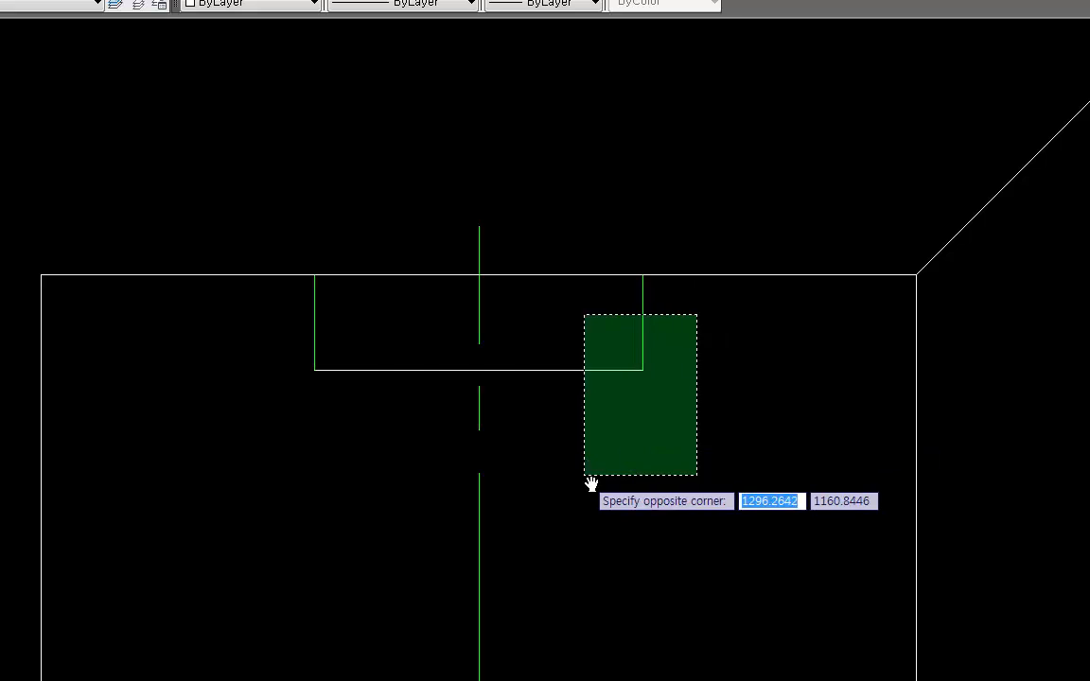
pyautogui.click(588, 479)
pyautogui.click(347, 334)
pyautogui.click(189, 441)
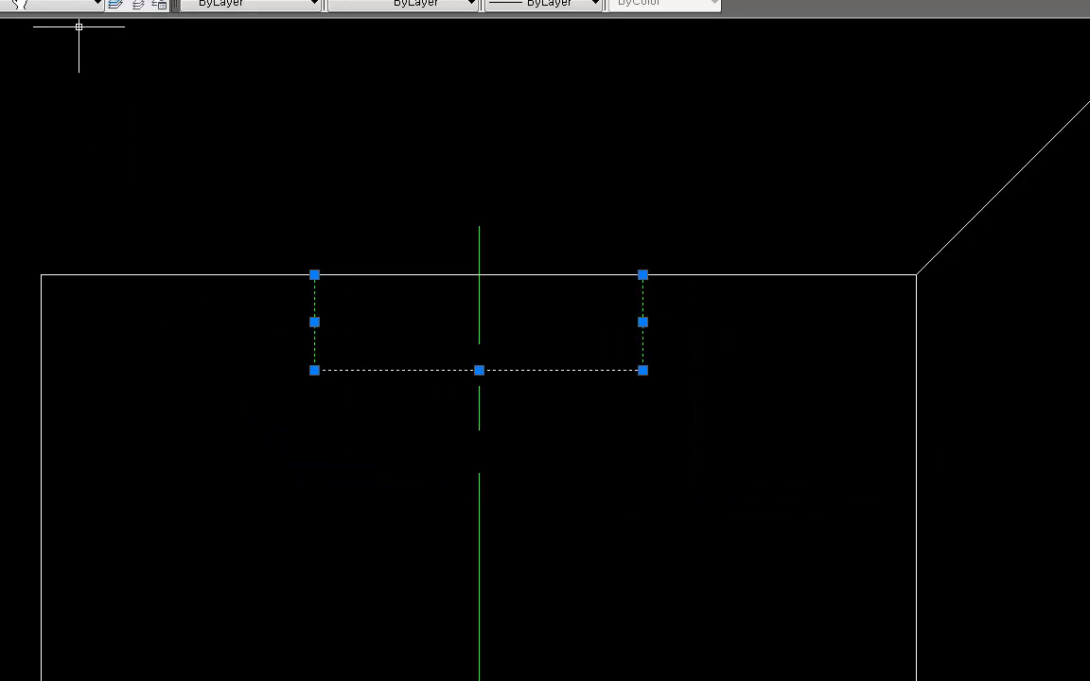
pyautogui.click(17, 7)
pyautogui.click(7, 62)
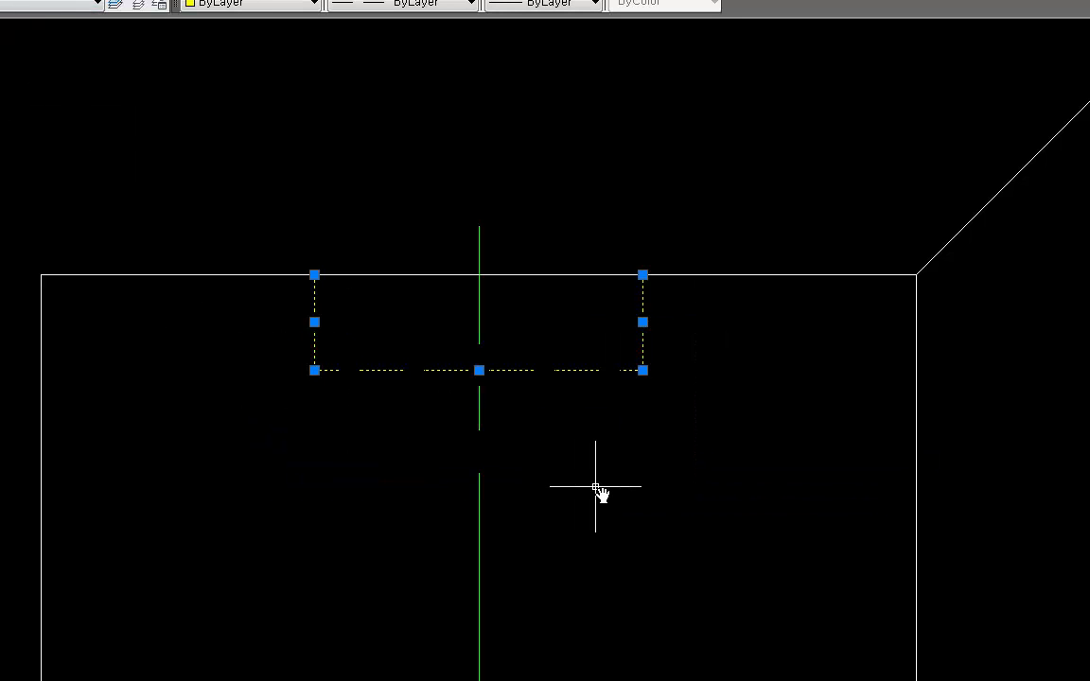
pyautogui.press('Escape')
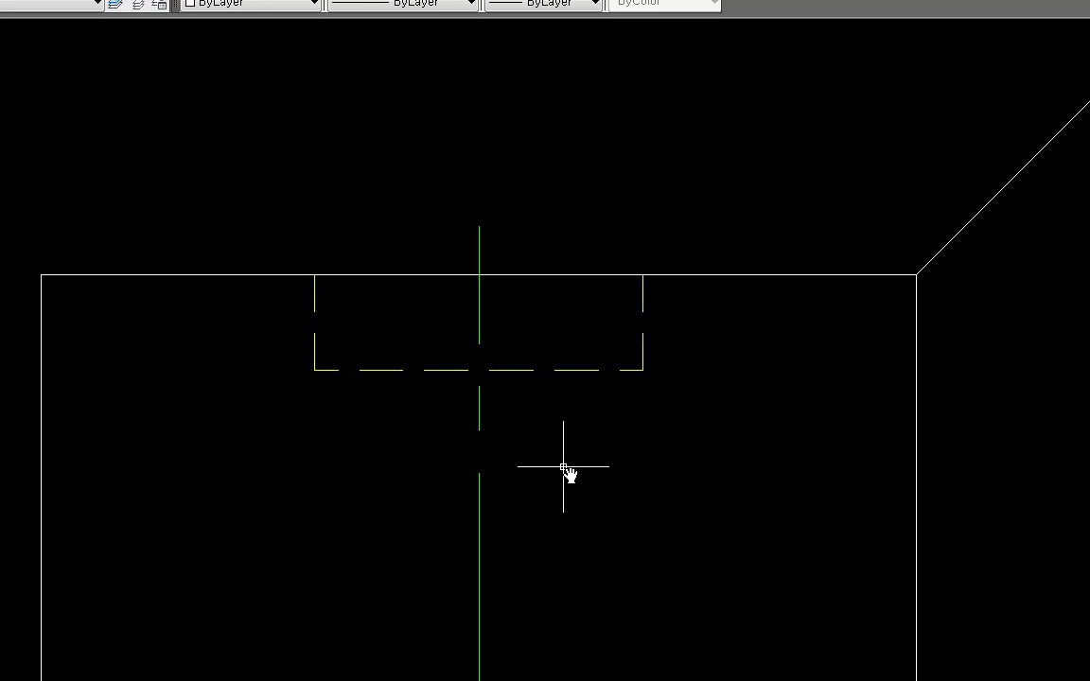
# Step: Fillet the lower right corner of the front view's recess with a radius of 6
pyautogui.write('f')
pyautogui.press('Return')
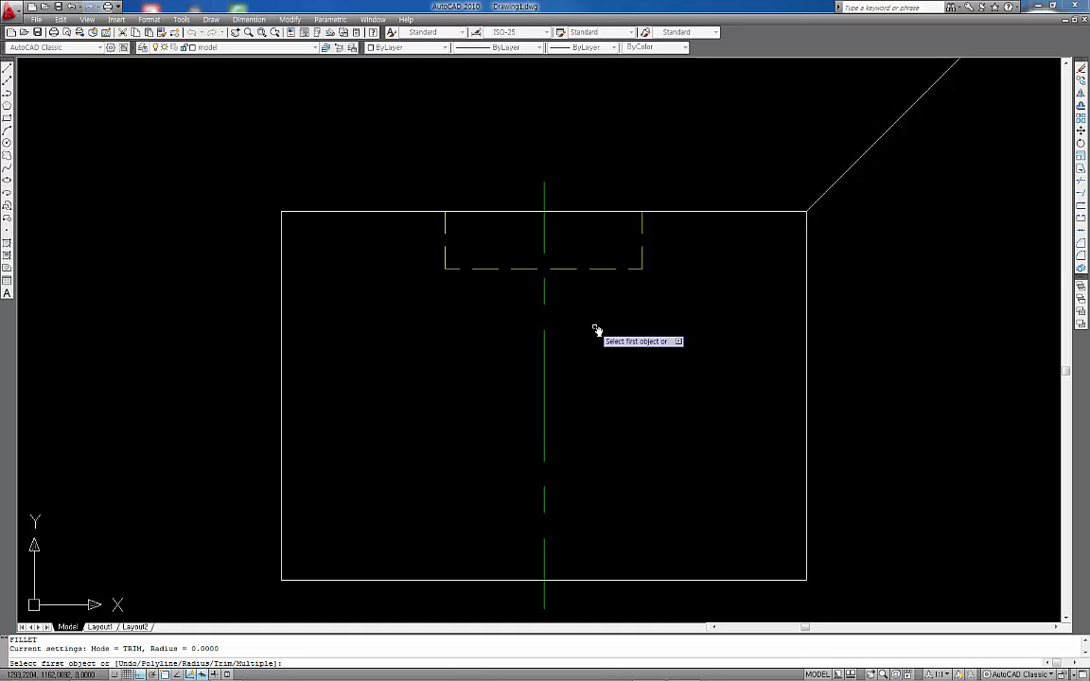
pyautogui.write('r')
pyautogui.press('Return')
pyautogui.write('6')
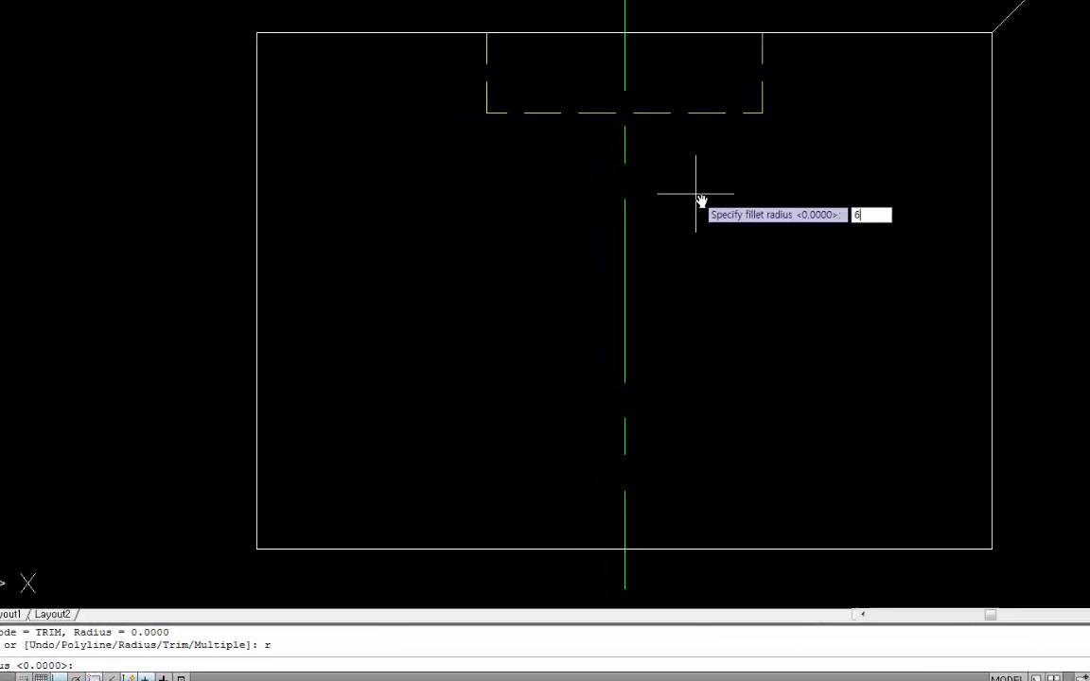
pyautogui.press('Return')
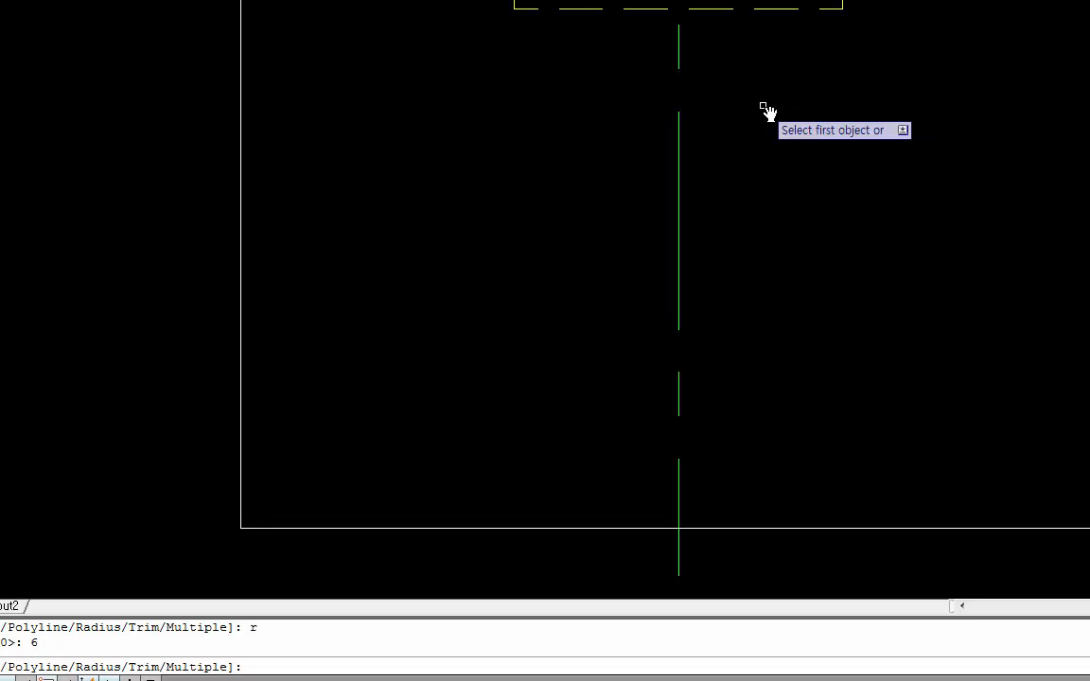
pyautogui.click(843, 2)
pyautogui.click(834, 9)
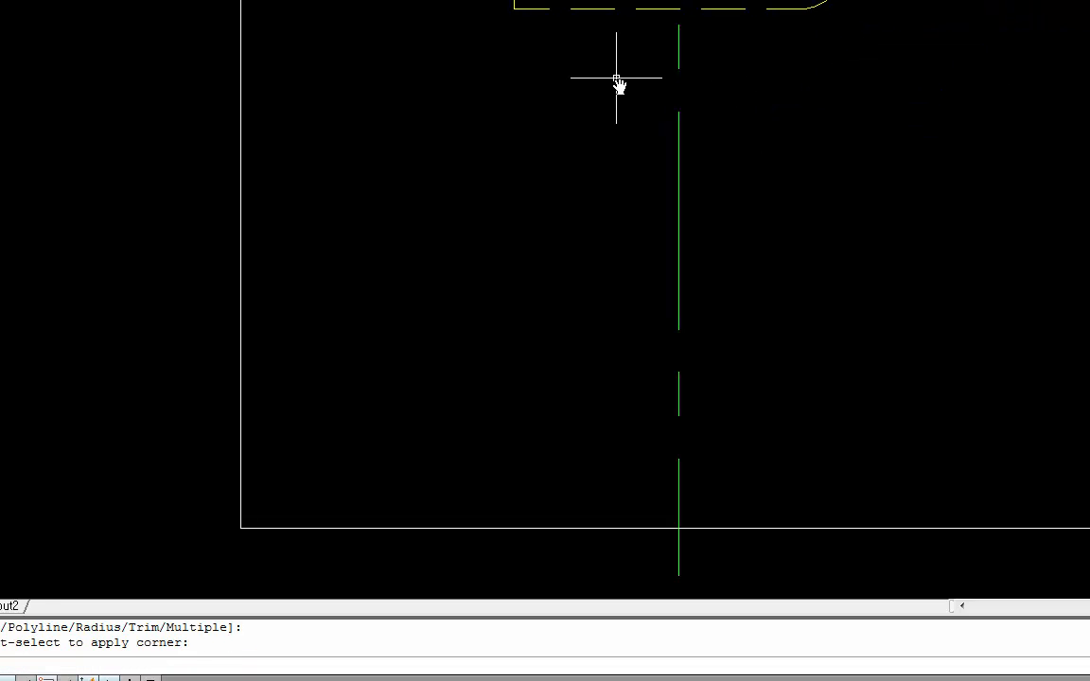
# Step: Fillet the lower left corner of the front view's recess with a radius of 6
pyautogui.press('Return')
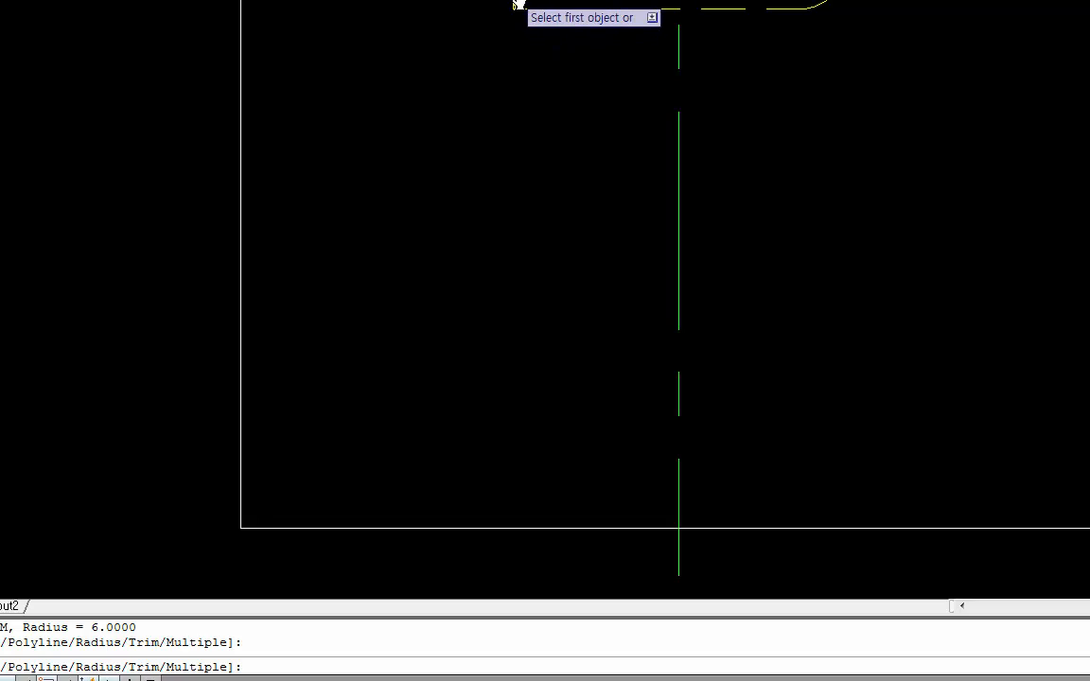
pyautogui.click(519, 8)
pyautogui.click(517, 5)
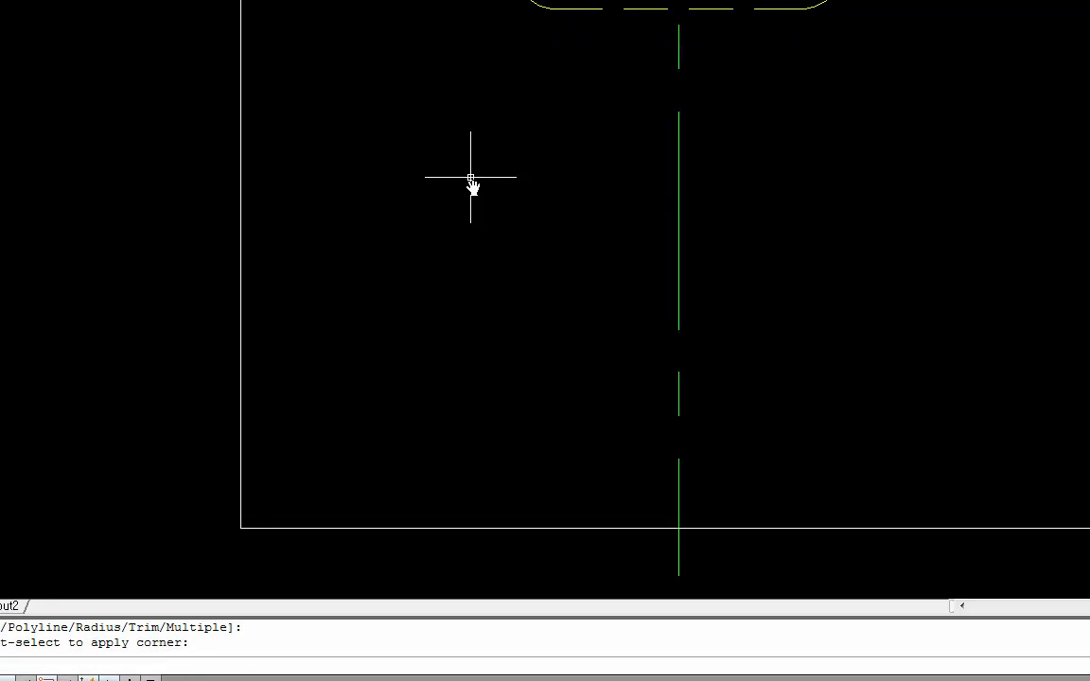
pyautogui.press('Escape')
# Step: Draw a horizontal line across the recess between the upper ends of its two corner fillets
pyautogui.write('l')
pyautogui.press('Return')
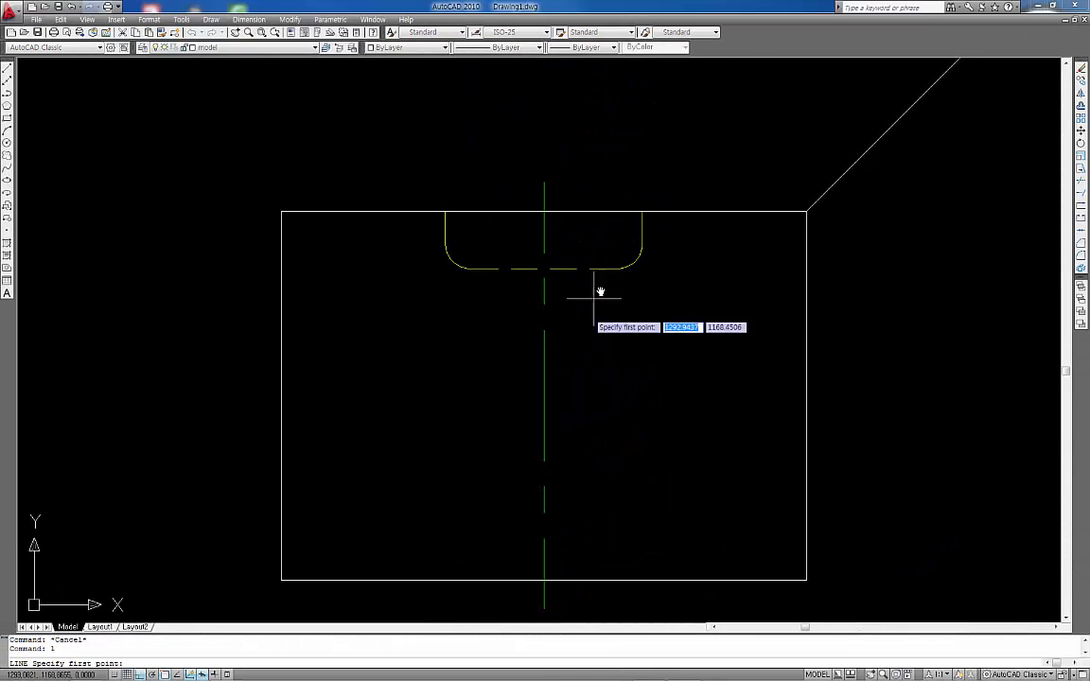
pyautogui.click(642, 245)
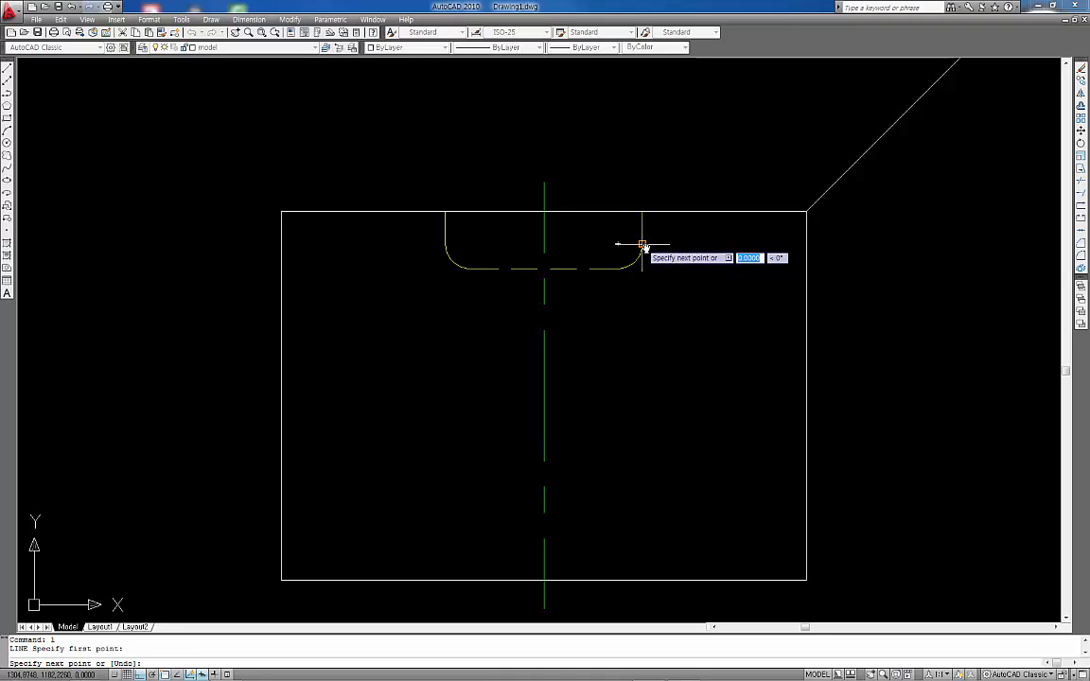
pyautogui.click(445, 244)
pyautogui.press('Return')
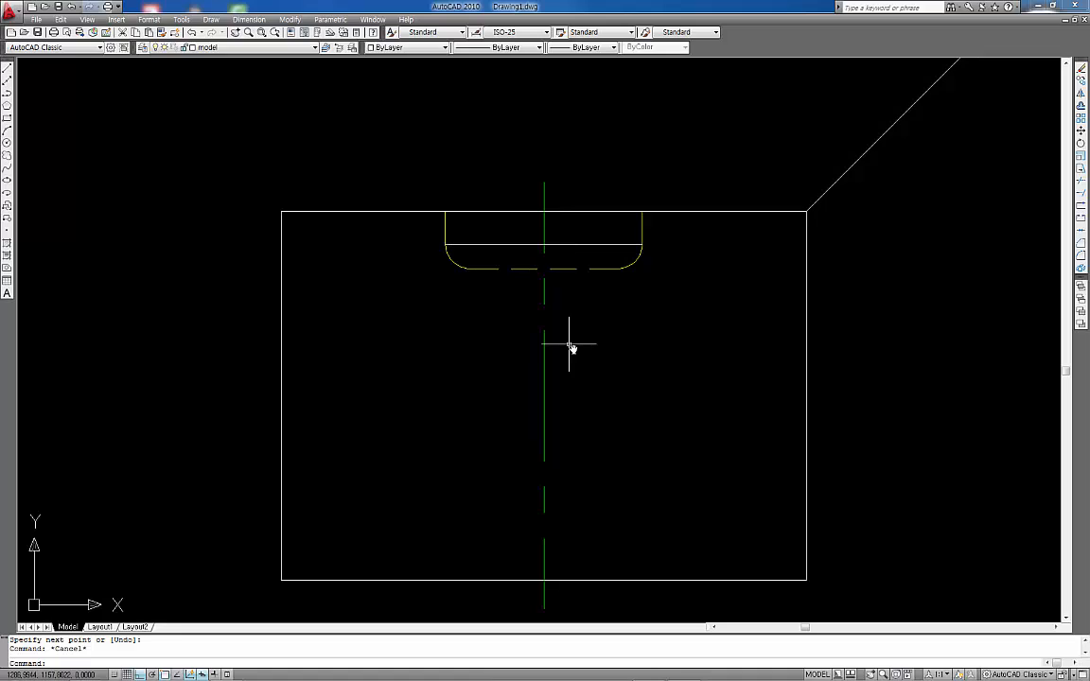
# Step: Change the new horizontal line in the recess to a yellow dashed hidden line
pyautogui.click(543, 326)
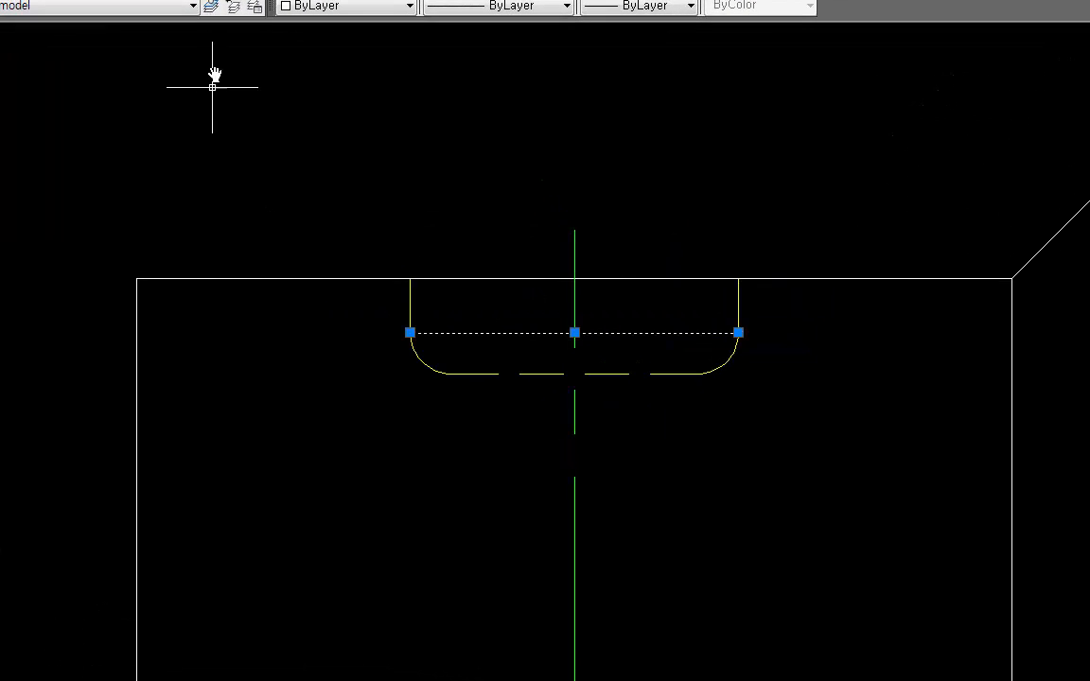
pyautogui.click(73, 6)
pyautogui.click(68, 69)
pyautogui.press('Escape')
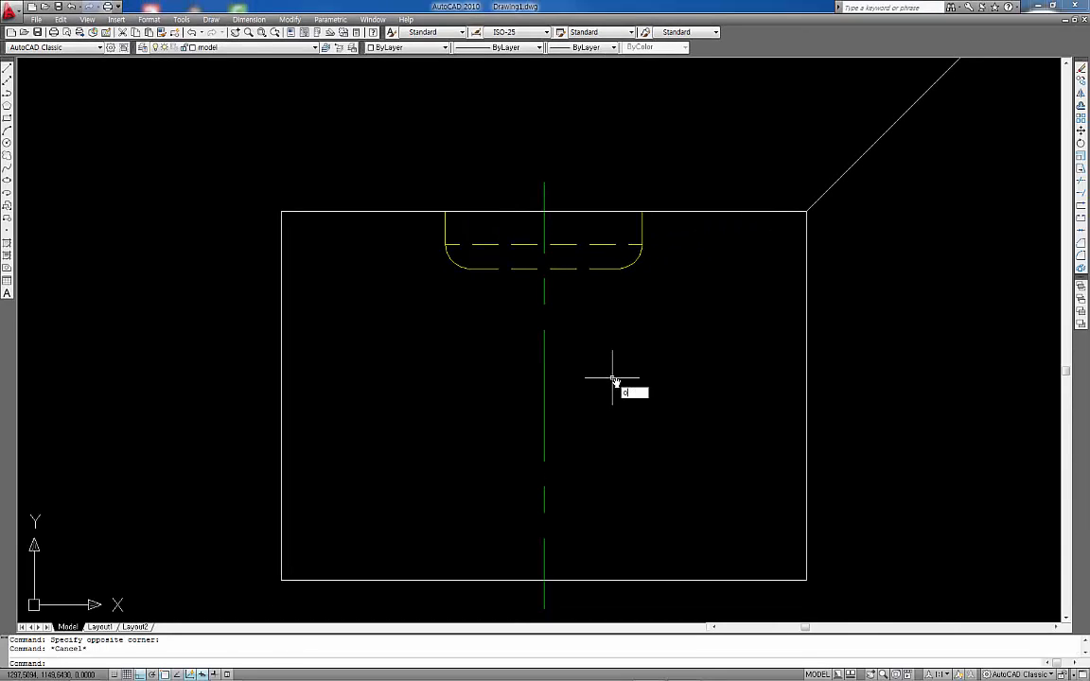
# Step: Offset the front view's top edge downward by 18
pyautogui.press('Return')
pyautogui.write('18')
pyautogui.press('Return')
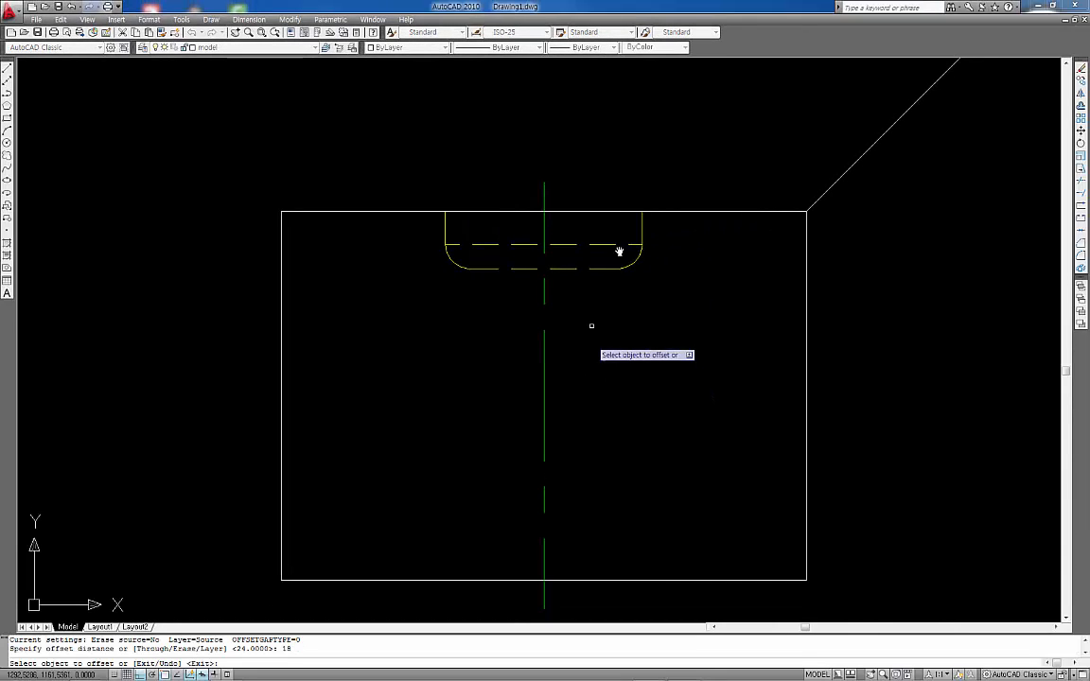
pyautogui.click(678, 211)
pyautogui.click(655, 392)
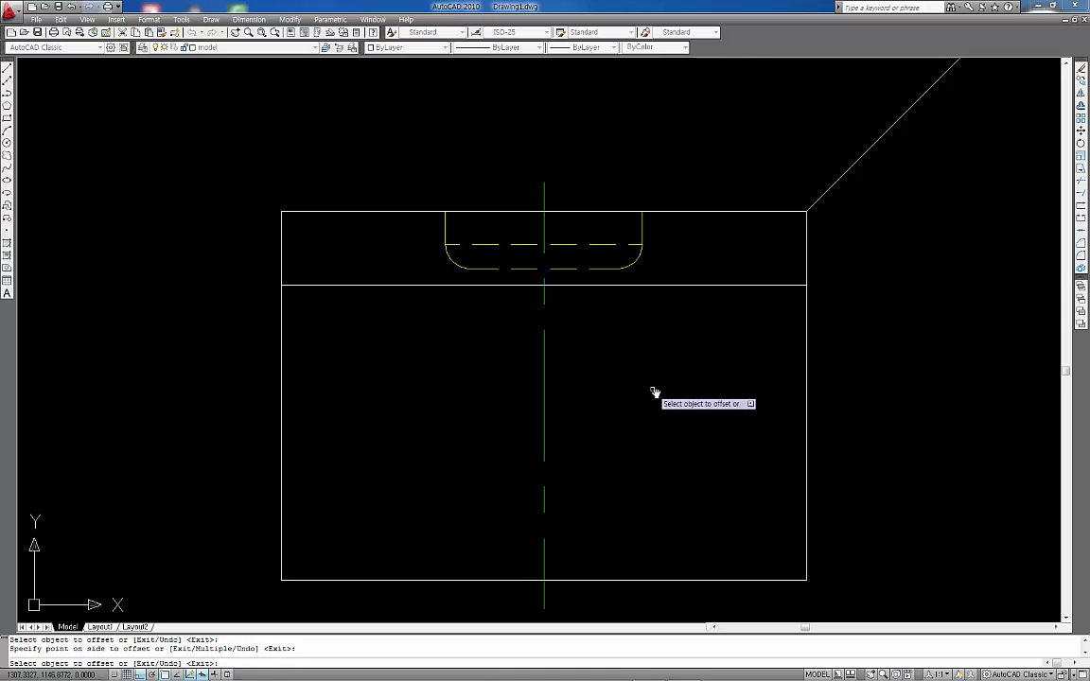
pyautogui.press('Return')
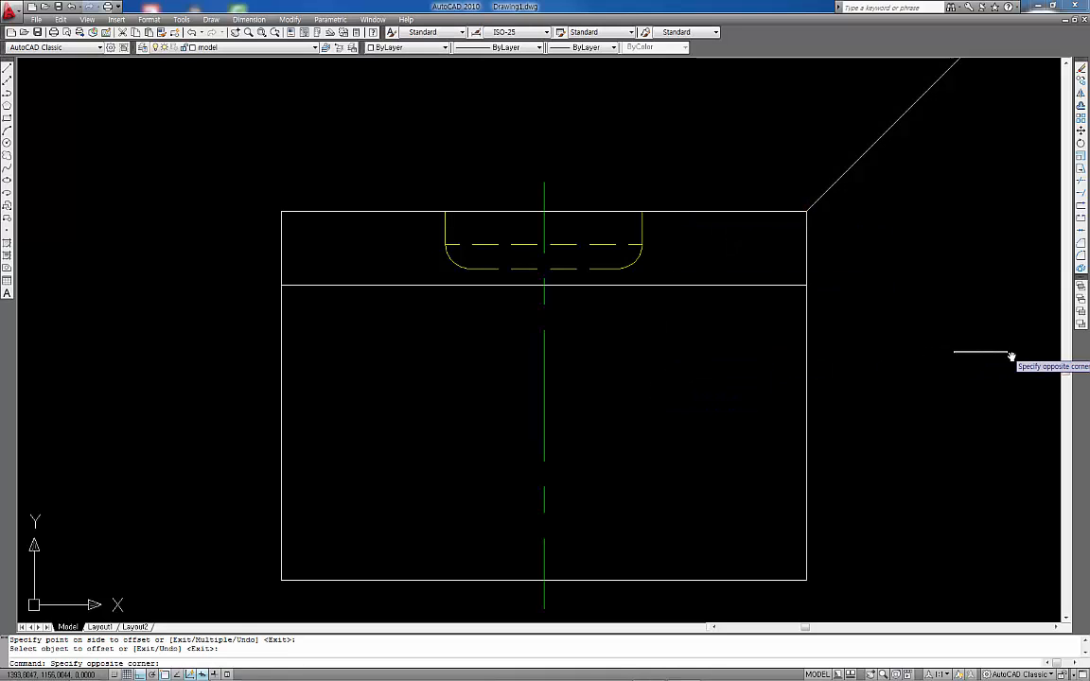
pyautogui.click(991, 337)
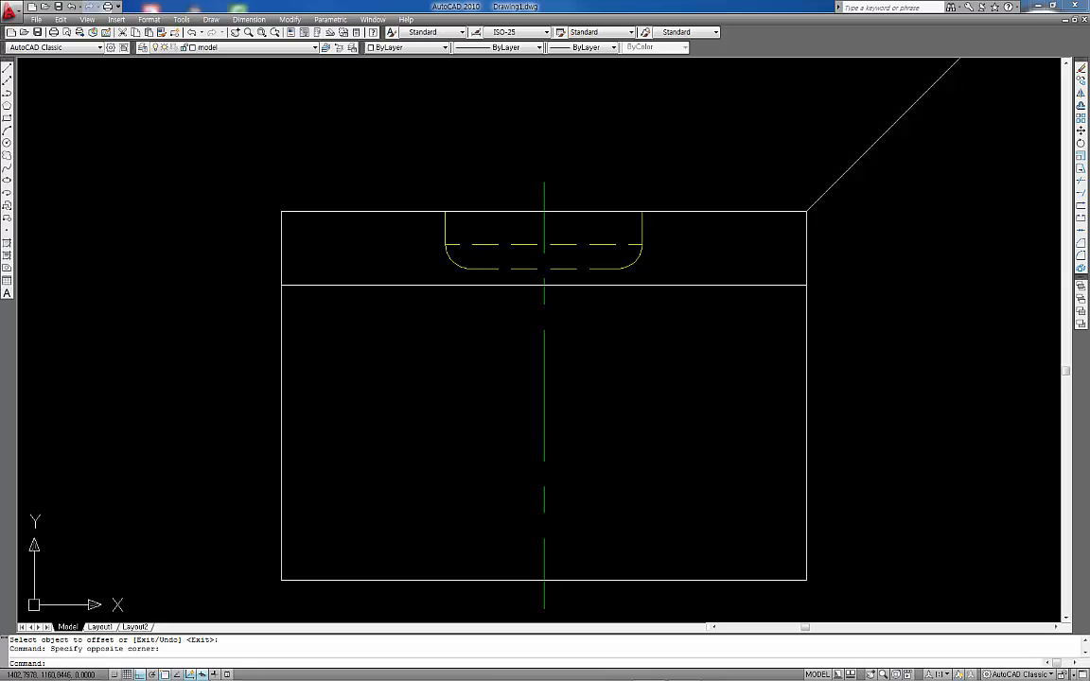
pyautogui.click(592, 358)
pyautogui.click(631, 341)
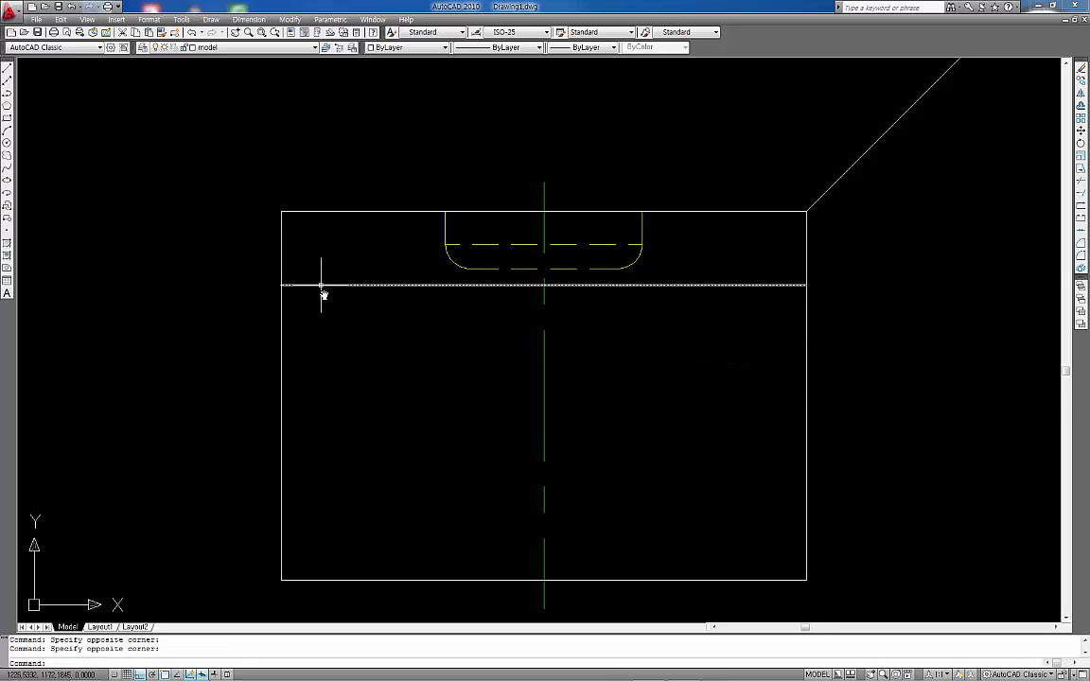
pyautogui.write('o')
pyautogui.press('Return')
pyautogui.press('Escape')
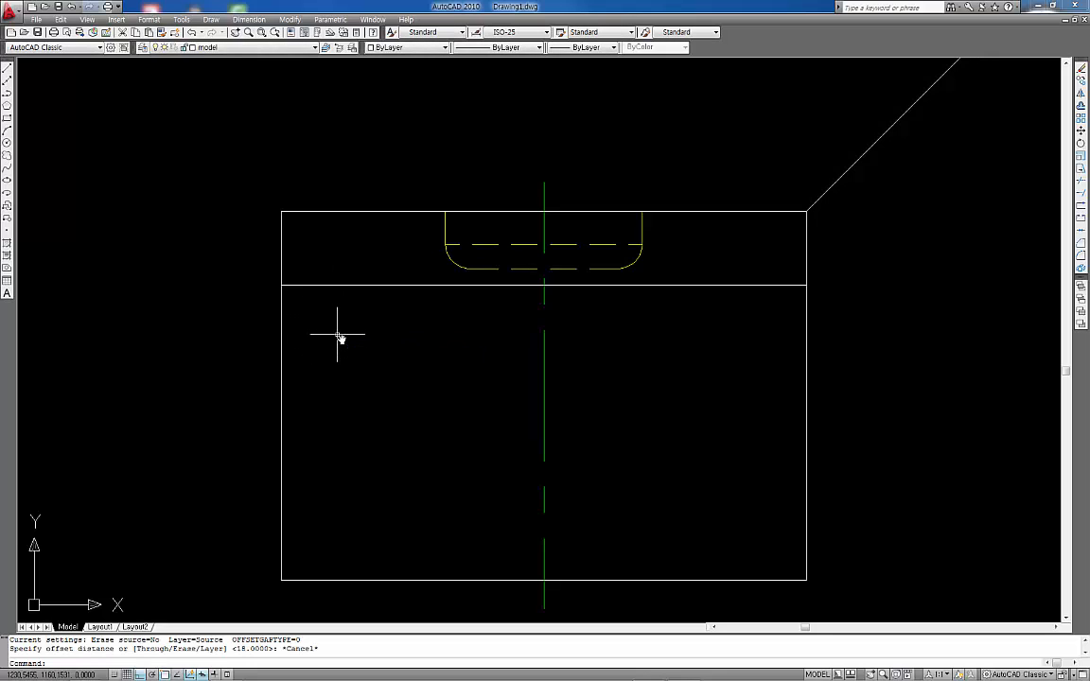
pyautogui.write('f')
pyautogui.press('Return')
pyautogui.write('r')
pyautogui.press('Return')
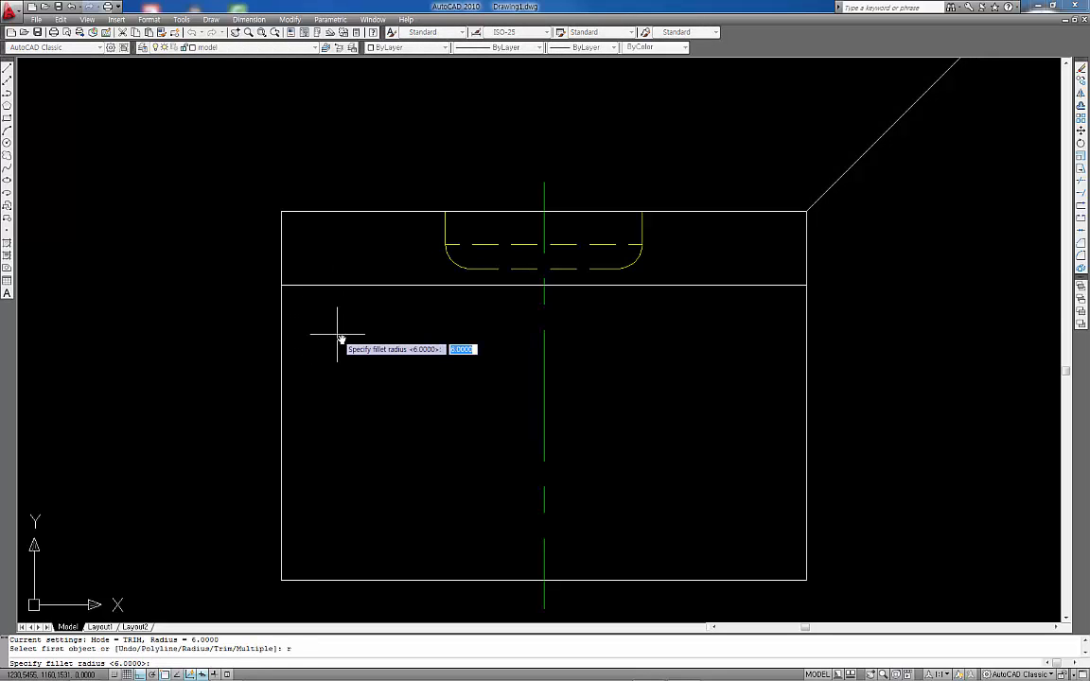
pyautogui.press('Escape')
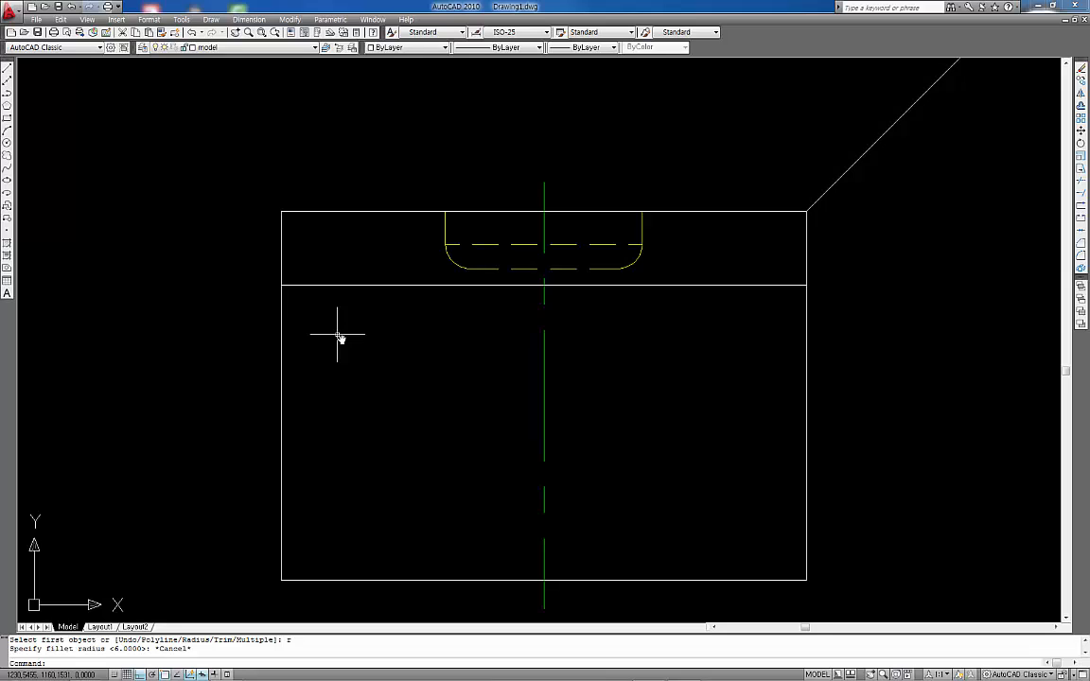
# Step: Fillet the corner below the offset line at the front view's left edge with radius 12 in No trim mode
pyautogui.press('Return')
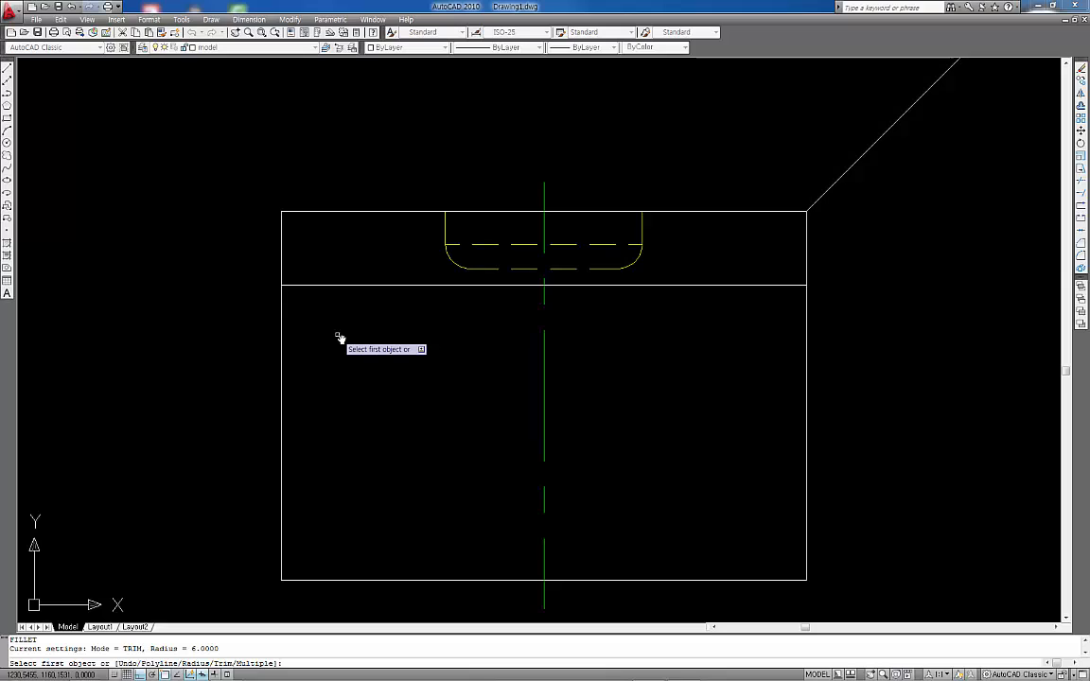
pyautogui.write('t')
pyautogui.press('Return')
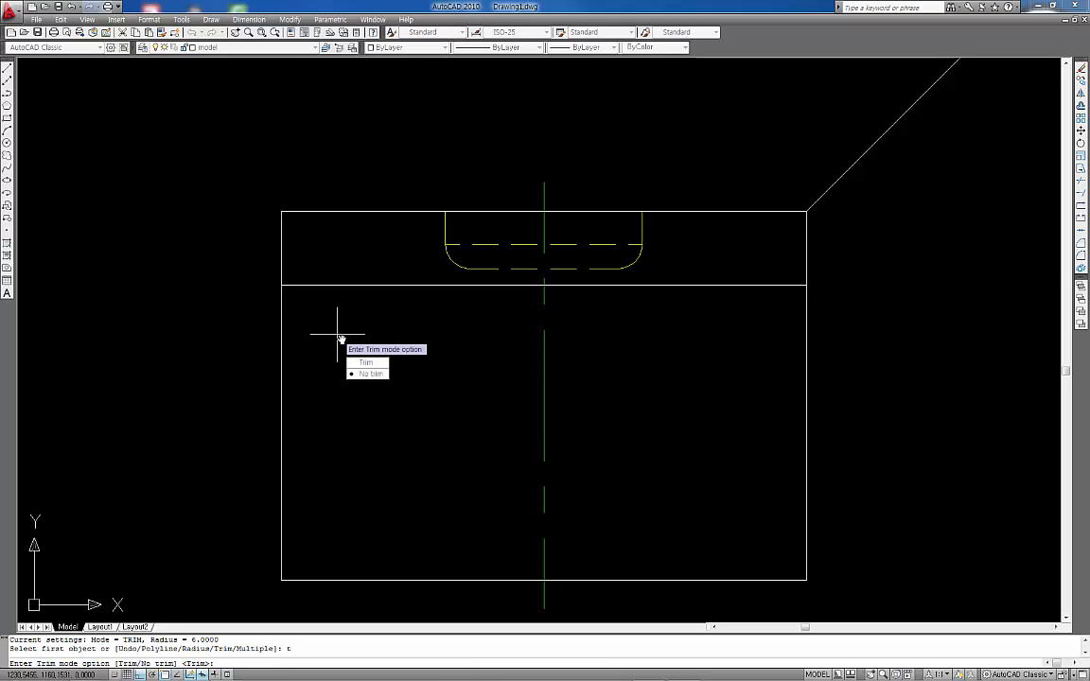
pyautogui.press('Return')
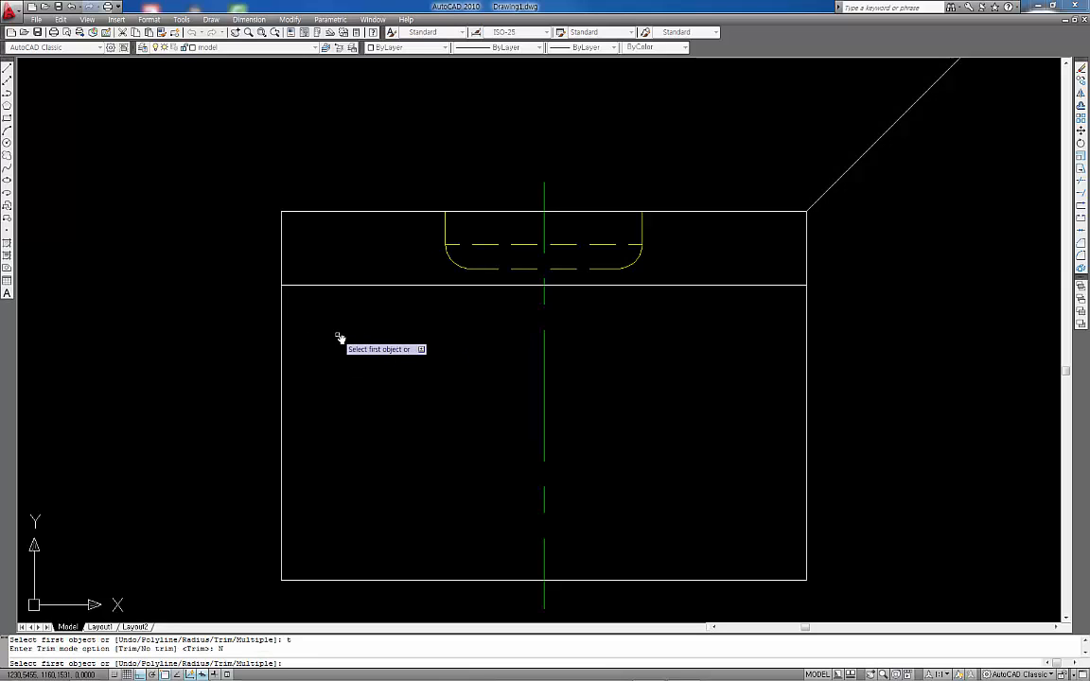
pyautogui.write('r')
pyautogui.press('Return')
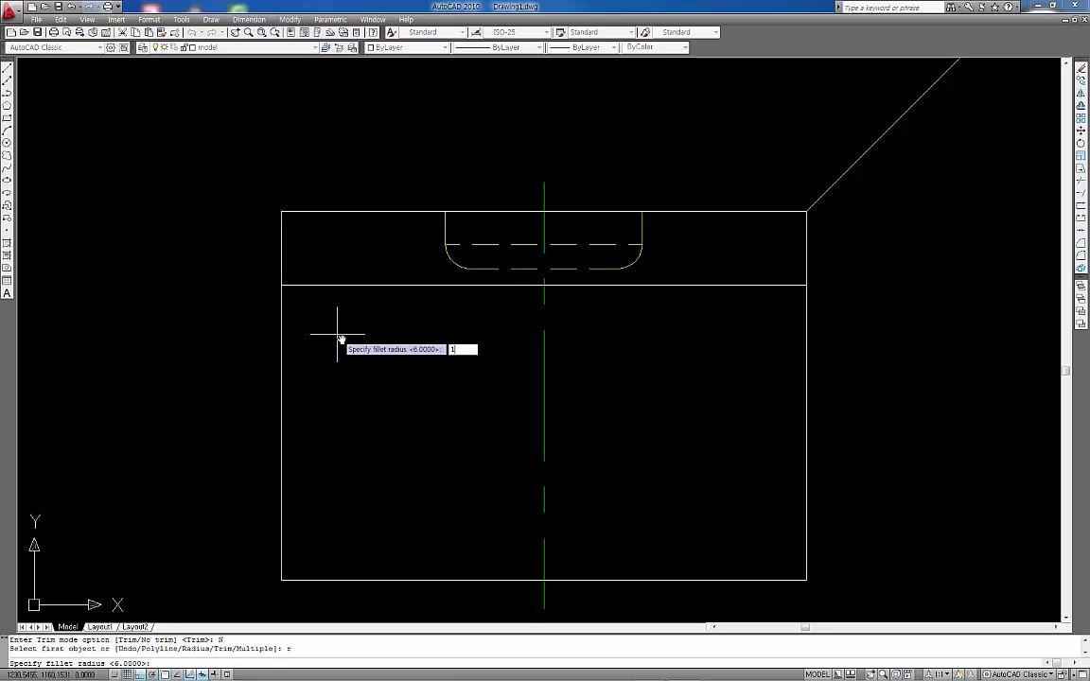
pyautogui.write('12')
pyautogui.press('Return')
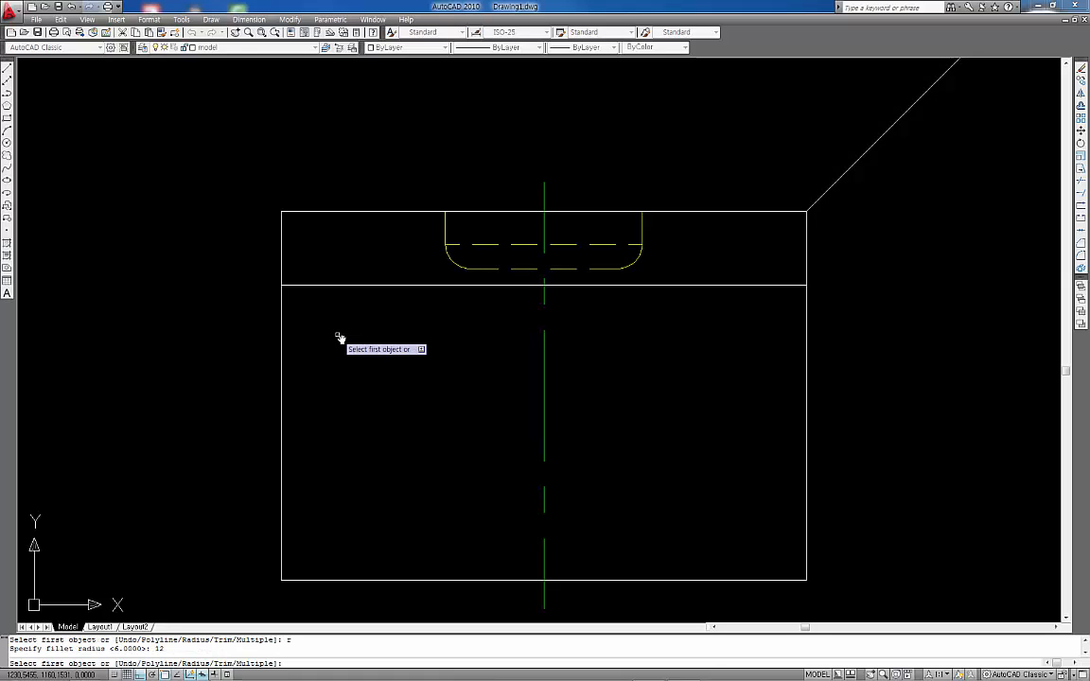
pyautogui.click(320, 284)
pyautogui.click(282, 318)
pyautogui.press('Return')
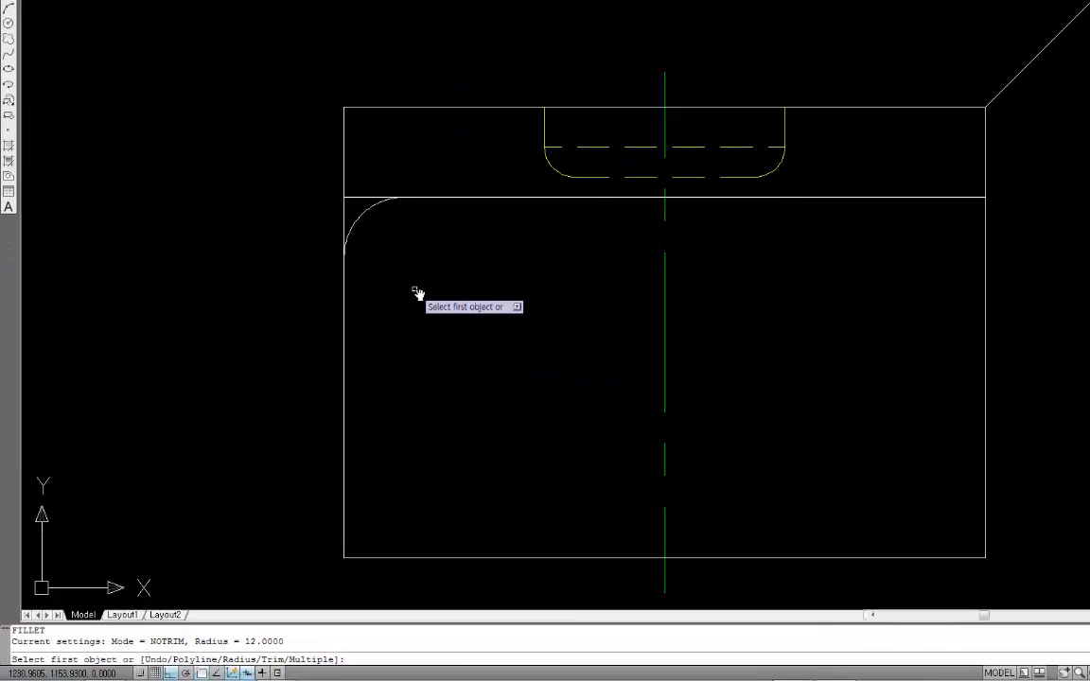
pyautogui.press('Escape')
pyautogui.press('Escape')
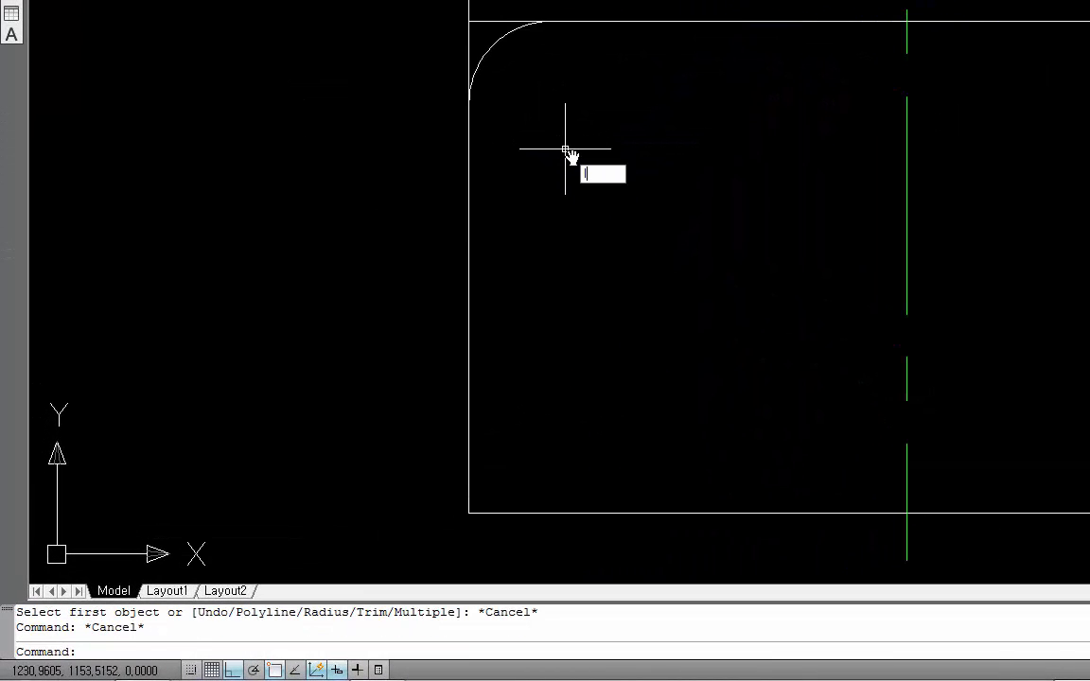
# Step: Draw a horizontal line from the radius 12 fillet's lower end to just past the vertical centreline
pyautogui.write('l')
pyautogui.press('Return')
pyautogui.click(469, 101)
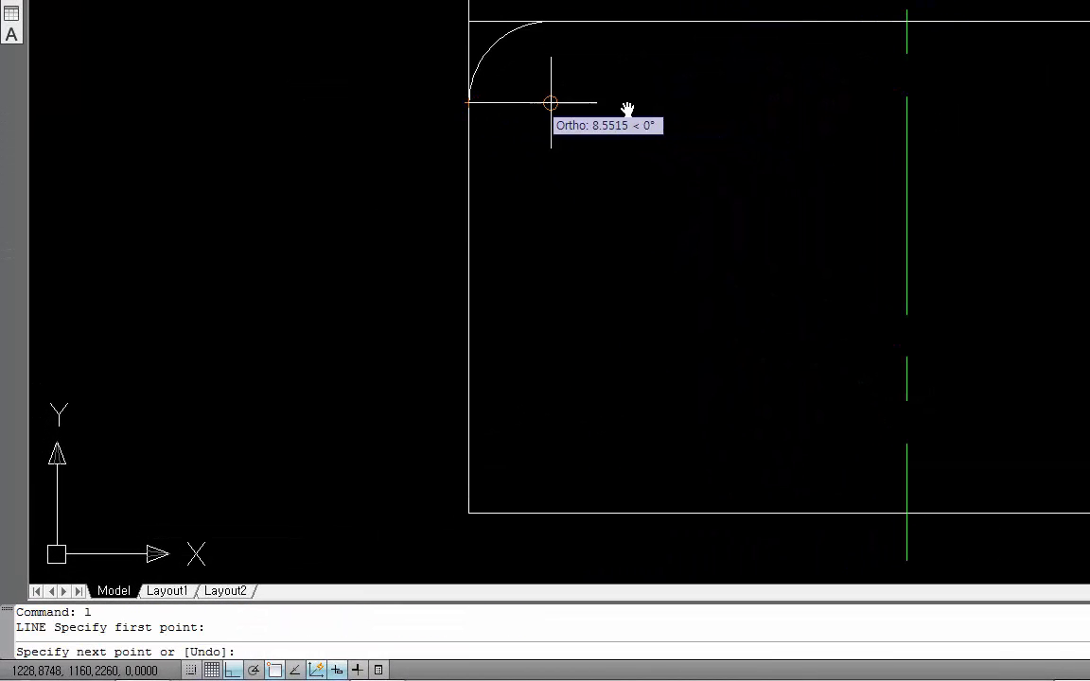
pyautogui.click(928, 101)
pyautogui.press('Return')
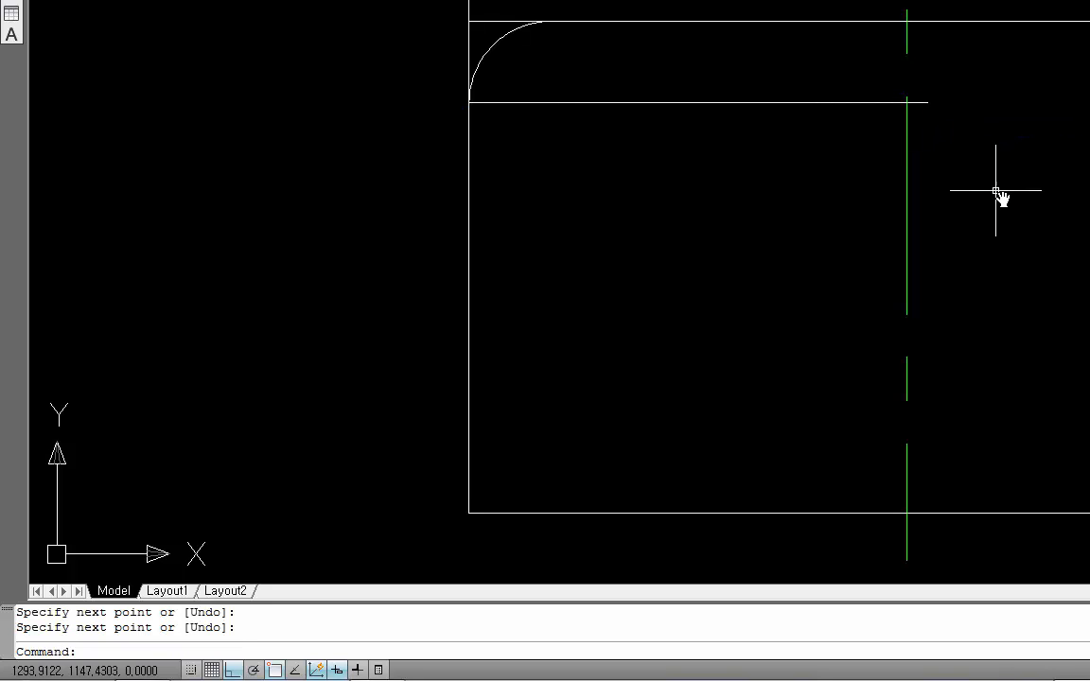
# Step: Trim the end of the new horizontal line that overhangs the vertical centreline
pyautogui.write('tr')
pyautogui.press('Return')
pyautogui.press('Return')
pyautogui.click(925, 102)
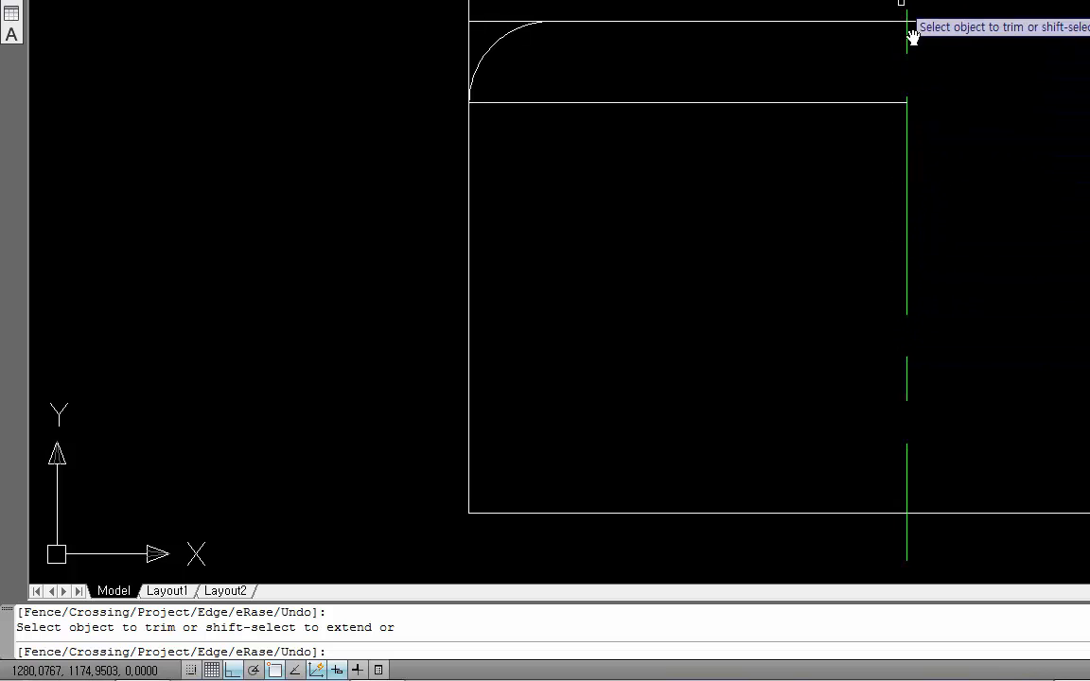
pyautogui.press('Escape')
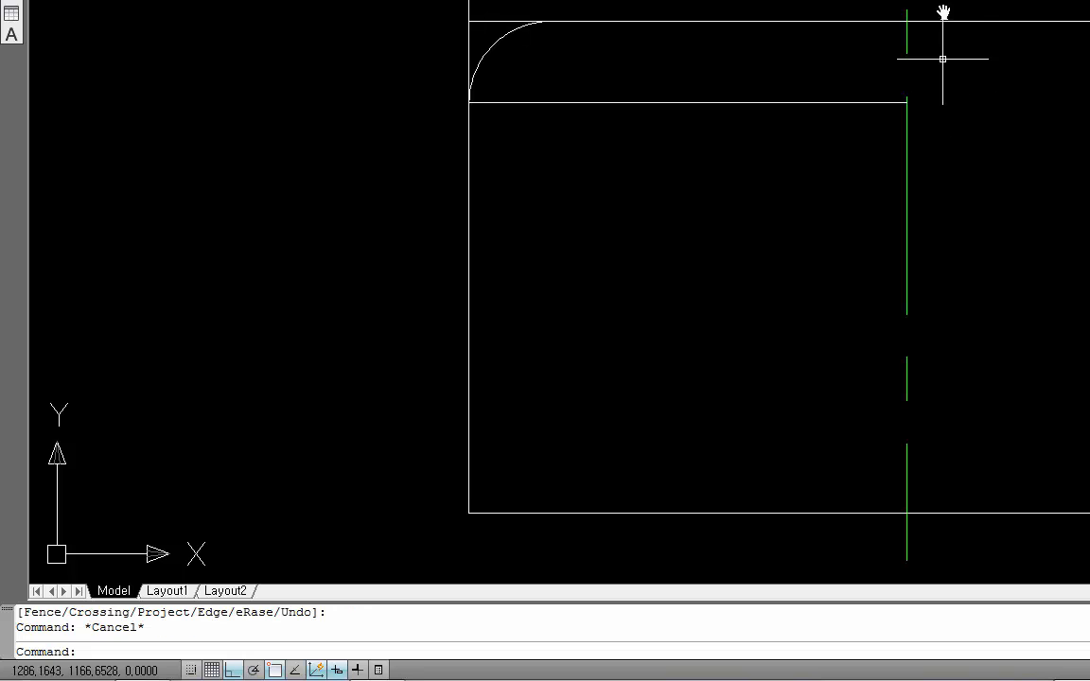
# Step: Offset the front view's top edge upward by 2
pyautogui.write('o')
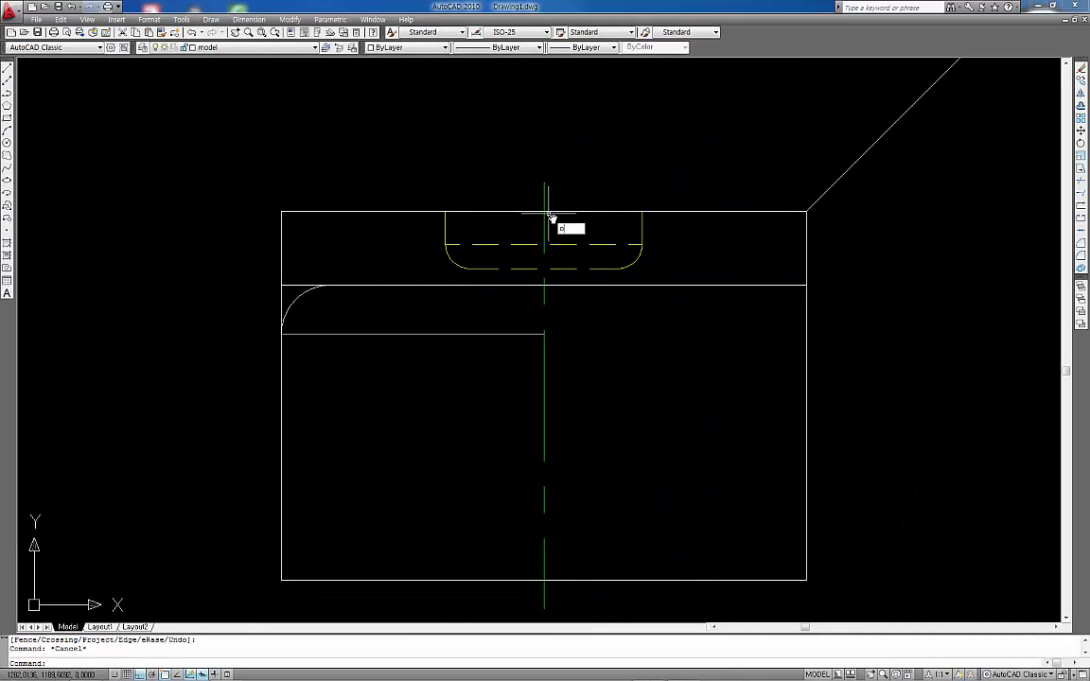
pyautogui.press('Return')
pyautogui.write('2')
pyautogui.press('Return')
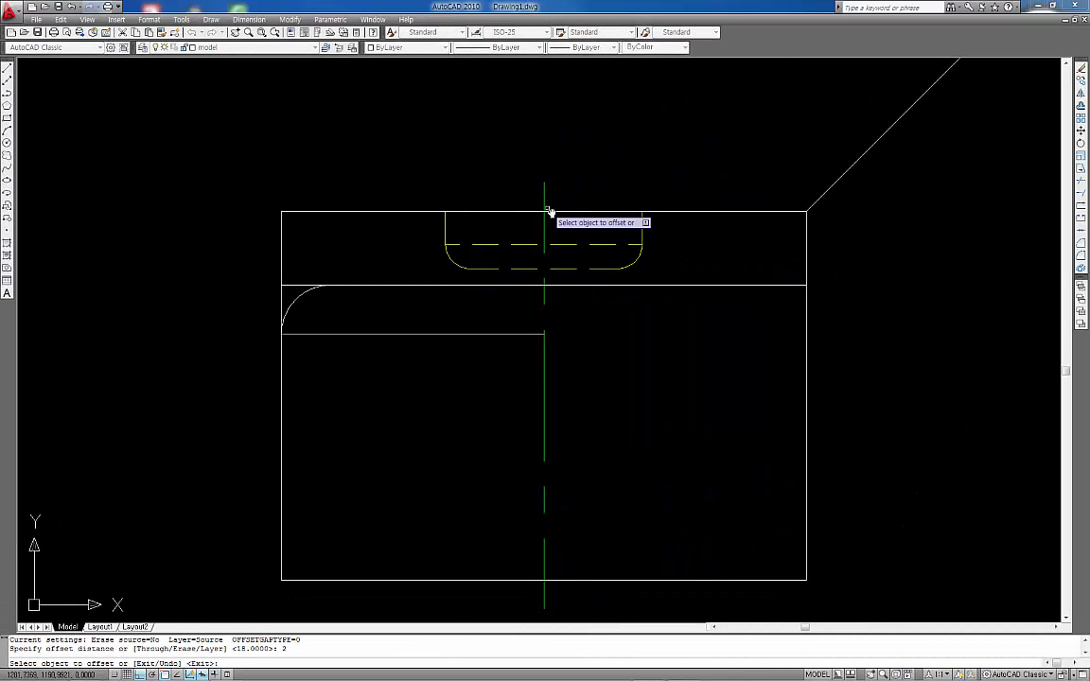
pyautogui.click(552, 211)
pyautogui.click(567, 196)
pyautogui.press('Return')
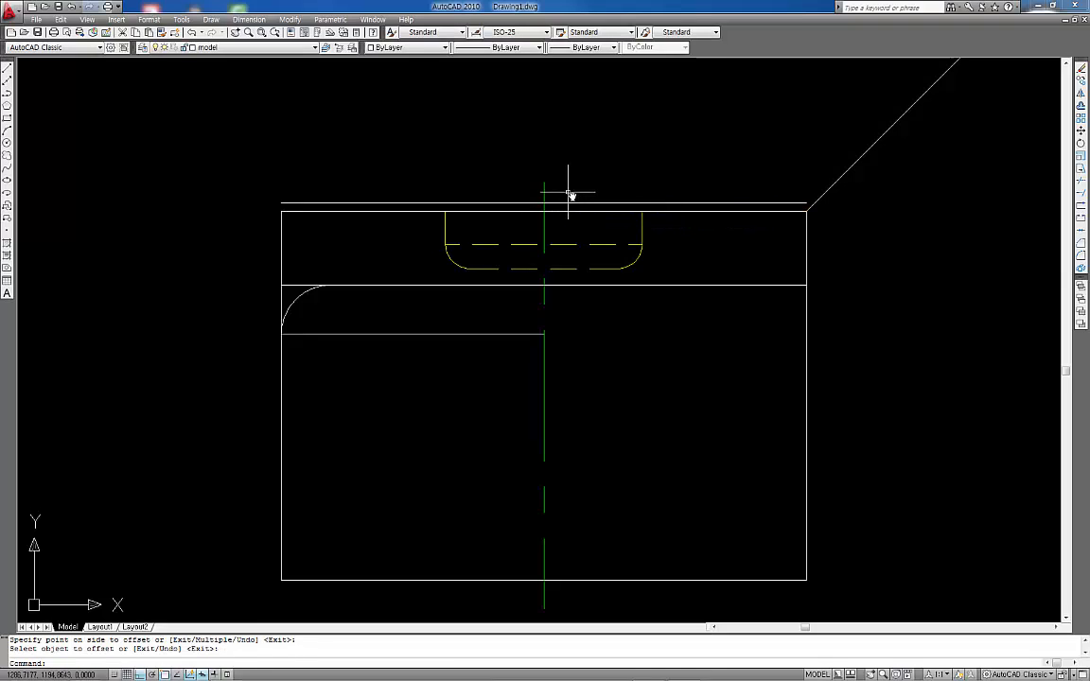
pyautogui.press('Escape')
pyautogui.press('Escape')
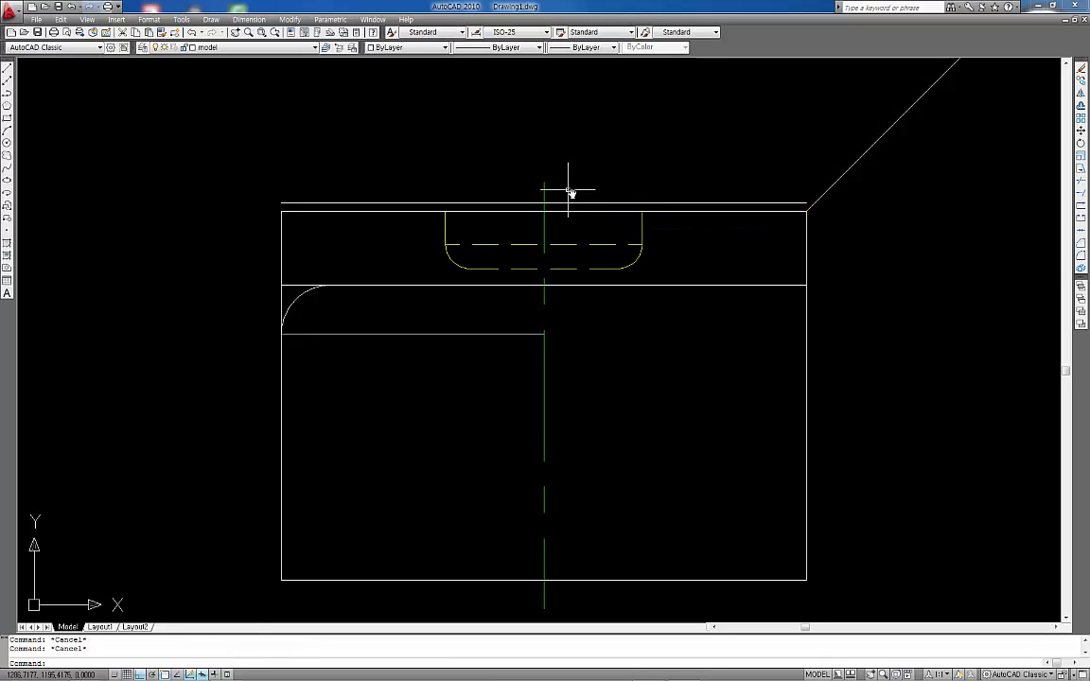
# Step: Offset the horizontal line at the fillet's lower end downward by 2
pyautogui.press('Return')
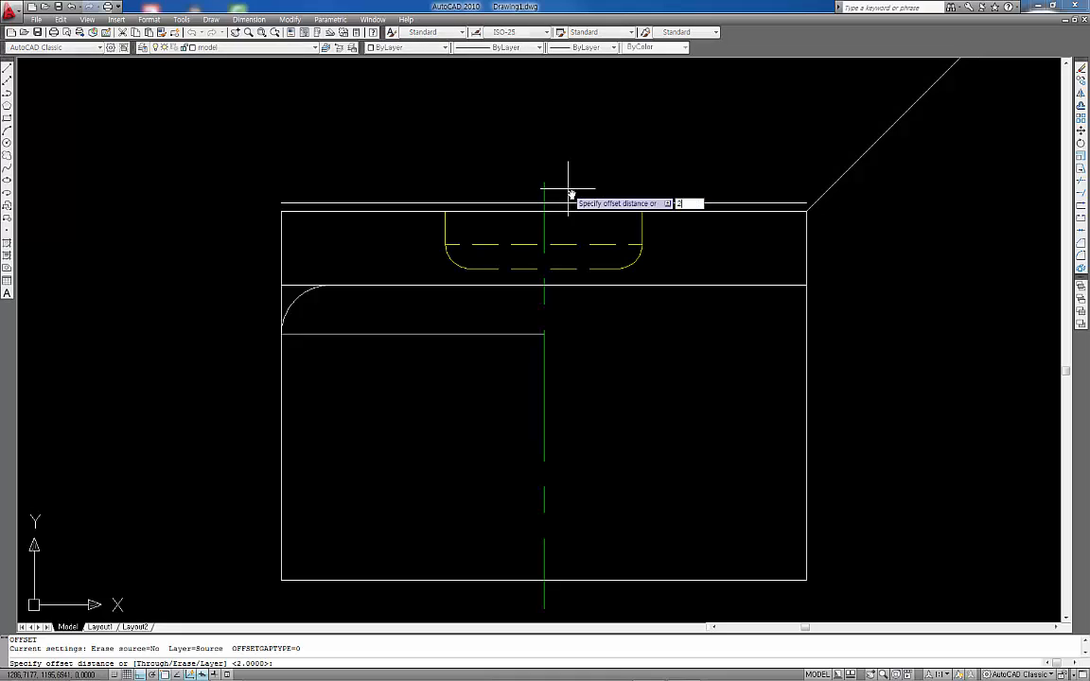
pyautogui.write('2')
pyautogui.press('Return')
pyautogui.click(513, 336)
pyautogui.click(506, 375)
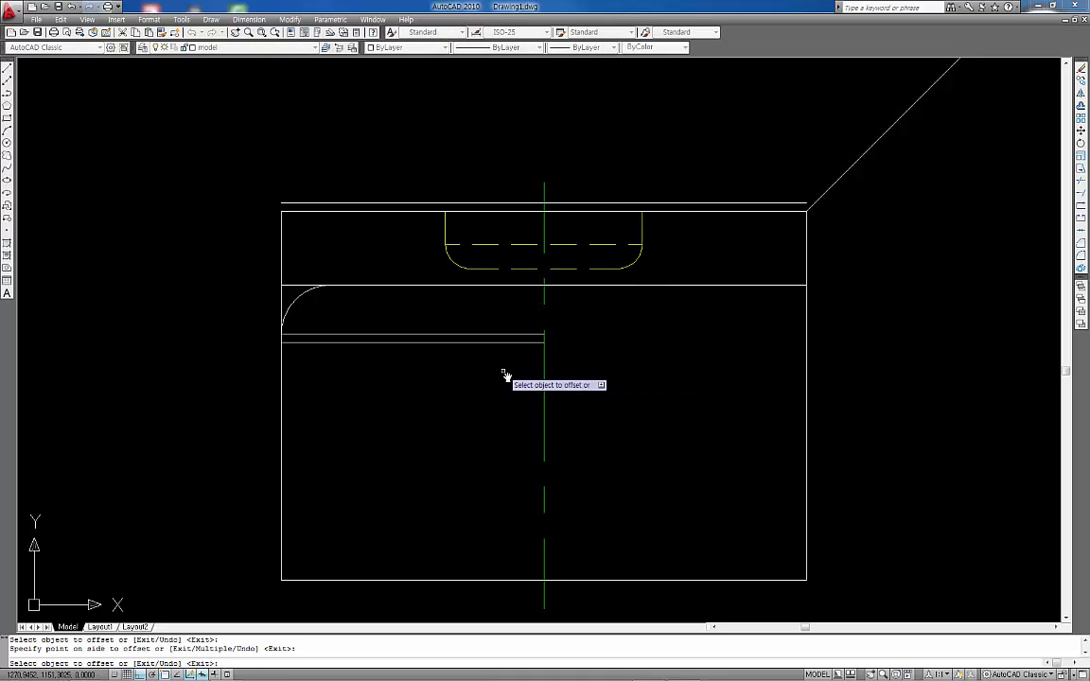
pyautogui.press('Return')
pyautogui.press('Escape')
# Step: Trim the vertical centreline between both pairs of lines spaced 2 apart, and delete the offset line above the top edge
pyautogui.scroll(2, 560, 355)
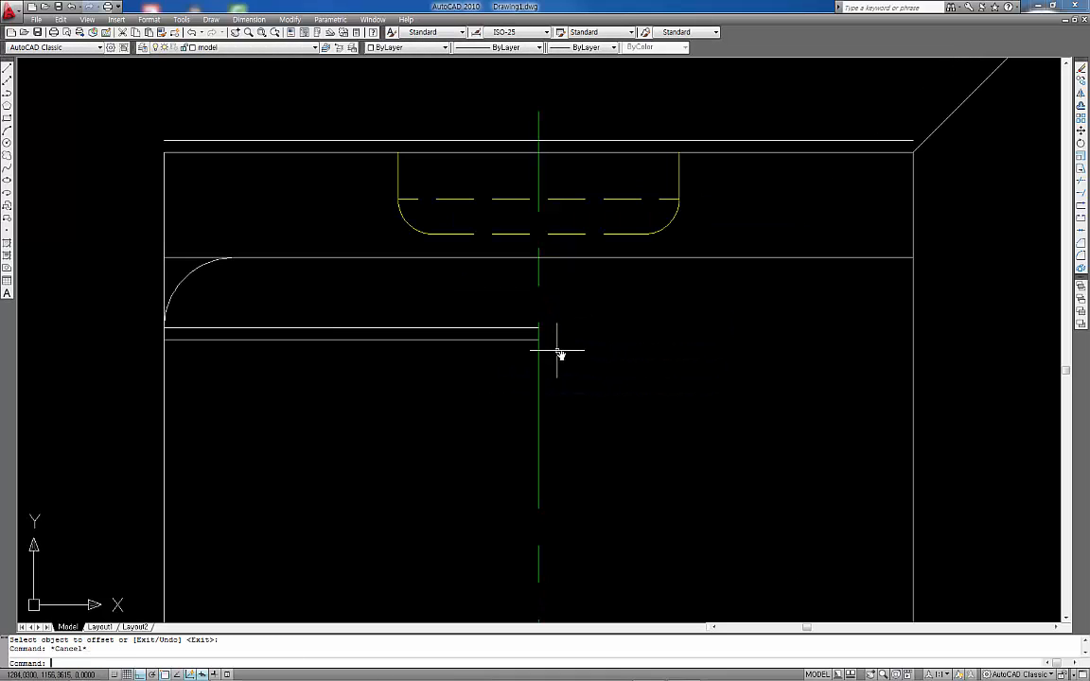
pyautogui.write('tr')
pyautogui.press('Return')
pyautogui.press('Return')
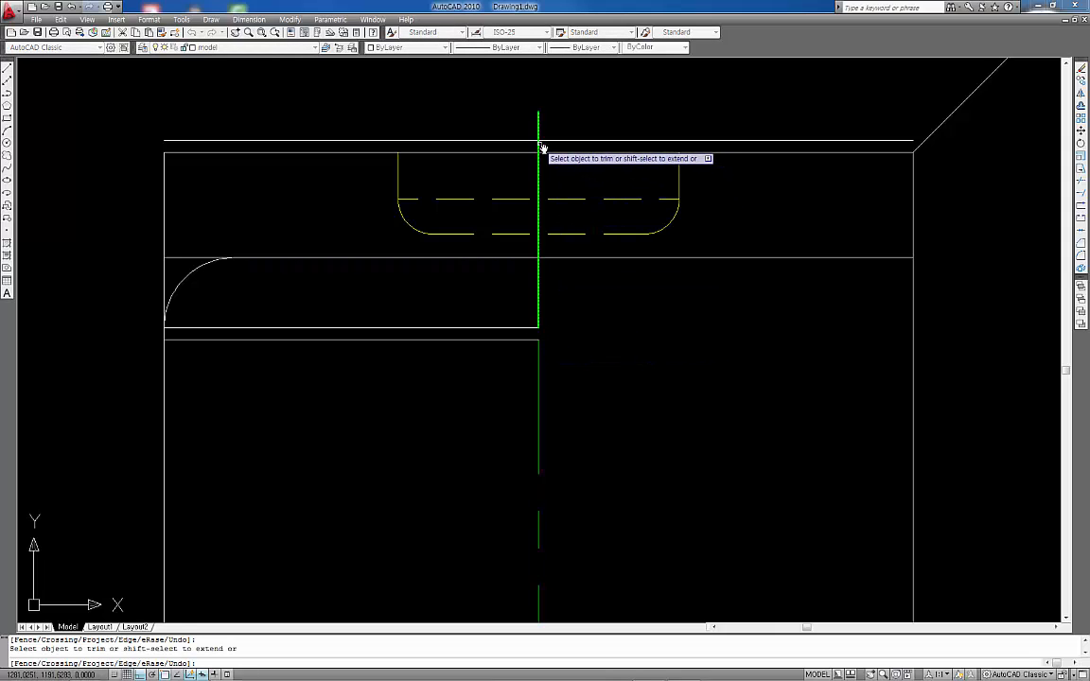
pyautogui.press('Escape')
pyautogui.click(643, 142)
pyautogui.press('Delete')
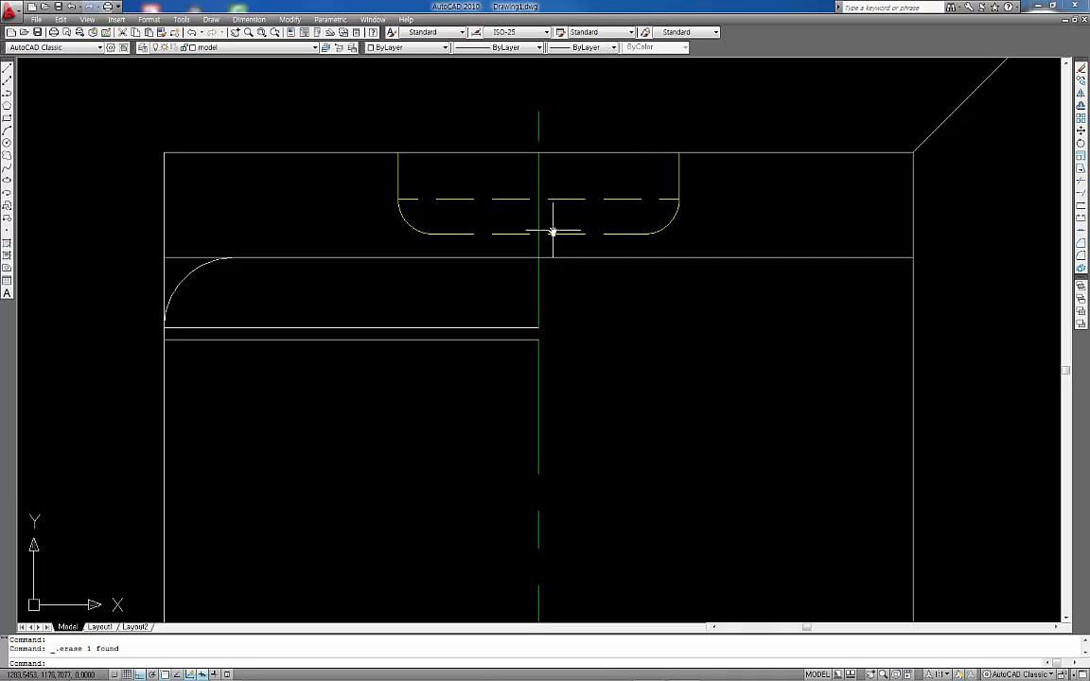
# Step: Put the upper segment of the front view's vertical centreline on the hidden layer and delete the offset line below the fillet
pyautogui.click(538, 251)
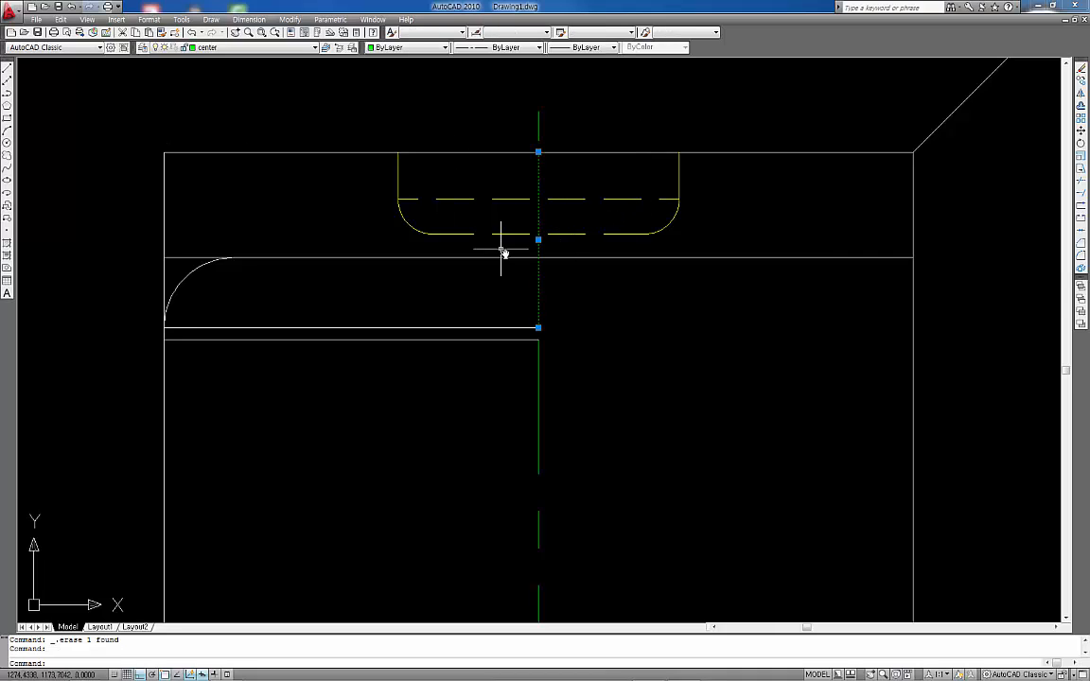
pyautogui.click(243, 50)
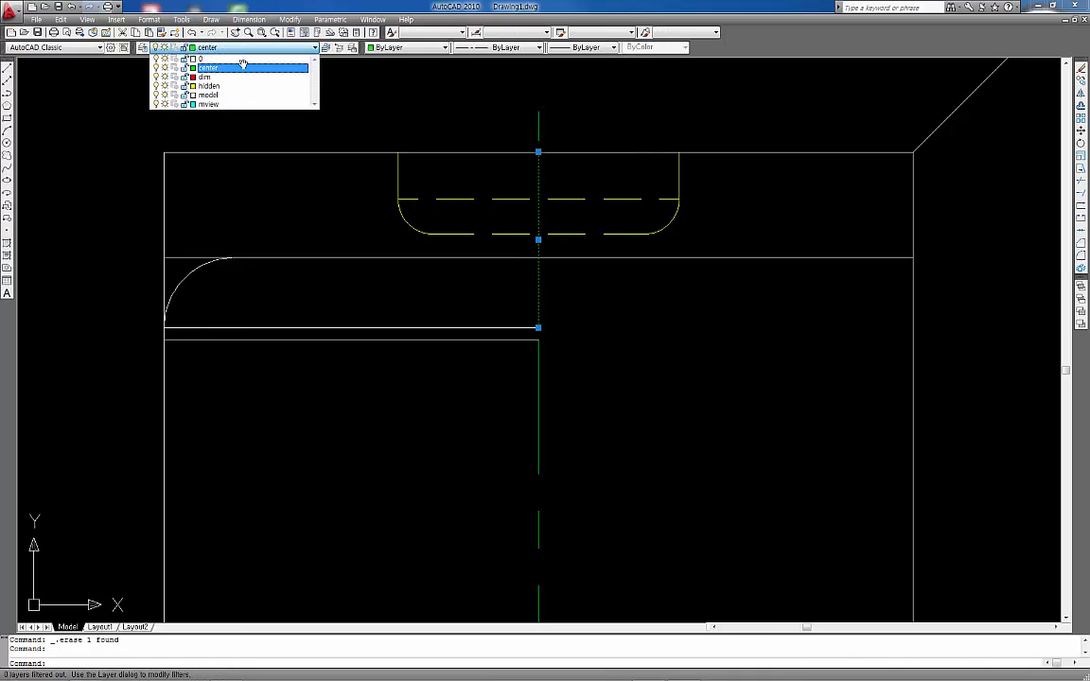
pyautogui.click(243, 85)
pyautogui.press('Escape')
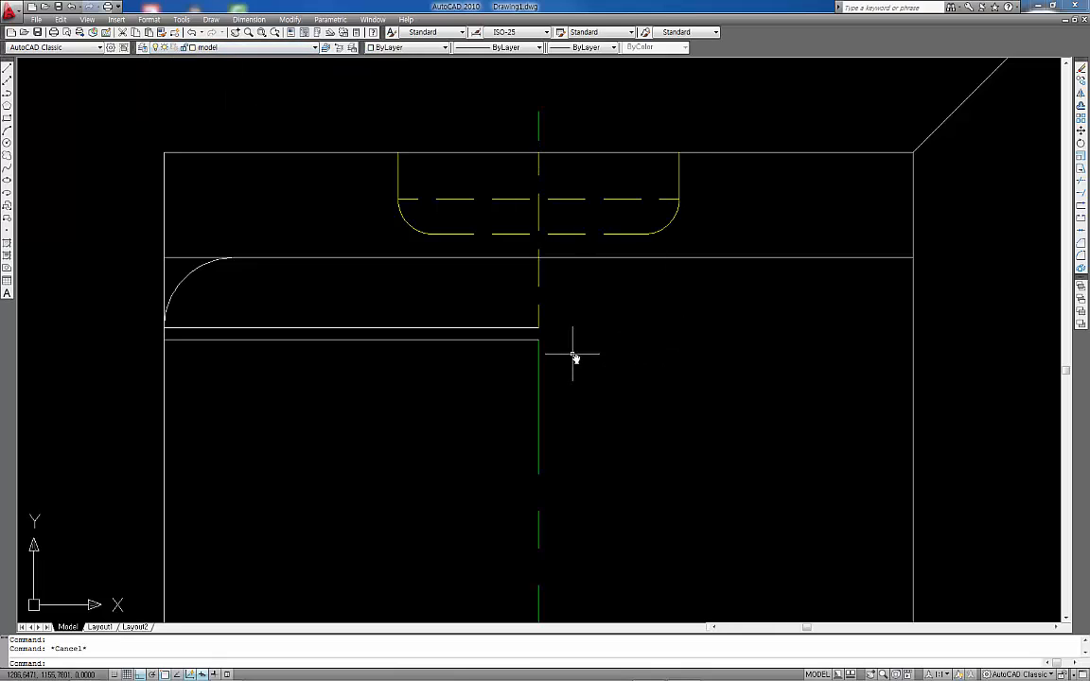
pyautogui.click(472, 339)
pyautogui.press('Delete')
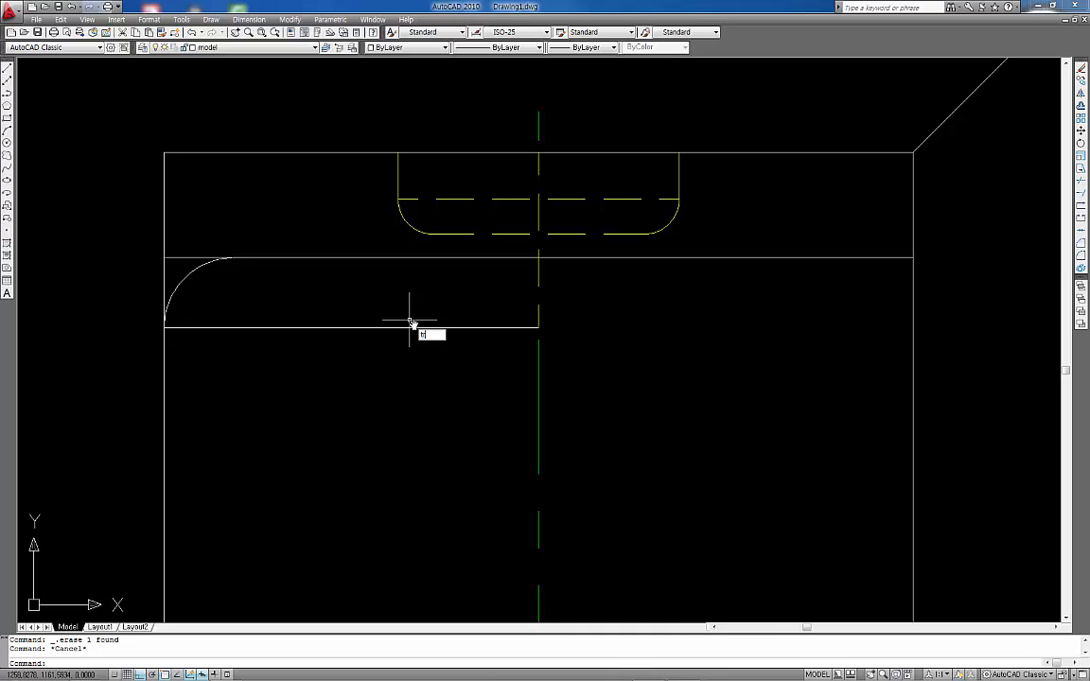
# Step: Trim the horizontal line at the front view's fillet top back to the fillet and the vertical centreline
pyautogui.press('space')
pyautogui.press('space')
pyautogui.click(785, 299)
pyautogui.click(765, 244)
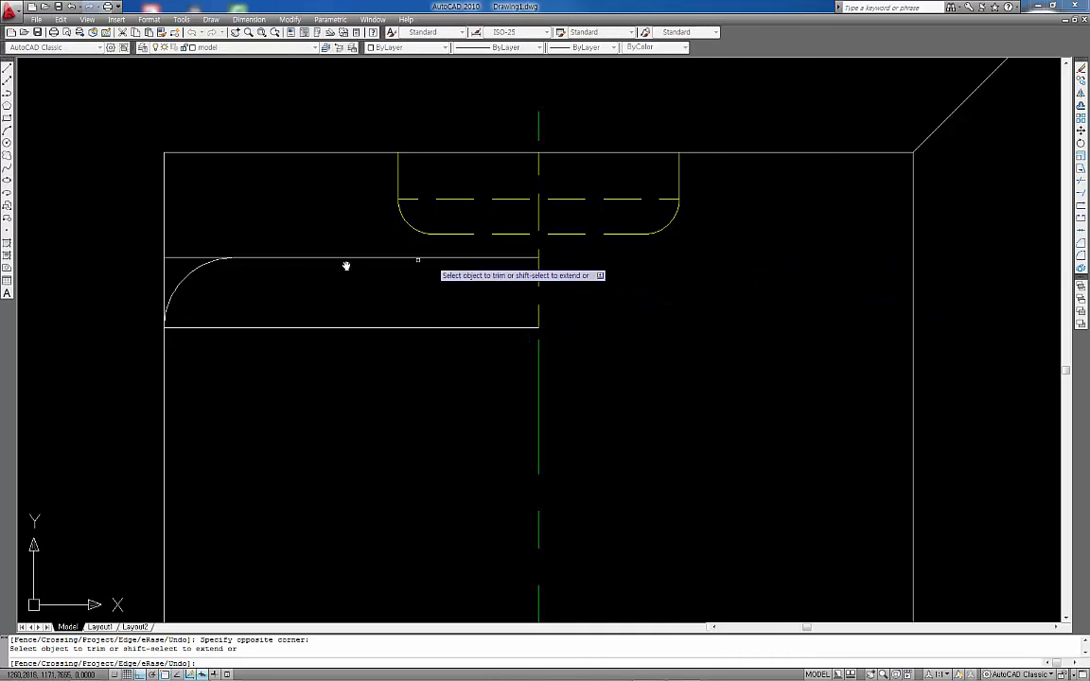
# Step: Put the front view's fillet arc and the horizontal lines at its upper and lower ends on the hidden layer
pyautogui.click(297, 239)
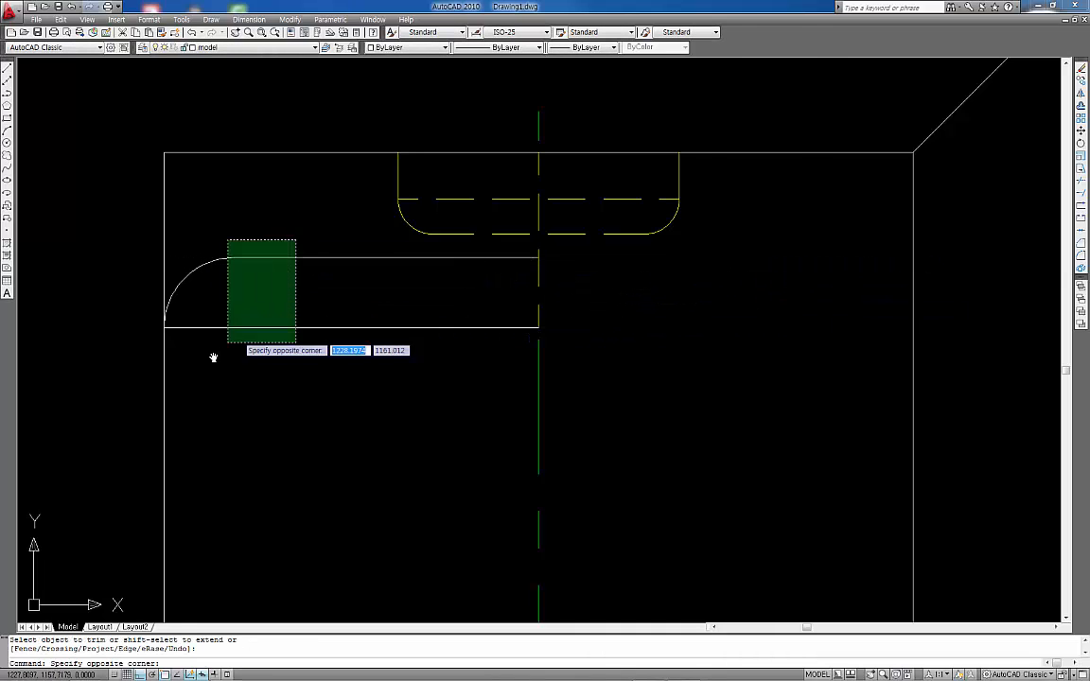
pyautogui.click(214, 356)
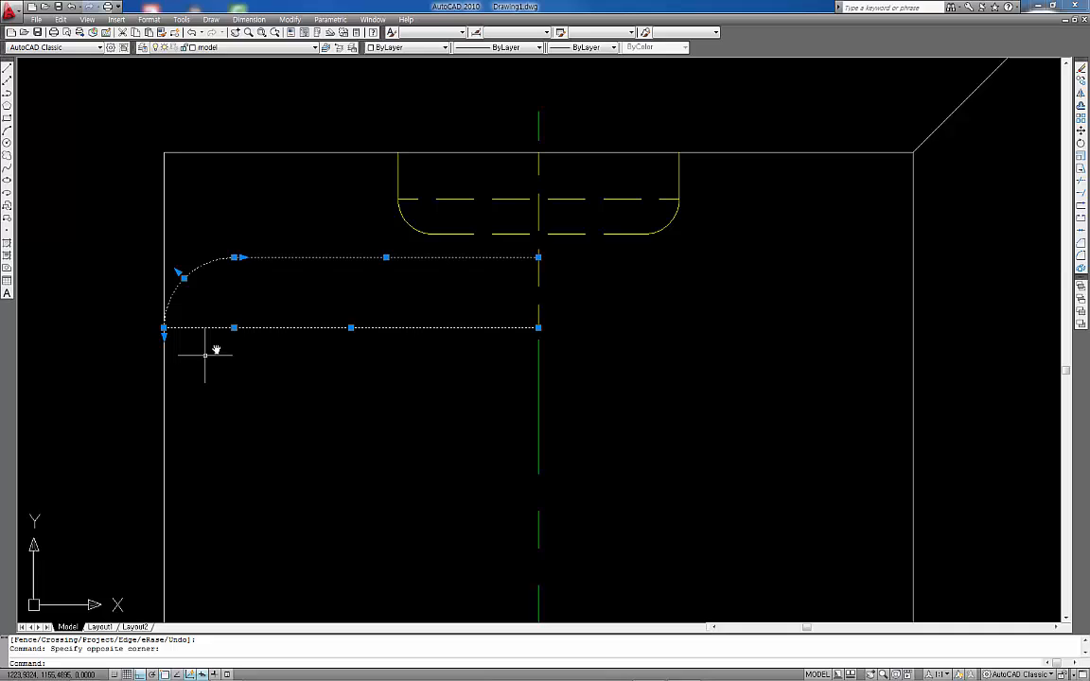
pyautogui.click(249, 49)
pyautogui.click(246, 93)
pyautogui.press('Escape')
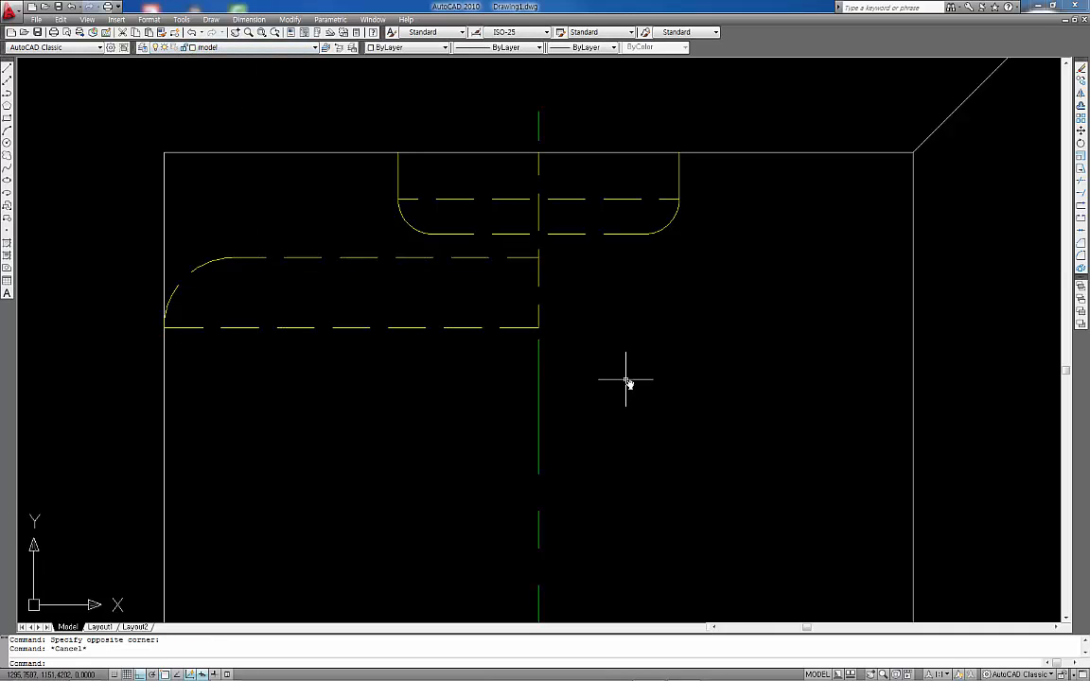
# Step: Offset the side view's top edge upward by 2
pyautogui.scroll(-4, 625, 360)
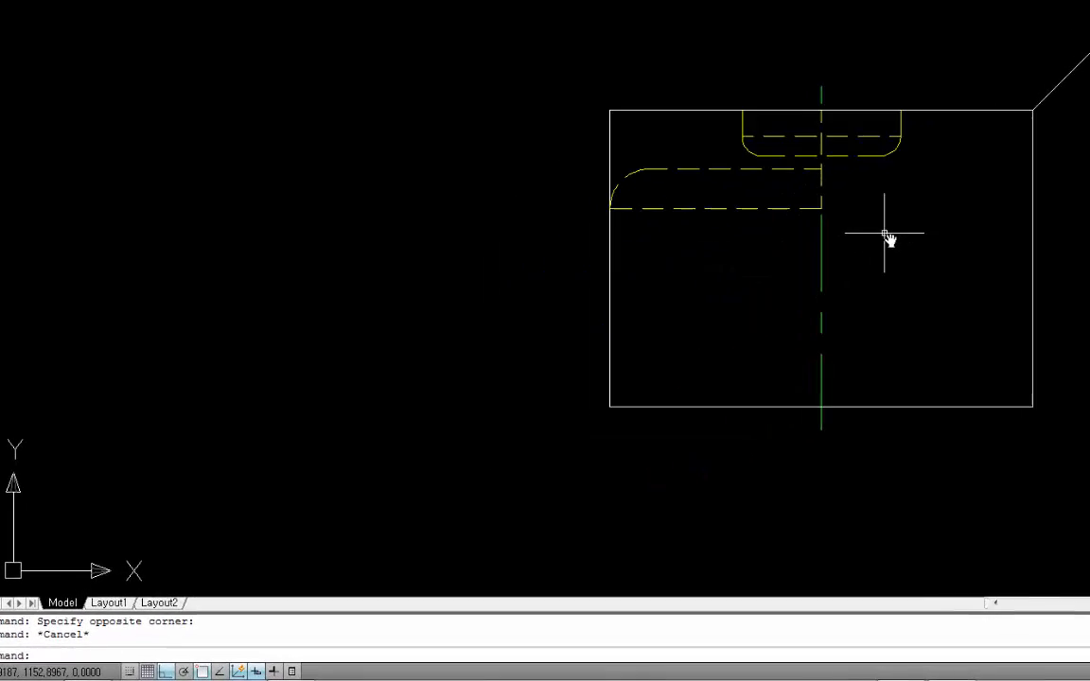
pyautogui.moveTo(1016, 173); pyautogui.dragTo(899, 195, button='middle')
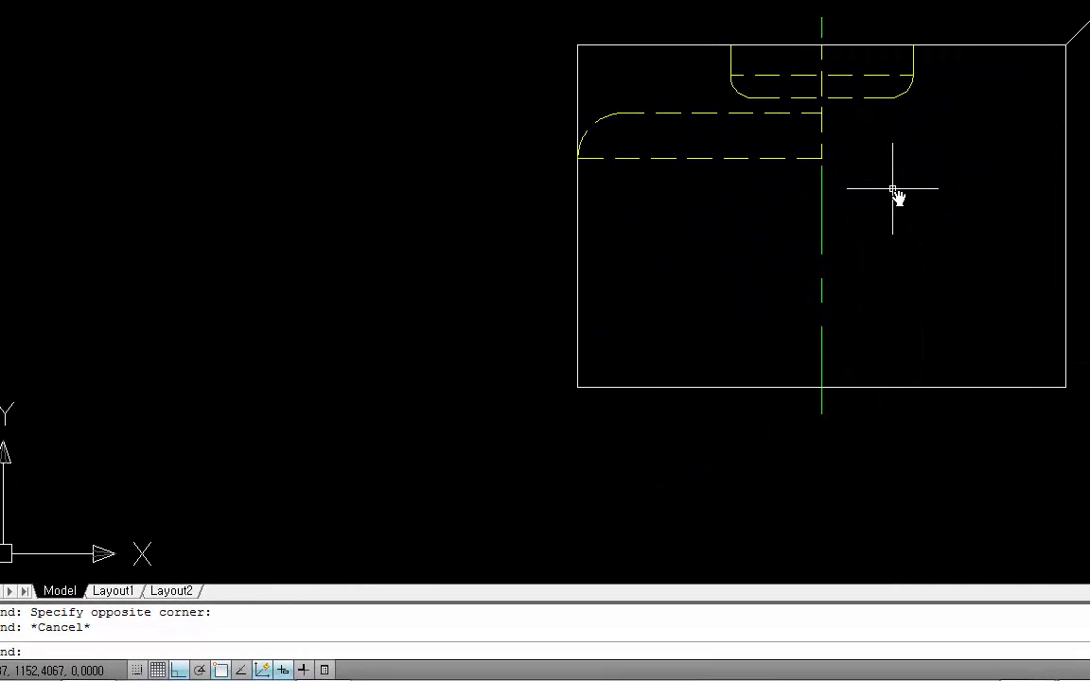
pyautogui.scroll(-2, 1015, 216)
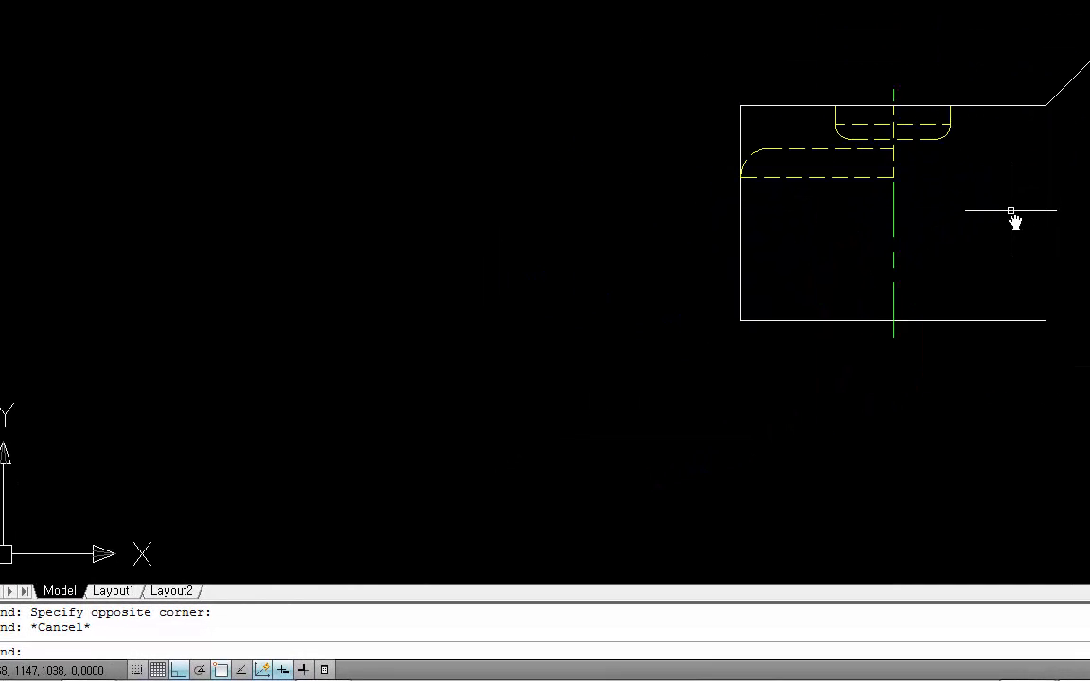
pyautogui.moveTo(1015, 216); pyautogui.dragTo(853, 227, button='middle')
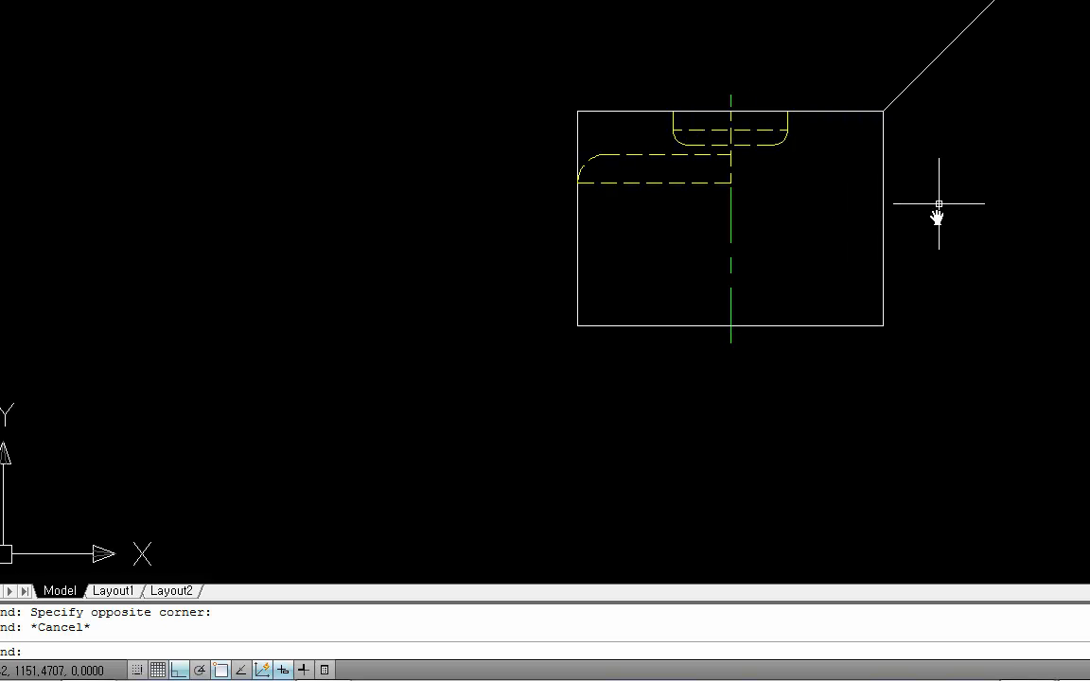
pyautogui.scroll(2, 1088, 178)
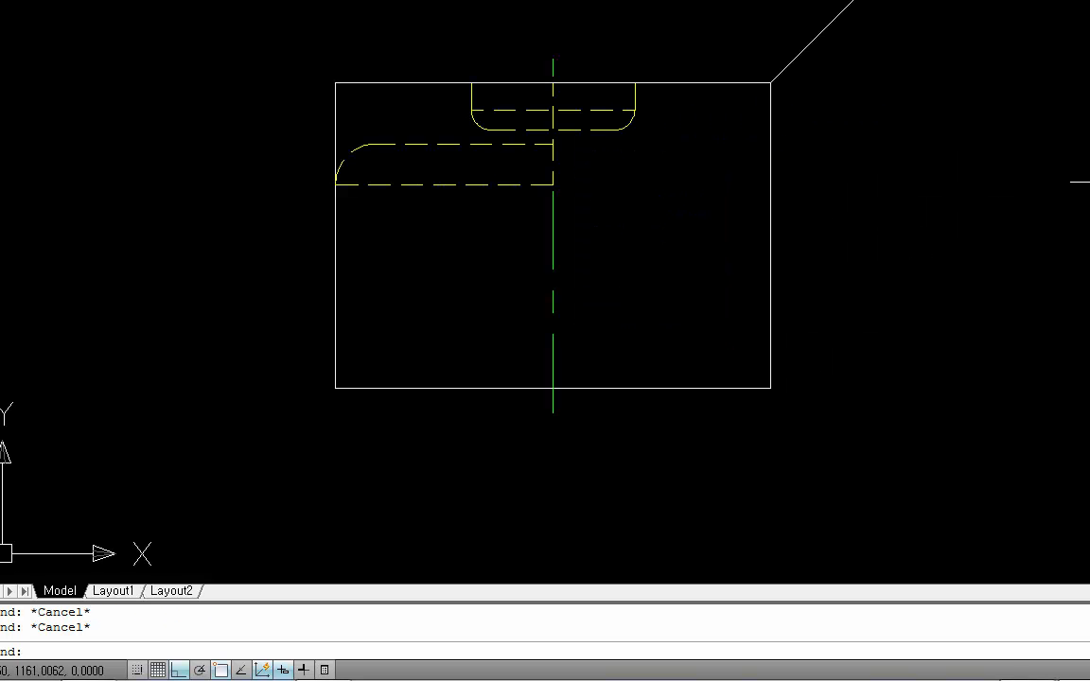
pyautogui.moveTo(1045, 324)
pyautogui.mouseDown(button='middle')
pyautogui.moveTo(892, 333)
pyautogui.moveTo(925, 335)
pyautogui.mouseUp(button='middle')
pyautogui.scroll(2, 926, 335)
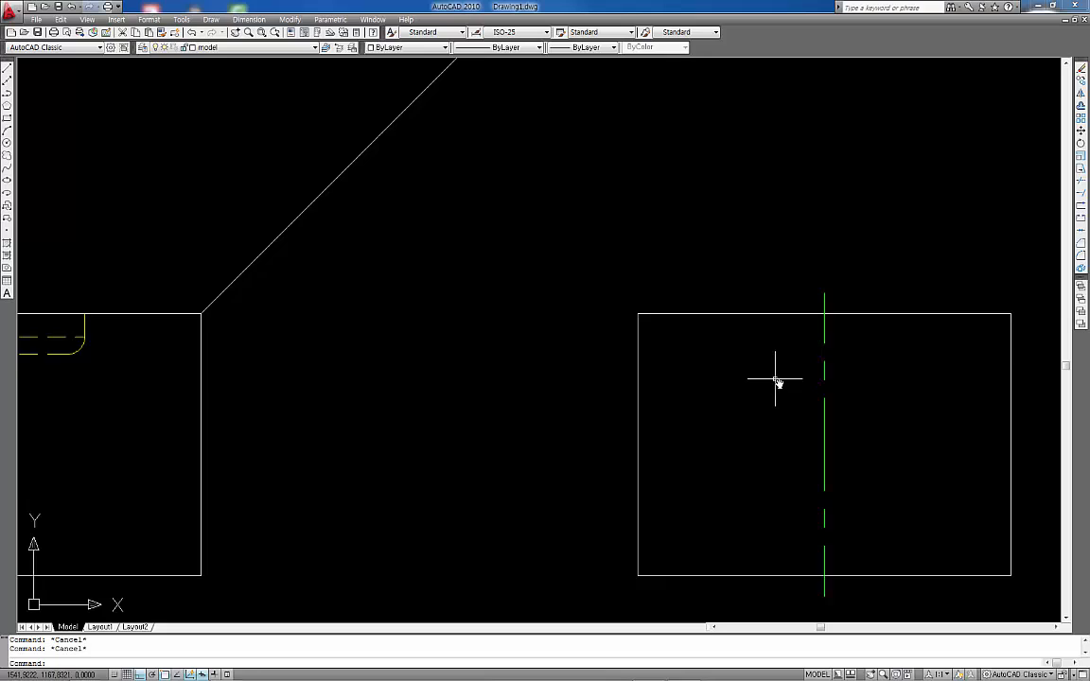
pyautogui.scroll(-2, 776, 381)
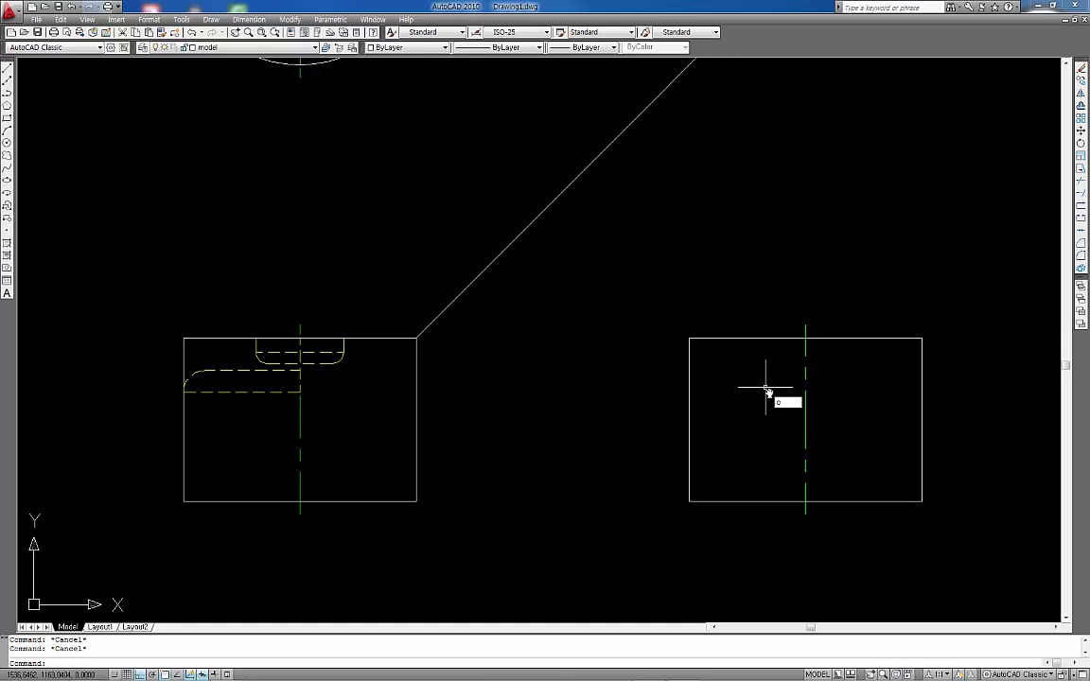
pyautogui.press('Return')
pyautogui.scroll(3, 771, 383)
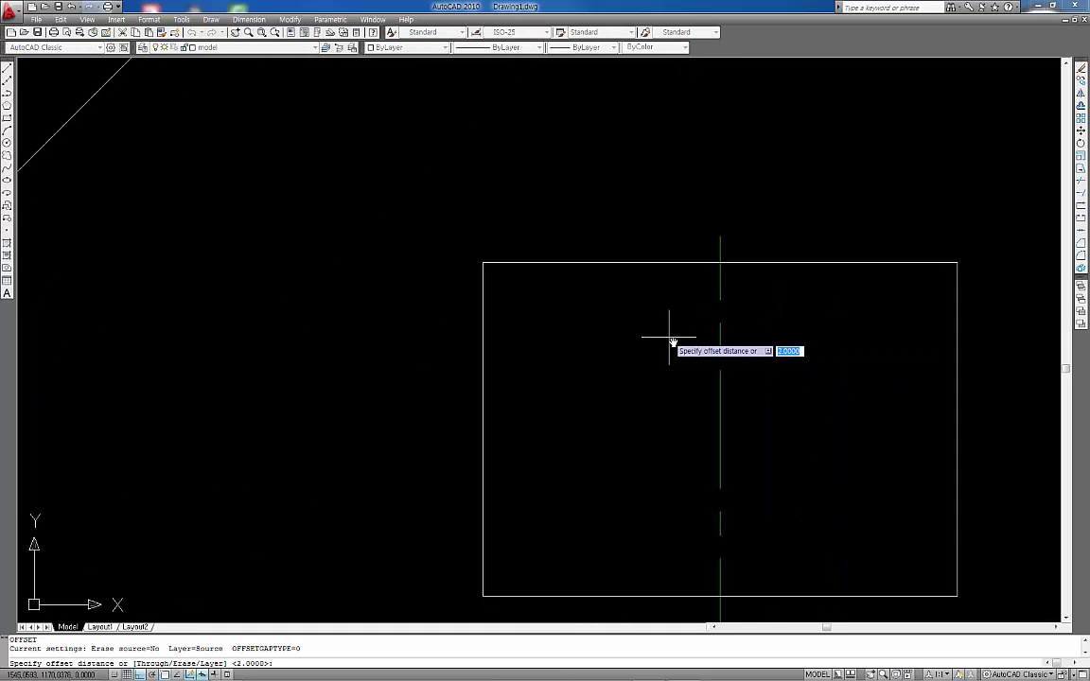
pyautogui.write('5')
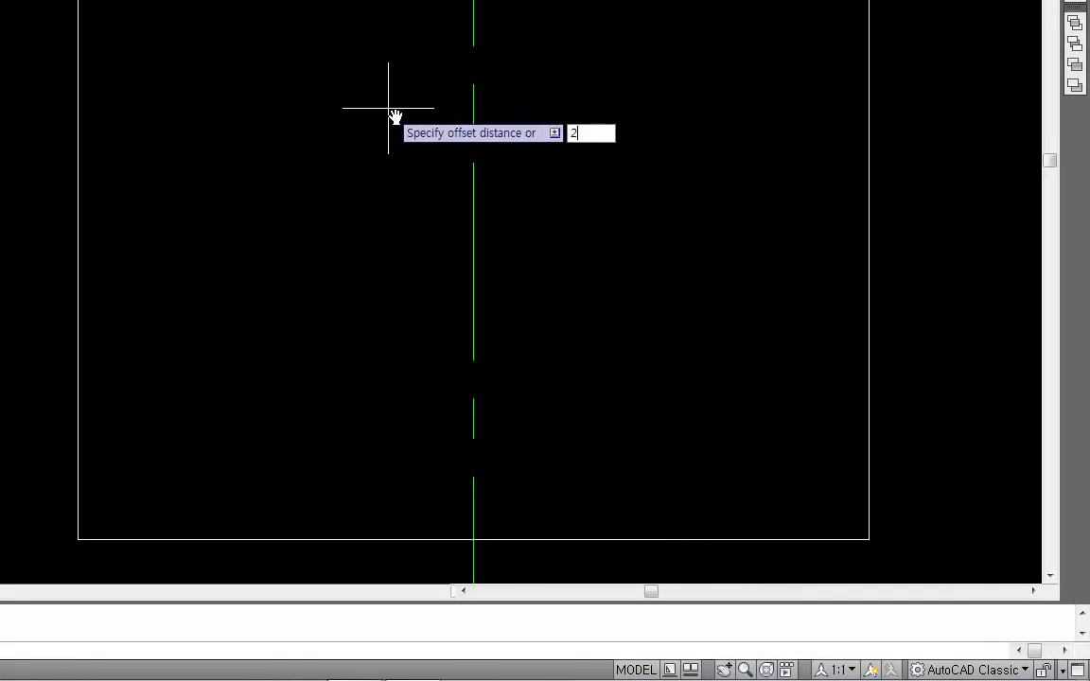
pyautogui.press('Return')
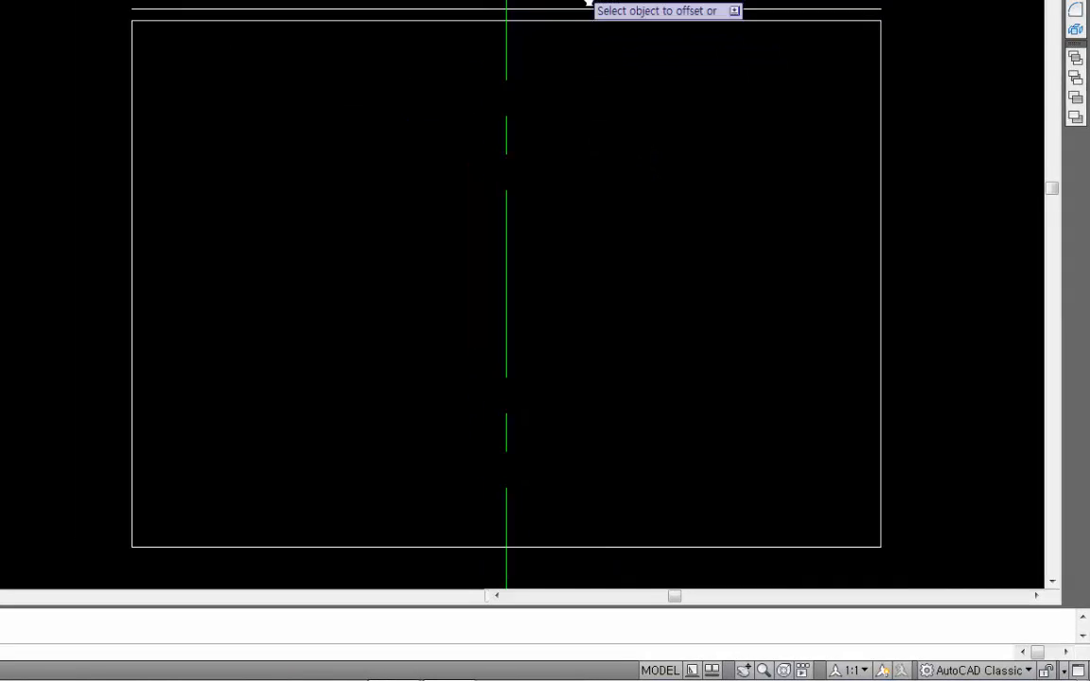
pyautogui.press('Escape')
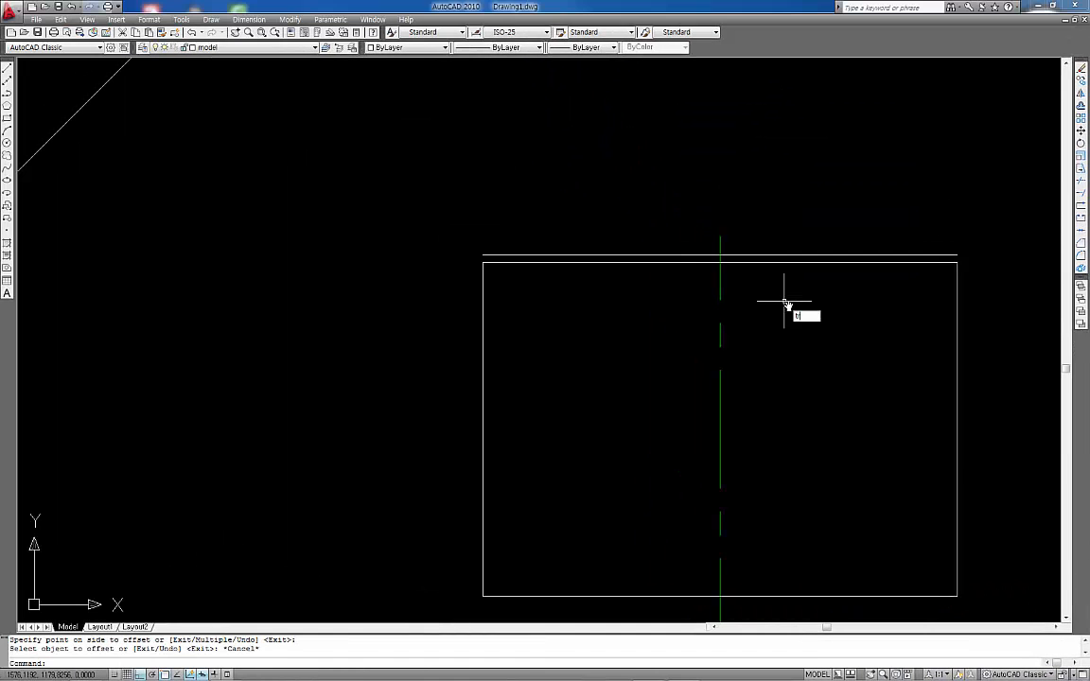
# Step: Trim the side view's centreline between the top edge and the offset line, and delete the offset line
pyautogui.write('tr')
pyautogui.press('Return')
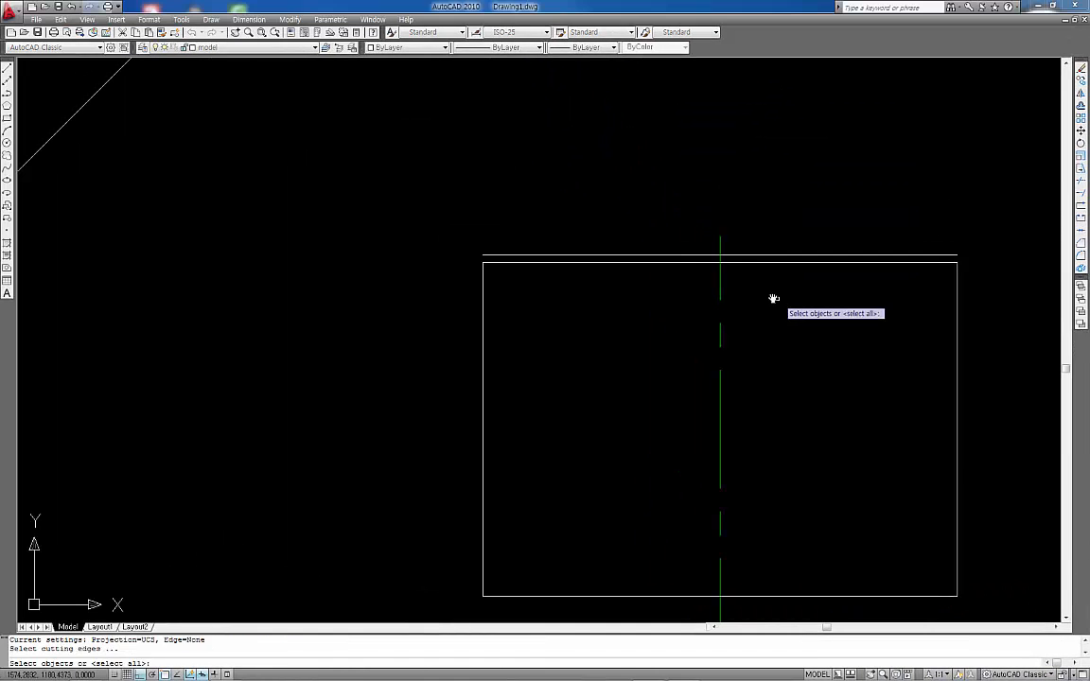
pyautogui.press('Return')
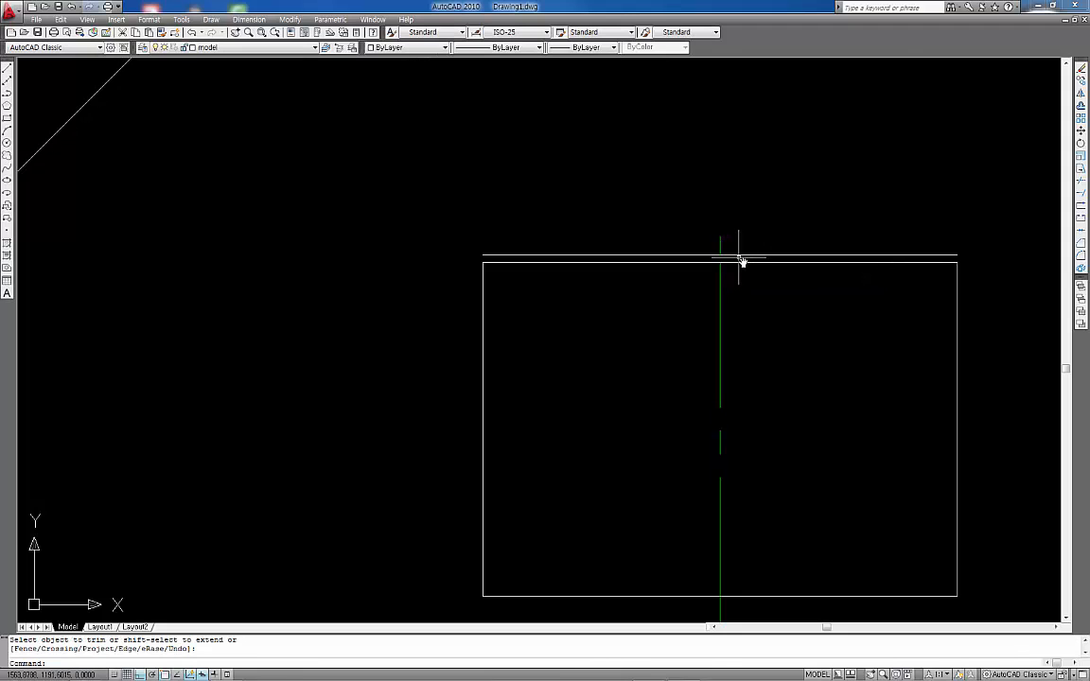
pyautogui.press('Escape')
pyautogui.click(725, 254)
pyautogui.press('Delete')
# Step: Draw a horizontal projection line from the upper end of the front view's lower centreline segment across the whole side view
pyautogui.scroll(-6, 529, 405)
pyautogui.scroll(2, 361, 406)
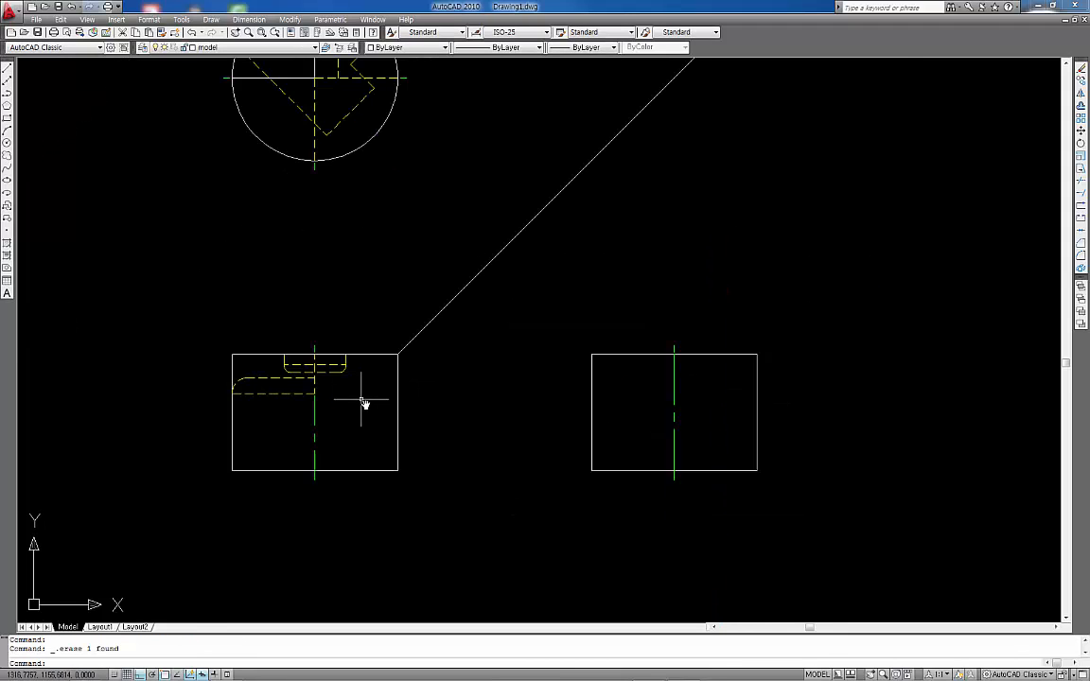
pyautogui.scroll(2, 332, 431)
pyautogui.write('l')
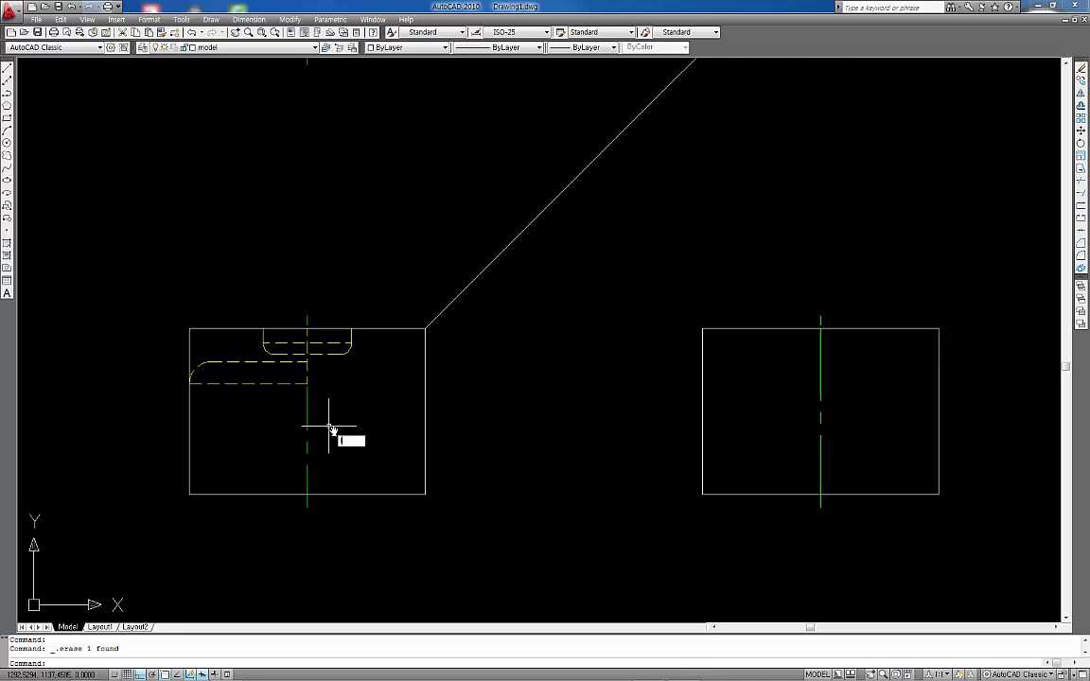
pyautogui.press('Return')
pyautogui.click(306, 387)
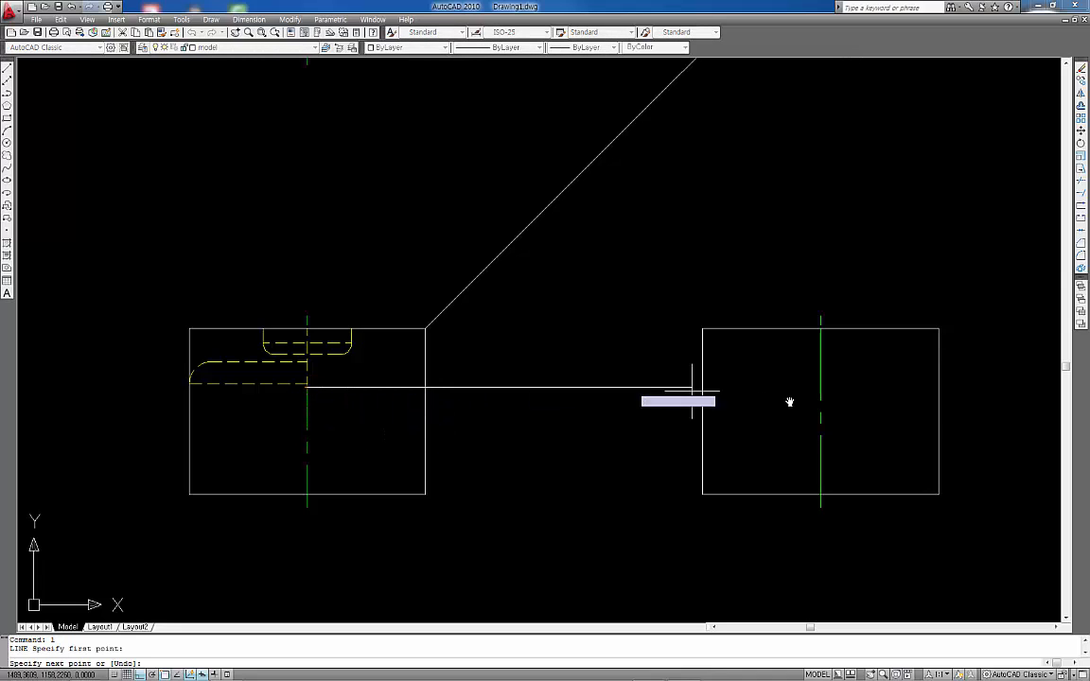
pyautogui.click(967, 390)
pyautogui.press('Return')
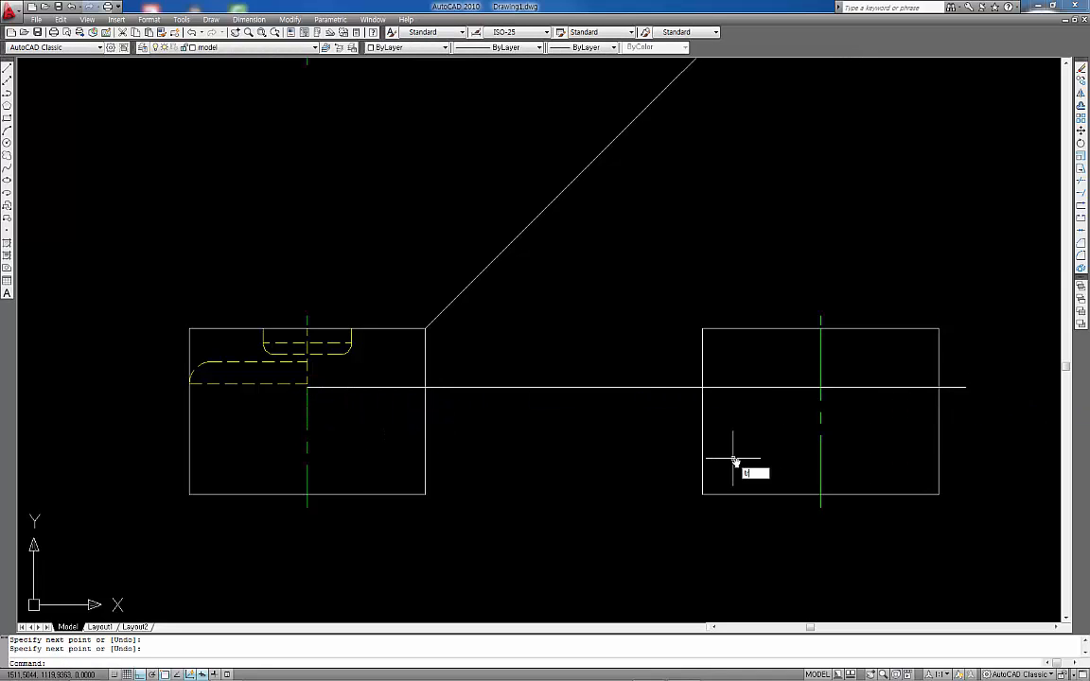
# Step: Trim the side view's centreline between its top edge and the horizontal projection line
pyautogui.write('tr')
pyautogui.press('Return')
pyautogui.press('Return')
pyautogui.click(868, 378)
pyautogui.click(854, 356)
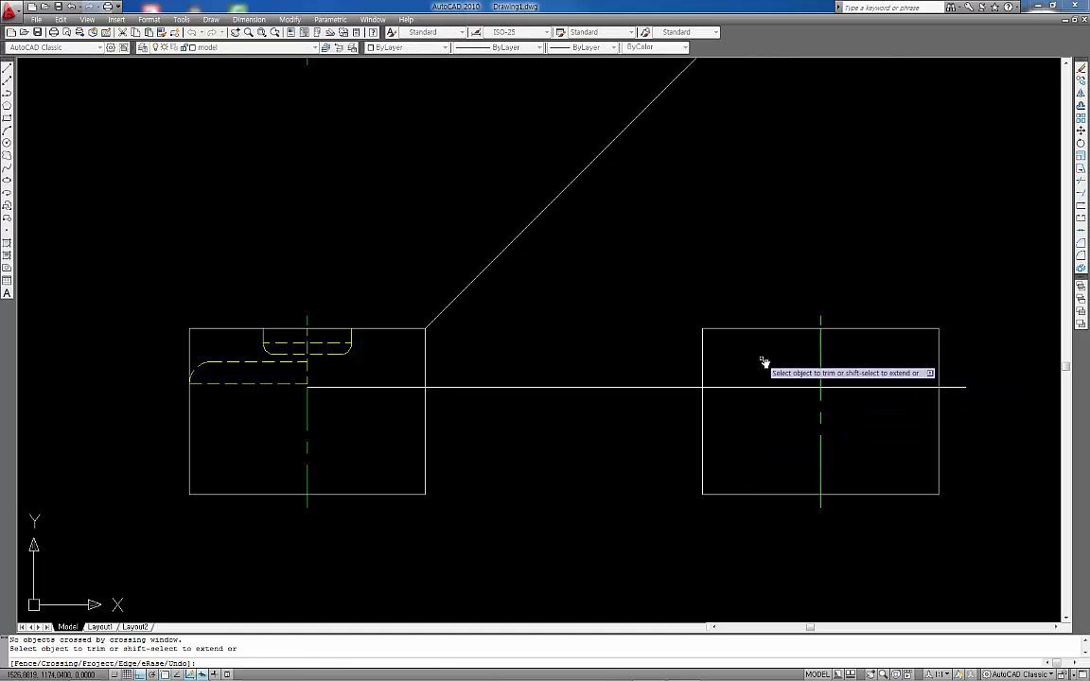
pyautogui.click(822, 367)
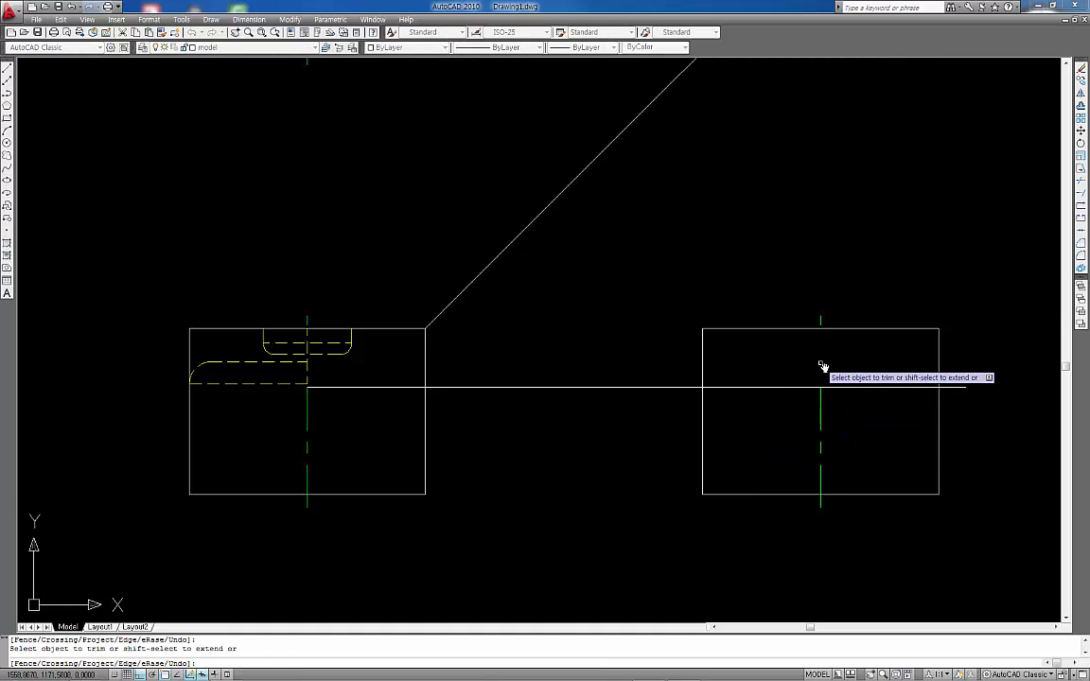
pyautogui.press('Return')
# Step: Delete the horizontal projection line running from the front view through the side view
pyautogui.click(906, 416)
pyautogui.click(872, 367)
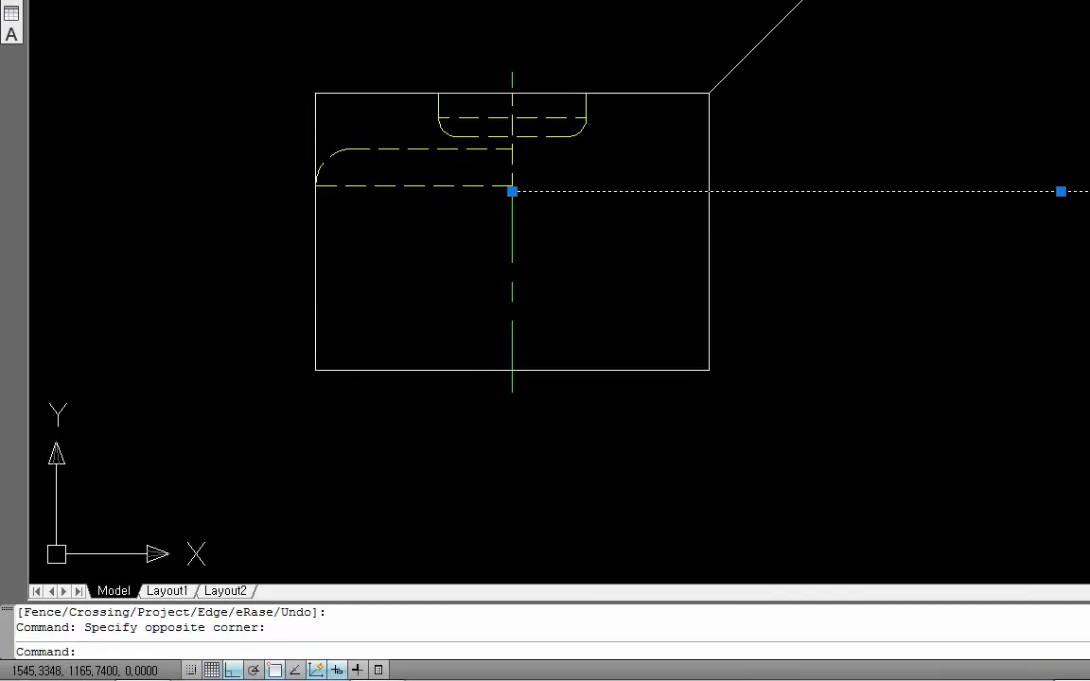
pyautogui.press('Escape')
pyautogui.press('Escape')
pyautogui.click(1088, 226)
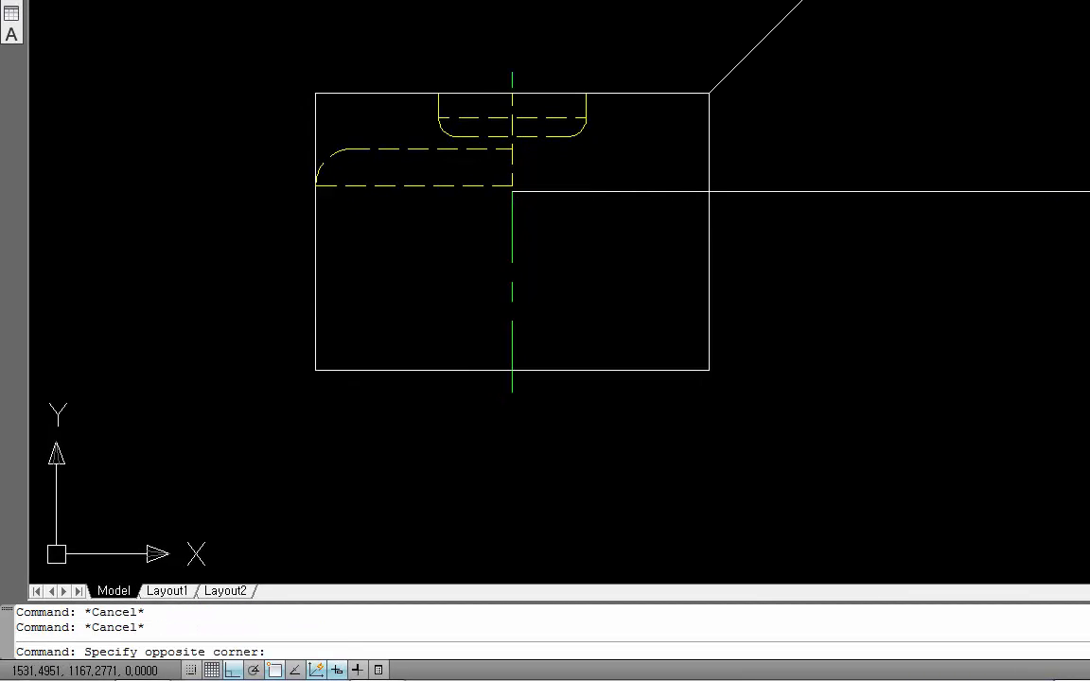
pyautogui.click(1070, 142)
pyautogui.press('Delete')
pyautogui.press('Escape')
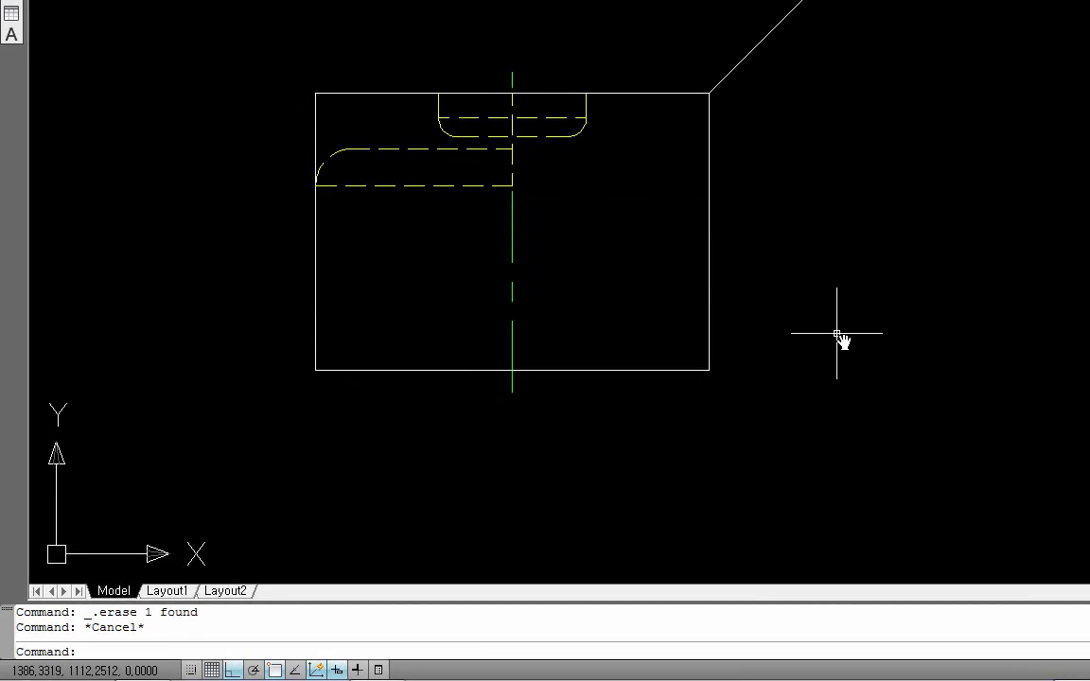
pyautogui.moveTo(479, 162); pyautogui.dragTo(496, 164, button='middle')
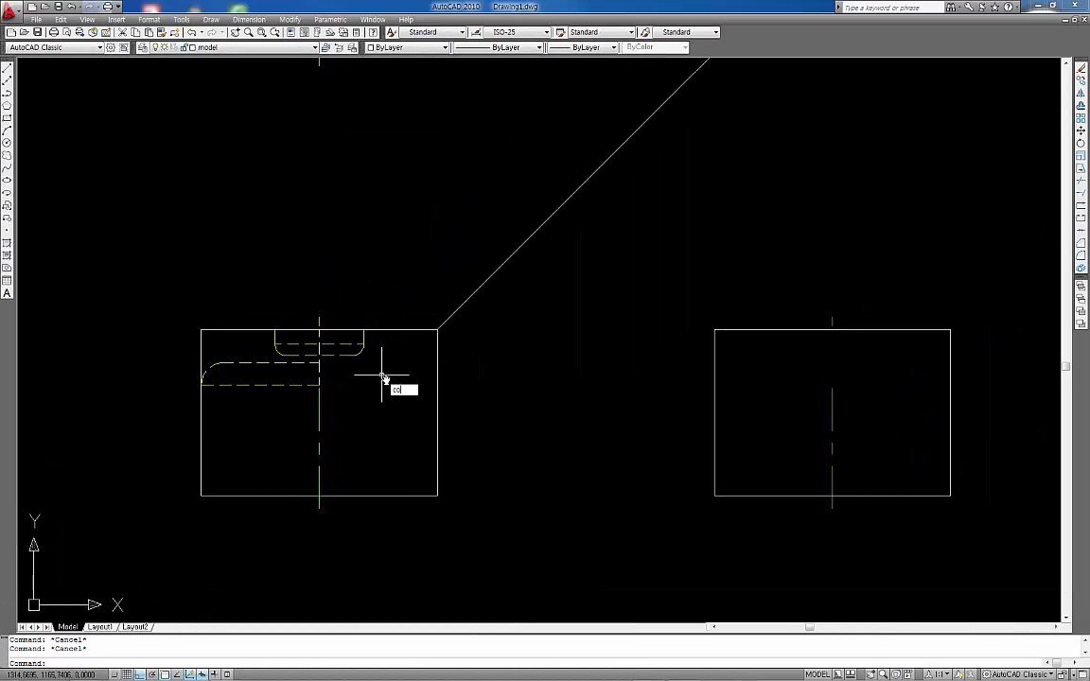
pyautogui.press('Return')
pyautogui.click(381, 336)
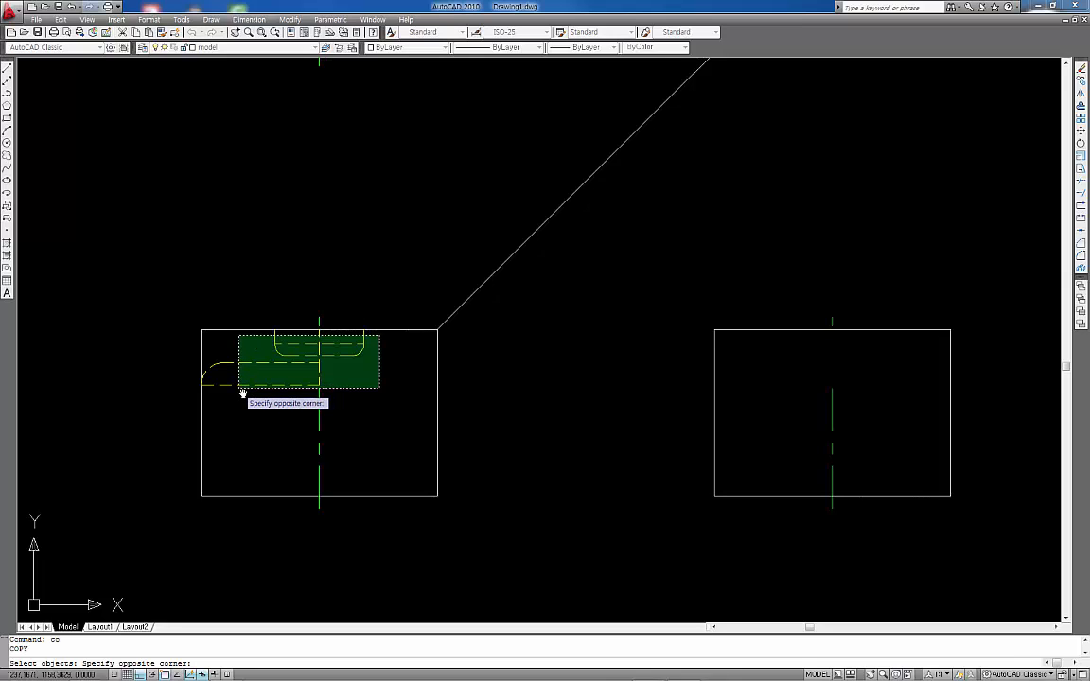
pyautogui.click(207, 390)
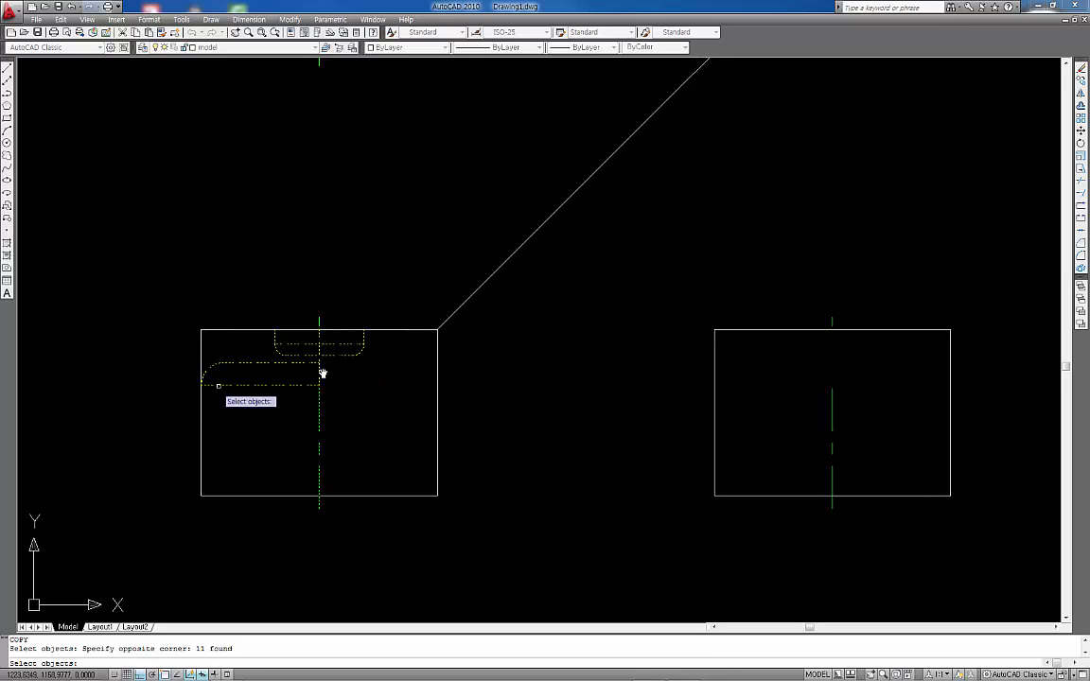
pyautogui.press('Escape')
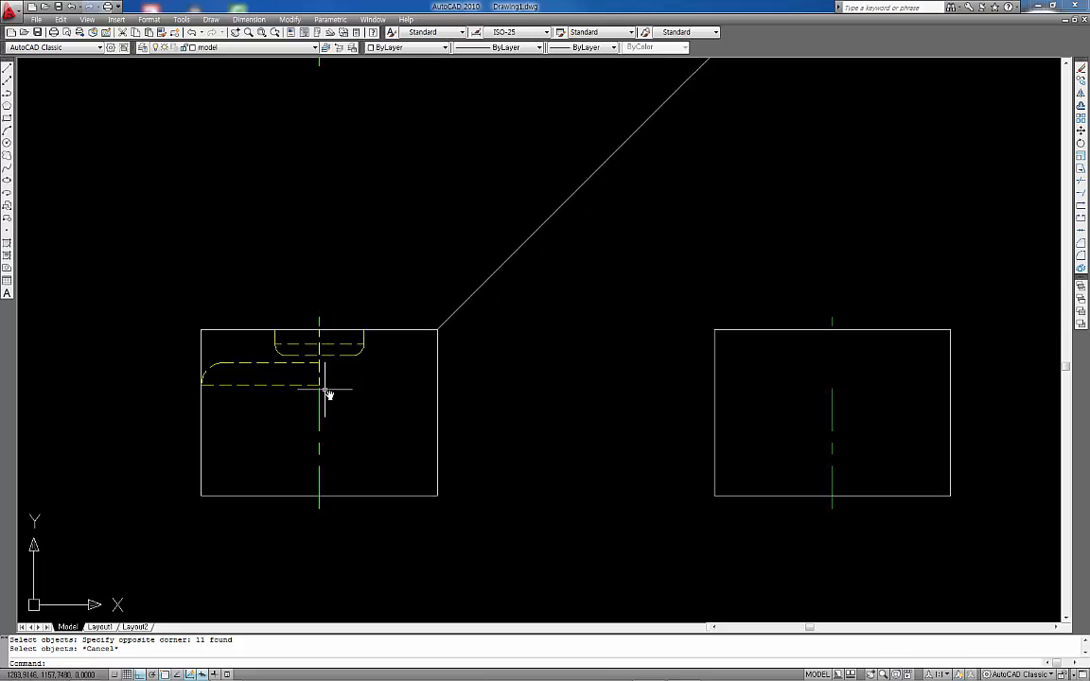
# Step: Copy the front view's yellow hidden lines horizontally onto the side view, from the upper end of its centreline to the side view's centreline
pyautogui.press('Return')
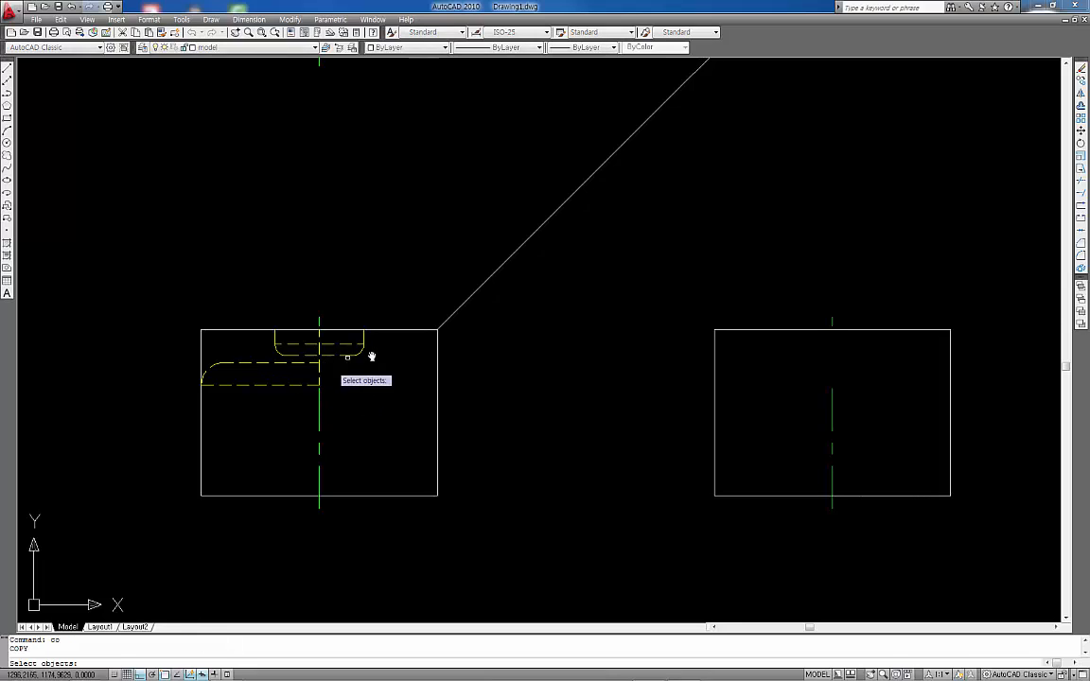
pyautogui.click(375, 338)
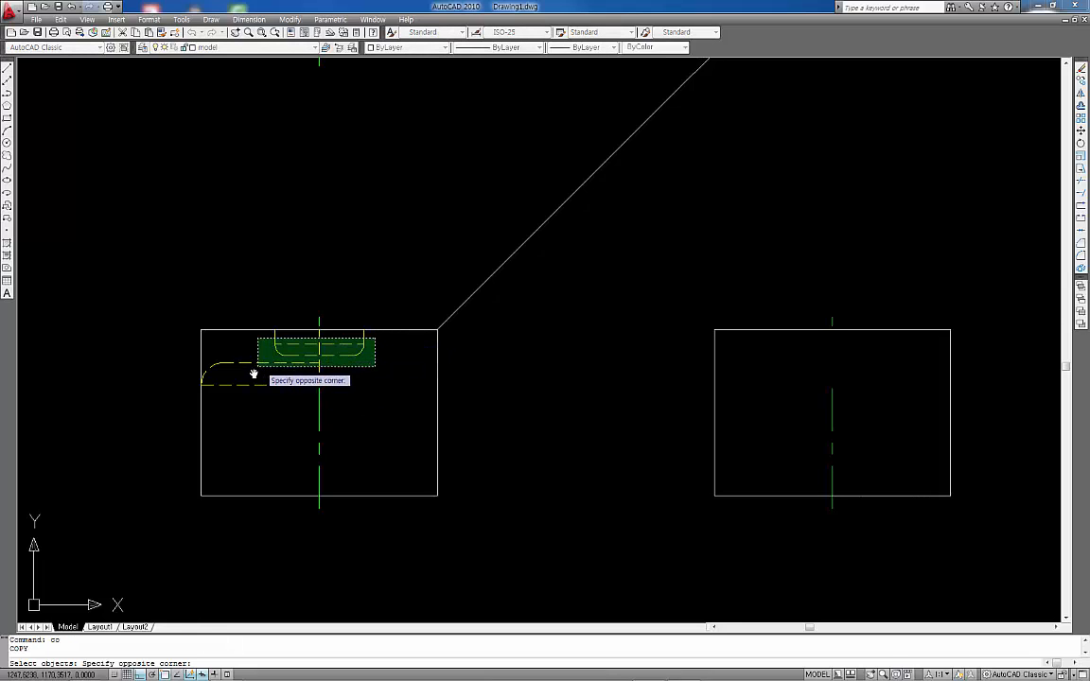
pyautogui.click(213, 386)
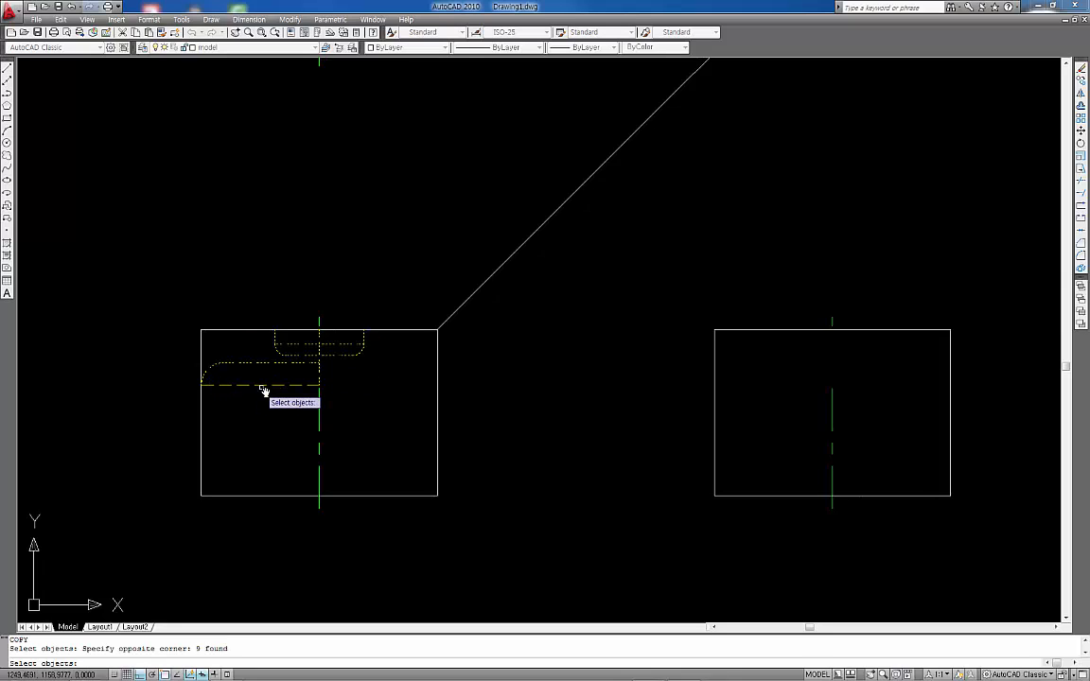
pyautogui.press('Return')
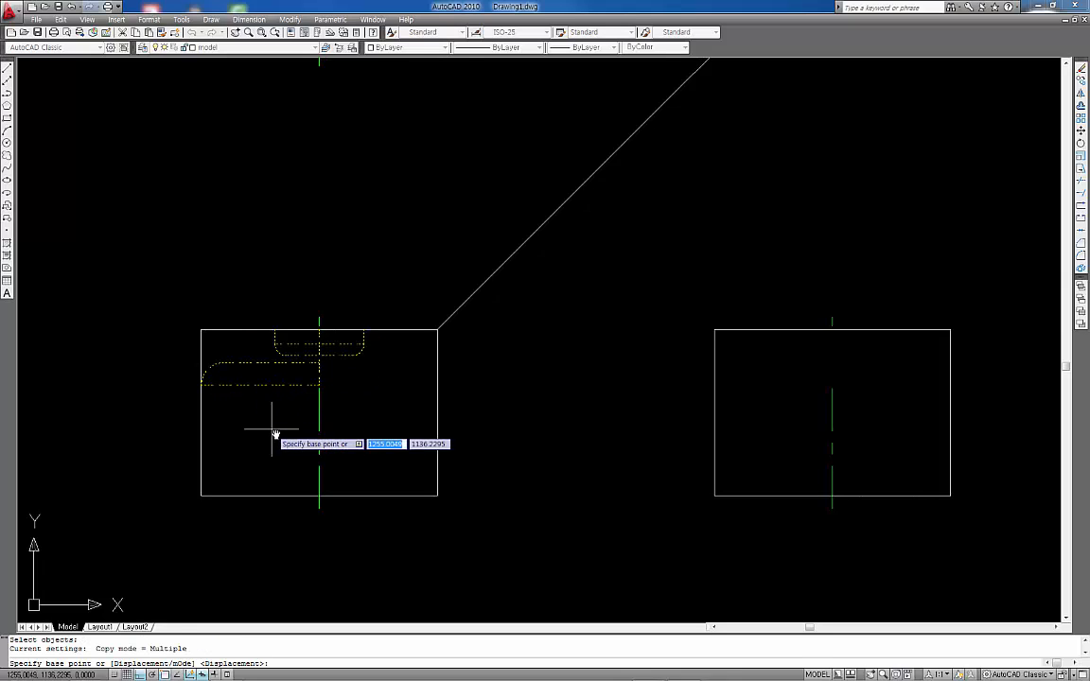
pyautogui.scroll(5, 326, 357)
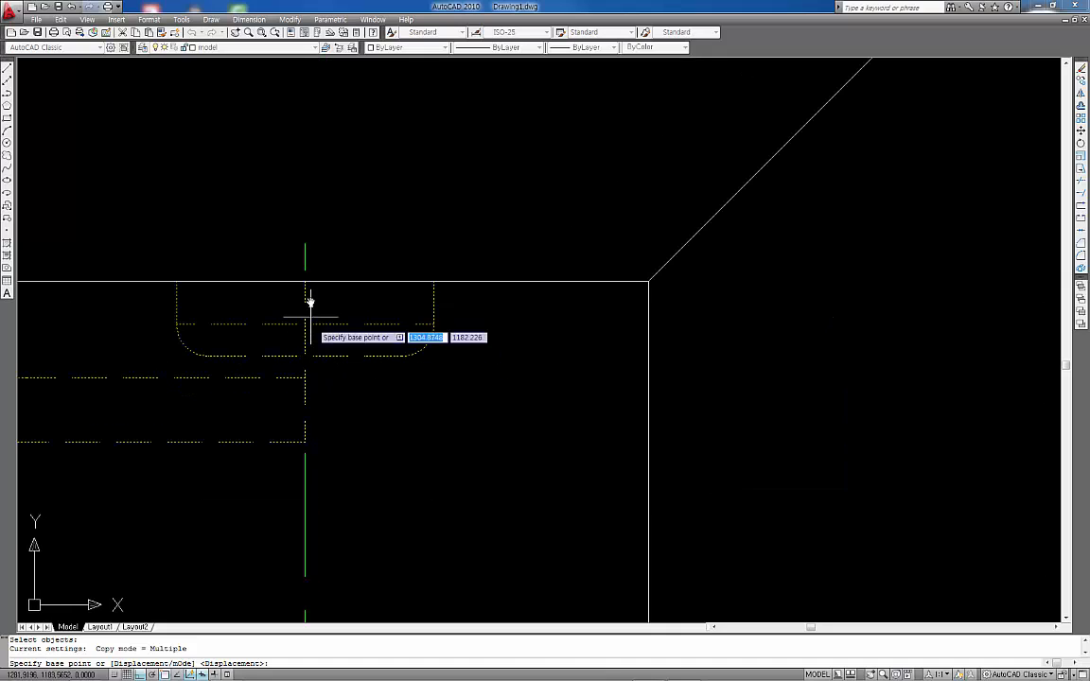
pyautogui.click(305, 272)
pyautogui.scroll(-2, 789, 287)
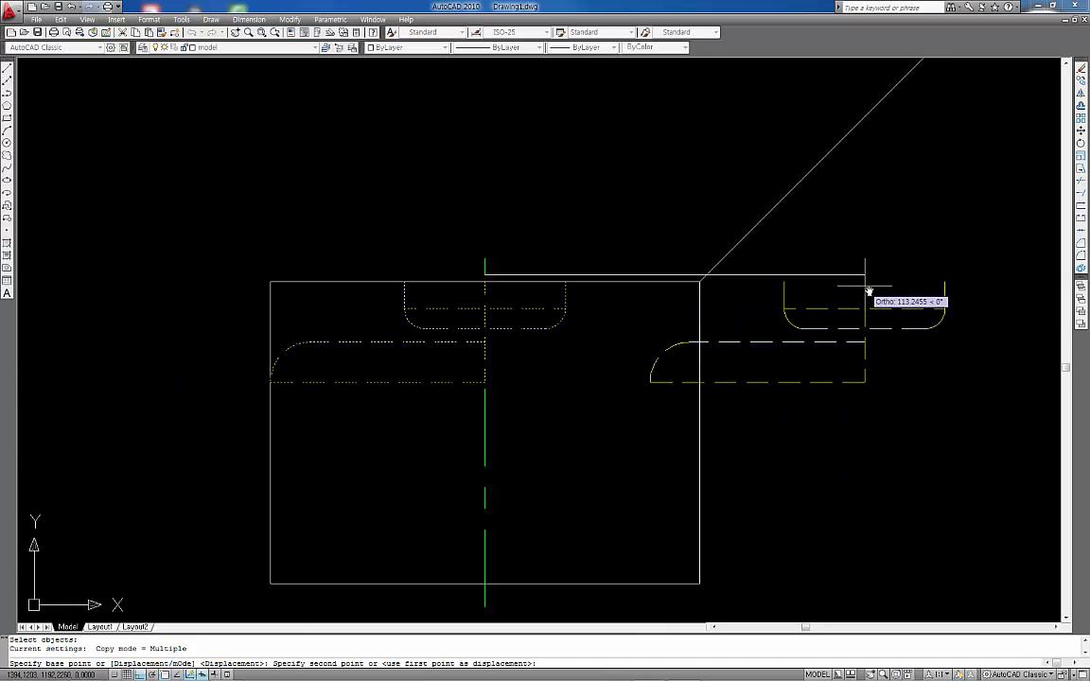
pyautogui.moveTo(869, 293); pyautogui.dragTo(506, 290, button='middle')
pyautogui.scroll(-4, 778, 291)
pyautogui.moveTo(782, 292); pyautogui.dragTo(596, 295, button='middle')
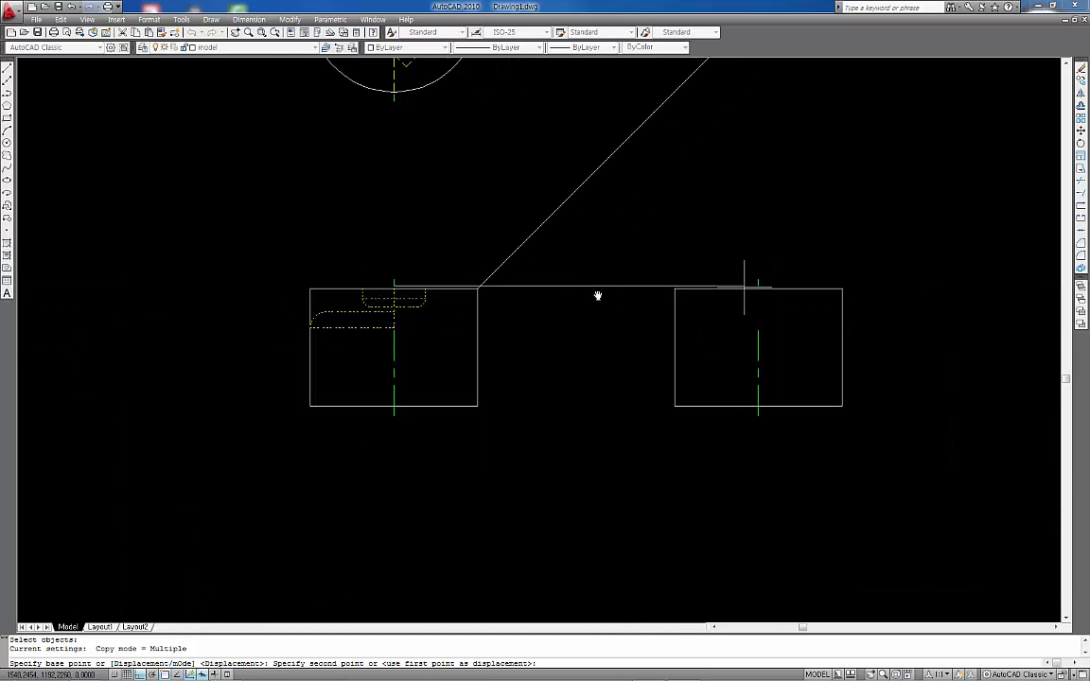
pyautogui.click(691, 297)
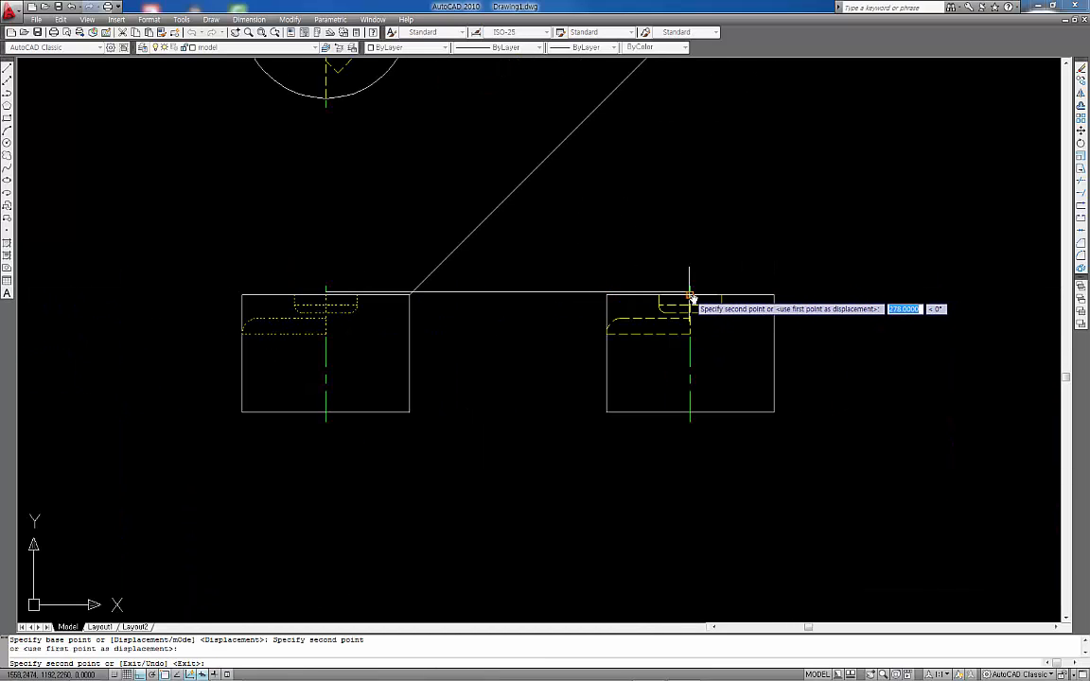
pyautogui.press('Return')
# Step: Start the Mirror command for the hidden lines copied into the side view
pyautogui.scroll(3, 706, 365)
pyautogui.moveTo(686, 367); pyautogui.dragTo(655, 397, button='middle')
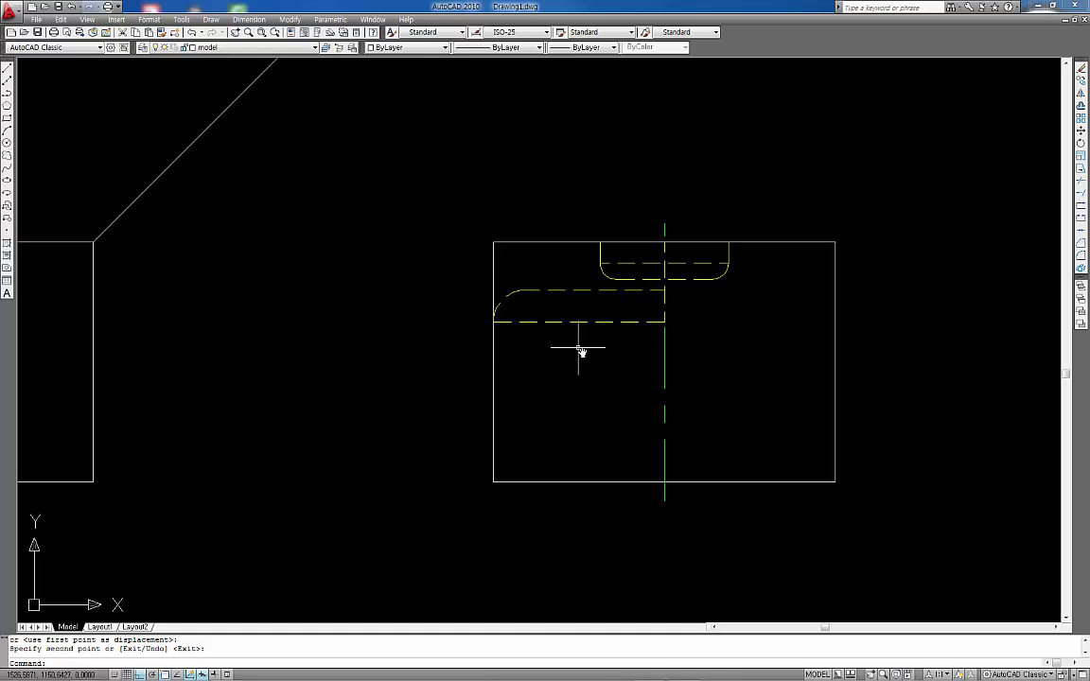
pyautogui.write('m')
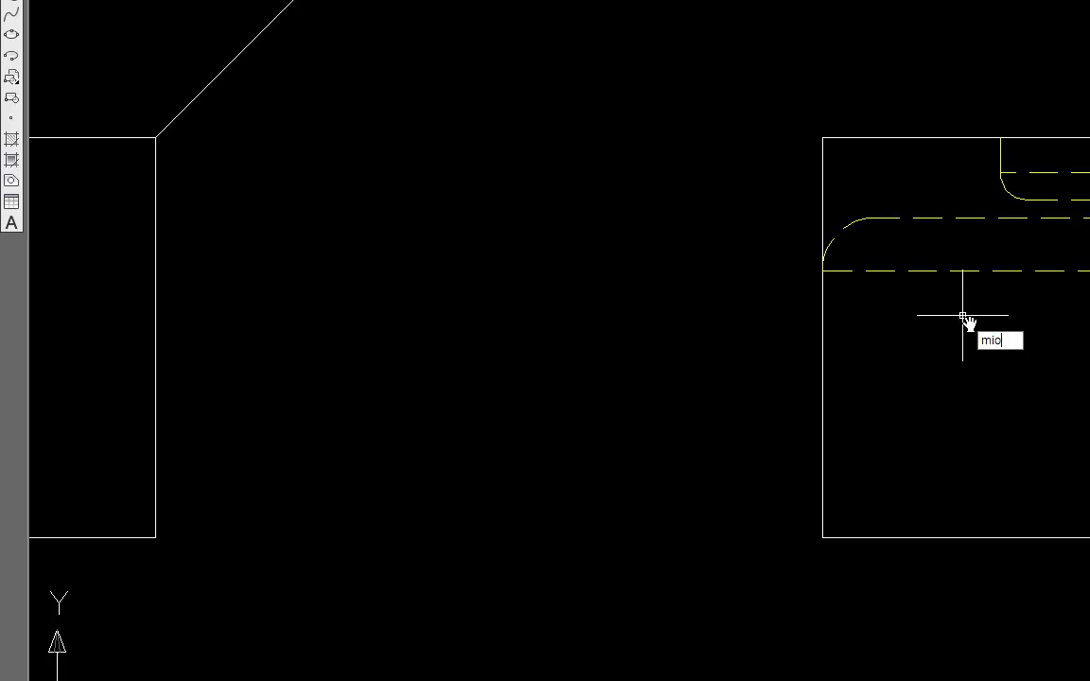
# Step: Mirror the dashed rounded slot profile in the side view about the vertical centreline, keeping the source objects
pyautogui.write('i')
pyautogui.press('Return')
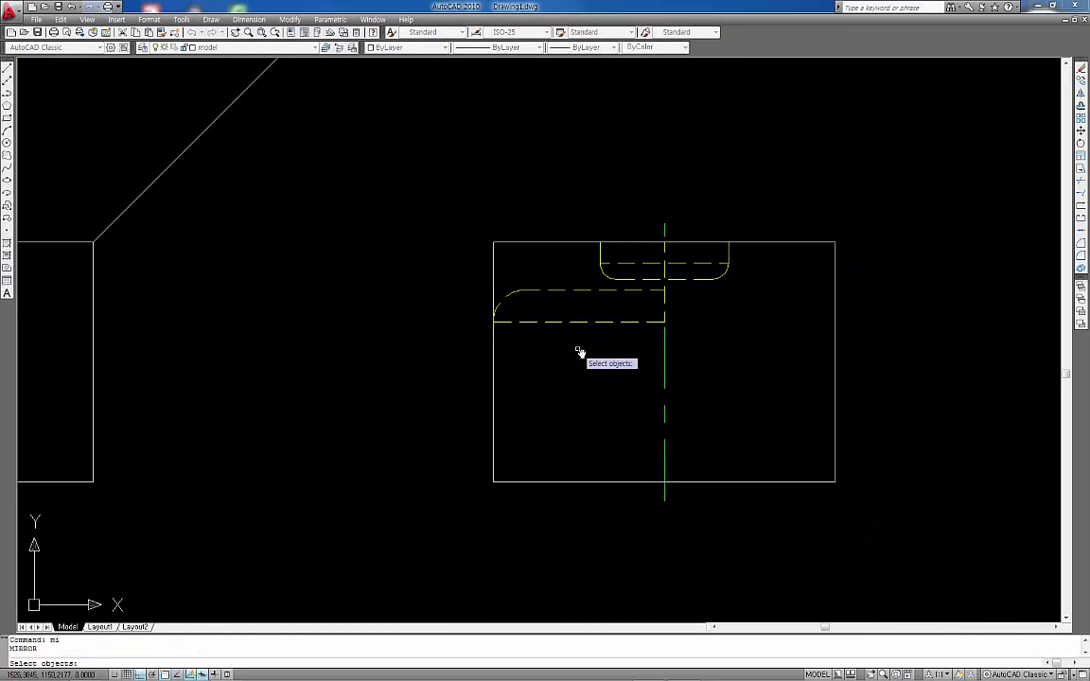
pyautogui.click(558, 365)
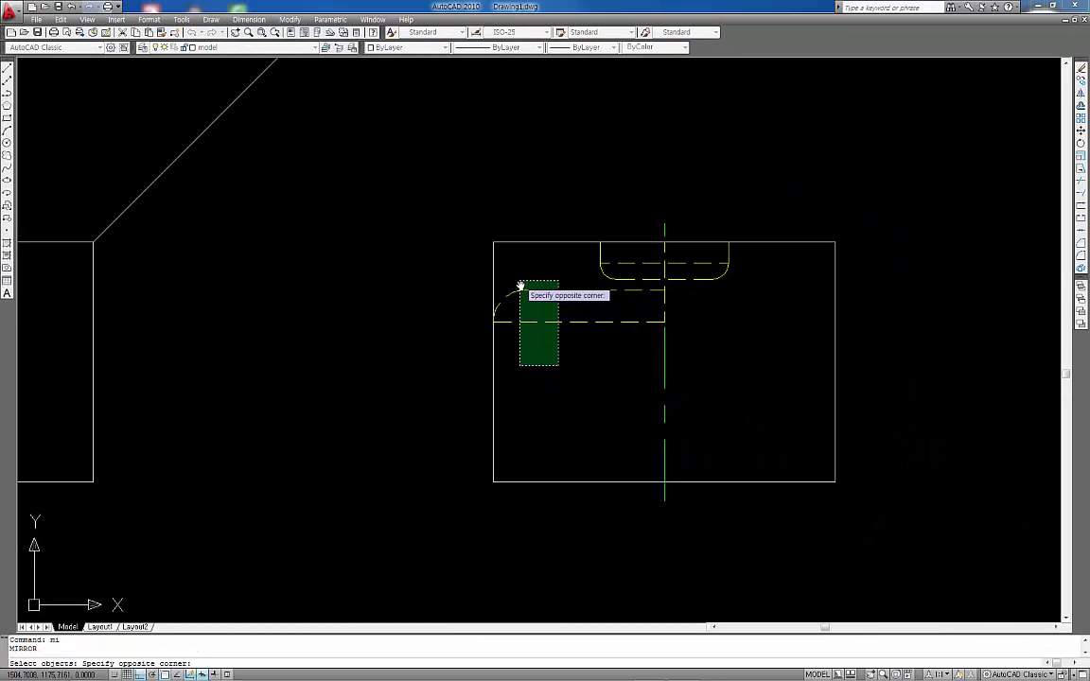
pyautogui.click(512, 286)
pyautogui.press('Return')
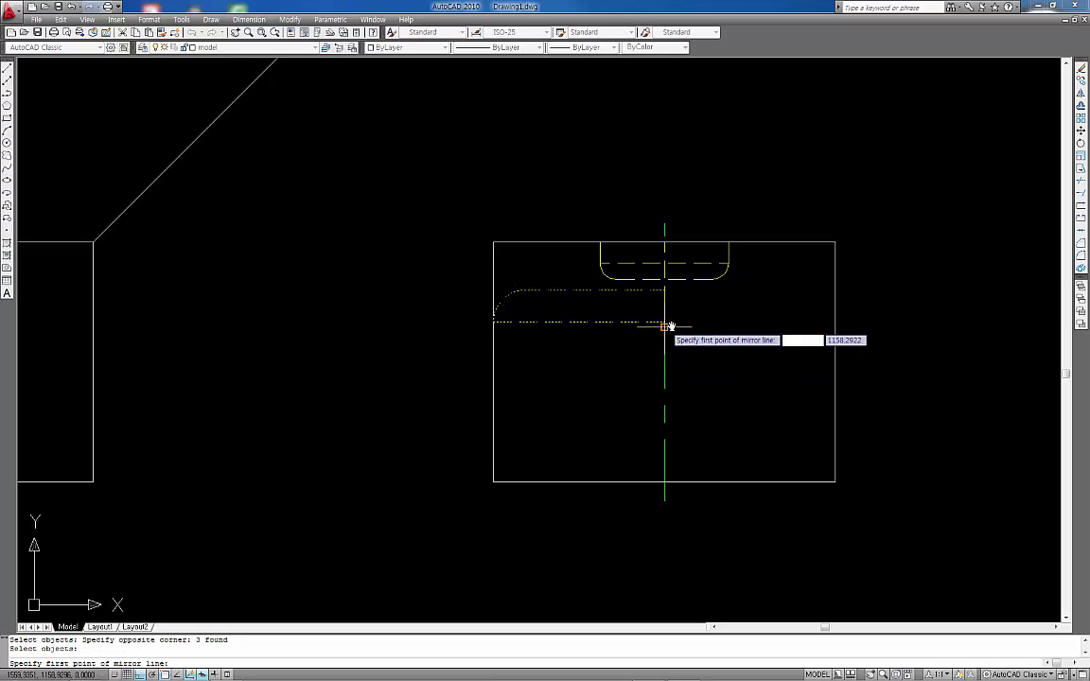
pyautogui.click(665, 291)
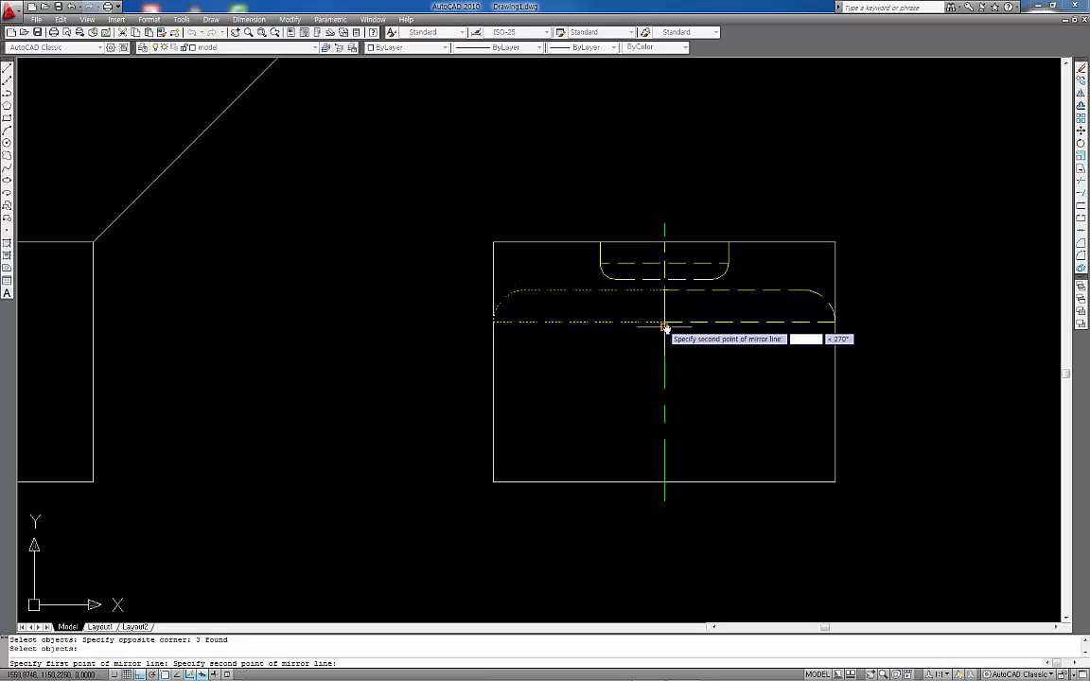
pyautogui.click(665, 324)
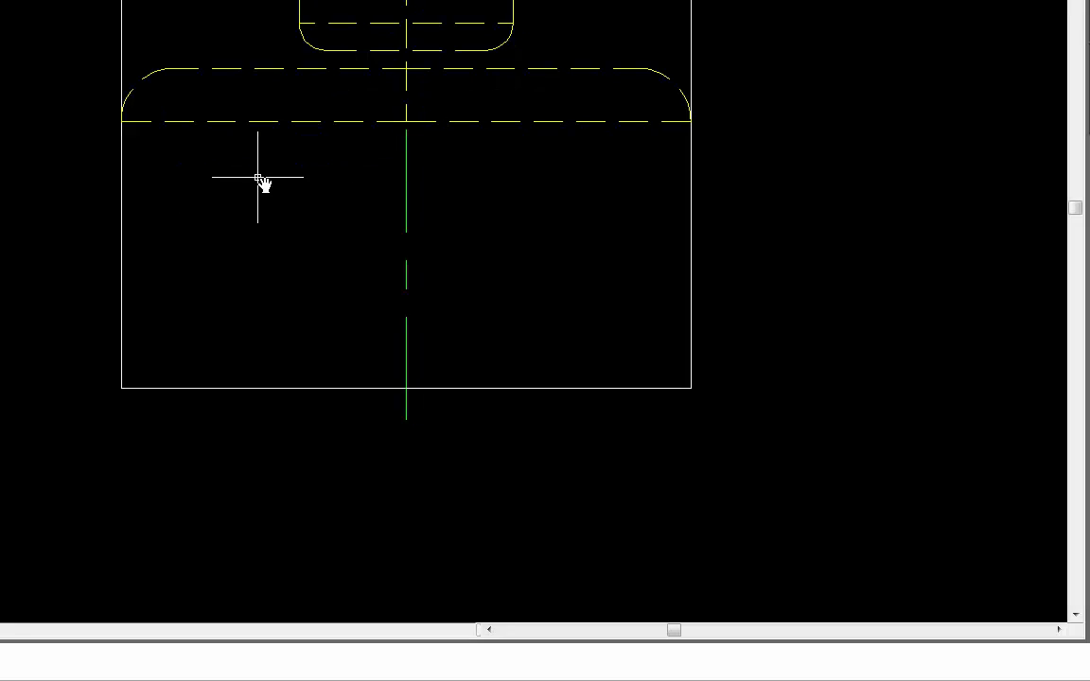
# Step: Erase the original dashed slot profile on the left half of the side view
pyautogui.click(269, 182)
pyautogui.click(160, 73)
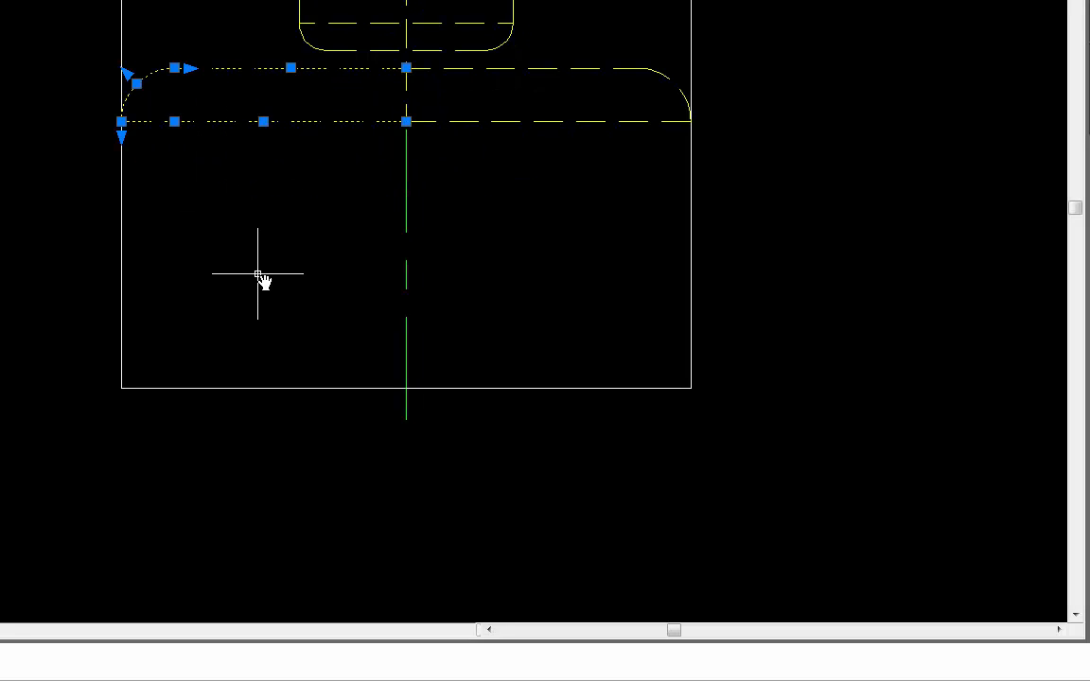
pyautogui.press('Delete')
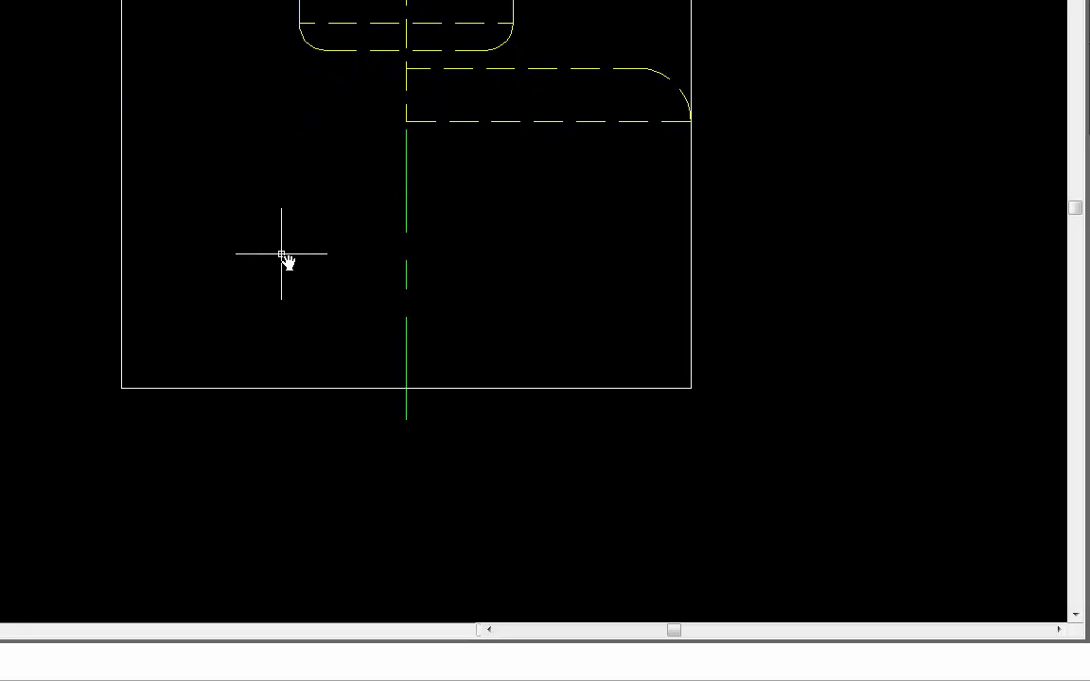
# Step: Offset the bottom edge of the front view's rectangle upward by 26
pyautogui.scroll(-3, 178, 257)
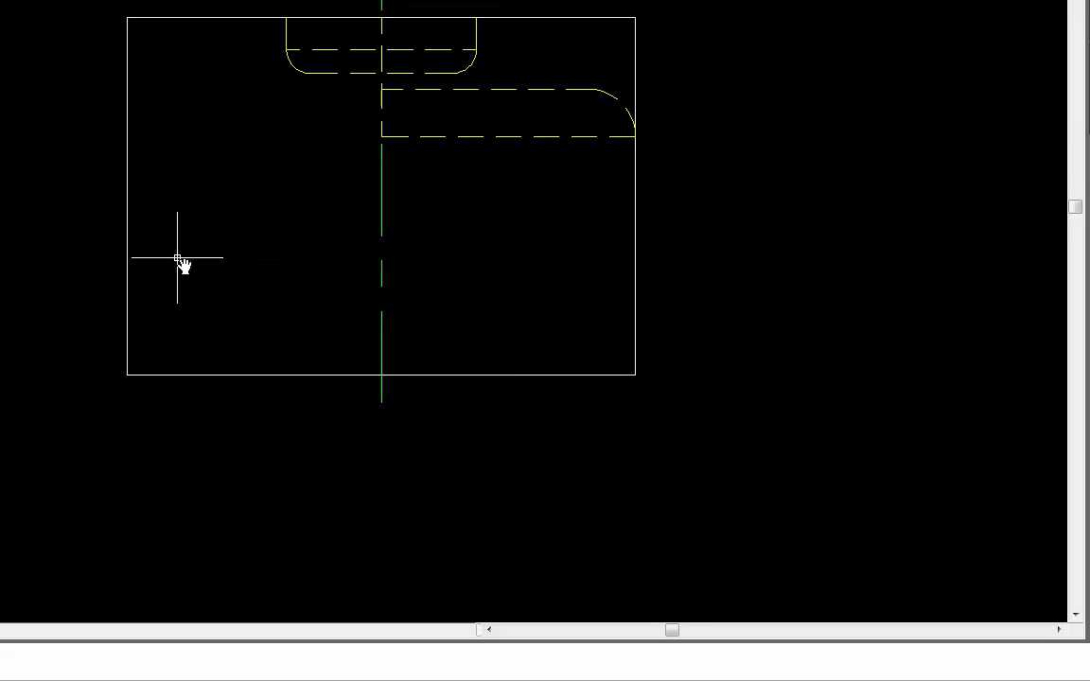
pyautogui.moveTo(70, 300); pyautogui.dragTo(202, 307, button='middle')
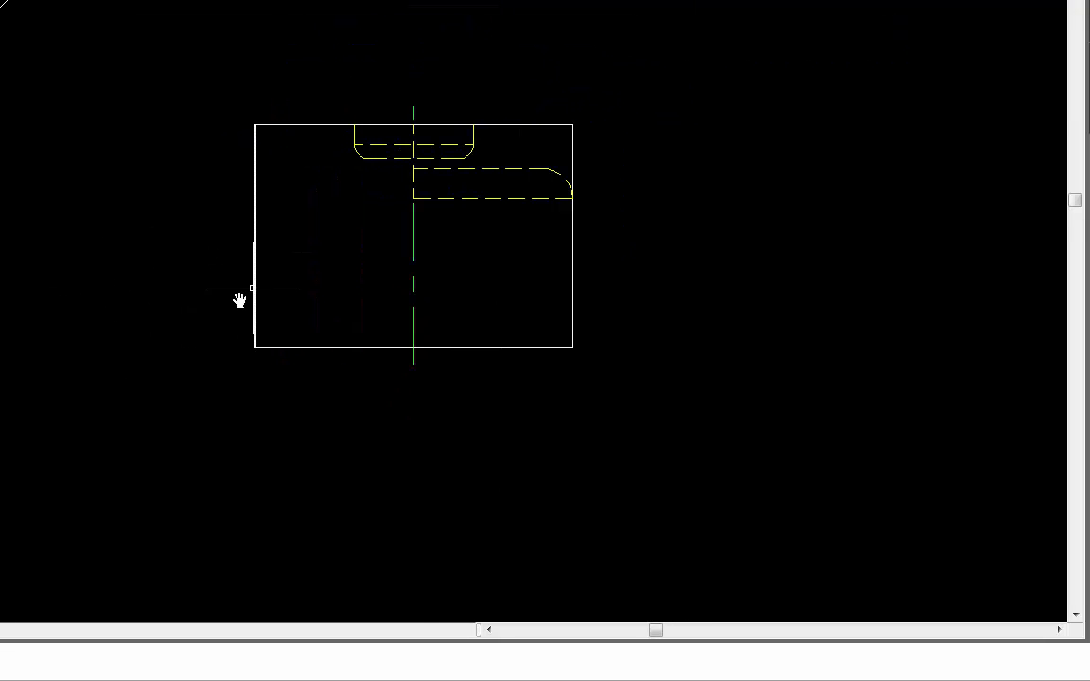
pyautogui.moveTo(218, 314)
pyautogui.mouseDown(button='middle')
pyautogui.moveTo(343, 310)
pyautogui.moveTo(324, 317)
pyautogui.moveTo(307, 402)
pyautogui.mouseUp(button='middle')
pyautogui.scroll(-2, 303, 328)
pyautogui.scroll(2, 304, 328)
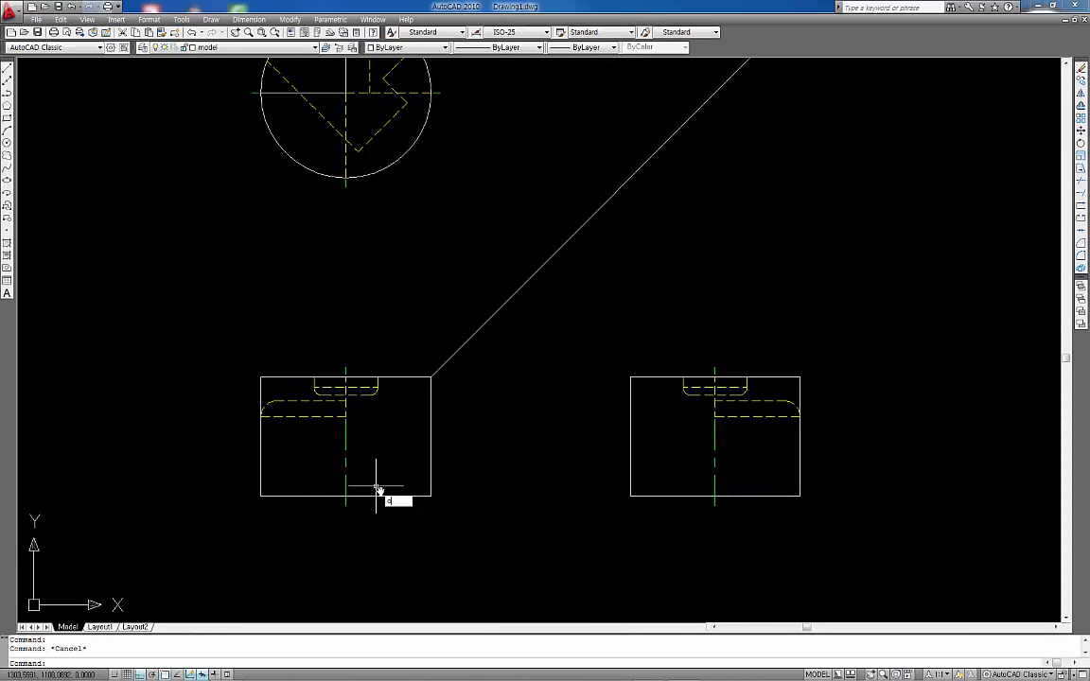
pyautogui.press('Return')
pyautogui.write('26')
pyautogui.press('Return')
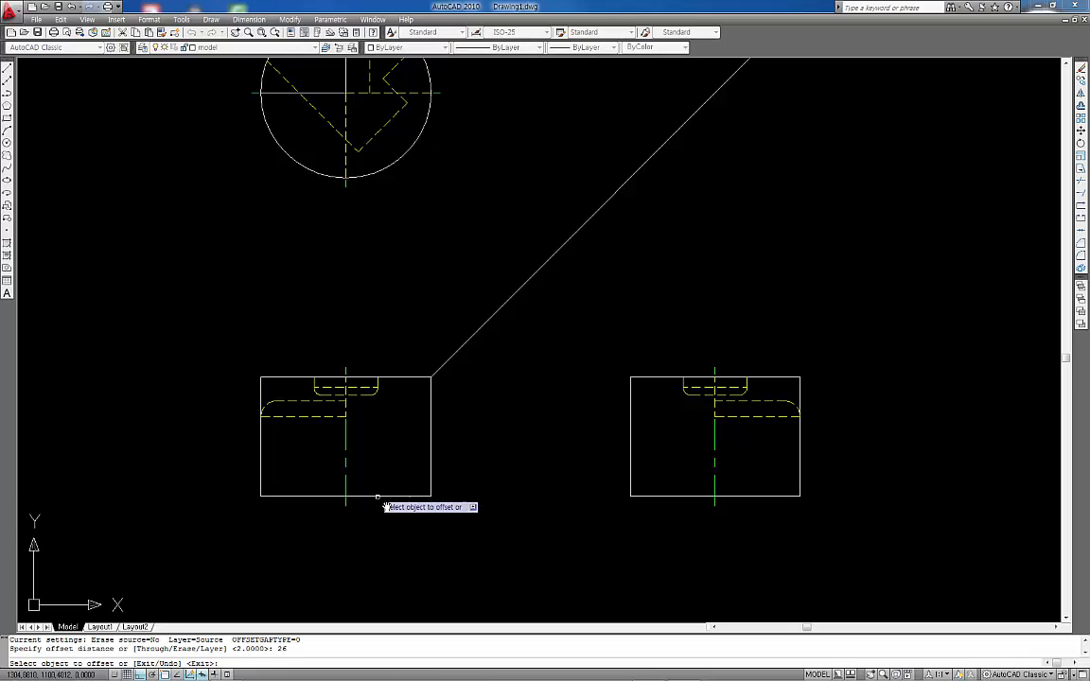
pyautogui.click(378, 496)
pyautogui.click(385, 482)
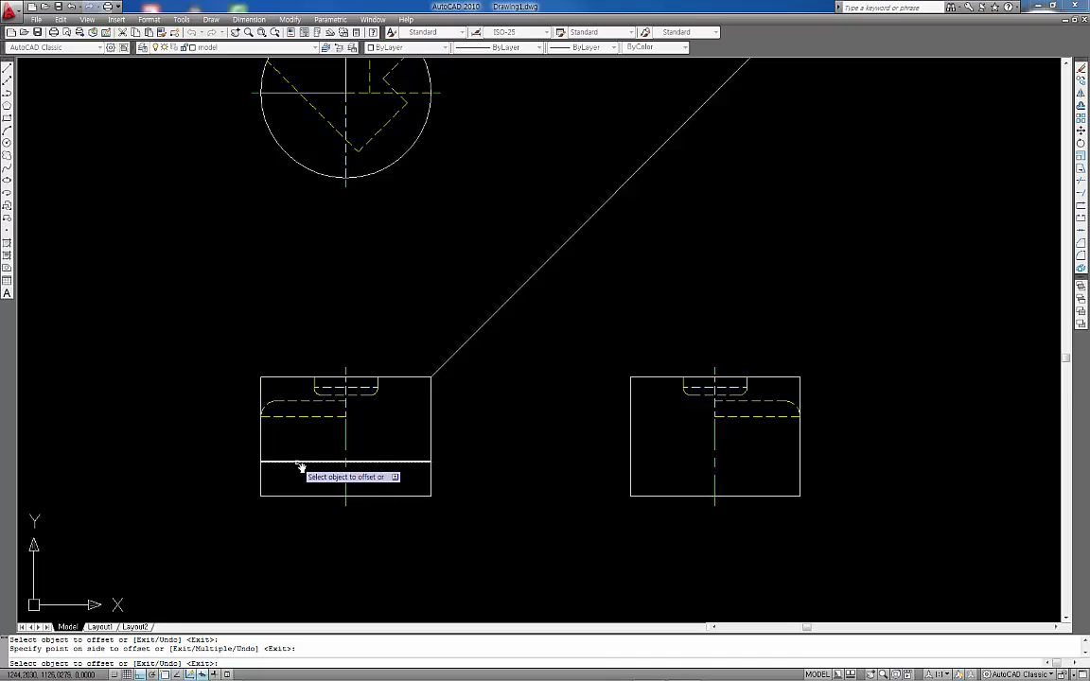
pyautogui.press('Escape')
pyautogui.press('Escape')
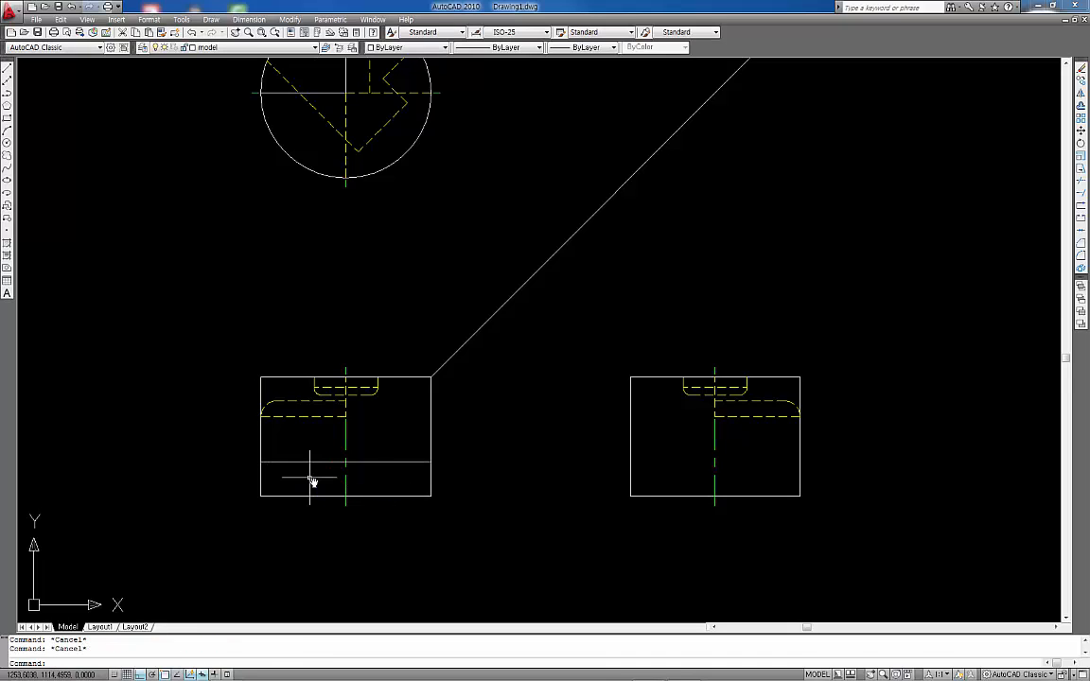
# Step: Trim the offset line in the front view so only the part right of the vertical centreline remains
pyautogui.write('tr')
pyautogui.press('Return')
pyautogui.press('Return')
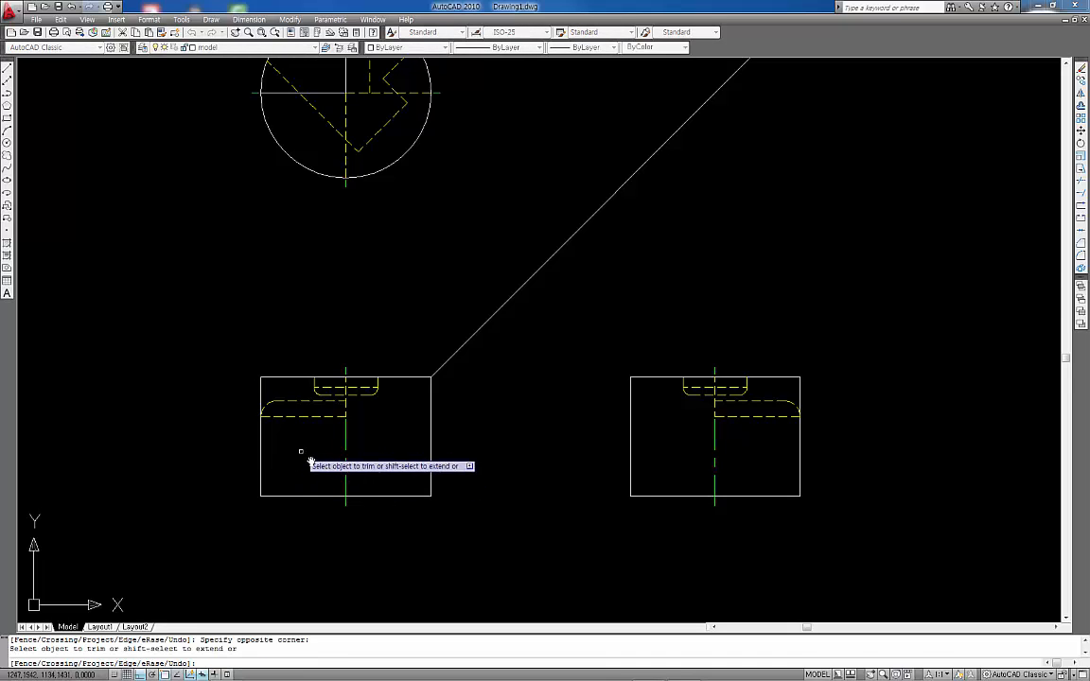
pyautogui.click(301, 461)
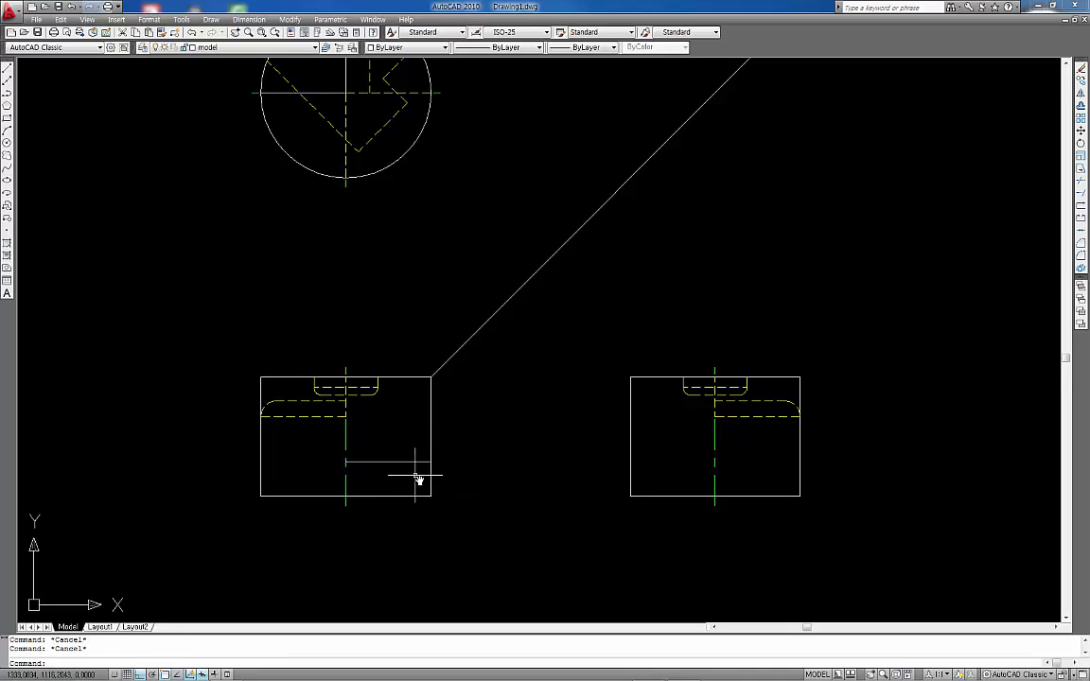
# Step: Fillet the half-width line with the front view's right edge using radius 8 in No trim mode
pyautogui.press('Return')
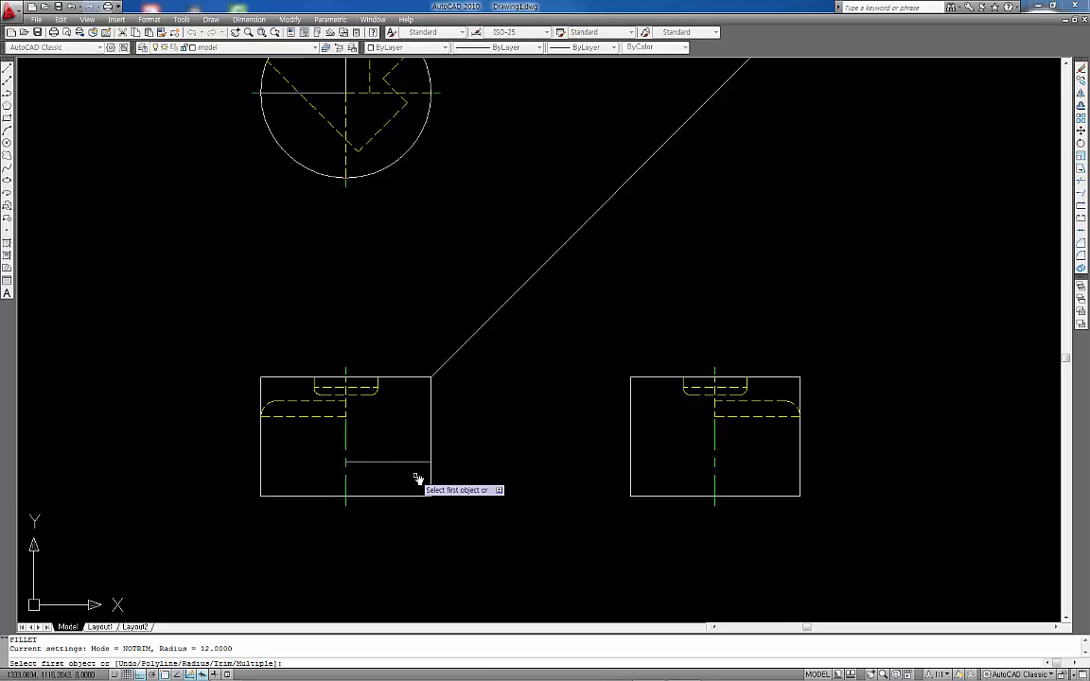
pyautogui.write('t')
pyautogui.press('Return')
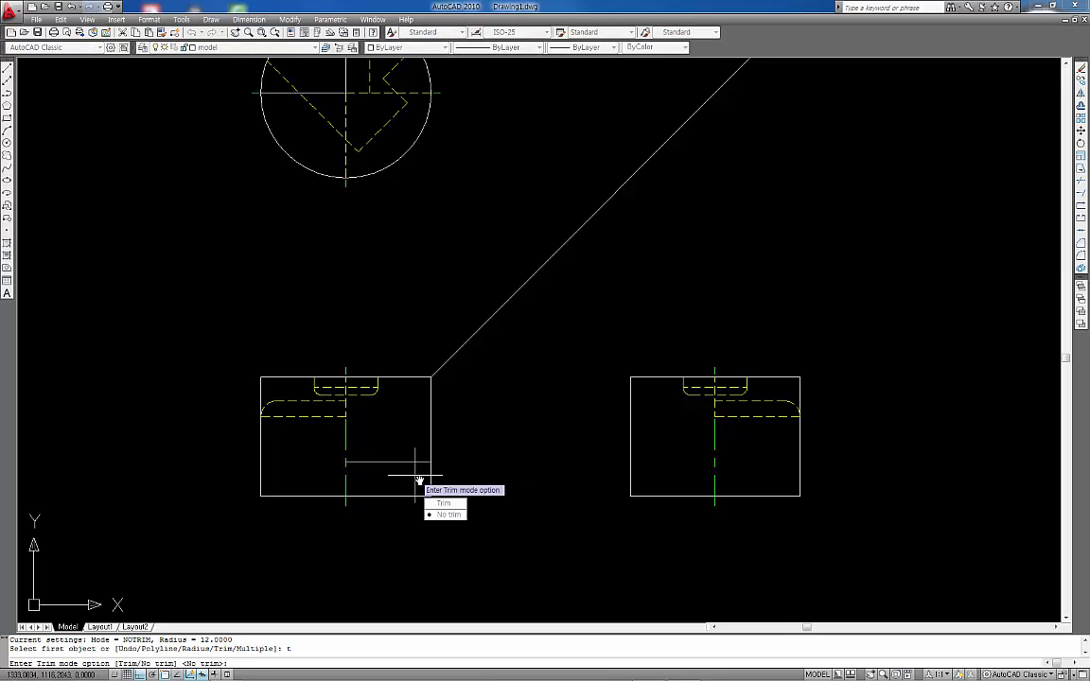
pyautogui.press('Return')
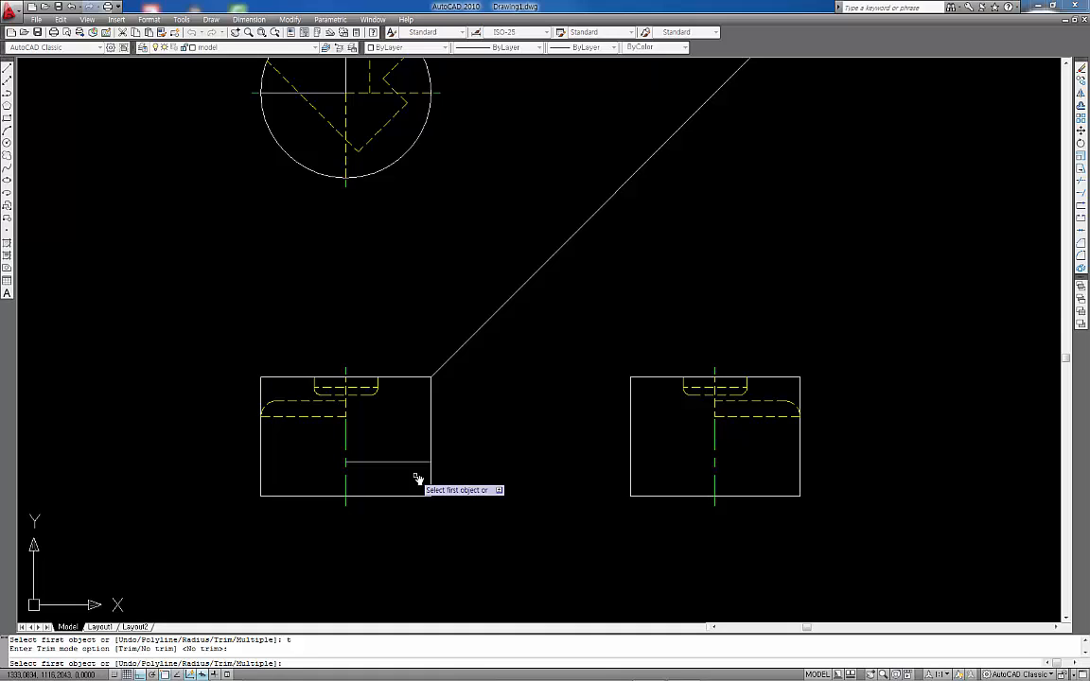
pyautogui.write('r')
pyautogui.press('Return')
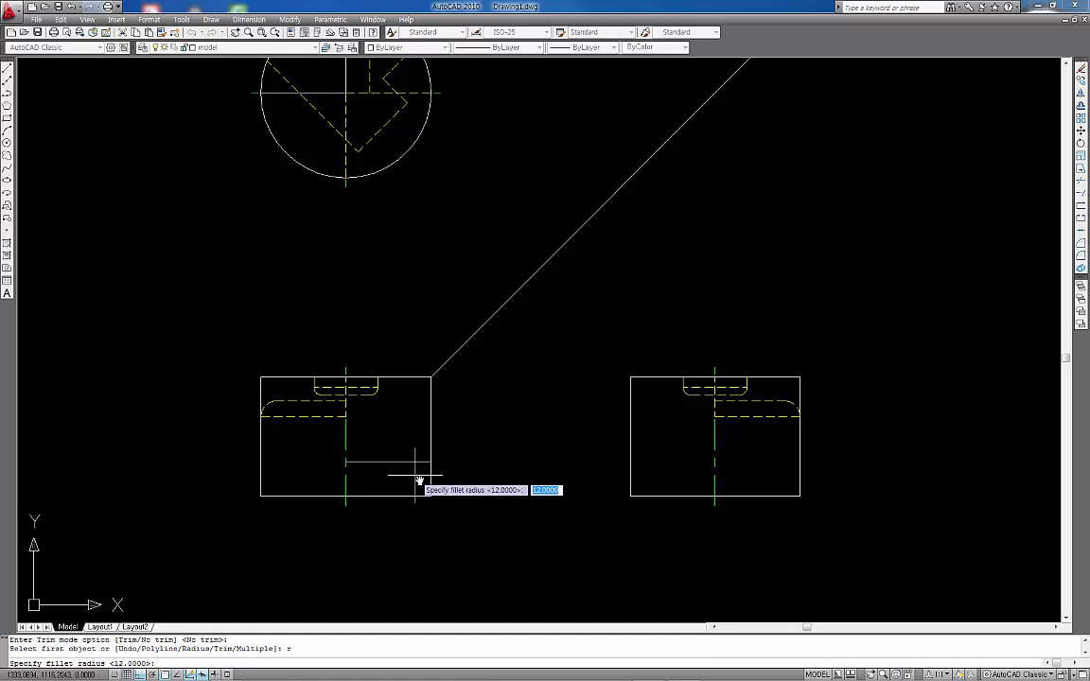
pyautogui.press('Return')
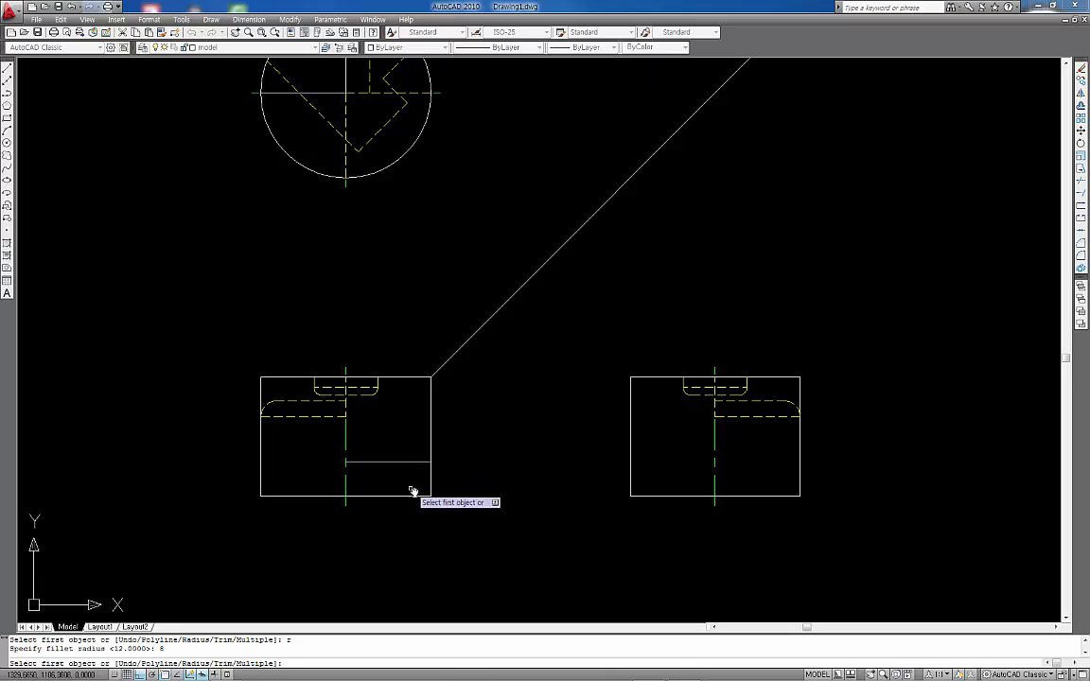
pyautogui.click(430, 462)
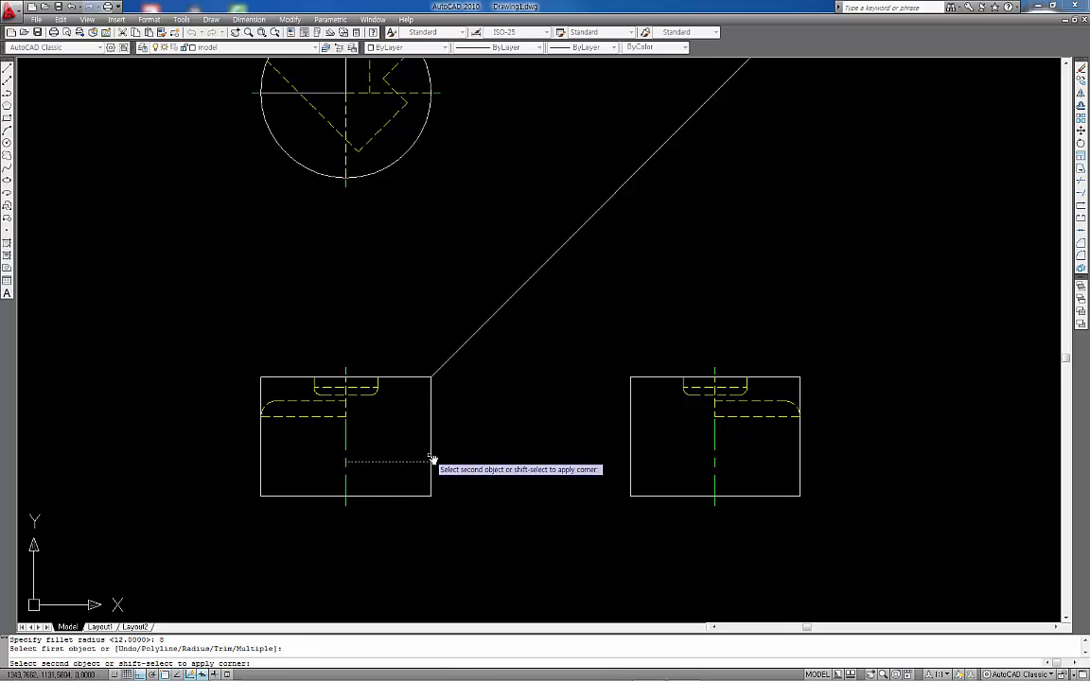
pyautogui.click(432, 460)
pyautogui.scroll(6, 387, 469)
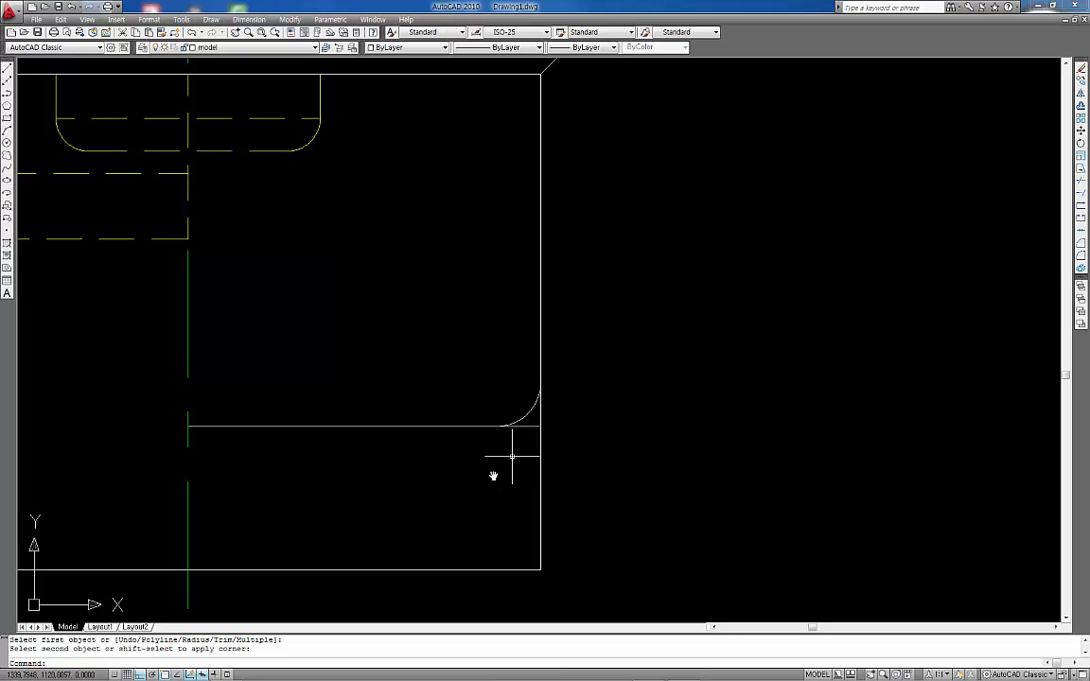
pyautogui.press('Return')
pyautogui.press('Escape')
pyautogui.press('Escape')
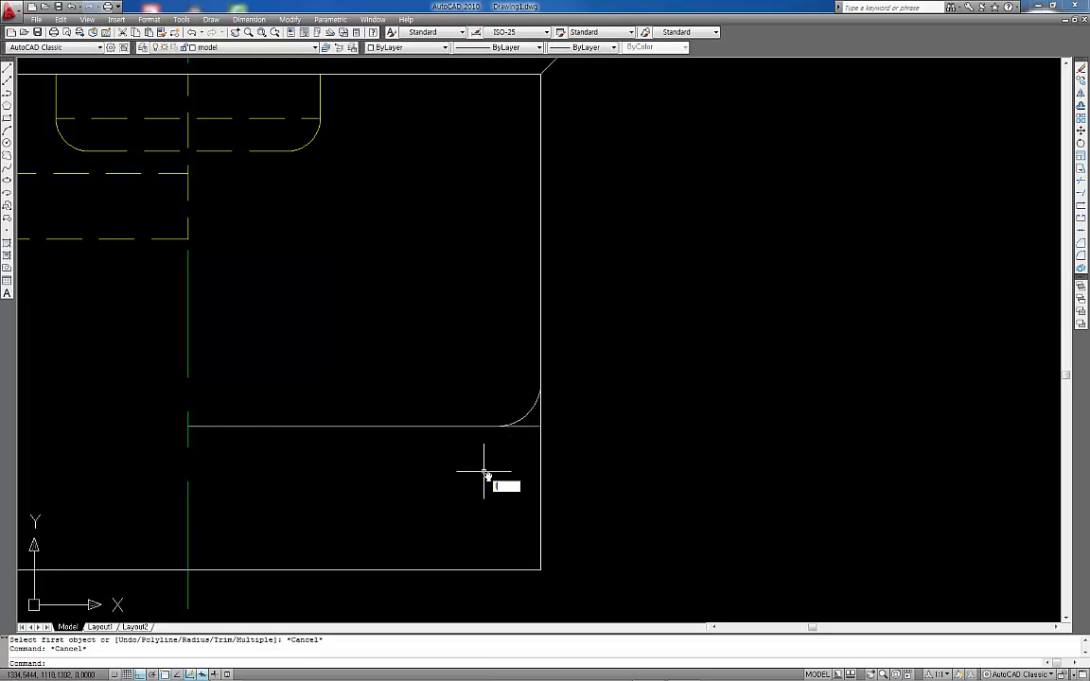
# Step: Draw a horizontal line from the fillet arc's upper end on the right edge to just past the centreline
pyautogui.write('l')
pyautogui.press('Return')
pyautogui.click(540, 384)
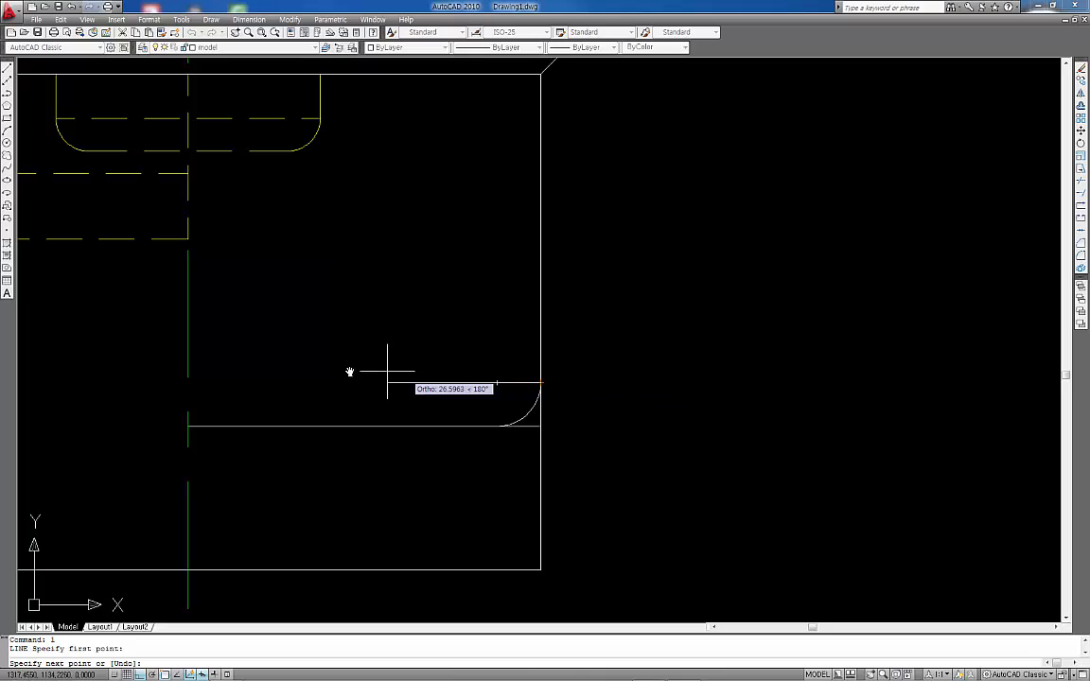
pyautogui.click(168, 381)
pyautogui.press('Escape')
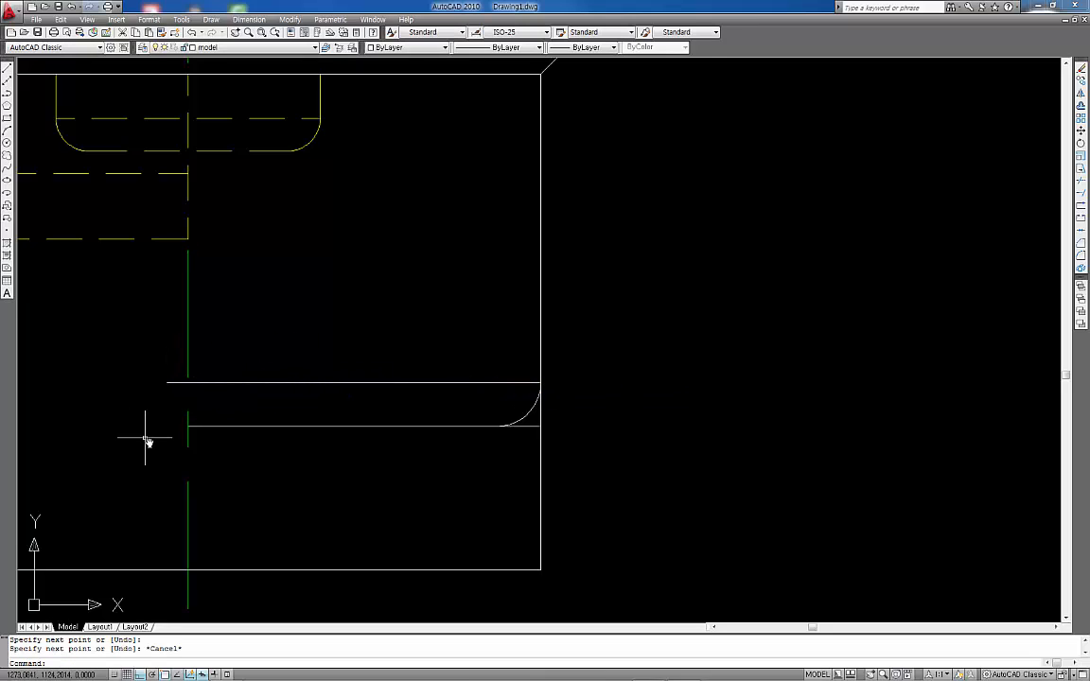
# Step: Trim the new line's overhang at the centreline and the lower line's leftover end beyond the fillet arc
pyautogui.write('tr')
pyautogui.press('Return')
pyautogui.press('Return')
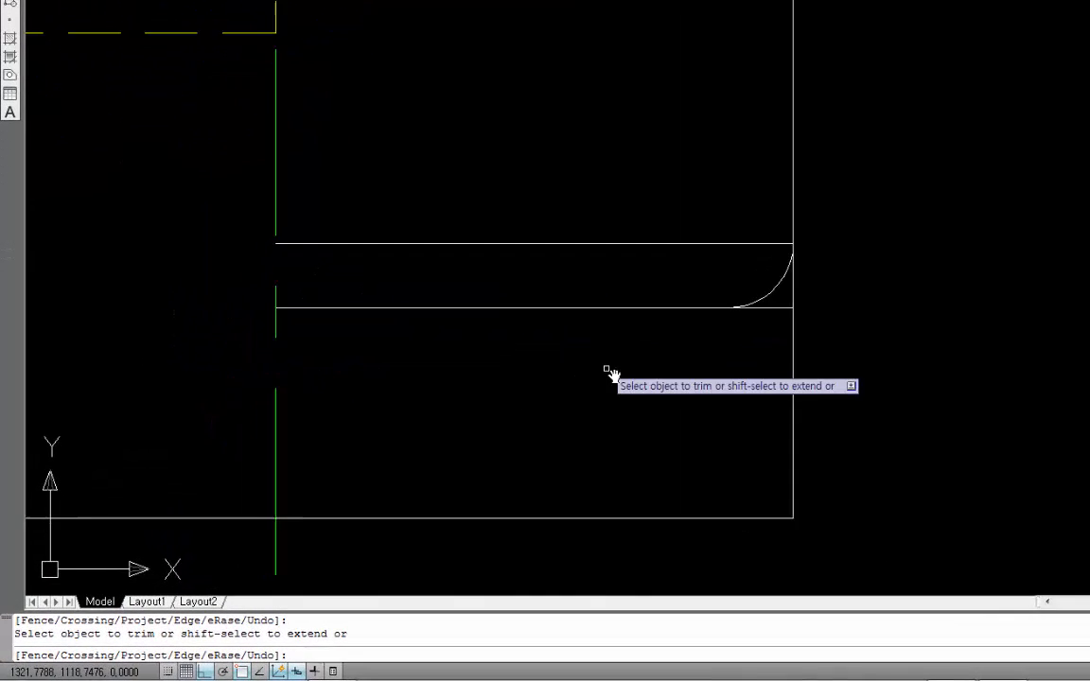
pyautogui.click(887, 265)
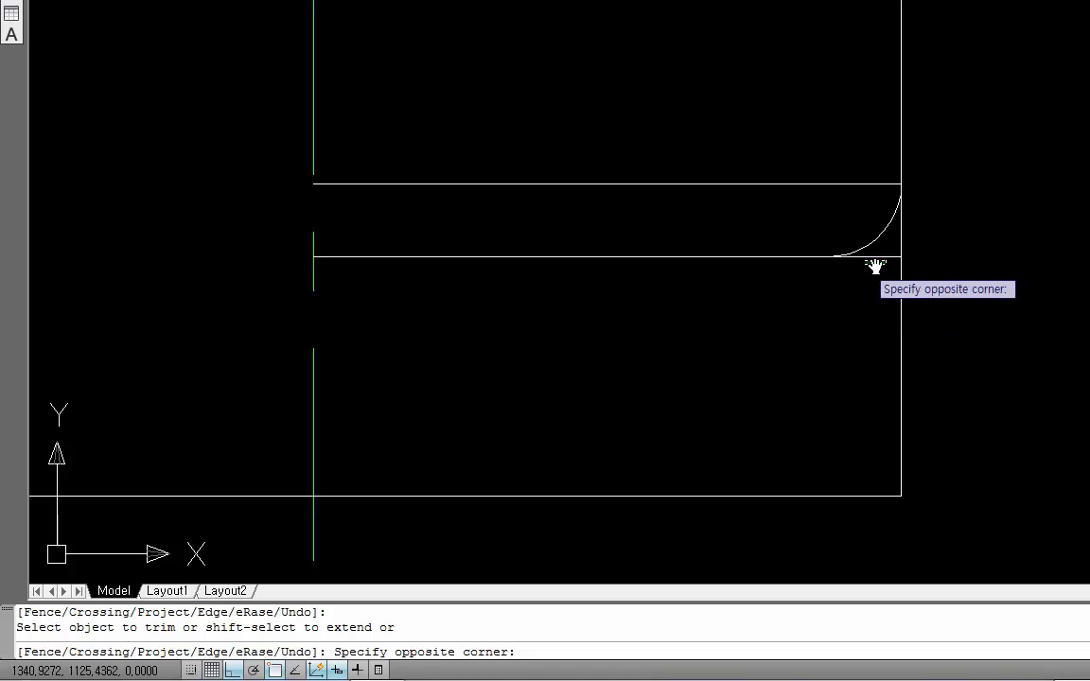
pyautogui.click(871, 257)
pyautogui.press('Return')
pyautogui.press('Escape')
pyautogui.press('Escape')
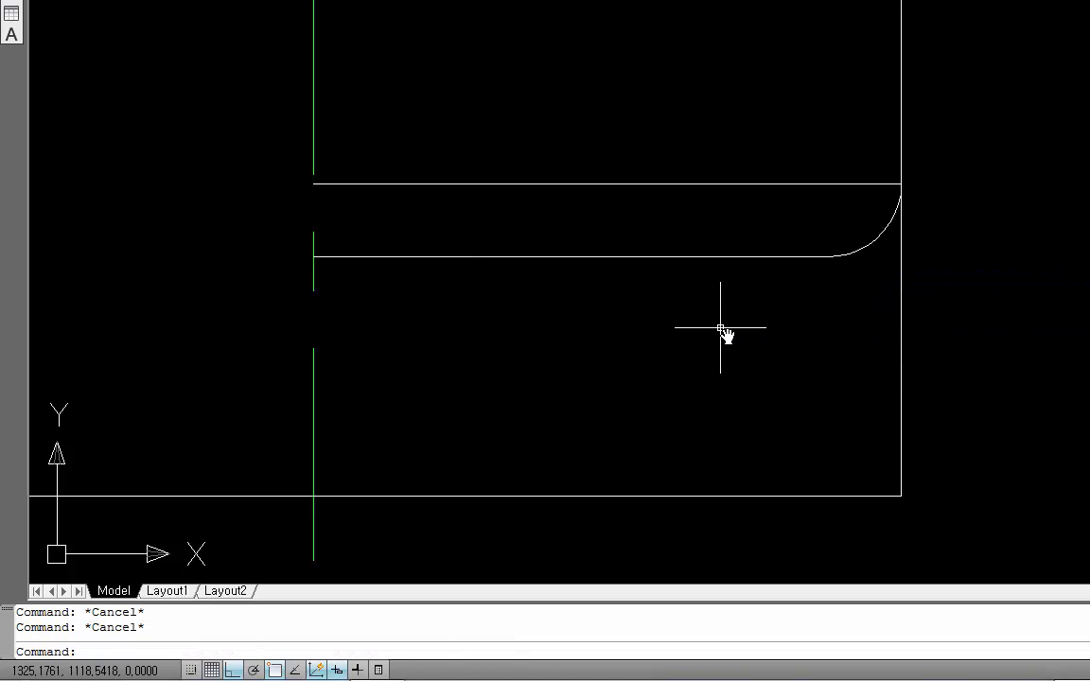
# Step: Offset the bottom edge of the front view's rectangle upward by 20
pyautogui.scroll(-2, 723, 333)
pyautogui.moveTo(723, 333); pyautogui.dragTo(866, 327, button='middle')
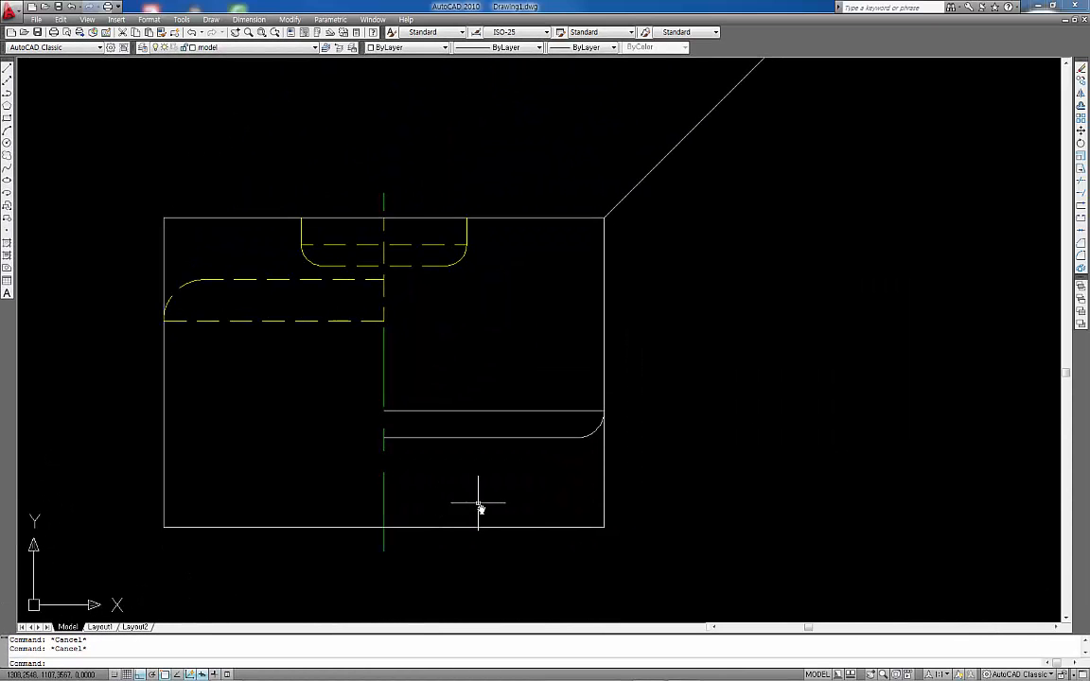
pyautogui.write('o')
pyautogui.press('Return')
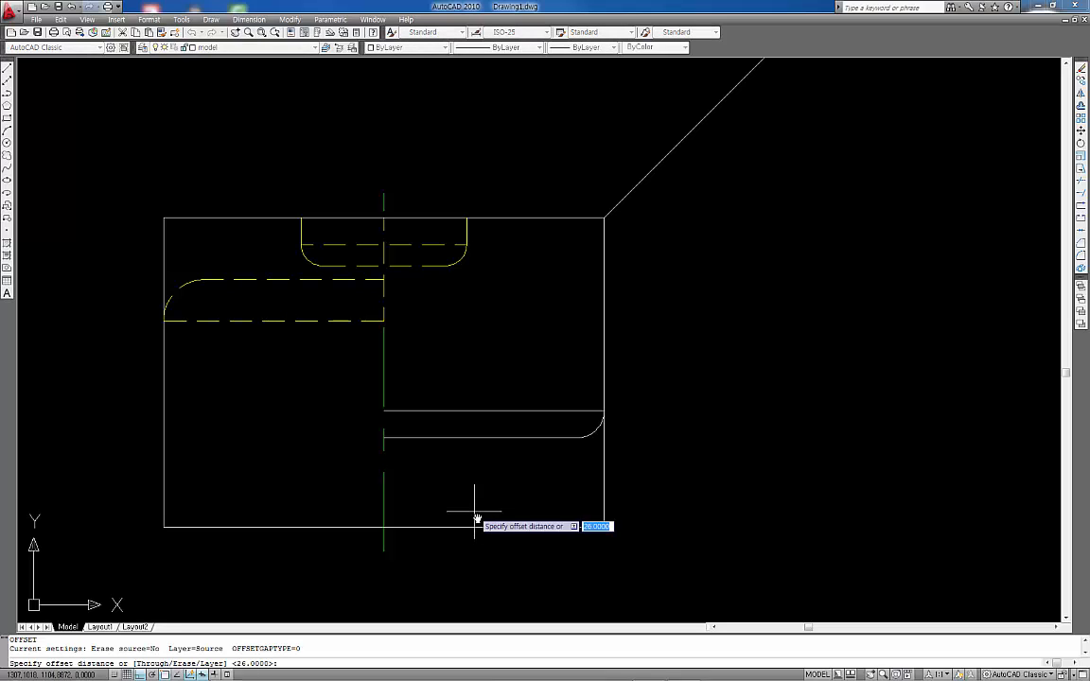
pyautogui.write('20')
pyautogui.press('Return')
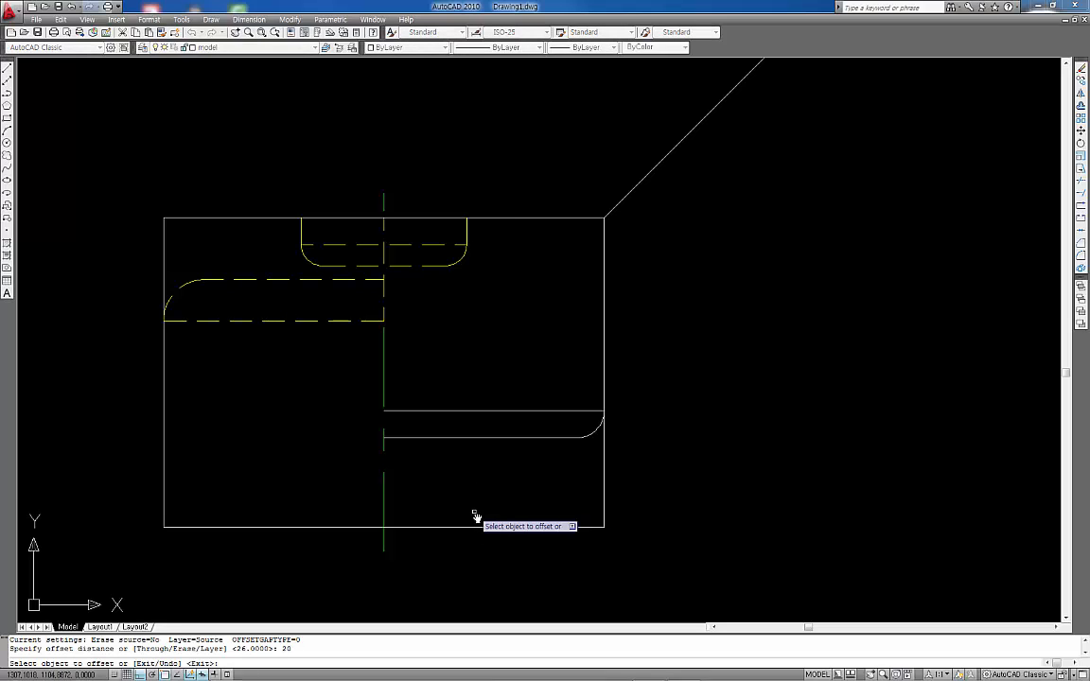
pyautogui.click(537, 528)
pyautogui.click(537, 507)
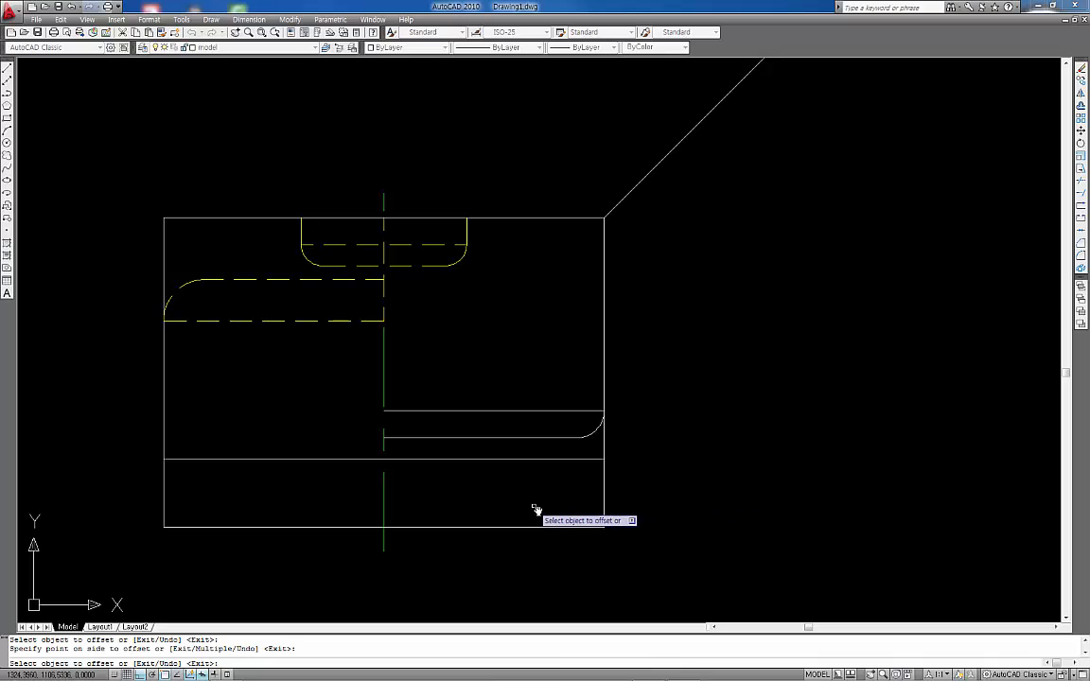
pyautogui.press('Return')
# Step: Offset the full-width line above the front view's bottom edge upward by 28
pyautogui.press('Return')
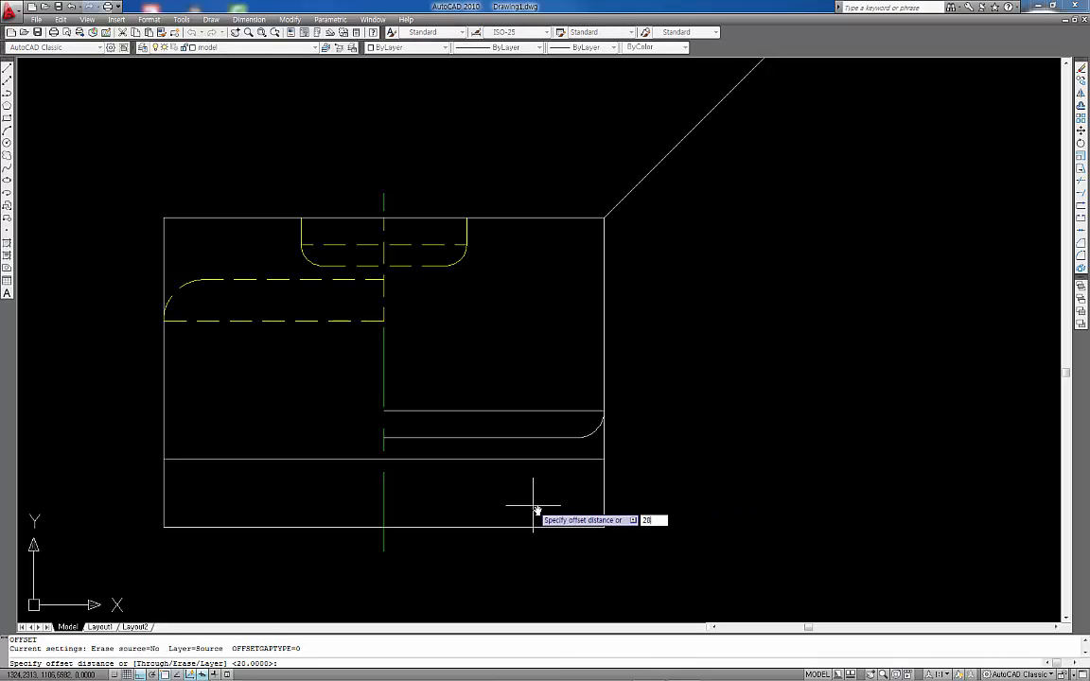
pyautogui.write('28')
pyautogui.press('Return')
pyautogui.click(493, 460)
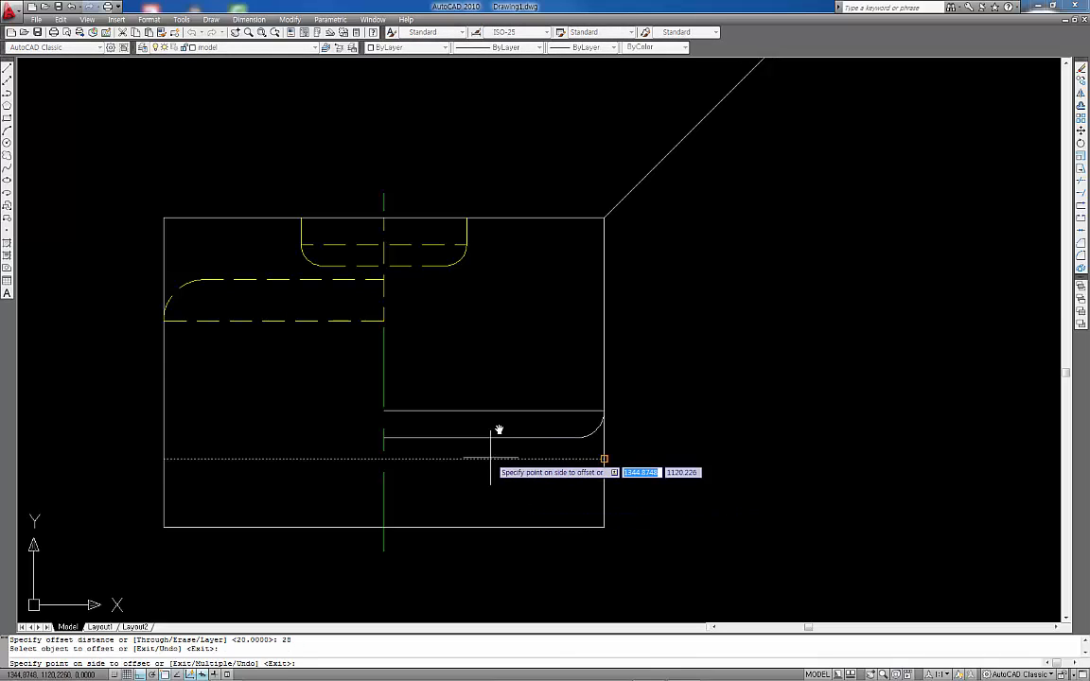
pyautogui.click(499, 426)
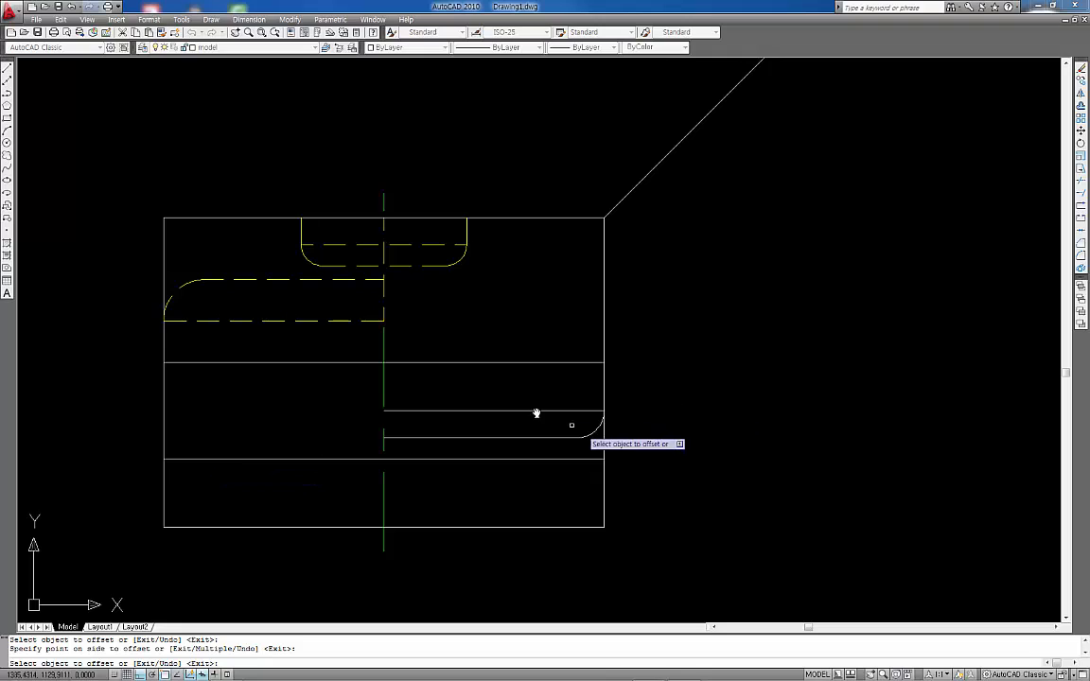
# Step: Draw a vertical projection line from the vertical dashed line in the top view down past the front view's bottom edge
pyautogui.moveTo(470, 498); pyautogui.dragTo(567, 492, button='middle')
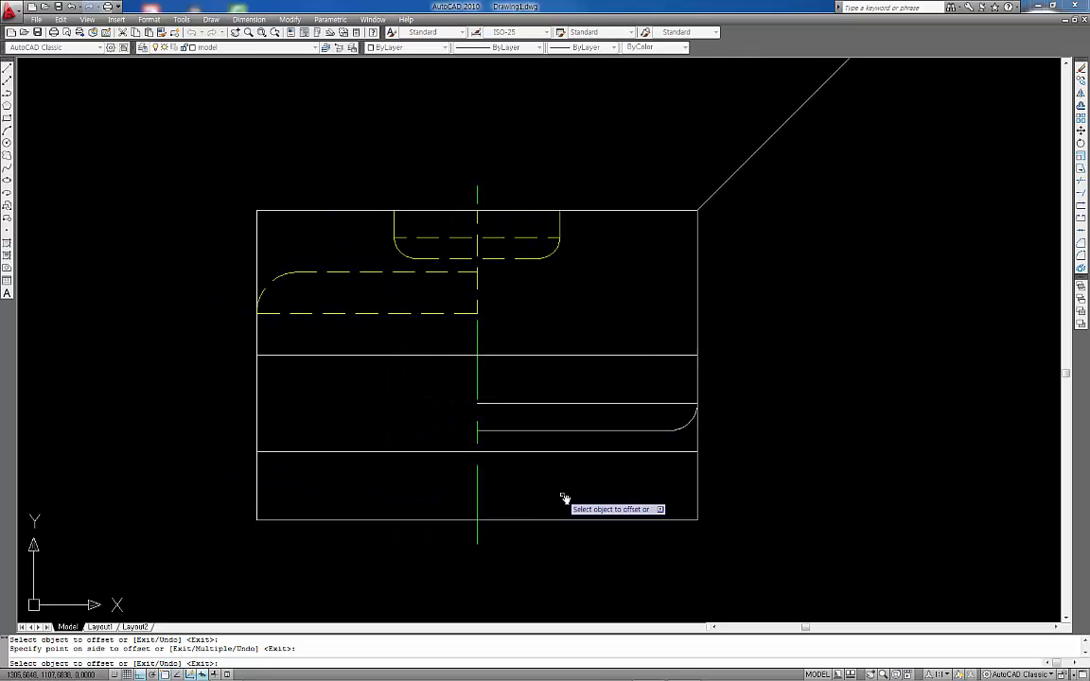
pyautogui.press('Escape')
pyautogui.scroll(-4, 564, 499)
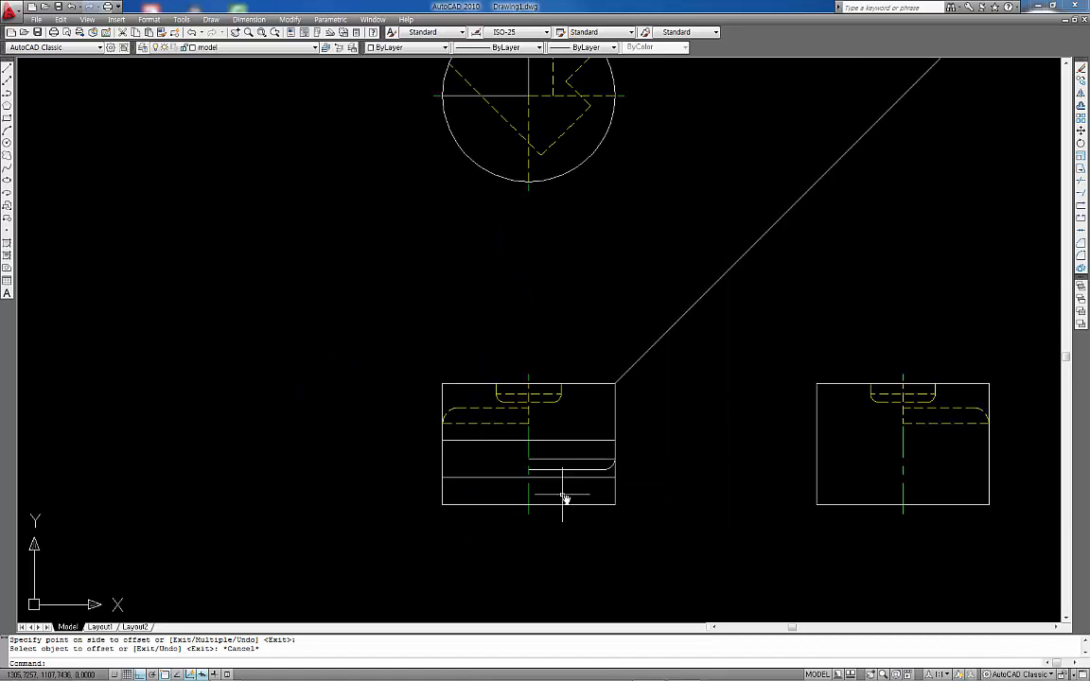
pyautogui.scroll(2, 566, 500)
pyautogui.scroll(-3, 564, 496)
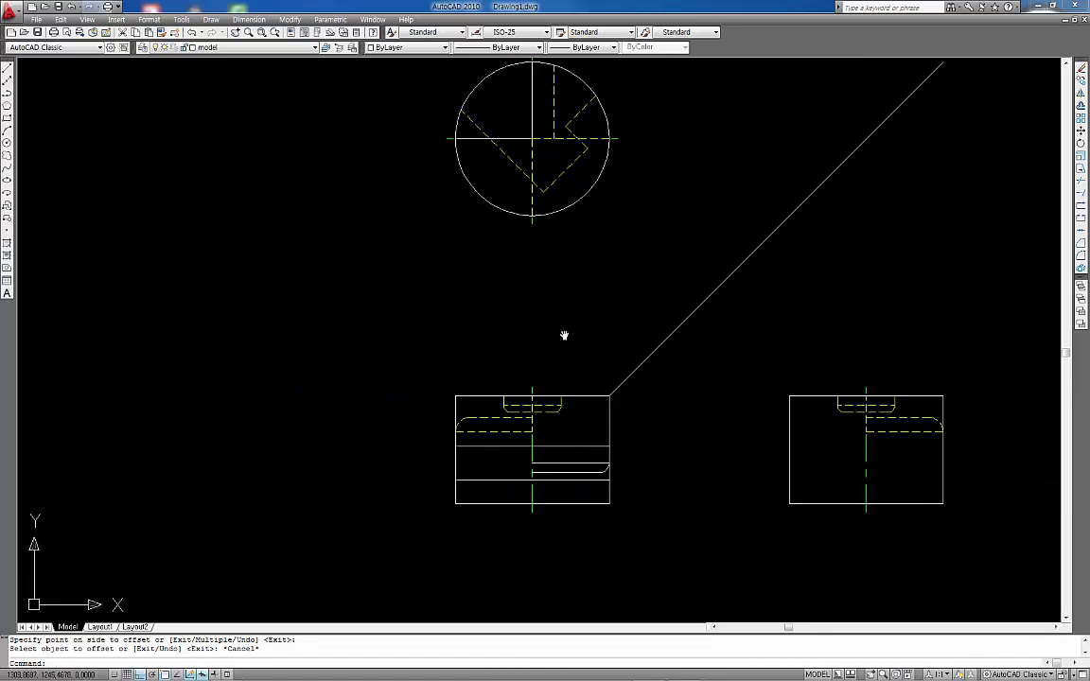
pyautogui.moveTo(564, 335); pyautogui.dragTo(549, 390, button='middle')
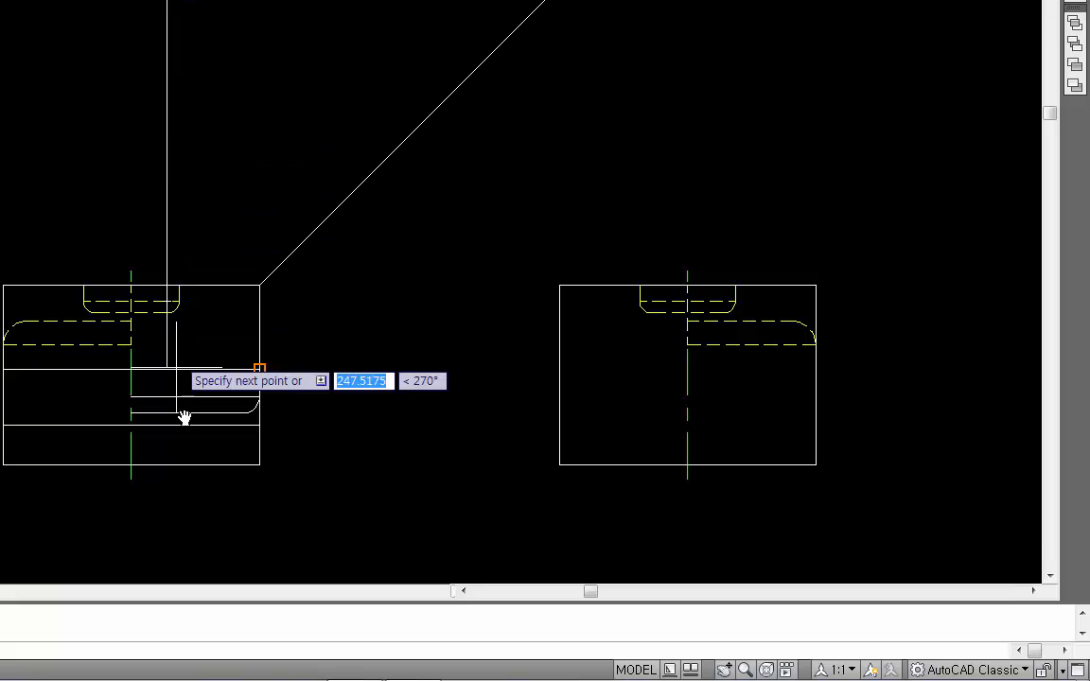
pyautogui.click(166, 494)
pyautogui.press('Return')
# Step: Place a construction line at -25° through the intersection of the vertical projection line and the front view's bottom edge
pyautogui.scroll(4, 156, 483)
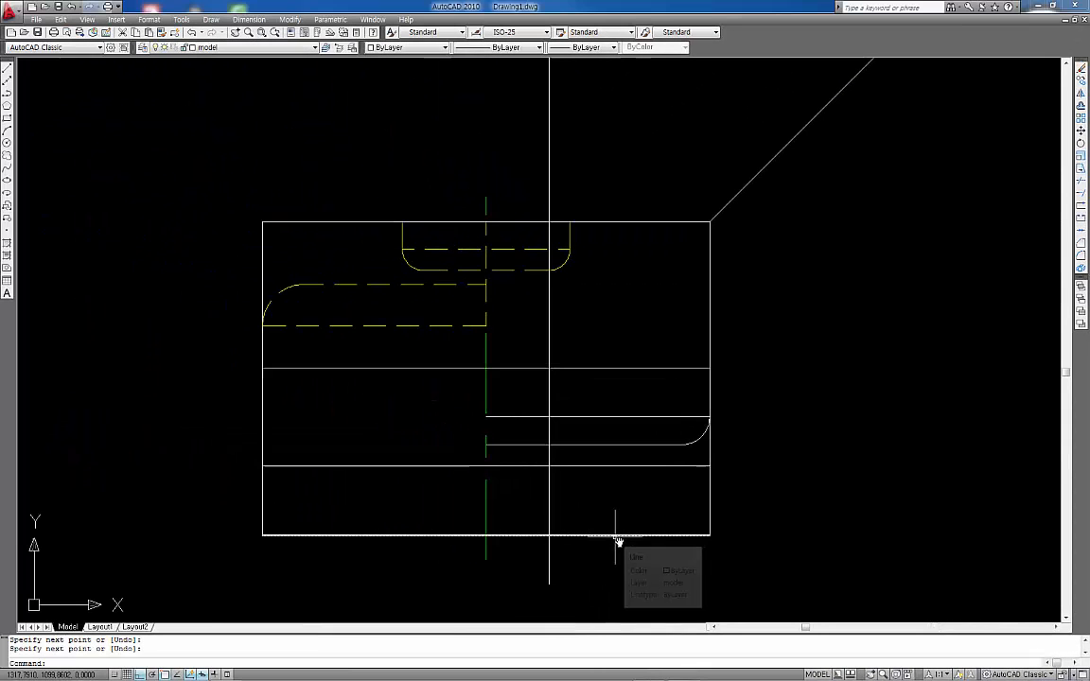
pyautogui.write('xl')
pyautogui.press('Return')
pyautogui.write('a')
pyautogui.press('Return')
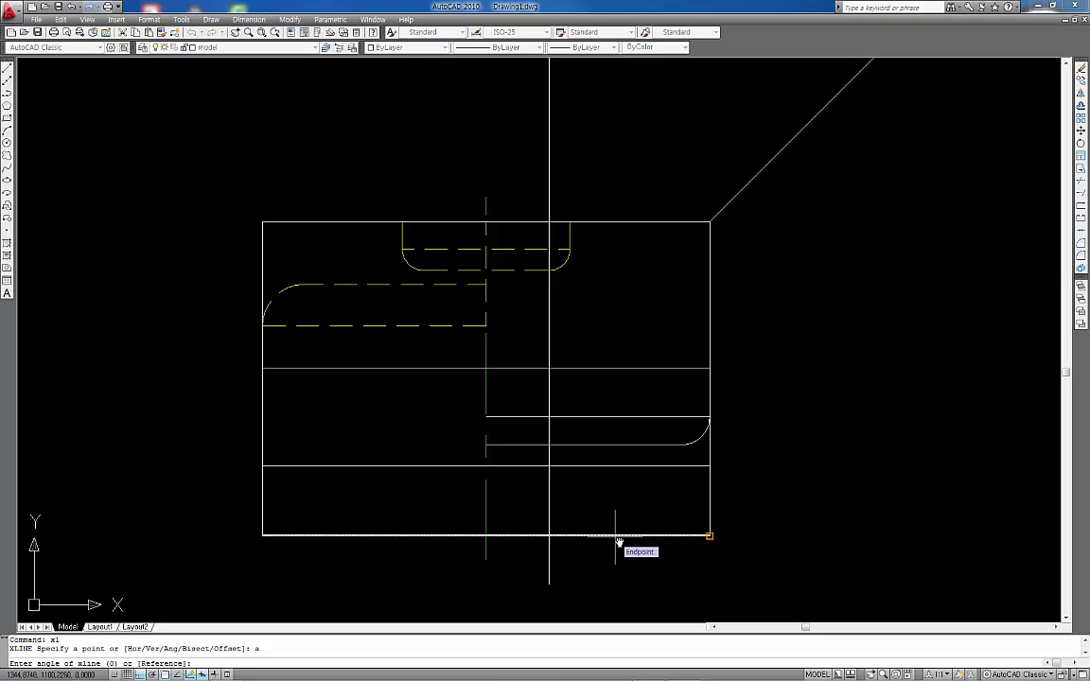
pyautogui.write('-25')
pyautogui.press('Return')
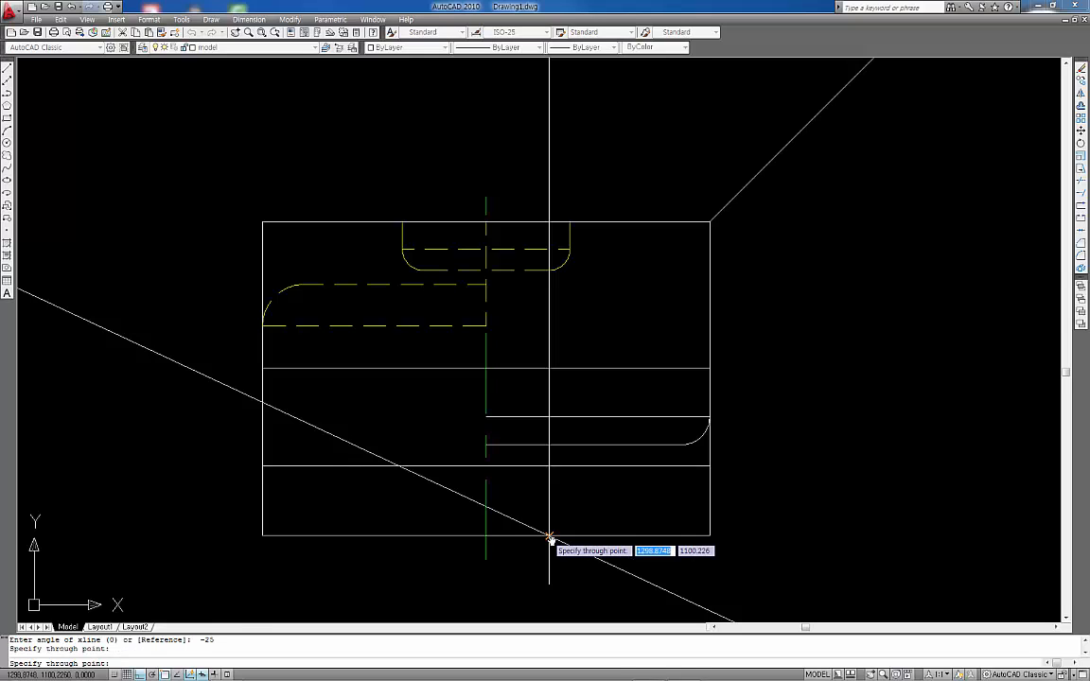
pyautogui.click(549, 537)
pyautogui.press('Escape')
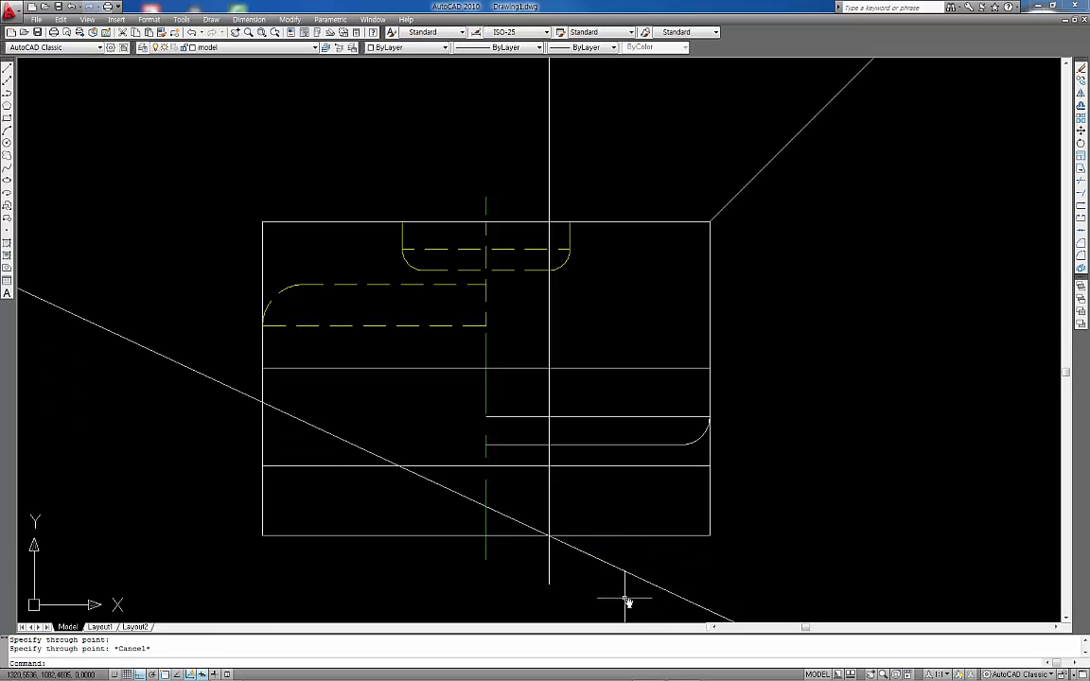
# Step: Trim the angled line below the bottom edge, plus the left edge and lower horizontal line where they extend beyond the slope
pyautogui.write('tr')
pyautogui.press('Return')
pyautogui.press('Return')
pyautogui.click(623, 573)
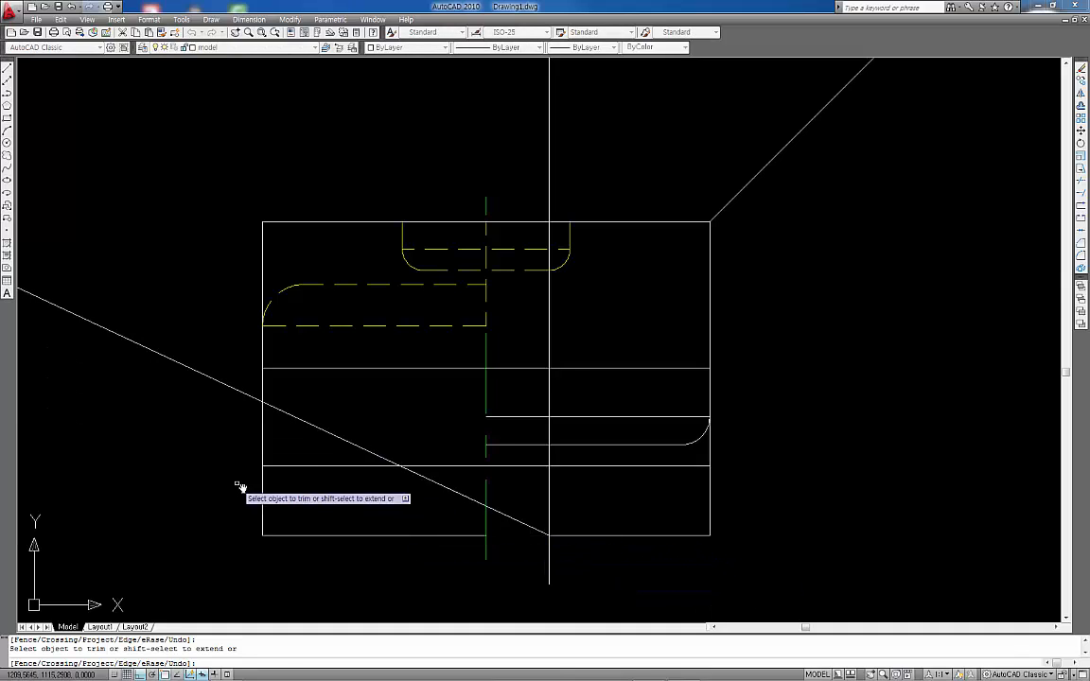
pyautogui.click(286, 452)
pyautogui.click(221, 488)
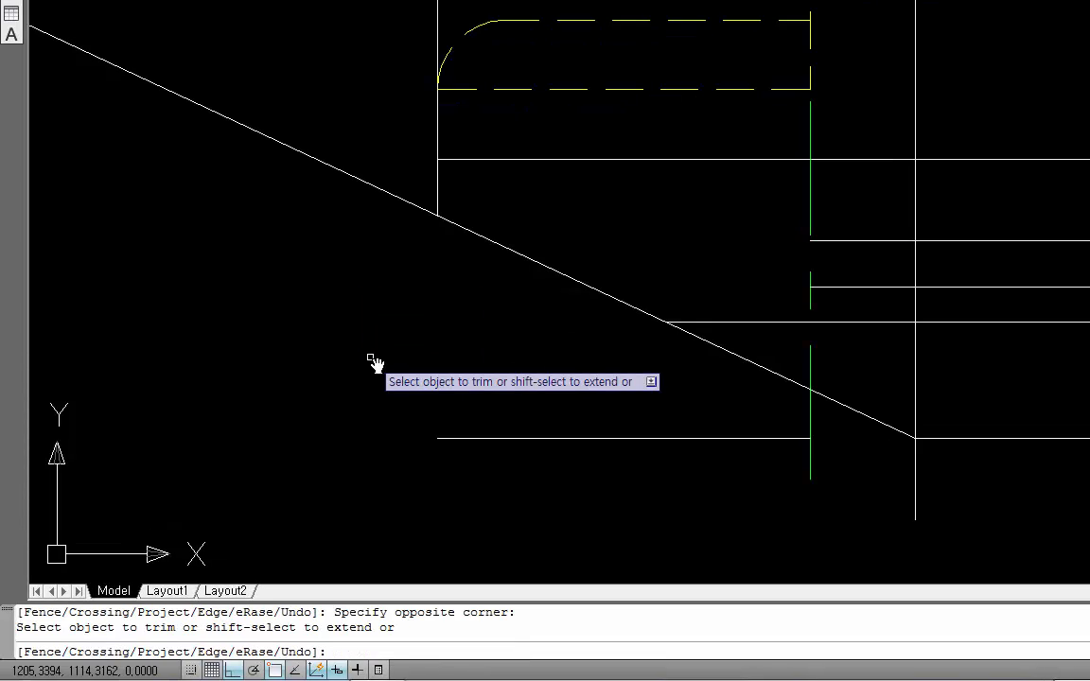
pyautogui.press('Return')
# Step: Erase the leftover bottom edge segment beneath the slope and the vertical projection line
pyautogui.click(487, 342)
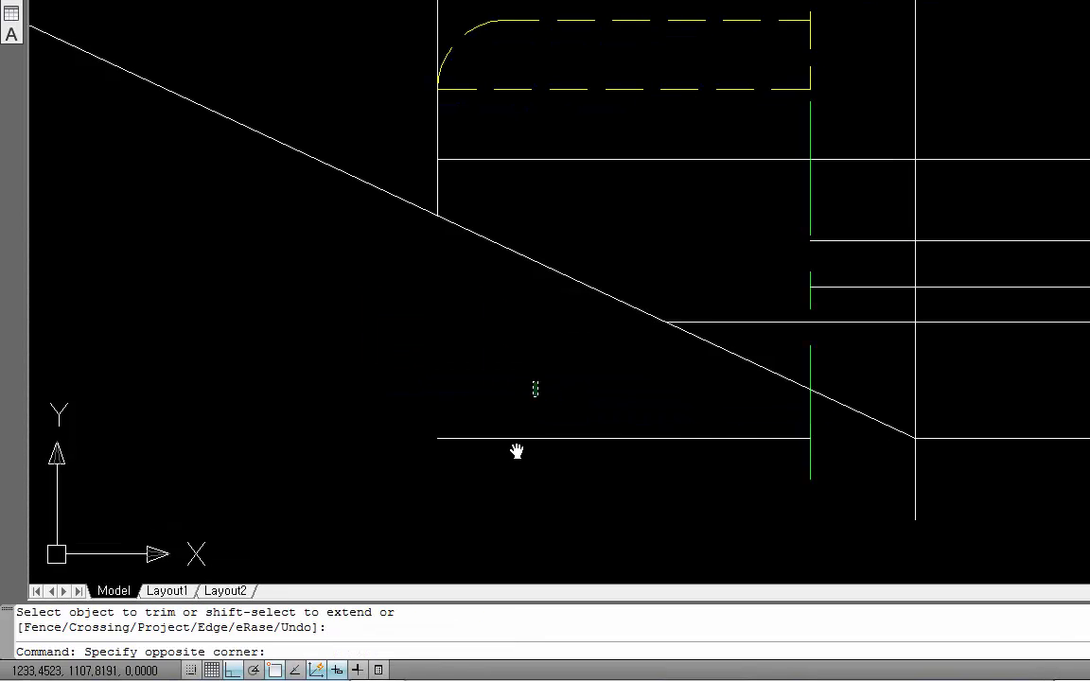
pyautogui.click(378, 479)
pyautogui.press('Delete')
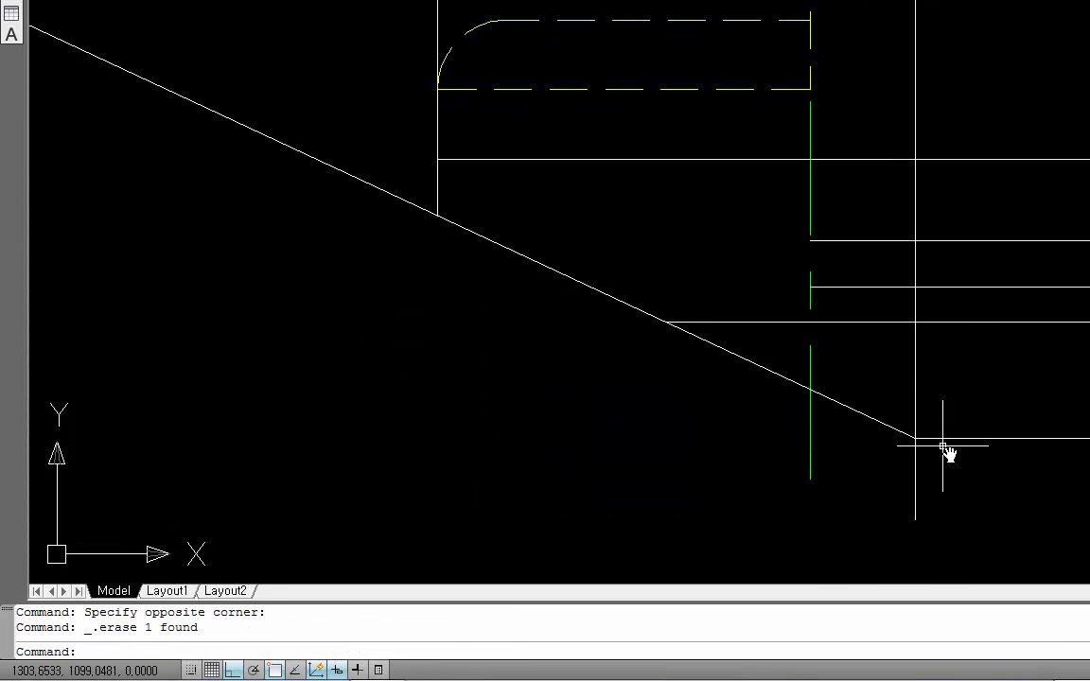
pyautogui.click(945, 378)
pyautogui.click(883, 365)
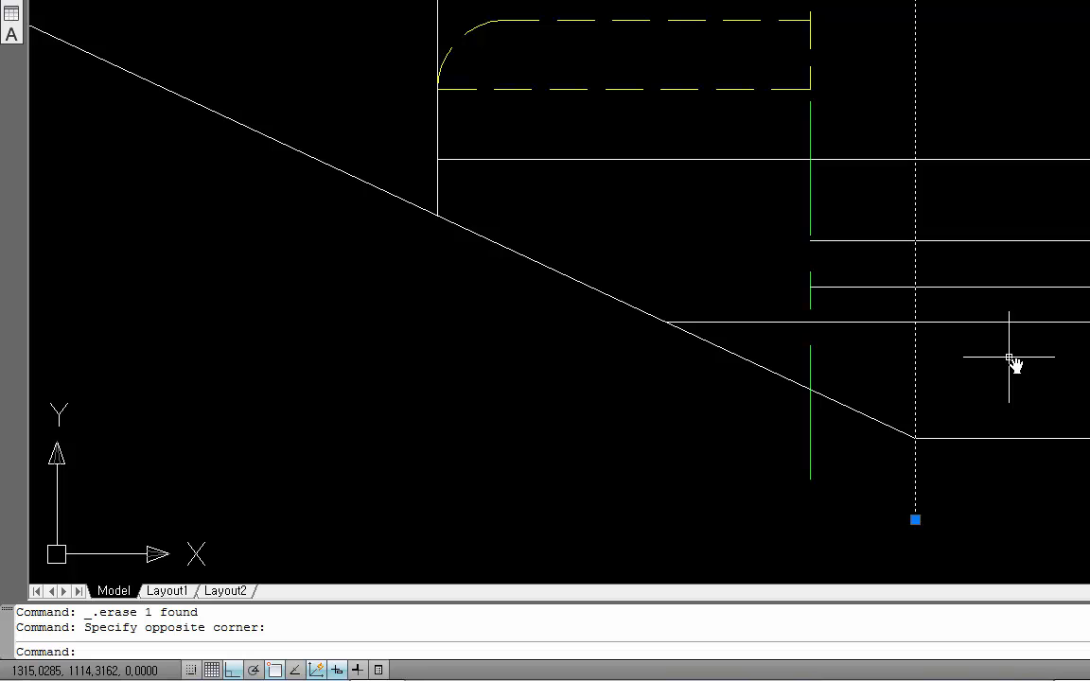
pyautogui.press('Delete')
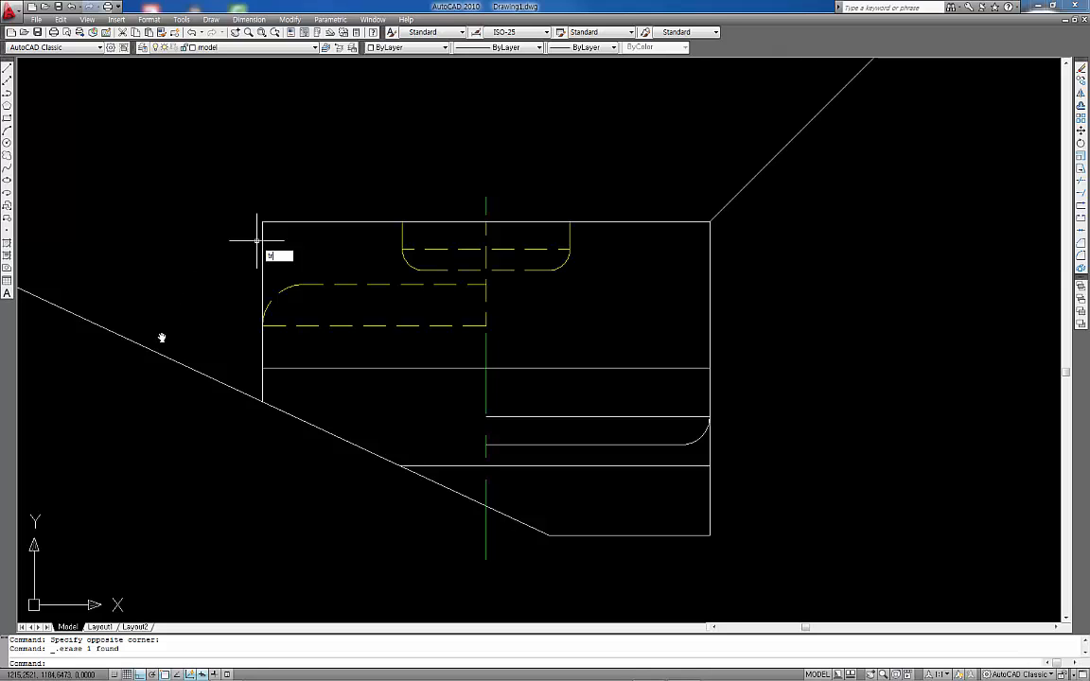
# Step: Trim the angled construction line's overhang outside the front view's left edge
pyautogui.press('space')
pyautogui.press('space')
pyautogui.click(209, 316)
pyautogui.click(114, 537)
pyautogui.press('space')
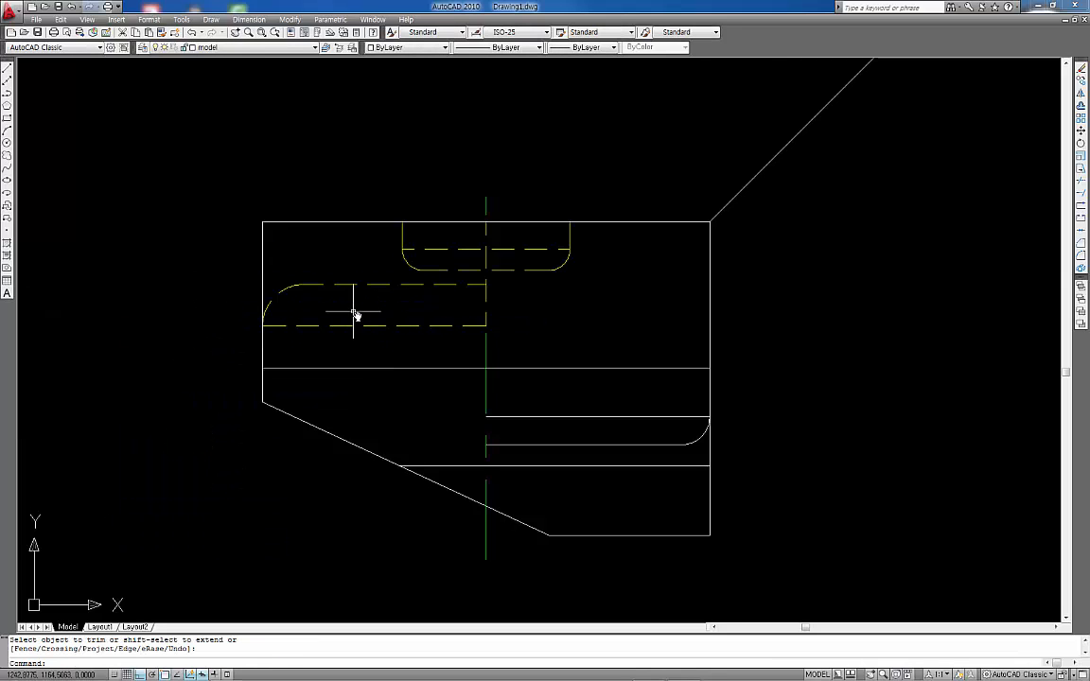
pyautogui.press('Escape')
# Step: With polar tracking on, draw a vertical line from the dashed profile's upper-right end on the circle to the front view's lower horizontal line
pyautogui.scroll(-2, 478, 364)
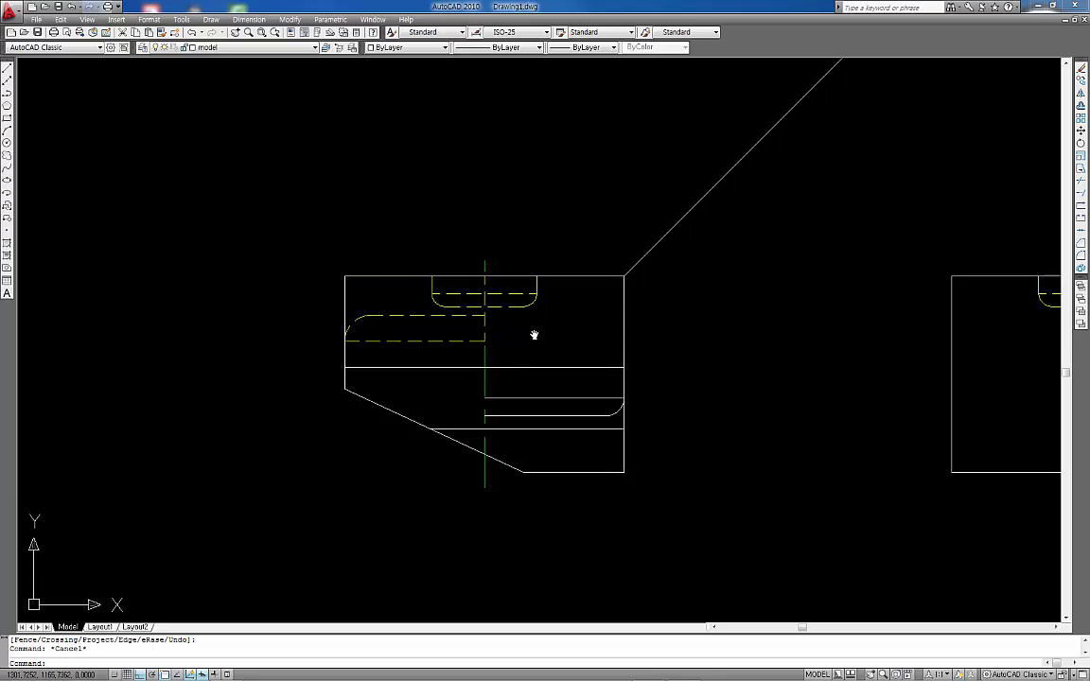
pyautogui.moveTo(556, 202); pyautogui.dragTo(557, 289, button='middle')
pyautogui.scroll(-4, 558, 248)
pyautogui.moveTo(548, 187); pyautogui.dragTo(529, 248, button='middle')
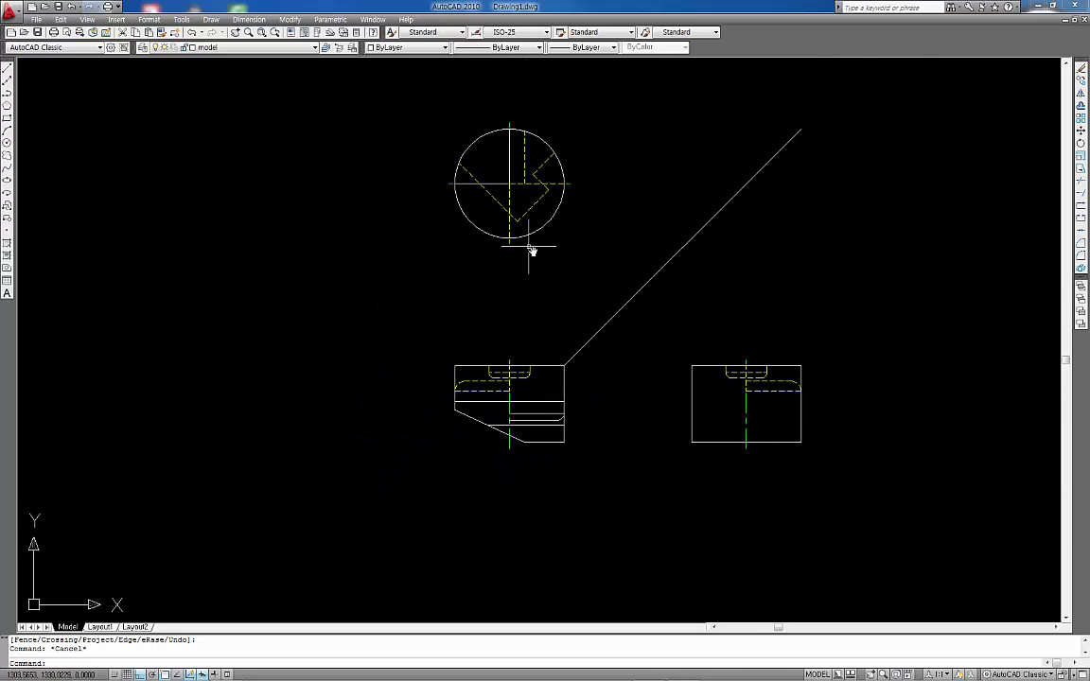
pyautogui.press('Escape')
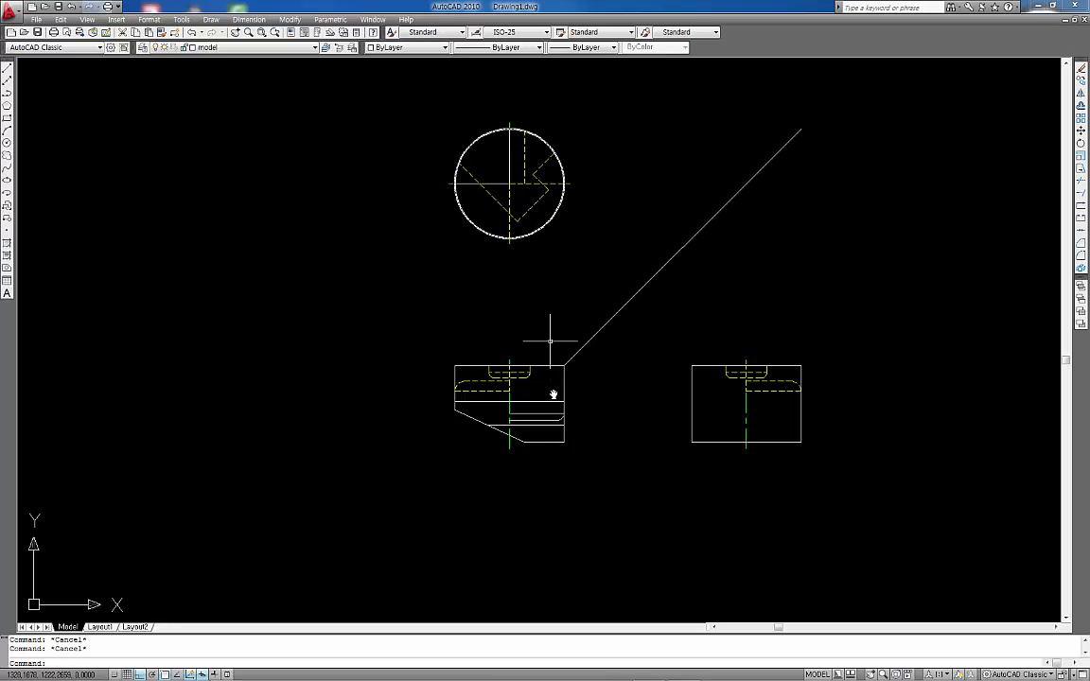
pyautogui.write('l')
pyautogui.press('Return')
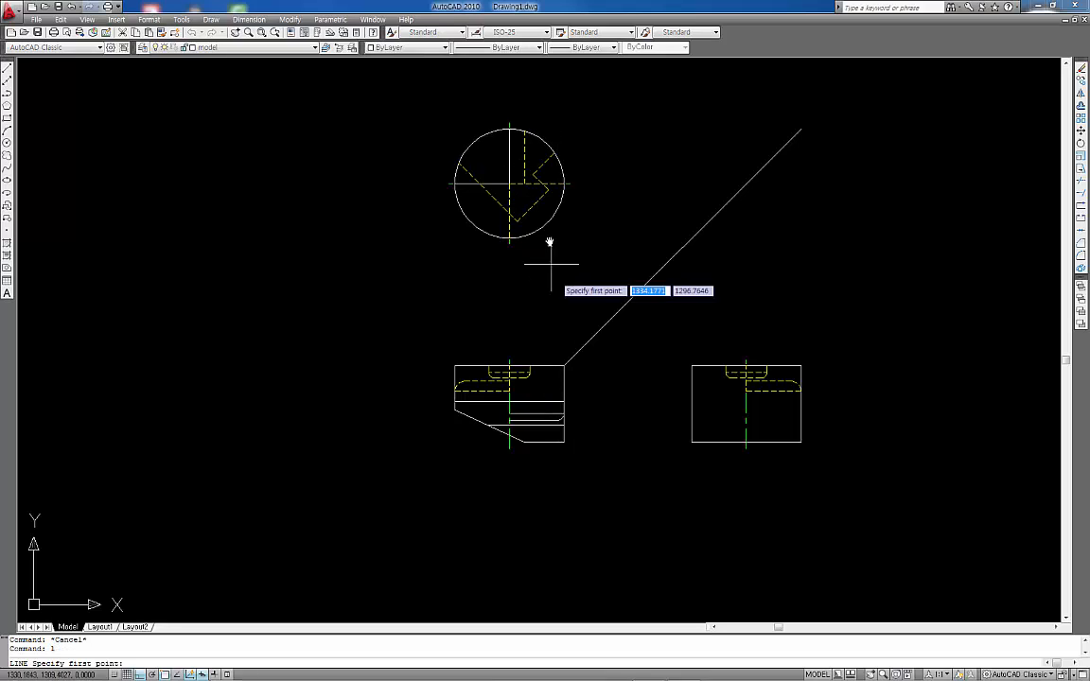
pyautogui.click(555, 154)
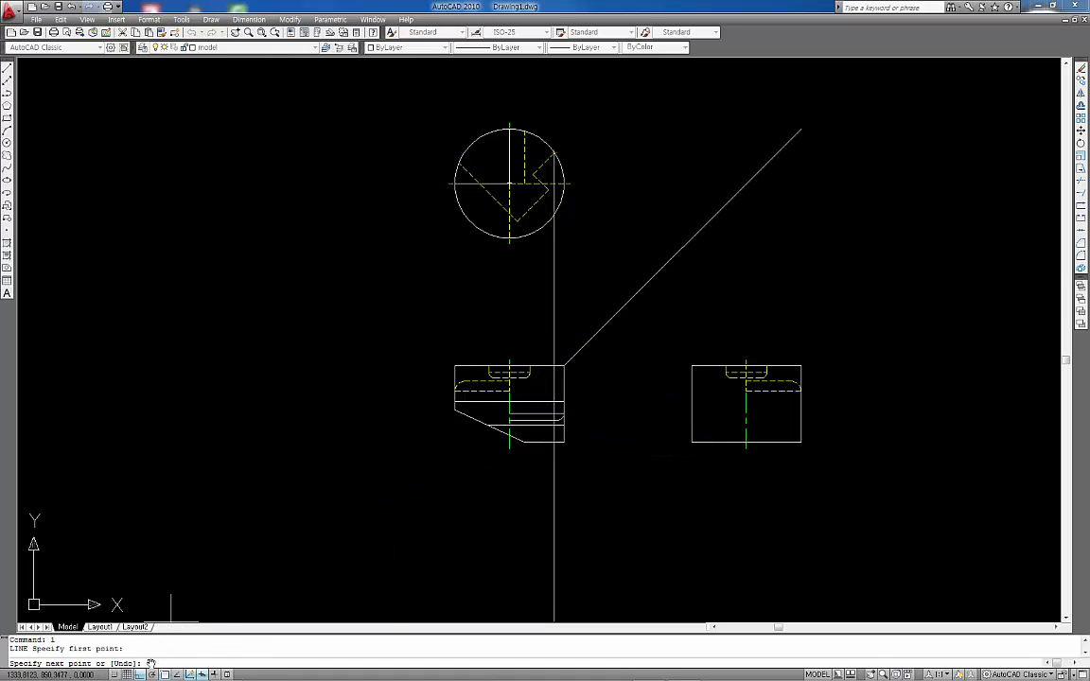
pyautogui.press('F10')
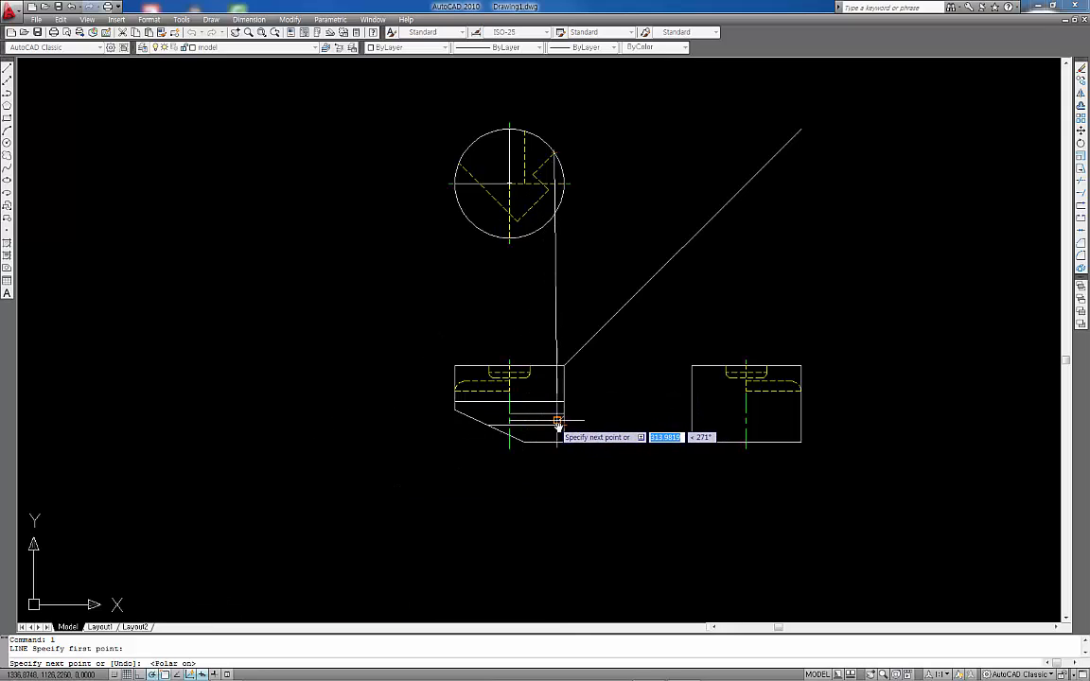
pyautogui.scroll(3, 558, 429)
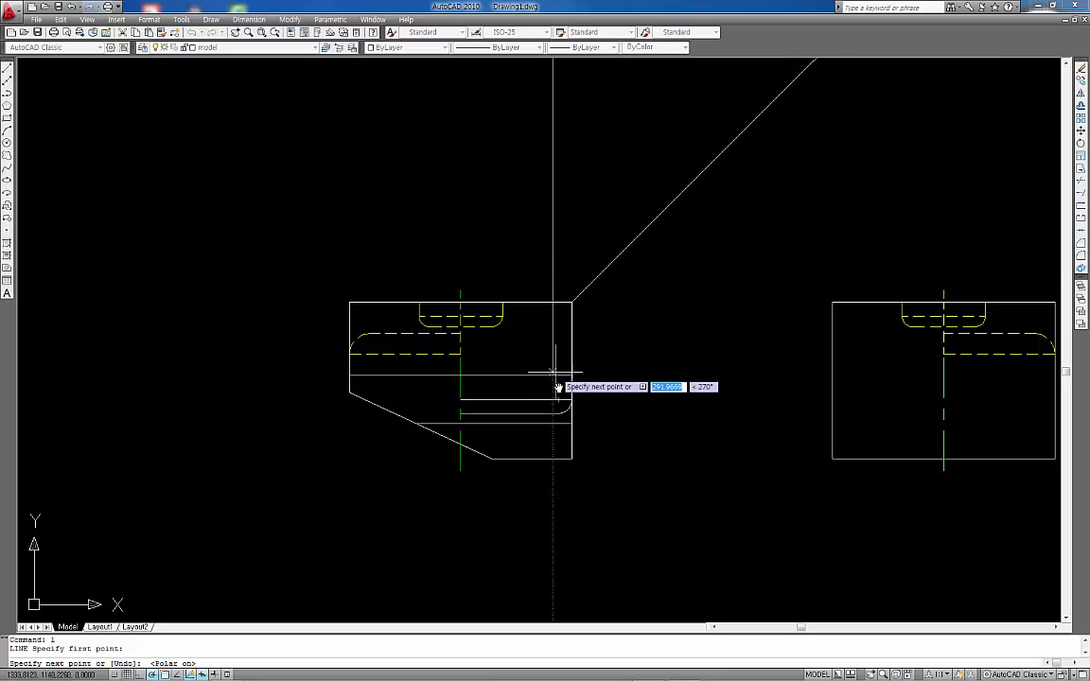
pyautogui.click(553, 426)
pyautogui.scroll(-4, 506, 296)
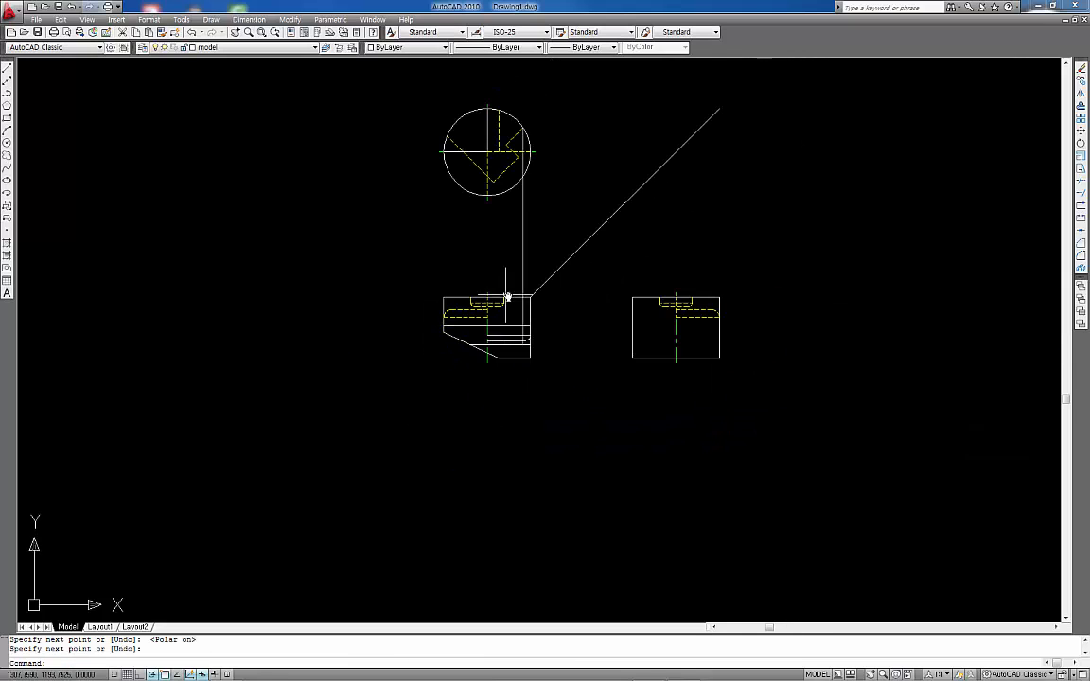
pyautogui.press('Return')
# Step: Project the notch's inner and outer corners in the top view vertically down to the front view's lower horizontal line
pyautogui.press('Return')
pyautogui.click(530, 212)
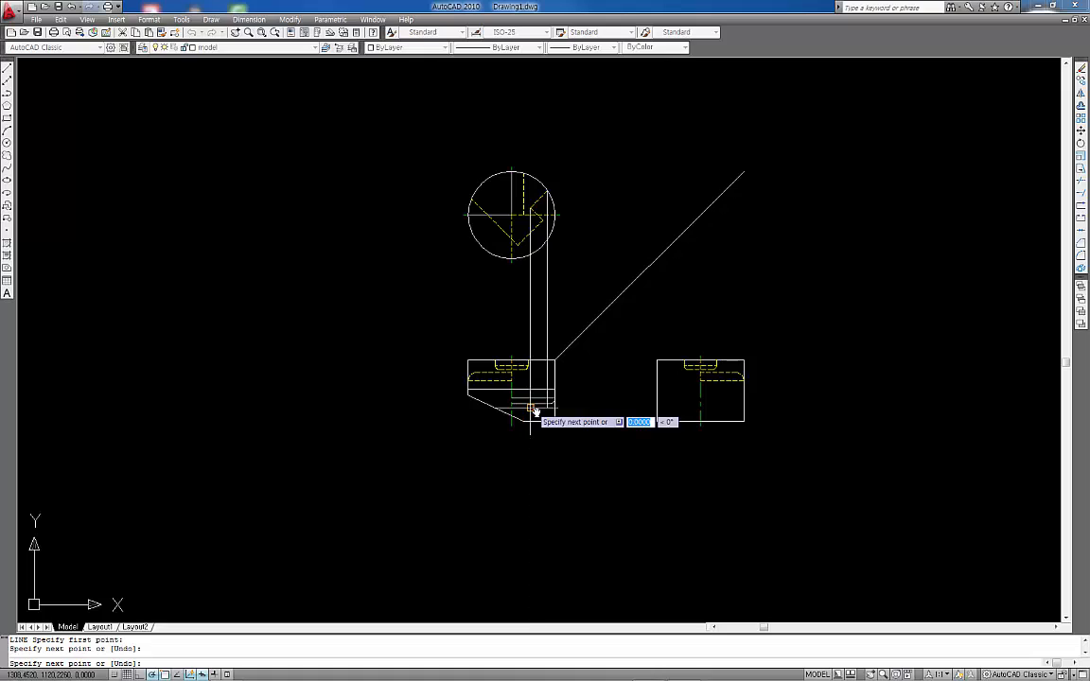
pyautogui.press('Return')
pyautogui.press('Return')
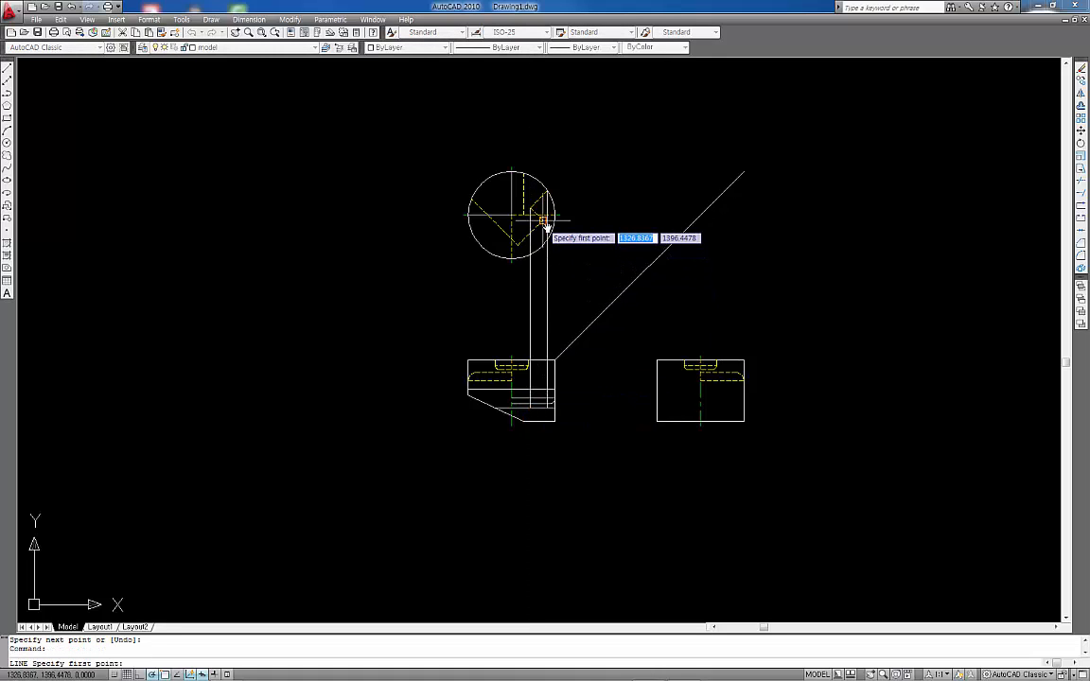
pyautogui.click(543, 239)
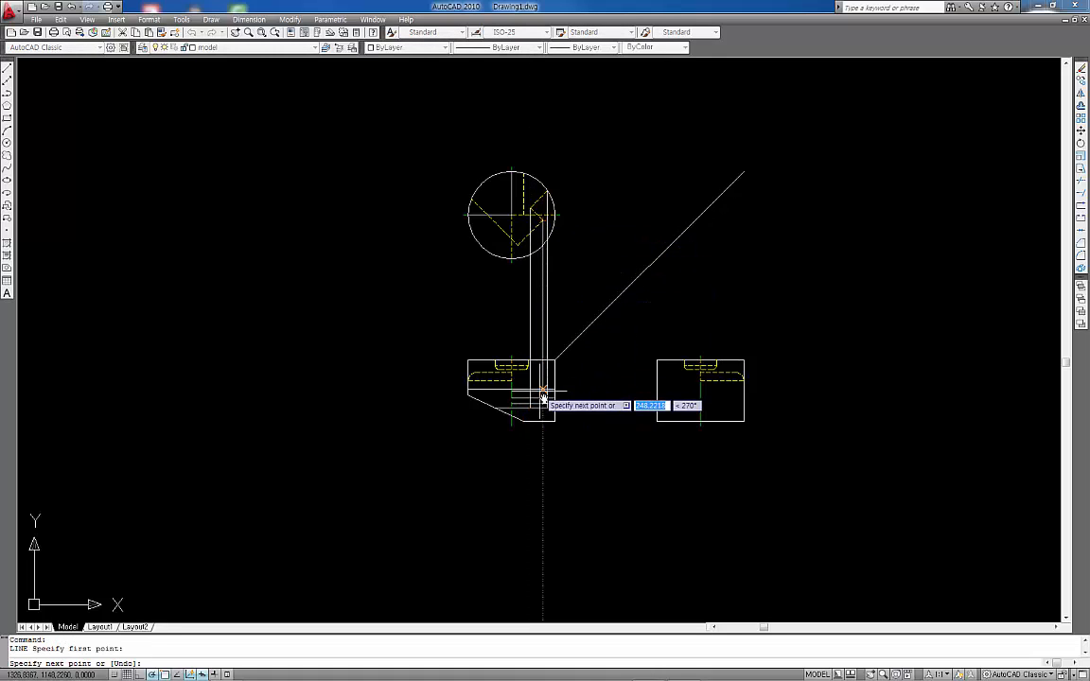
pyautogui.scroll(5, 542, 428)
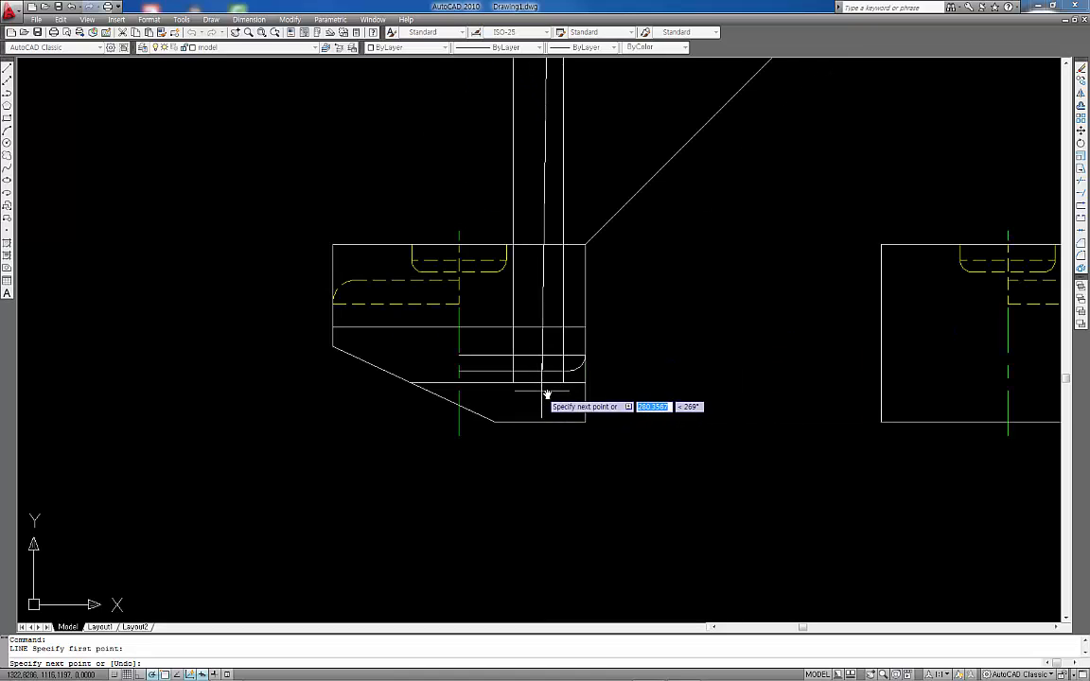
pyautogui.click(550, 383)
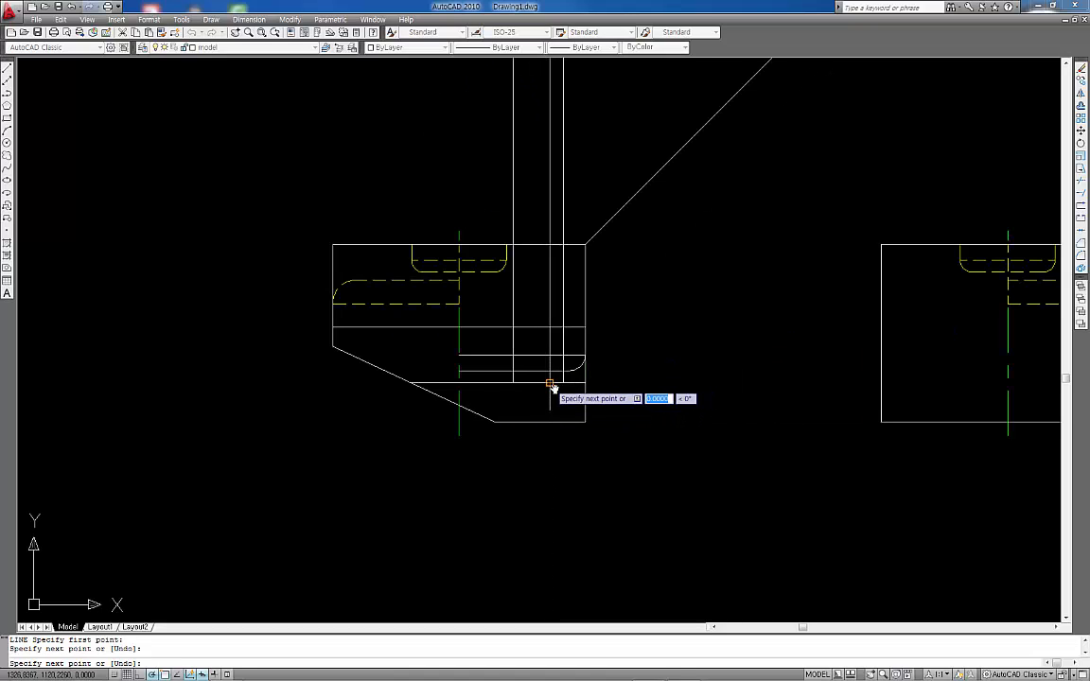
pyautogui.press('Return')
# Step: Draw a vertical line from the dashed profile's lowest corner in the top view to the front view's lower horizontal line
pyautogui.scroll(-2, 546, 336)
pyautogui.moveTo(546, 336); pyautogui.dragTo(563, 450, button='middle')
pyautogui.press('Return')
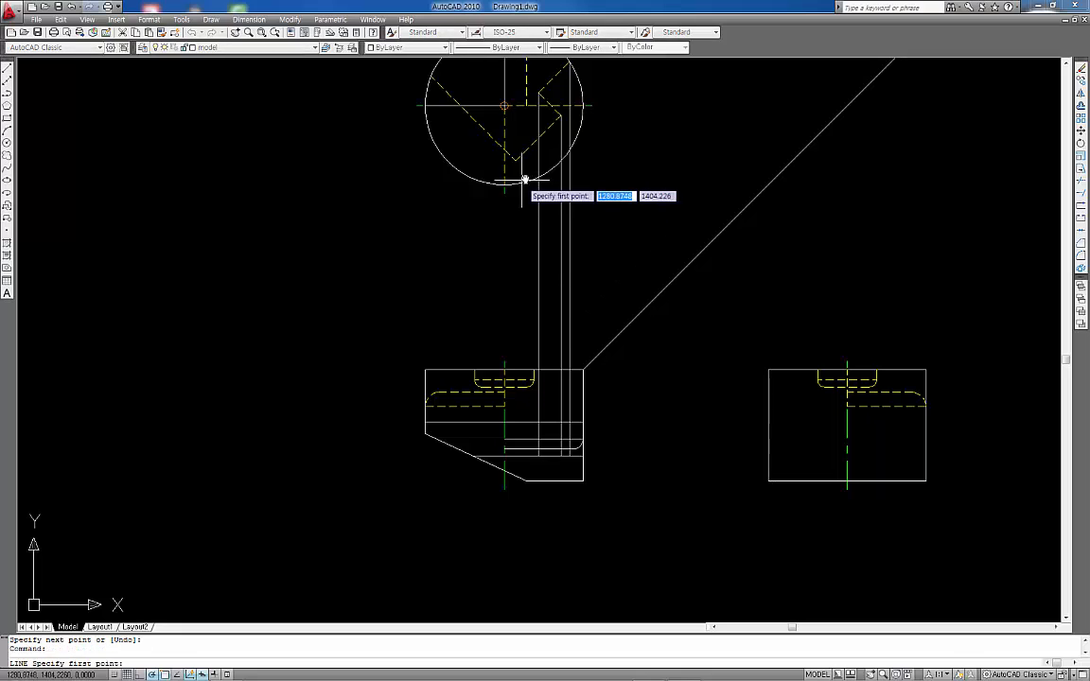
pyautogui.click(516, 163)
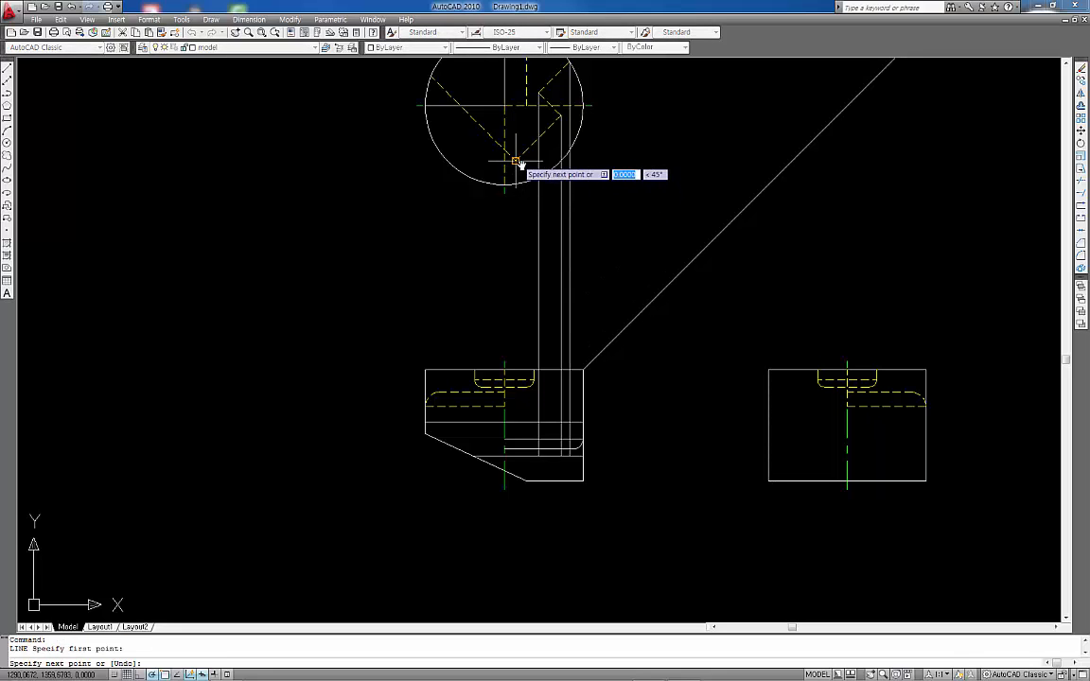
pyautogui.click(515, 461)
pyautogui.press('Return')
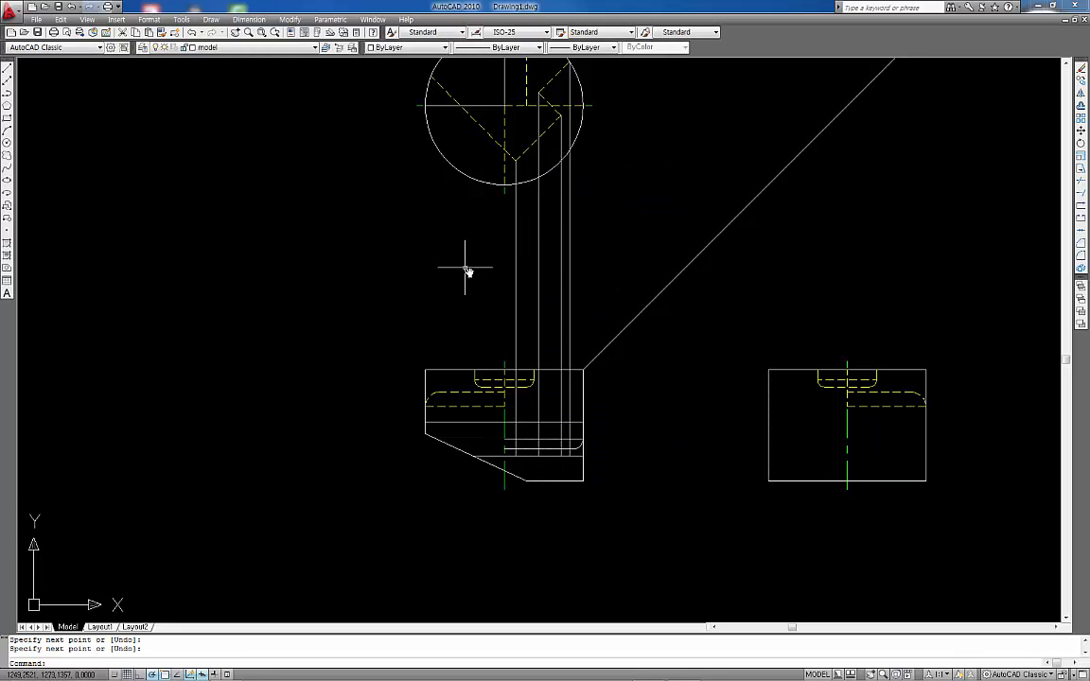
# Step: Draw a vertical line from the dashed profile's left end on the circle down to the front view's sloped edge
pyautogui.press('Return')
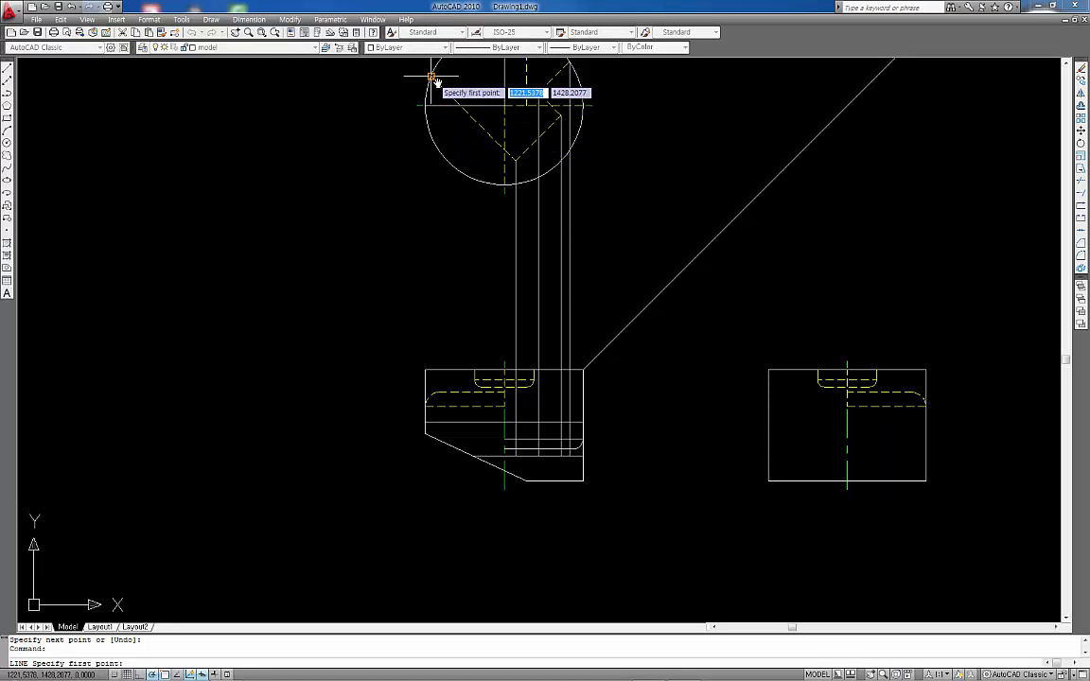
pyautogui.click(431, 76)
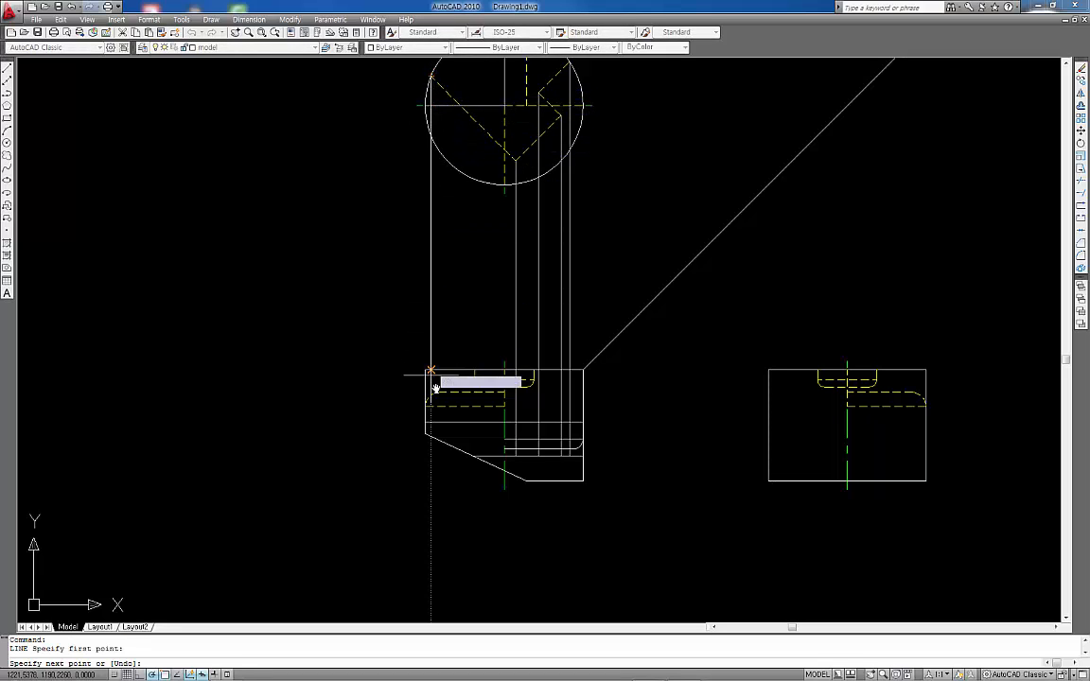
pyautogui.click(432, 440)
pyautogui.press('Return')
pyautogui.scroll(3, 433, 442)
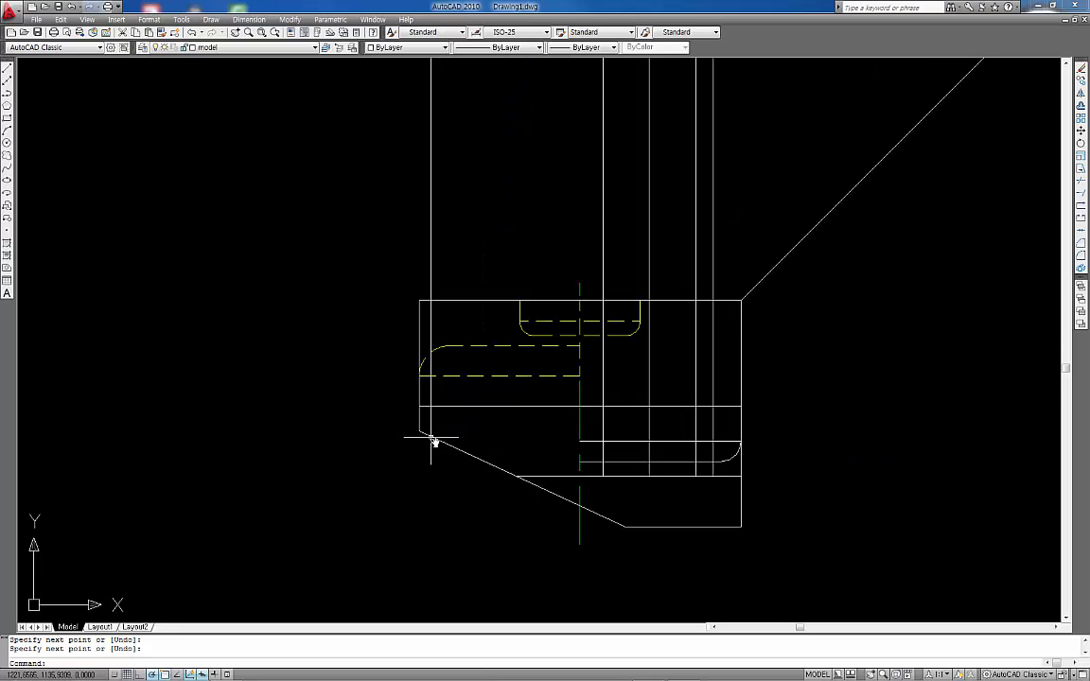
pyautogui.moveTo(422, 450); pyautogui.dragTo(411, 462, button='middle')
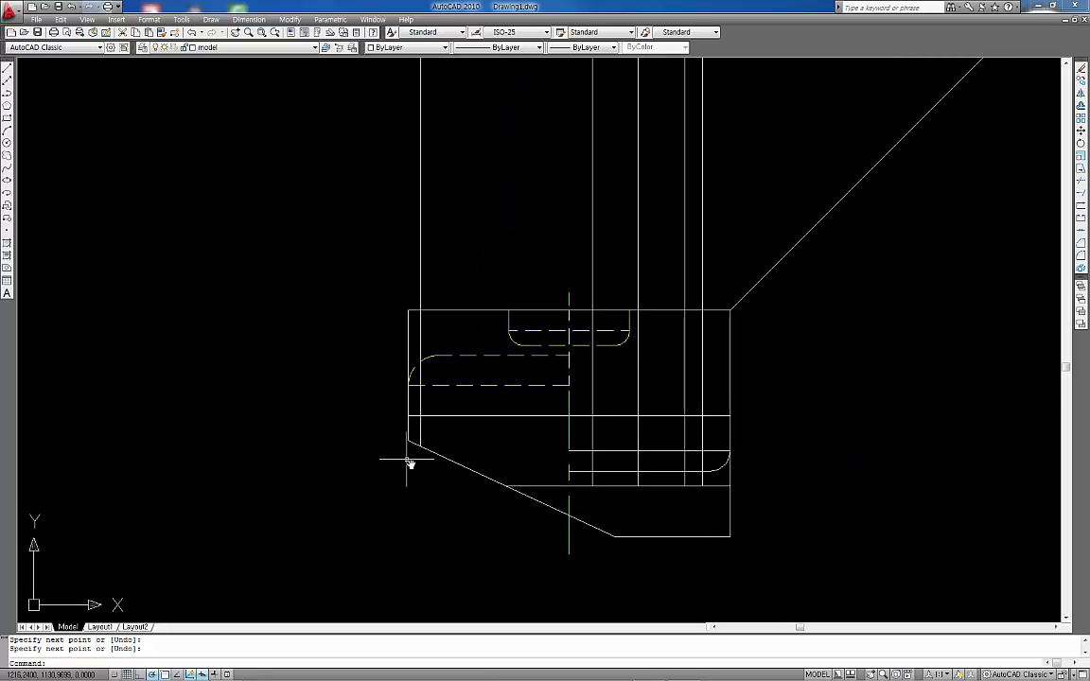
# Step: Trim the projection lines above the slot outline in the front view and the excess line ends at its left and lower edges
pyautogui.write('tr')
pyautogui.press('Return')
pyautogui.press('Return')
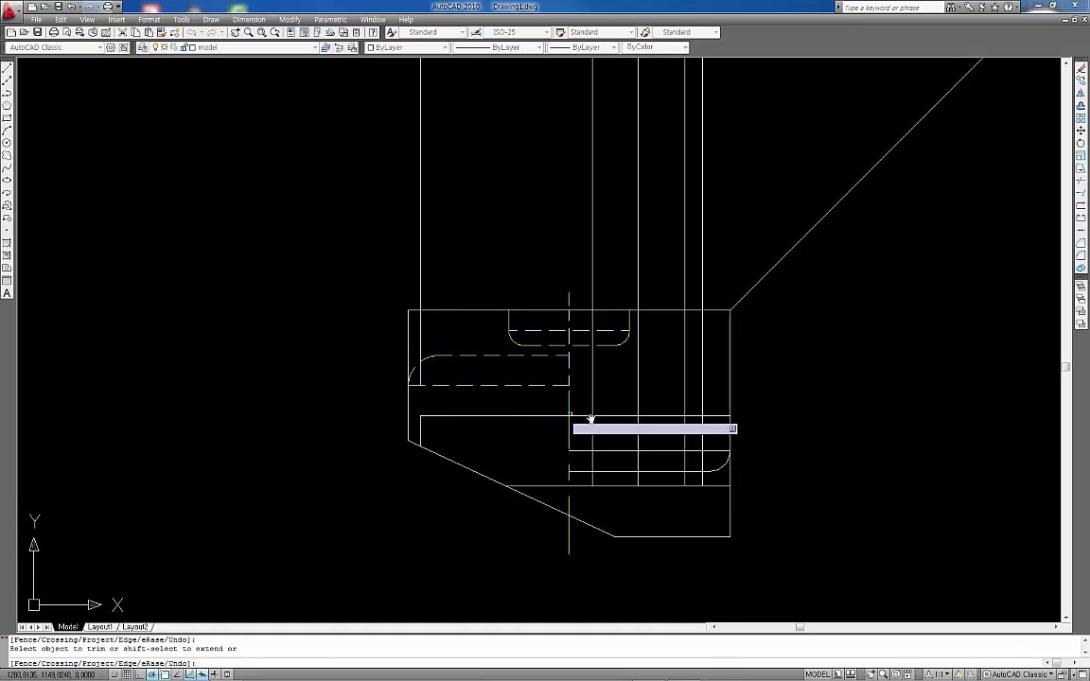
pyautogui.click(587, 405)
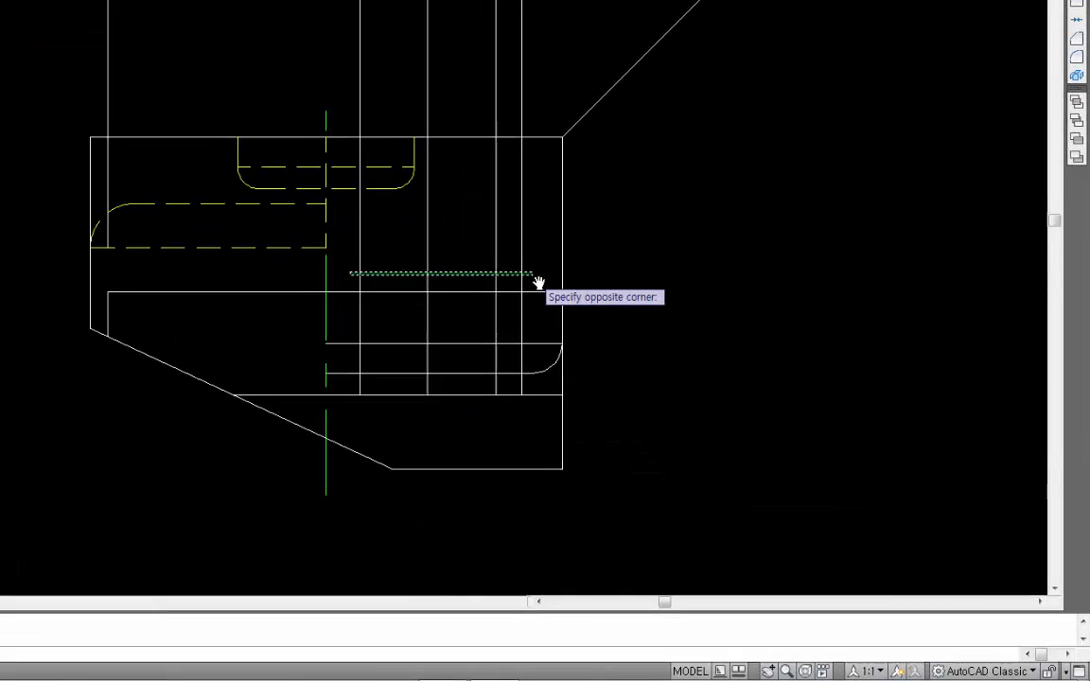
pyautogui.click(661, 373)
pyautogui.moveTo(459, 258); pyautogui.dragTo(453, 223, button='middle')
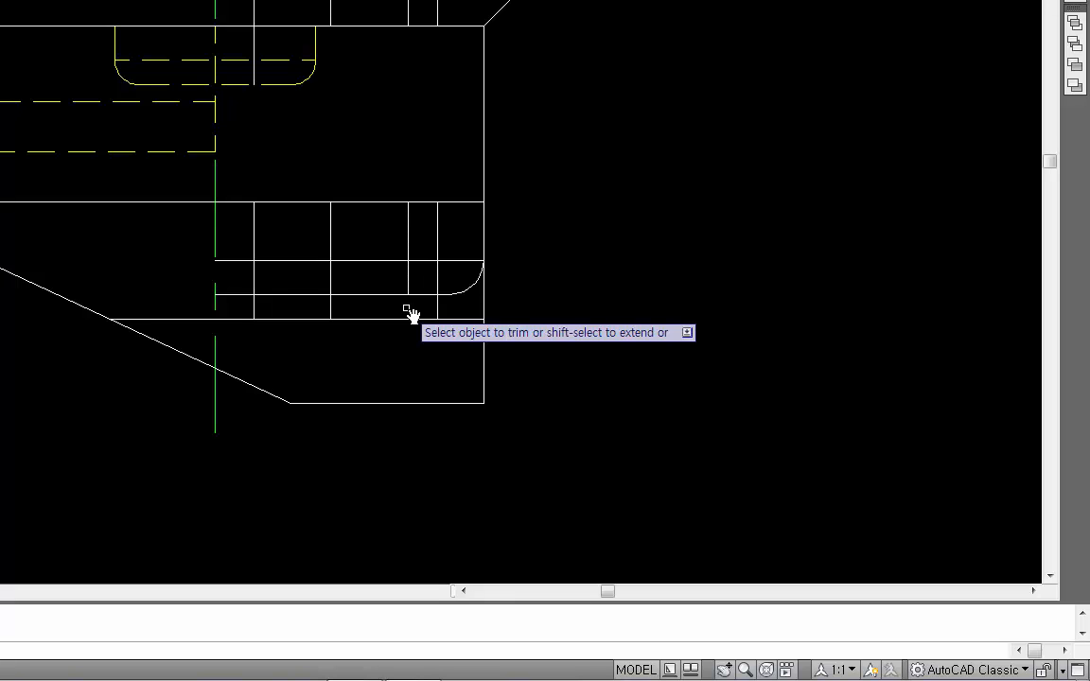
pyautogui.click(331, 301)
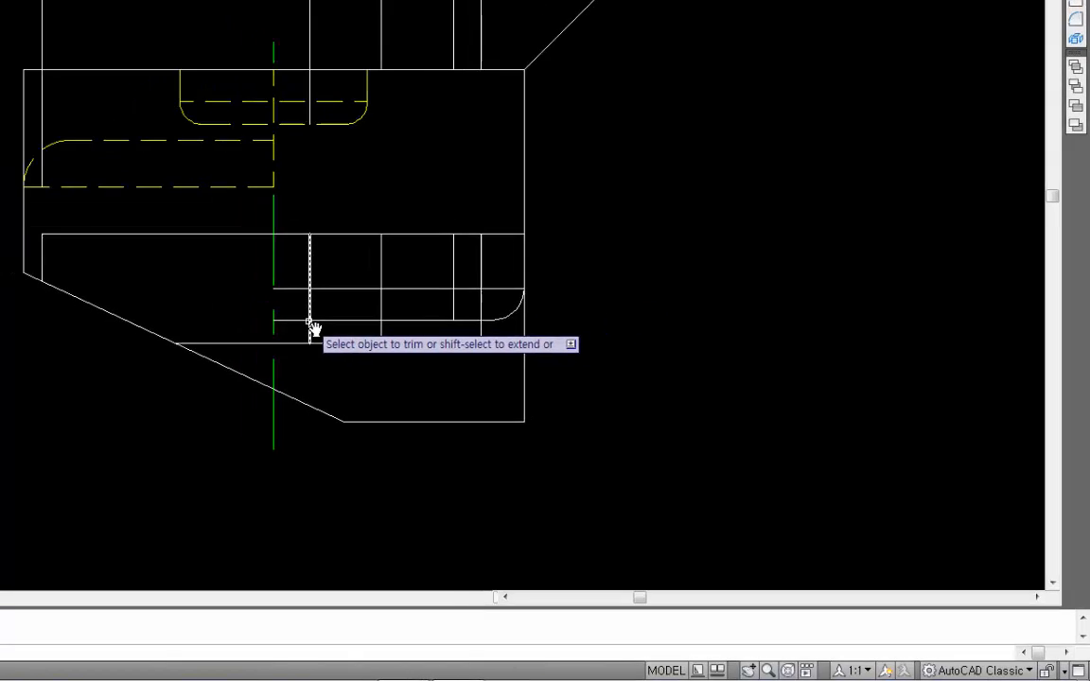
pyautogui.click(309, 335)
pyautogui.press('Return')
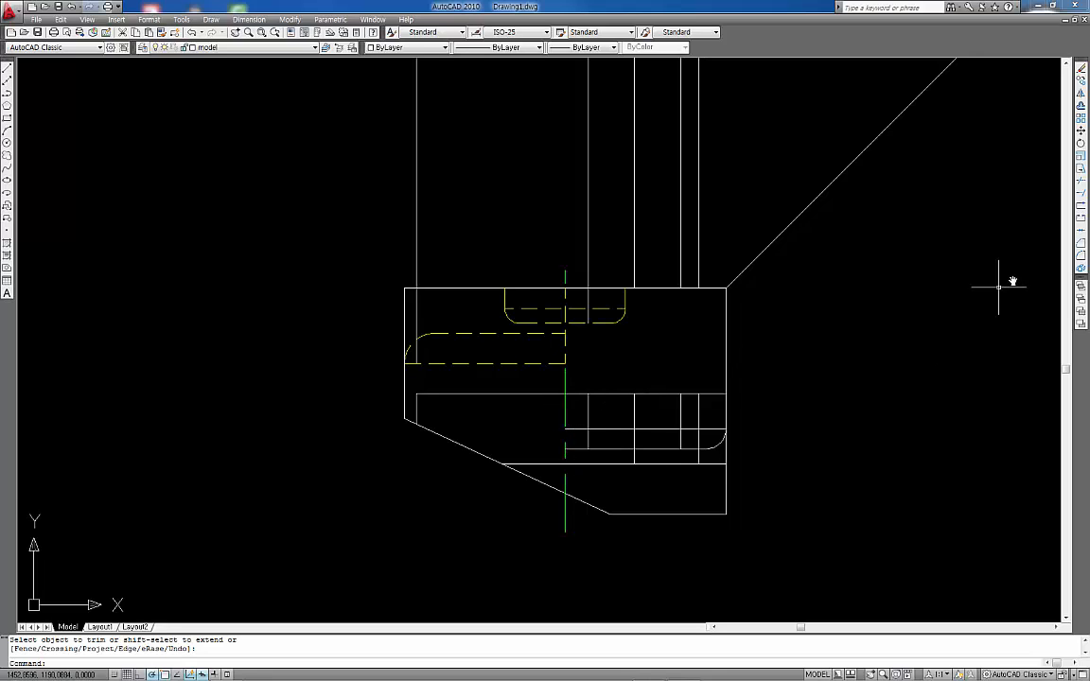
pyautogui.click(1082, 204)
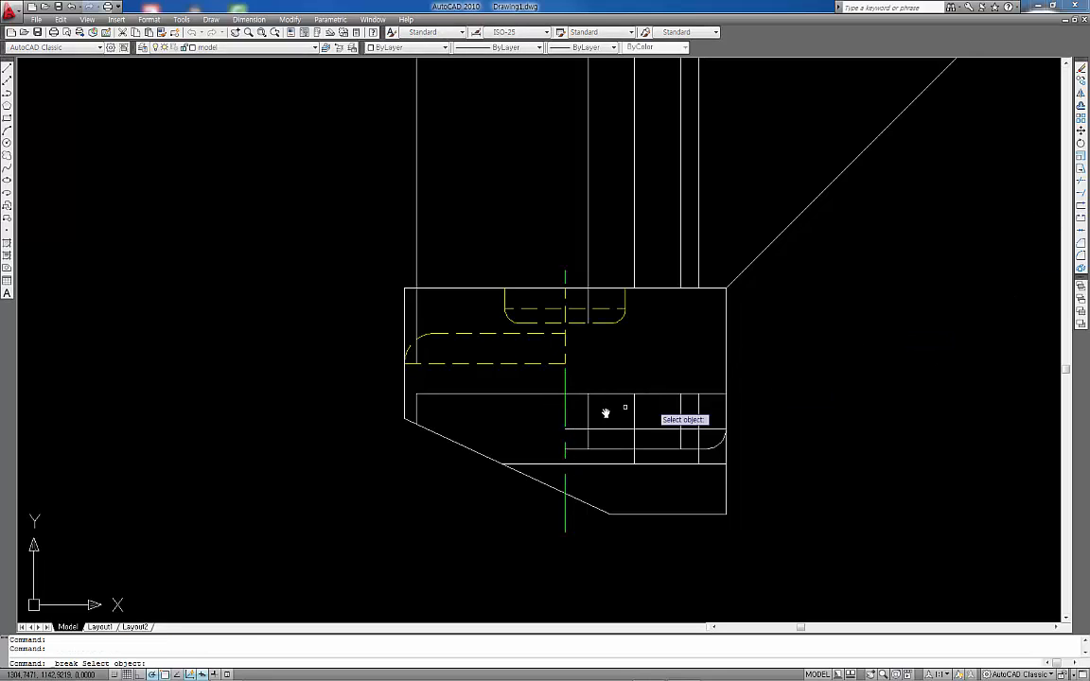
pyautogui.click(569, 409)
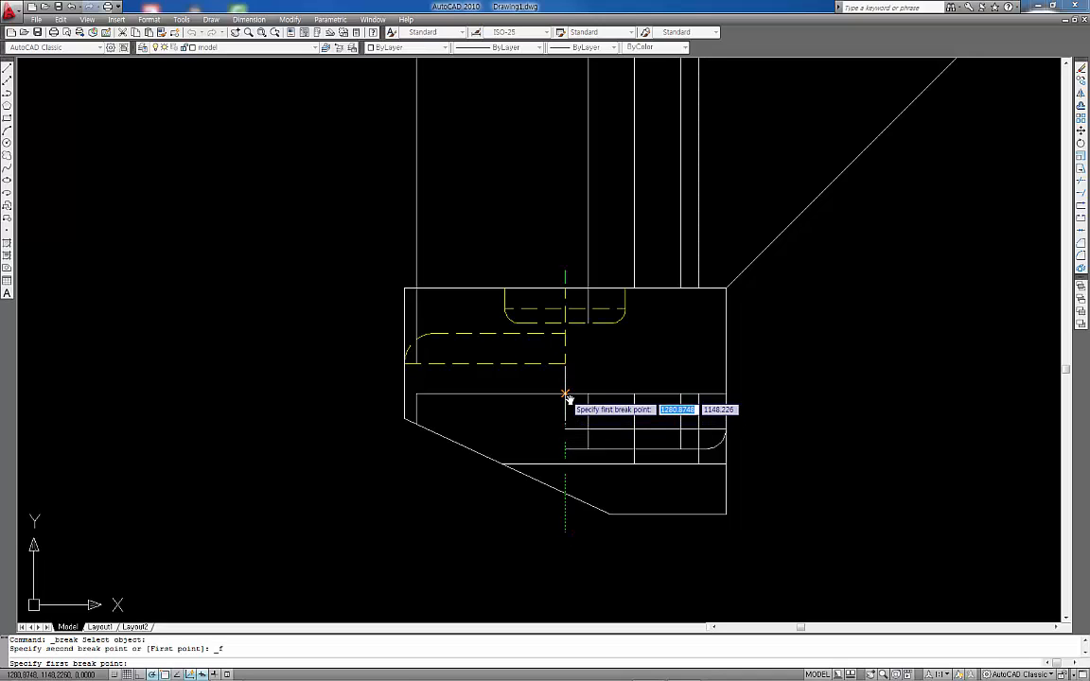
pyautogui.click(566, 395)
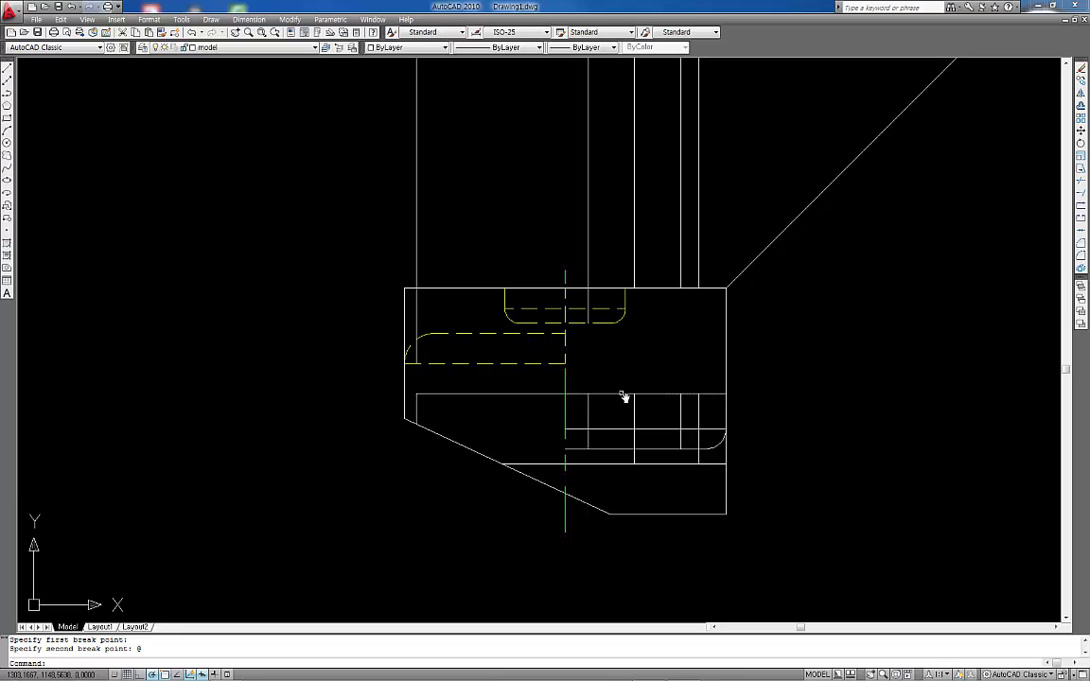
pyautogui.hotkey('ctrl', 'z')
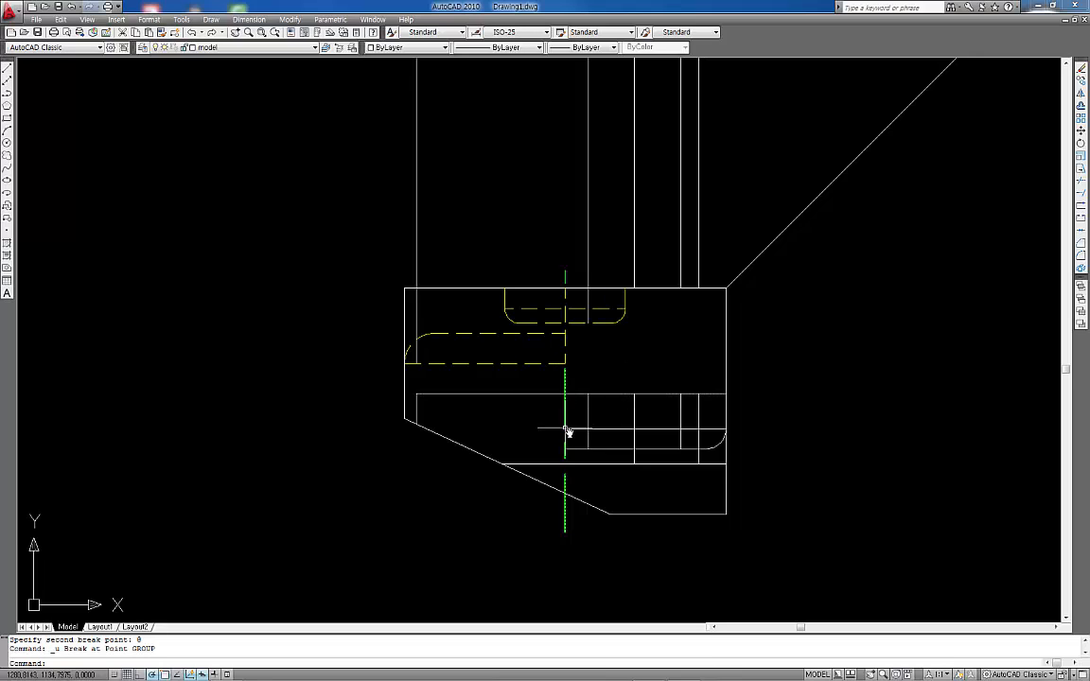
# Step: Break the front view's centerline at the rounded cutout's upper horizontal line and at the sloped edge
pyautogui.click(1082, 205)
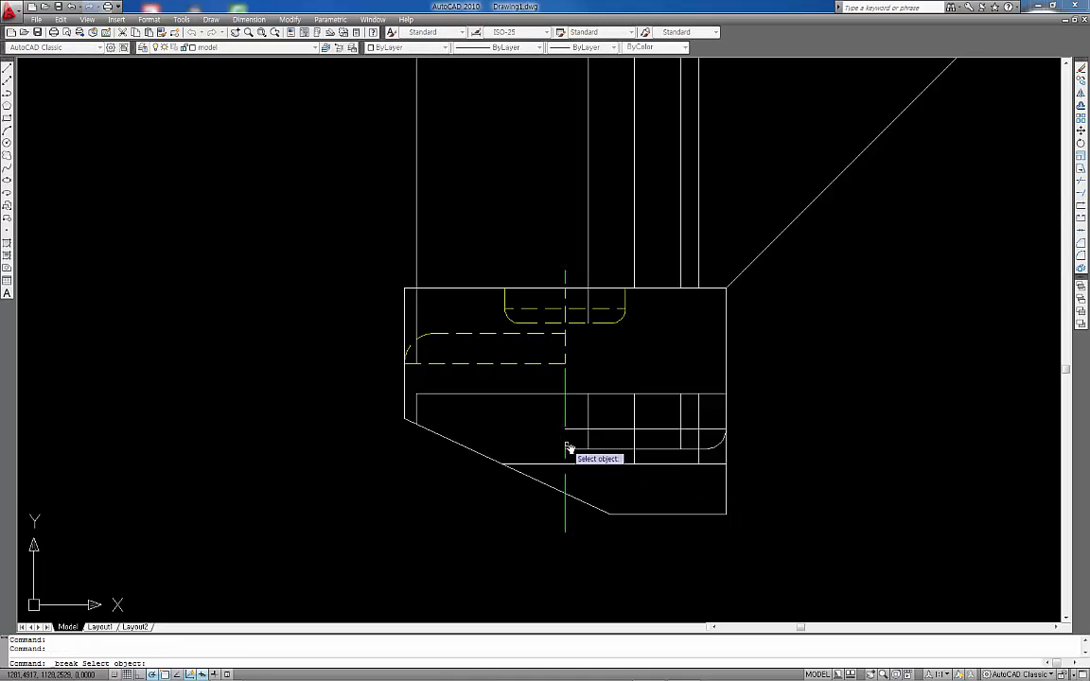
pyautogui.click(566, 448)
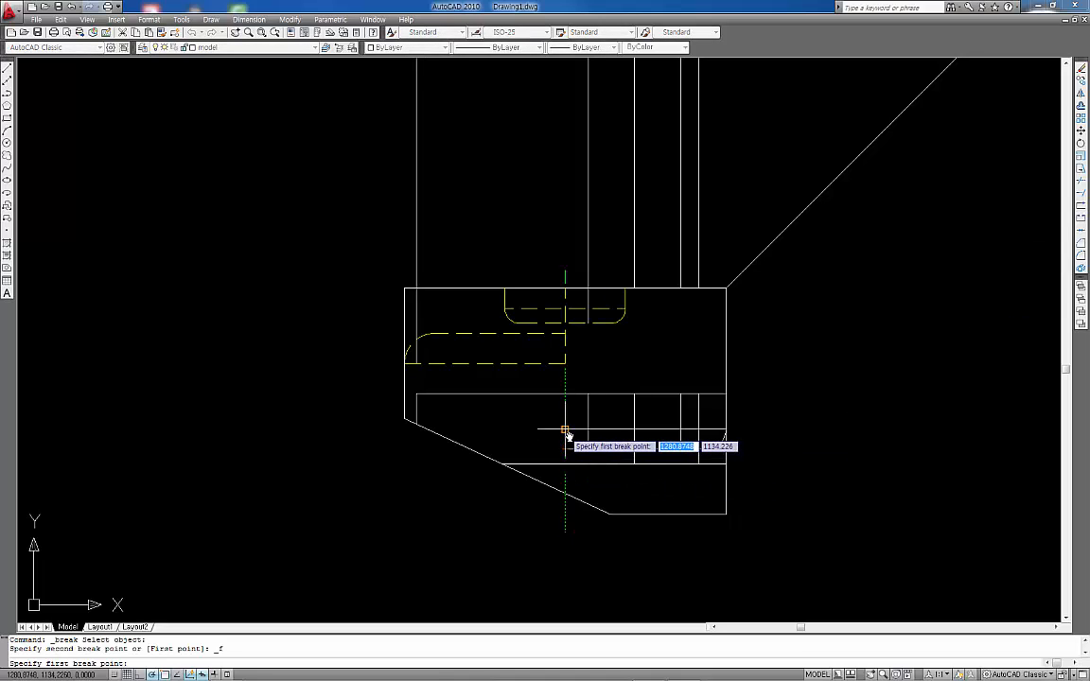
pyautogui.click(566, 432)
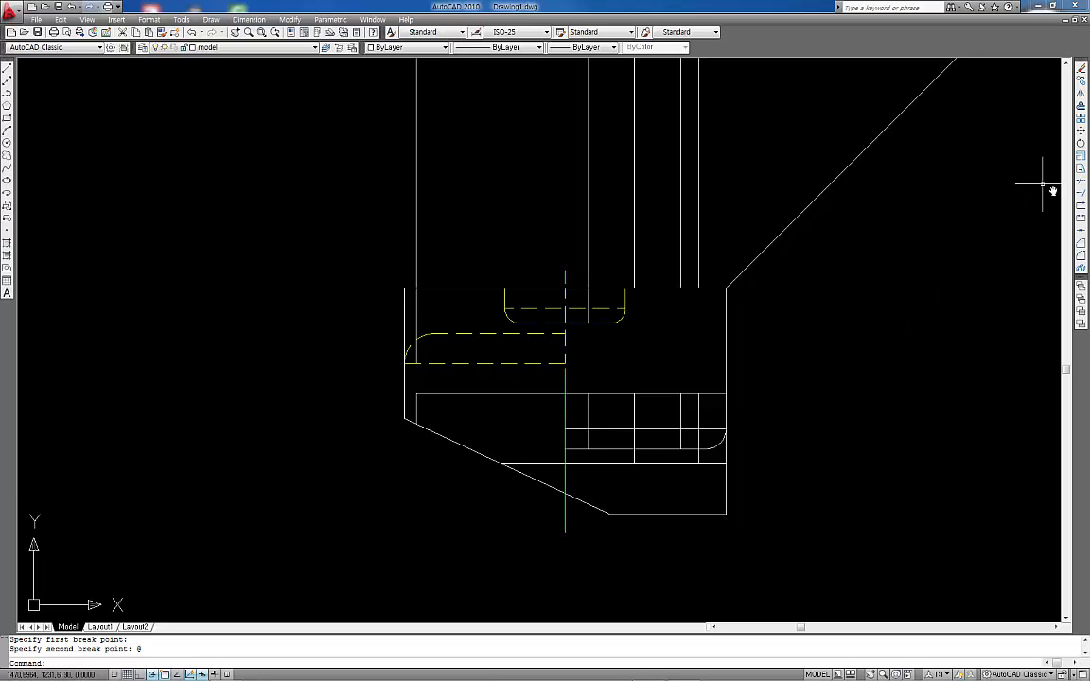
pyautogui.click(1081, 205)
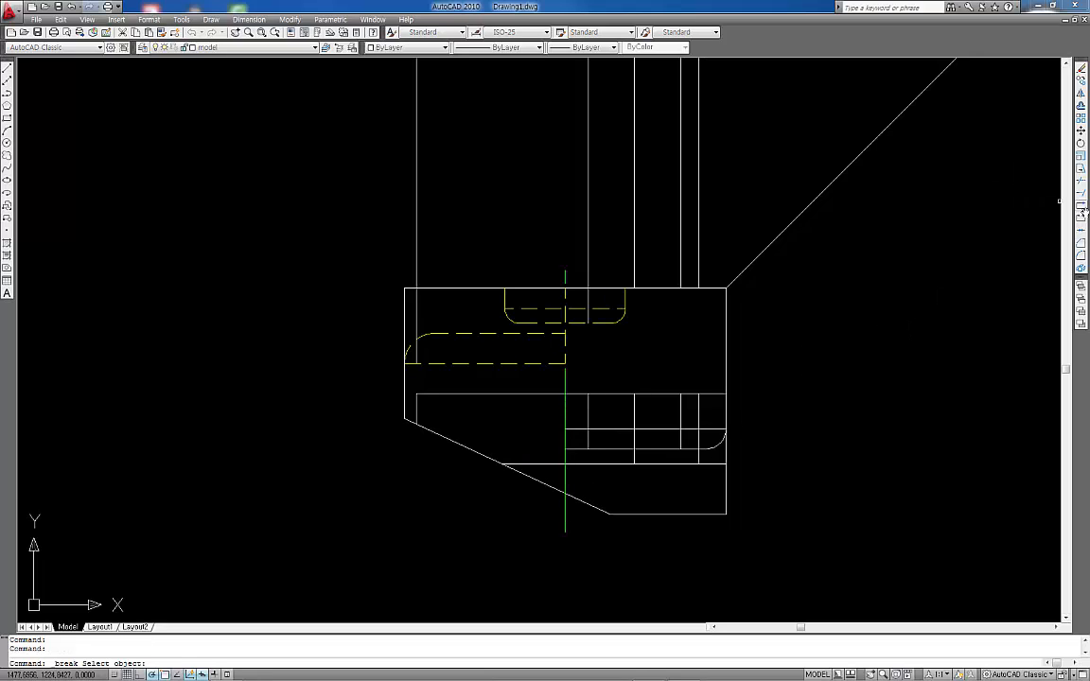
pyautogui.click(568, 508)
pyautogui.click(571, 496)
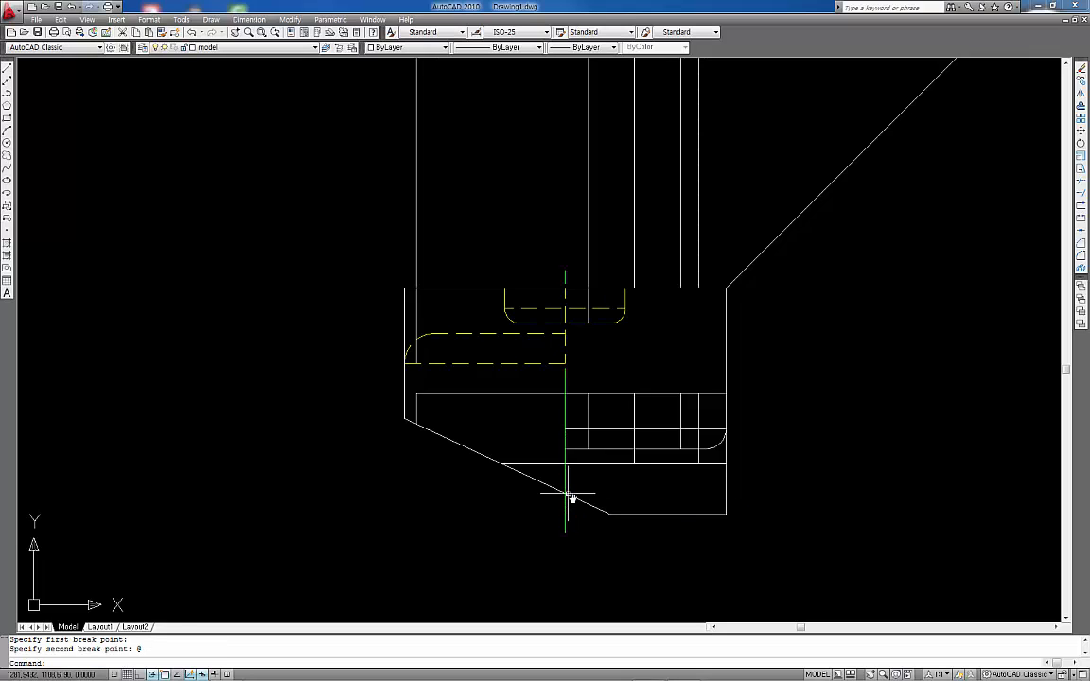
# Step: Move the centerline segment between the two break points to the model layer
pyautogui.click(566, 477)
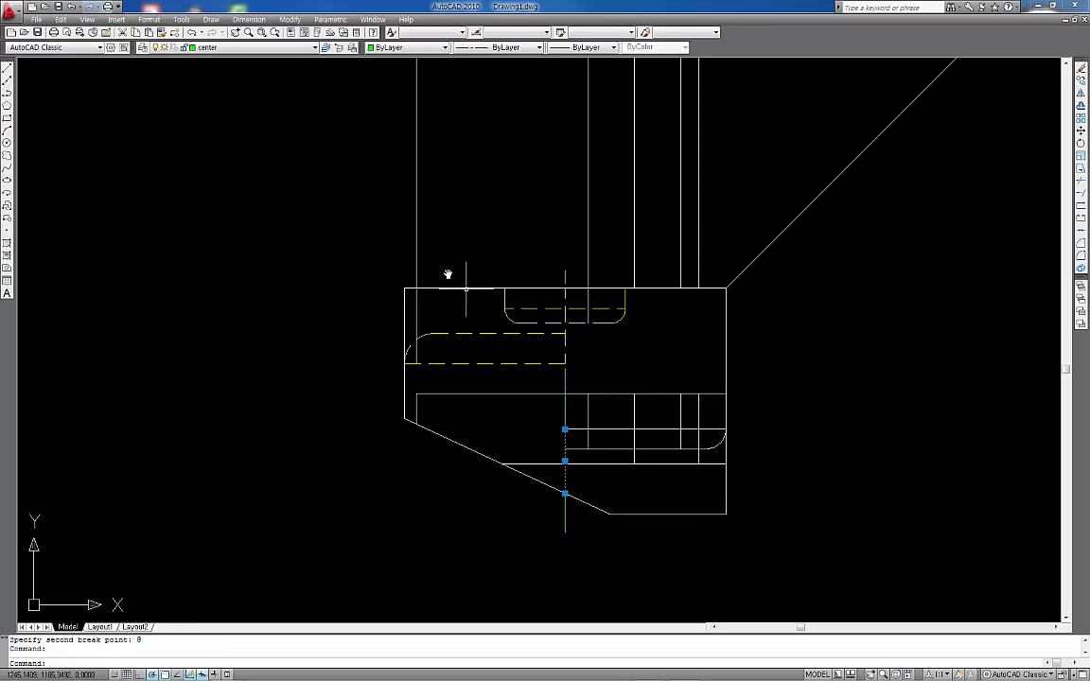
pyautogui.click(303, 48)
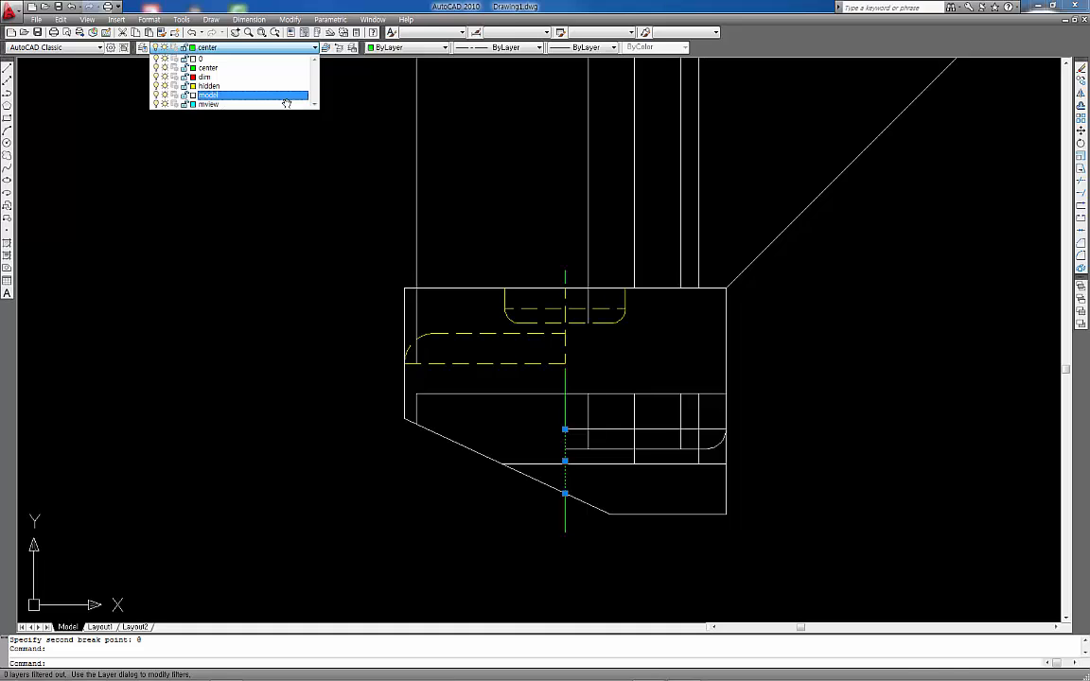
pyautogui.click(284, 96)
pyautogui.press('Escape')
# Step: Delete the five leftover vertical projection lines between the top and front views
pyautogui.scroll(-2, 664, 460)
pyautogui.scroll(3, 665, 459)
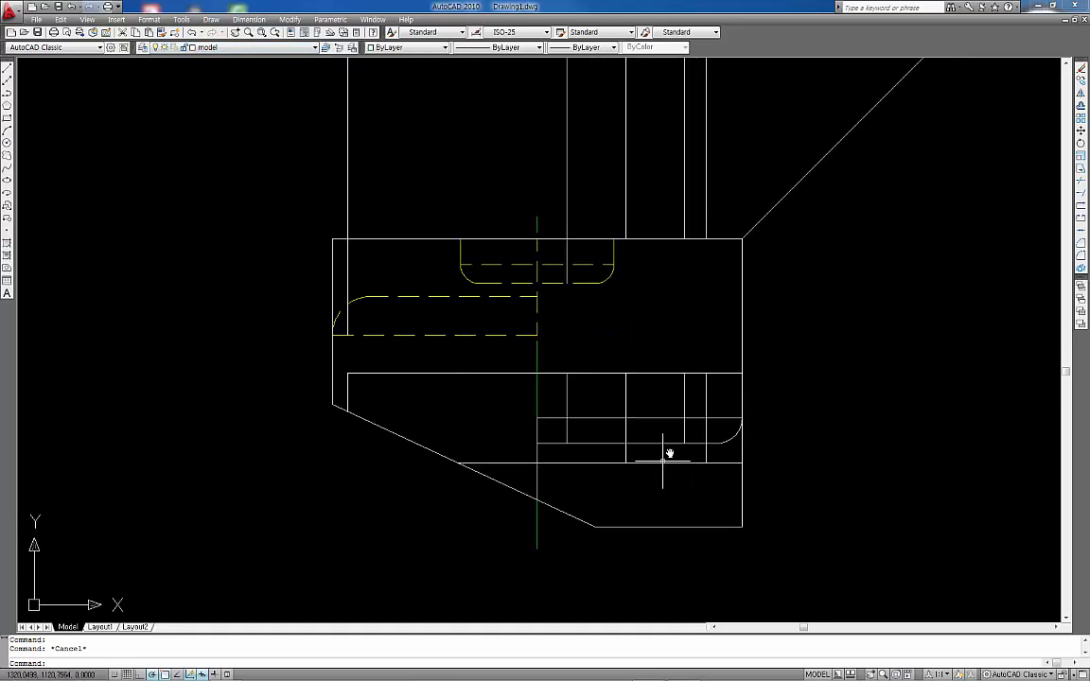
pyautogui.scroll(-2, 689, 220)
pyautogui.moveTo(689, 246); pyautogui.dragTo(690, 457, button='middle')
pyautogui.scroll(-2, 720, 298)
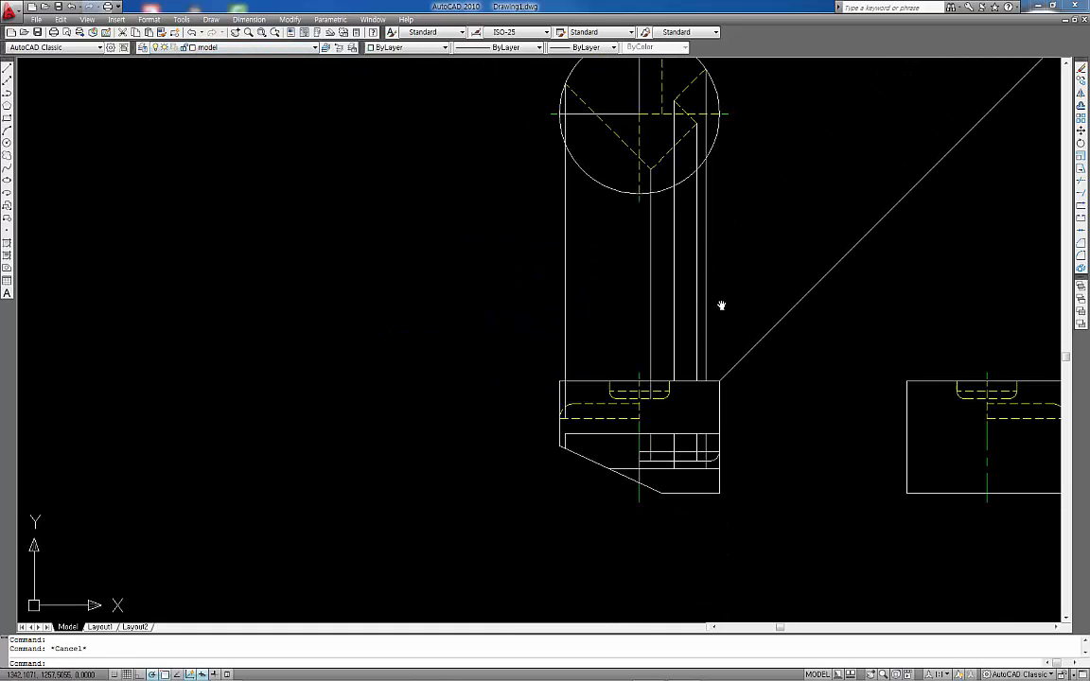
pyautogui.moveTo(697, 134); pyautogui.dragTo(686, 196, button='middle')
pyautogui.click(720, 296)
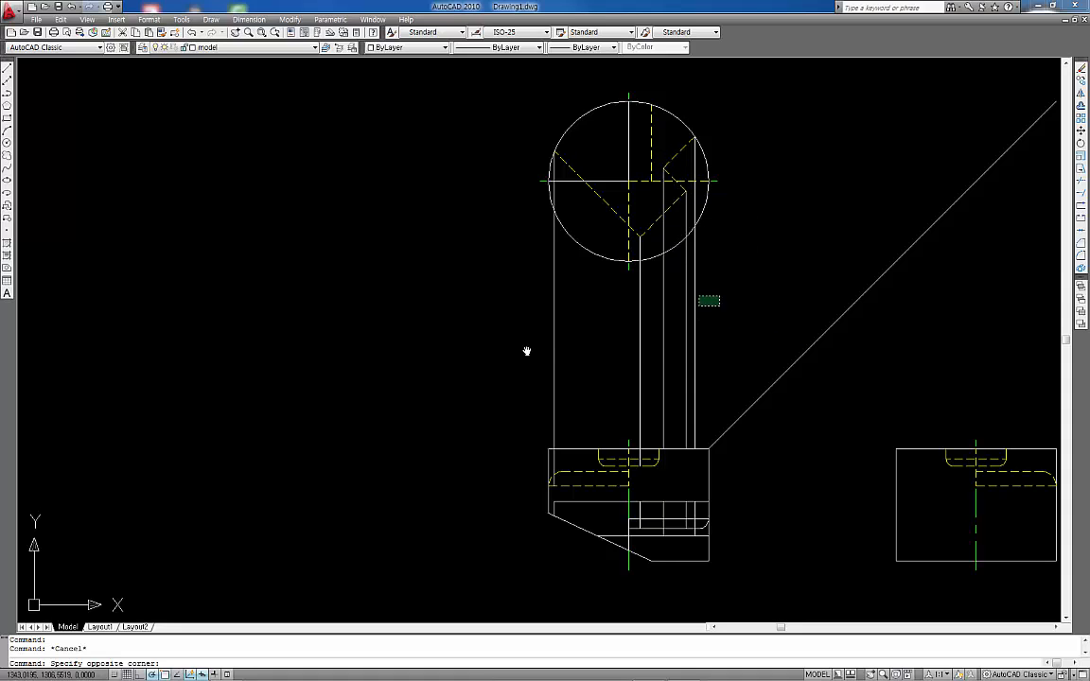
pyautogui.click(424, 352)
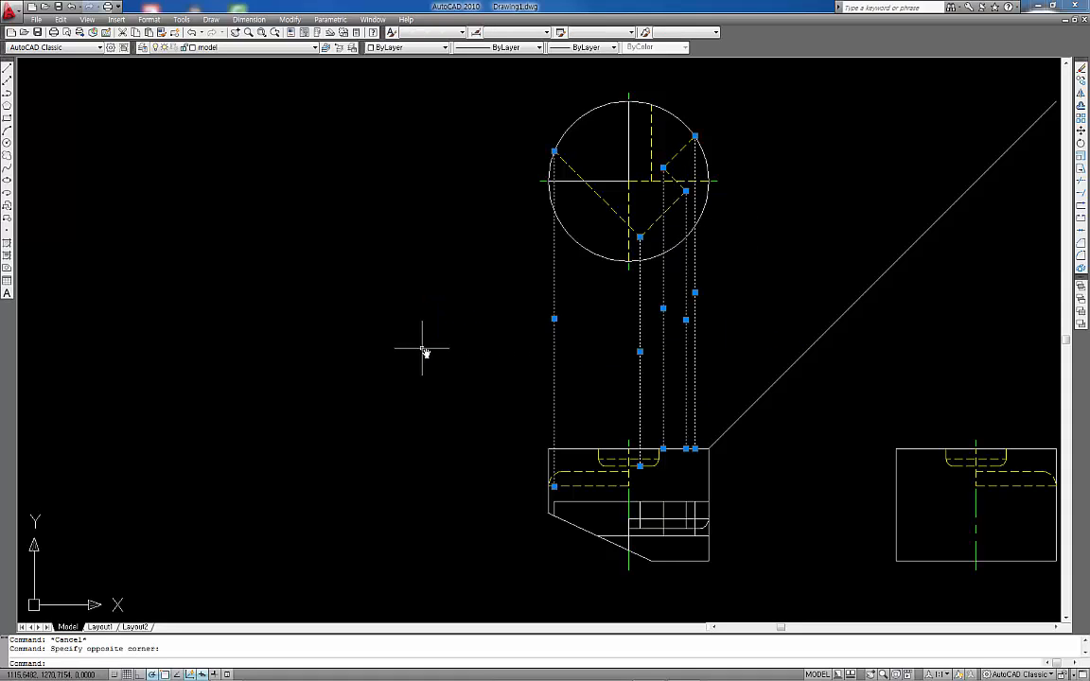
pyautogui.press('Delete')
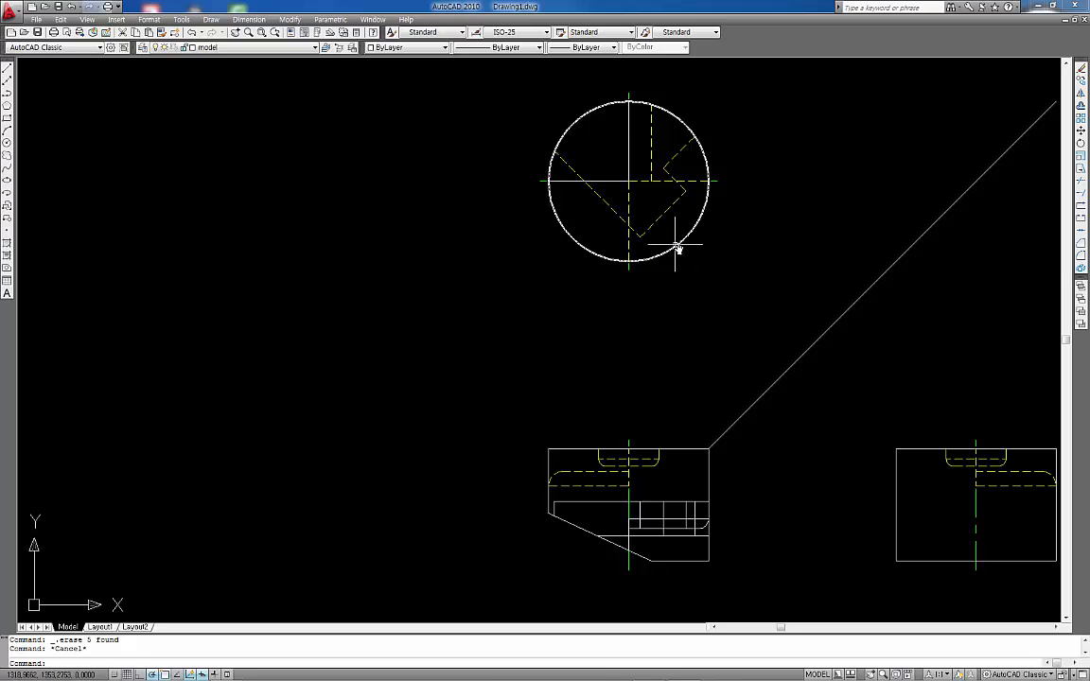
# Step: Draw a vertical line from the dashed notch's intersection with the top view's horizontal centerline to the front view's lower slot line
pyautogui.write('l')
pyautogui.press('Return')
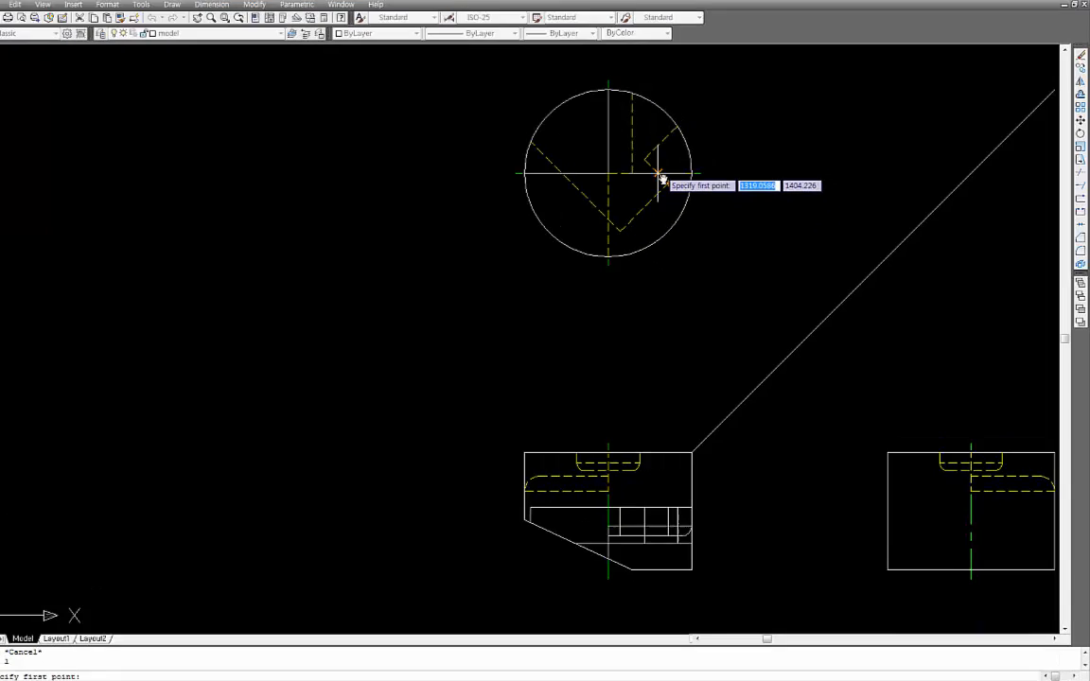
pyautogui.click(658, 174)
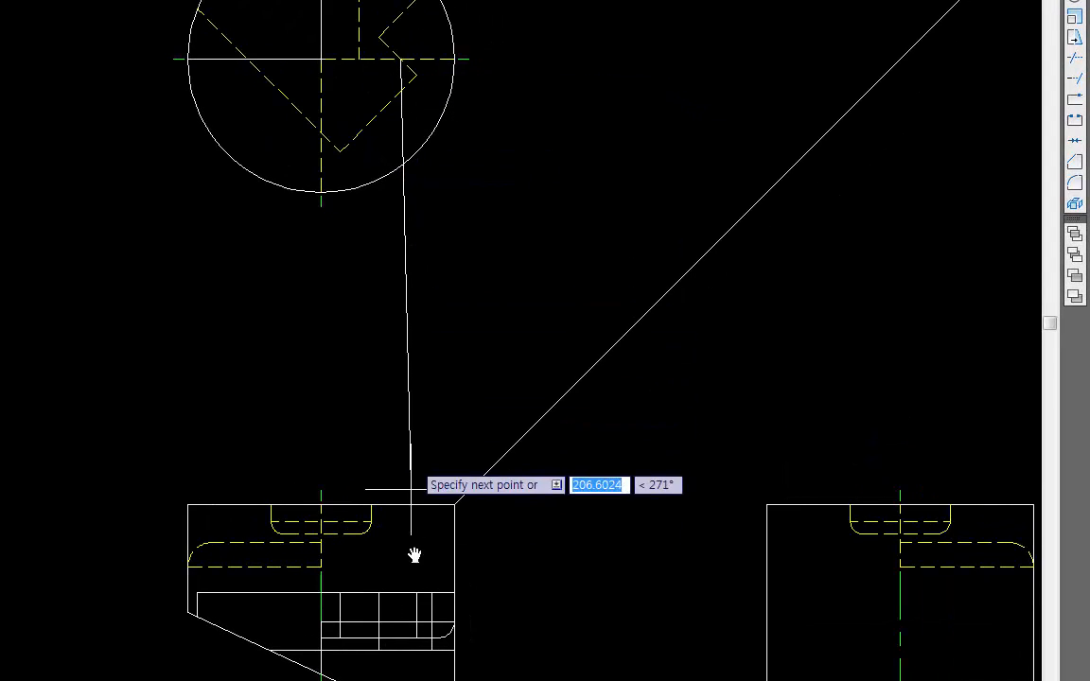
pyautogui.click(403, 655)
pyautogui.scroll(5, 402, 655)
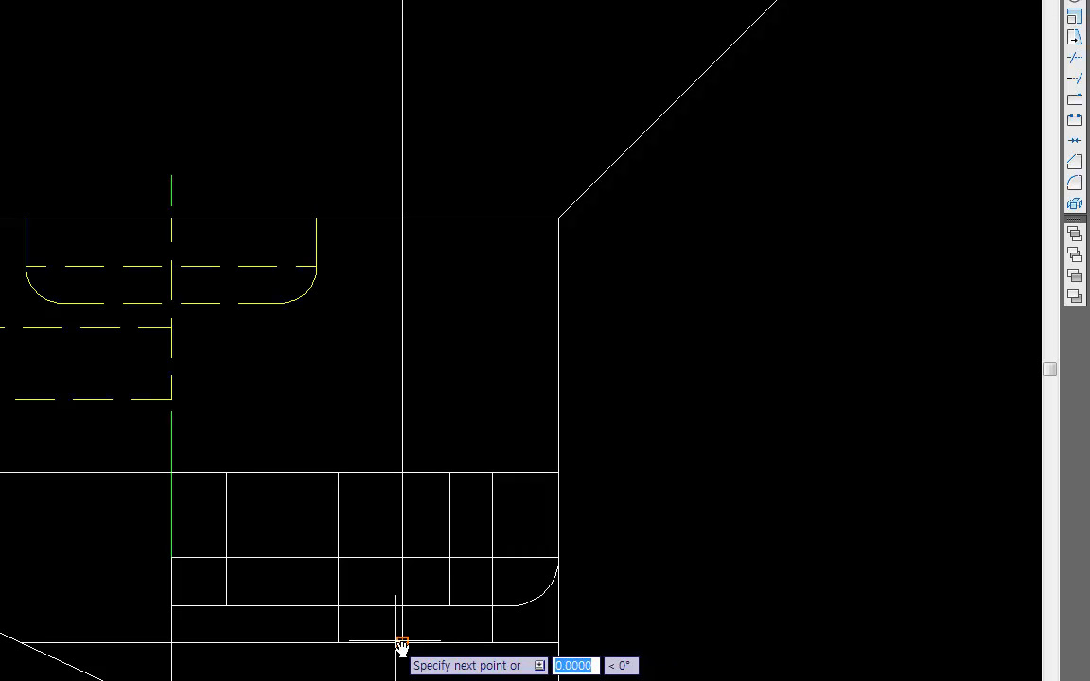
pyautogui.press('Escape')
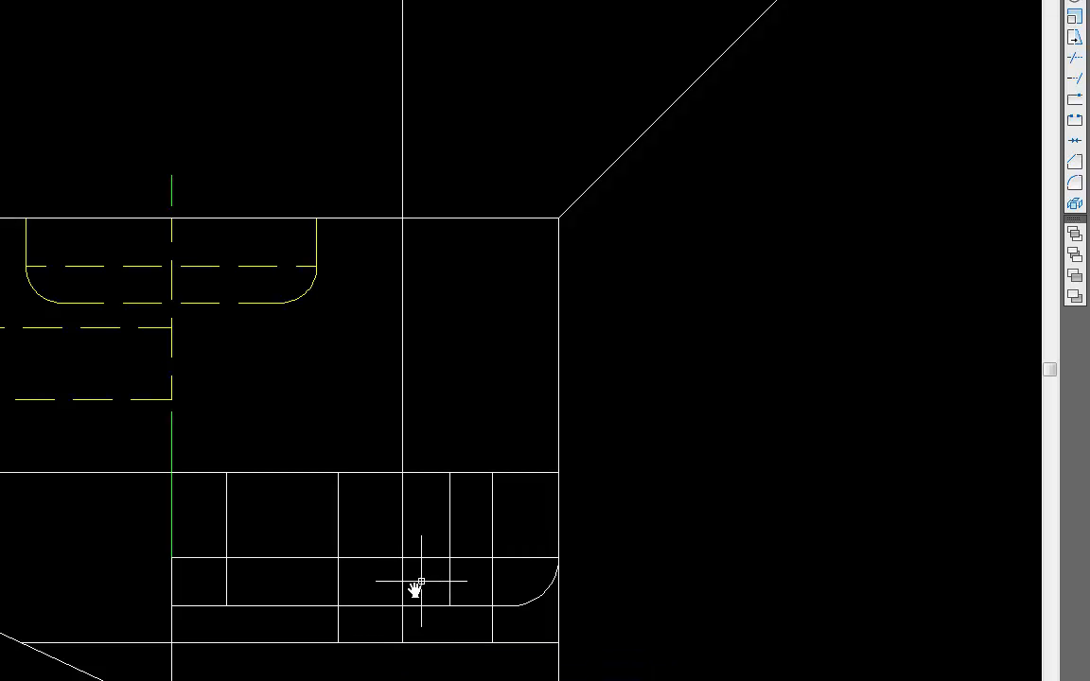
# Step: Trim the new projection line at the cutout's lower edge and delete its upper remainder, keeping only the short segment below
pyautogui.write('tr')
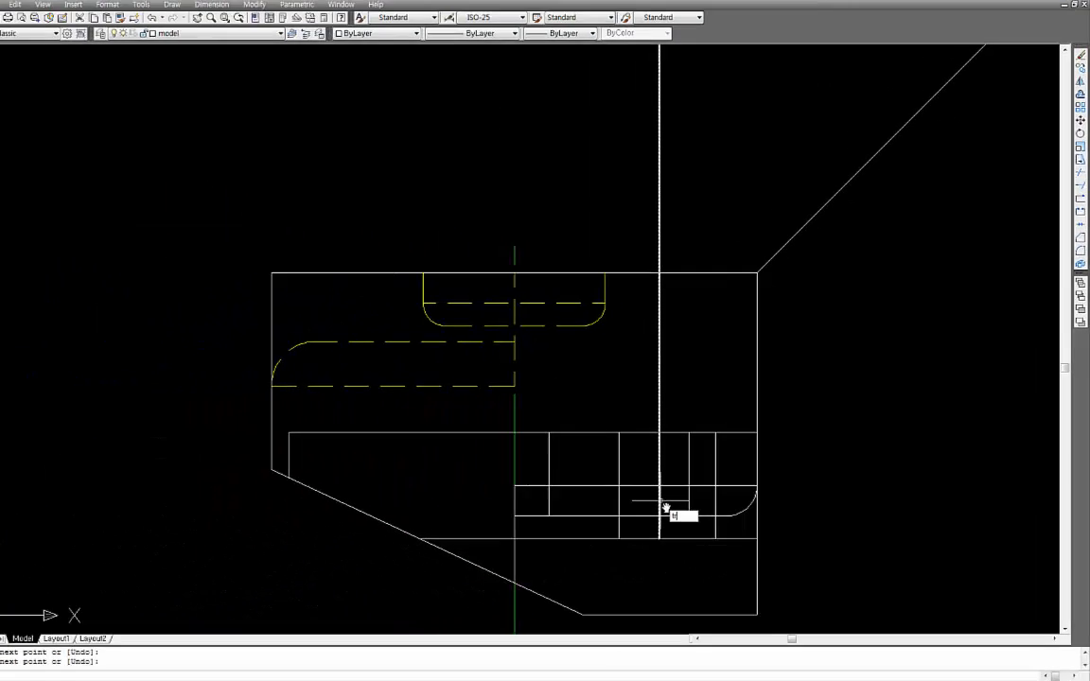
pyautogui.press('Return')
pyautogui.press('Return')
pyautogui.click(404, 583)
pyautogui.press('Escape')
pyautogui.moveTo(694, 370); pyautogui.dragTo(643, 375)
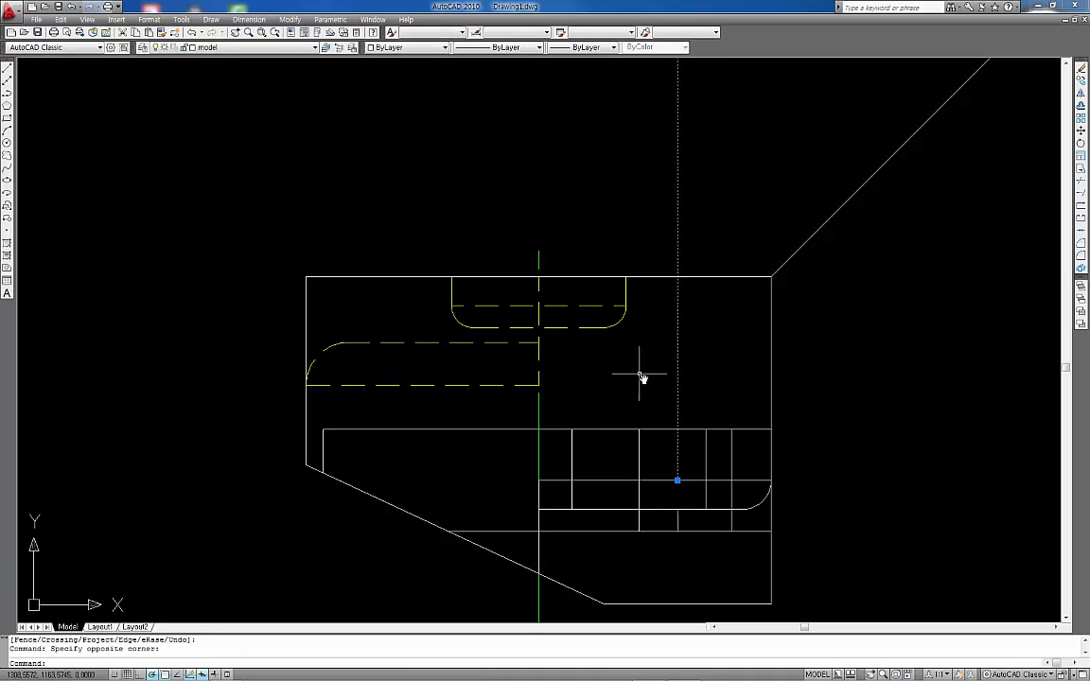
pyautogui.press('Delete')
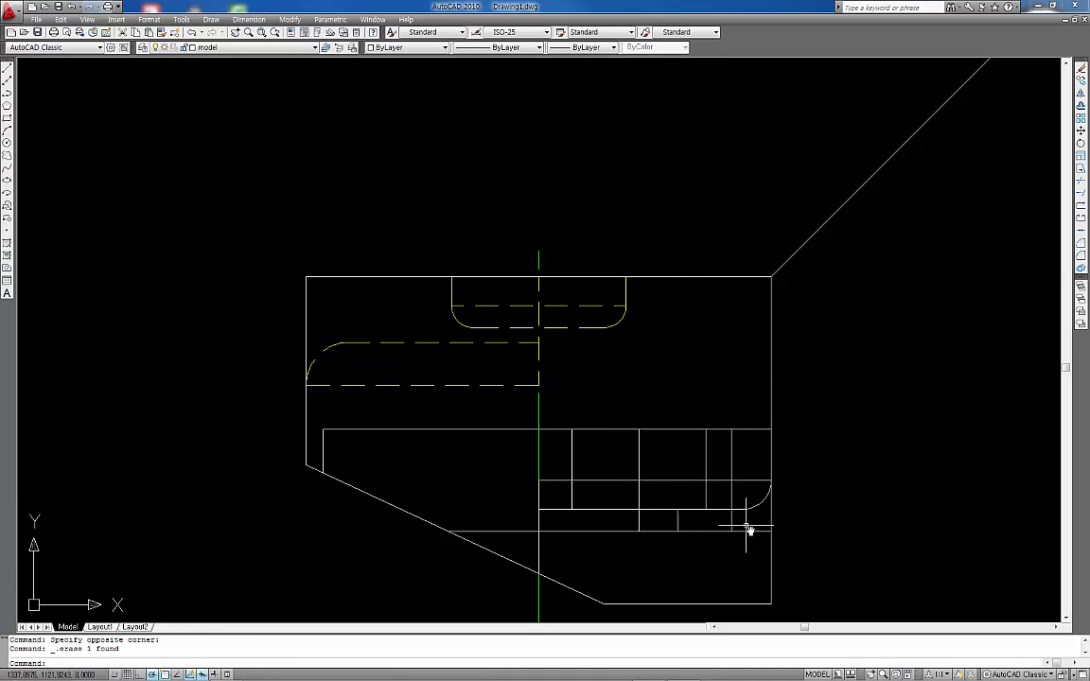
# Step: Trim the slot's upper and lower horizontal lines beyond its rightmost vertical line in the front view
pyautogui.write('tr')
pyautogui.press('Return')
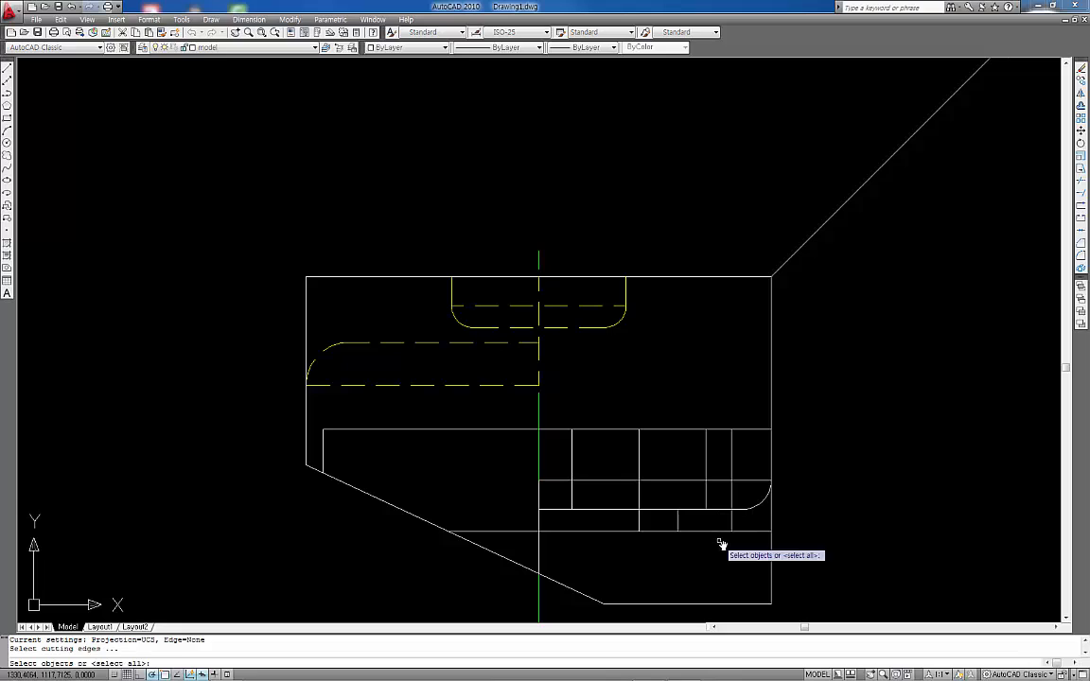
pyautogui.press('Return')
pyautogui.click(759, 532)
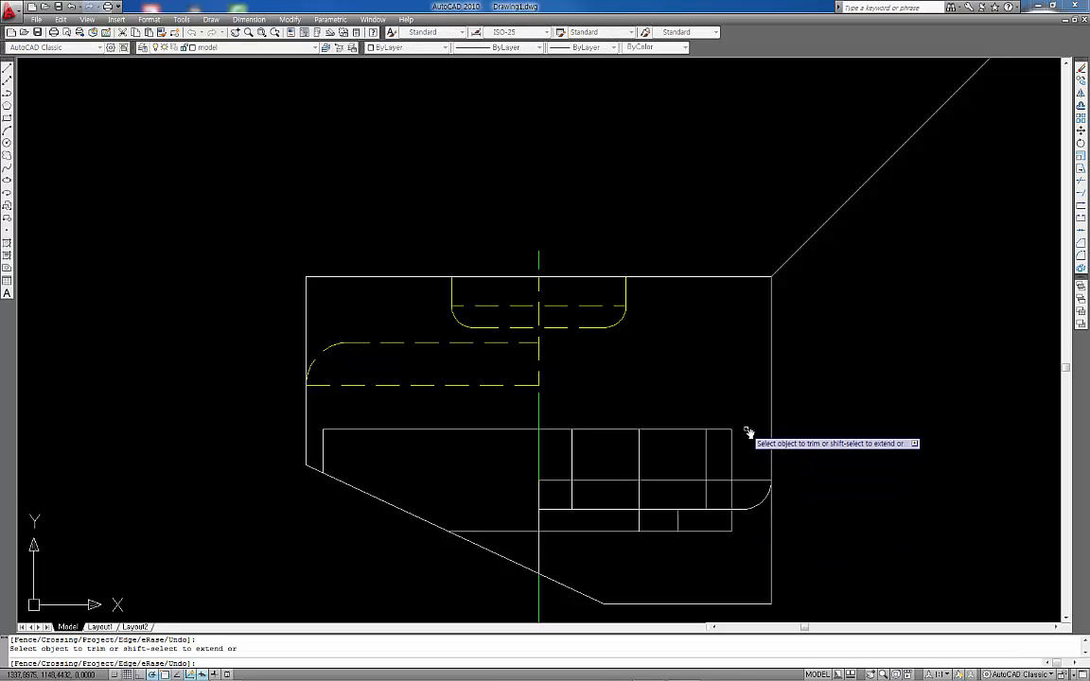
pyautogui.press('Return')
pyautogui.press('Escape')
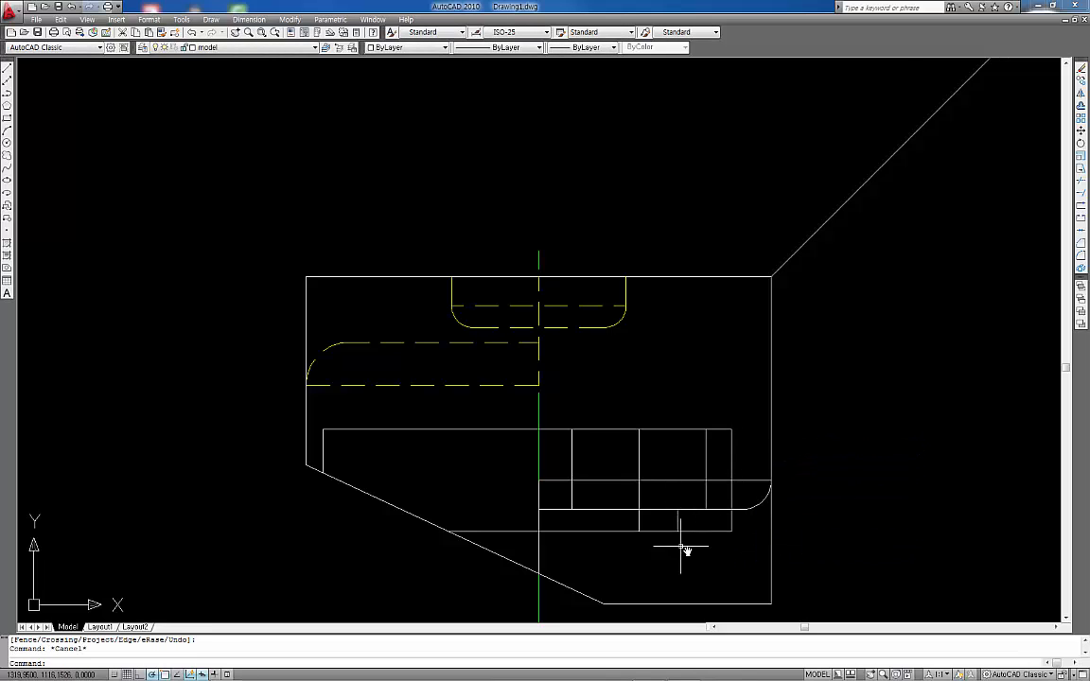
# Step: Switch to the reference PDF 20150523-2.pdf and examine the front view's slot and cutout lines up close
pyautogui.scroll(2, 686, 550)
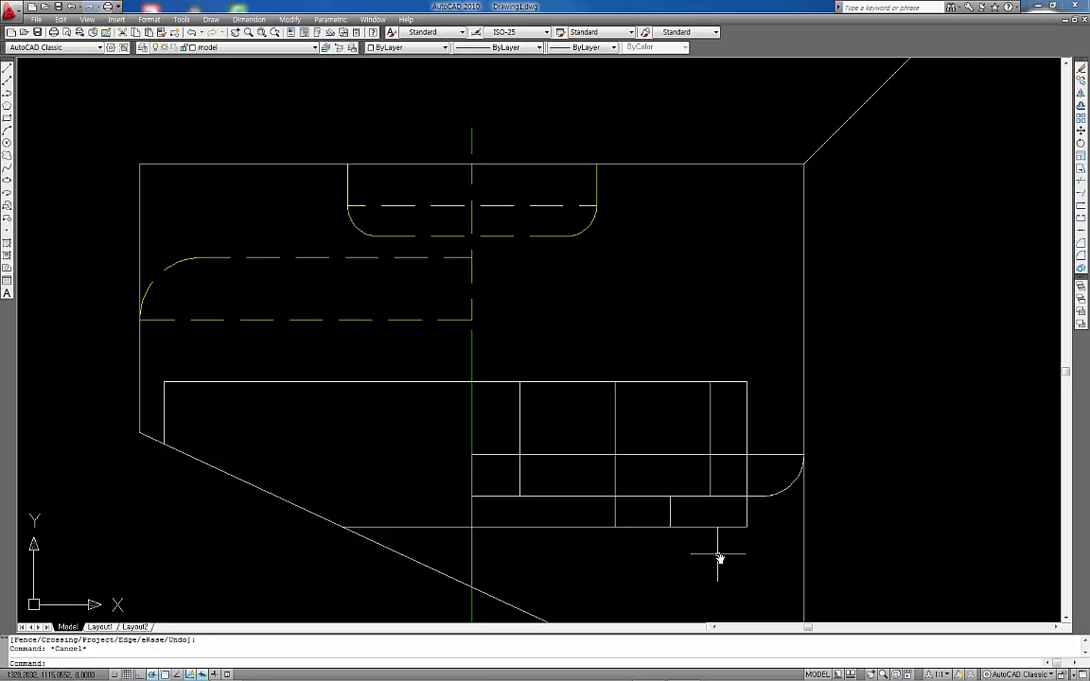
pyautogui.scroll(2, 720, 561)
pyautogui.moveTo(725, 461); pyautogui.dragTo(736, 391, button='middle')
pyautogui.hotkey('alt', 'Tab')
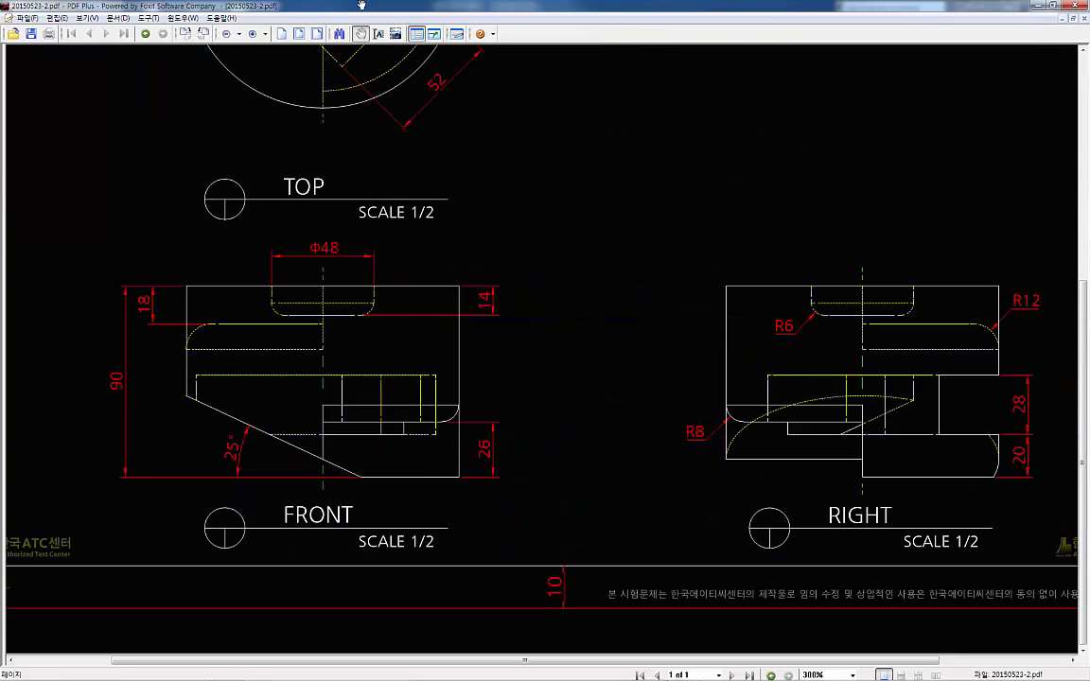
pyautogui.click(251, 35)
pyautogui.click(251, 35)
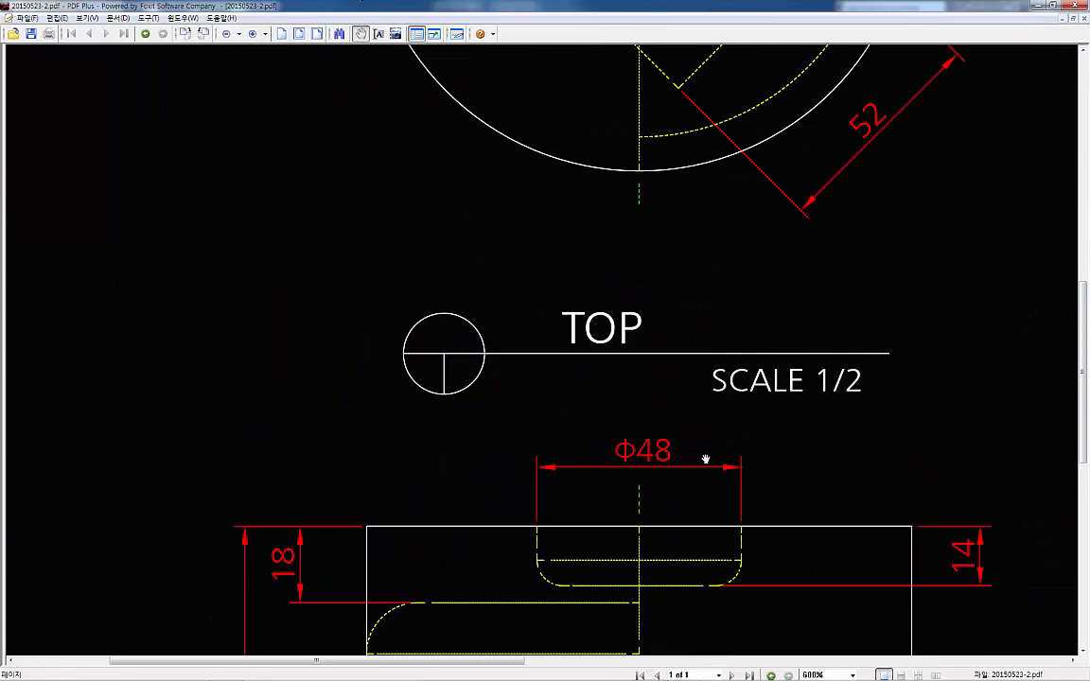
pyautogui.moveTo(801, 615); pyautogui.dragTo(705, 294)
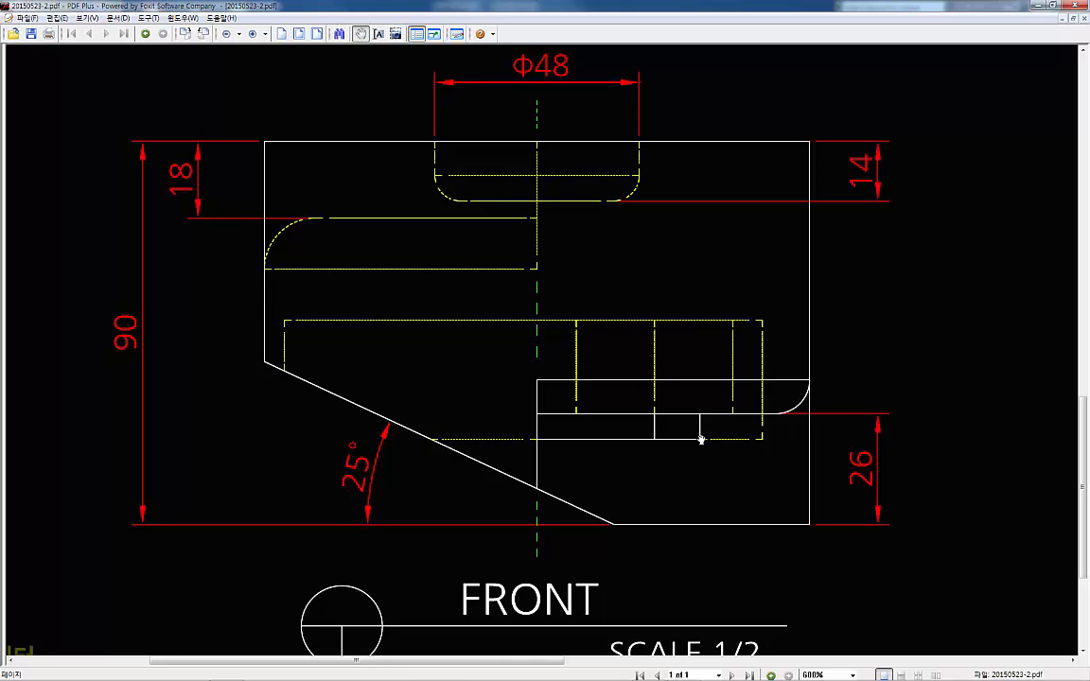
# Step: Examine which slot line segments in the reference PDF's front view are solid or hidden, and return to the AutoCAD drawing
pyautogui.moveTo(700, 438); pyautogui.dragTo(701, 462)
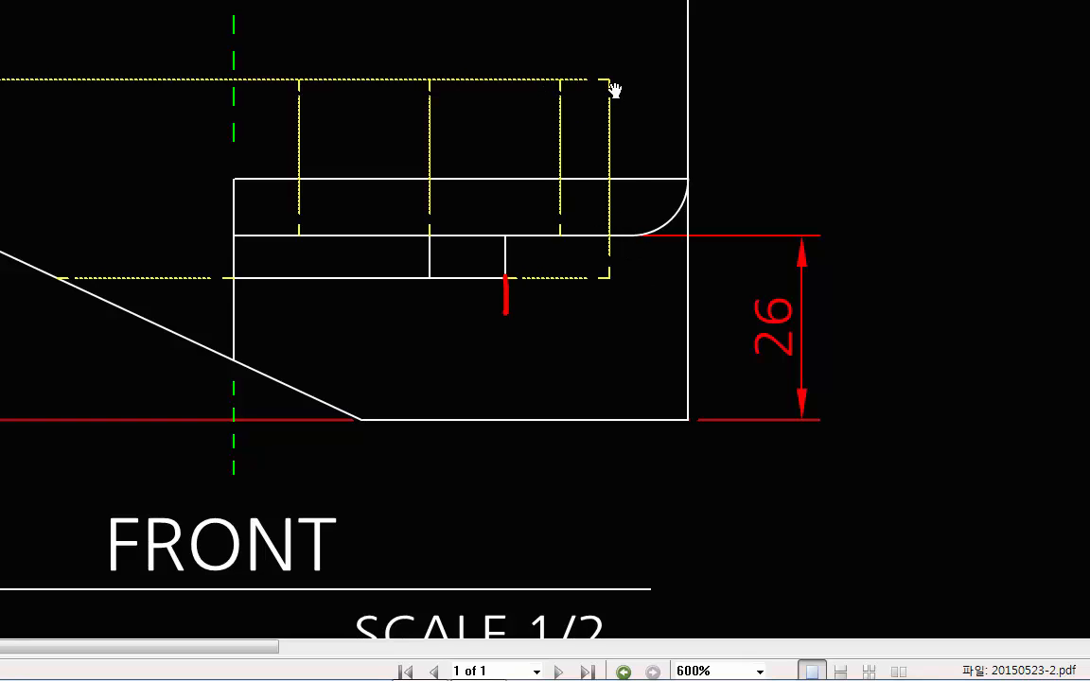
pyautogui.moveTo(607, 82); pyautogui.dragTo(616, 276)
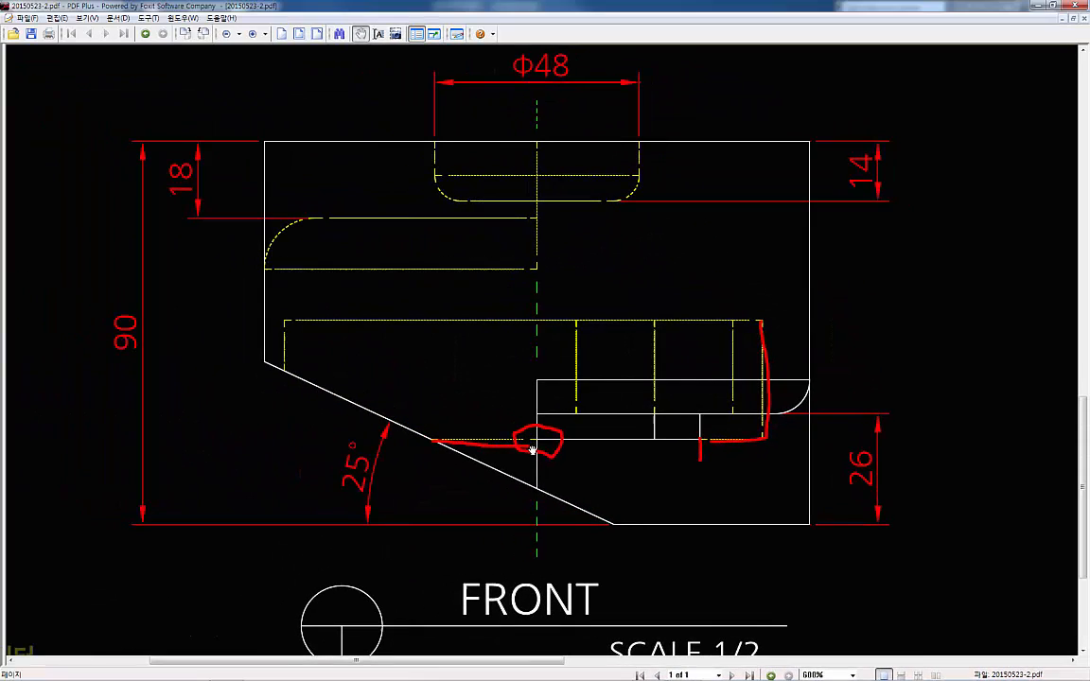
pyautogui.press('Escape')
pyautogui.moveTo(616, 7); pyautogui.dragTo(1089, 9)
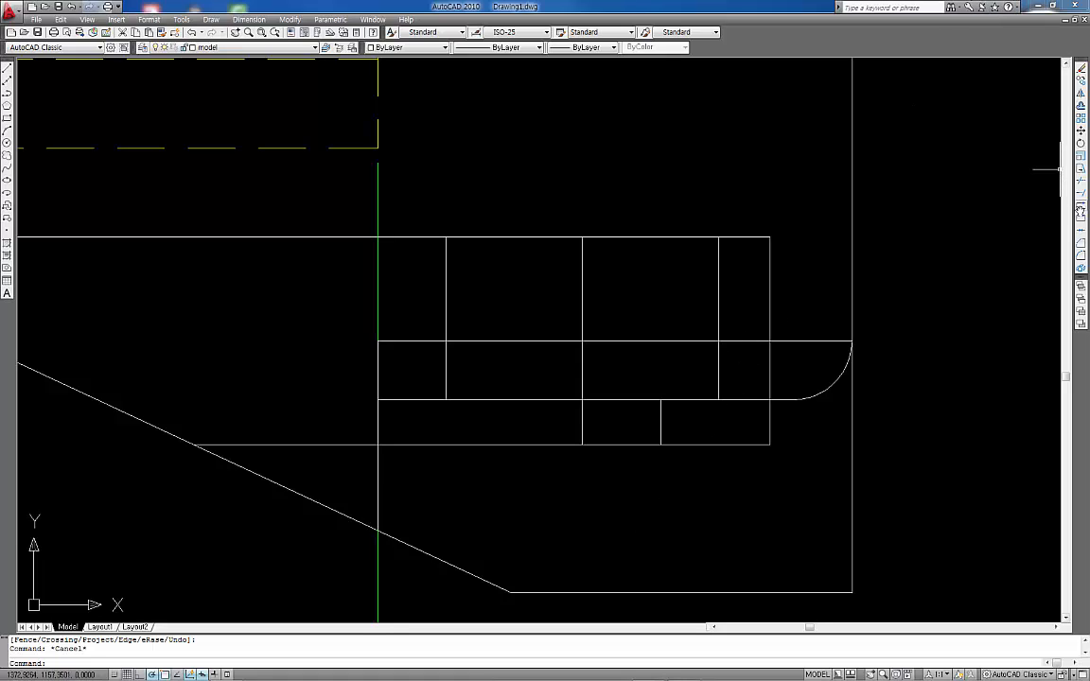
# Step: Break the slot's lower line at the short projection line and the cutout's vertical edge, and the middle vertical line at the cutout's lower edge
pyautogui.click(1081, 208)
pyautogui.click(736, 445)
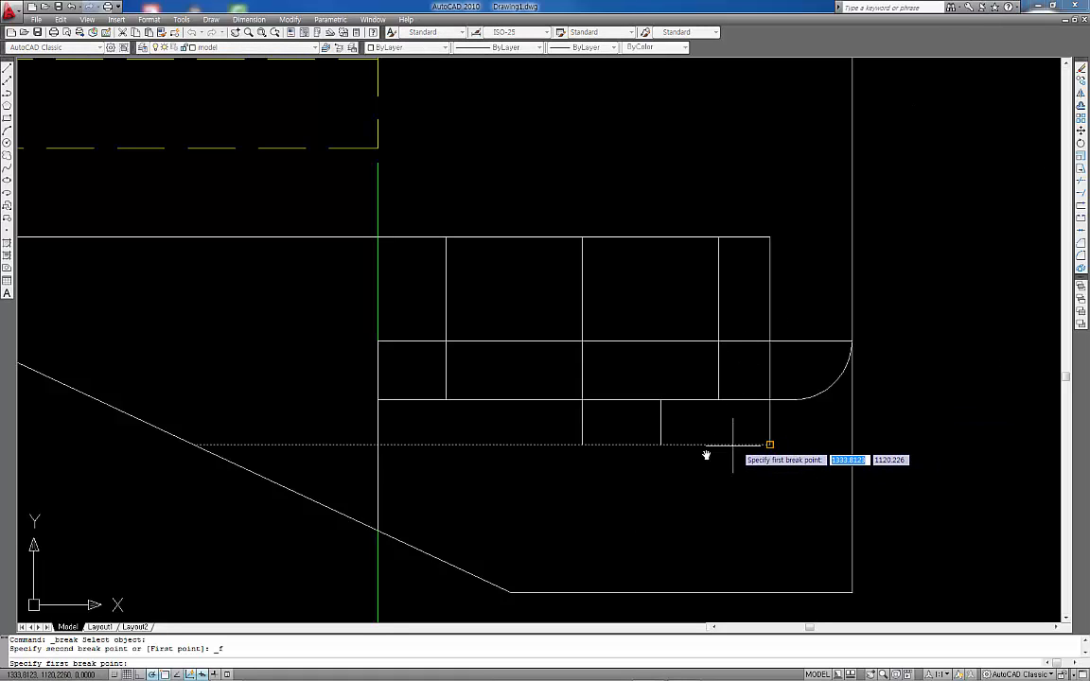
pyautogui.click(662, 445)
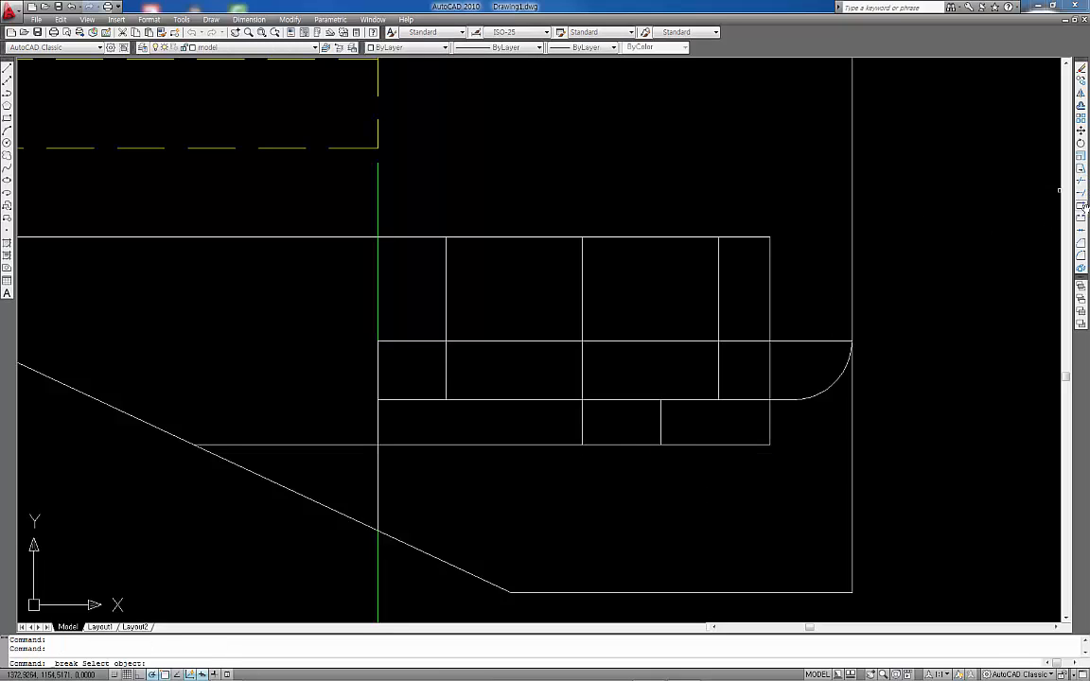
pyautogui.press('Return')
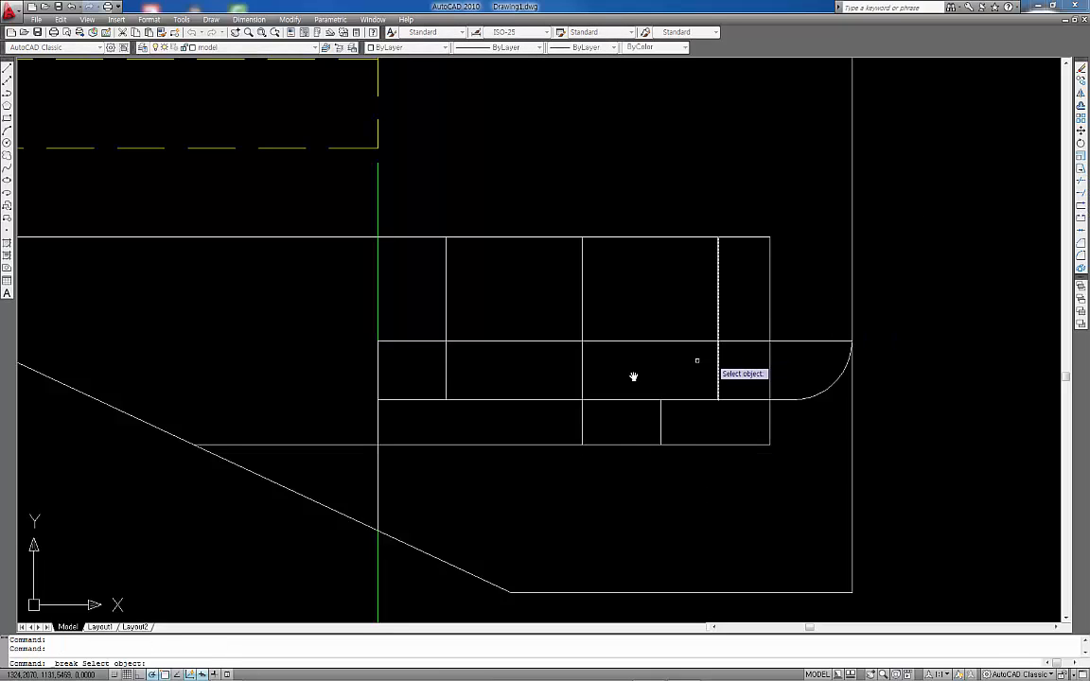
pyautogui.click(580, 390)
pyautogui.click(583, 402)
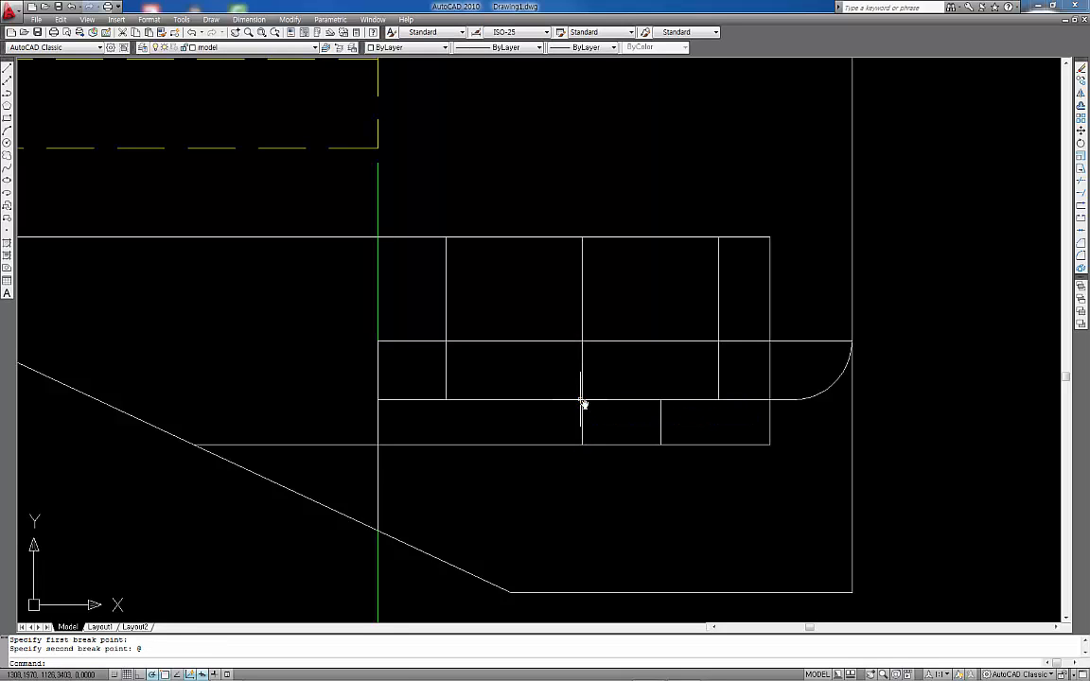
pyautogui.click(1083, 208)
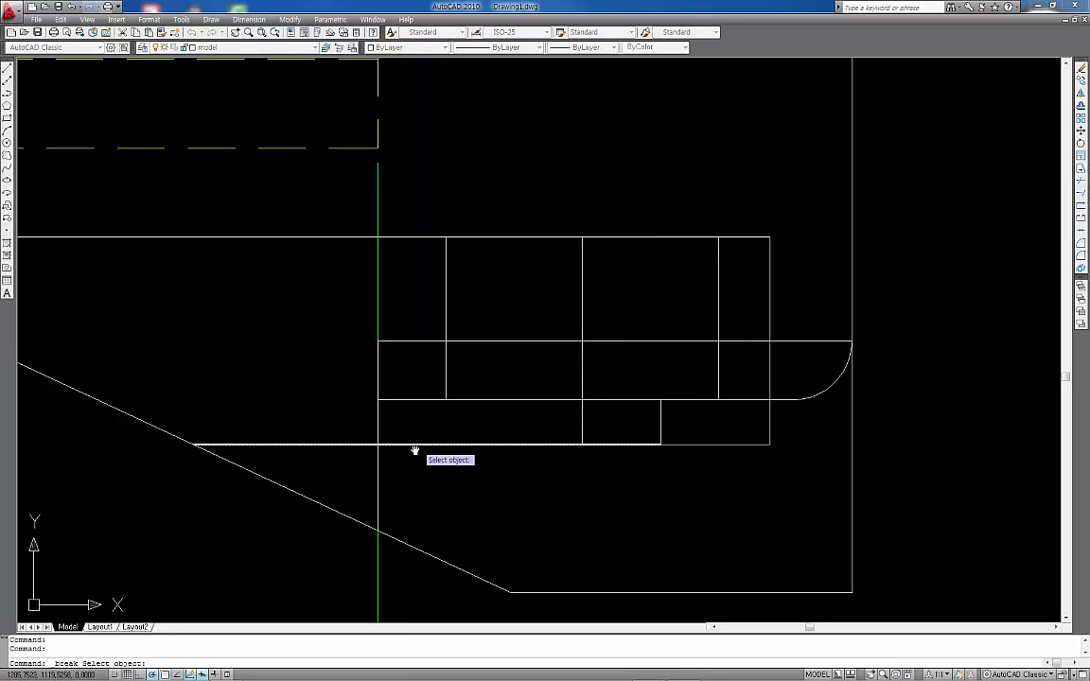
pyautogui.click(319, 446)
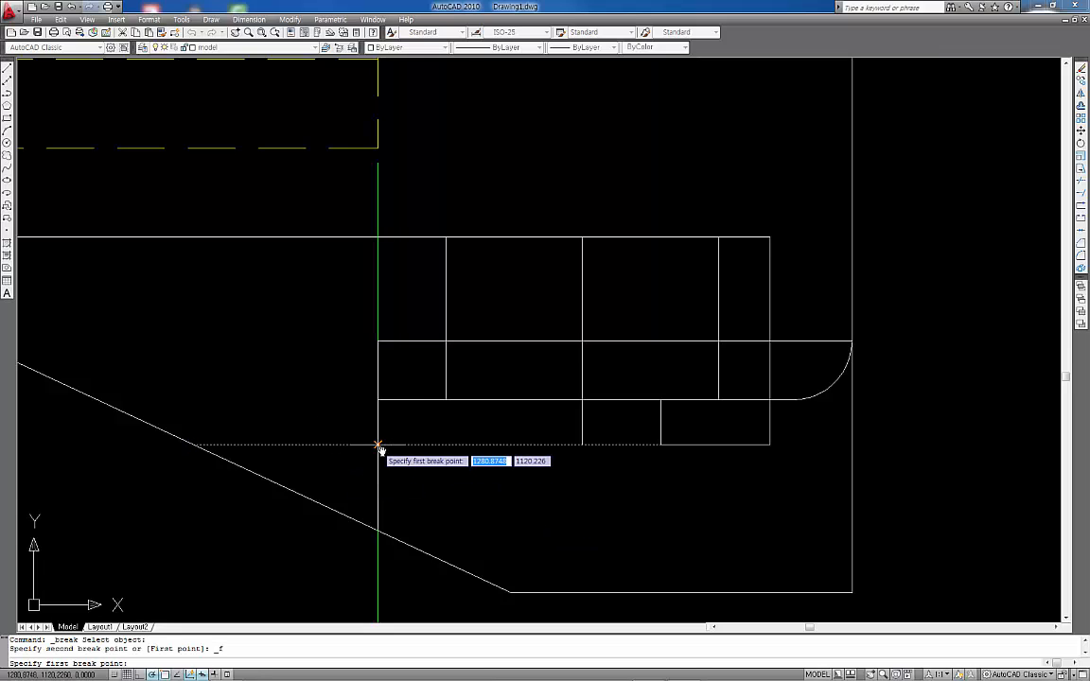
pyautogui.click(378, 445)
# Step: Assign the front view slot's top, side and inner vertical lines and the outer segments of its lower line to the hidden layer
pyautogui.click(329, 436)
pyautogui.click(331, 460)
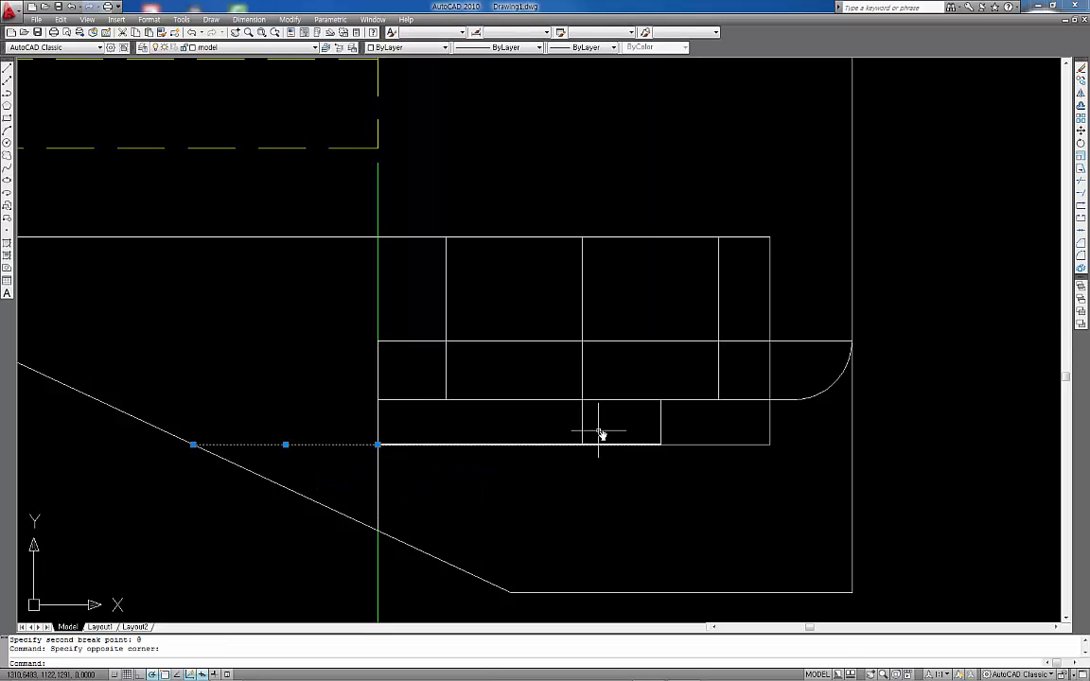
pyautogui.click(804, 421)
pyautogui.click(742, 464)
pyautogui.click(781, 212)
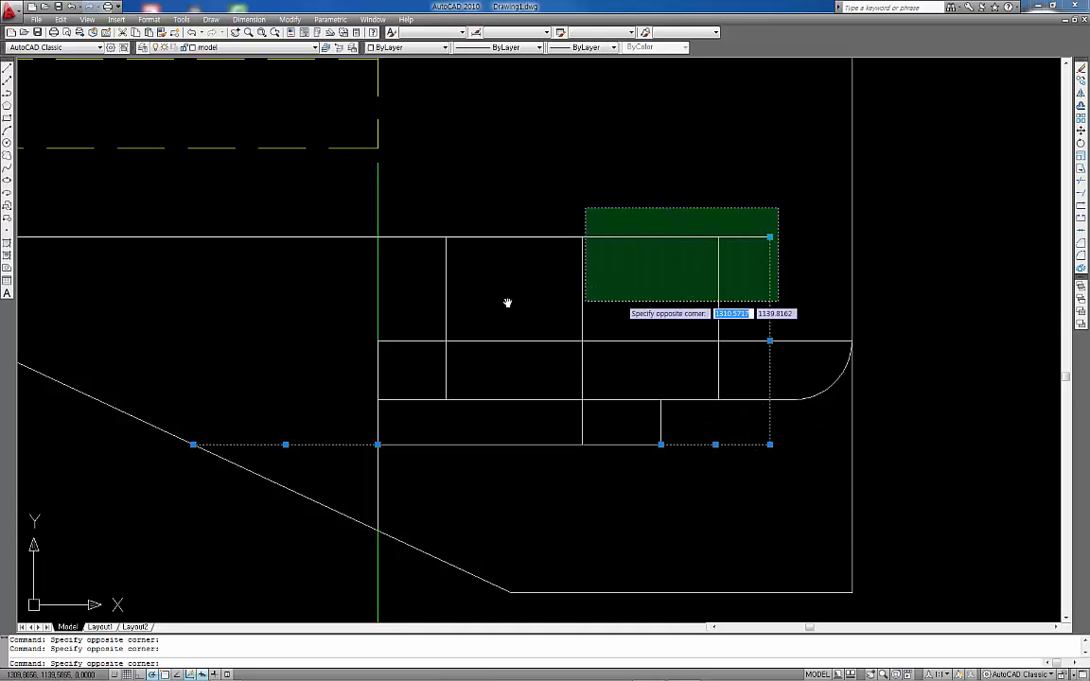
pyautogui.click(396, 304)
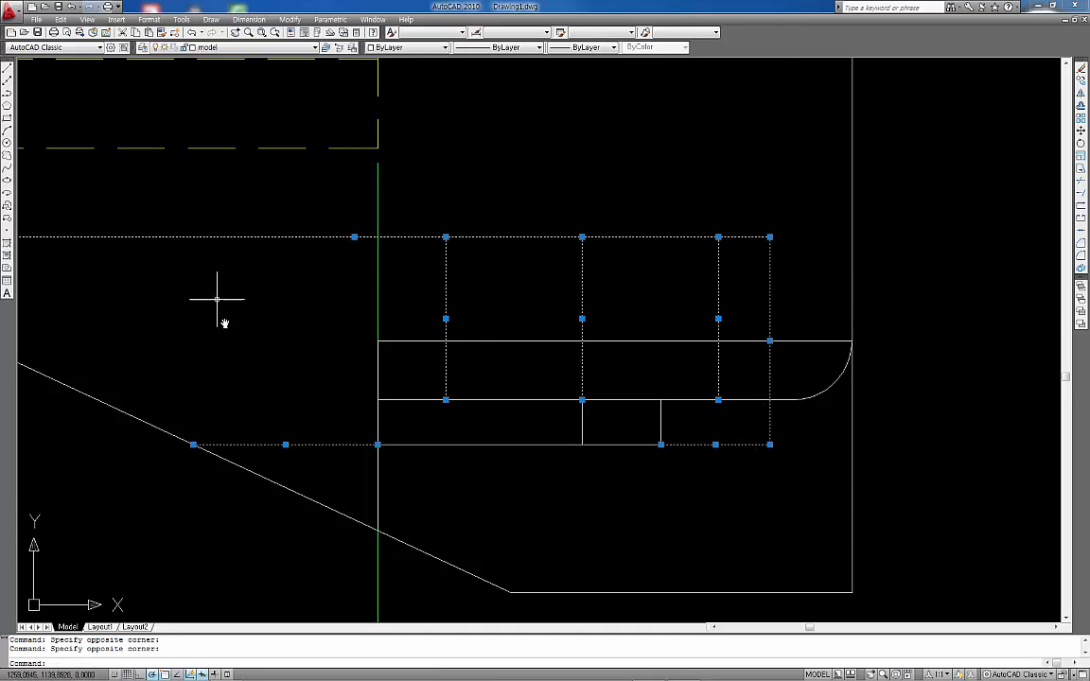
pyautogui.scroll(-3, 217, 299)
pyautogui.moveTo(105, 318); pyautogui.dragTo(263, 344, button='middle')
pyautogui.click(240, 317)
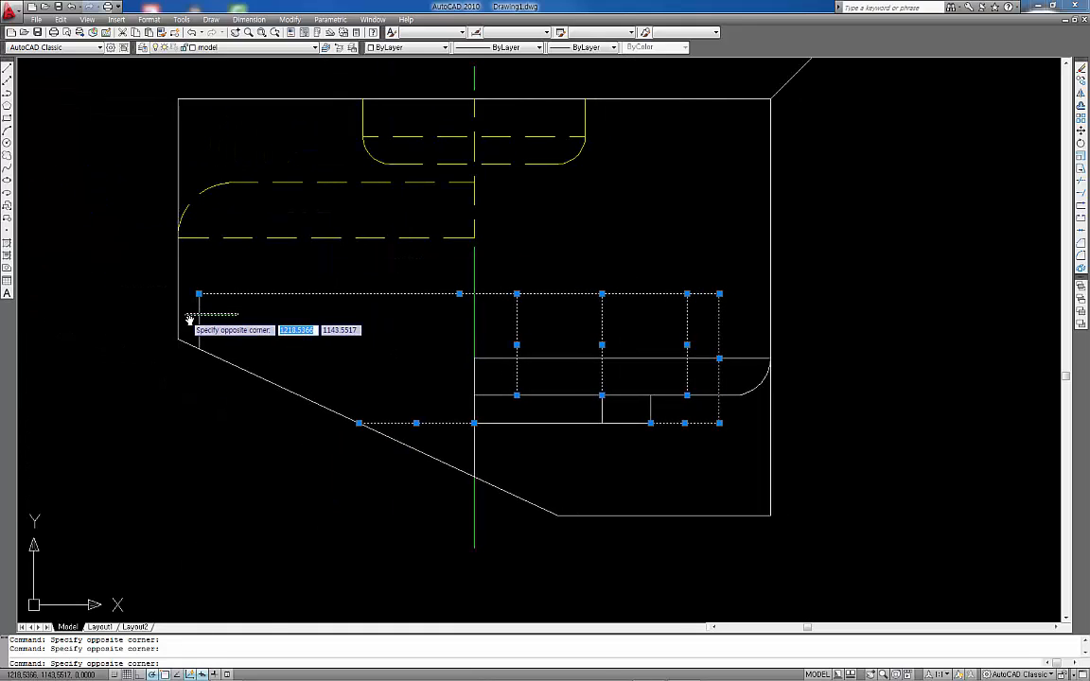
pyautogui.click(195, 312)
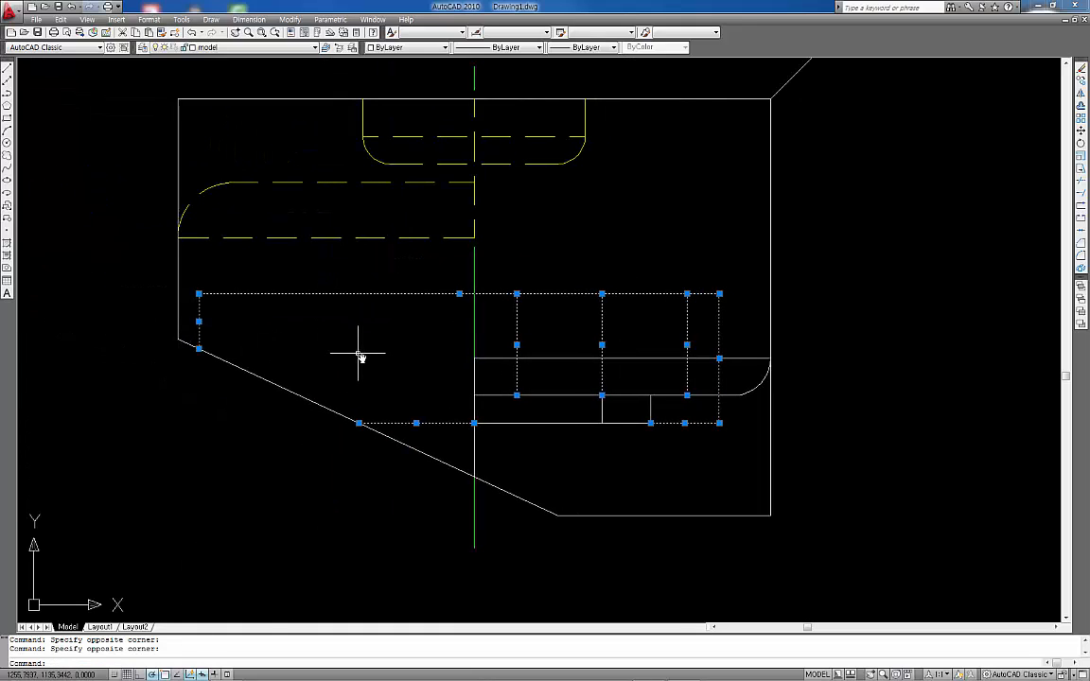
pyautogui.click(287, 51)
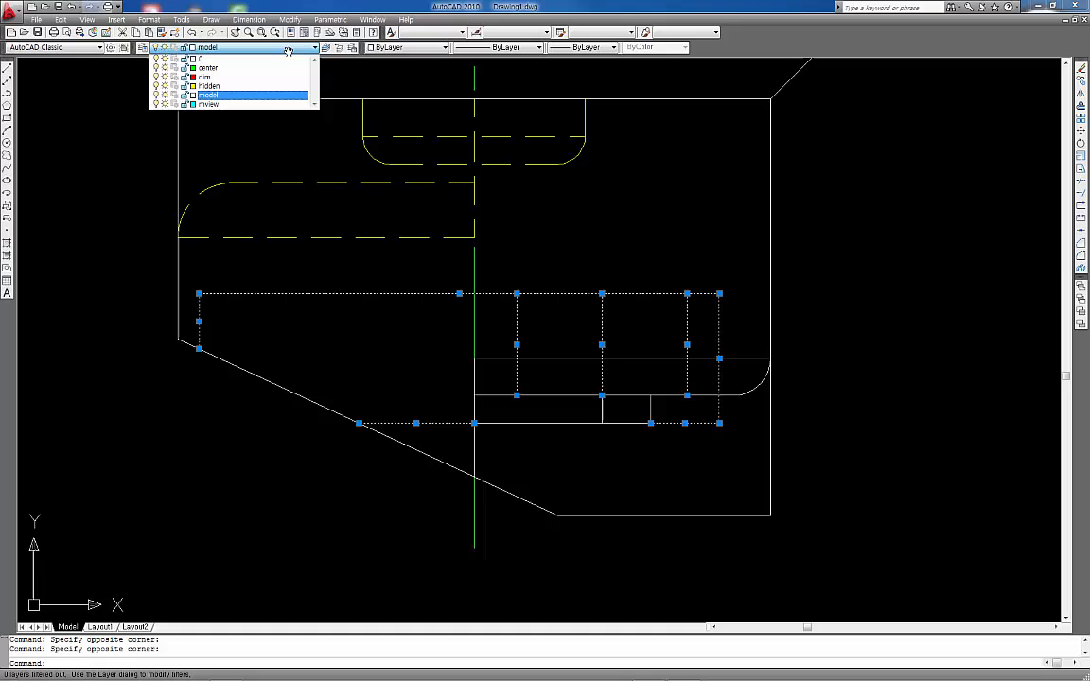
pyautogui.click(242, 88)
pyautogui.press('Escape')
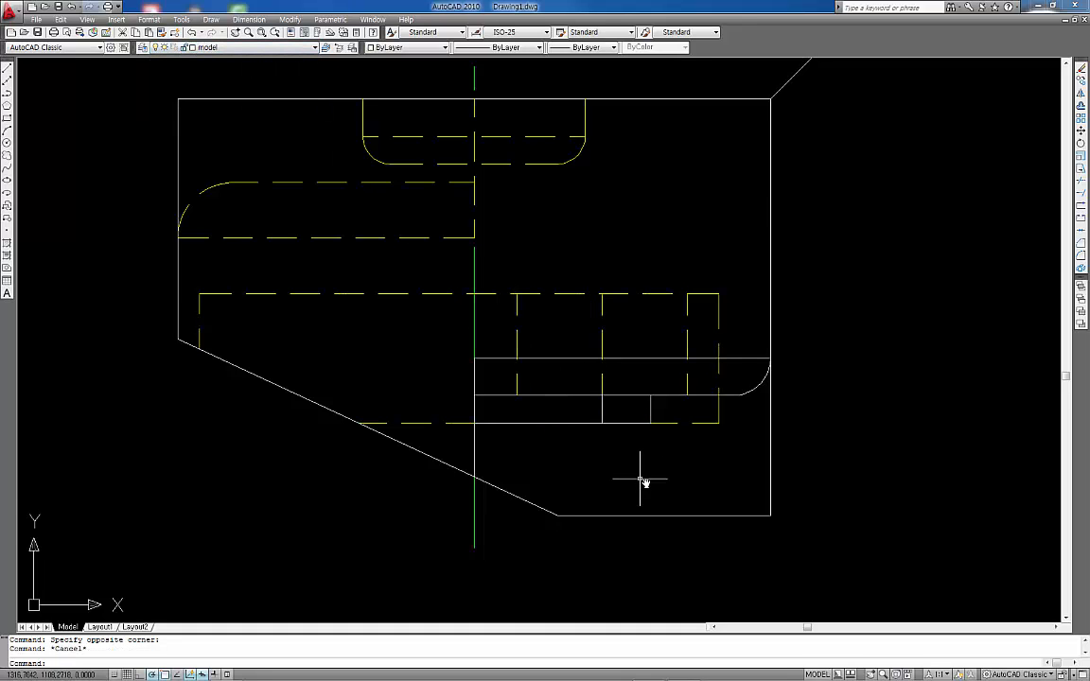
pyautogui.scroll(-1, 654, 472)
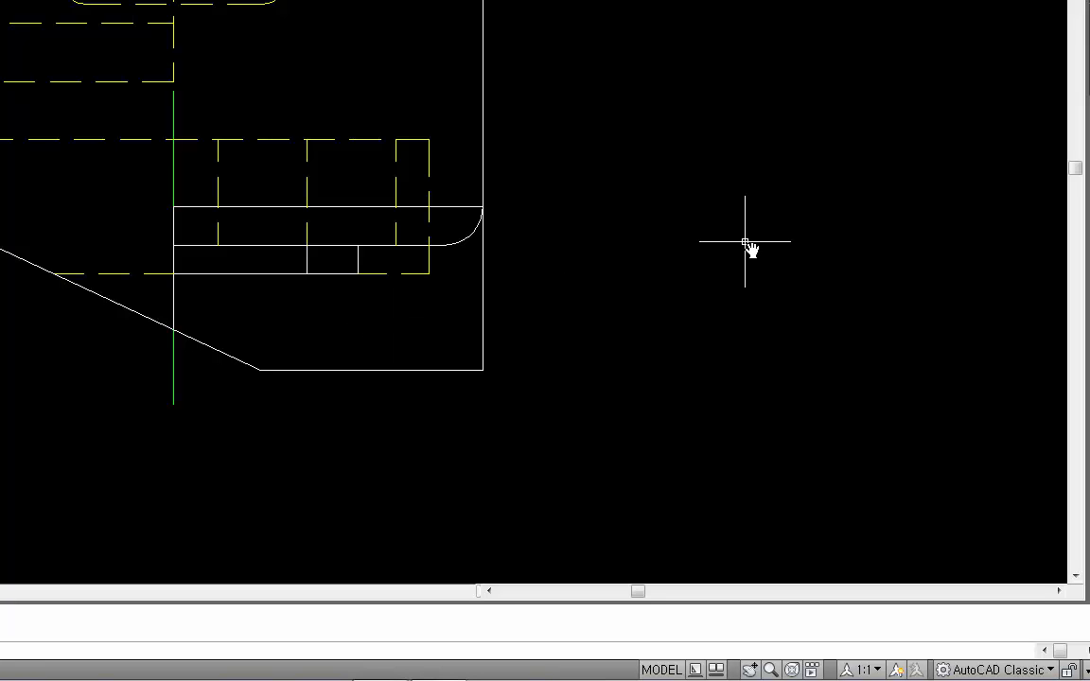
pyautogui.click(745, 242)
pyautogui.click(746, 248)
pyautogui.moveTo(793, 256)
pyautogui.mouseDown()
pyautogui.moveTo(355, 307)
pyautogui.moveTo(696, 273)
pyautogui.mouseUp()
pyautogui.moveTo(606, 289); pyautogui.dragTo(445, 304)
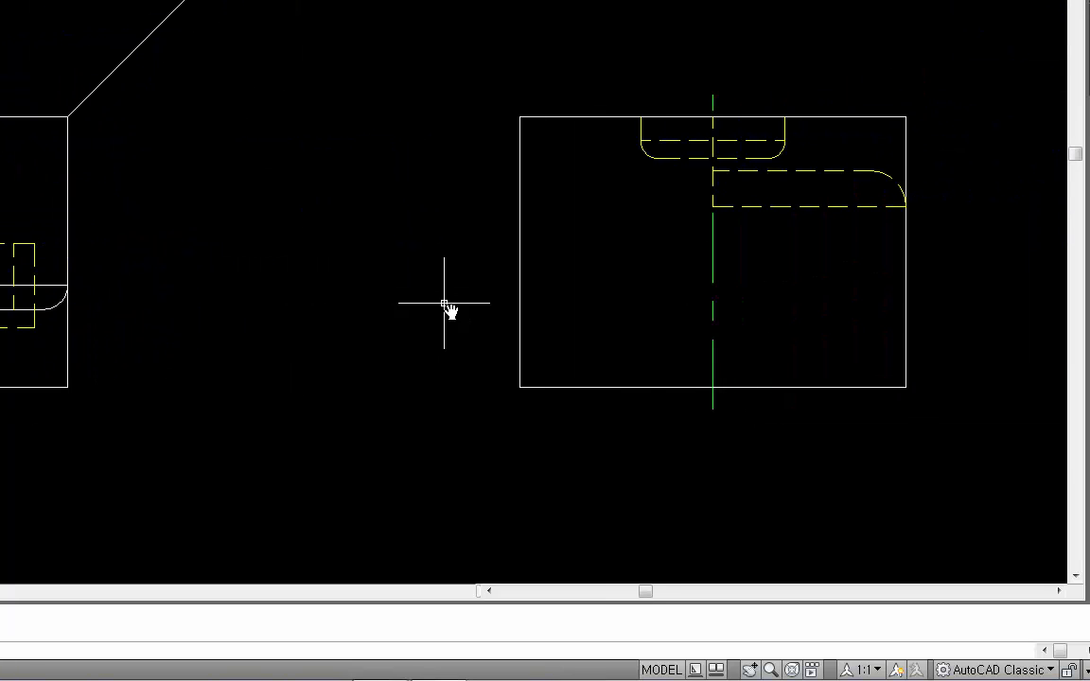
pyautogui.rightClick(59, 288)
pyautogui.click(251, 325)
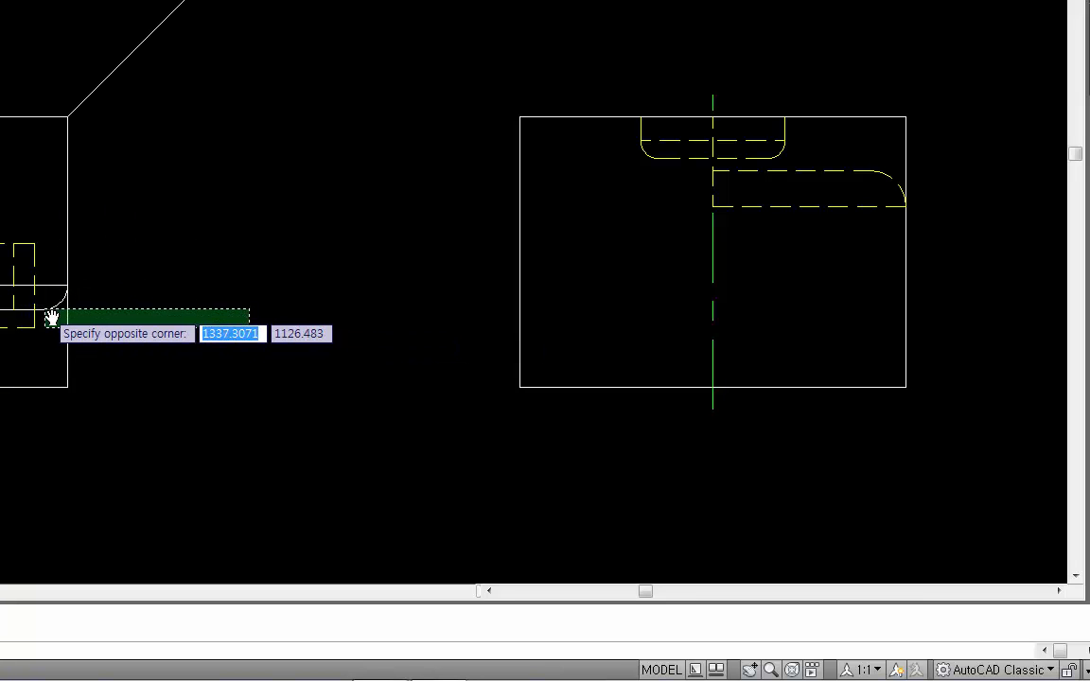
pyautogui.click(252, 292)
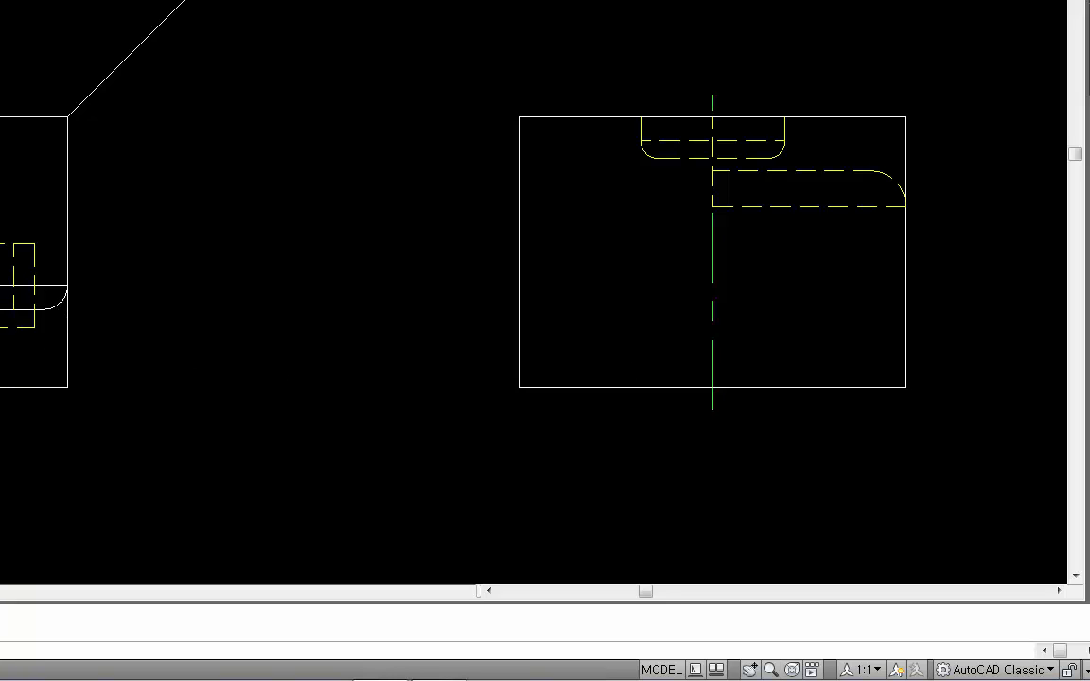
# Step: Copy the front view cutout's two horizontal lines and corner arc to the side view, aligned by each view's centerline at the top edge
pyautogui.scroll(2, 95, 303)
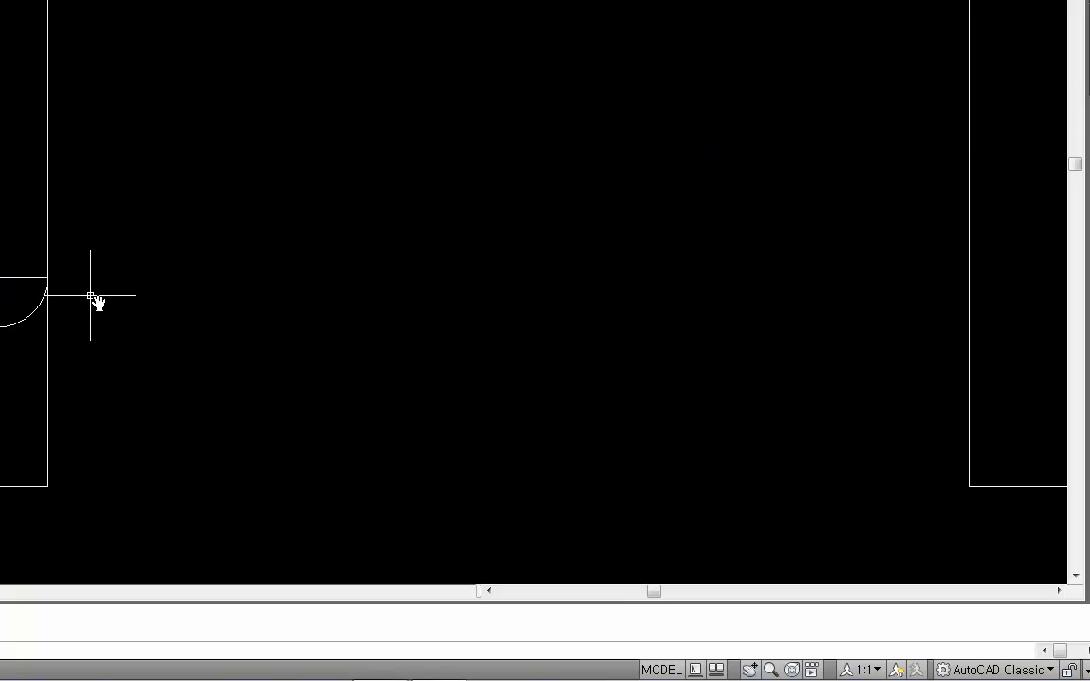
pyautogui.moveTo(97, 302); pyautogui.dragTo(195, 265, button='middle')
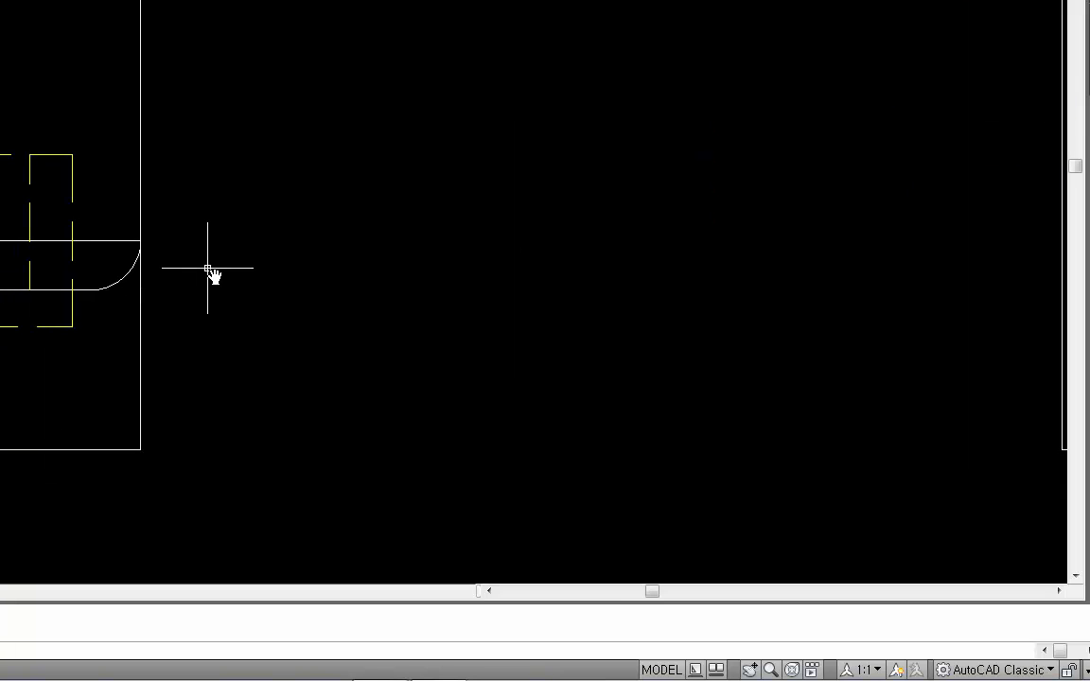
pyautogui.moveTo(212, 274); pyautogui.dragTo(260, 297, button='middle')
pyautogui.write('co')
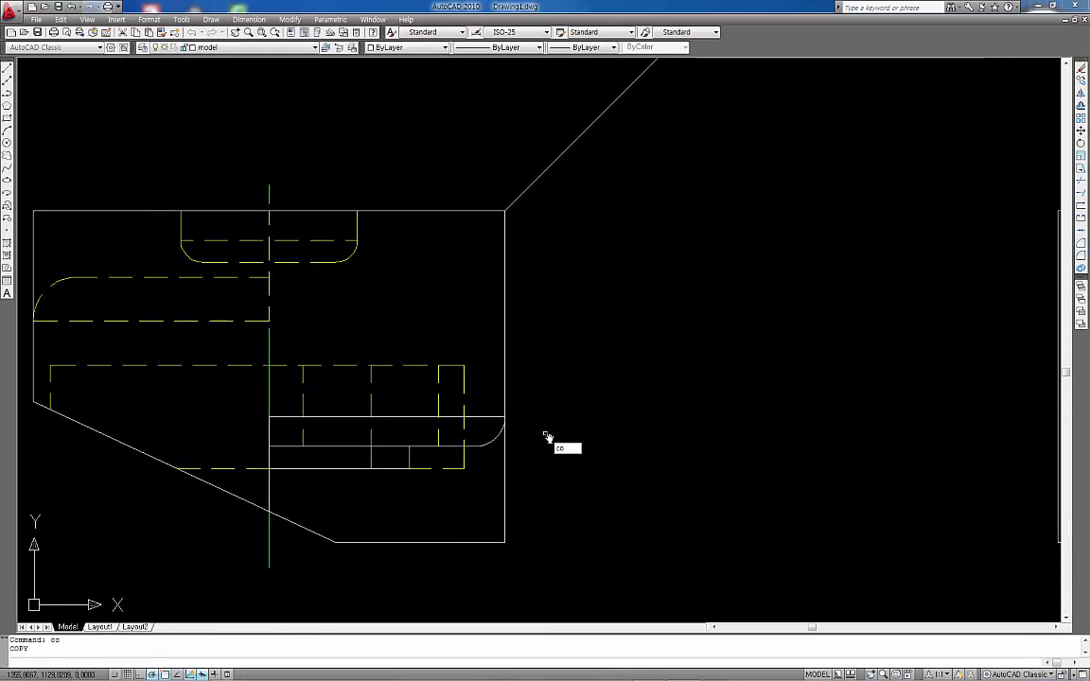
pyautogui.press('Return')
pyautogui.click(497, 451)
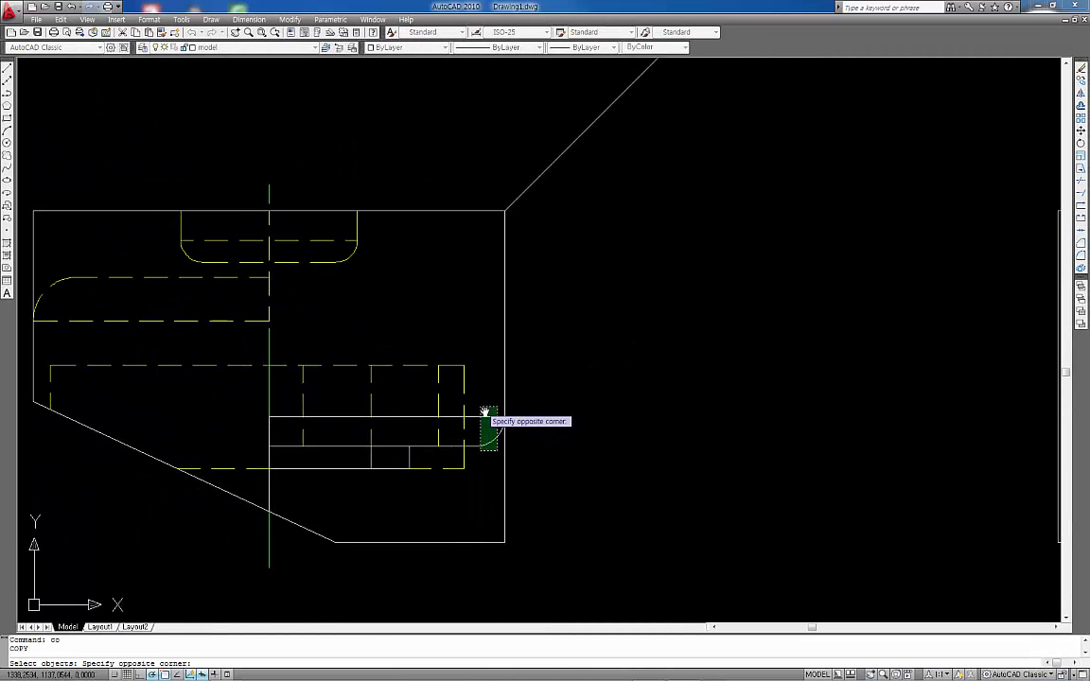
pyautogui.click(484, 412)
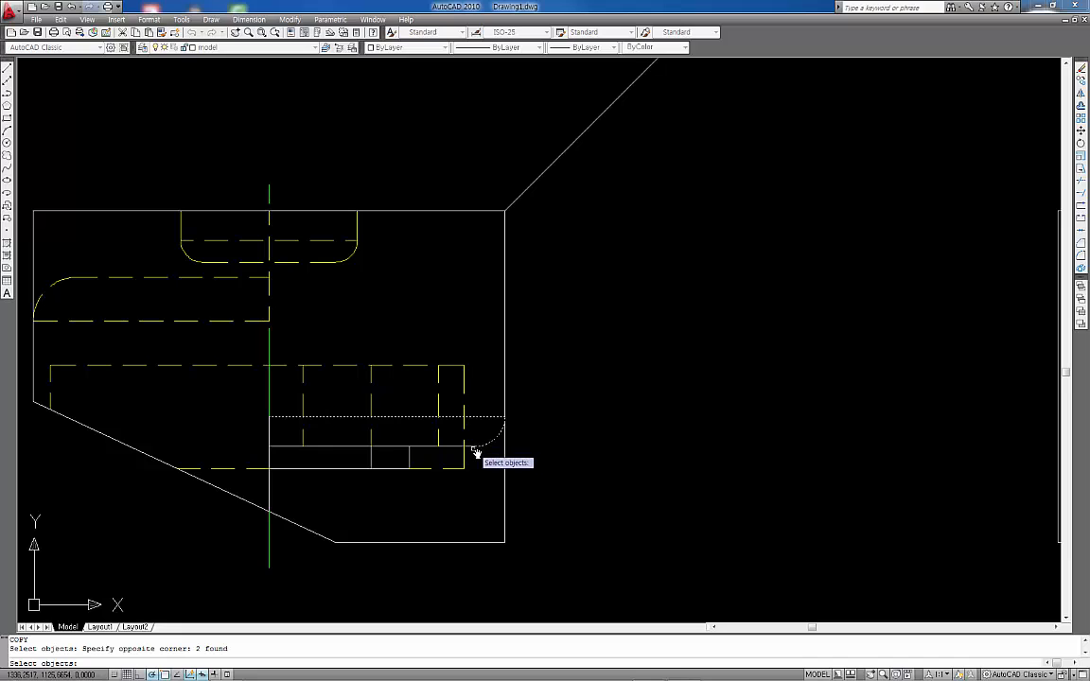
pyautogui.click(475, 446)
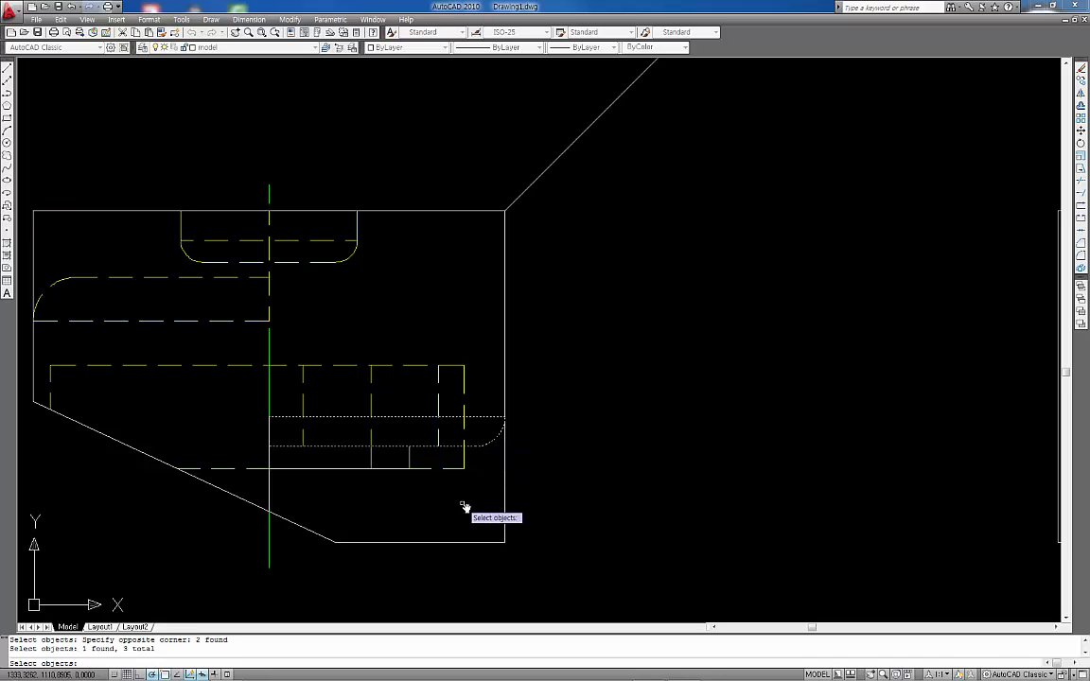
pyautogui.press('Return')
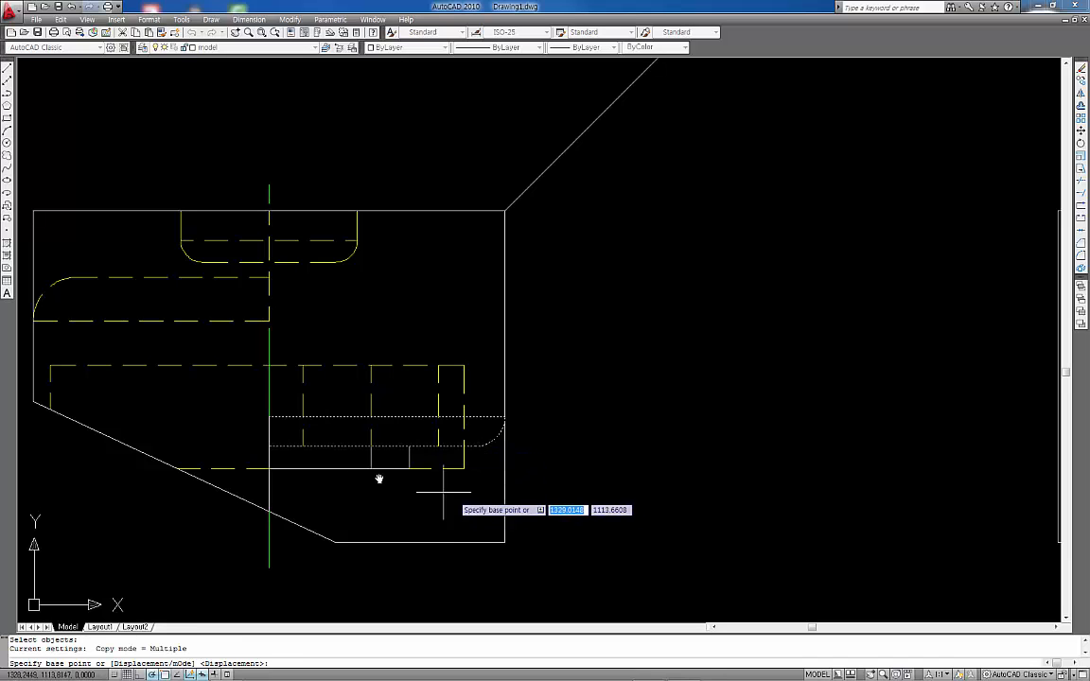
pyautogui.click(271, 211)
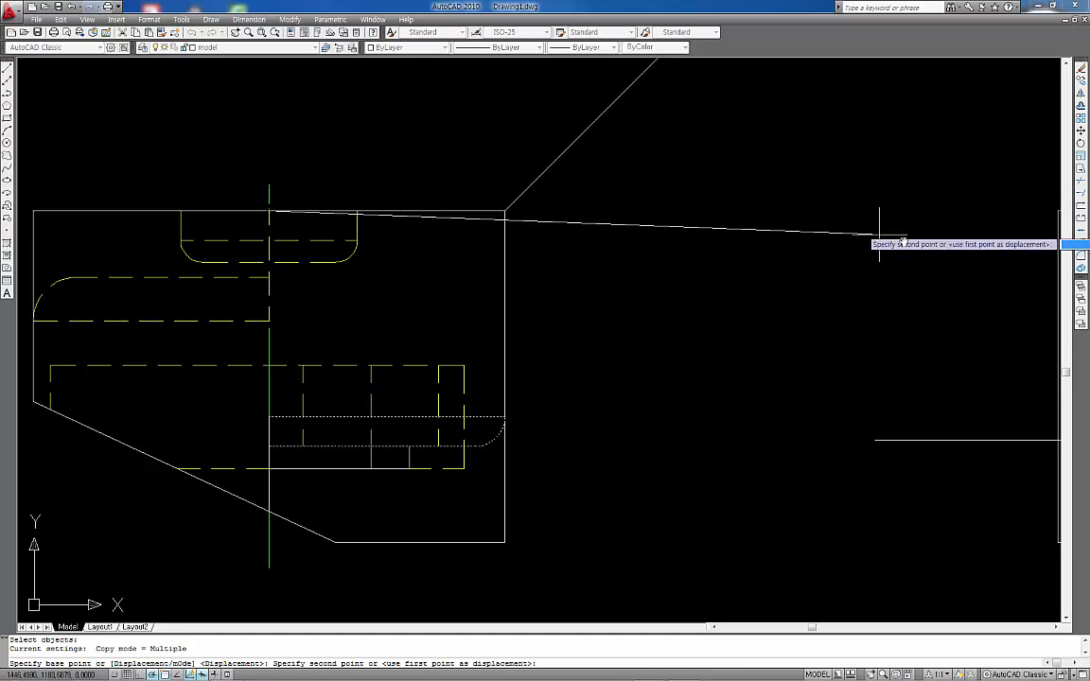
pyautogui.scroll(-6, 899, 235)
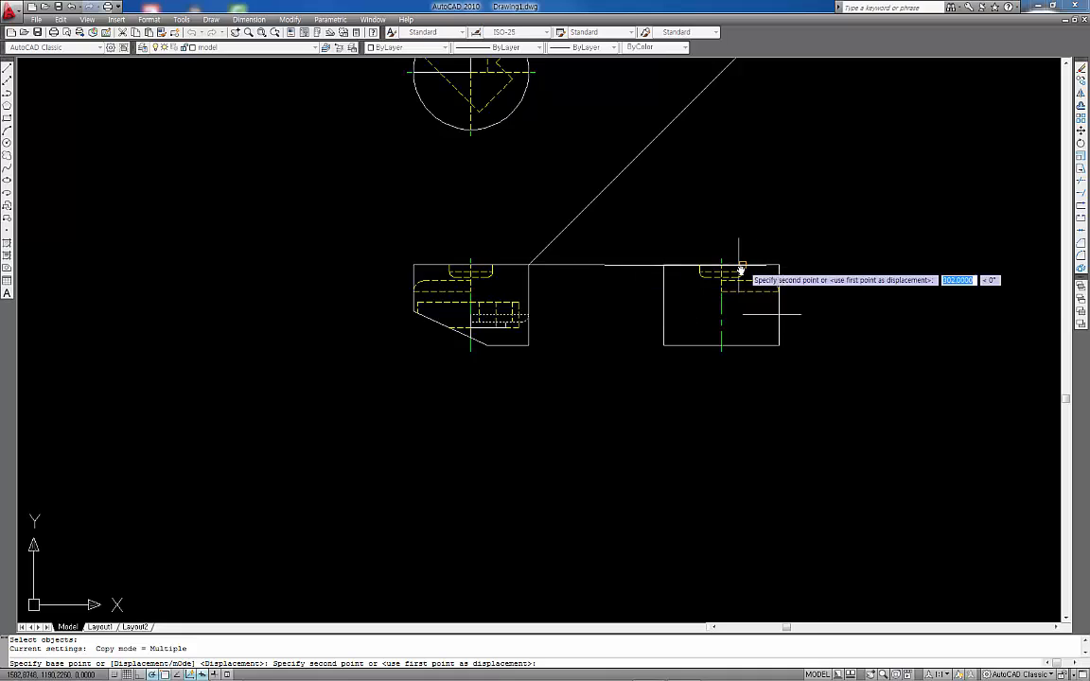
pyautogui.scroll(3, 738, 274)
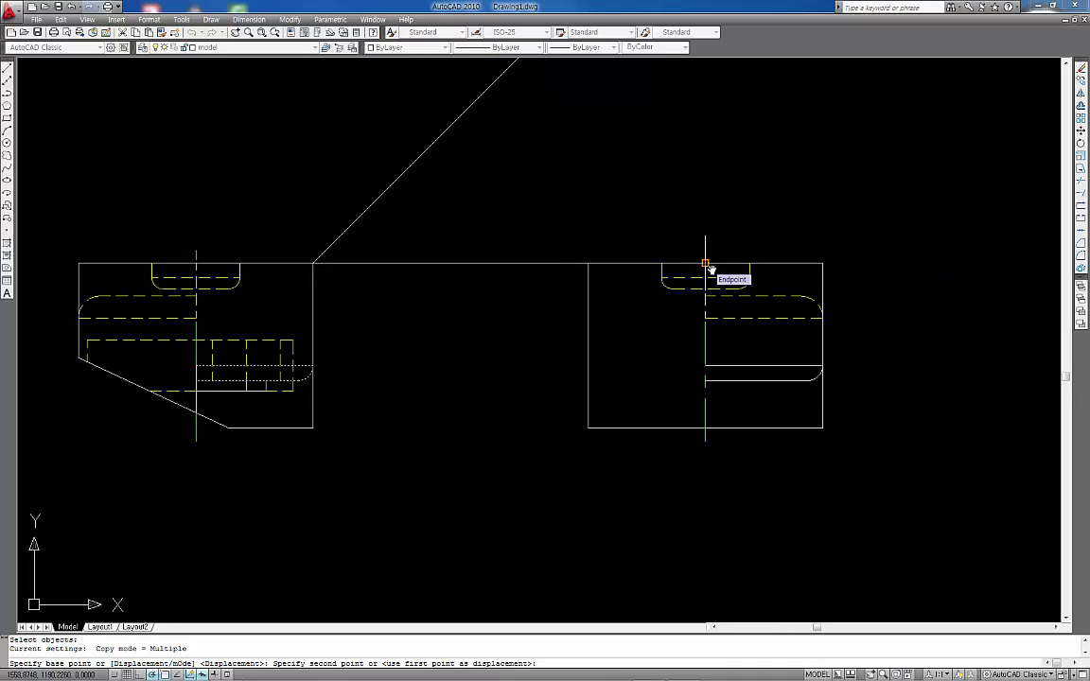
pyautogui.click(712, 271)
pyautogui.press('Return')
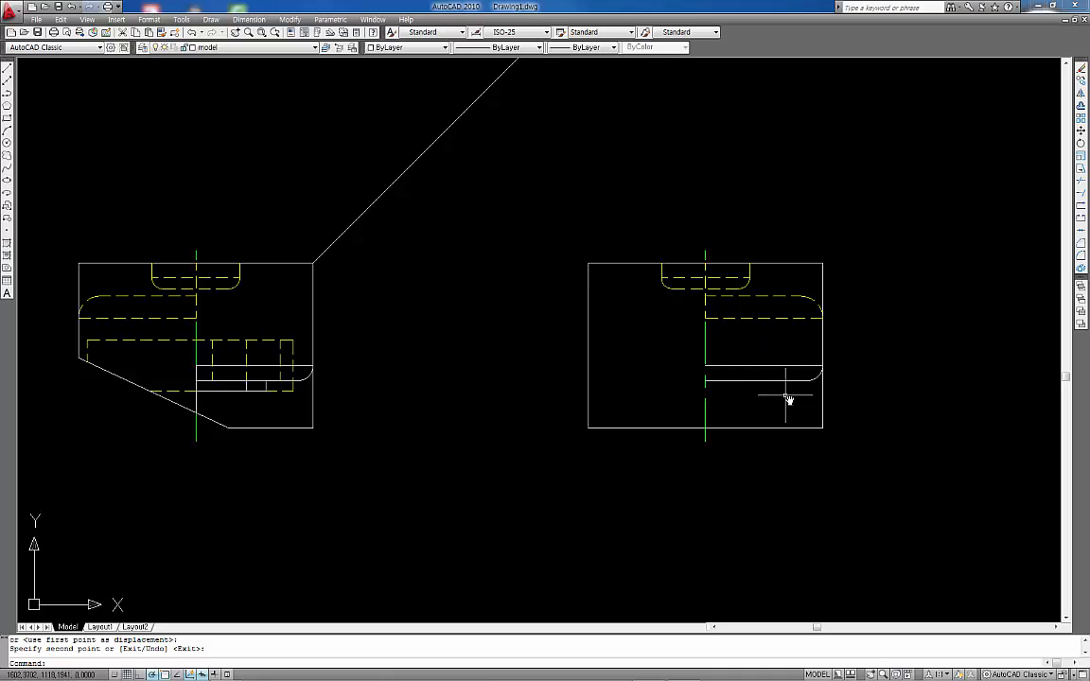
pyautogui.press('Escape')
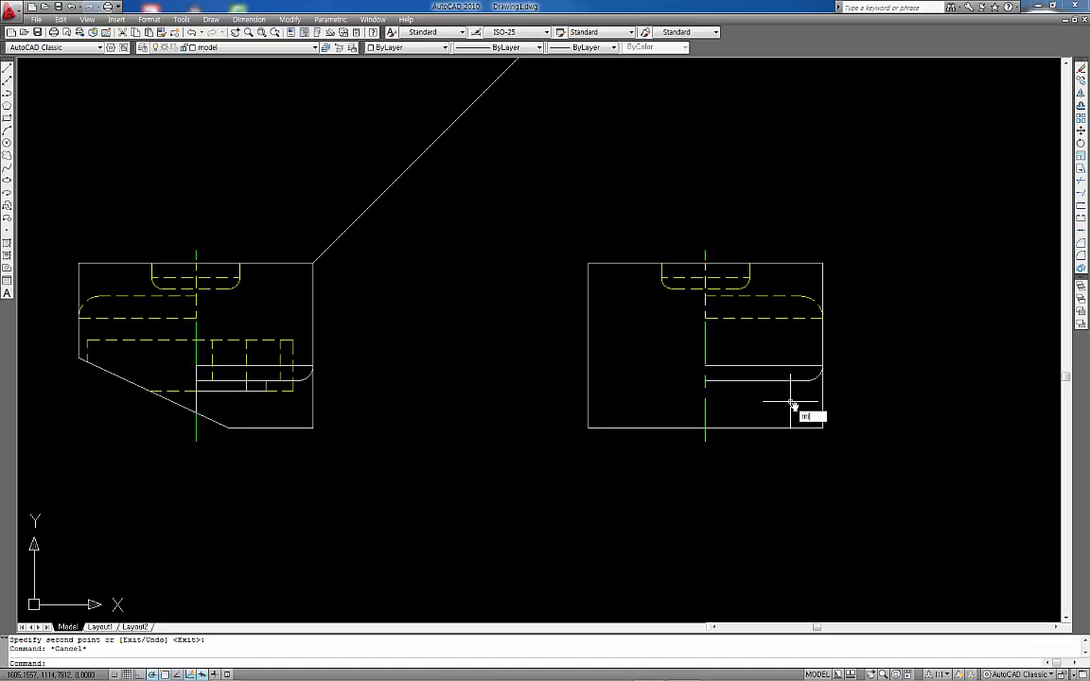
# Step: Mirror the side view cutout's two horizontal lines and corner arc about the vertical centerline, keeping the source objects
pyautogui.write('mi')
pyautogui.press('Return')
pyautogui.click(819, 394)
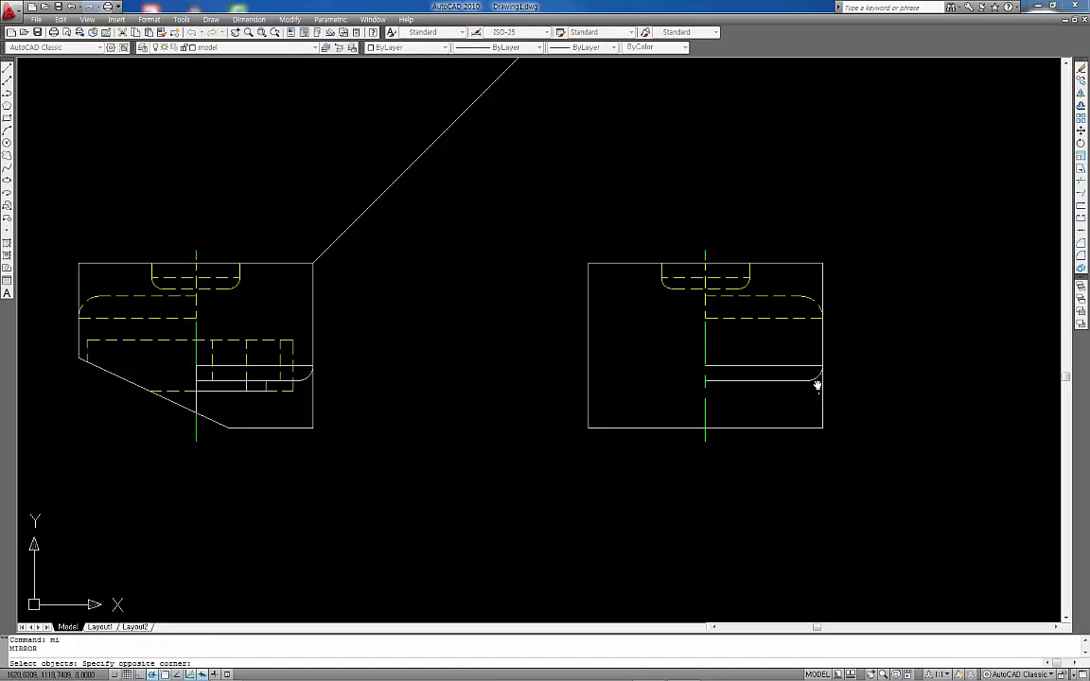
pyautogui.click(757, 361)
pyautogui.press('Return')
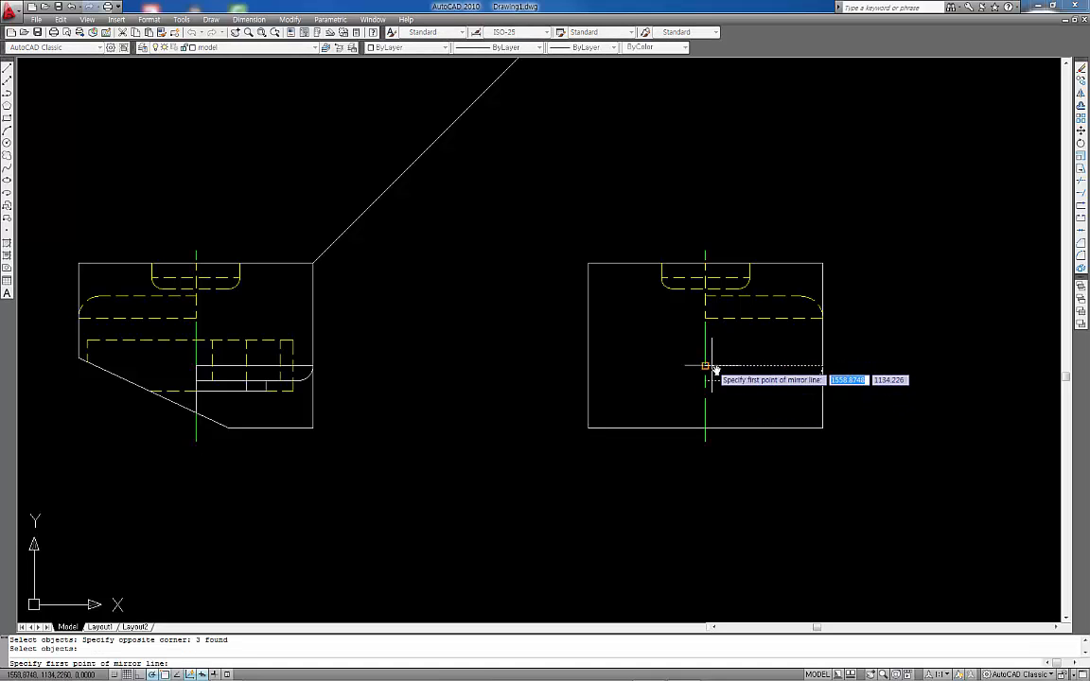
pyautogui.click(708, 366)
pyautogui.click(705, 383)
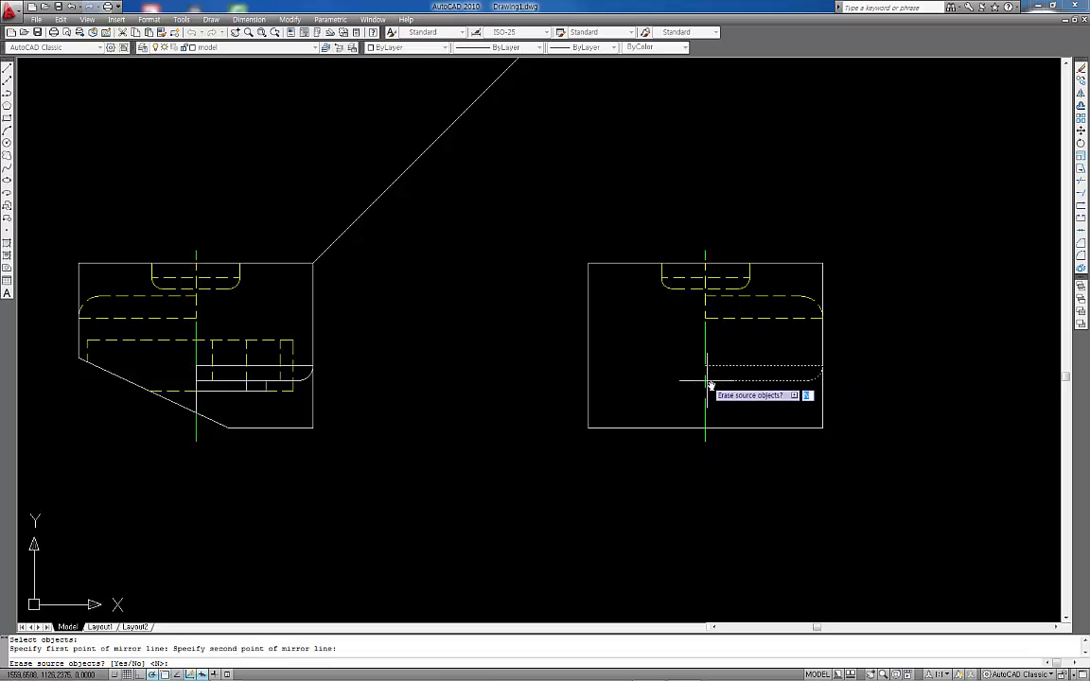
pyautogui.press('Return')
# Step: Erase the original cutout lines and corner arc from the right half of the side view
pyautogui.click(793, 398)
pyautogui.click(767, 353)
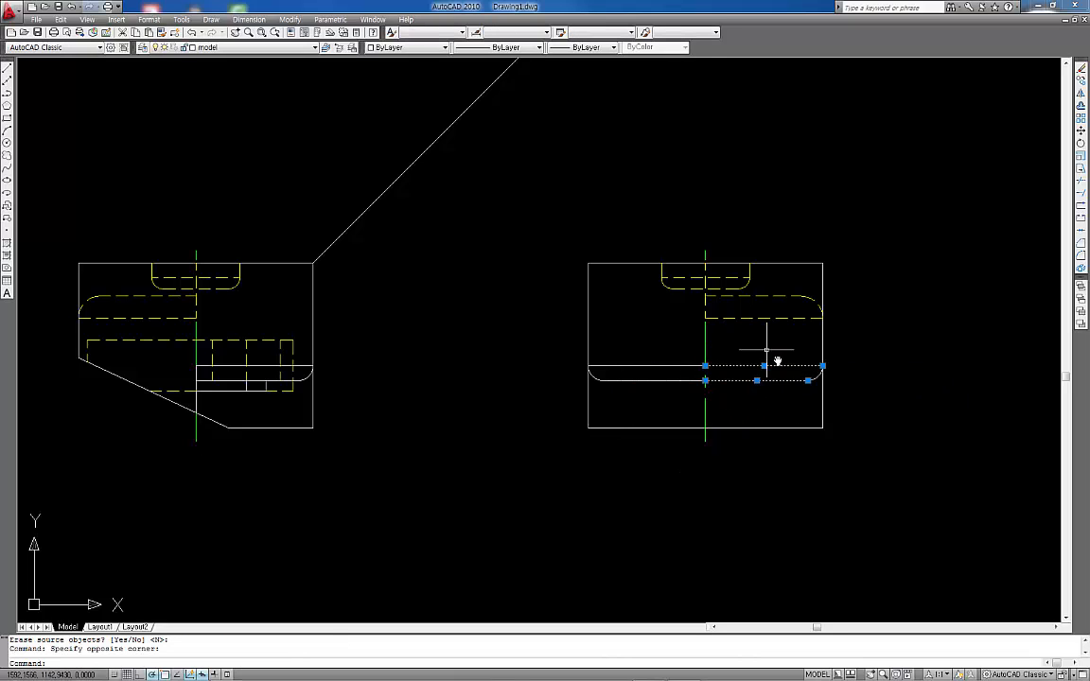
pyautogui.click(818, 376)
pyautogui.press('Delete')
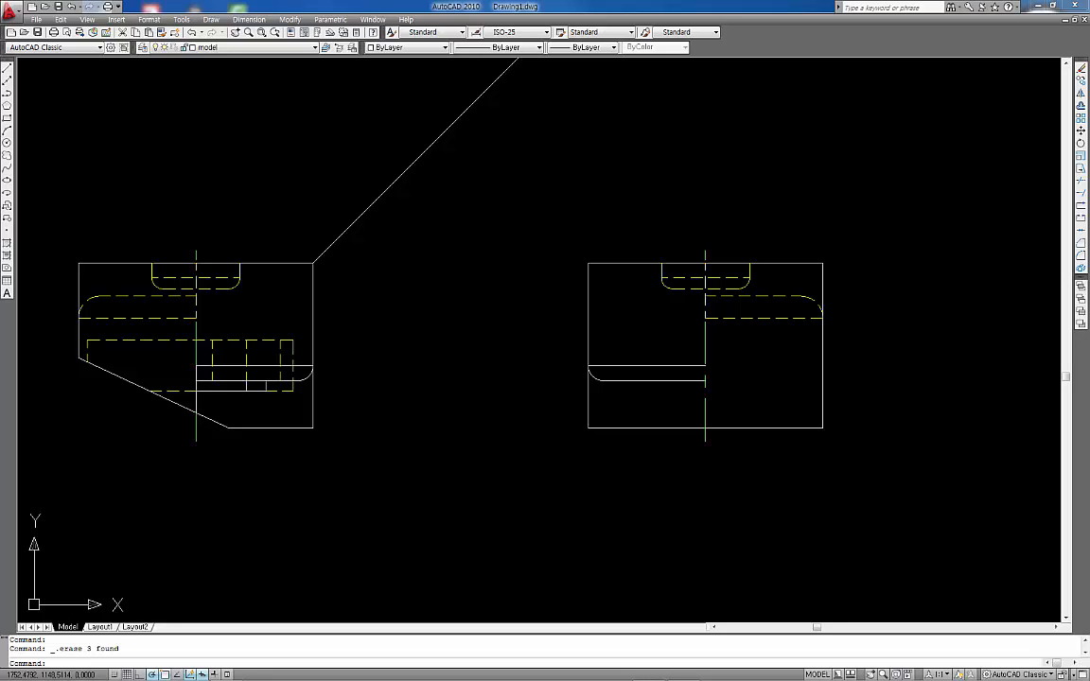
pyautogui.press('Escape')
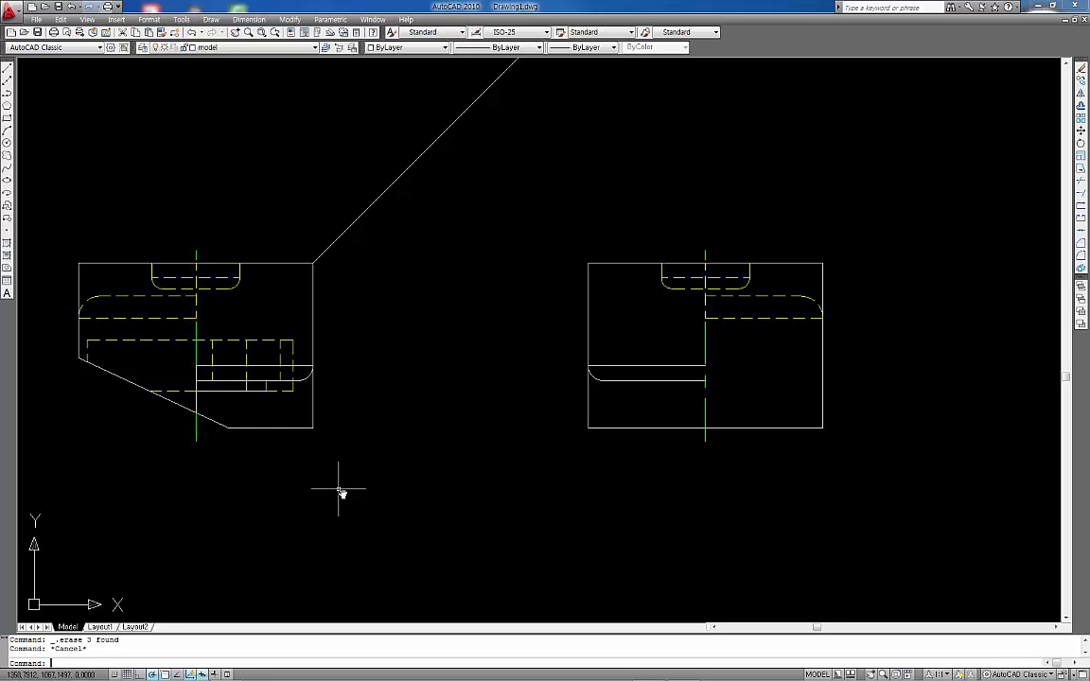
# Step: Draw a horizontal projection line from the front view's sloped edge at its centerline to the side view's centerline
pyautogui.write('l')
pyautogui.press('Return')
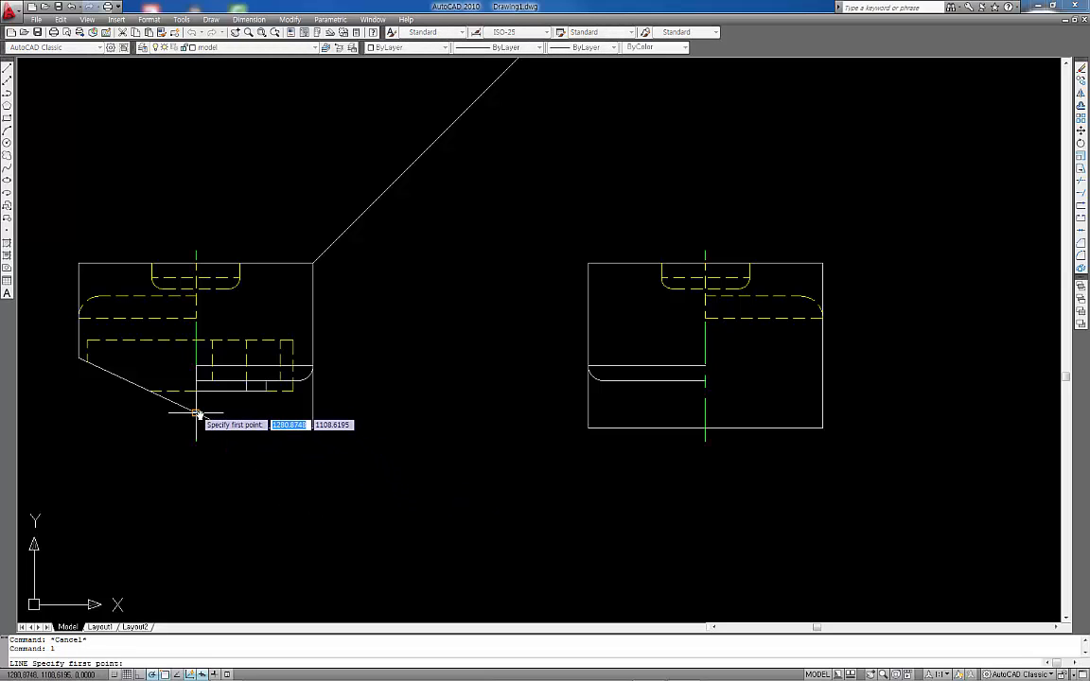
pyautogui.click(195, 413)
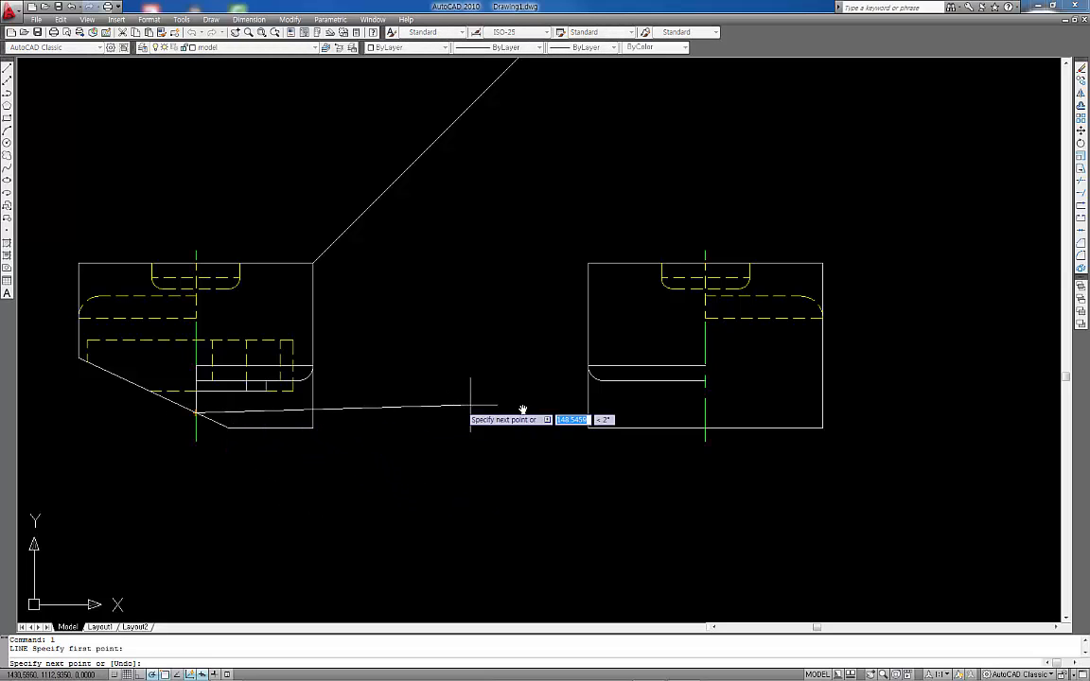
pyautogui.click(705, 414)
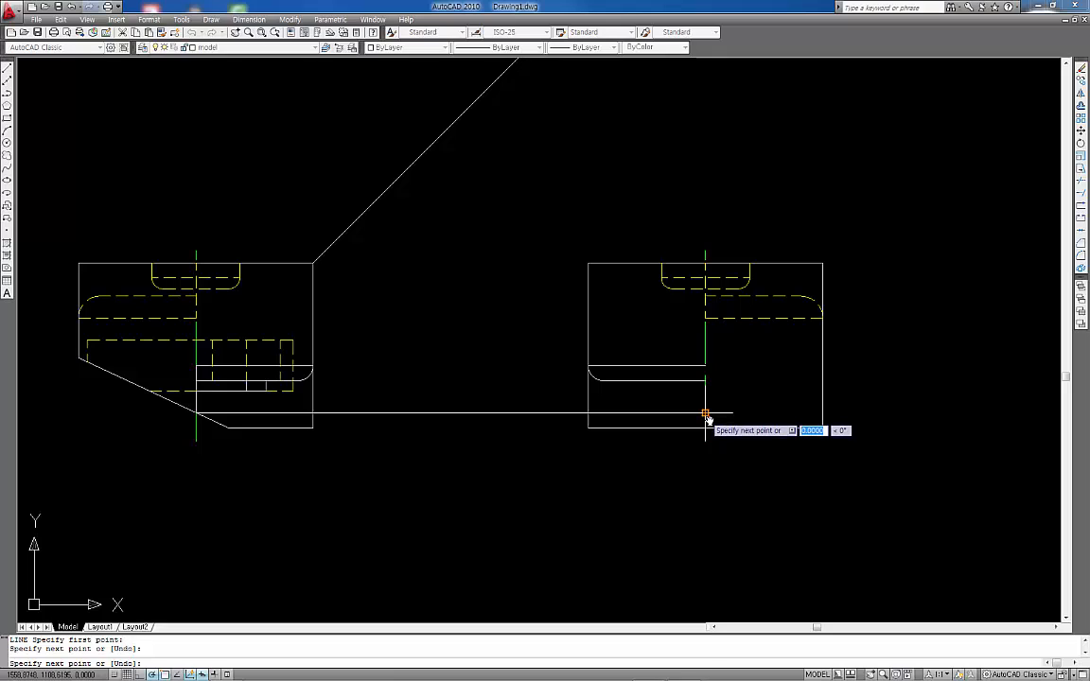
pyautogui.press('Escape')
pyautogui.press('Escape')
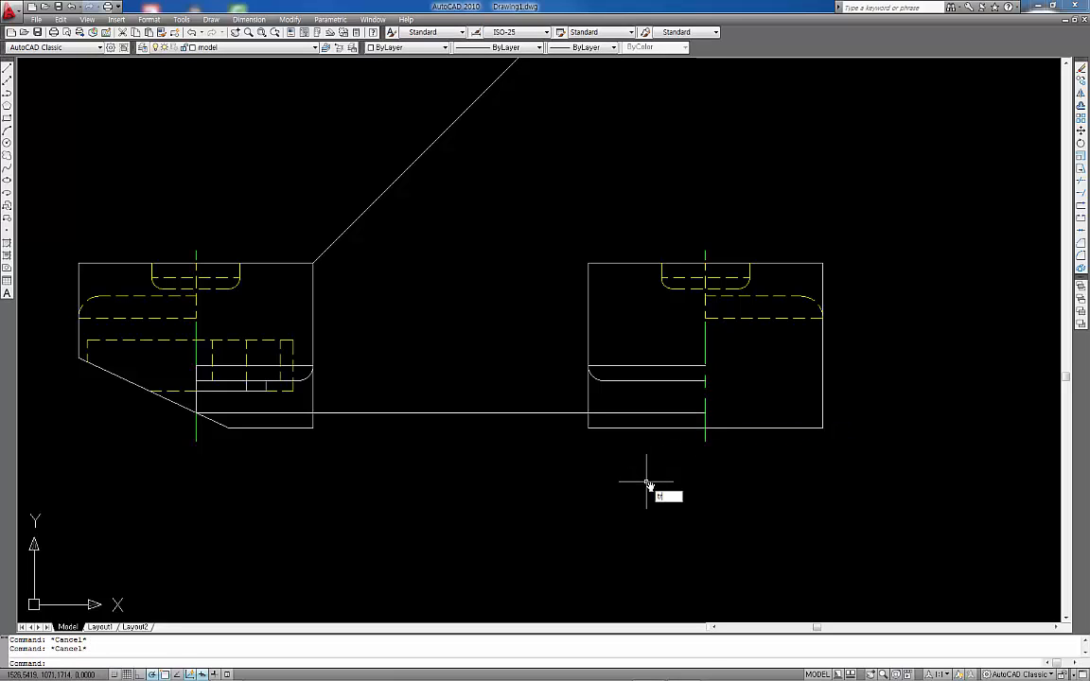
# Step: Trim the side view centerline between the projection line and the bottom edge, and draw a solid vertical line in its place
pyautogui.press('Return')
pyautogui.press('Return')
pyautogui.click(707, 424)
pyautogui.press('Return')
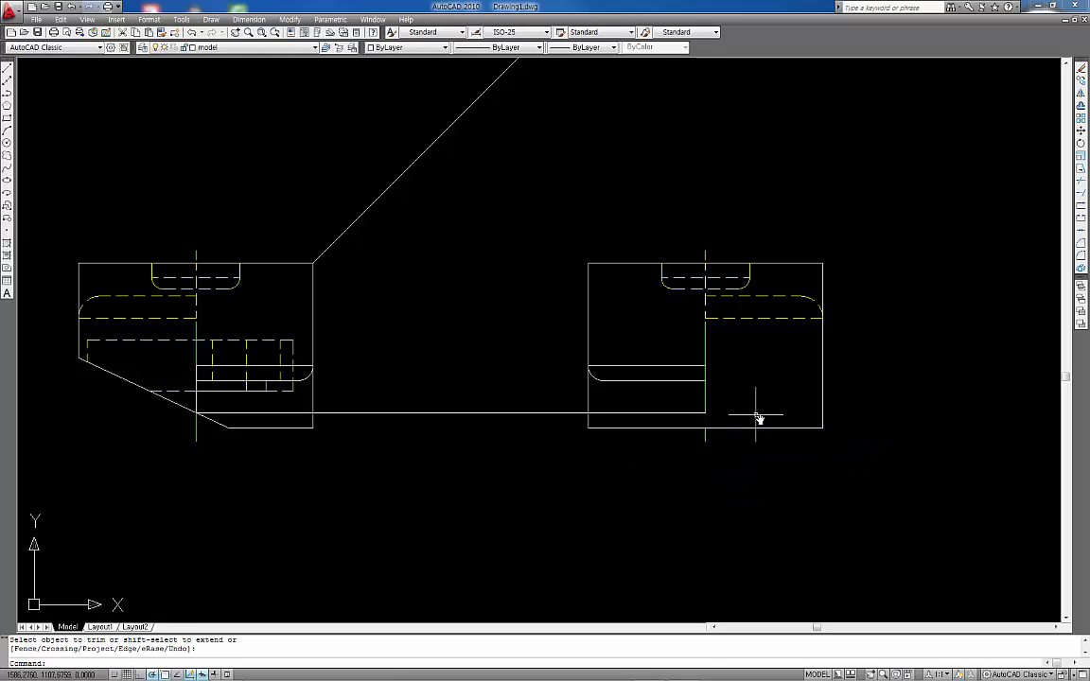
pyautogui.write('l')
pyautogui.press('Return')
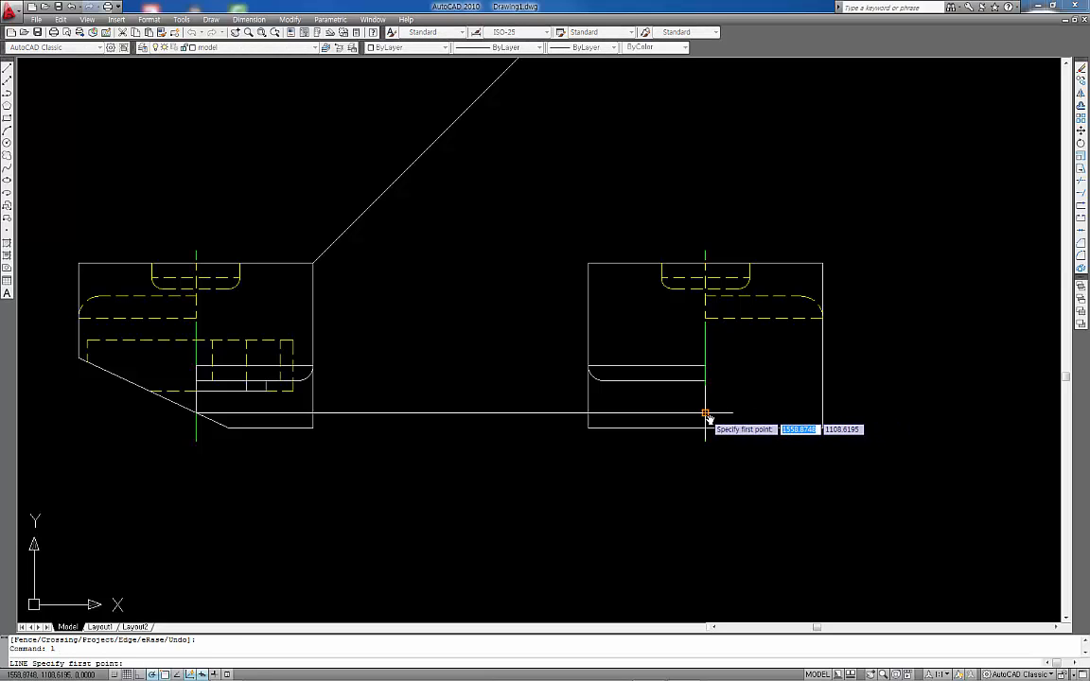
pyautogui.click(705, 427)
pyautogui.click(705, 441)
pyautogui.press('Return')
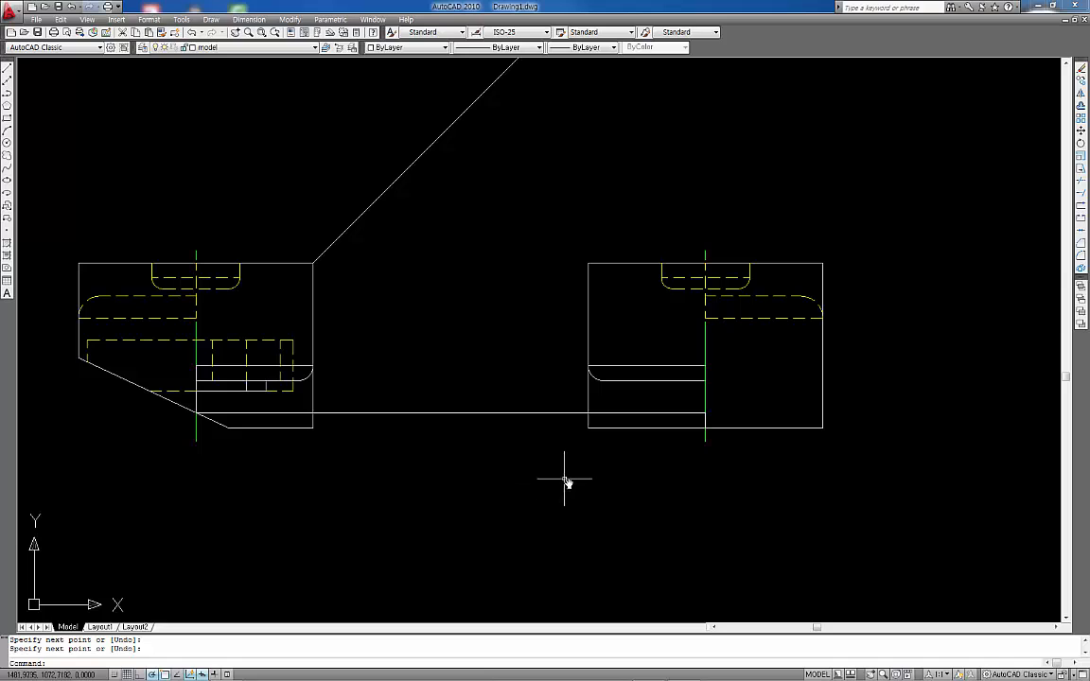
# Step: Trim the side view's lower-left corner below the projection line and the part of that line between the two views
pyautogui.press('Return')
pyautogui.press('Return')
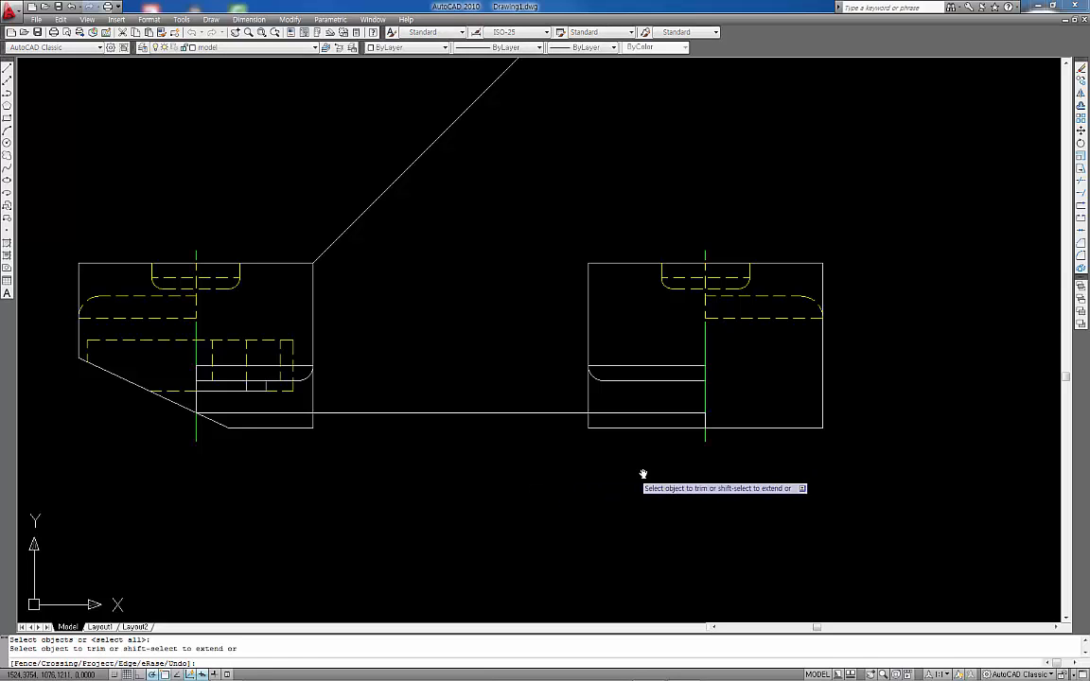
pyautogui.click(624, 439)
pyautogui.click(562, 424)
pyautogui.click(525, 413)
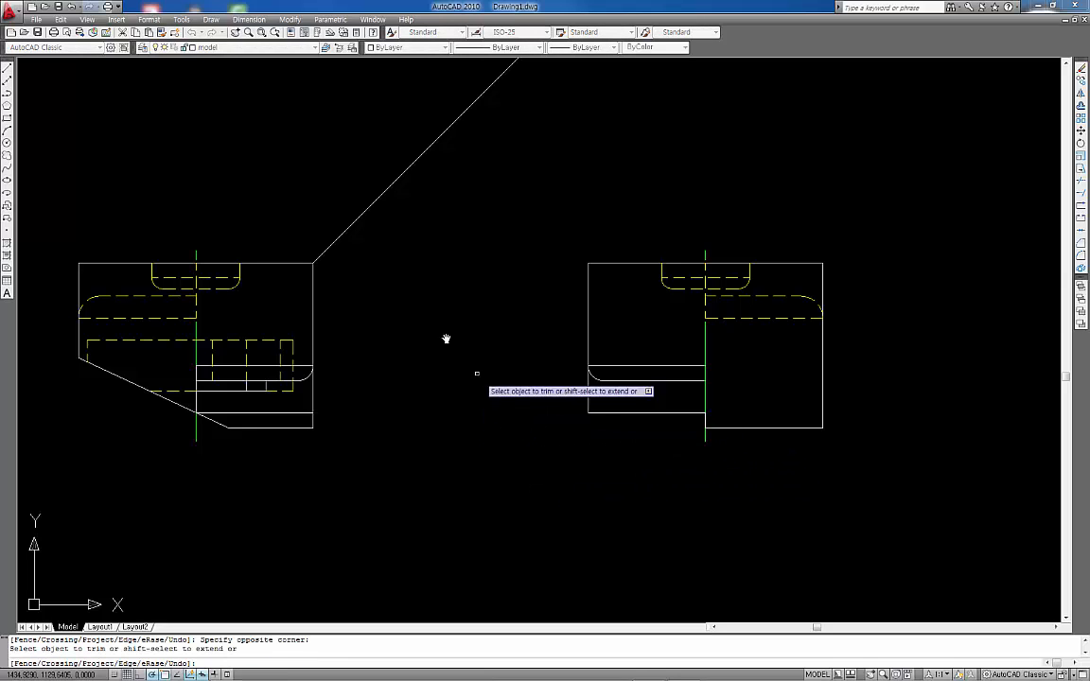
pyautogui.press('Return')
# Step: Erase the leftover piece of the projection line inside the front view
pyautogui.click(266, 419)
pyautogui.click(265, 416)
pyautogui.press('Delete')
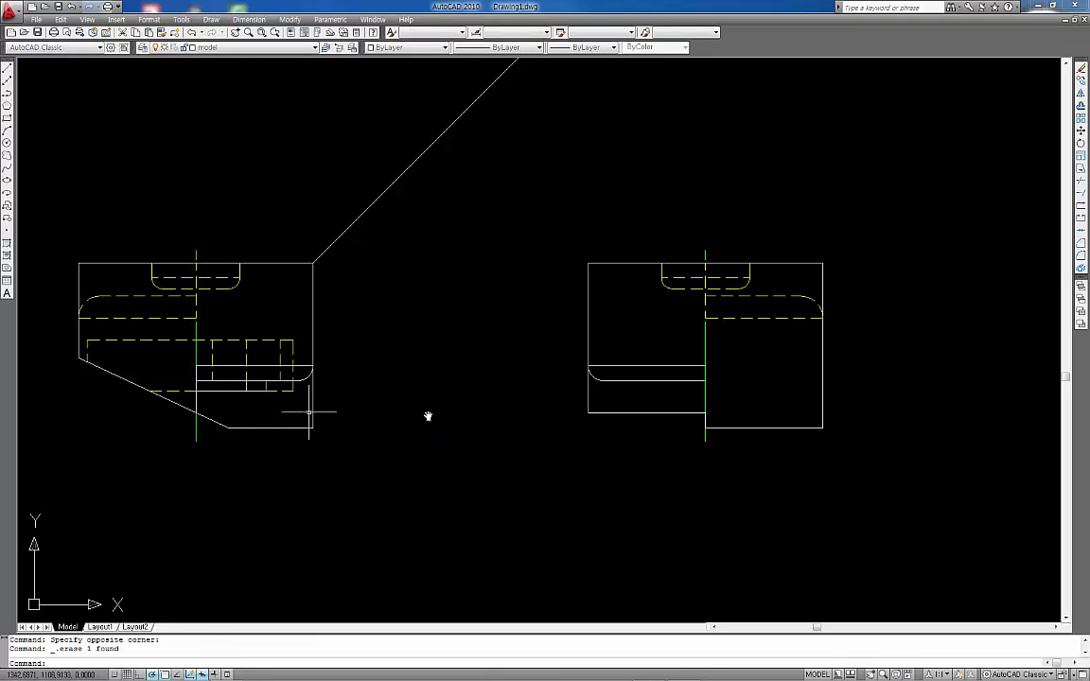
pyautogui.press('Escape')
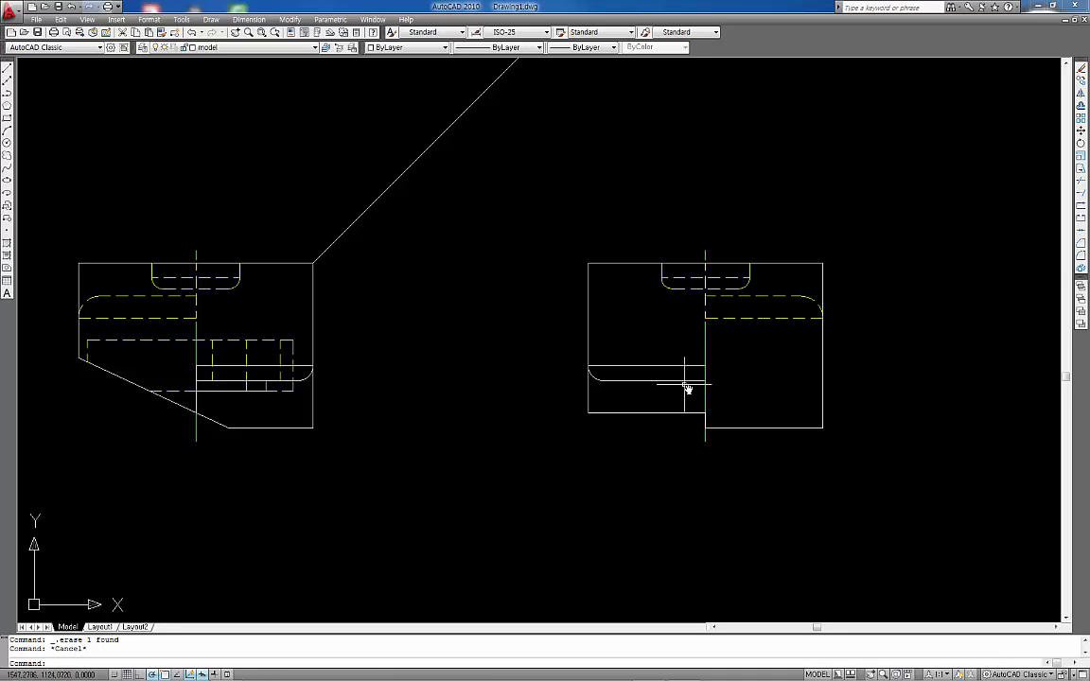
pyautogui.press('Escape')
# Step: Offset the bottom edge of the side view's right half upward by 20
pyautogui.moveTo(681, 433); pyautogui.dragTo(633, 451, button='middle')
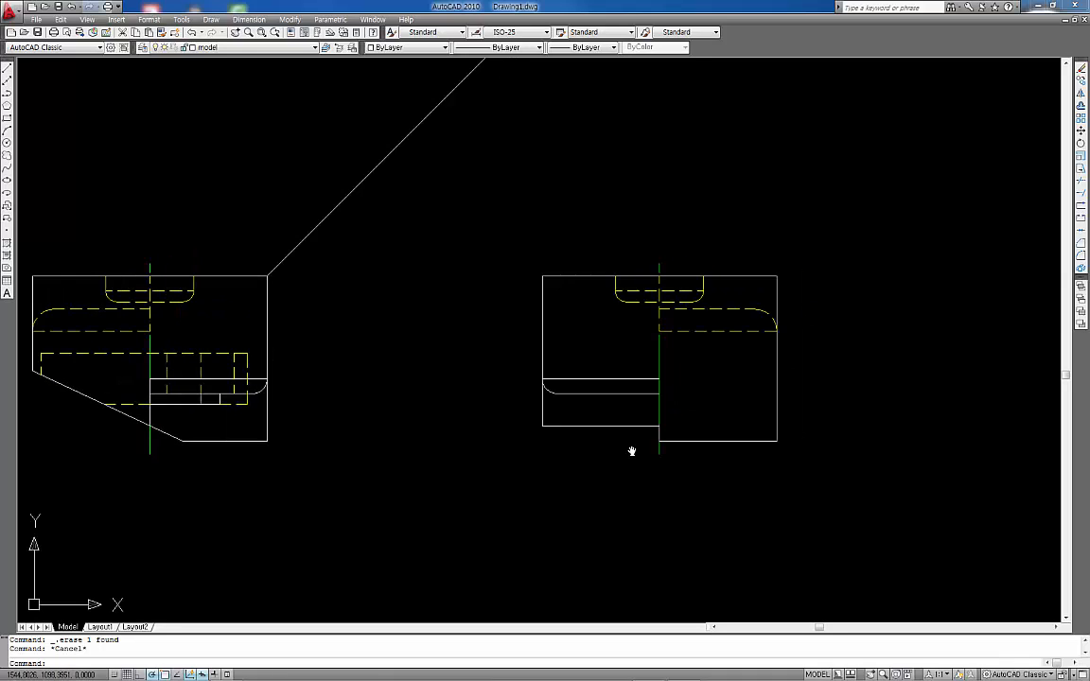
pyautogui.write('o')
pyautogui.press('Return')
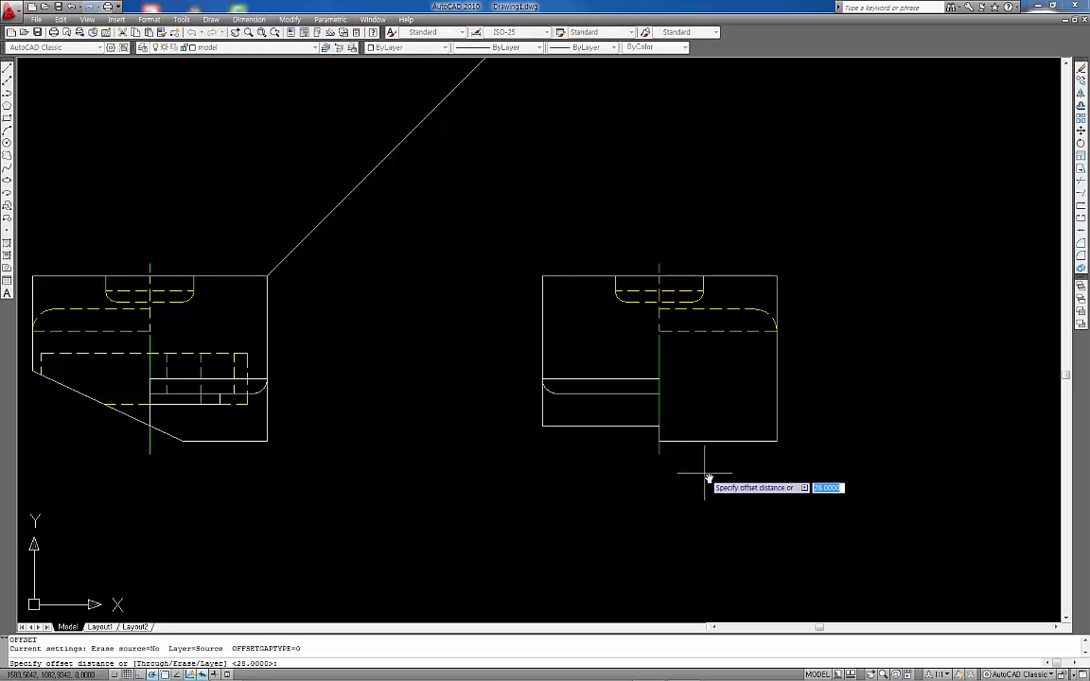
pyautogui.write('20')
pyautogui.press('Return')
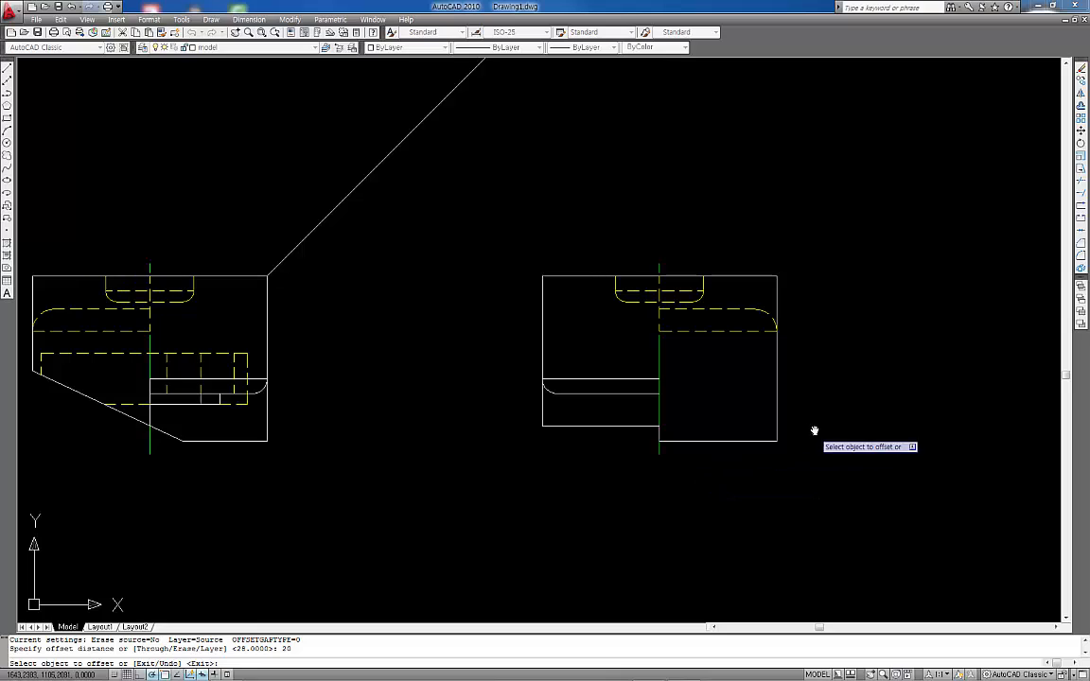
pyautogui.click(737, 442)
pyautogui.click(738, 421)
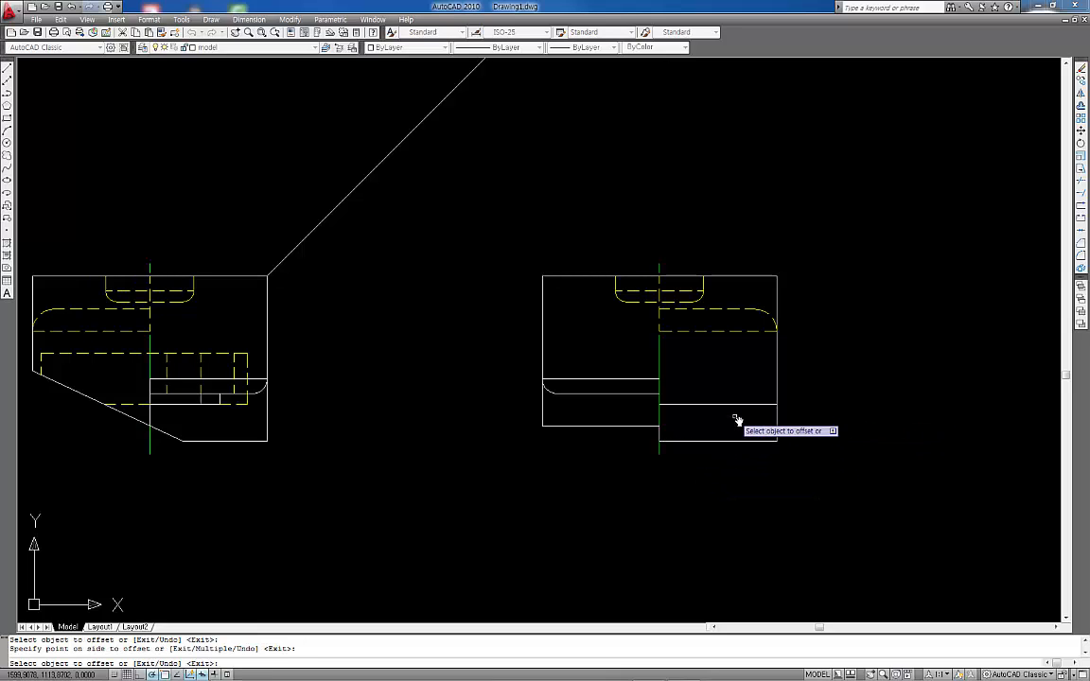
pyautogui.press('Return')
# Step: Offset the new horizontal line in the side view's right half upward by 28
pyautogui.press('Return')
pyautogui.write('2')
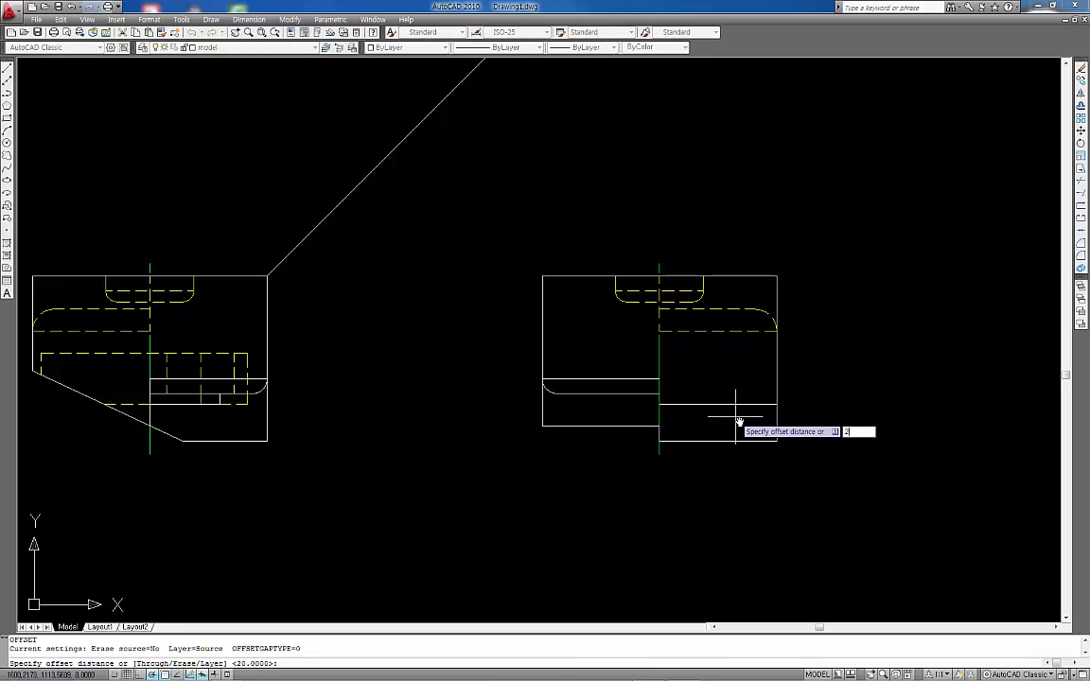
pyautogui.write('8')
pyautogui.press('Return')
pyautogui.click(735, 405)
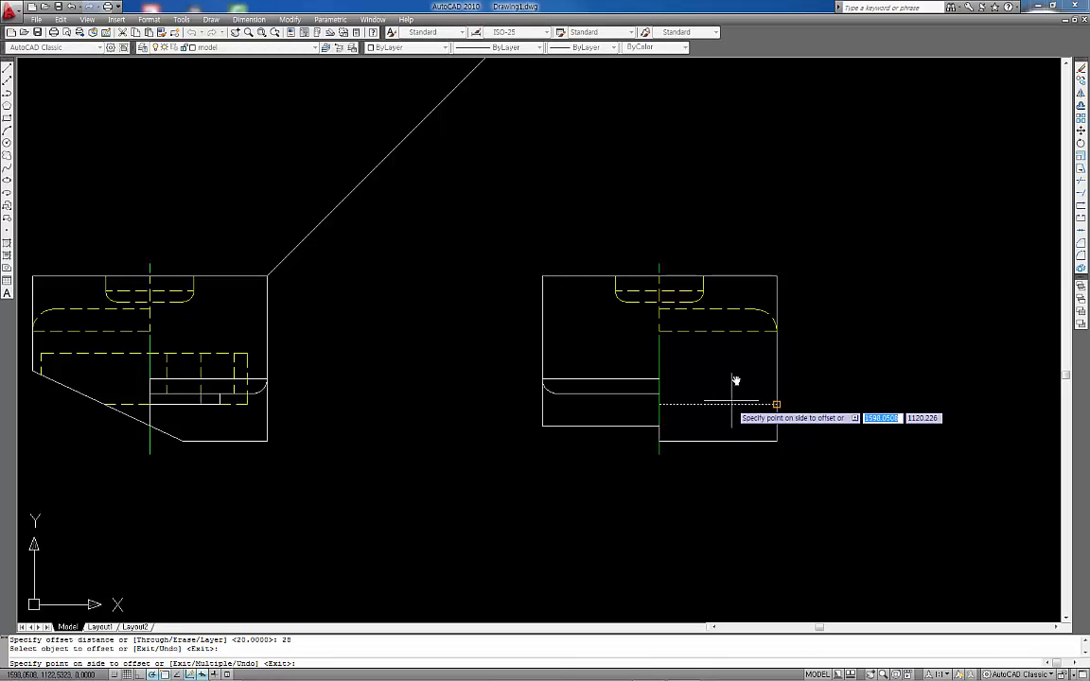
pyautogui.click(736, 381)
pyautogui.press('Return')
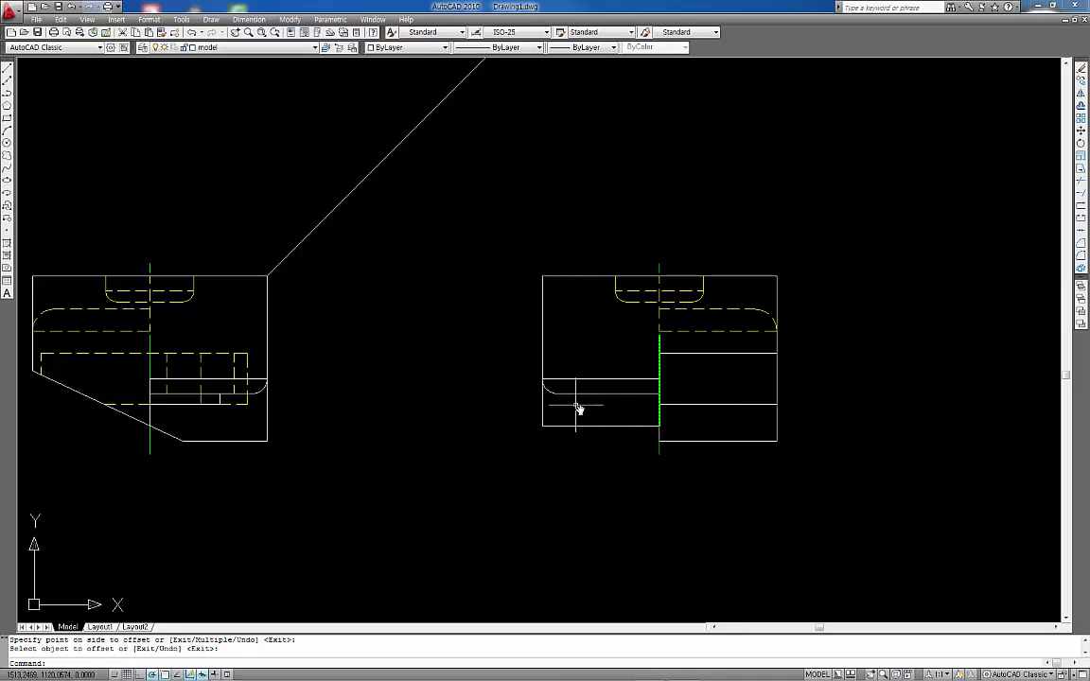
# Step: Stretch the lower of the two offset lines from the centerline to the side view's left edge
pyautogui.click(723, 394)
pyautogui.click(707, 432)
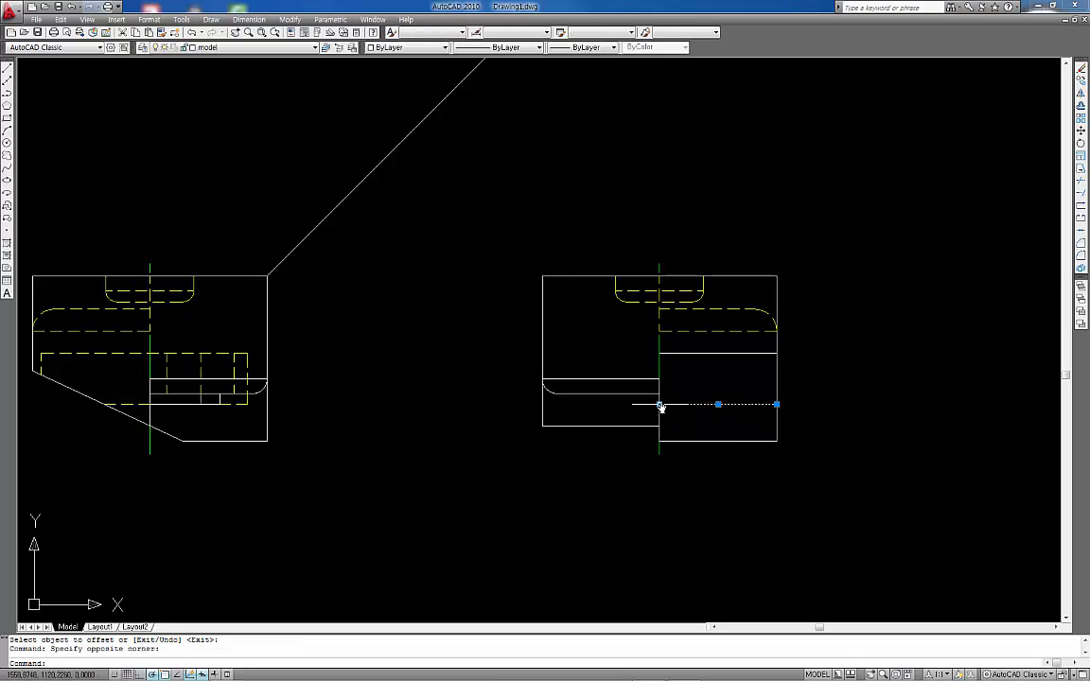
pyautogui.click(661, 405)
pyautogui.click(542, 405)
pyautogui.press('Escape')
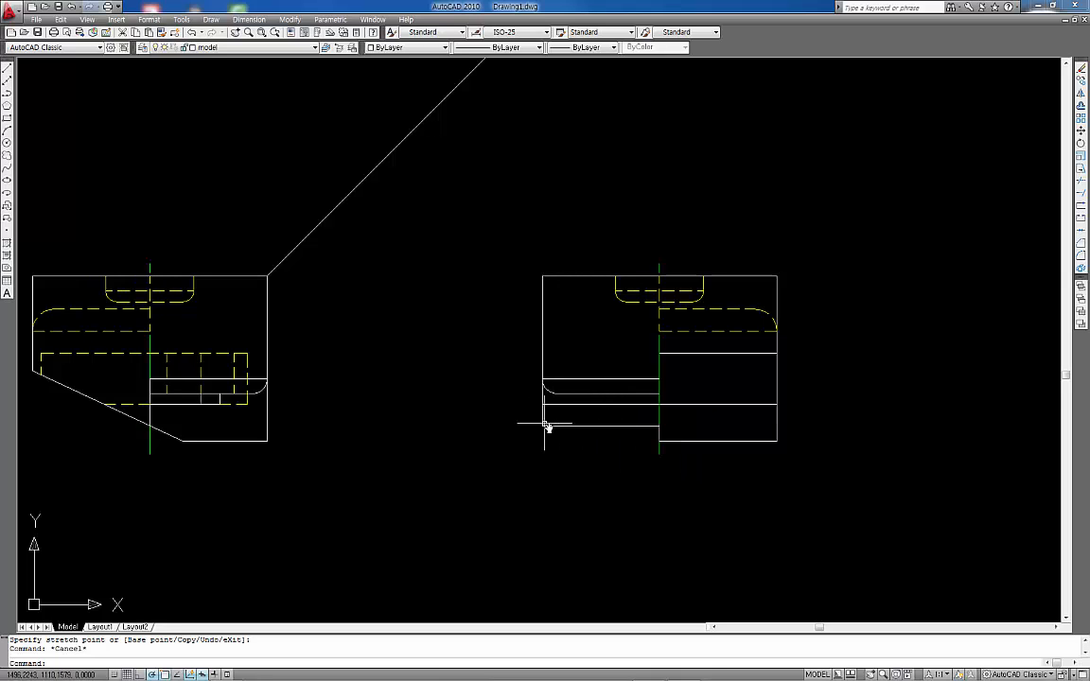
# Step: Break the side view's centerline at the cutout's upper horizontal line and assign the segment below it to the model layer
pyautogui.scroll(2, 651, 419)
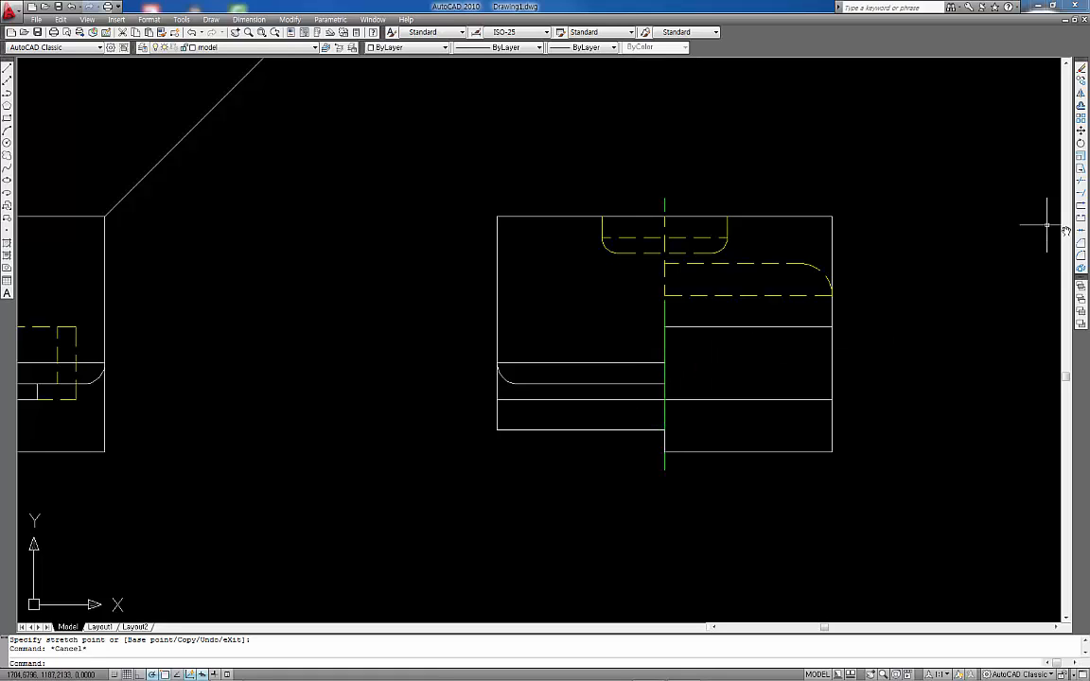
pyautogui.click(1081, 206)
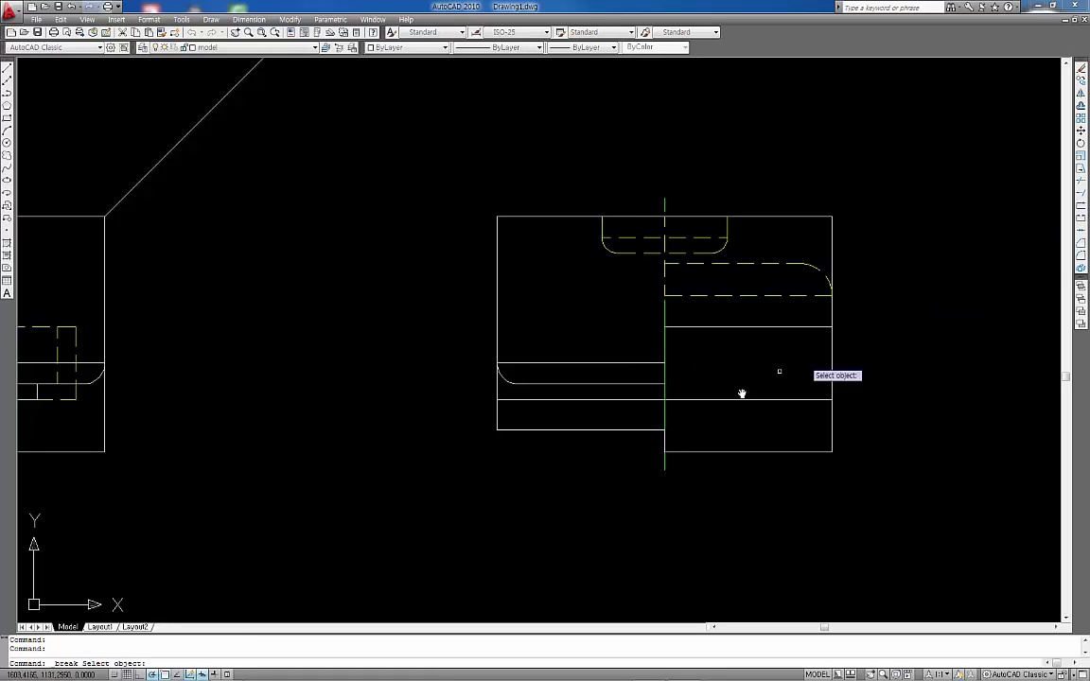
pyautogui.click(666, 369)
pyautogui.click(666, 364)
pyautogui.click(668, 379)
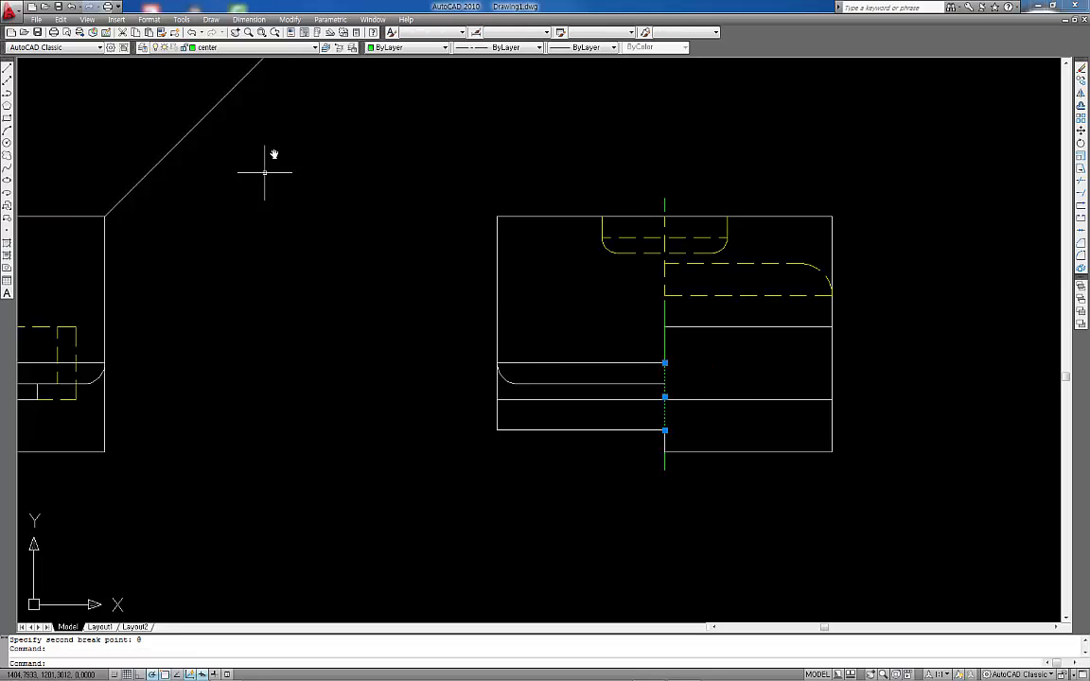
pyautogui.click(234, 47)
pyautogui.click(237, 88)
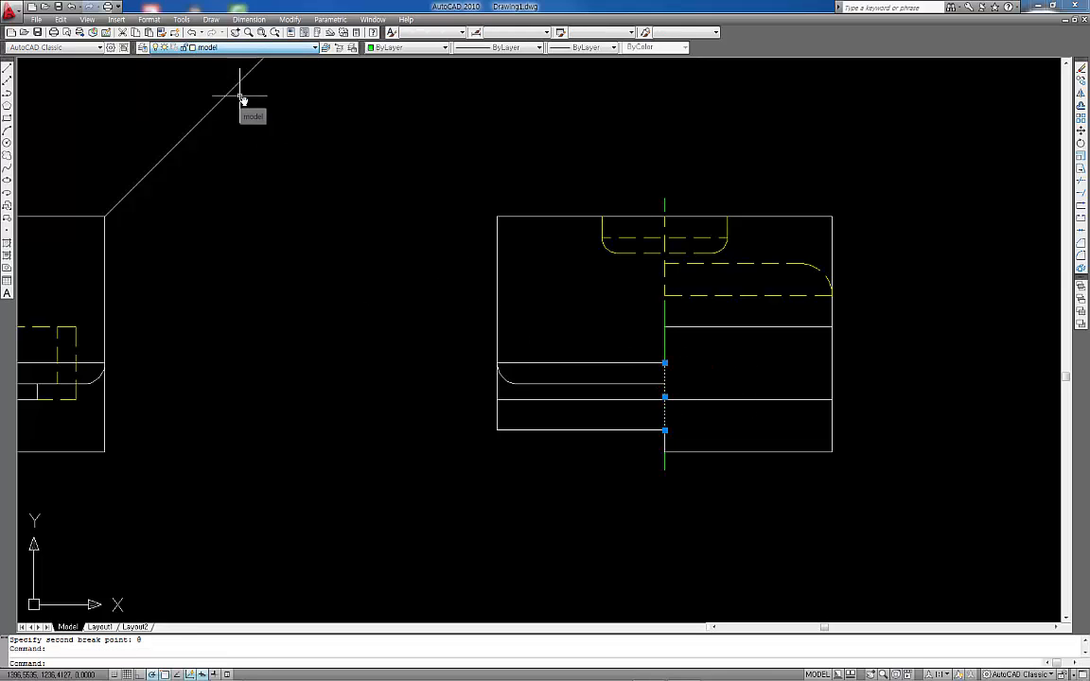
pyautogui.press('Escape')
# Step: Stretch the upper offset line from the centerline to the side view's left edge
pyautogui.scroll(-2, 716, 407)
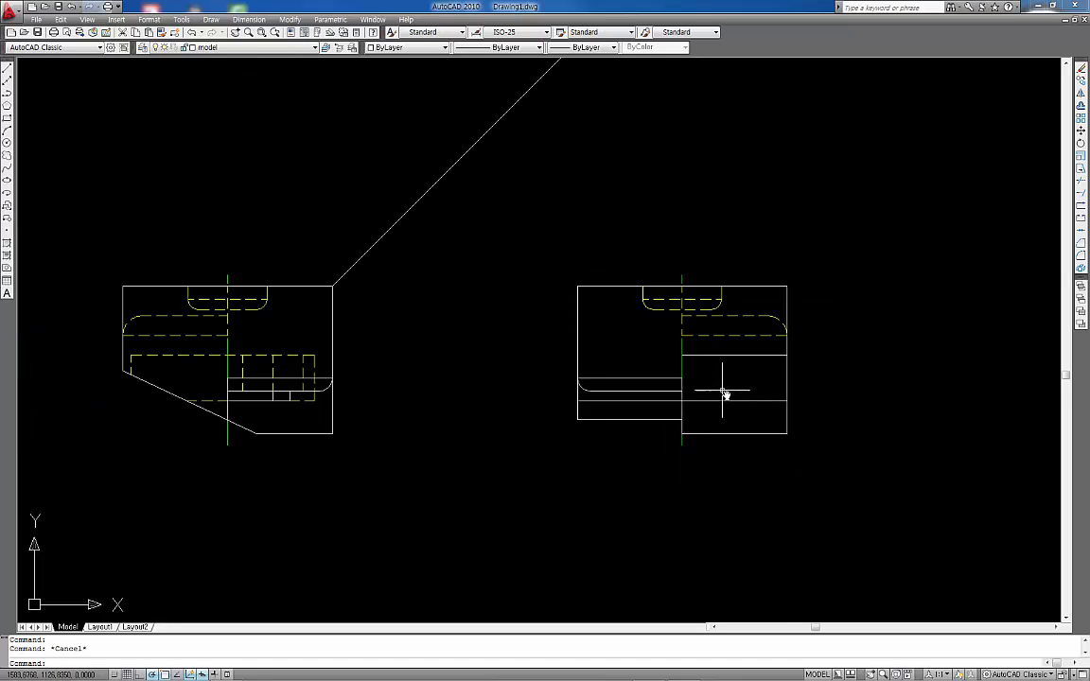
pyautogui.scroll(-2, 724, 394)
pyautogui.scroll(2, 720, 389)
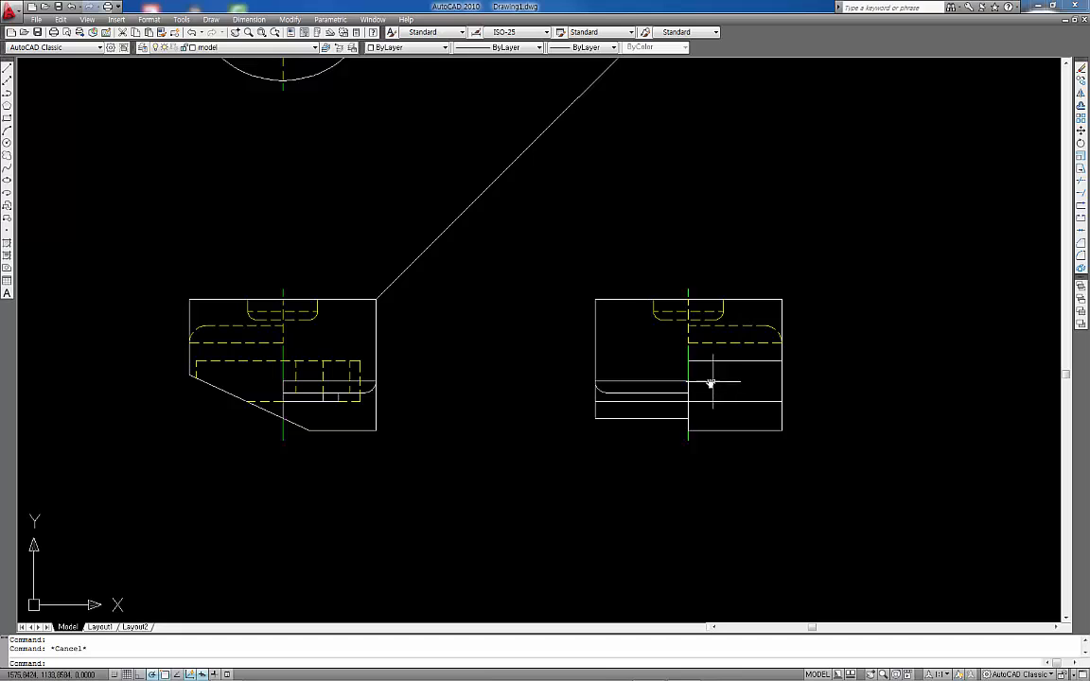
pyautogui.click(707, 362)
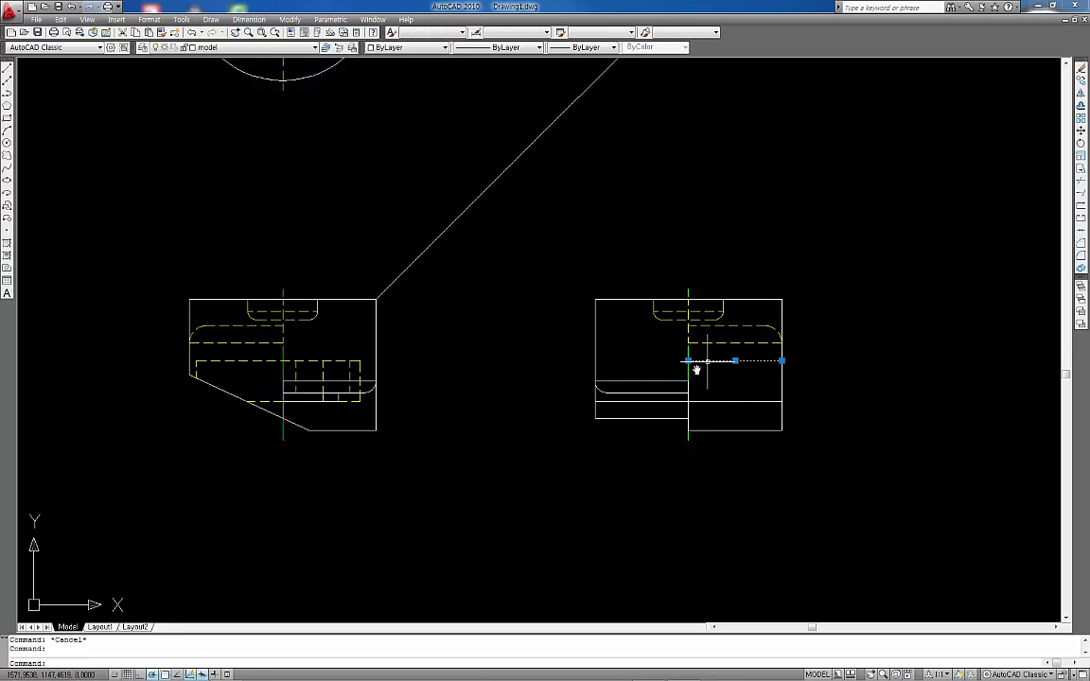
pyautogui.click(689, 361)
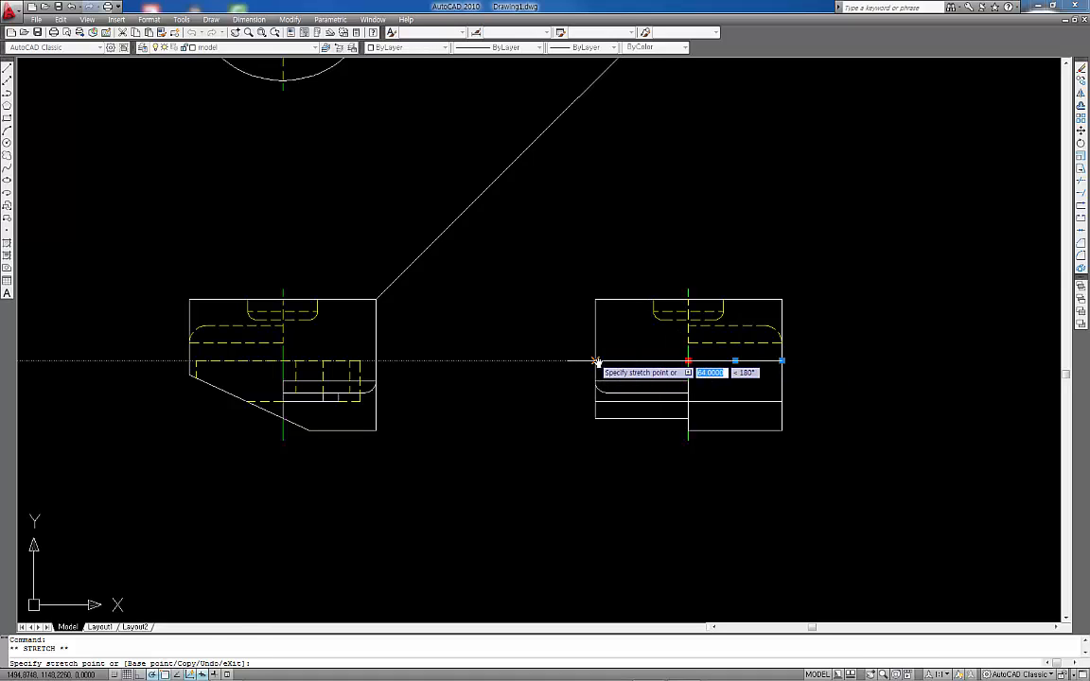
pyautogui.press('Escape')
pyautogui.press('Escape')
pyautogui.scroll(-2, 644, 250)
pyautogui.moveTo(645, 250); pyautogui.dragTo(604, 348, button='middle')
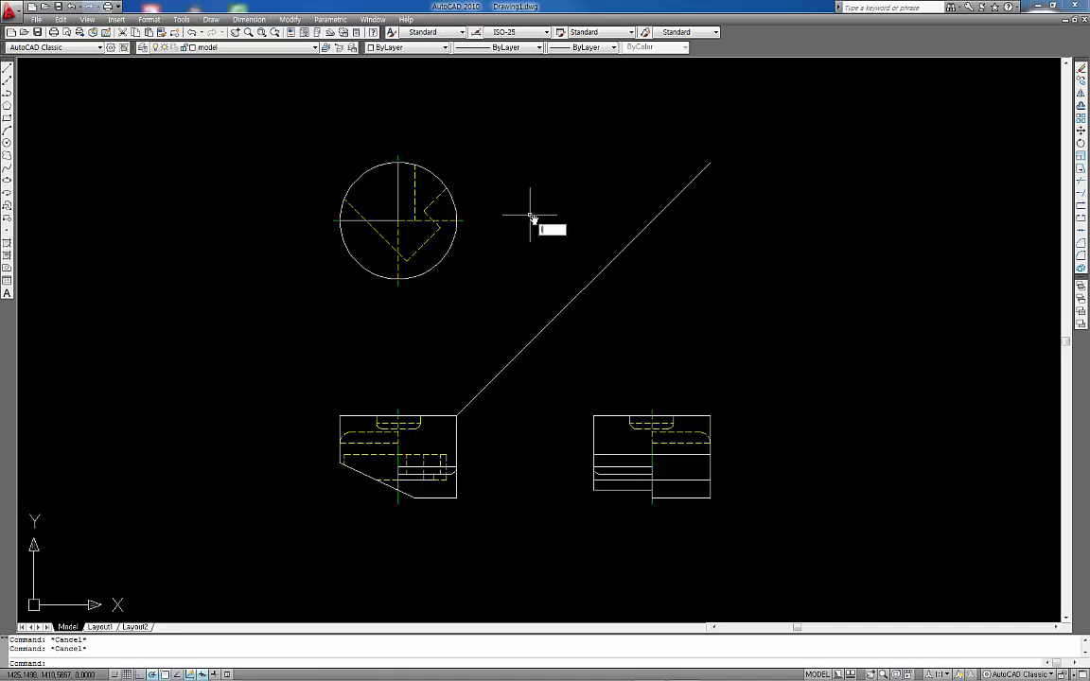
# Step: Draw a projection line from the dashed outline's upper-right point on the circle to the 45° line, then down to the side view cutout's lower edge
pyautogui.press('Return')
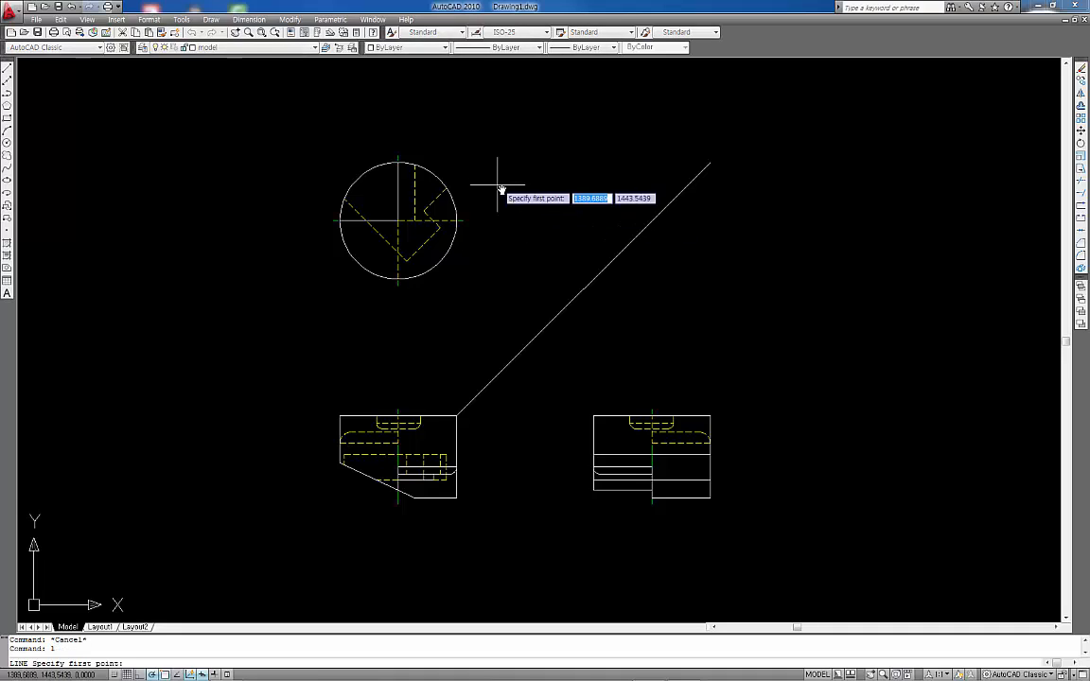
pyautogui.click(451, 191)
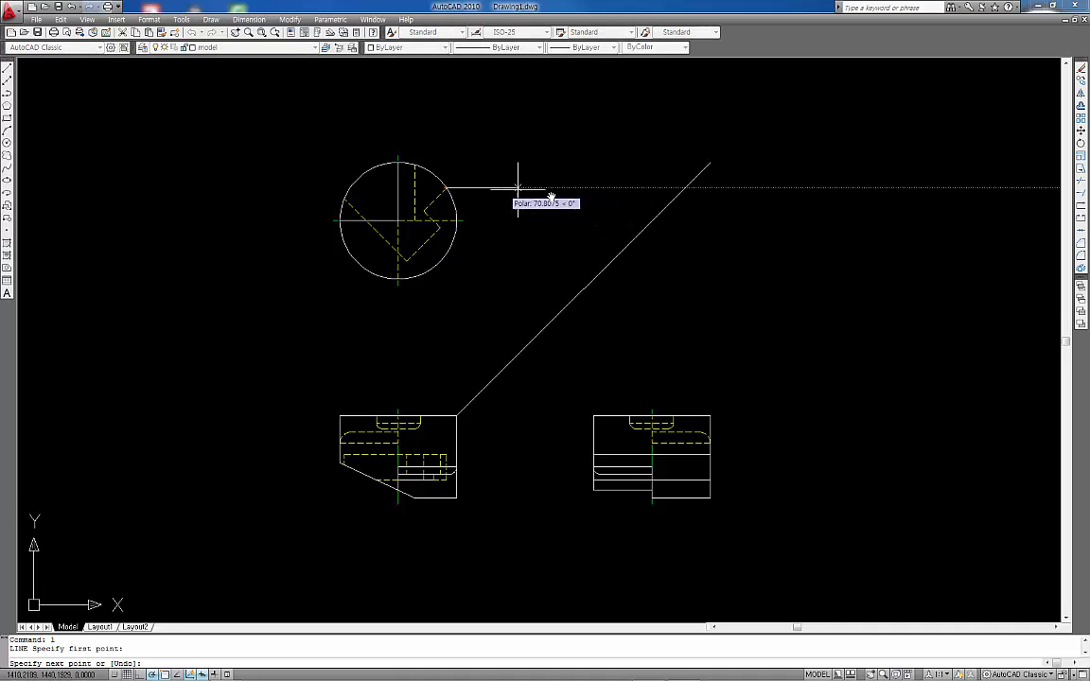
pyautogui.click(685, 188)
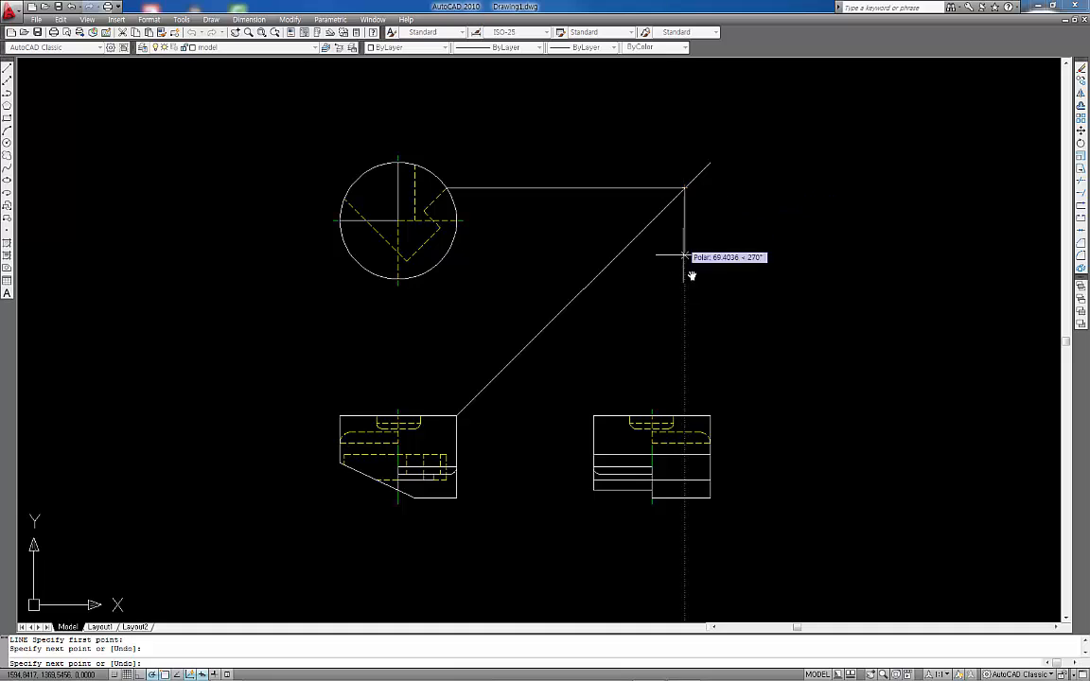
pyautogui.click(686, 479)
pyautogui.press('Return')
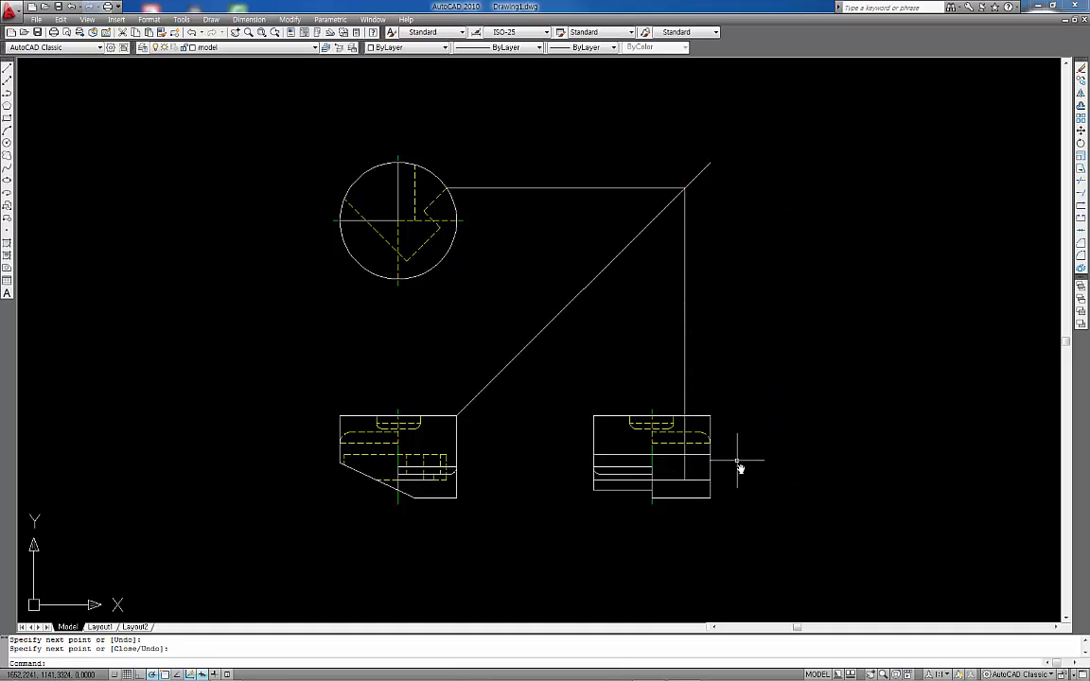
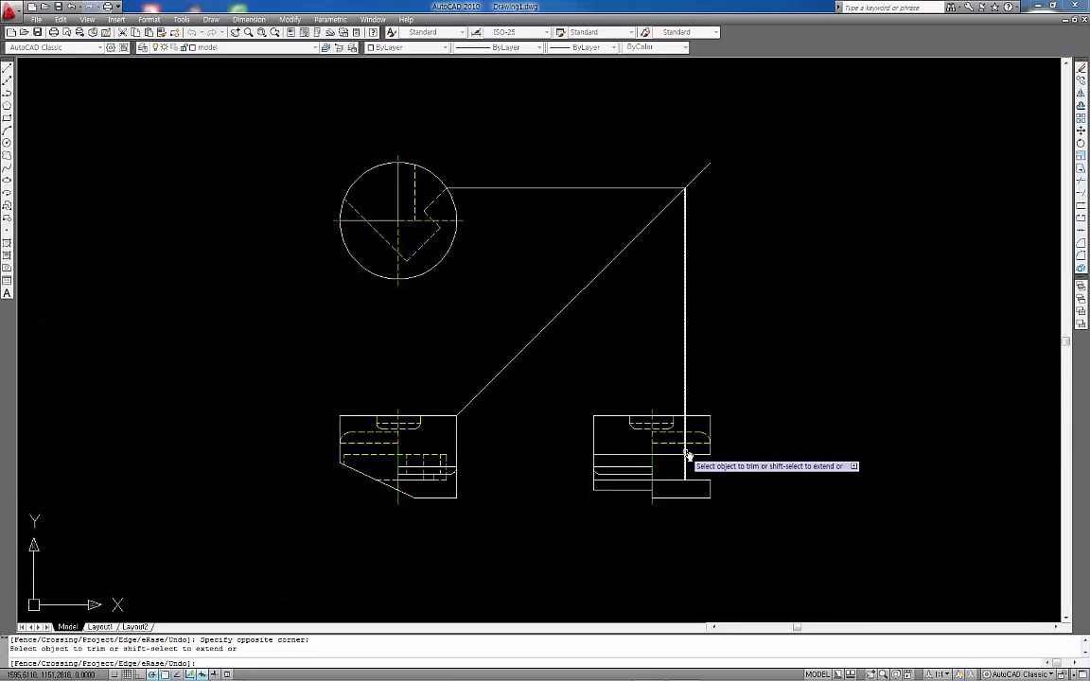
# Step: Trim the projected vertical line at the cutout's upper edge and delete its leftover portion above the side view
pyautogui.click(686, 451)
pyautogui.press('space')
pyautogui.click(721, 317)
pyautogui.click(668, 336)
pyautogui.press('Delete')
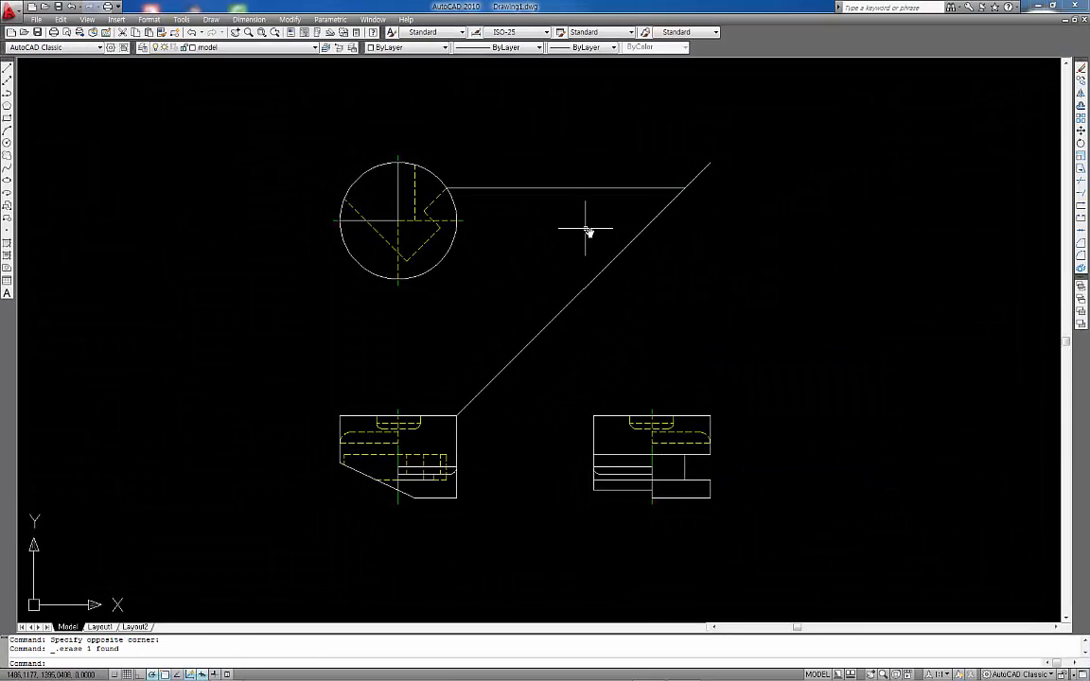
# Step: Project the dashed outline's inner notch corner from the top view via the 45° line down to the side view cutout's lower edge
pyautogui.press('Escape')
pyautogui.write('l')
pyautogui.press('Return')
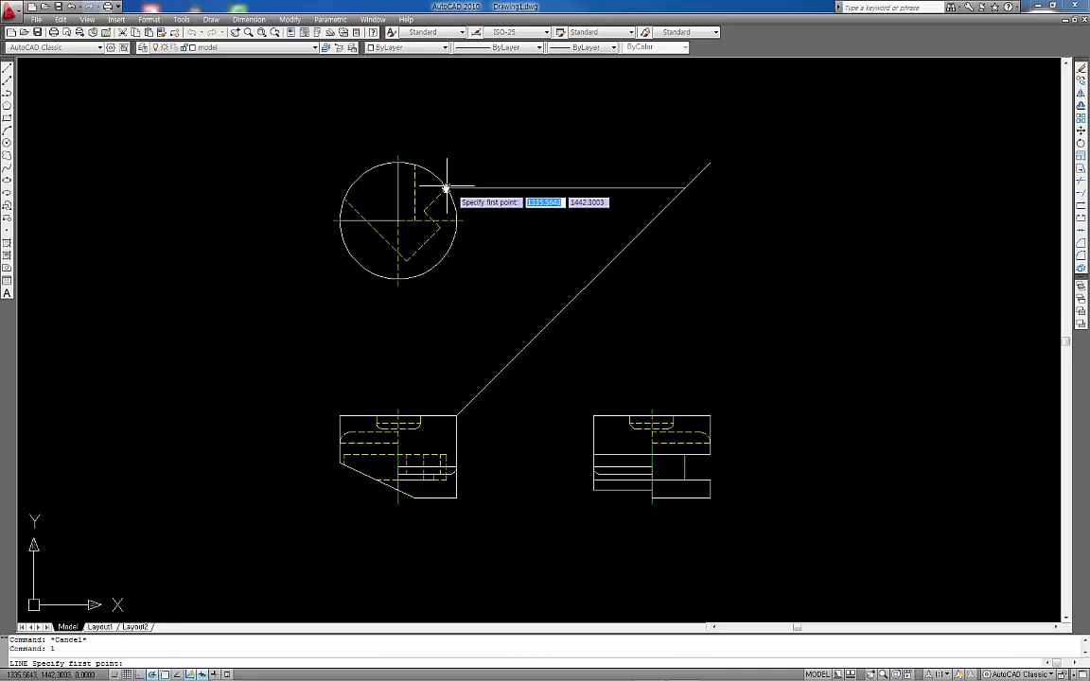
pyautogui.click(424, 212)
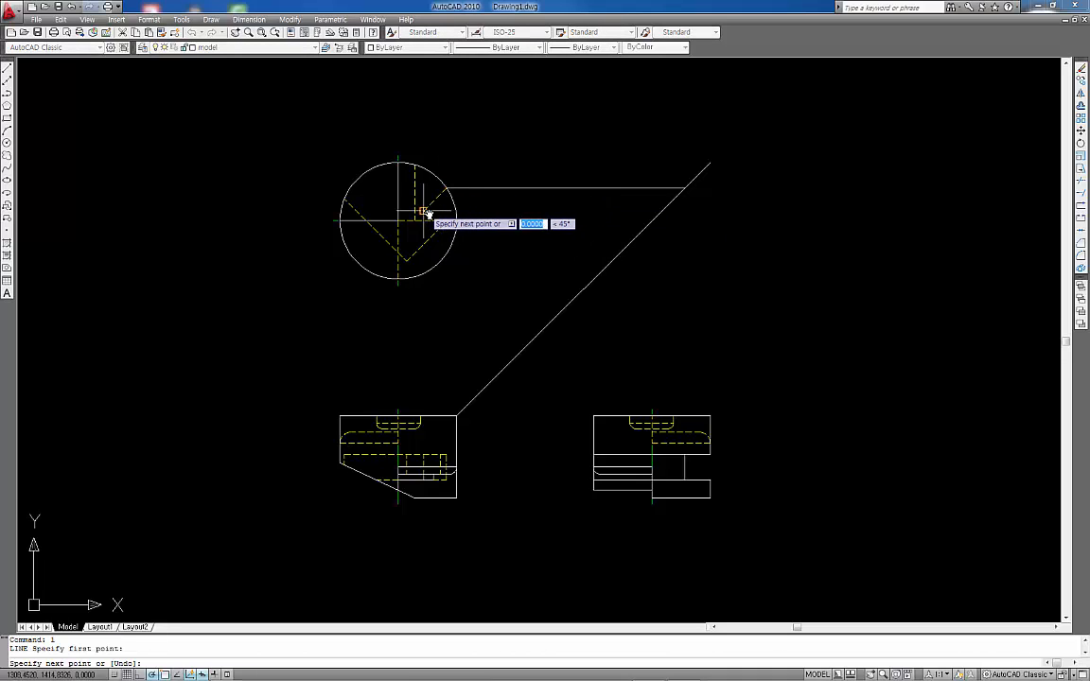
pyautogui.click(662, 211)
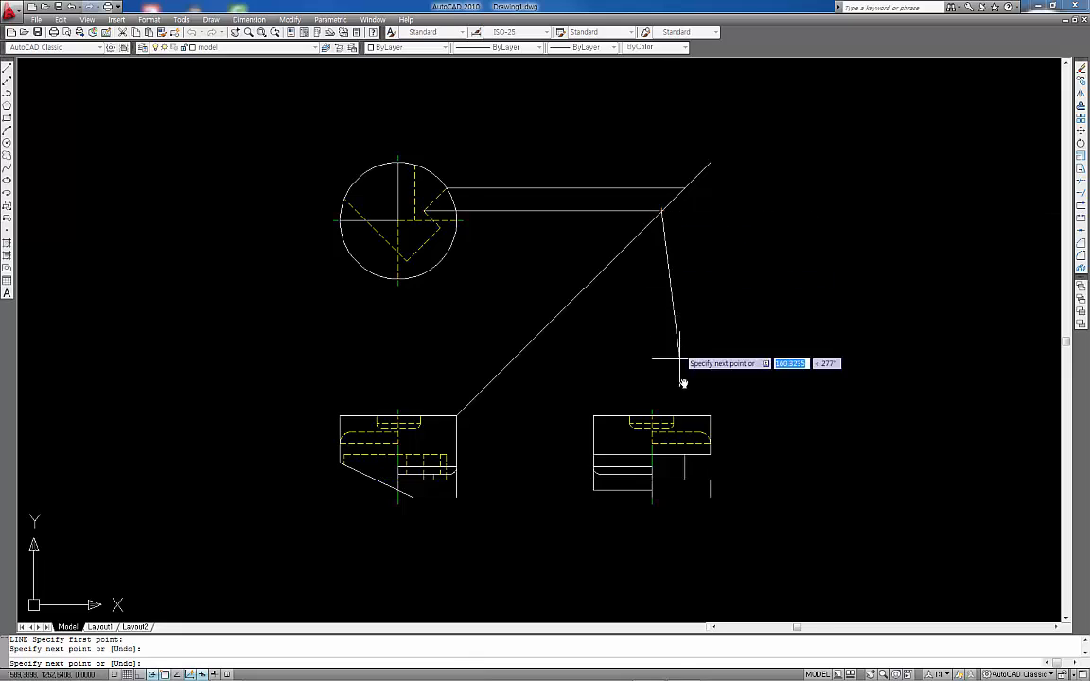
pyautogui.click(663, 483)
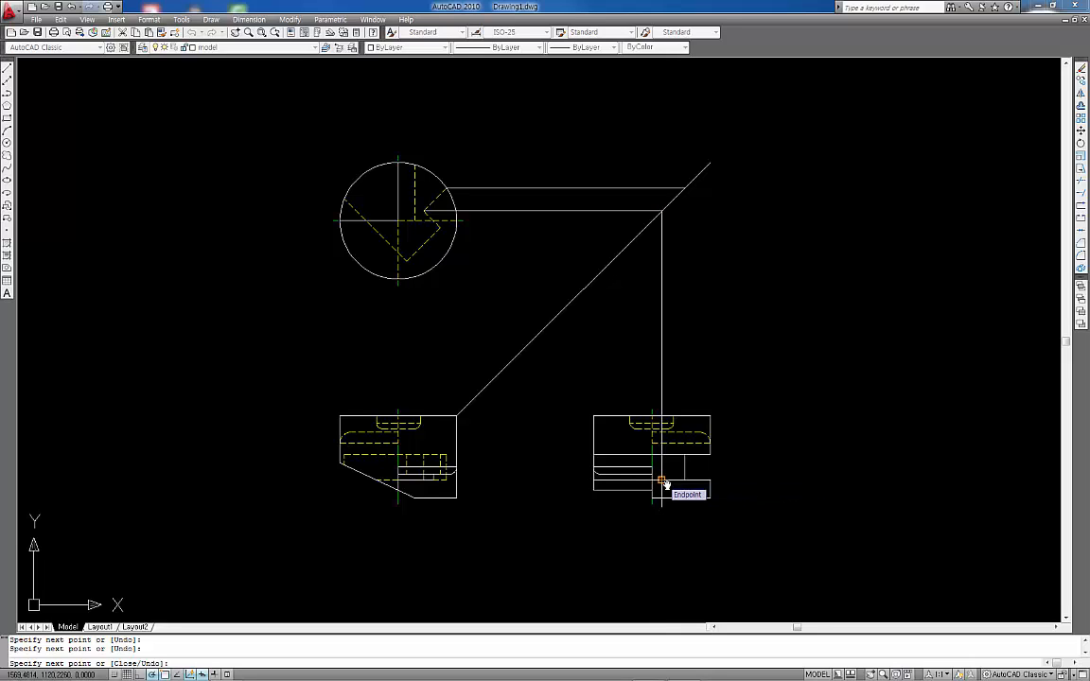
pyautogui.press('Return')
# Step: Project the dashed outline's rightmost corner below the notch via the 45° line down to the side view cutout's lower edge
pyautogui.press('Return')
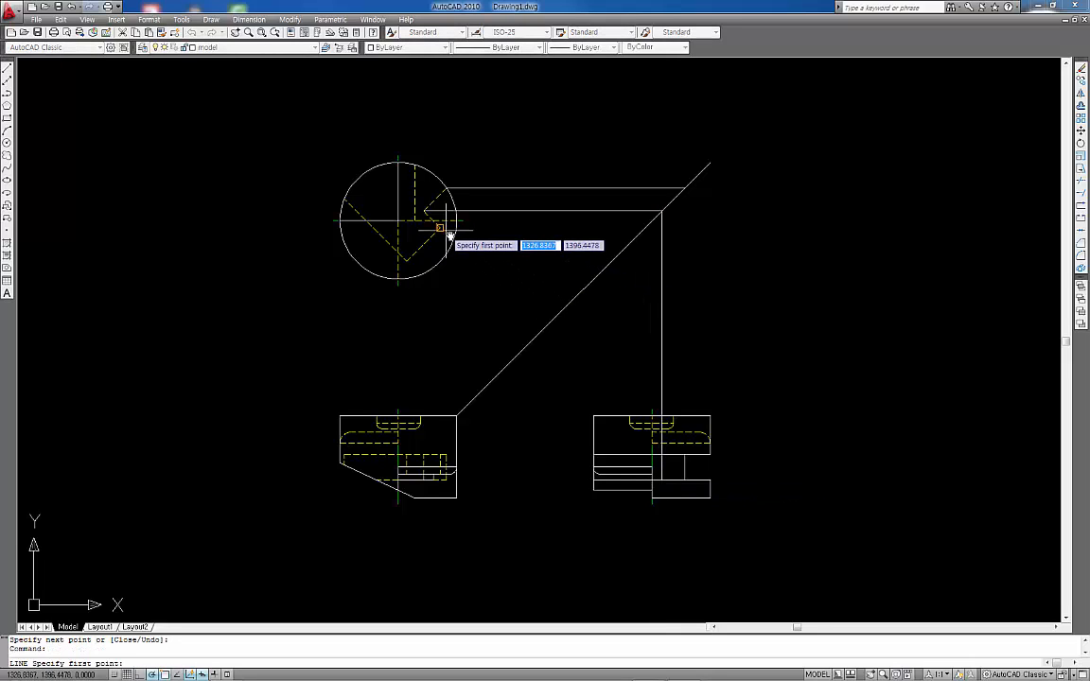
pyautogui.click(440, 228)
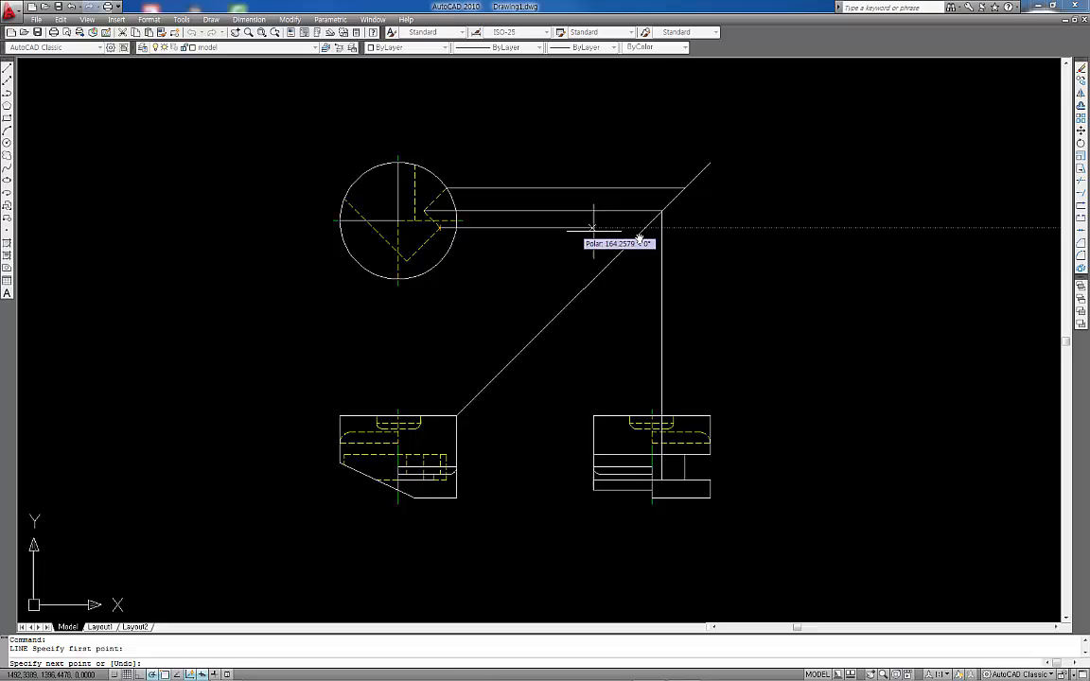
pyautogui.click(645, 228)
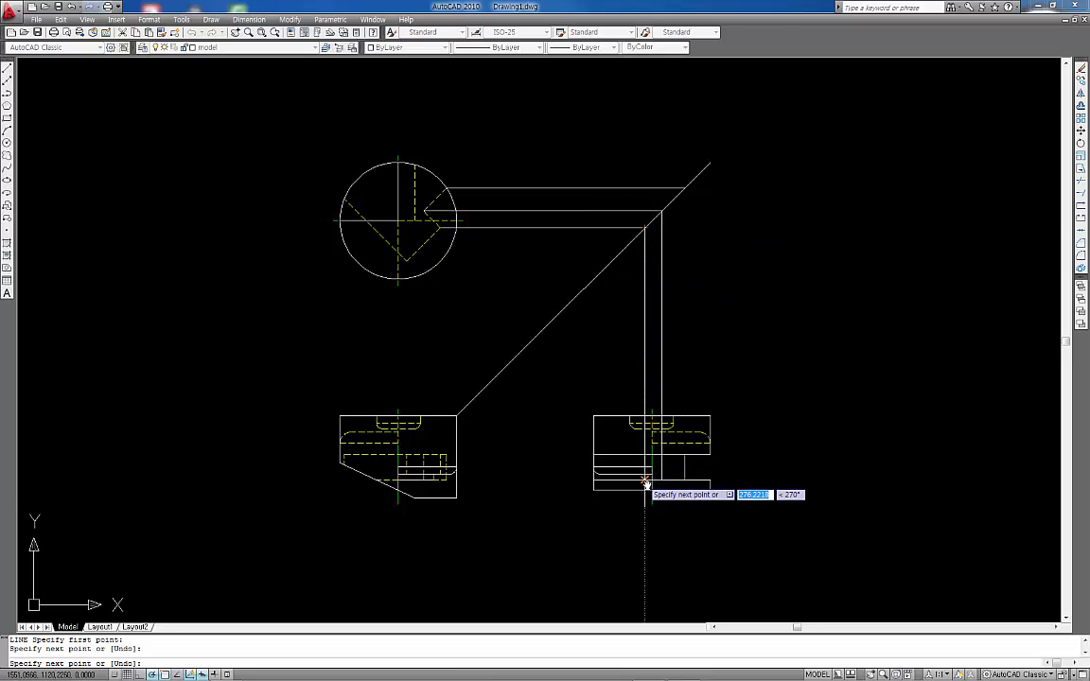
pyautogui.click(646, 486)
pyautogui.press('Return')
# Step: Project the dashed outline's lowest corner from the top view via the 45° line down to the side view cutout's lower edge
pyautogui.press('Return')
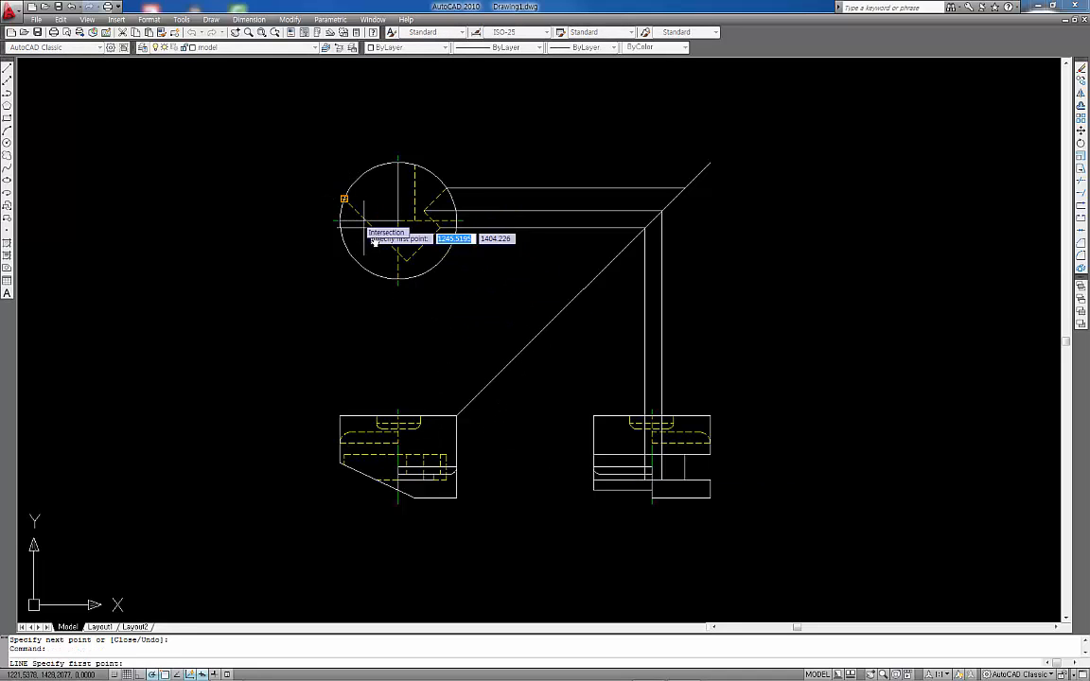
pyautogui.click(407, 264)
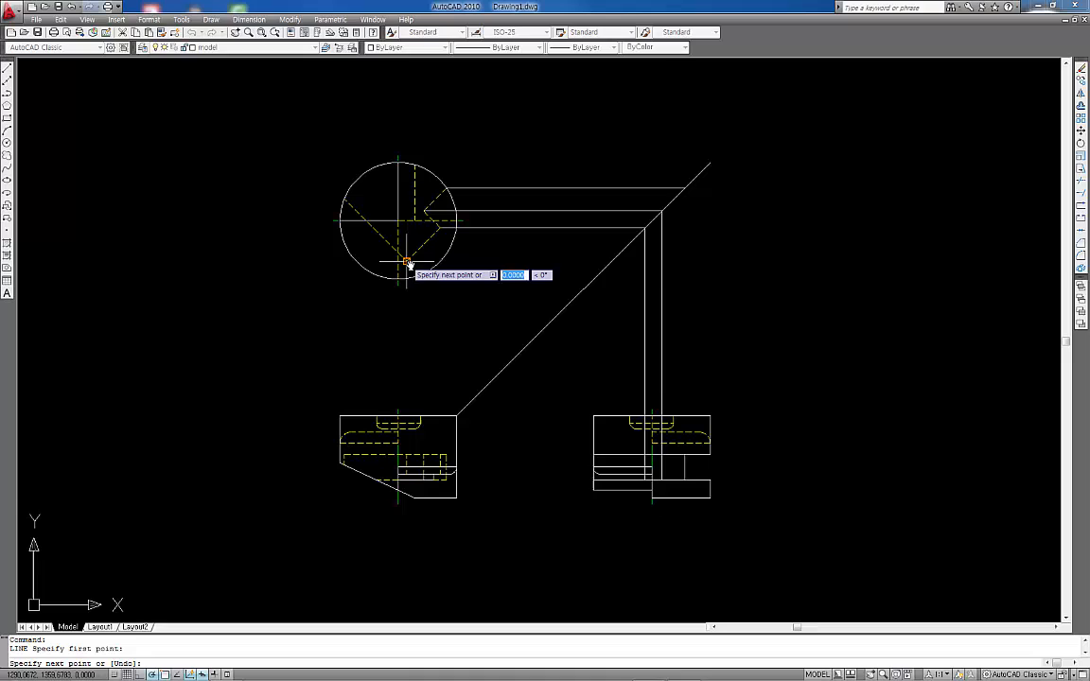
pyautogui.click(610, 261)
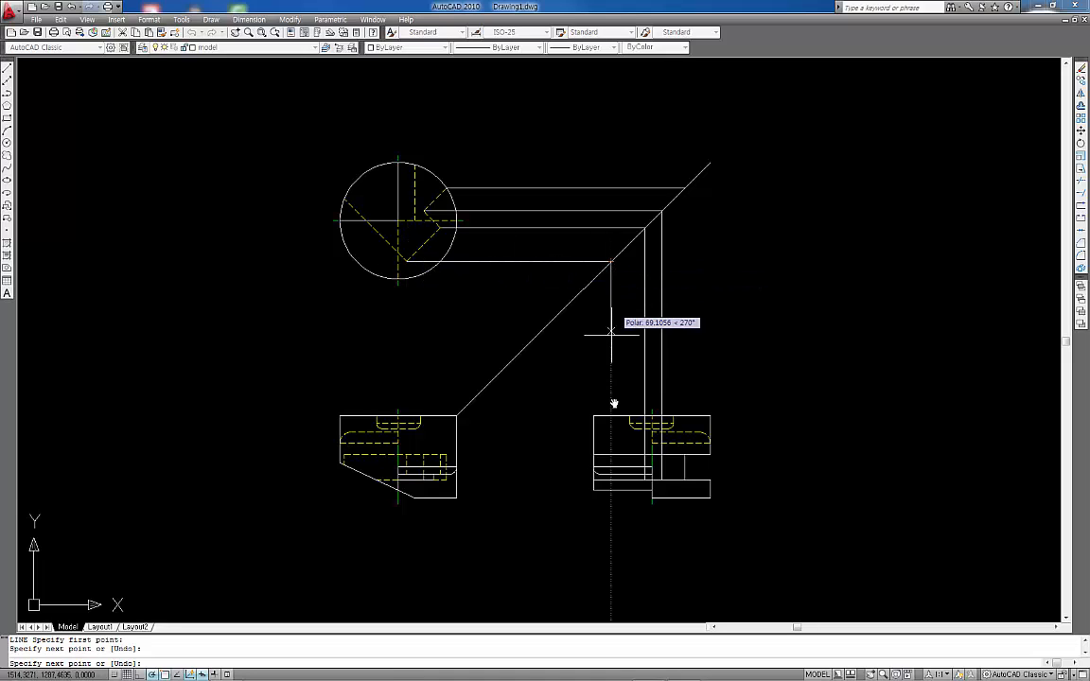
pyautogui.click(611, 481)
pyautogui.press('Return')
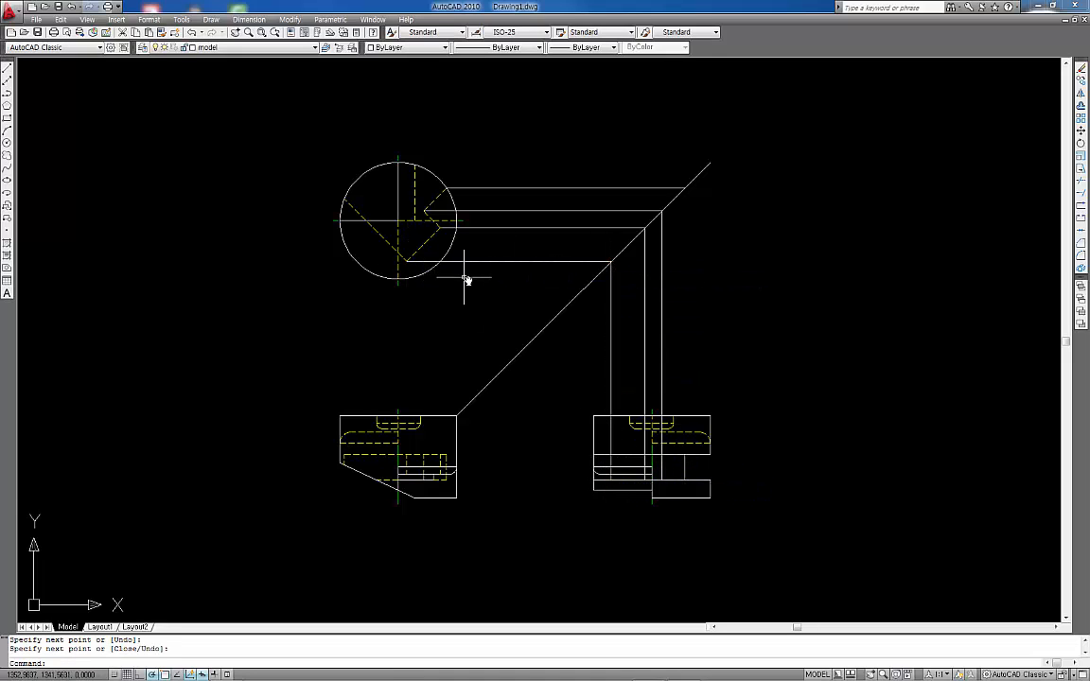
# Step: Project the dashed diagonal's left intersection with the circle via the 45° line down to the side view cutout's lower edge
pyautogui.press('space')
pyautogui.click(343, 200)
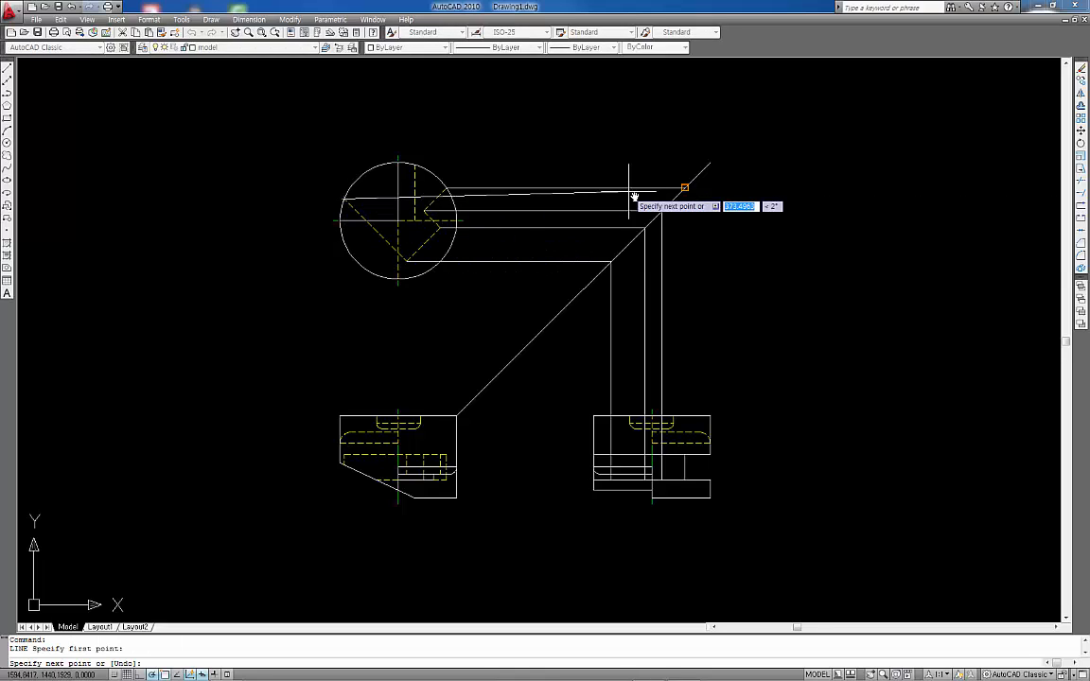
pyautogui.click(673, 201)
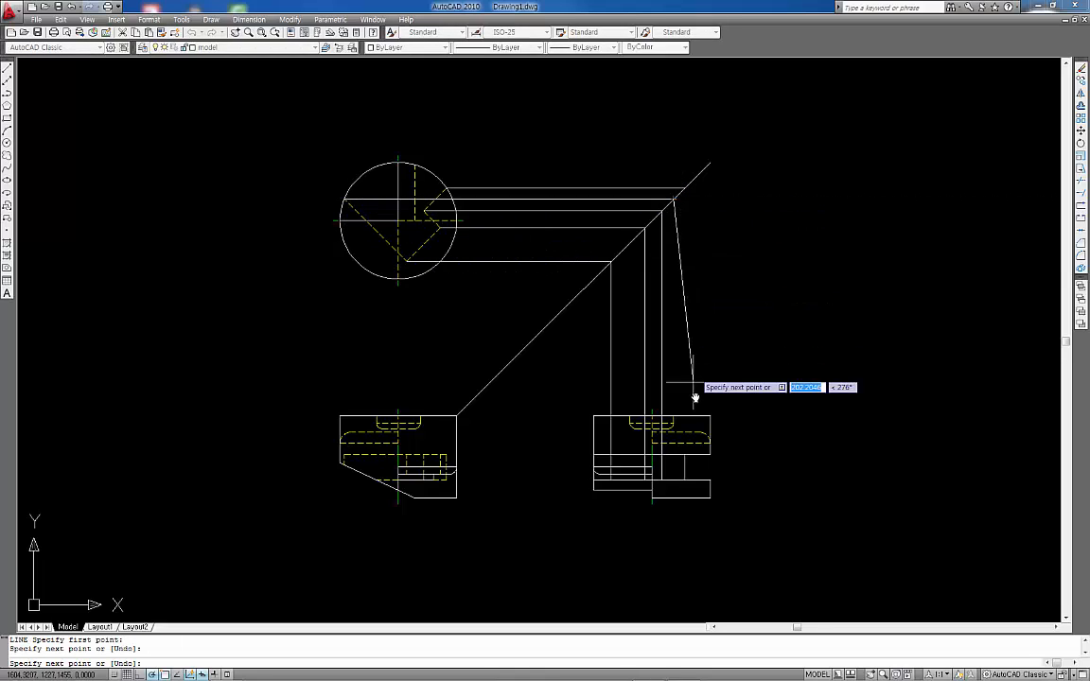
pyautogui.click(676, 481)
pyautogui.press('Return')
# Step: Trim the projected verticals above the cutout and below the slot line, and the cutout's upper edge beyond the leftmost projected line
pyautogui.scroll(5, 678, 482)
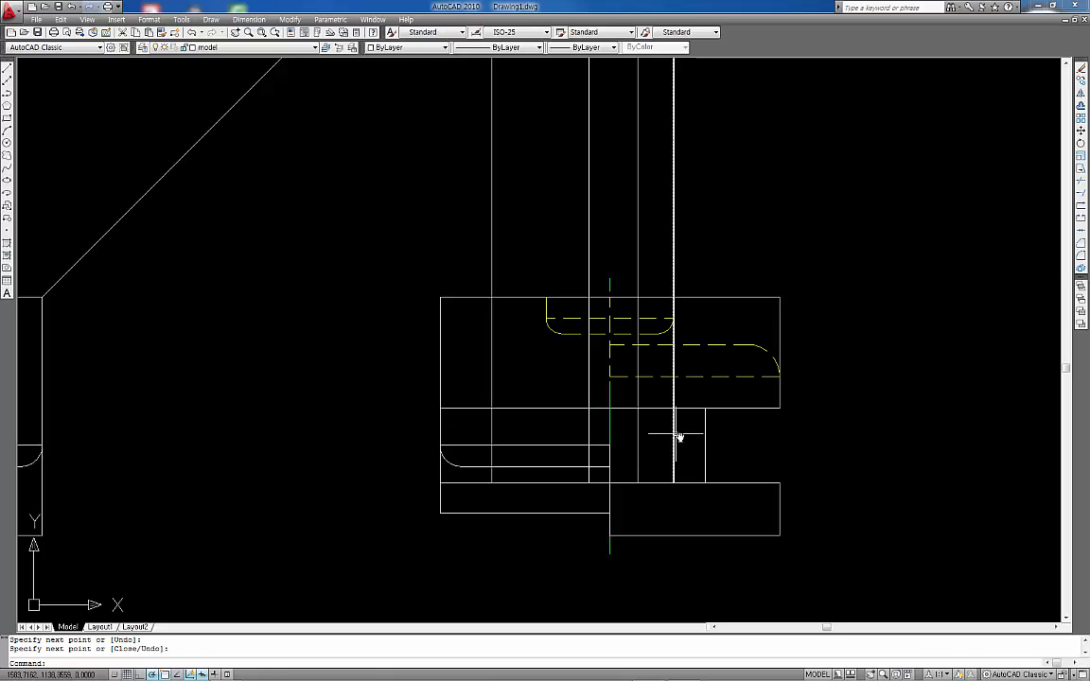
pyautogui.write('r')
pyautogui.press('Return')
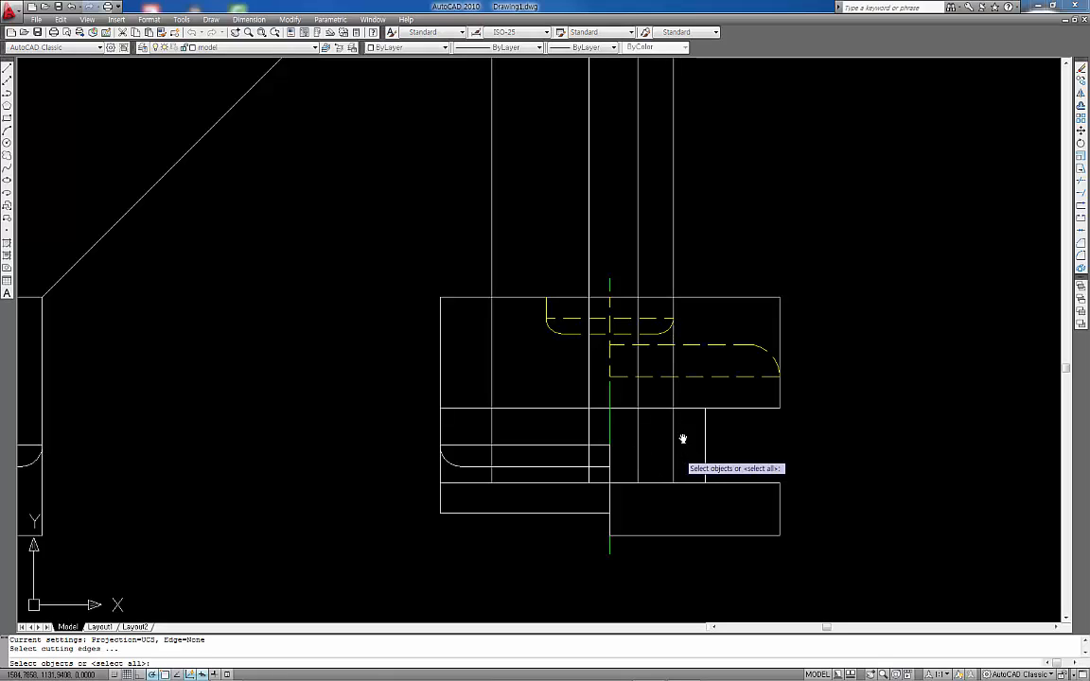
pyautogui.press('Return')
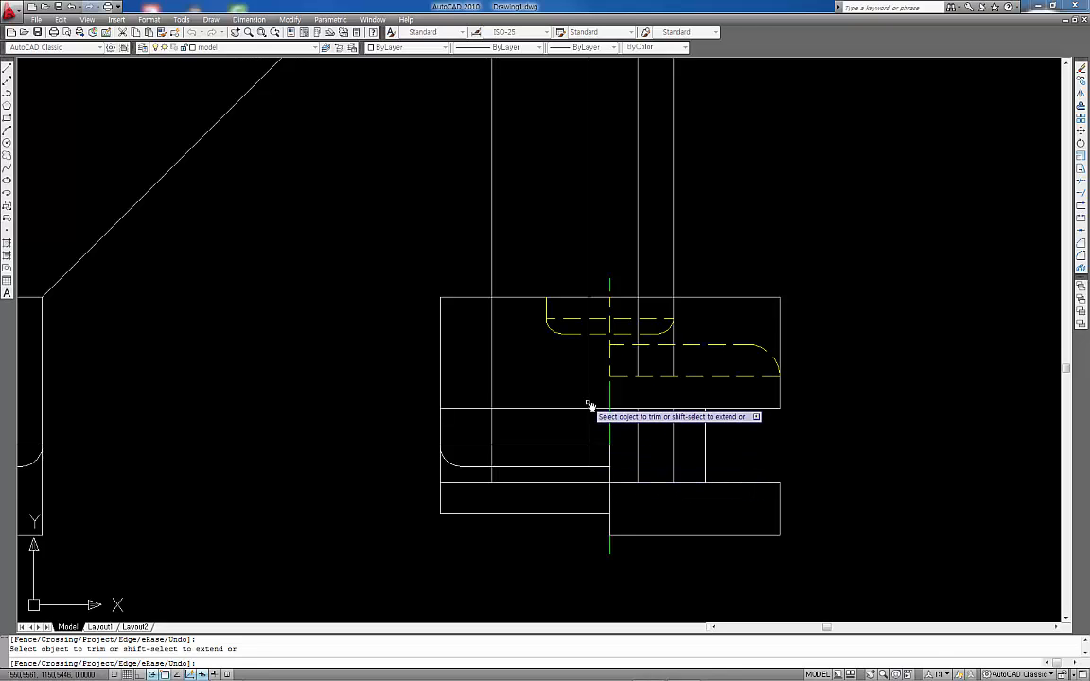
pyautogui.click(491, 398)
pyautogui.click(480, 414)
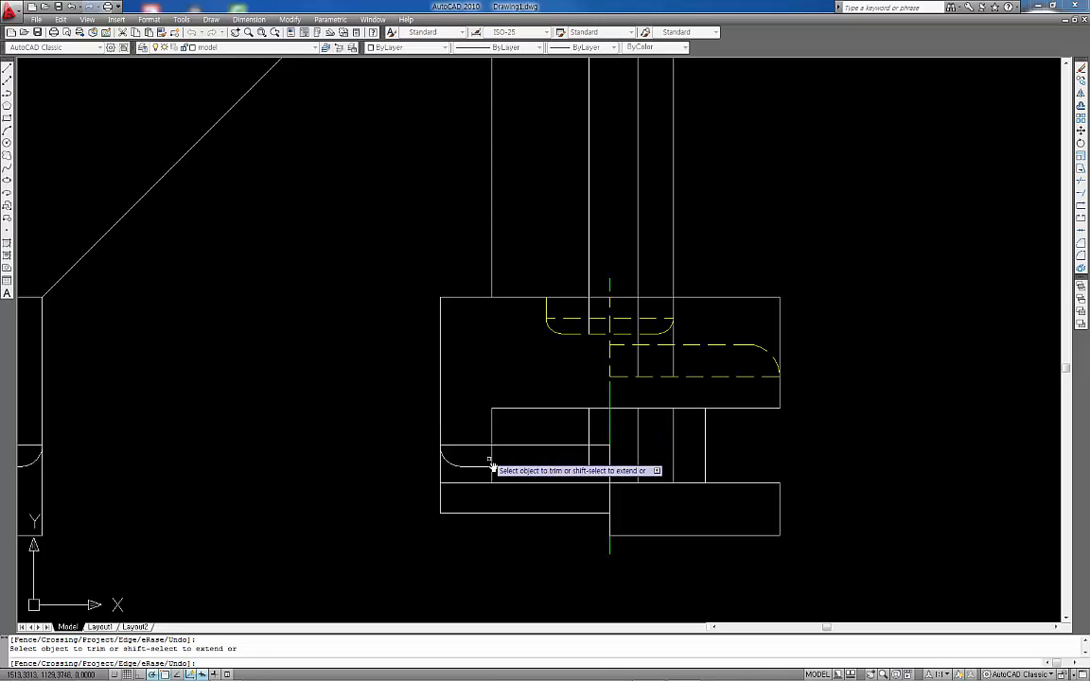
pyautogui.click(492, 479)
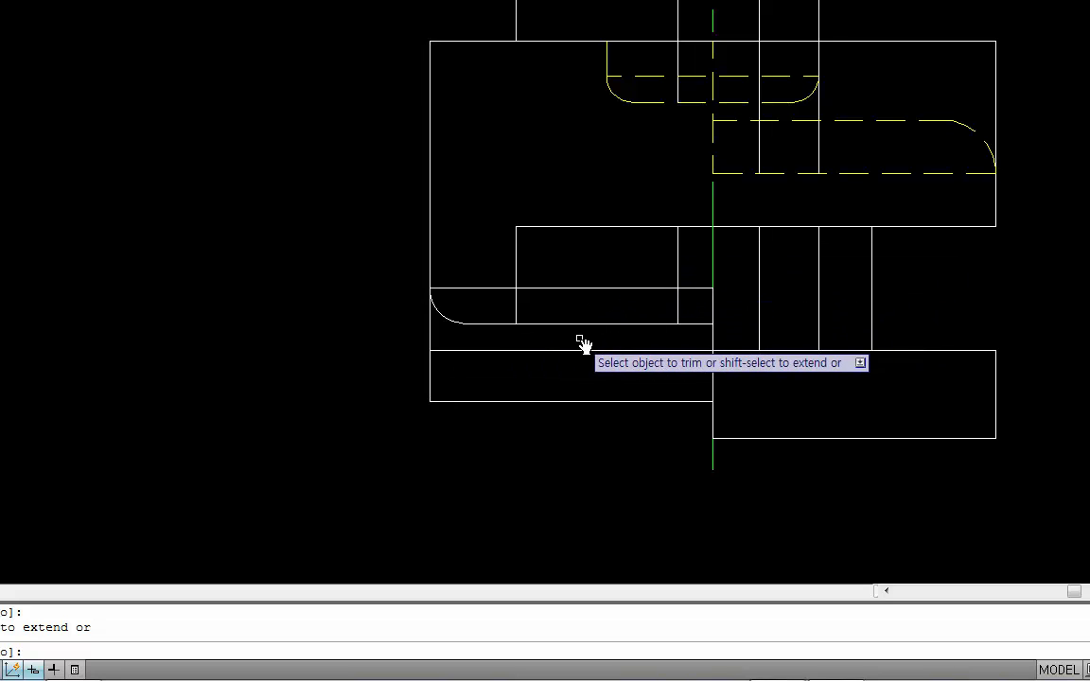
pyautogui.scroll(-4, 611, 321)
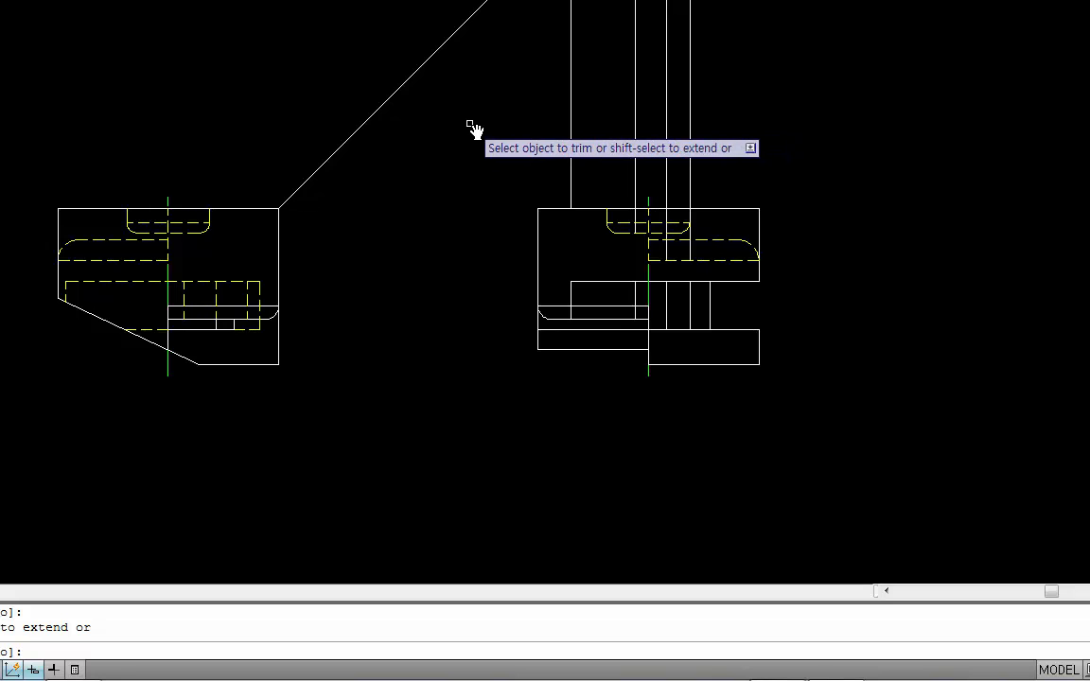
pyautogui.press('Escape')
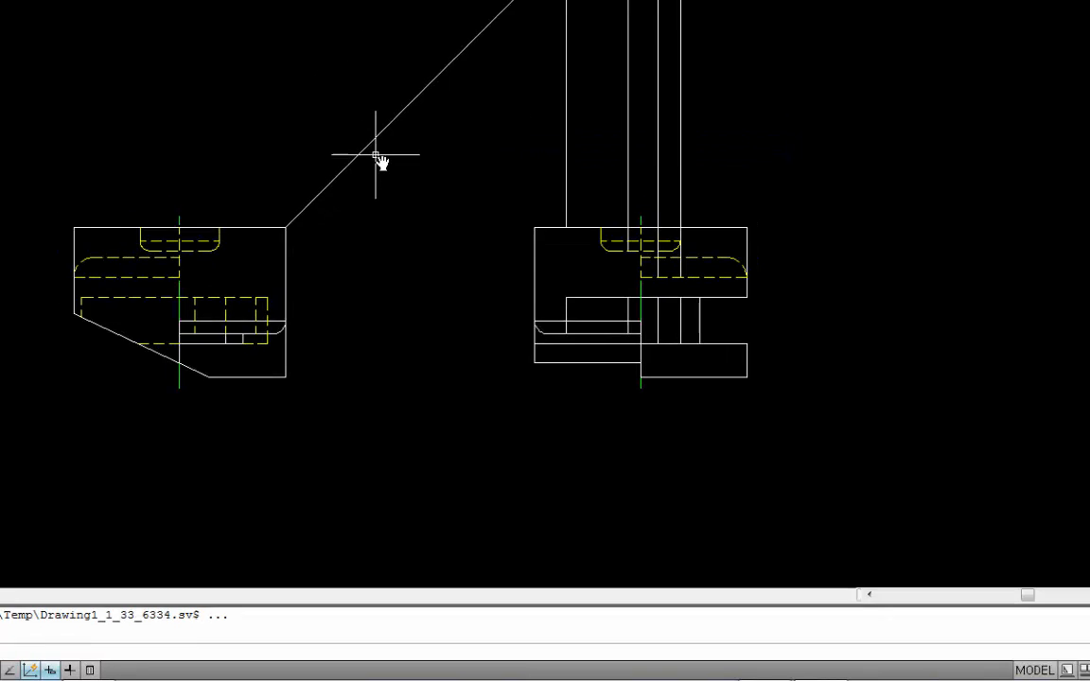
# Step: Project the dashed diagonal's intersection with the circle's vertical centerline via the 45° line down to the side view cutout's lower edge
pyautogui.write('l')
pyautogui.press('Return')
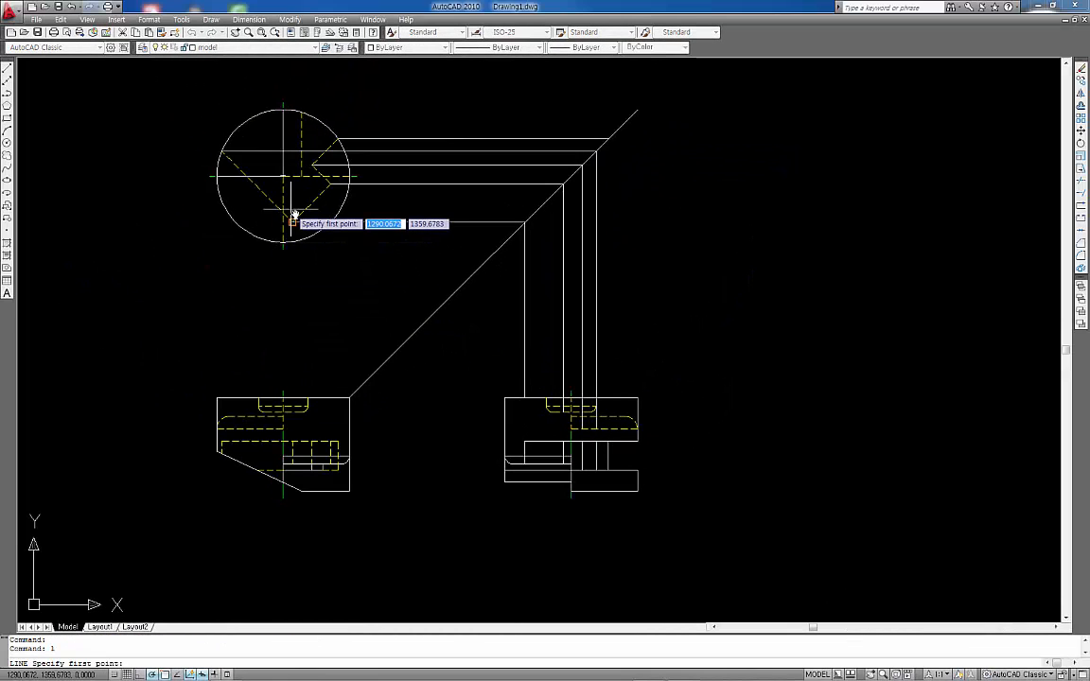
pyautogui.click(286, 216)
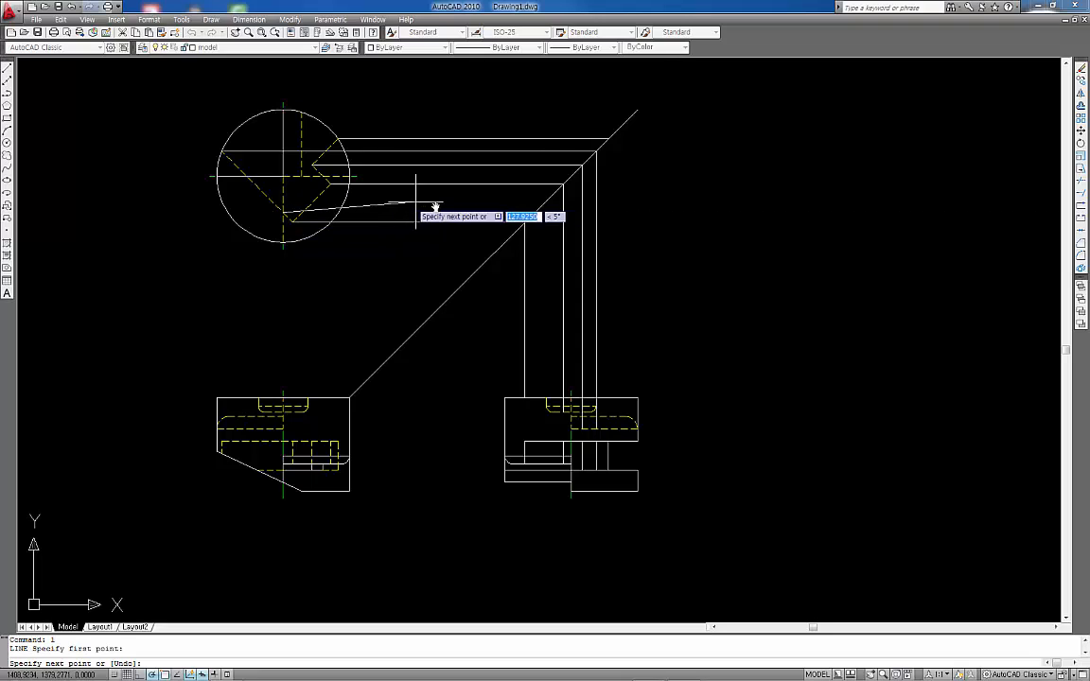
pyautogui.click(533, 215)
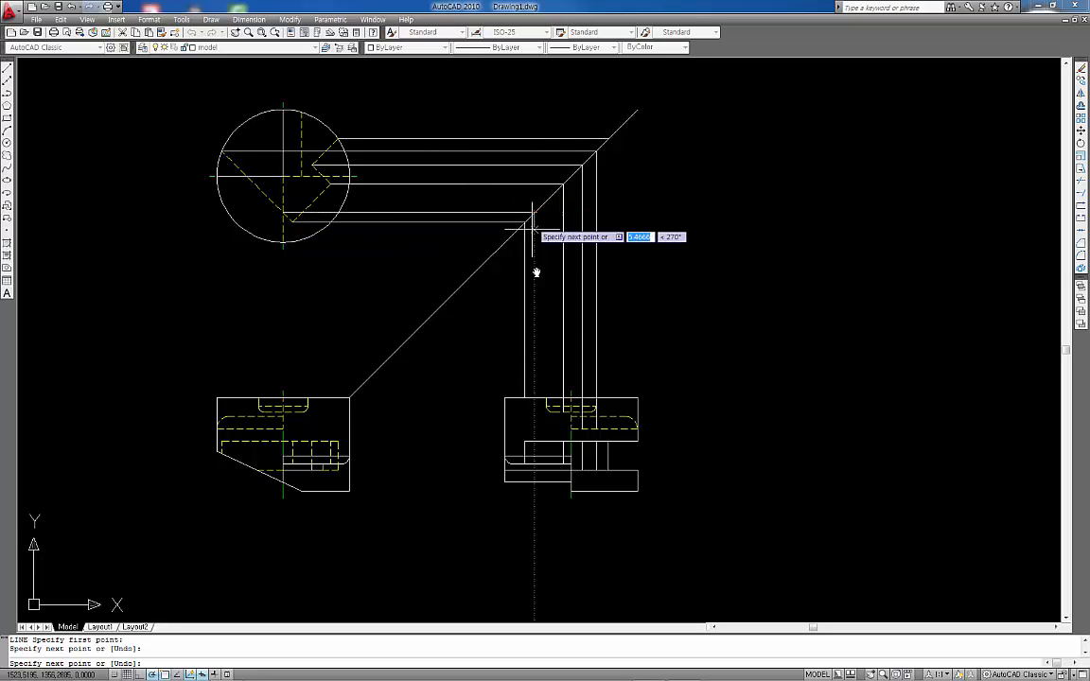
pyautogui.click(537, 472)
pyautogui.press('Escape')
# Step: Trim the new projected vertical within the slot band and the cutout's lower edge to the left of that vertical
pyautogui.scroll(5, 539, 472)
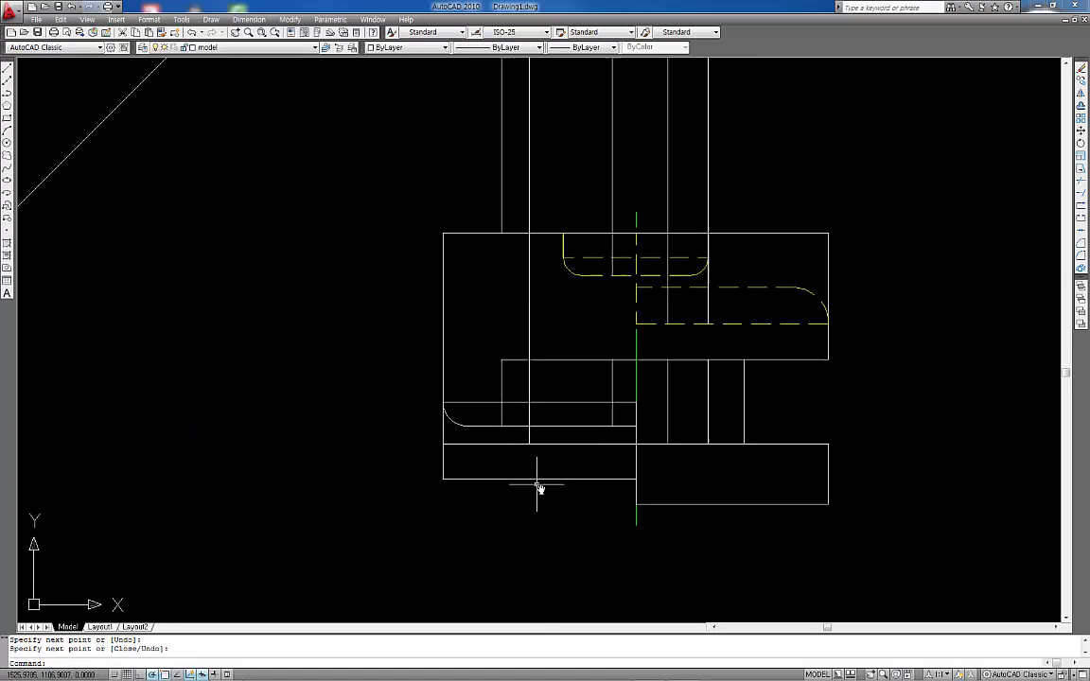
pyautogui.write('tr')
pyautogui.press('Return')
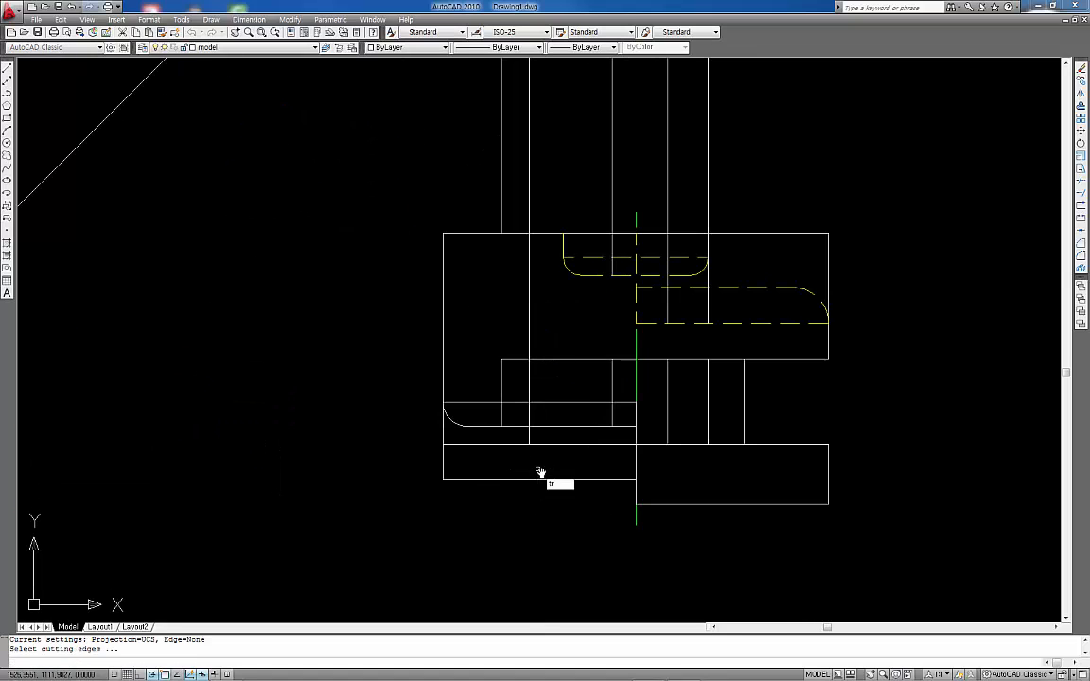
pyautogui.press('Return')
pyautogui.click(531, 420)
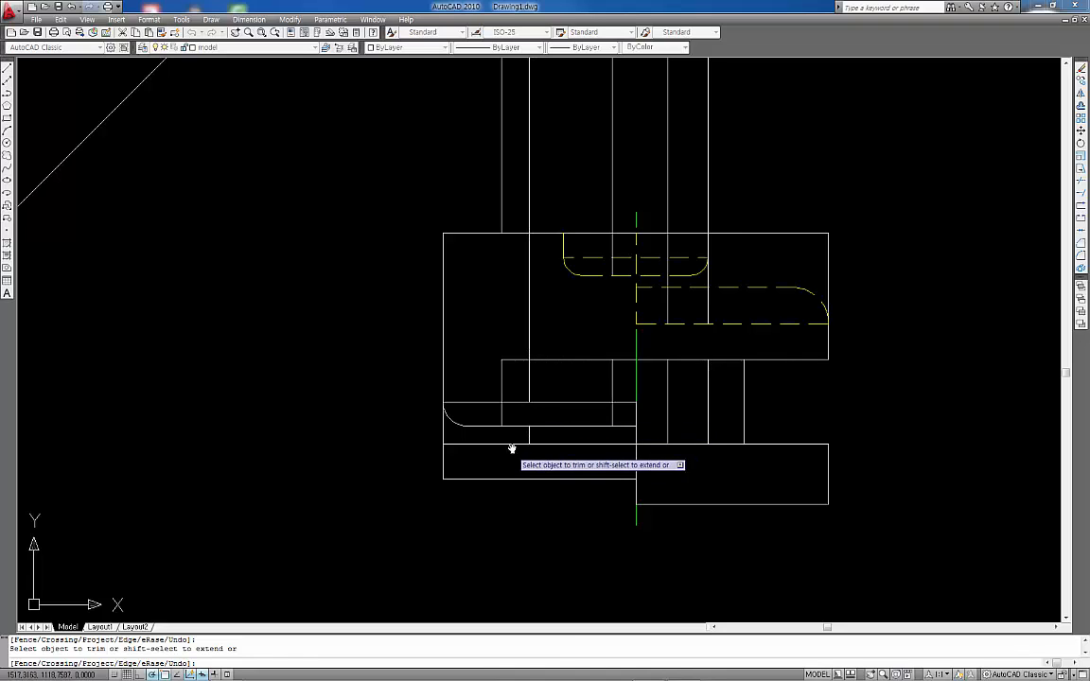
pyautogui.click(510, 439)
pyautogui.click(487, 452)
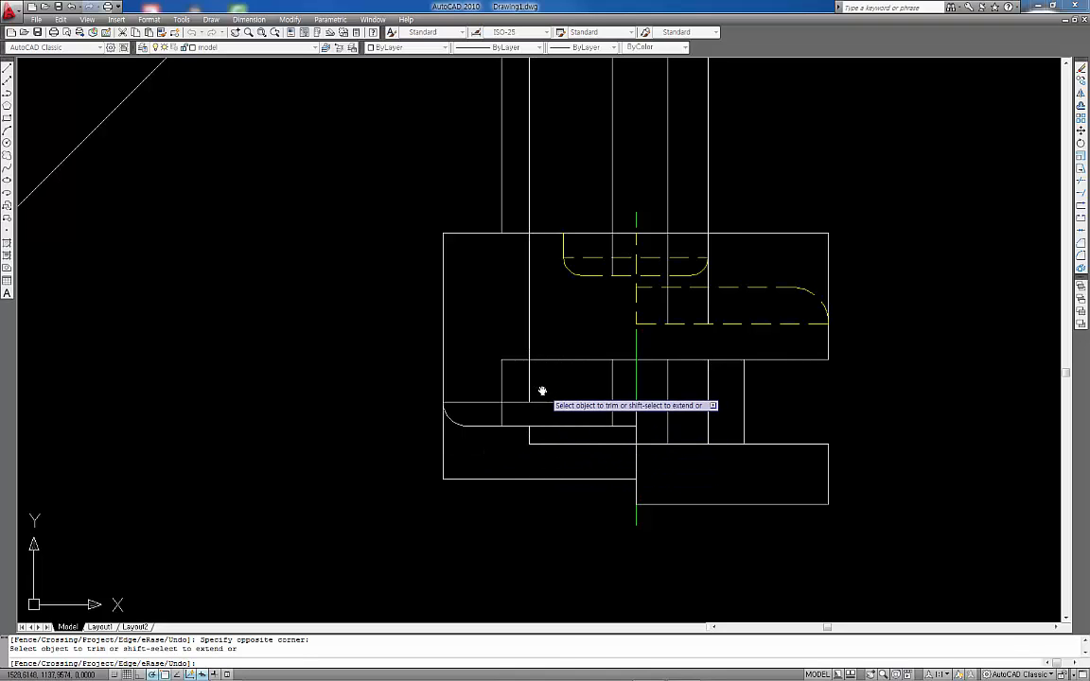
pyautogui.press('Return')
# Step: Delete the five leftover vertical projection lines running into the side view from above
pyautogui.click(749, 145)
pyautogui.click(492, 154)
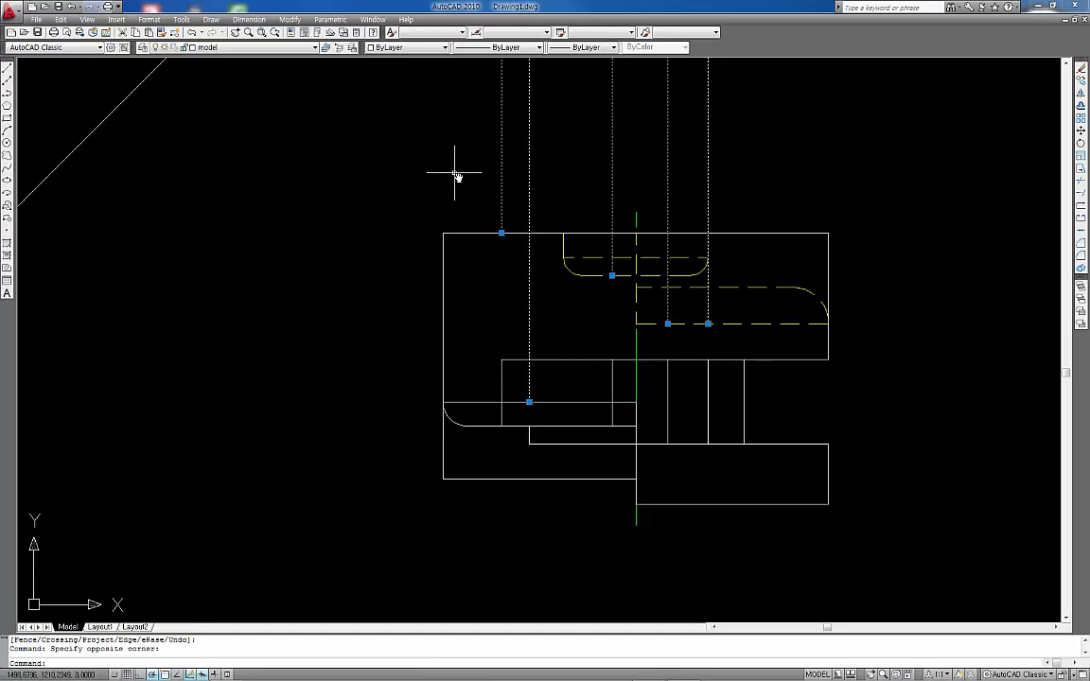
pyautogui.press('Delete')
pyautogui.scroll(-2, 457, 177)
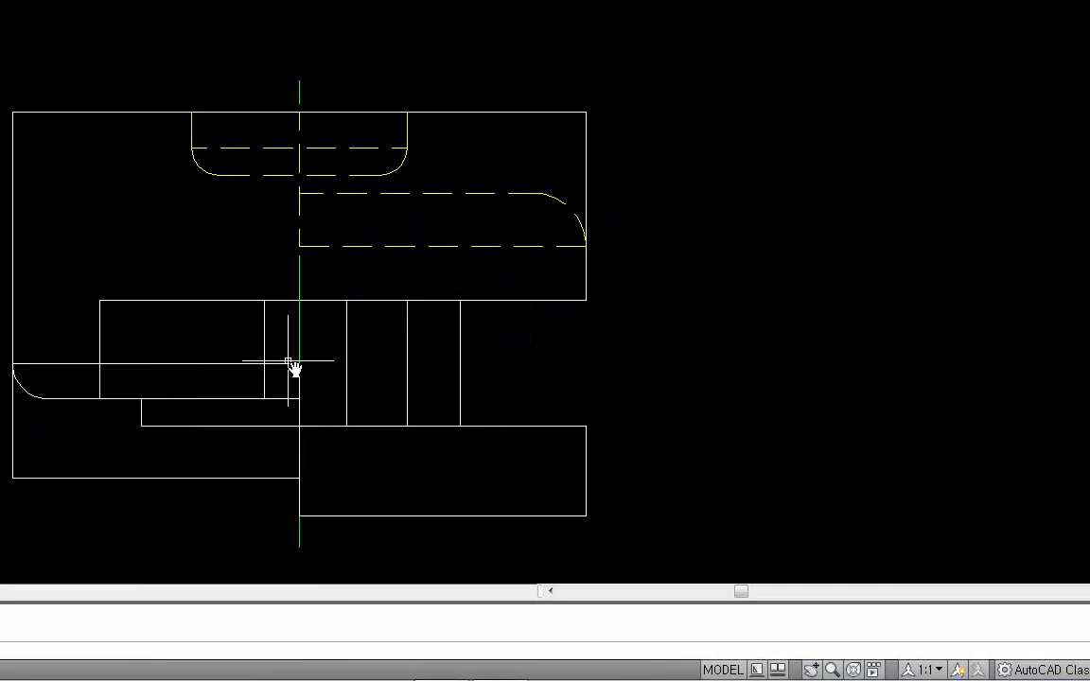
pyautogui.moveTo(295, 369); pyautogui.dragTo(290, 294, button='middle')
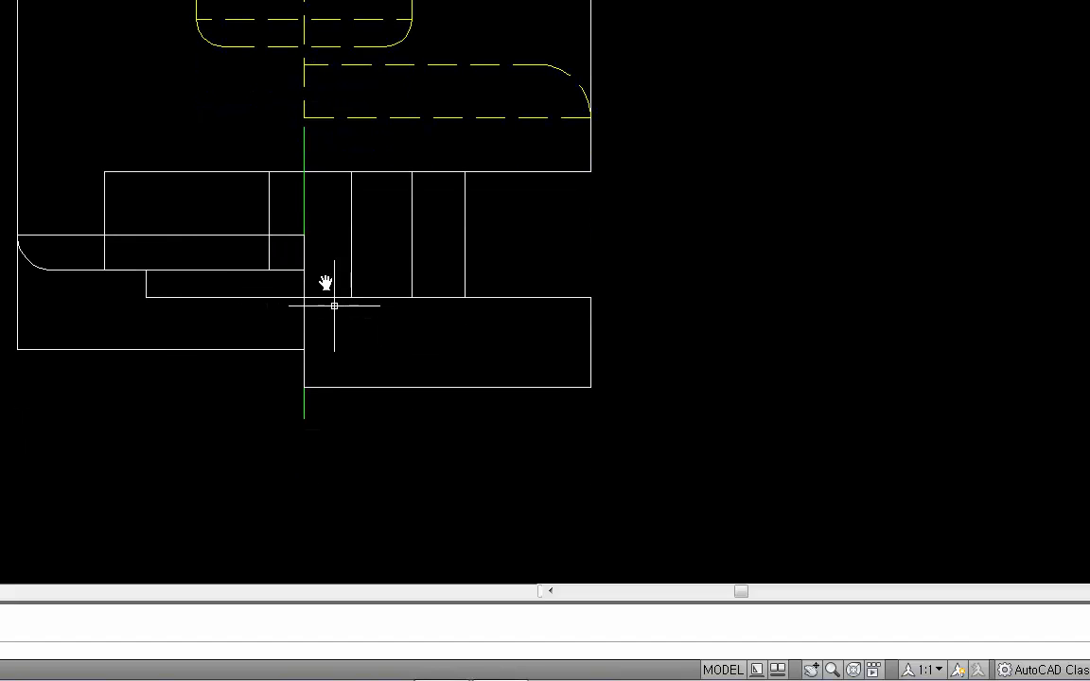
pyautogui.click(273, 202)
pyautogui.click(66, 146)
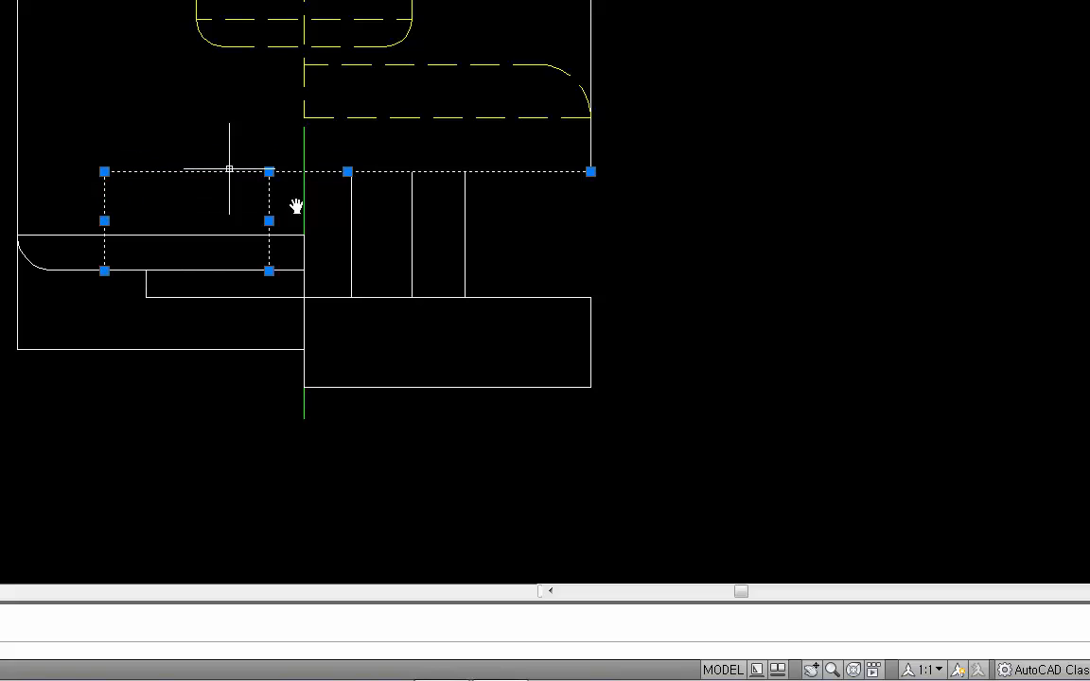
pyautogui.press('Escape')
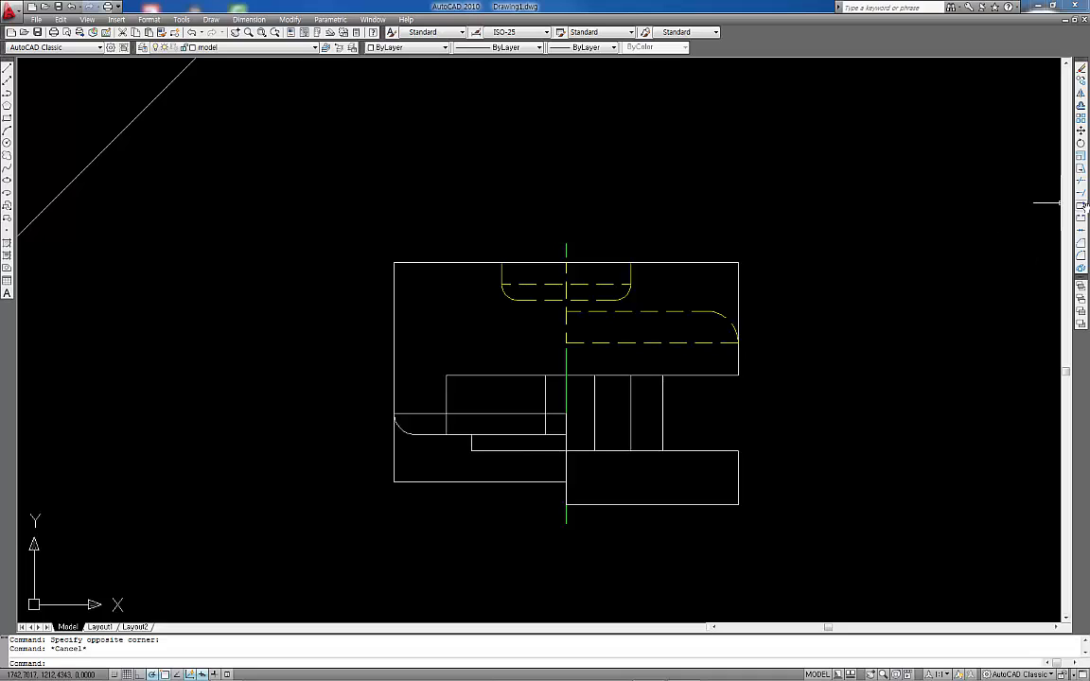
# Step: Break the side view cutout's upper and lower edges at its solid right-hand vertical, and the lower edge also at the centerline
pyautogui.click(1082, 204)
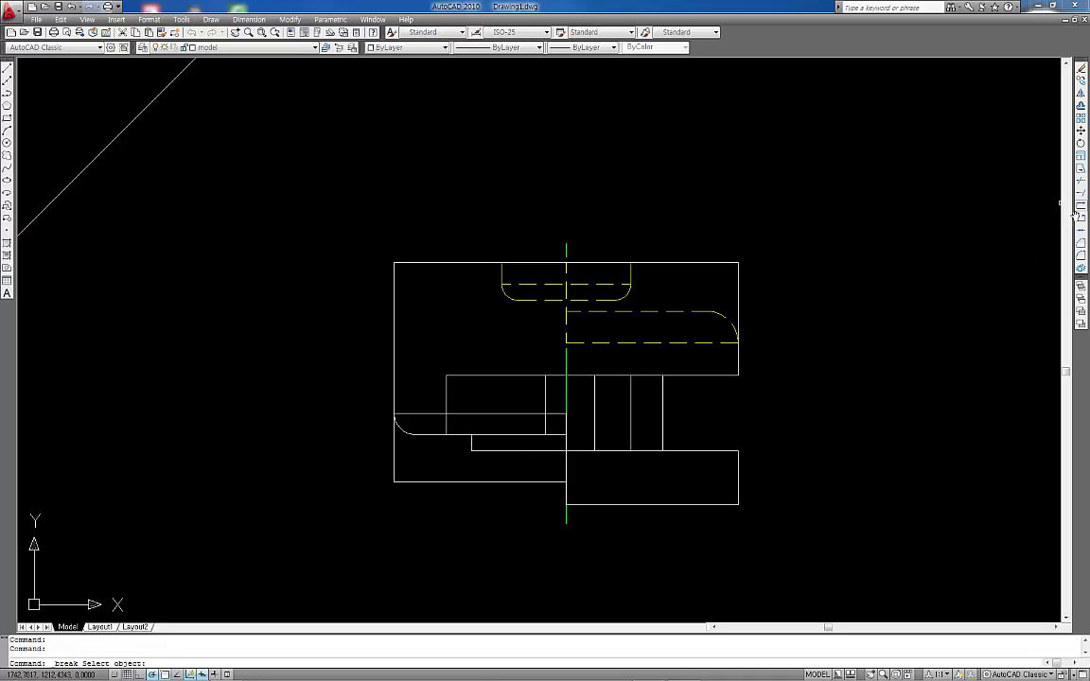
pyautogui.click(662, 376)
pyautogui.click(662, 376)
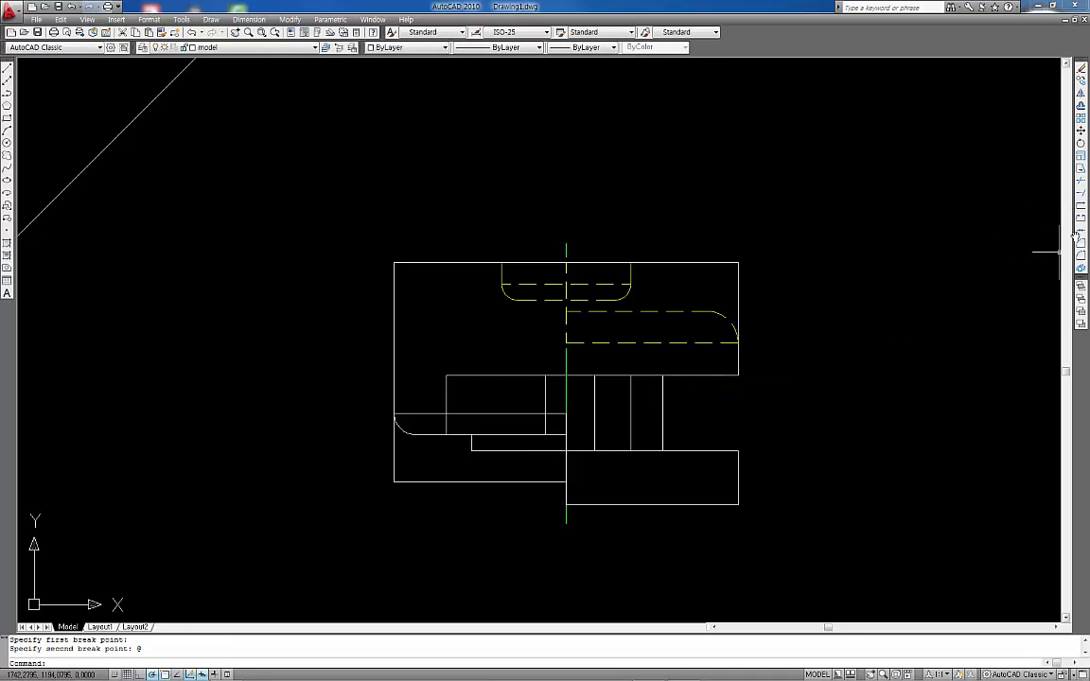
pyautogui.click(1082, 204)
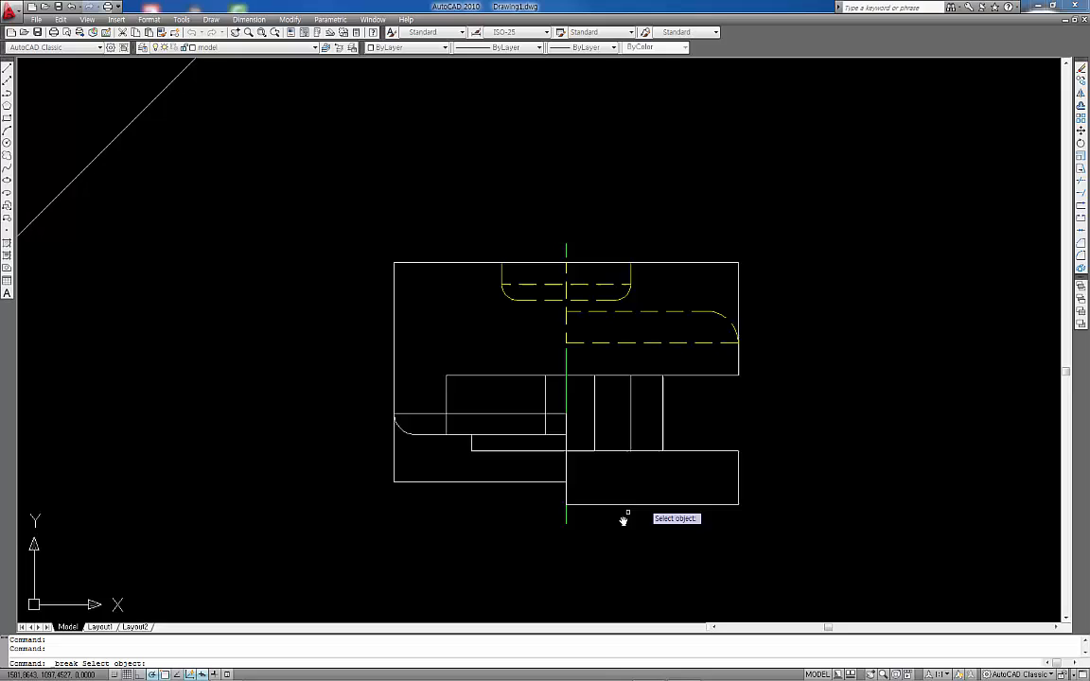
pyautogui.click(667, 451)
pyautogui.click(665, 453)
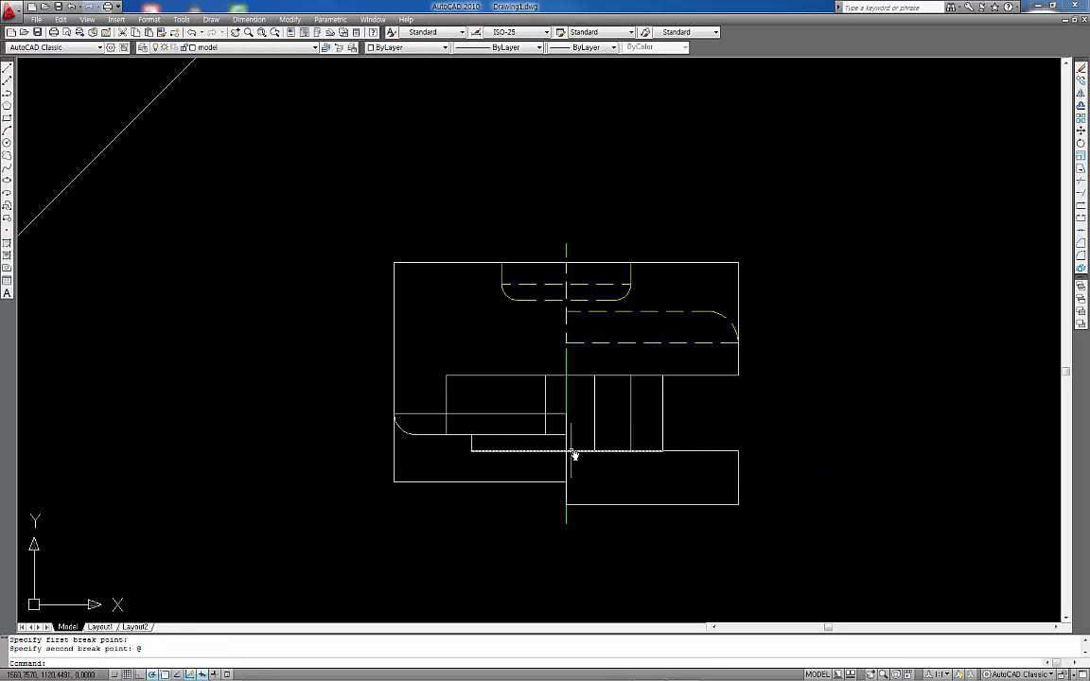
pyautogui.click(1081, 203)
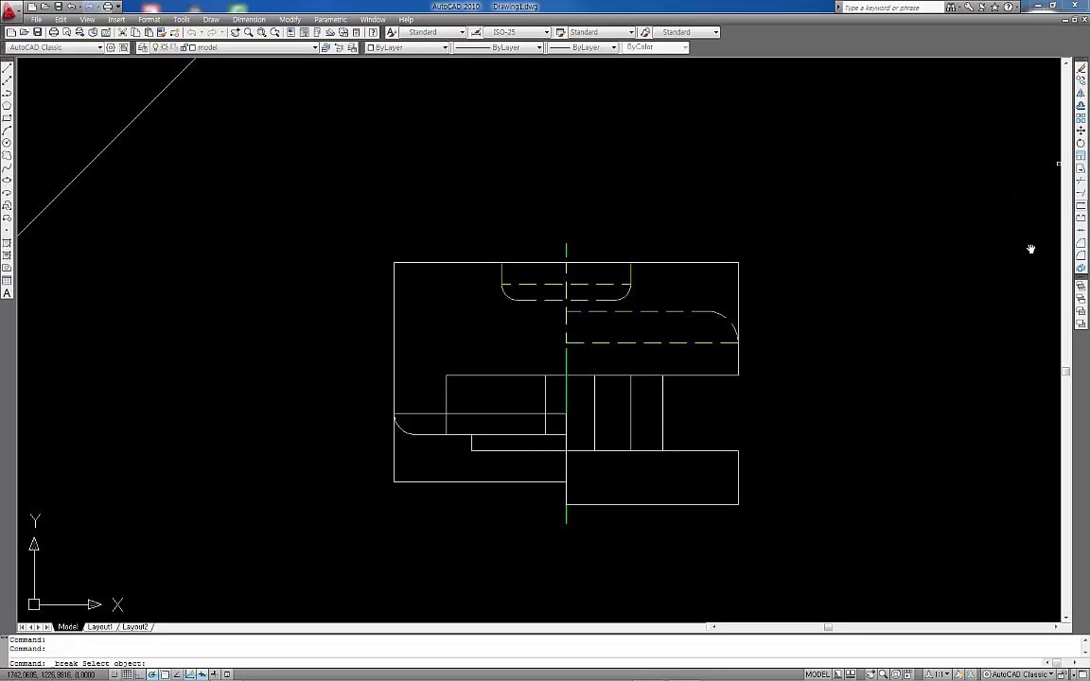
pyautogui.click(583, 452)
pyautogui.click(568, 452)
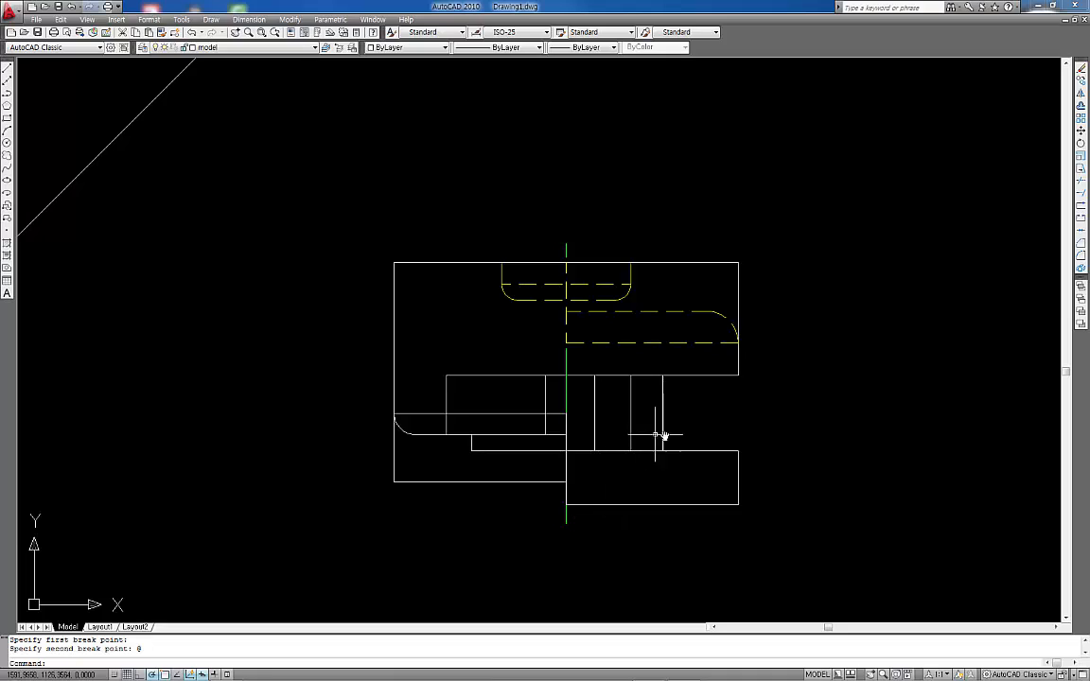
# Step: Move the side view cutout's four inner verticals and the broken-off segments of its upper and lower edges to the hidden layer
pyautogui.click(645, 363)
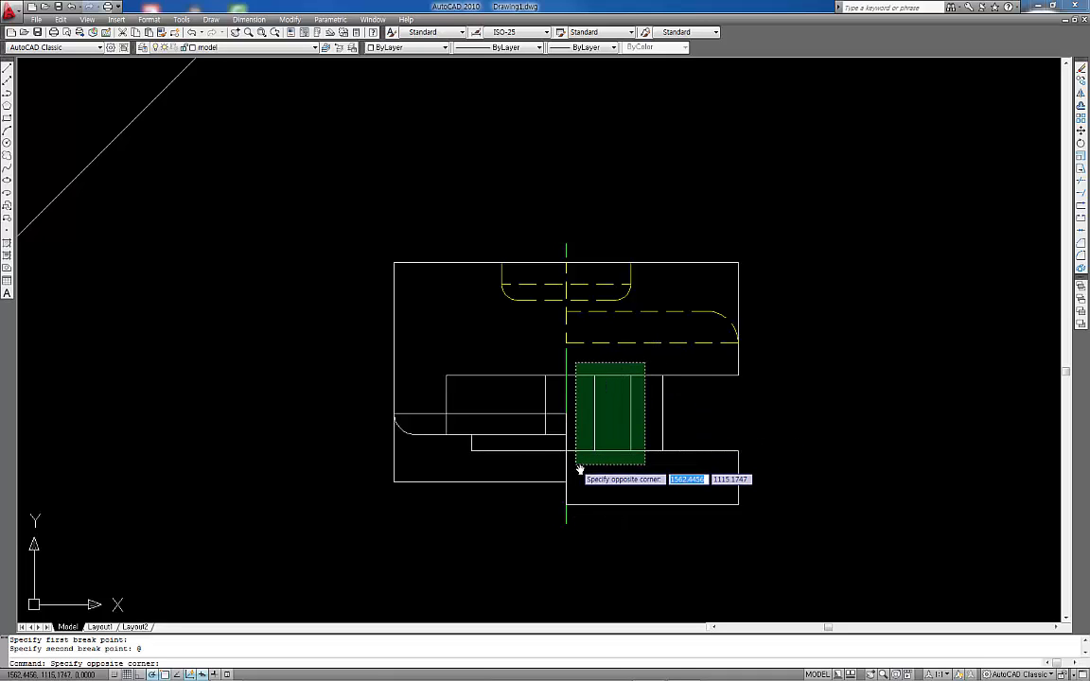
pyautogui.click(579, 468)
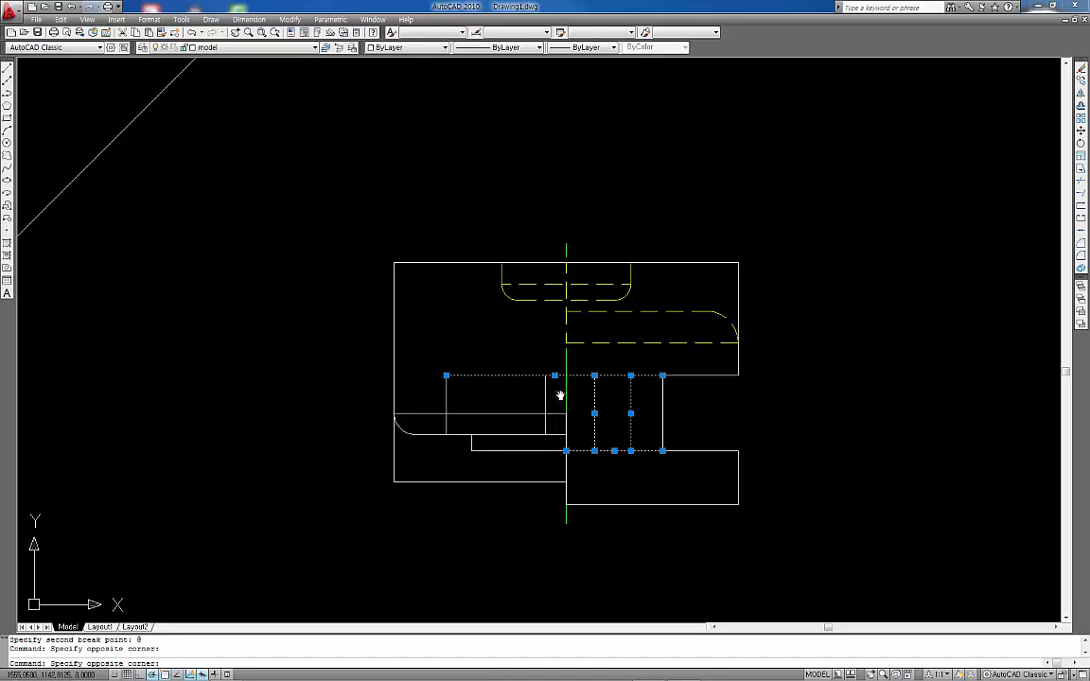
pyautogui.click(560, 396)
pyautogui.click(442, 388)
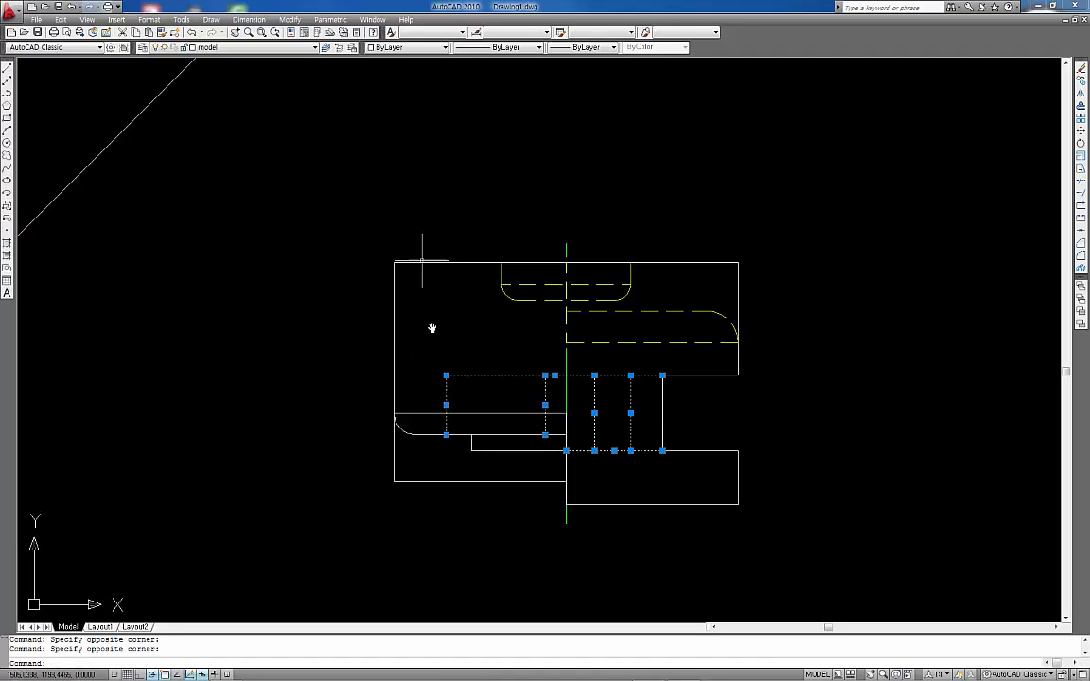
pyautogui.click(251, 47)
pyautogui.click(237, 97)
pyautogui.press('Escape')
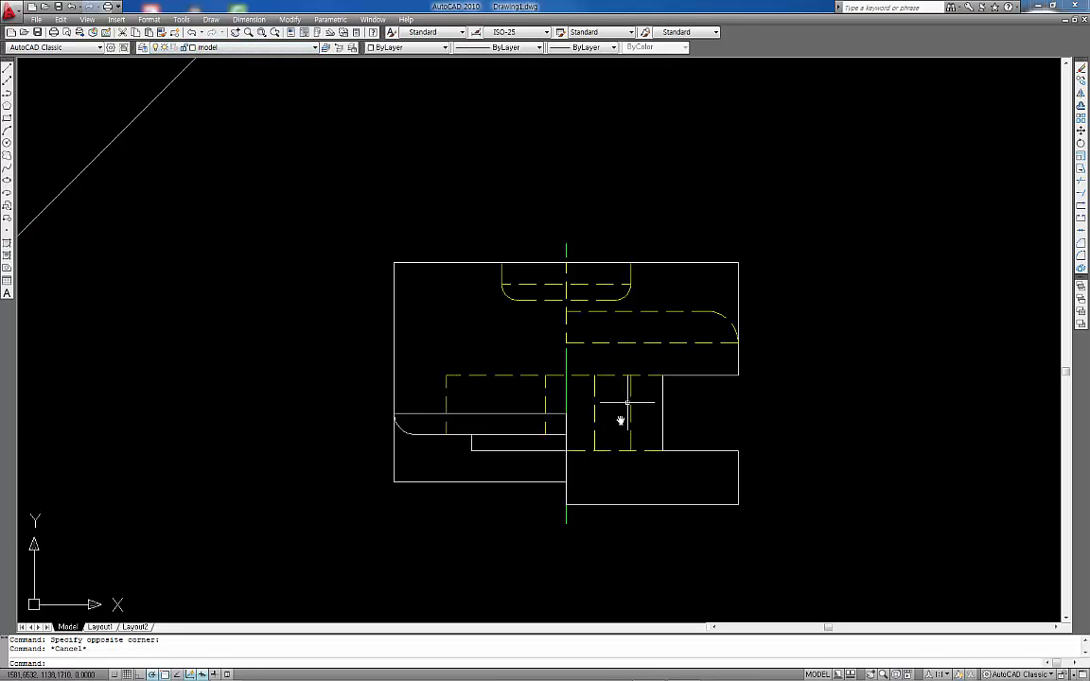
pyautogui.scroll(-2, 605, 434)
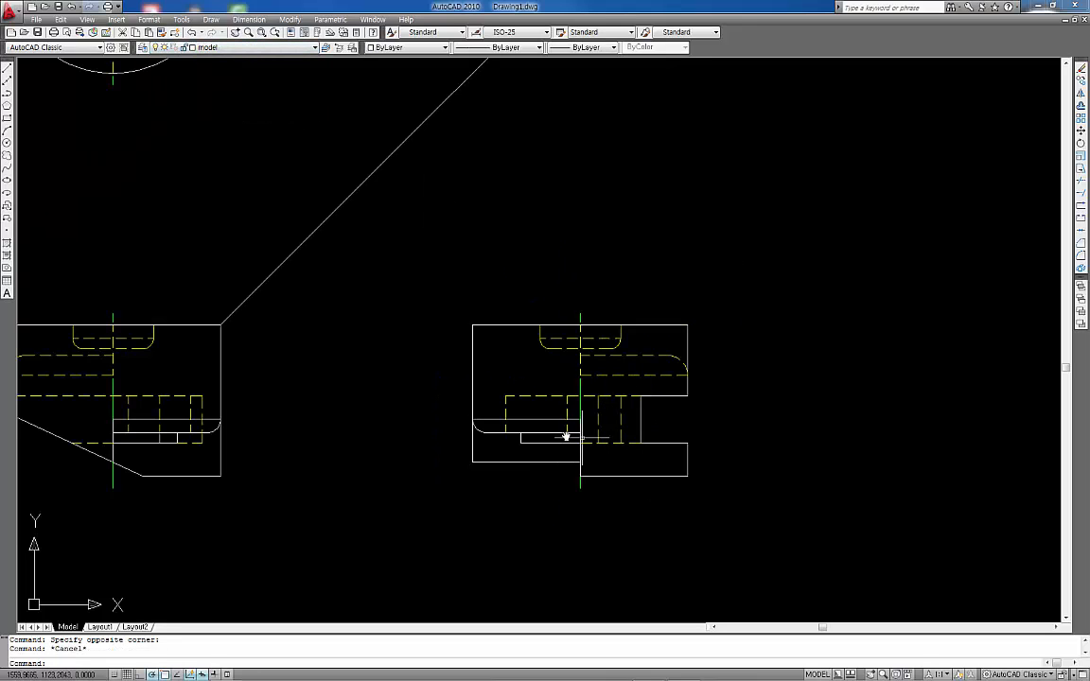
pyautogui.click(620, 421)
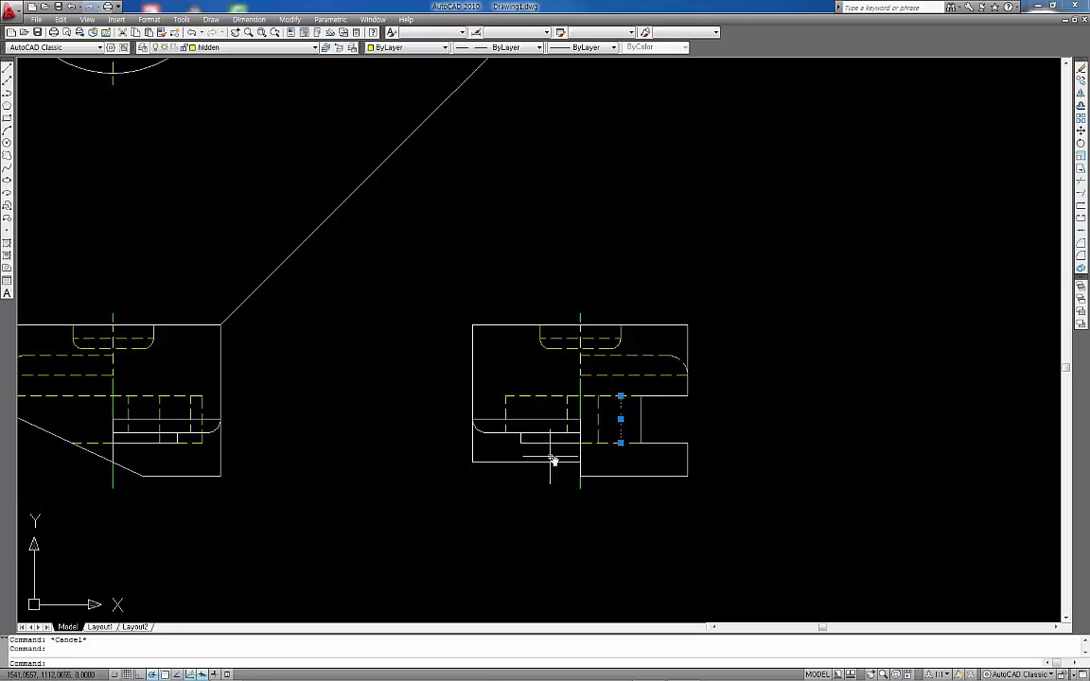
pyautogui.press('Escape')
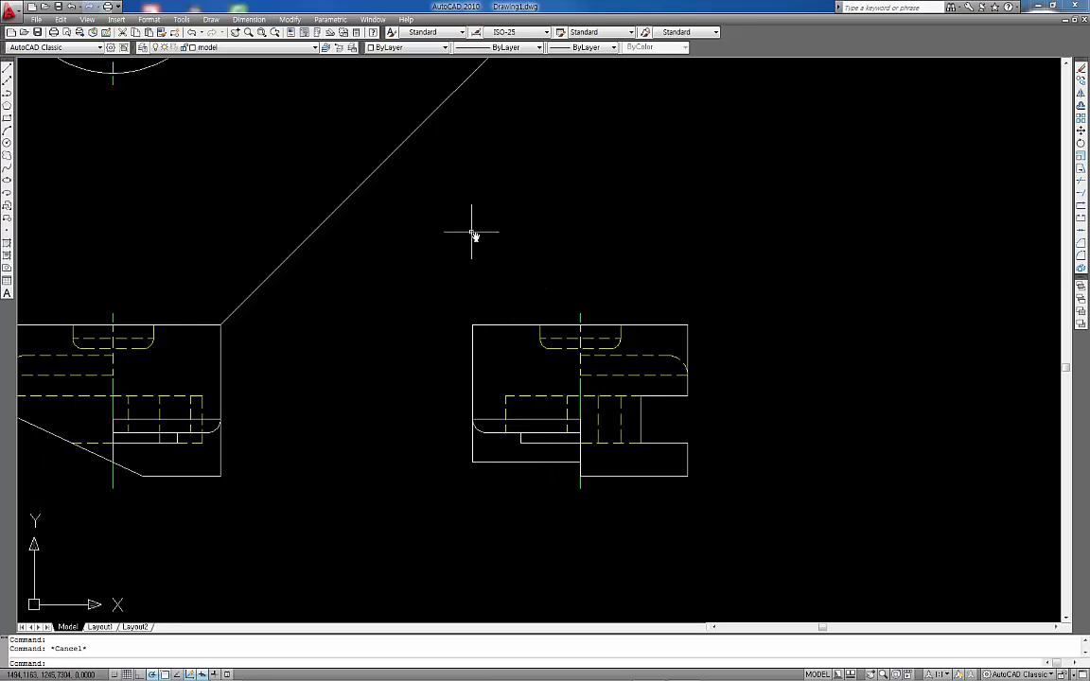
# Step: Delete the six horizontal projection lines between the circular view and the 45° line
pyautogui.scroll(-2, 473, 233)
pyautogui.moveTo(478, 238); pyautogui.dragTo(497, 380, button='middle')
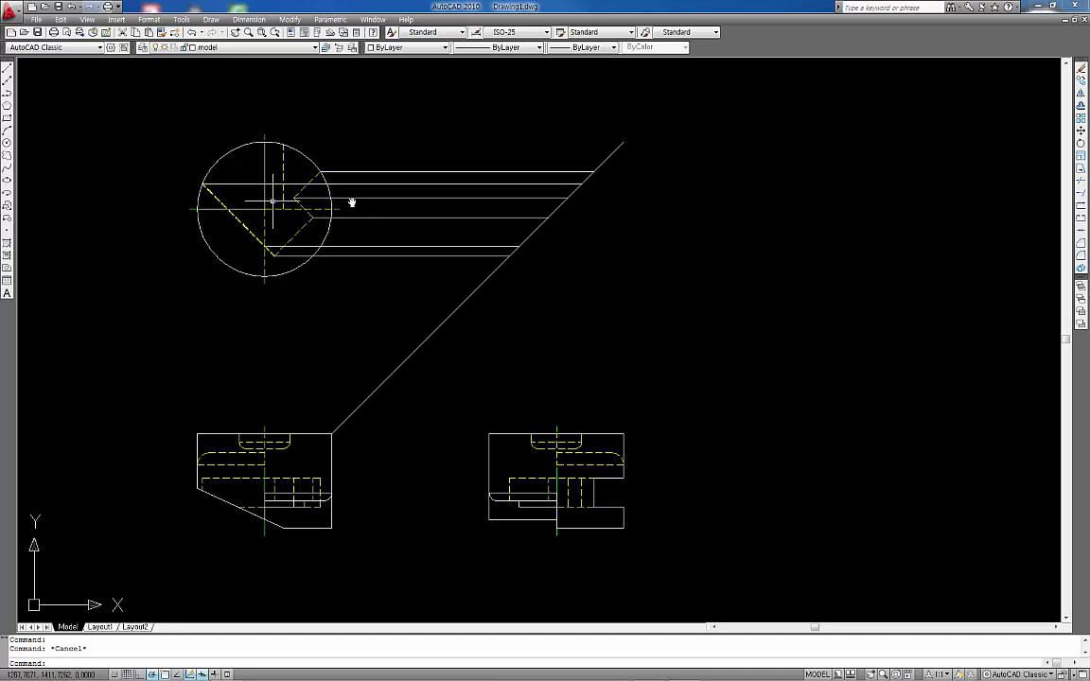
pyautogui.click(413, 273)
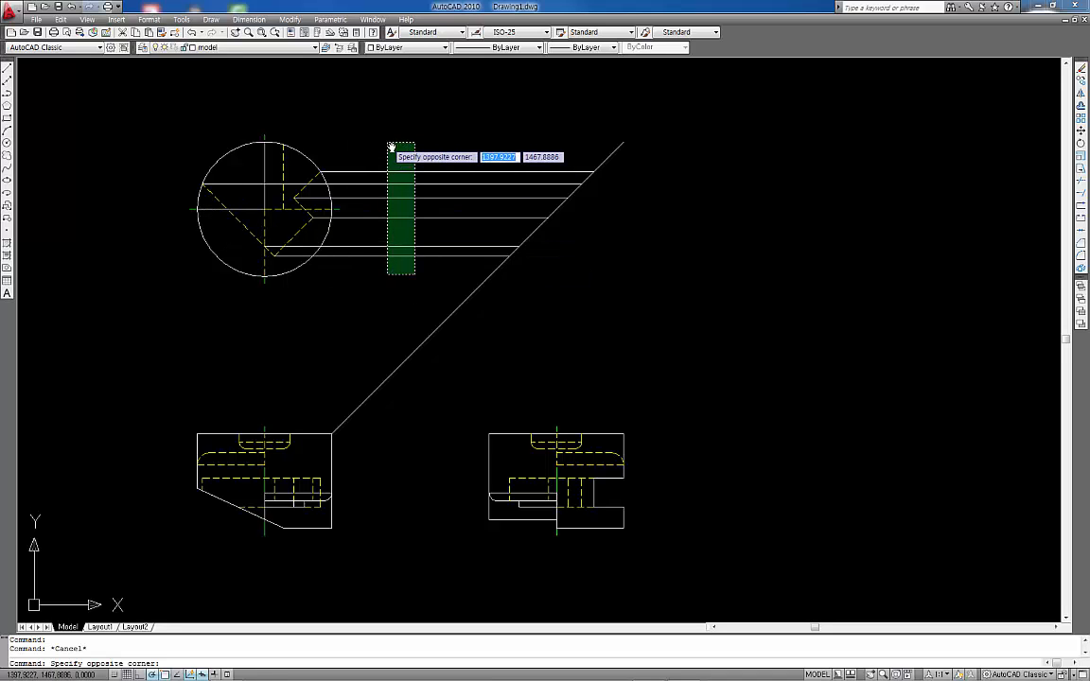
pyautogui.click(391, 147)
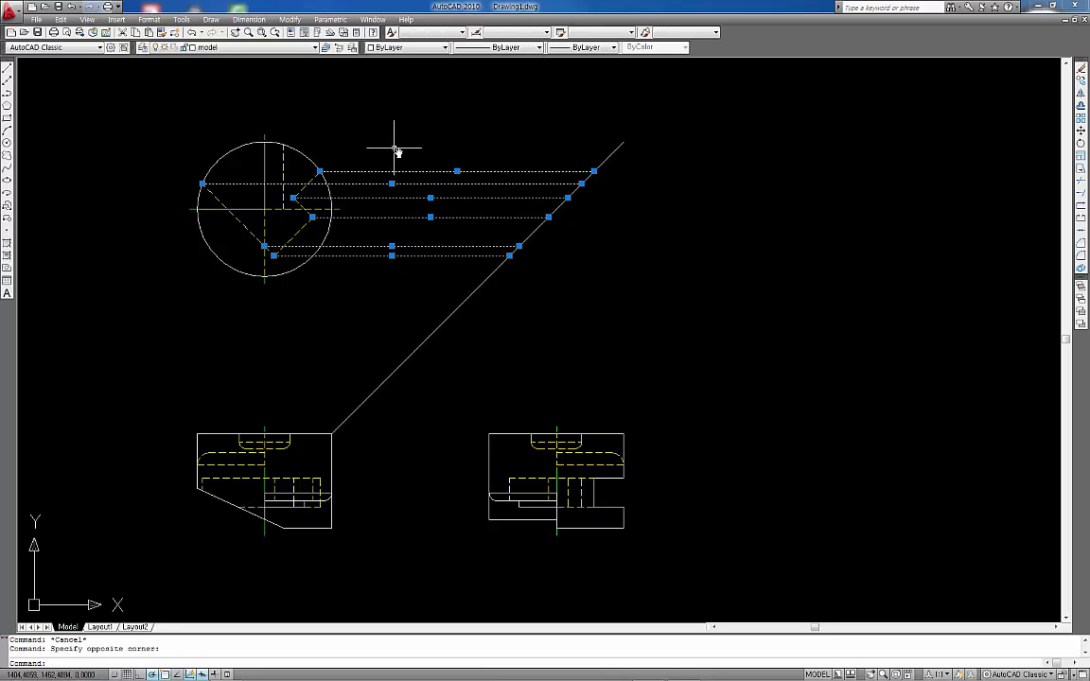
pyautogui.press('Delete')
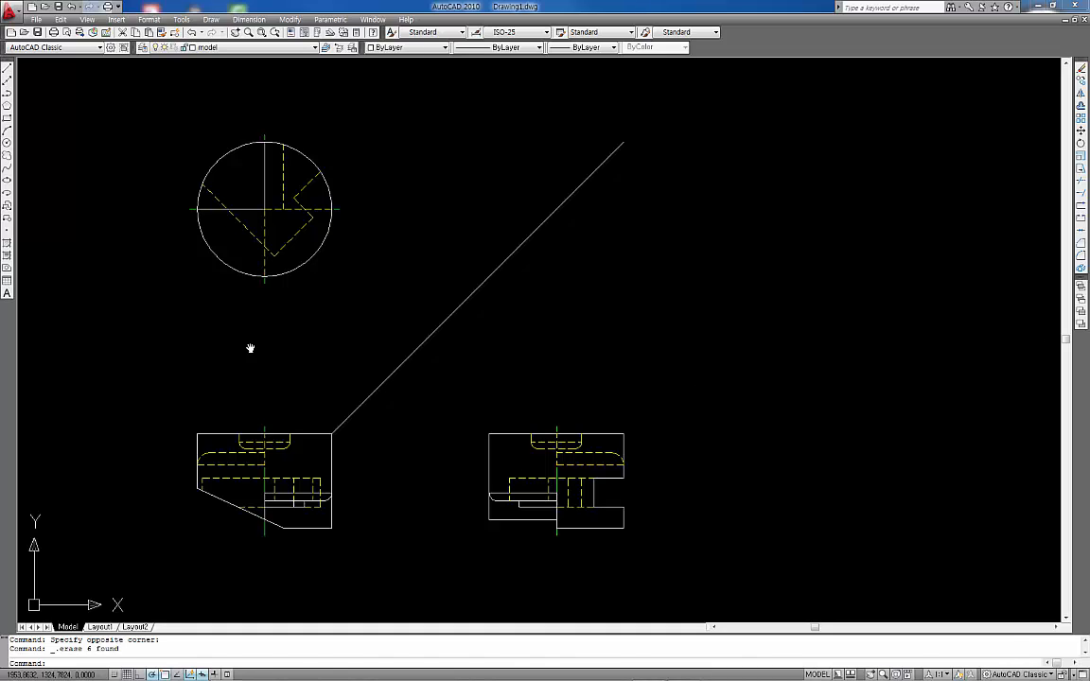
pyautogui.press('Escape')
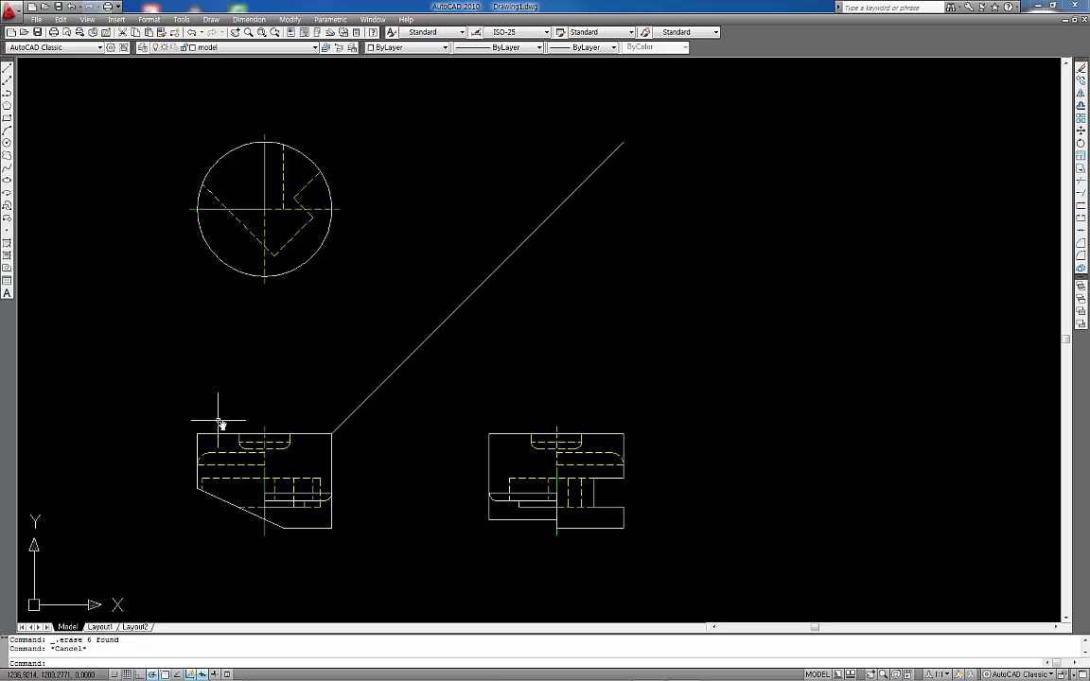
# Step: Draw a vertical projection line from the upper end of the front view's dashed left fillet up past the circular view
pyautogui.write('l')
pyautogui.press('Return')
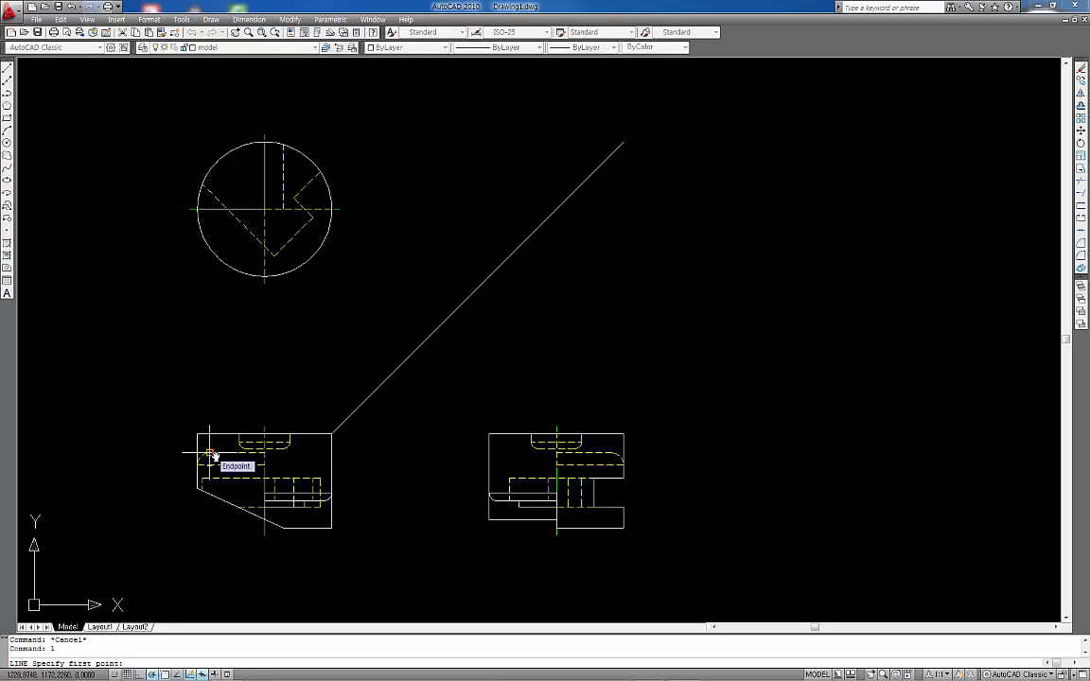
pyautogui.click(211, 456)
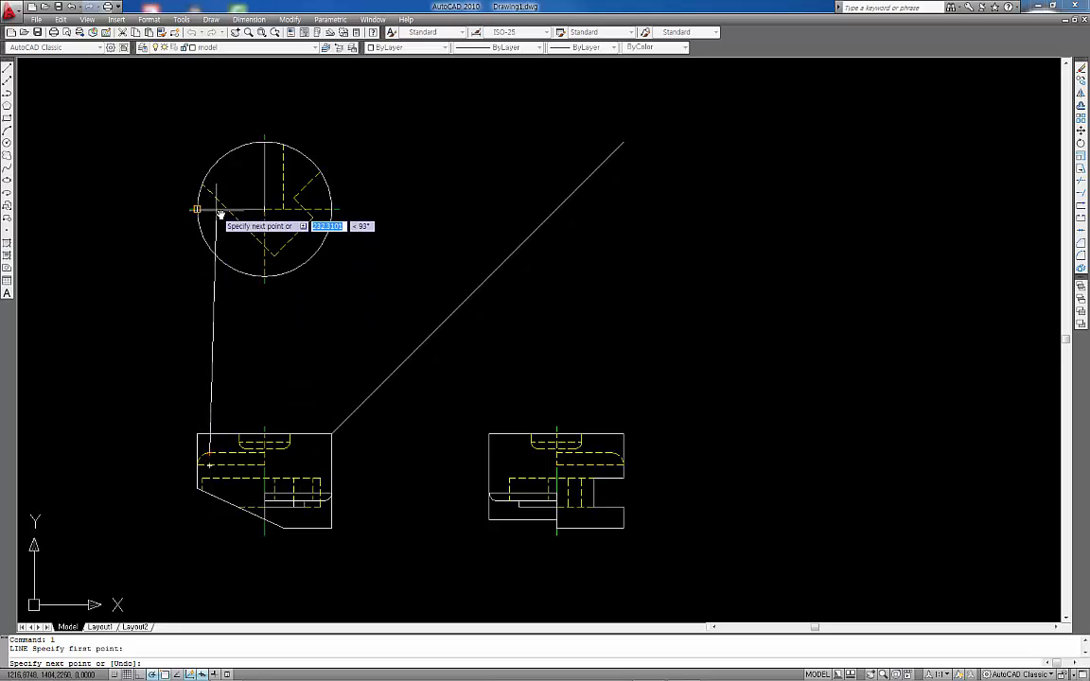
pyautogui.click(214, 140)
pyautogui.press('Return')
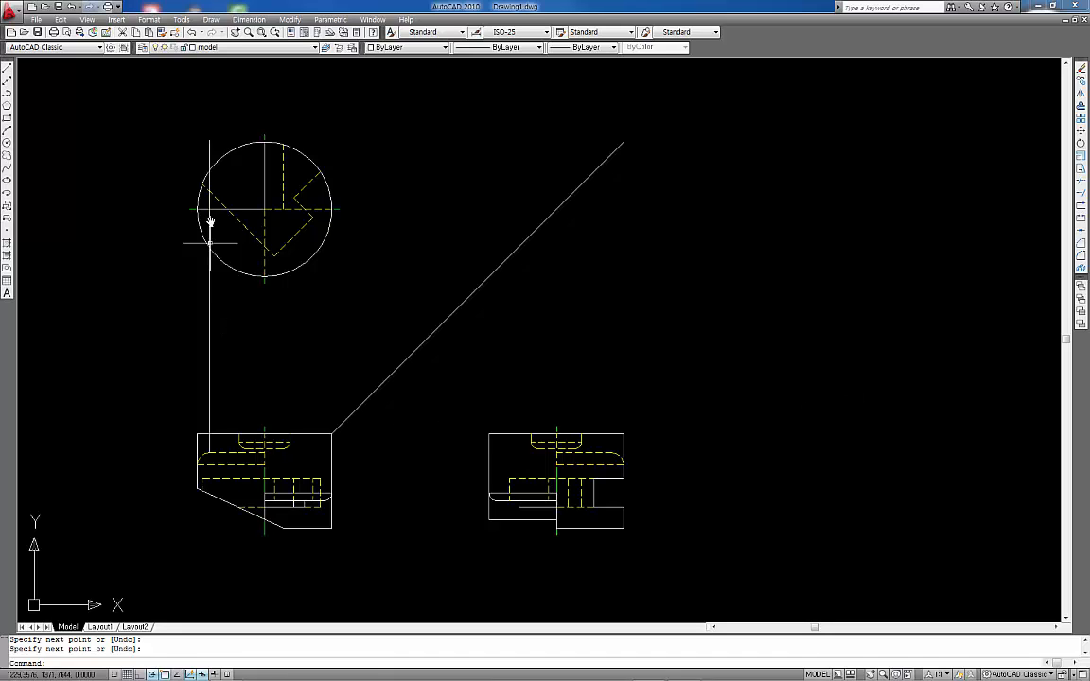
# Step: Draw a concentric circle reaching the projection line's intersection with the horizontal centerline in the circular view, and delete the projection line
pyautogui.scroll(2, 210, 205)
pyautogui.press('Escape')
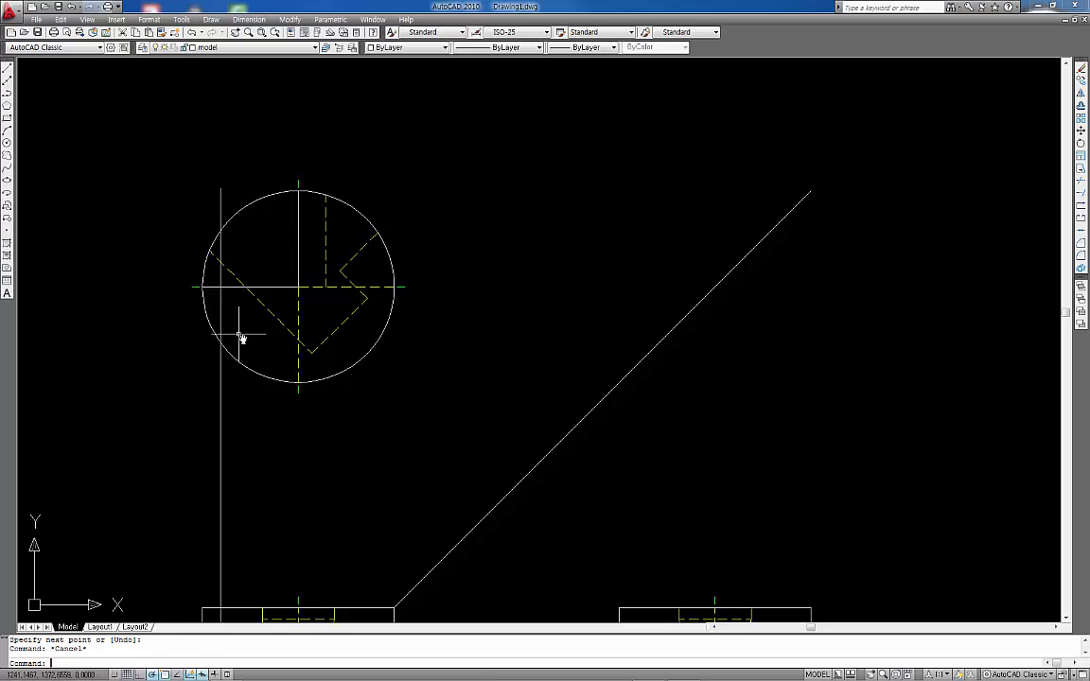
pyautogui.press('Return')
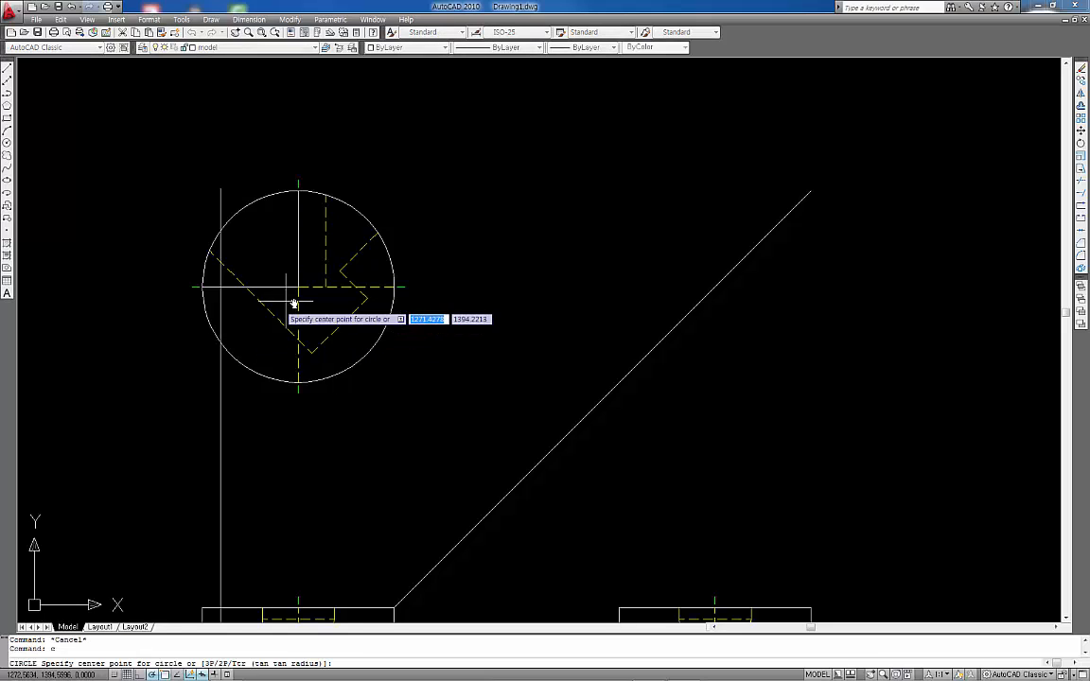
pyautogui.click(299, 286)
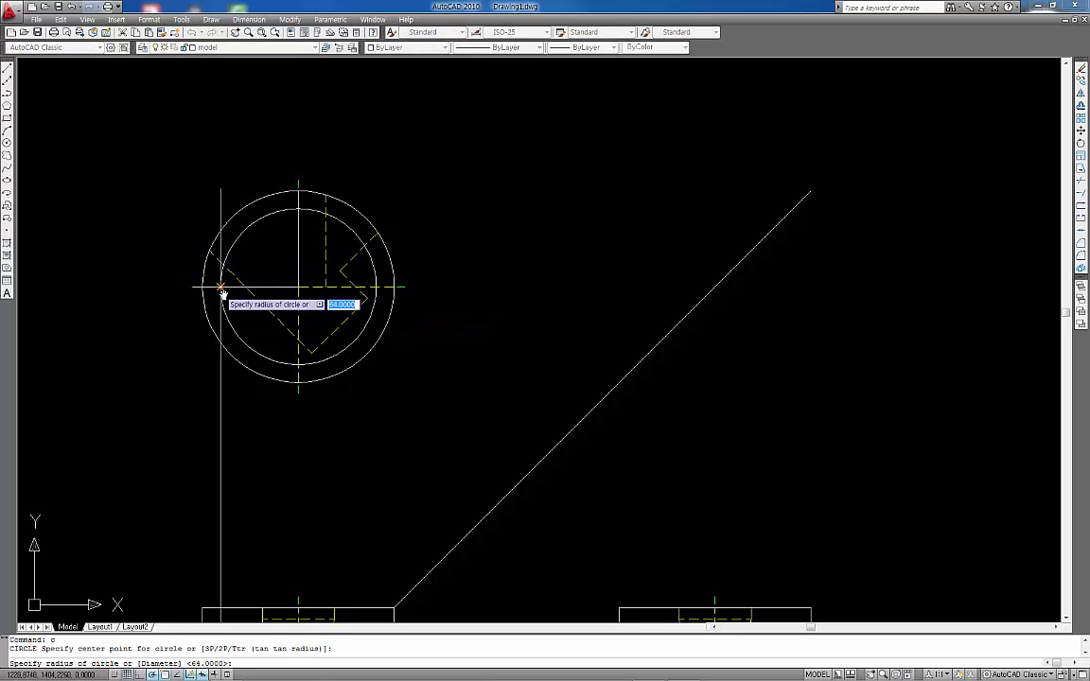
pyautogui.press('Escape')
pyautogui.click(241, 207)
pyautogui.click(156, 182)
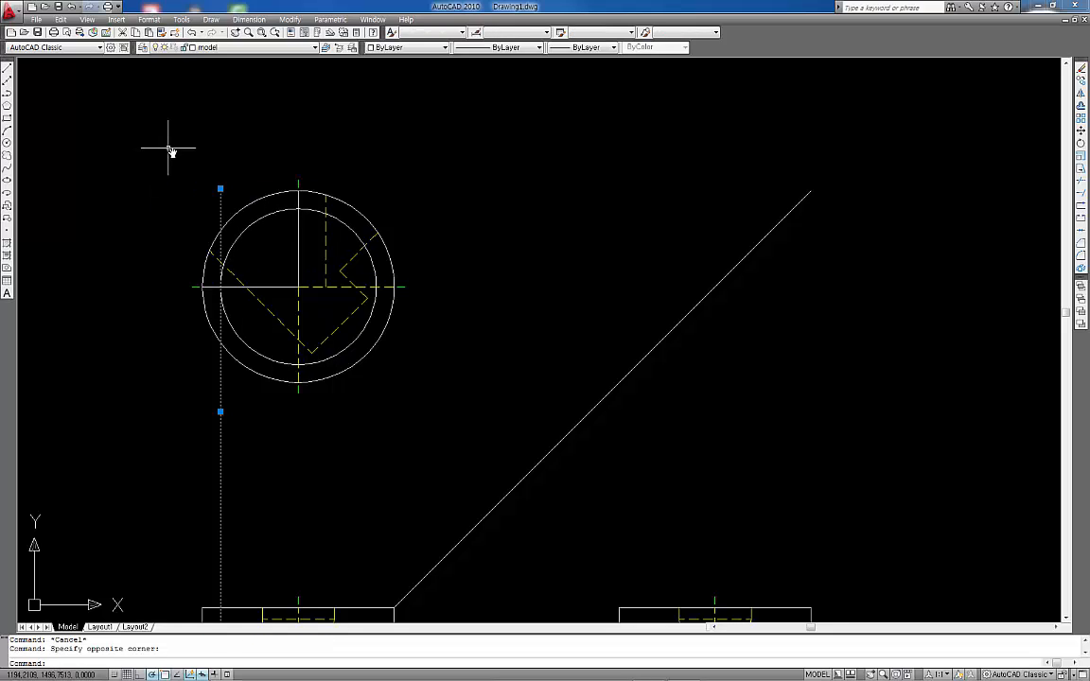
pyautogui.press('Delete')
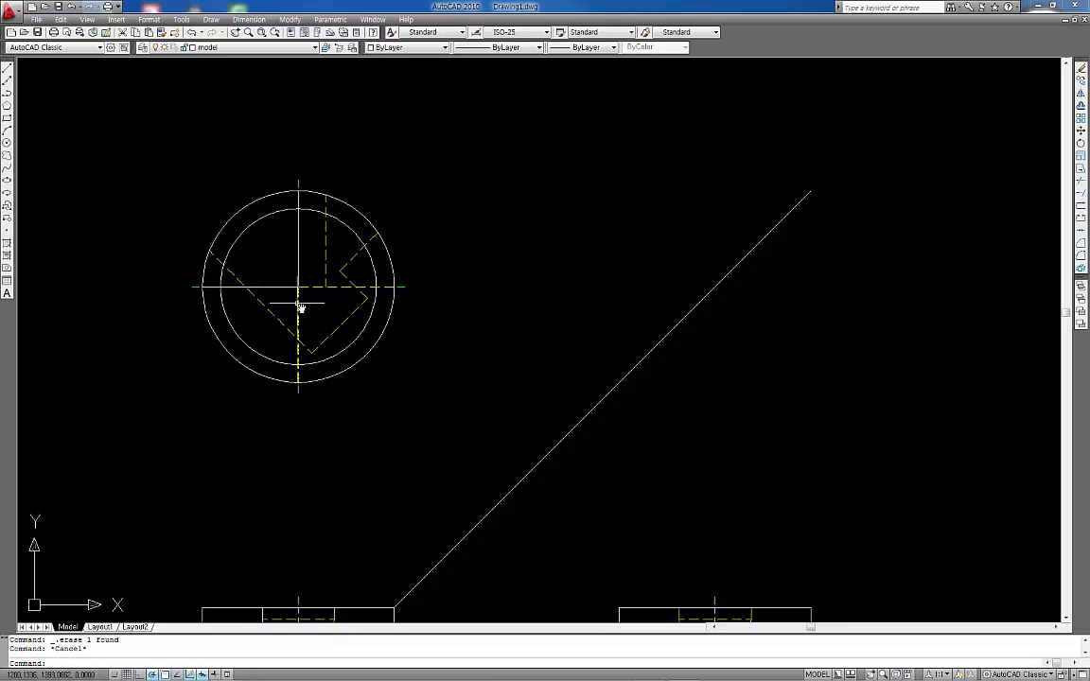
# Step: Trim the inner circle at the centerlines and delete its leftover arc so only the upper-left quarter arc is kept
pyautogui.write('tr')
pyautogui.press('Return')
pyautogui.press('Return')
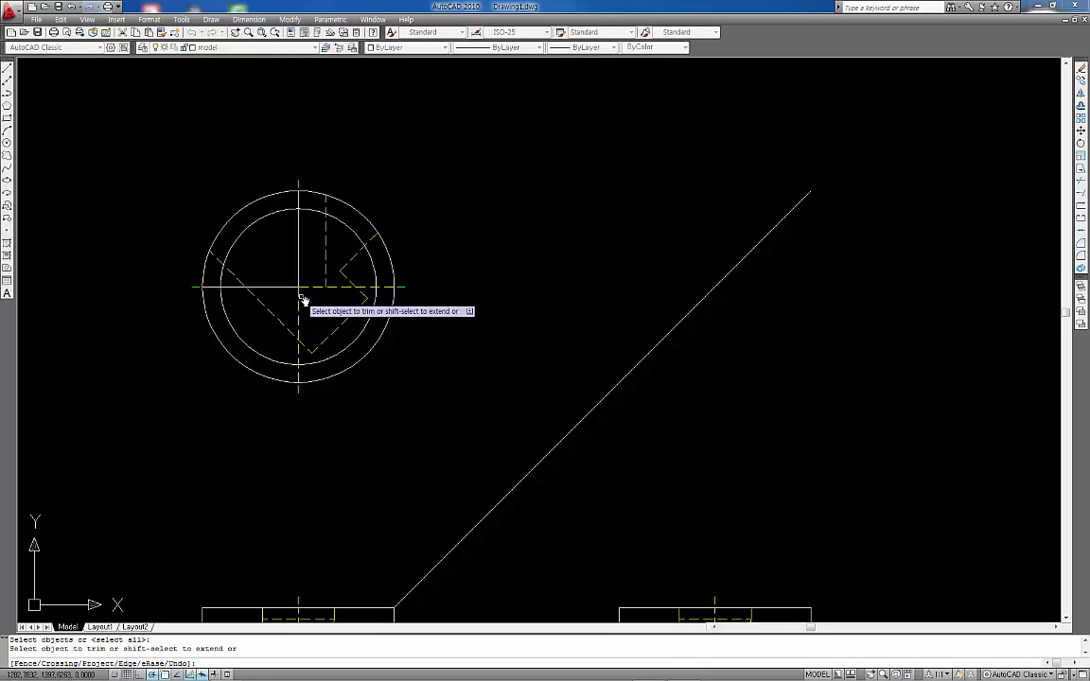
pyautogui.moveTo(309, 252); pyautogui.dragTo(314, 319, button='middle')
pyautogui.click(312, 276)
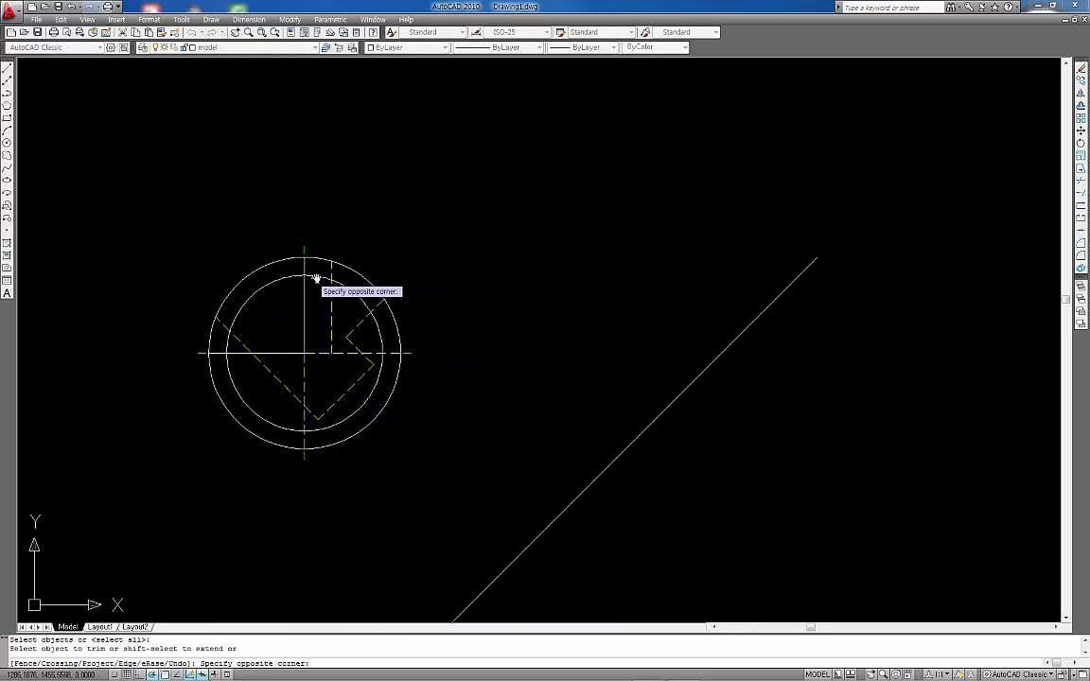
pyautogui.click(313, 274)
pyautogui.click(228, 366)
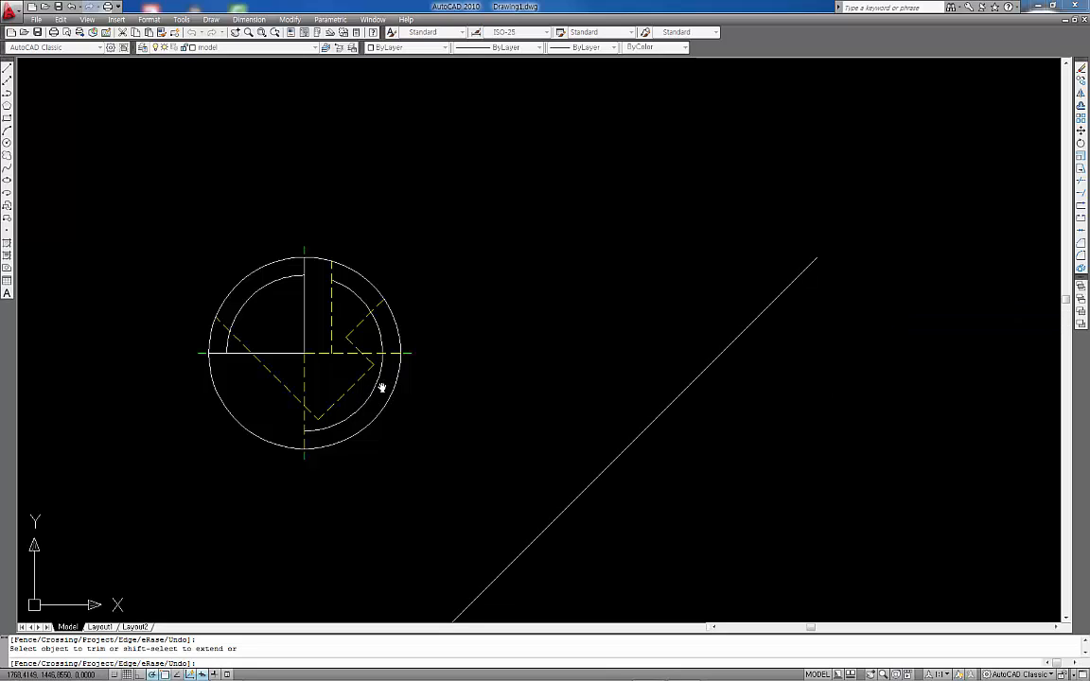
pyautogui.press('Escape')
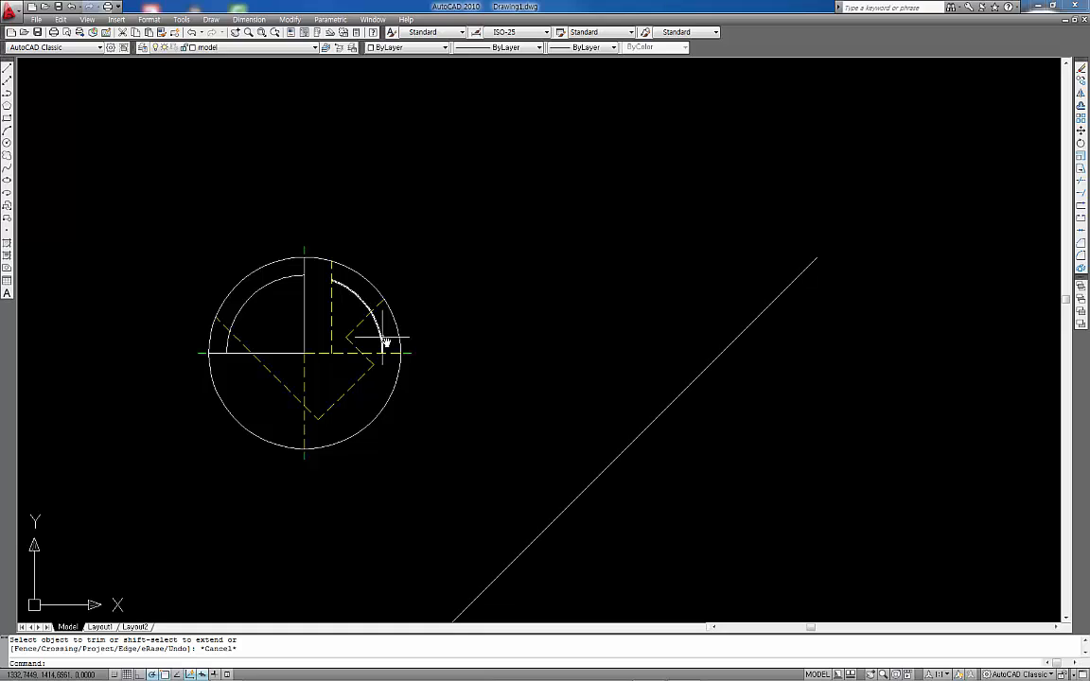
pyautogui.click(385, 344)
pyautogui.press('Delete')
pyautogui.moveTo(433, 428)
pyautogui.mouseDown(button='middle')
pyautogui.moveTo(423, 274)
pyautogui.moveTo(432, 244)
pyautogui.mouseUp(button='middle')
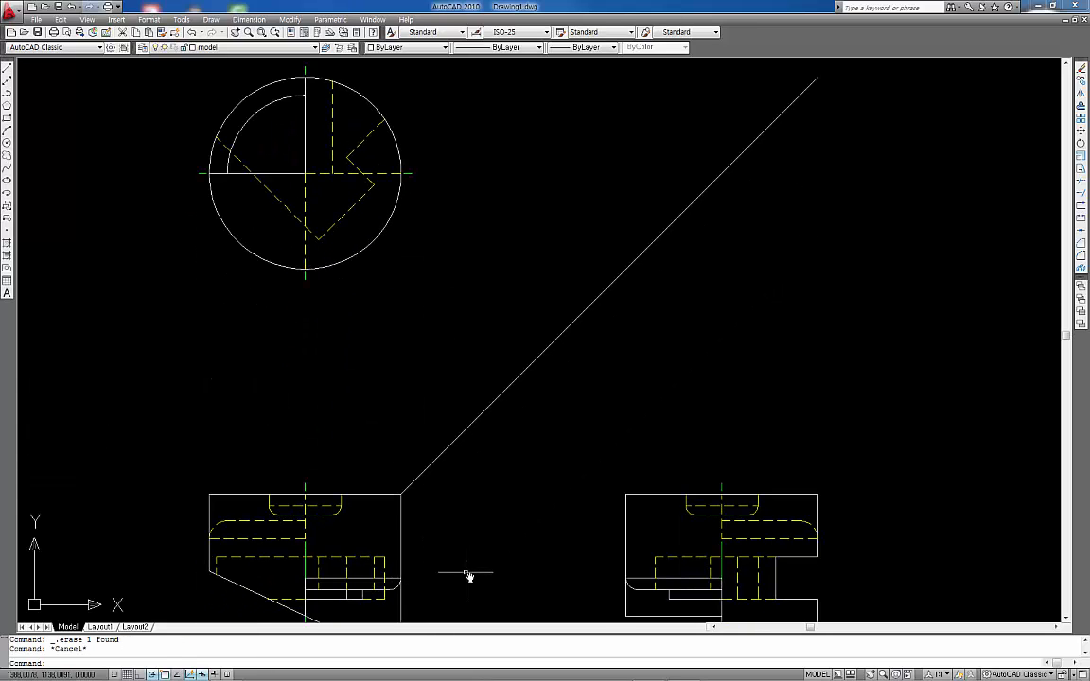
pyautogui.moveTo(467, 575); pyautogui.dragTo(470, 552, button='middle')
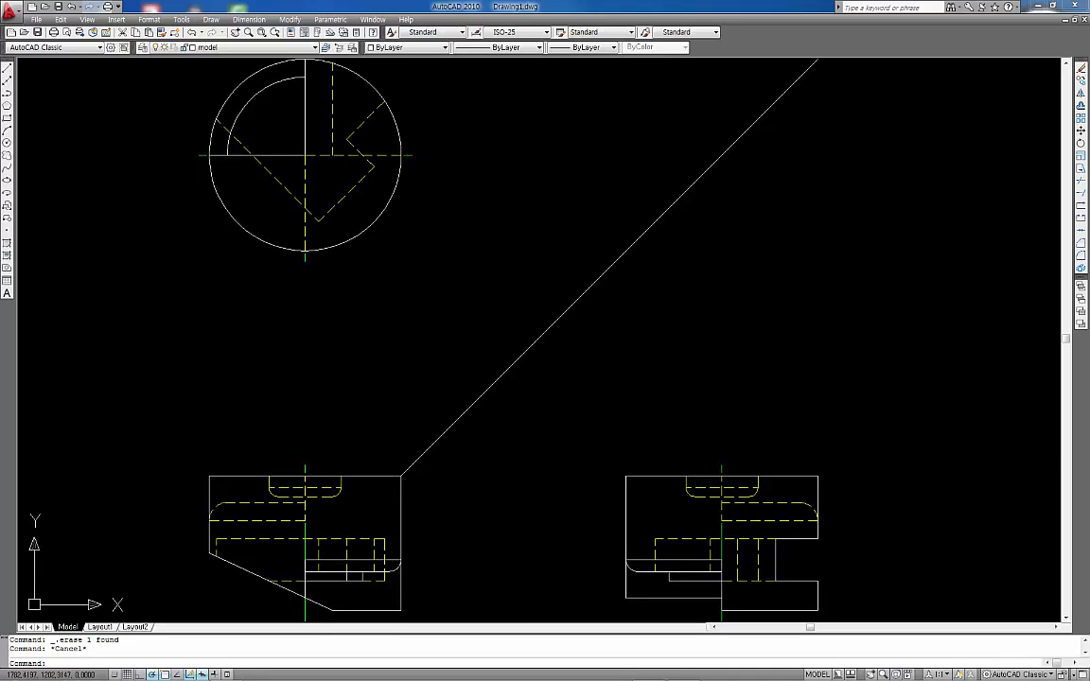
# Step: Draw a vertical projection line from the front view's lower-right fillet up to the horizontal centerline of the circular view
pyautogui.press('Escape')
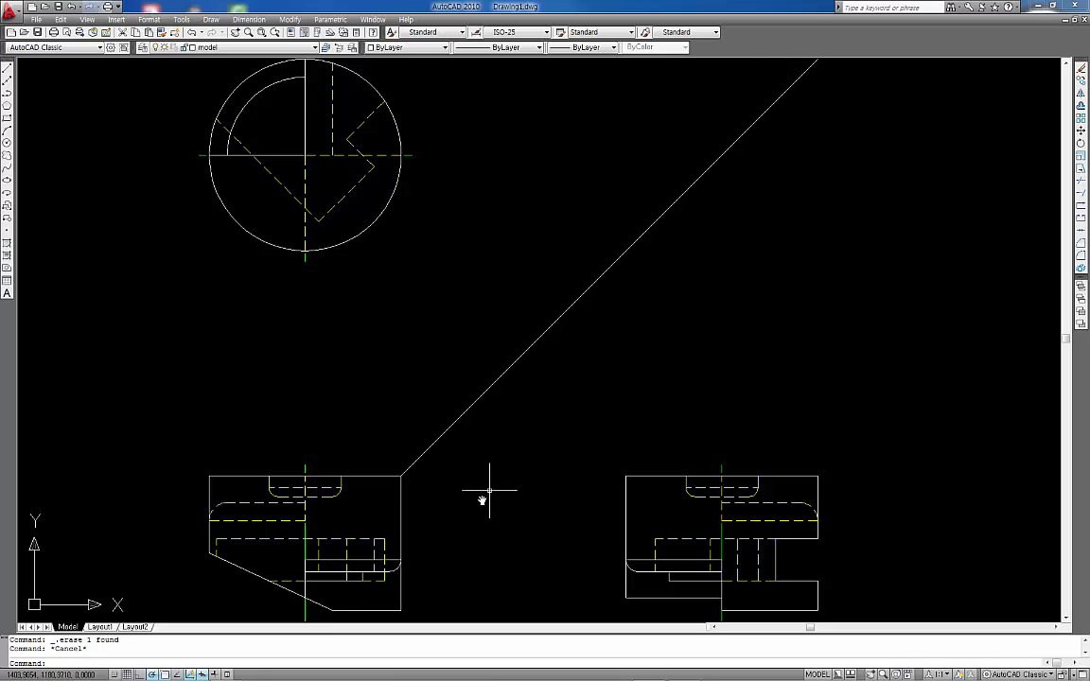
pyautogui.write('l')
pyautogui.press('Return')
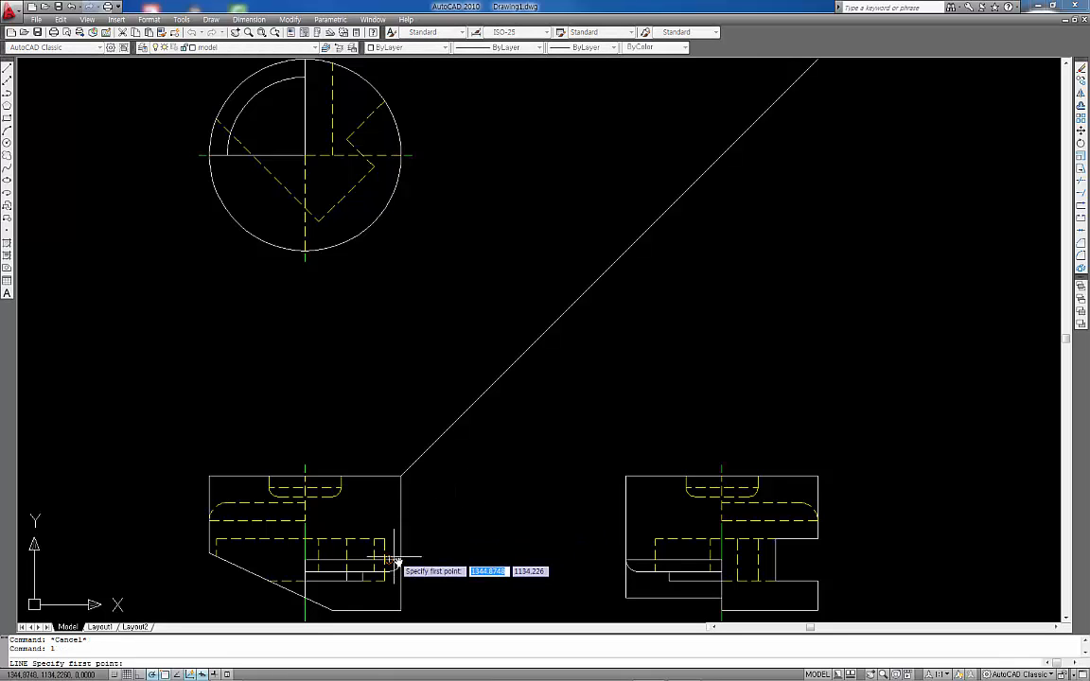
pyautogui.click(389, 566)
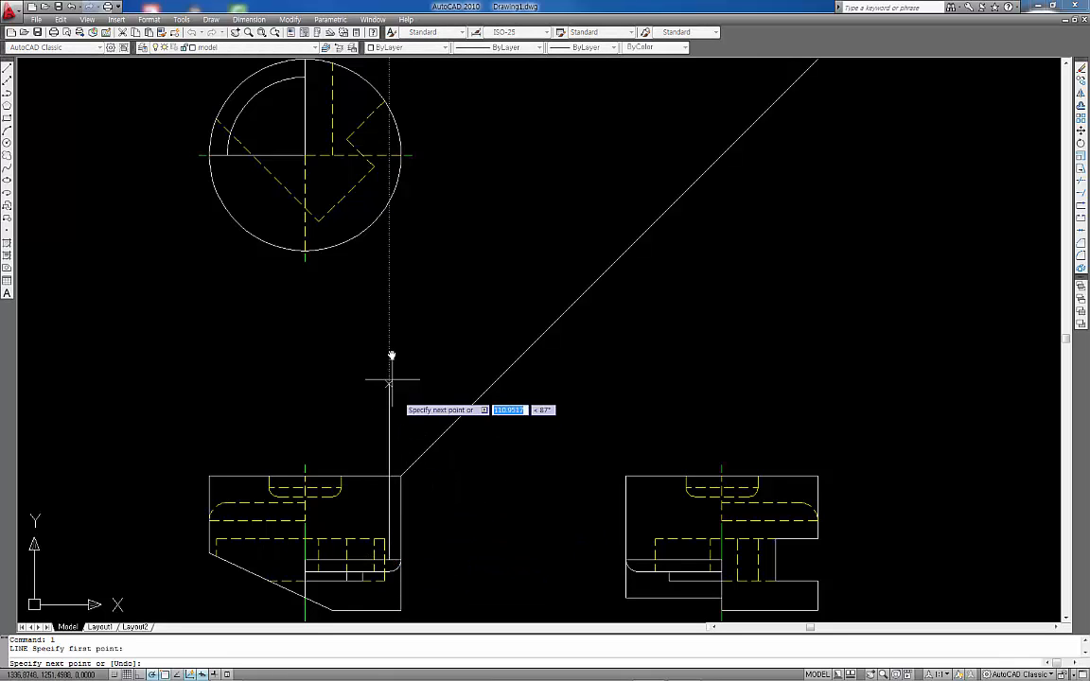
pyautogui.click(389, 156)
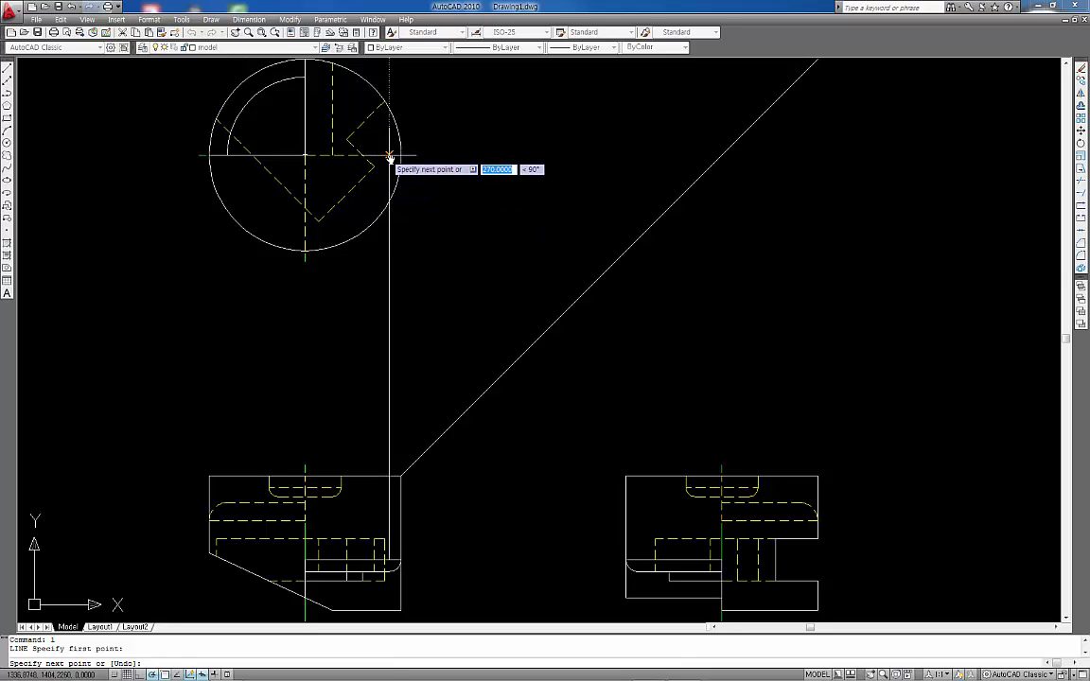
pyautogui.press('Return')
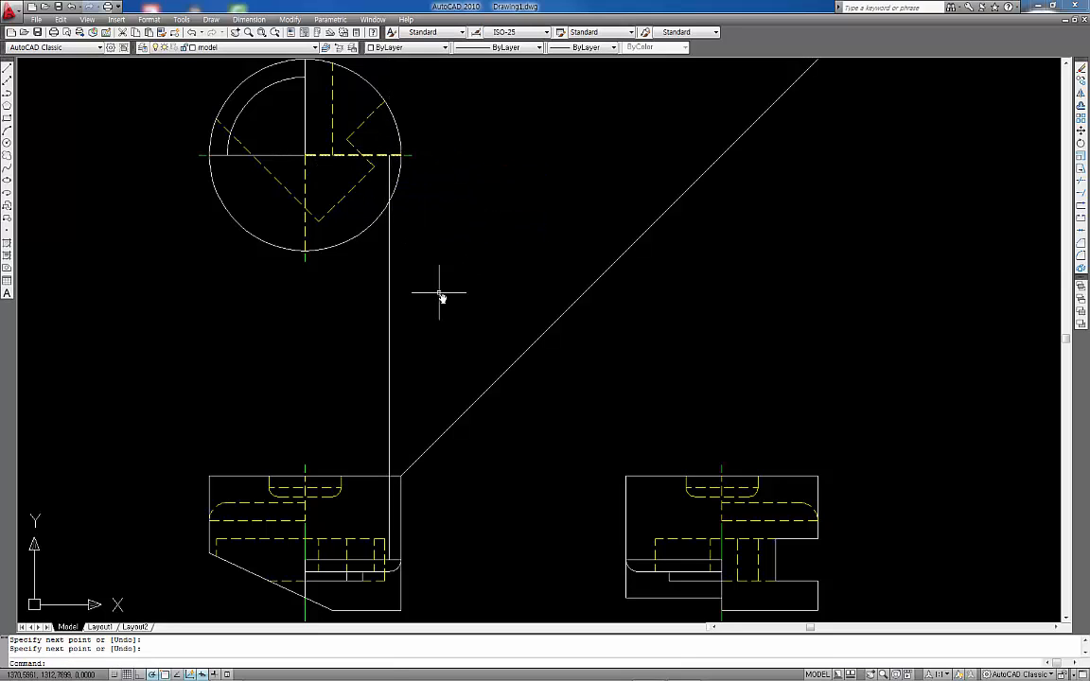
# Step: Draw a concentric circle in the circular view reaching the projection line's upper end, and delete the projection line
pyautogui.write('c')
pyautogui.press('Return')
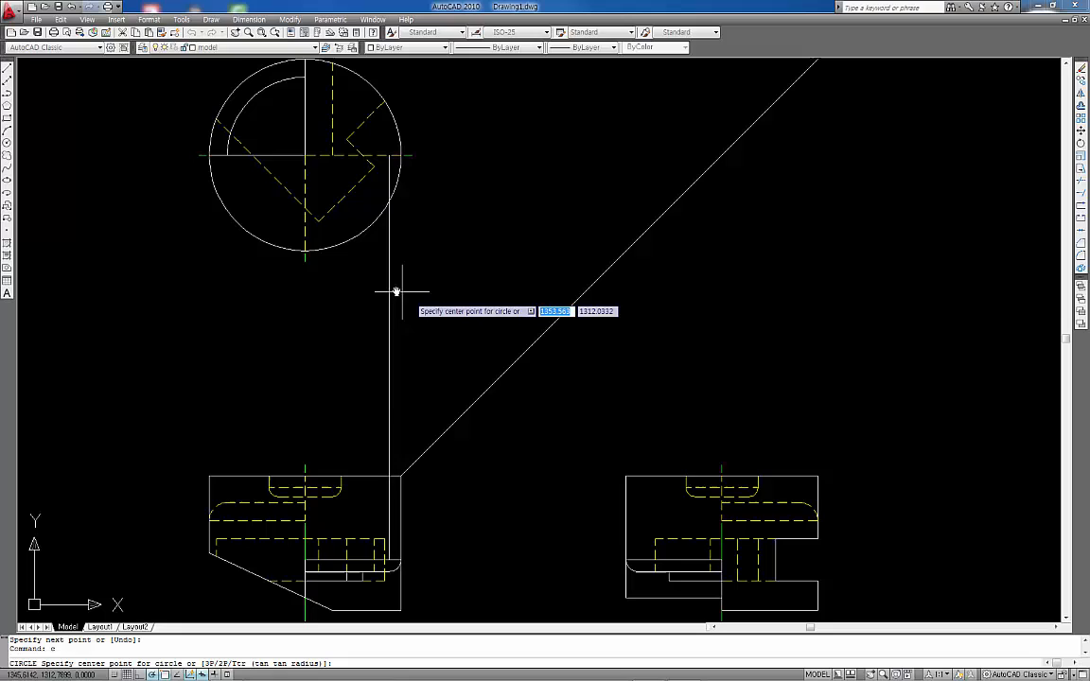
pyautogui.click(305, 156)
pyautogui.click(389, 157)
pyautogui.press('Return')
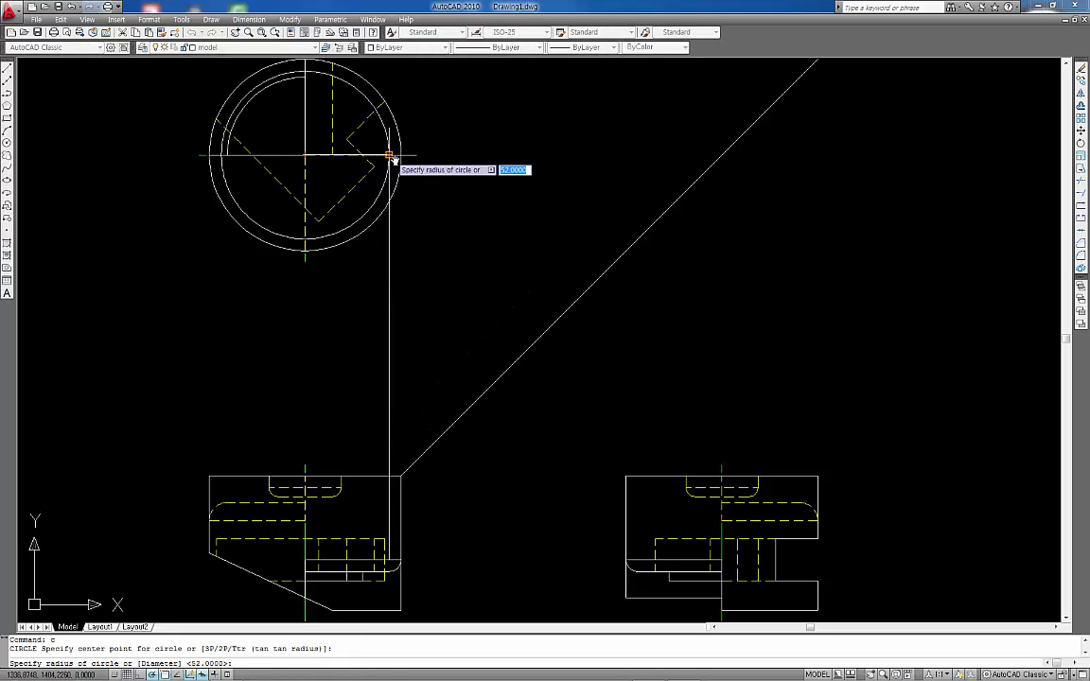
pyautogui.press('Escape')
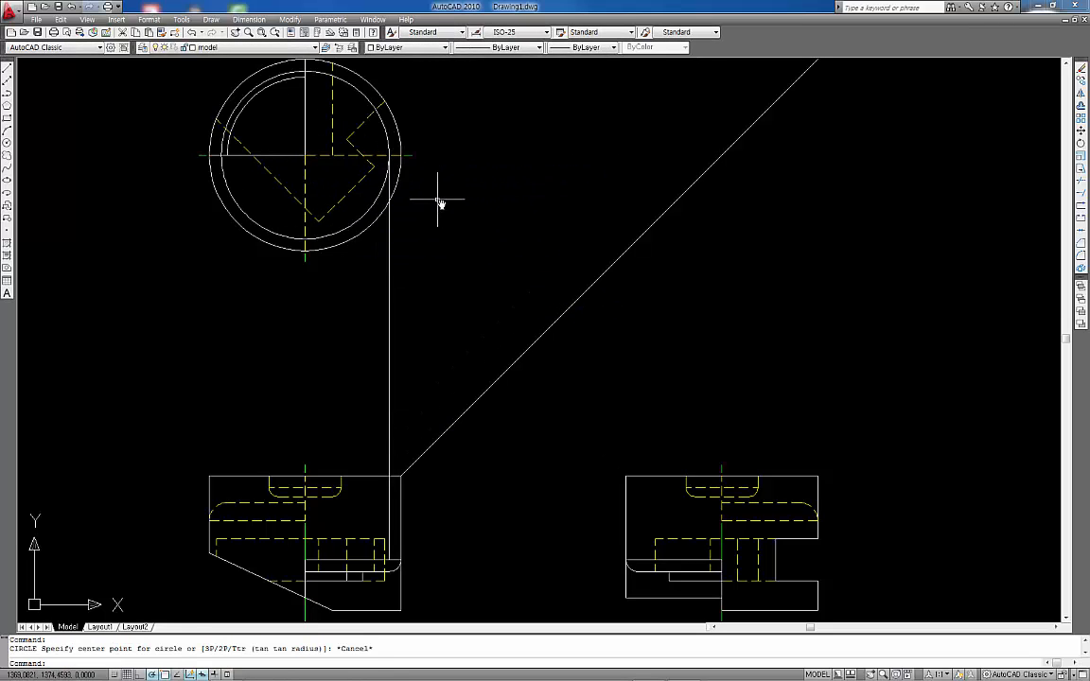
pyautogui.click(418, 268)
pyautogui.click(383, 305)
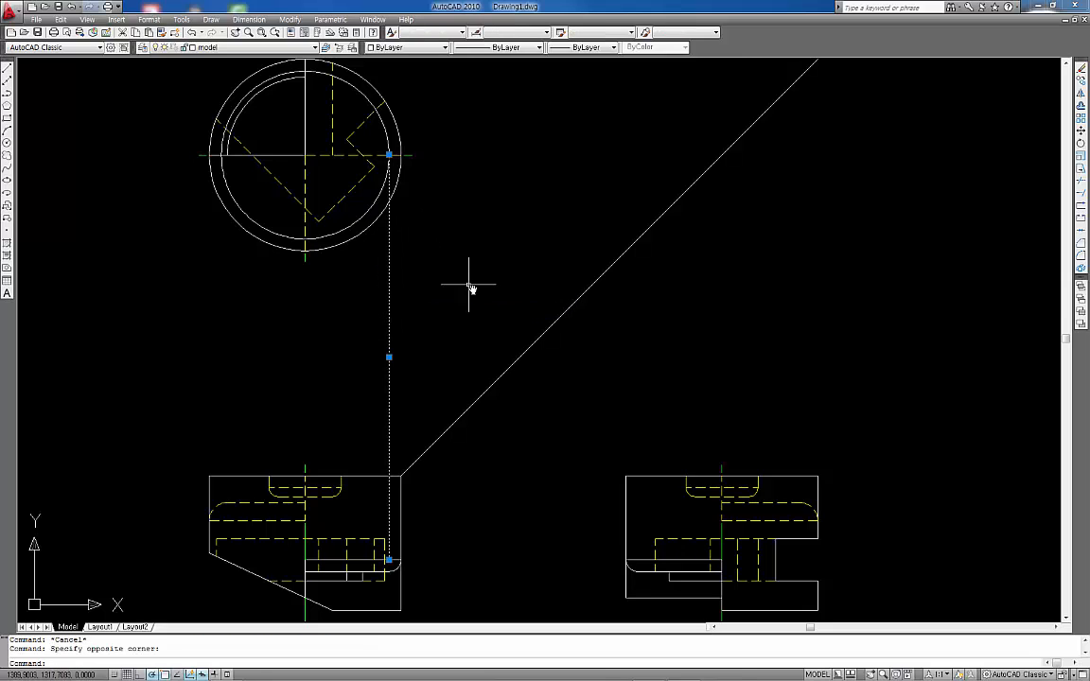
pyautogui.press('Delete')
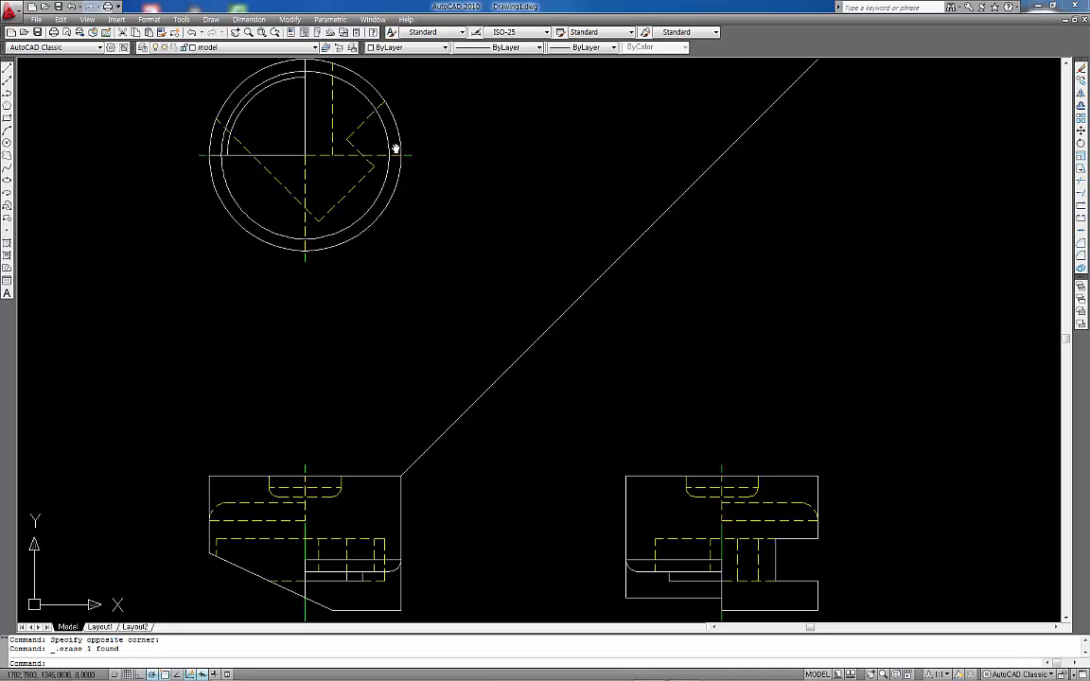
# Step: Trim the new inner circle at the centerlines and delete its upper arc so only the lower-right quarter arc is kept
pyautogui.press('Escape')
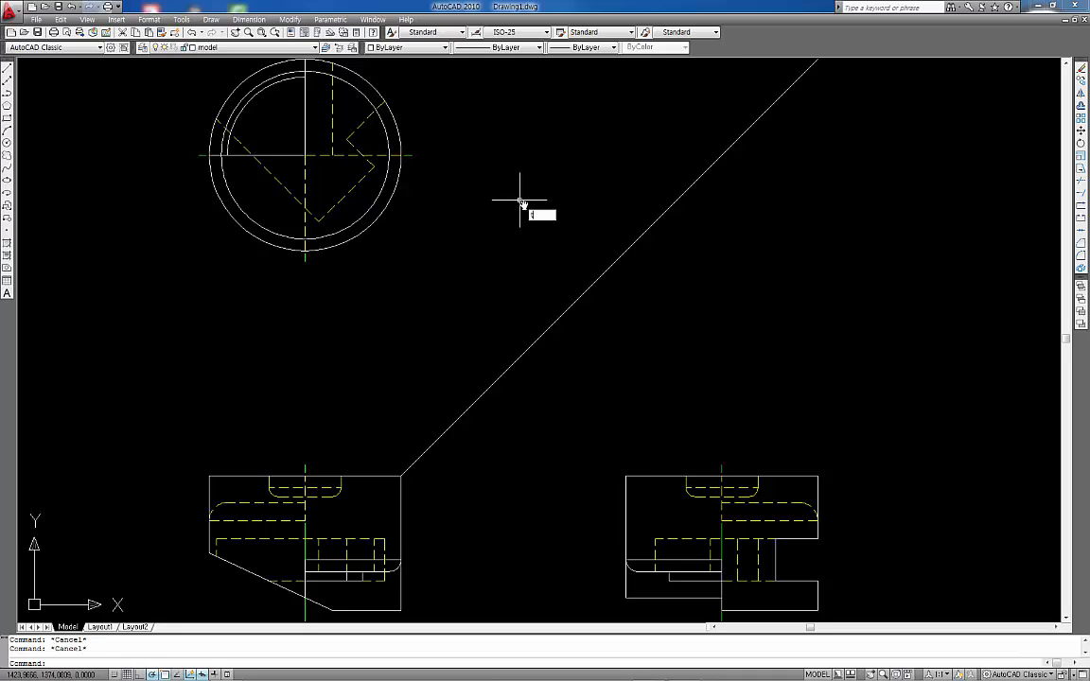
pyautogui.press('Return')
pyautogui.press('Return')
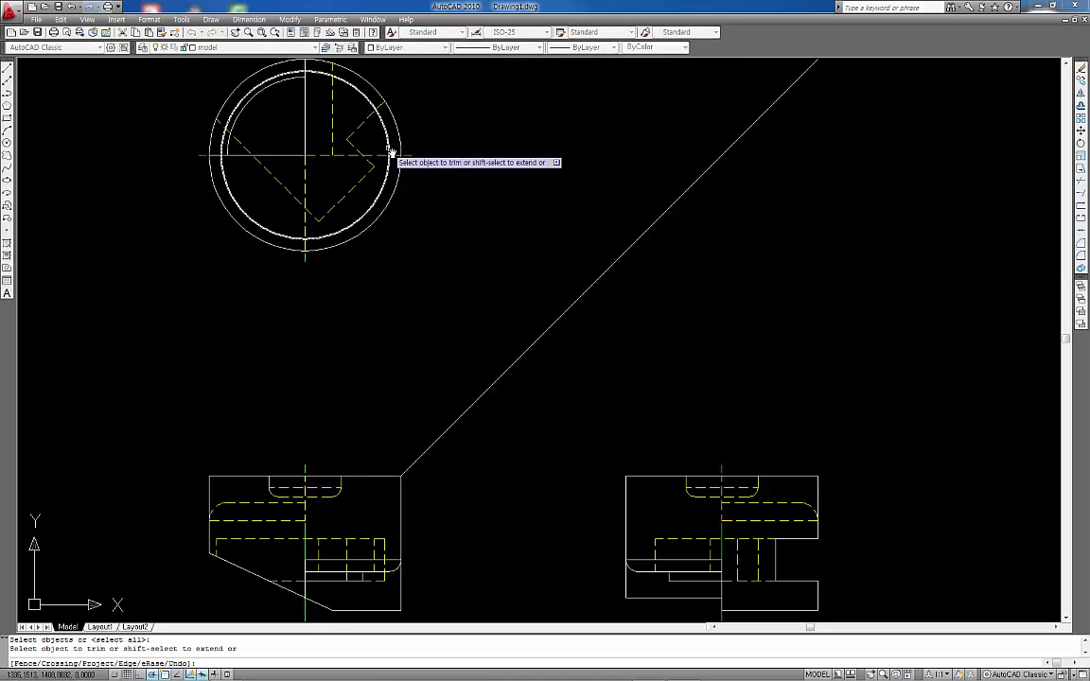
pyautogui.click(293, 237)
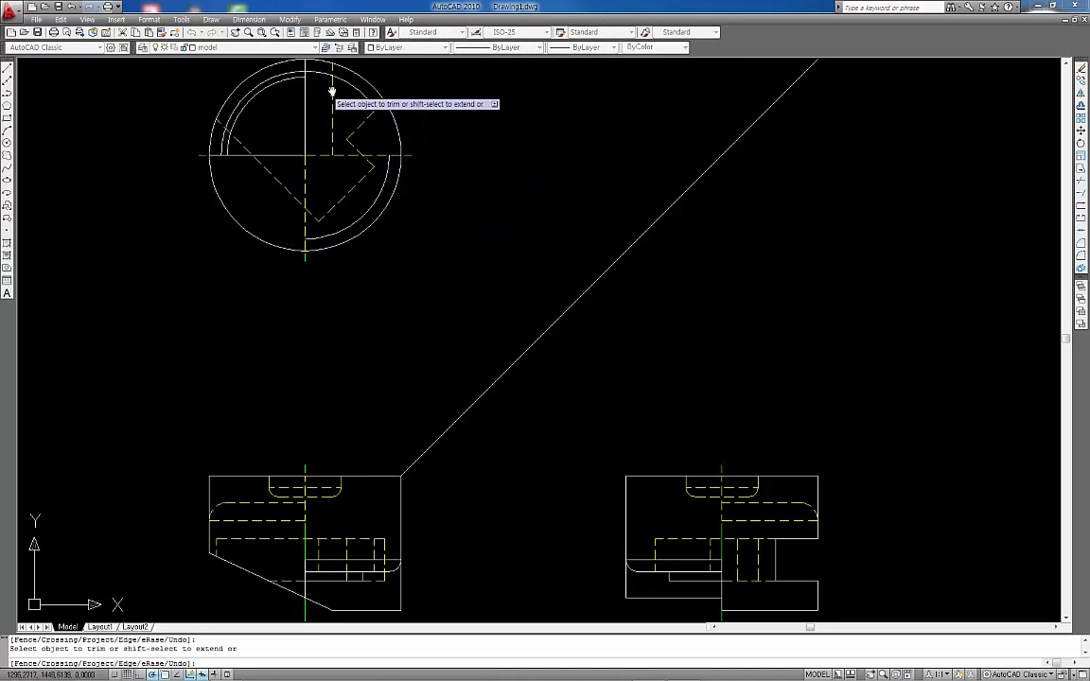
pyautogui.press('Return')
pyautogui.click(366, 94)
pyautogui.press('Delete')
# Step: Move the lower-right quarter arc in the circular view to the hidden layer
pyautogui.click(389, 175)
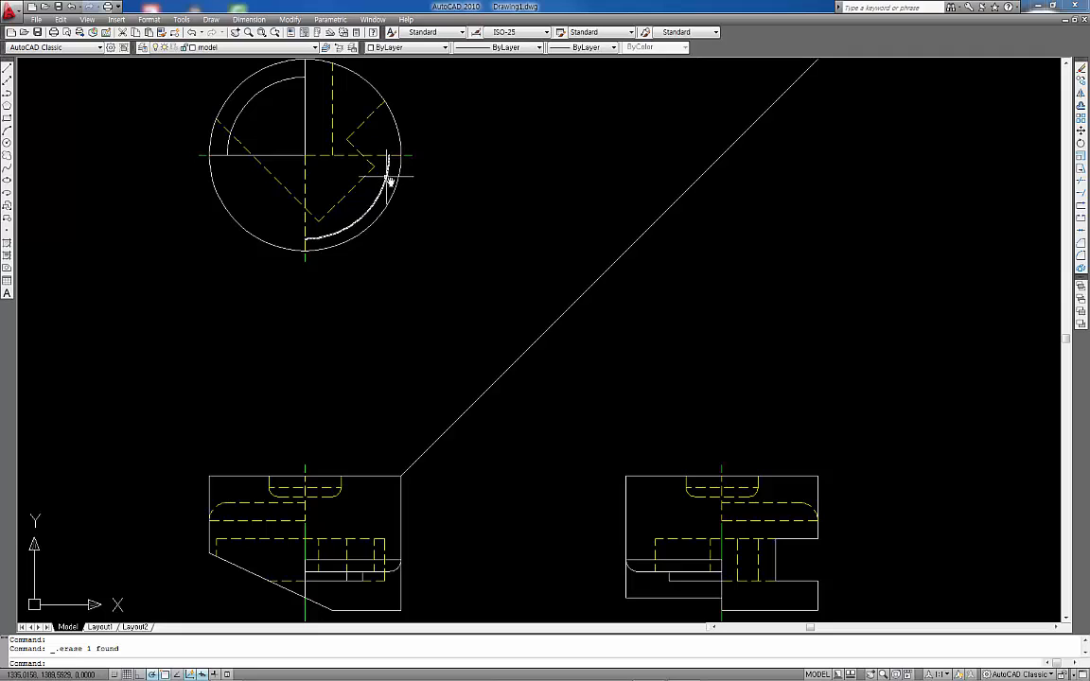
pyautogui.click(257, 49)
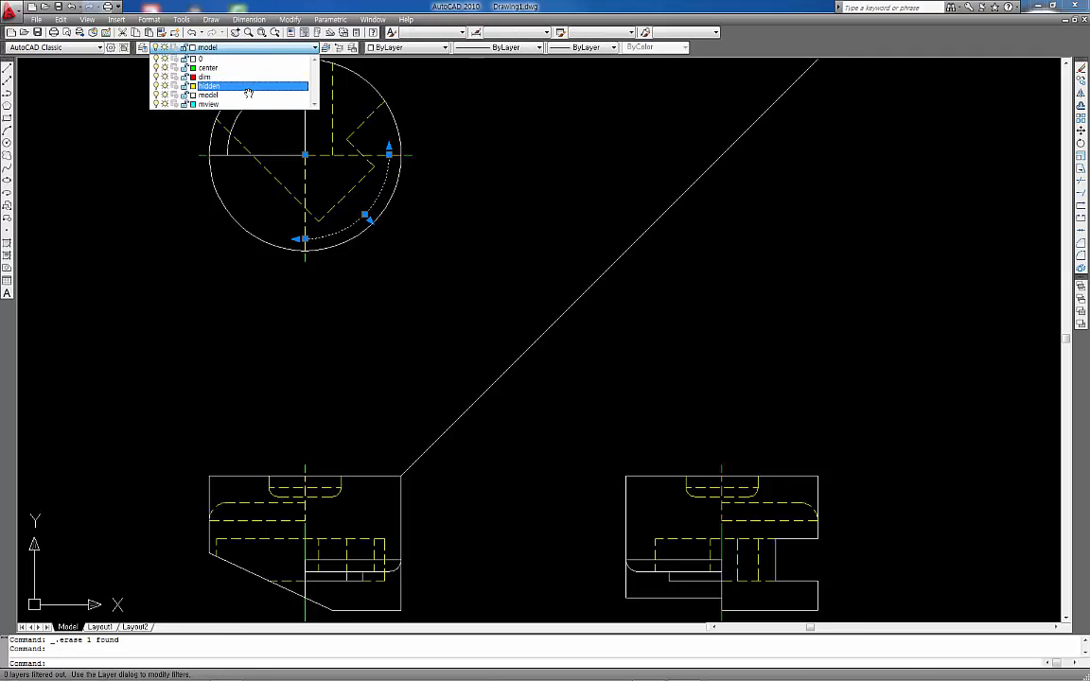
pyautogui.click(247, 86)
pyautogui.press('Escape')
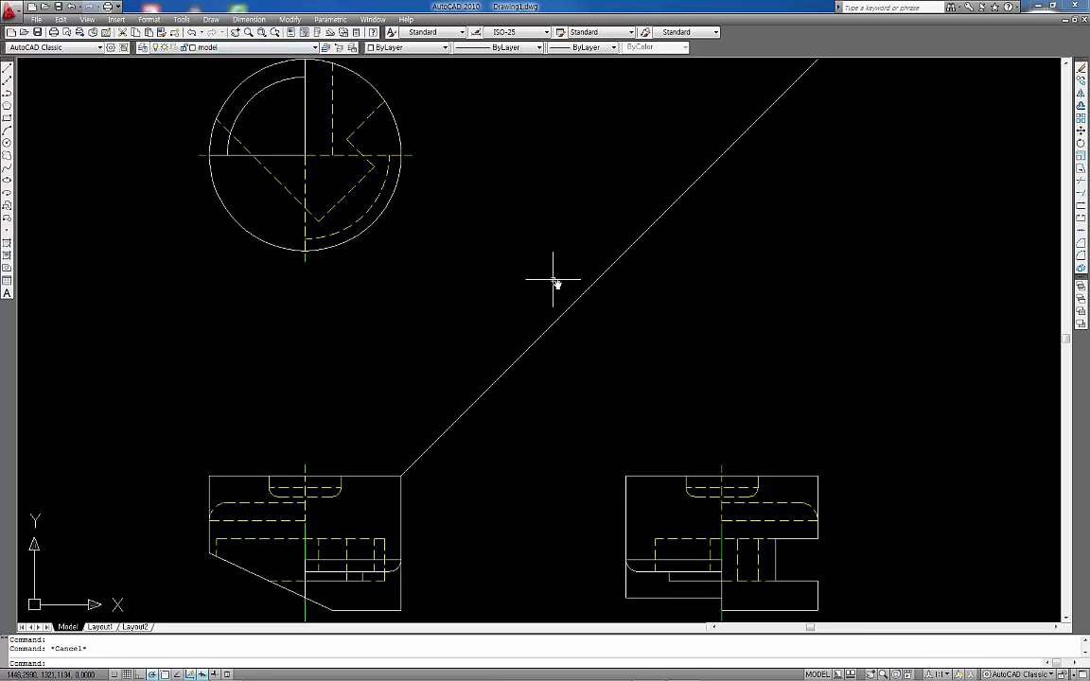
# Step: Draw a vertical projection line from the upper-right corner of the front view's dashed top recess to the circular view's horizontal centerline
pyautogui.scroll(-2, 489, 305)
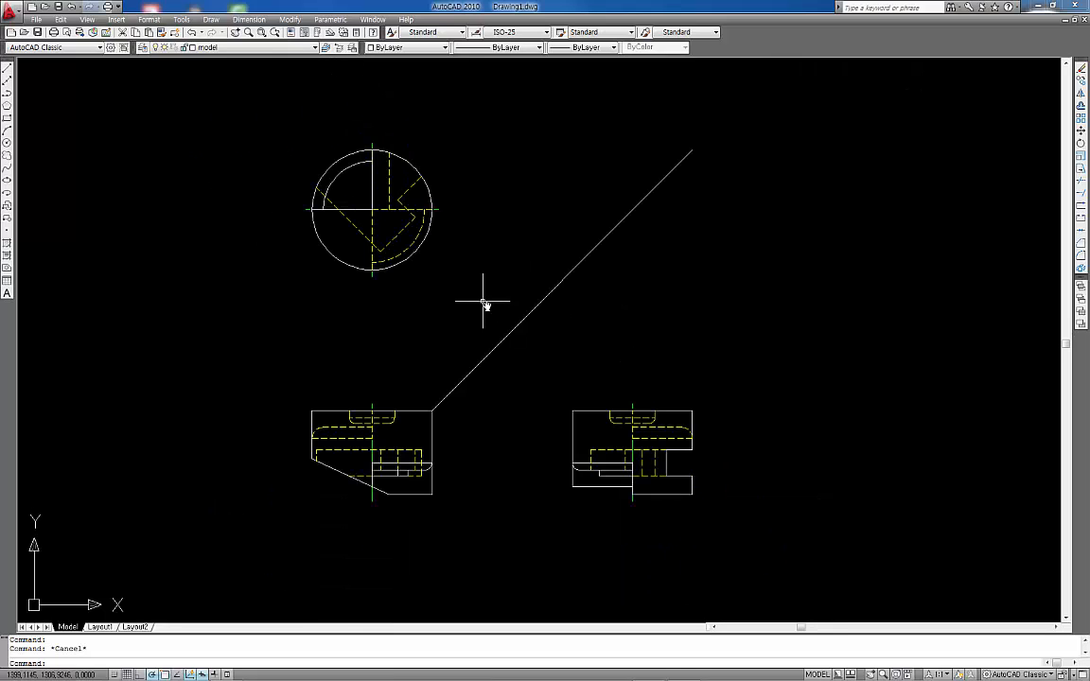
pyautogui.scroll(2, 482, 309)
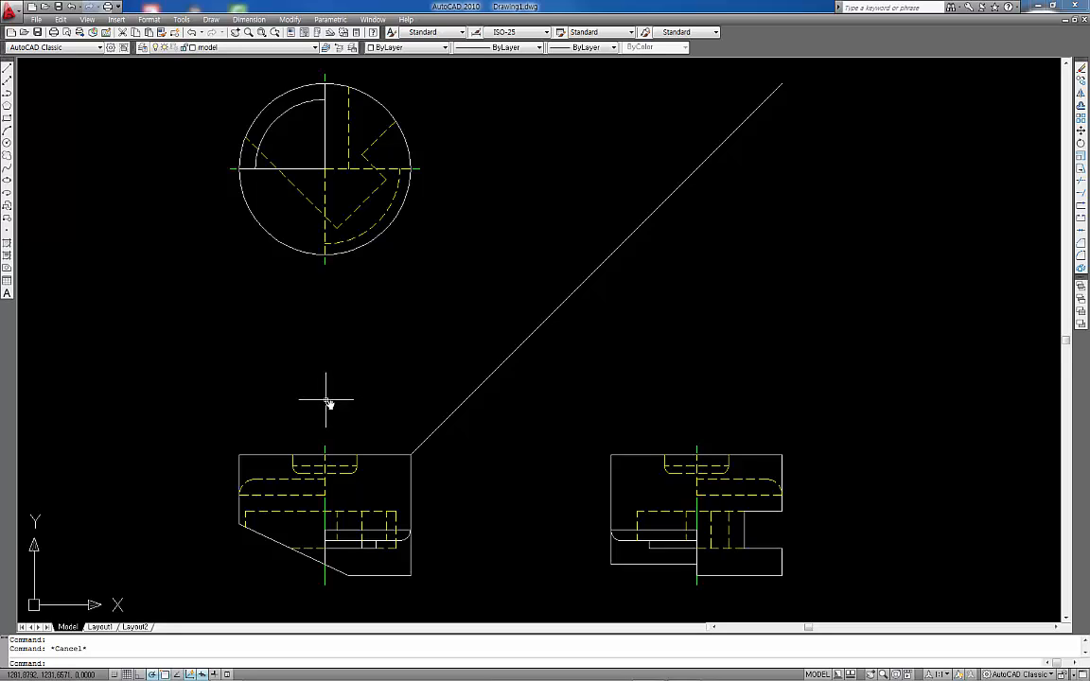
pyautogui.press('Return')
pyautogui.click(357, 455)
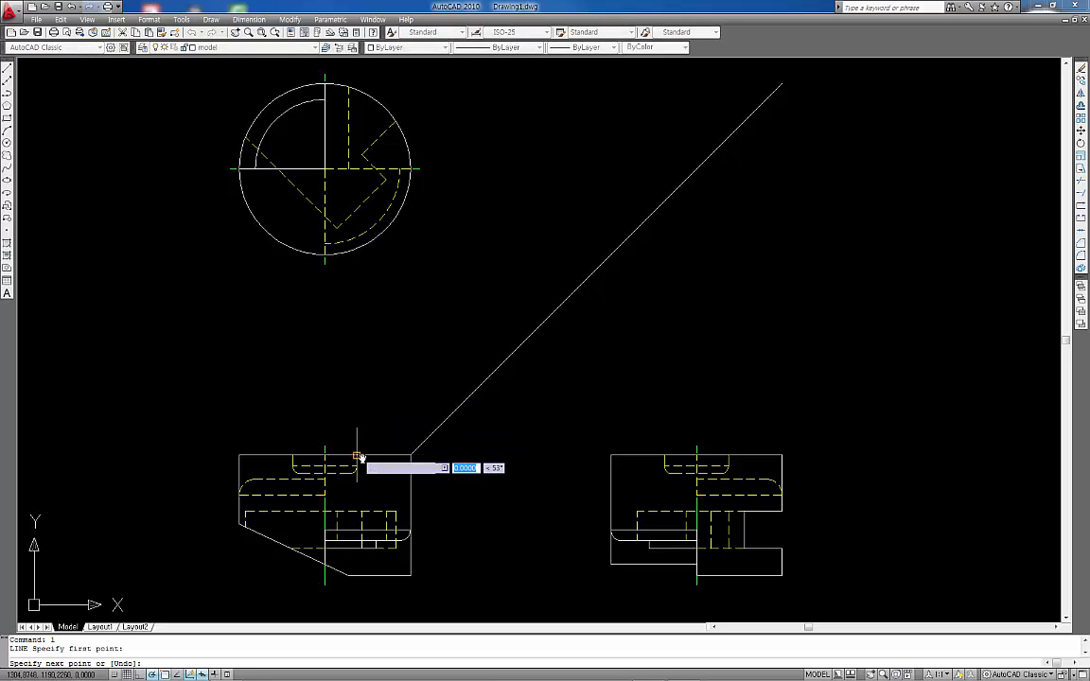
pyautogui.click(357, 171)
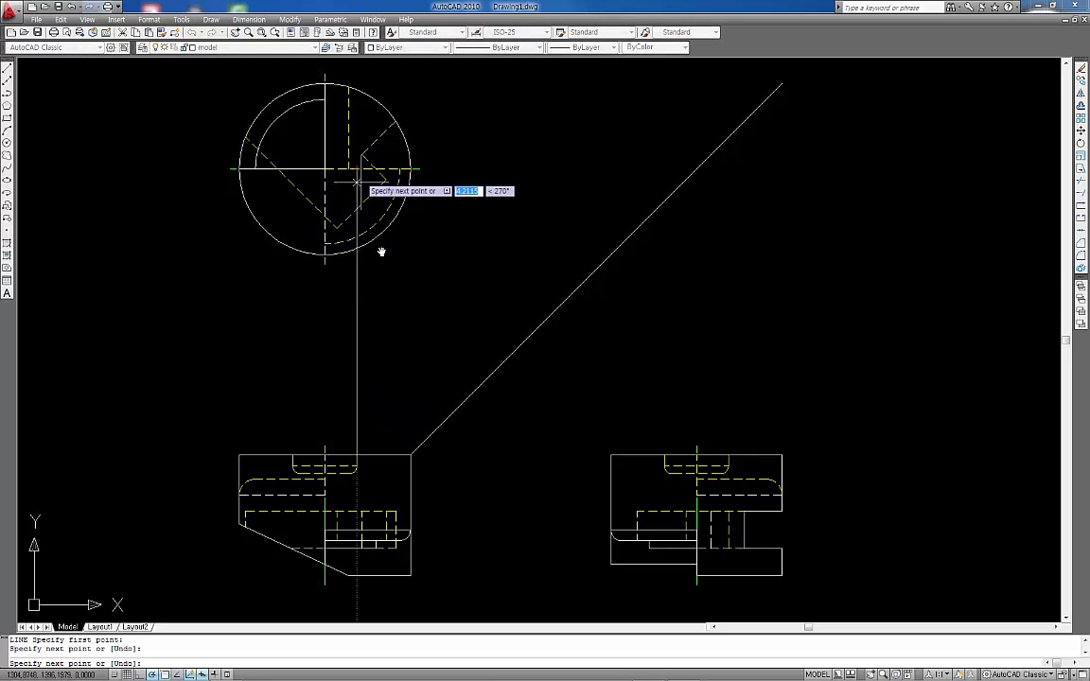
pyautogui.press('Return')
pyautogui.press('Return')
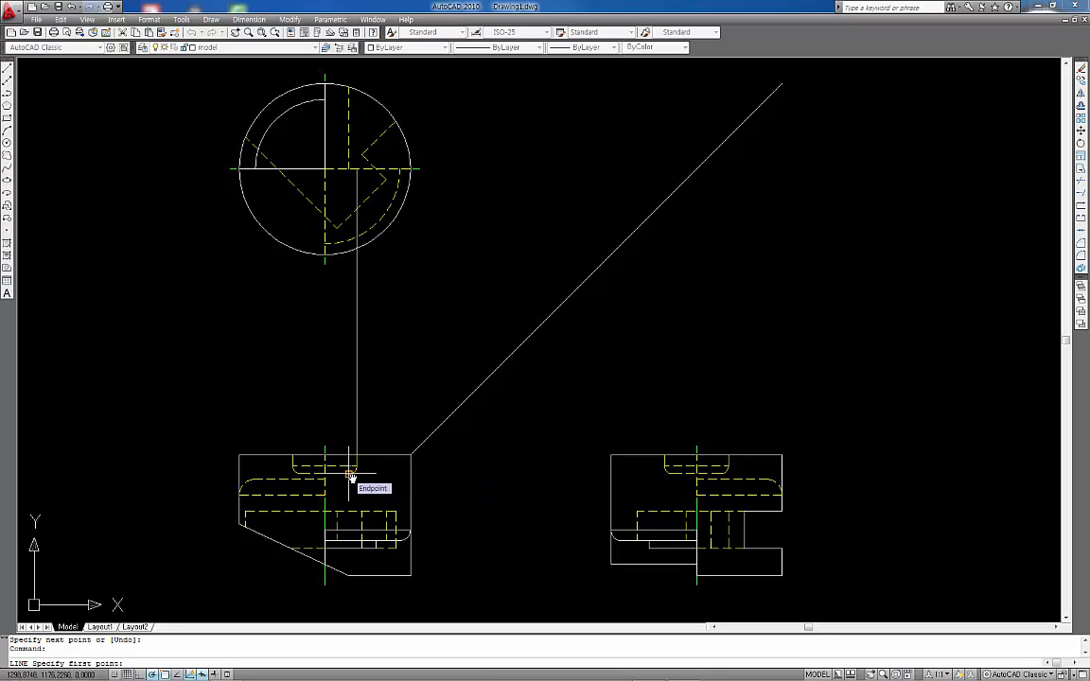
pyautogui.click(350, 474)
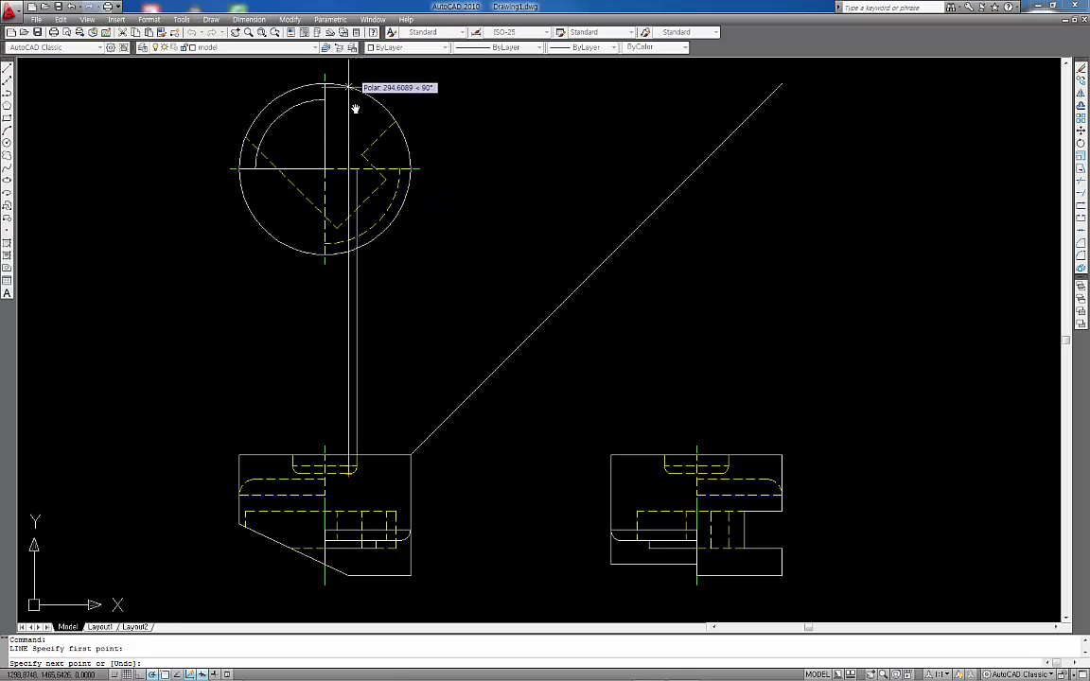
pyautogui.click(346, 260)
pyautogui.press('Return')
# Step: Draw a vertical projection line from the left fillet of the front view's dashed top recess to the circular view's horizontal centerline
pyautogui.press('Return')
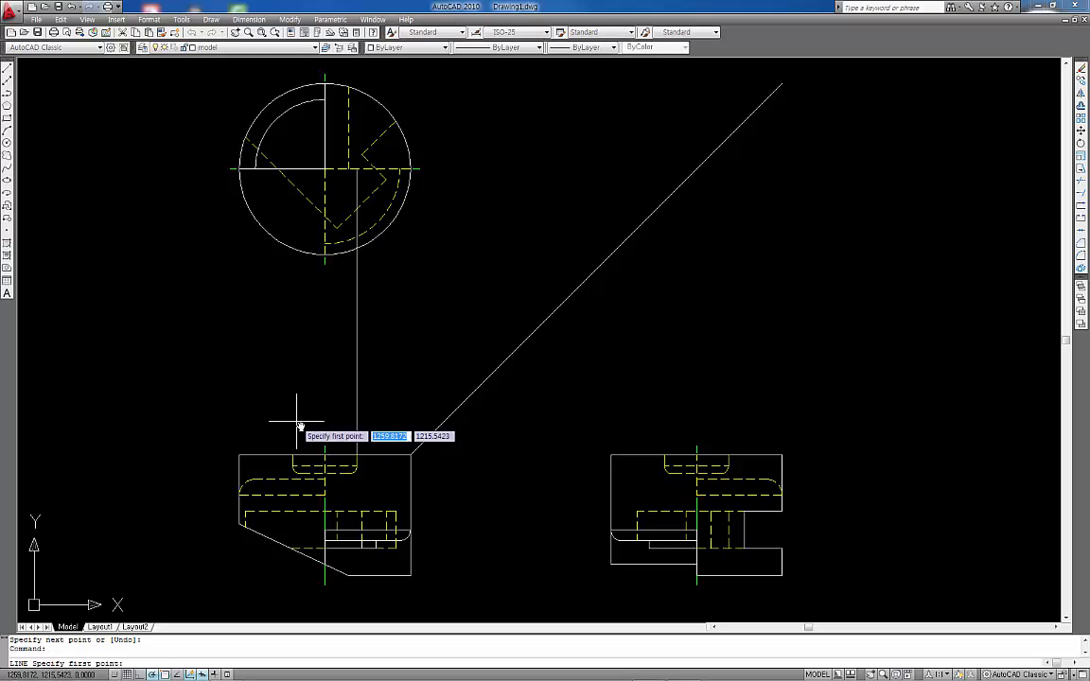
pyautogui.click(298, 458)
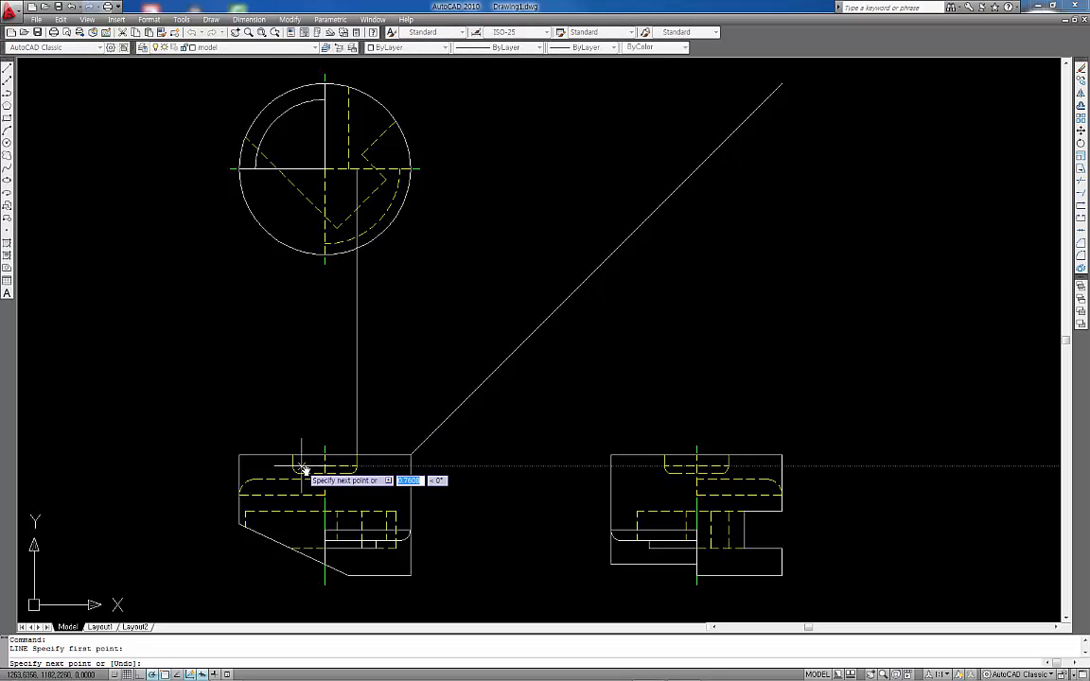
pyautogui.click(301, 171)
pyautogui.press('Return')
# Step: Draw two circles centered in the circular view, one reaching the upper end of each recess projection line
pyautogui.scroll(5, 370, 186)
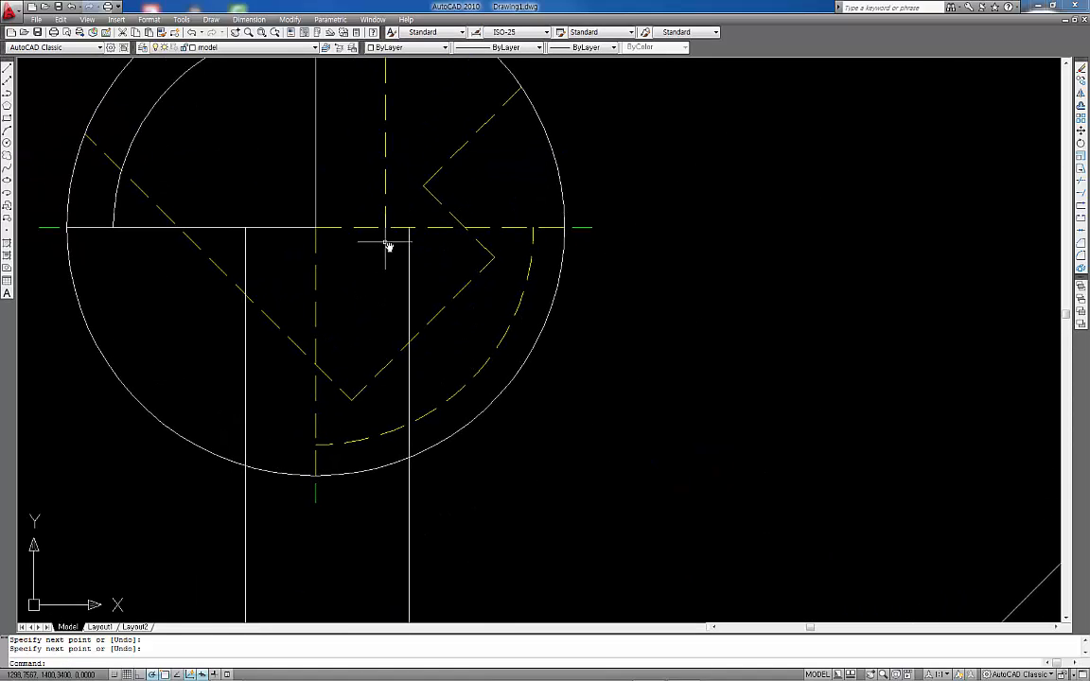
pyautogui.write('c')
pyautogui.press('Return')
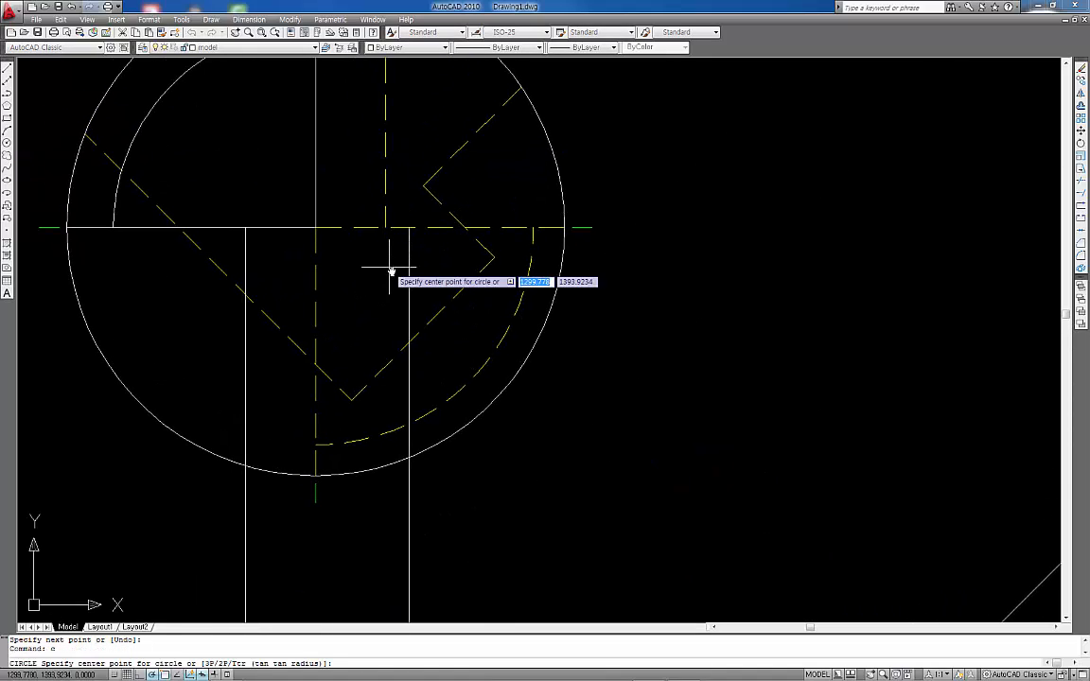
pyautogui.click(316, 227)
pyautogui.click(251, 230)
pyautogui.press('Return')
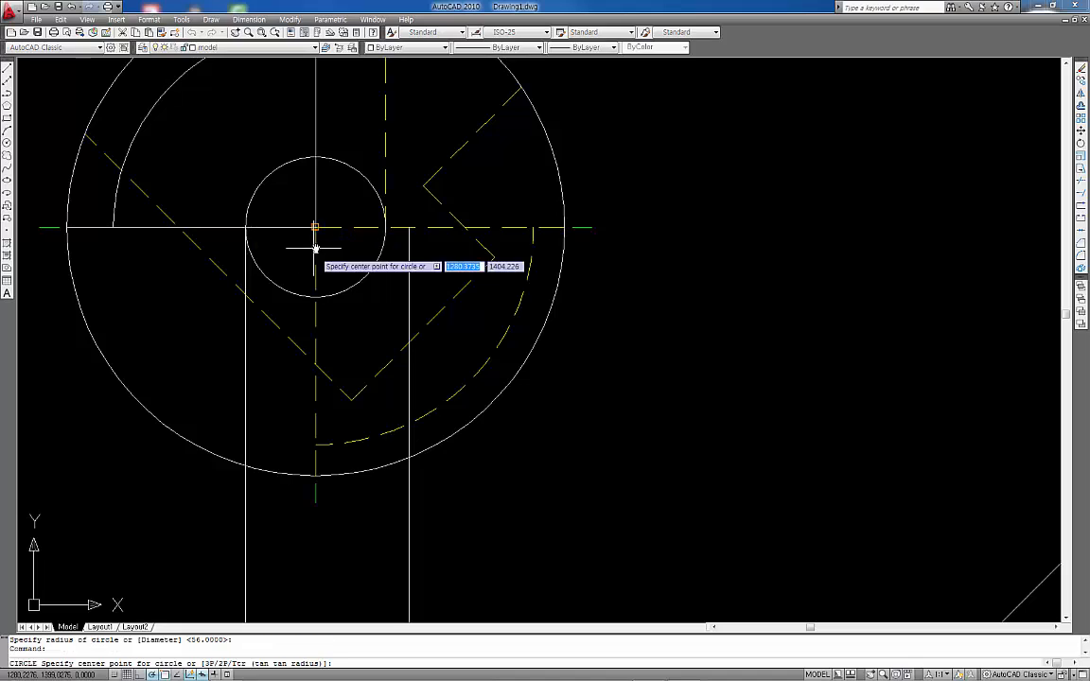
pyautogui.click(316, 228)
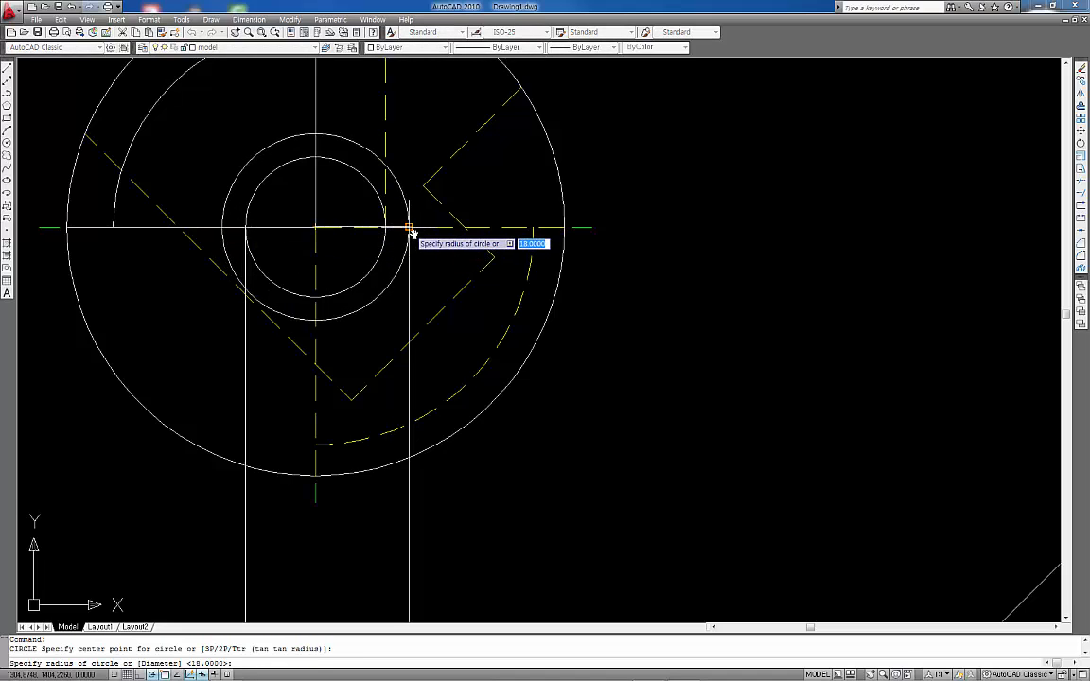
pyautogui.click(408, 228)
pyautogui.press('Return')
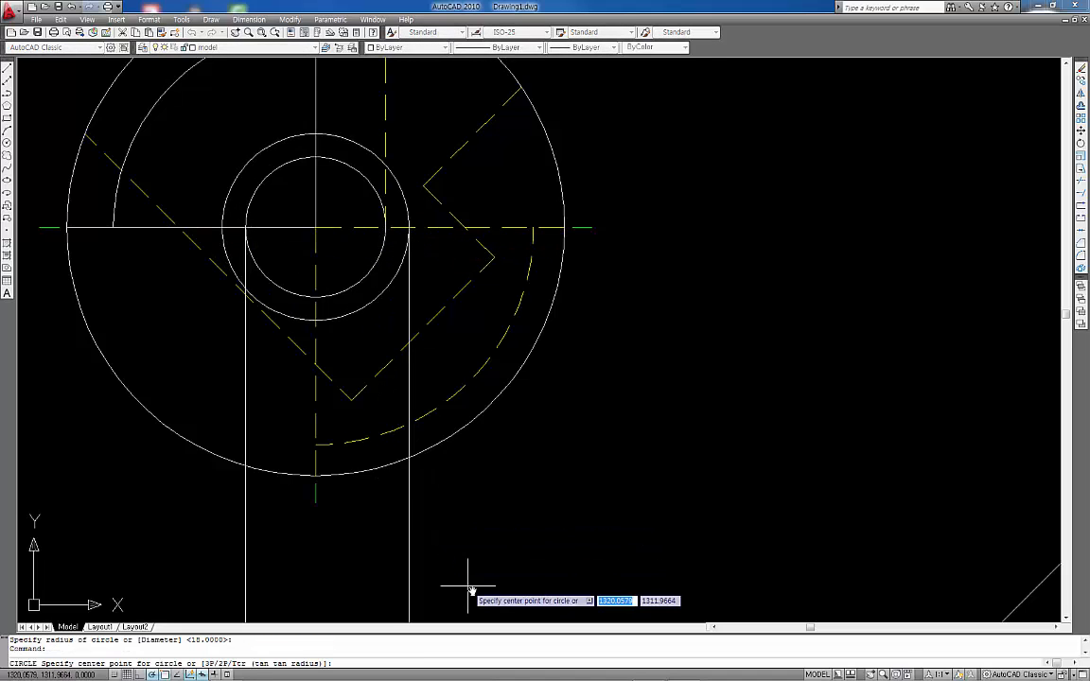
pyautogui.press('Escape')
# Step: Delete the two vertical projection lines below the circular view
pyautogui.click(448, 549)
pyautogui.click(120, 571)
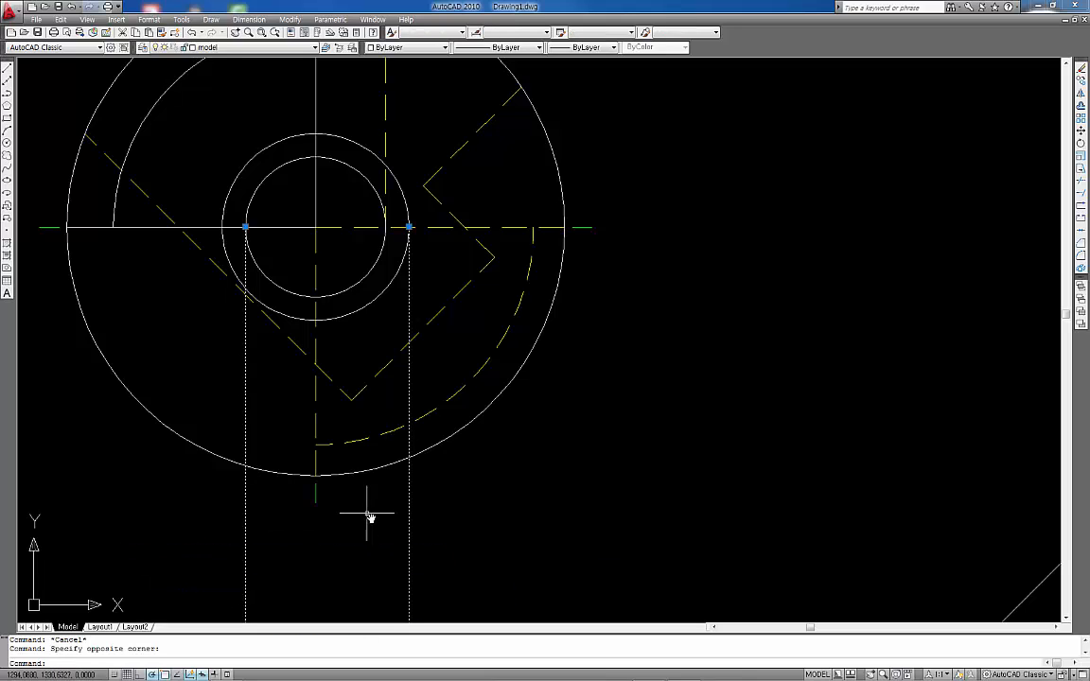
pyautogui.press('Delete')
# Step: Trim away the upper-left quarter of both small concentric circles at the centerlines
pyautogui.moveTo(358, 273); pyautogui.dragTo(464, 338, button='middle')
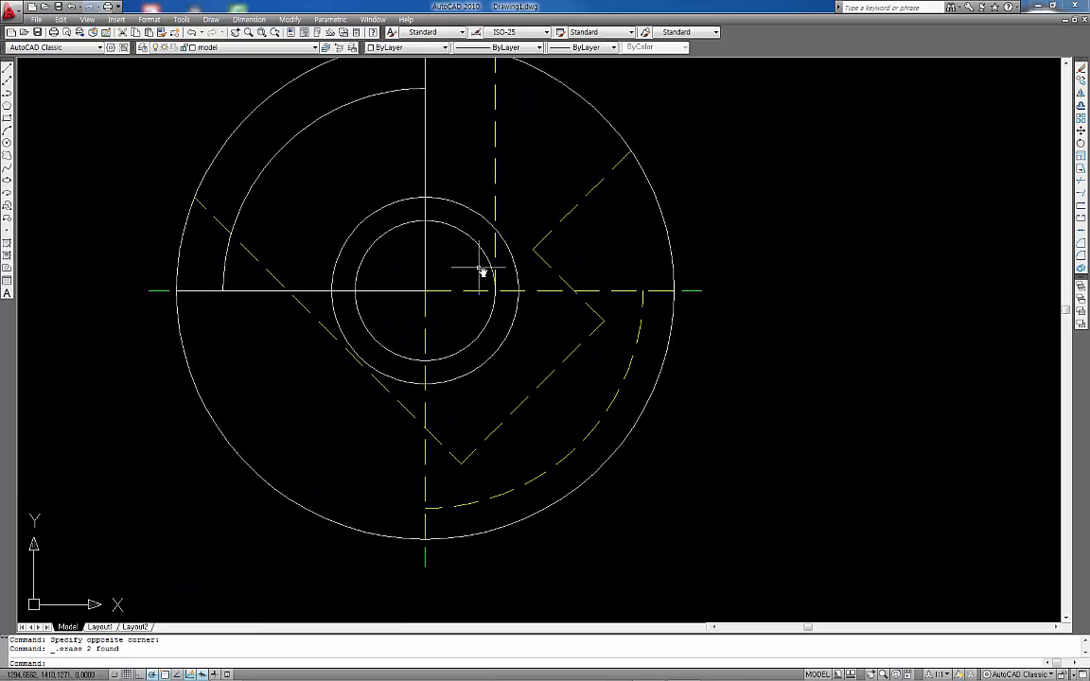
pyautogui.press('Escape')
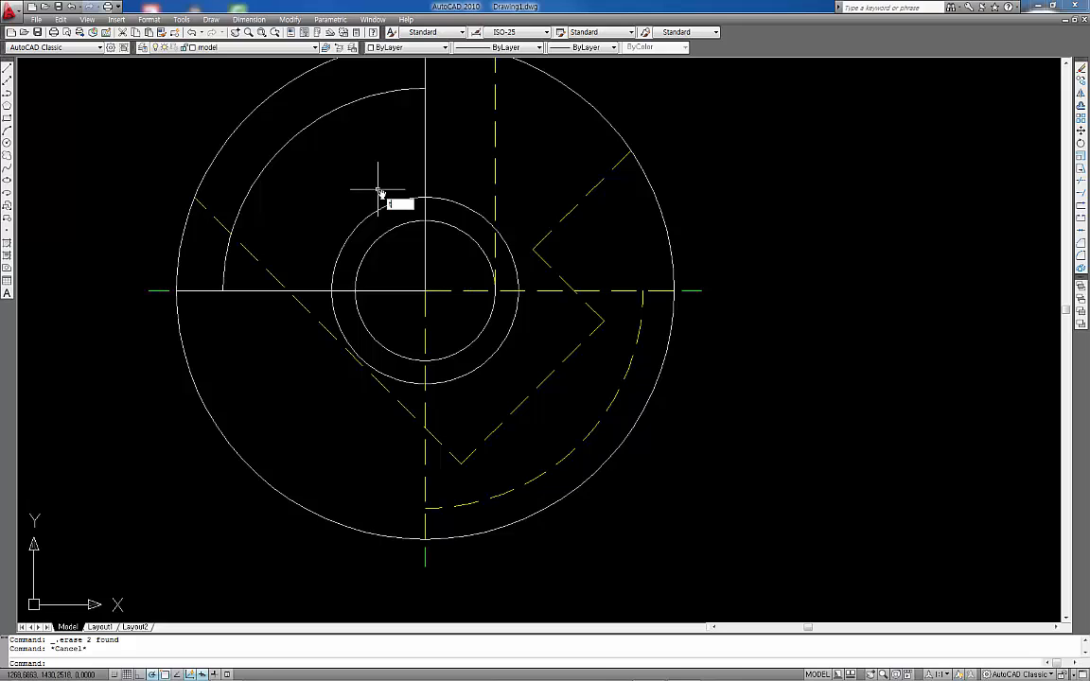
pyautogui.write('tr')
pyautogui.press('Return')
pyautogui.press('Return')
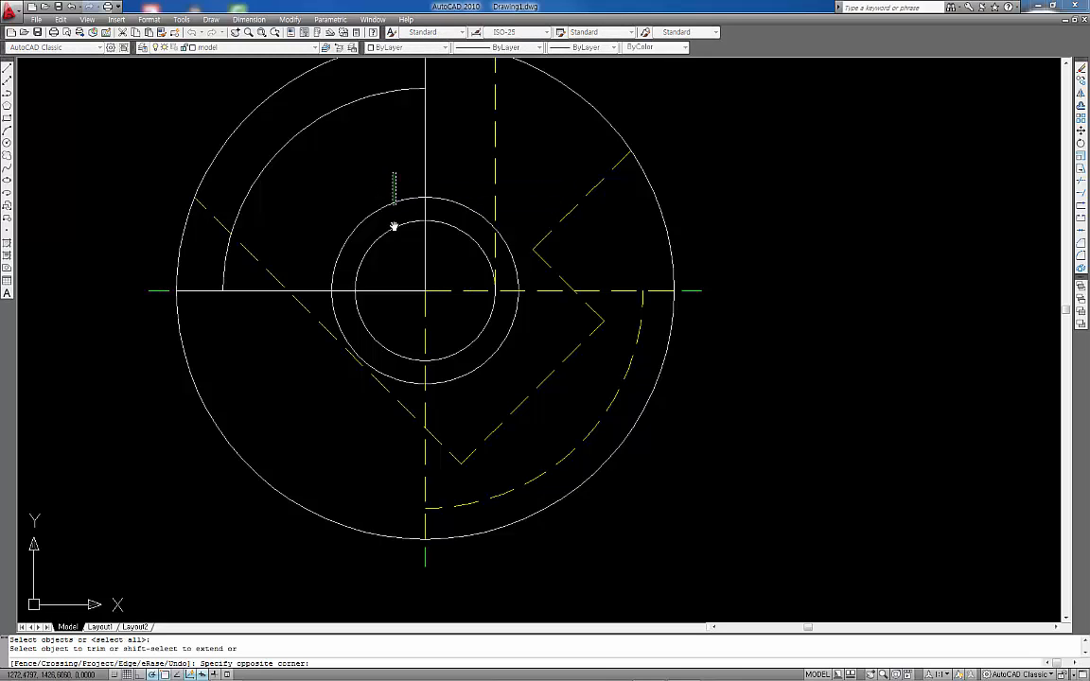
pyautogui.click(395, 173)
pyautogui.click(360, 274)
pyautogui.press('Escape')
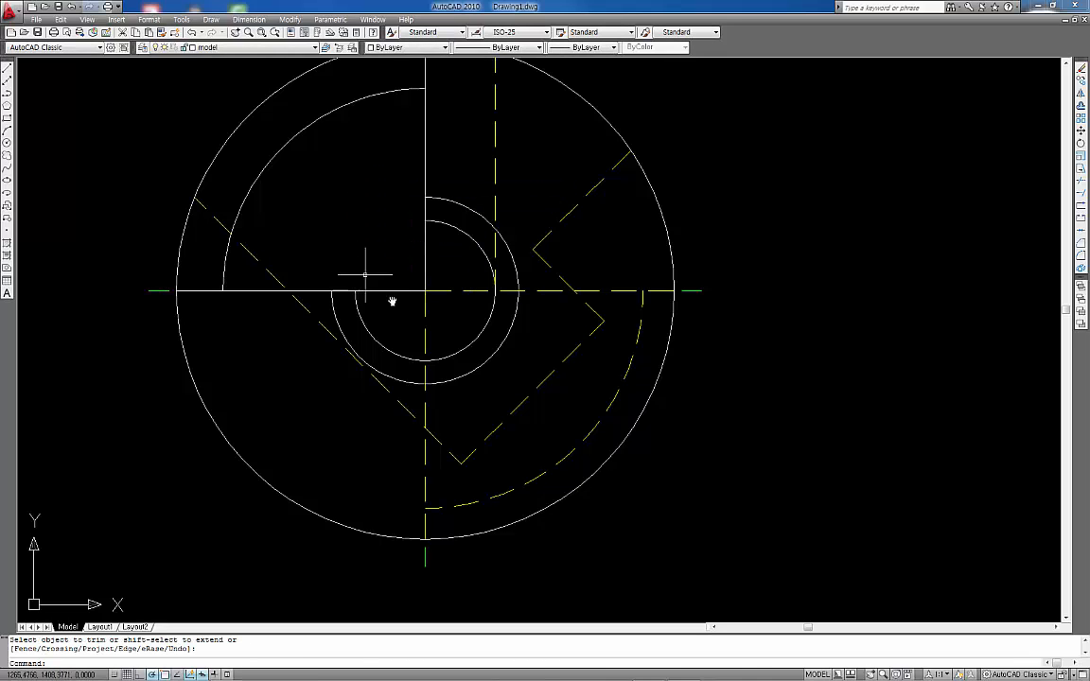
pyautogui.scroll(-5, 655, 441)
pyautogui.moveTo(641, 494); pyautogui.dragTo(566, 244, button='middle')
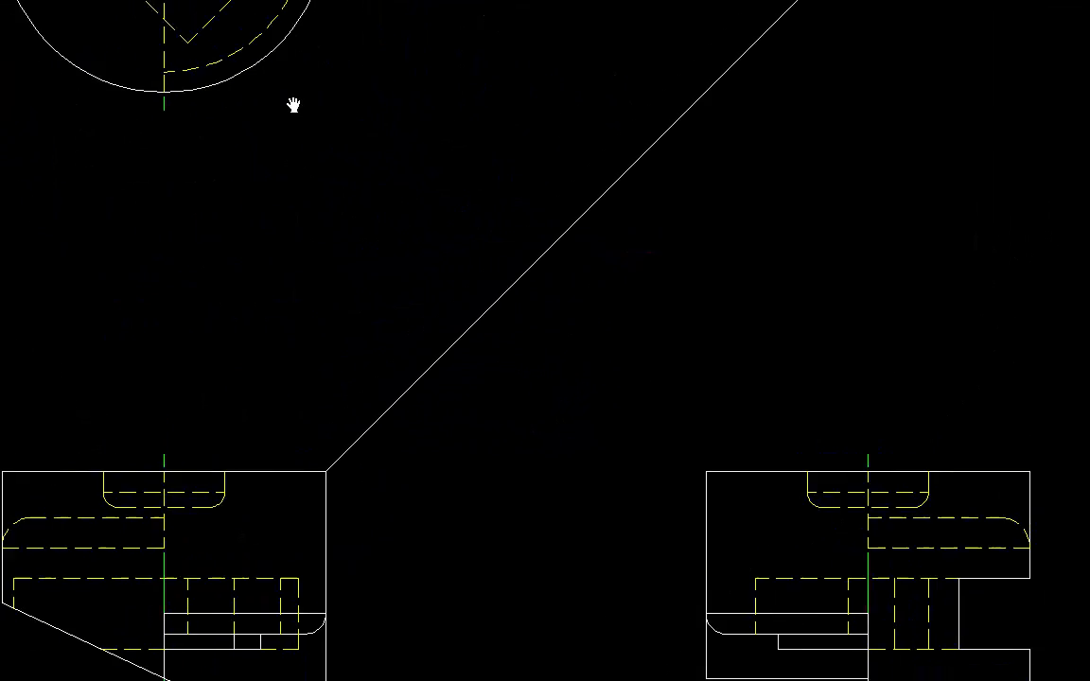
pyautogui.scroll(2, 565, 243)
pyautogui.scroll(-2, 200, 358)
pyautogui.moveTo(195, 365); pyautogui.dragTo(175, 280, button='middle')
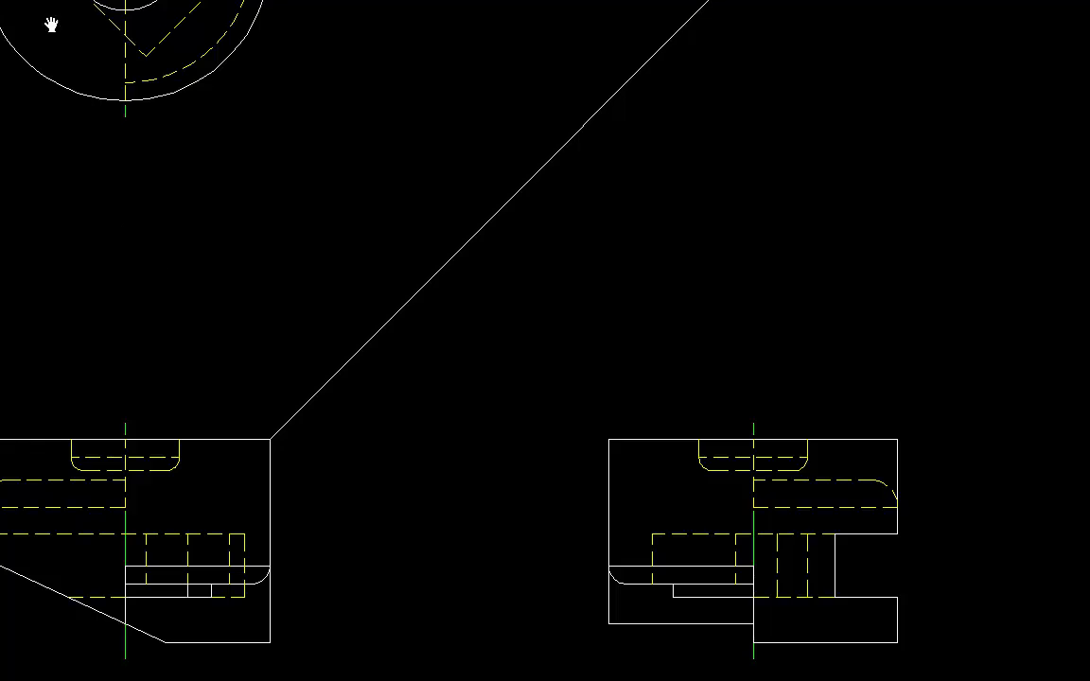
pyautogui.rightClick(136, 168)
pyautogui.click(21, 215)
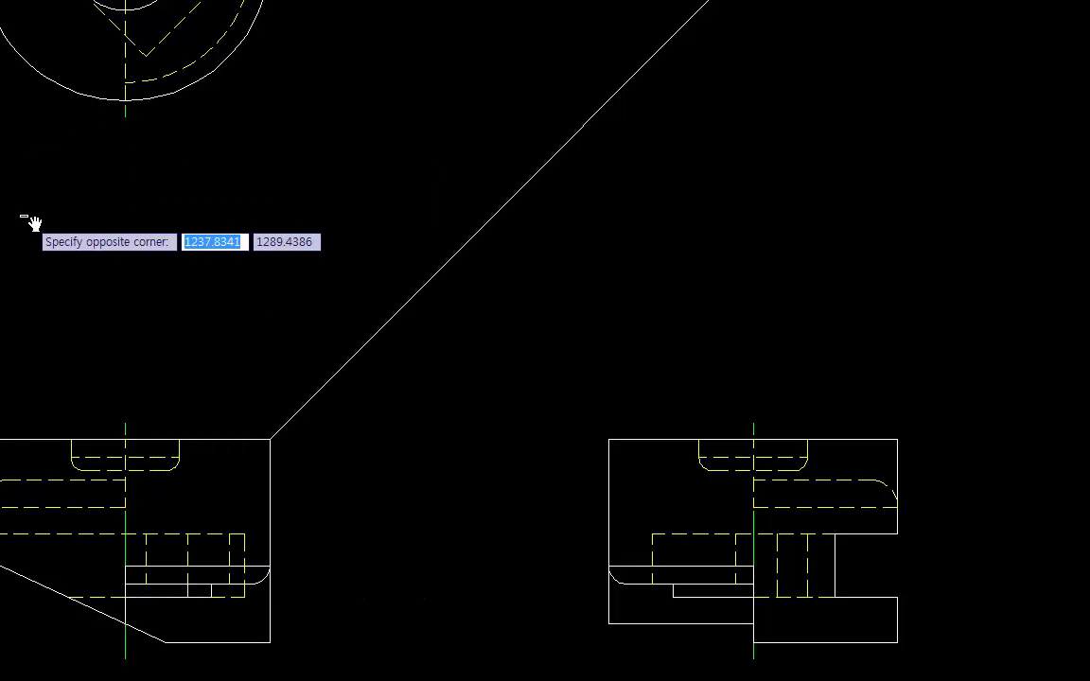
pyautogui.click(29, 218)
pyautogui.moveTo(59, 225); pyautogui.dragTo(68, 481, button='middle')
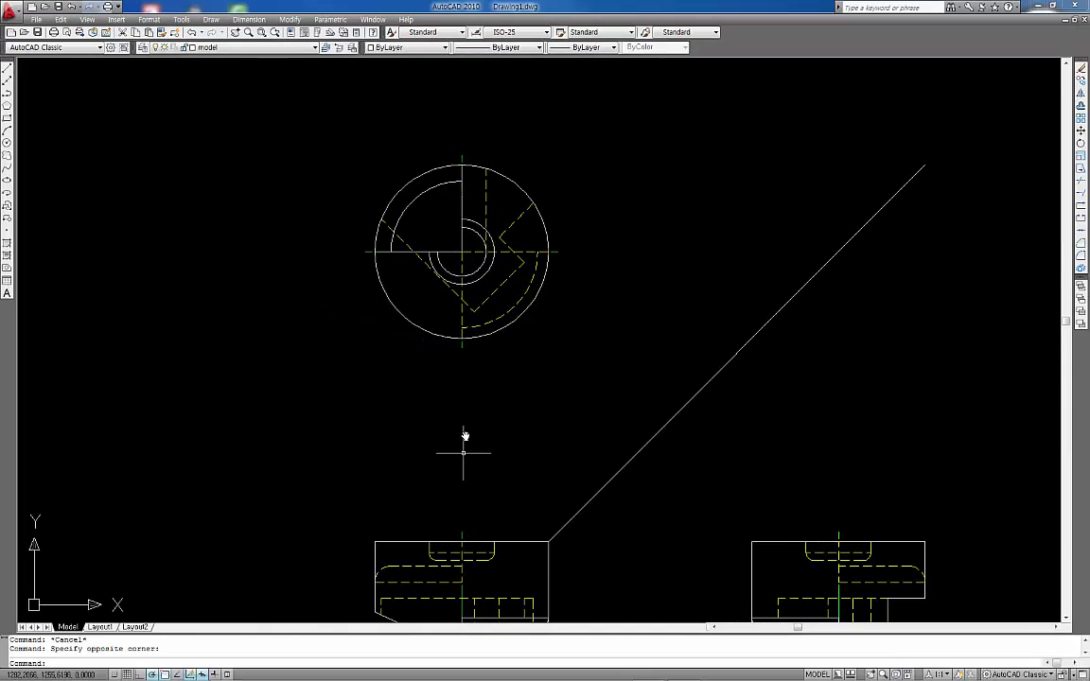
pyautogui.moveTo(454, 449); pyautogui.dragTo(451, 416, button='middle')
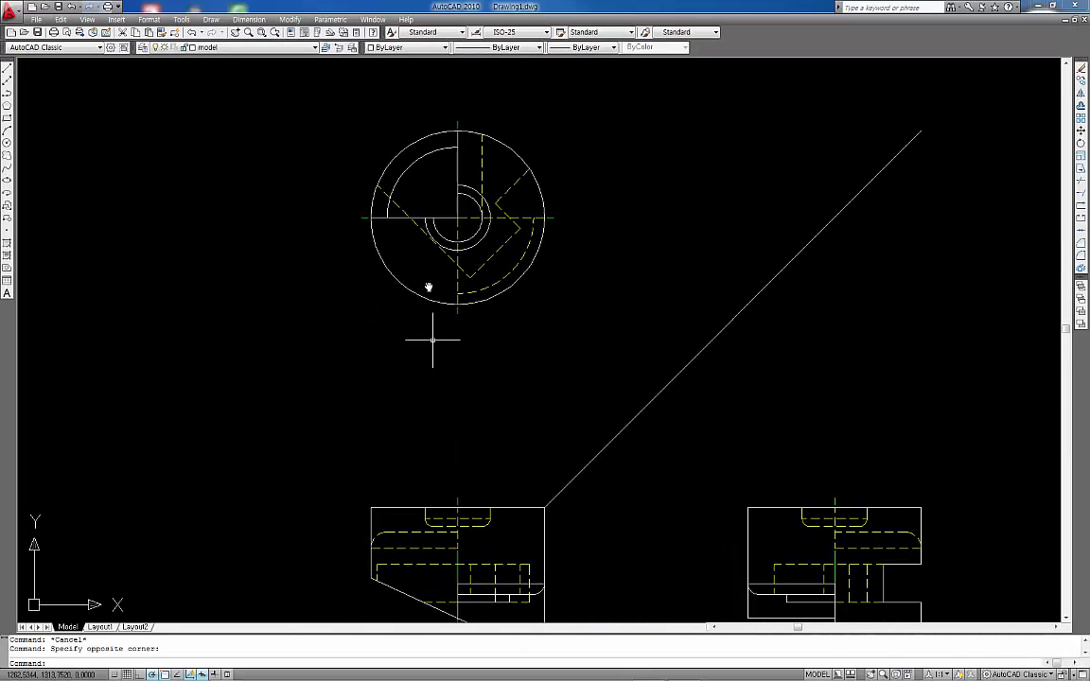
pyautogui.press('Escape')
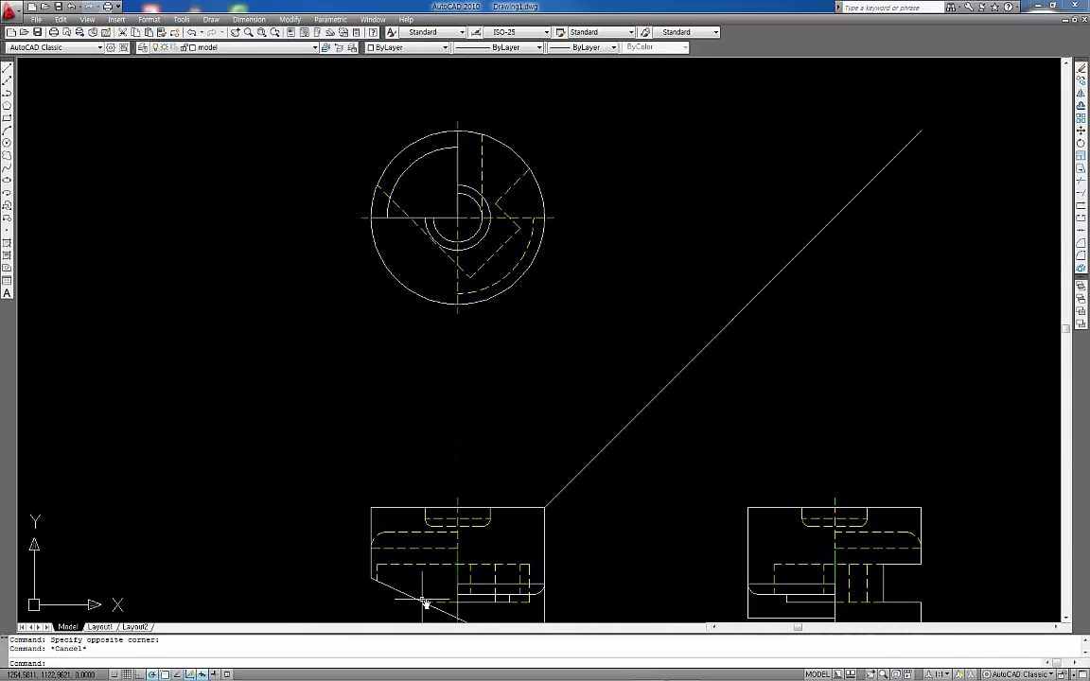
# Step: Draw a vertical projection line from where the front view's slanted edge meets the lower dashed line up to the circular view's outer circle
pyautogui.moveTo(424, 593); pyautogui.dragTo(416, 434, button='middle')
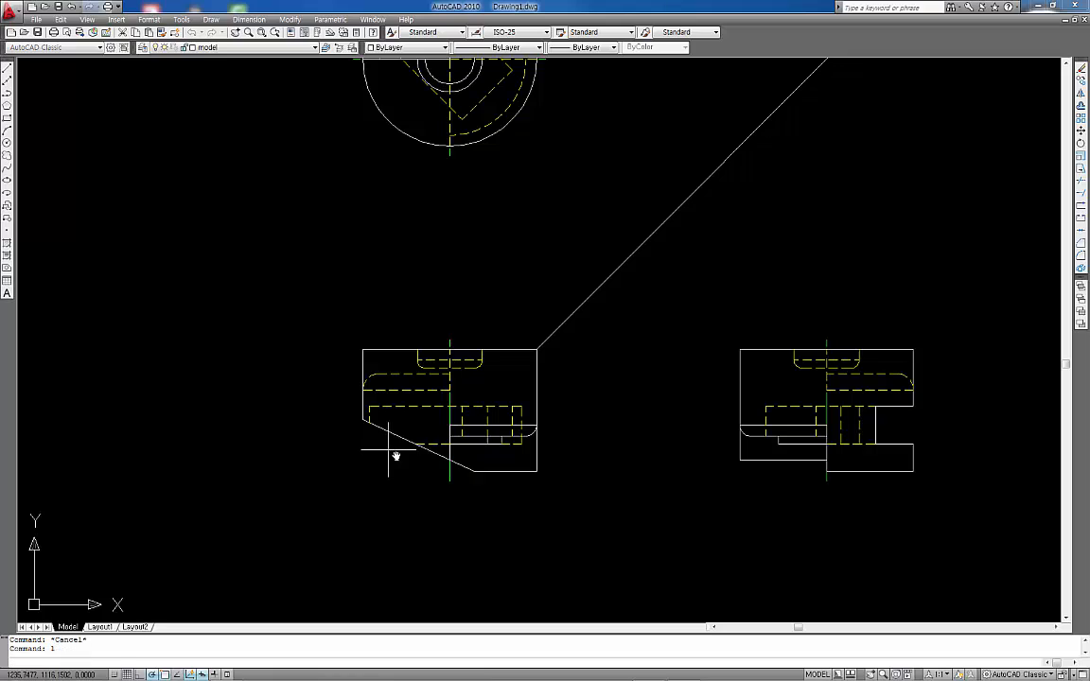
pyautogui.press('Return')
pyautogui.click(416, 443)
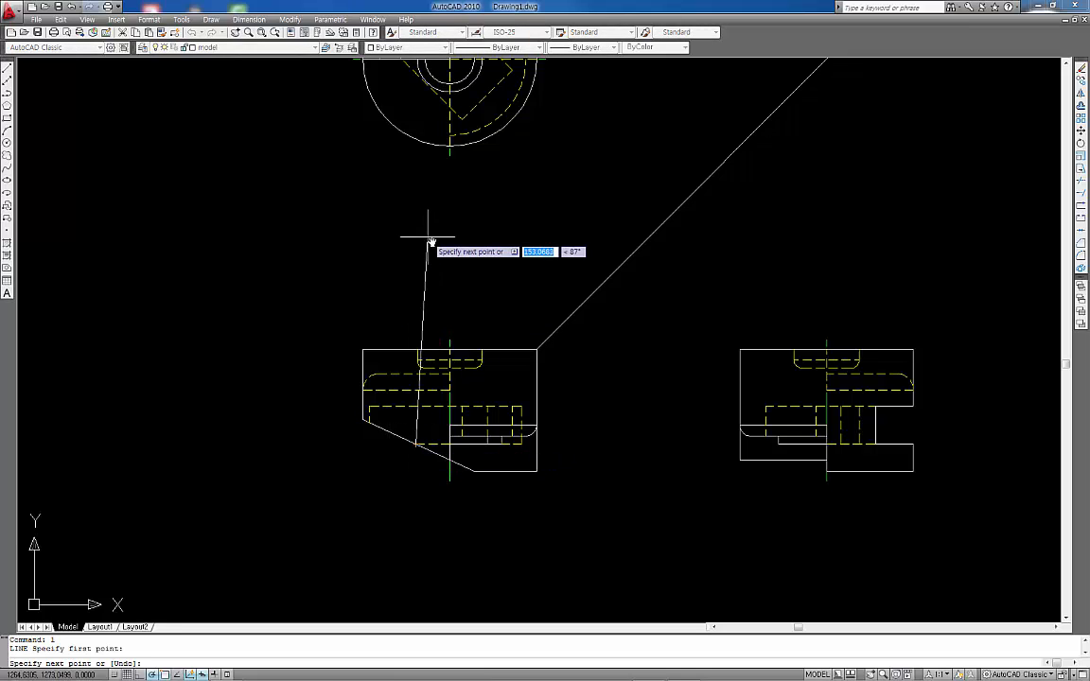
pyautogui.moveTo(432, 245)
pyautogui.mouseDown(button='middle')
pyautogui.moveTo(428, 413)
pyautogui.moveTo(412, 455)
pyautogui.mouseUp(button='middle')
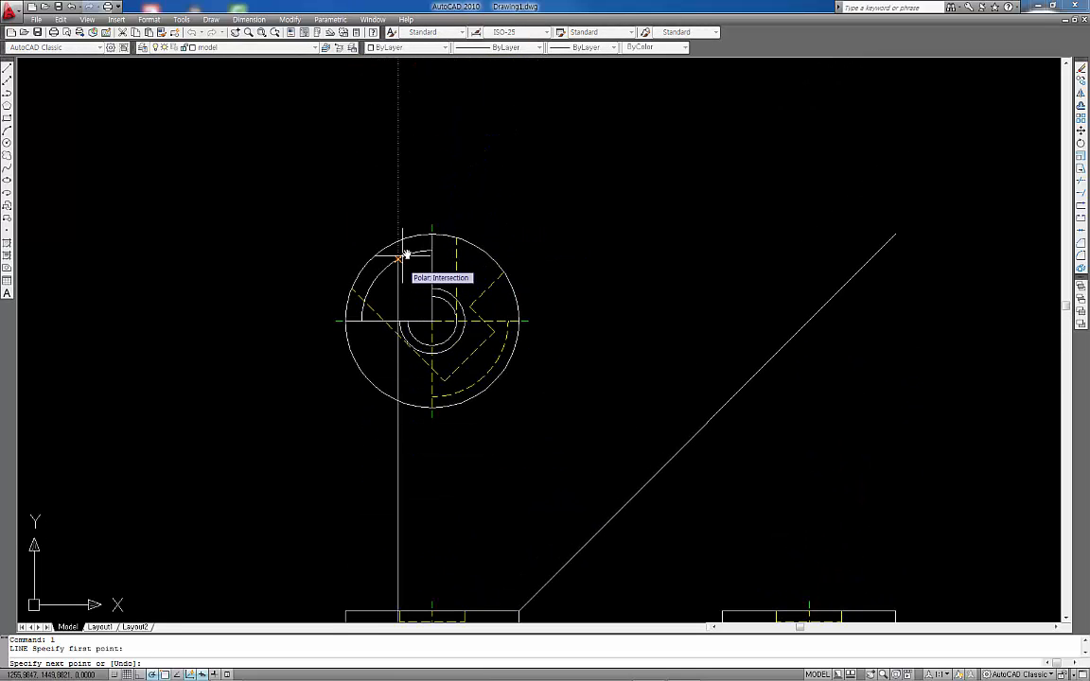
pyautogui.click(402, 244)
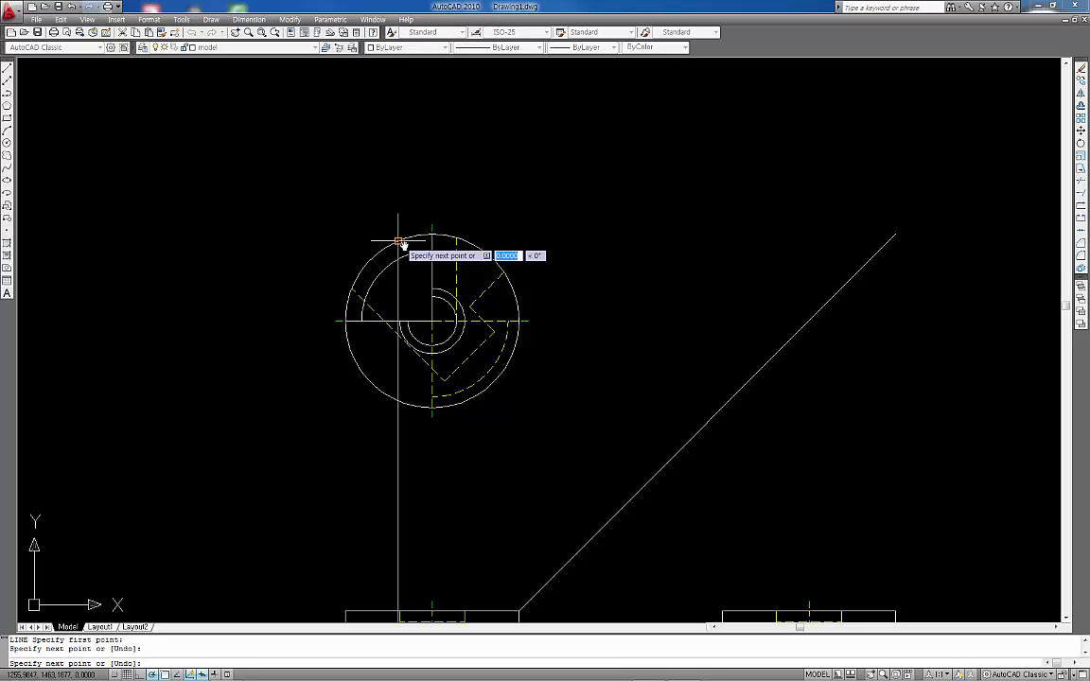
pyautogui.press('Escape')
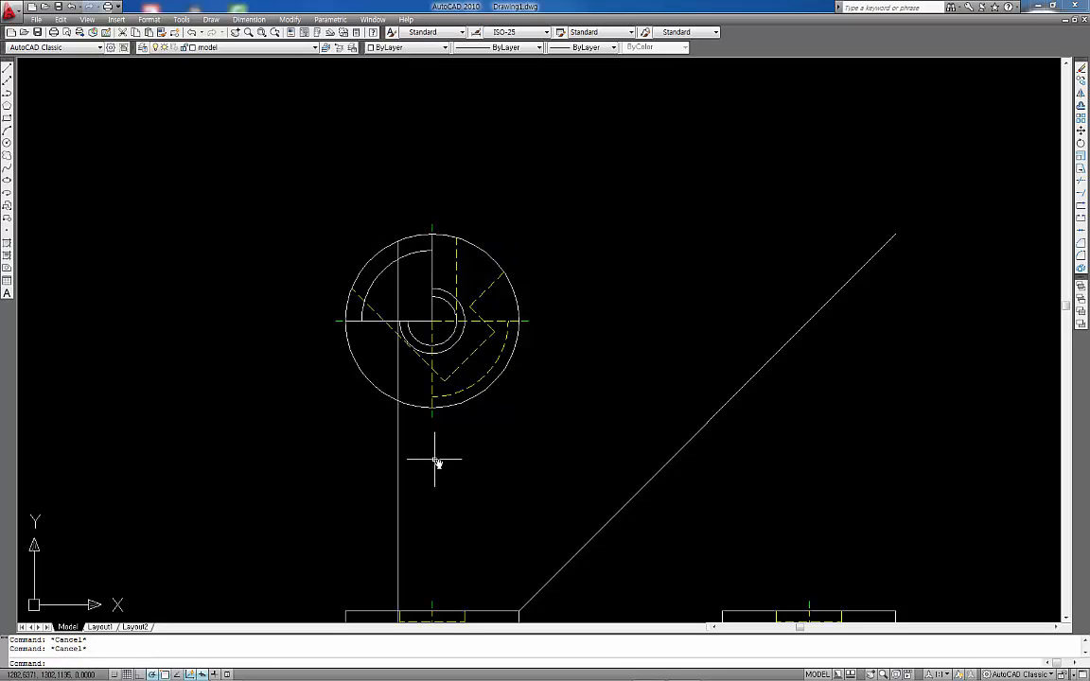
# Step: Trim the projection line below the circular view's long dashed diagonal and delete its leftover piece beneath the circle
pyautogui.write('tr')
pyautogui.press('Return')
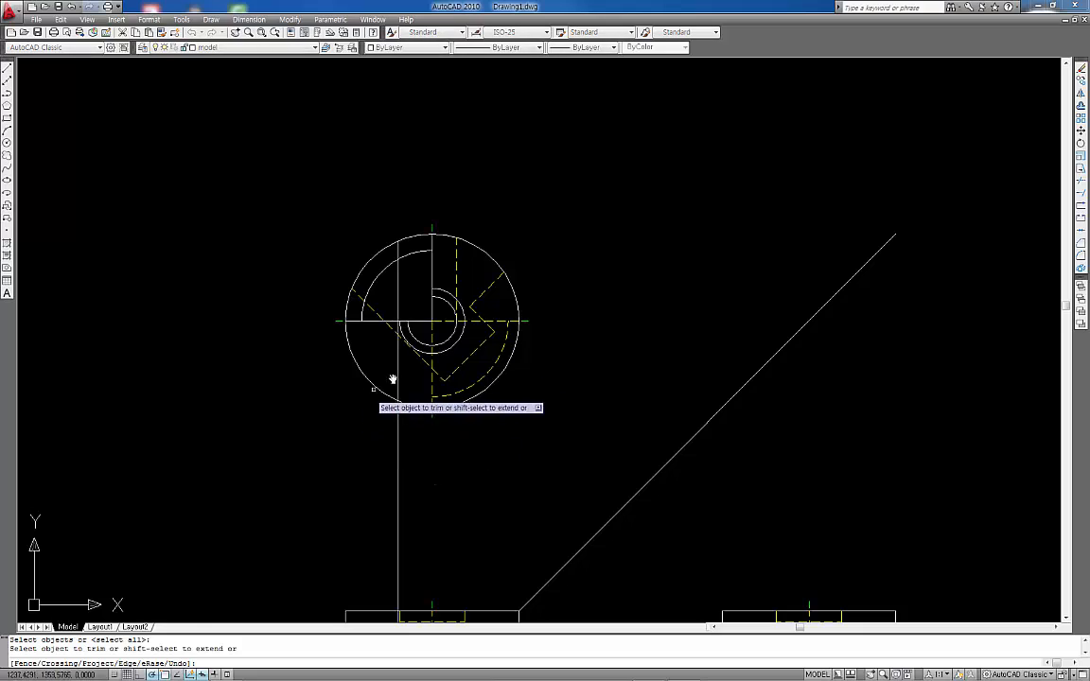
pyautogui.press('Return')
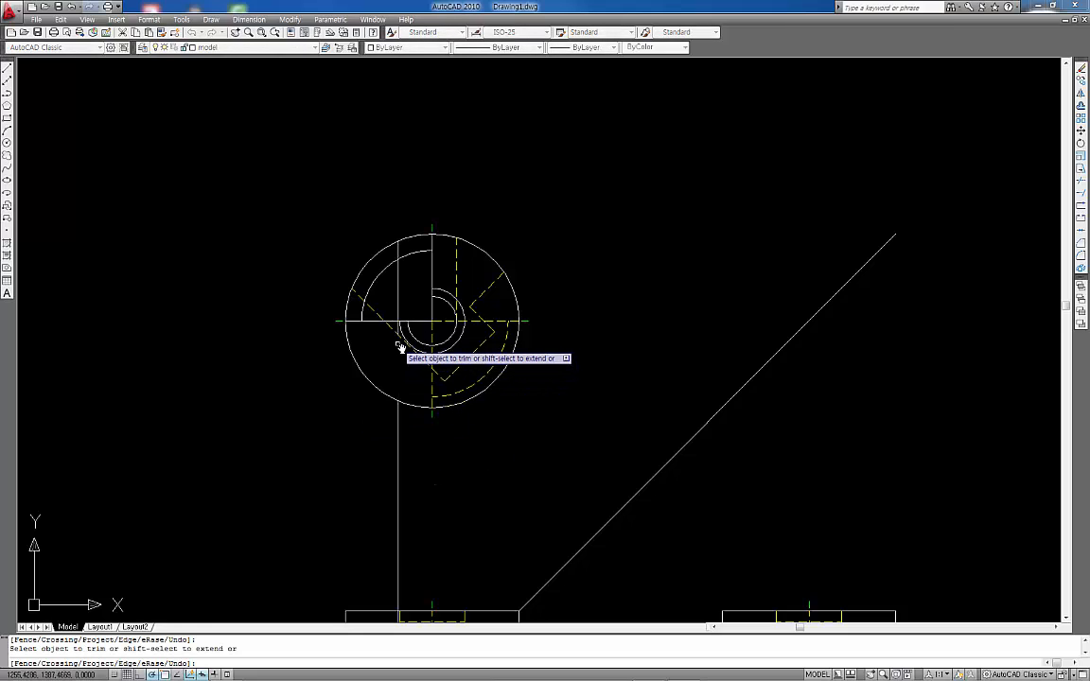
pyautogui.press('Return')
pyautogui.click(419, 497)
pyautogui.click(314, 498)
pyautogui.press('Delete')
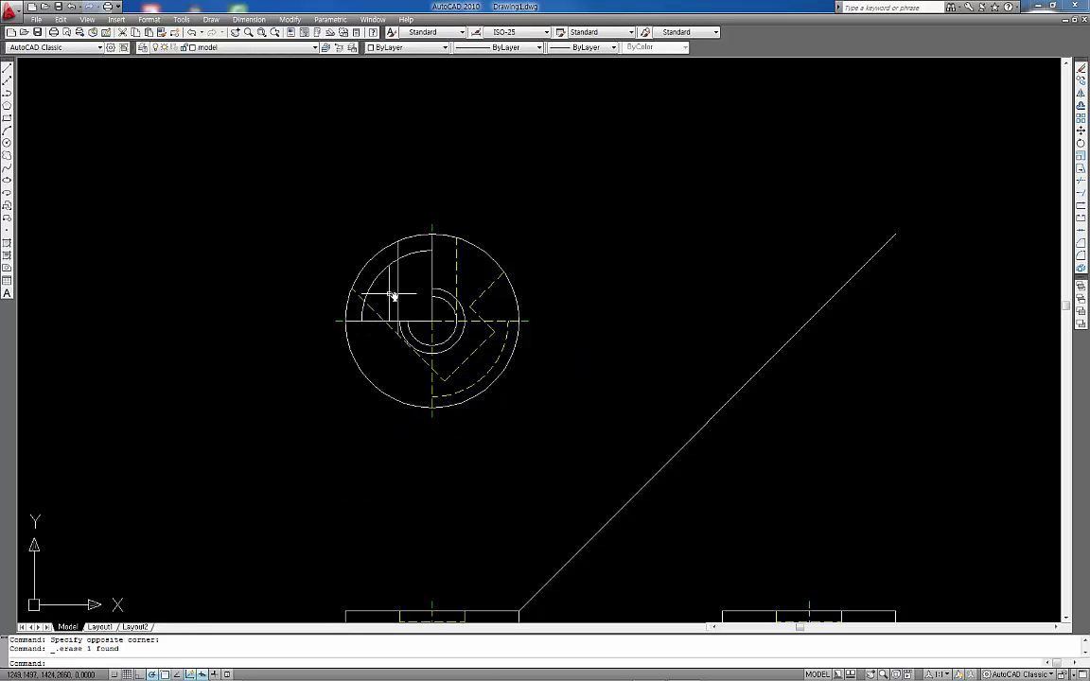
# Step: Move the remaining vertical line in the circular view's upper-left quarter to the hidden layer
pyautogui.click(398, 290)
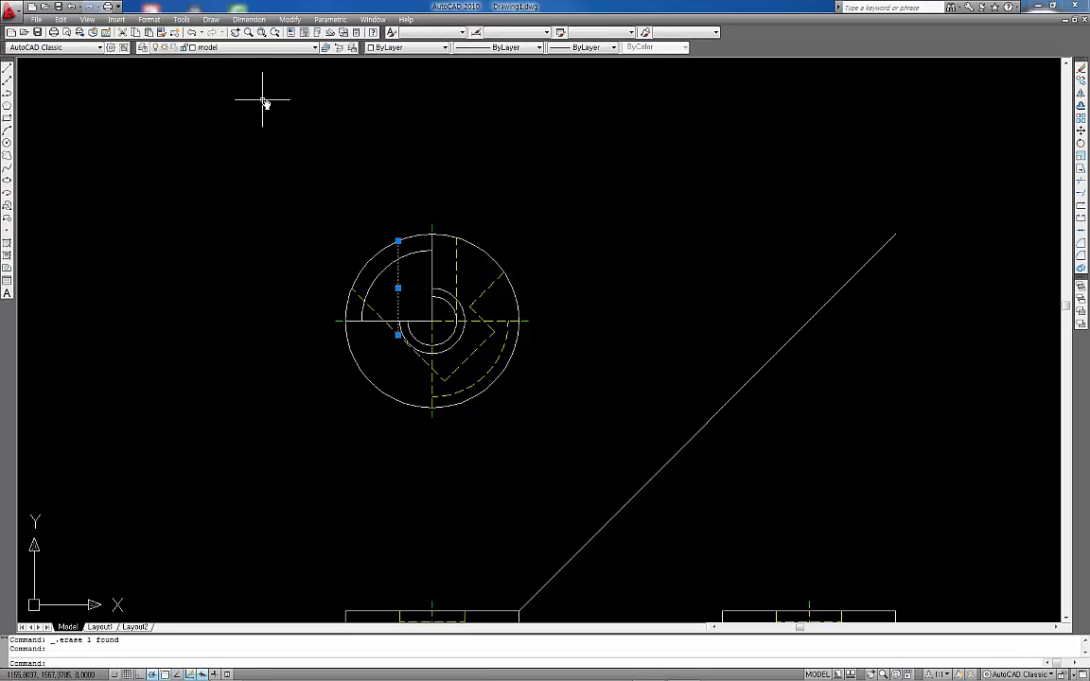
pyautogui.click(253, 47)
pyautogui.click(248, 87)
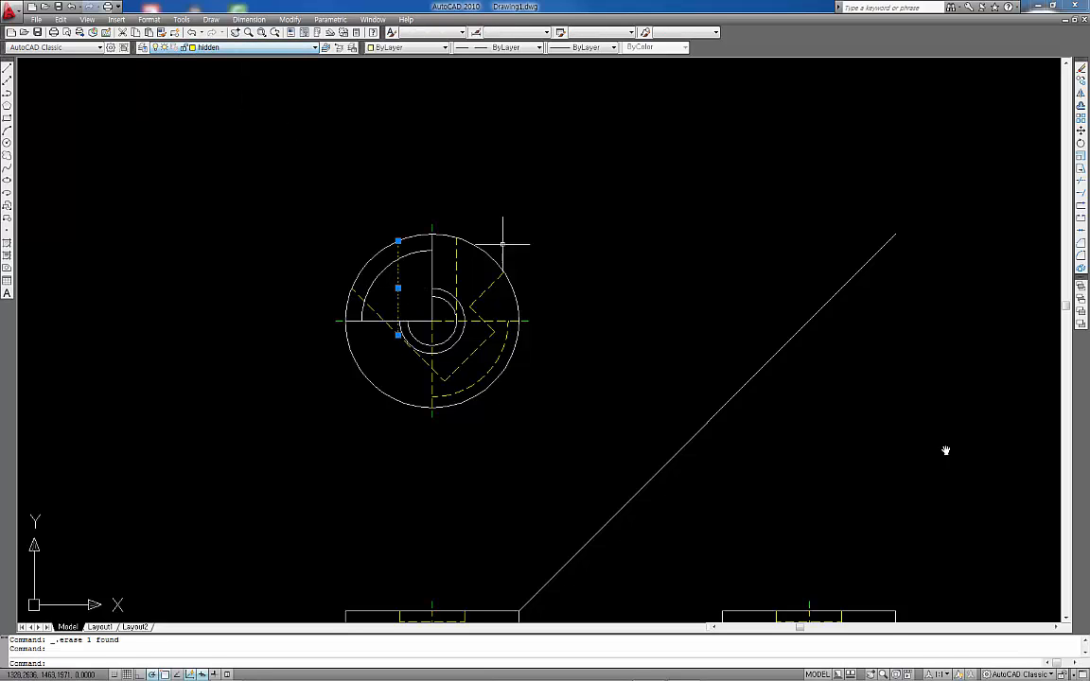
# Step: Draw a horizontal projection line from the front view's leftmost dashed edge, where it meets the slanted edge, to just past the side view
pyautogui.scroll(-2, 667, 371)
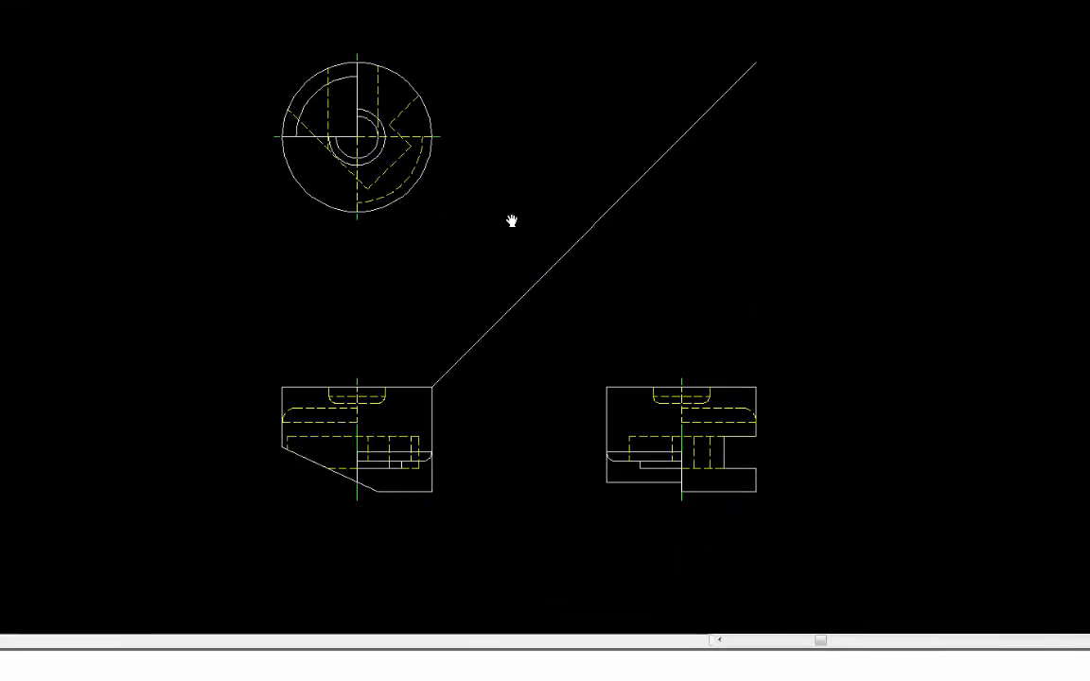
pyautogui.scroll(1, 389, 353)
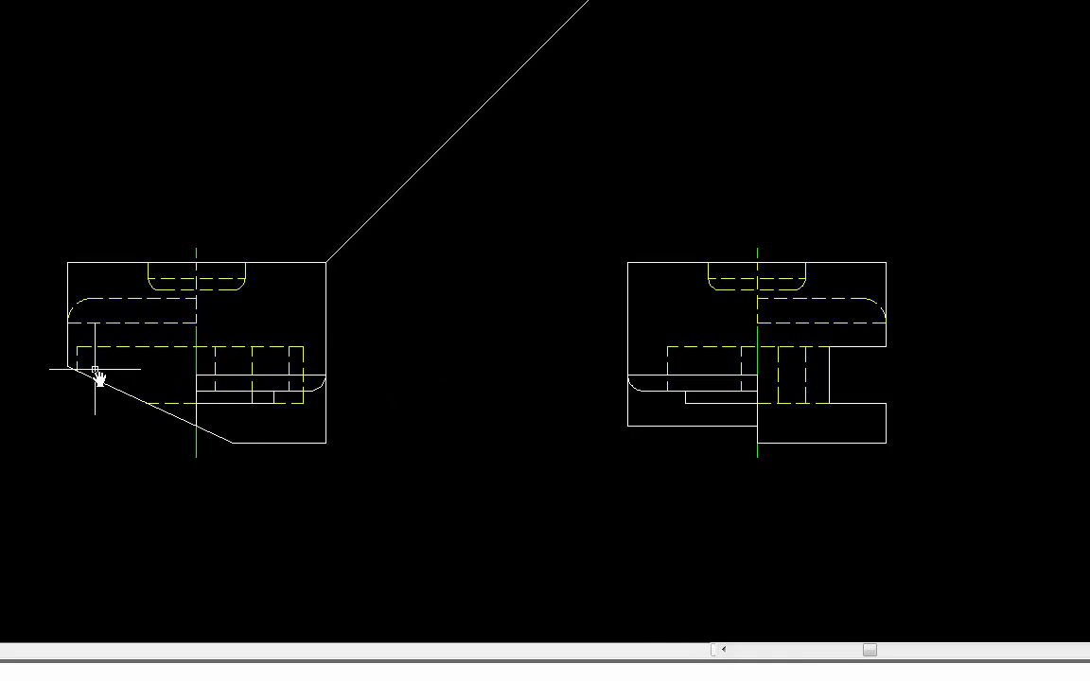
pyautogui.scroll(1, 92, 370)
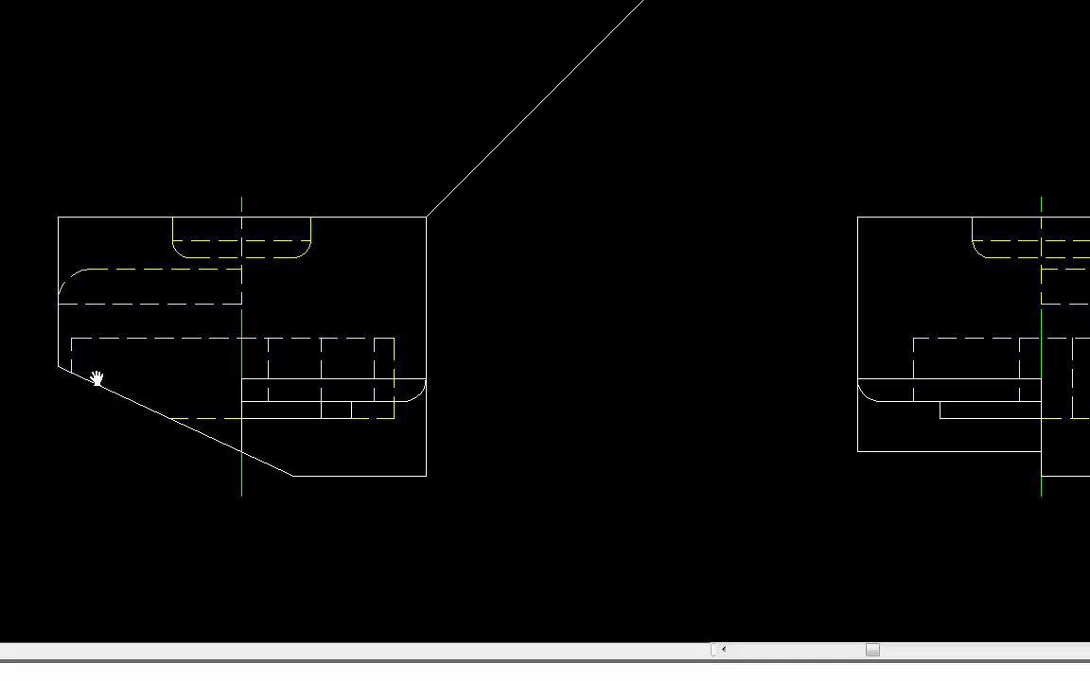
pyautogui.scroll(-1, 107, 61)
pyautogui.moveTo(107, 60); pyautogui.dragTo(101, 218, button='middle')
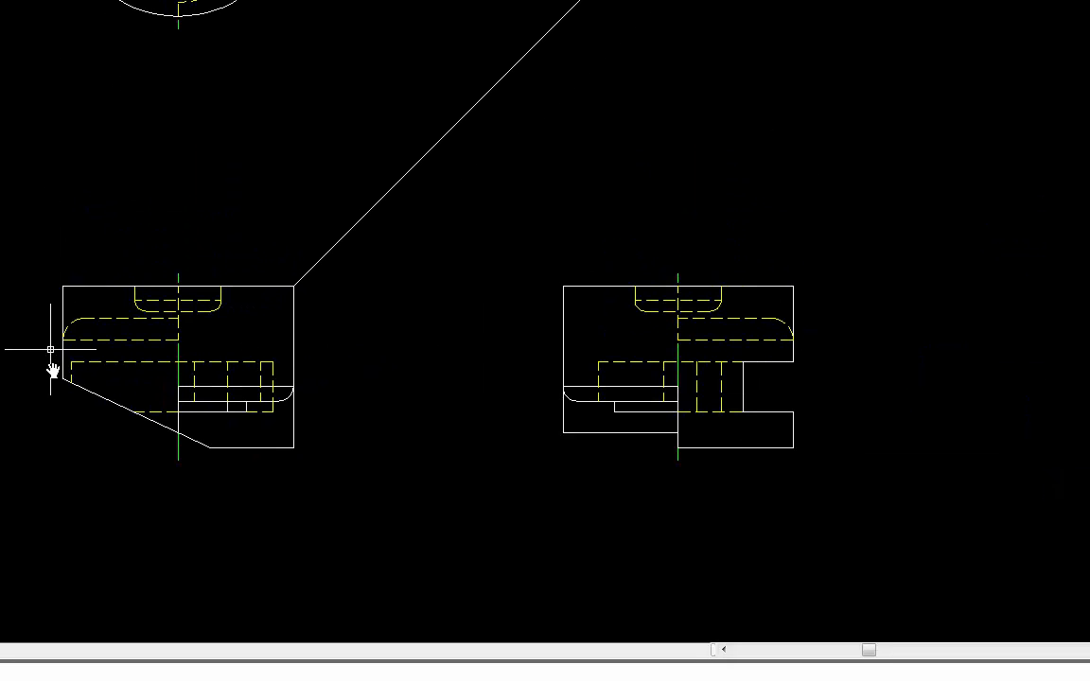
pyautogui.moveTo(109, 408); pyautogui.dragTo(65, 286, button='middle')
pyautogui.scroll(3, 65, 287)
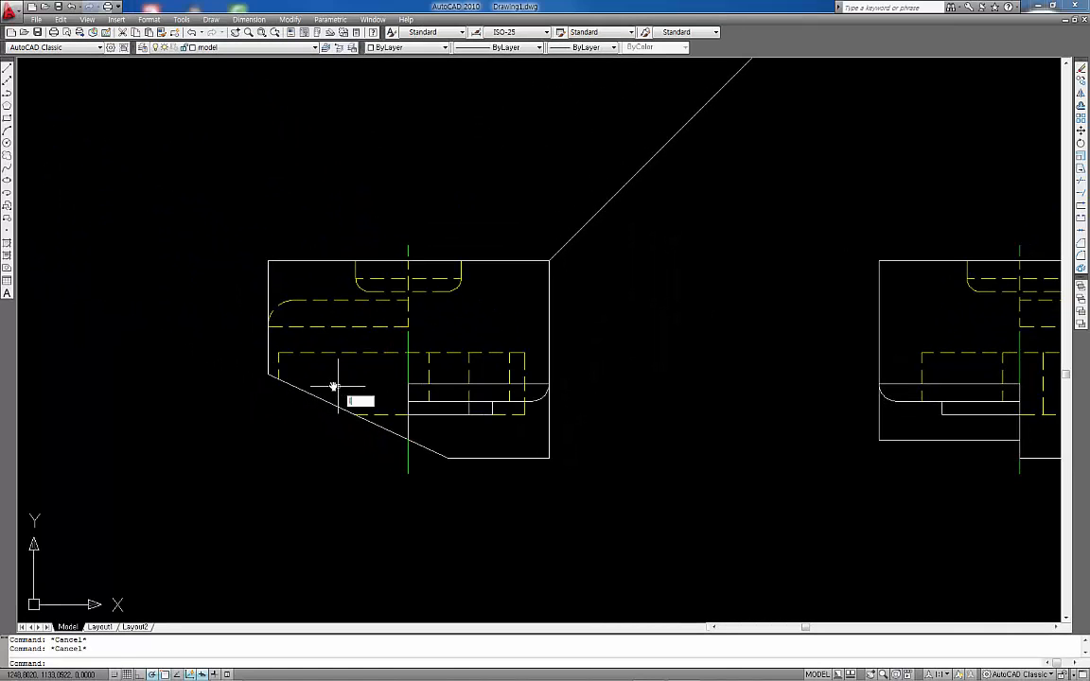
pyautogui.press('Return')
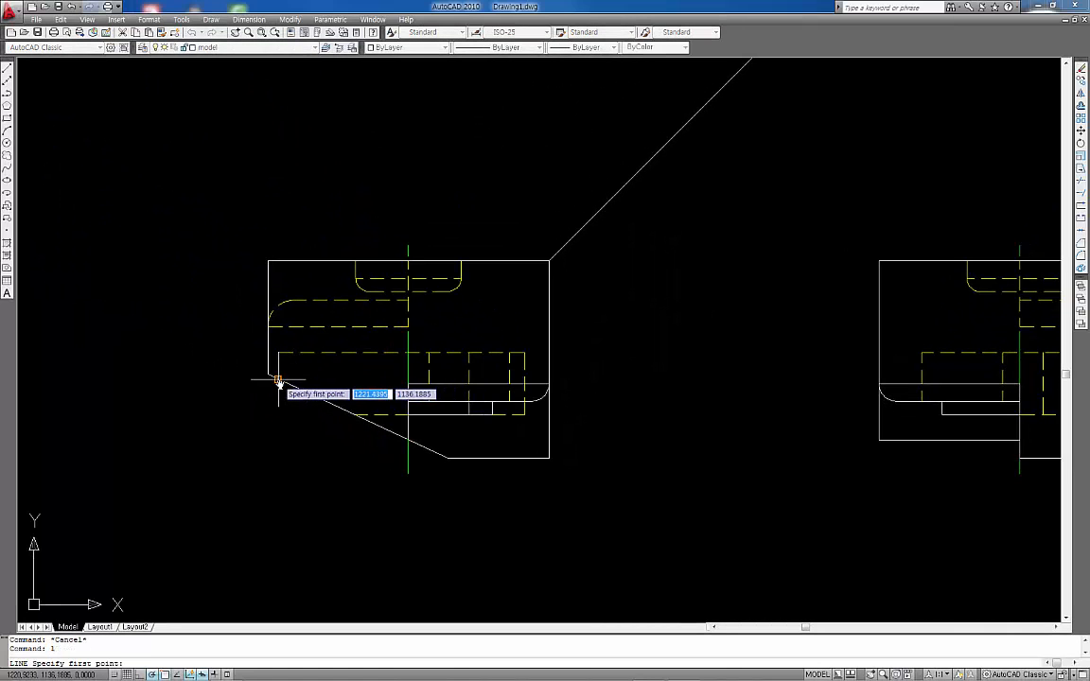
pyautogui.click(273, 378)
pyautogui.moveTo(739, 367); pyautogui.dragTo(504, 367, button='middle')
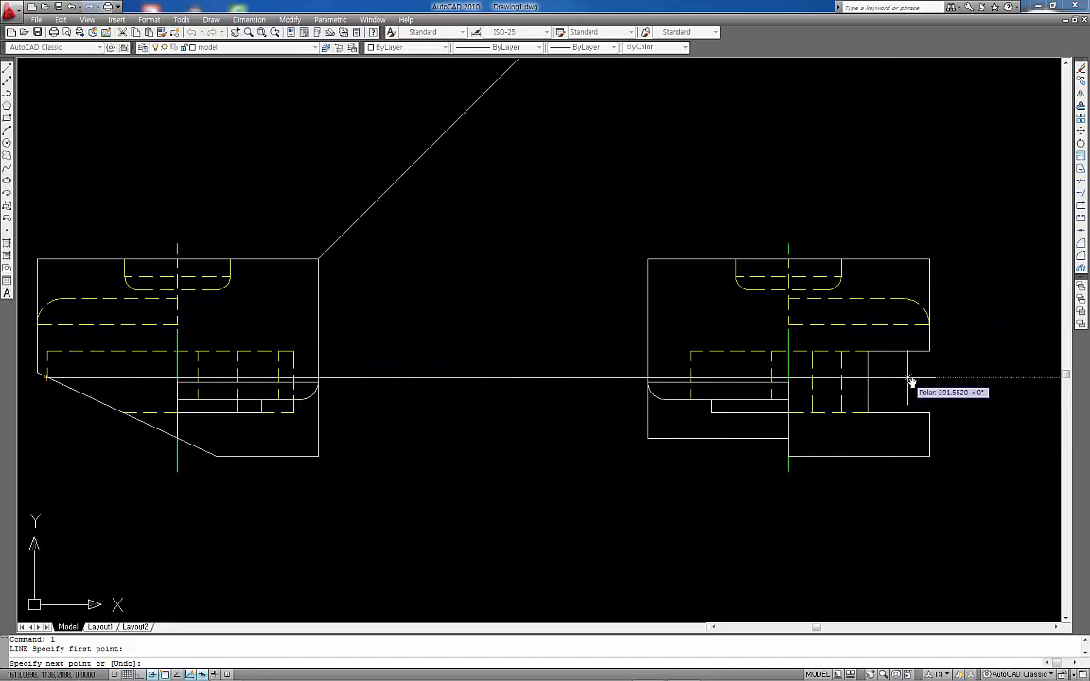
pyautogui.click(958, 378)
pyautogui.press('Return')
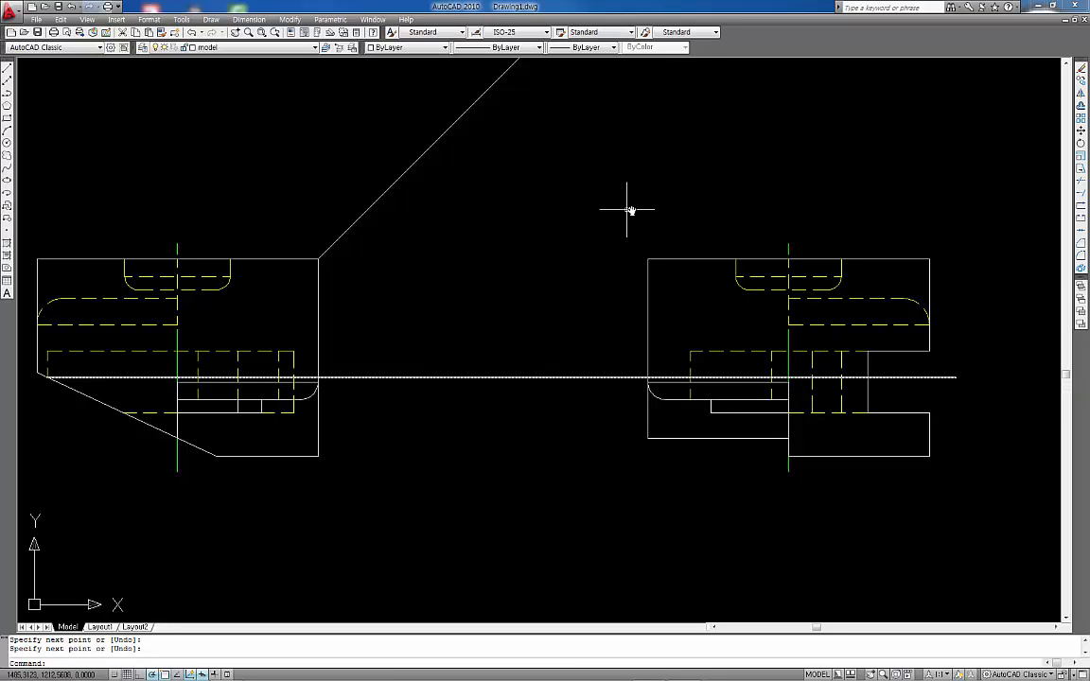
# Step: Project the lower end of the circular view's left dashed vertical line across to the 45° line and down to the side view's lower step edge
pyautogui.scroll(-2, 627, 203)
pyautogui.moveTo(628, 189); pyautogui.dragTo(607, 377, button='middle')
pyautogui.press('Return')
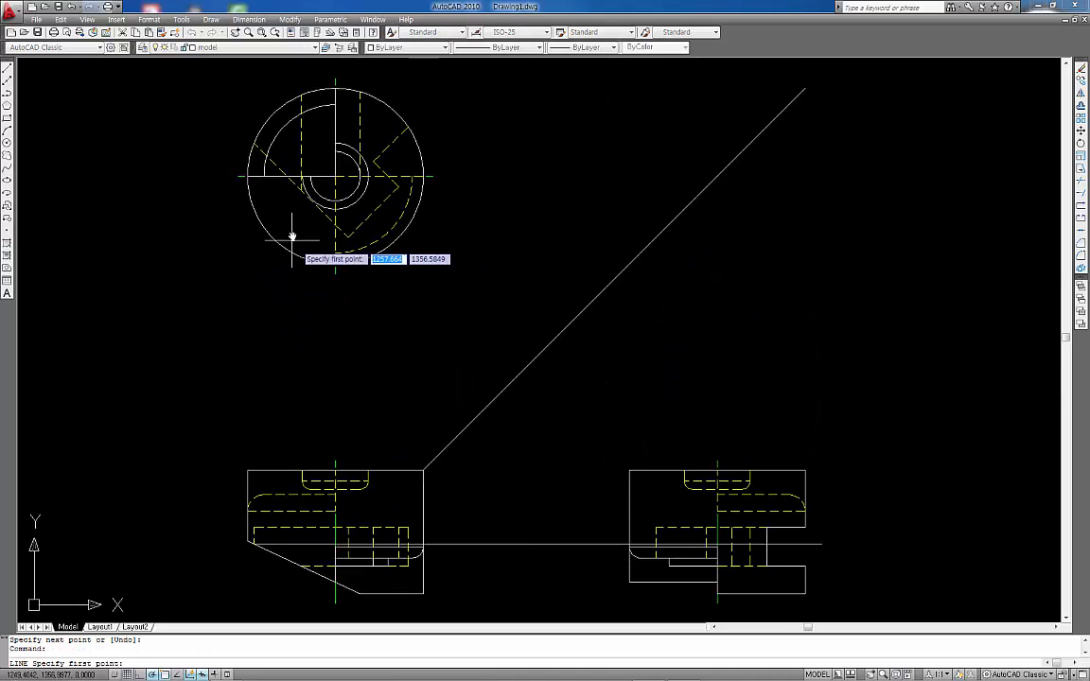
pyautogui.scroll(2, 287, 236)
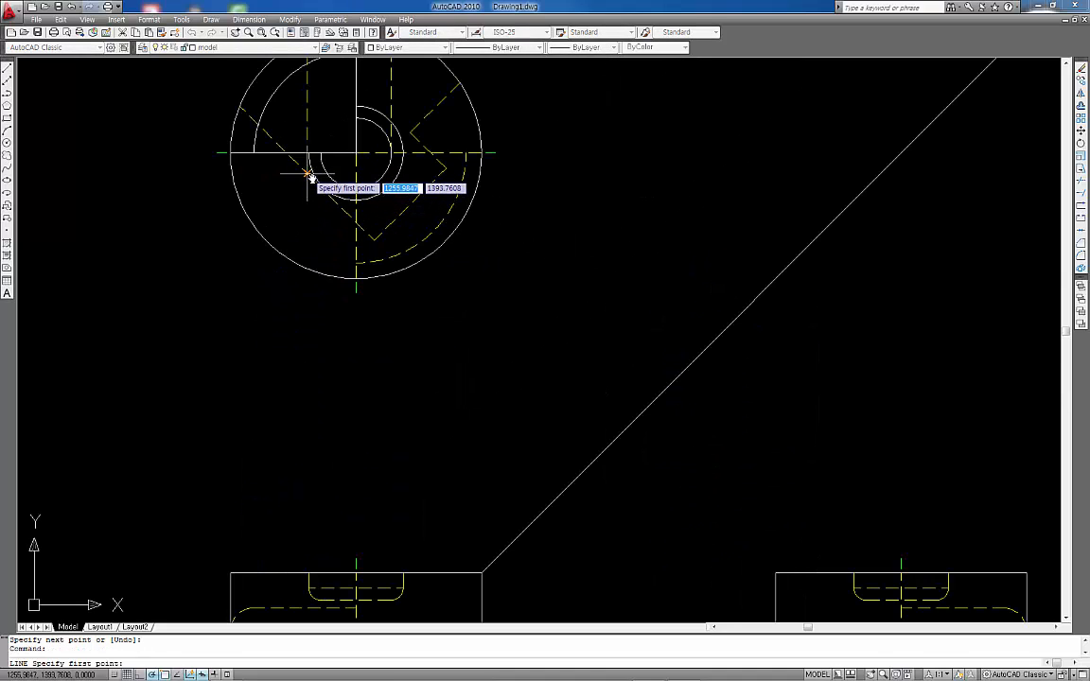
pyautogui.click(309, 171)
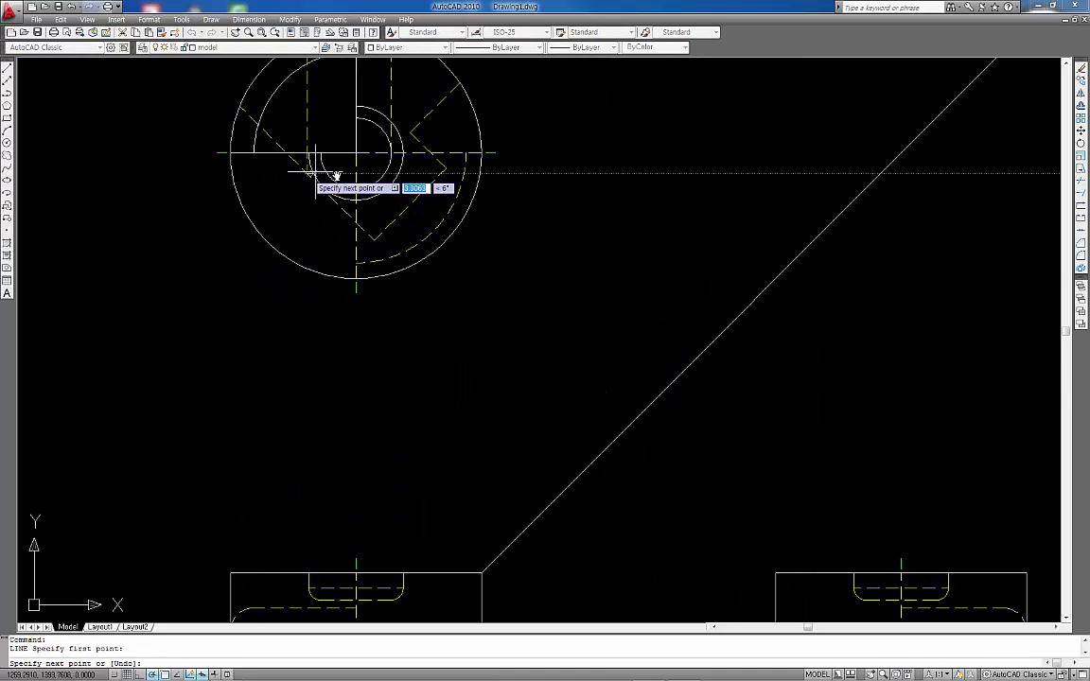
pyautogui.click(880, 173)
pyautogui.moveTo(877, 320); pyautogui.dragTo(822, 108, button='middle')
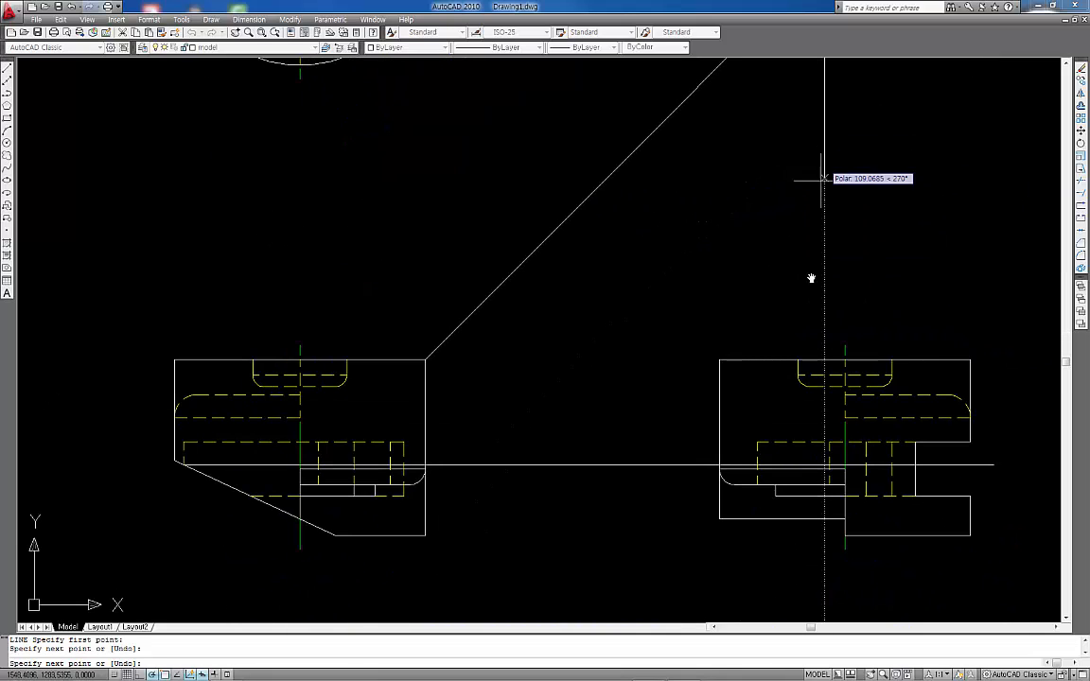
pyautogui.click(826, 497)
pyautogui.press('Return')
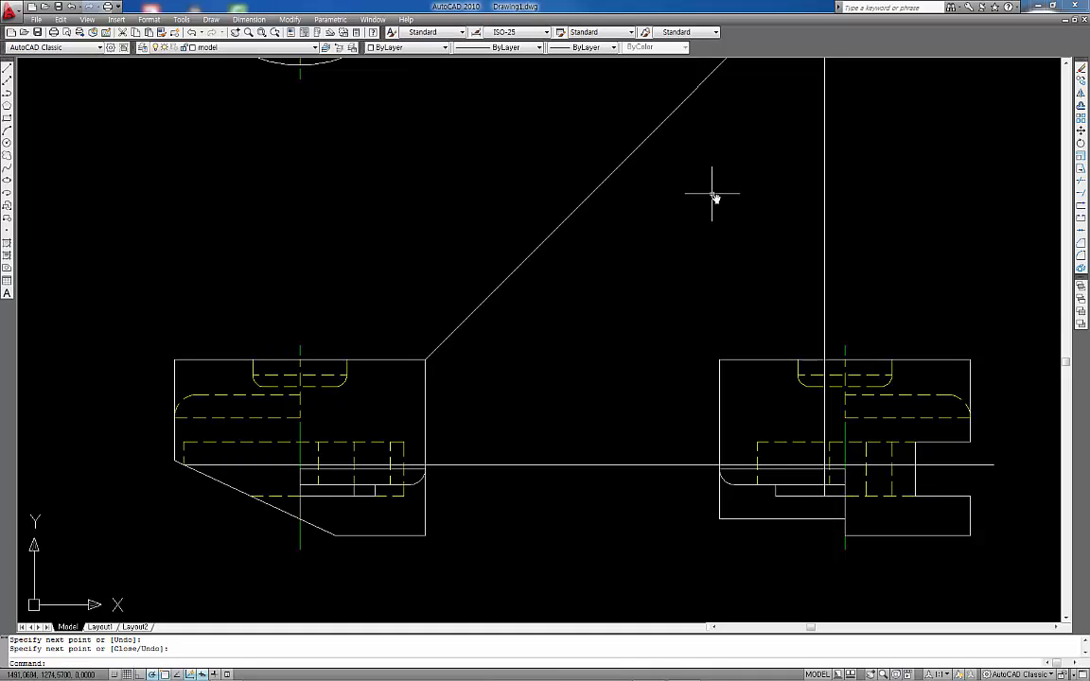
# Step: Draw a horizontal projection line from the upper end of the circular view's left dashed vertical line to the 45° line
pyautogui.moveTo(713, 195); pyautogui.dragTo(618, 418, button='middle')
pyautogui.moveTo(302, 226); pyautogui.dragTo(352, 363, button='middle')
pyautogui.press('Return')
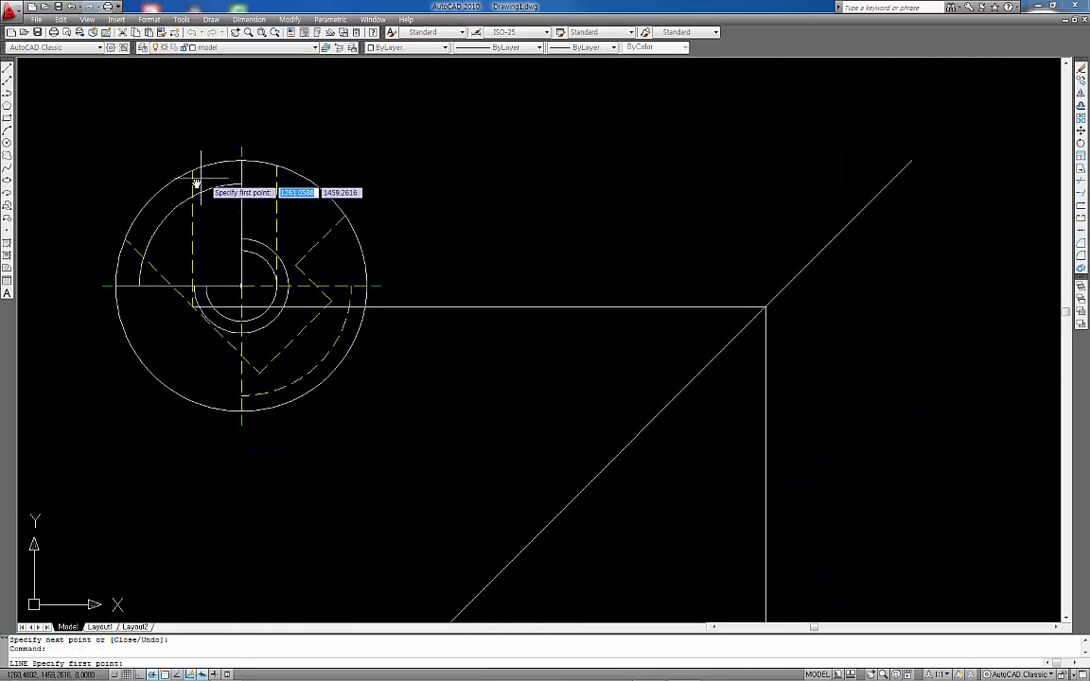
pyautogui.click(193, 170)
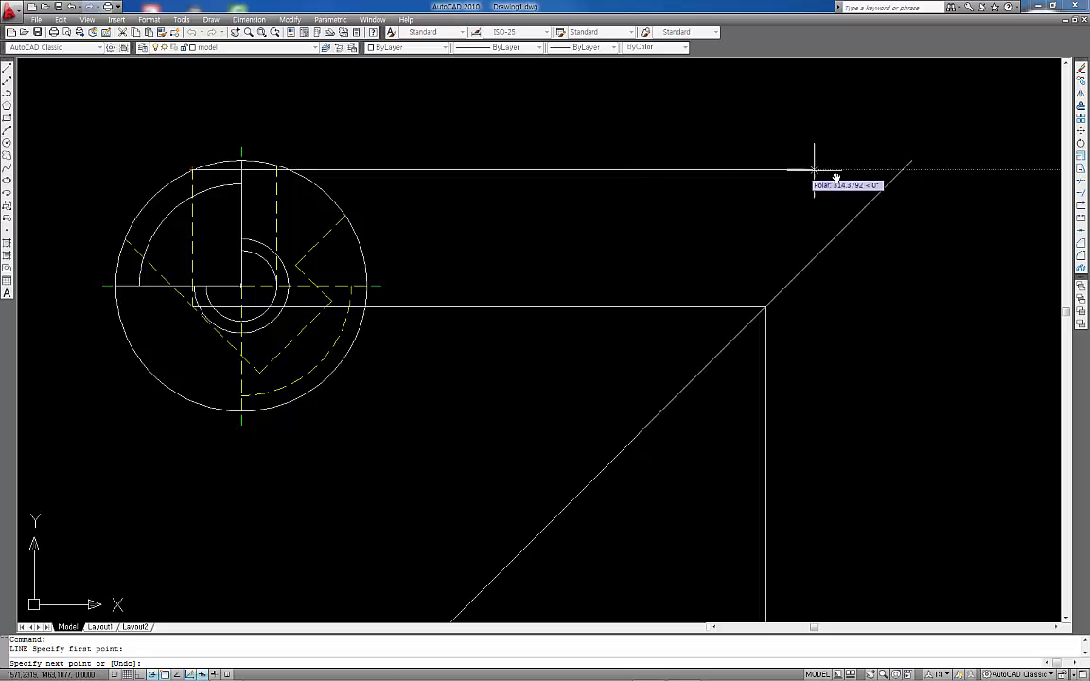
pyautogui.click(902, 170)
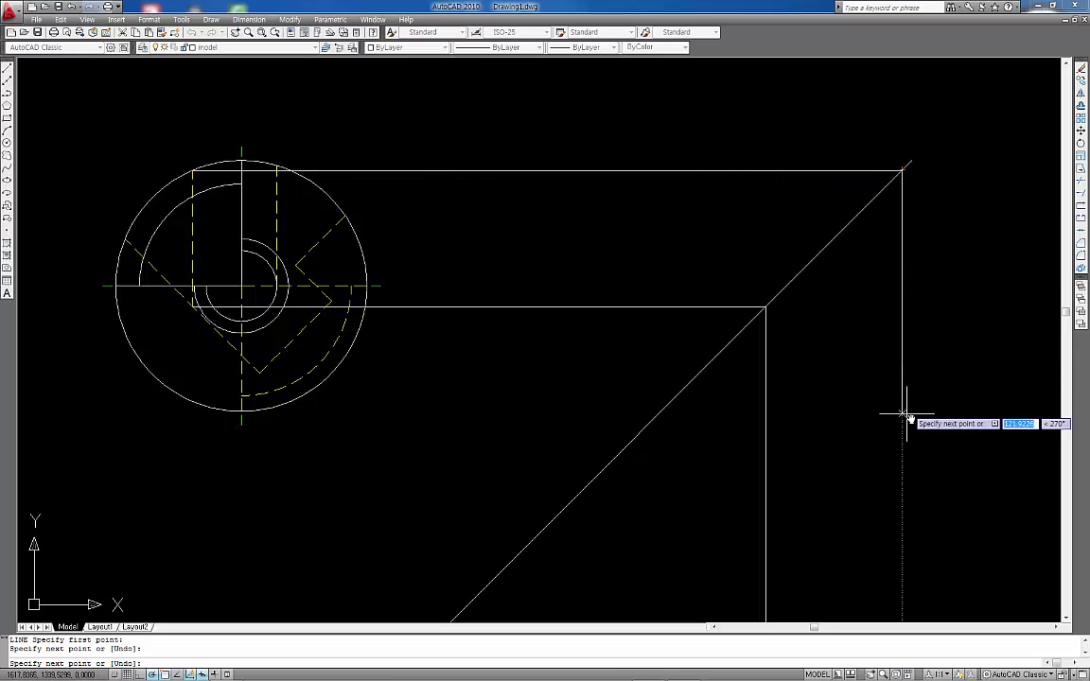
pyautogui.moveTo(895, 334); pyautogui.dragTo(871, 97, button='middle')
pyautogui.moveTo(888, 309); pyautogui.dragTo(869, 175, button='middle')
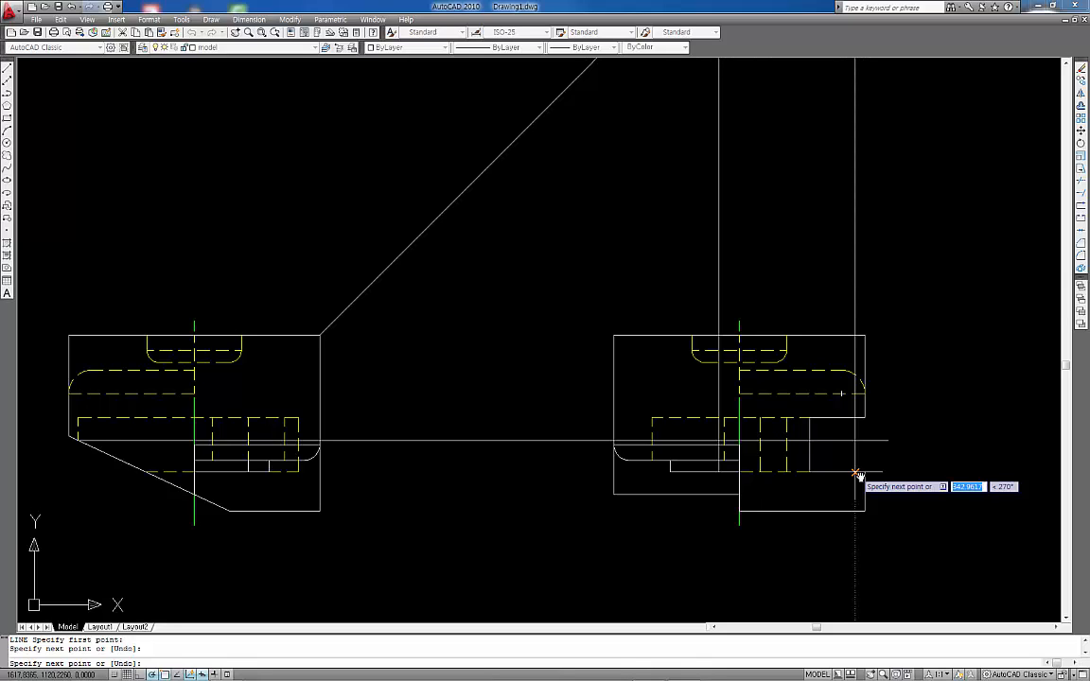
pyautogui.press('Return')
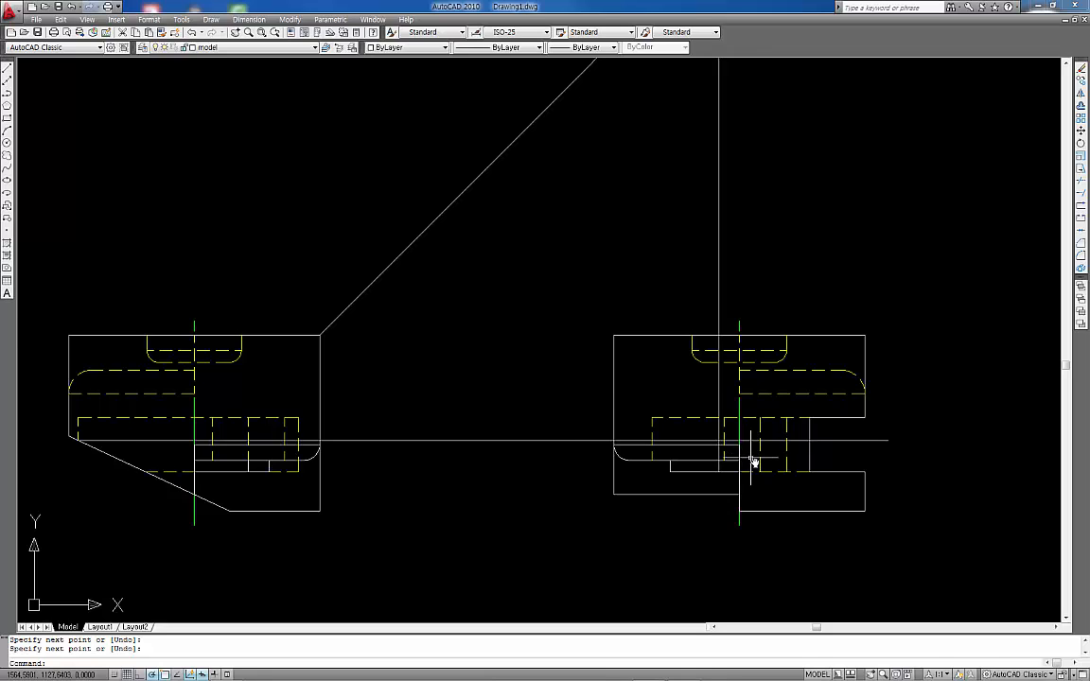
# Step: Draw a slanted line in the side view from the vertical projection's foot to where the horizontal projection crosses the rightmost dashed vertical
pyautogui.scroll(2, 754, 461)
pyautogui.press('Escape')
pyautogui.press('Escape')
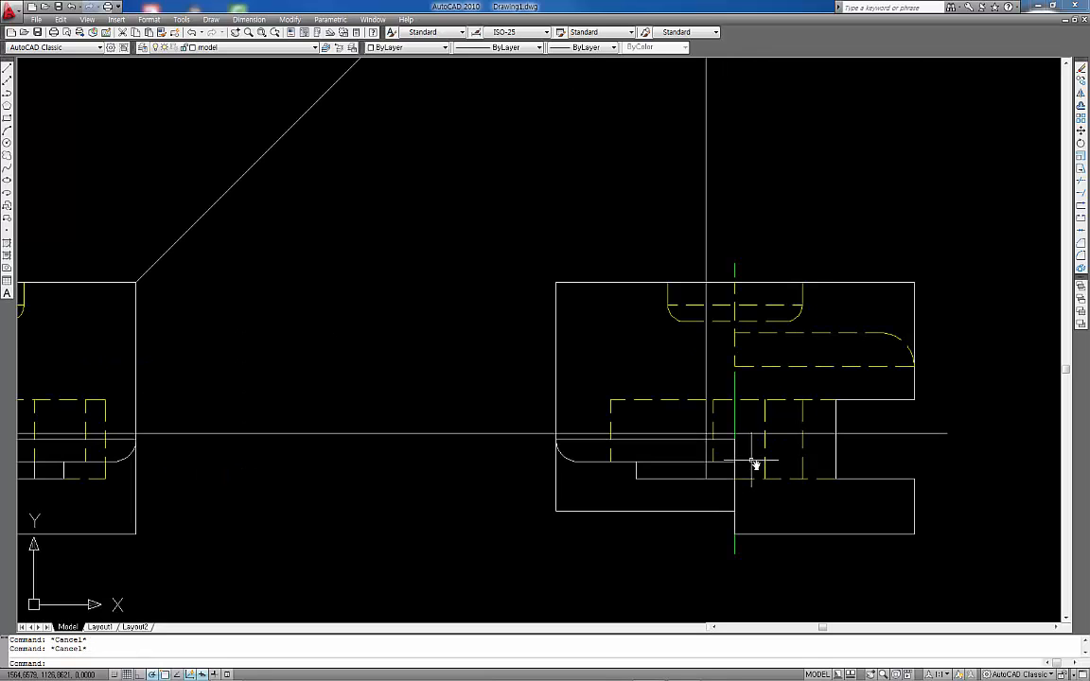
pyautogui.write('l')
pyautogui.press('Return')
pyautogui.click(707, 478)
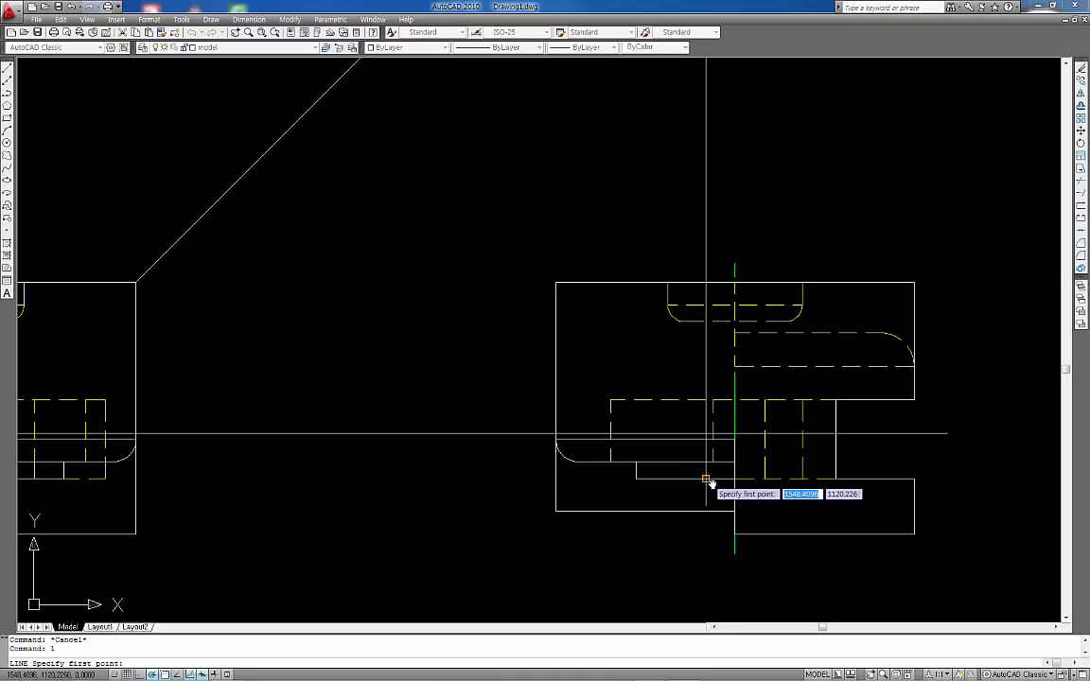
pyautogui.click(802, 435)
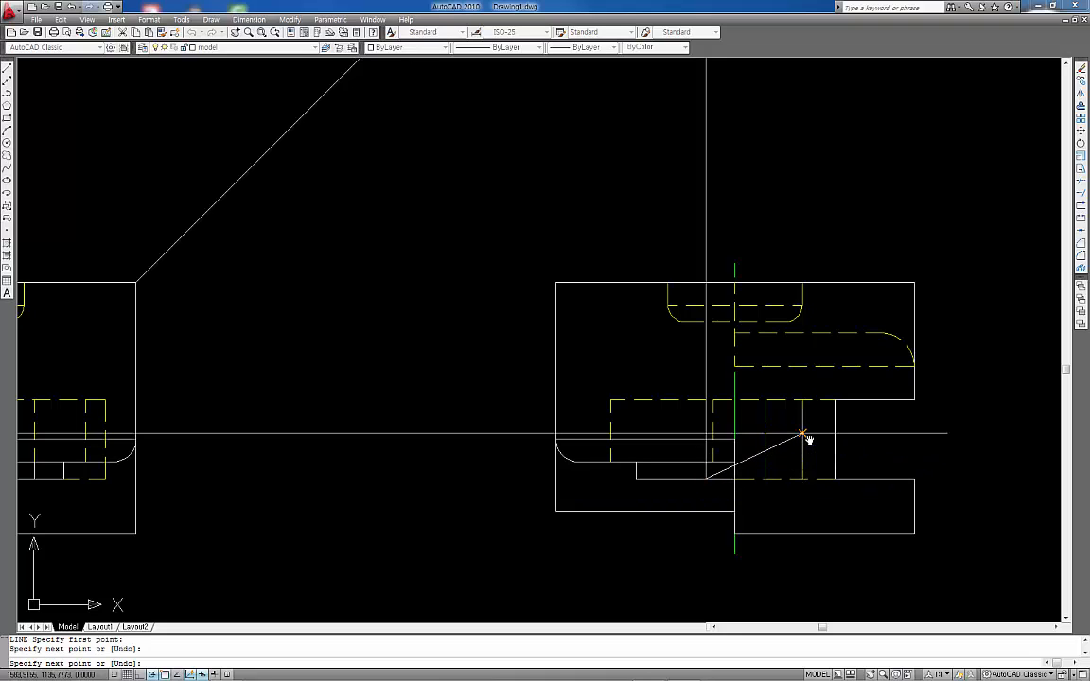
pyautogui.press('Return')
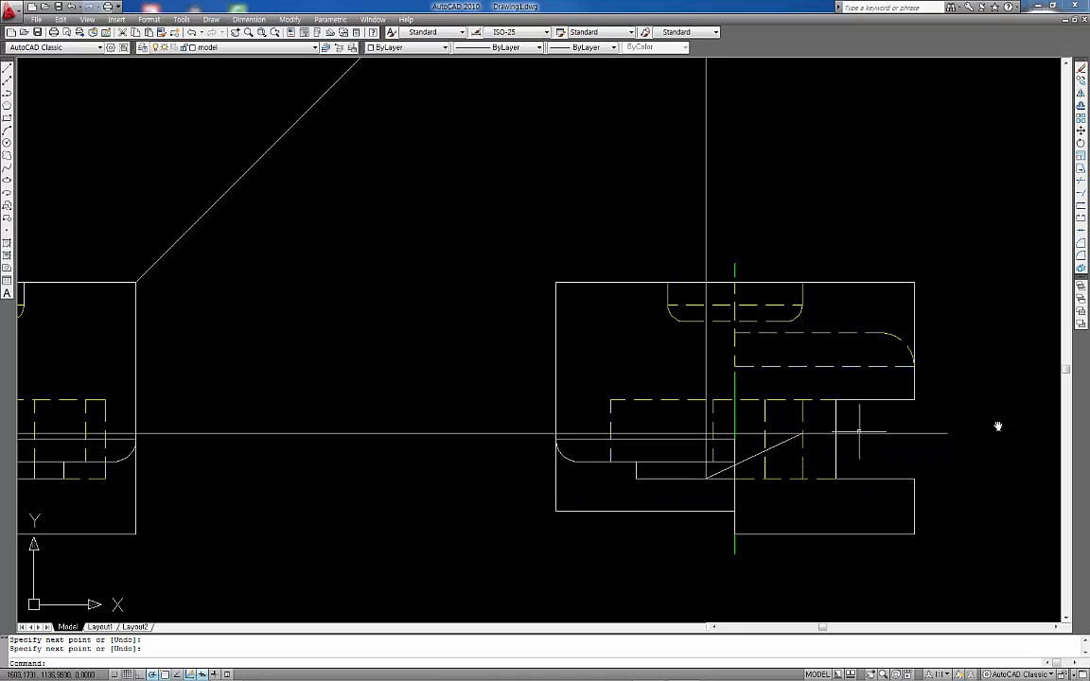
# Step: Erase the horizontal and vertical projection lines crossing the side view
pyautogui.click(935, 447)
pyautogui.click(906, 424)
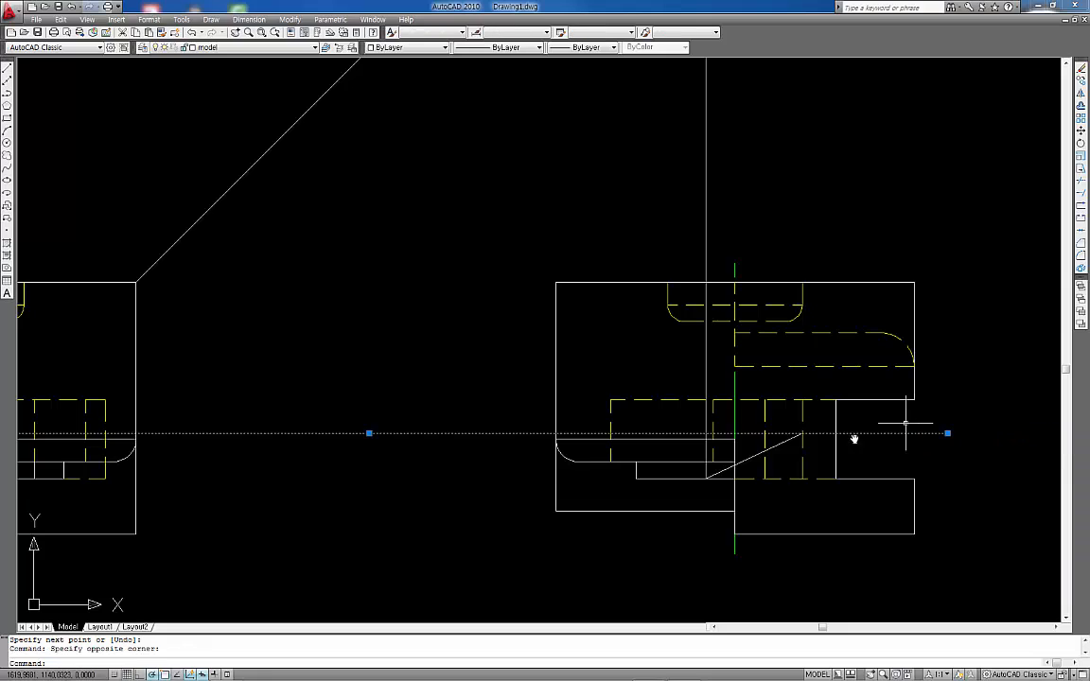
pyautogui.click(706, 401)
pyautogui.press('Delete')
# Step: Trim the side view's rightmost dashed vertical line below the slanted line's upper end
pyautogui.scroll(2, 845, 453)
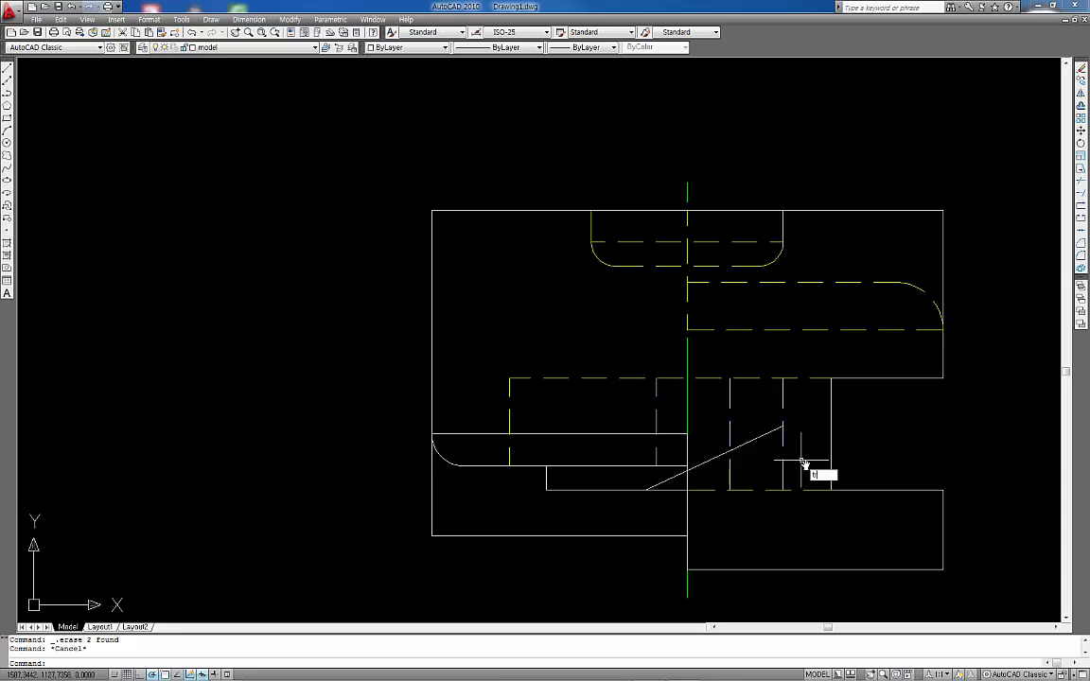
pyautogui.press('Return')
pyautogui.press('Return')
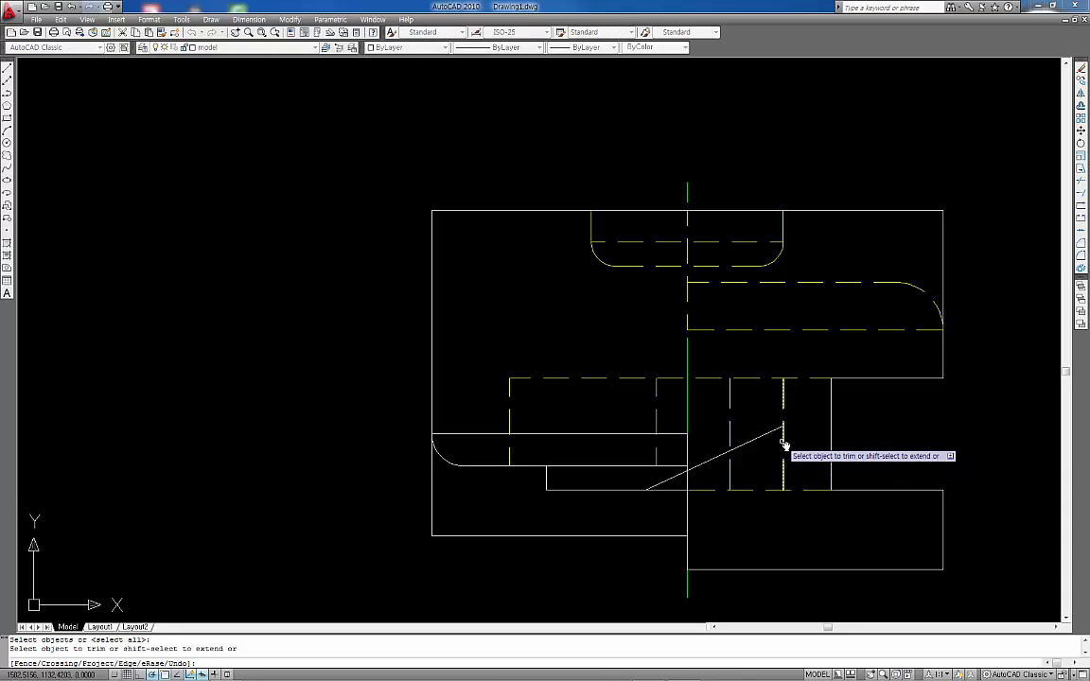
pyautogui.press('Return')
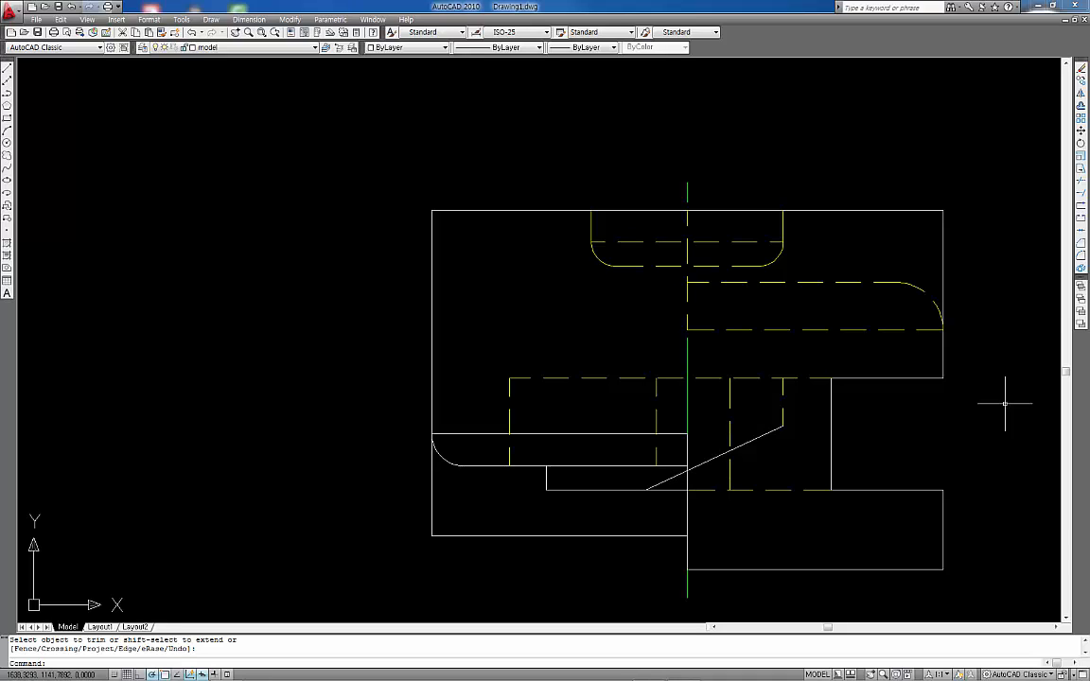
# Step: Switch to the reference PDF and examine which parts of the RIGHT view's slanted line are hidden and which are visible
pyautogui.hotkey('alt', 'Tab')
pyautogui.moveTo(502, 545); pyautogui.dragTo(427, 370)
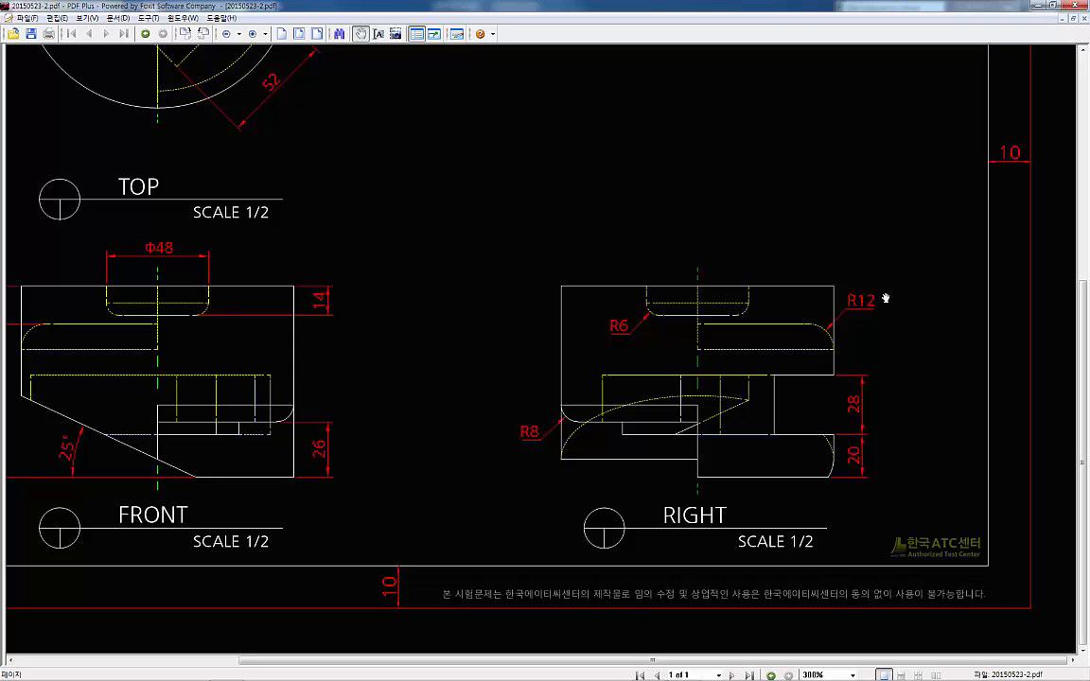
pyautogui.click(254, 35)
pyautogui.click(254, 35)
pyautogui.click(253, 35)
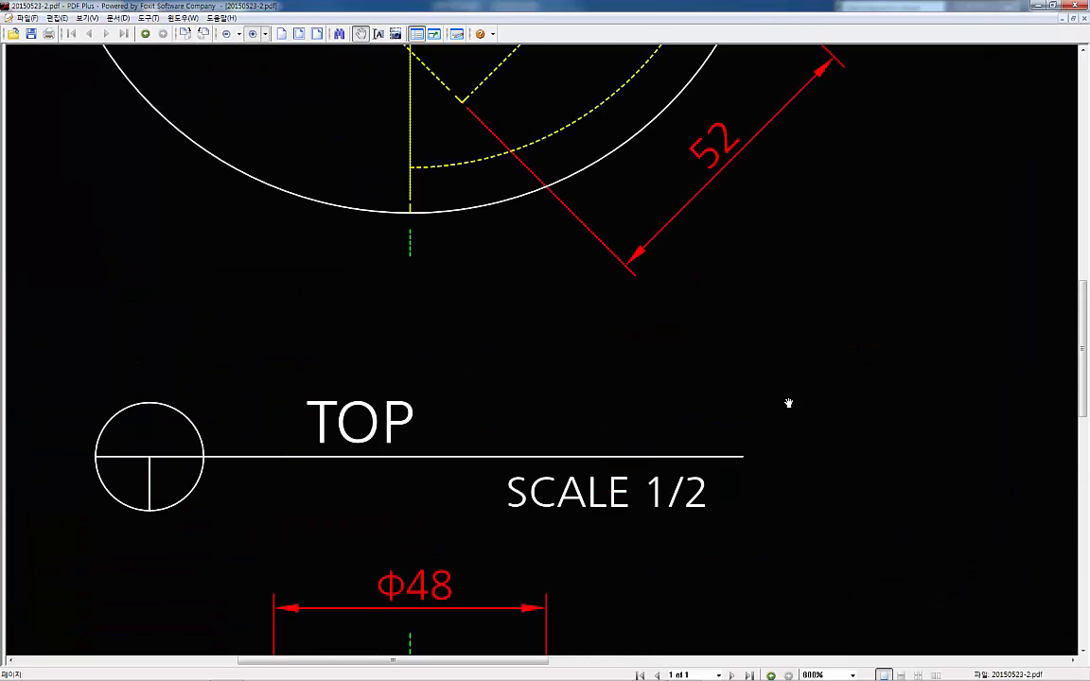
pyautogui.moveTo(943, 519); pyautogui.dragTo(231, 68)
pyautogui.moveTo(718, 321); pyautogui.dragTo(431, 239)
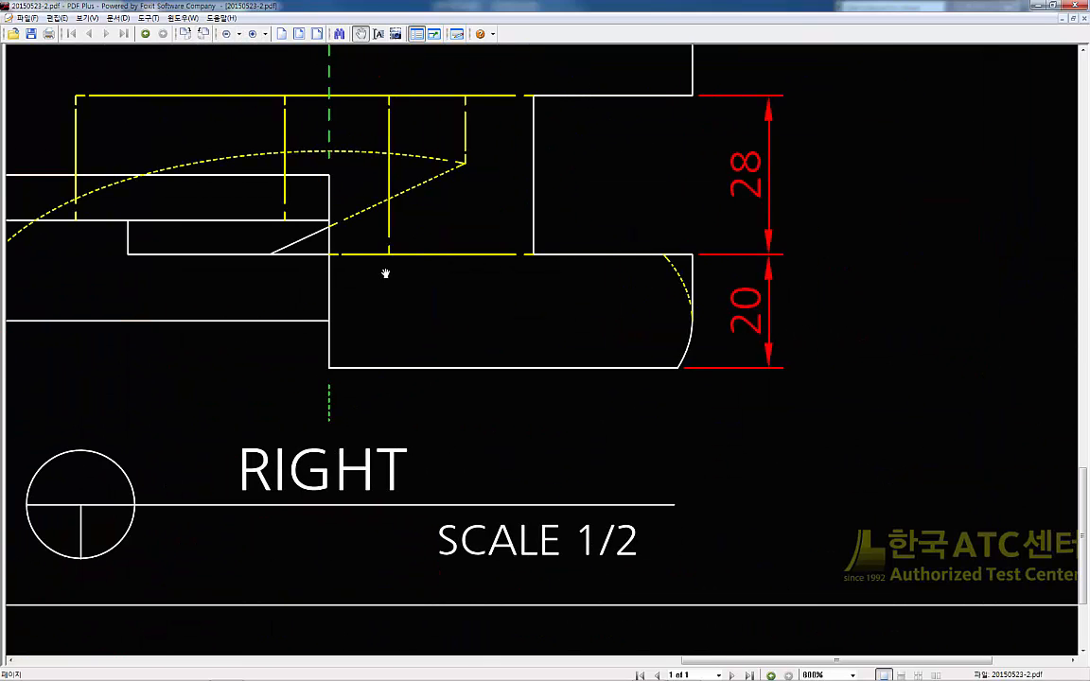
pyautogui.moveTo(385, 273); pyautogui.dragTo(430, 333)
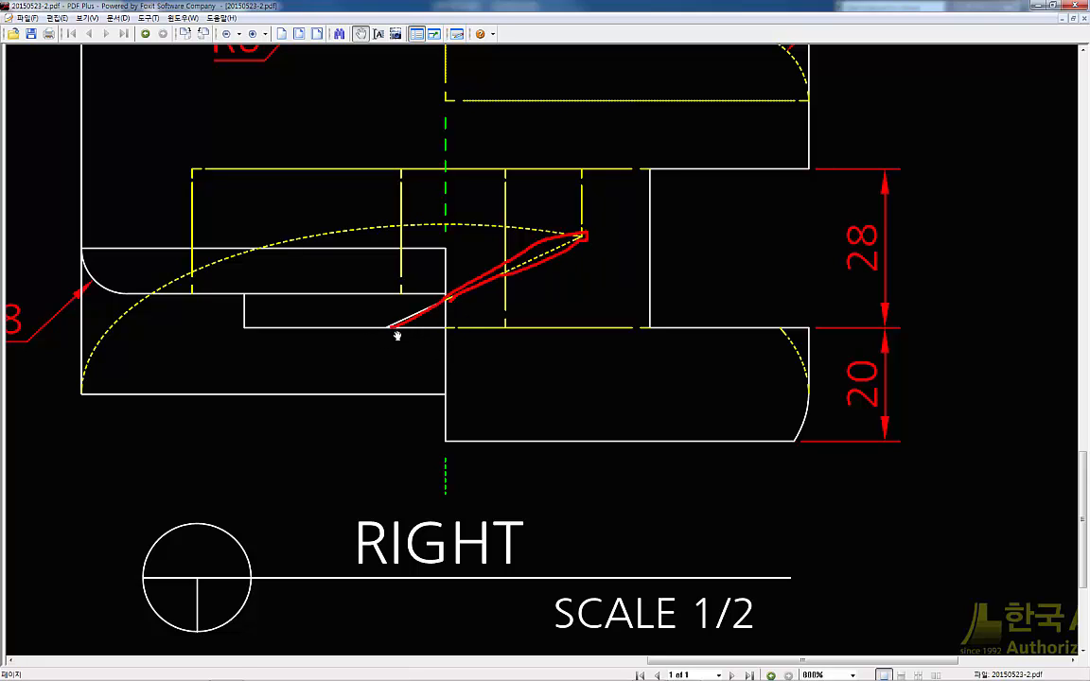
pyautogui.press('Escape')
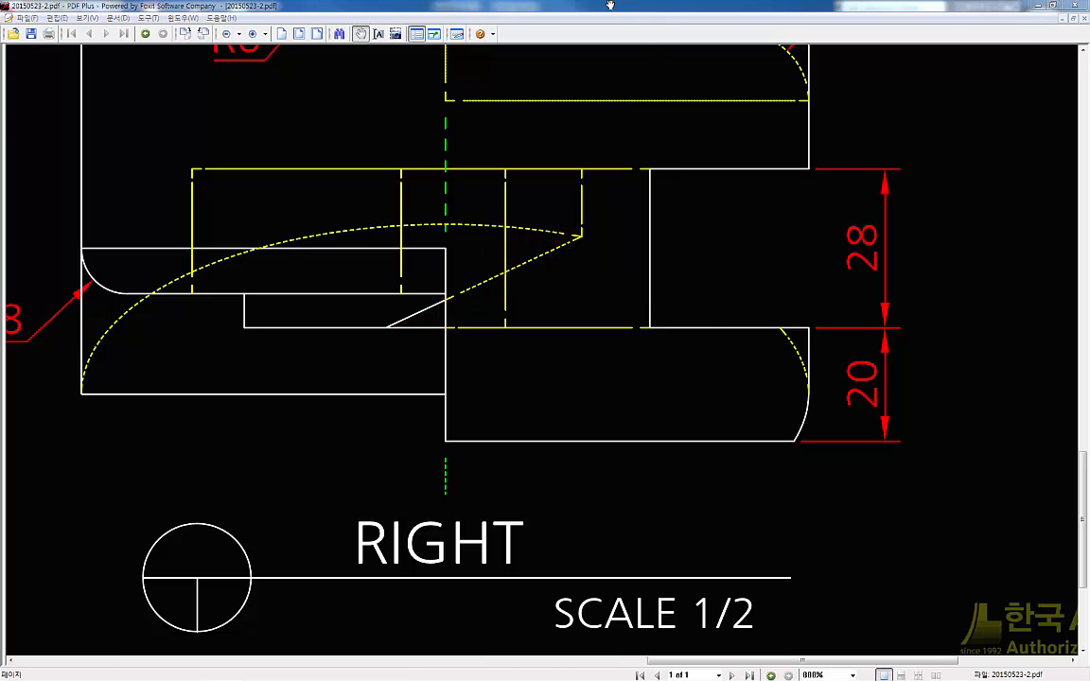
pyautogui.moveTo(611, 4); pyautogui.dragTo(1089, 189)
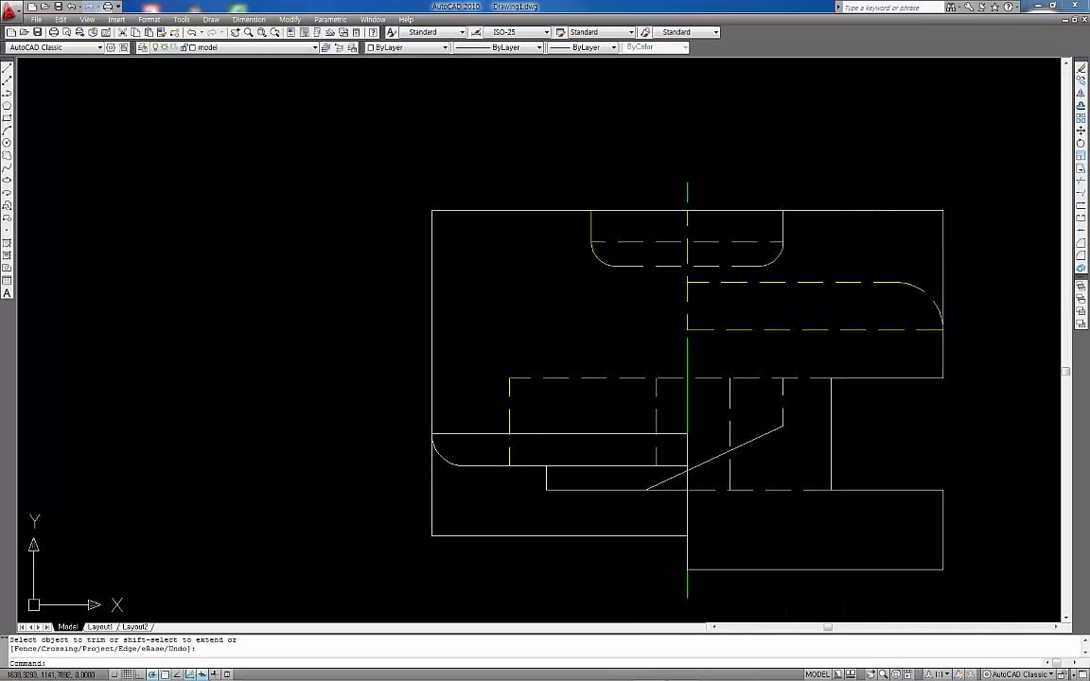
# Step: Back in AutoCAD, break the side view's slanted line at the point where it crosses the vertical centre edge
pyautogui.click(755, 445)
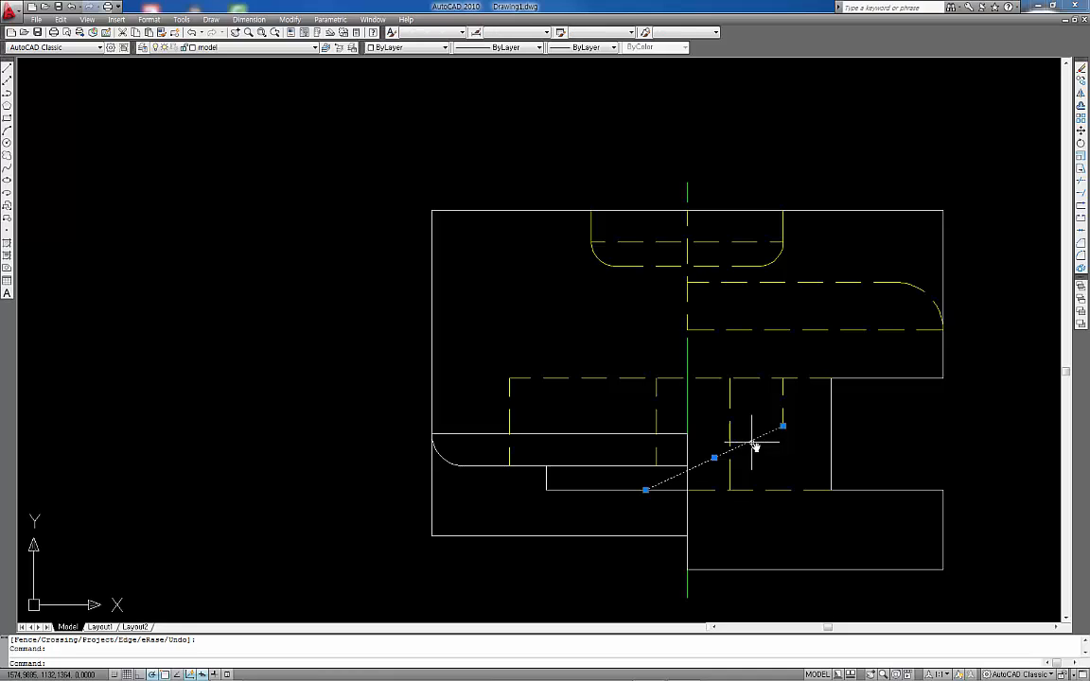
pyautogui.press('Escape')
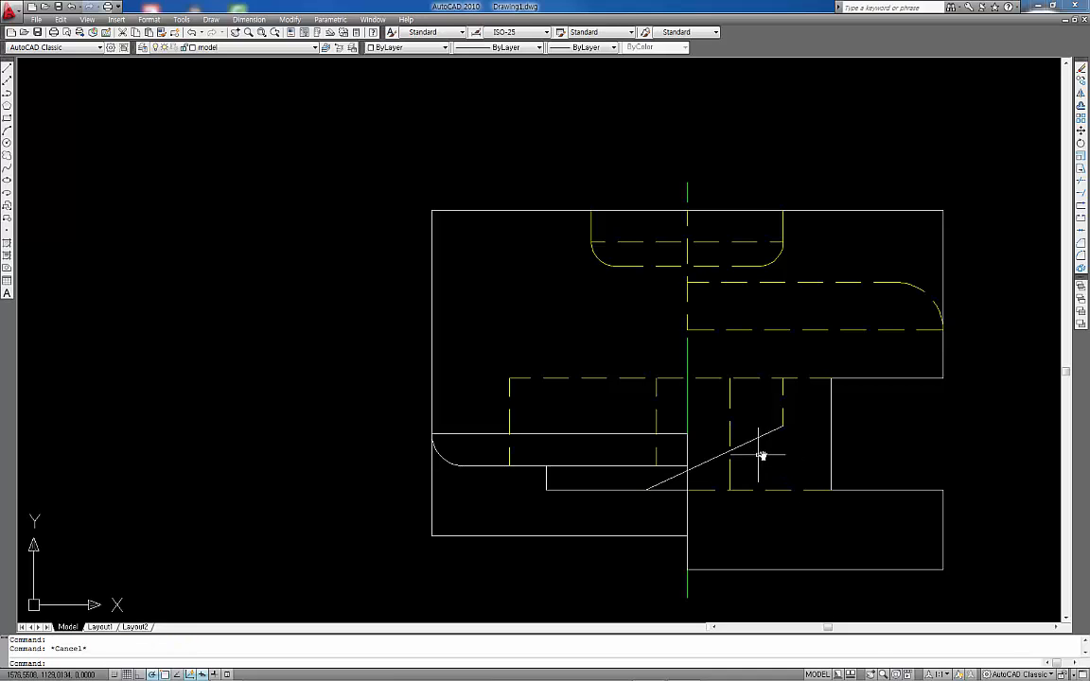
pyautogui.click(1083, 206)
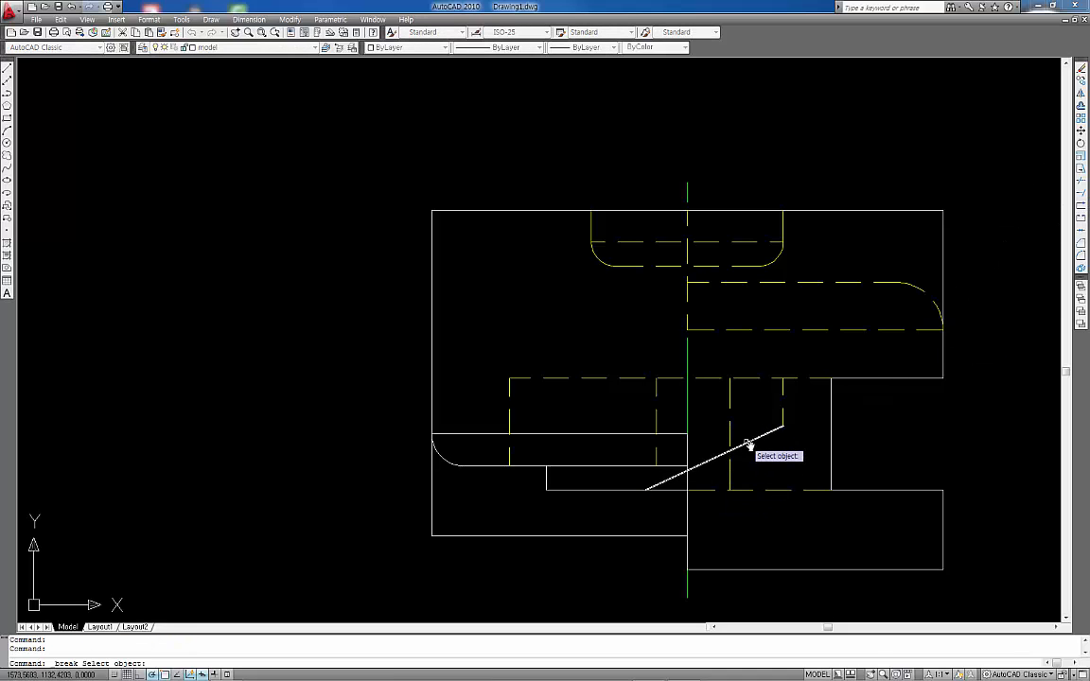
pyautogui.click(738, 449)
pyautogui.click(690, 473)
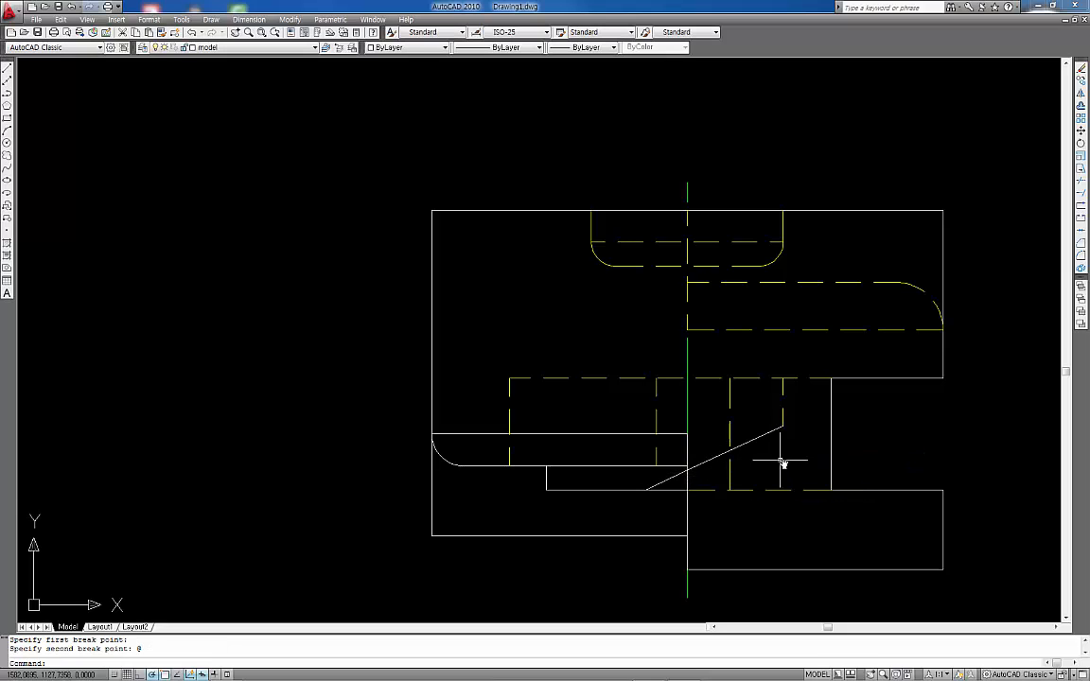
# Step: Move the part of the side view's slanted line right of the centre edge to the hidden layer
pyautogui.click(783, 455)
pyautogui.click(767, 432)
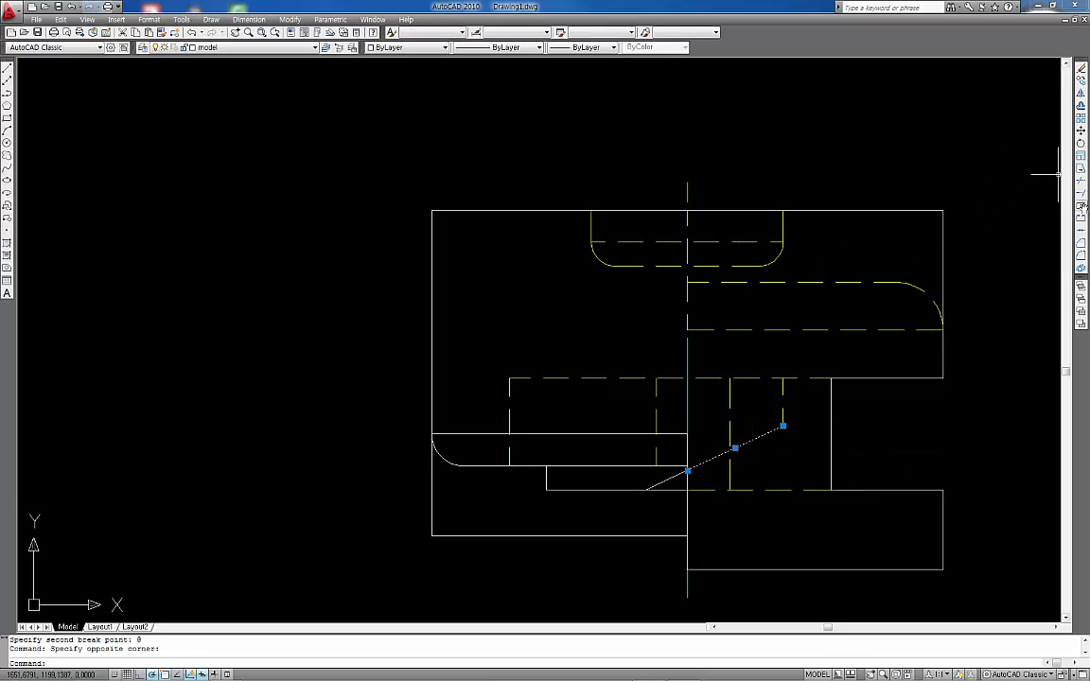
pyautogui.click(274, 47)
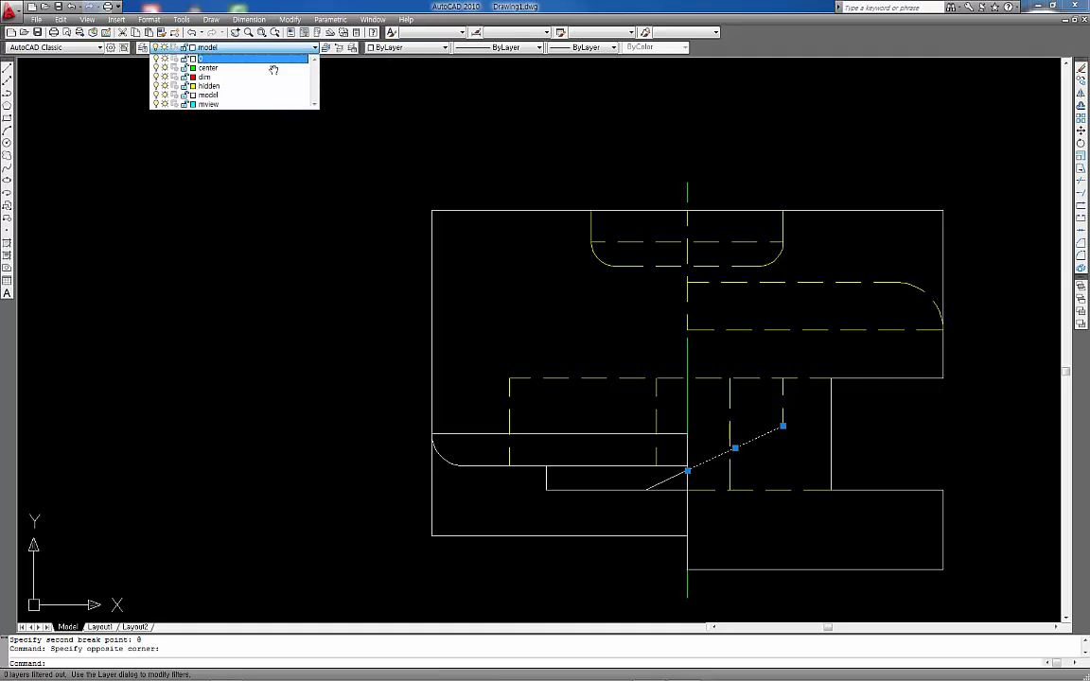
pyautogui.click(268, 87)
pyautogui.press('Escape')
# Step: Offset the front view's slanted edge 2 mm outward and the step's upper horizontal edge 2 mm upward as trimming boundaries
pyautogui.scroll(-2, 844, 432)
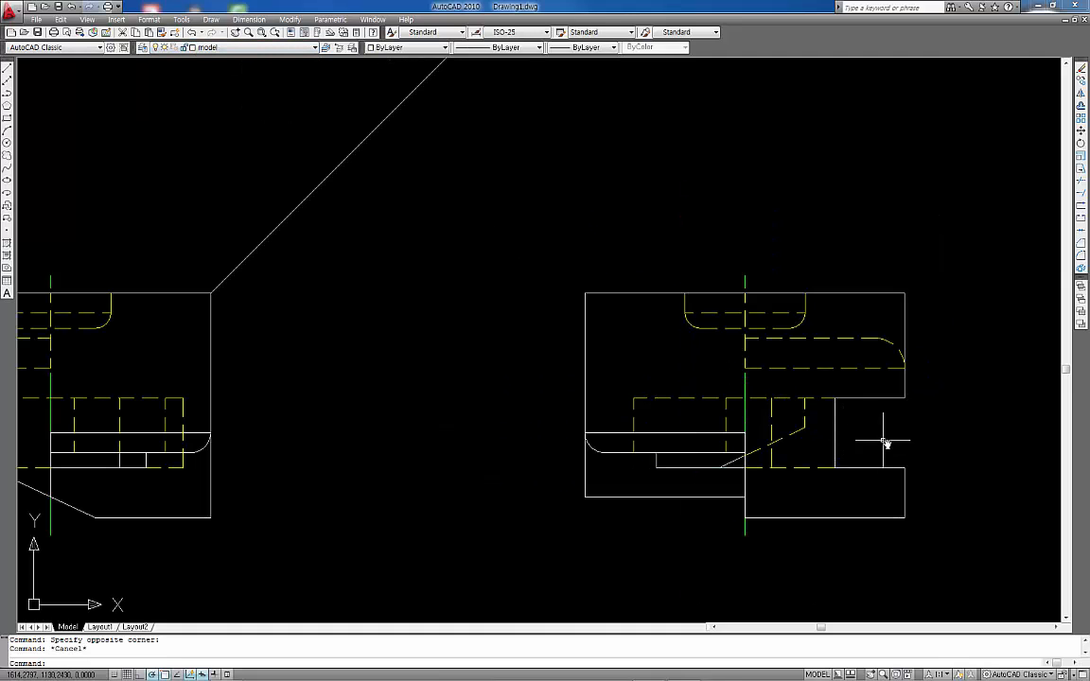
pyautogui.scroll(-1, 885, 443)
pyautogui.moveTo(887, 447); pyautogui.dragTo(830, 455, button='middle')
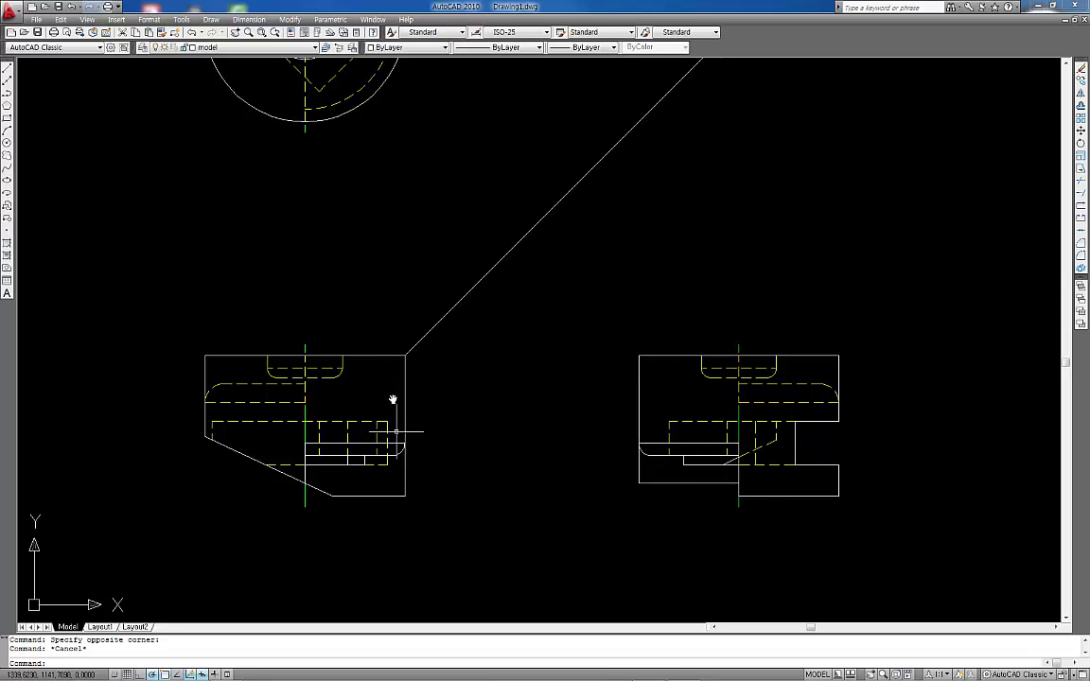
pyautogui.scroll(2, 290, 454)
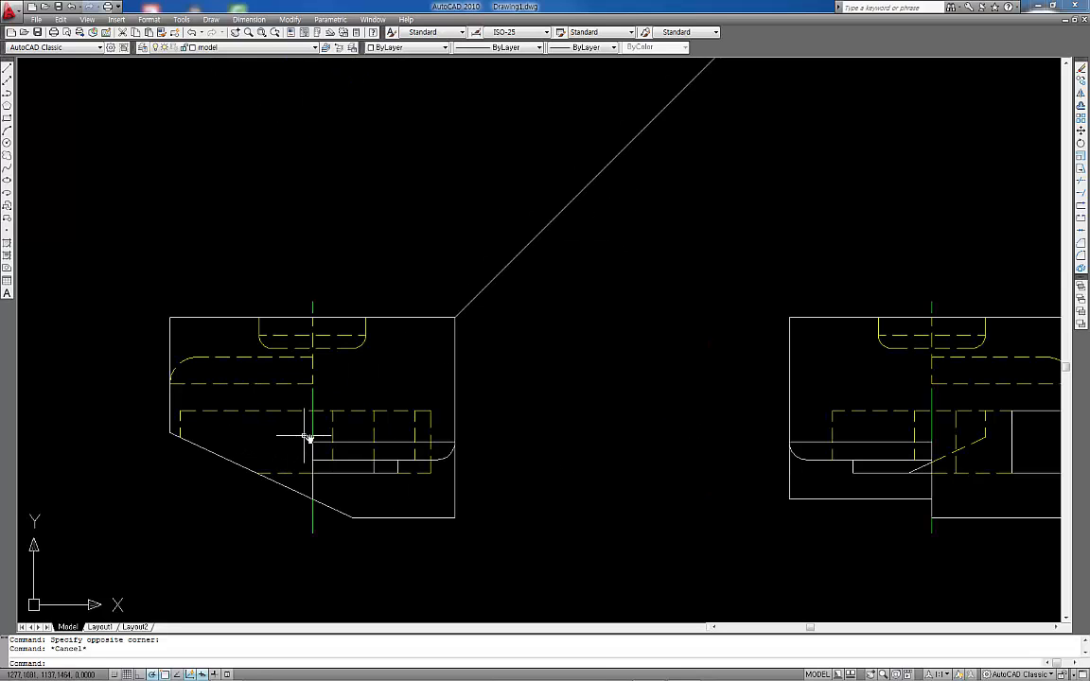
pyautogui.scroll(4, 332, 484)
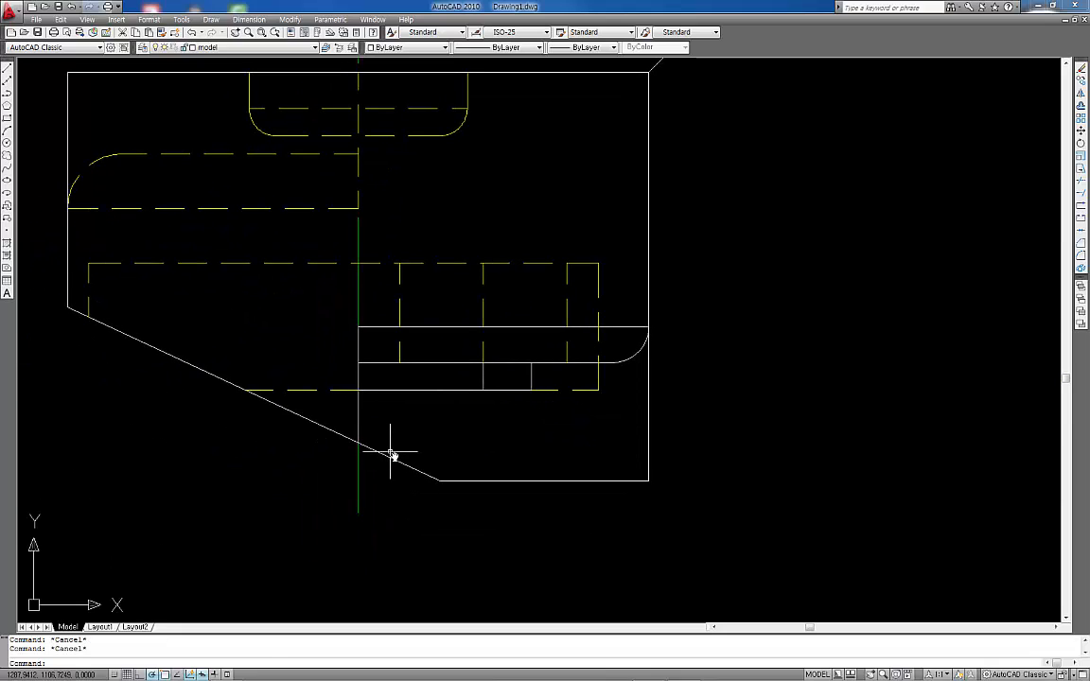
pyautogui.press('Return')
pyautogui.write('2')
pyautogui.press('Return')
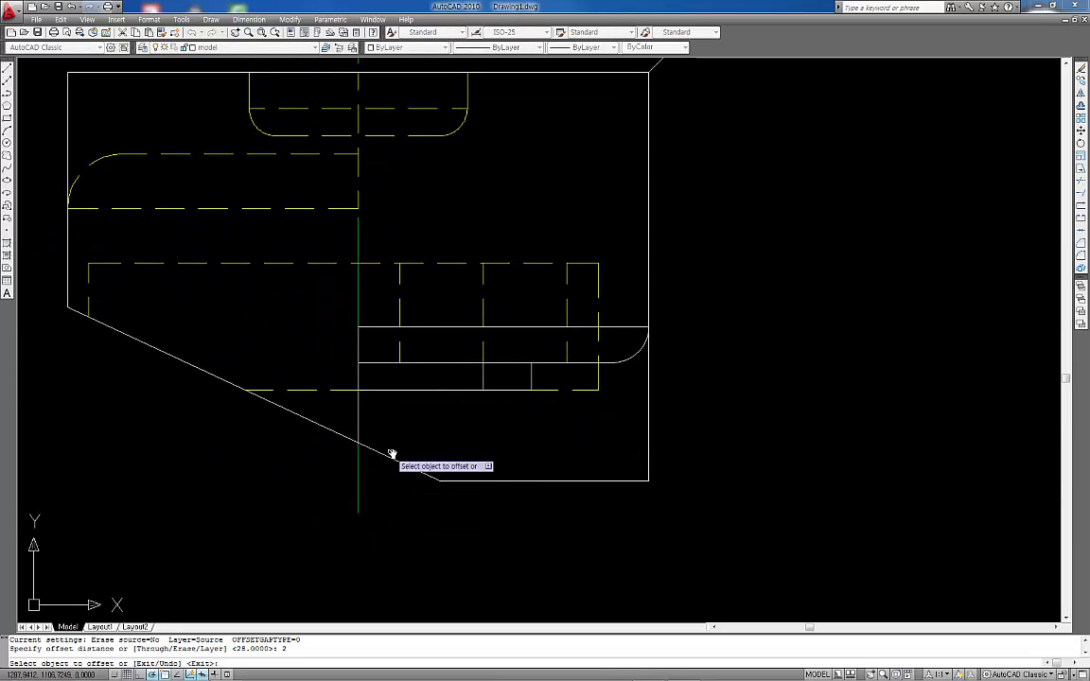
pyautogui.click(373, 450)
pyautogui.click(372, 458)
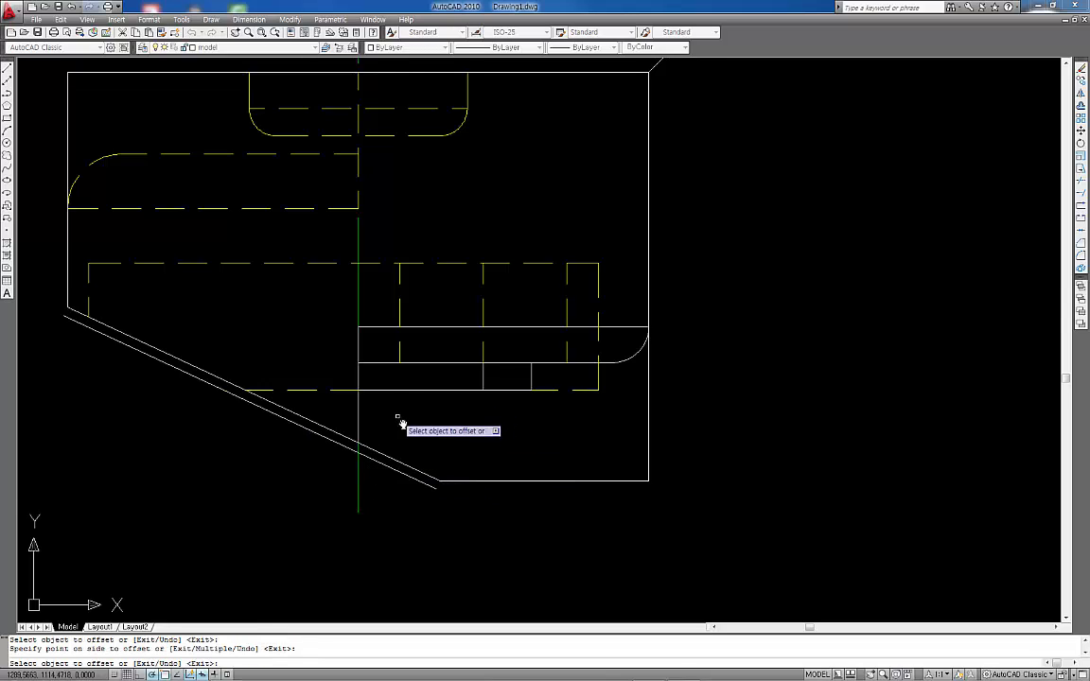
pyautogui.moveTo(377, 305); pyautogui.dragTo(376, 358, button='middle')
pyautogui.click(370, 376)
pyautogui.click(373, 365)
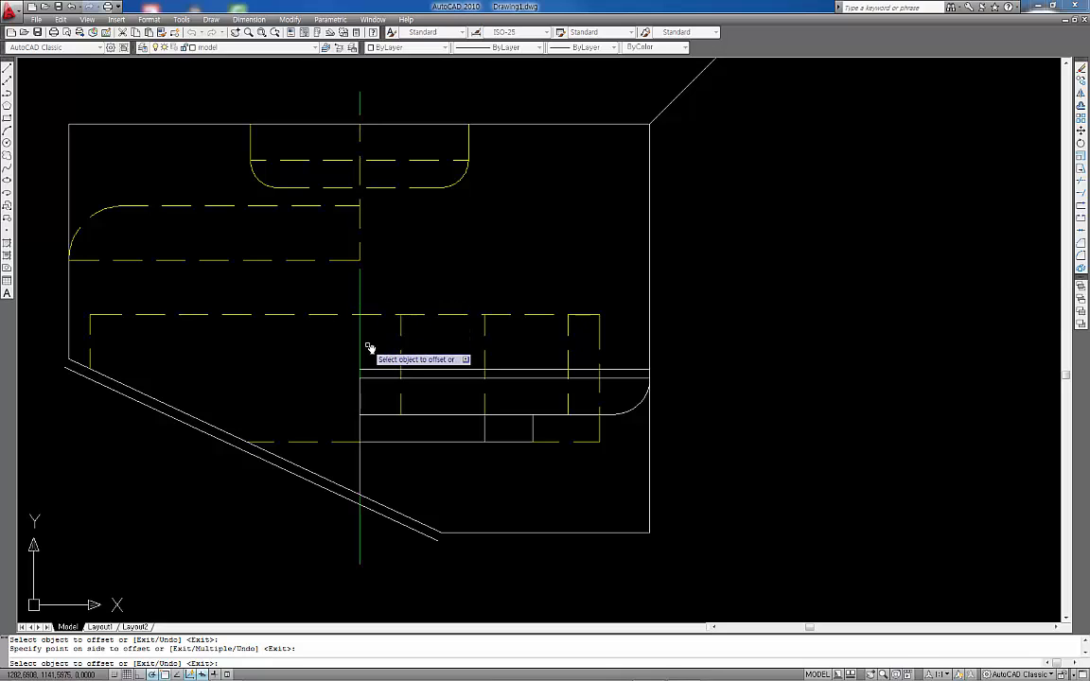
pyautogui.press('Escape')
pyautogui.press('Escape')
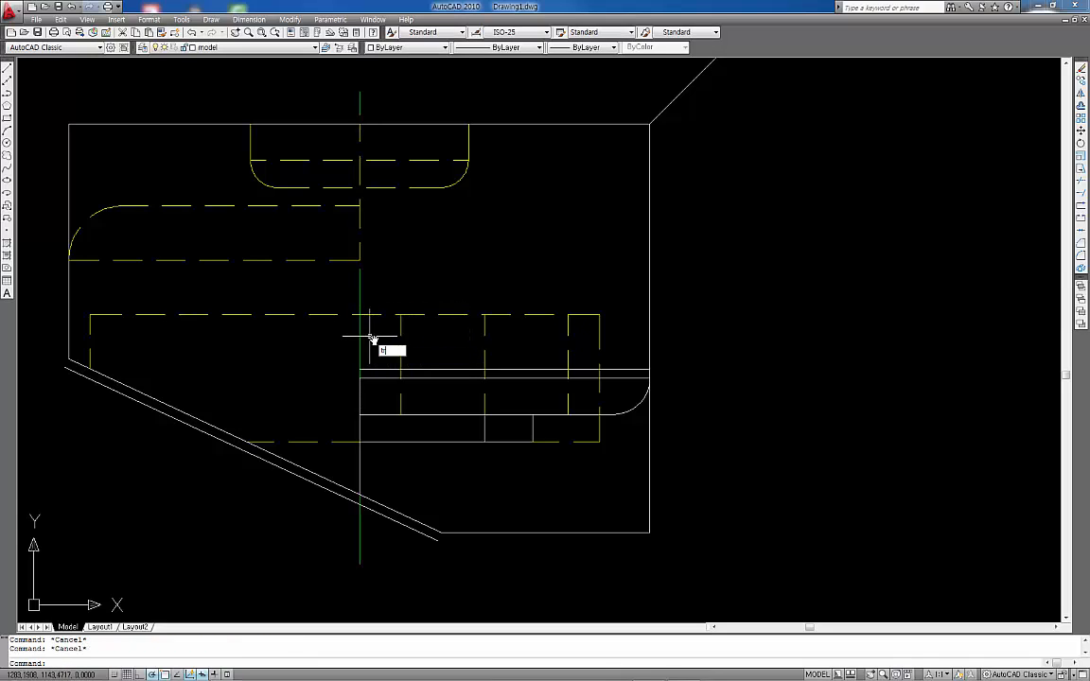
# Step: Trim the front view's centre line between the two offset lines
pyautogui.write('r')
pyautogui.press('Return')
pyautogui.press('Return')
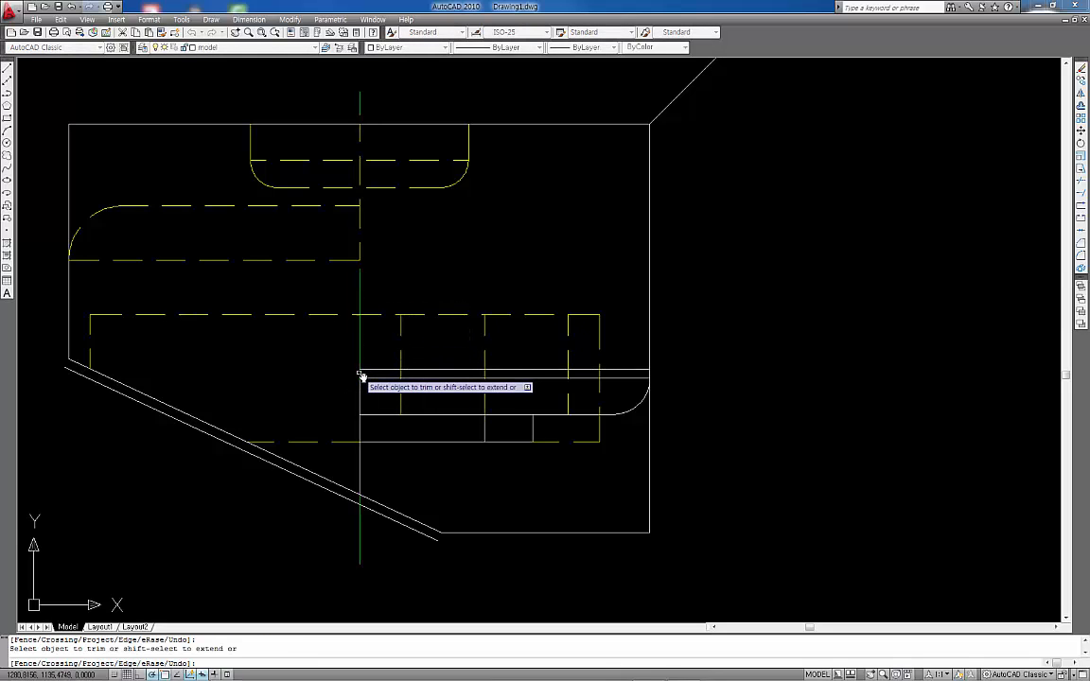
pyautogui.click(359, 501)
pyautogui.press('Return')
# Step: Erase the two offset helper lines from the front view
pyautogui.click(378, 513)
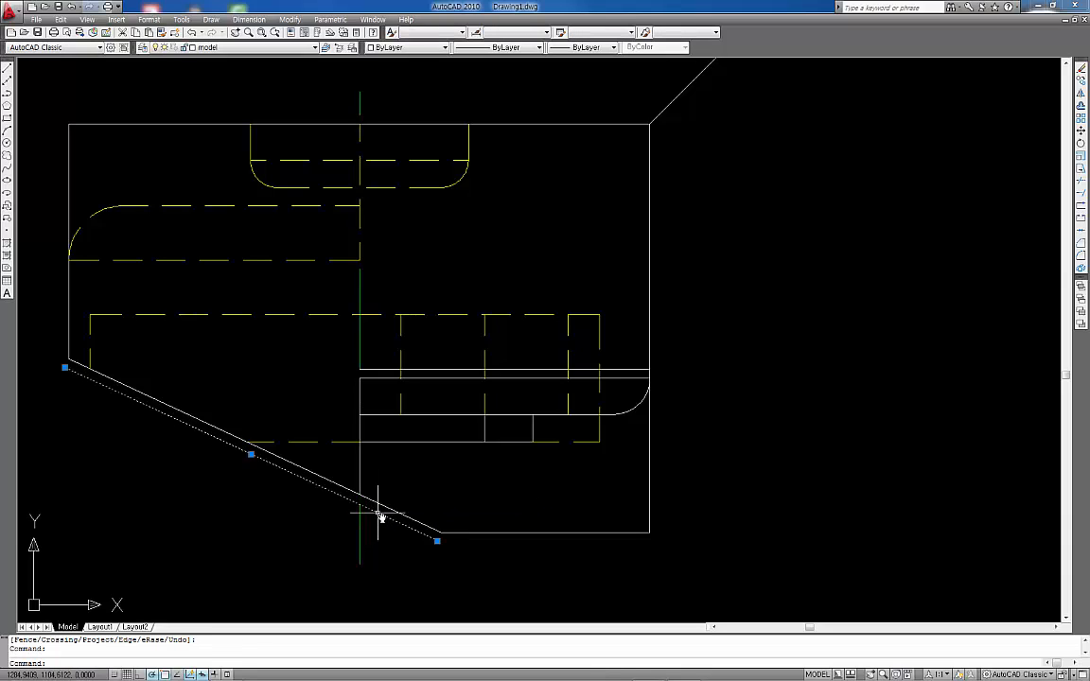
pyautogui.click(385, 372)
pyautogui.press('Delete')
pyautogui.scroll(-2, 903, 422)
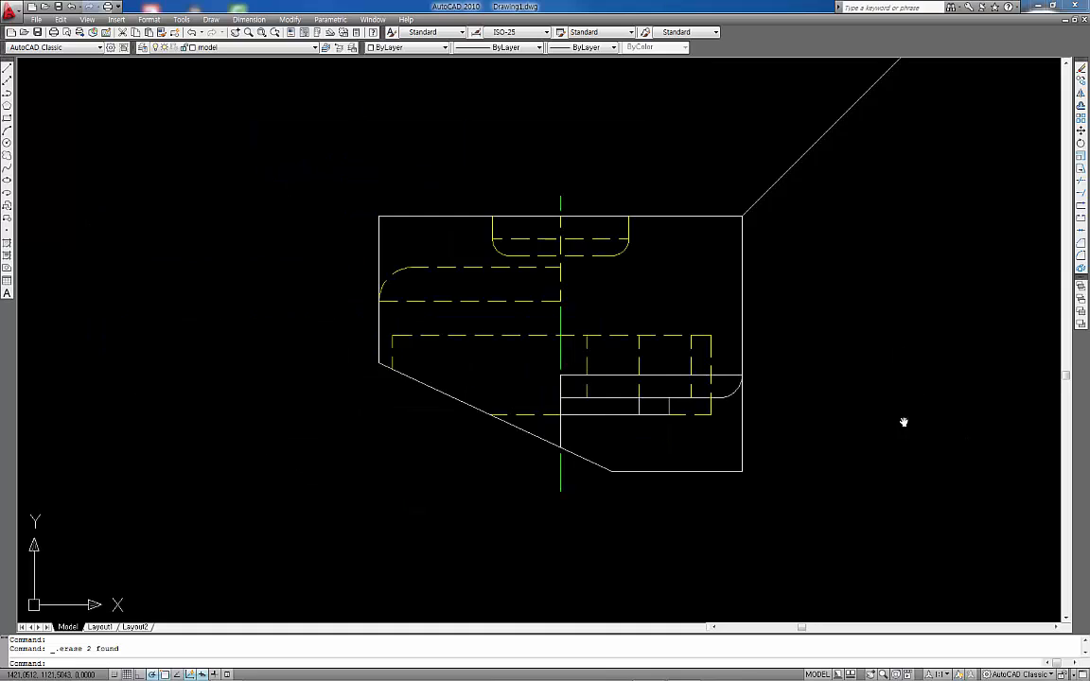
pyautogui.moveTo(903, 421); pyautogui.dragTo(781, 404, button='middle')
pyautogui.scroll(3, 686, 463)
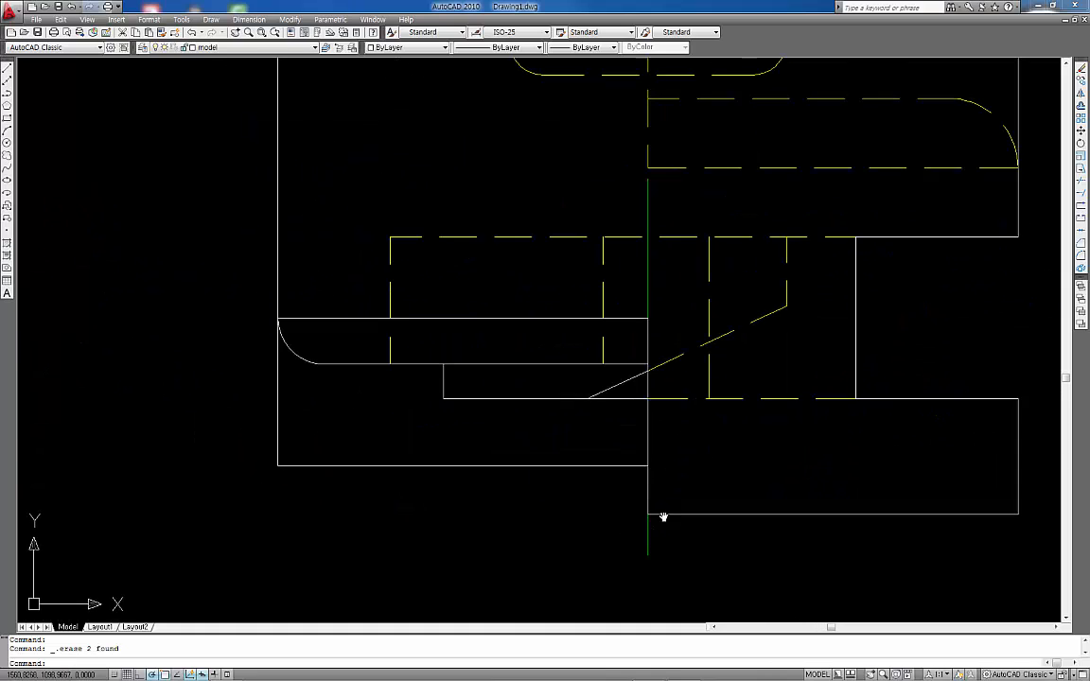
pyautogui.moveTo(662, 519); pyautogui.dragTo(660, 456, button='middle')
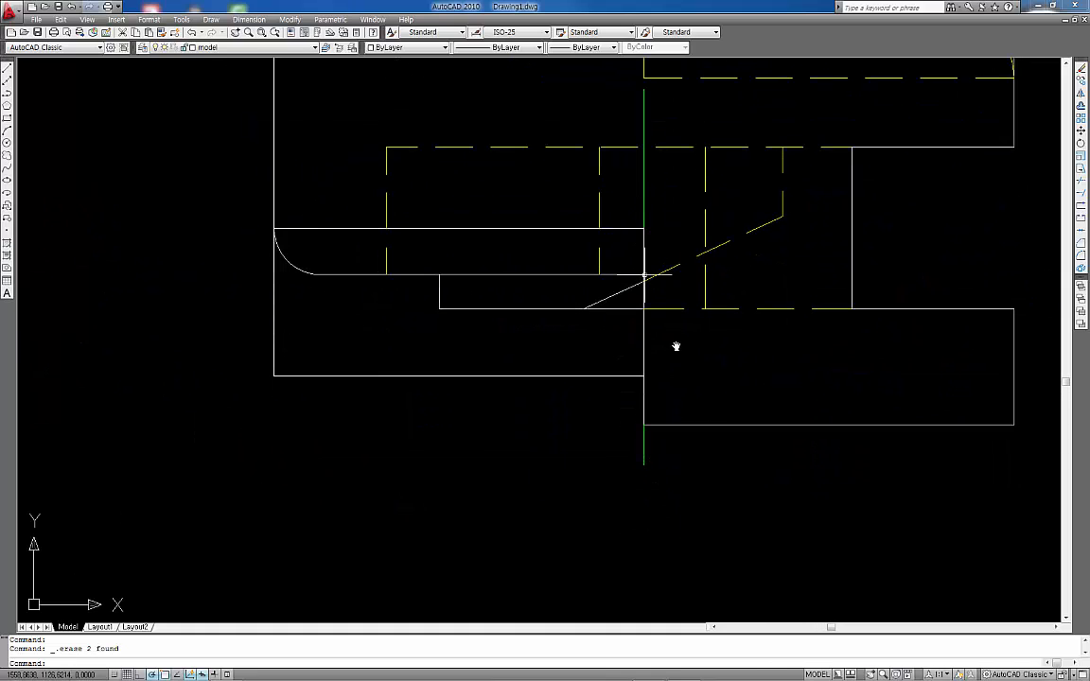
# Step: Offset the side view's lower right bottom edge downward and the left horizontal ledge line upward, both by 2
pyautogui.moveTo(676, 346); pyautogui.dragTo(687, 394, button='middle')
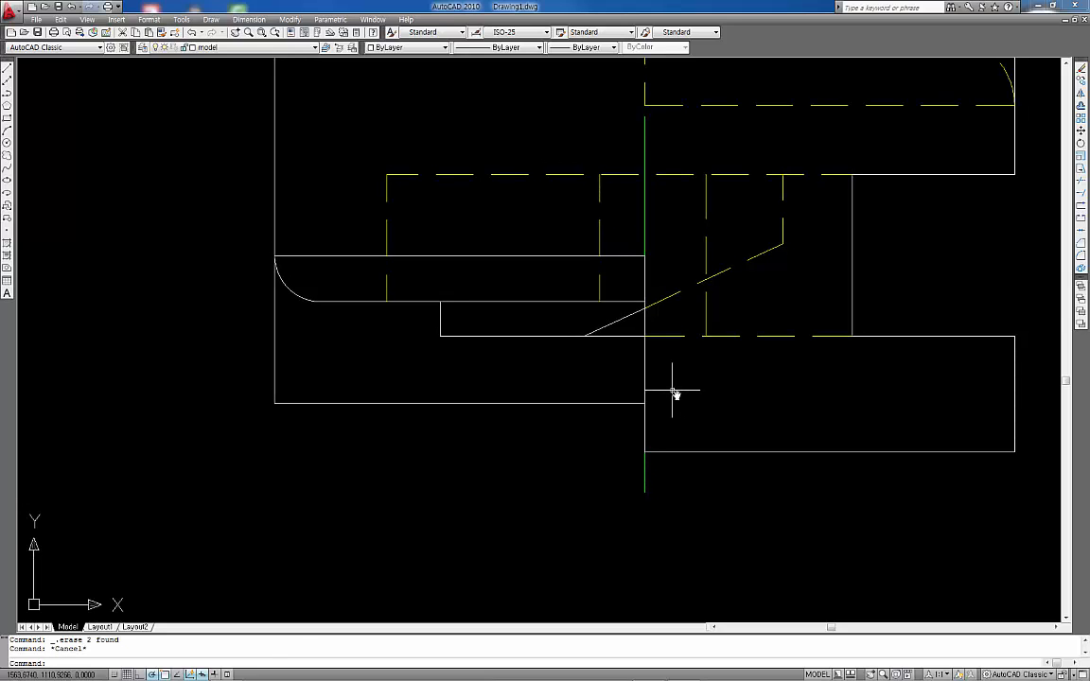
pyautogui.write('o')
pyautogui.press('Return')
pyautogui.write('2')
pyautogui.press('Return')
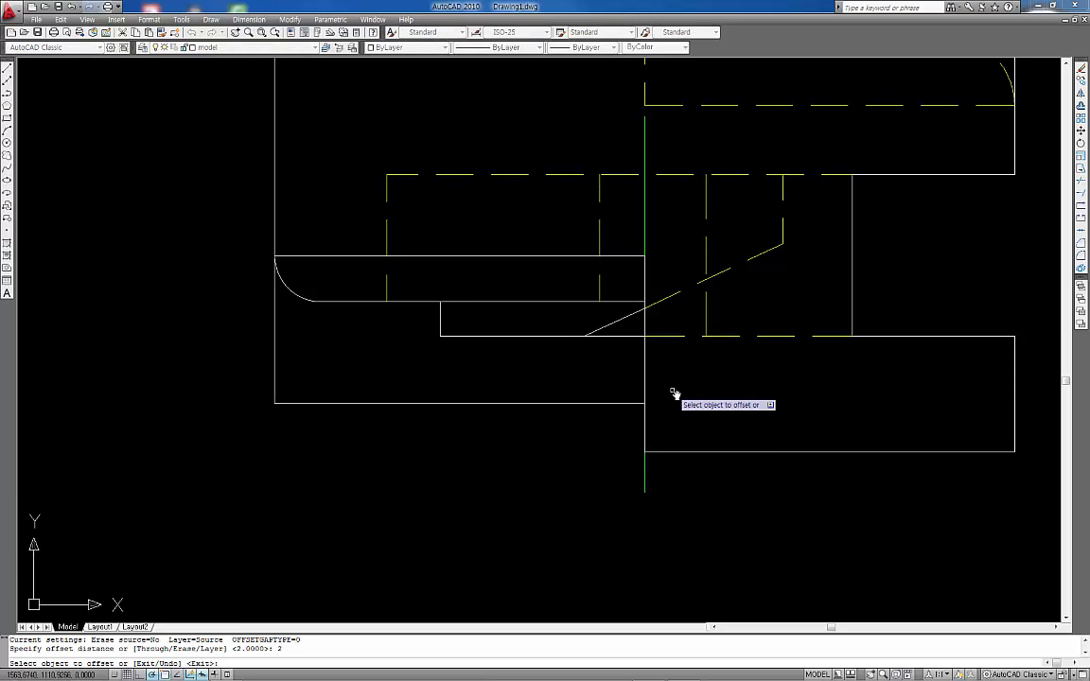
pyautogui.click(653, 453)
pyautogui.click(668, 475)
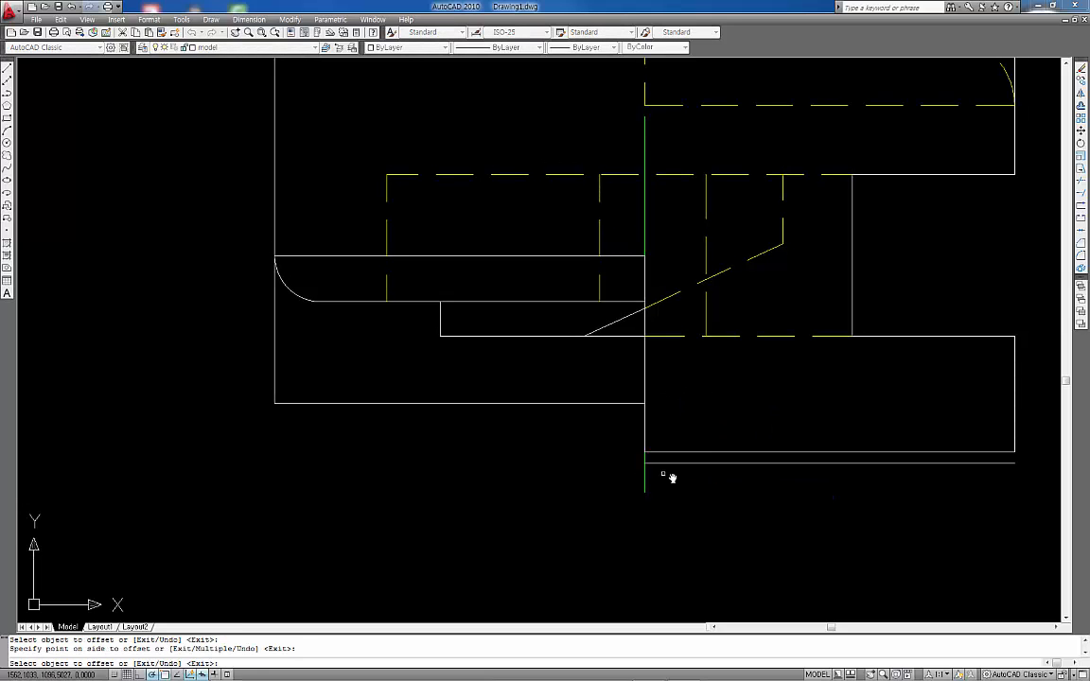
pyautogui.click(622, 255)
pyautogui.click(632, 249)
pyautogui.press('Escape')
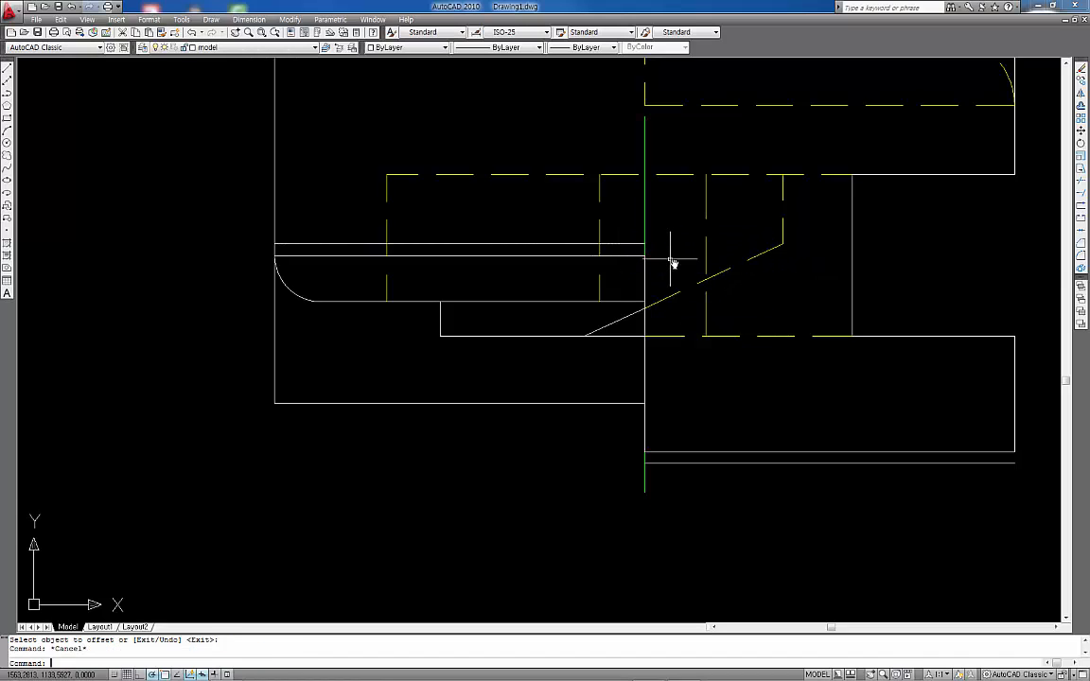
# Step: Trim the green centre line segments between the side view's visible edges and the two offset lines
pyautogui.press('Return')
pyautogui.press('Return')
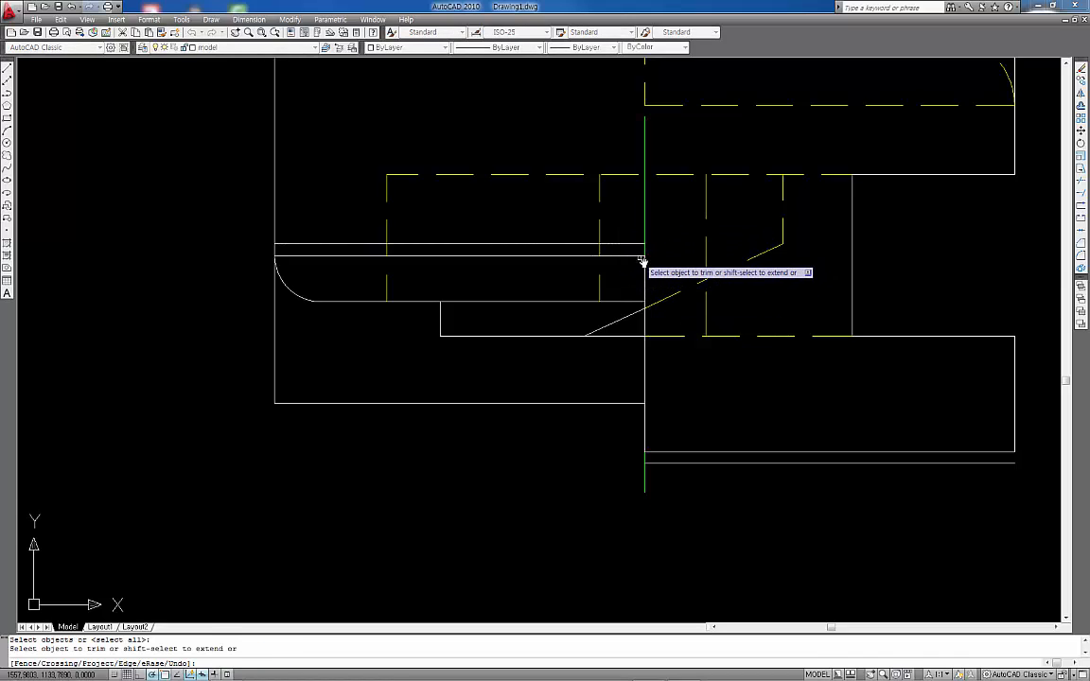
pyautogui.click(494, 155)
pyautogui.click(499, 156)
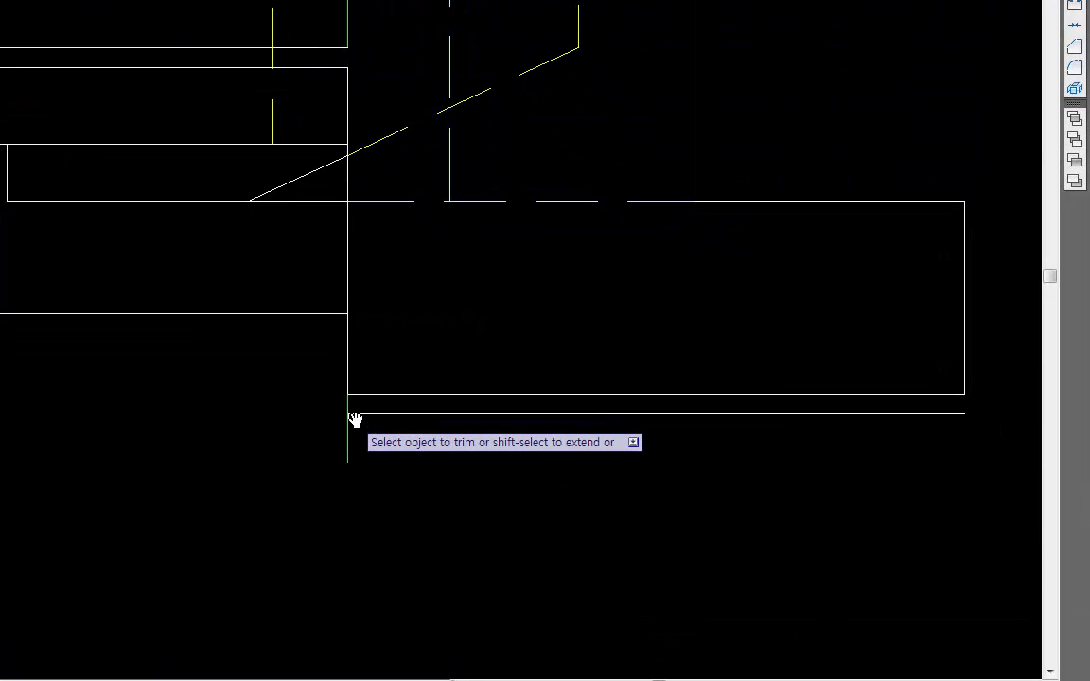
pyautogui.press('Escape')
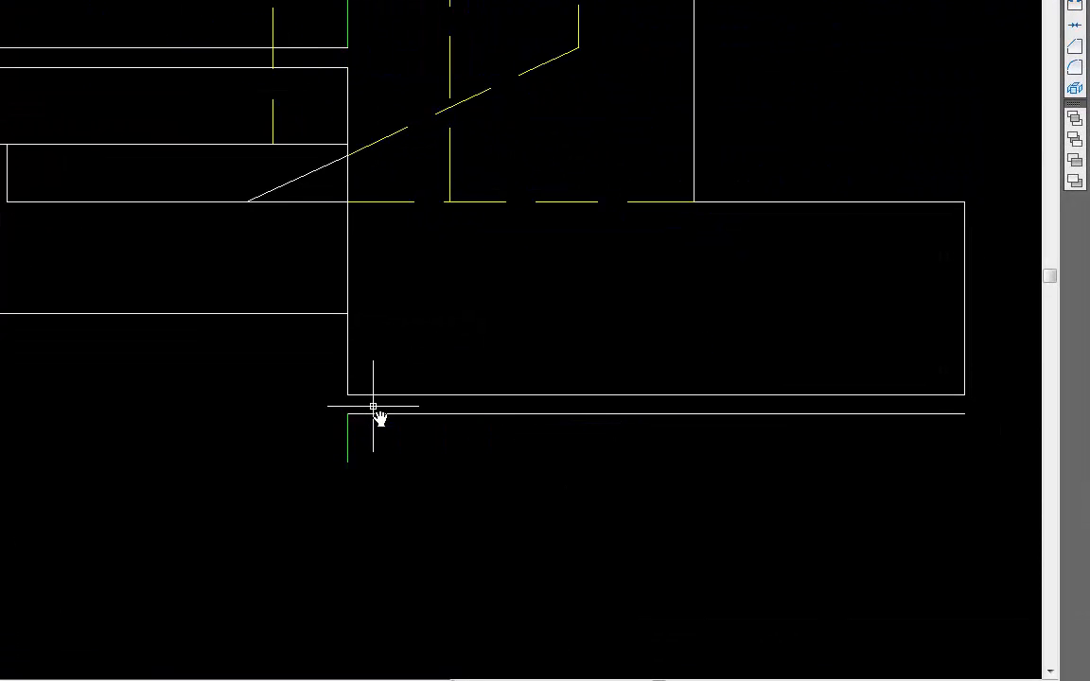
# Step: Delete the two offset helper lines above the ledge and below the side view
pyautogui.click(376, 415)
pyautogui.click(287, 47)
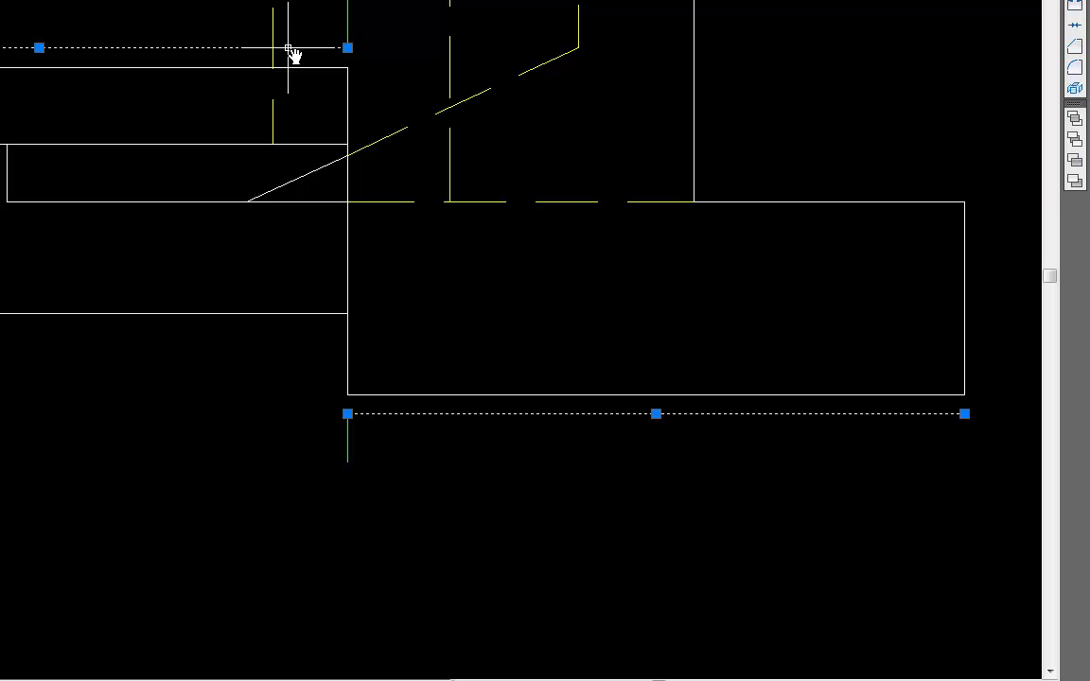
pyautogui.press('Delete')
# Step: Make mview the current layer
pyautogui.scroll(-2, 492, 292)
pyautogui.scroll(-2, 504, 302)
pyautogui.scroll(-3, 212, 367)
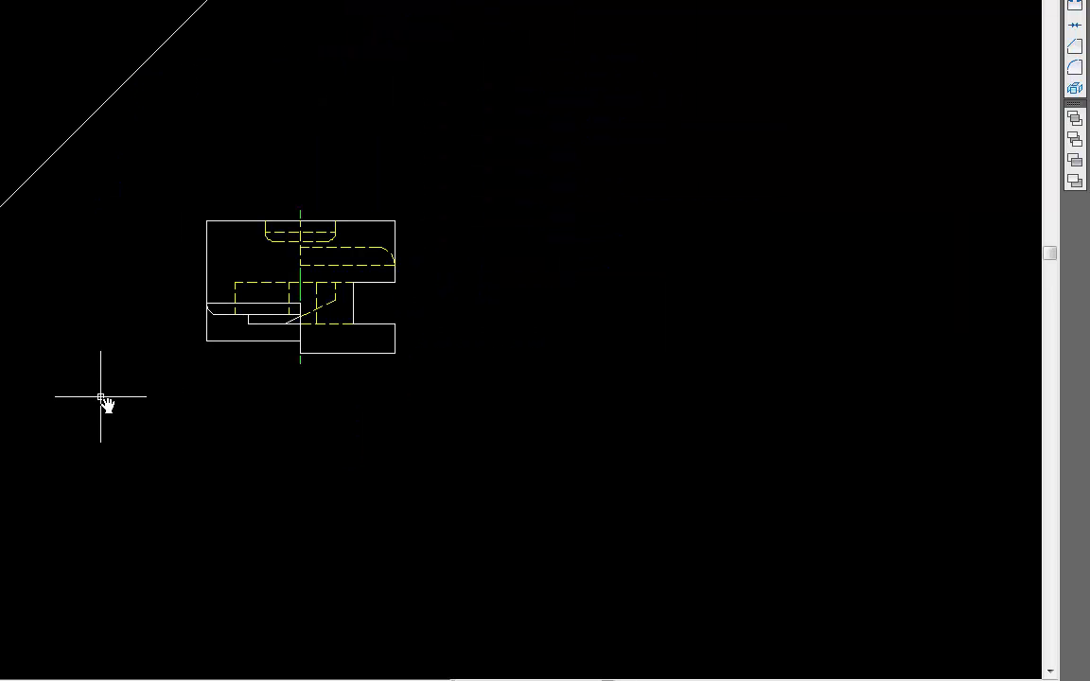
pyautogui.scroll(2, 142, 369)
pyautogui.scroll(-2, 145, 371)
pyautogui.moveTo(145, 371); pyautogui.dragTo(191, 466, button='middle')
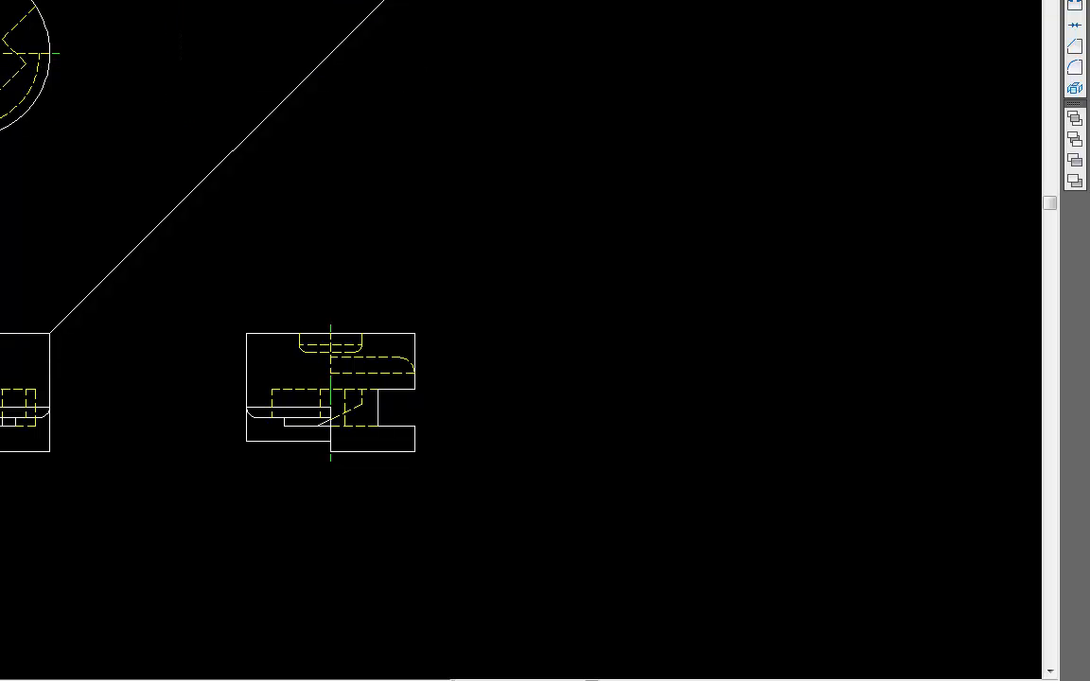
pyautogui.scroll(3, 36, 111)
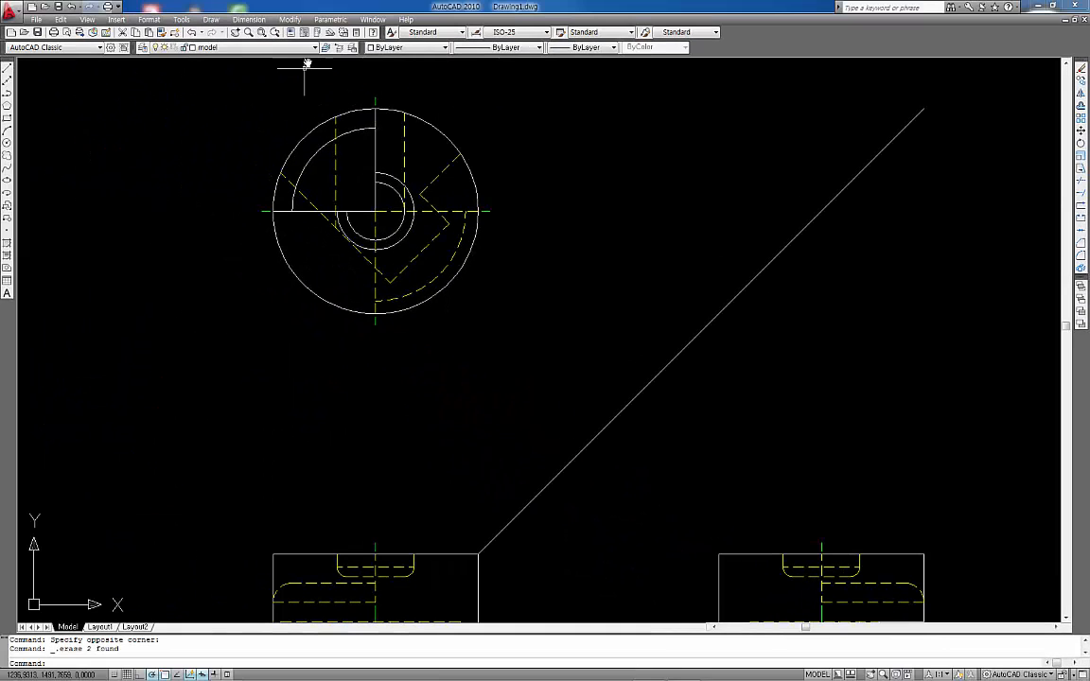
pyautogui.click(303, 49)
pyautogui.click(240, 105)
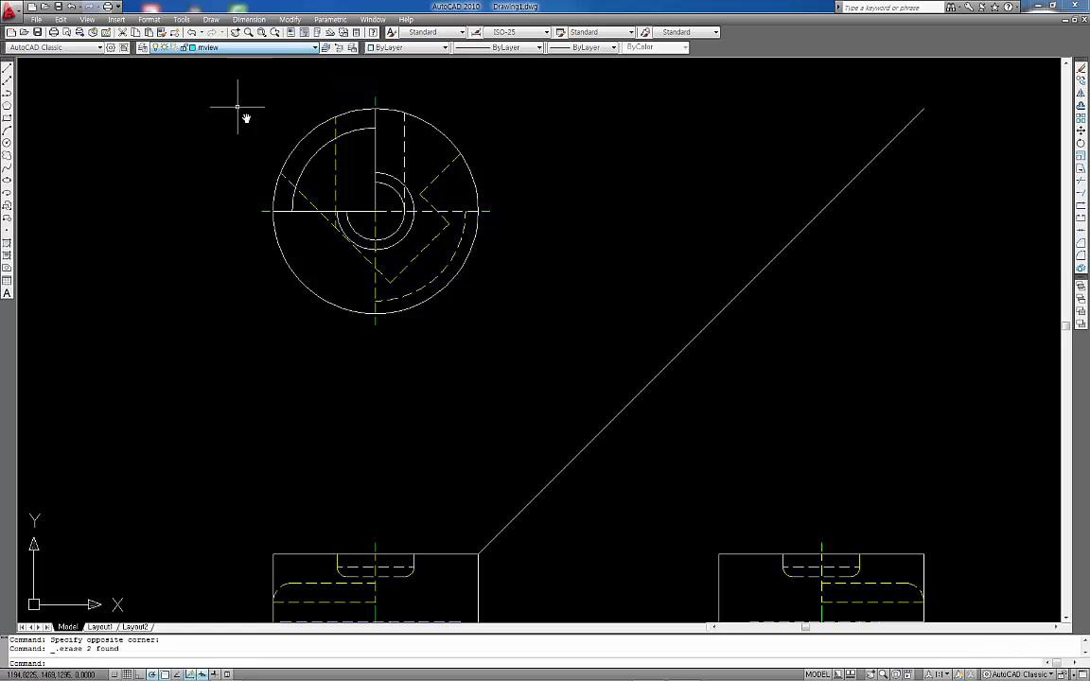
# Step: Draw a horizontal projection line from the top of the top view's circle to past the upper end of the diagonal line
pyautogui.scroll(2, 464, 315)
pyautogui.moveTo(469, 316); pyautogui.dragTo(482, 506, button='middle')
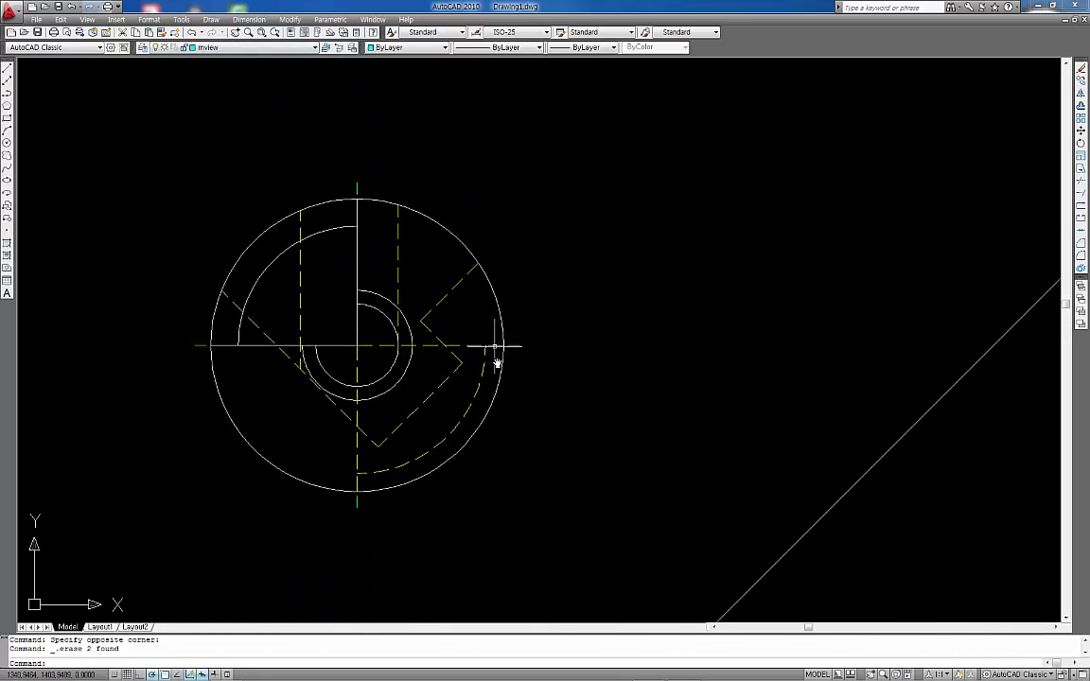
pyautogui.press('Escape')
pyautogui.moveTo(559, 289); pyautogui.dragTo(589, 237, button='middle')
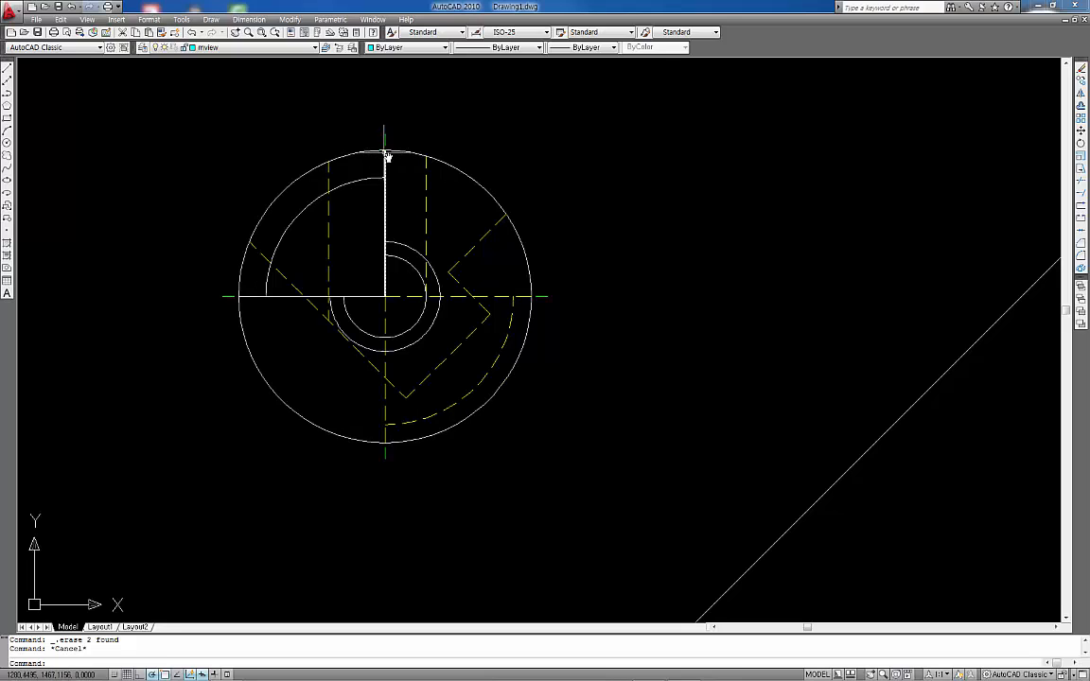
pyautogui.write('l')
pyautogui.press('Return')
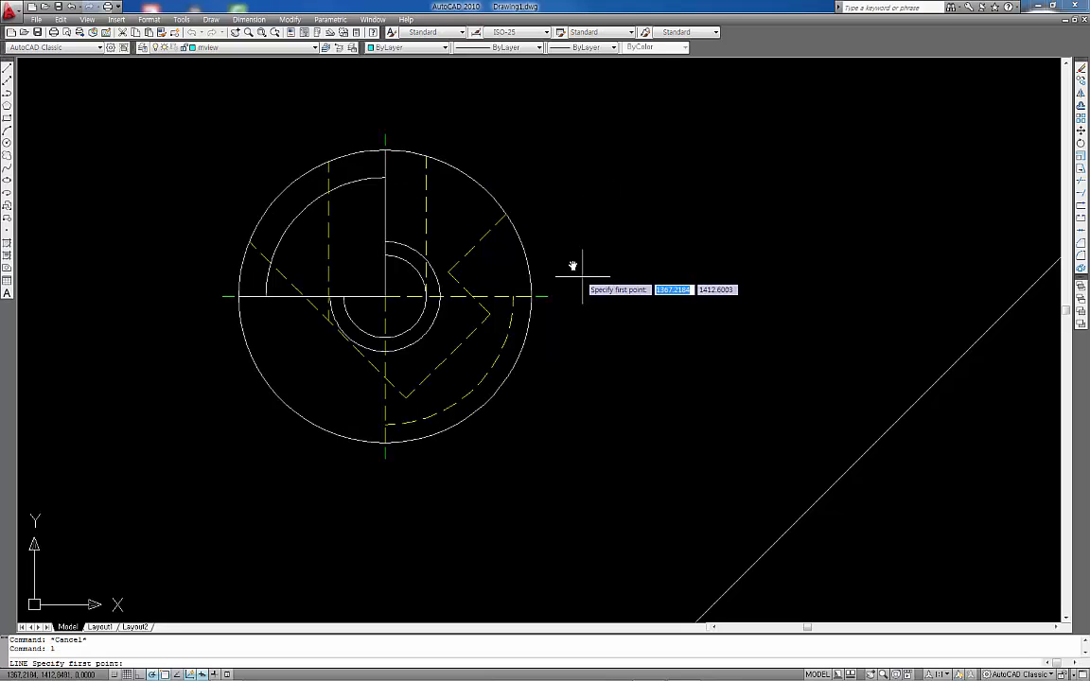
pyautogui.click(385, 152)
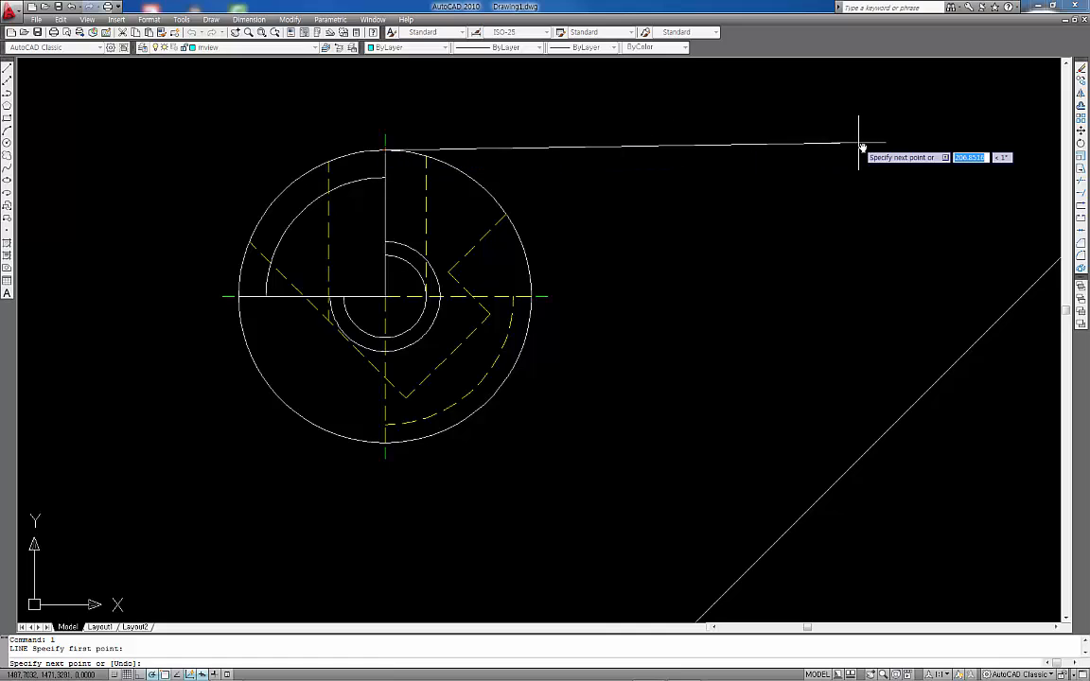
pyautogui.scroll(-2, 860, 142)
pyautogui.moveTo(849, 154); pyautogui.dragTo(606, 164, button='middle')
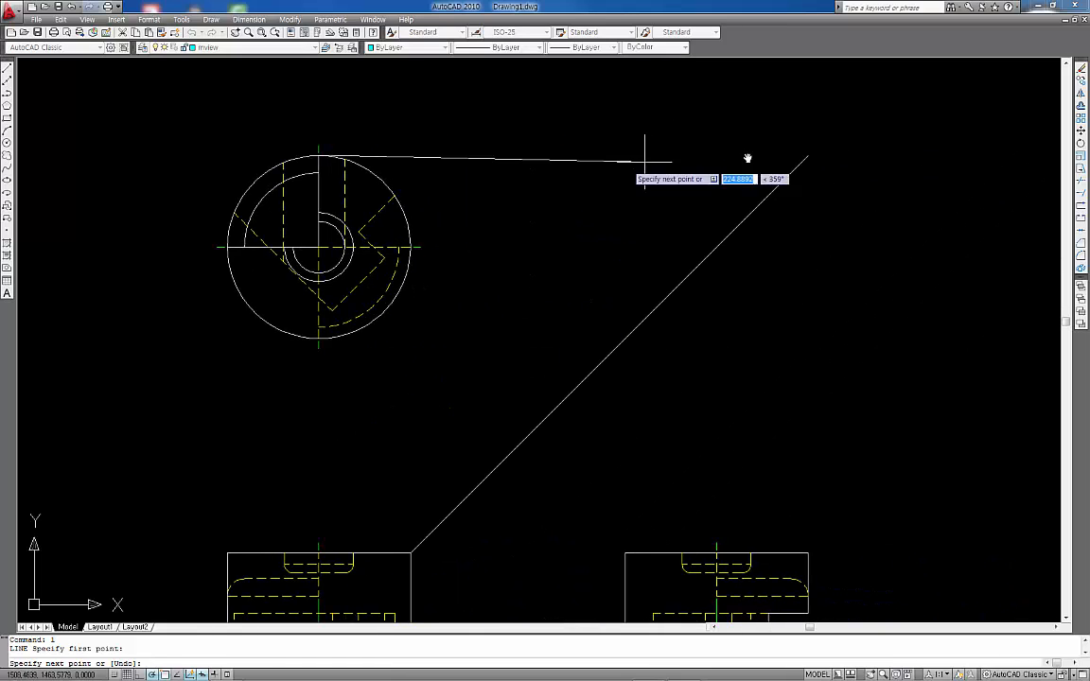
pyautogui.click(833, 154)
pyautogui.press('Return')
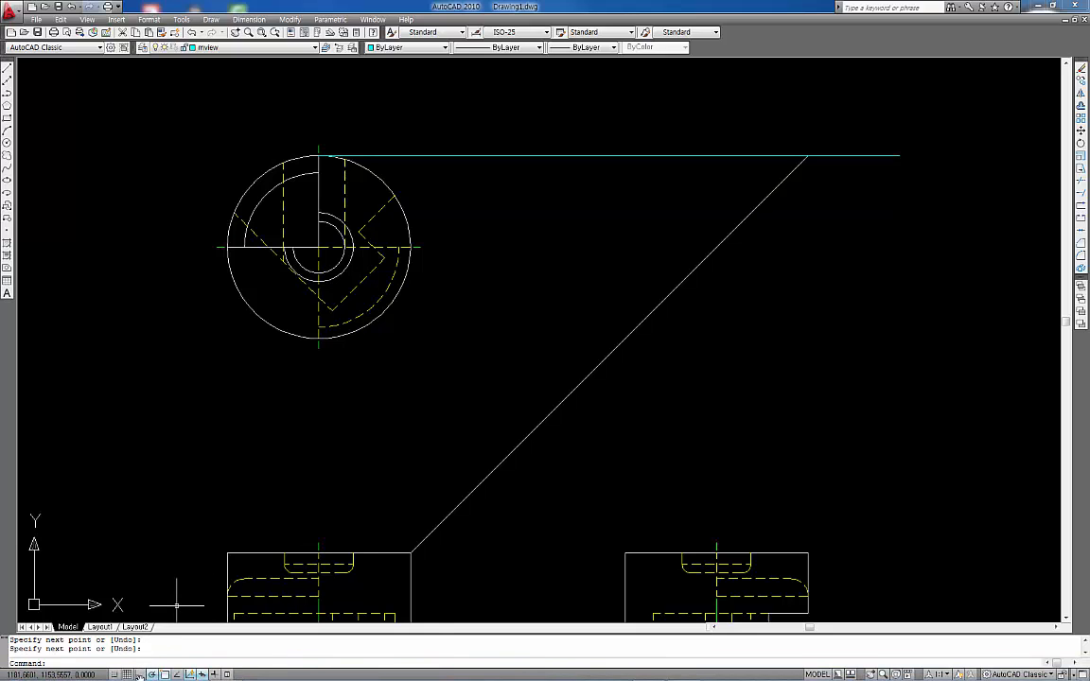
# Step: Turn on Ortho and draw a horizontal projection line from the bottom of the circle to past the diagonal line
pyautogui.press('F8')
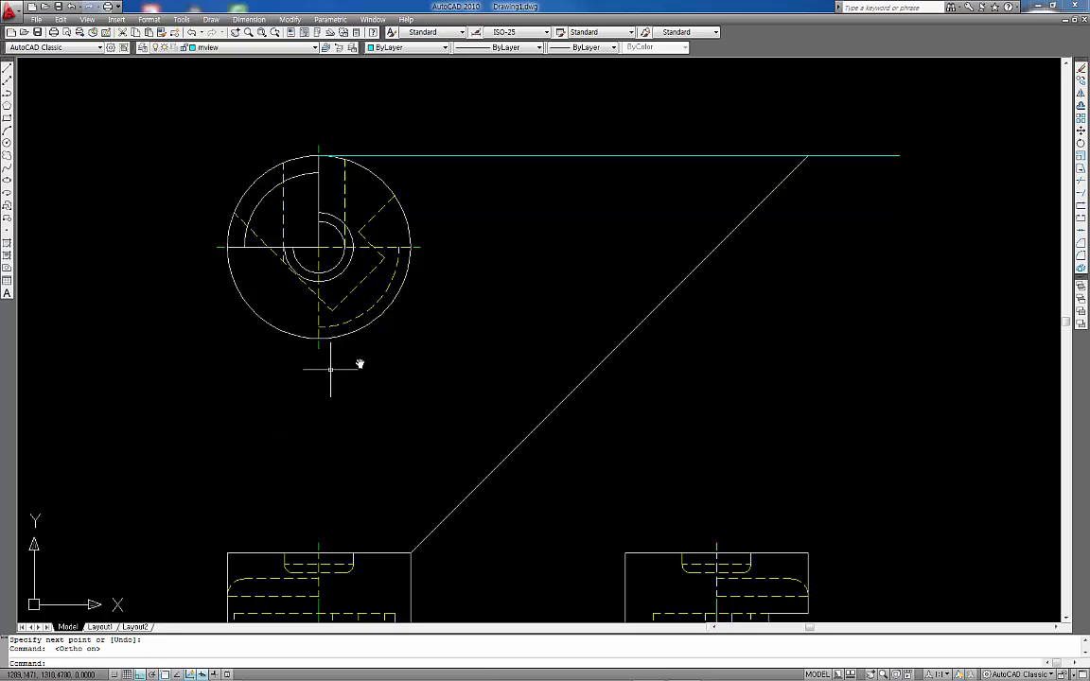
pyautogui.write('l')
pyautogui.press('Return')
pyautogui.scroll(3, 336, 360)
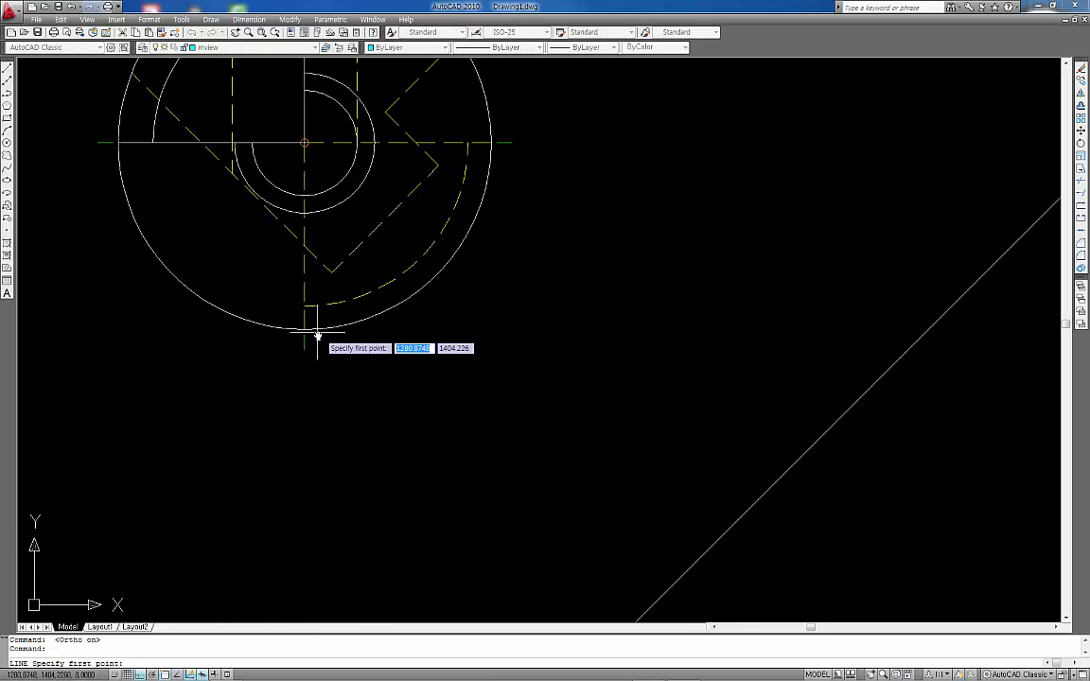
pyautogui.click(305, 331)
pyautogui.scroll(-2, 836, 332)
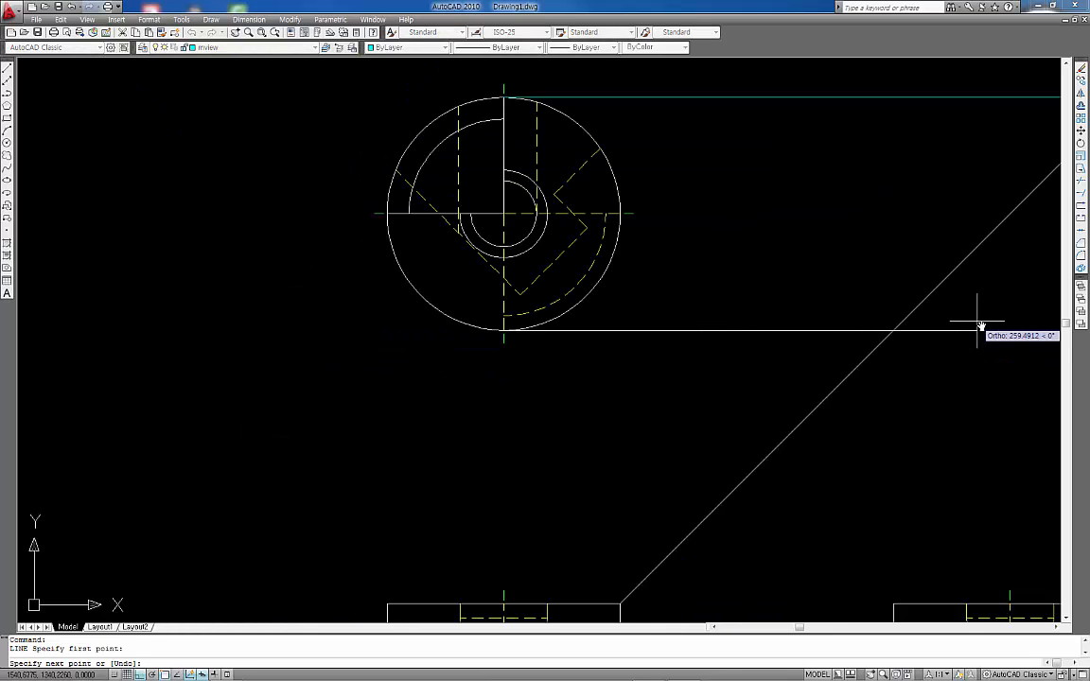
pyautogui.press('Return')
# Step: Draw a horizontal projection line from the right end of the circle's horizontal centre line to past the diagonal line
pyautogui.moveTo(729, 284); pyautogui.dragTo(674, 299, button='middle')
pyautogui.press('Return')
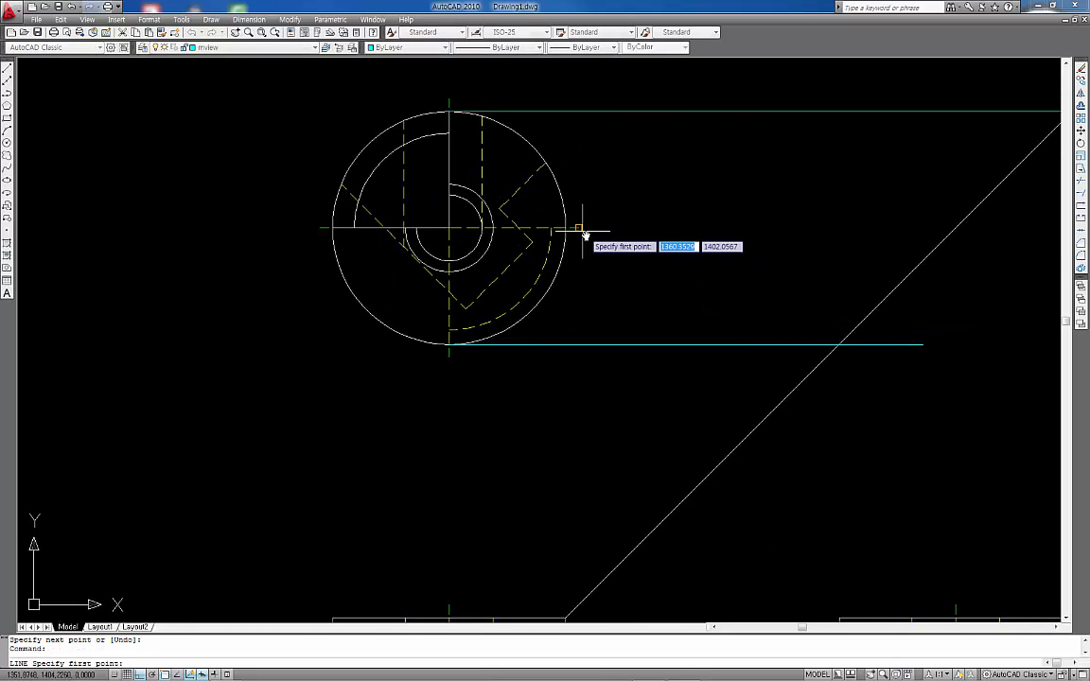
pyautogui.click(578, 228)
pyautogui.scroll(-2, 937, 224)
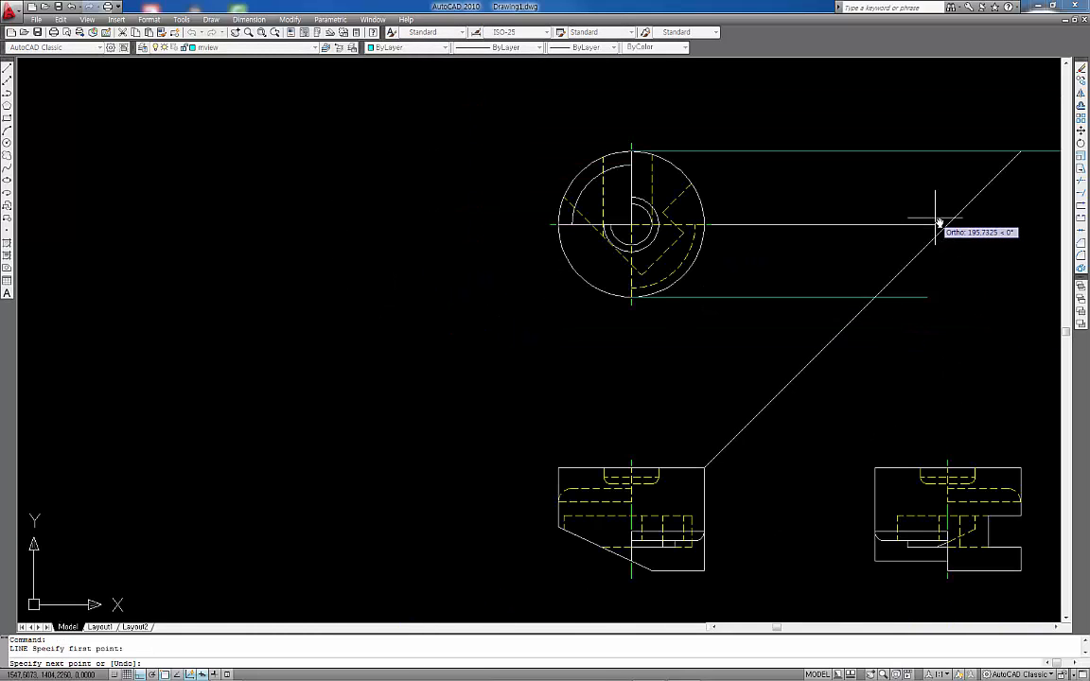
pyautogui.moveTo(888, 222); pyautogui.dragTo(806, 221, button='middle')
pyautogui.click(989, 218)
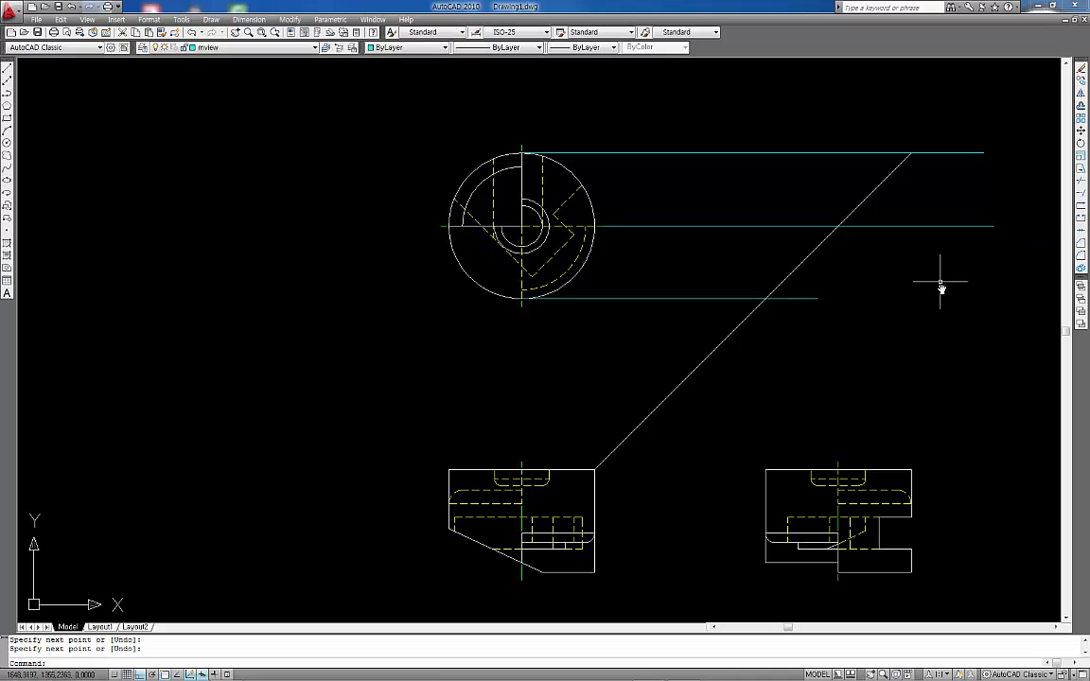
pyautogui.press('Return')
# Step: Draw a vertical projection line from the diagonal's upper end down past the side view's right edge
pyautogui.press('Return')
pyautogui.click(912, 152)
pyautogui.moveTo(921, 478); pyautogui.dragTo(892, 320, button='middle')
pyautogui.click(875, 536)
pyautogui.press('Return')
# Step: Draw a vertical projection line from where the diagonal meets the middle projection line down through the side view's centre line
pyautogui.moveTo(900, 360); pyautogui.dragTo(833, 446, button='middle')
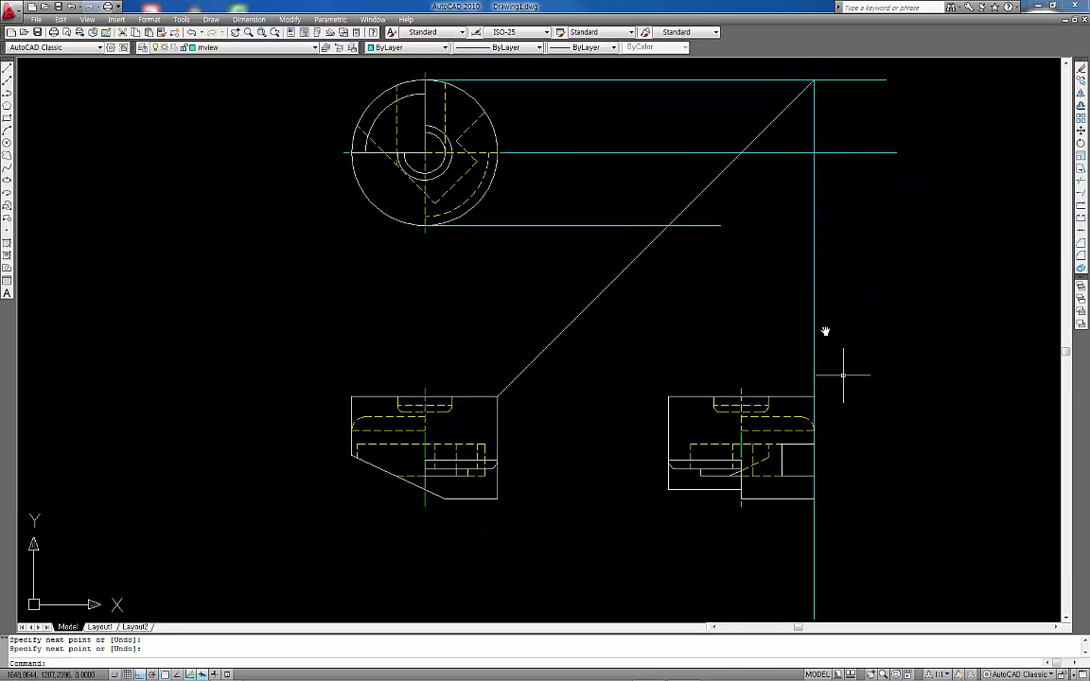
pyautogui.press('Return')
pyautogui.click(742, 156)
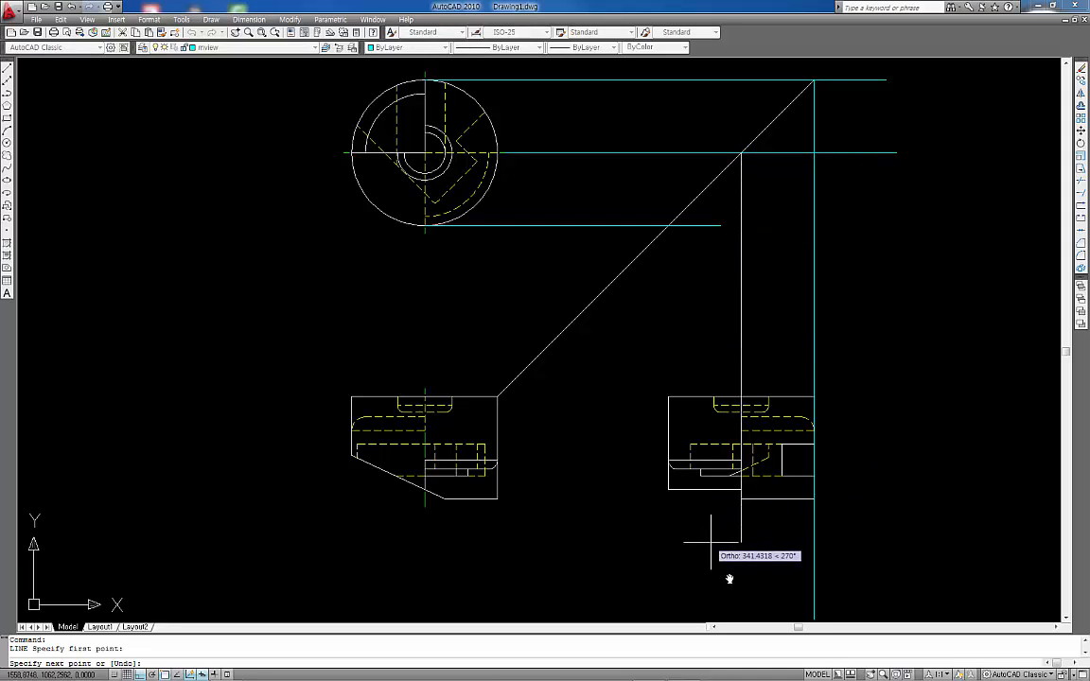
pyautogui.click(731, 615)
pyautogui.press('Return')
# Step: Draw a vertical projection line from where the diagonal meets the lowest horizontal projection line down past the side view's left edge
pyautogui.press('Return')
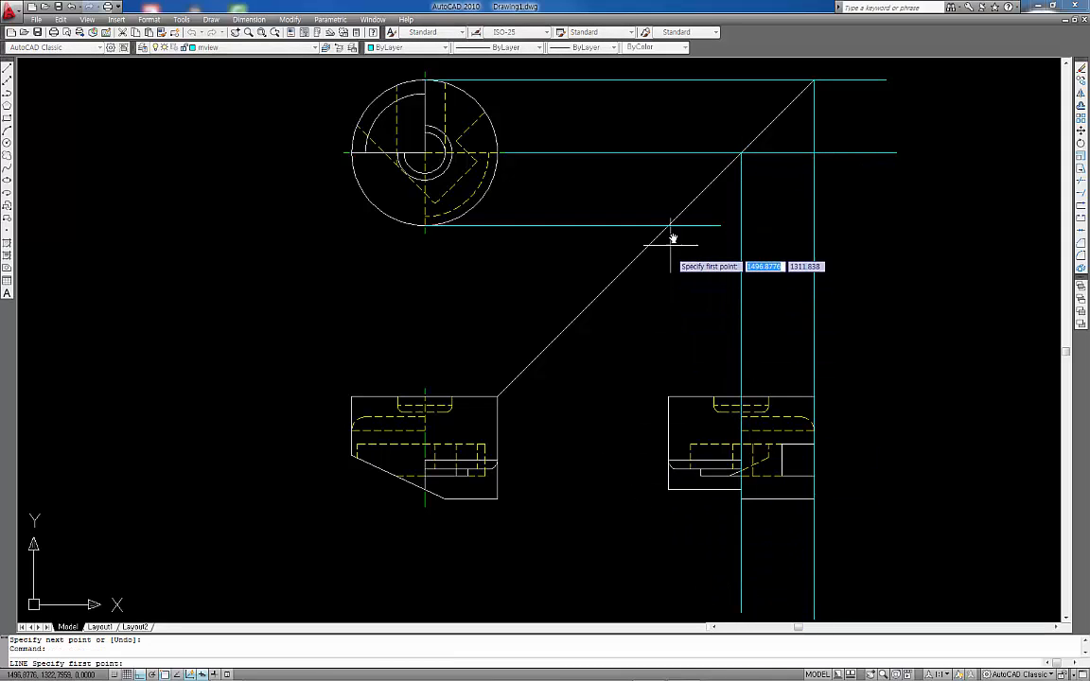
pyautogui.click(669, 230)
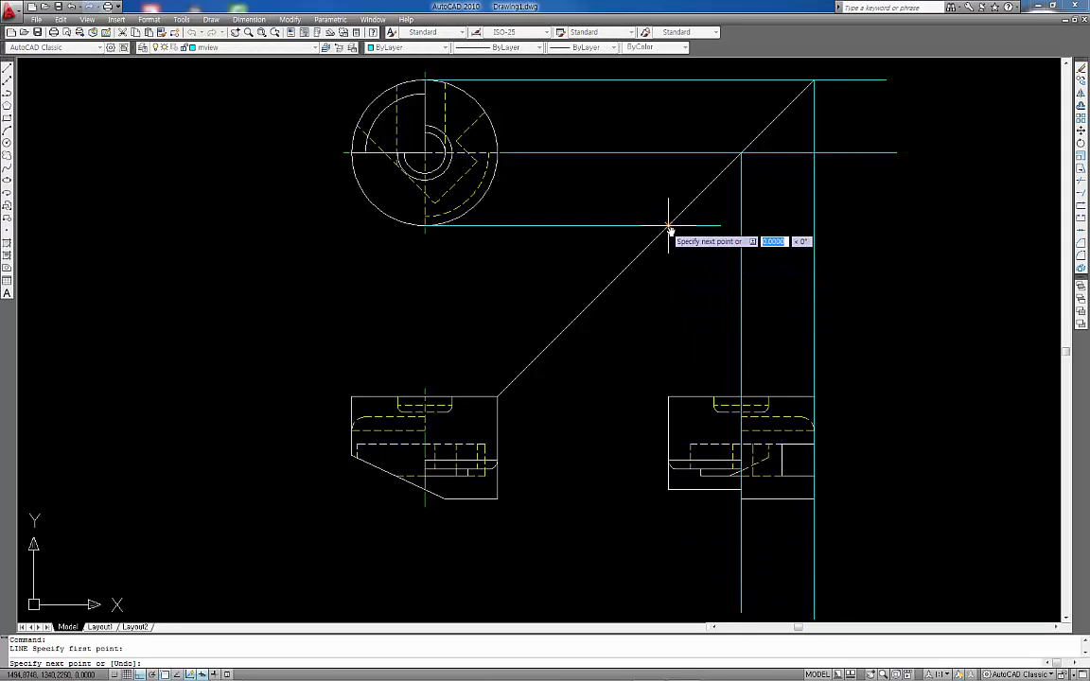
pyautogui.click(656, 613)
pyautogui.press('Return')
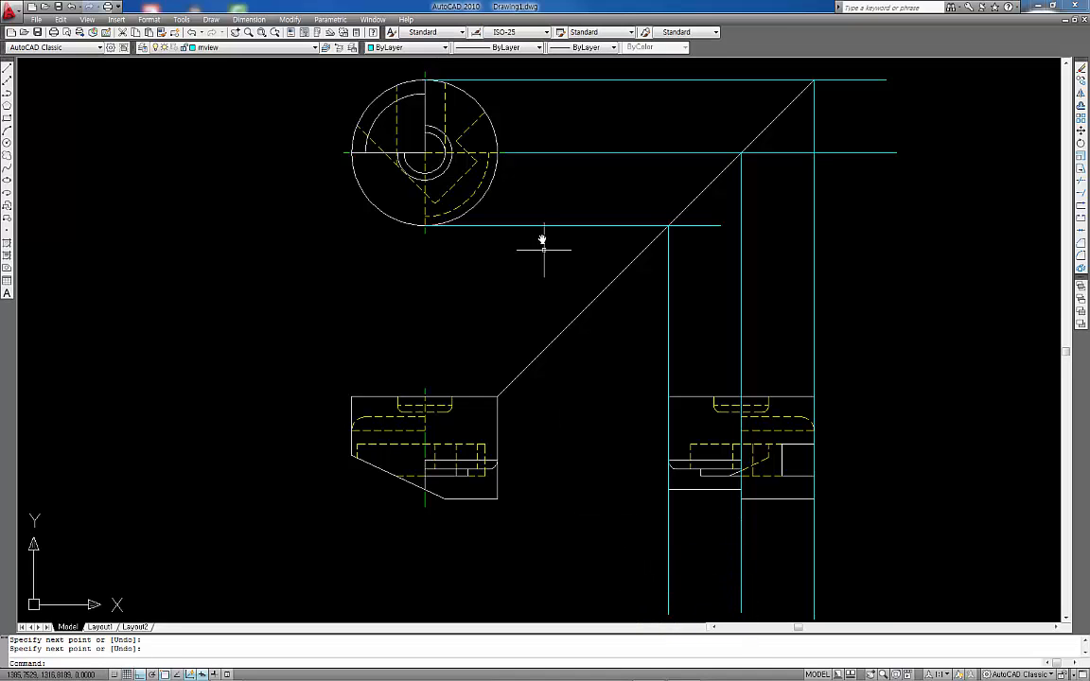
# Step: Draw a vertical projection line from the circle's right quadrant down past the front view's right edge
pyautogui.scroll(2, 531, 166)
pyautogui.moveTo(511, 189); pyautogui.dragTo(631, 255, button='middle')
pyautogui.press('Return')
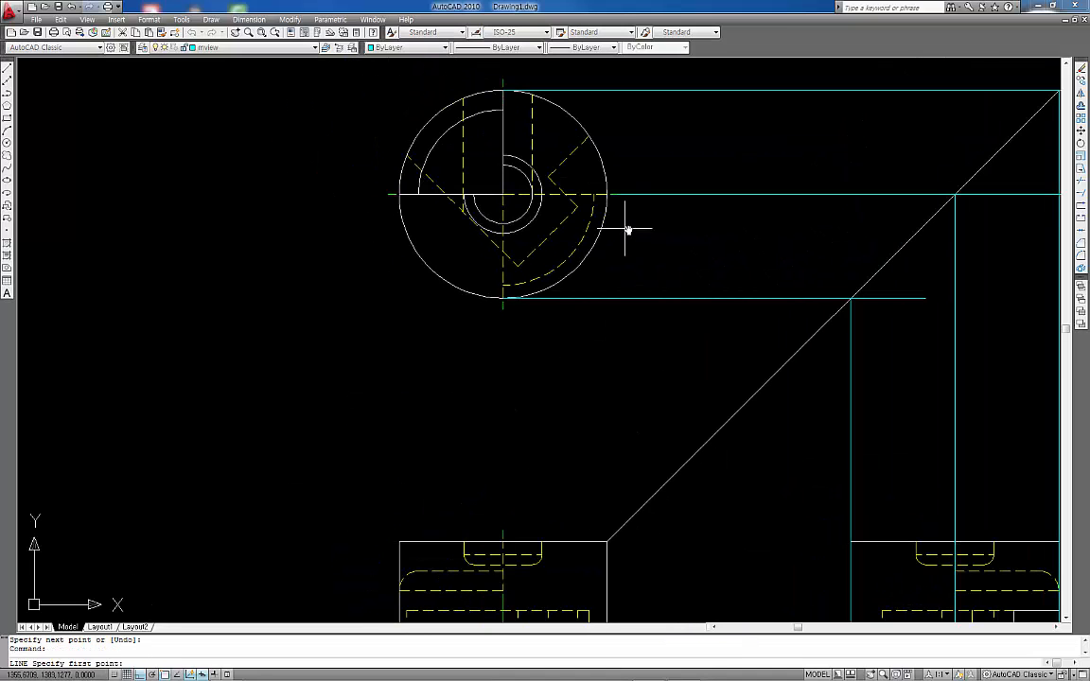
pyautogui.click(608, 196)
pyautogui.moveTo(618, 479); pyautogui.dragTo(614, 187, button='middle')
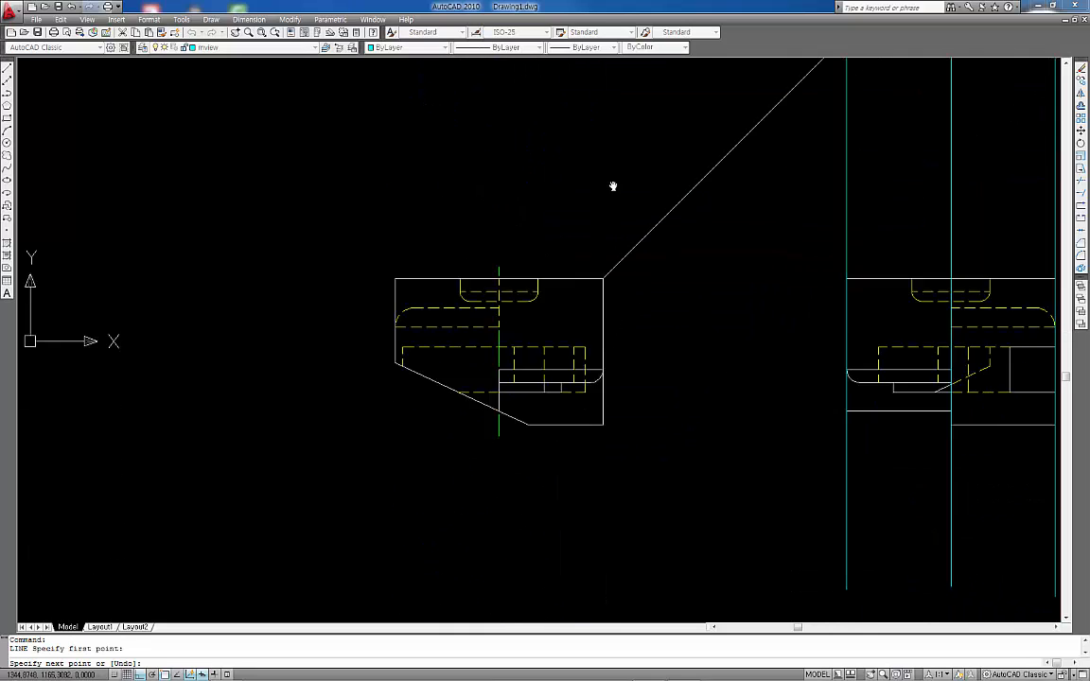
pyautogui.click(601, 577)
pyautogui.press('Return')
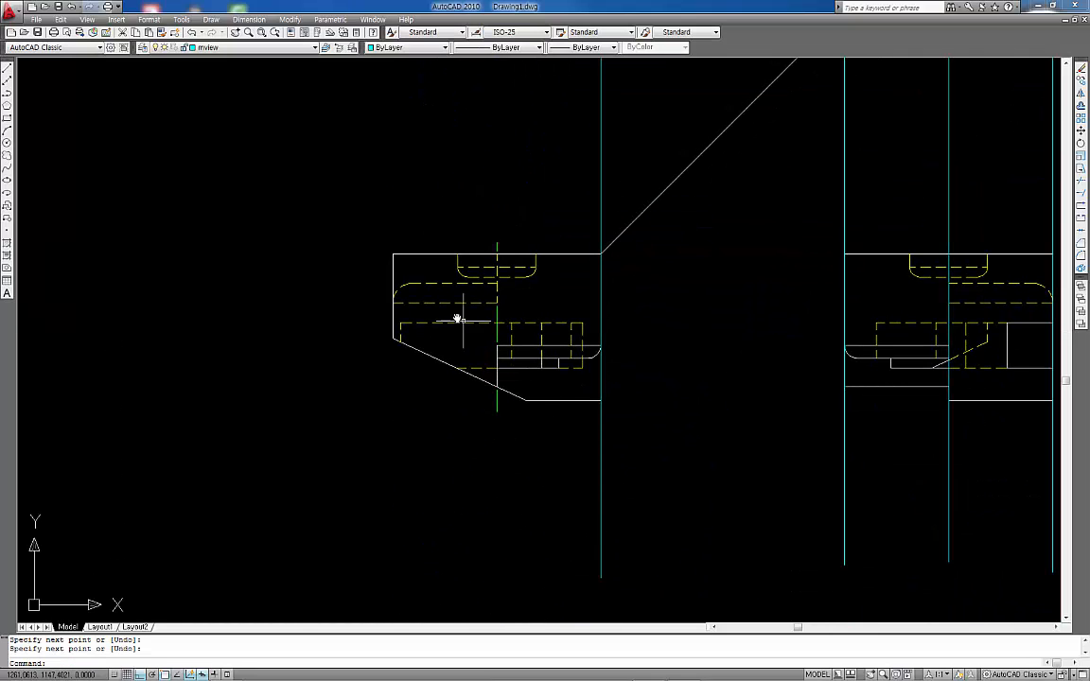
# Step: Draw a vertical projection line from the lower end of the circle's vertical centre line down past the front view
pyautogui.moveTo(437, 195); pyautogui.dragTo(491, 513, button='middle')
pyautogui.press('Return')
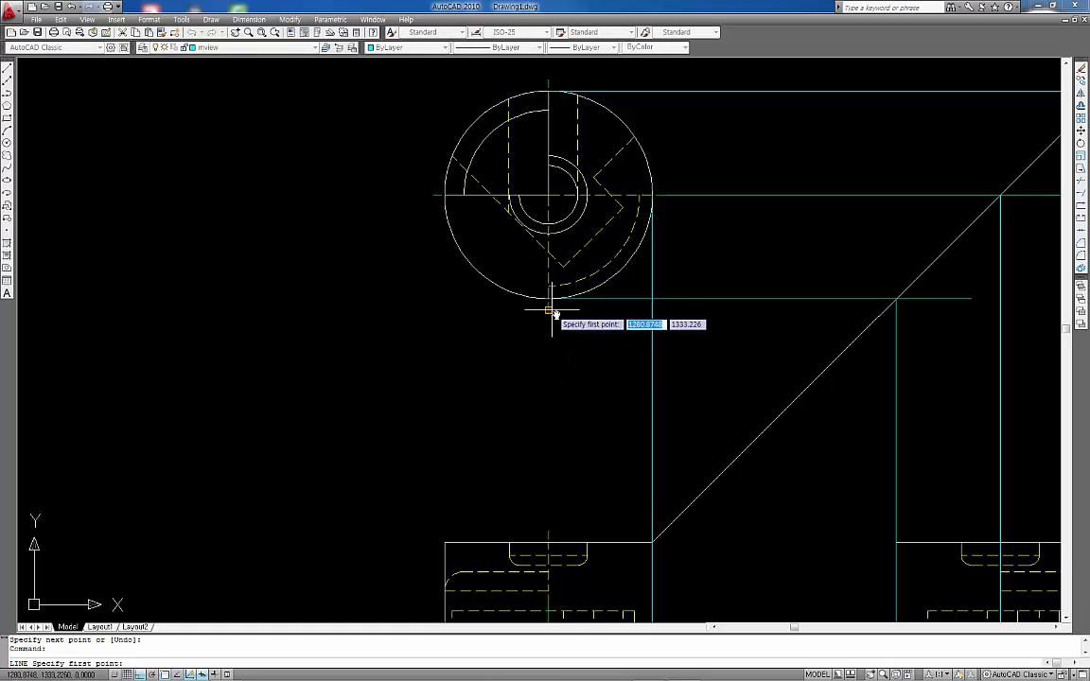
pyautogui.click(549, 312)
pyautogui.moveTo(559, 499); pyautogui.dragTo(567, 116, button='middle')
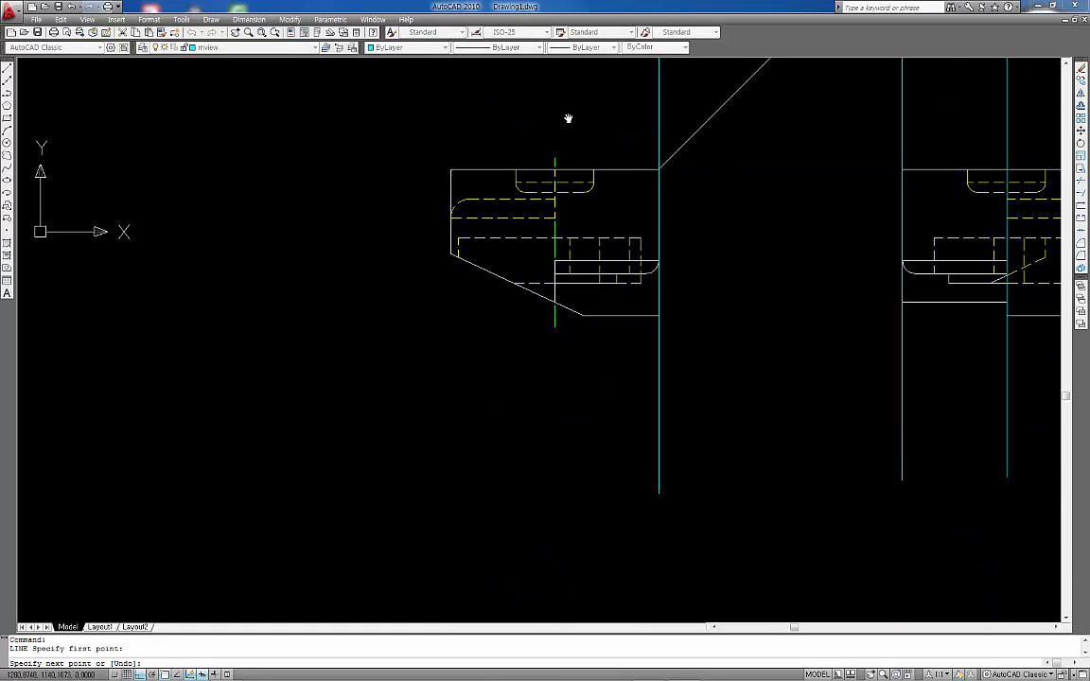
pyautogui.click(555, 487)
pyautogui.press('Return')
# Step: Draw a vertical projection line from the circle's left quadrant down past the front view's left edge
pyautogui.moveTo(426, 310); pyautogui.dragTo(464, 544, button='middle')
pyautogui.moveTo(453, 156); pyautogui.dragTo(459, 327, button='middle')
pyautogui.press('Return')
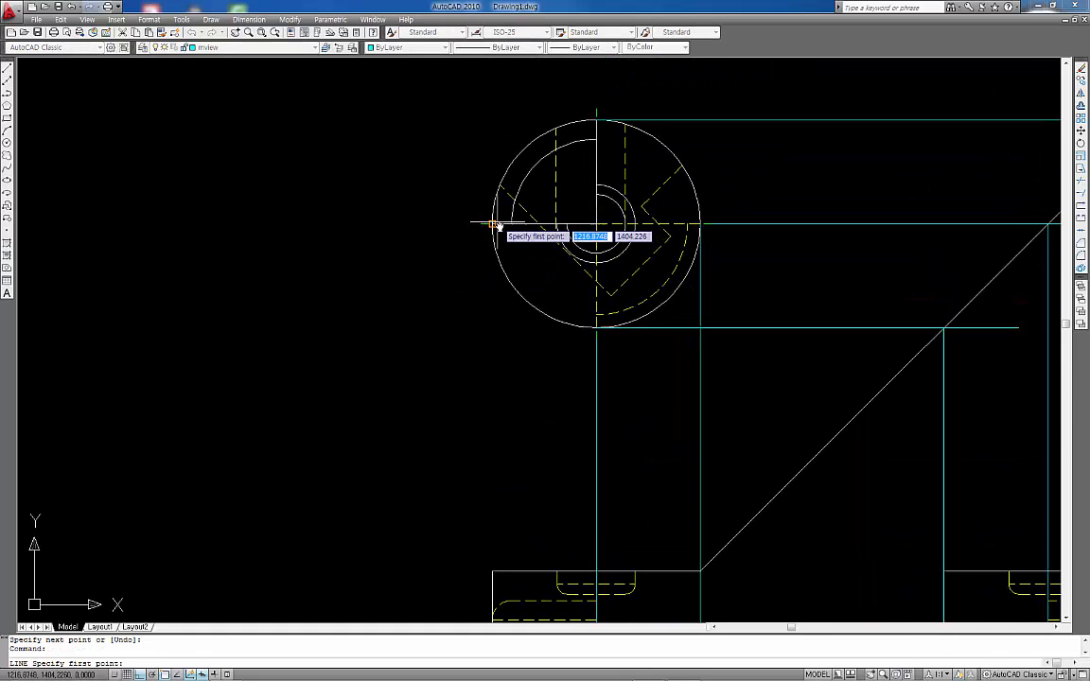
pyautogui.click(493, 224)
pyautogui.scroll(-2, 511, 426)
pyautogui.moveTo(511, 414); pyautogui.dragTo(511, 195, button='middle')
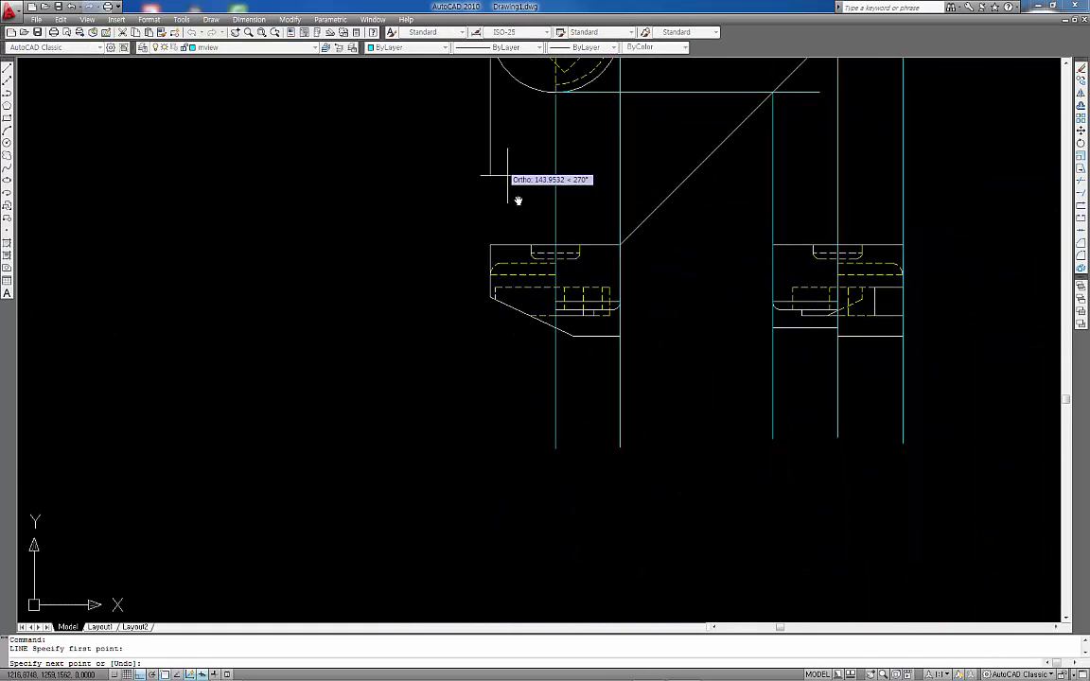
pyautogui.click(490, 446)
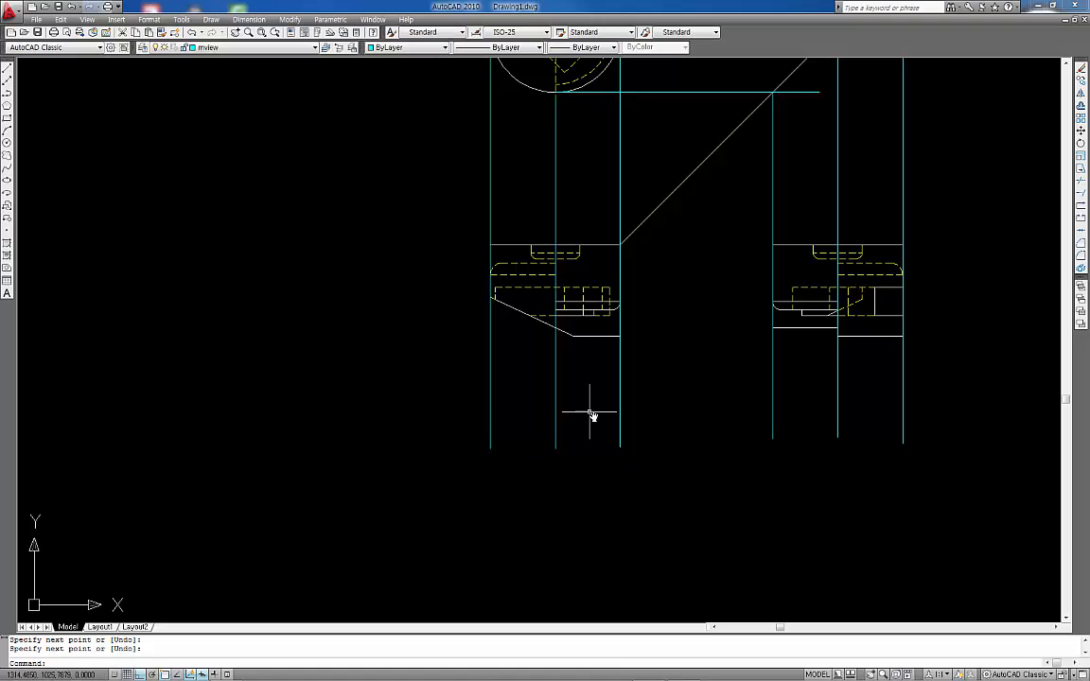
pyautogui.press('Return')
# Step: Extend the front view's slanted edge to the vertical projection line along the view's right side
pyautogui.scroll(2, 592, 414)
pyautogui.moveTo(592, 414)
pyautogui.mouseDown(button='middle')
pyautogui.moveTo(594, 445)
pyautogui.moveTo(571, 432)
pyautogui.mouseUp(button='middle')
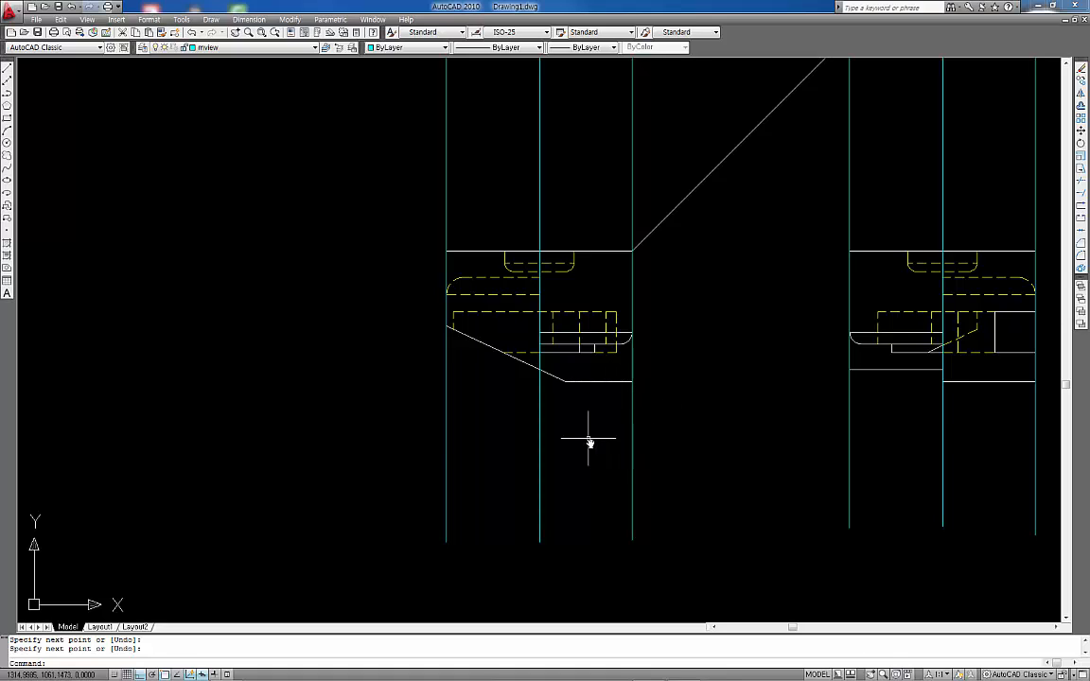
pyautogui.press('Return')
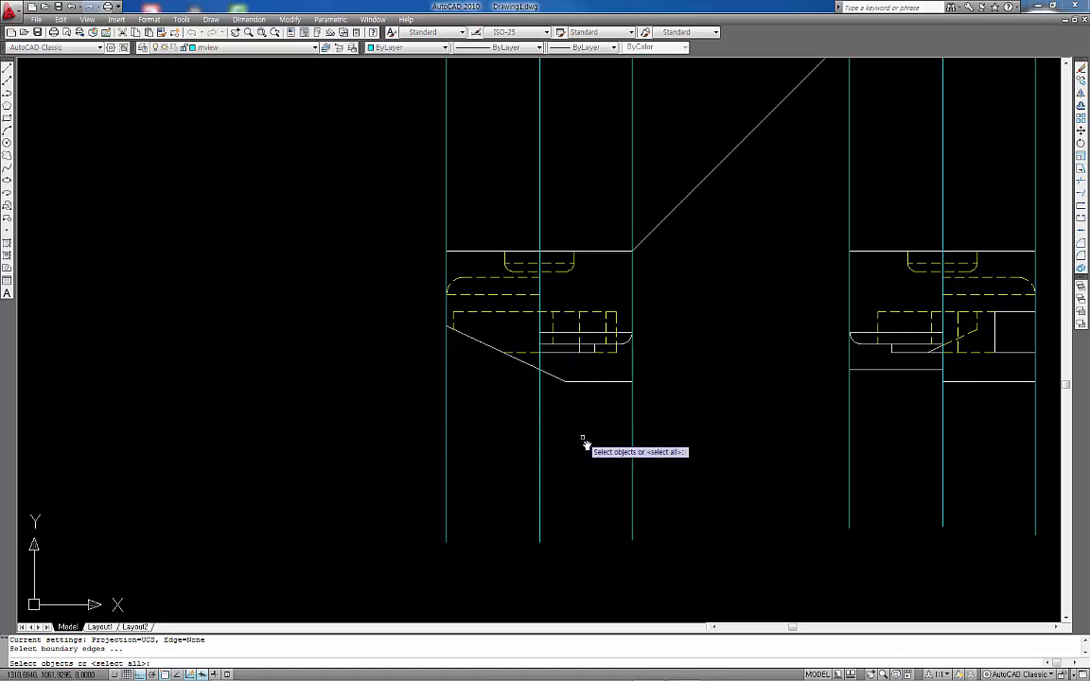
pyautogui.click(632, 466)
pyautogui.press('Return')
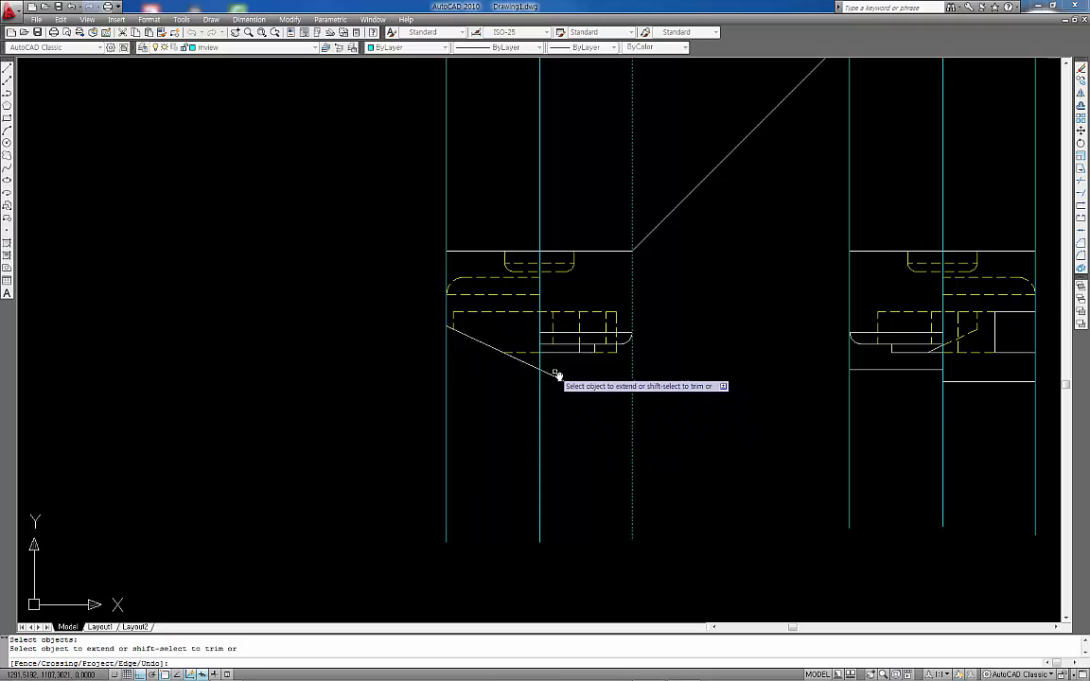
pyautogui.click(553, 375)
pyautogui.press('Escape')
pyautogui.press('Escape')
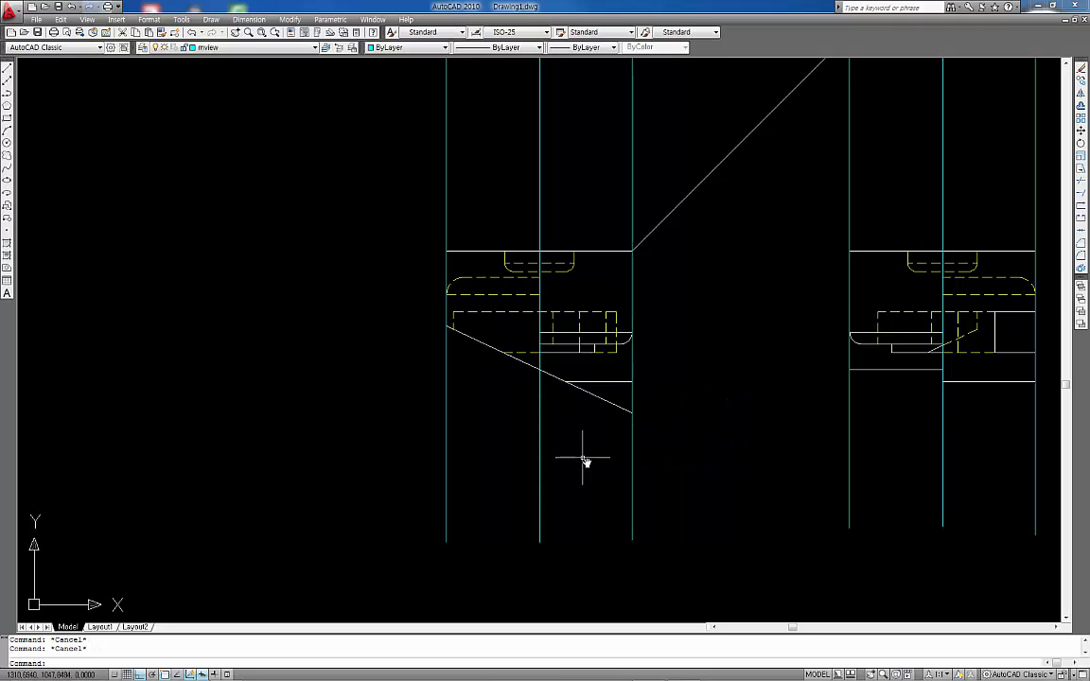
# Step: Draw a horizontal projection line from the upper end of the front view's slanted edge across past the side view
pyautogui.write('l')
pyautogui.press('Return')
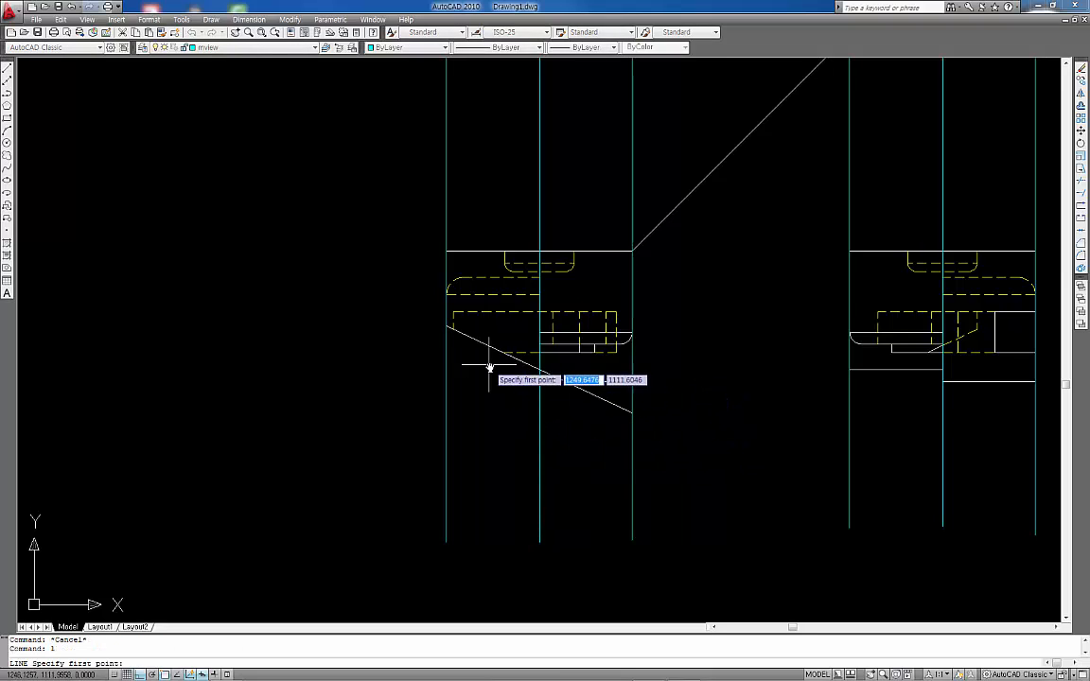
pyautogui.click(447, 327)
pyautogui.moveTo(785, 336); pyautogui.dragTo(589, 348, button='middle')
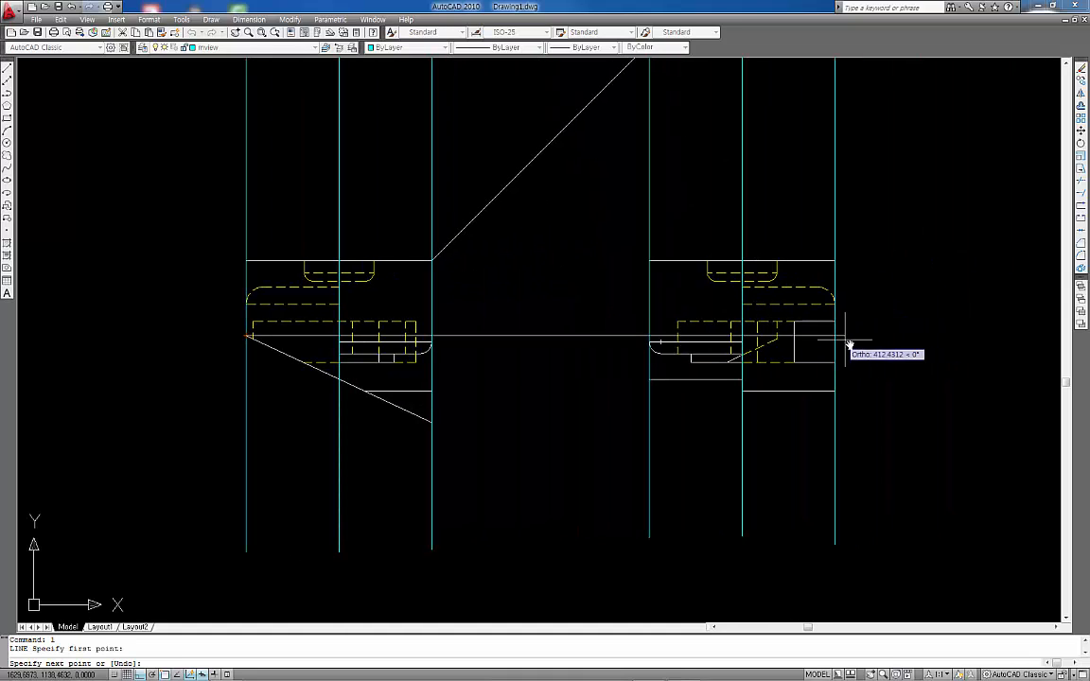
pyautogui.click(886, 336)
pyautogui.press('Return')
pyautogui.press('Return')
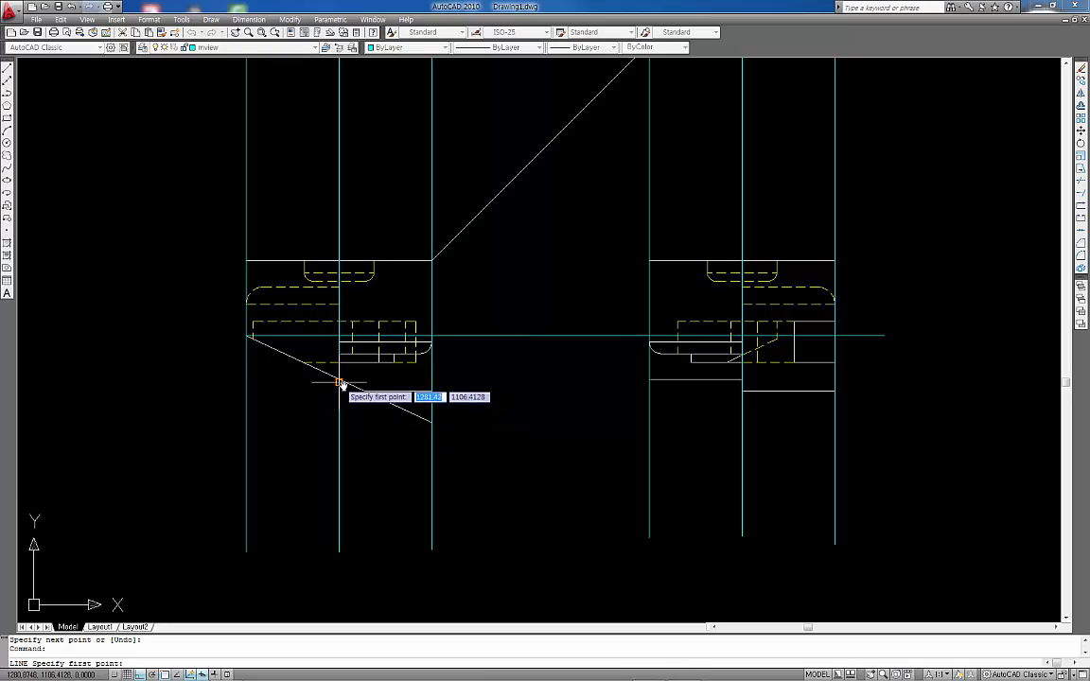
pyautogui.press('Escape')
pyautogui.press('Escape')
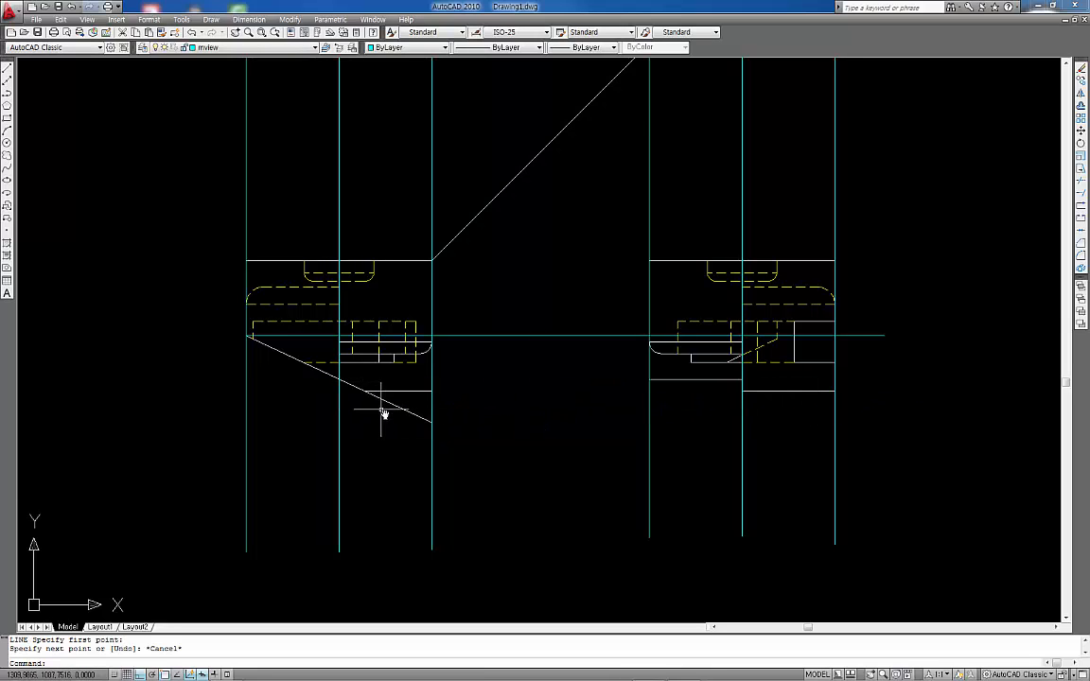
# Step: Draw a horizontal projection line from where the slanted edge crosses the front view's centre line across past the side view
pyautogui.write('l')
pyautogui.press('Return')
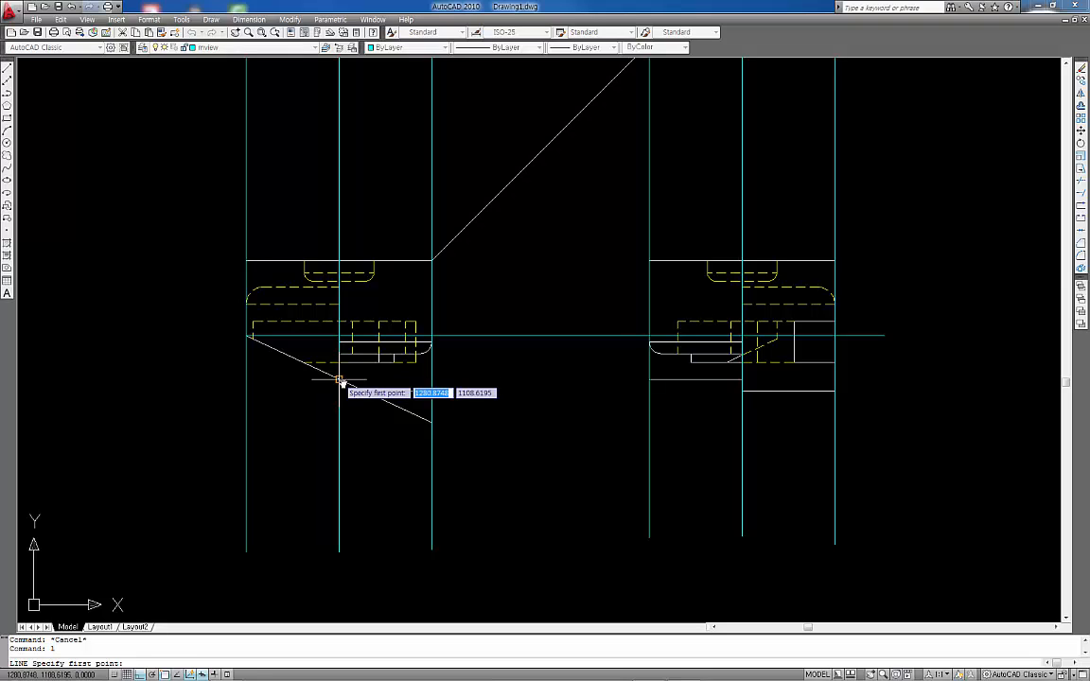
pyautogui.click(340, 380)
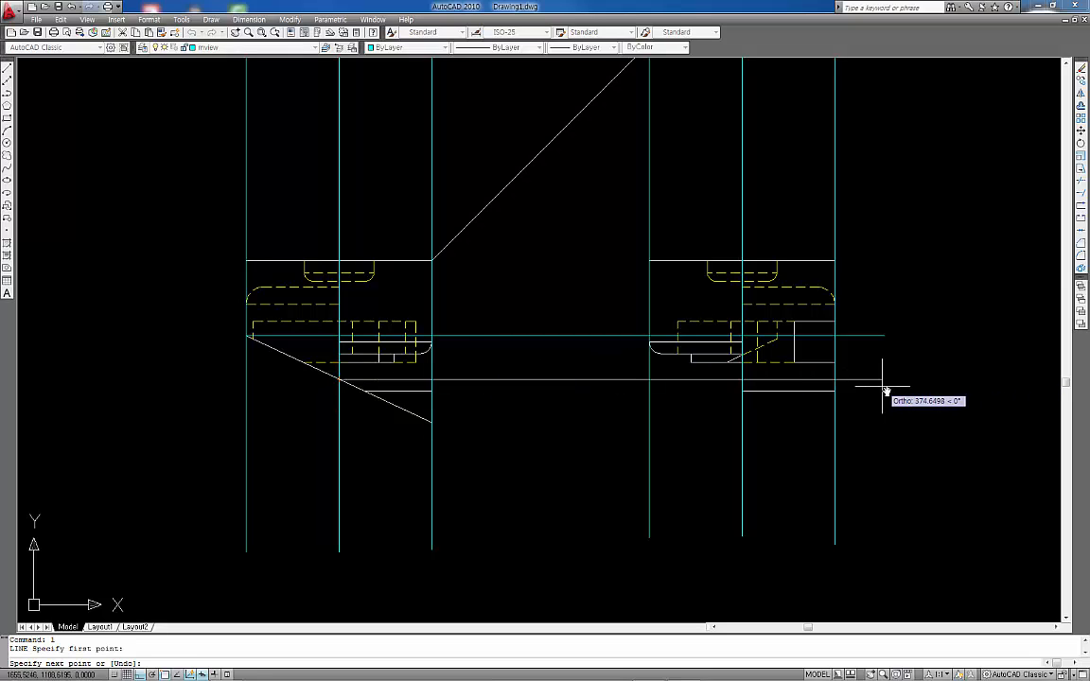
pyautogui.click(884, 387)
pyautogui.press('Return')
# Step: Draw a horizontal projection line from the lower end of the extended slanted edge across past the side view
pyautogui.scroll(2, 402, 416)
pyautogui.press('Return')
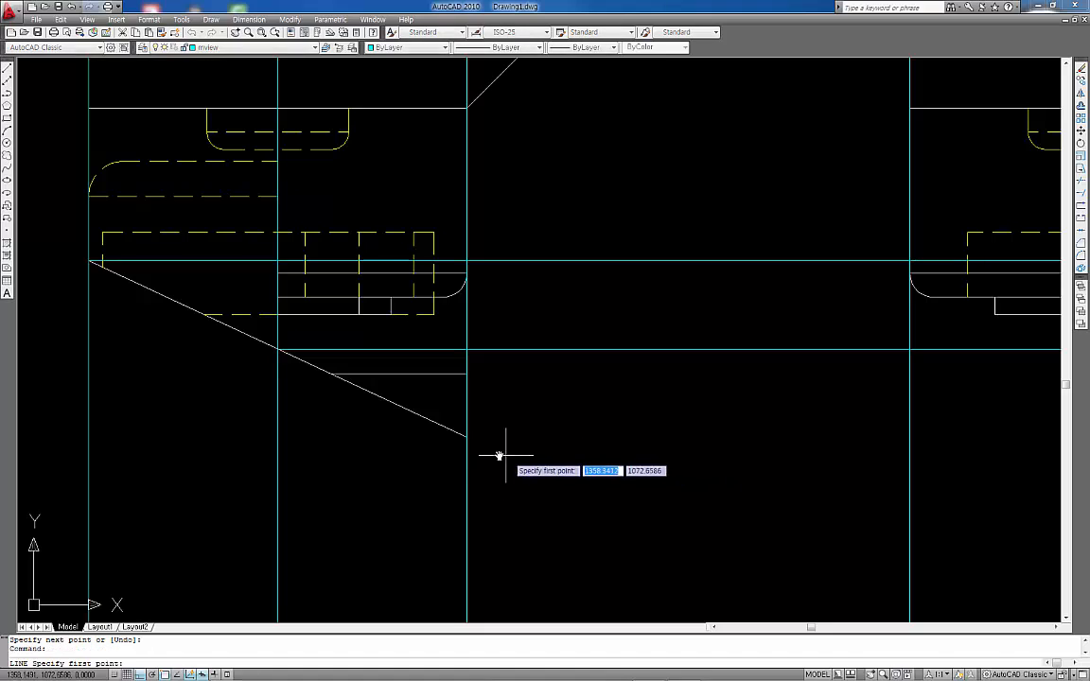
pyautogui.click(466, 436)
pyautogui.scroll(-2, 726, 455)
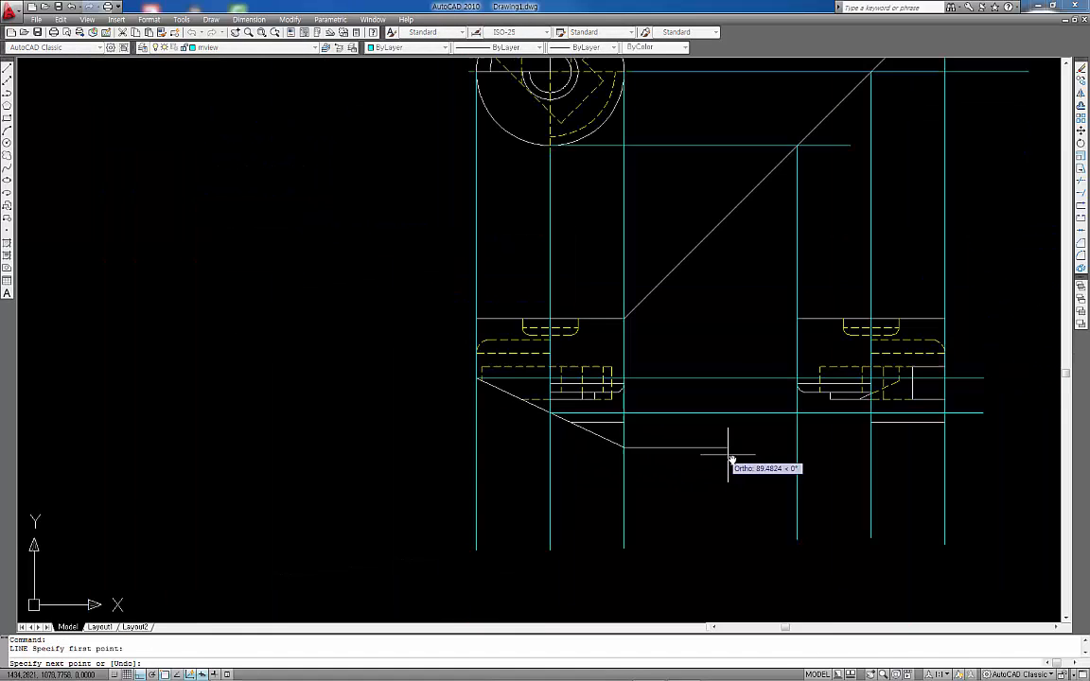
pyautogui.moveTo(727, 458); pyautogui.dragTo(483, 460, button='middle')
pyautogui.click(771, 451)
pyautogui.press('Return')
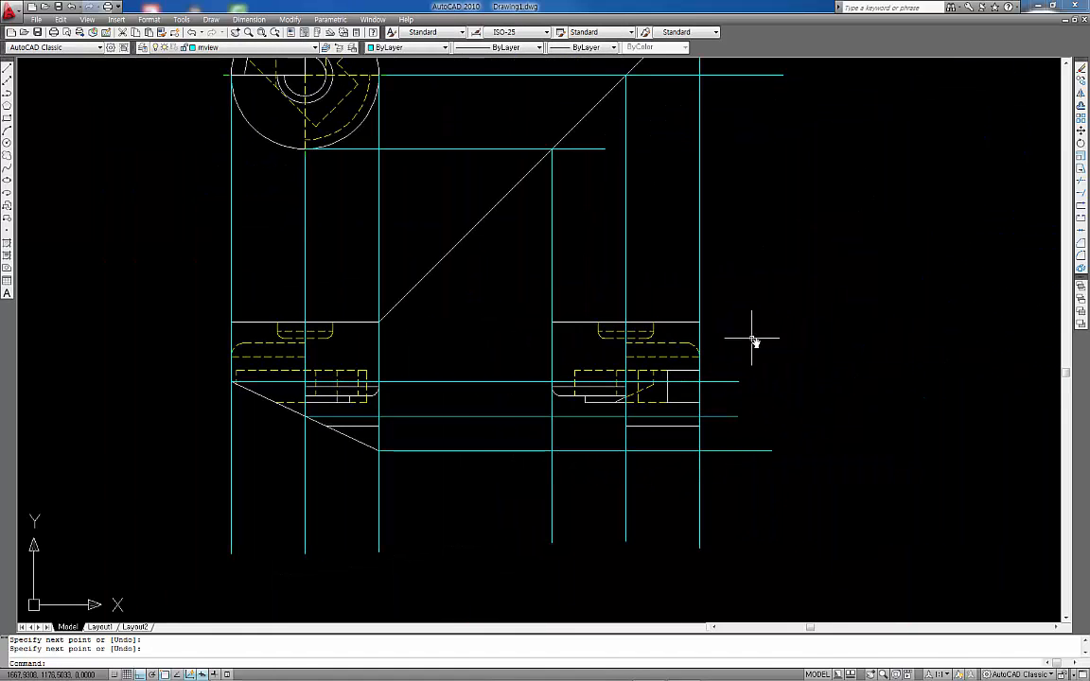
# Step: Draw an ellipse spanning the side view's width on the middle horizontal projection line, with its height reaching the lowest projection line
pyautogui.scroll(3, 752, 407)
pyautogui.moveTo(749, 422); pyautogui.dragTo(822, 280, button='middle')
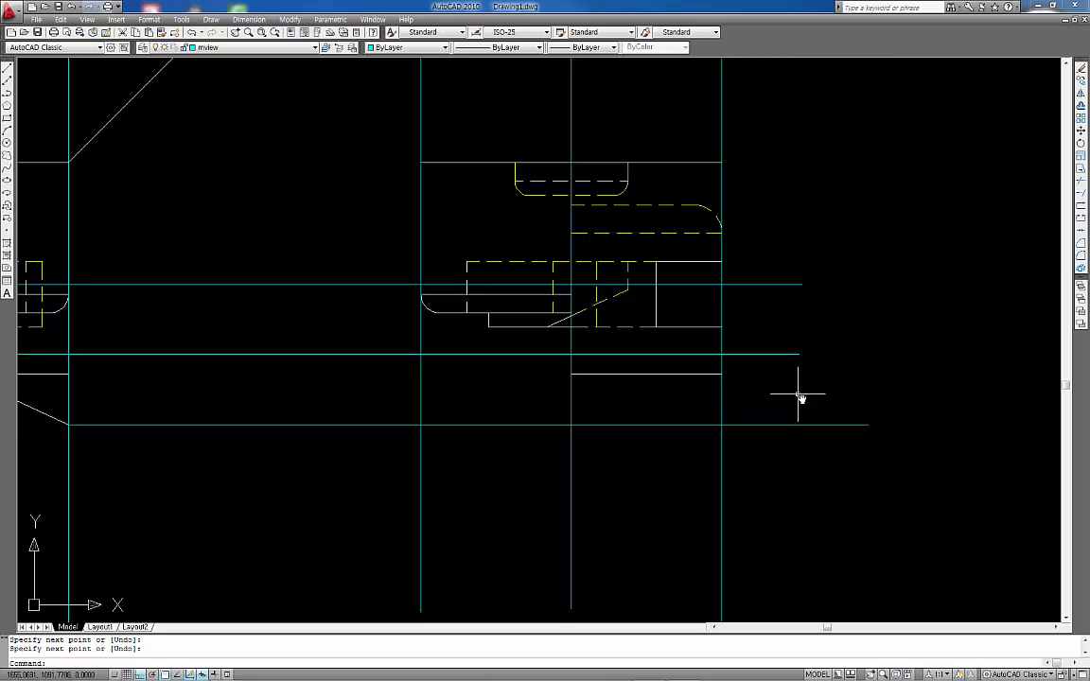
pyautogui.press('Return')
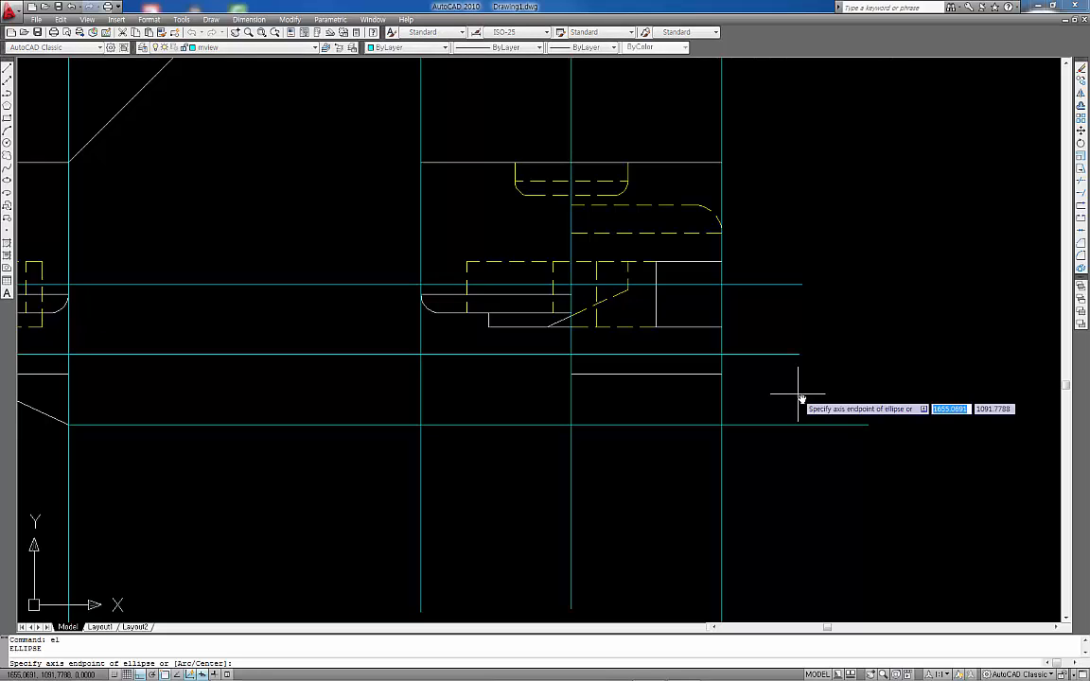
pyautogui.click(422, 355)
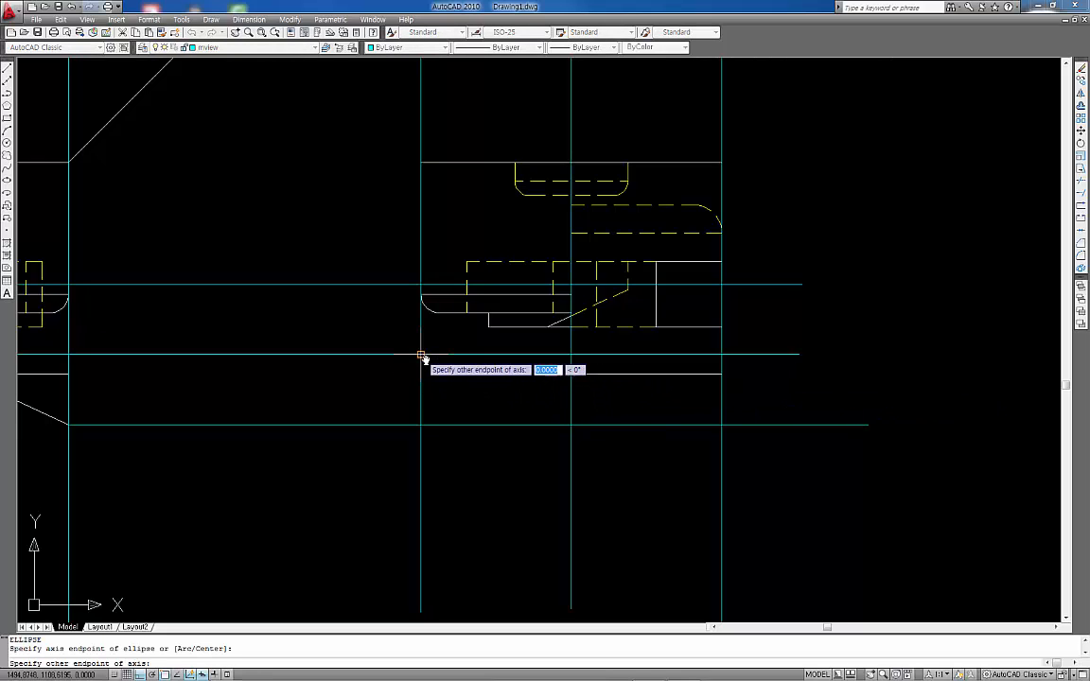
pyautogui.click(723, 356)
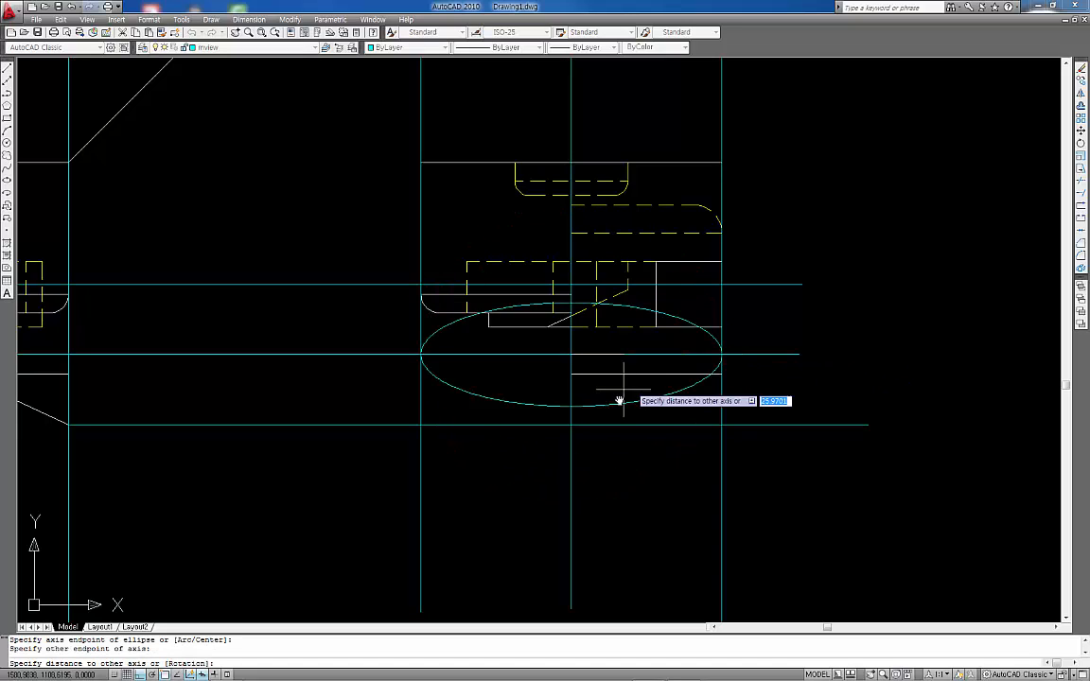
pyautogui.click(571, 425)
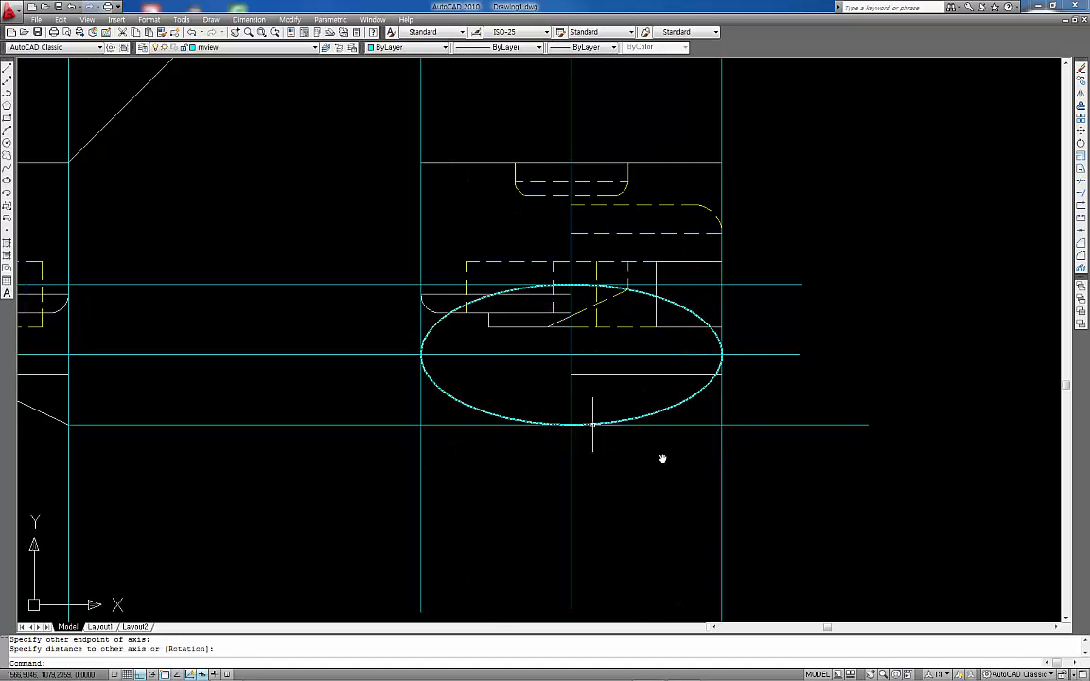
# Step: Erase all vertical and horizontal projection lines linking the three views, keeping the diagonal line and the ellipse
pyautogui.scroll(-3, 762, 511)
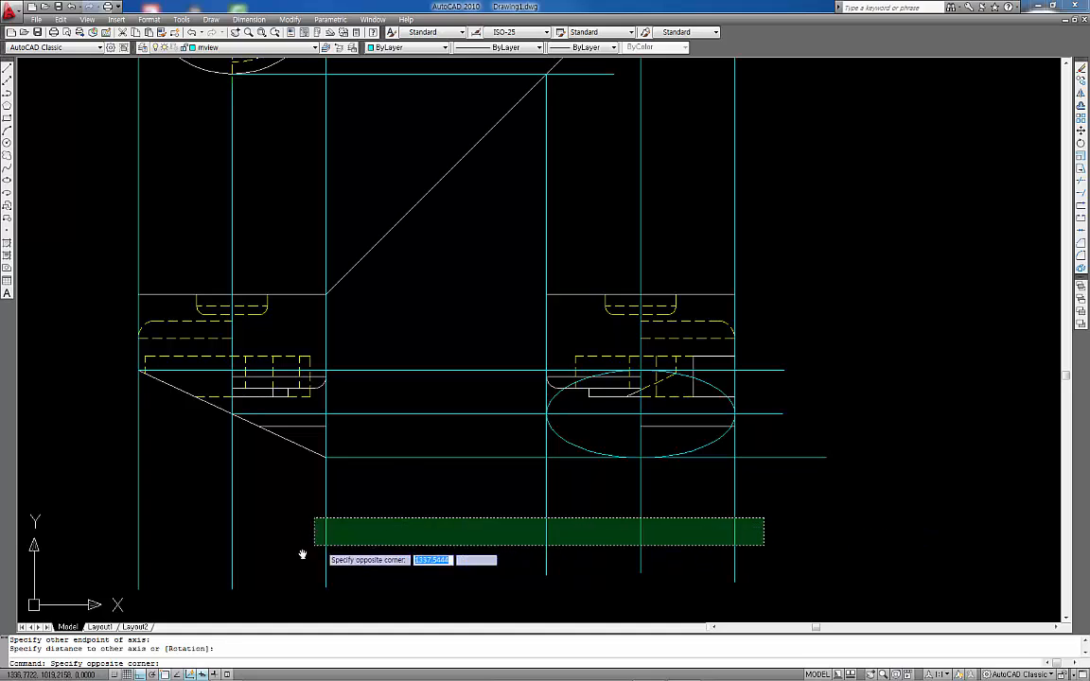
pyautogui.click(71, 585)
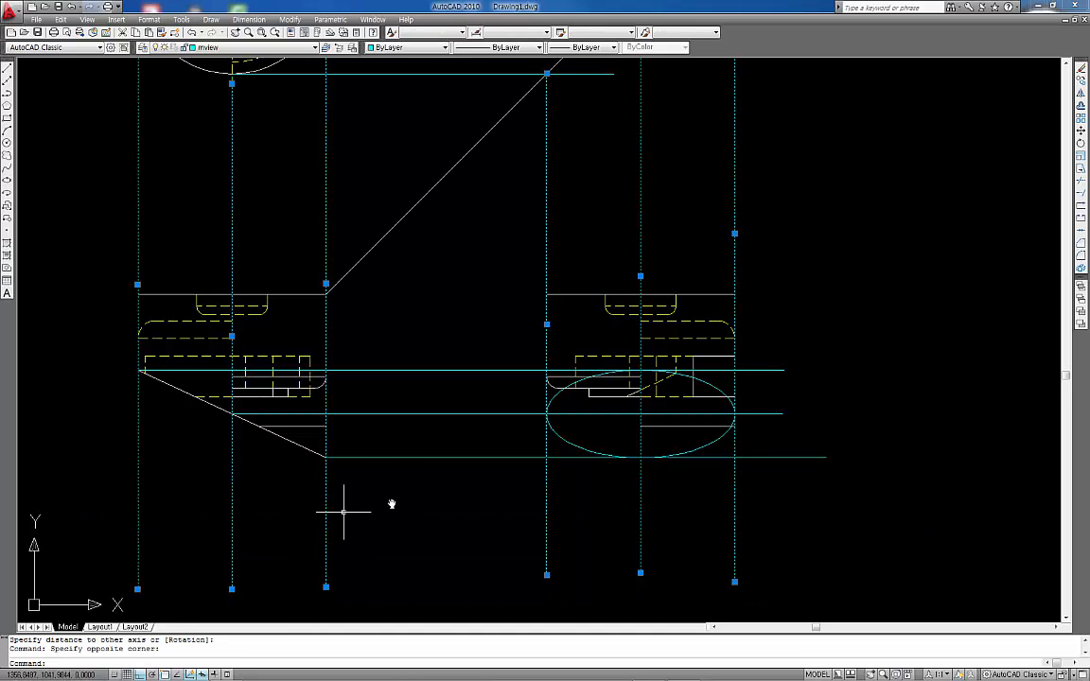
pyautogui.click(461, 507)
pyautogui.click(442, 317)
pyautogui.scroll(-2, 451, 243)
pyautogui.moveTo(454, 244); pyautogui.dragTo(464, 448, button='middle')
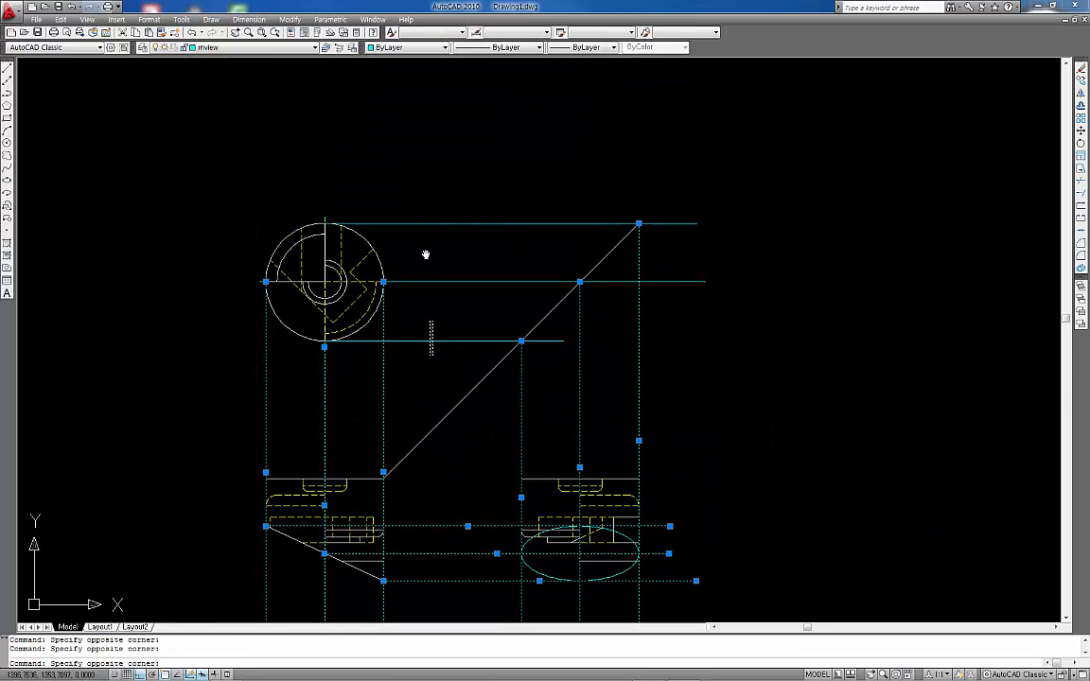
pyautogui.press('Delete')
# Step: Trim the slanted edge's overshoot below the front view's bottom edge
pyautogui.moveTo(397, 514); pyautogui.dragTo(446, 405, button='middle')
pyautogui.scroll(3, 422, 470)
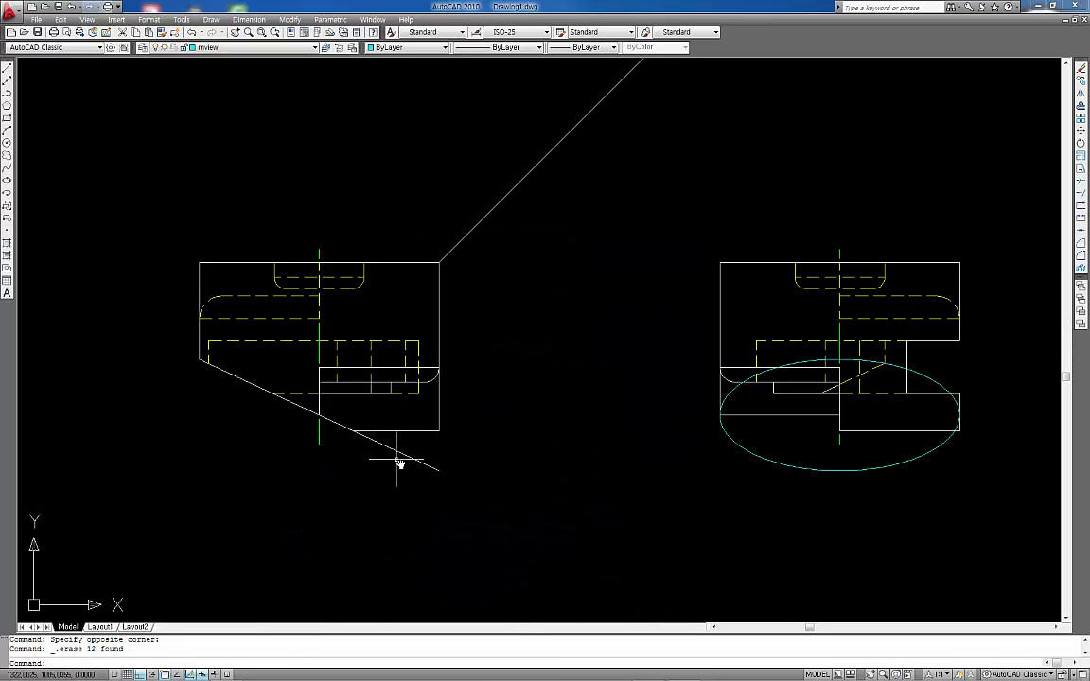
pyautogui.press('Return')
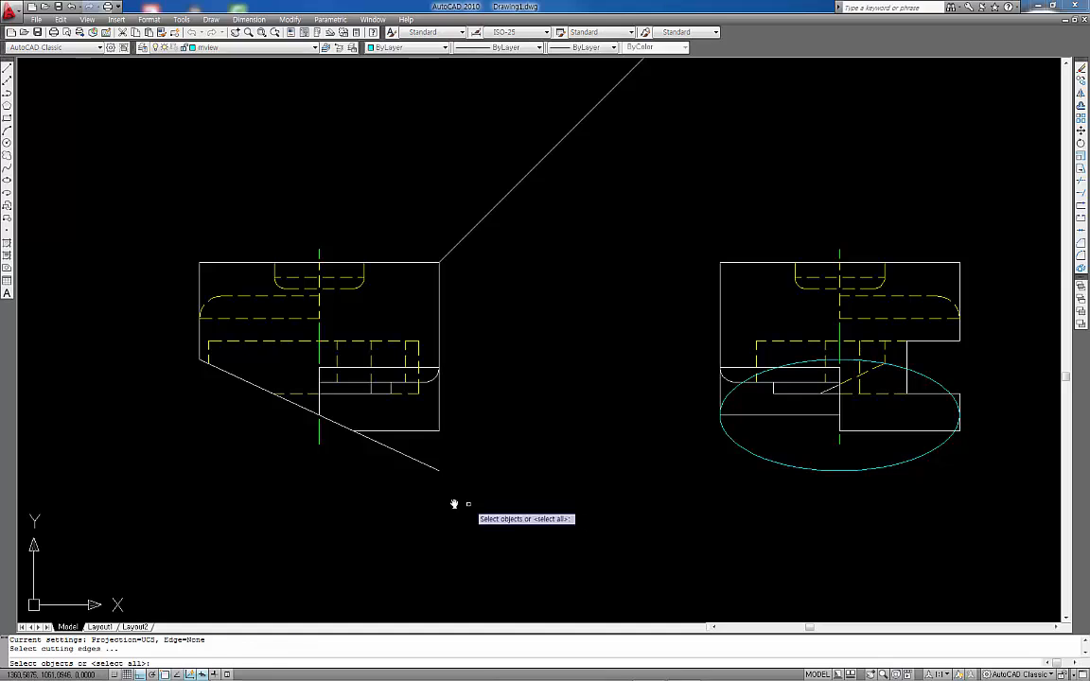
pyautogui.press('Return')
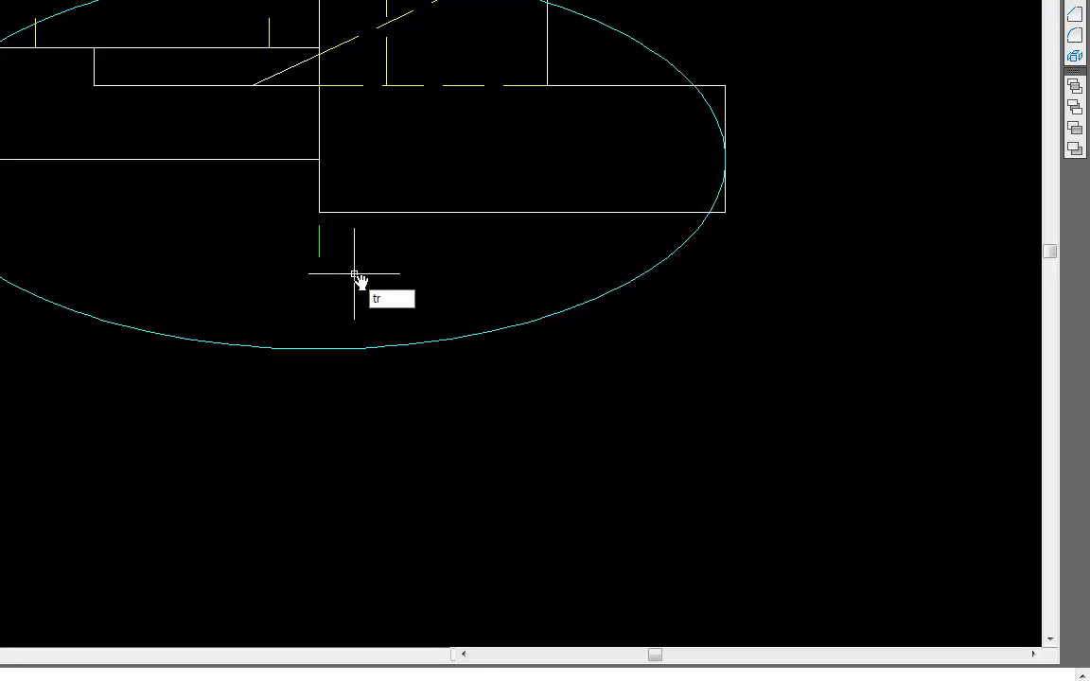
# Step: Trim the ellipse below the side view's bottom edge and remove the leftover outline corner outside the ellipse at the lower right
pyautogui.press('Return')
pyautogui.click(549, 312)
pyautogui.scroll(3, 729, 202)
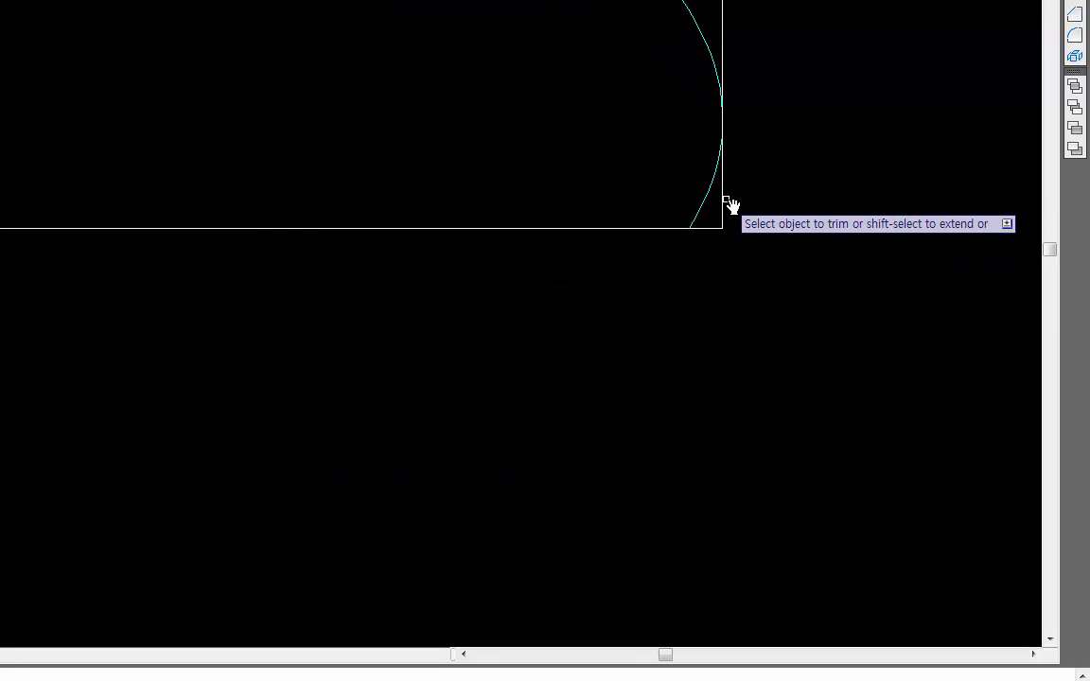
pyautogui.click(728, 197)
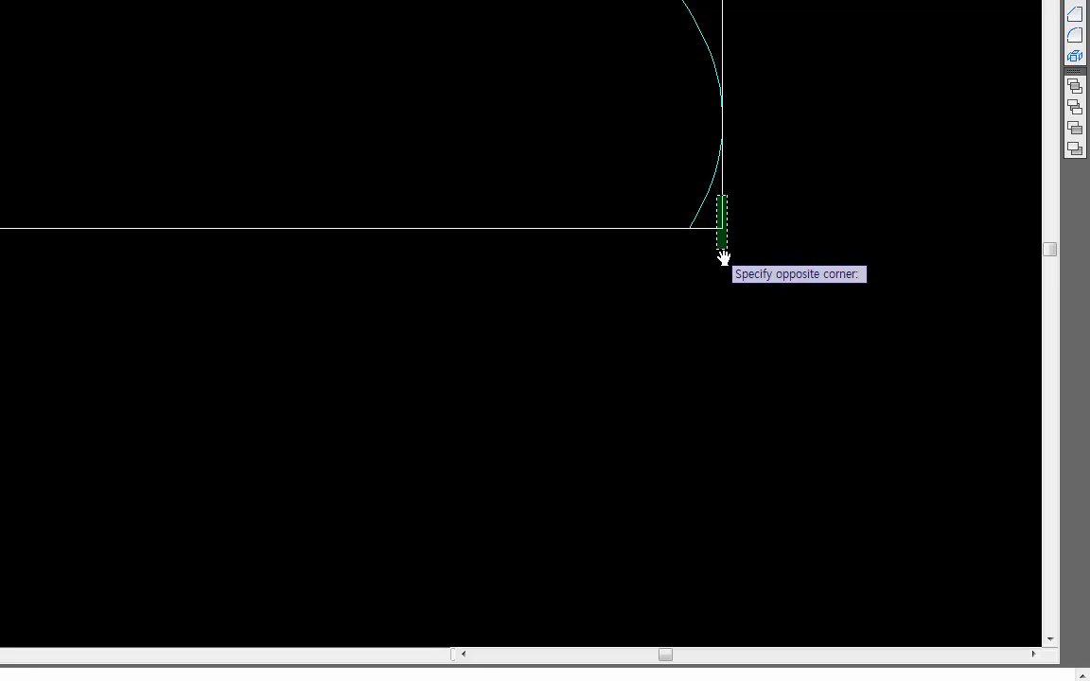
pyautogui.click(725, 254)
pyautogui.moveTo(657, 263); pyautogui.dragTo(882, 532, button='middle')
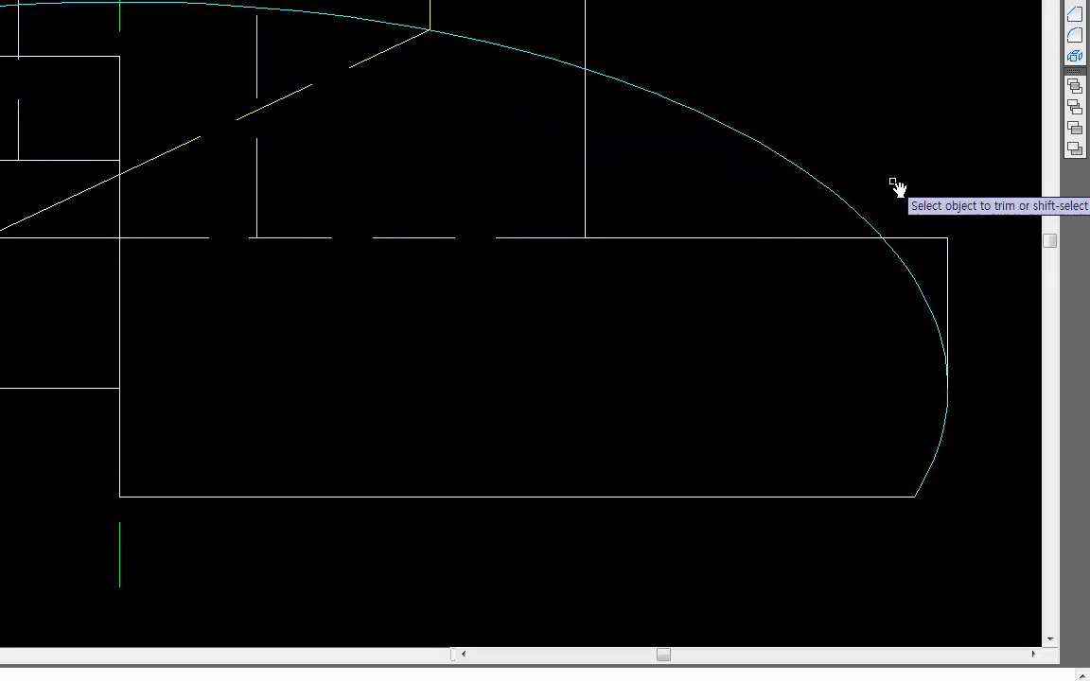
# Step: Trim the ellipse between the end of the slanted hidden line and the top edge of the side view's lower right block
pyautogui.click(833, 142)
pyautogui.click(720, 193)
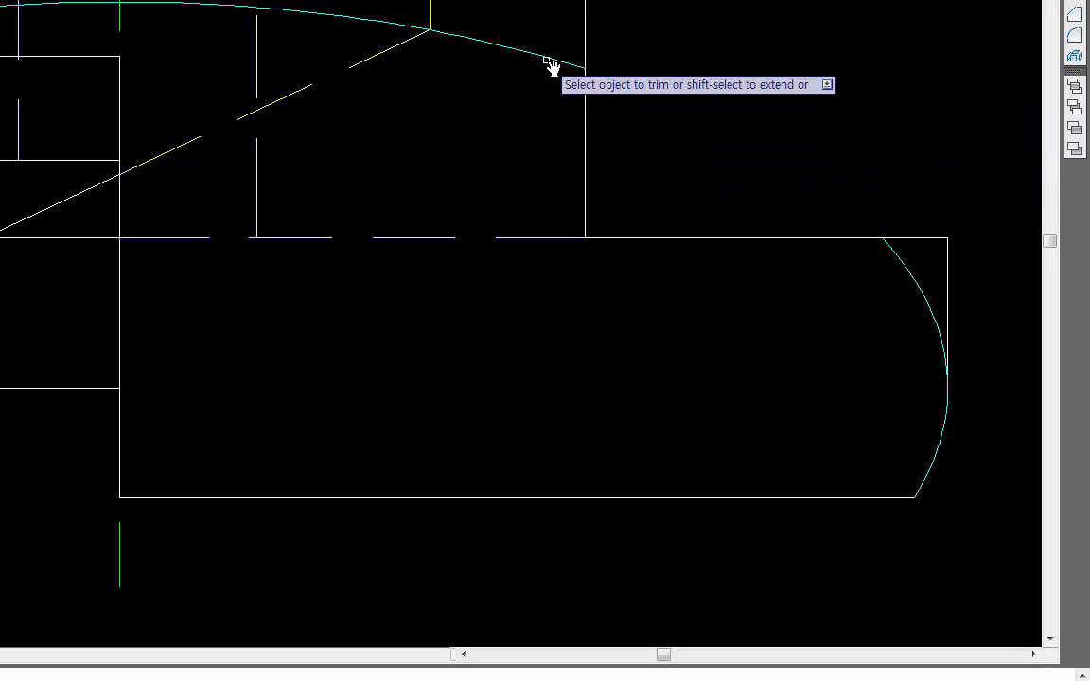
pyautogui.moveTo(396, 105)
pyautogui.mouseDown(button='middle')
pyautogui.moveTo(611, 17)
pyautogui.moveTo(800, 151)
pyautogui.mouseUp(button='middle')
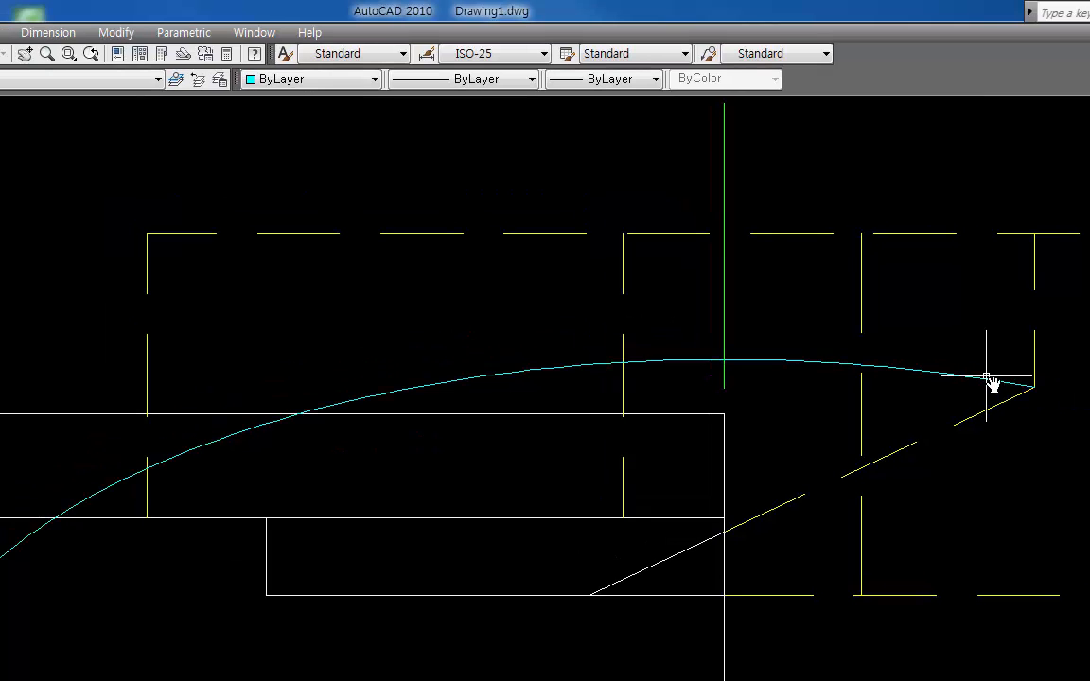
# Step: Move the remaining upper ellipse arc in the side view to the layer of the yellow dashed hidden lines
pyautogui.click(984, 380)
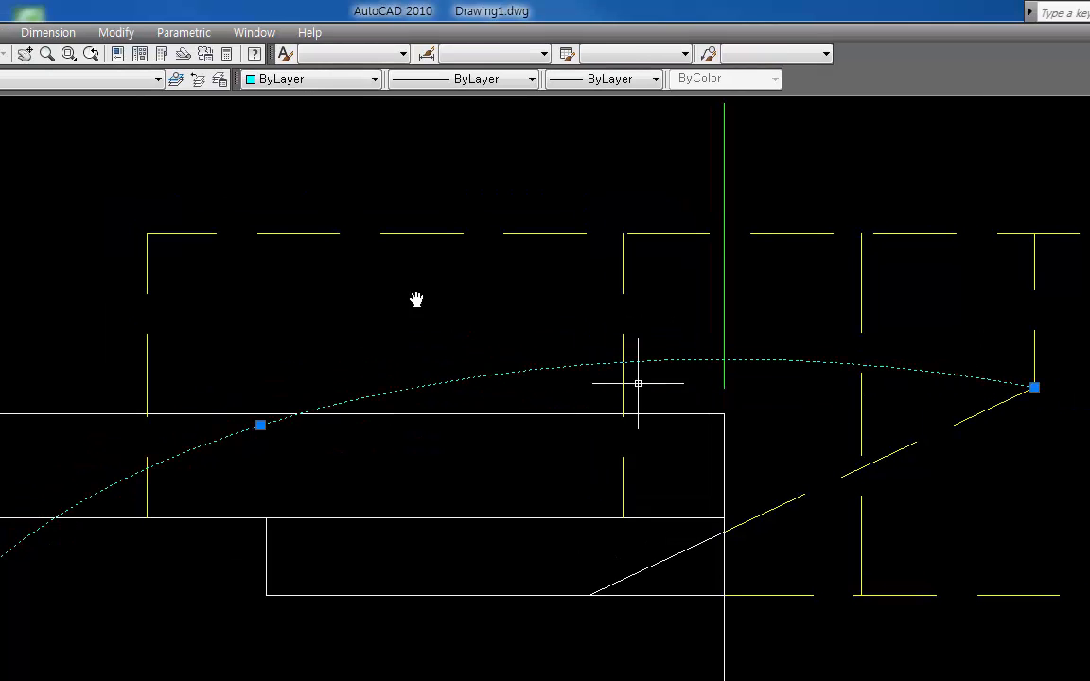
pyautogui.click(69, 85)
pyautogui.click(46, 146)
pyautogui.press('Escape')
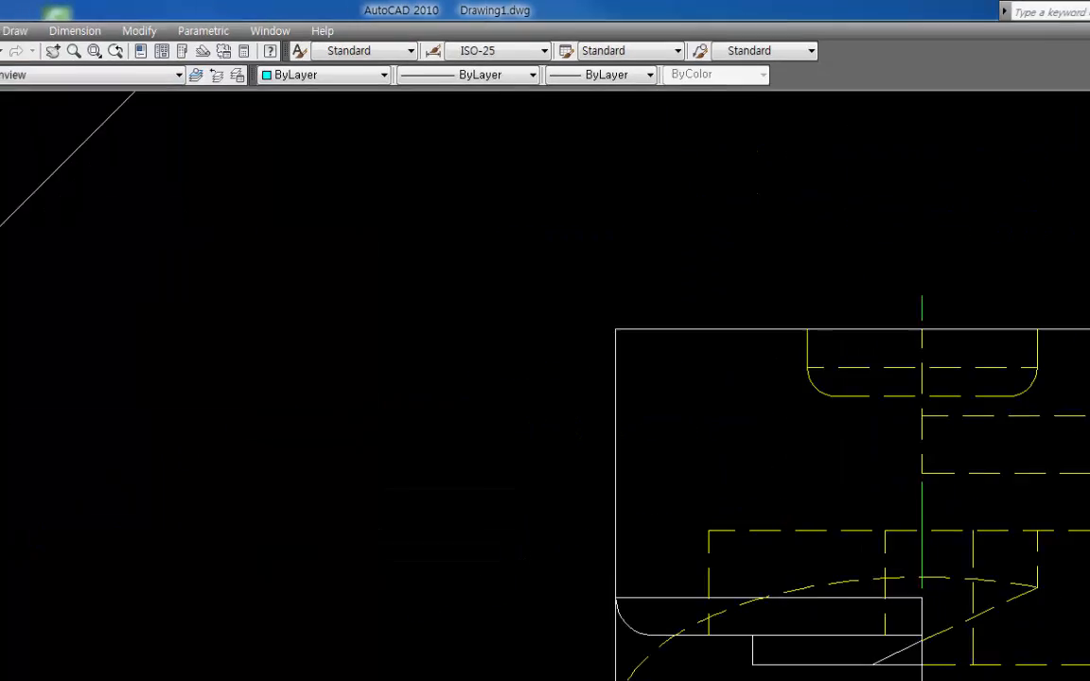
pyautogui.scroll(4, 672, 454)
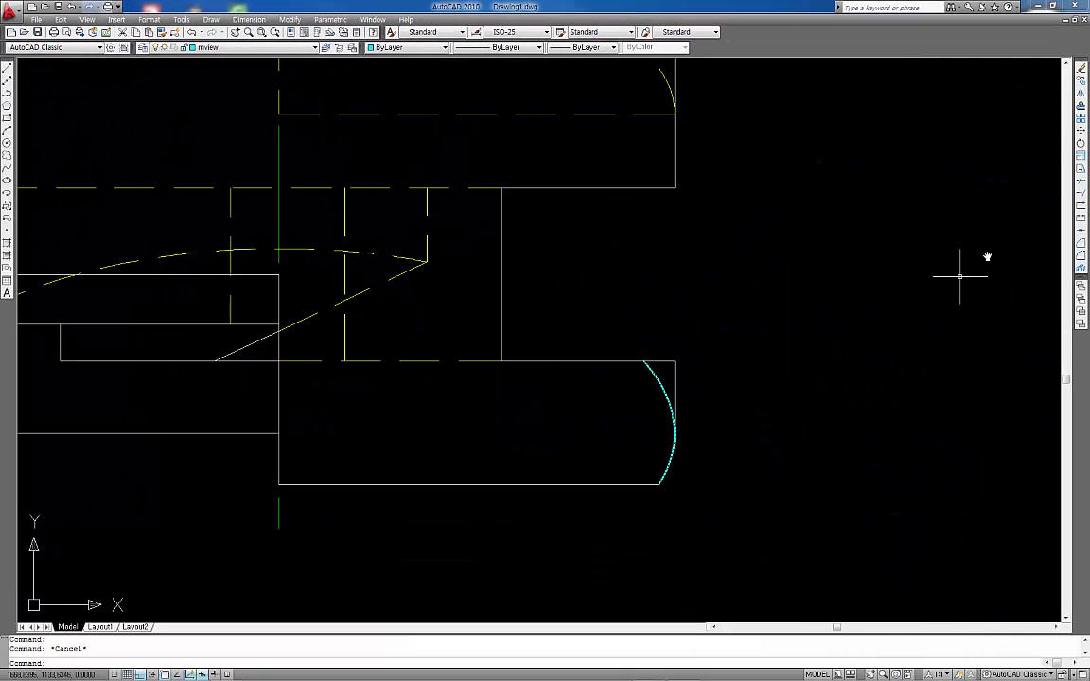
# Step: Break the lower right ellipse arc in the side view at the point where it meets the vertical right edge
pyautogui.click(1082, 217)
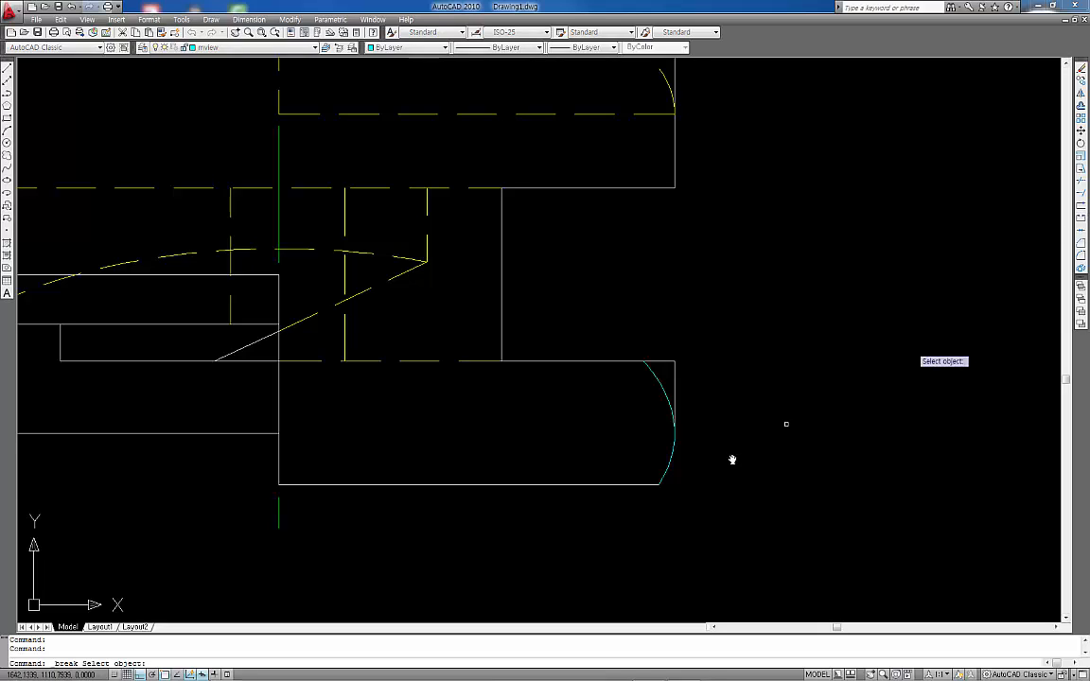
pyautogui.click(677, 458)
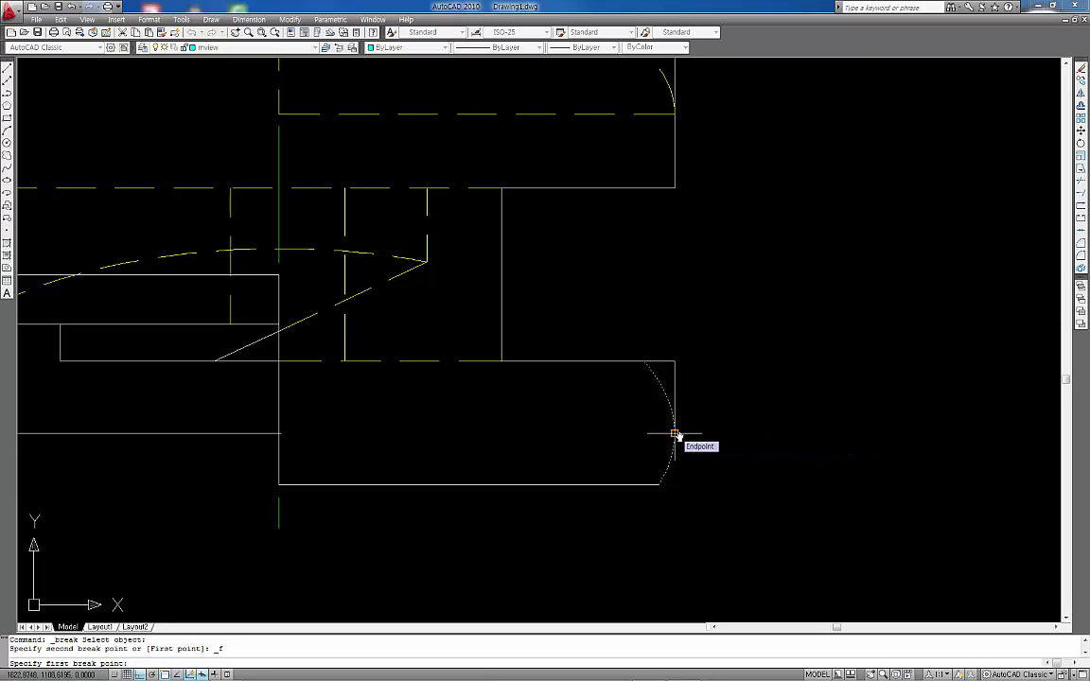
pyautogui.click(682, 435)
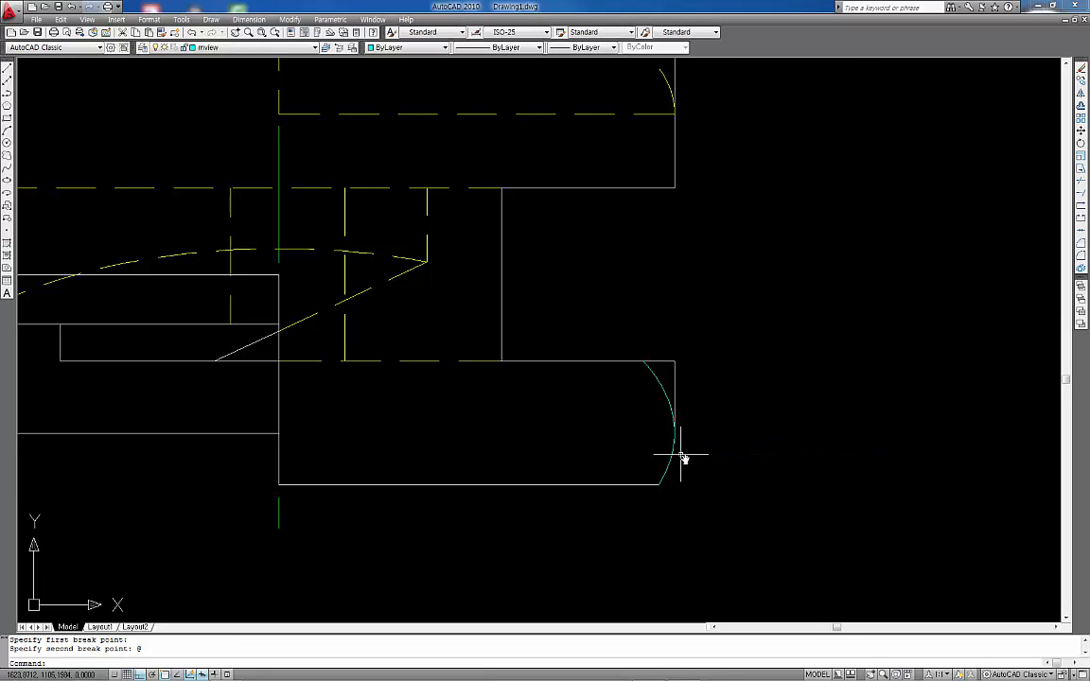
# Step: Move the ellipse arc segment below the break point to the model layer
pyautogui.click(681, 457)
pyautogui.click(652, 450)
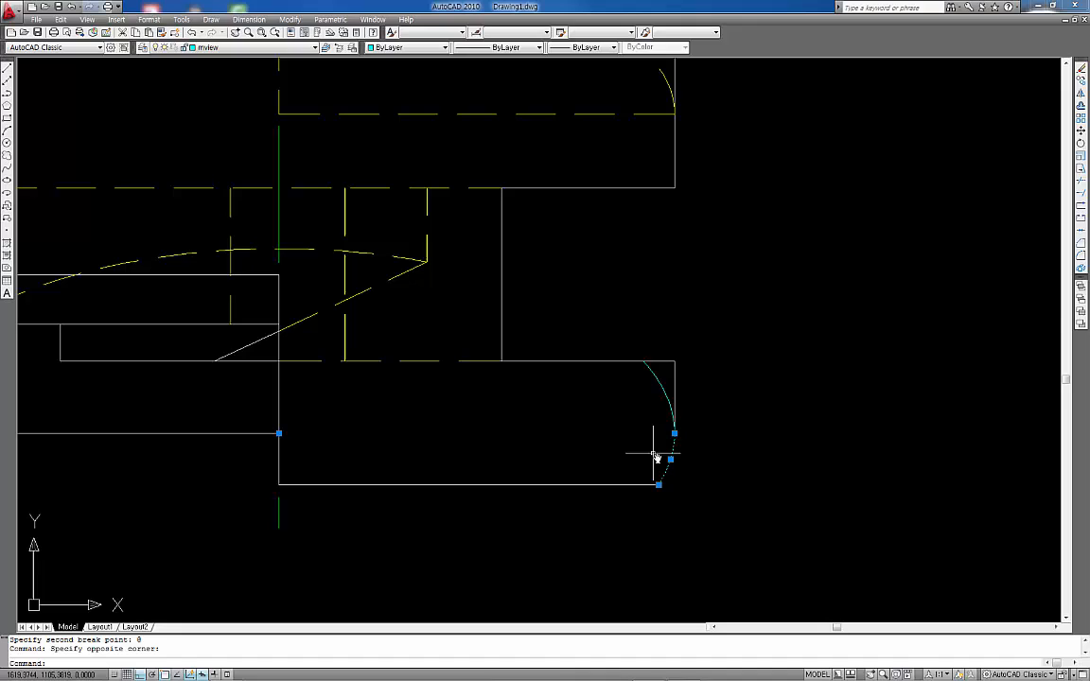
pyautogui.click(298, 49)
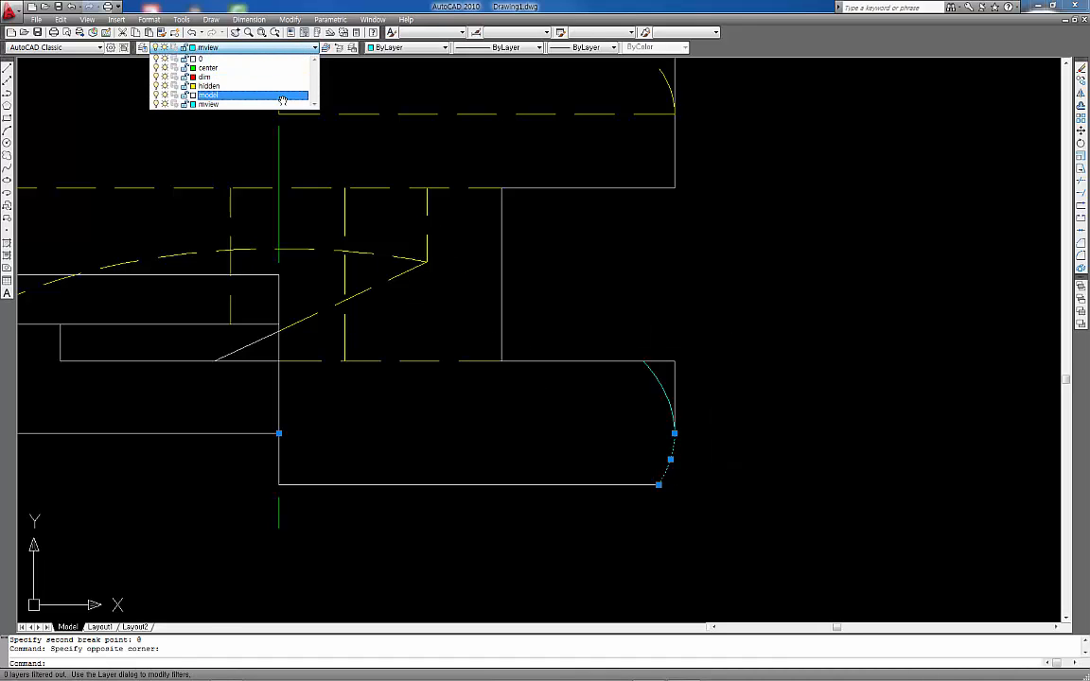
pyautogui.click(284, 95)
pyautogui.press('Escape')
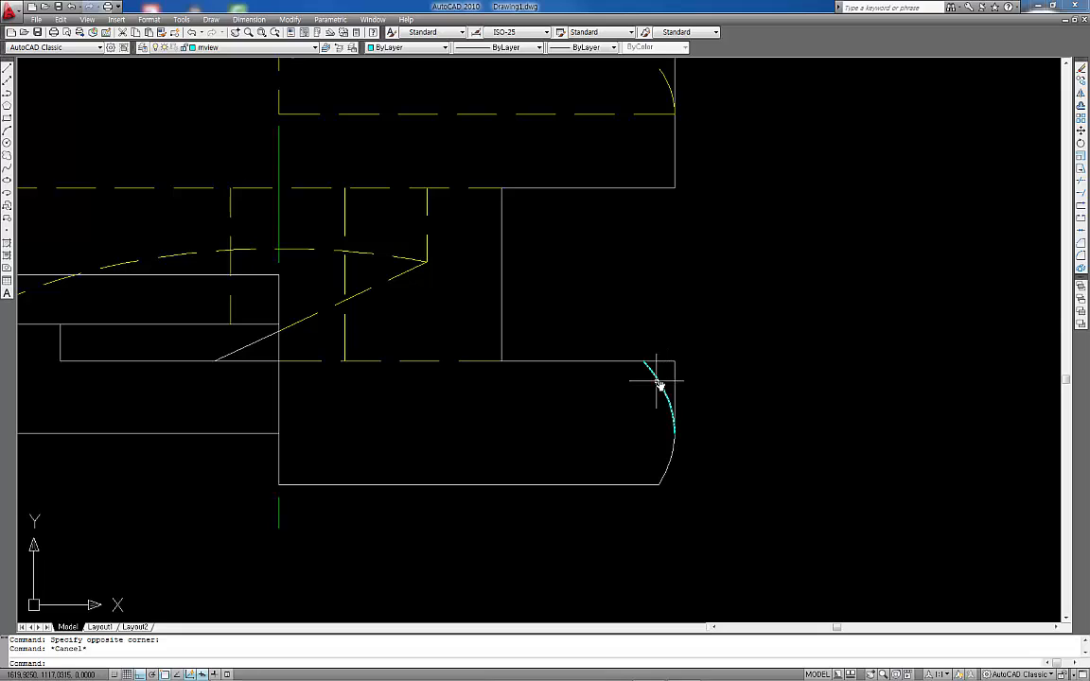
# Step: Move the ellipse arc segment above the break point to the hidden layer
pyautogui.click(660, 382)
pyautogui.click(251, 47)
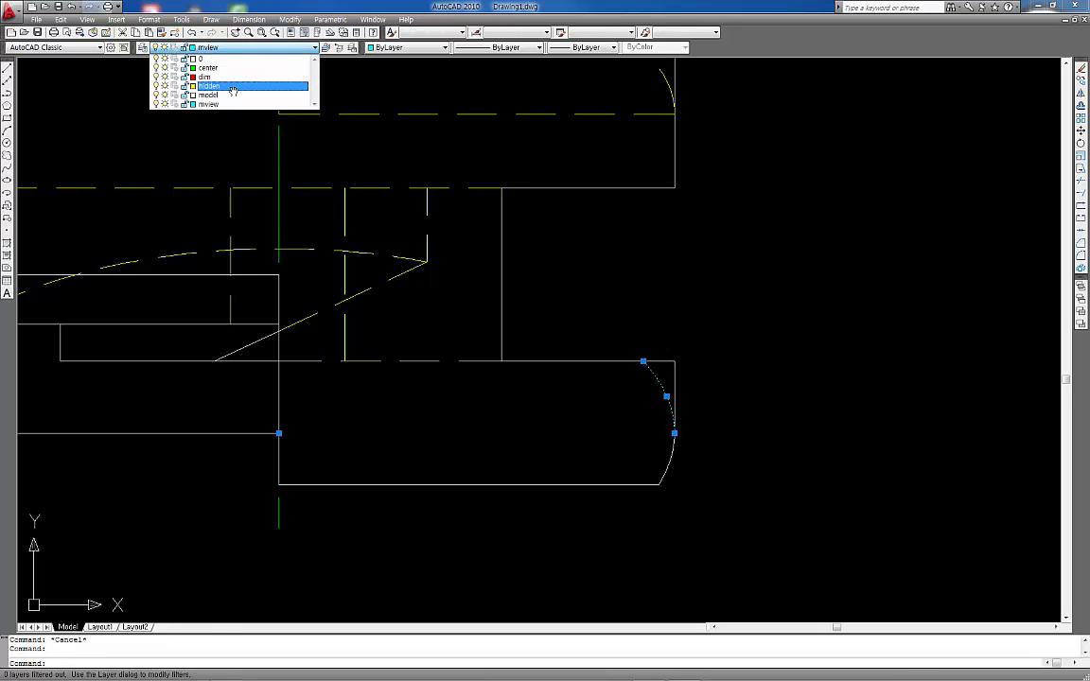
pyautogui.click(243, 95)
pyautogui.press('Escape')
# Step: Turn off the model layer so that only the hidden and center lines of the three views are shown
pyautogui.scroll(-4, 601, 327)
pyautogui.moveTo(587, 348); pyautogui.dragTo(769, 409, button='middle')
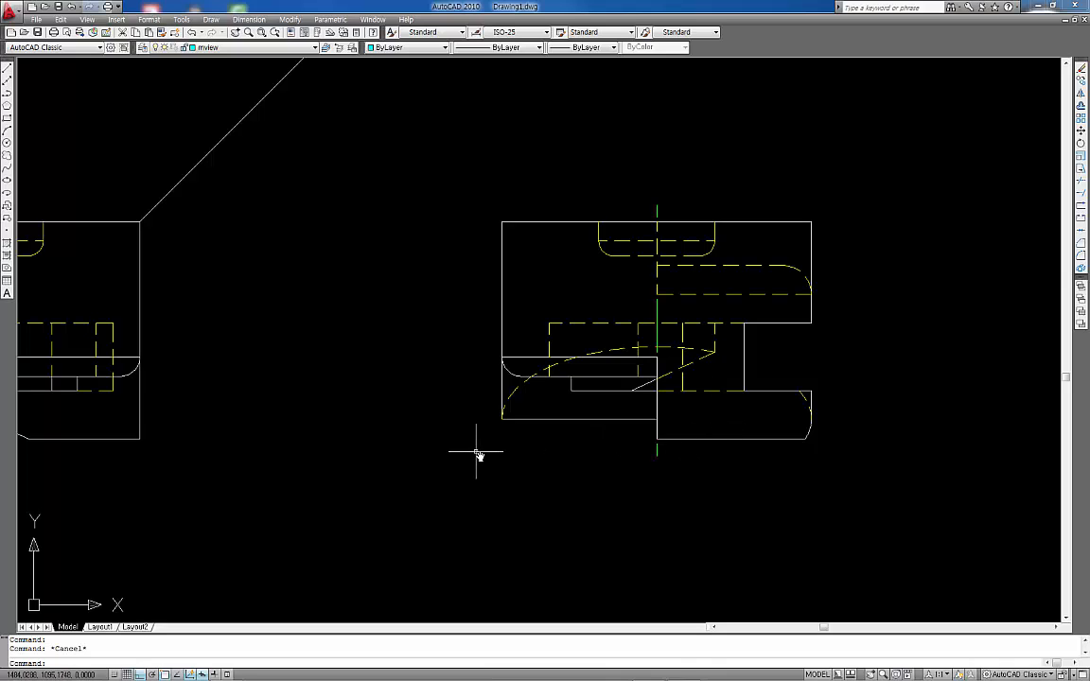
pyautogui.scroll(-4, 369, 425)
pyautogui.moveTo(370, 418); pyautogui.dragTo(511, 454, button='middle')
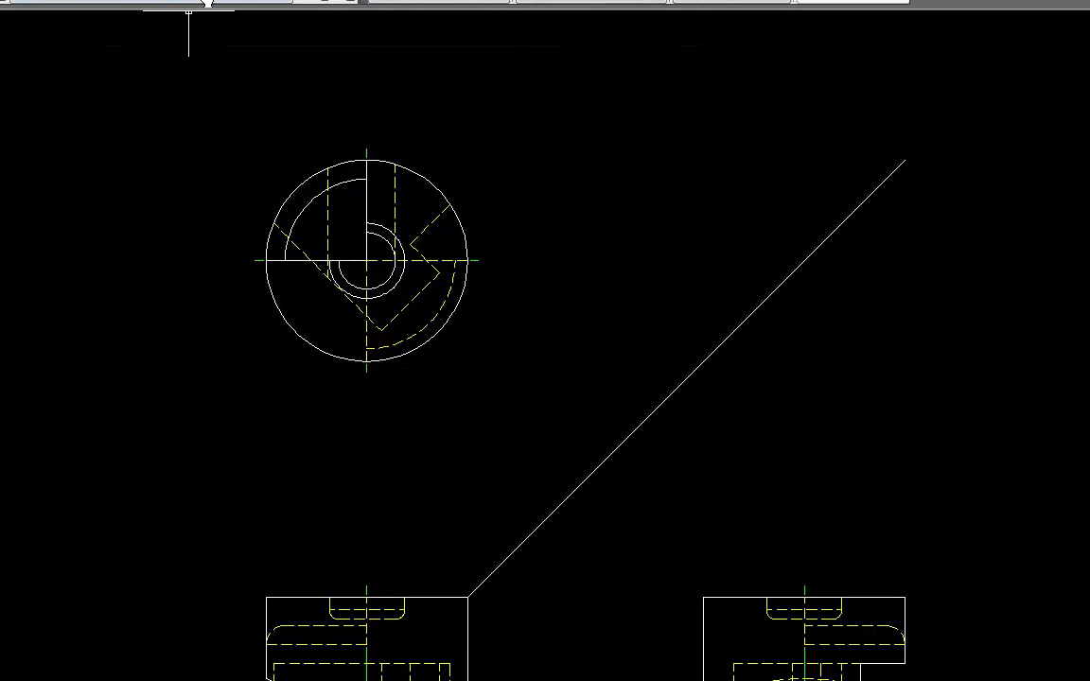
pyautogui.click(207, 3)
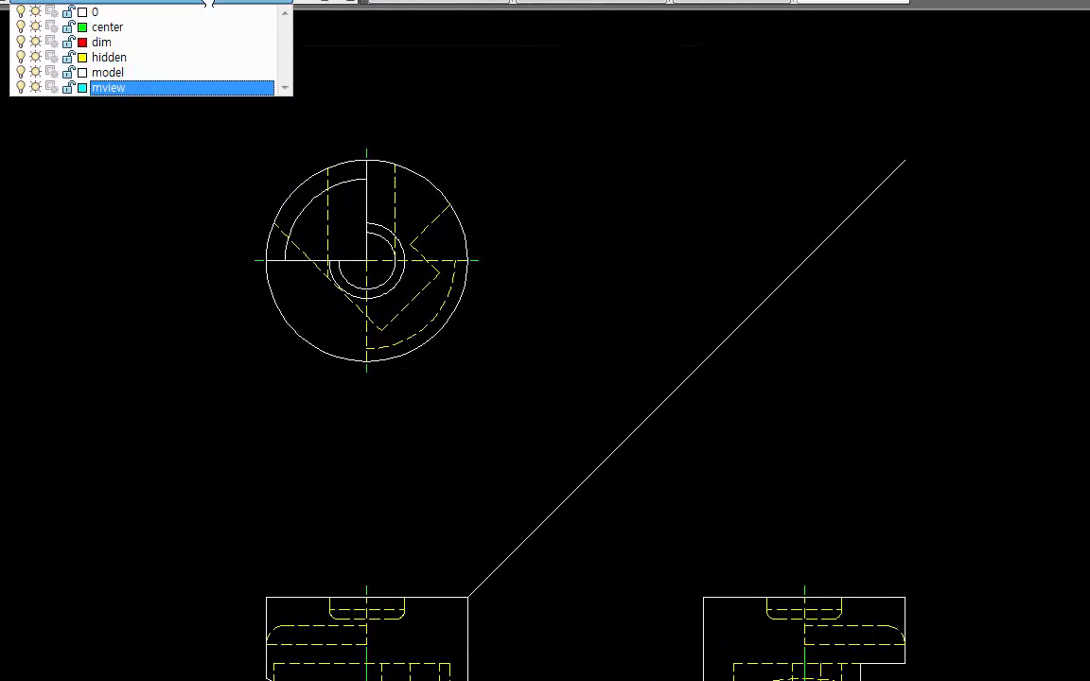
pyautogui.click(20, 72)
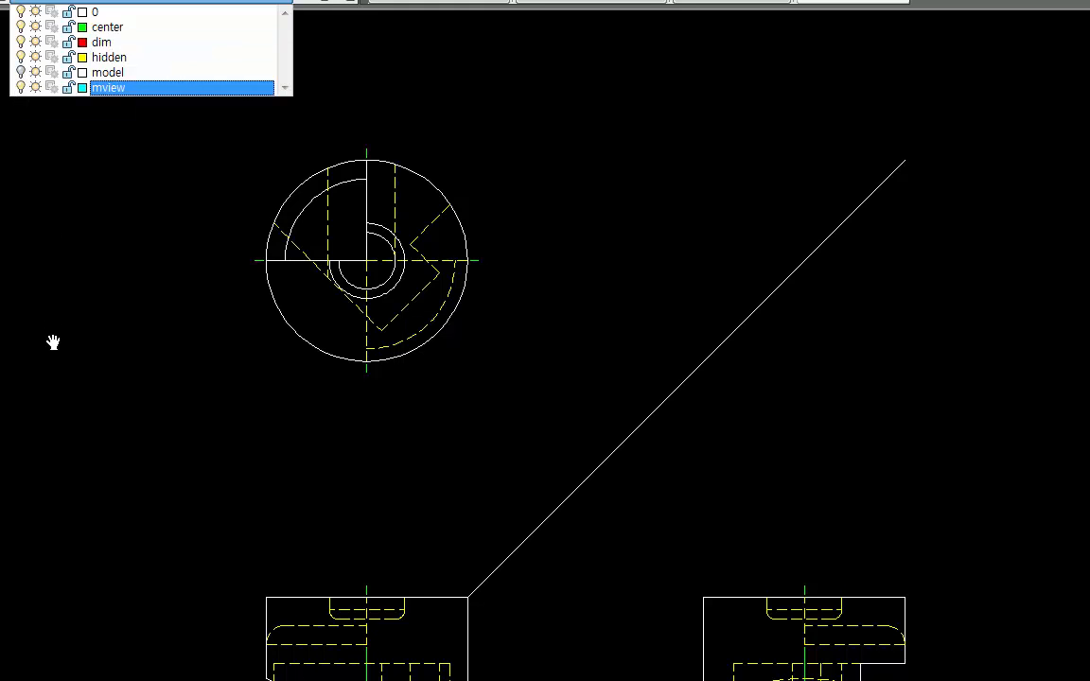
pyautogui.click(66, 488)
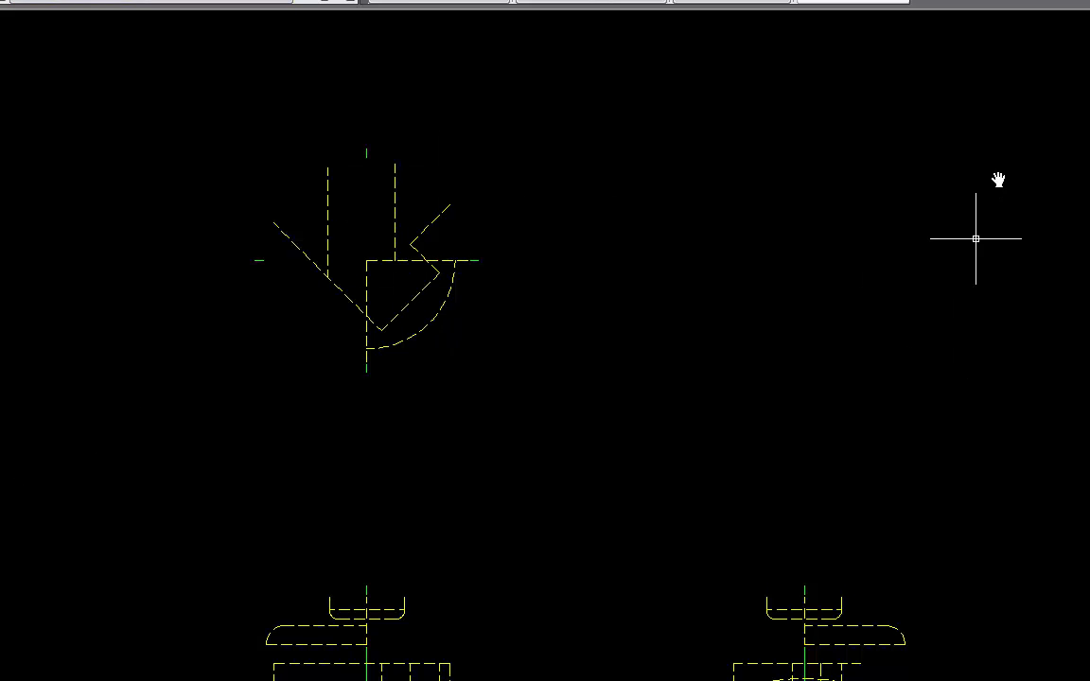
# Step: Set the linetype scale of all hidden and center lines in the three views to 0.5
pyautogui.moveTo(1013, 78)
pyautogui.mouseDown()
pyautogui.moveTo(917, 680)
pyautogui.moveTo(109, 680)
pyautogui.mouseUp()
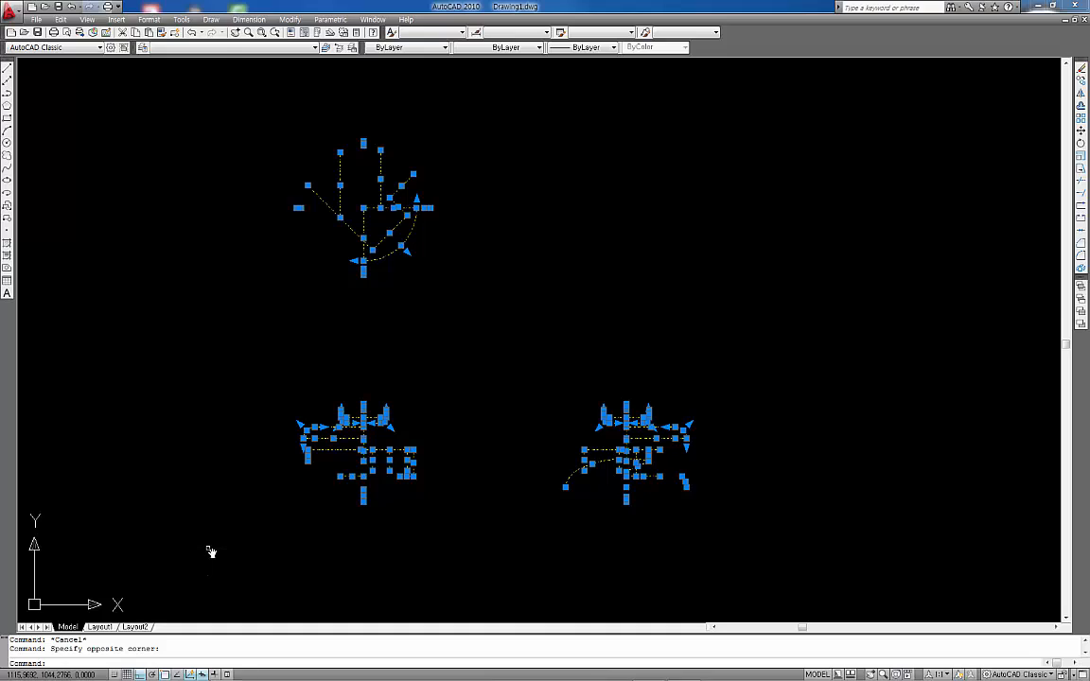
pyautogui.hotkey('ctrl', '1')
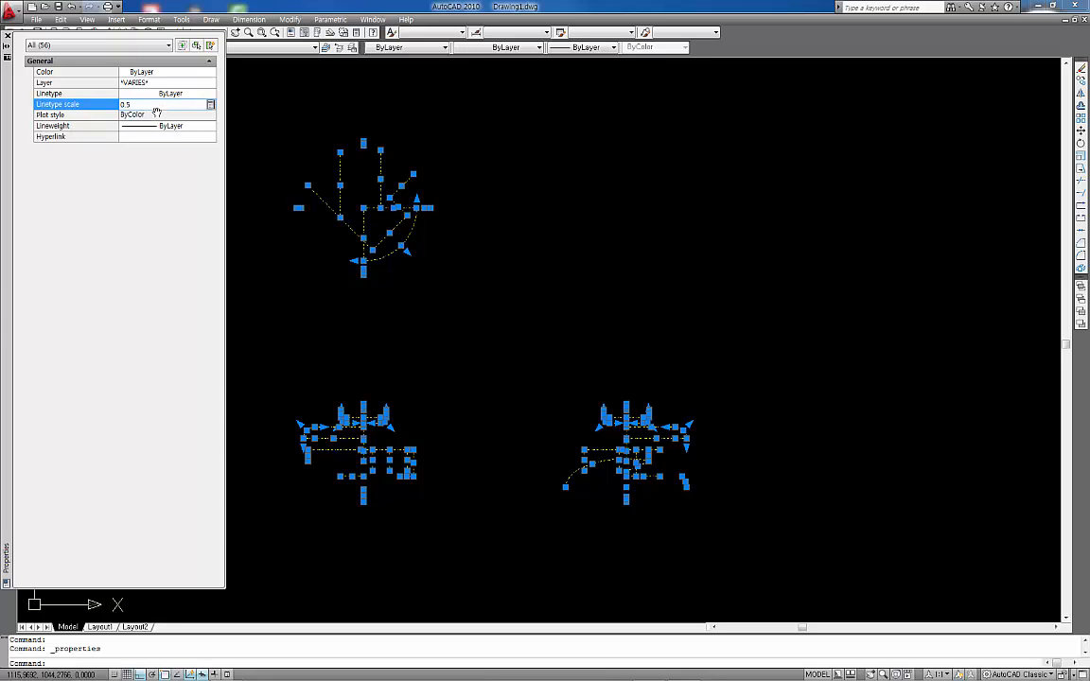
pyautogui.click(156, 113)
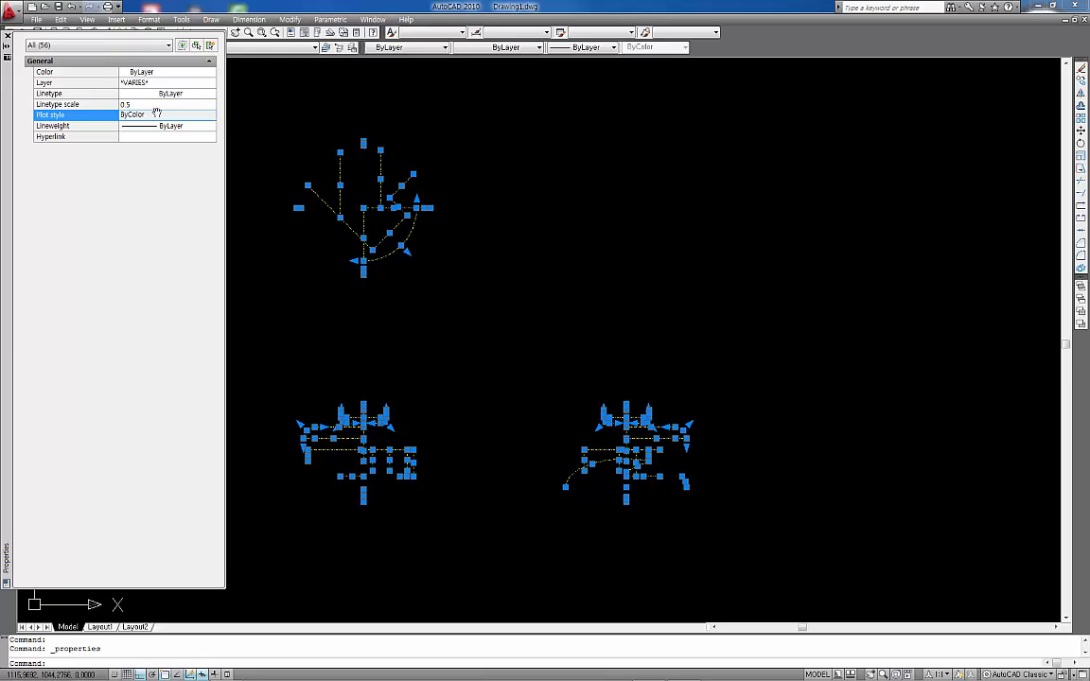
pyautogui.click(8, 37)
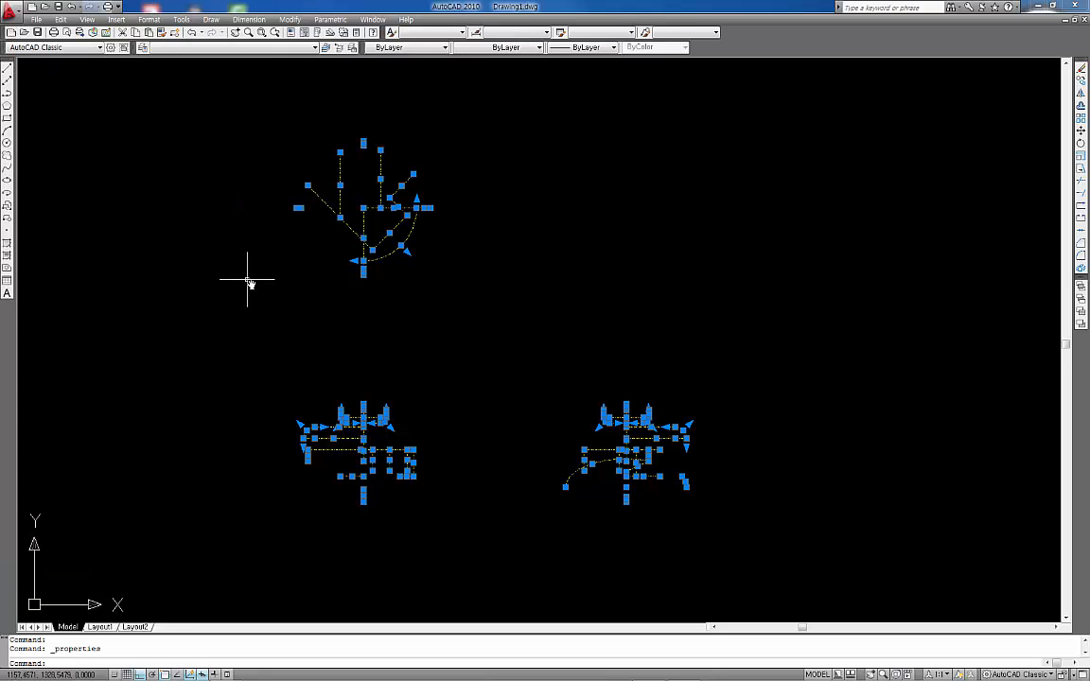
pyautogui.press('Escape')
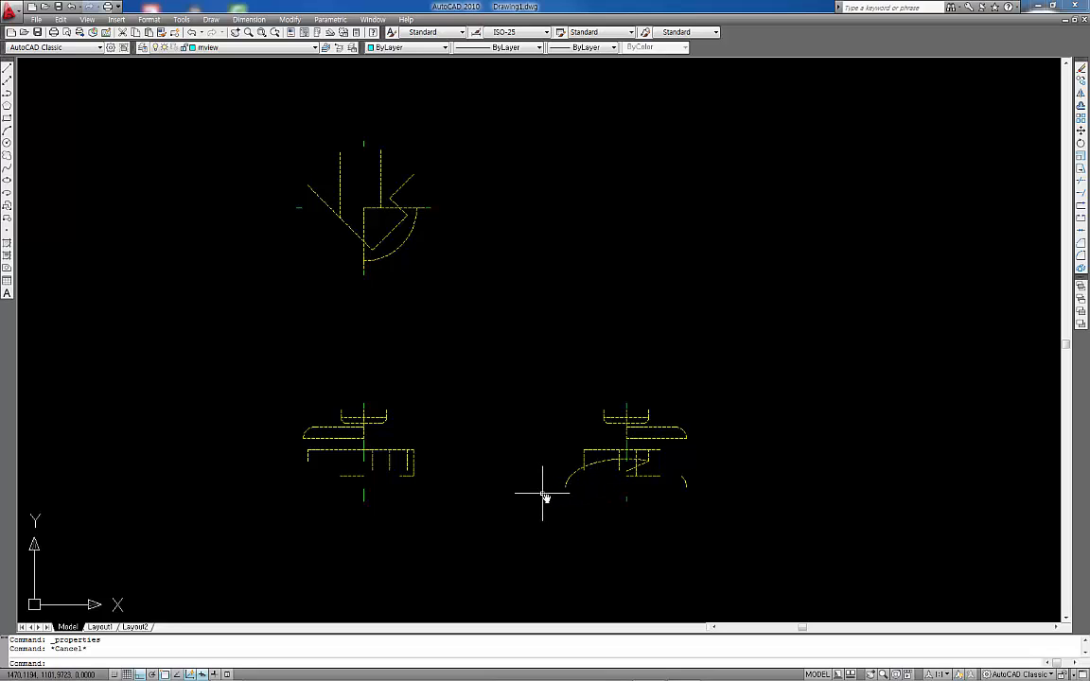
# Step: Turn the model layer back on with dim as the current layer, and delete the diagonal projection line between the views
pyautogui.click(242, 48)
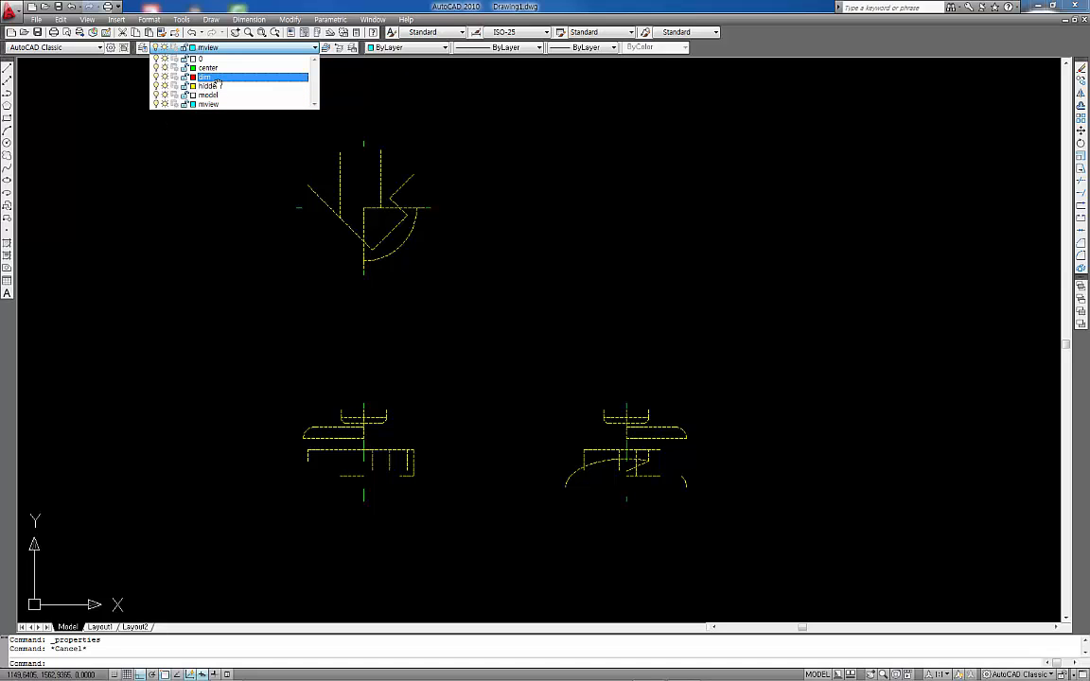
pyautogui.click(213, 78)
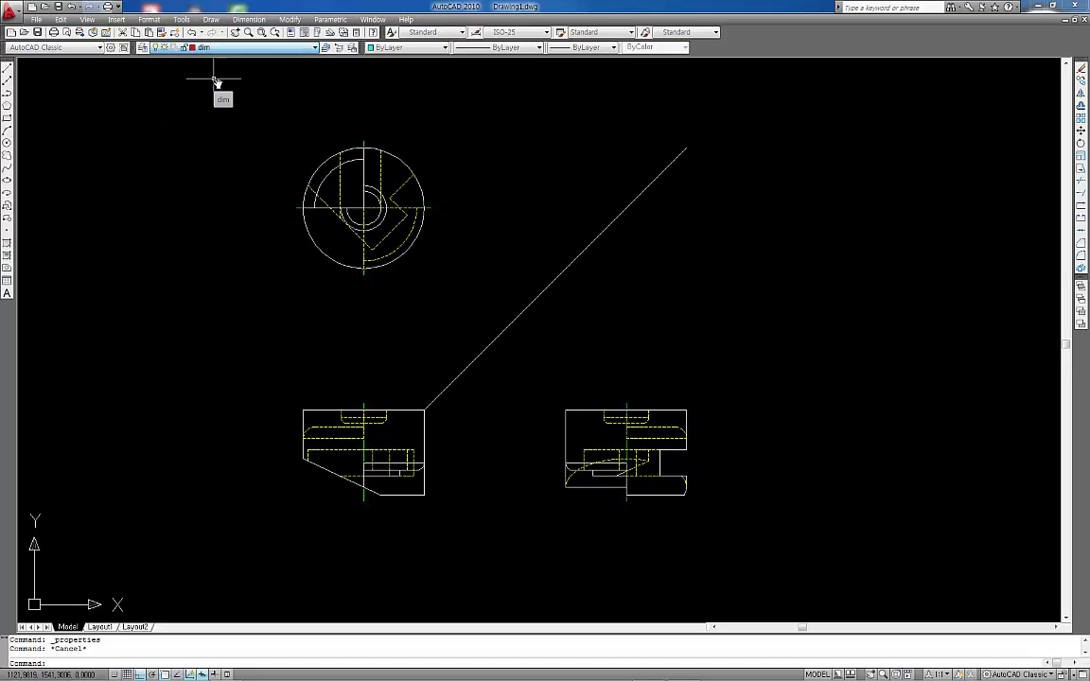
pyautogui.click(610, 290)
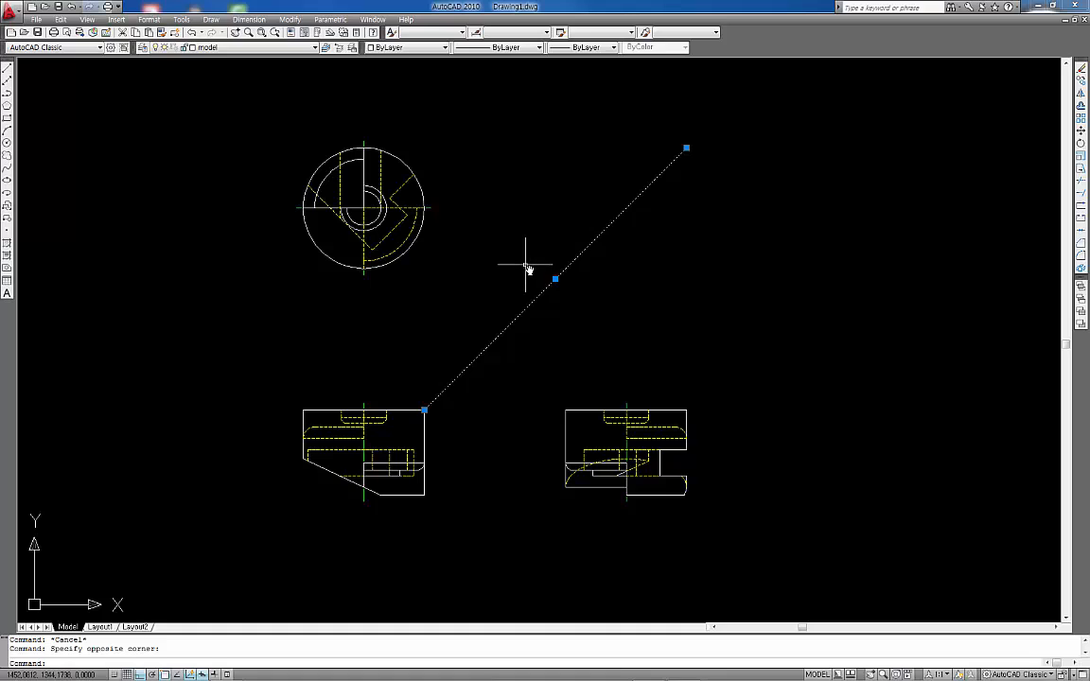
pyautogui.press('Delete')
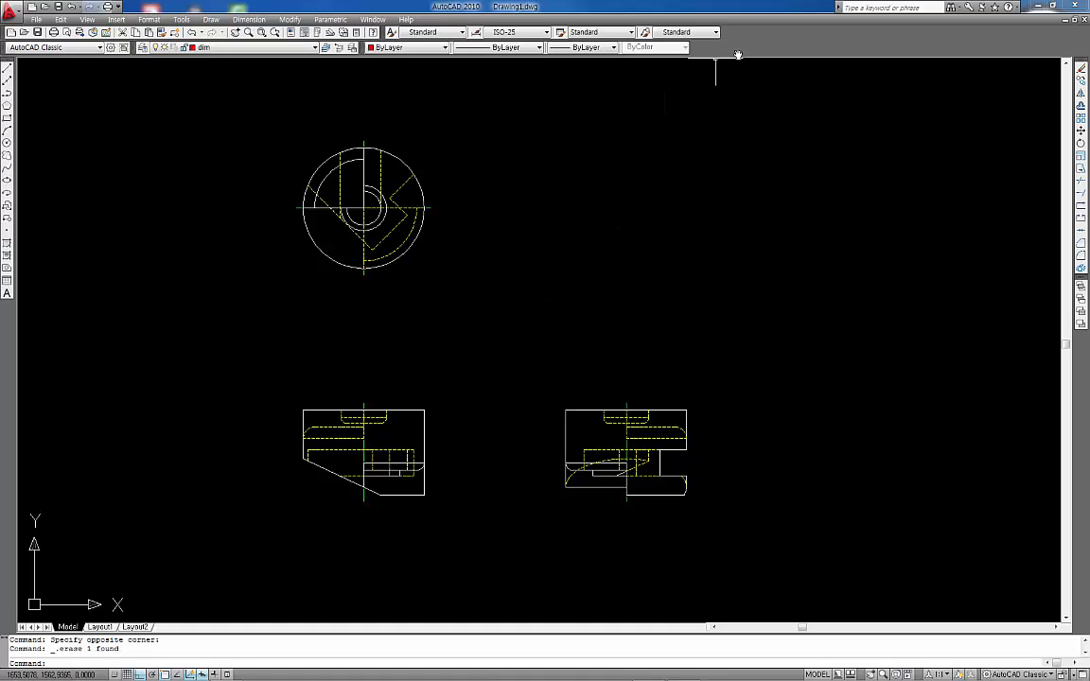
# Step: Display the set of Dimension tools for annotating the views
pyautogui.scroll(3, 492, 227)
pyautogui.moveTo(490, 233)
pyautogui.mouseDown(button='middle')
pyautogui.moveTo(607, 284)
pyautogui.moveTo(608, 309)
pyautogui.mouseUp(button='middle')
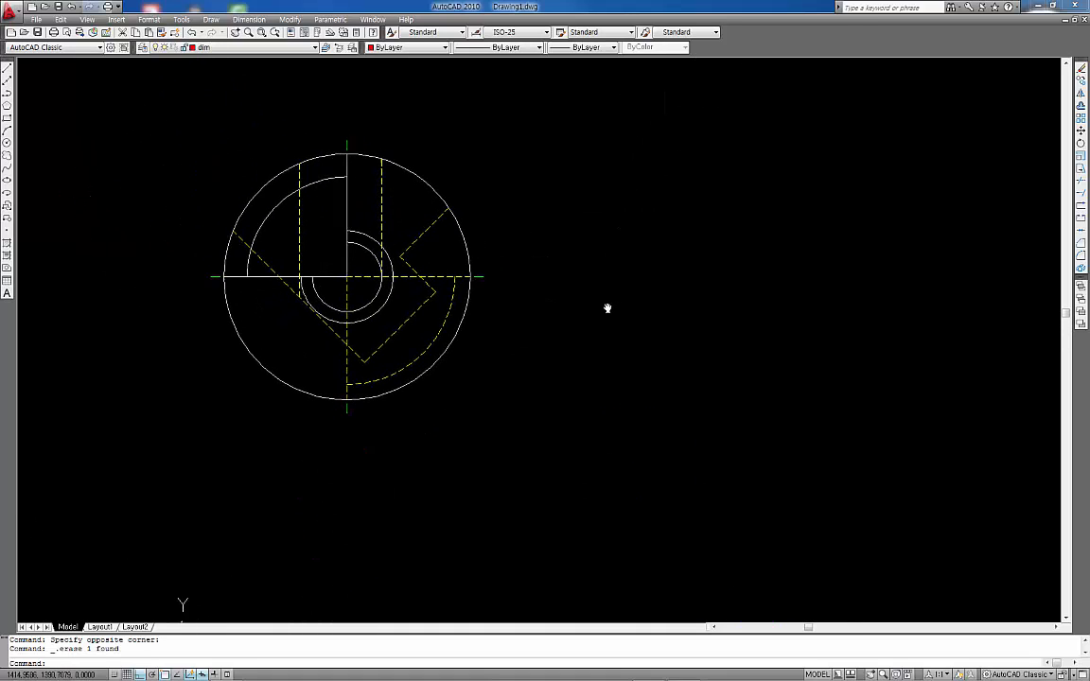
pyautogui.scroll(-4, 603, 297)
pyautogui.scroll(3, 602, 295)
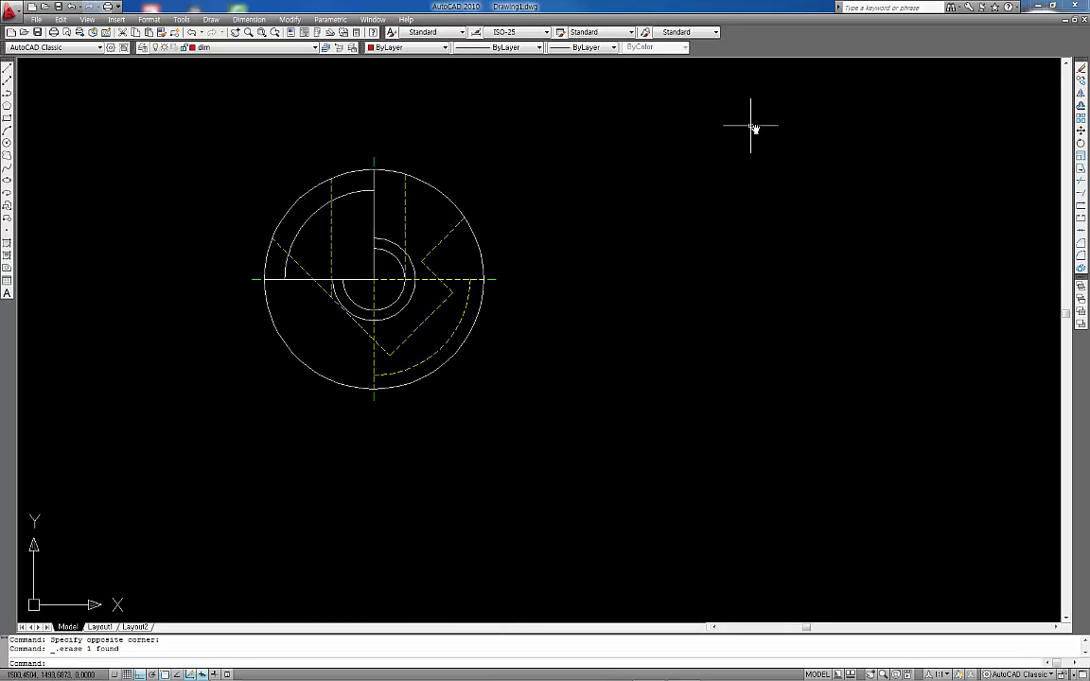
pyautogui.rightClick(751, 50)
pyautogui.moveTo(791, 55)
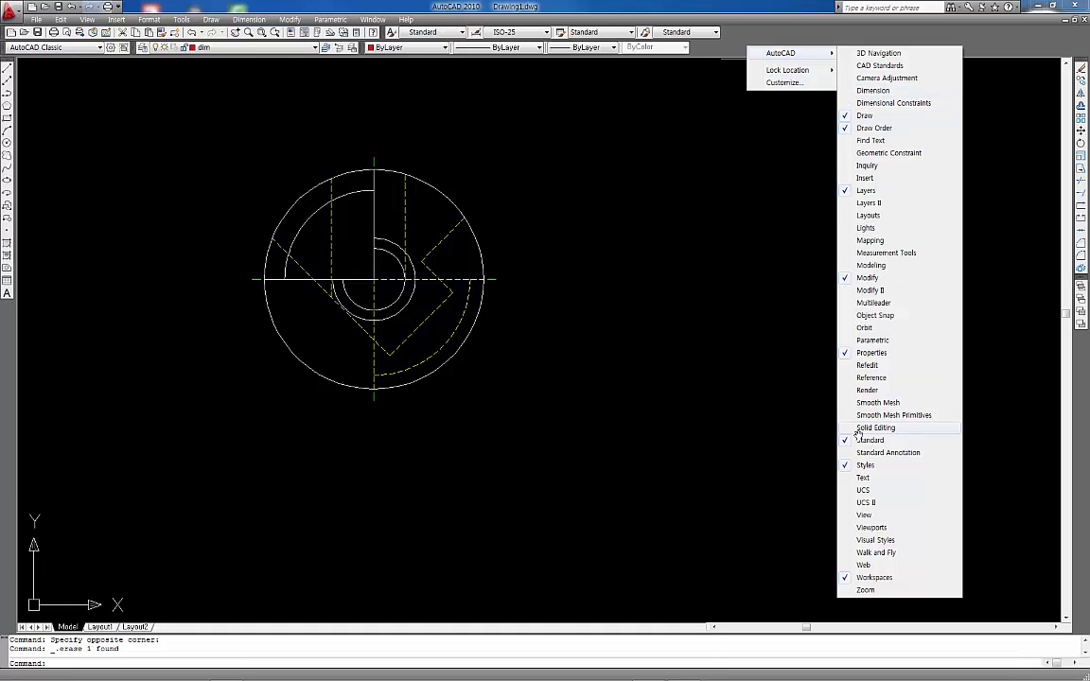
pyautogui.click(871, 92)
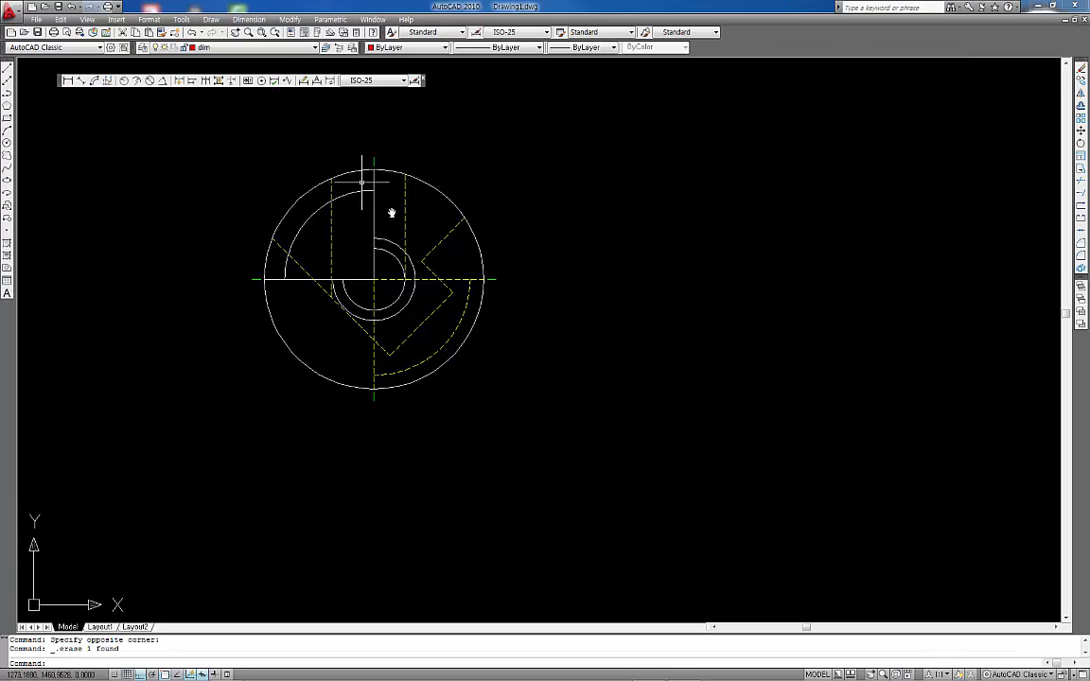
# Step: Modify the ISO-25 style overrides to use ISO standard text alignment and an overall dimension scale of 2
pyautogui.click(417, 80)
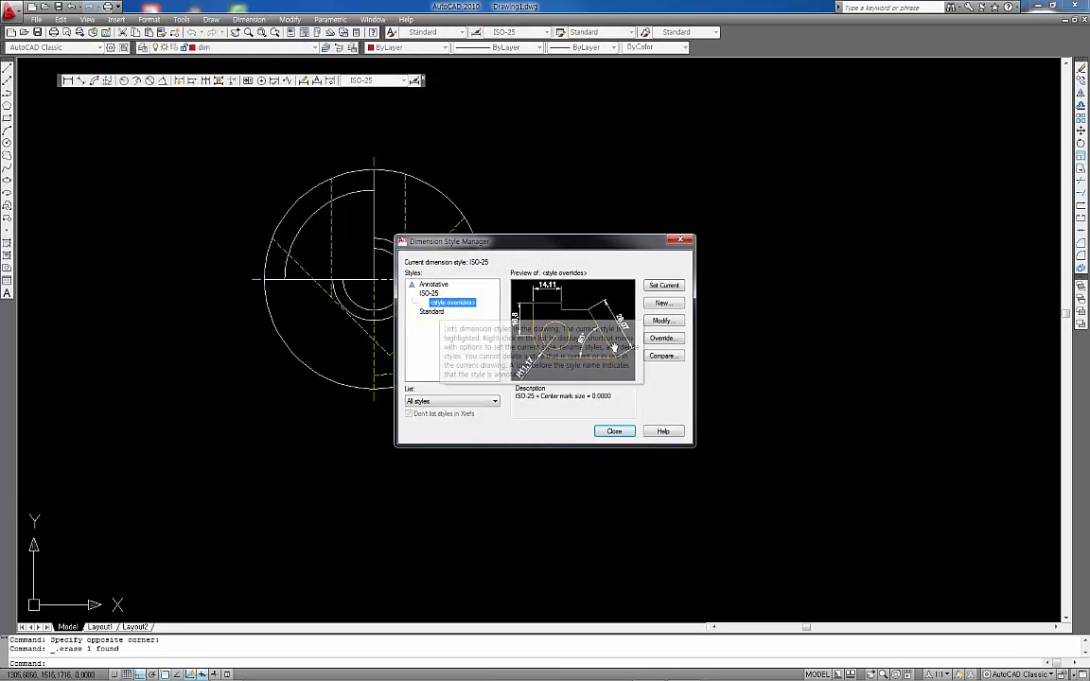
pyautogui.click(666, 322)
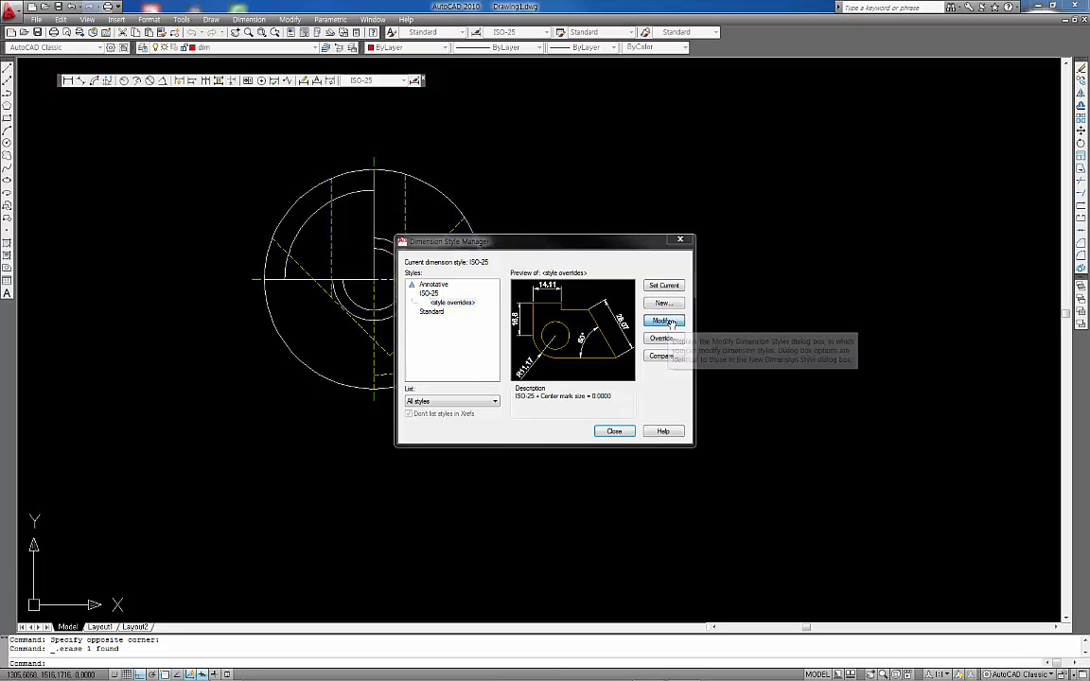
pyautogui.click(483, 220)
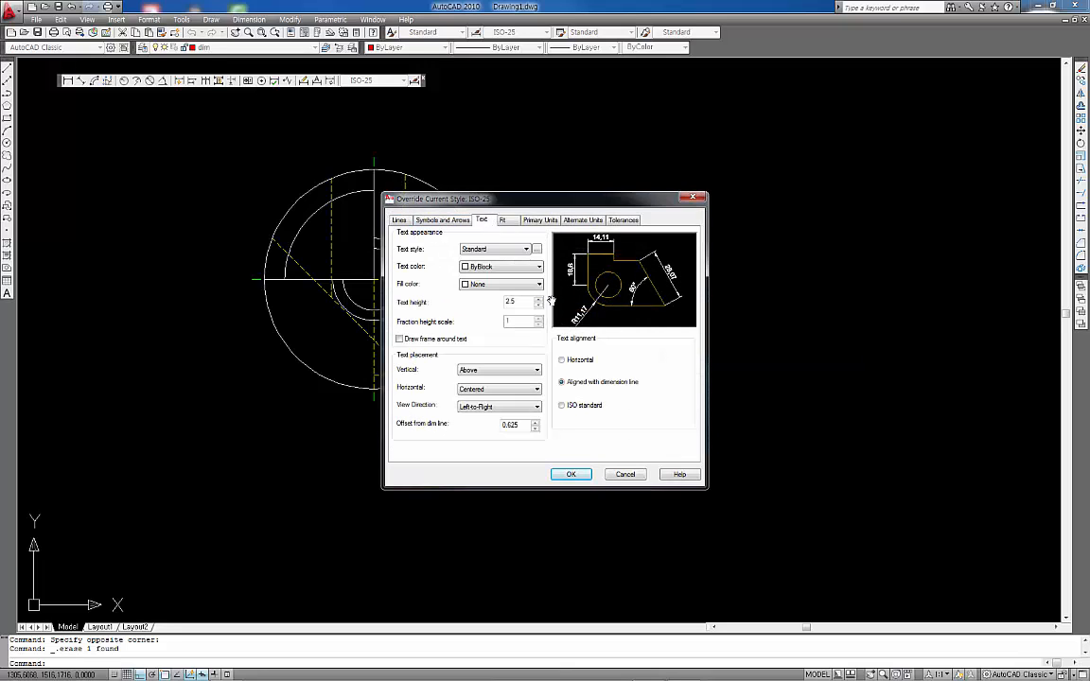
pyautogui.click(562, 406)
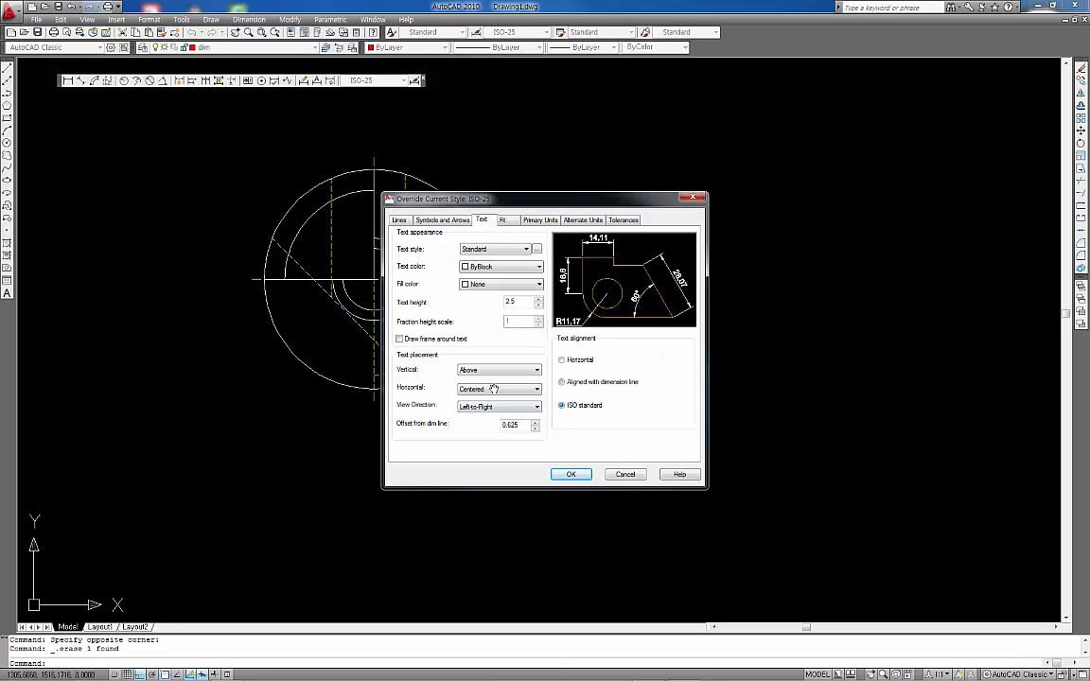
pyautogui.click(511, 223)
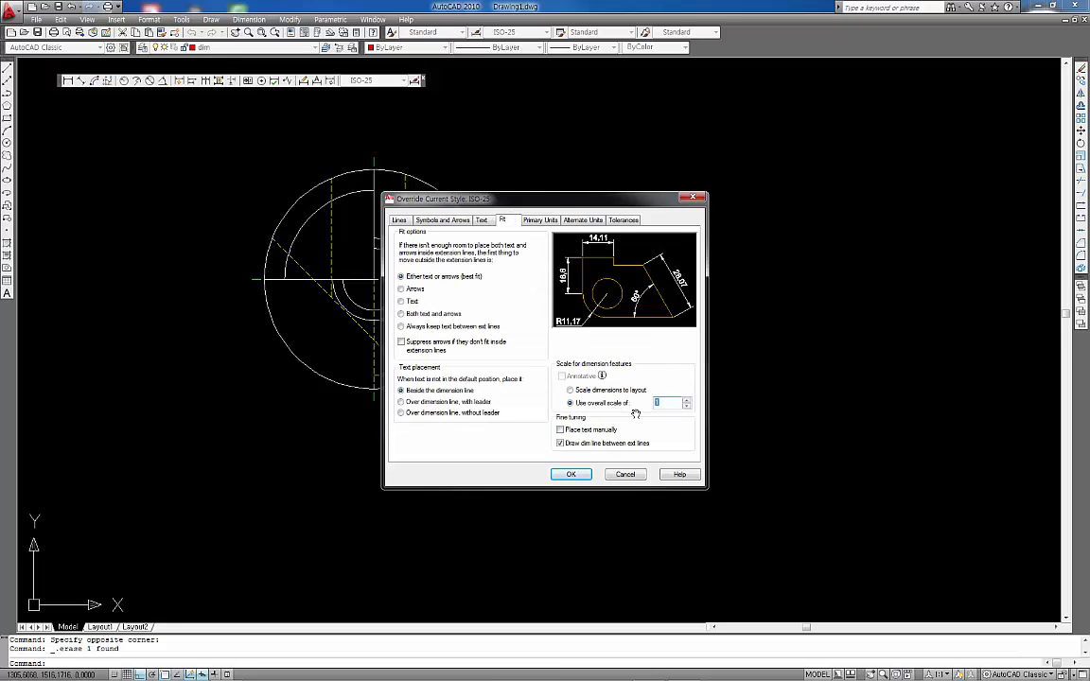
# Step: Set the overrides' angular precision to 0.0000 with trailing zeros suppressed, and accept the dimension style changes
pyautogui.click(542, 220)
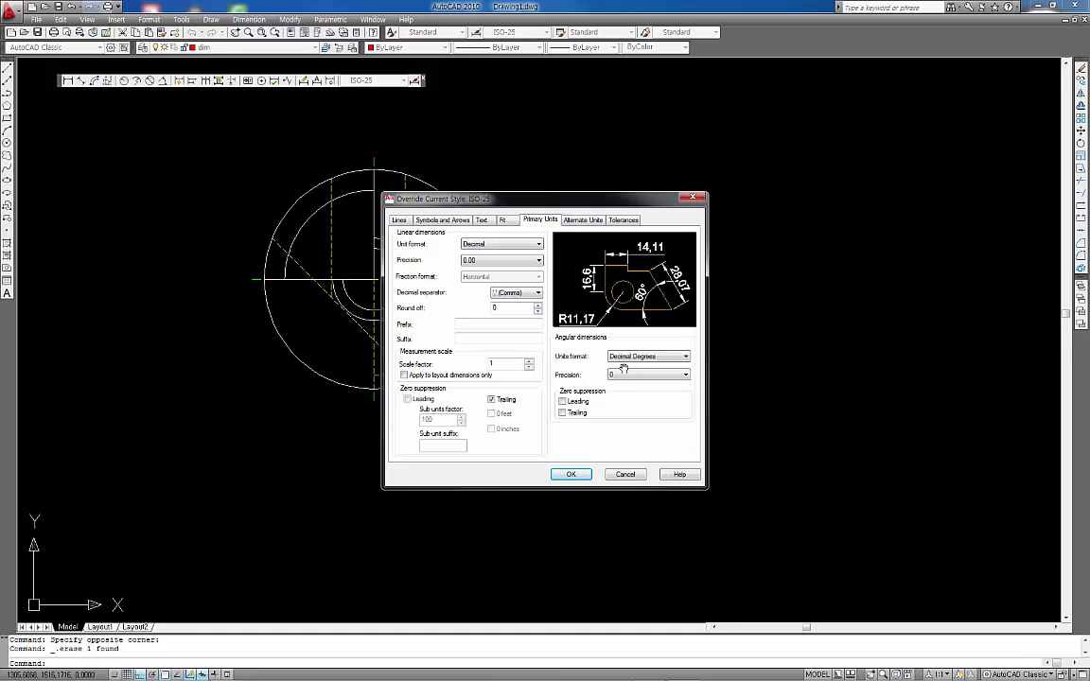
pyautogui.click(658, 378)
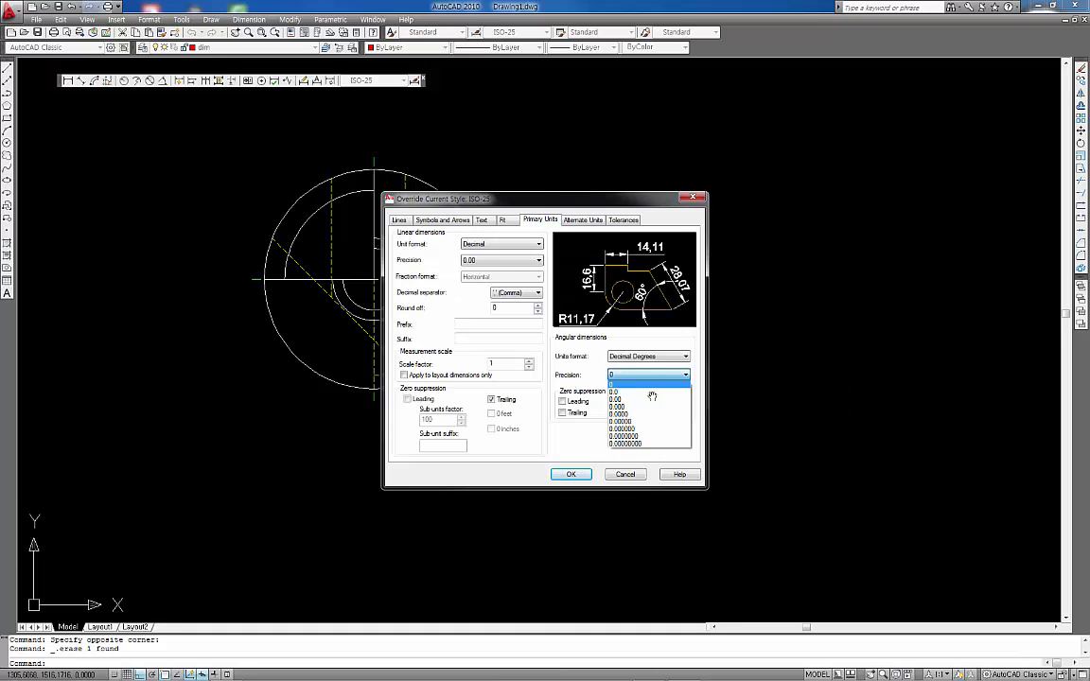
pyautogui.click(650, 415)
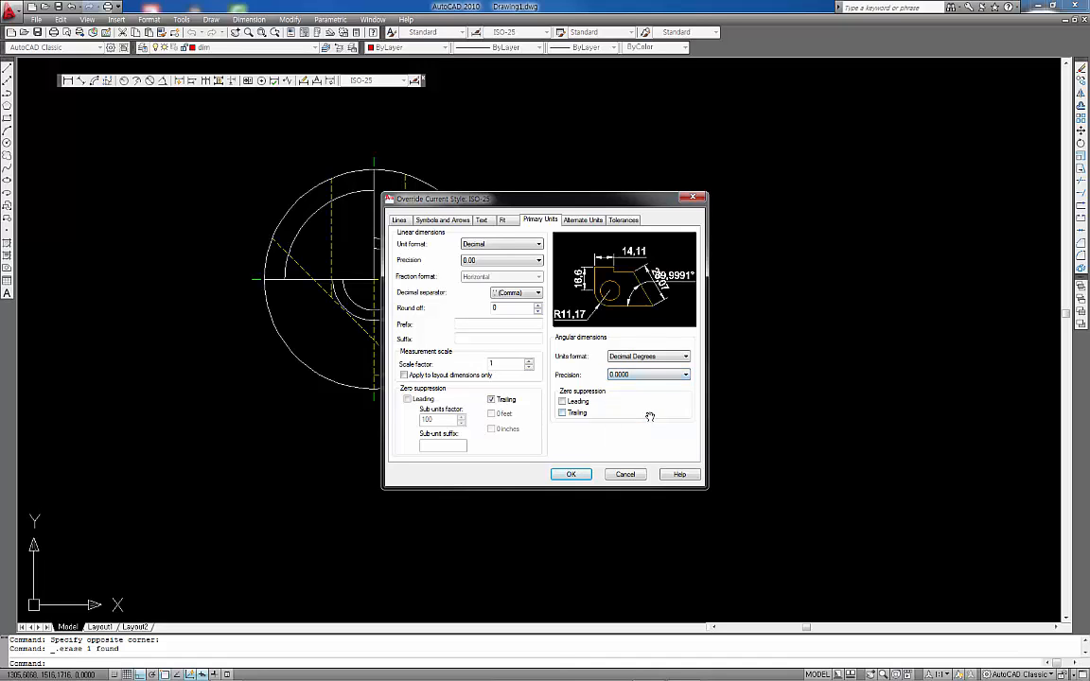
pyautogui.click(563, 414)
pyautogui.click(571, 475)
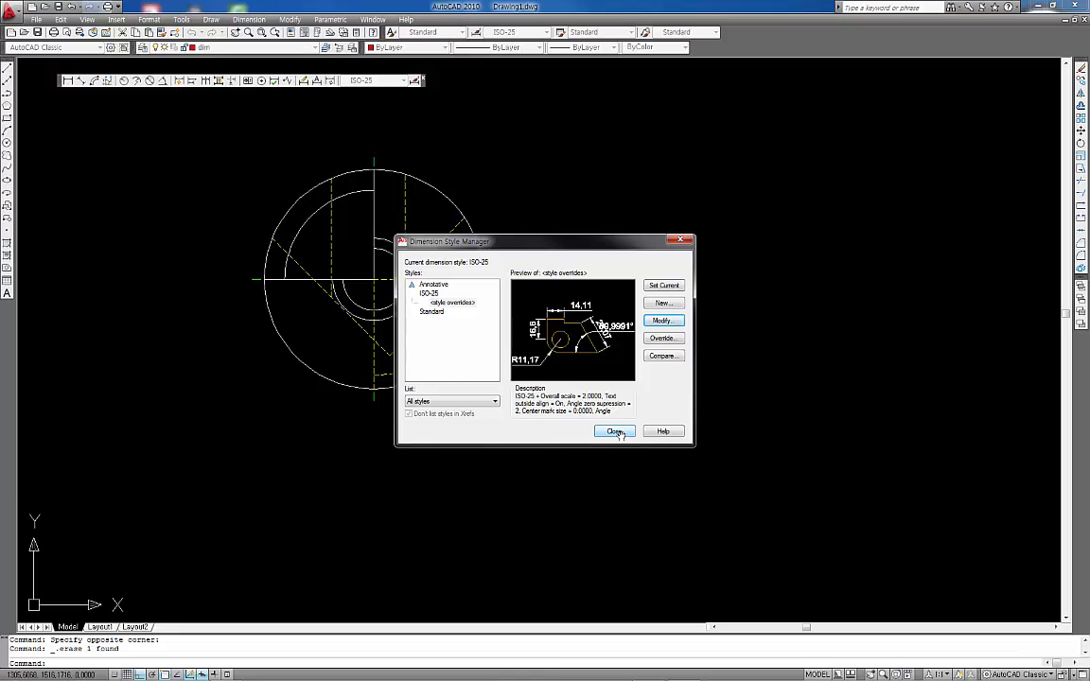
pyautogui.click(616, 433)
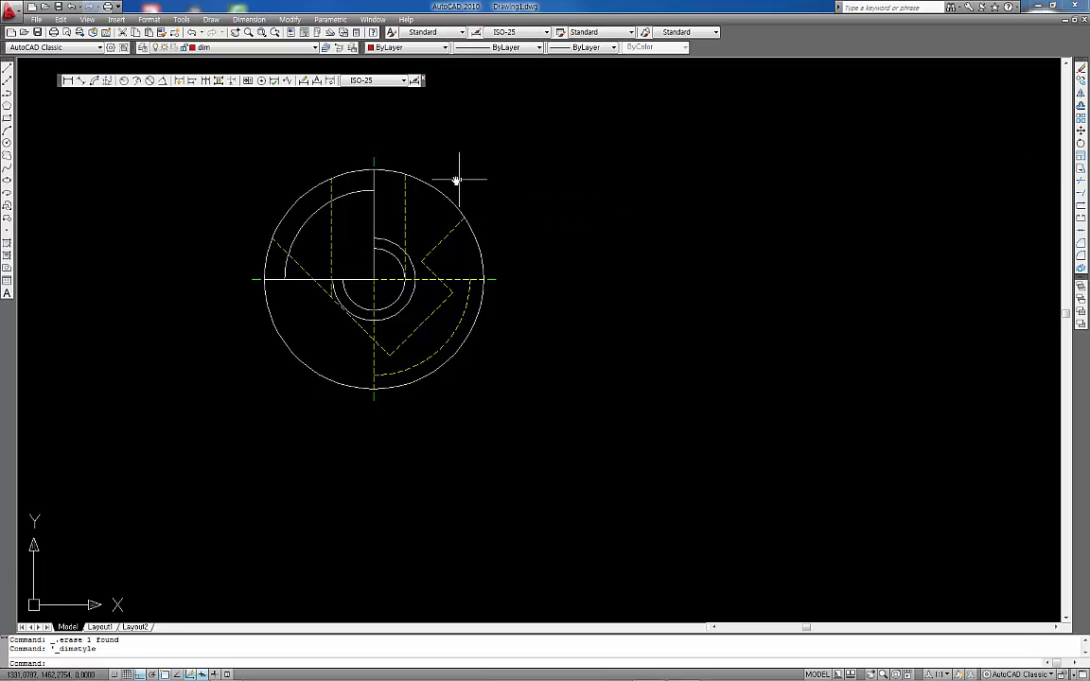
# Step: Add a horizontal linear dimension above the circle, from the vertical centreline to the hidden line on its right
pyautogui.moveTo(449, 172); pyautogui.dragTo(448, 190, button='middle')
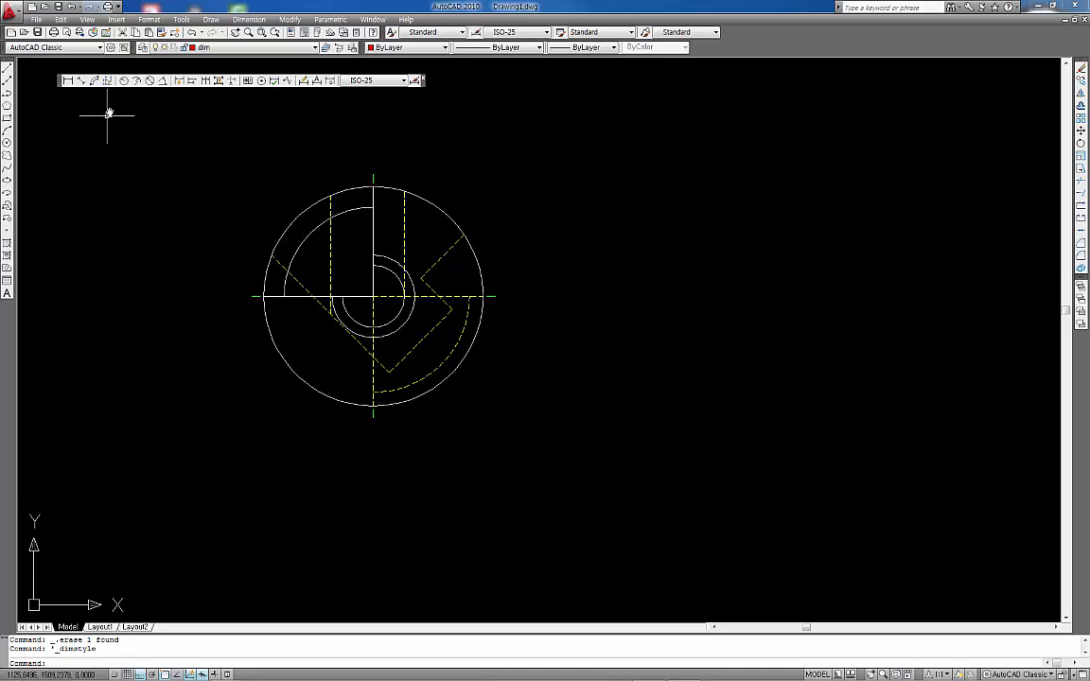
pyautogui.click(69, 82)
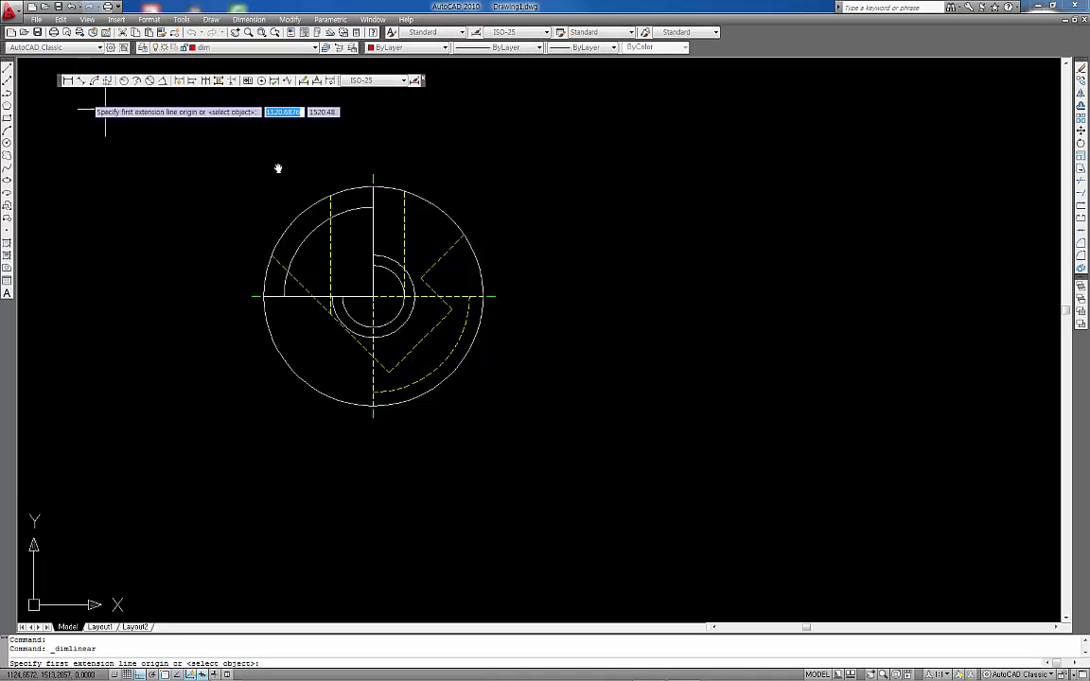
pyautogui.click(372, 176)
pyautogui.click(405, 190)
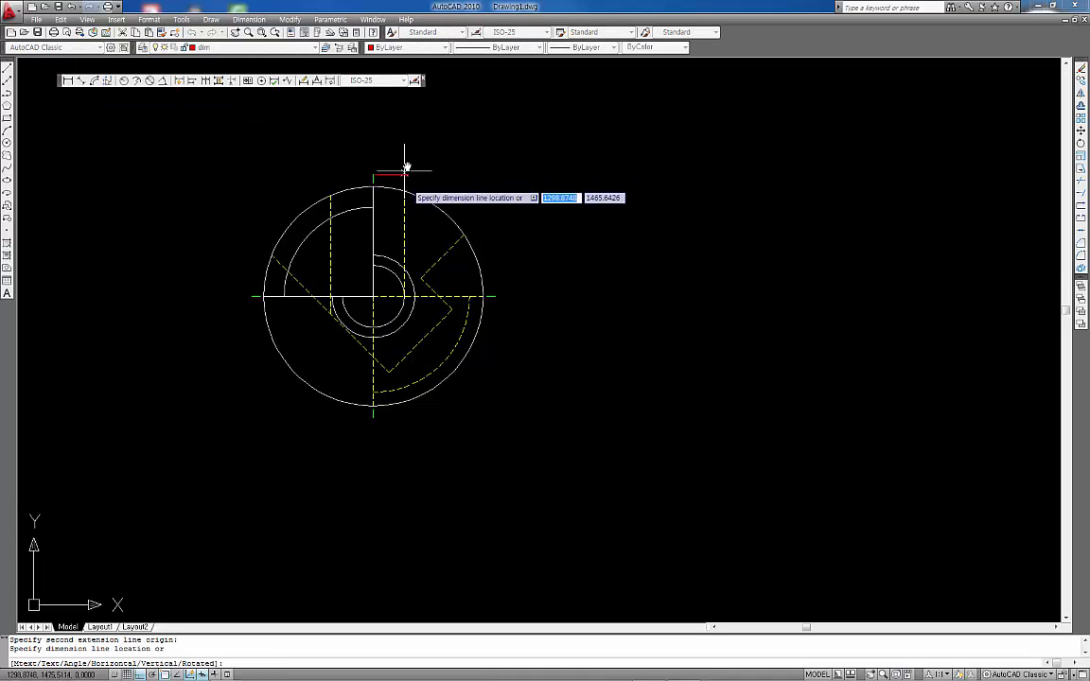
pyautogui.scroll(2, 397, 167)
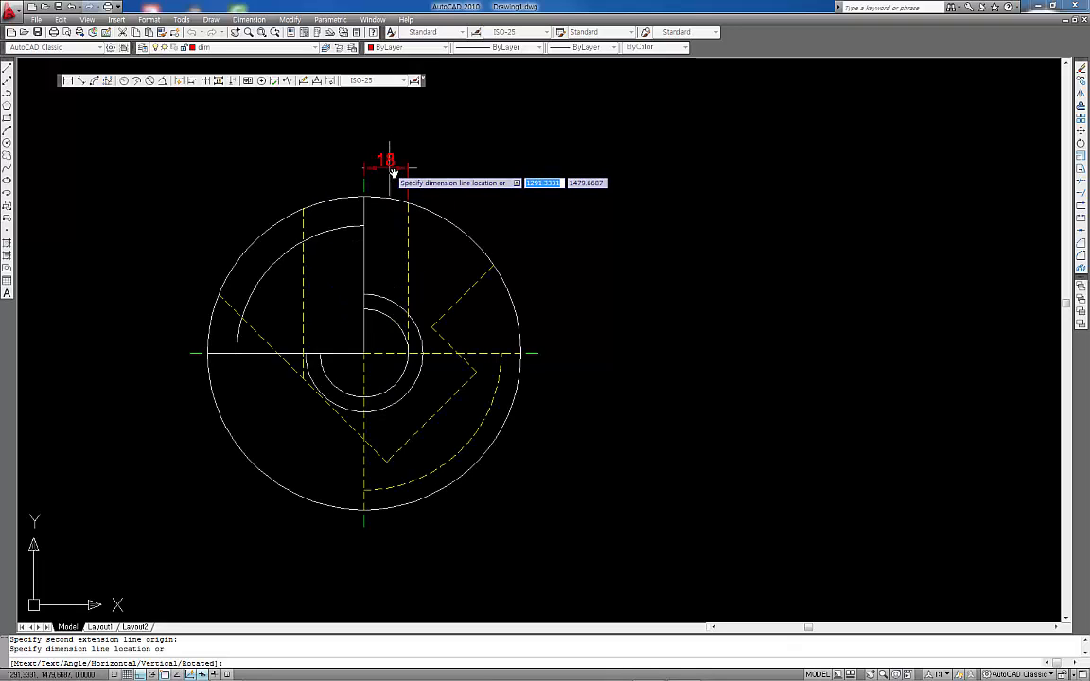
pyautogui.click(390, 168)
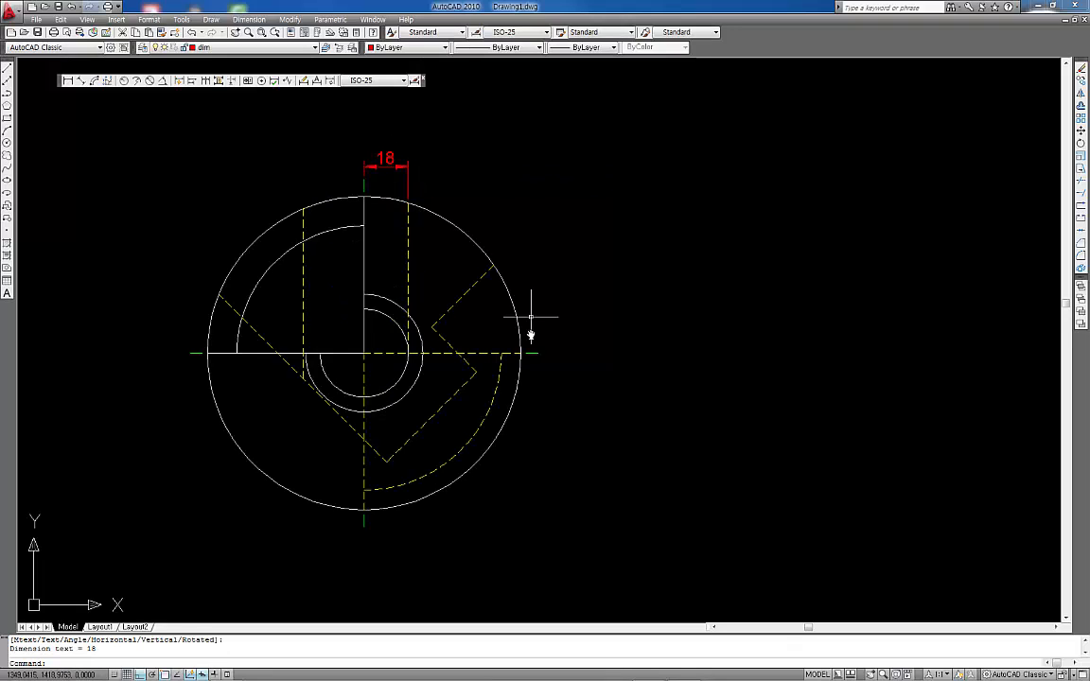
# Step: Add a rotated linear dimension outside the circle's upper right, measuring between the two parallel slanted hidden edges that meet the short hidden edge
pyautogui.moveTo(526, 331); pyautogui.dragTo(458, 343, button='middle')
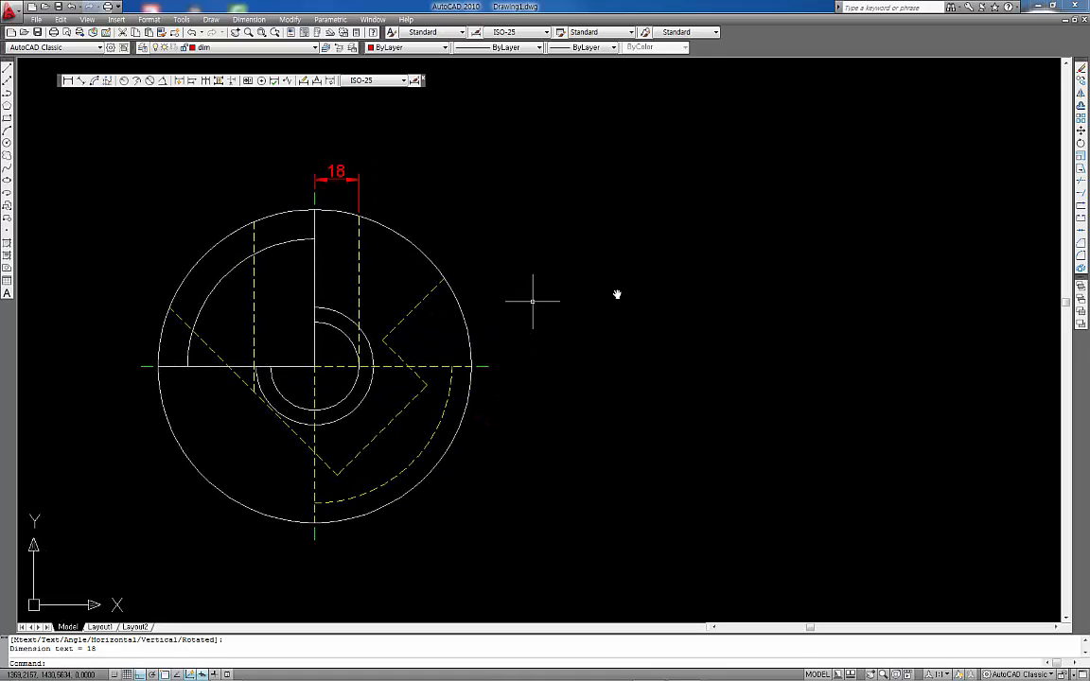
pyautogui.click(71, 82)
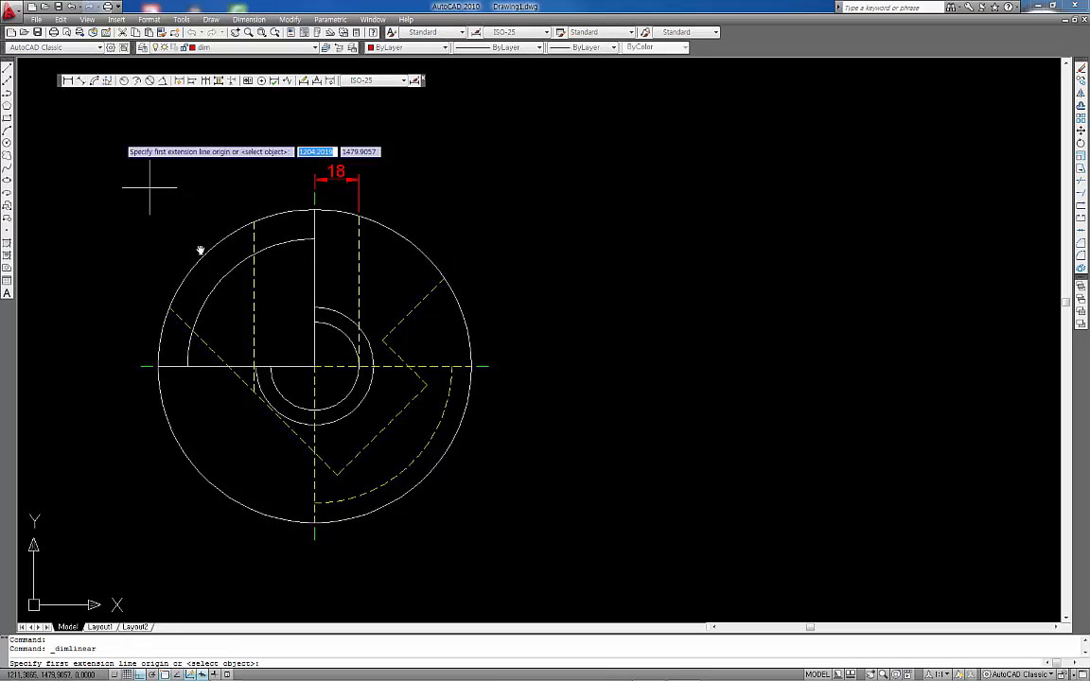
pyautogui.click(446, 281)
pyautogui.click(426, 385)
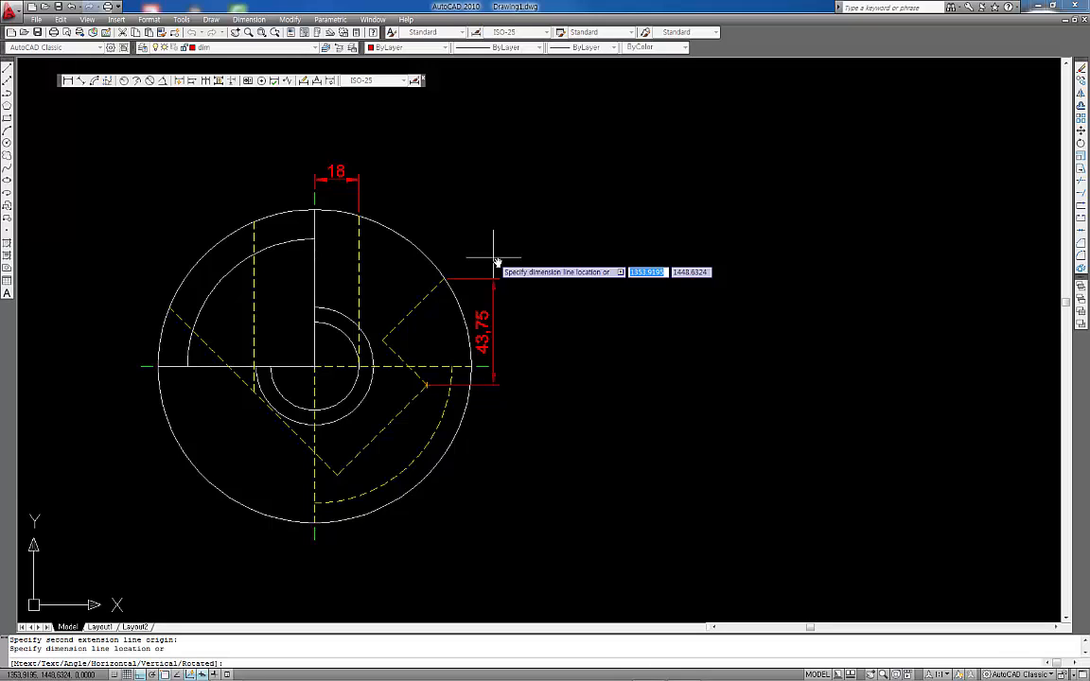
pyautogui.write('t')
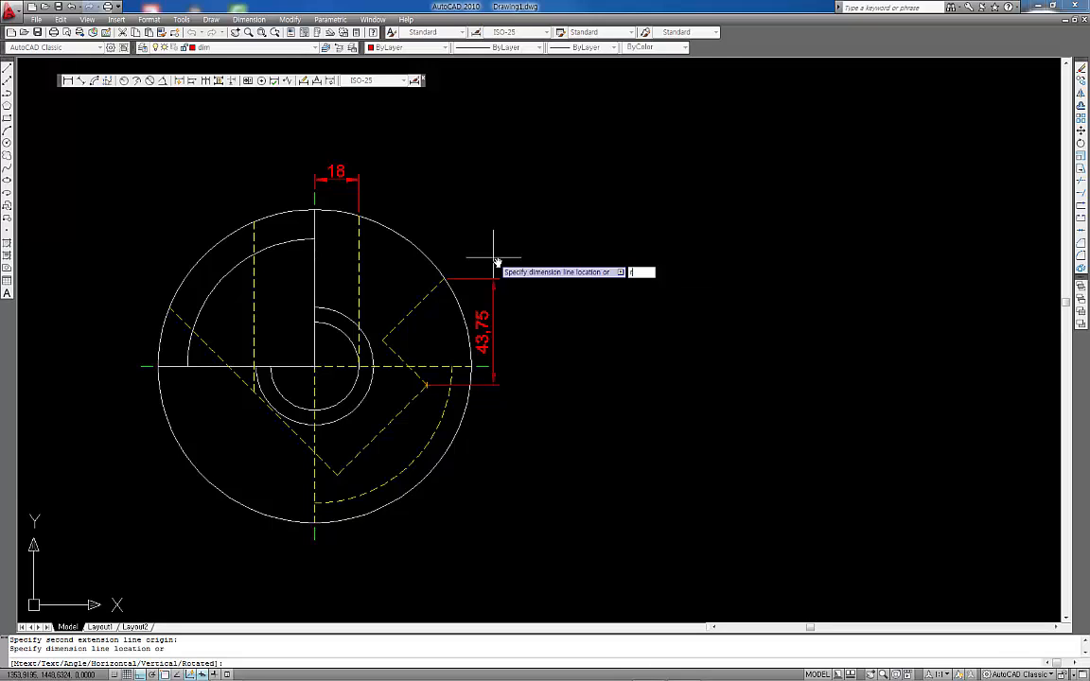
pyautogui.press('Return')
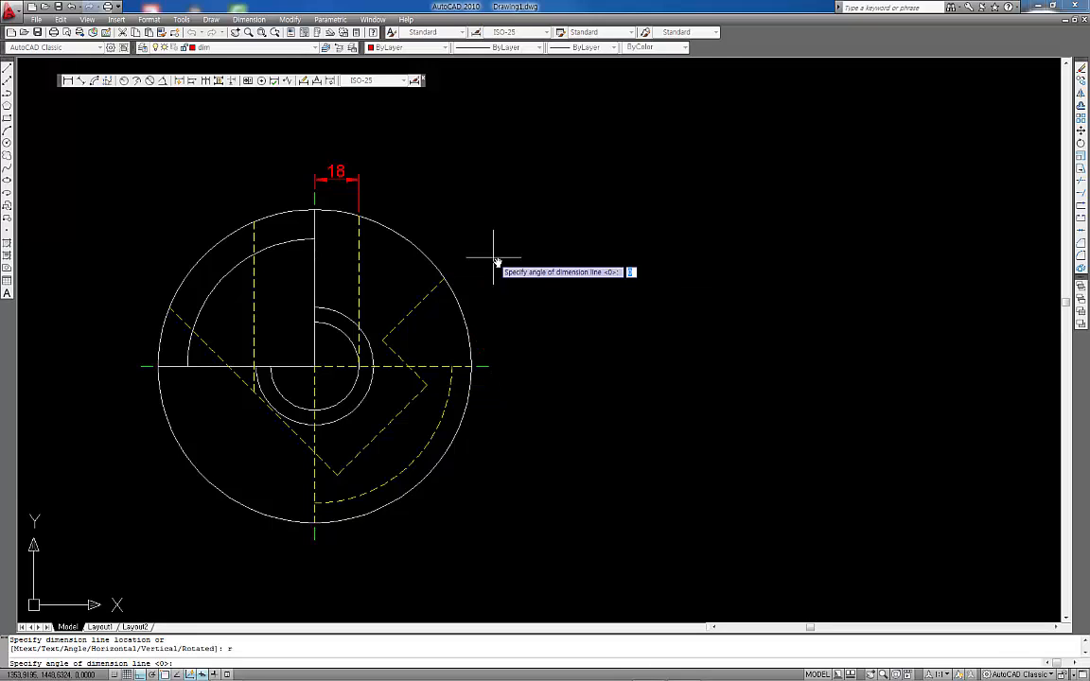
pyautogui.click(444, 280)
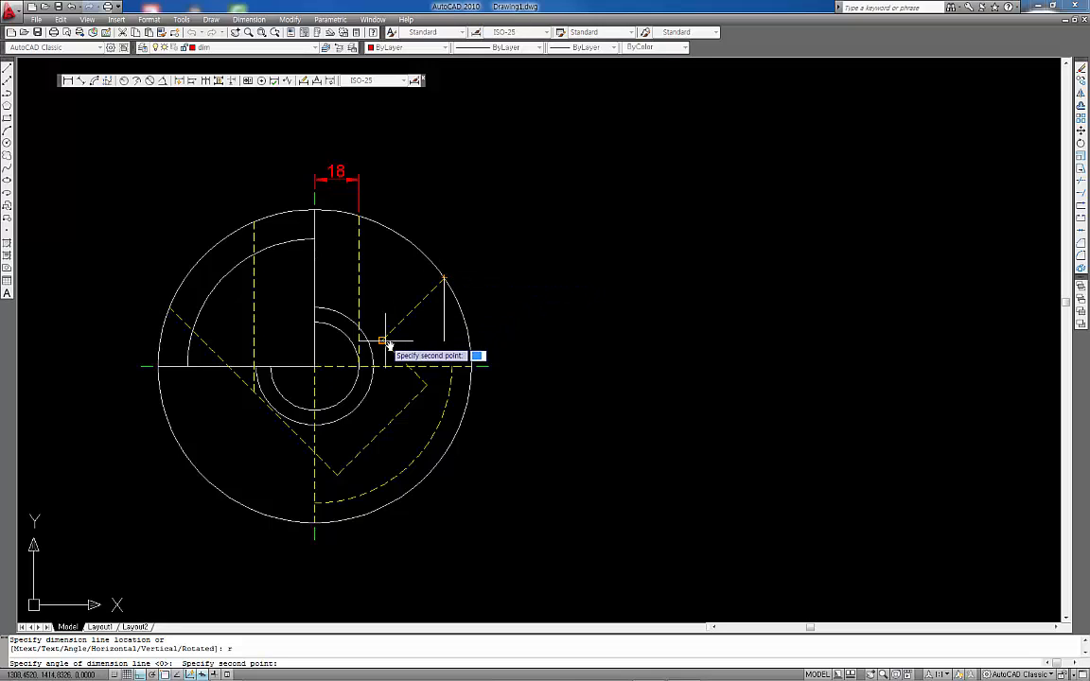
pyautogui.click(382, 339)
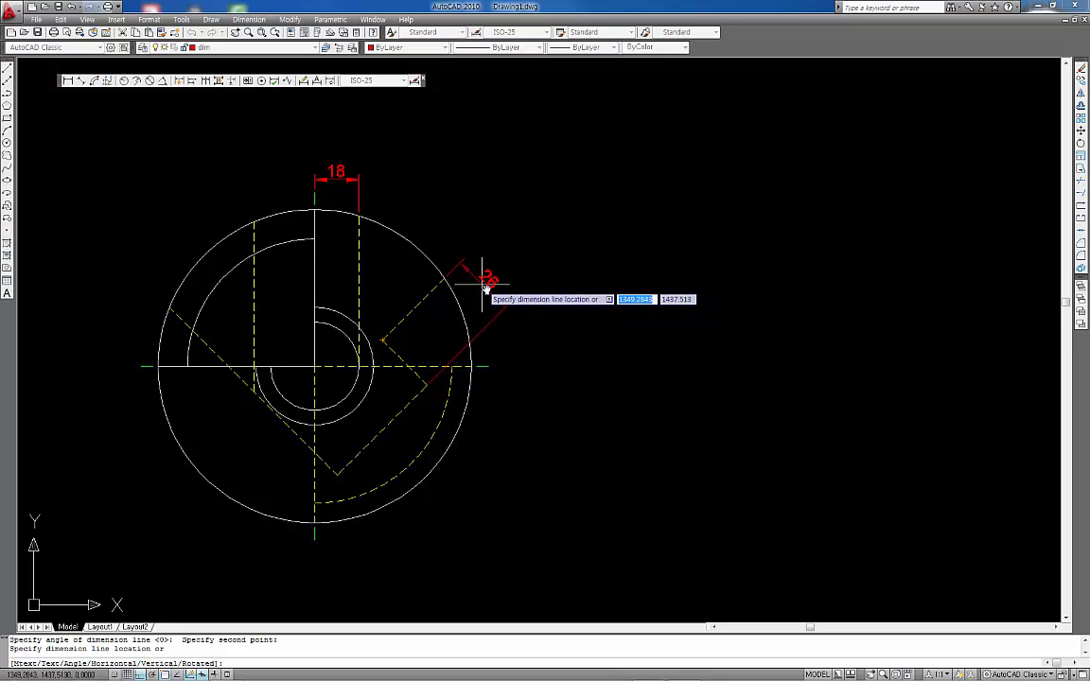
pyautogui.click(485, 282)
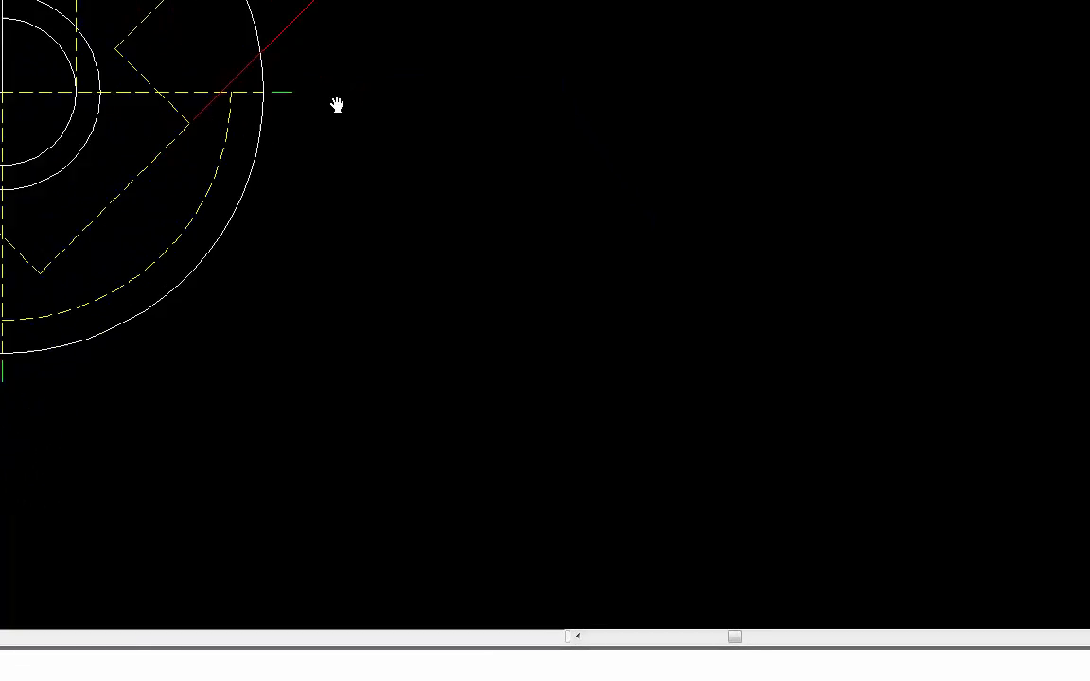
# Step: Add a rotated linear dimension outside the circle's lower right, aligned with the long slanted hidden edge and spanning its two corners
pyautogui.moveTo(337, 104); pyautogui.dragTo(360, 59, button='middle')
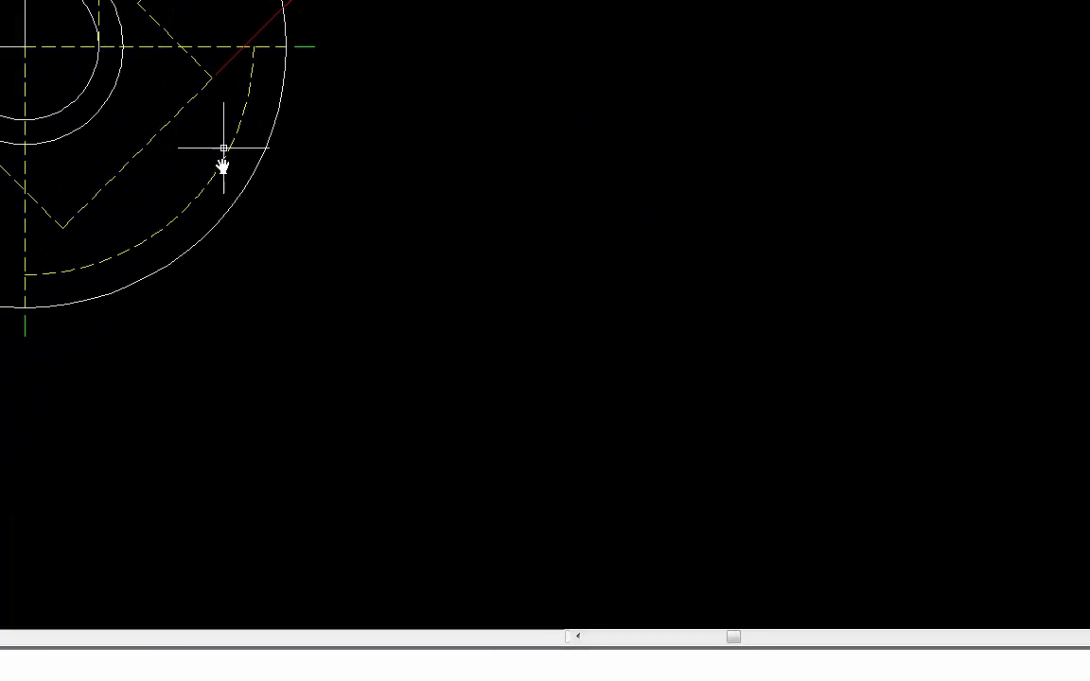
pyautogui.press('Return')
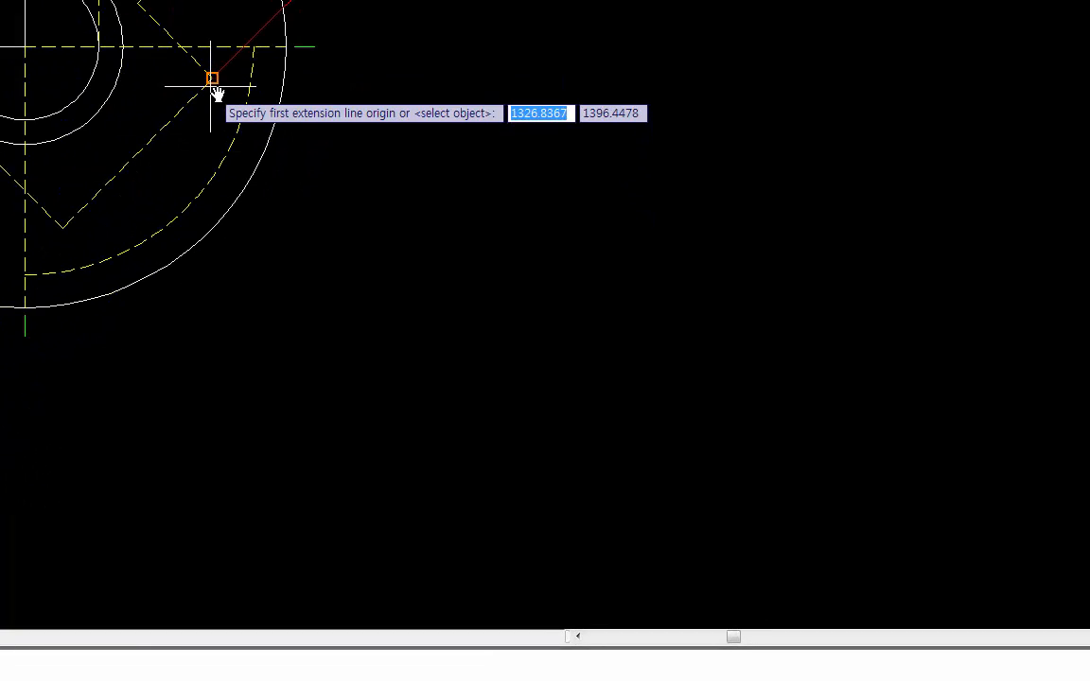
pyautogui.click(212, 77)
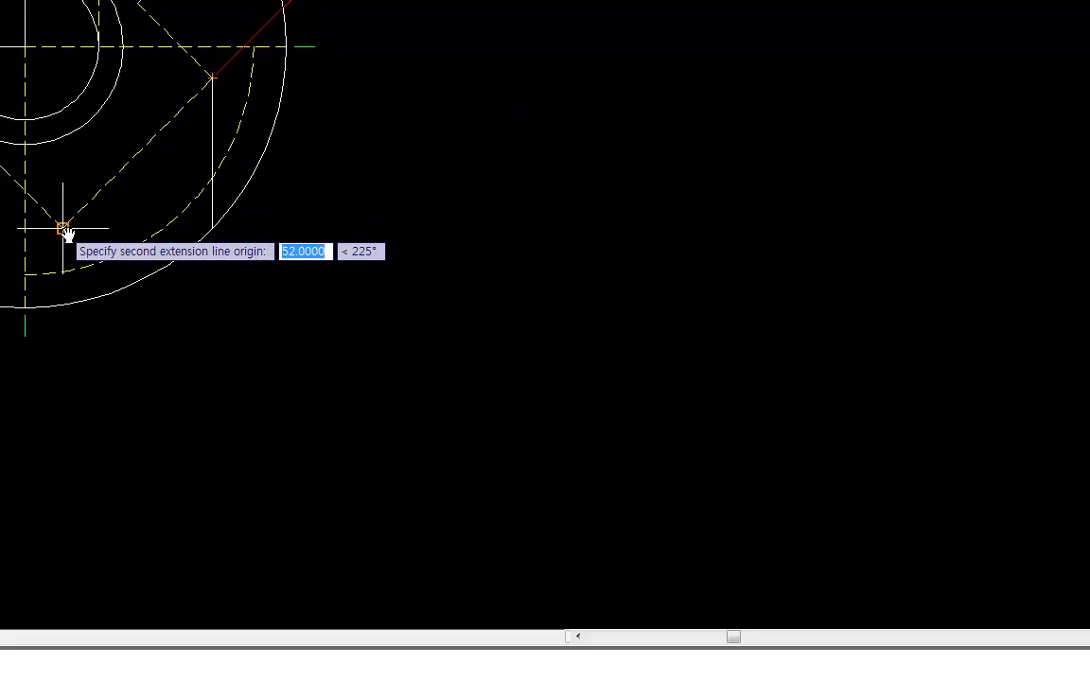
pyautogui.click(62, 226)
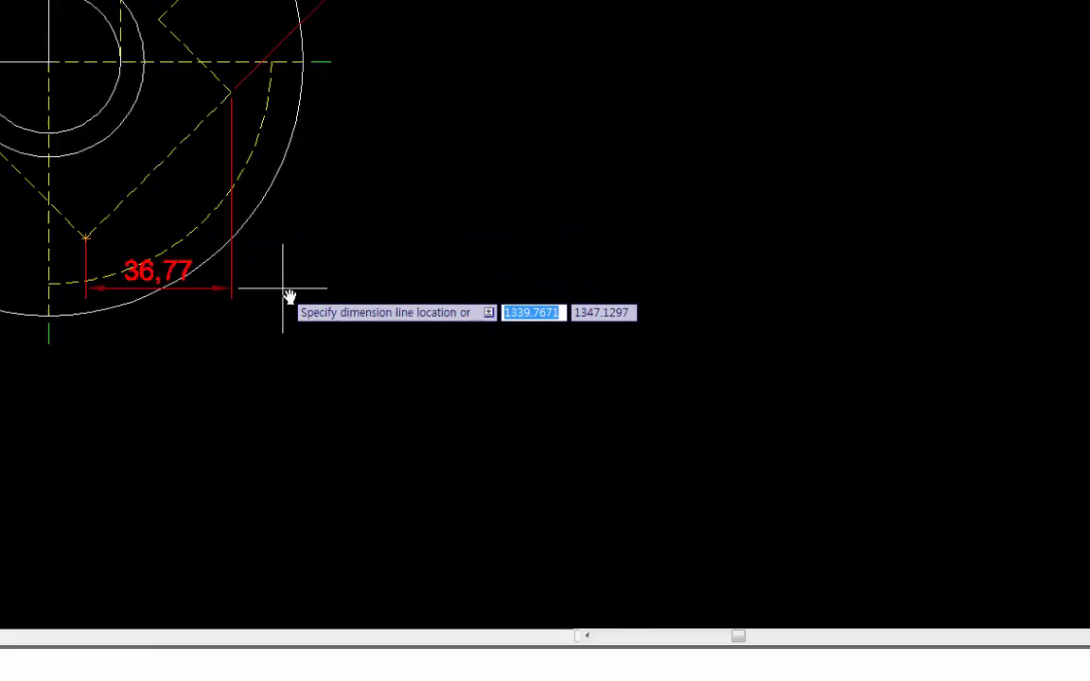
pyautogui.write('r')
pyautogui.press('Return')
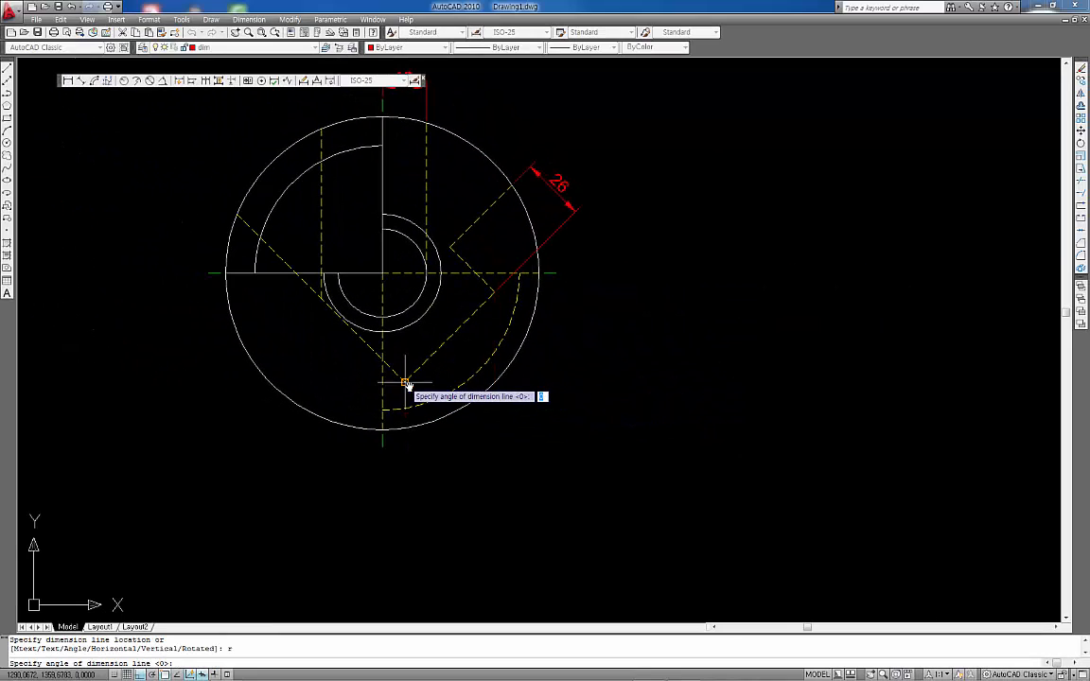
pyautogui.click(405, 383)
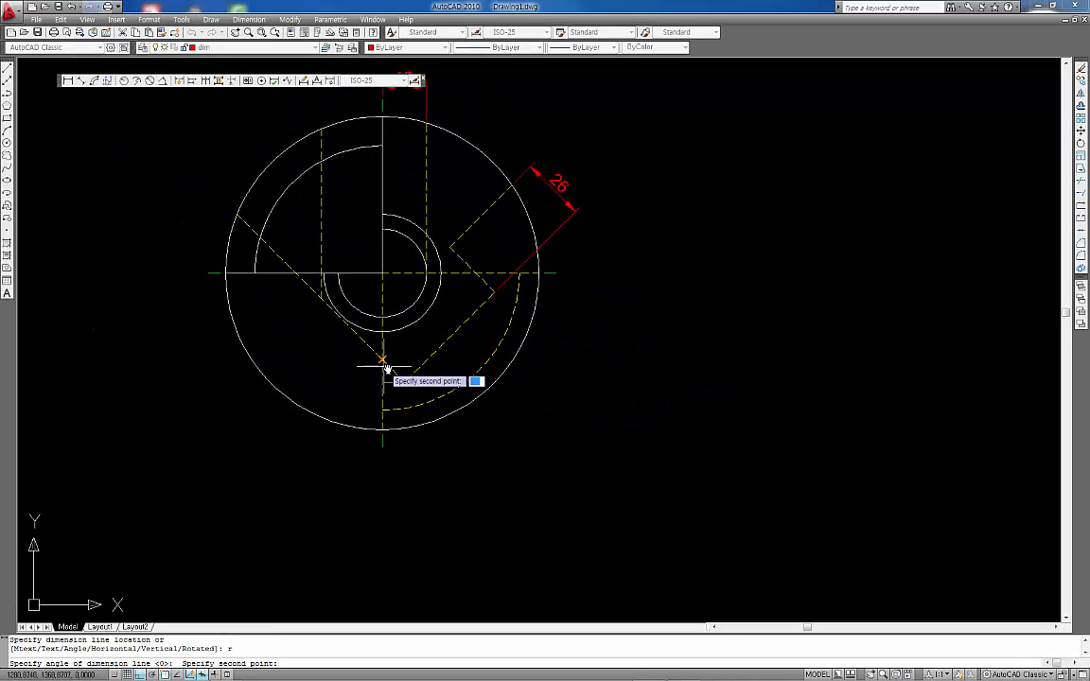
pyautogui.click(384, 365)
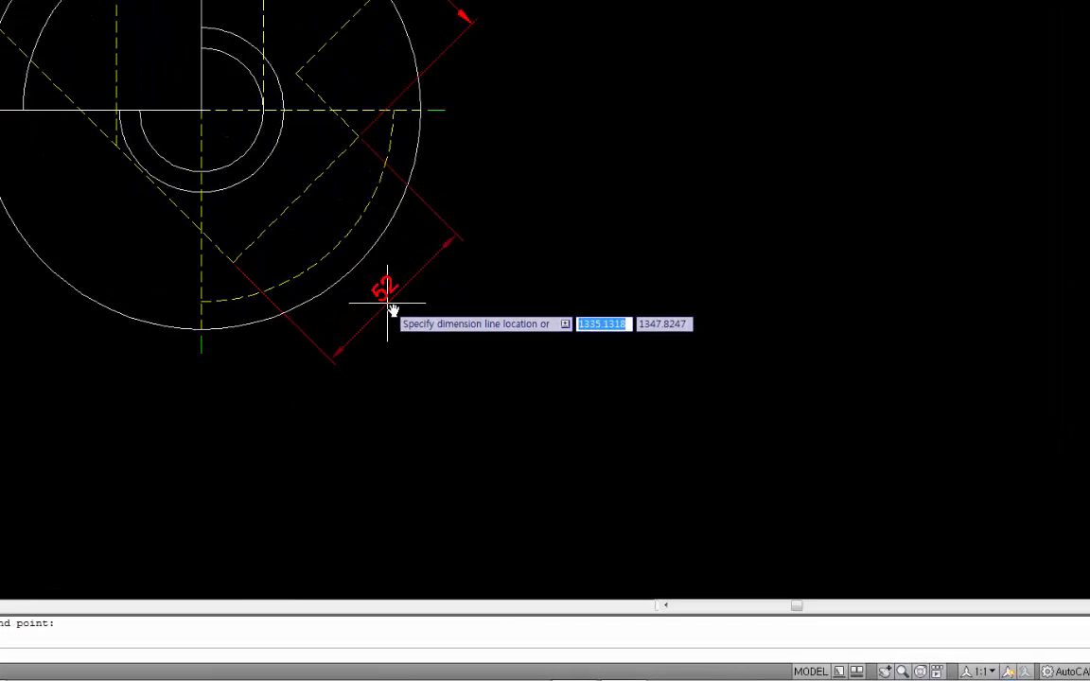
pyautogui.click(387, 303)
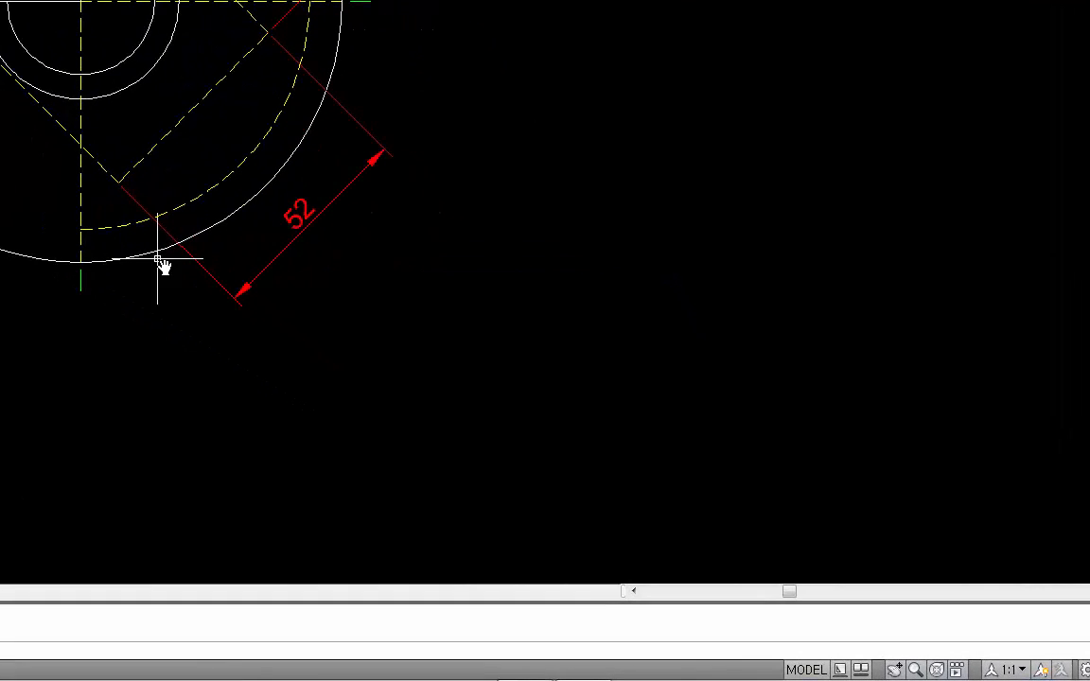
# Step: Dimension the slanted offset between the hidden profile's inner corner and the circle's centre
pyautogui.moveTo(267, 323); pyautogui.dragTo(340, 299, button='middle')
pyautogui.moveTo(236, 144); pyautogui.dragTo(161, 124, button='middle')
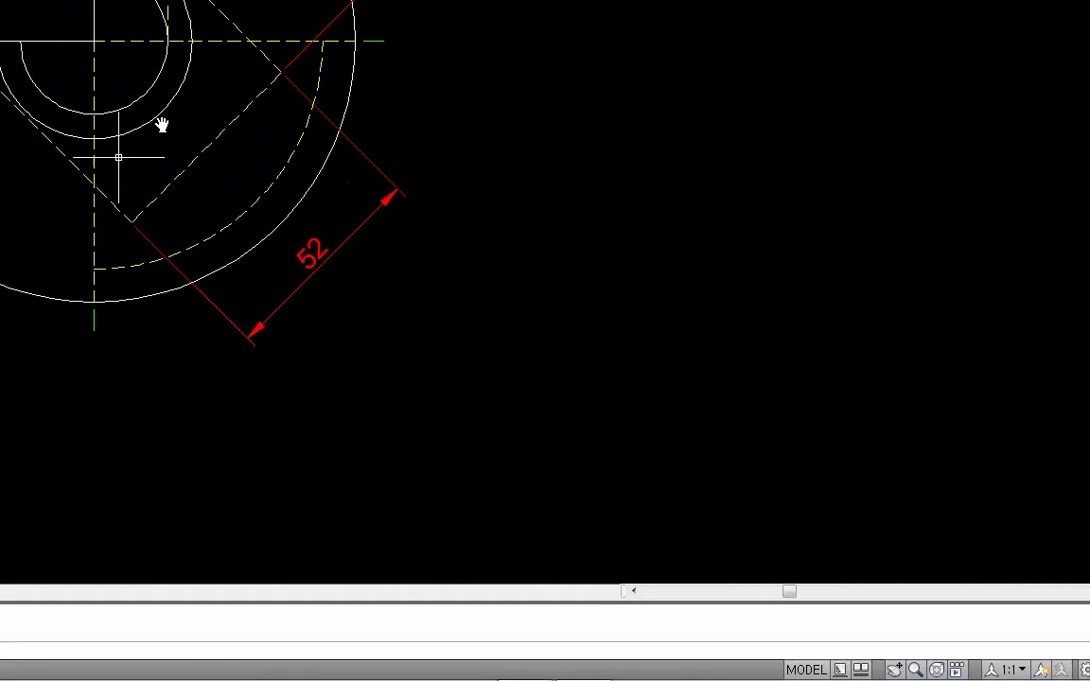
pyautogui.moveTo(209, 85); pyautogui.dragTo(182, 135, button='middle')
pyautogui.press('Return')
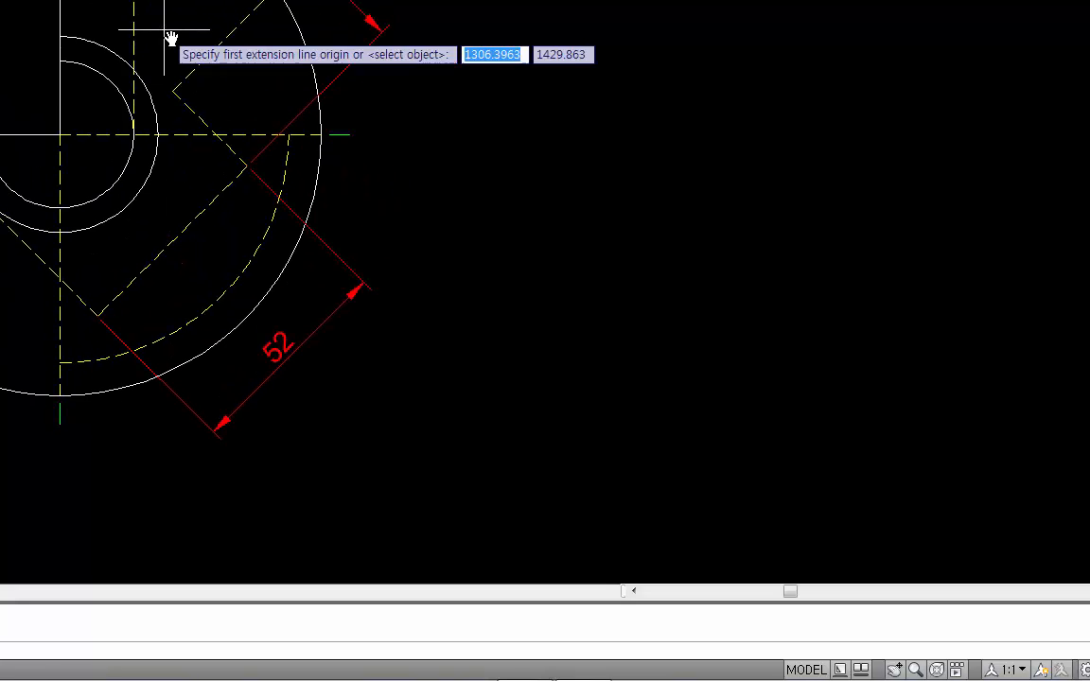
pyautogui.click(172, 92)
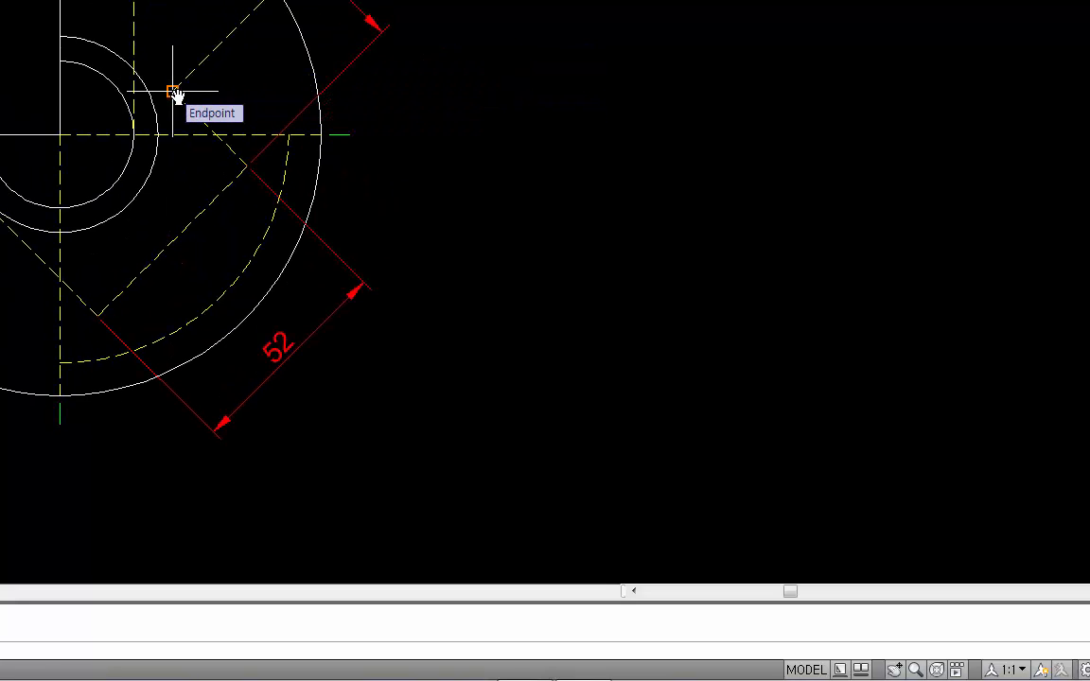
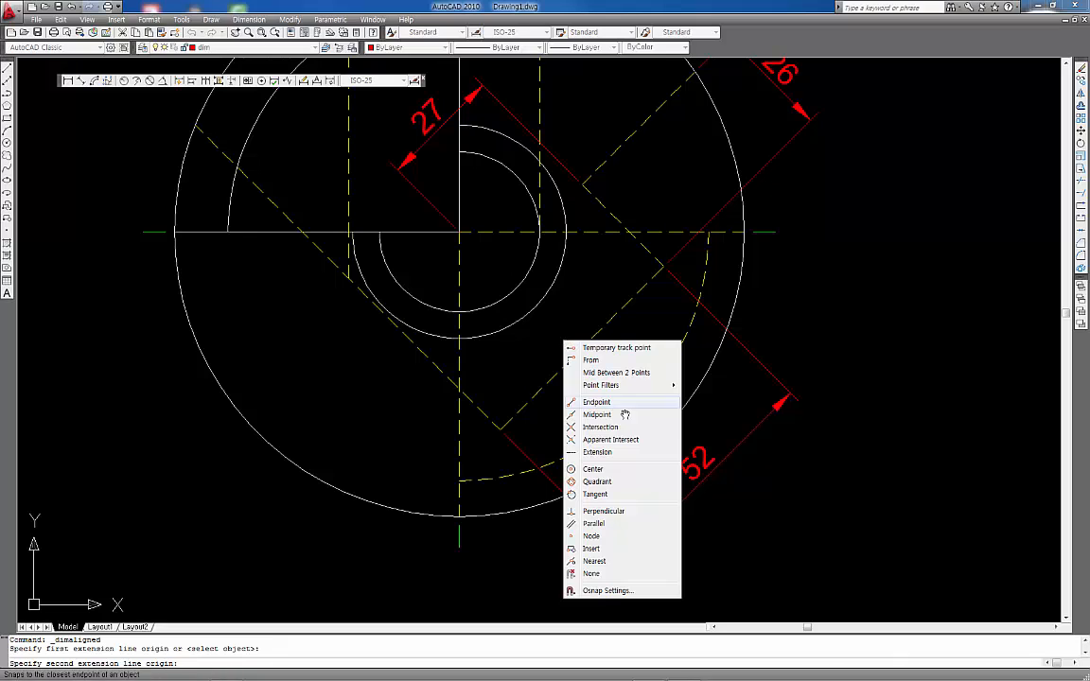
# Step: Try an aligned dimension from the circle's centre to the midpoint of the lower-right slanted hidden edge
pyautogui.click(622, 415)
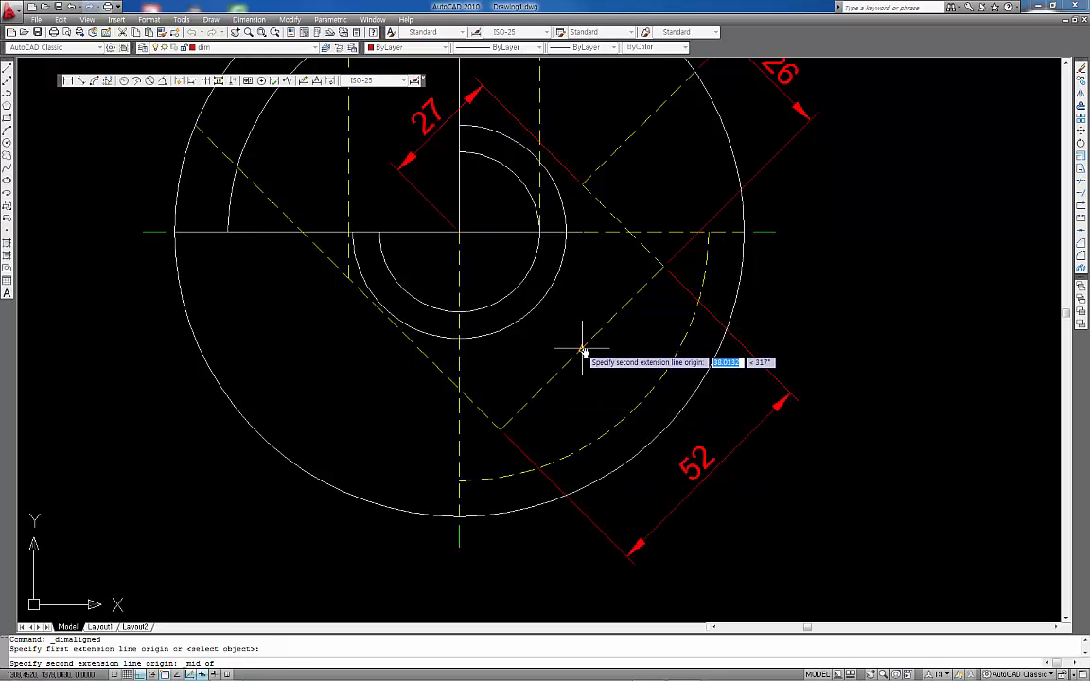
pyautogui.click(581, 358)
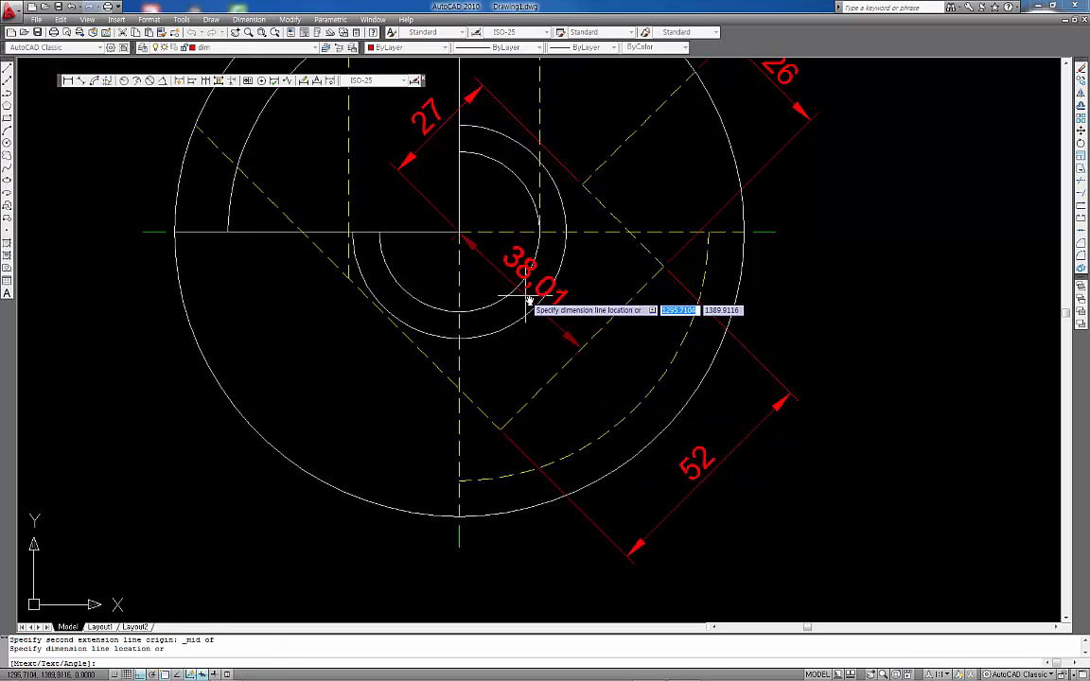
pyautogui.scroll(2, 528, 300)
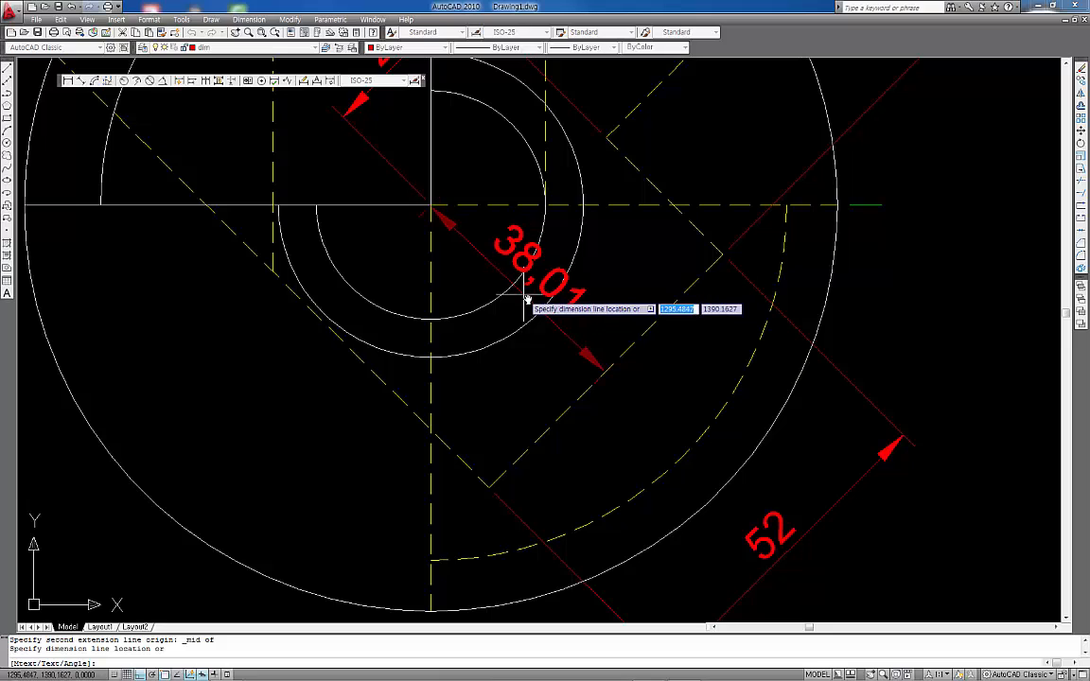
pyautogui.press('Escape')
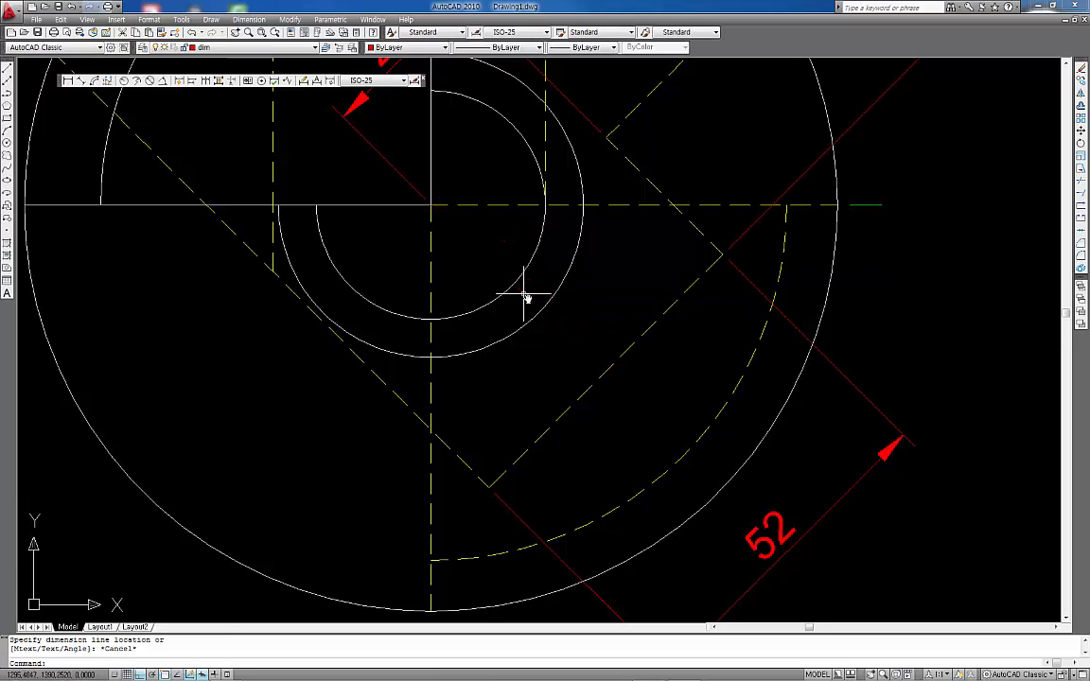
pyautogui.click(69, 81)
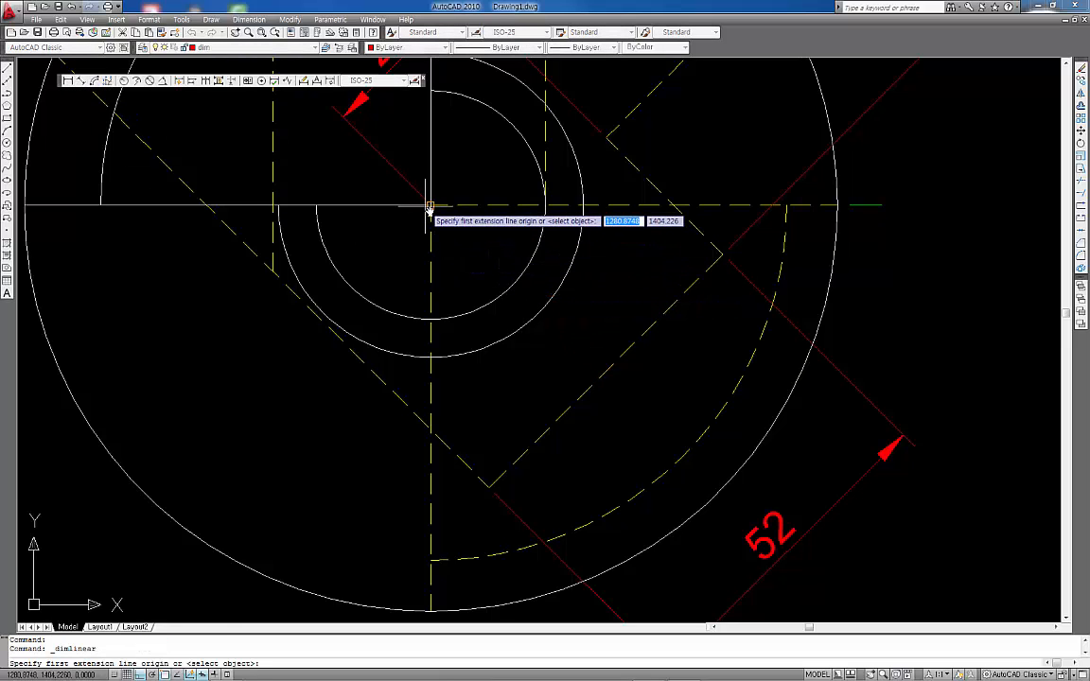
pyautogui.click(431, 206)
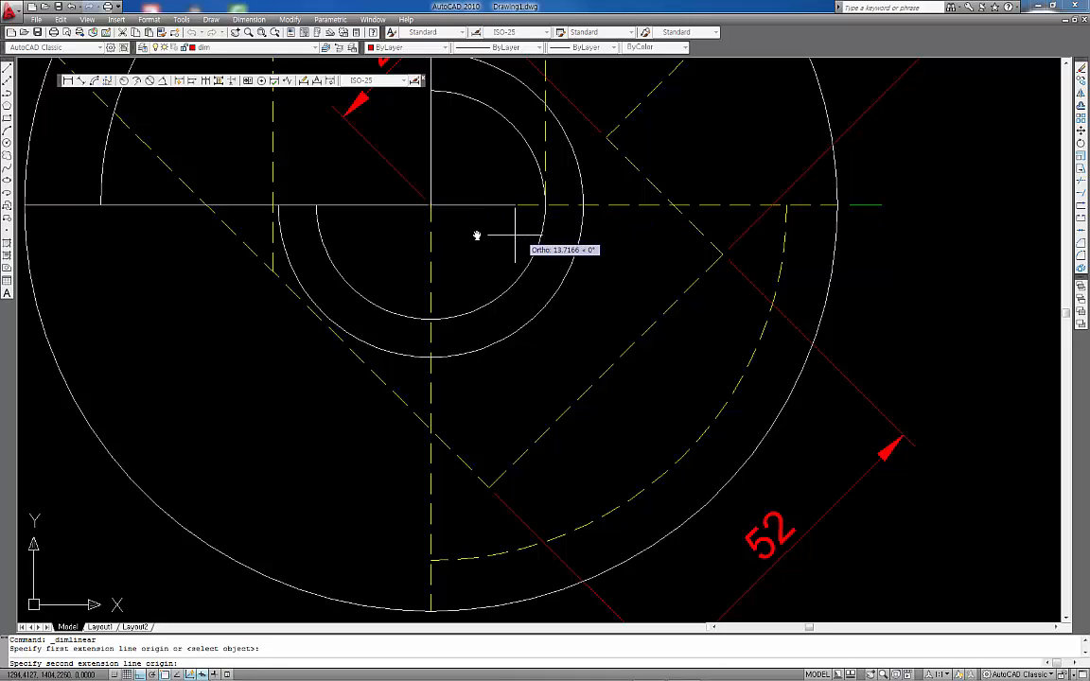
pyautogui.scroll(3, 449, 221)
pyautogui.click(406, 183)
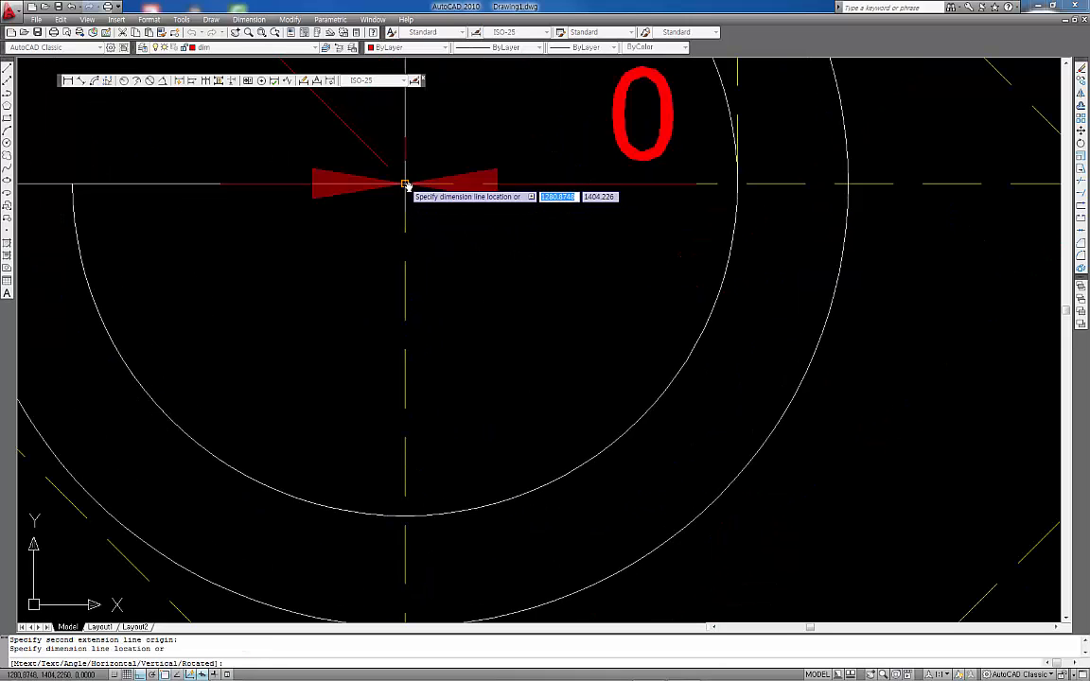
pyautogui.press('Escape')
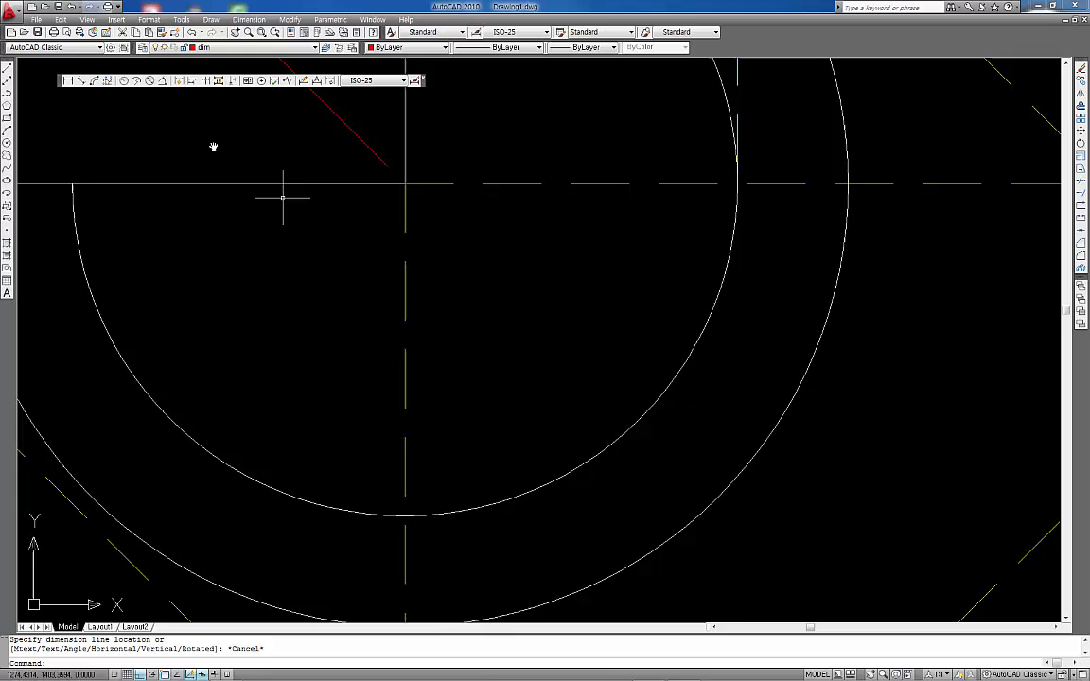
# Step: Add a rotated linear dimension from the circle's centre to the midpoint of the lower-right slanted hidden edge, measured perpendicular to that edge
pyautogui.click(67, 80)
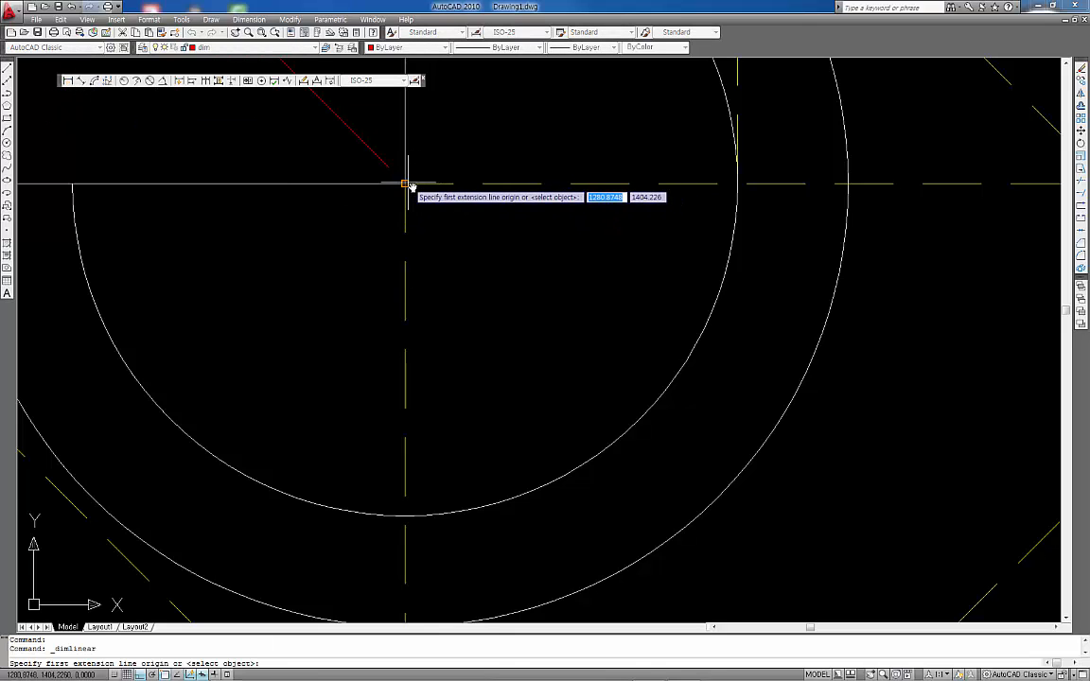
pyautogui.click(406, 183)
pyautogui.scroll(-6, 814, 501)
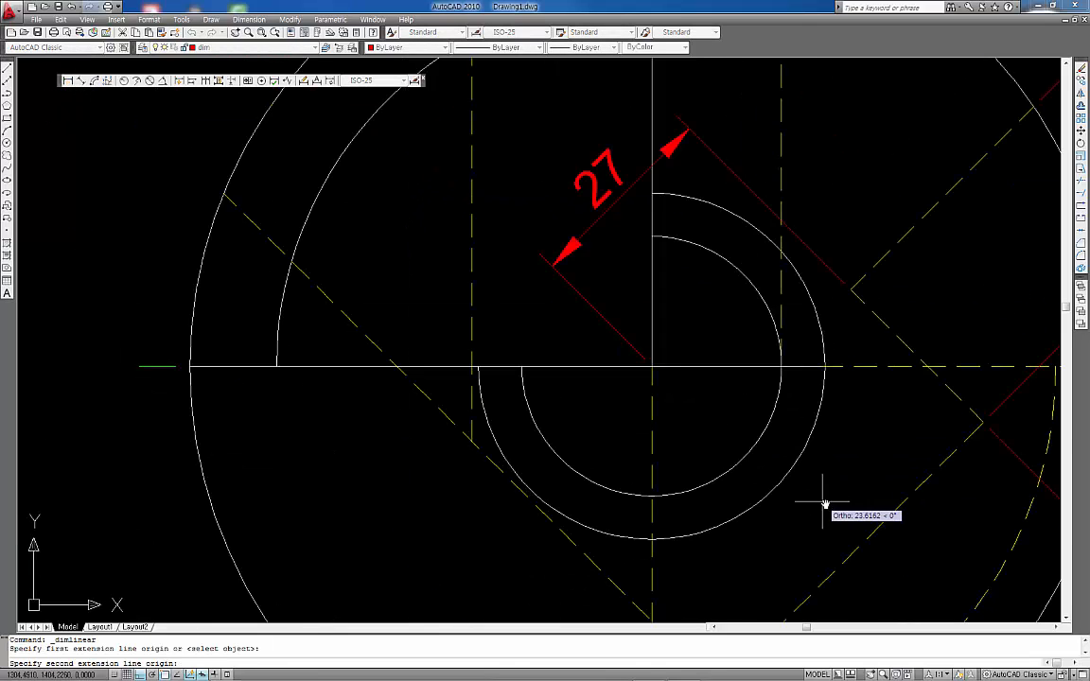
pyautogui.scroll(2, 714, 389)
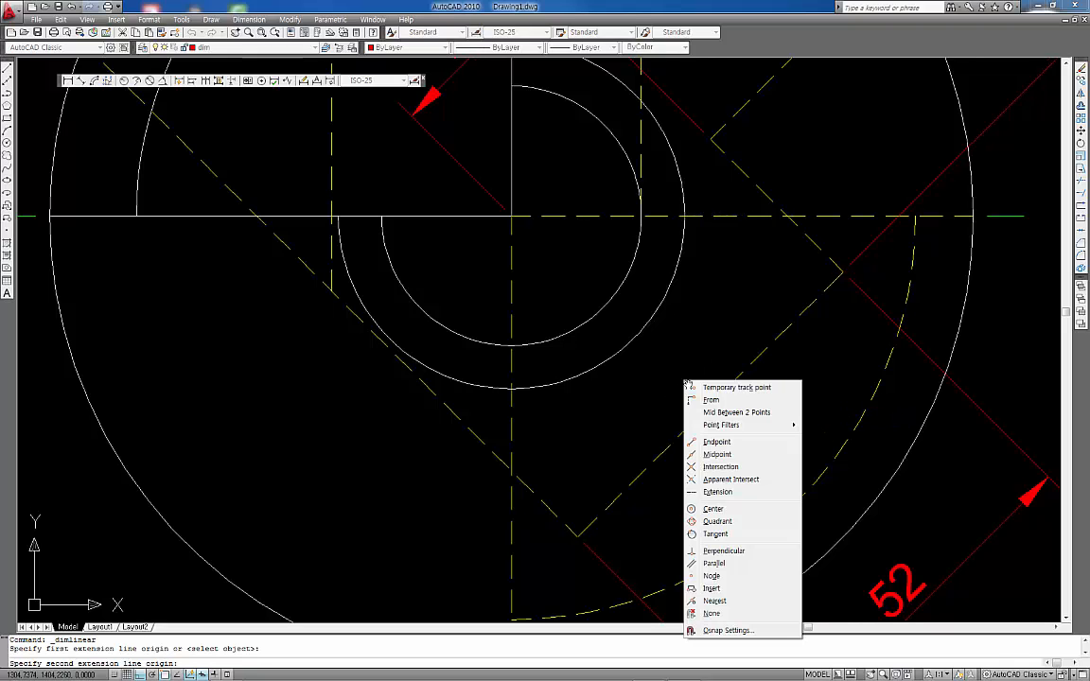
pyautogui.keyDown('shift'); pyautogui.rightClick(686, 384); pyautogui.keyUp('shift')
pyautogui.click(725, 456)
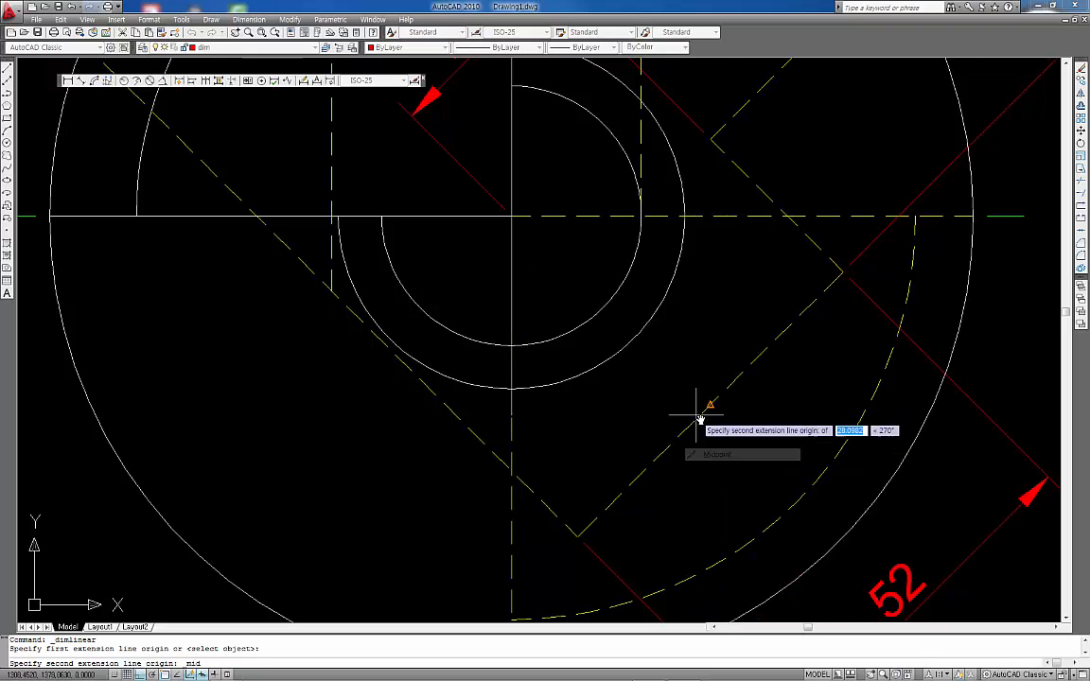
pyautogui.click(711, 405)
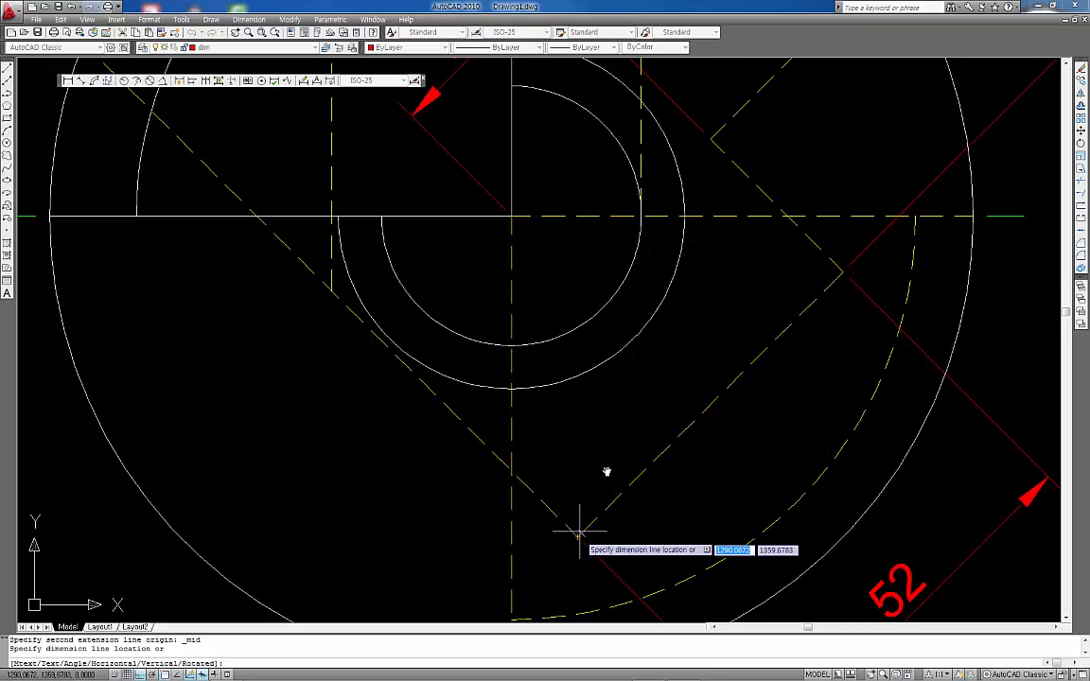
pyautogui.write('r')
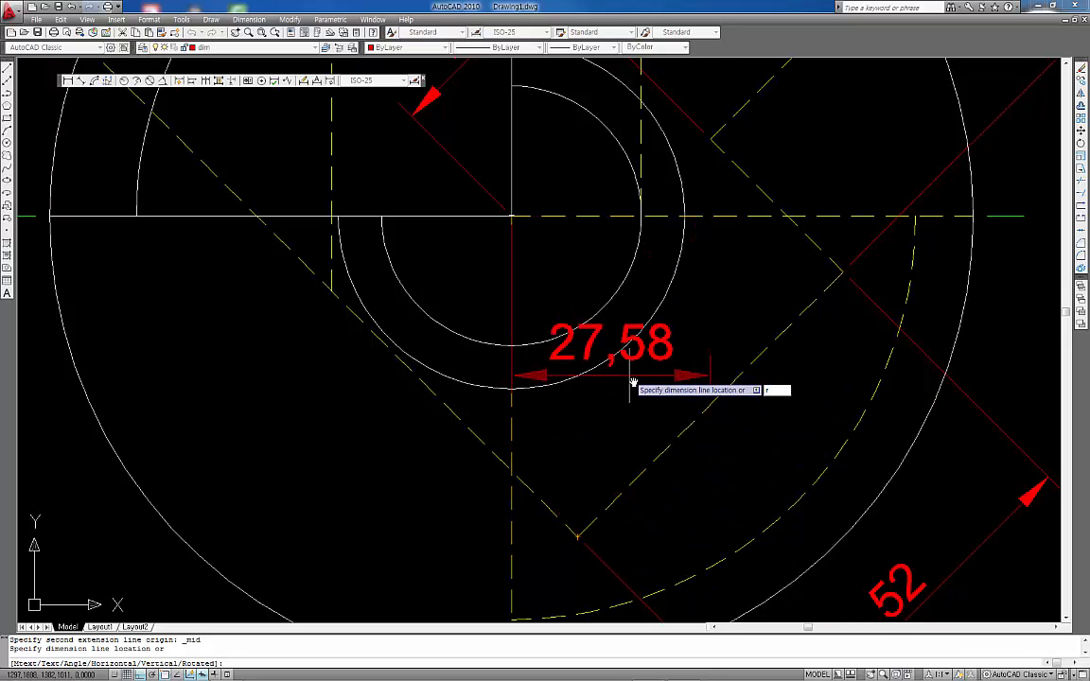
pyautogui.press('Return')
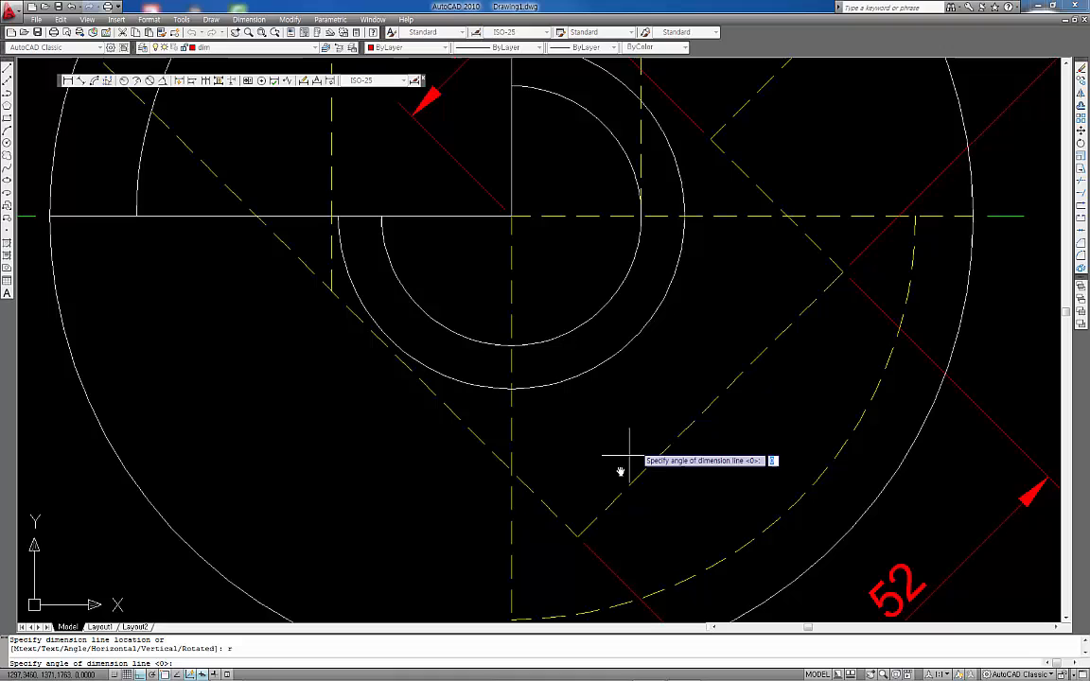
pyautogui.click(579, 537)
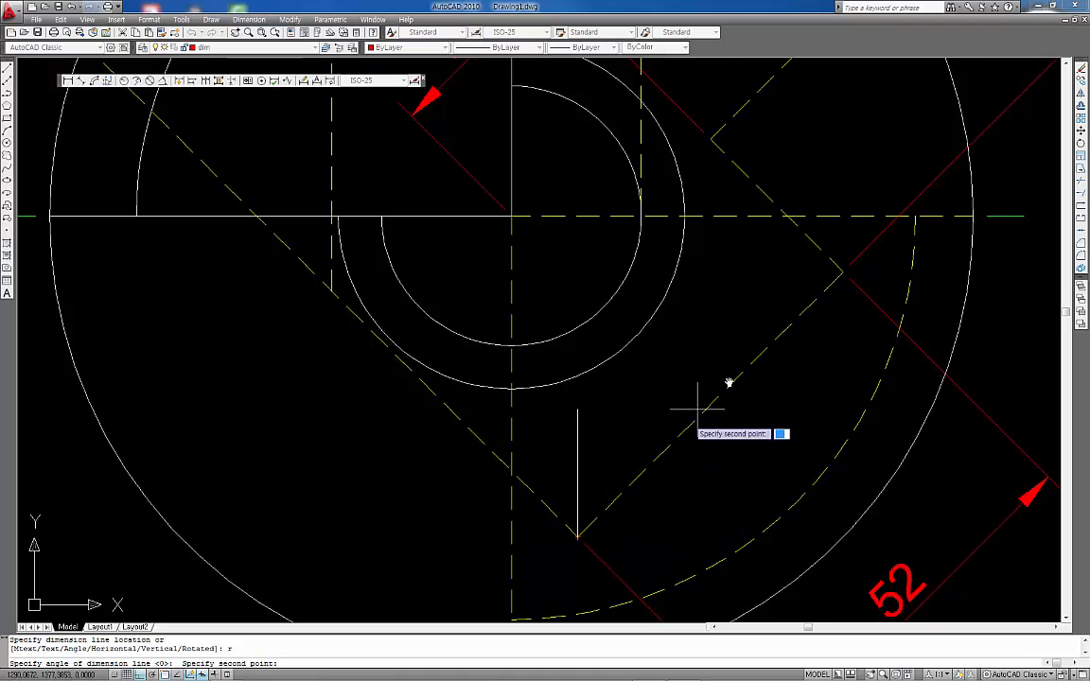
pyautogui.click(845, 273)
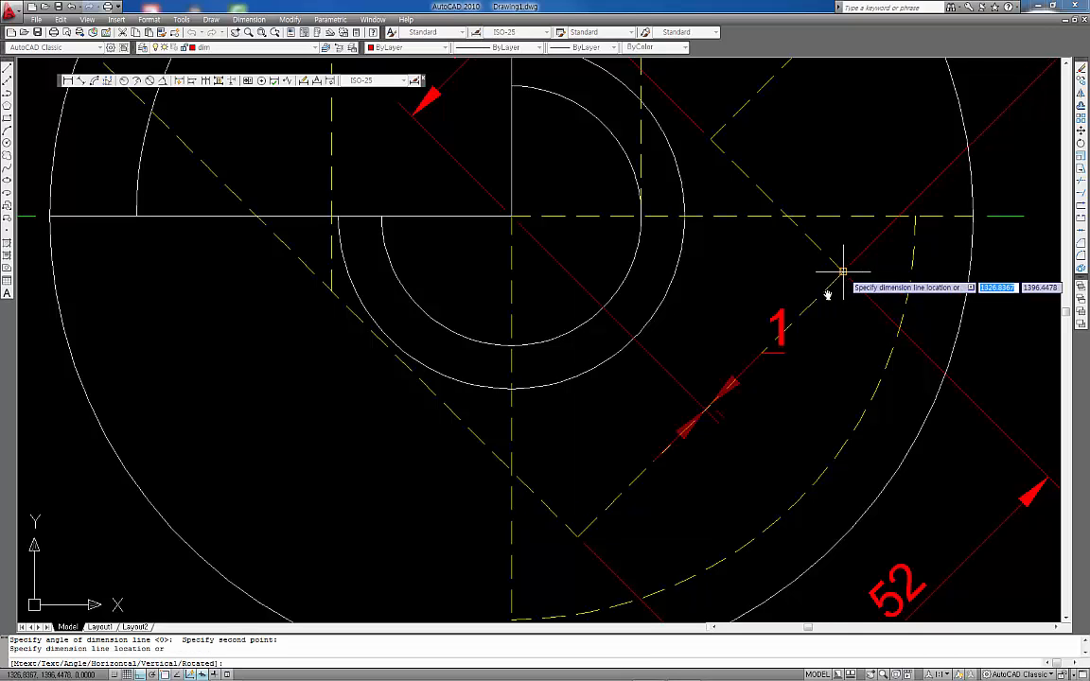
pyautogui.click(613, 319)
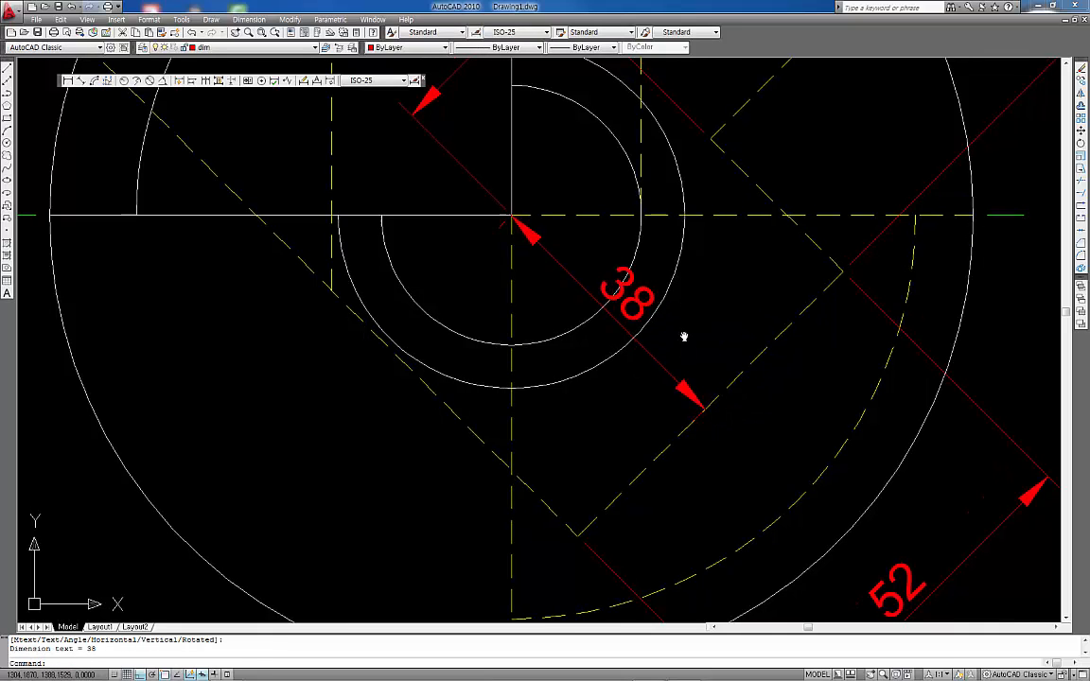
pyautogui.scroll(-2, 679, 334)
pyautogui.moveTo(674, 336); pyautogui.dragTo(571, 390, button='middle')
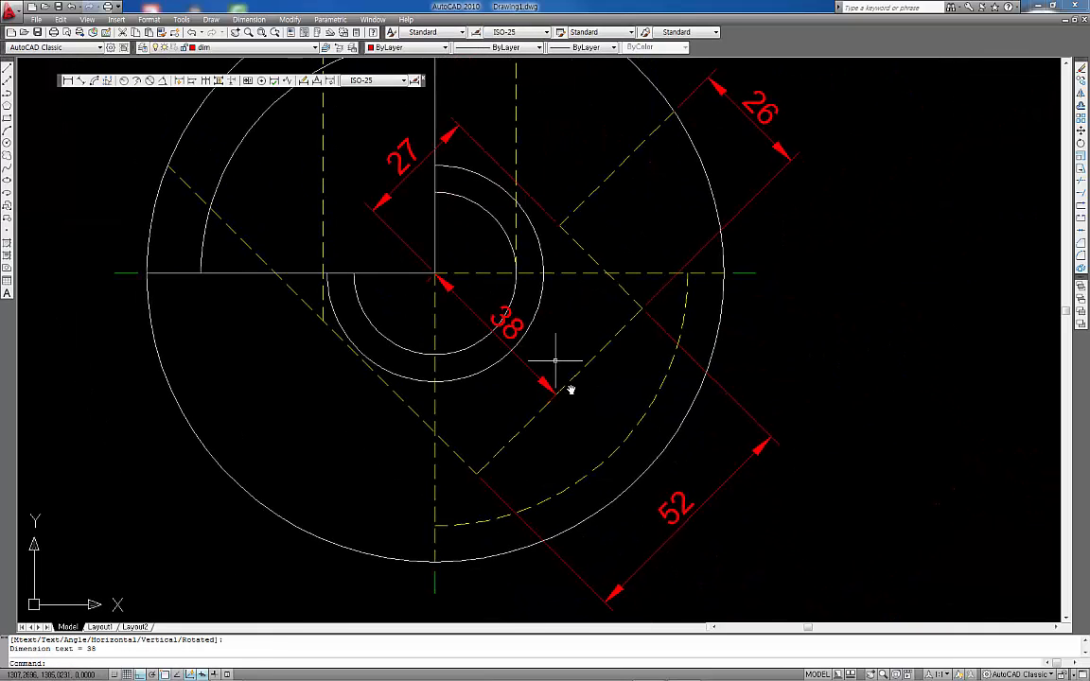
pyautogui.scroll(3, 566, 390)
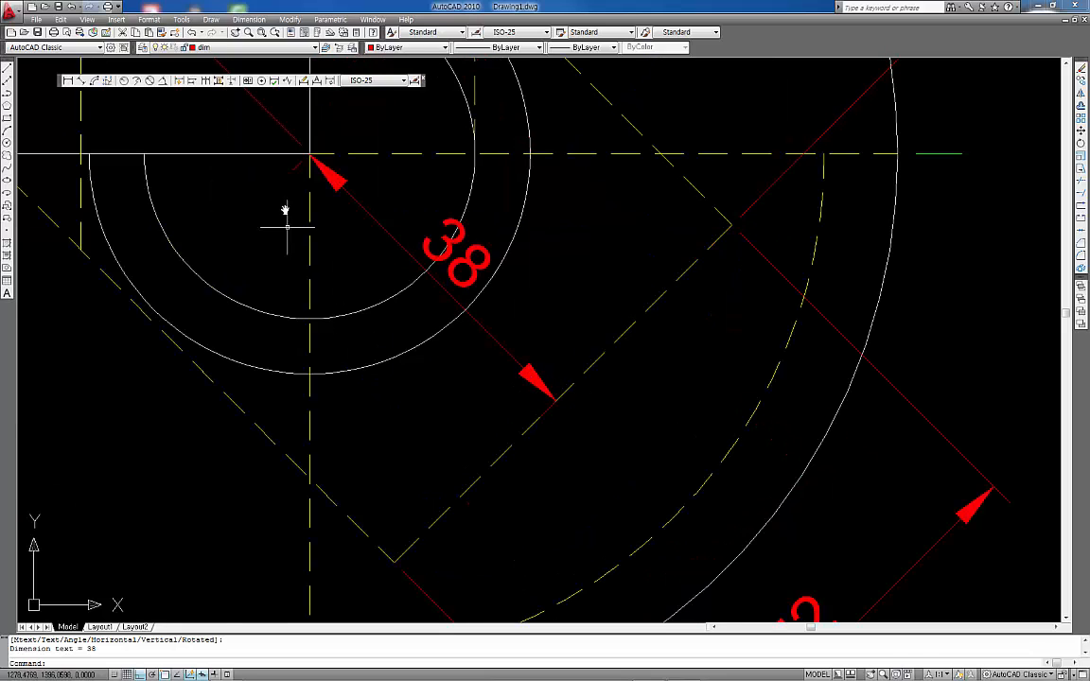
pyautogui.click(298, 173)
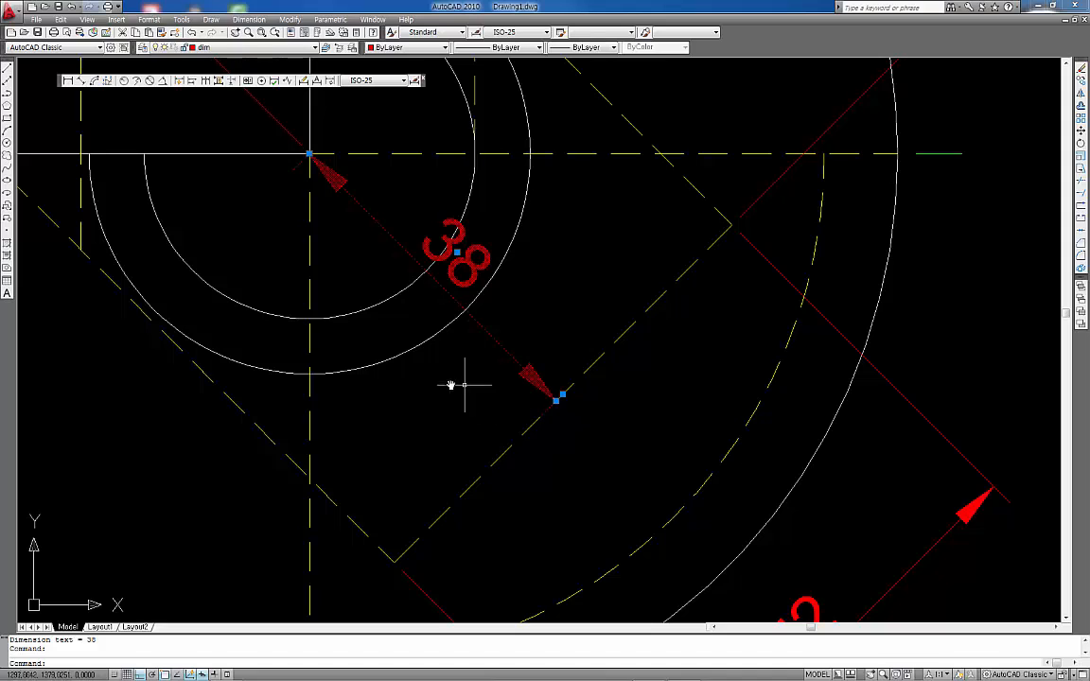
pyautogui.press('Escape')
pyautogui.moveTo(477, 406); pyautogui.dragTo(584, 389, button='middle')
pyautogui.scroll(-1, 587, 385)
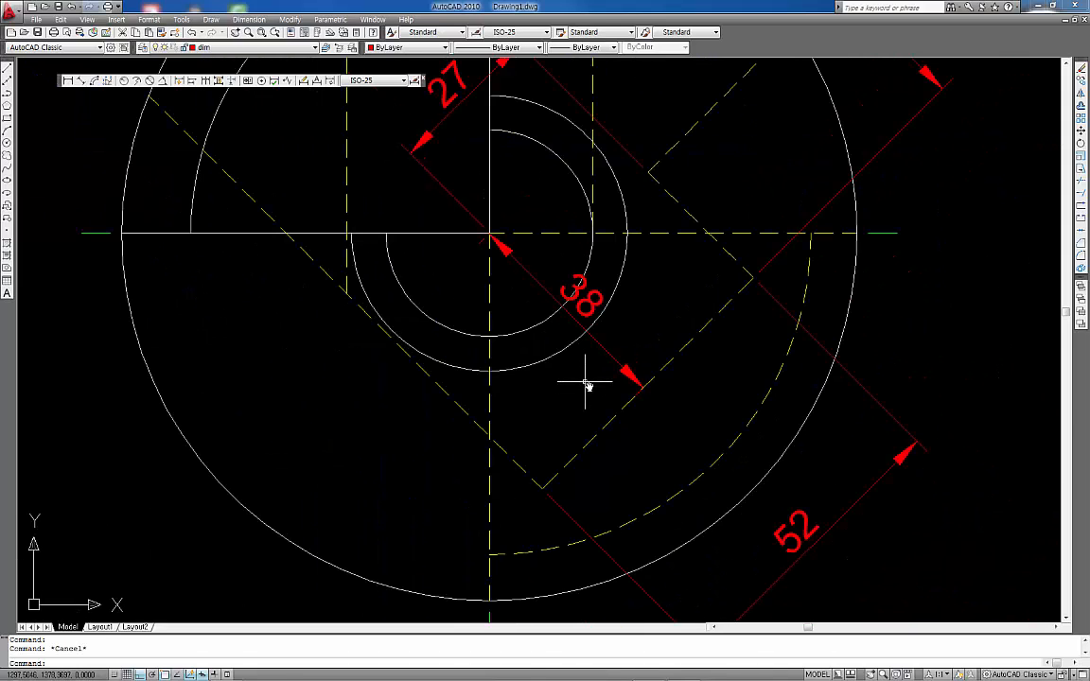
# Step: Turn off both extension lines of the rotated dimension between the circle's centre and the slanted hidden edge
pyautogui.click(579, 301)
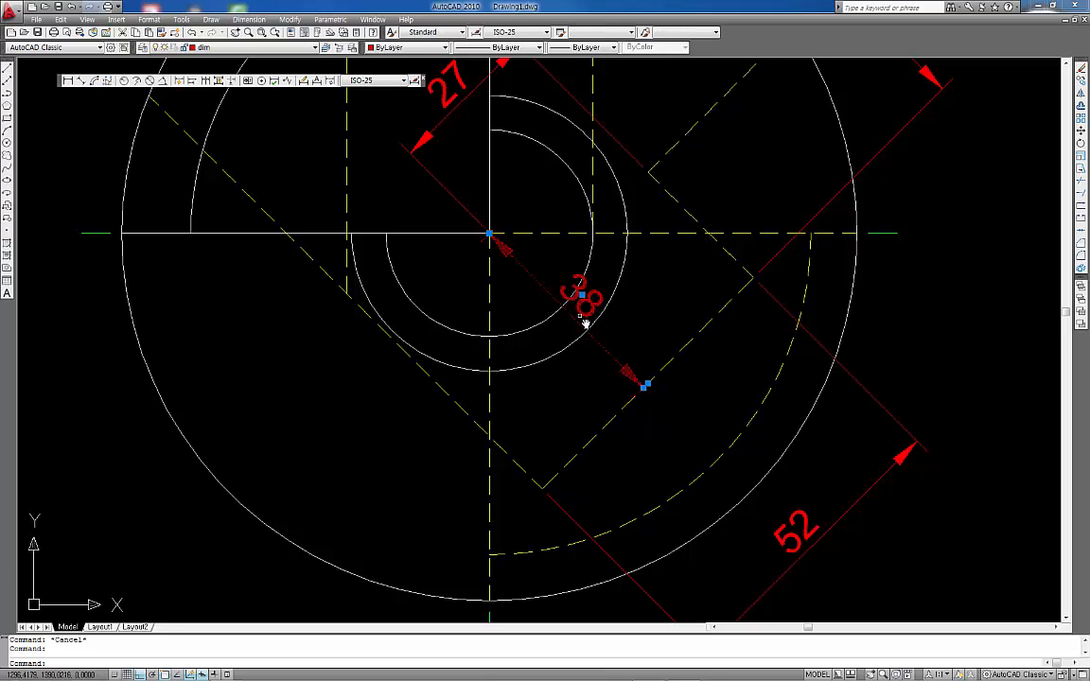
pyautogui.doubleClick(586, 324)
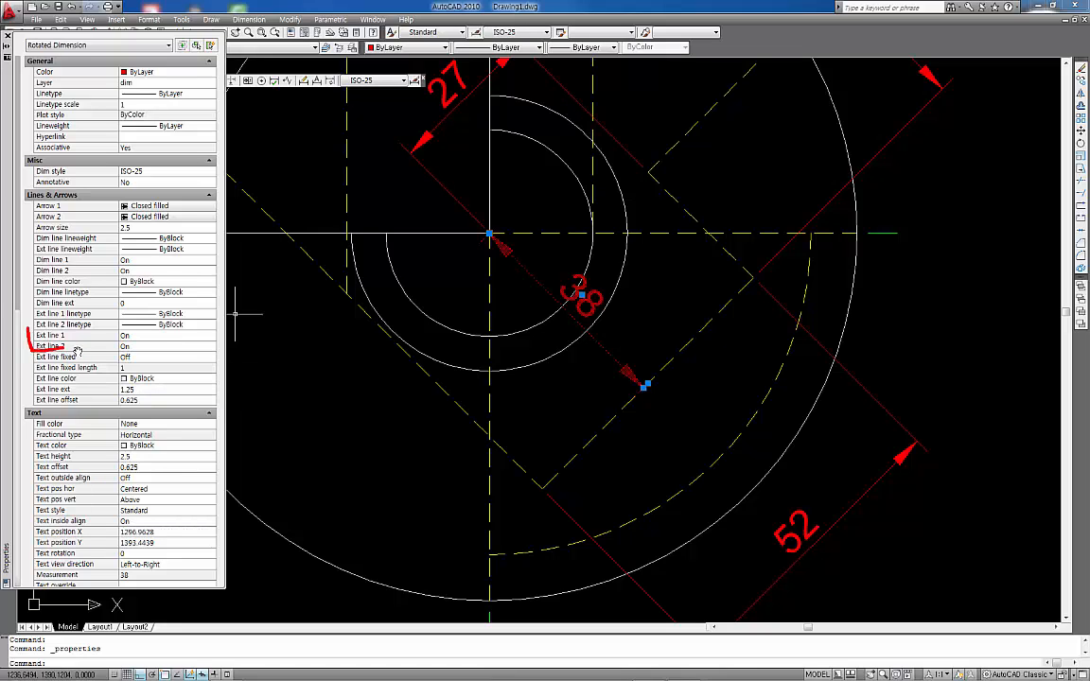
pyautogui.moveTo(78, 351)
pyautogui.mouseDown()
pyautogui.moveTo(109, 351)
pyautogui.moveTo(129, 329)
pyautogui.mouseUp()
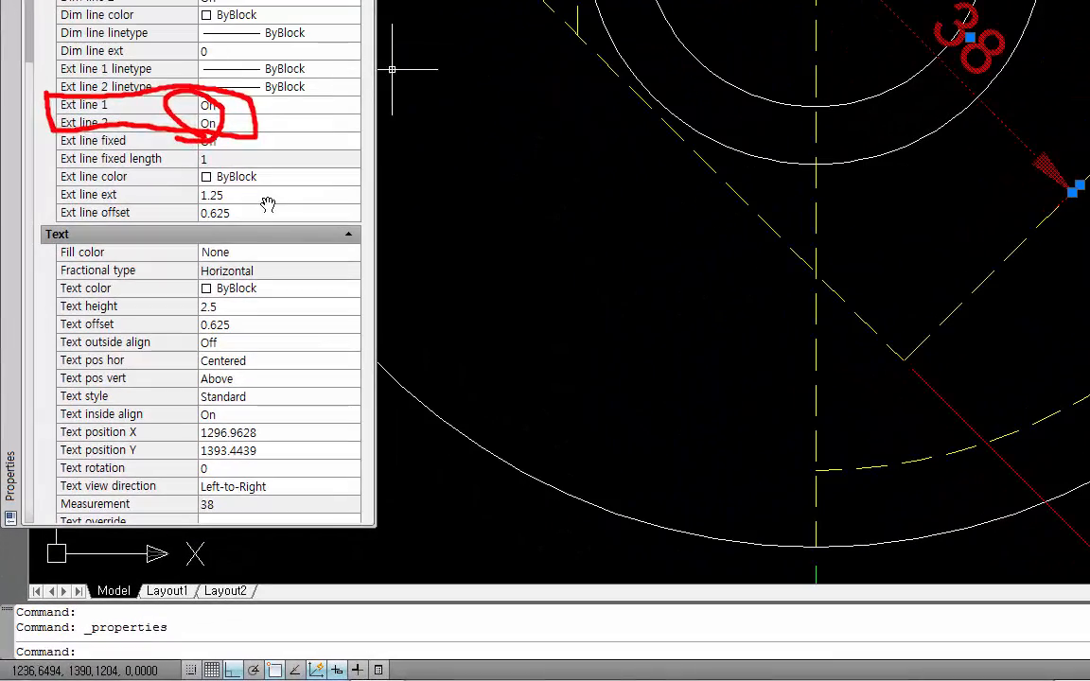
pyautogui.moveTo(54, 140); pyautogui.dragTo(230, 142)
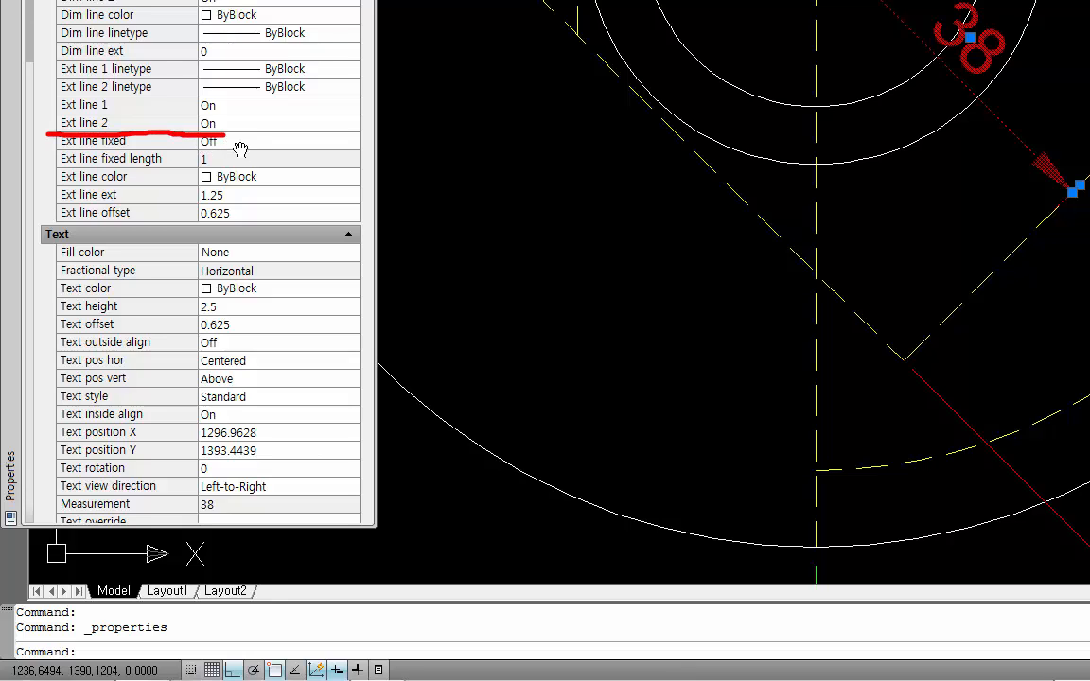
pyautogui.moveTo(212, 147)
pyautogui.mouseDown()
pyautogui.moveTo(243, 82)
pyautogui.moveTo(265, 126)
pyautogui.mouseUp()
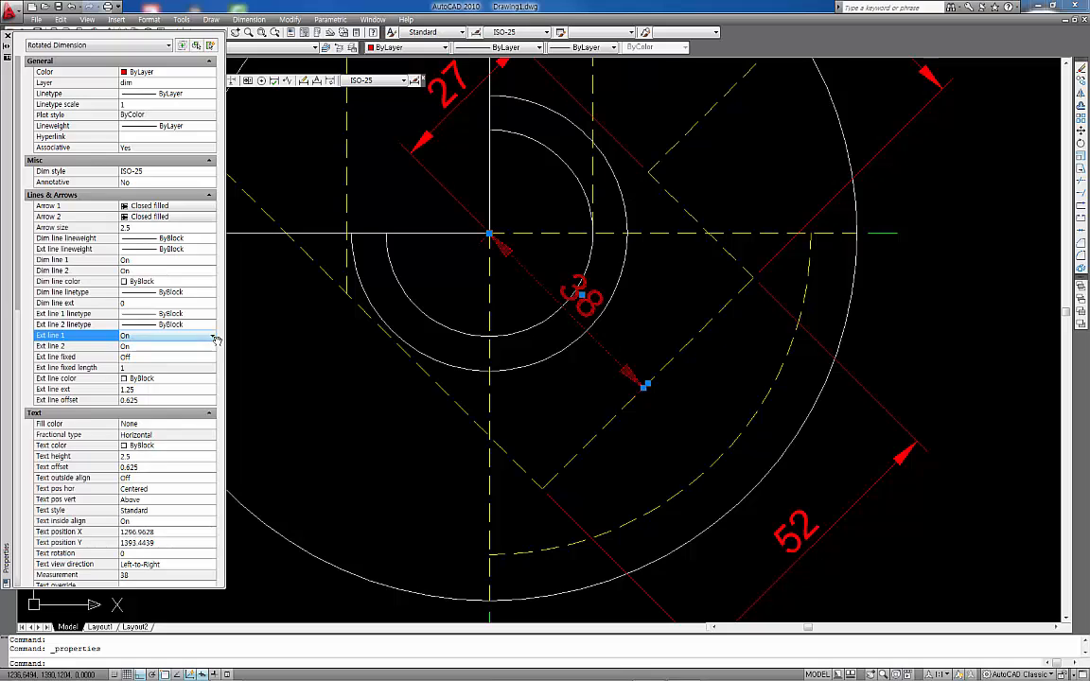
pyautogui.click(214, 337)
pyautogui.click(208, 356)
pyautogui.click(211, 347)
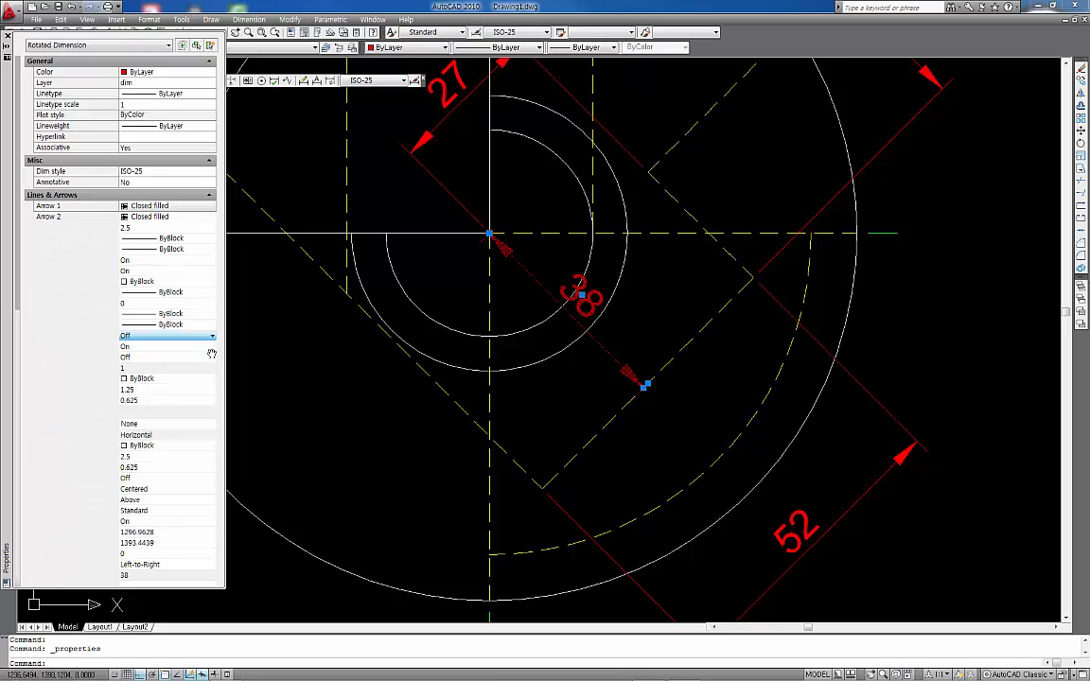
pyautogui.click(212, 349)
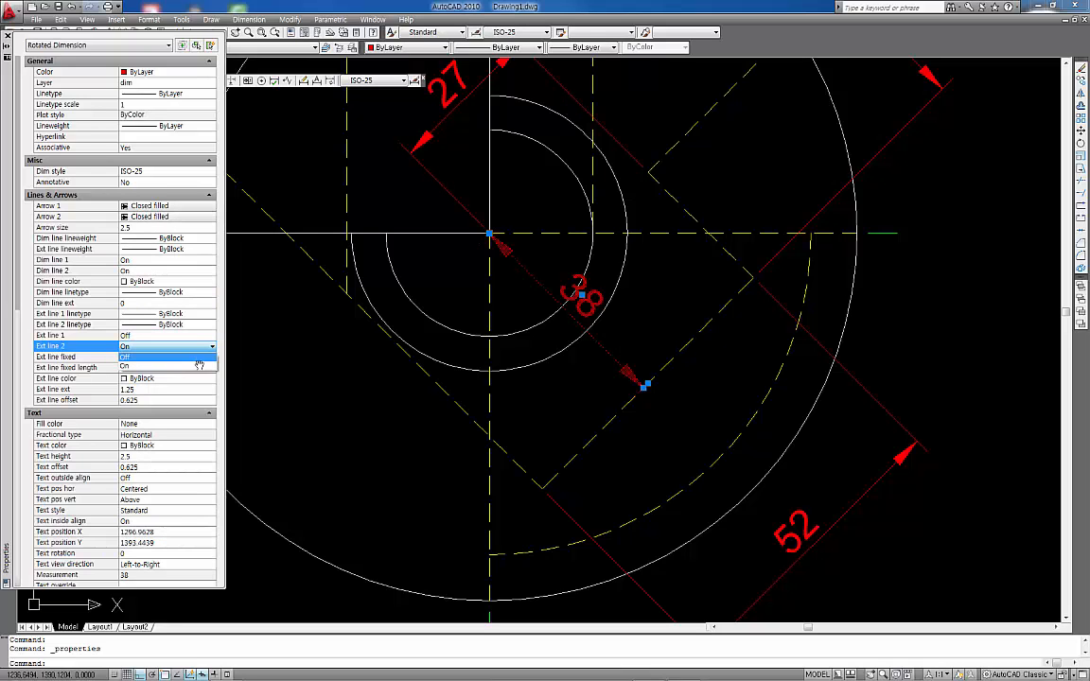
pyautogui.click(199, 358)
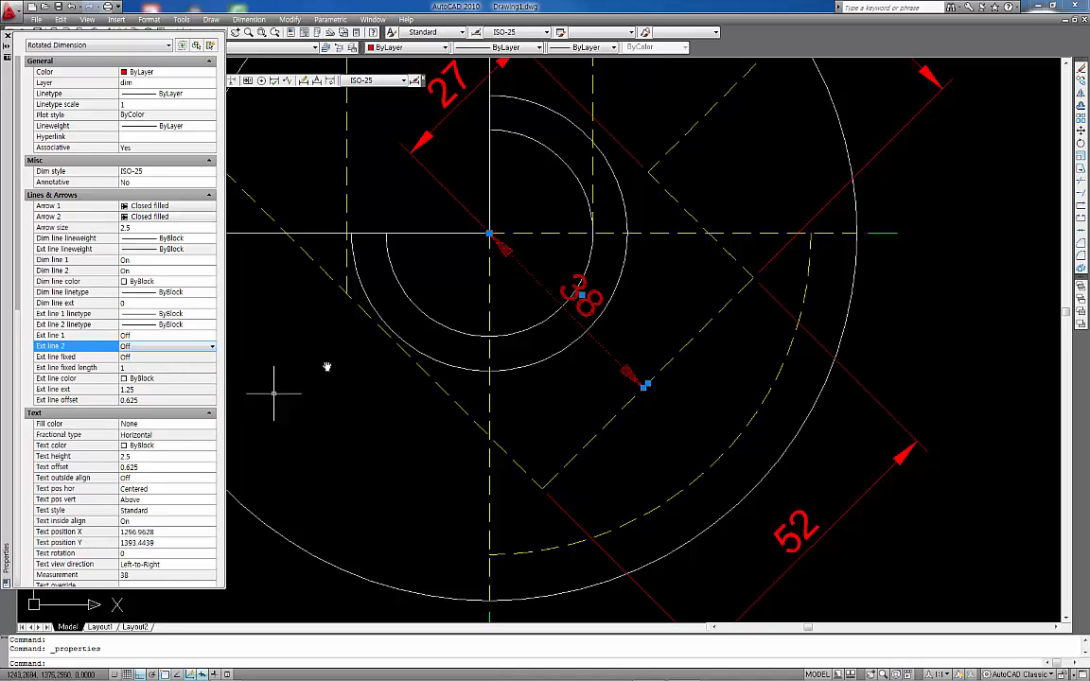
pyautogui.press('Escape')
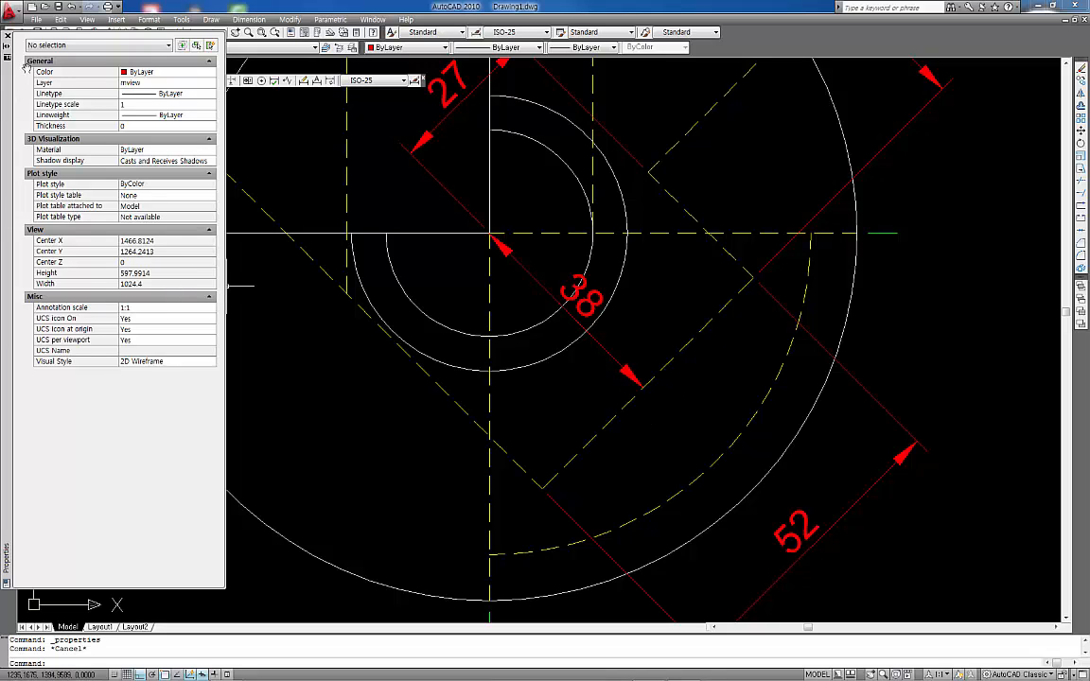
pyautogui.click(7, 36)
# Step: Move the text of the centre-to-edge dimension along its dimension line, closer to the slanted hidden edge
pyautogui.scroll(-2, 319, 348)
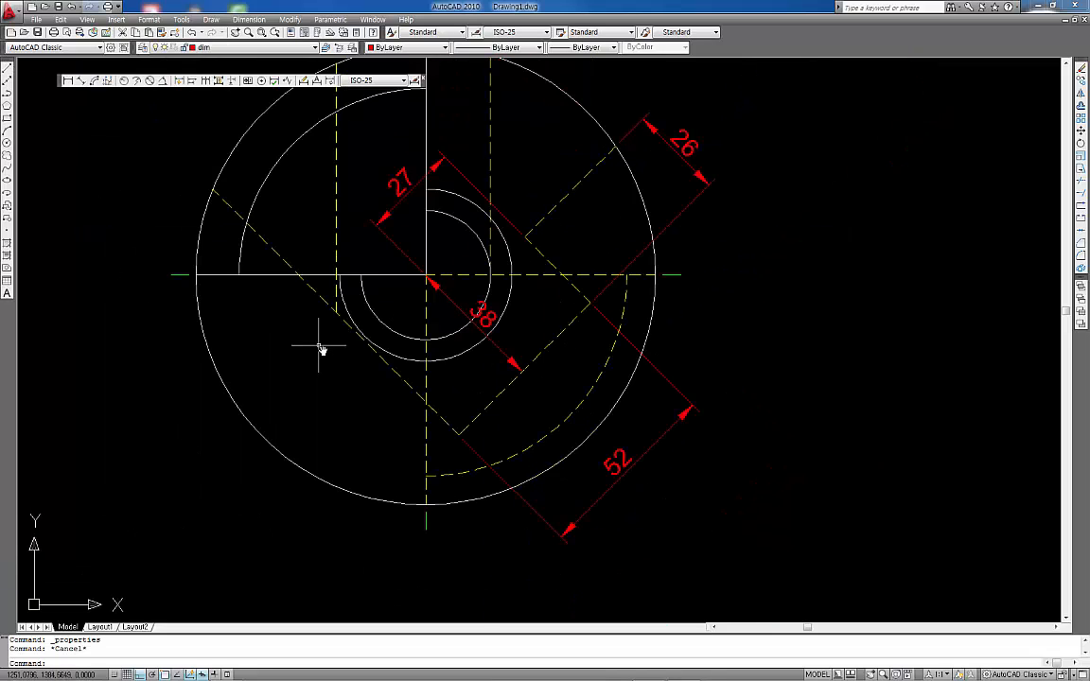
pyautogui.moveTo(327, 353); pyautogui.dragTo(300, 377, button='middle')
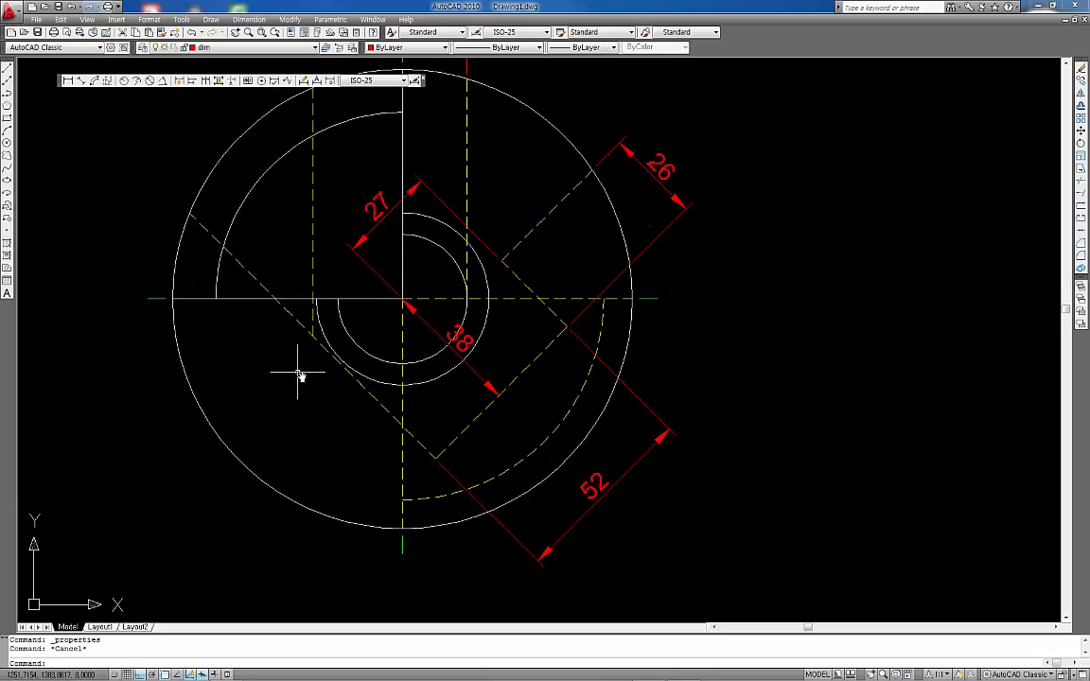
pyautogui.click(466, 343)
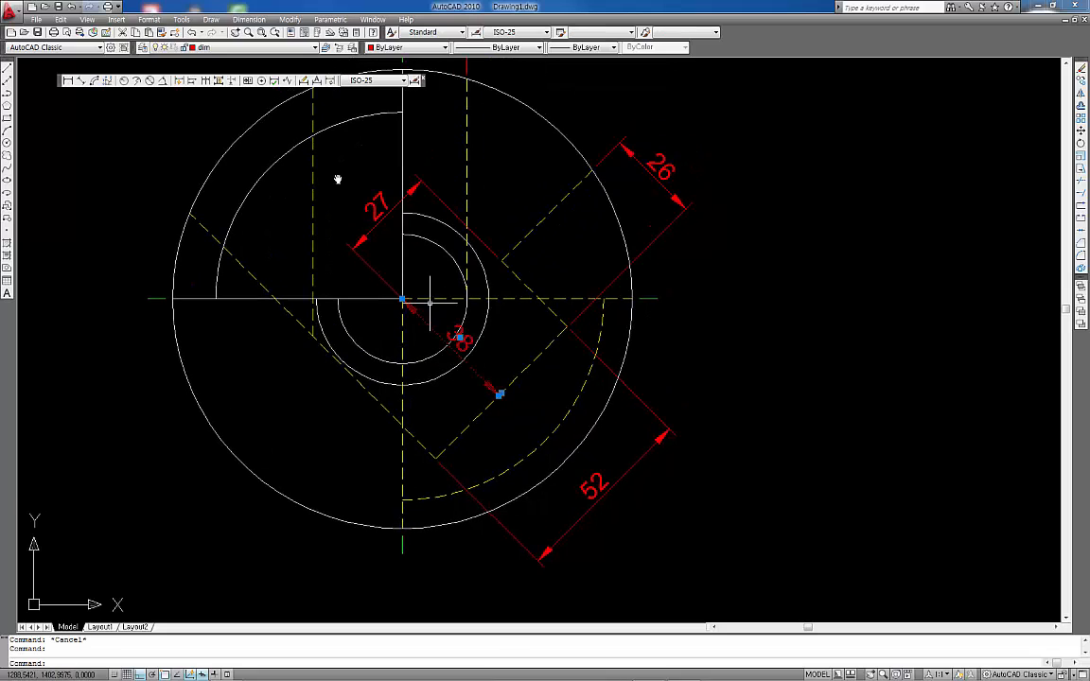
pyautogui.click(320, 82)
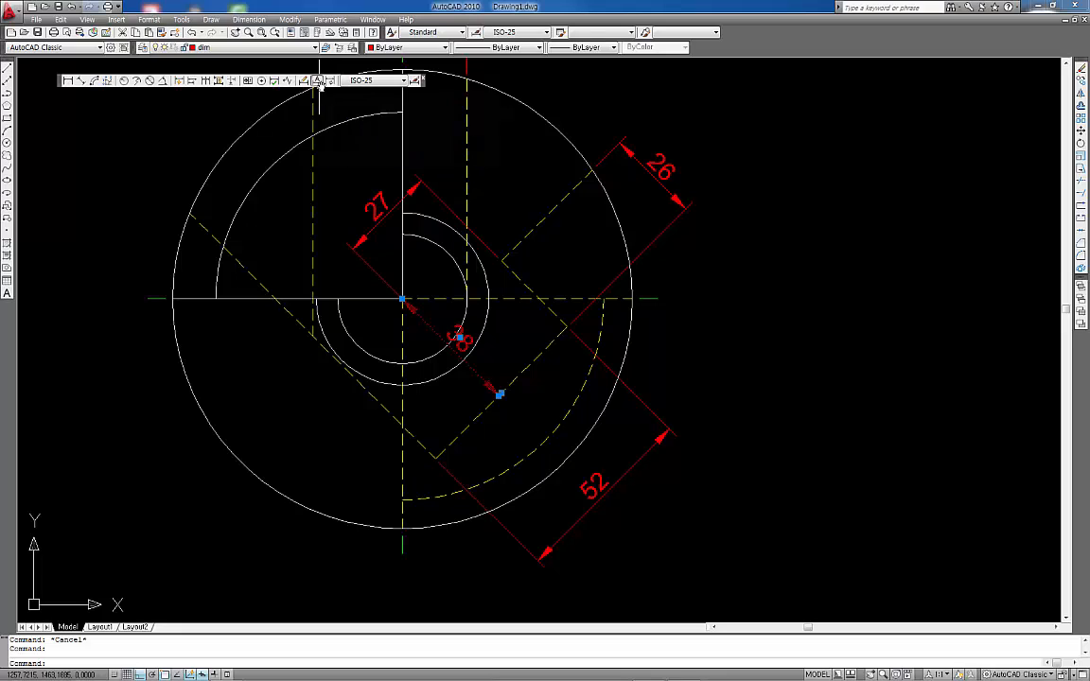
pyautogui.click(463, 348)
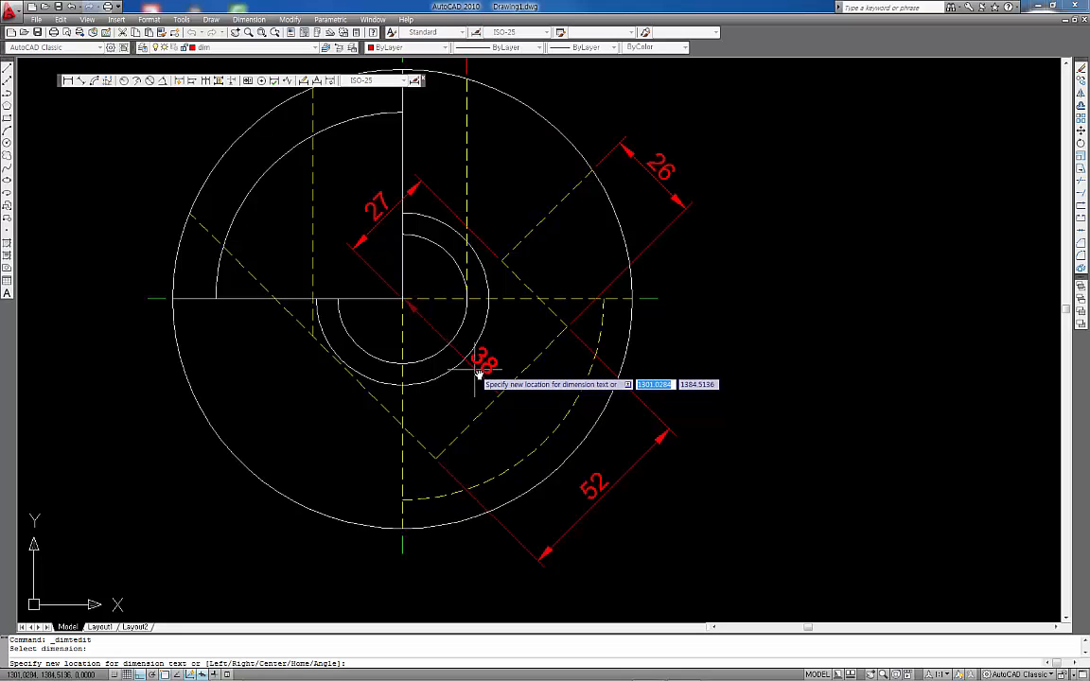
pyautogui.click(477, 376)
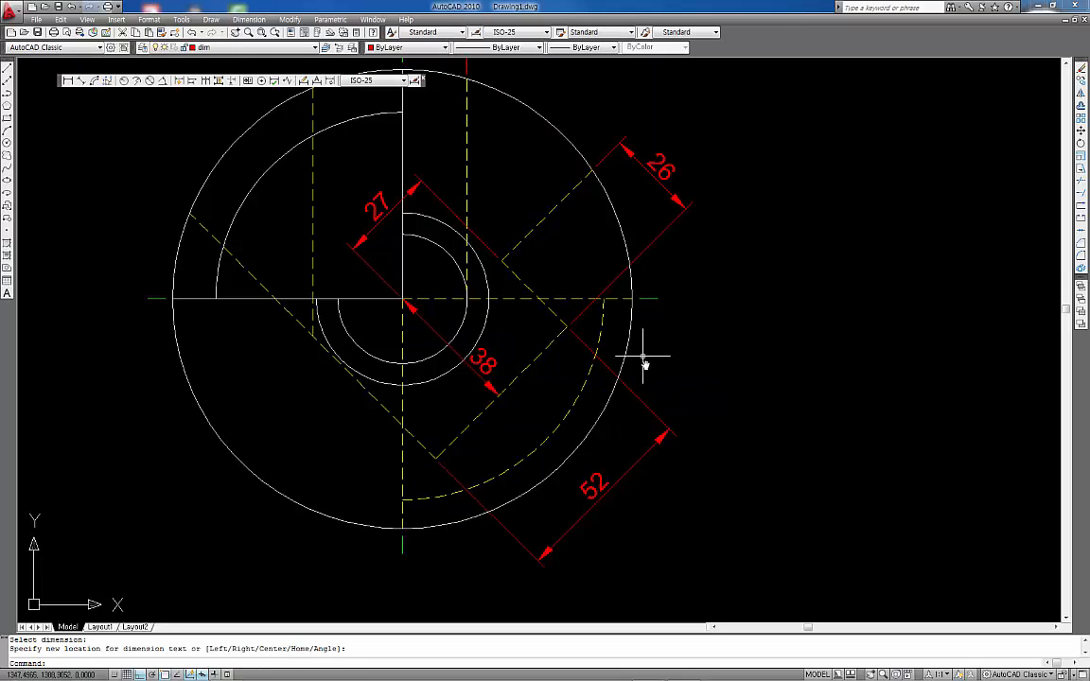
# Step: Add an angular dimension outside the large circle's left side, between the horizontal centreline and the long slanted hidden edge
pyautogui.scroll(2, 530, 362)
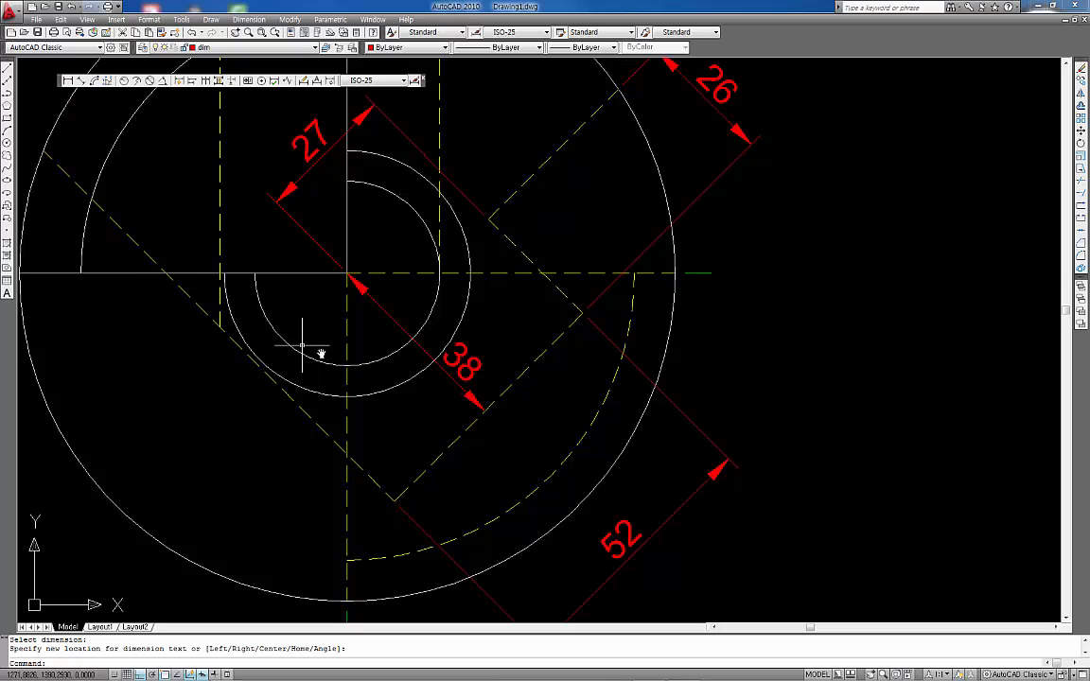
pyautogui.scroll(-2, 316, 350)
pyautogui.moveTo(319, 348); pyautogui.dragTo(485, 387, button='middle')
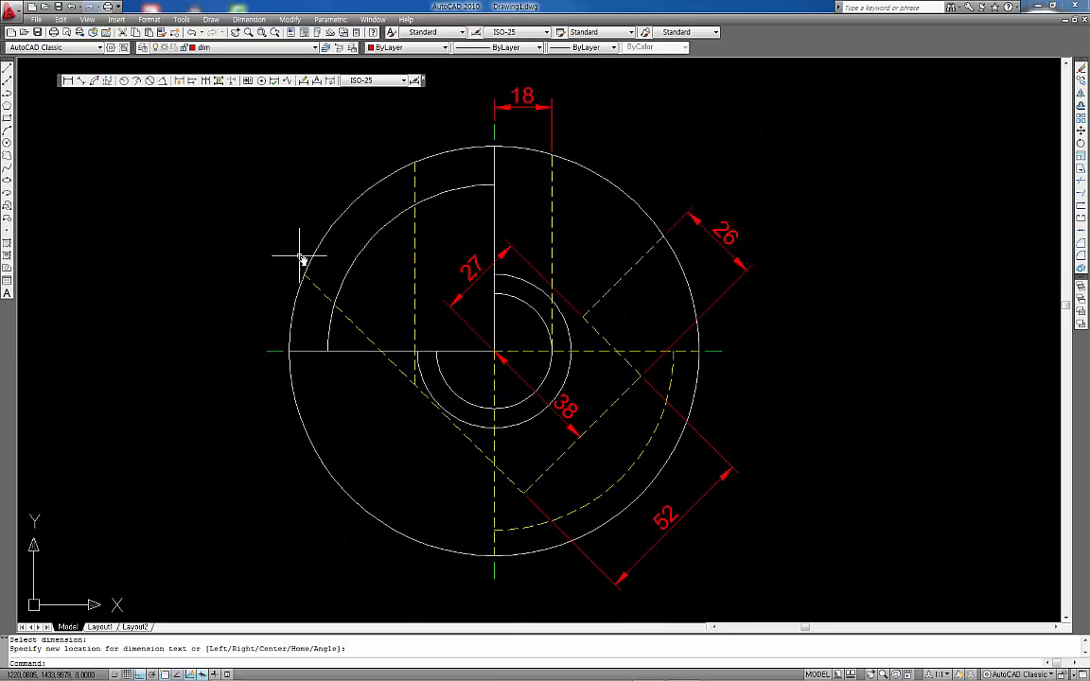
pyautogui.click(164, 81)
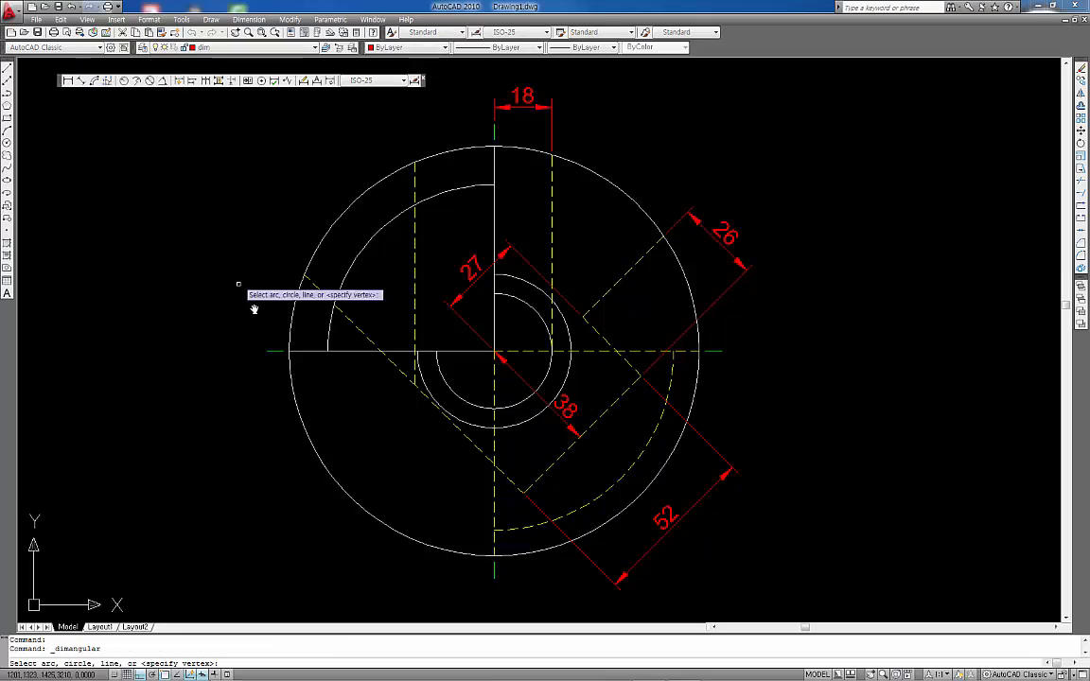
pyautogui.click(269, 353)
pyautogui.click(318, 292)
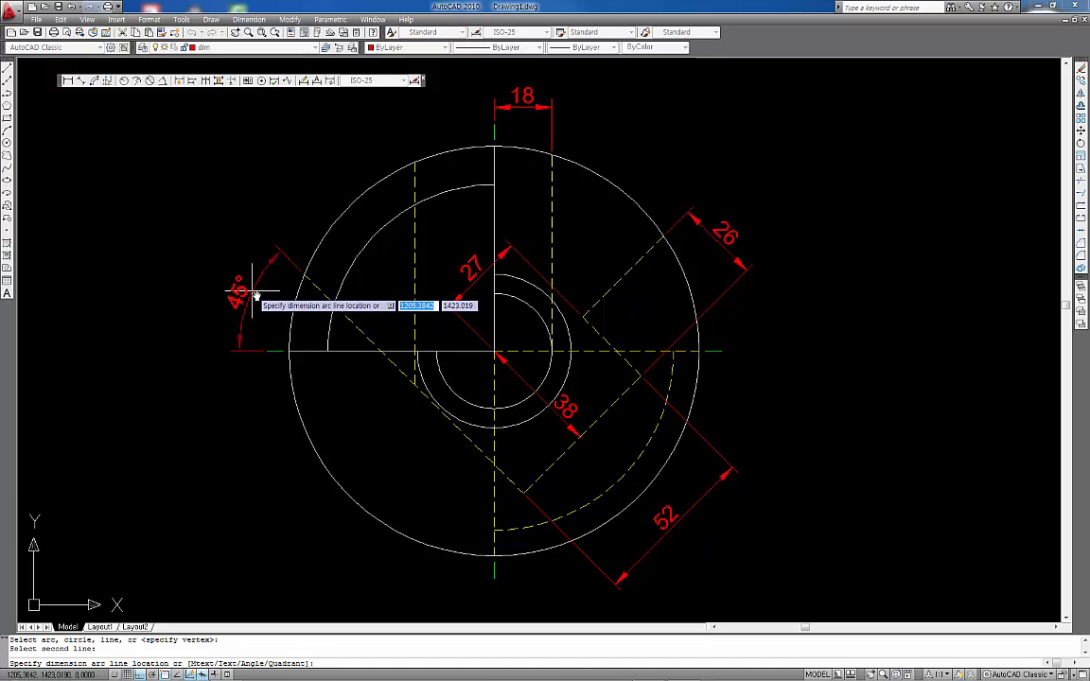
pyautogui.click(254, 294)
pyautogui.scroll(-5, 477, 389)
pyautogui.moveTo(535, 480); pyautogui.dragTo(516, 338, button='middle')
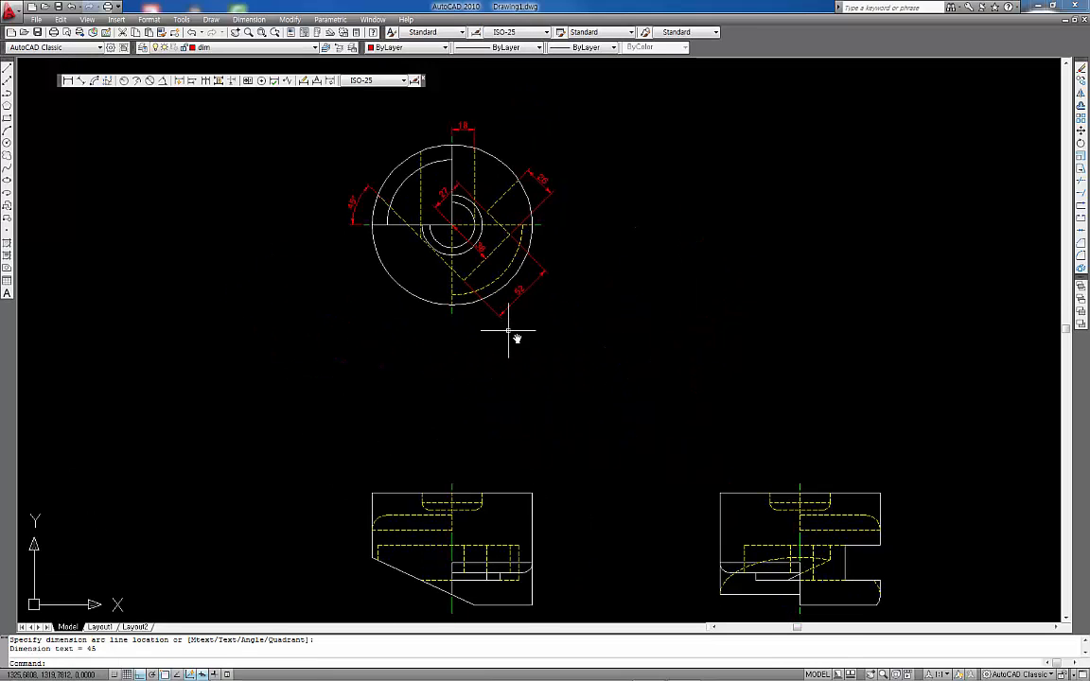
pyautogui.moveTo(555, 393); pyautogui.dragTo(556, 391, button='middle')
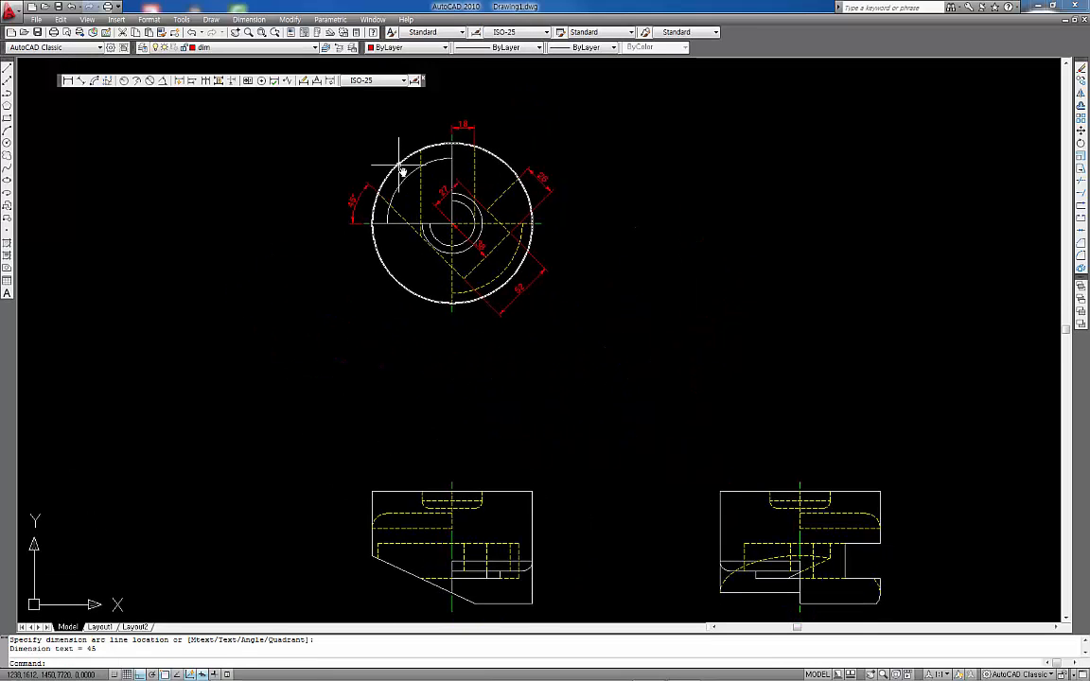
# Step: Add a horizontal linear dimension across the hidden recess at the front view's top edge, placed just above the view
pyautogui.moveTo(494, 395); pyautogui.dragTo(469, 312, button='middle')
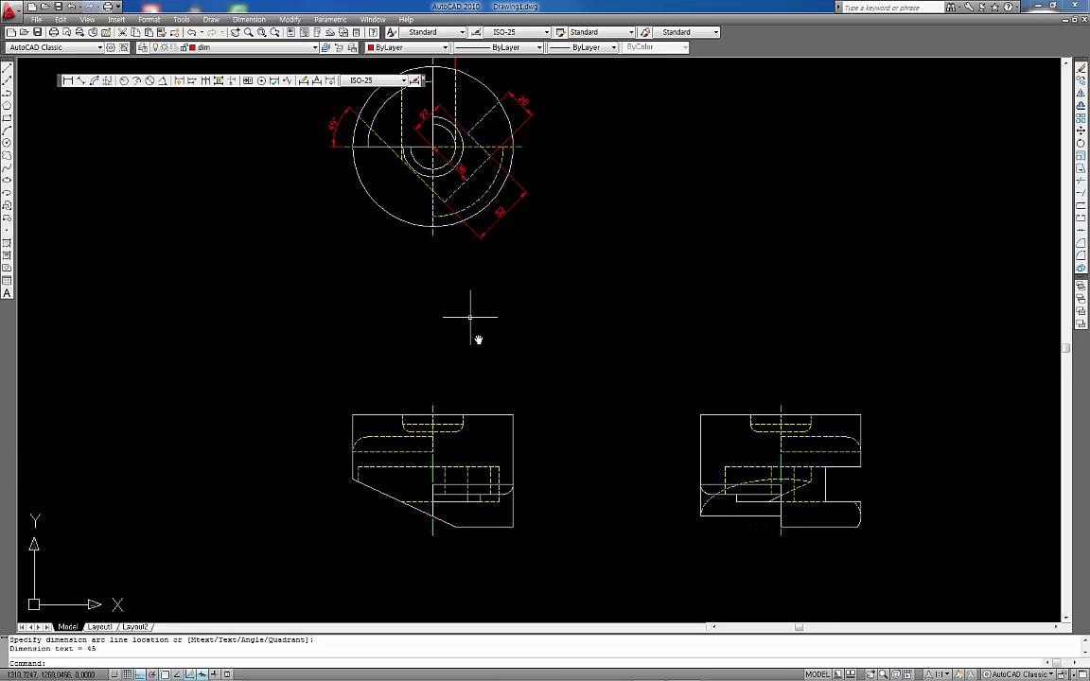
pyautogui.scroll(2, 470, 390)
pyautogui.moveTo(469, 390); pyautogui.dragTo(467, 291, button='middle')
pyautogui.scroll(3, 455, 340)
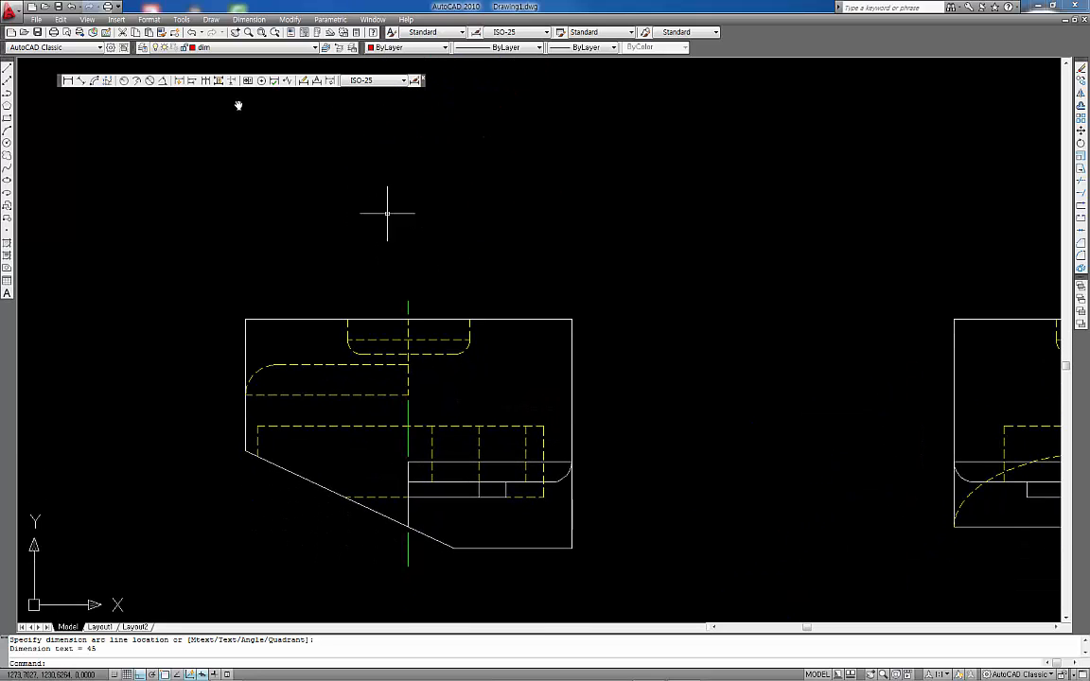
pyautogui.click(67, 79)
pyautogui.click(349, 319)
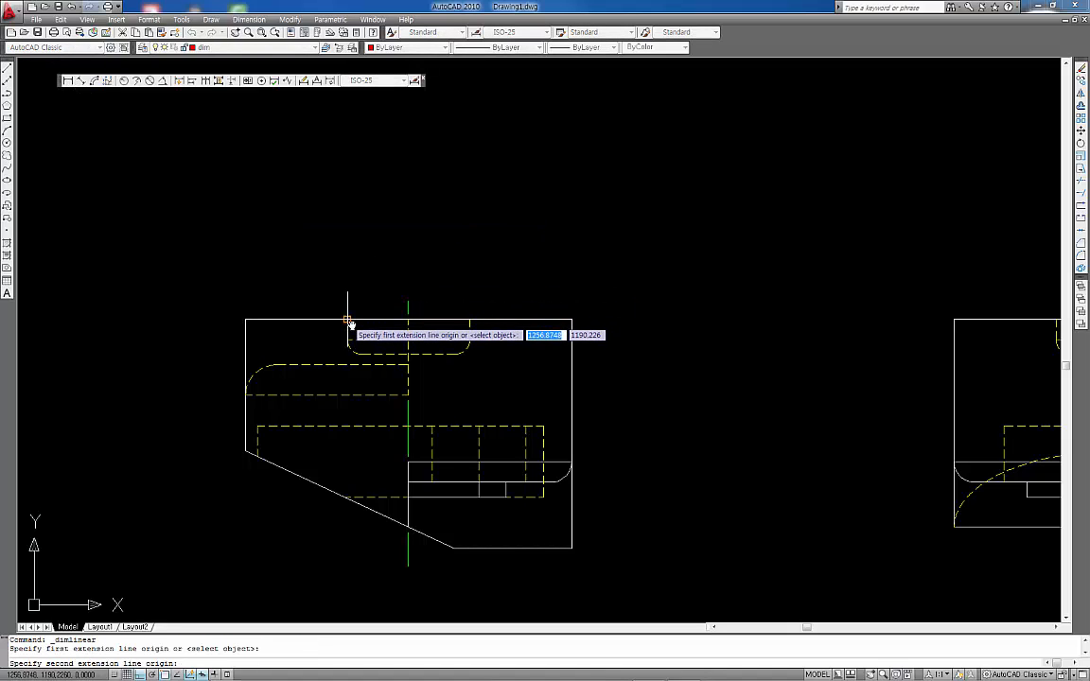
pyautogui.click(469, 320)
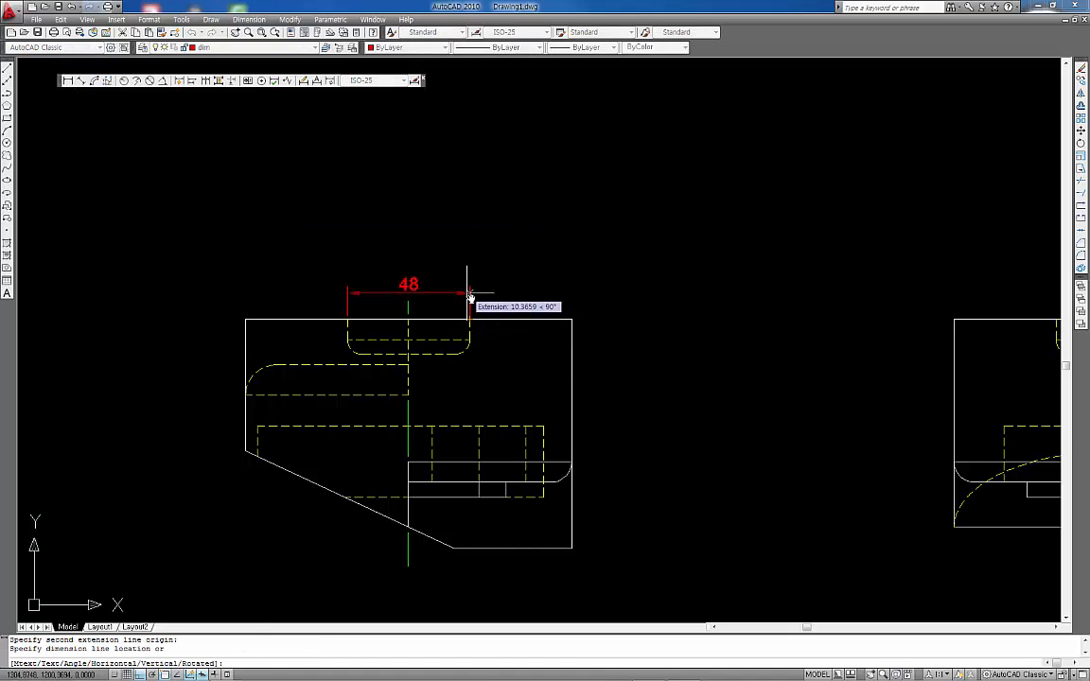
pyautogui.click(470, 298)
# Step: Prefix the recess width dimension's text with the diameter symbol
pyautogui.click(409, 285)
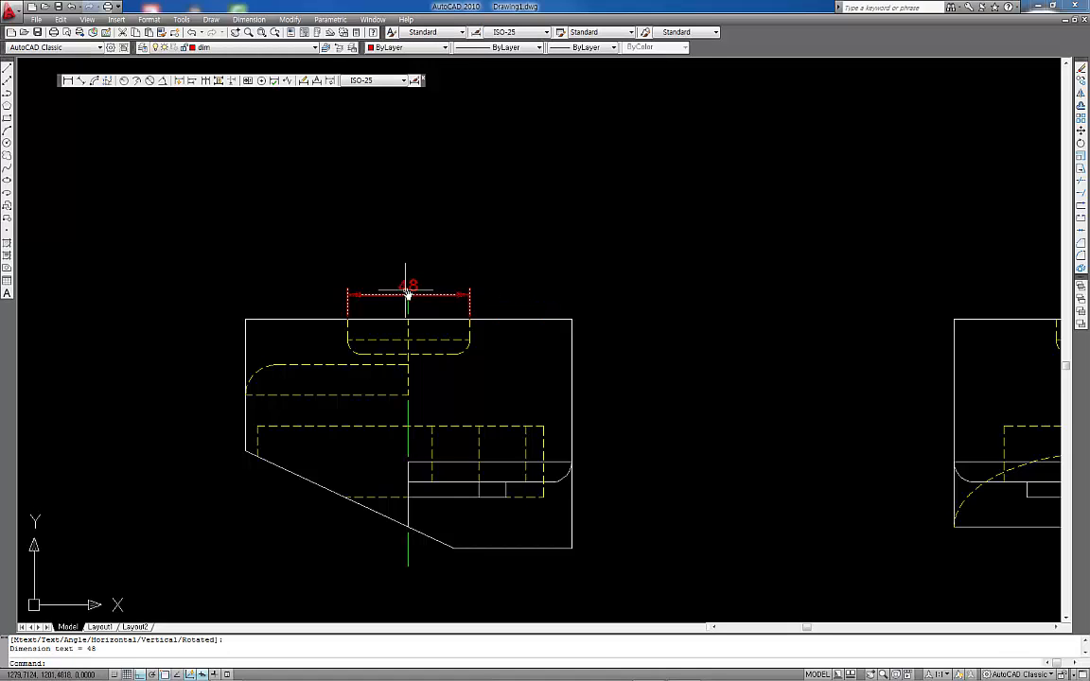
pyautogui.scroll(3, 409, 285)
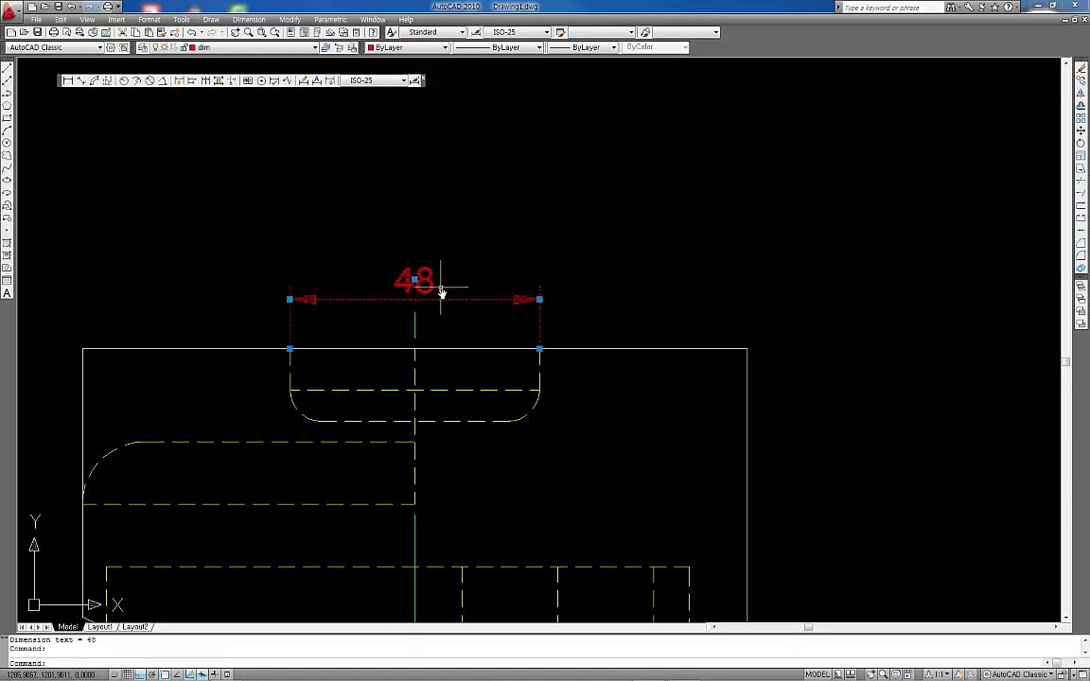
pyautogui.click(305, 81)
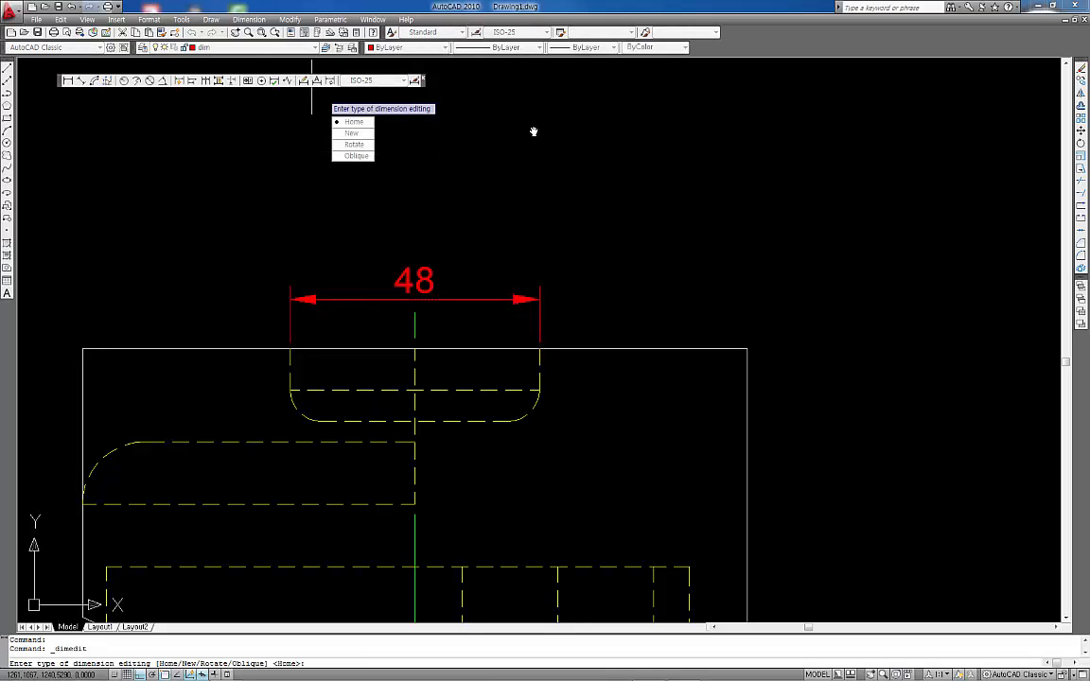
pyautogui.press('Return')
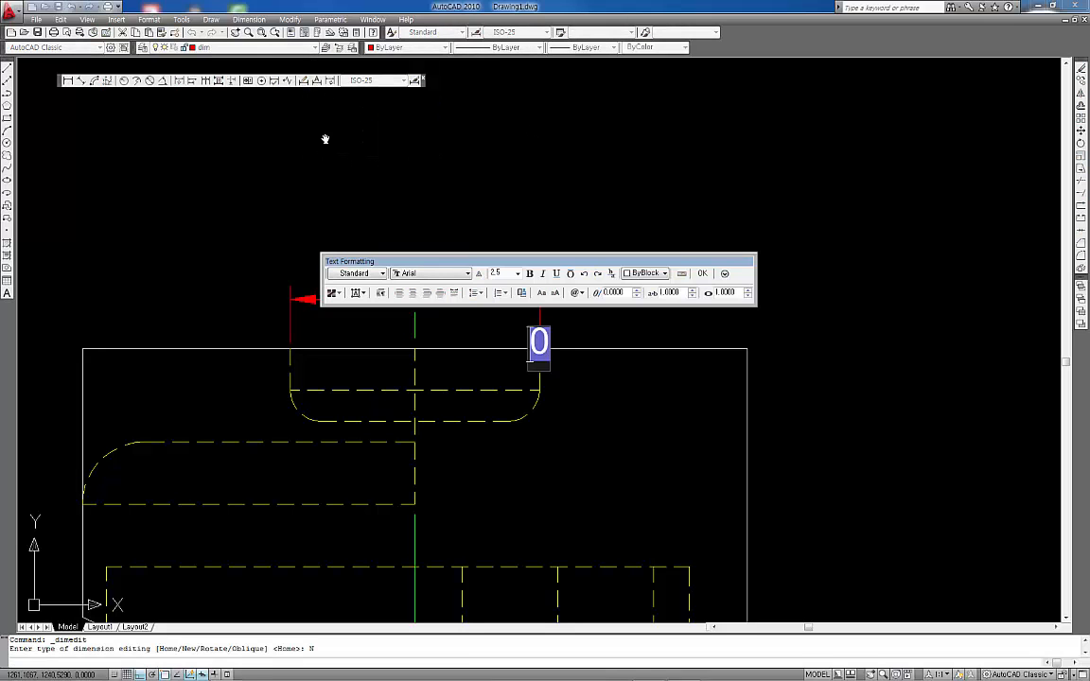
pyautogui.click(579, 294)
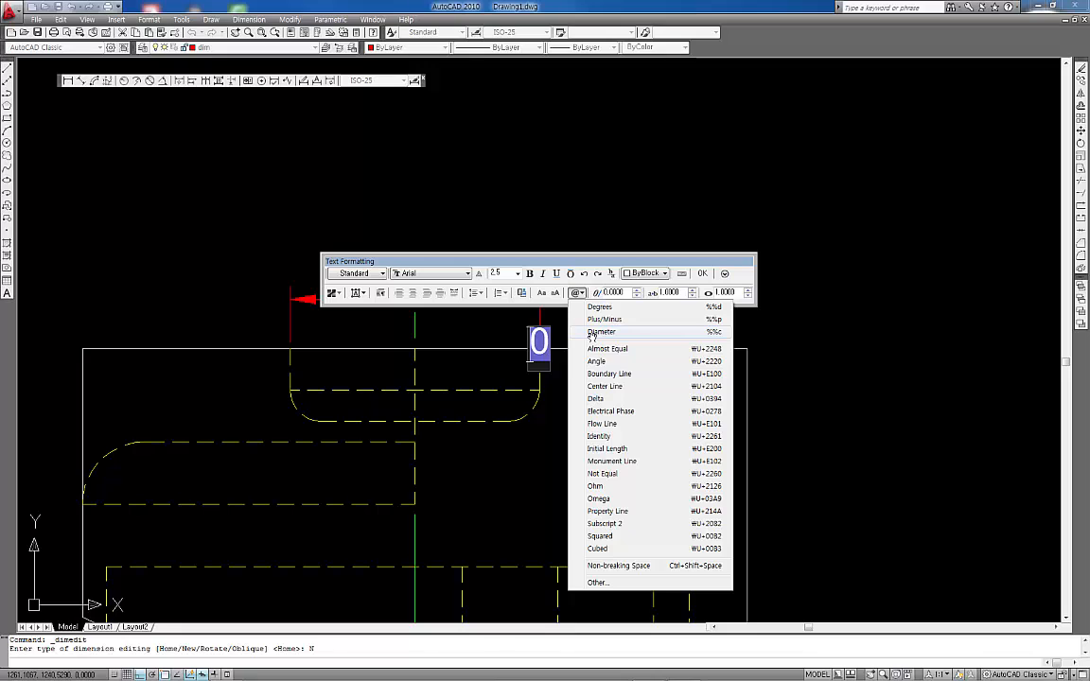
pyautogui.click(593, 333)
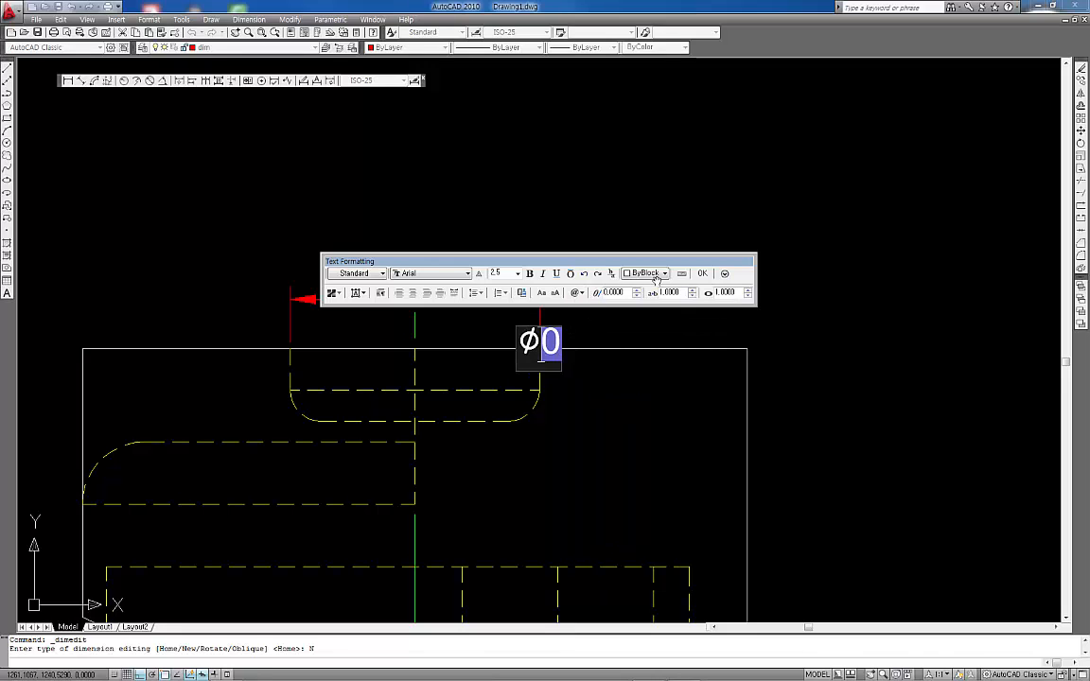
pyautogui.click(715, 275)
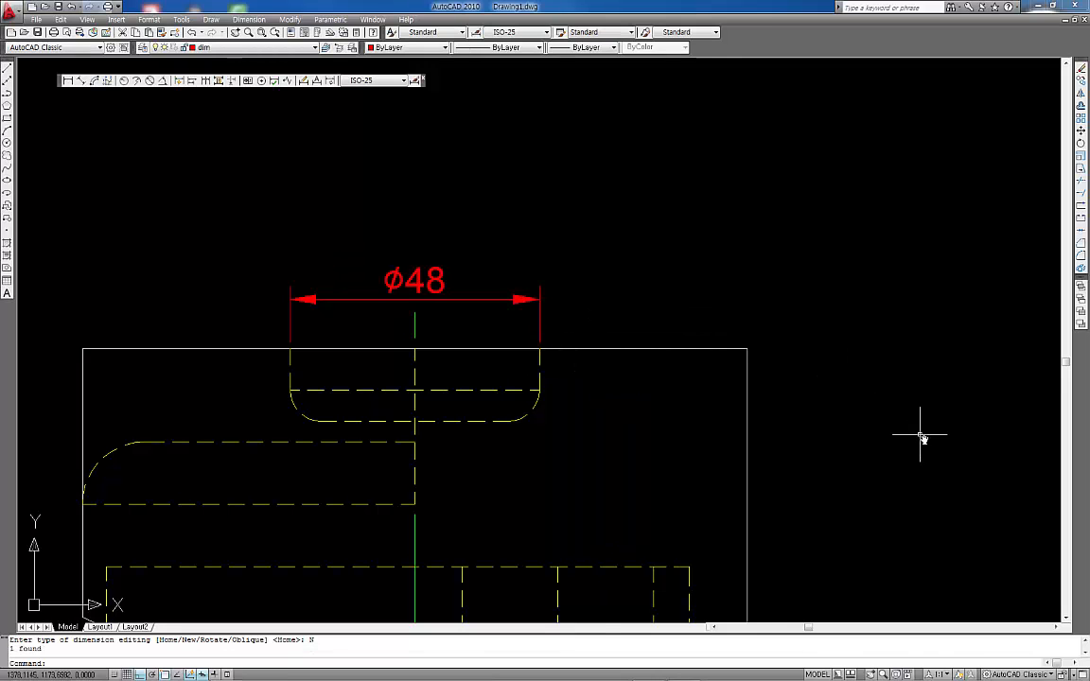
# Step: Dimension the recess depth vertically from the front view's upper-right corner to the recess bottom, placed right of the view
pyautogui.scroll(-1, 918, 443)
pyautogui.moveTo(919, 443); pyautogui.dragTo(857, 263, button='middle')
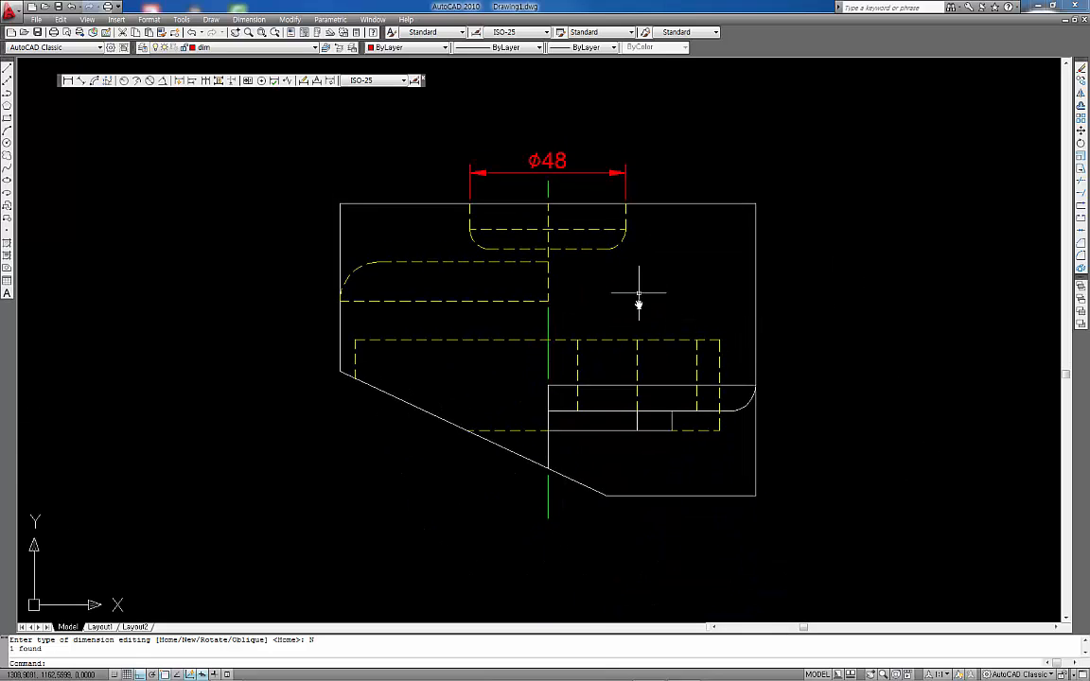
pyautogui.moveTo(638, 302); pyautogui.dragTo(417, 291, button='middle')
pyautogui.click(68, 81)
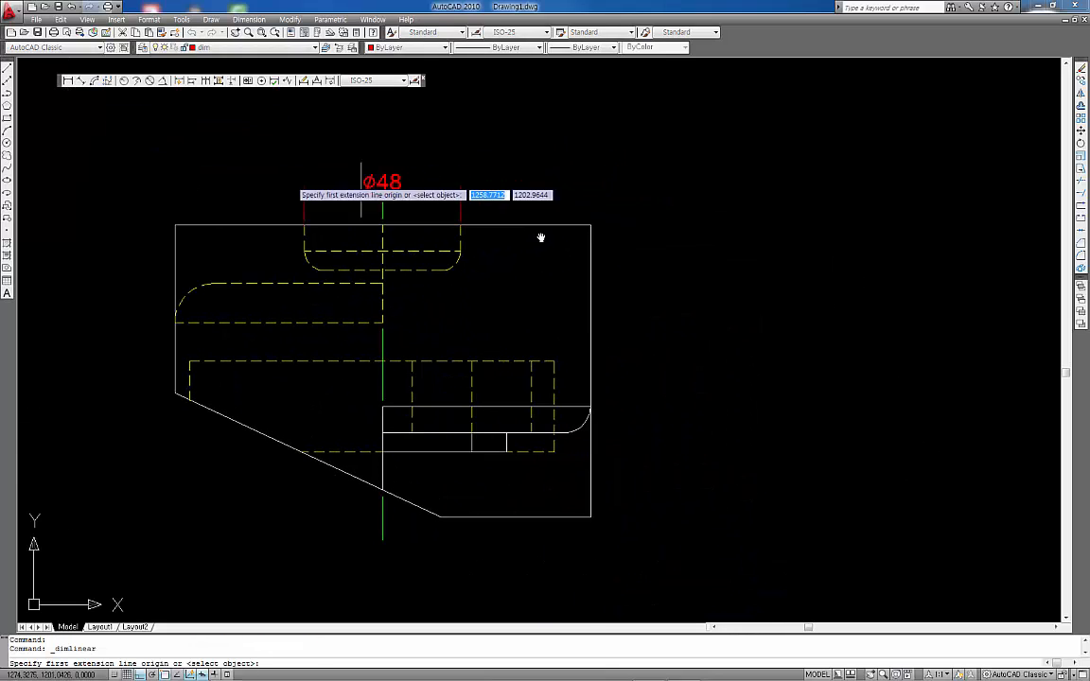
pyautogui.click(592, 227)
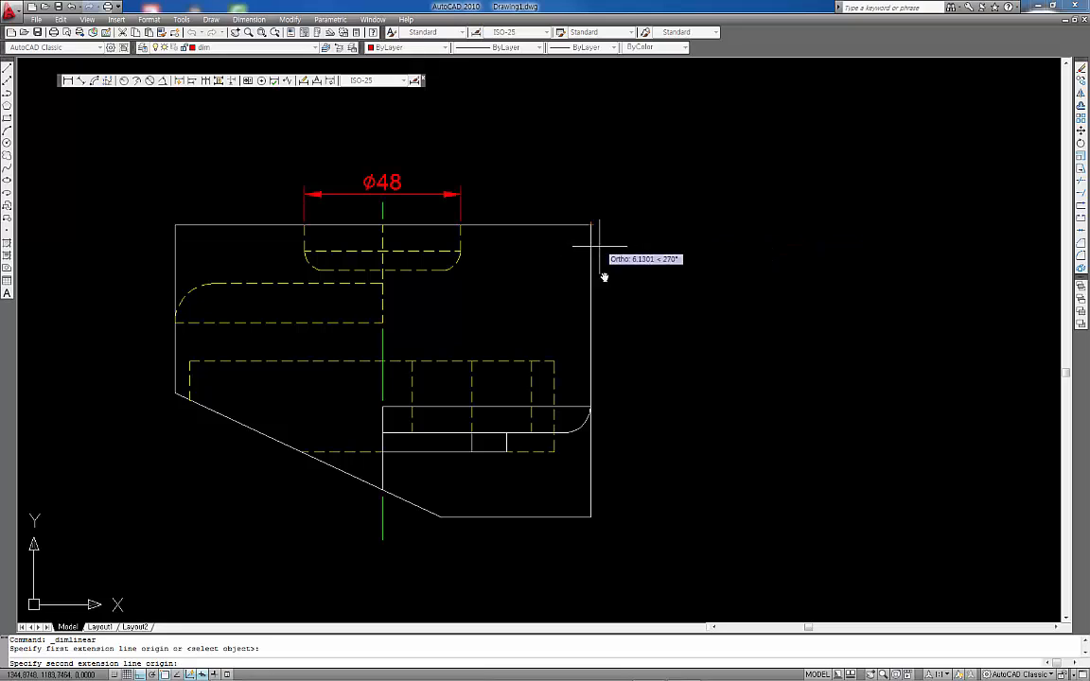
pyautogui.click(442, 271)
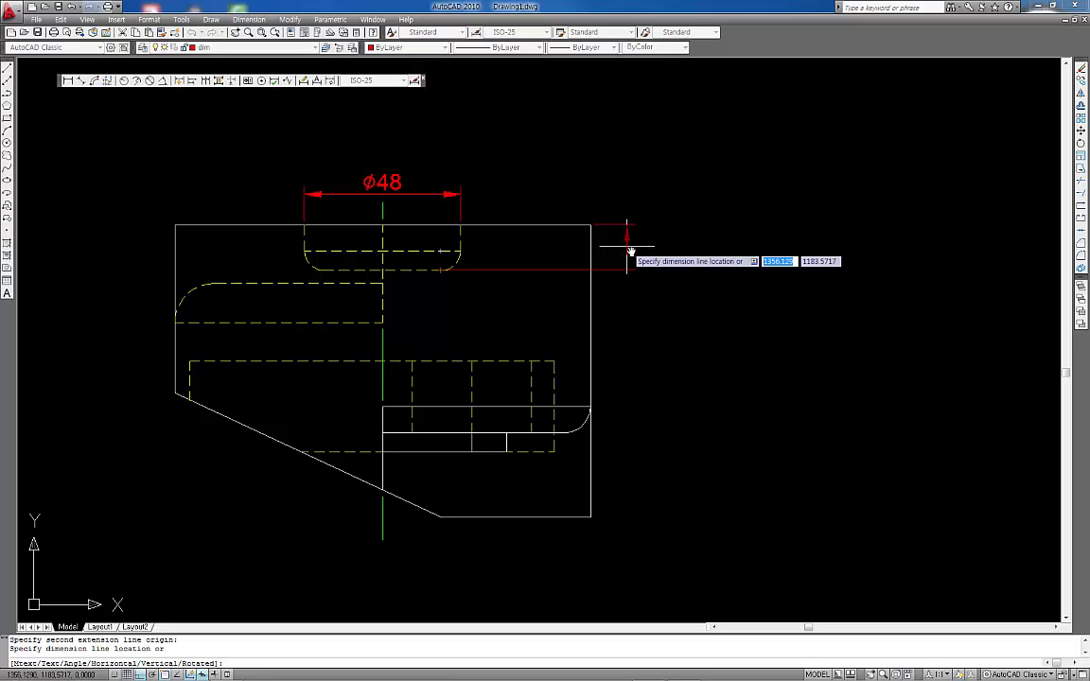
pyautogui.scroll(-1, 638, 252)
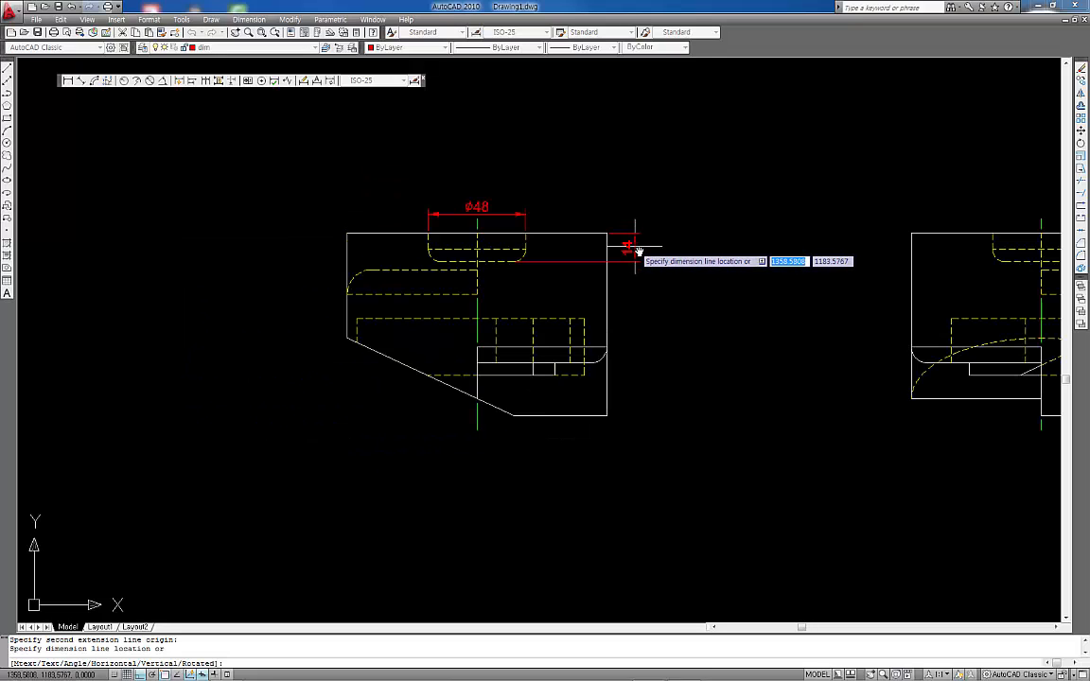
pyautogui.scroll(4, 640, 253)
pyautogui.scroll(-5, 640, 254)
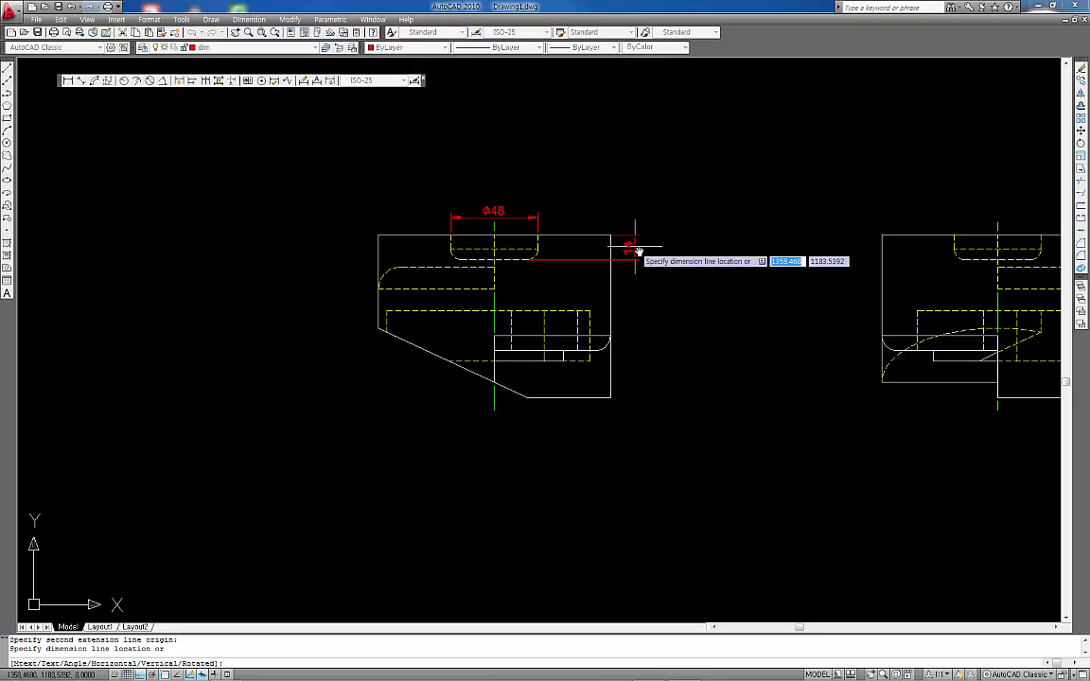
pyautogui.click(641, 252)
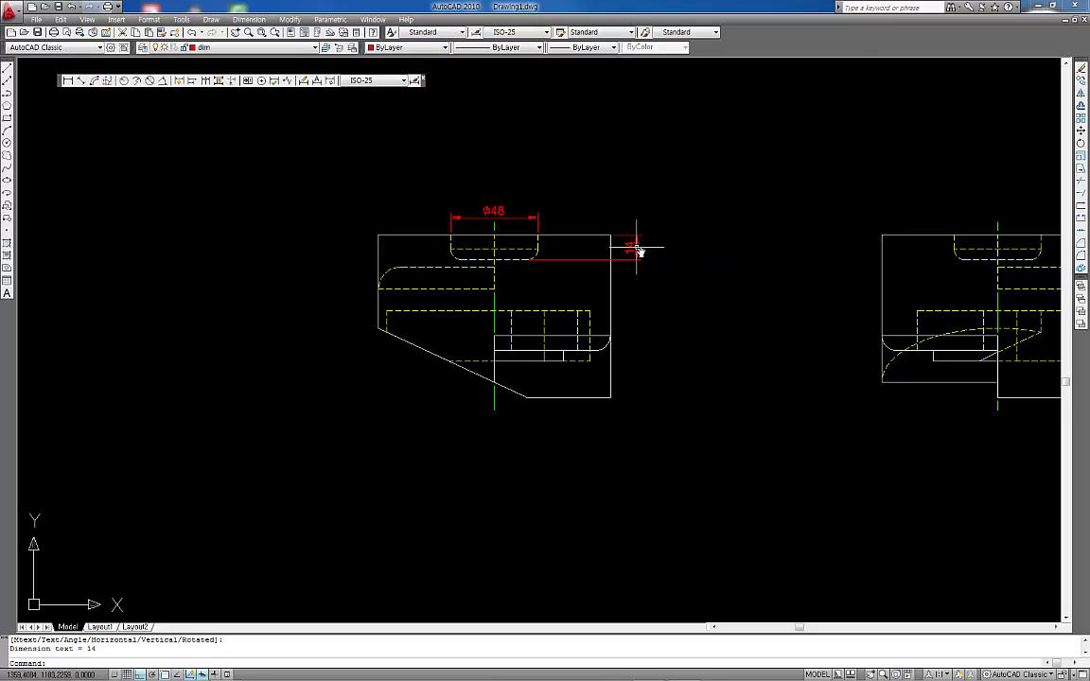
pyautogui.scroll(2, 678, 346)
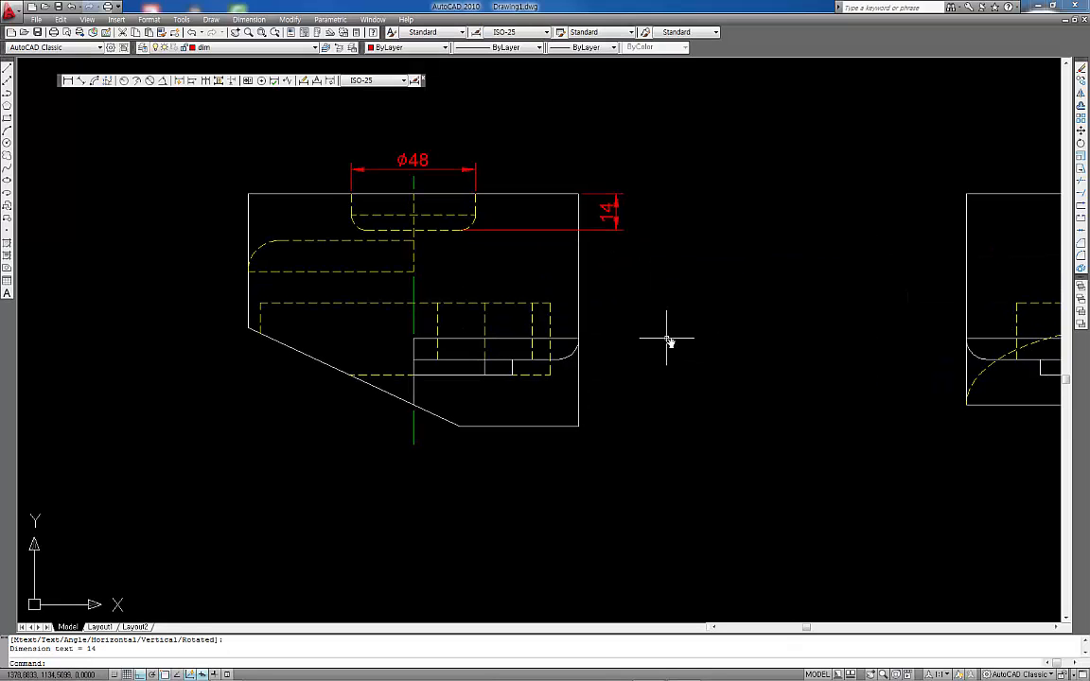
pyautogui.press('Escape')
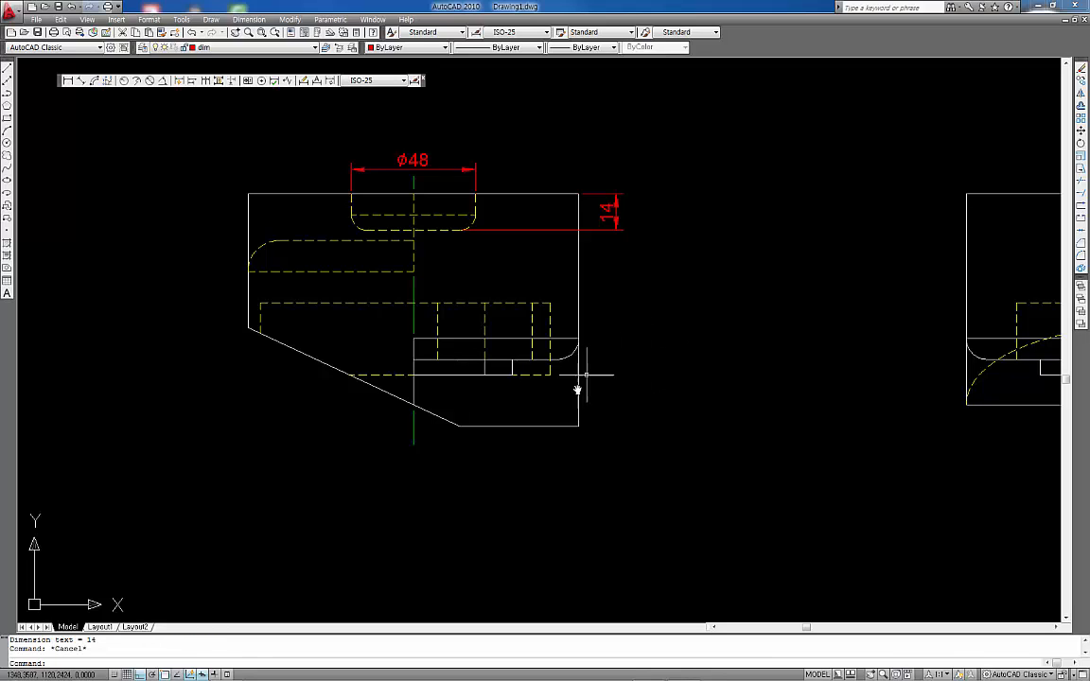
# Step: Add a vertical dimension from the front view's lower-right corner to the fillet's lower endpoint, in line with the recess depth dimension
pyautogui.press('Return')
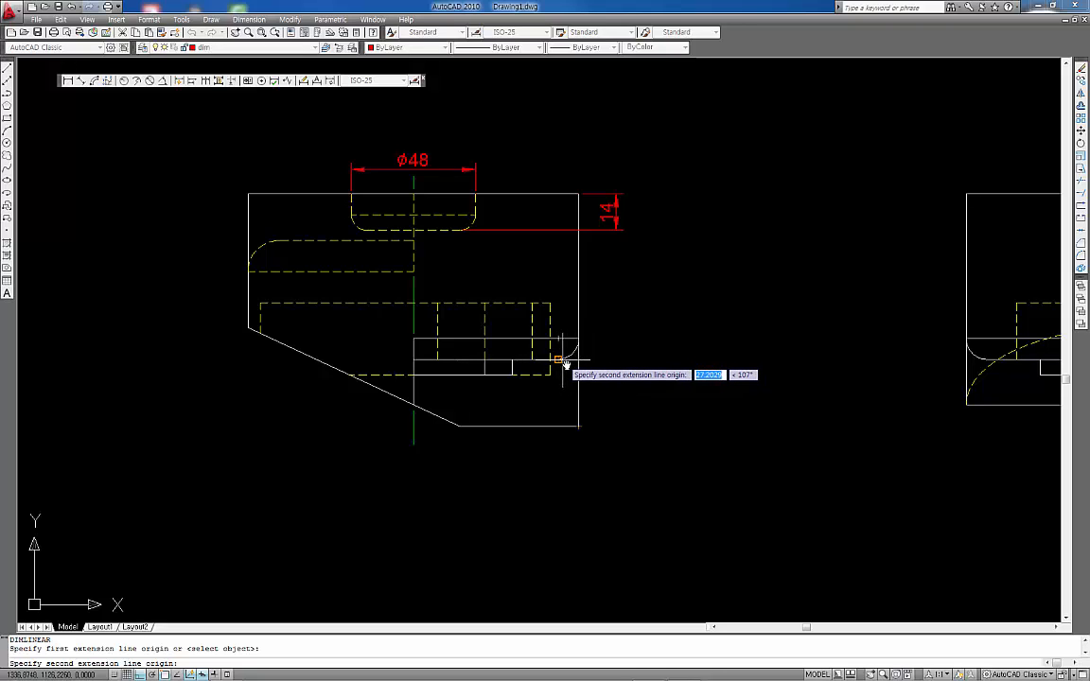
pyautogui.click(562, 362)
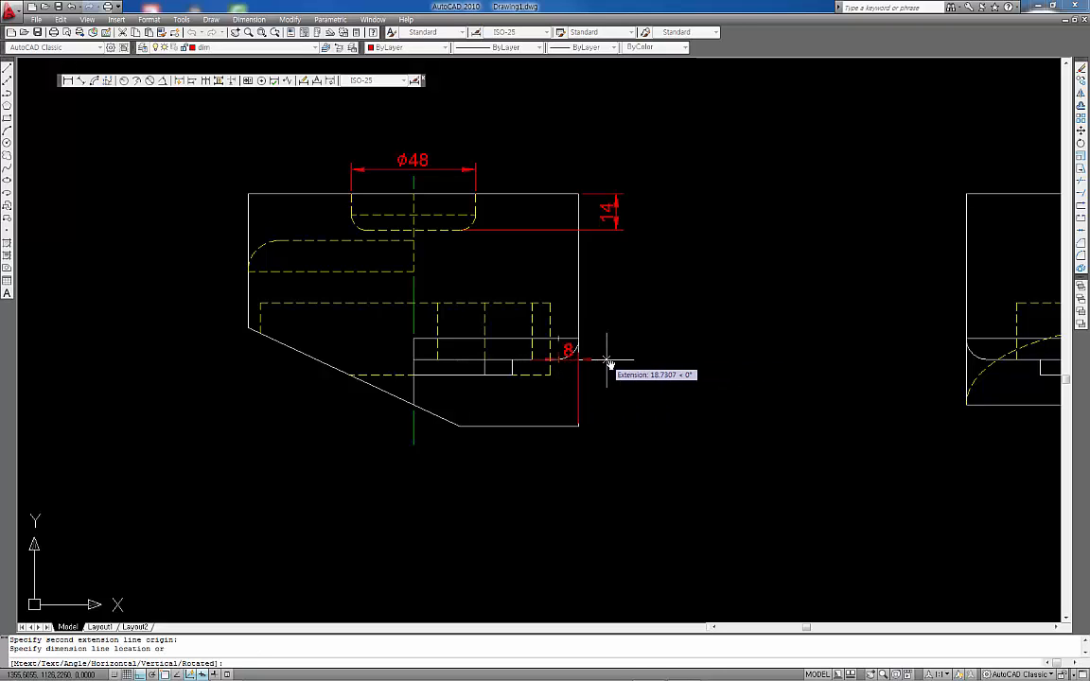
pyautogui.click(617, 233)
# Step: Add a vertical dimension left of the front view, from its upper-left corner to the top hidden line of the rounded step
pyautogui.moveTo(551, 416); pyautogui.dragTo(670, 391, button='middle')
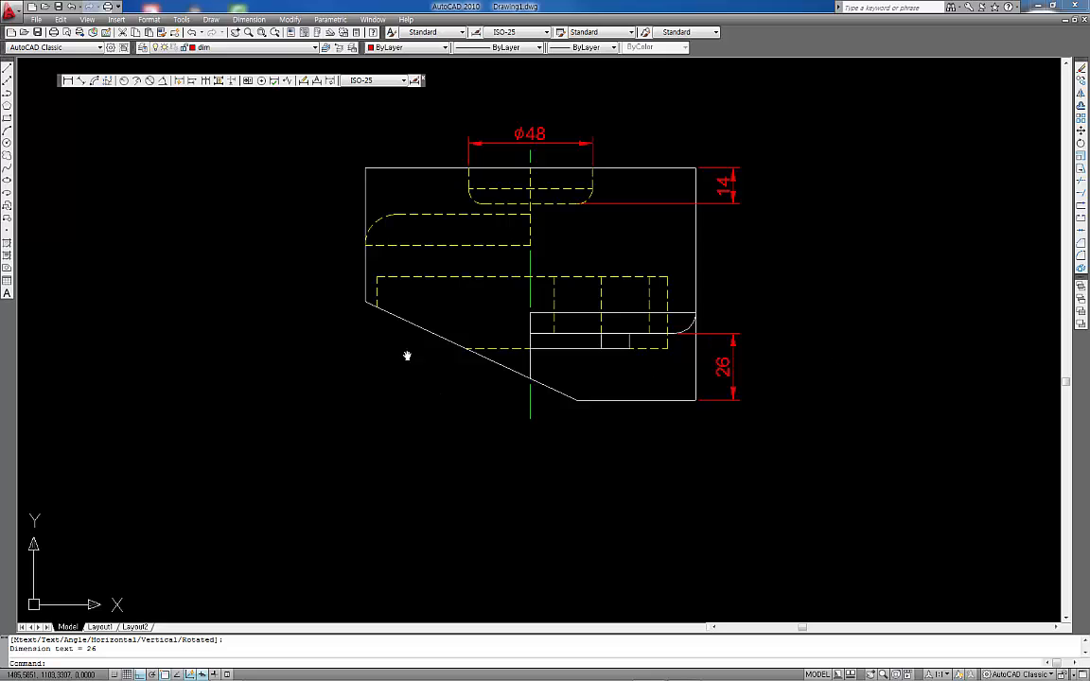
pyautogui.moveTo(447, 266)
pyautogui.mouseDown(button='middle')
pyautogui.moveTo(447, 308)
pyautogui.moveTo(433, 314)
pyautogui.mouseUp(button='middle')
pyautogui.press('Return')
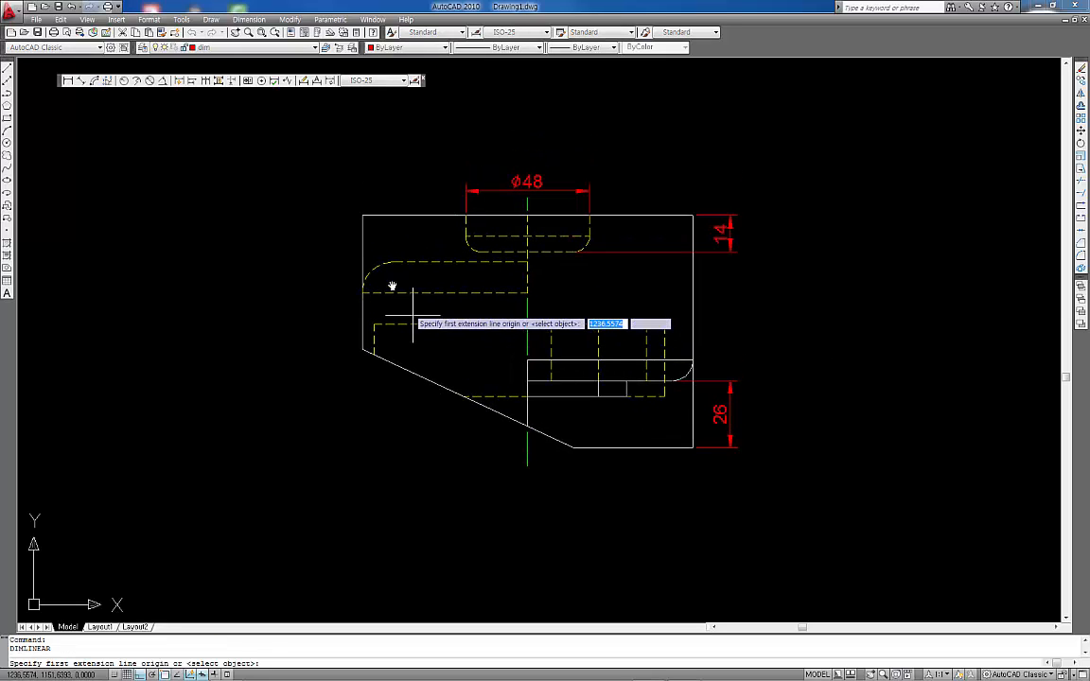
pyautogui.click(363, 217)
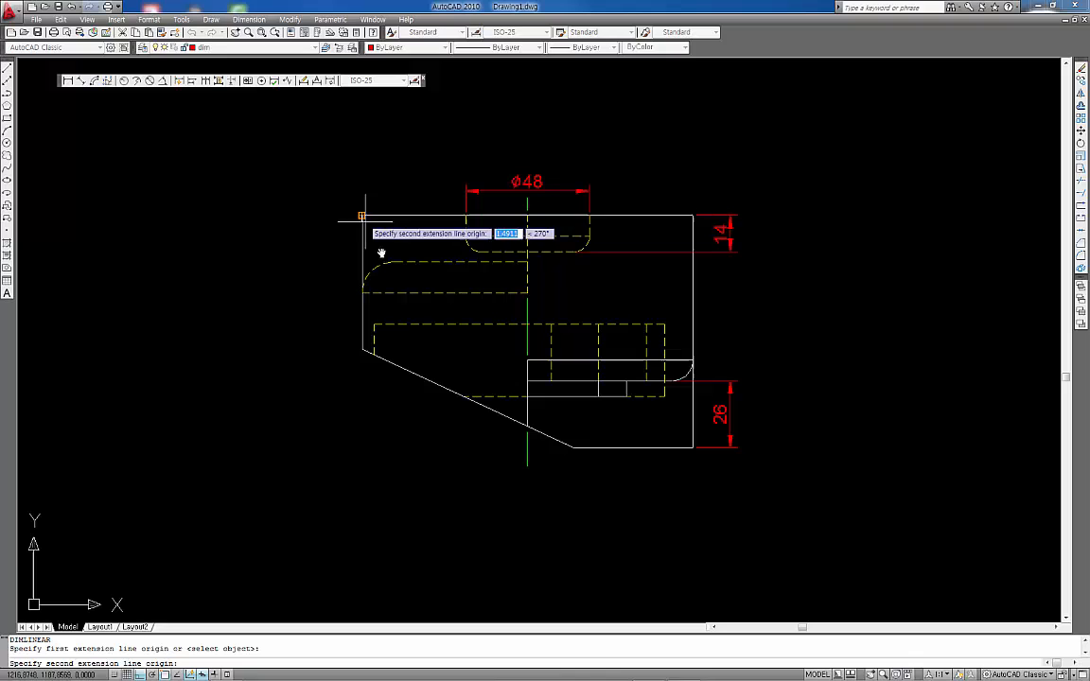
pyautogui.click(392, 262)
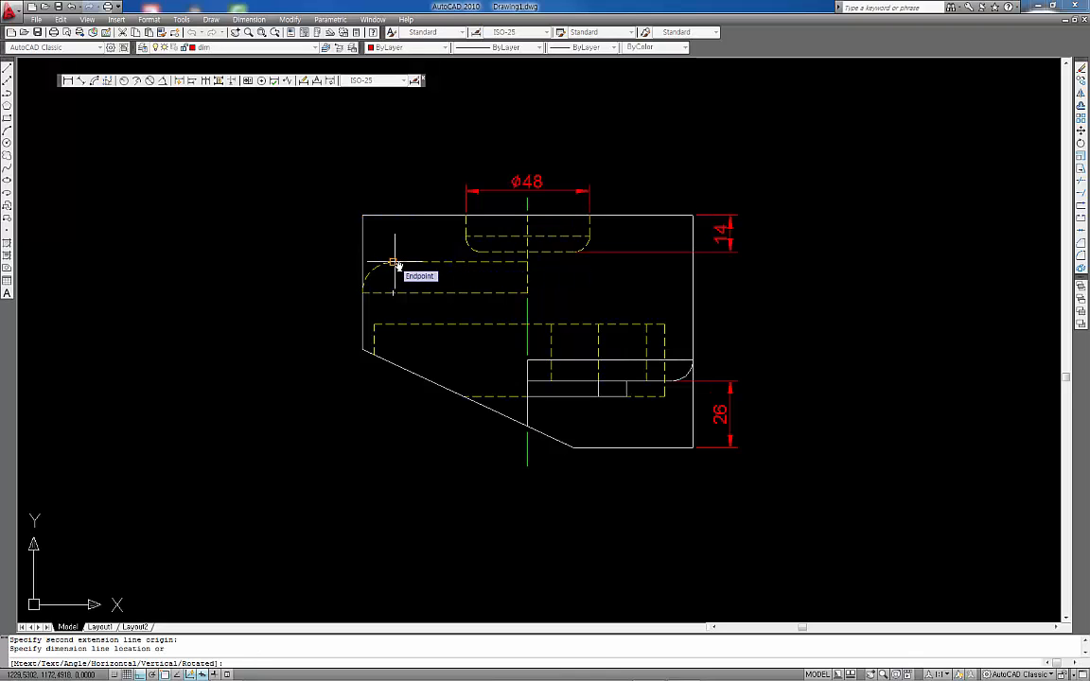
pyautogui.click(331, 251)
# Step: Add an angular dimension between the front view's slanted edge and bottom edge, placed below the slope on its left side
pyautogui.press('Return')
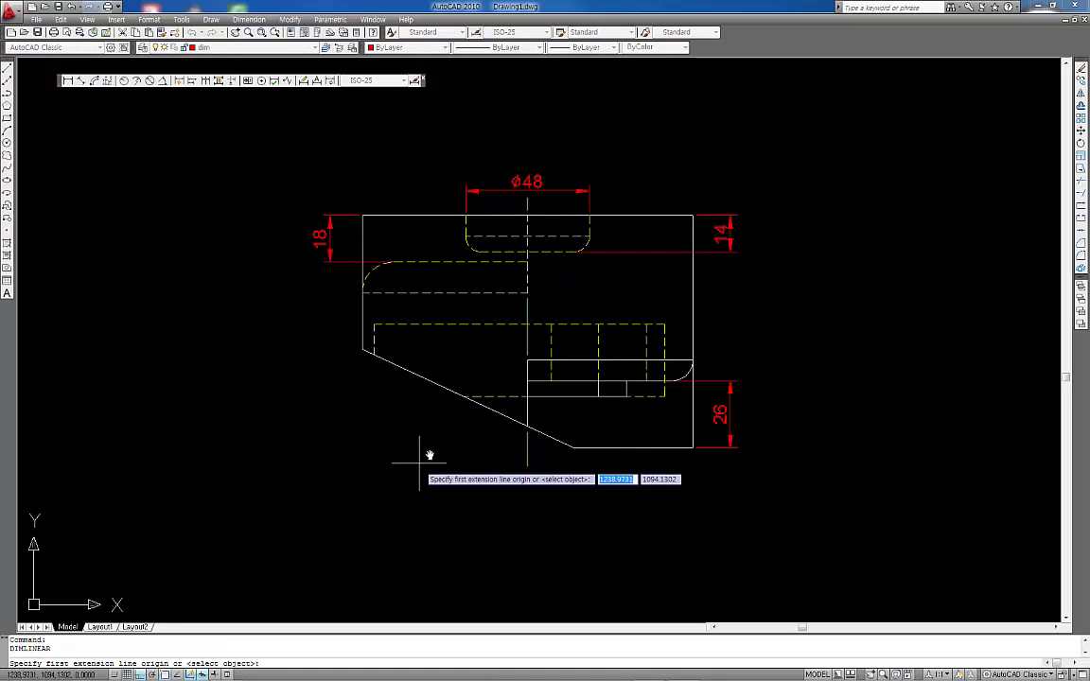
pyautogui.click(178, 86)
pyautogui.click(506, 417)
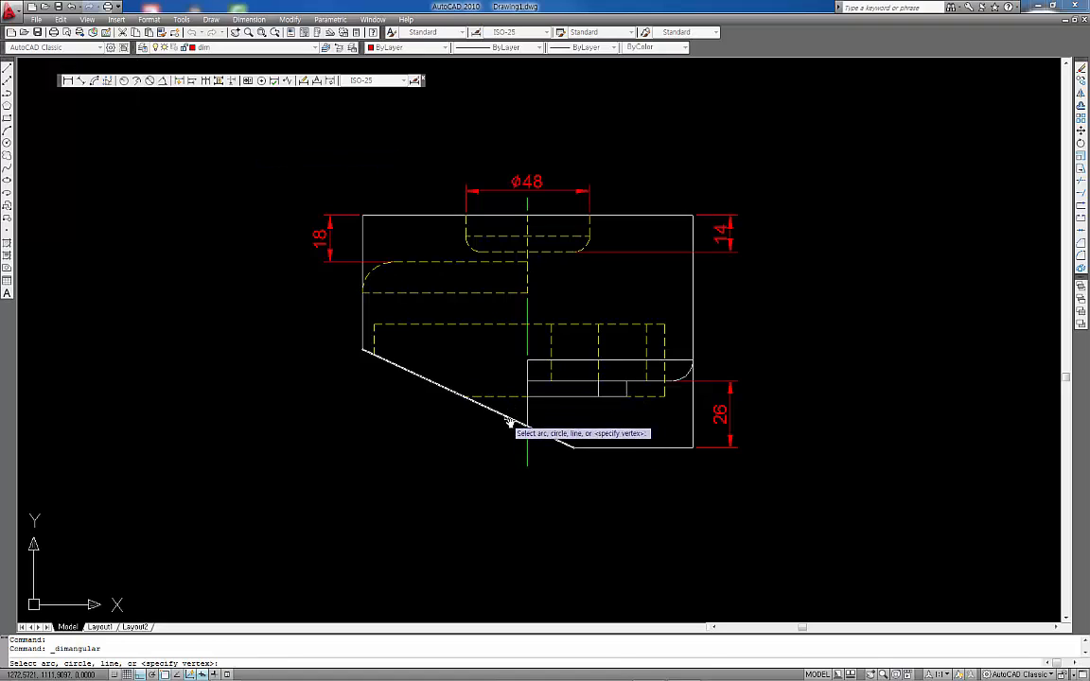
pyautogui.click(577, 447)
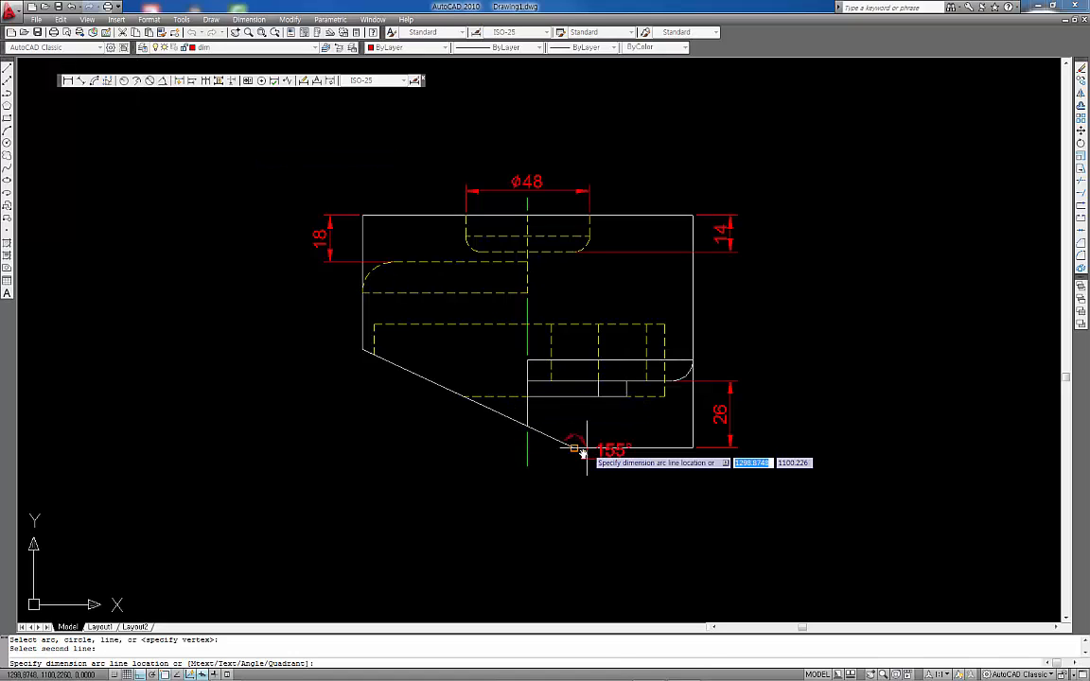
pyautogui.click(441, 435)
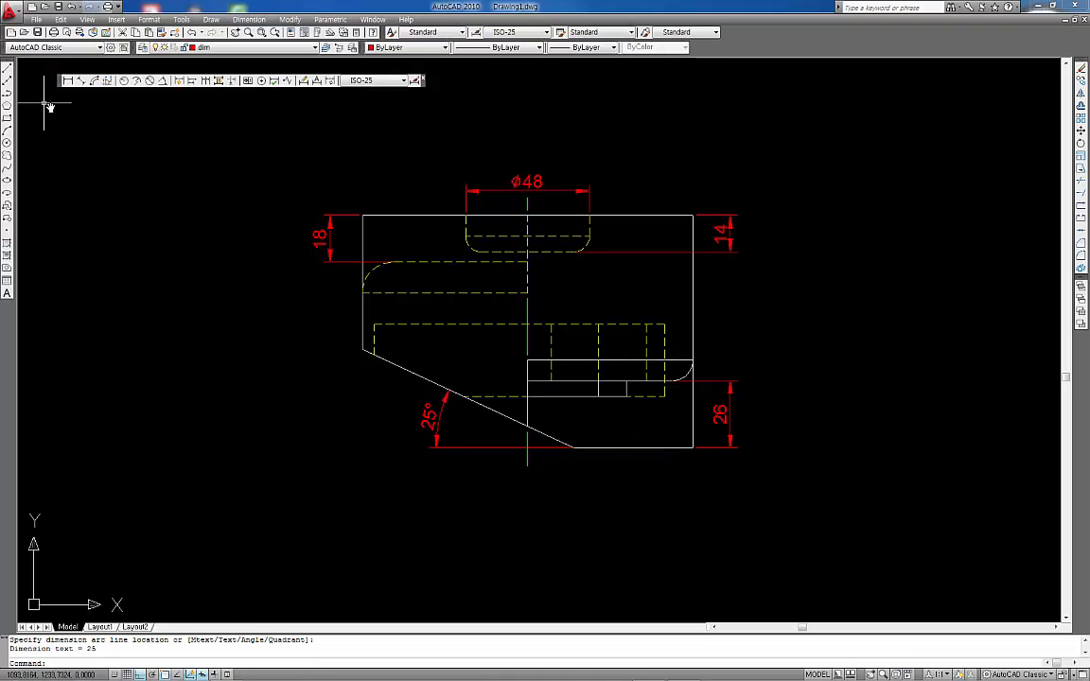
# Step: Add a vertical overall height dimension from the front view's bottom edge to its upper-left corner, outside the rounded-step dimension
pyautogui.click(67, 82)
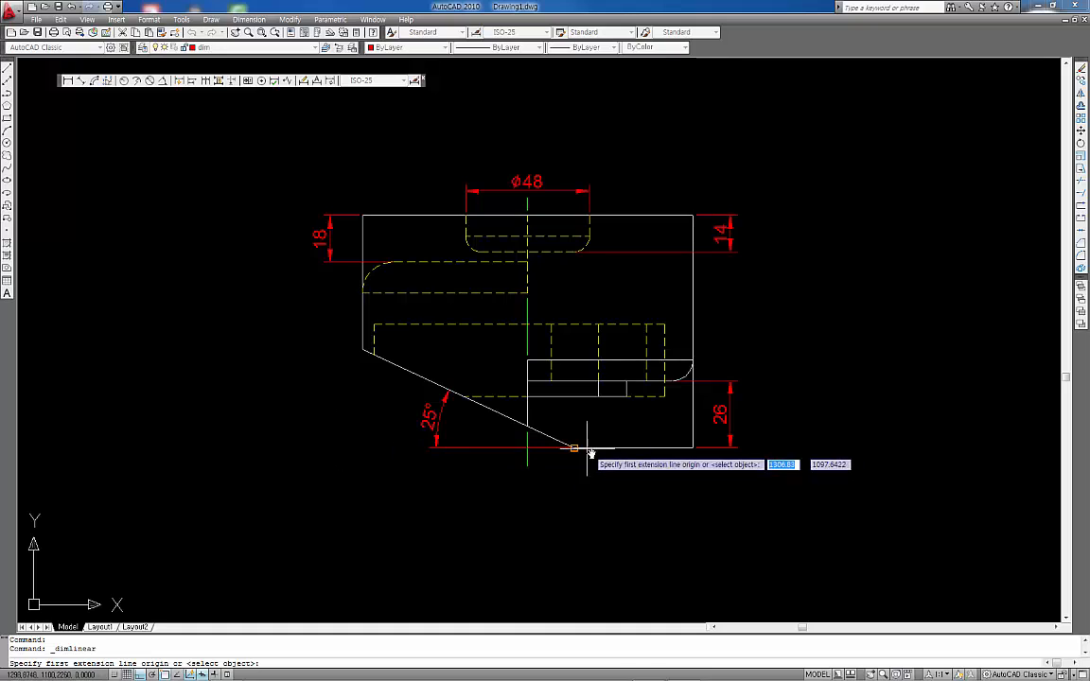
pyautogui.click(574, 448)
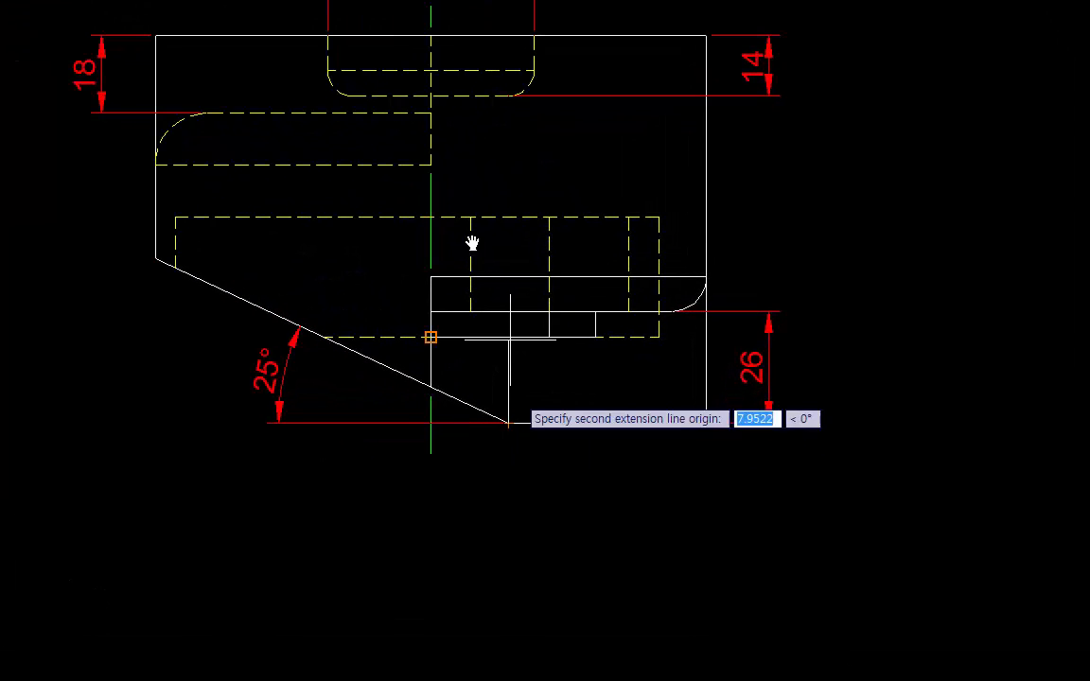
pyautogui.click(156, 35)
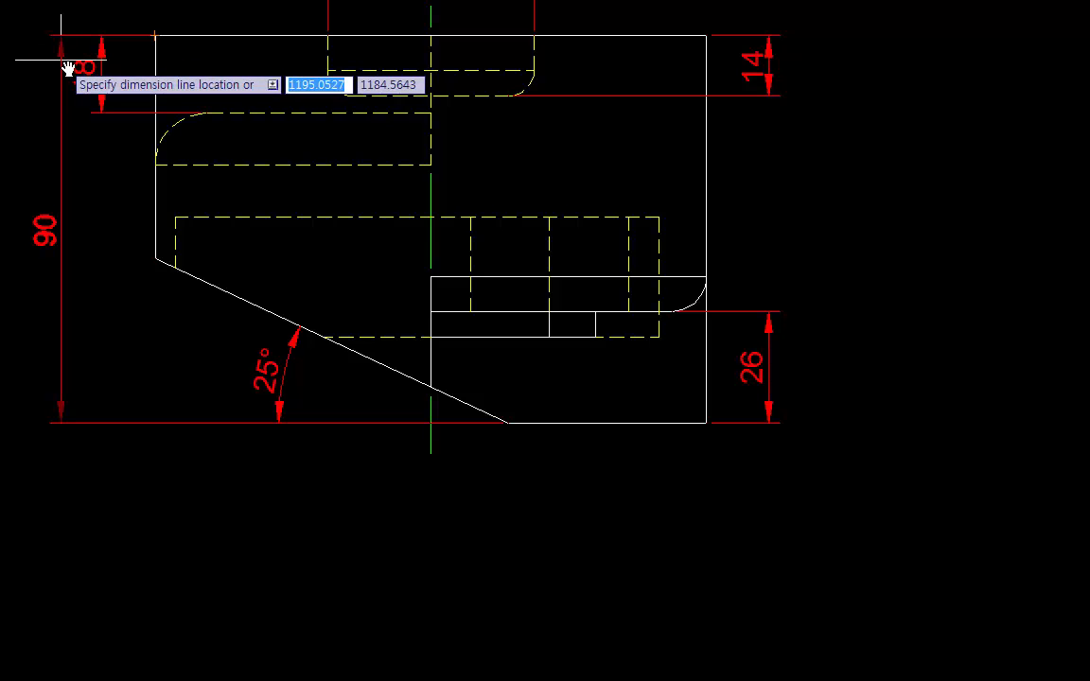
pyautogui.click(61, 58)
pyautogui.scroll(-2, 1019, 318)
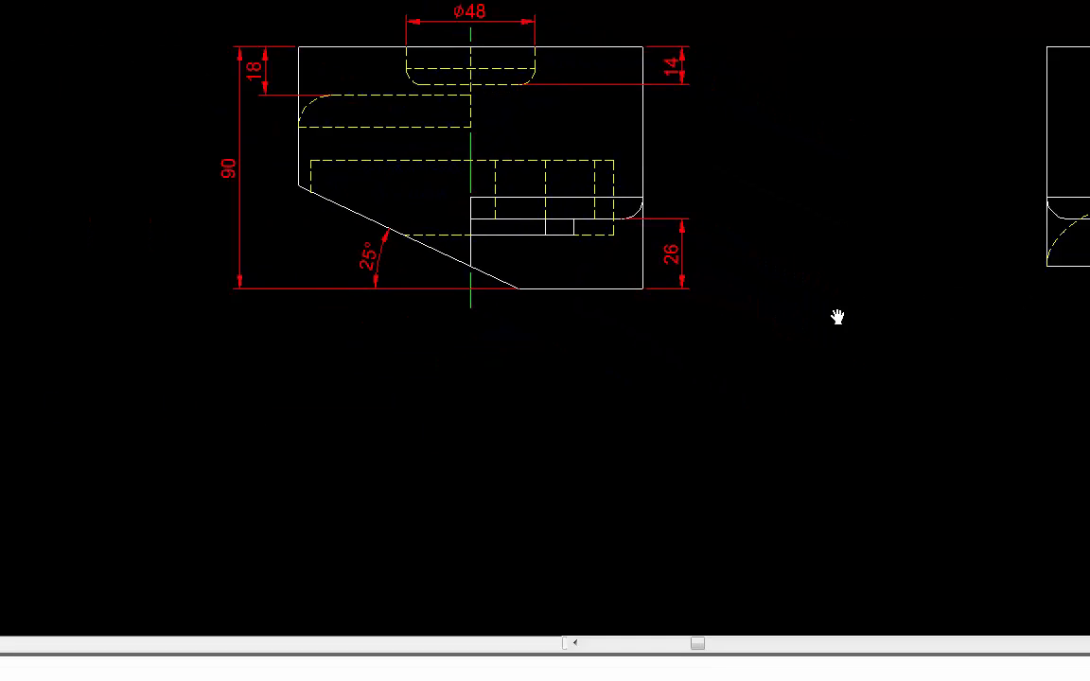
pyautogui.scroll(-2, 494, 256)
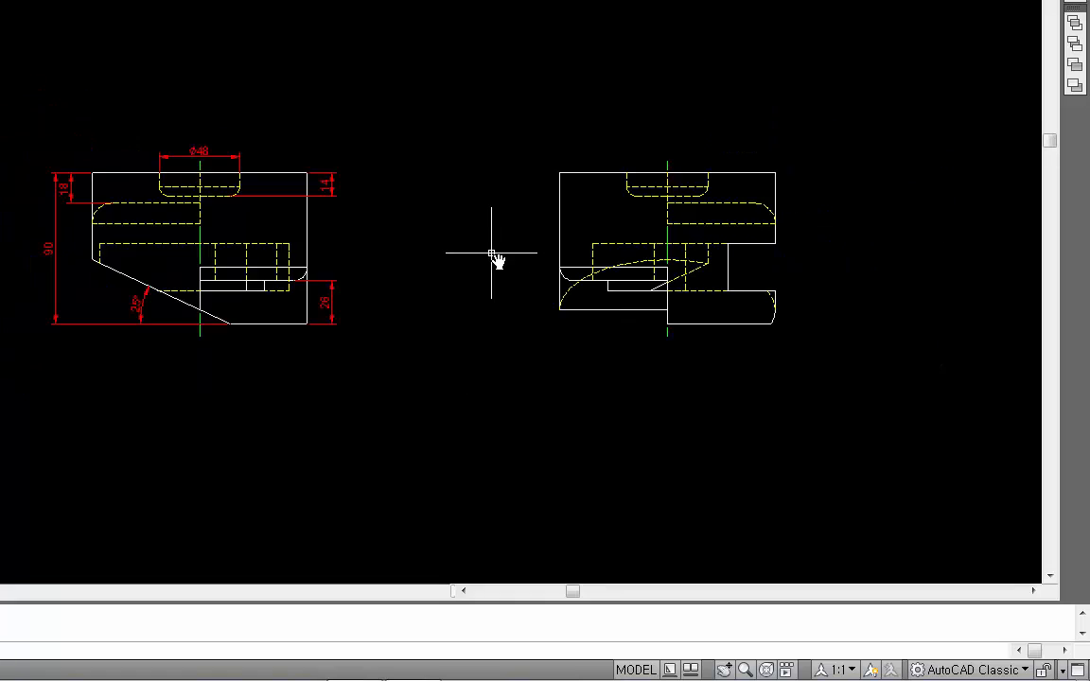
# Step: Add a vertical dimension right of the side view, from the lower flange's bottom edge to its upper right corner
pyautogui.moveTo(497, 260); pyautogui.dragTo(285, 292, button='middle')
pyautogui.moveTo(538, 311); pyautogui.dragTo(338, 328, button='middle')
pyautogui.moveTo(405, 322); pyautogui.dragTo(343, 316, button='middle')
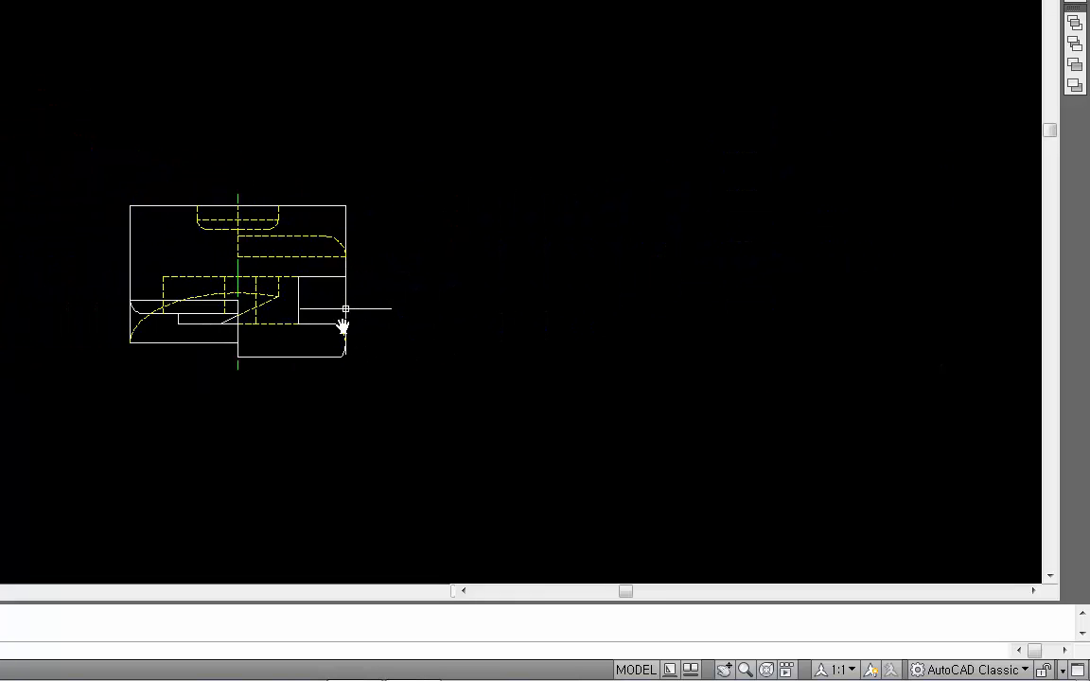
pyautogui.scroll(1, 317, 319)
pyautogui.moveTo(414, 316); pyautogui.dragTo(417, 237, button='middle')
pyautogui.scroll(1, 419, 234)
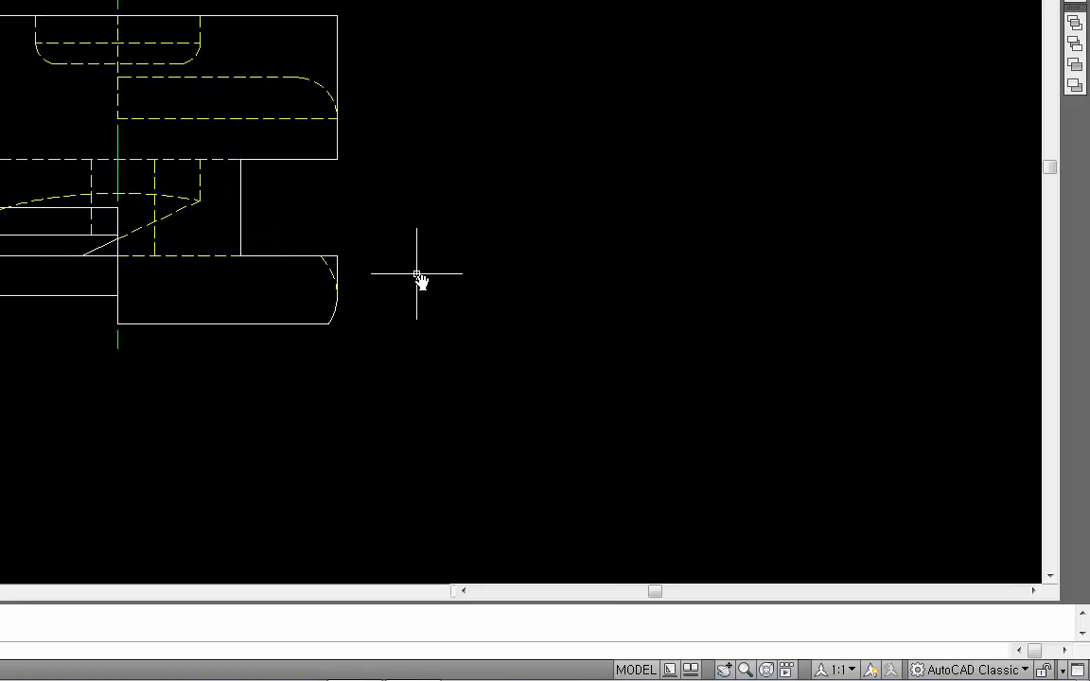
pyautogui.scroll(1, 415, 274)
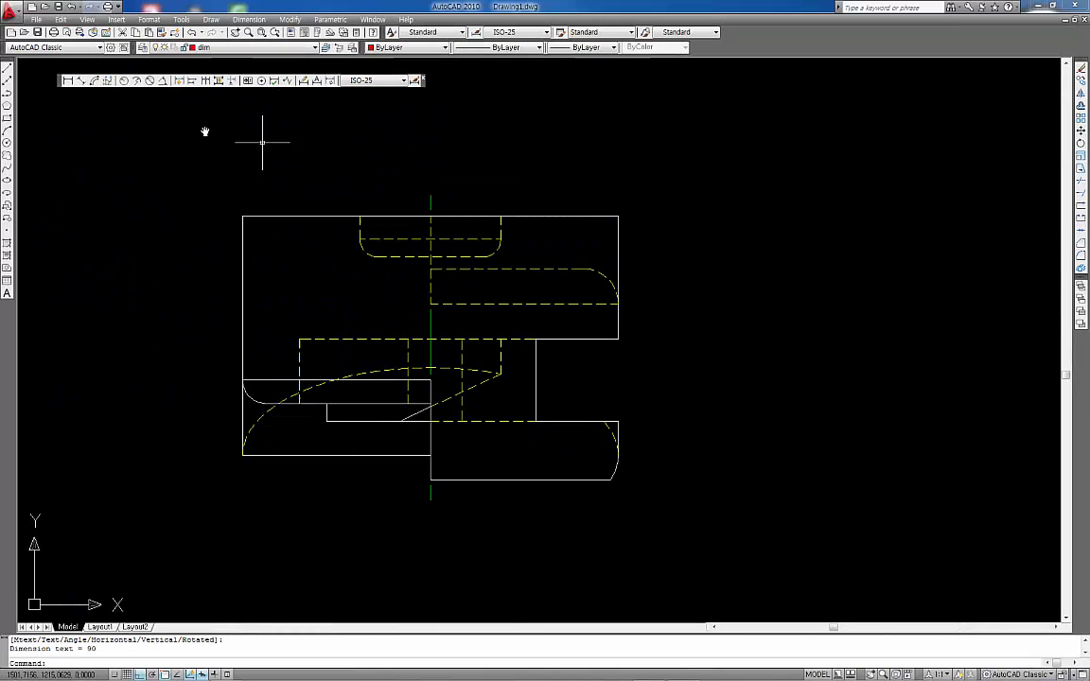
pyautogui.click(68, 81)
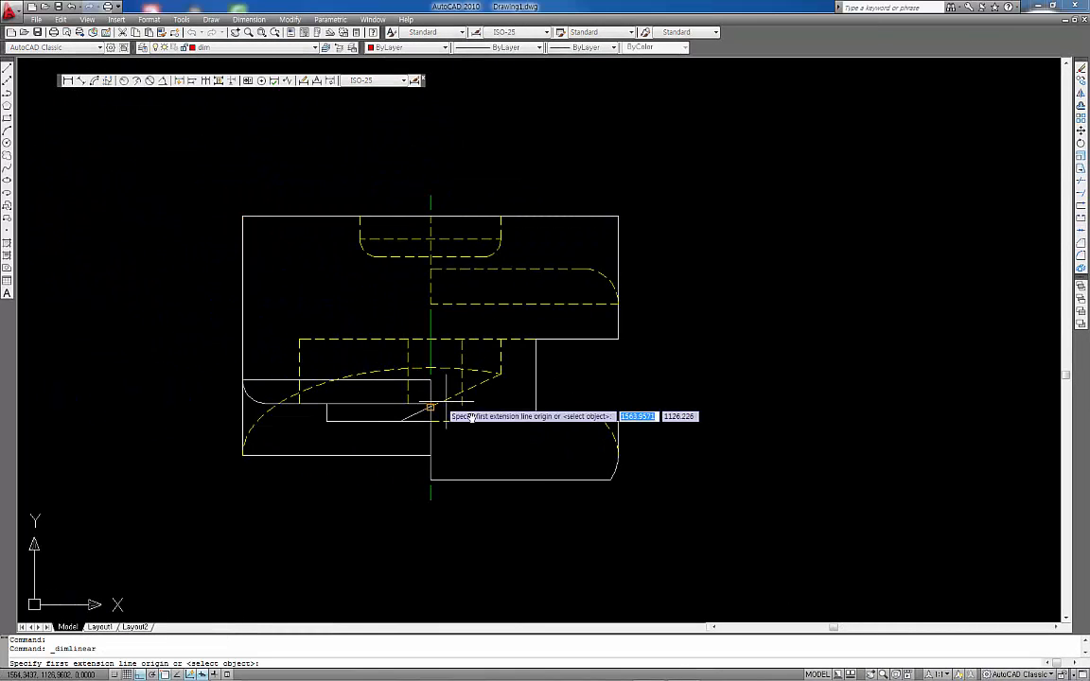
pyautogui.click(612, 481)
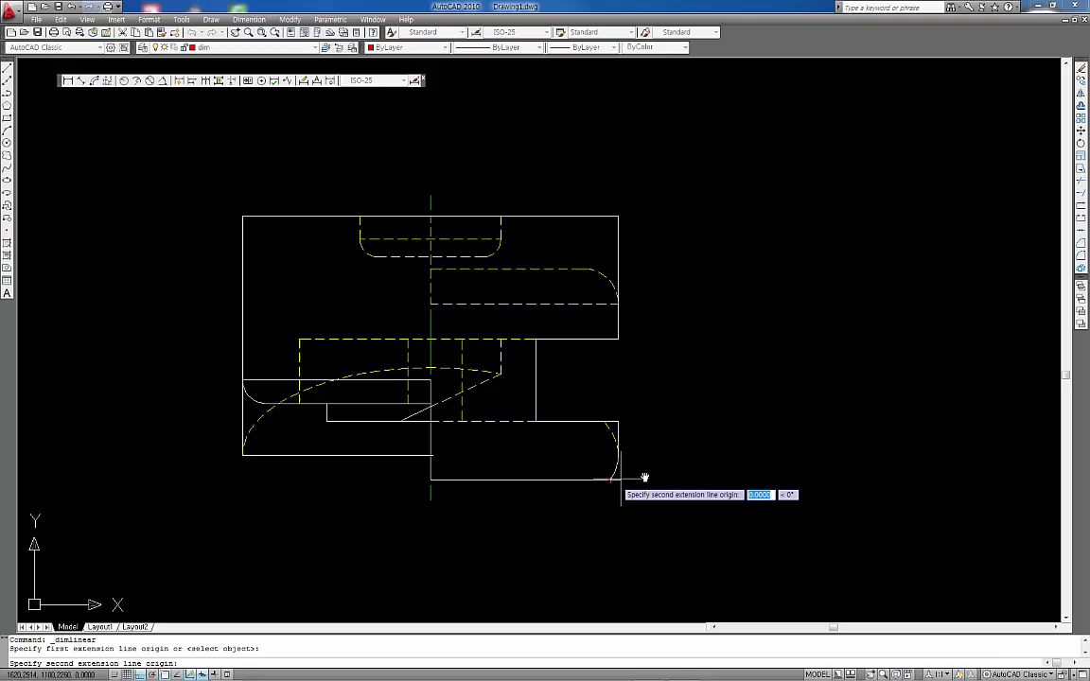
pyautogui.click(617, 422)
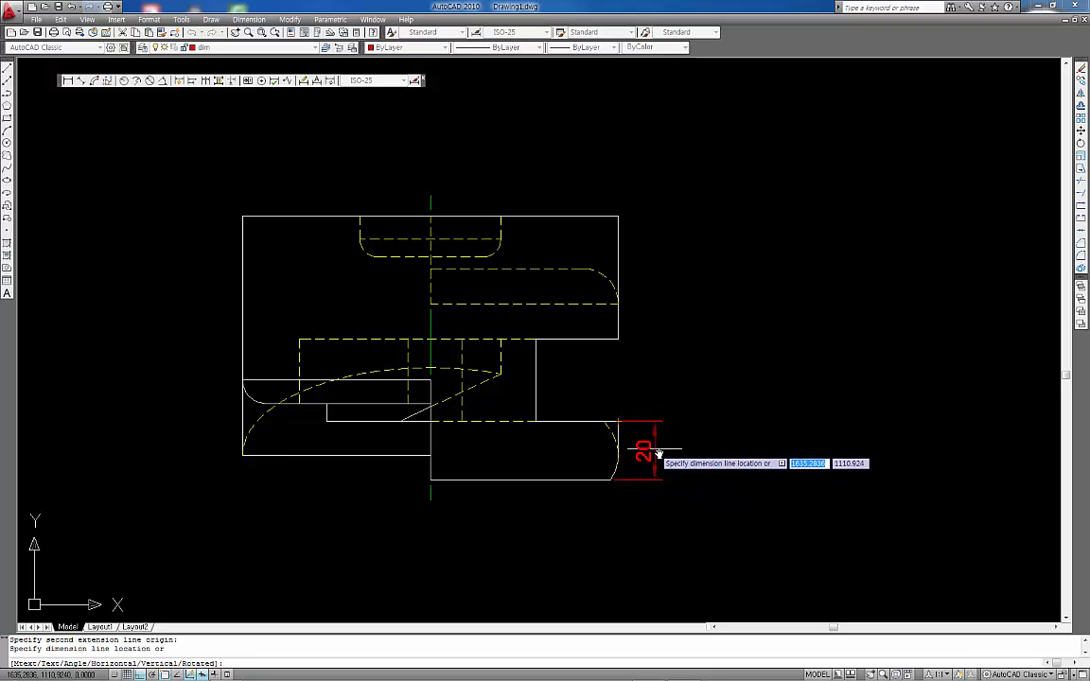
pyautogui.click(655, 452)
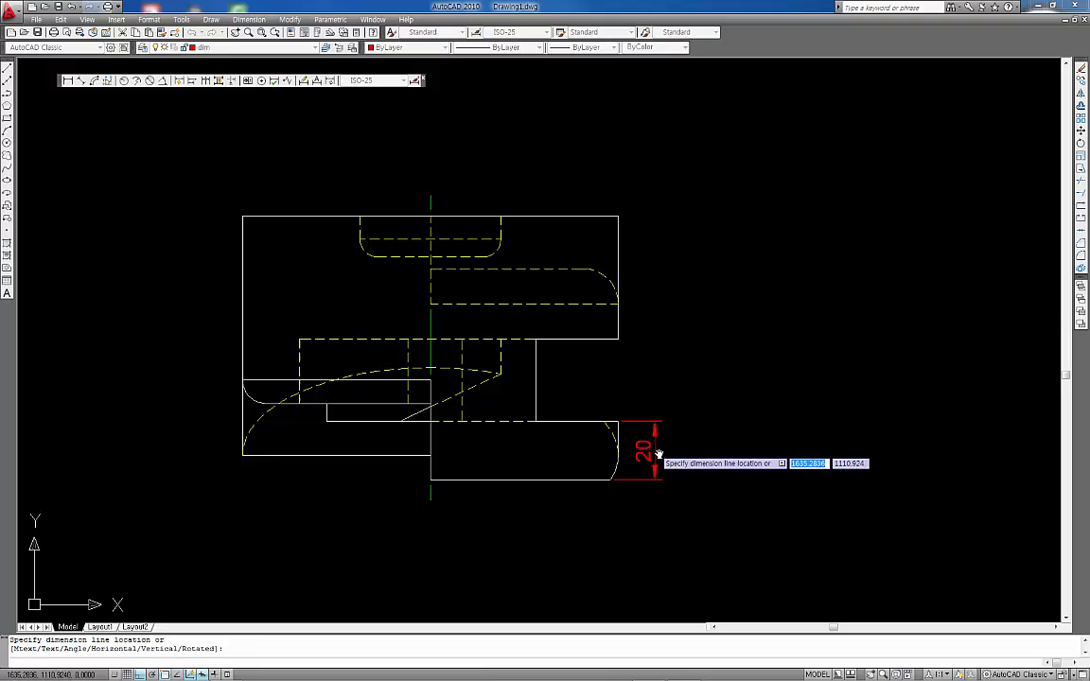
# Step: Continue the flange height dimension upward to the top edge of the side view's open notch
pyautogui.click(206, 82)
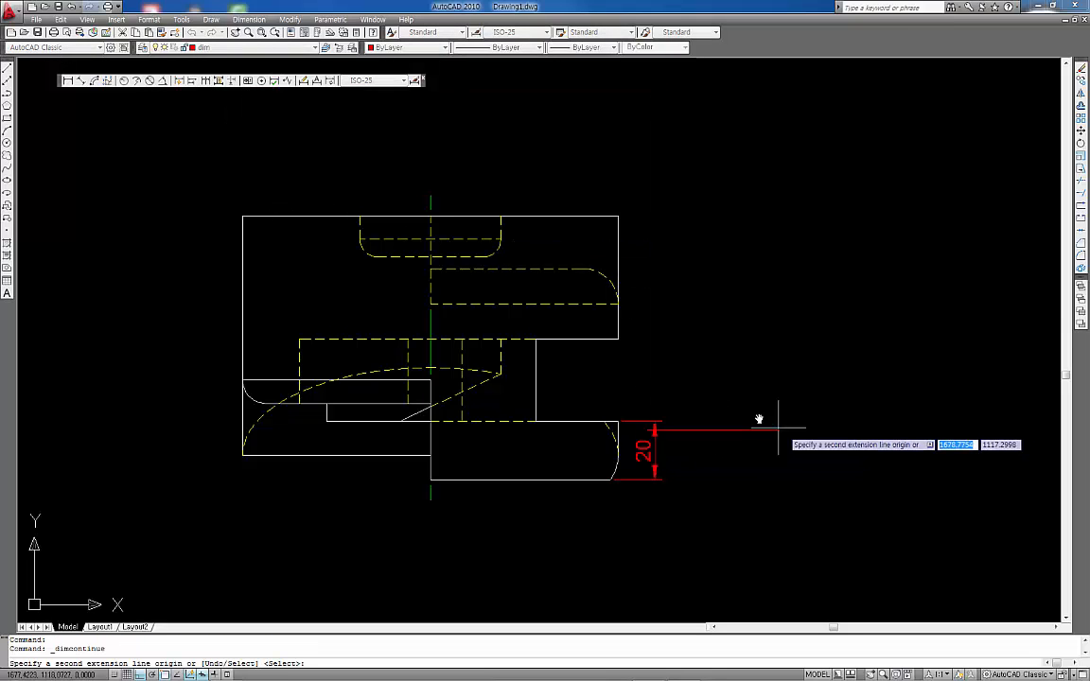
pyautogui.click(619, 341)
pyautogui.press('Return')
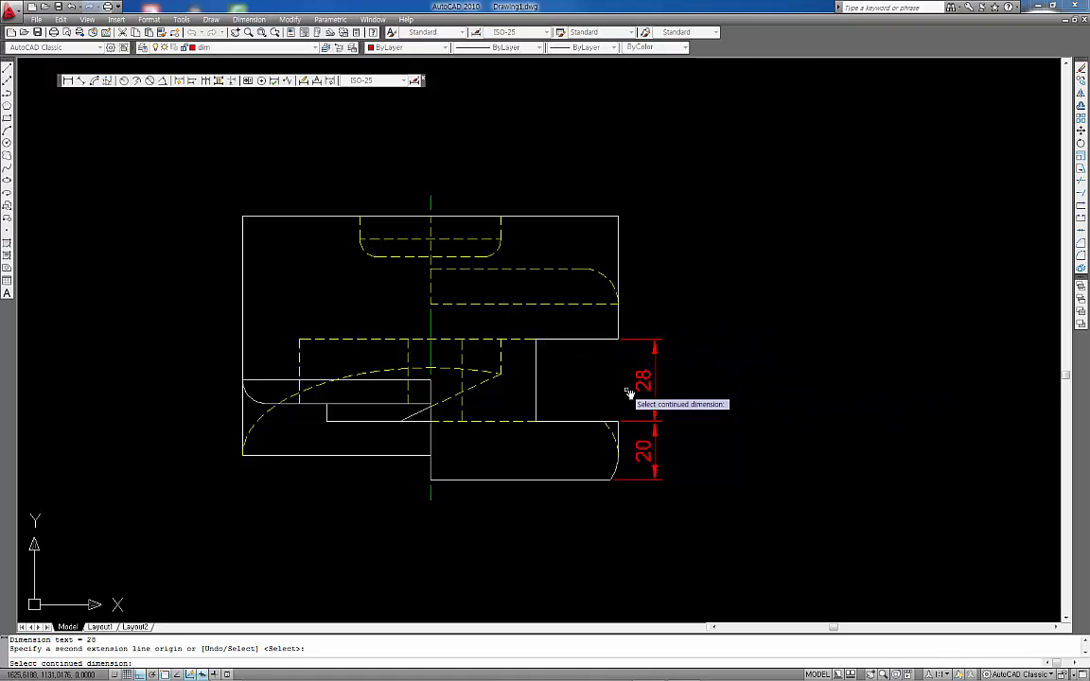
# Step: Try a radius dimension on the hidden arc of the side view's rounded step, and erase it
pyautogui.click(126, 83)
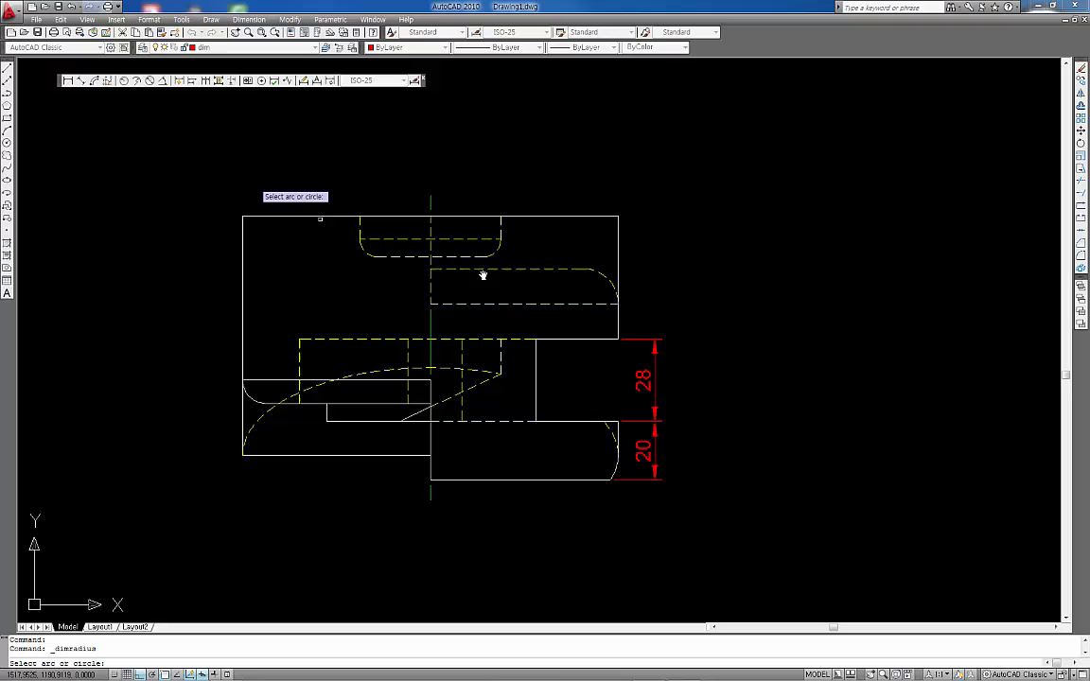
pyautogui.click(606, 274)
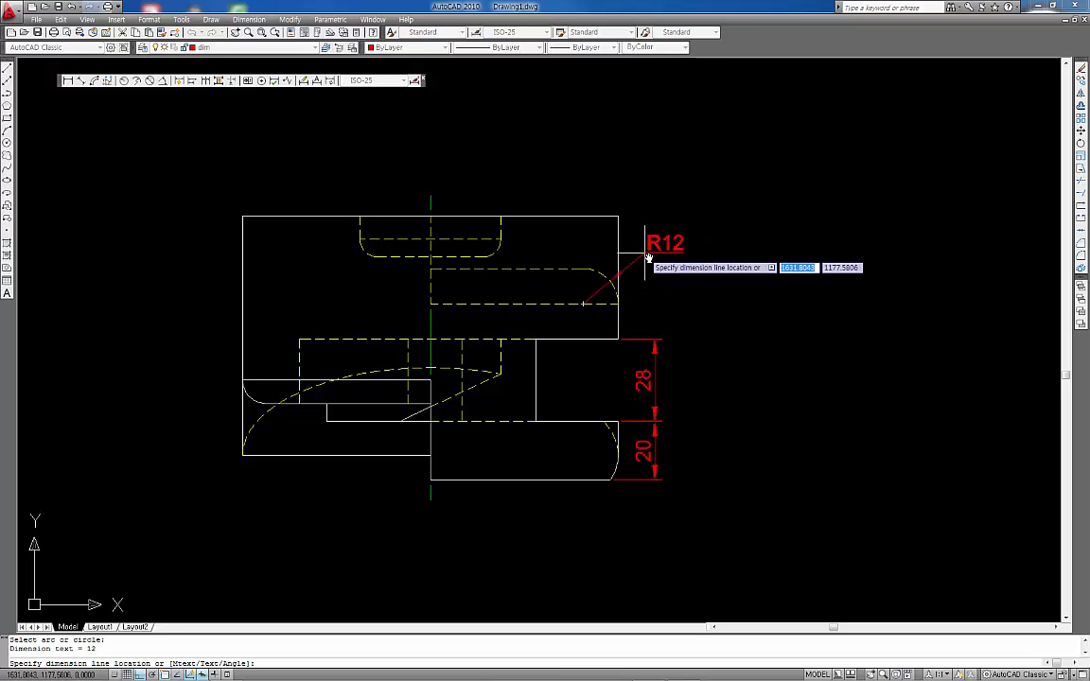
pyautogui.click(649, 258)
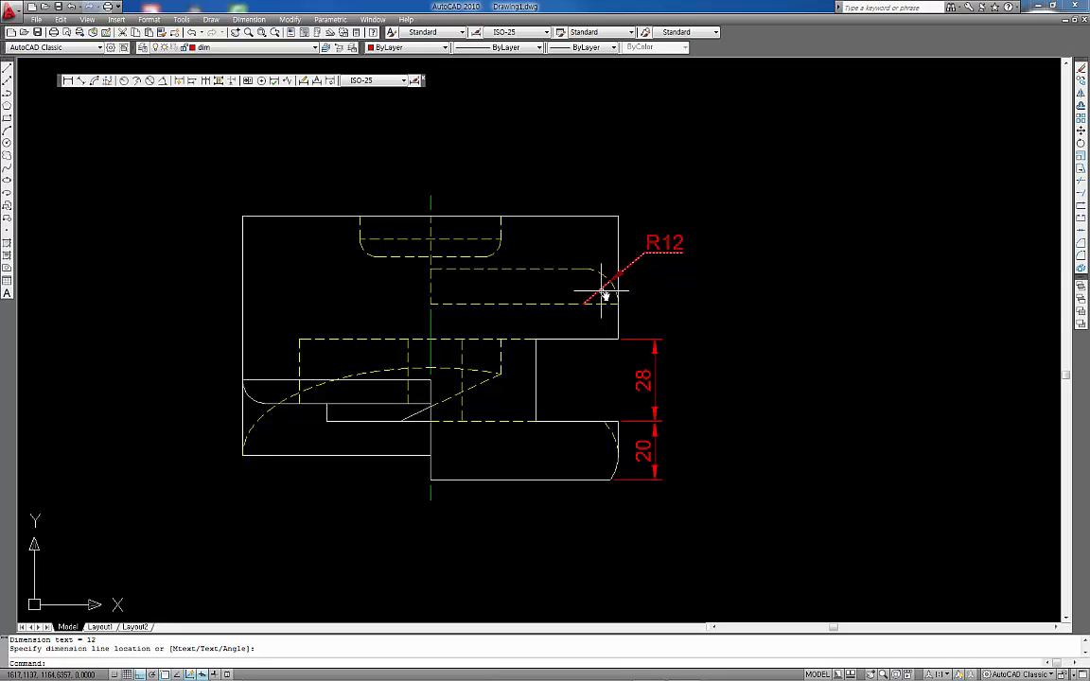
pyautogui.click(605, 293)
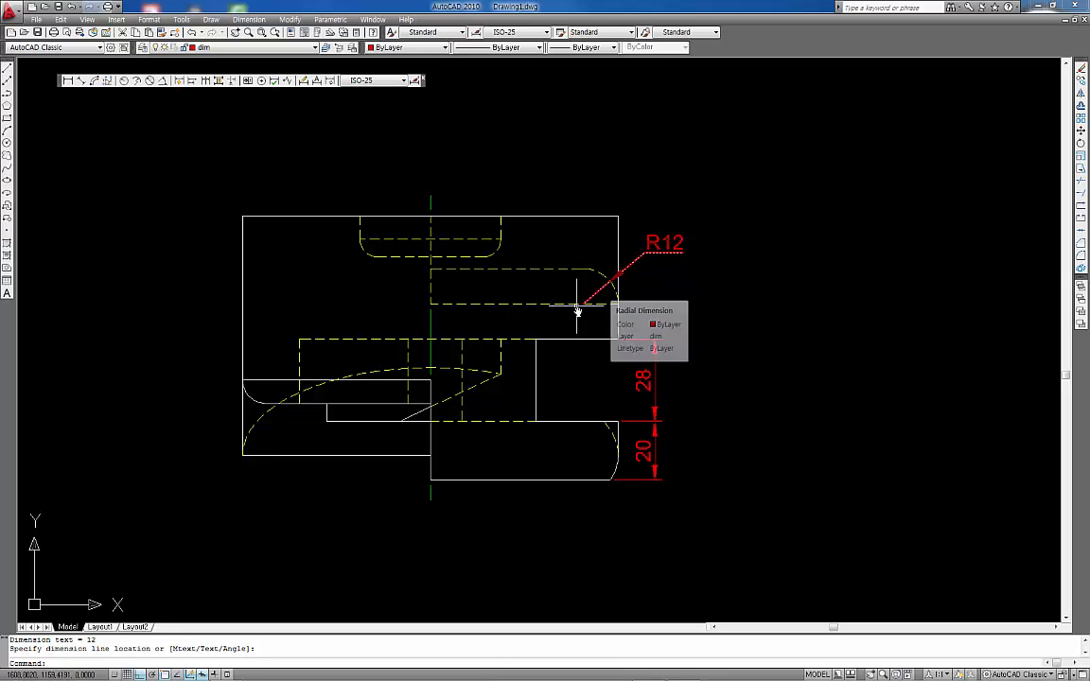
pyautogui.press('Delete')
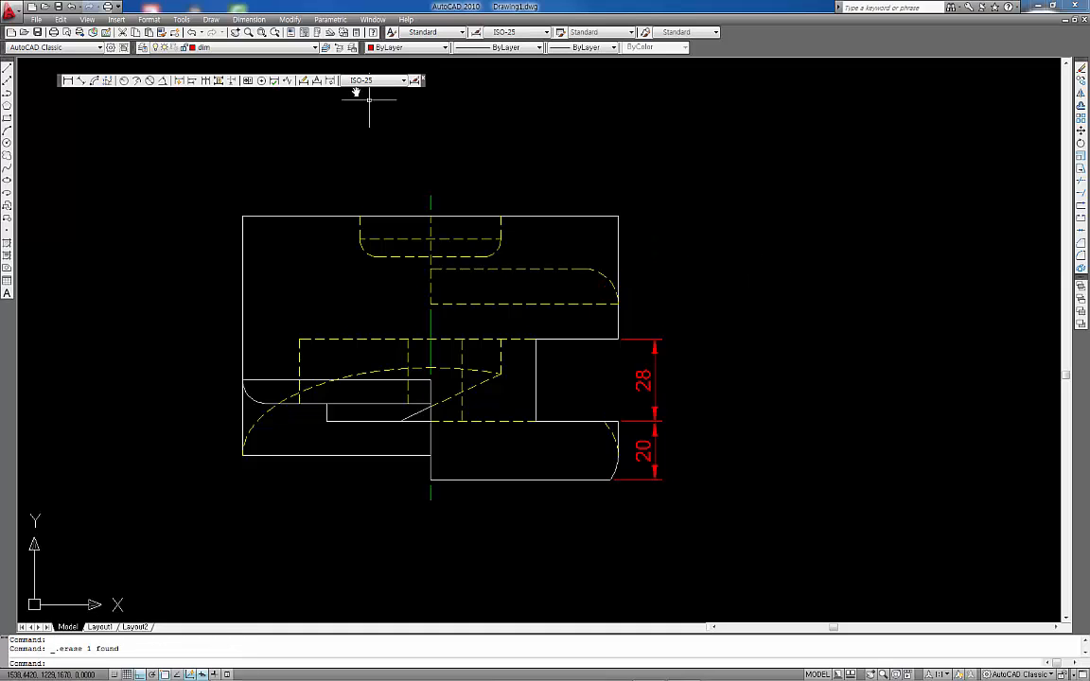
# Step: Override the current ISO-25 dimension style so that no dimension line is drawn between extension lines
pyautogui.click(417, 82)
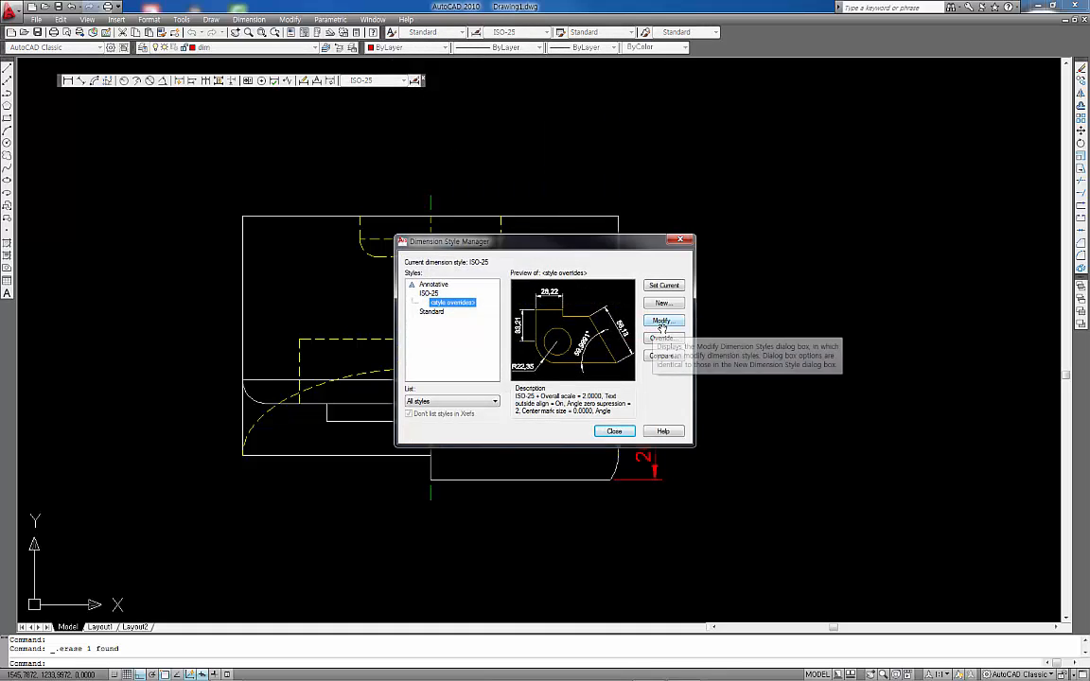
pyautogui.click(662, 338)
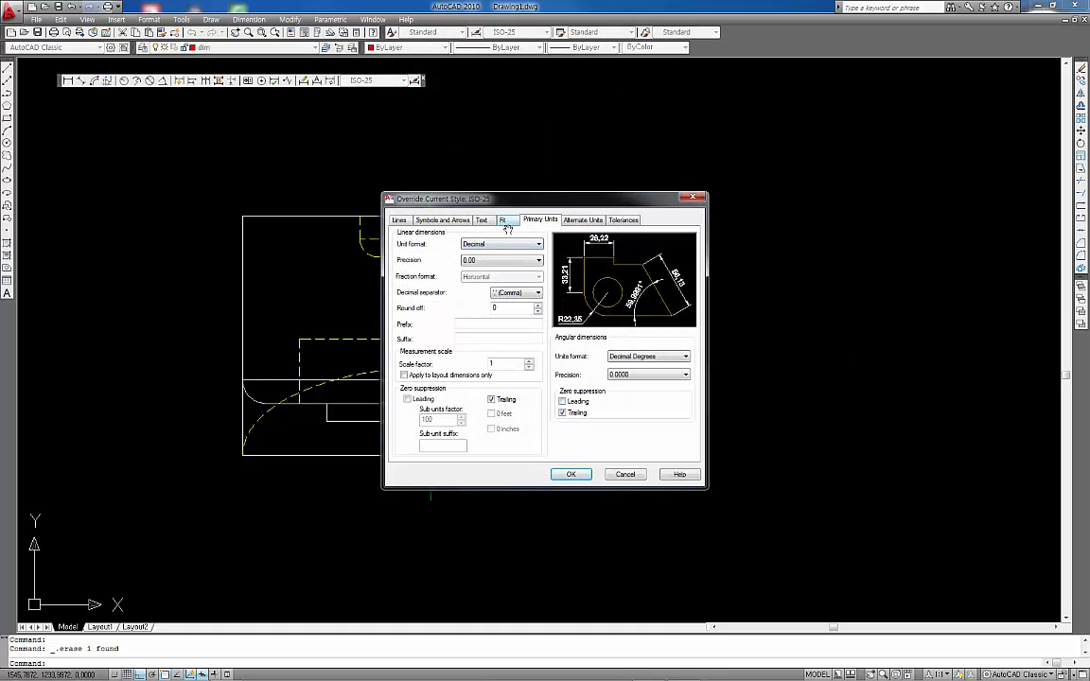
pyautogui.click(504, 220)
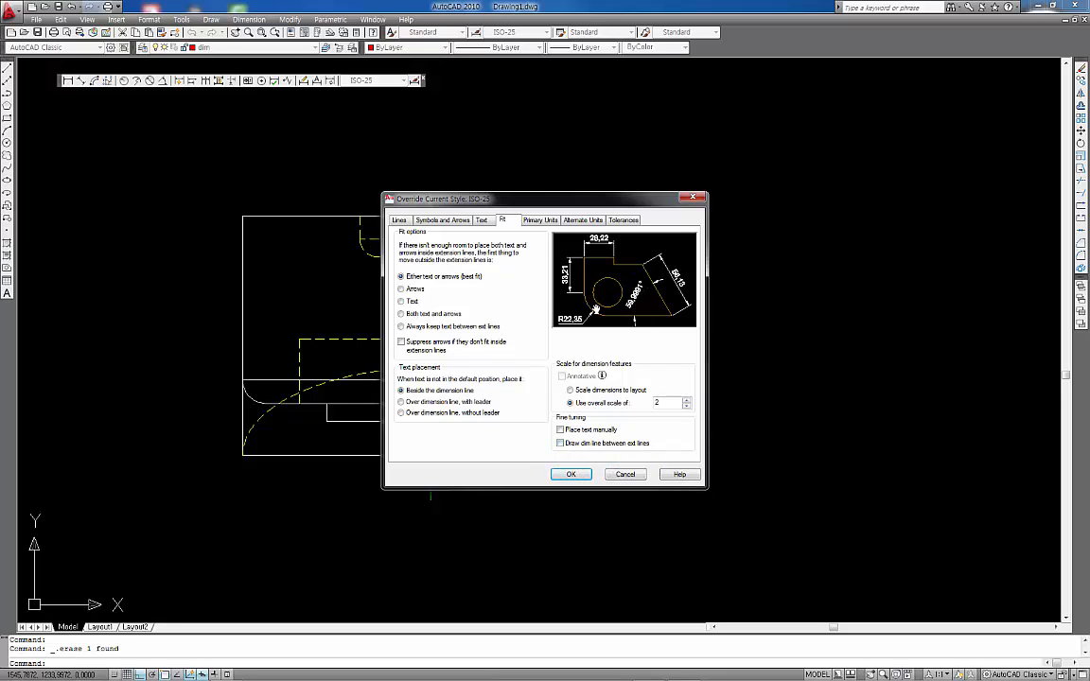
pyautogui.click(569, 475)
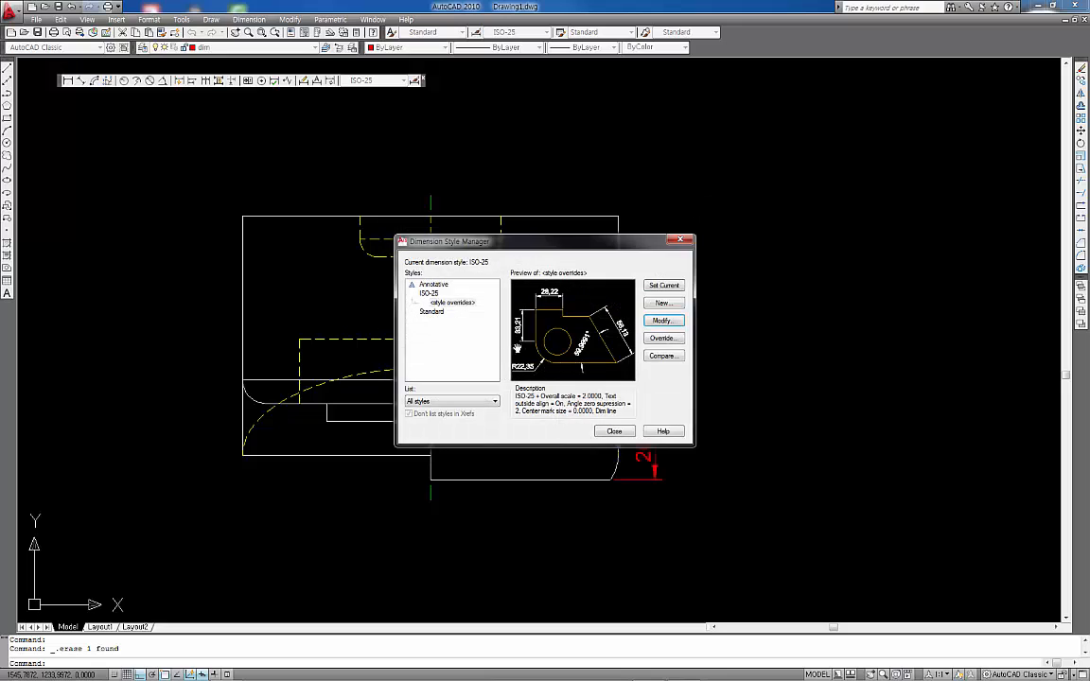
pyautogui.click(613, 432)
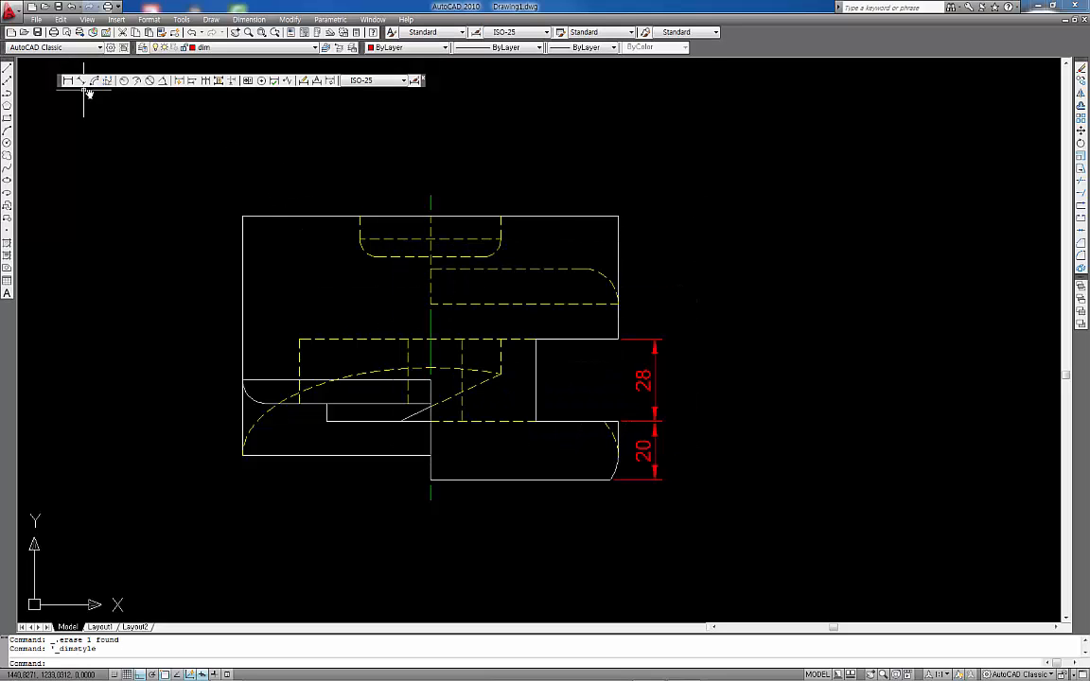
# Step: Add a radius dimension to the side view's hidden rounded-step arc, with its text outside the upper right edge
pyautogui.click(126, 81)
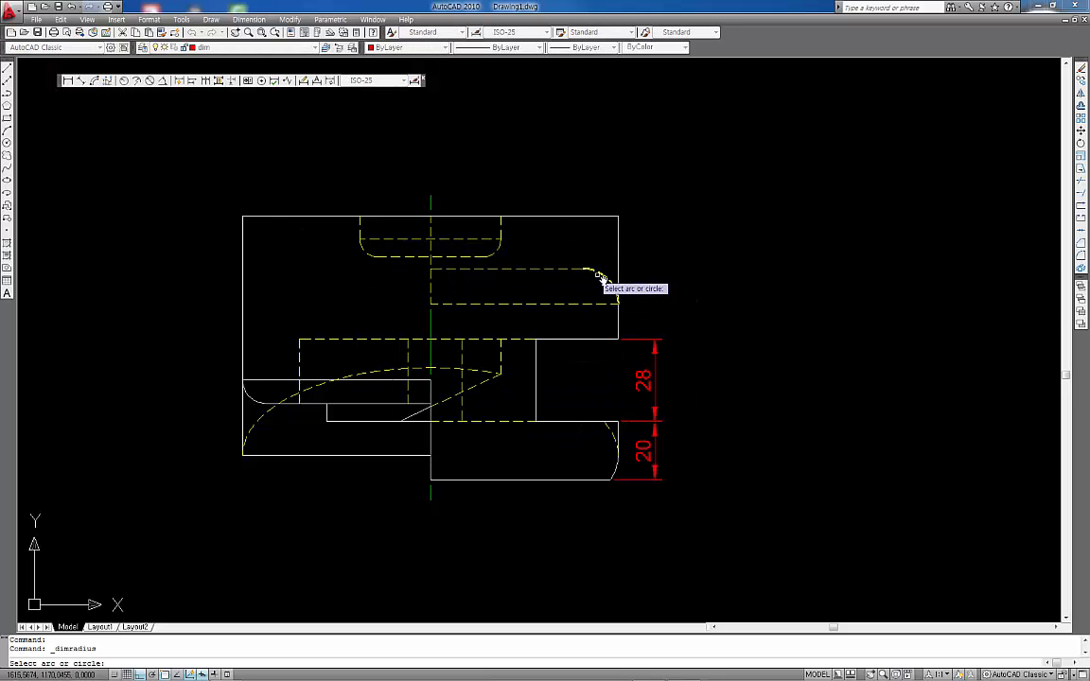
pyautogui.click(604, 276)
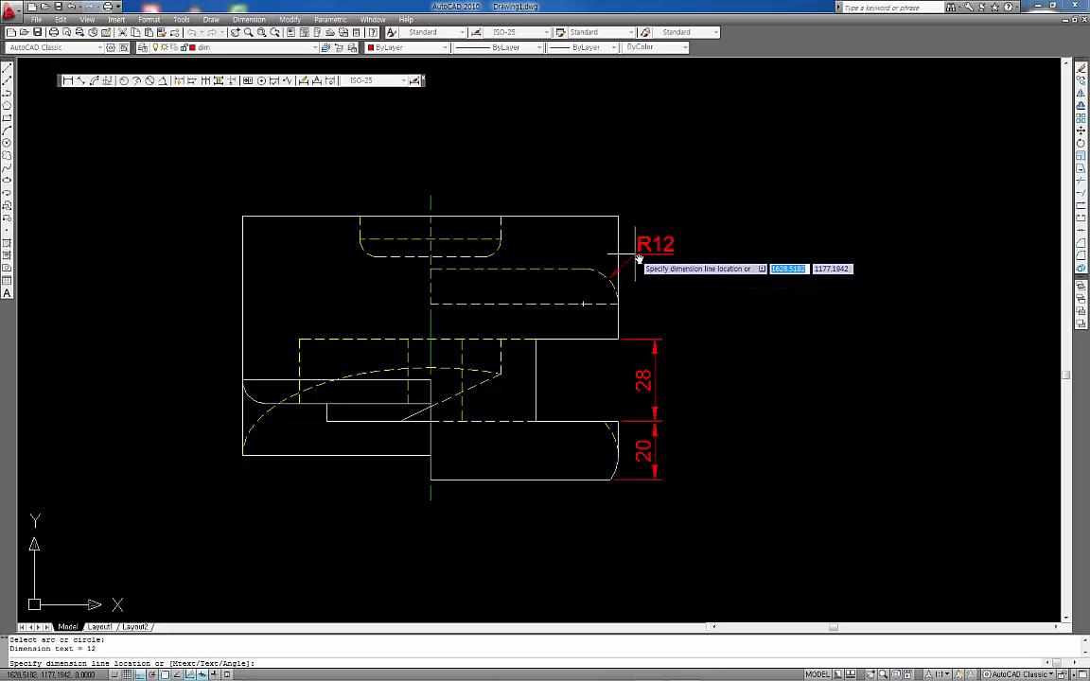
pyautogui.click(636, 255)
# Step: Add a radius dimension to the lower-left fillet of the side view's hidden top recess, placed below and left of it
pyautogui.moveTo(730, 360); pyautogui.dragTo(879, 343, button='middle')
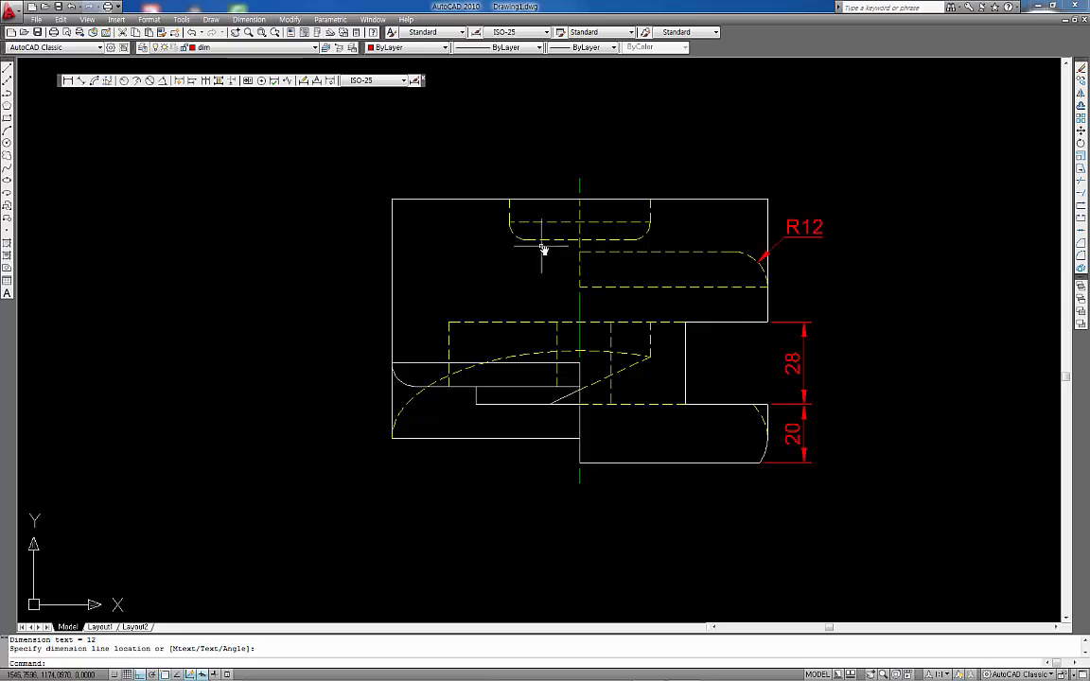
pyautogui.press('Return')
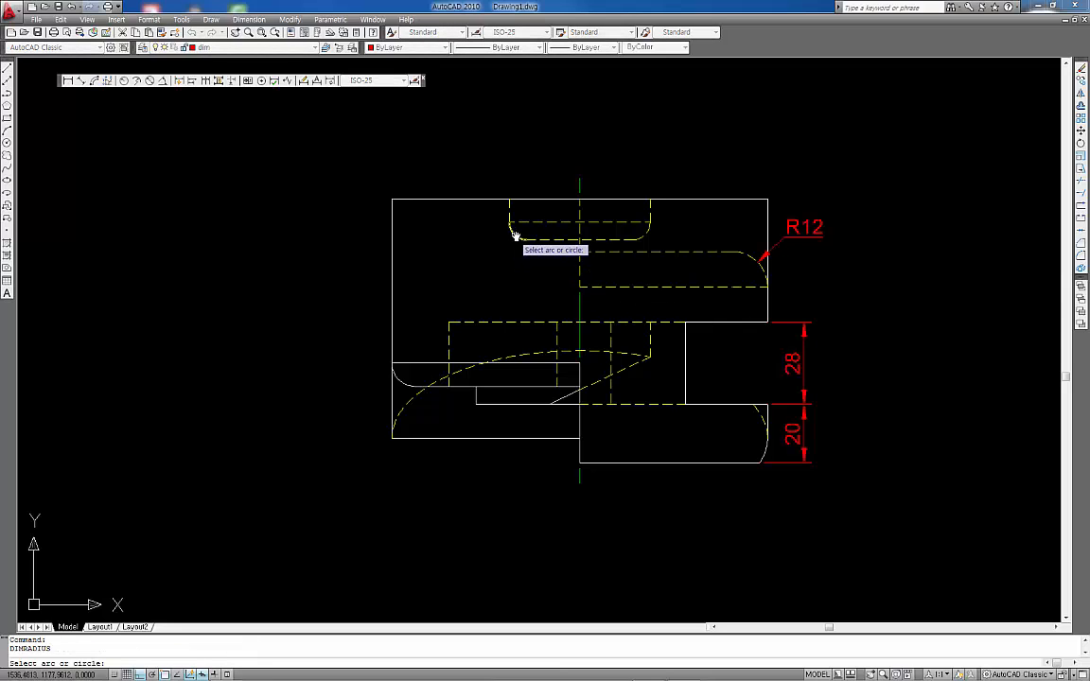
pyautogui.click(513, 234)
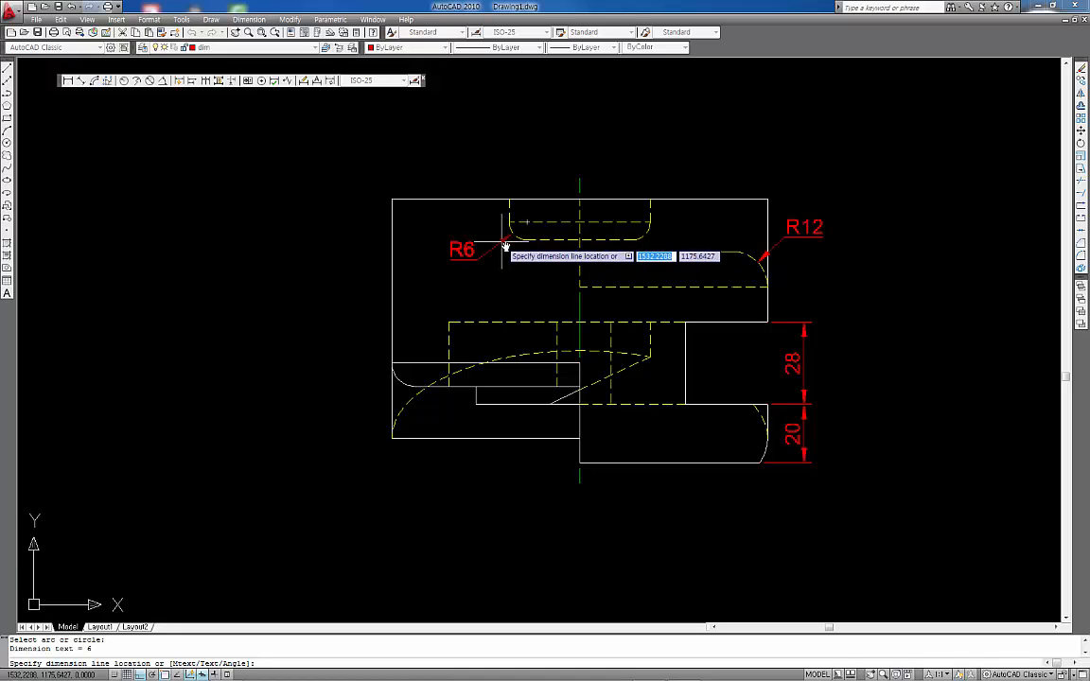
pyautogui.click(504, 246)
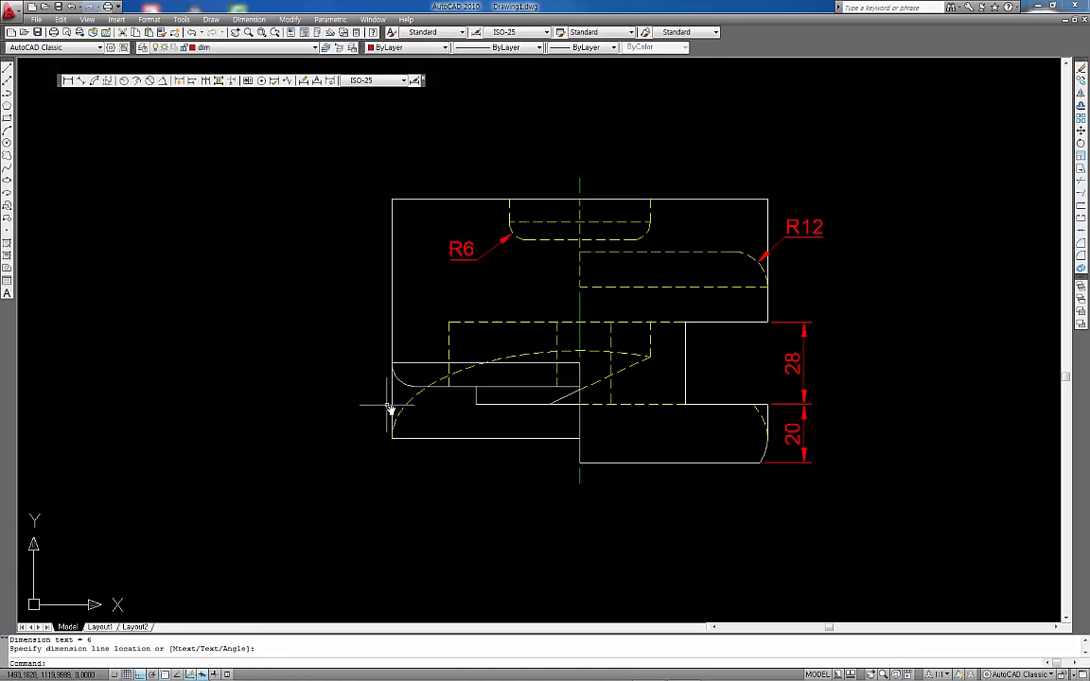
# Step: Add a radius dimension to the visible fillet on the side view's left edge, with its text outside the outline
pyautogui.press('Return')
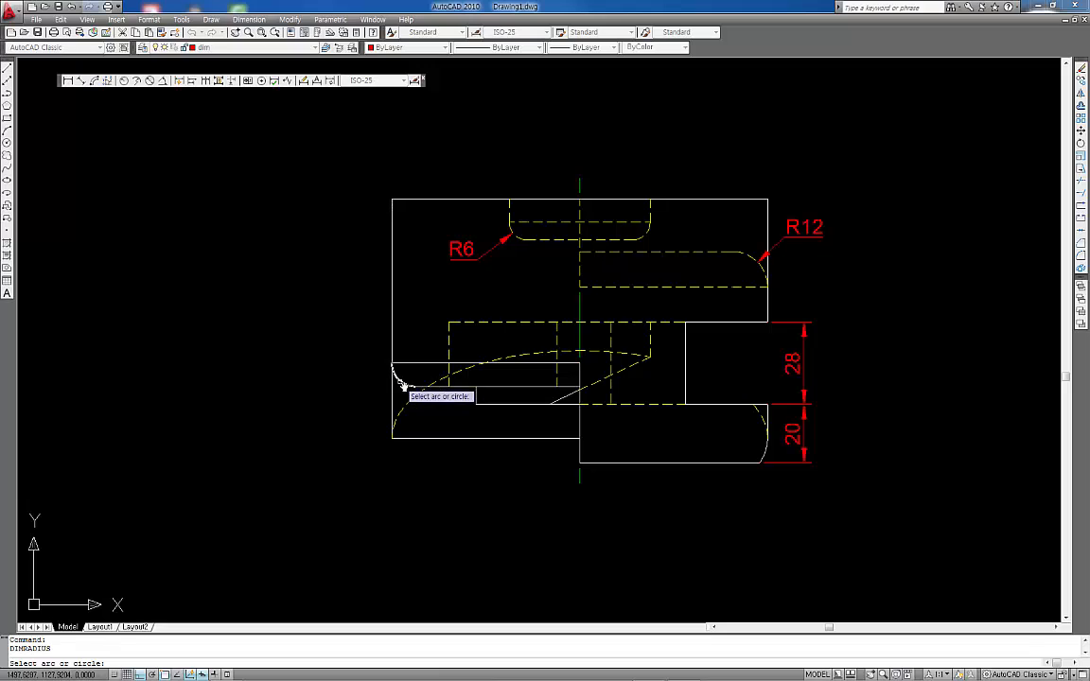
pyautogui.click(394, 383)
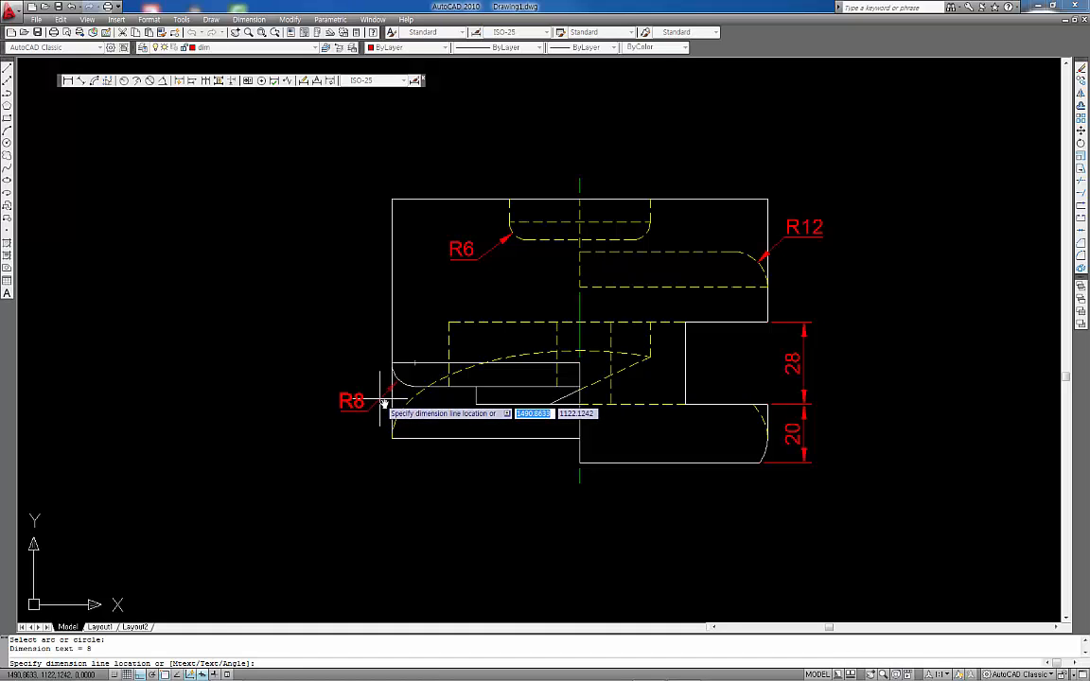
pyautogui.click(383, 402)
# Step: Add a radius dimension to the top view's outer circle, placed outside its upper-left side
pyautogui.scroll(-6, 316, 304)
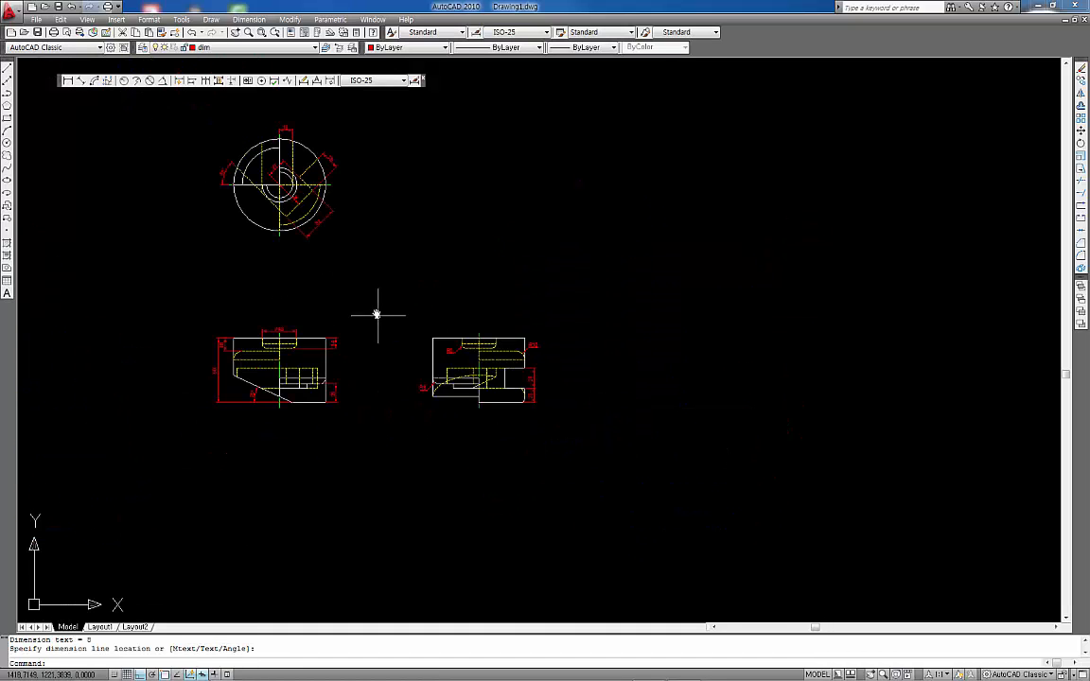
pyautogui.moveTo(376, 314); pyautogui.dragTo(467, 368, button='middle')
pyautogui.scroll(5, 383, 246)
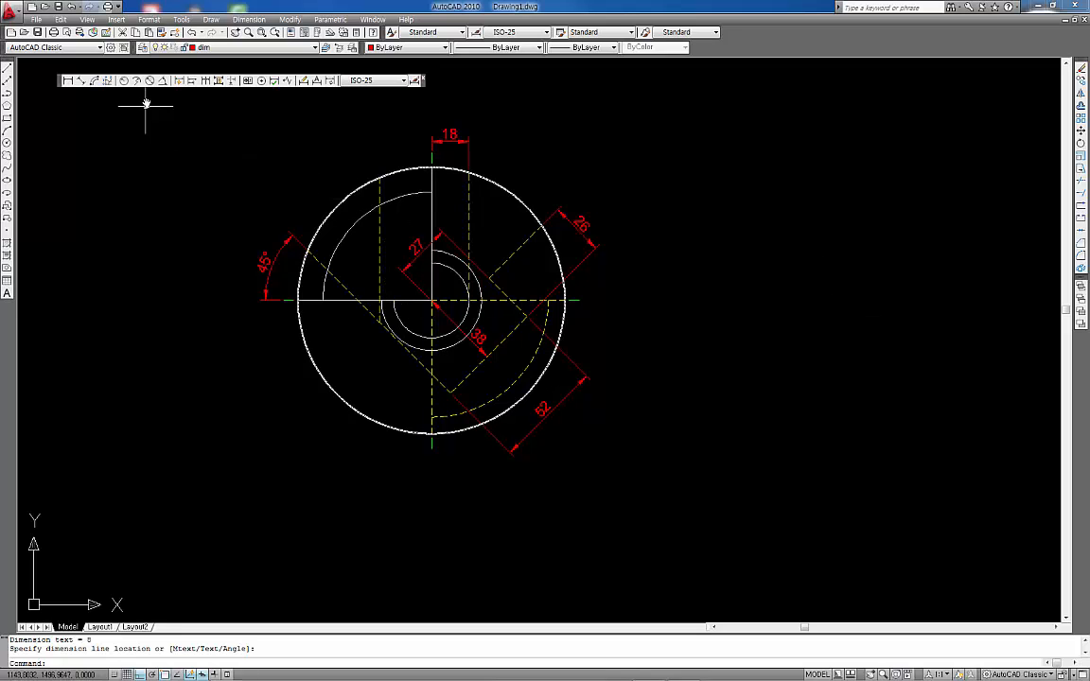
pyautogui.click(126, 82)
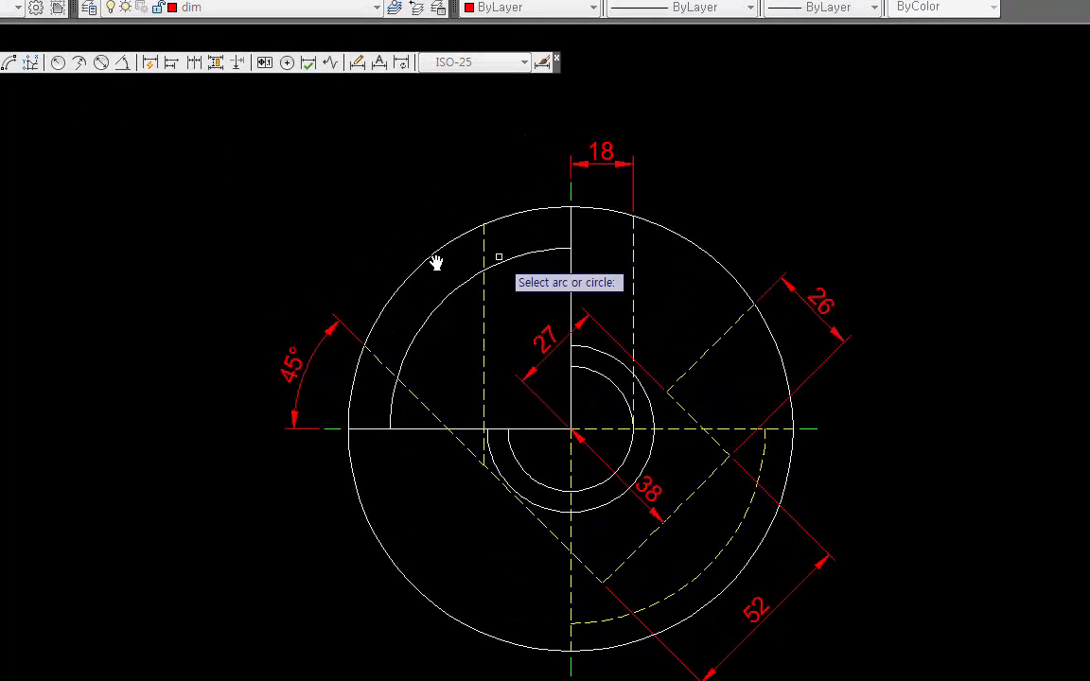
pyautogui.click(430, 267)
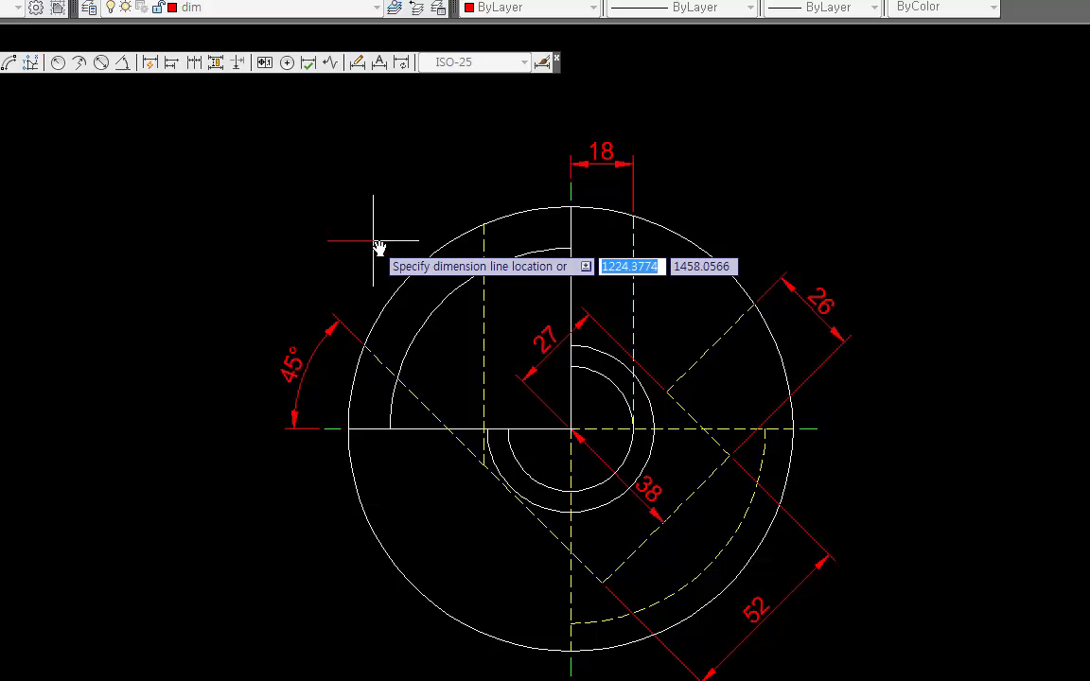
pyautogui.click(372, 241)
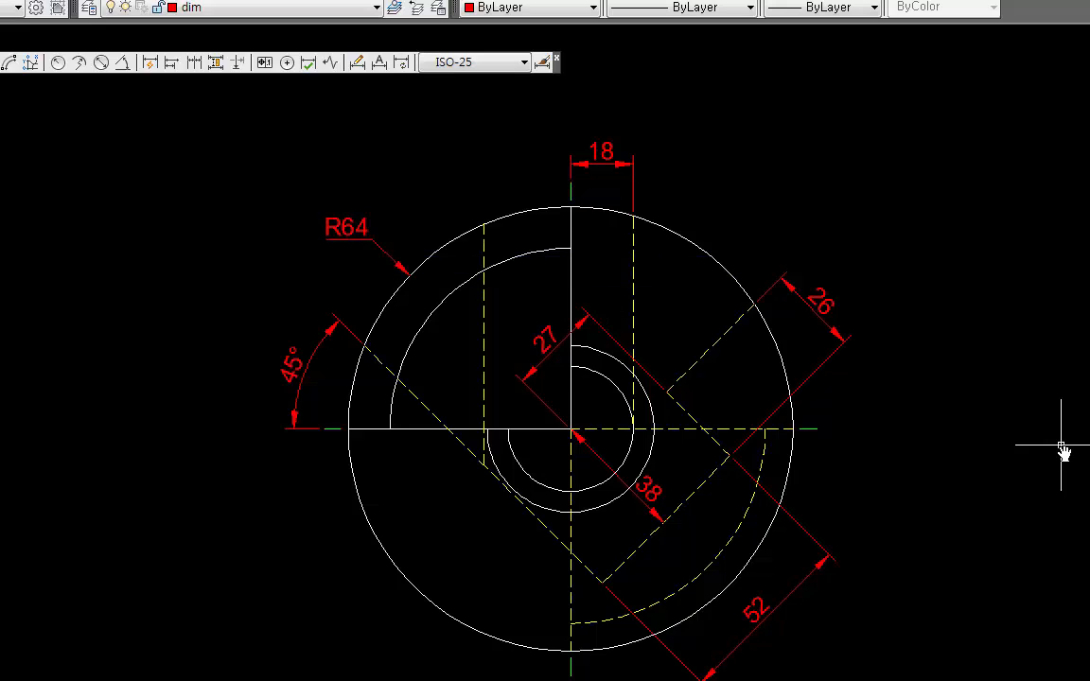
# Step: Close the floating Dimension toolbar with all three dimensioned views in view
pyautogui.scroll(-4, 1064, 448)
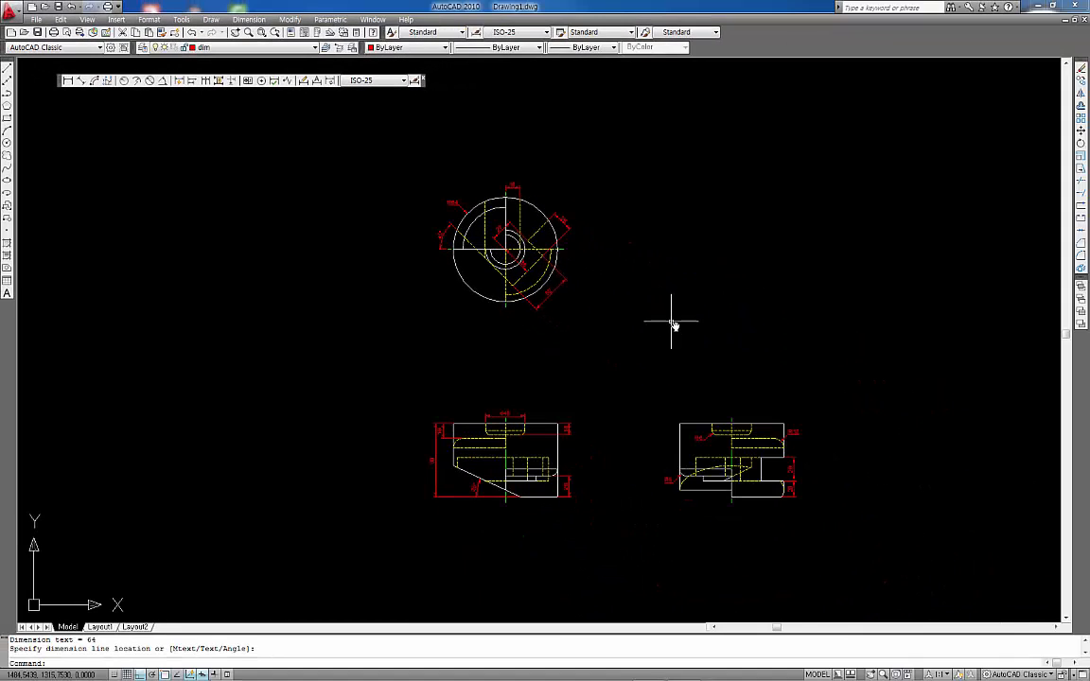
pyautogui.scroll(4, 674, 325)
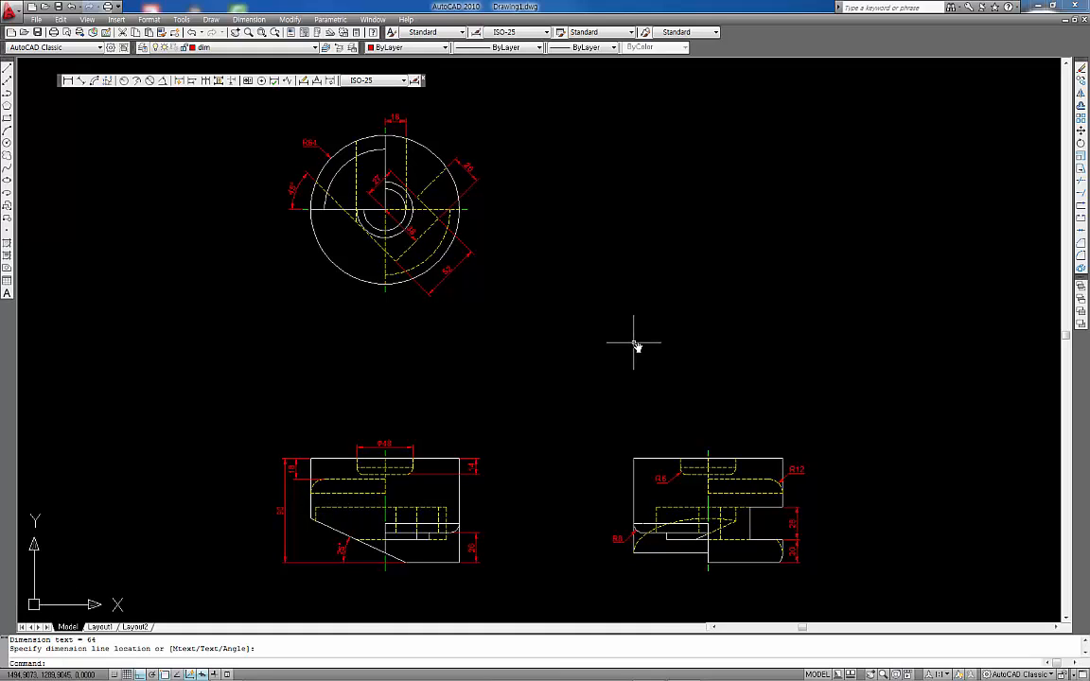
pyautogui.click(425, 80)
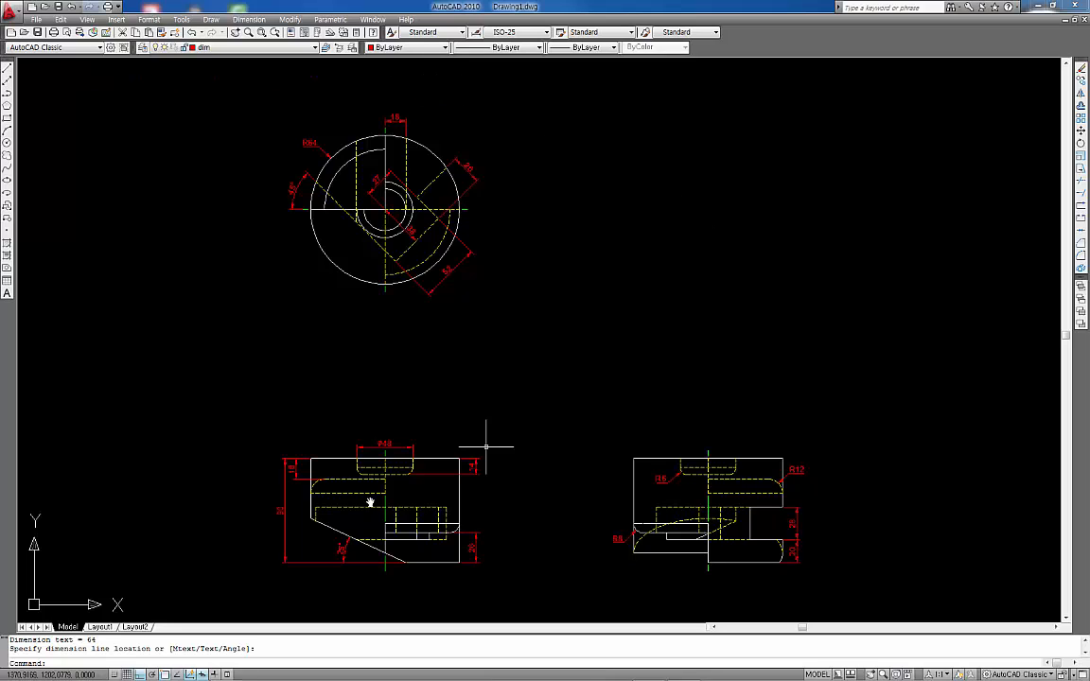
# Step: Switch to Layout1 and make the mview layer current
pyautogui.click(102, 627)
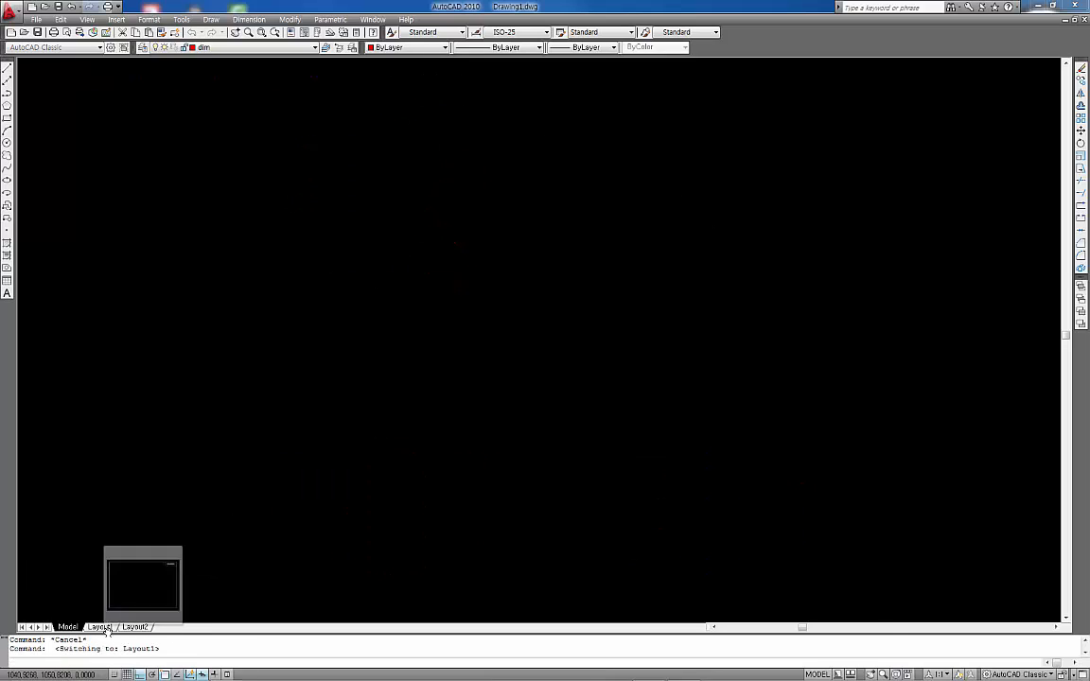
pyautogui.click(279, 49)
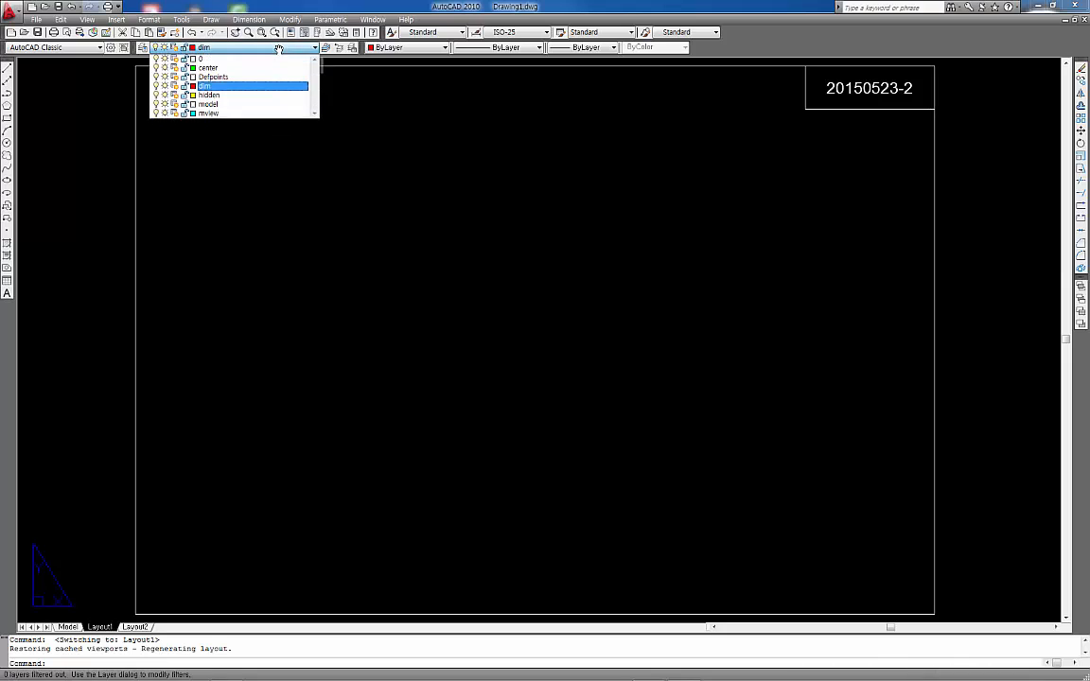
pyautogui.click(231, 115)
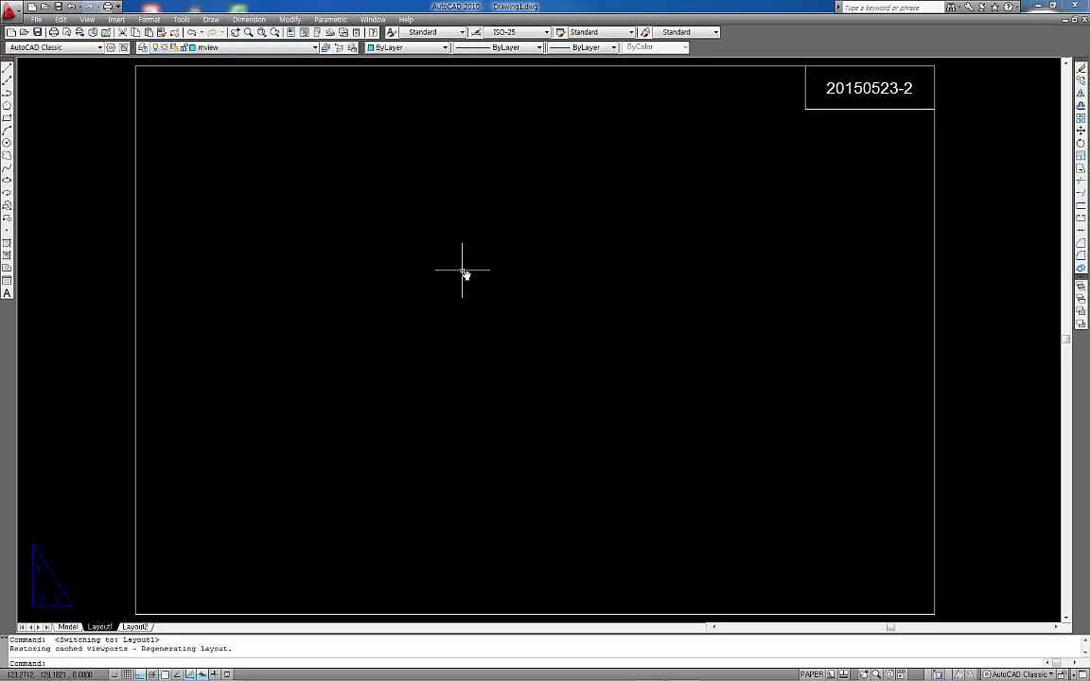
# Step: Create four viewports filling the sheet frame with MVIEW and delete the upper-right one
pyautogui.press('Return')
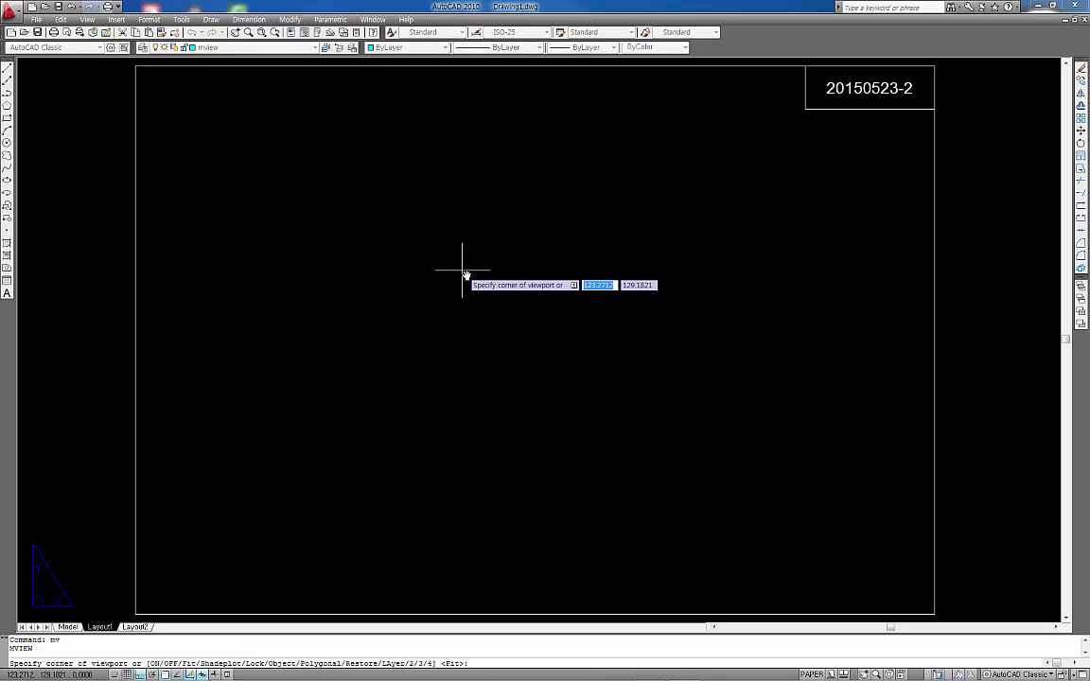
pyautogui.write('4')
pyautogui.press('Return')
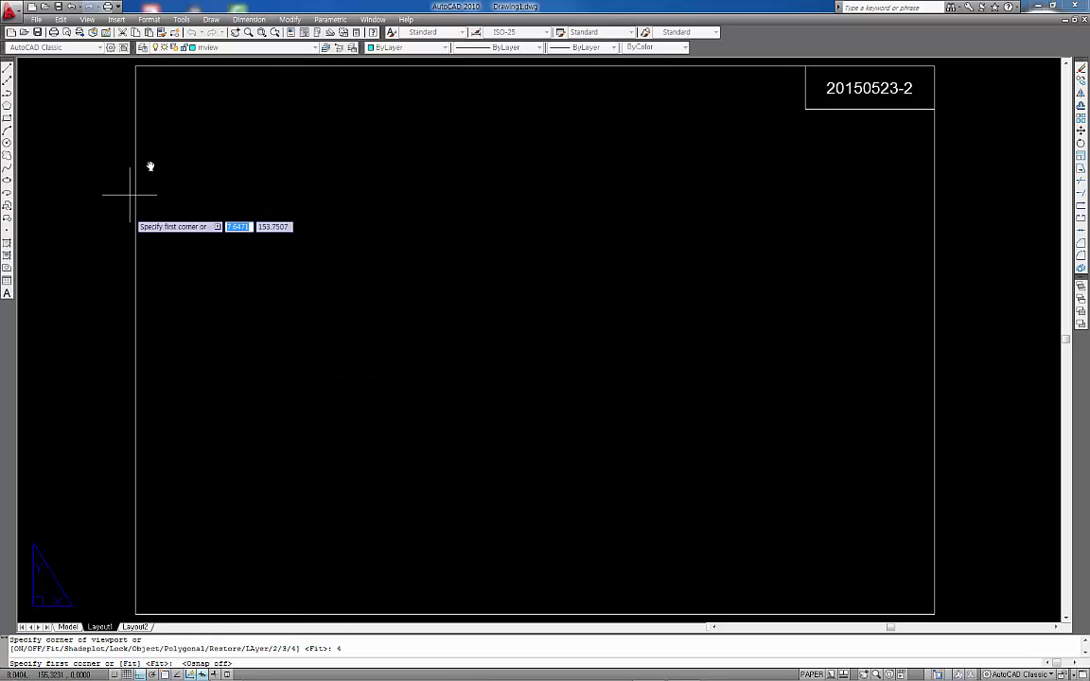
pyautogui.click(140, 70)
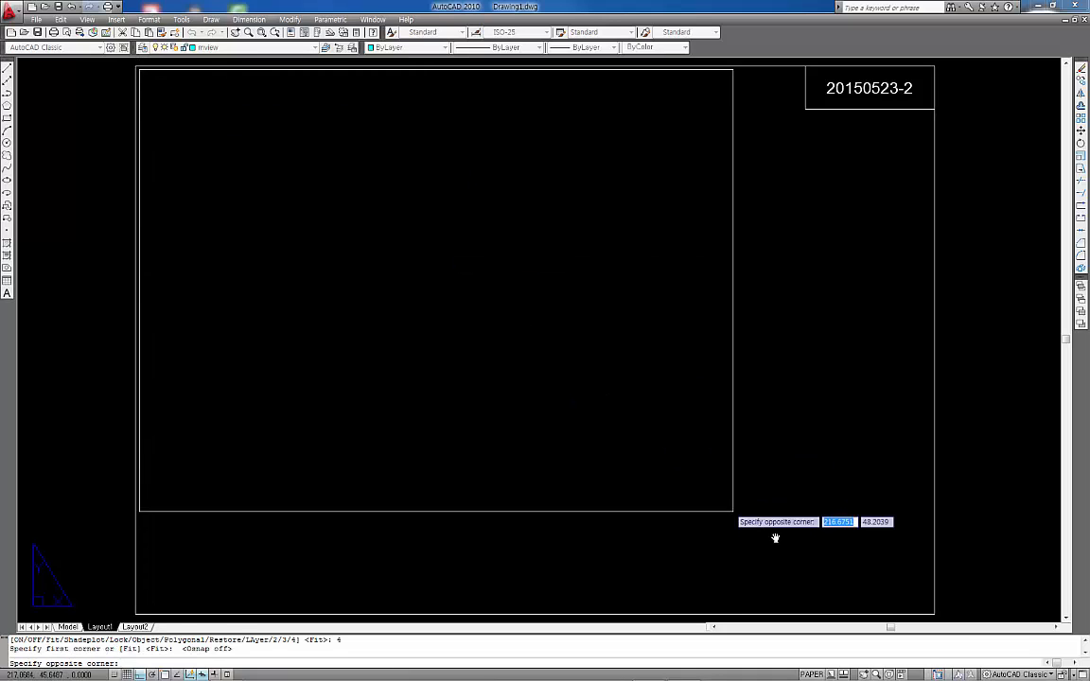
pyautogui.click(935, 616)
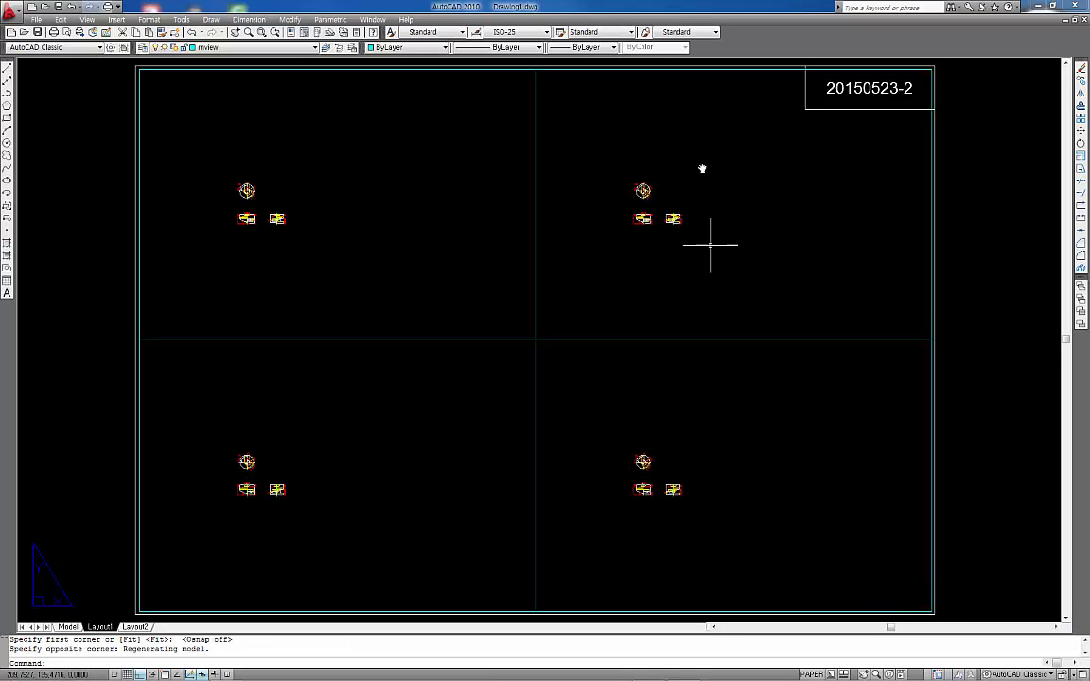
pyautogui.click(641, 74)
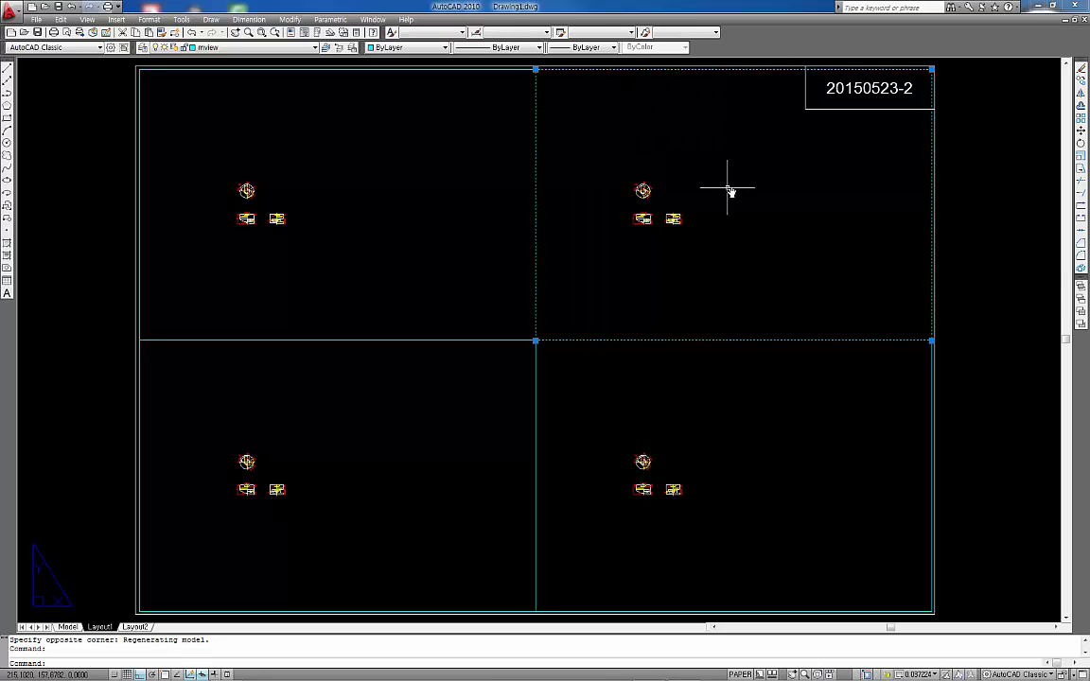
pyautogui.press('Delete')
# Step: Shift the drawing views toward the middle of each of the three remaining viewports
pyautogui.doubleClick(739, 494)
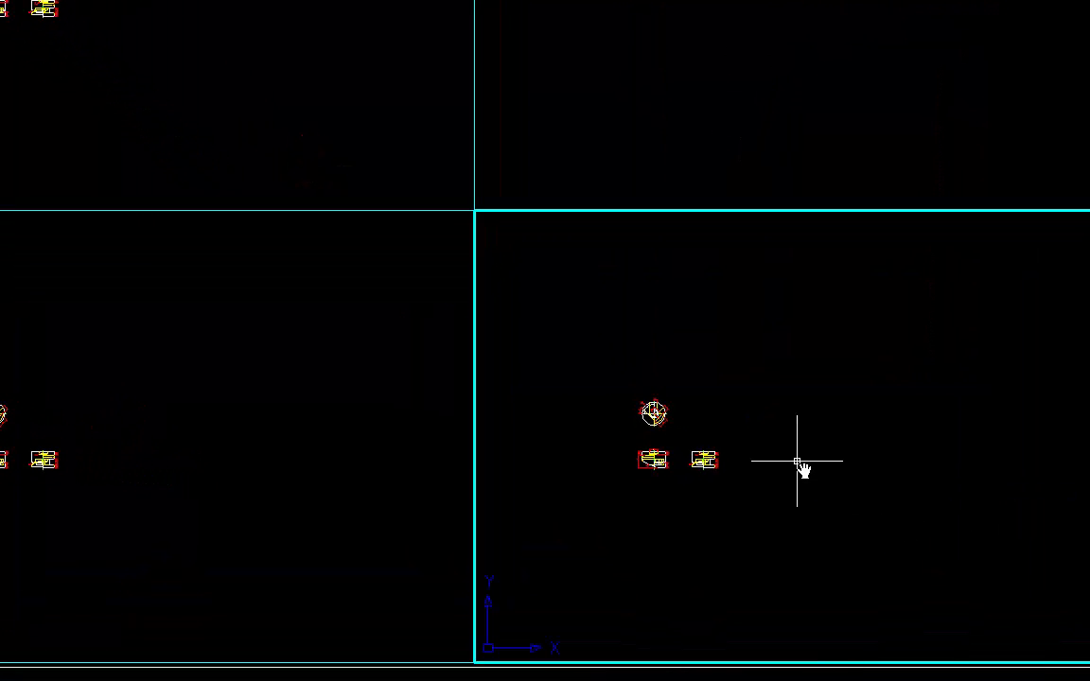
pyautogui.moveTo(805, 472)
pyautogui.mouseDown(button='middle')
pyautogui.moveTo(916, 445)
pyautogui.moveTo(908, 458)
pyautogui.mouseUp(button='middle')
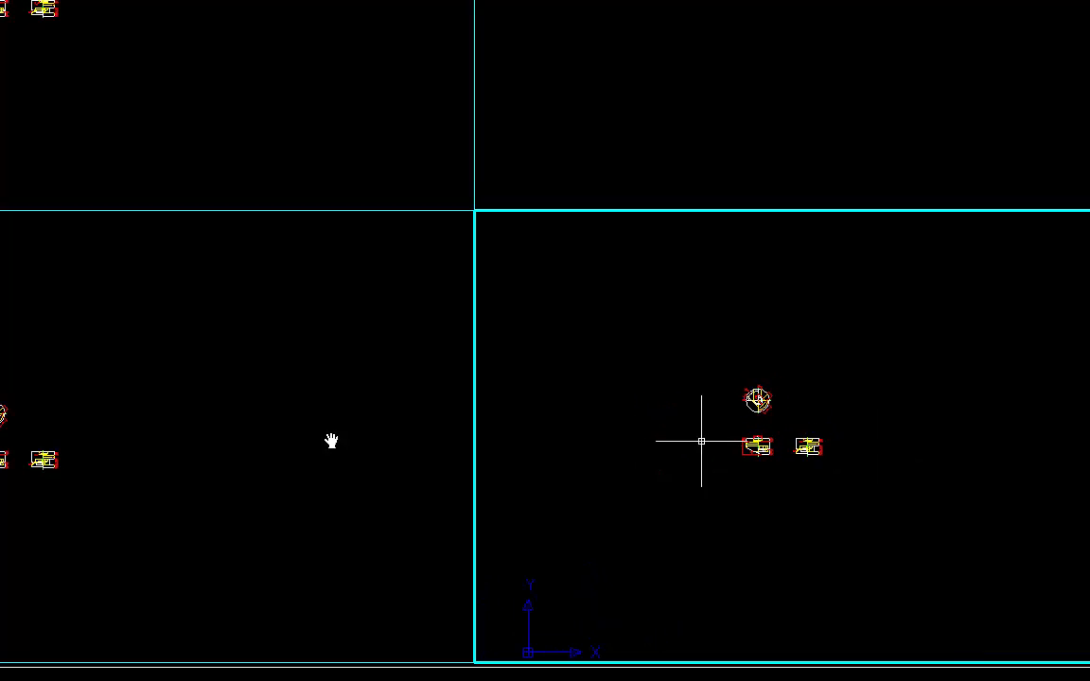
pyautogui.click(151, 528)
pyautogui.moveTo(151, 528)
pyautogui.mouseDown(button='middle')
pyautogui.moveTo(246, 498)
pyautogui.moveTo(274, 514)
pyautogui.mouseUp(button='middle')
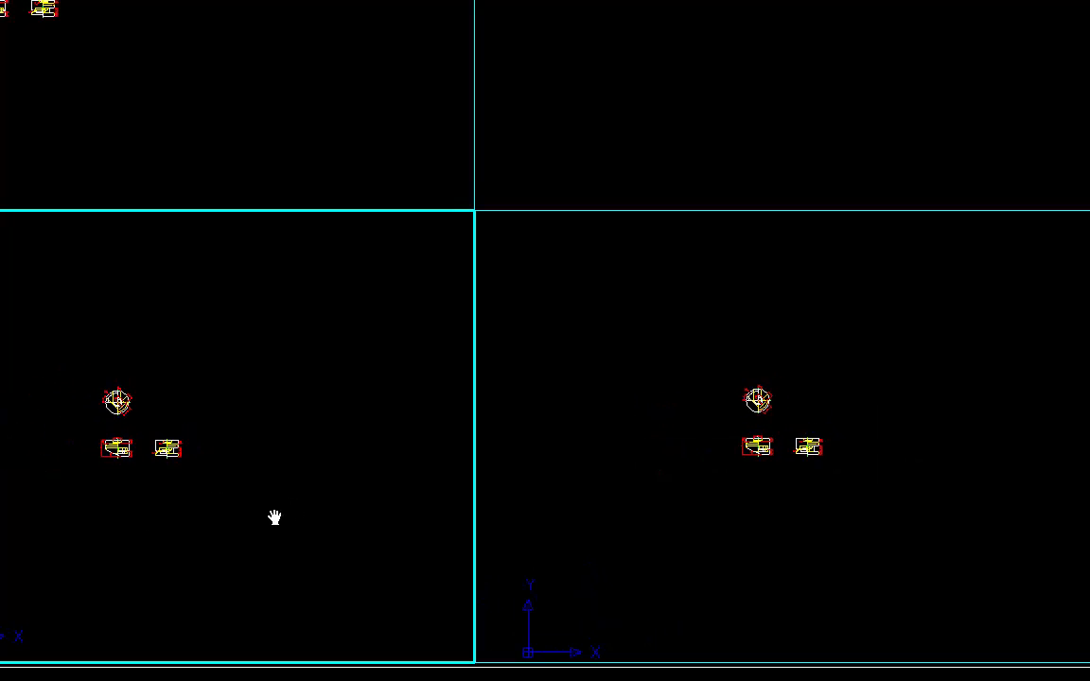
pyautogui.click(192, 103)
pyautogui.moveTo(54, 66)
pyautogui.mouseDown(button='middle')
pyautogui.moveTo(189, 82)
pyautogui.moveTo(201, 71)
pyautogui.moveTo(216, 76)
pyautogui.moveTo(210, 83)
pyautogui.mouseUp(button='middle')
pyautogui.click(371, 376)
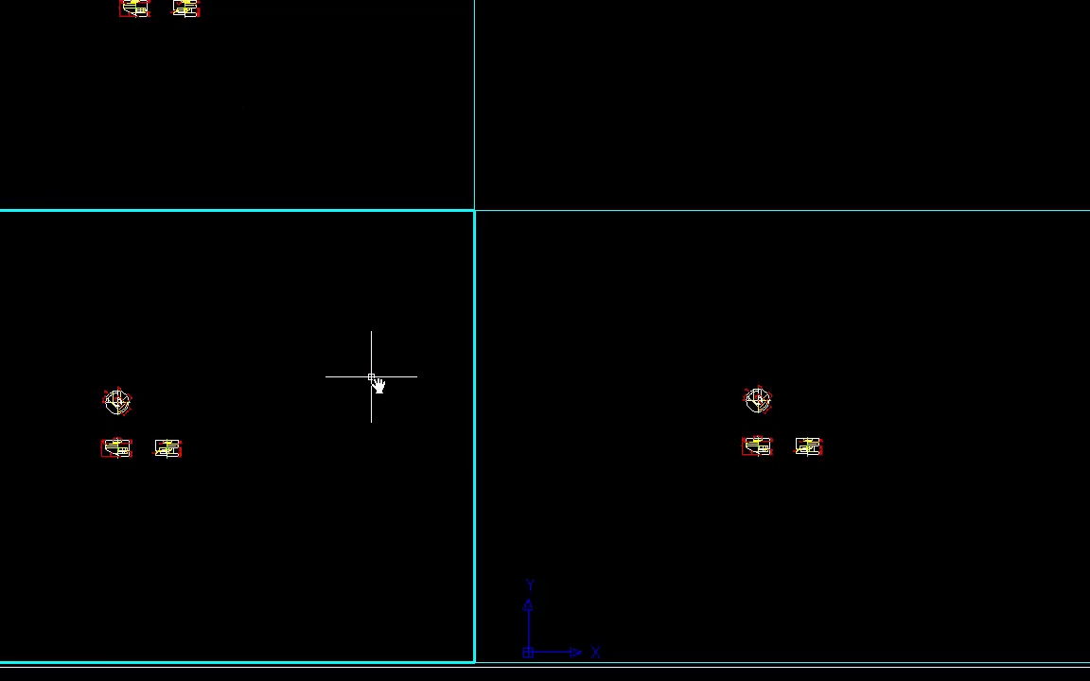
pyautogui.click(367, 374)
pyautogui.click(316, 383)
pyautogui.moveTo(317, 384); pyautogui.dragTo(326, 380, button='middle')
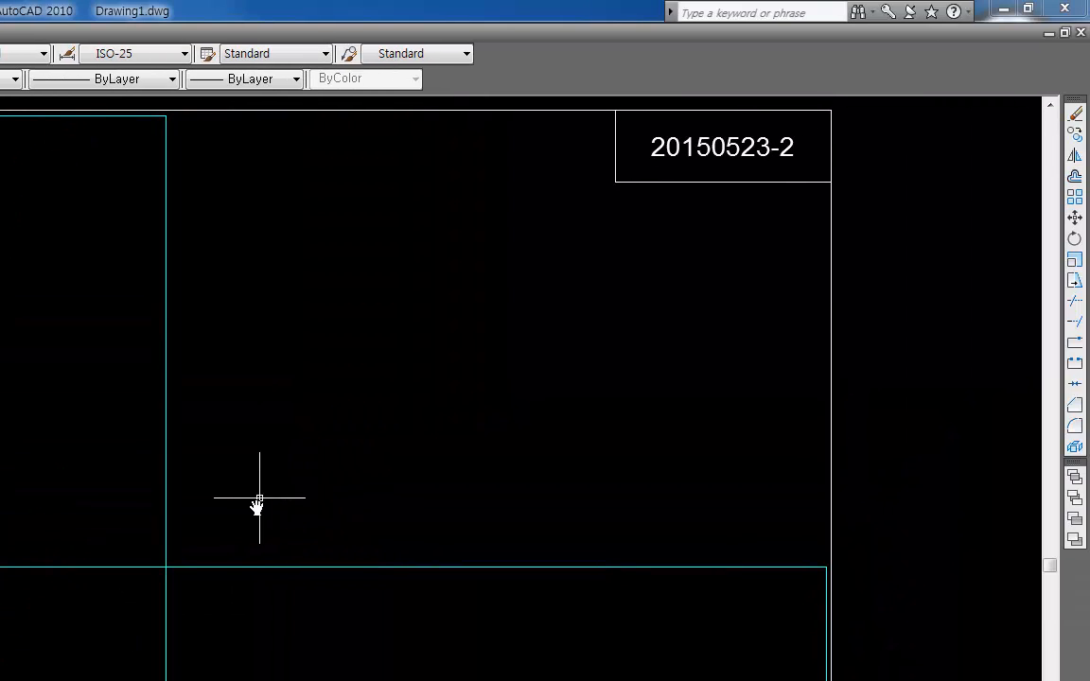
# Step: Display the Viewports toolbar and set the scale of all three viewports to 1:2
pyautogui.click(242, 502)
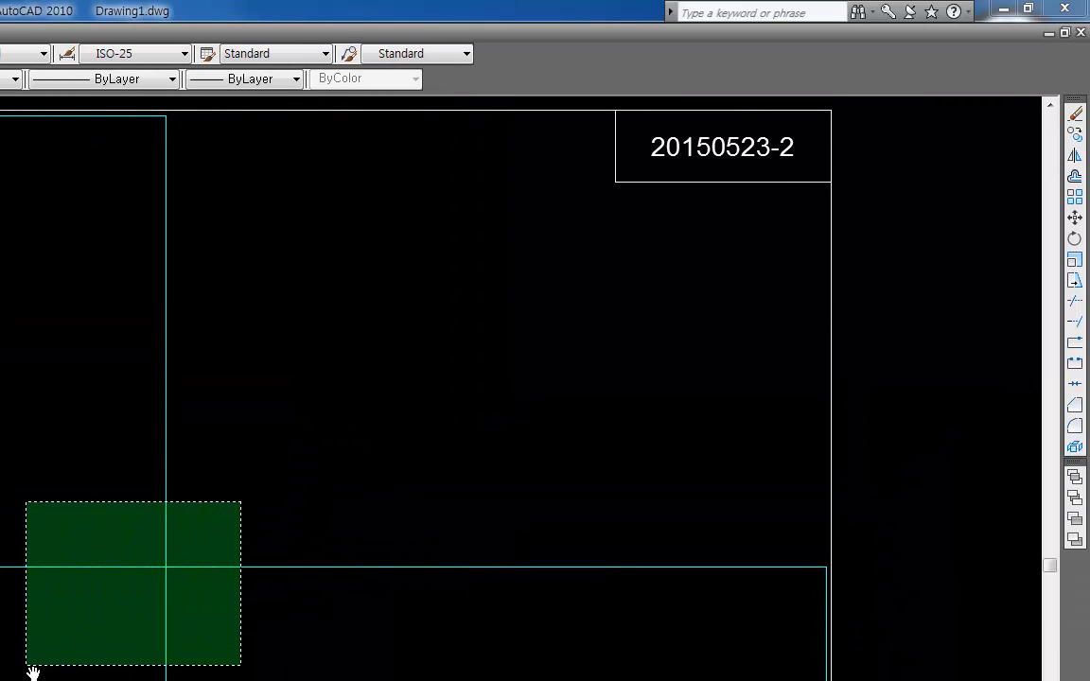
pyautogui.click(31, 670)
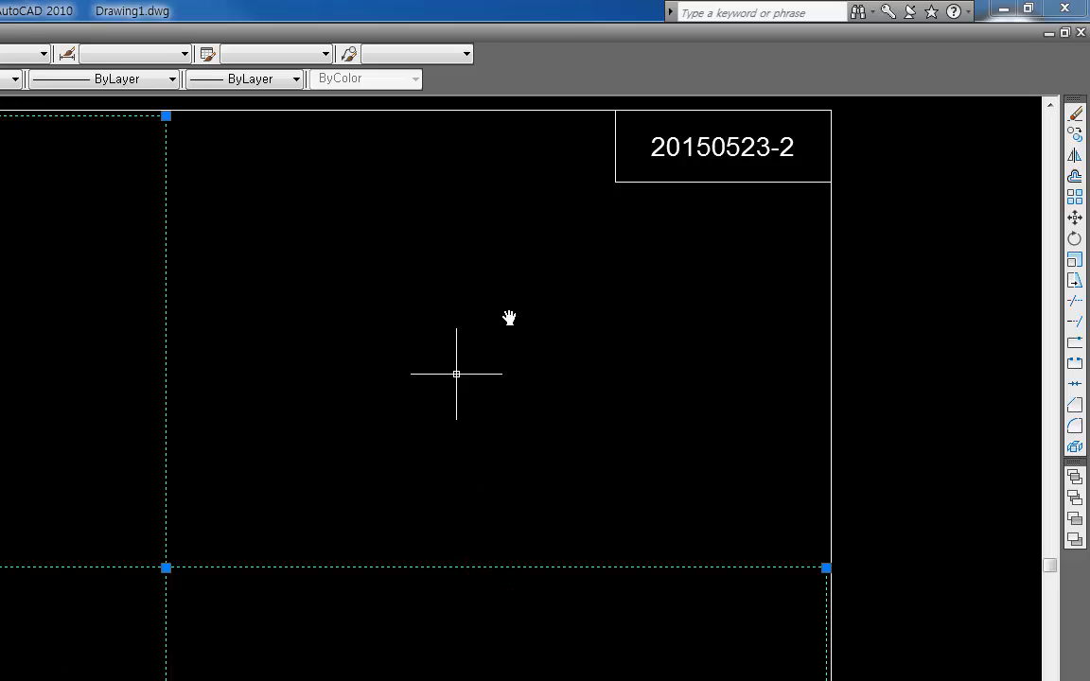
pyautogui.rightClick(536, 87)
pyautogui.moveTo(587, 100)
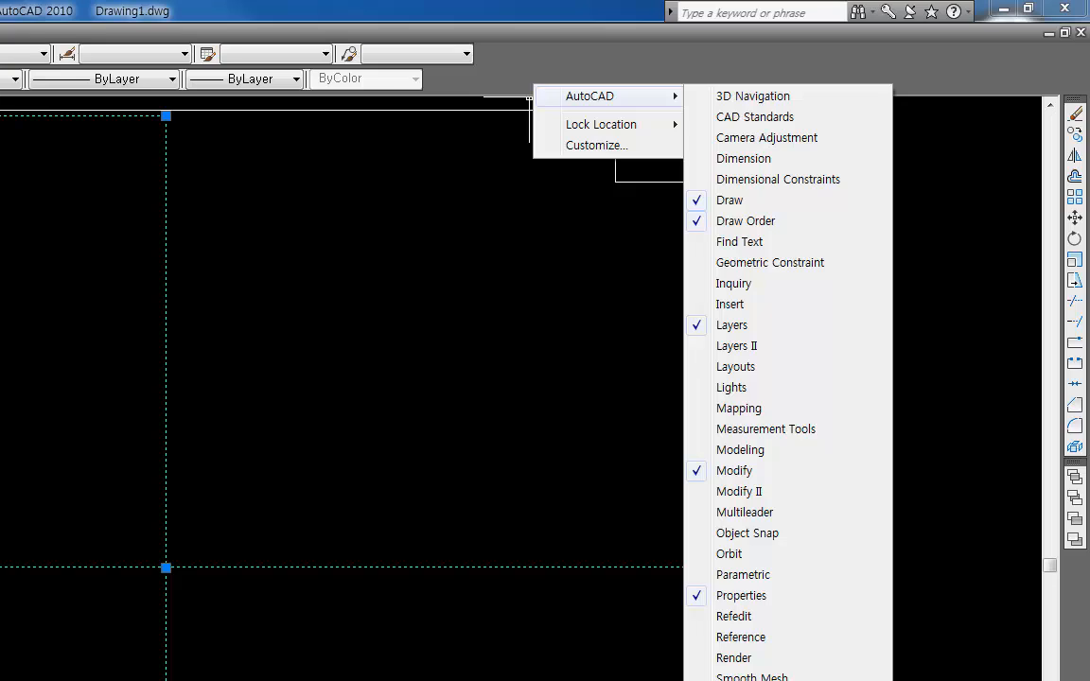
pyautogui.click(874, 533)
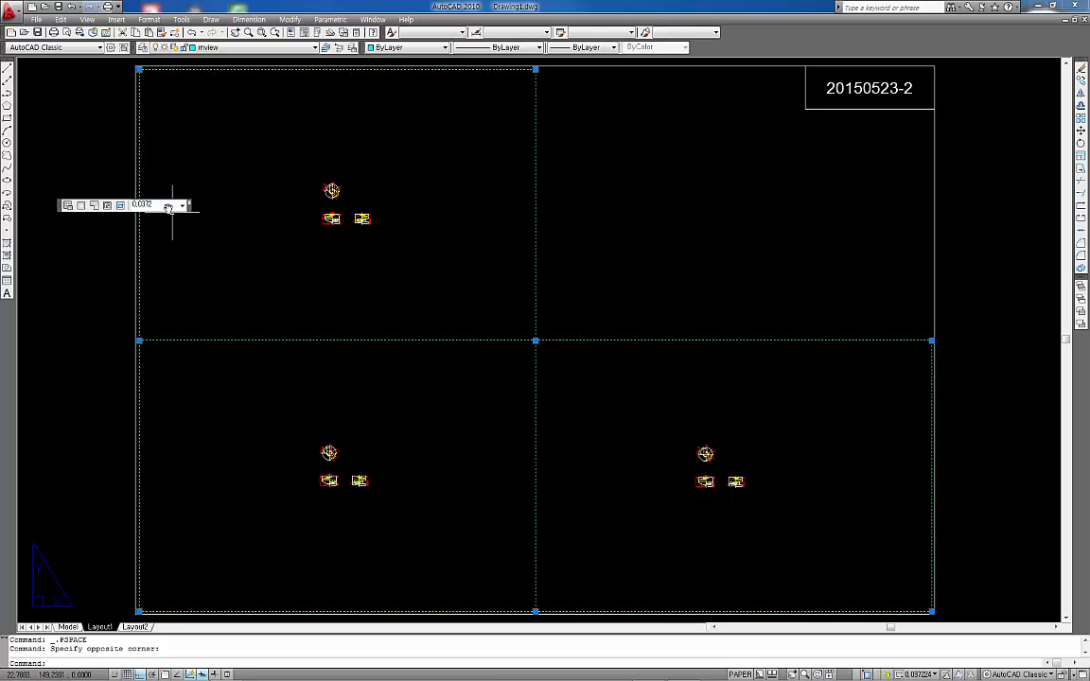
pyautogui.click(166, 206)
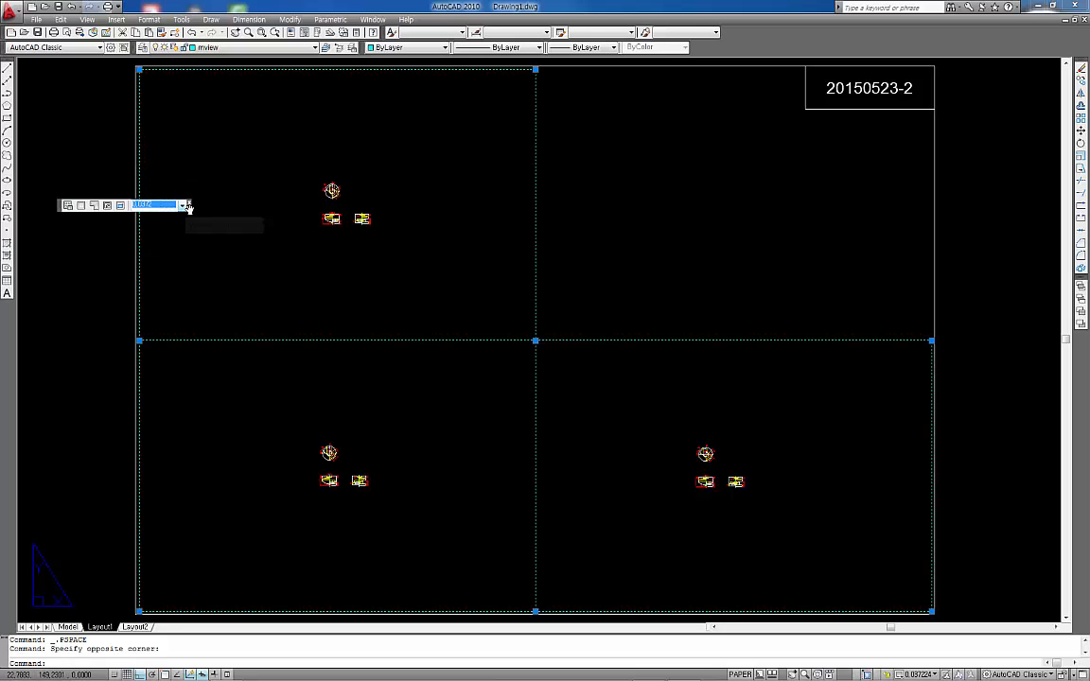
pyautogui.click(184, 205)
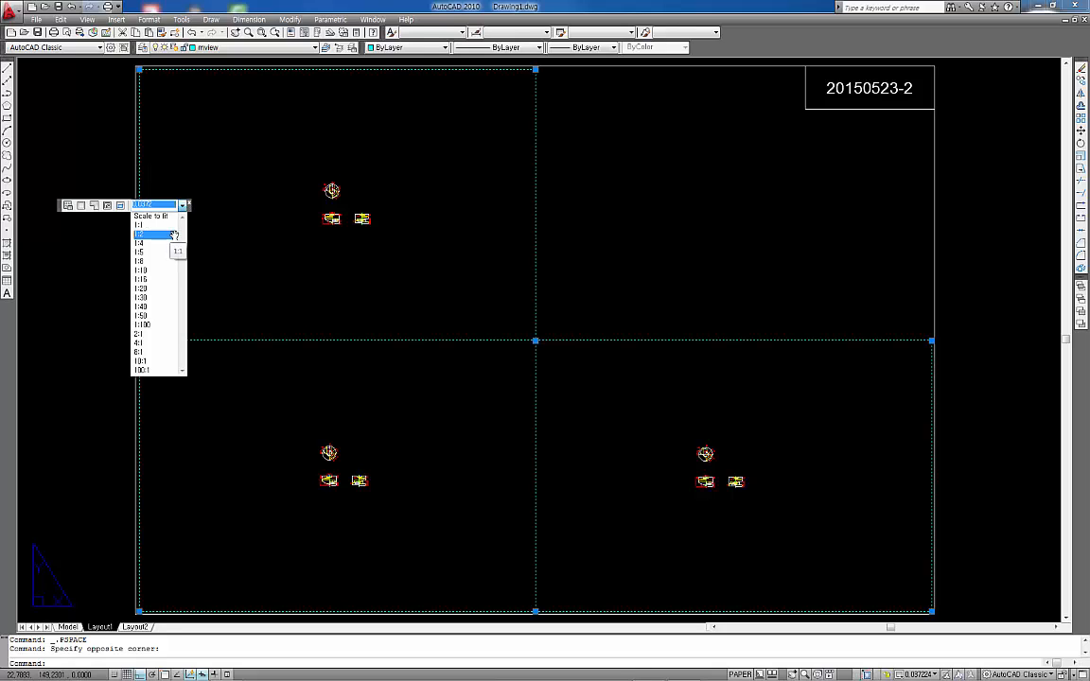
pyautogui.click(173, 234)
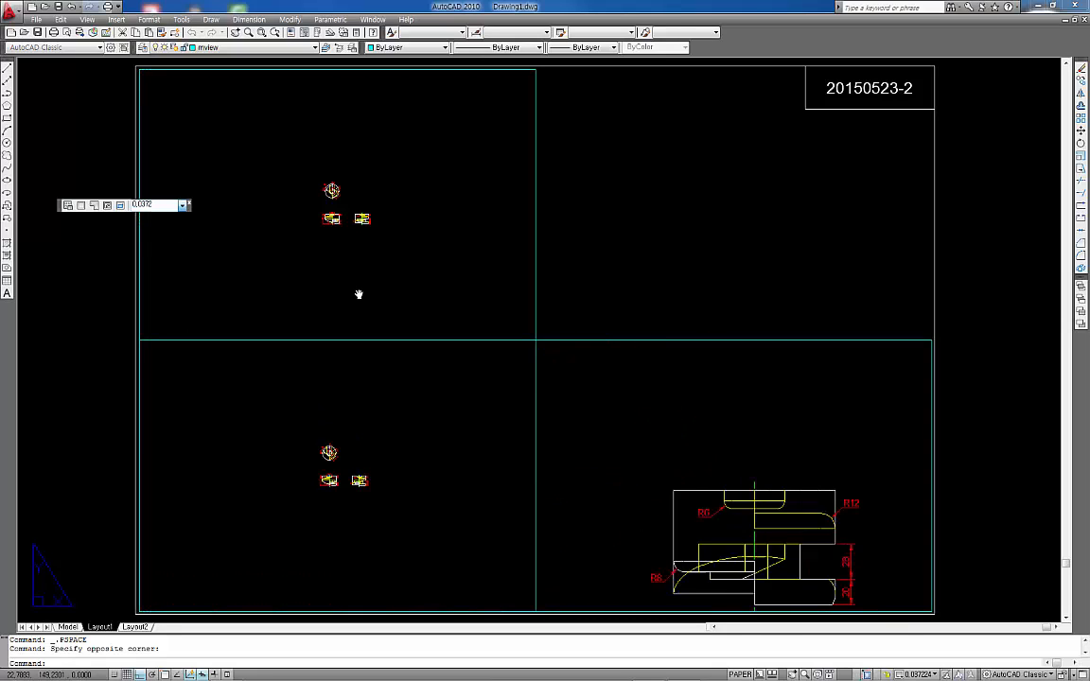
# Step: Centre the top view in the upper-left viewport, the front view in the lower-left one and the side view in the lower-right one
pyautogui.doubleClick(359, 224)
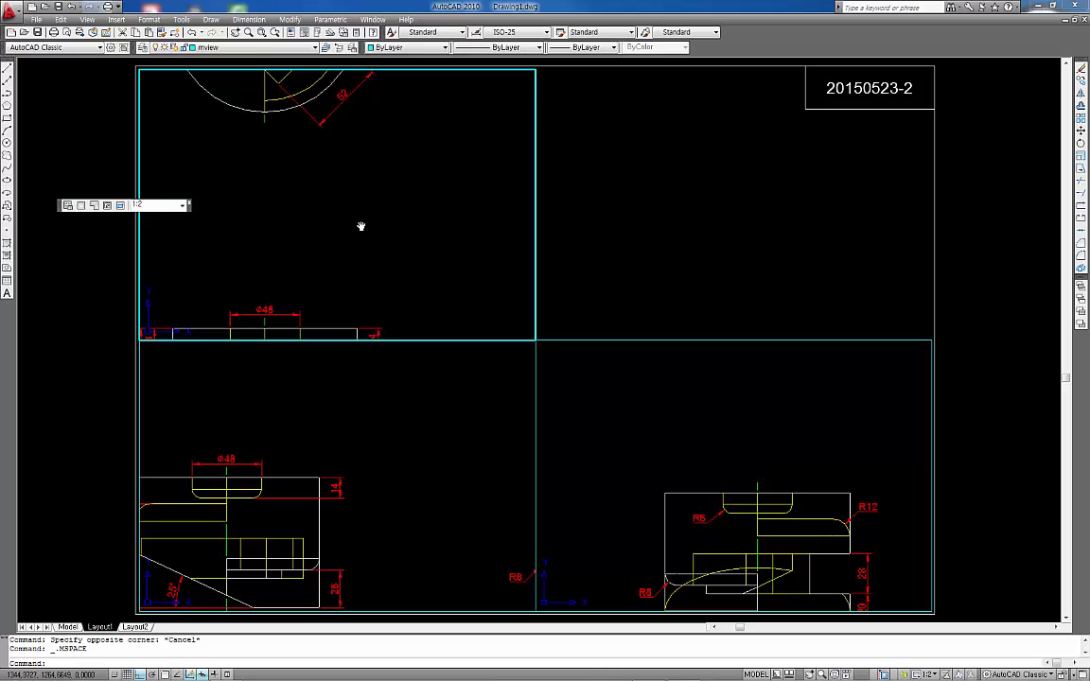
pyautogui.moveTo(360, 226)
pyautogui.mouseDown(button='middle')
pyautogui.moveTo(392, 324)
pyautogui.moveTo(438, 407)
pyautogui.mouseUp(button='middle')
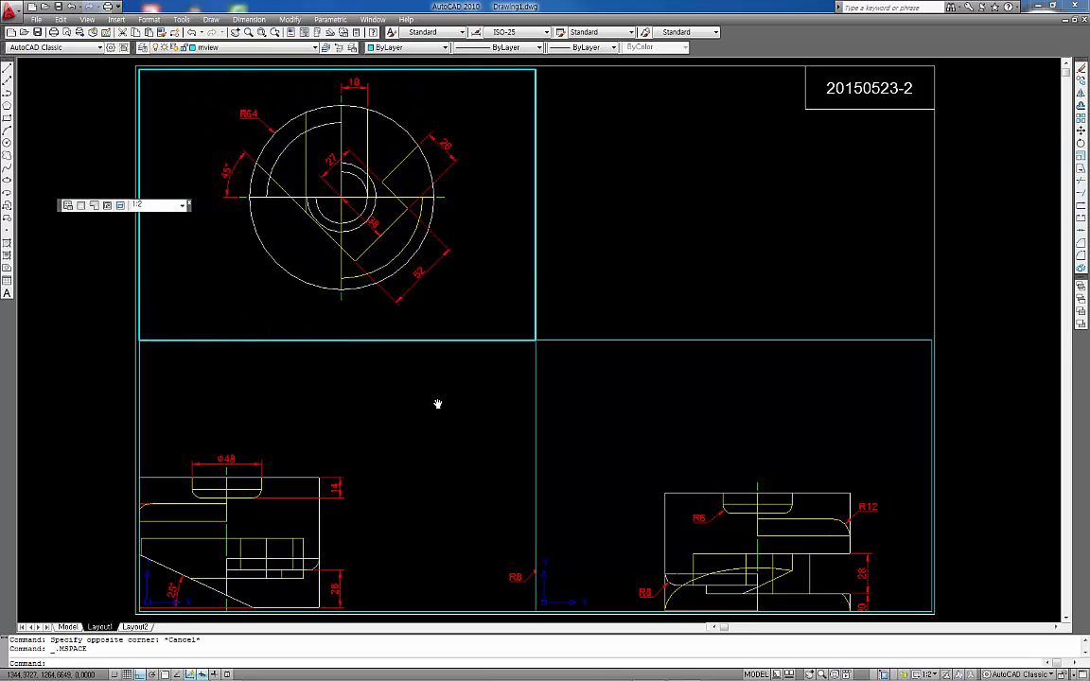
pyautogui.click(409, 526)
pyautogui.moveTo(409, 526)
pyautogui.mouseDown(button='middle')
pyautogui.moveTo(446, 465)
pyautogui.moveTo(519, 457)
pyautogui.mouseUp(button='middle')
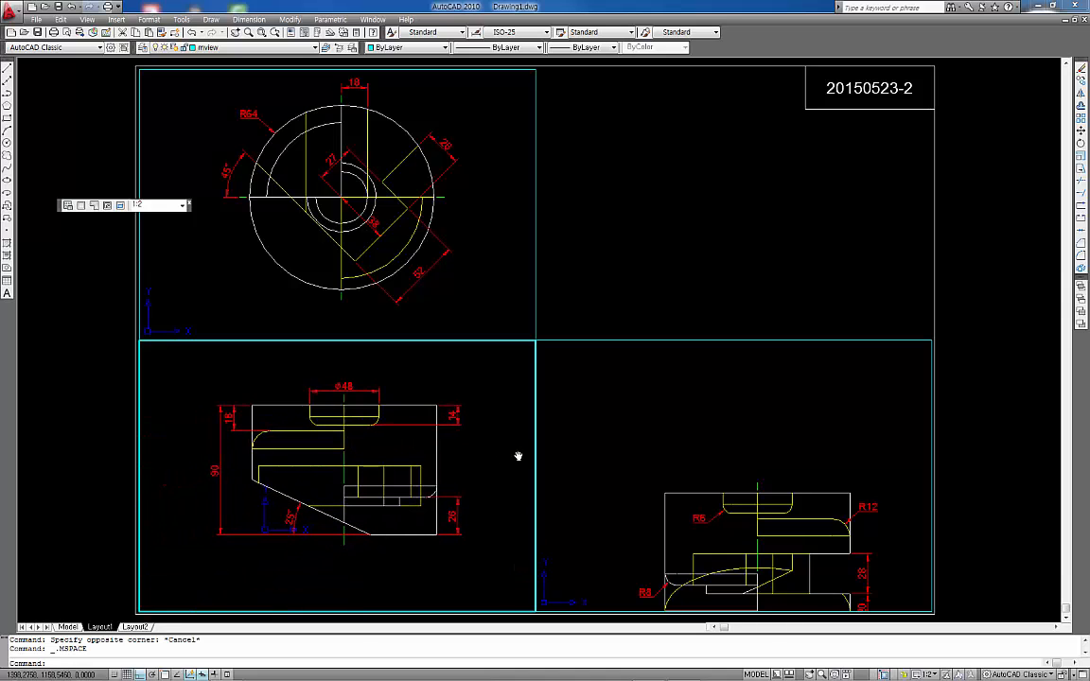
pyautogui.click(501, 454)
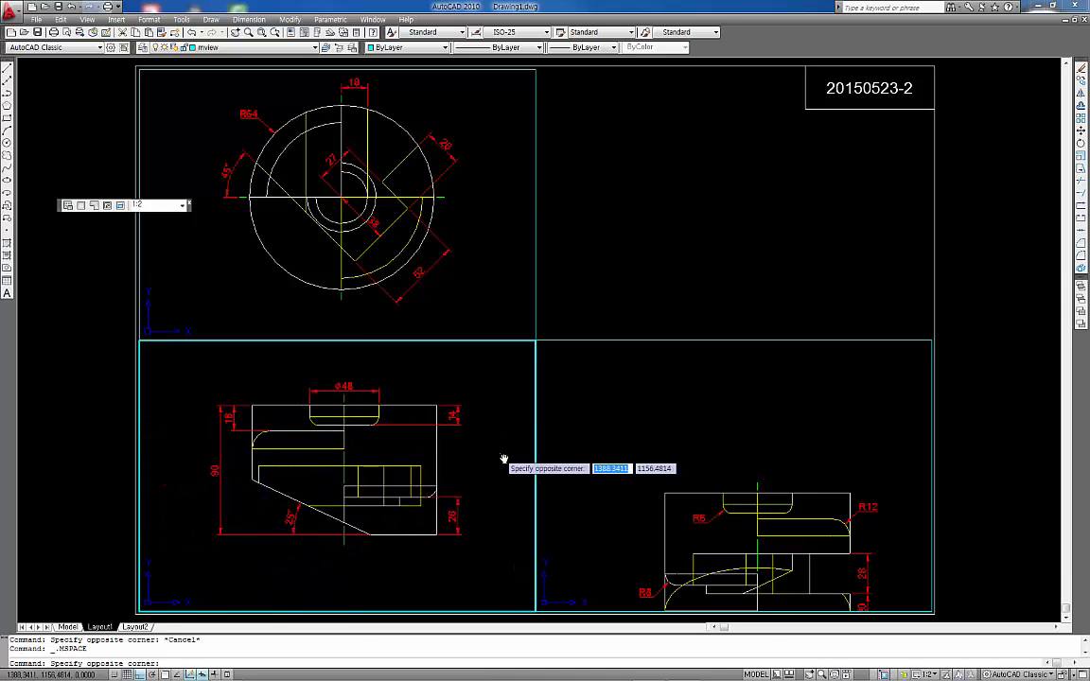
pyautogui.click(506, 442)
pyautogui.moveTo(647, 428)
pyautogui.mouseDown(button='middle')
pyautogui.moveTo(631, 383)
pyautogui.moveTo(617, 412)
pyautogui.moveTo(642, 429)
pyautogui.moveTo(675, 343)
pyautogui.mouseUp(button='middle')
pyautogui.click(696, 418)
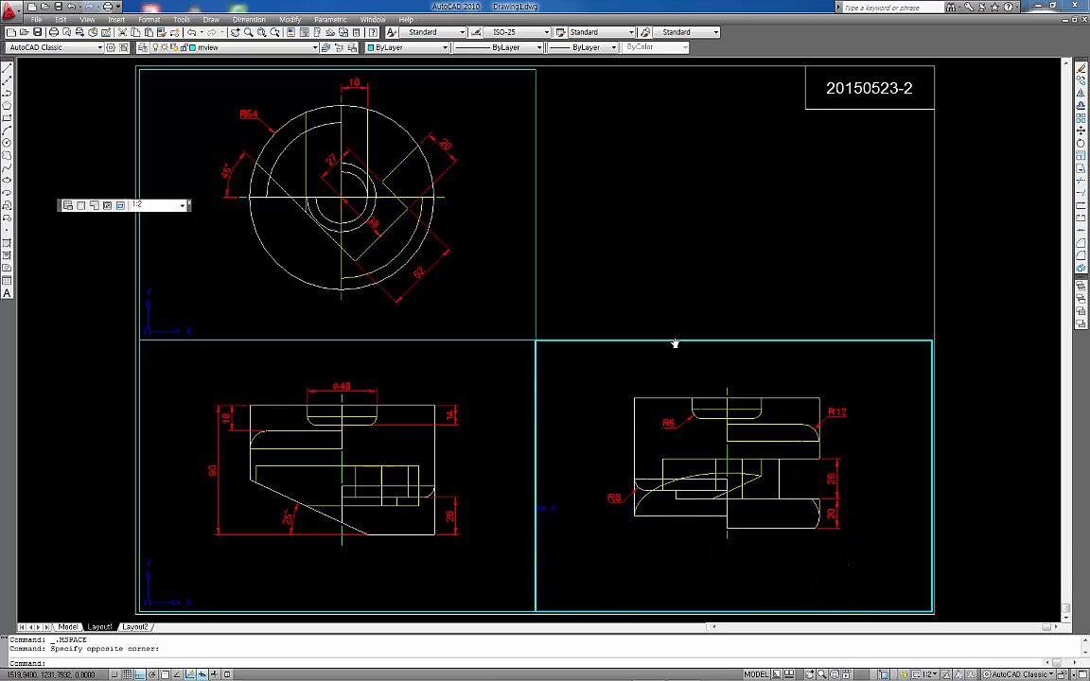
# Step: Reset the lower-right viewport's scale to 1:2 after a trial zoom and recentre the side view in it
pyautogui.scroll(2, 674, 344)
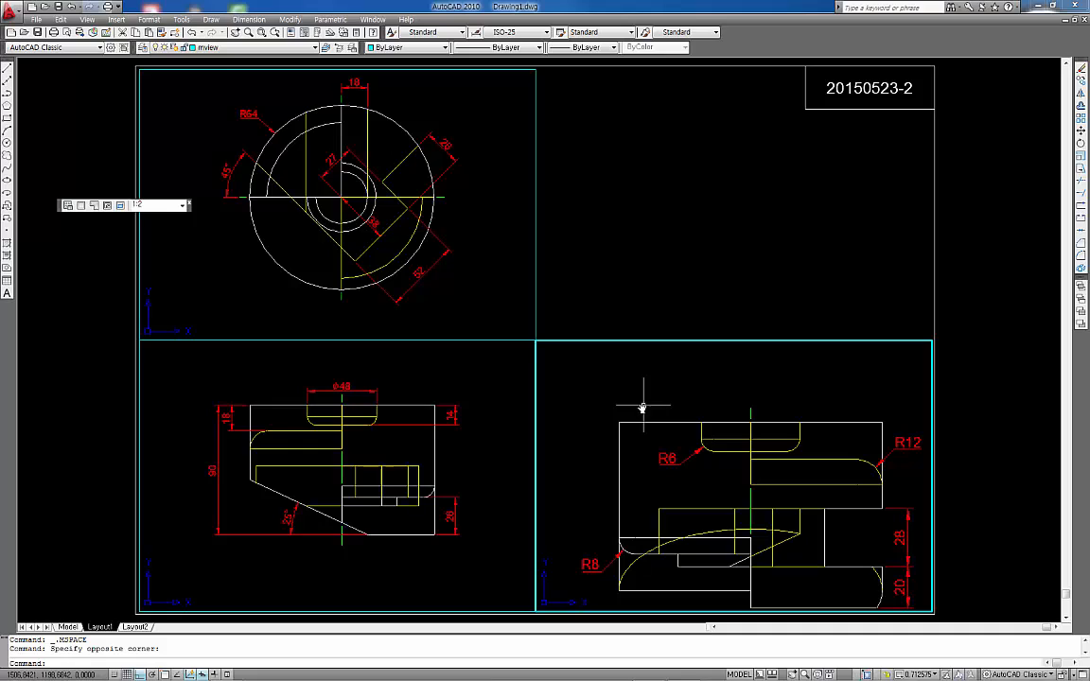
pyautogui.click(182, 206)
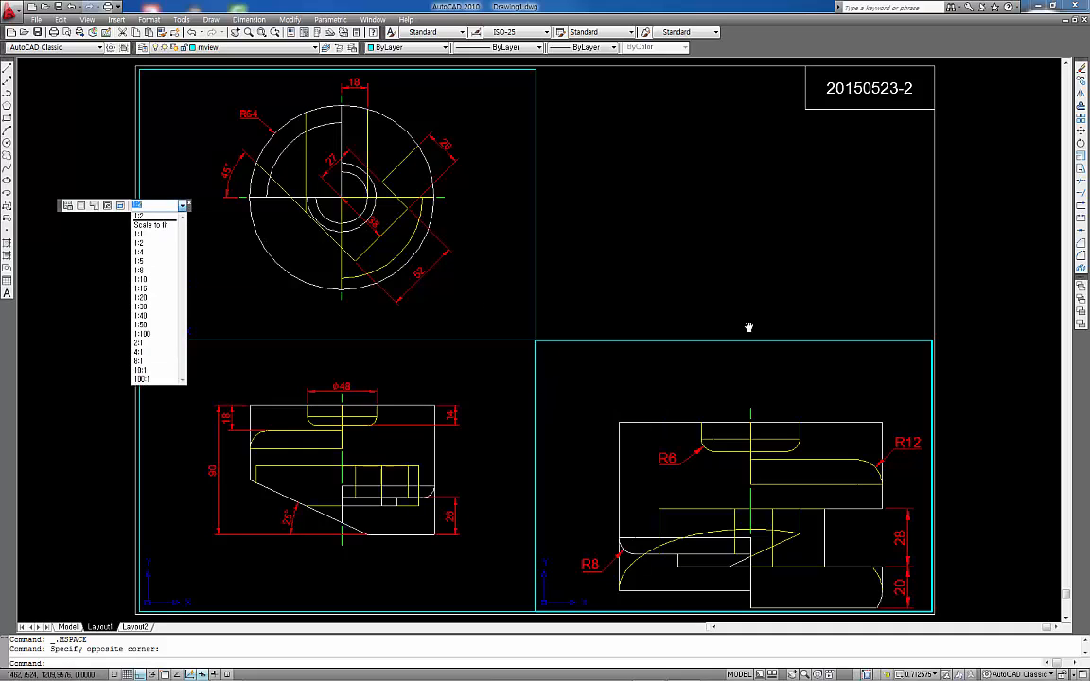
pyautogui.click(144, 244)
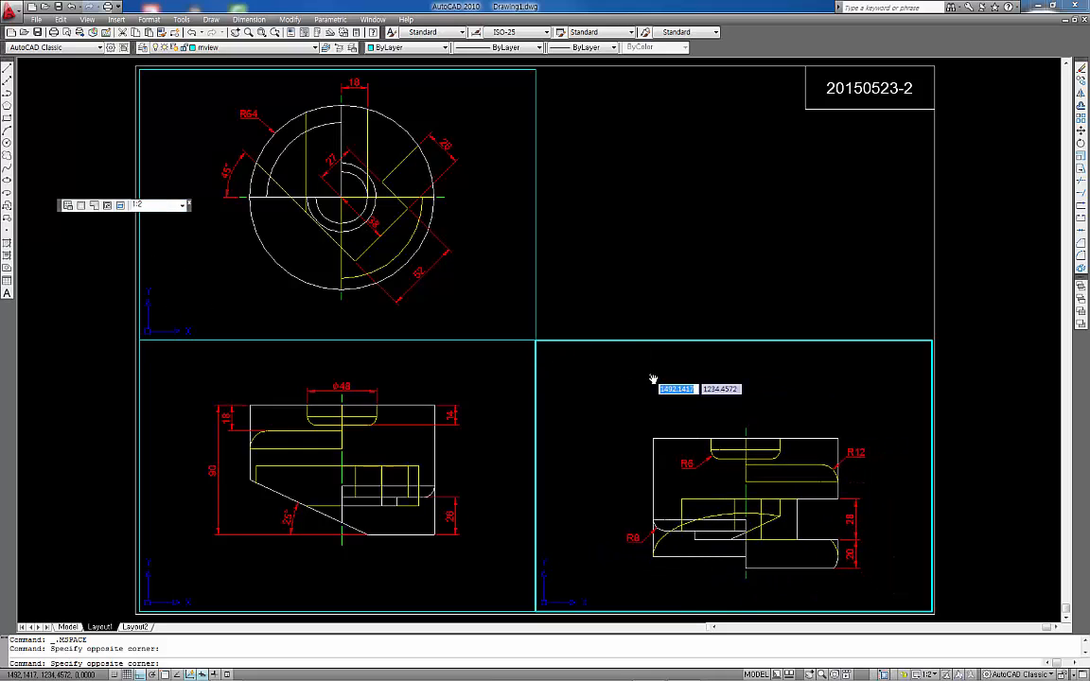
pyautogui.moveTo(664, 384); pyautogui.dragTo(650, 356, button='middle')
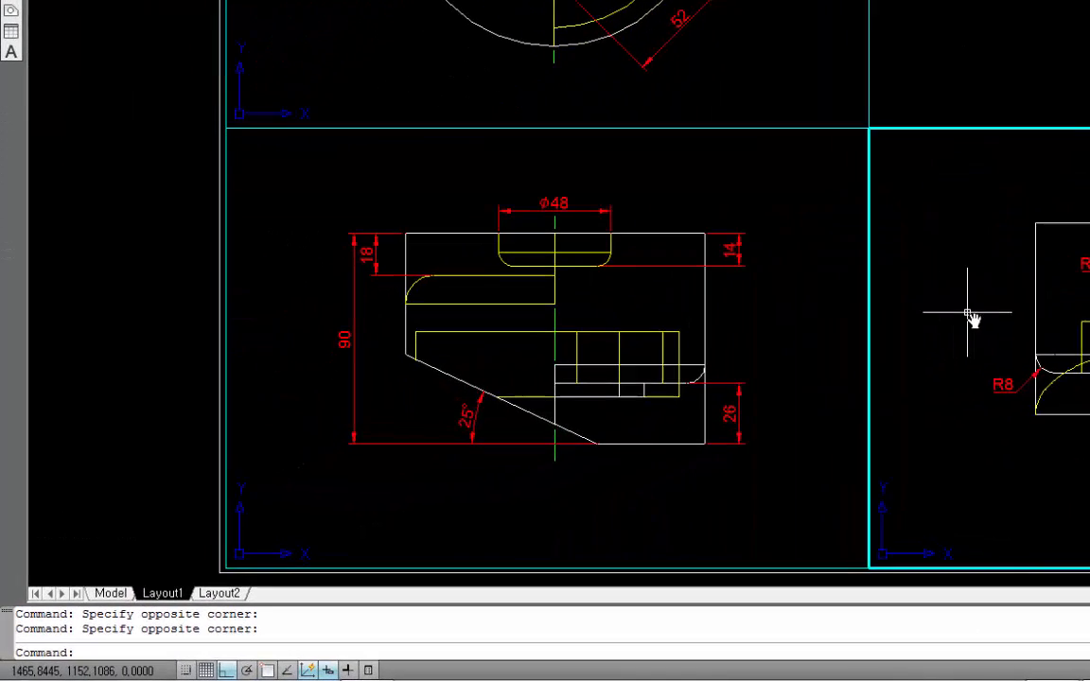
# Step: Regenerate the lower-right viewport to display the side view's hidden lines as dashed
pyautogui.moveTo(997, 311); pyautogui.dragTo(997, 319, button='middle')
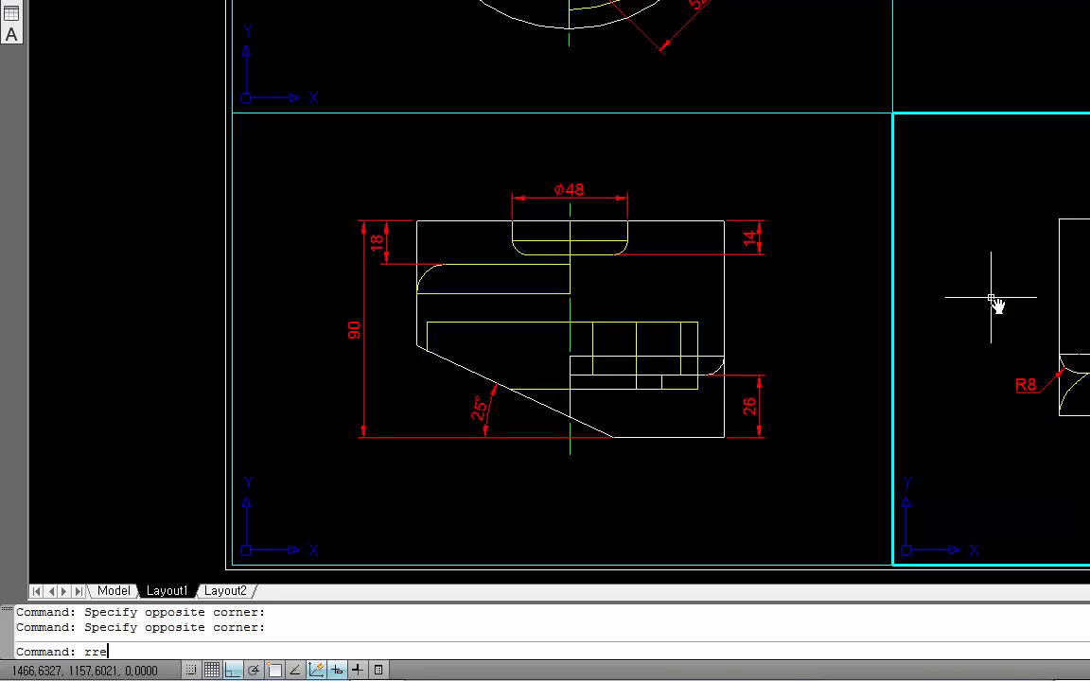
pyautogui.press('BackSpace')
pyautogui.press('BackSpace')
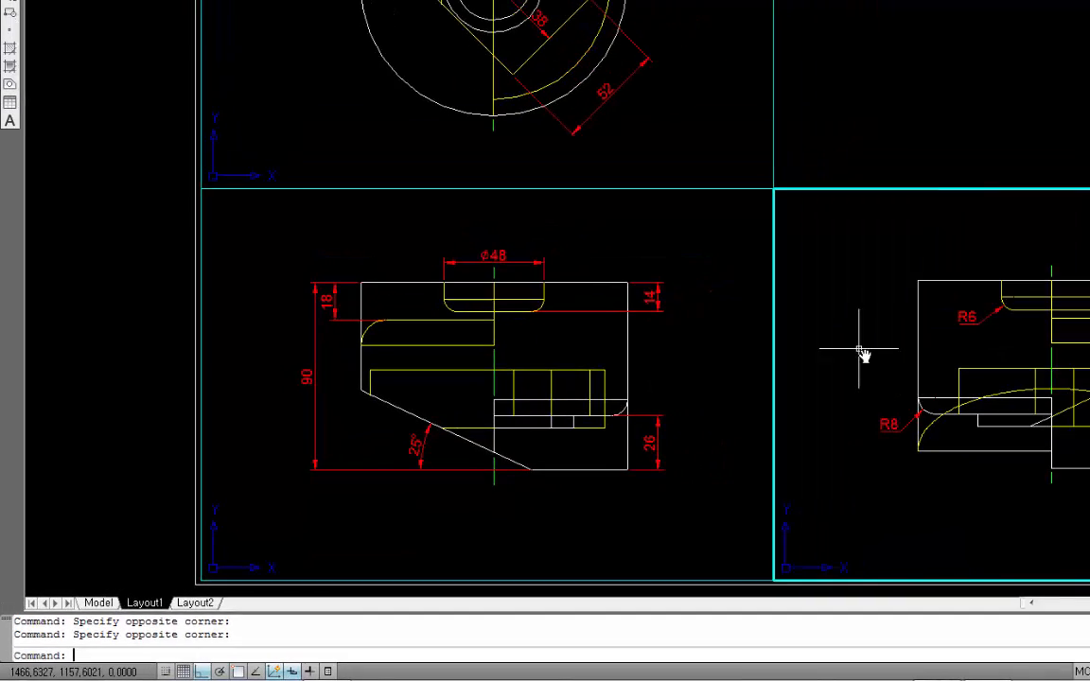
pyautogui.write('re')
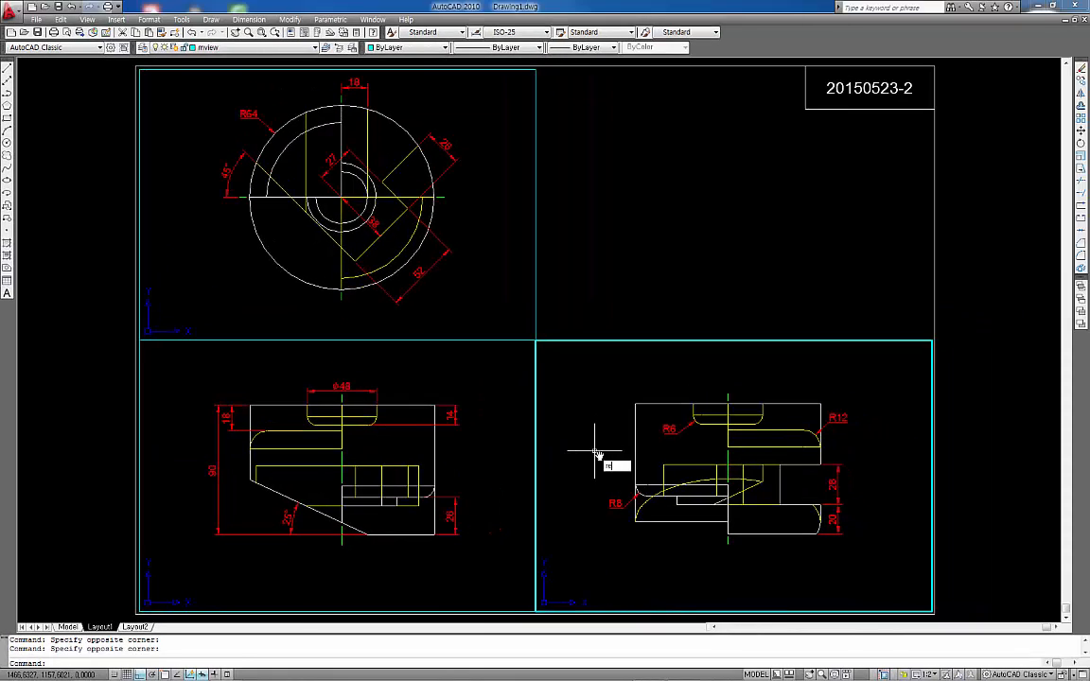
pyautogui.press('Return')
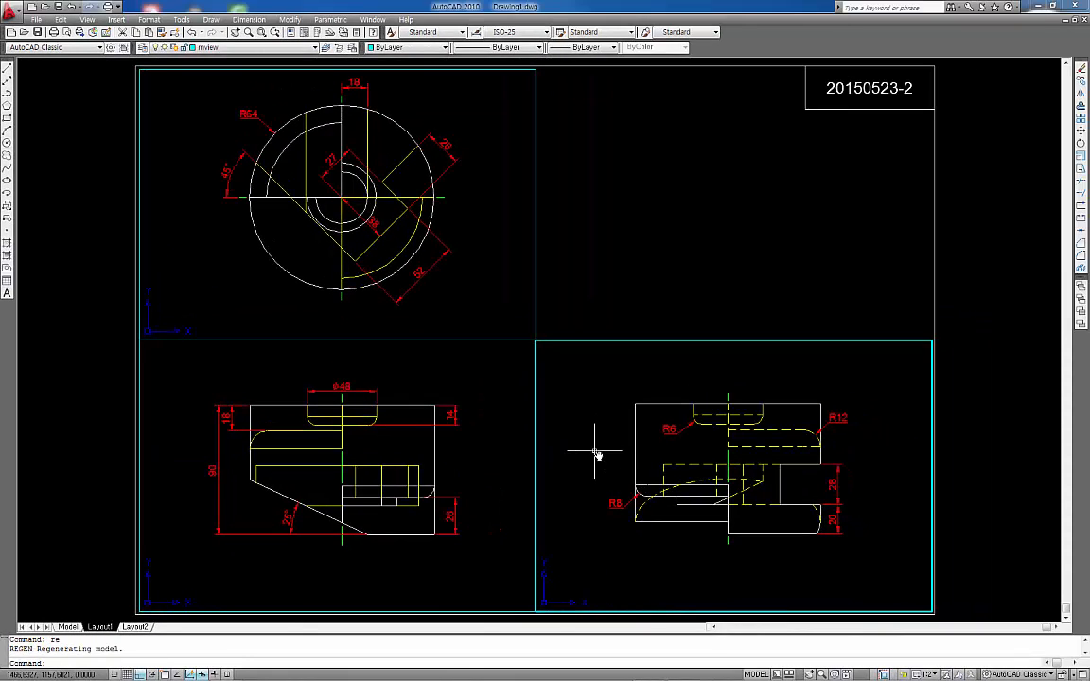
# Step: Regenerate the front-view and top-view viewports to display their hidden lines as dashed
pyautogui.click(508, 422)
pyautogui.write('re')
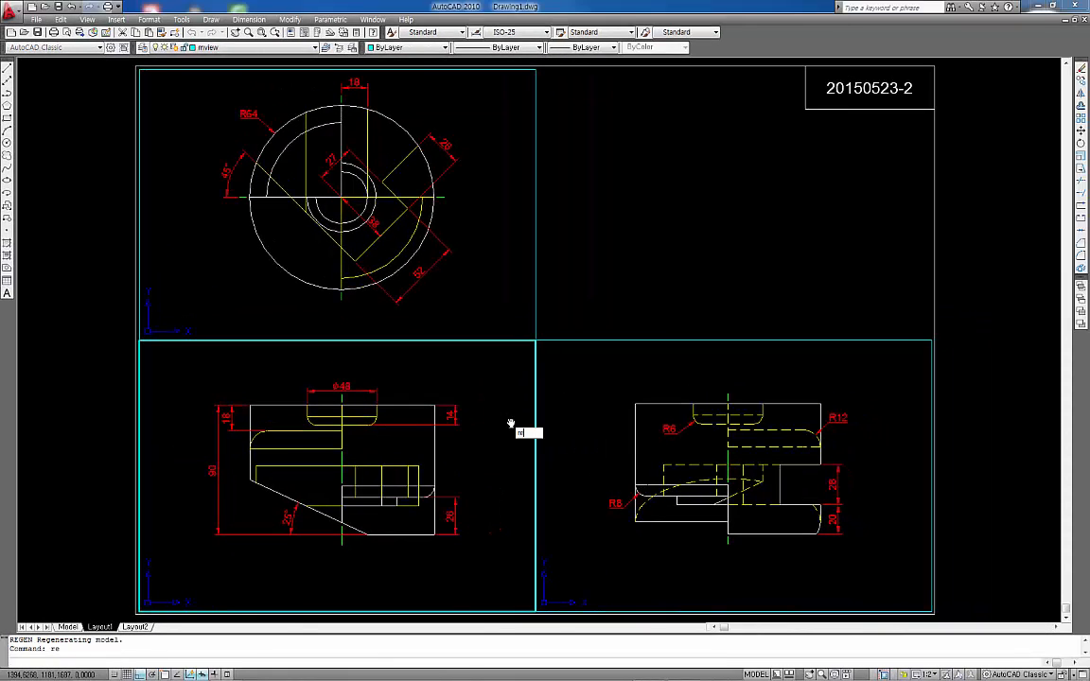
pyautogui.press('Return')
pyautogui.click(505, 315)
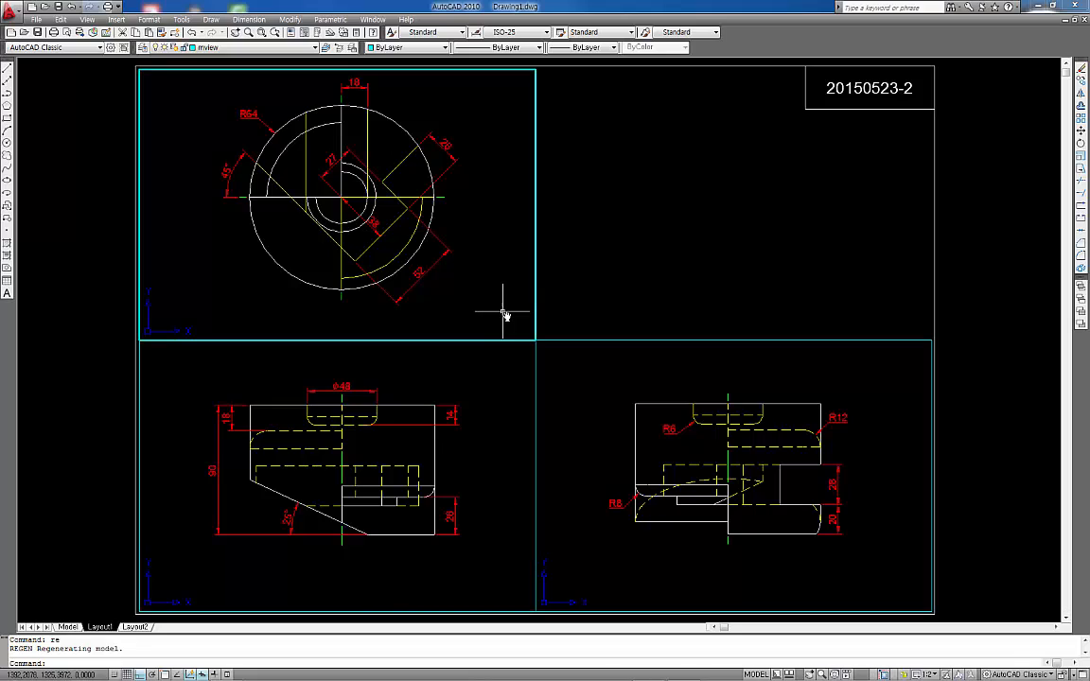
pyautogui.write('re')
pyautogui.press('Return')
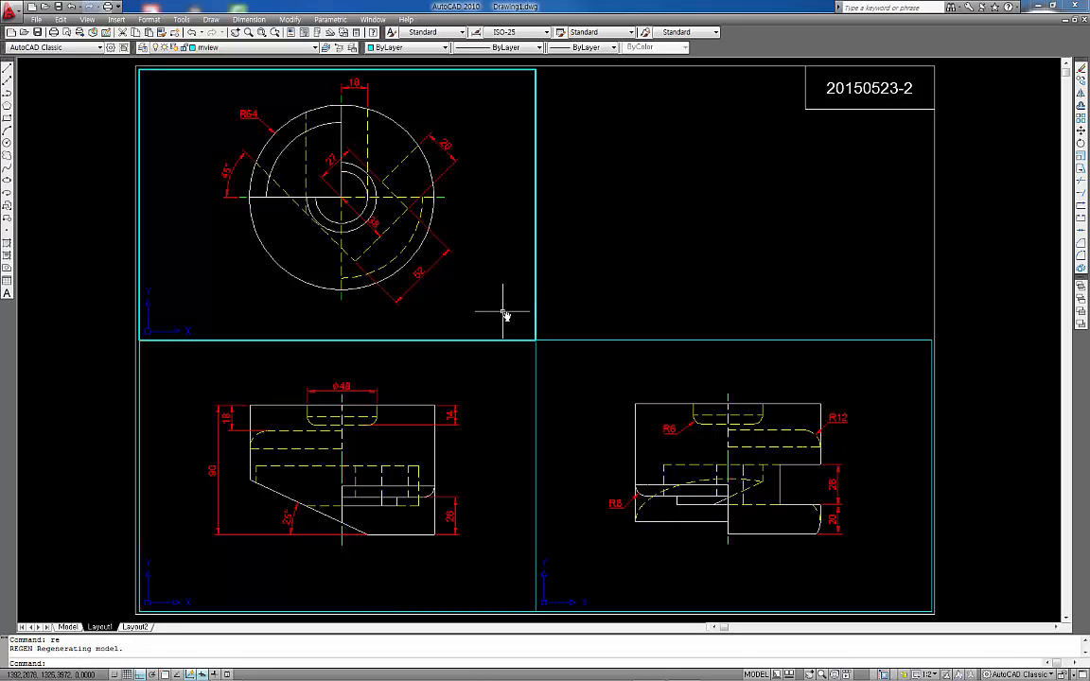
# Step: Enable the Intersection object snap and align the side view horizontally with the front view's bottom edge using MVSETUP
pyautogui.click(502, 429)
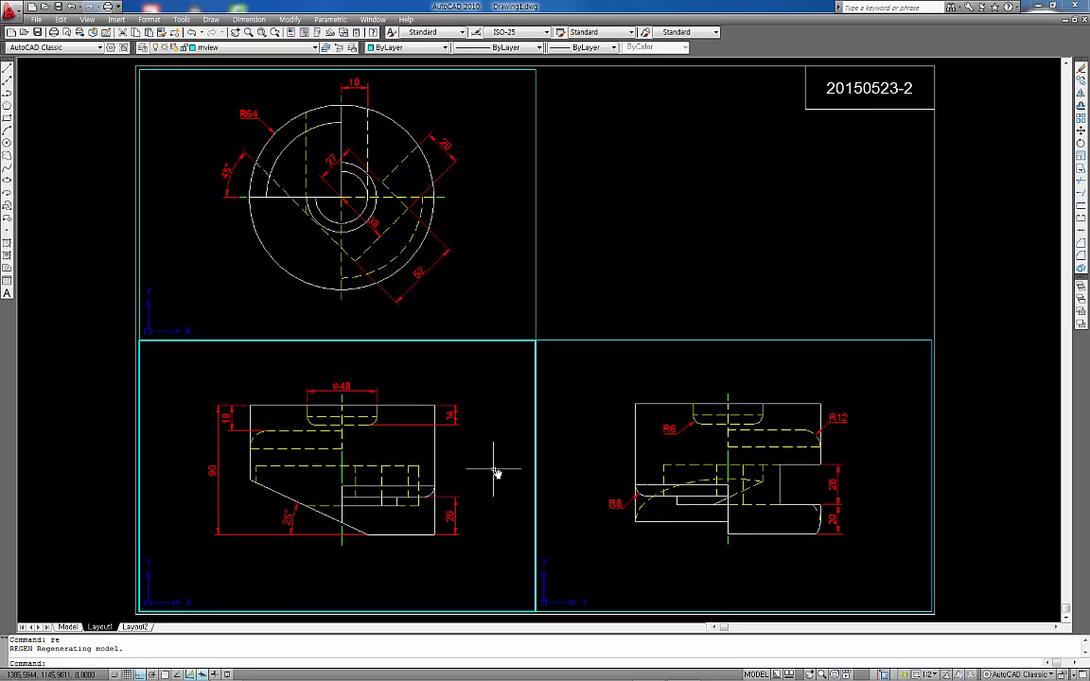
pyautogui.write('mvsetup')
pyautogui.press('Return')
pyautogui.write('a')
pyautogui.press('Return')
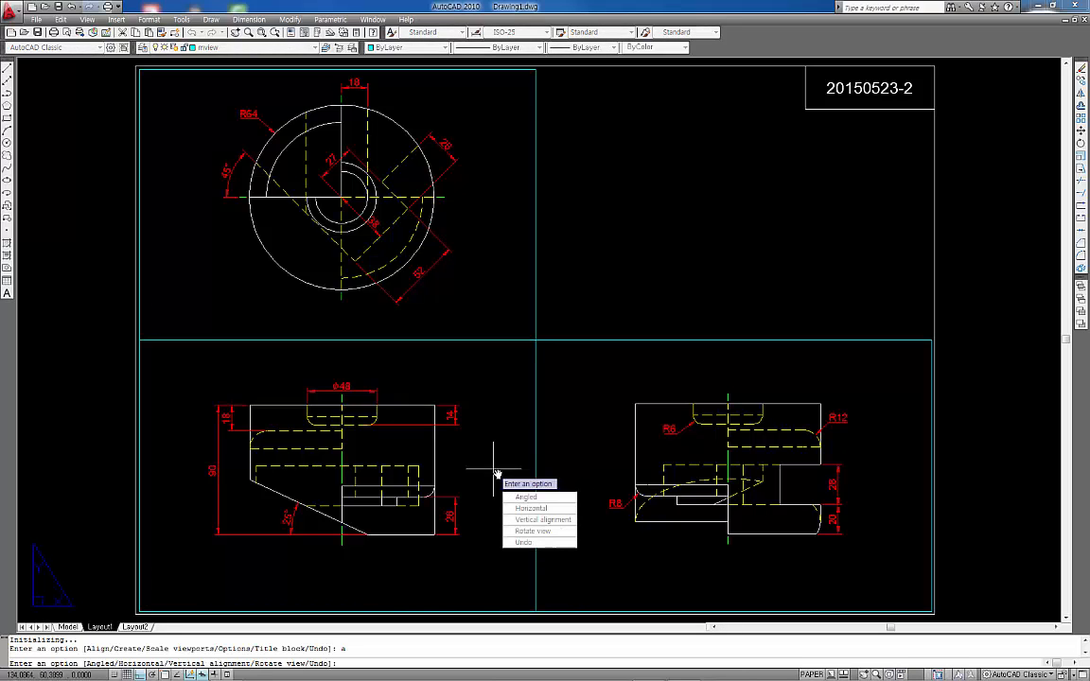
pyautogui.write('h')
pyautogui.press('Return')
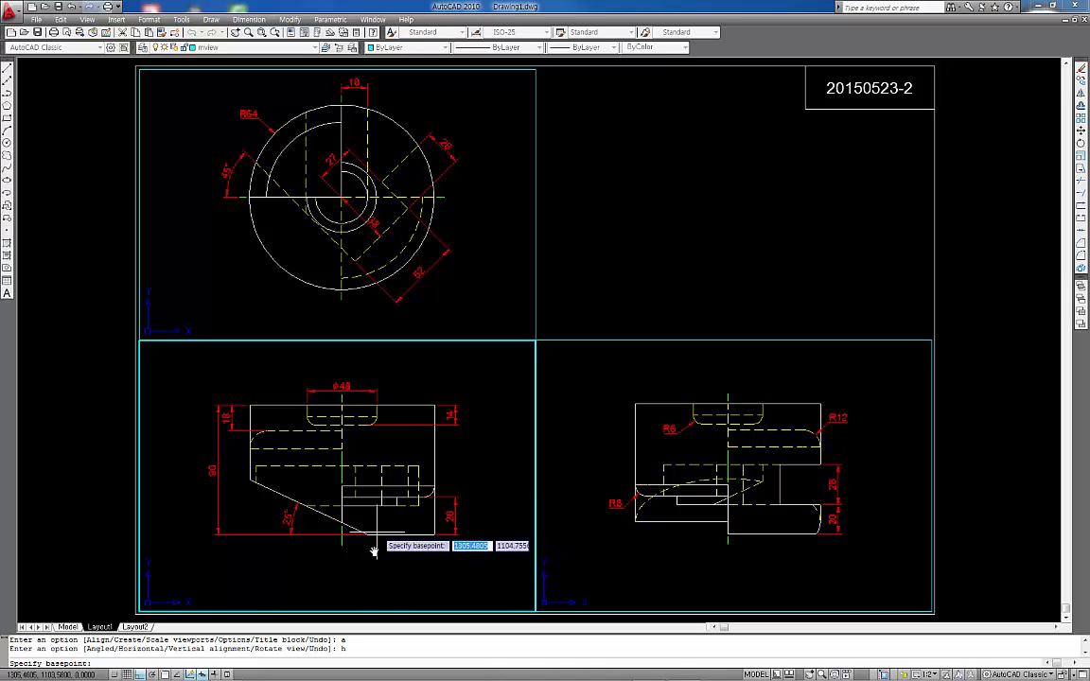
pyautogui.rightClick(165, 674)
pyautogui.press('s')
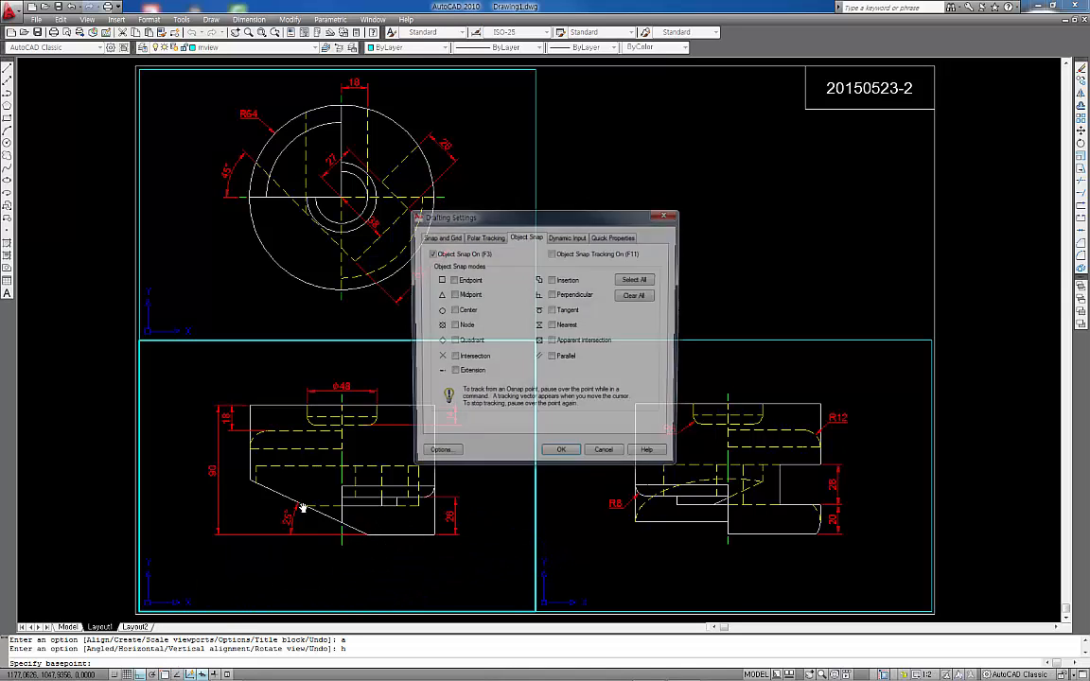
pyautogui.click(451, 358)
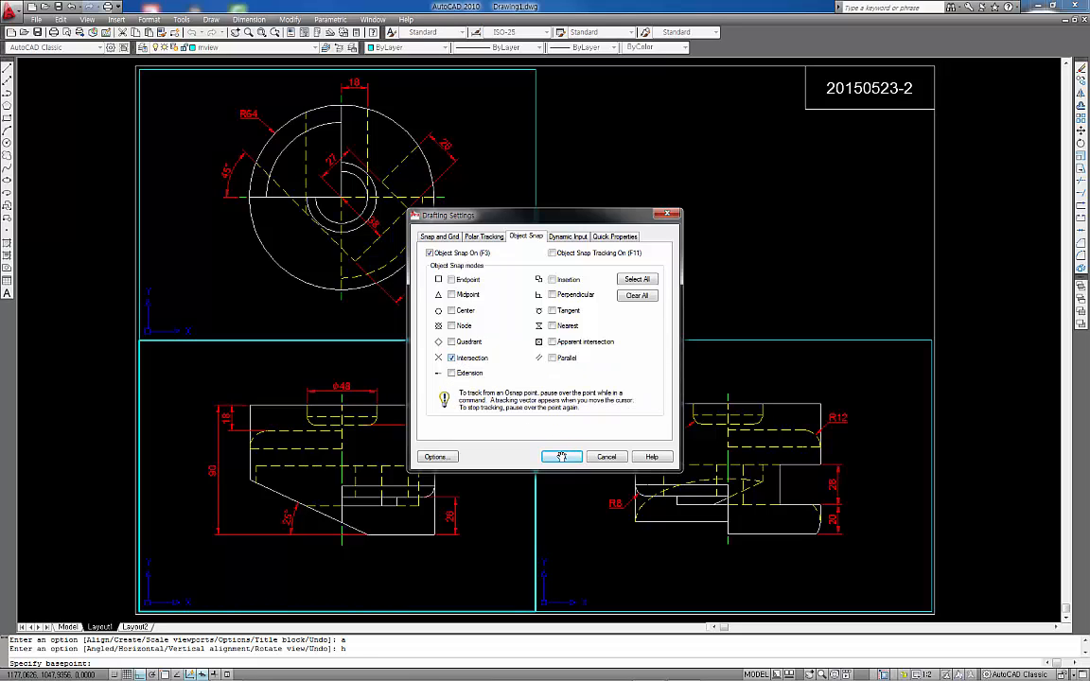
pyautogui.click(561, 457)
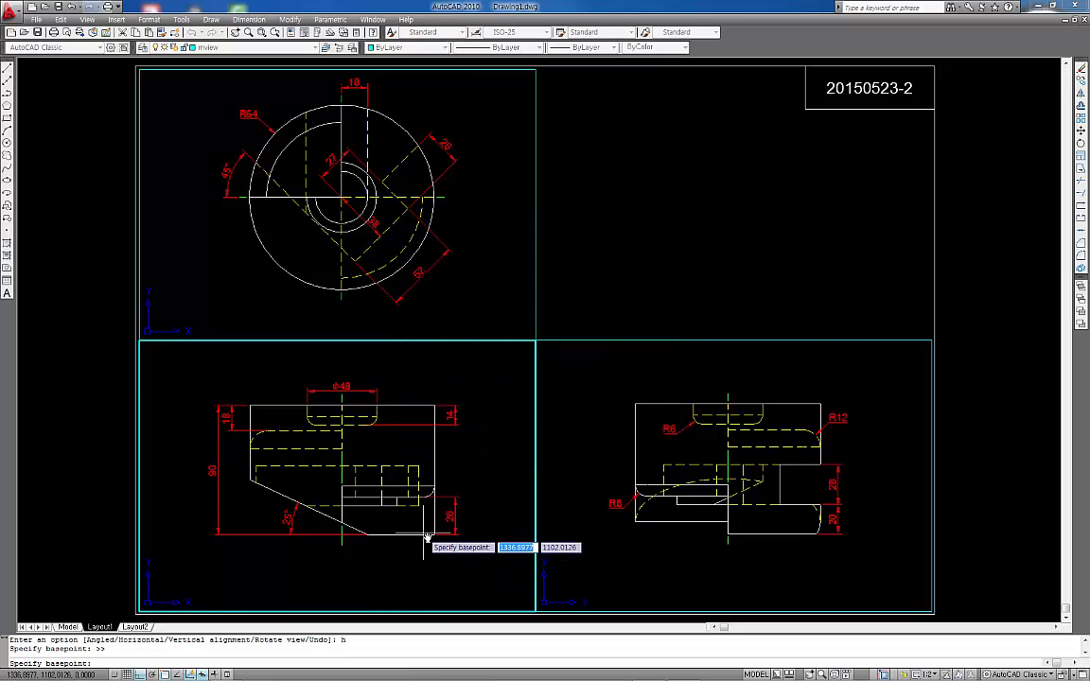
pyautogui.click(435, 540)
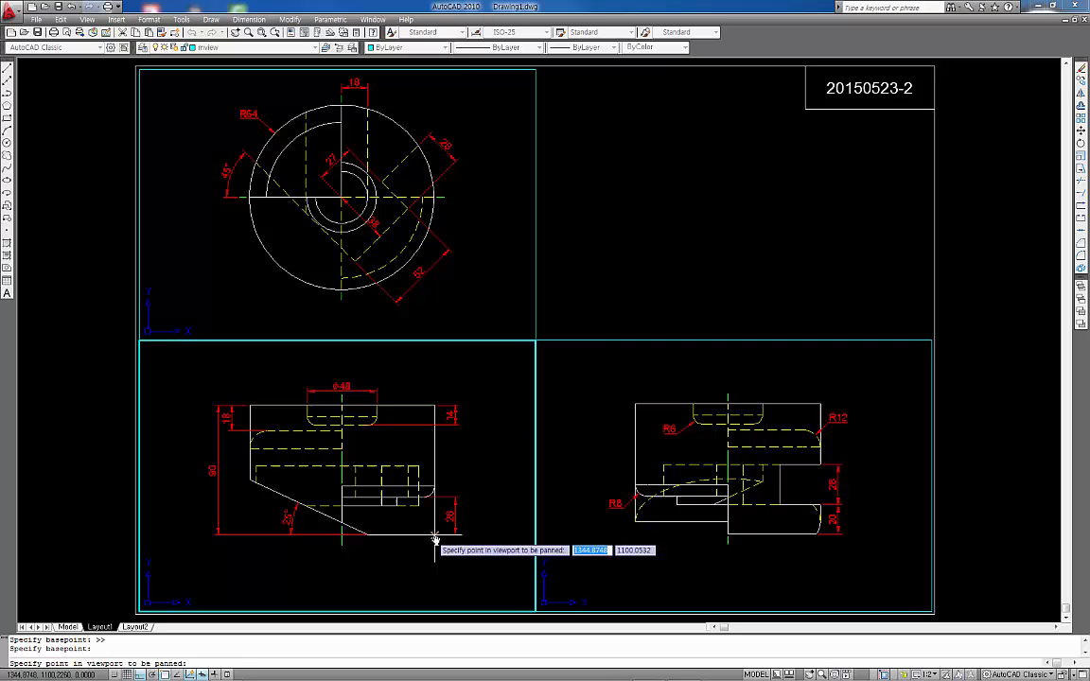
pyautogui.click(659, 572)
pyautogui.click(730, 533)
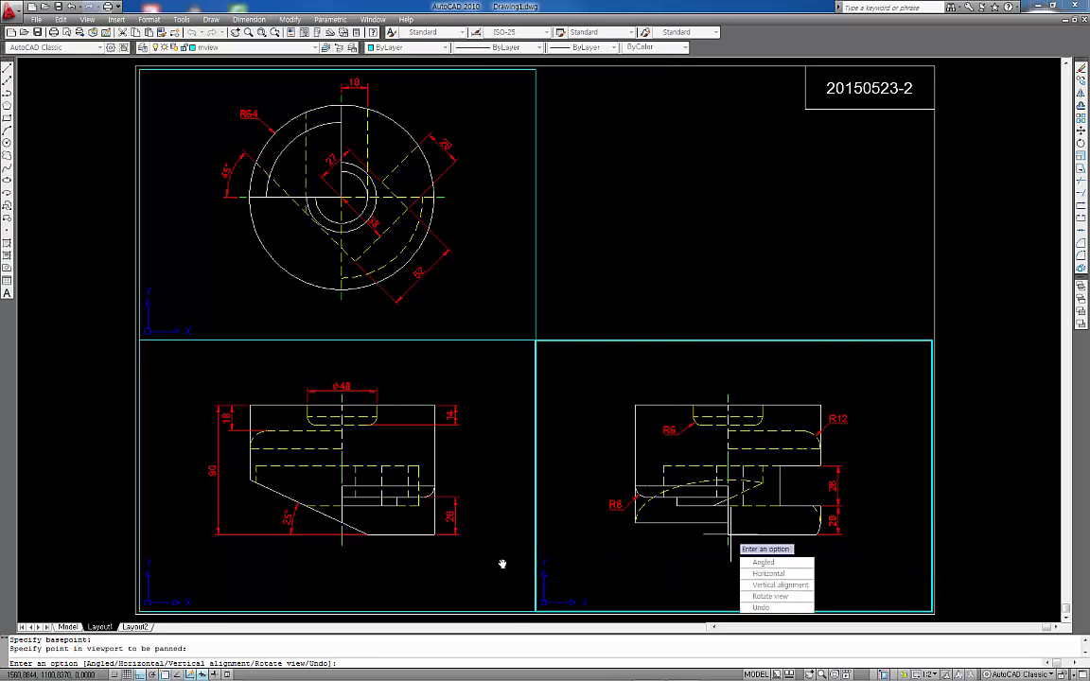
# Step: Align the top view vertically with the front view's centre axis in MVSETUP and return to paper space
pyautogui.click(465, 566)
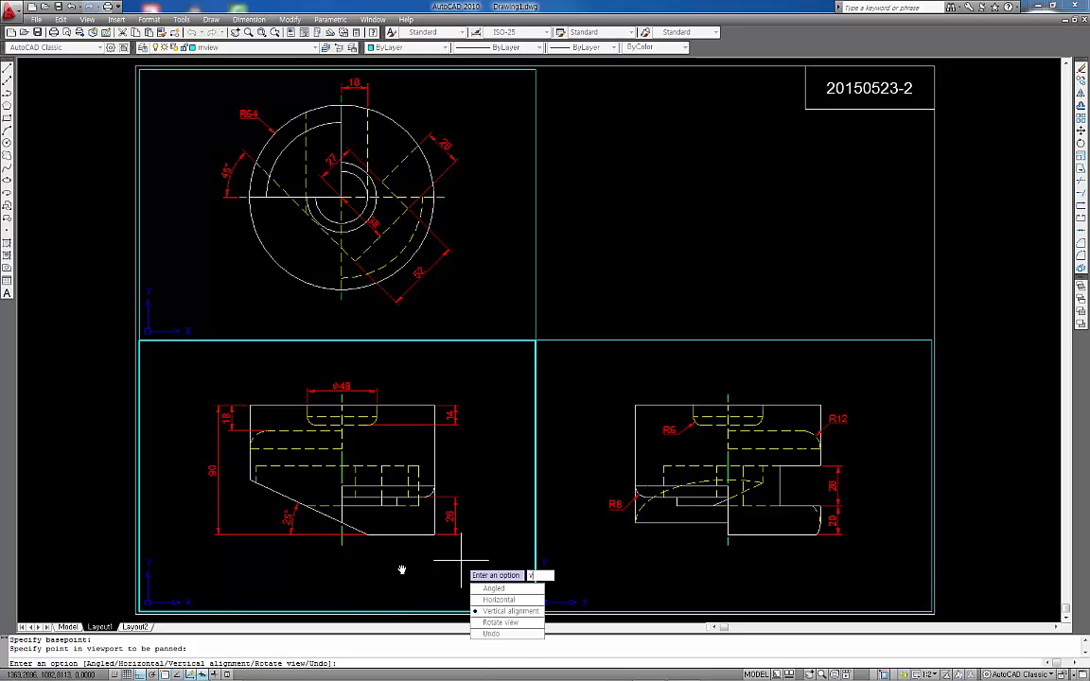
pyautogui.write('v')
pyautogui.press('Return')
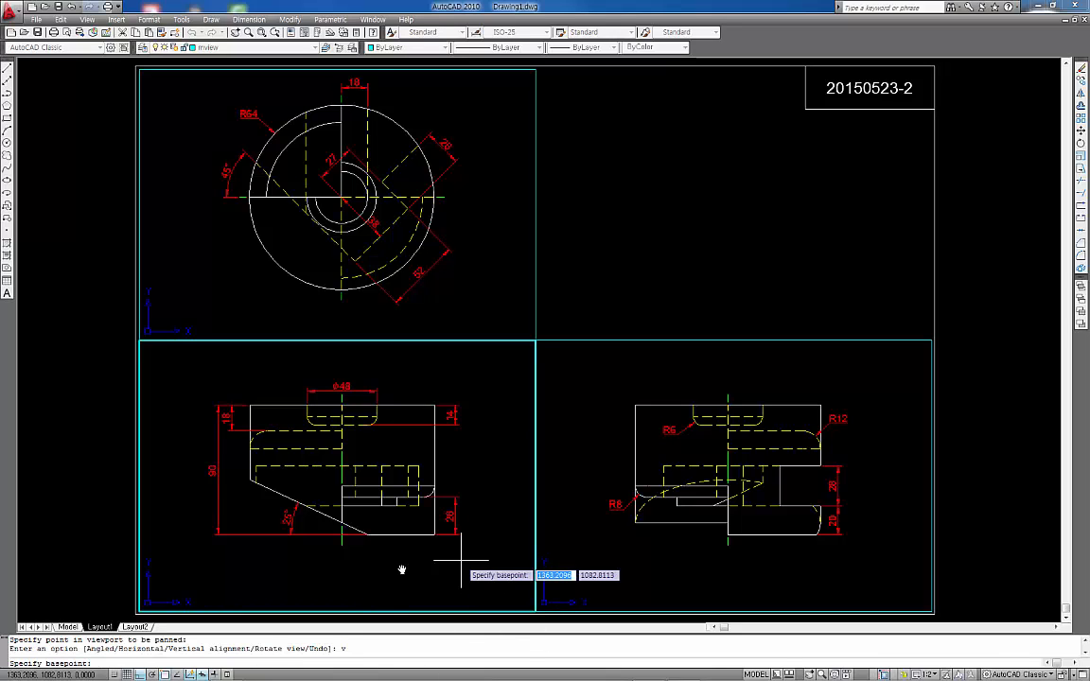
pyautogui.click(343, 466)
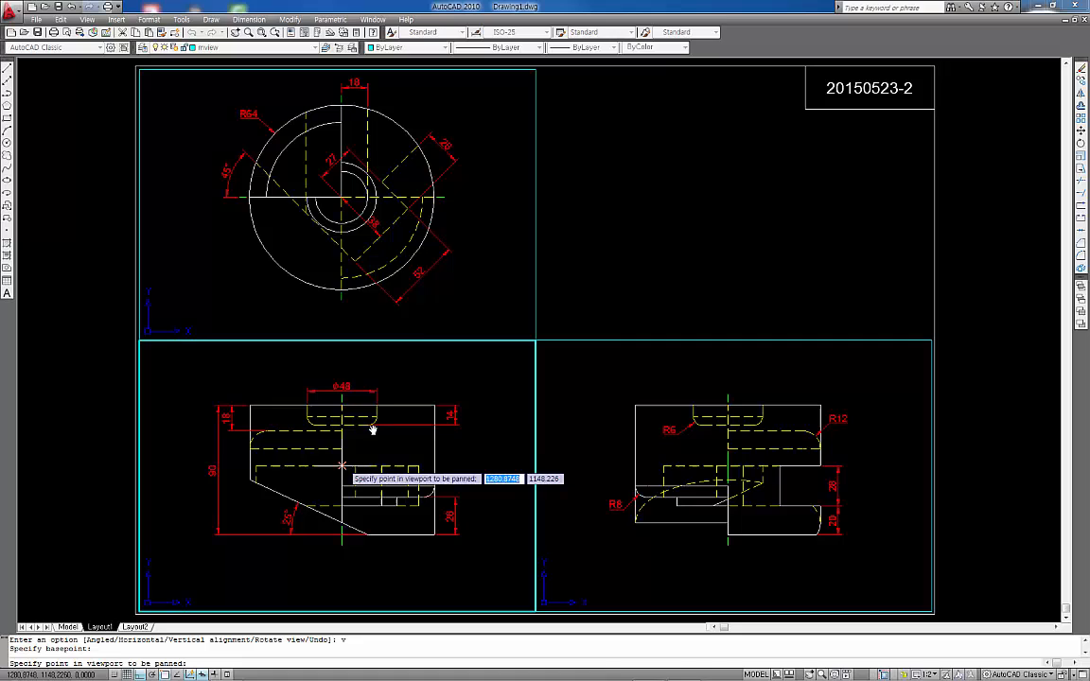
pyautogui.click(484, 304)
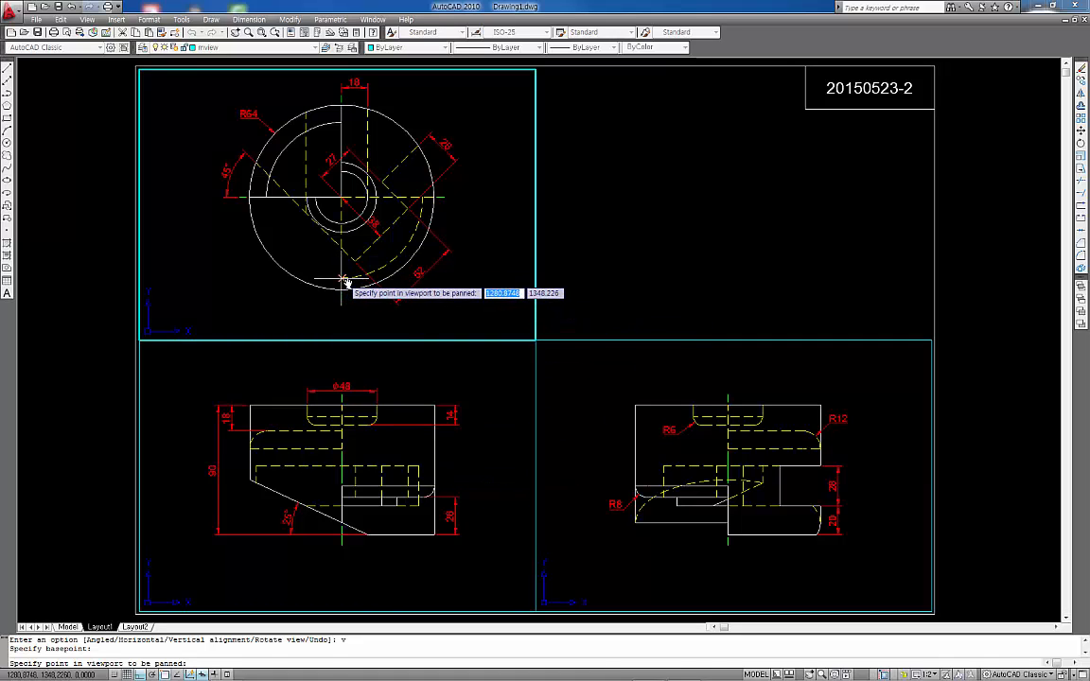
pyautogui.click(346, 283)
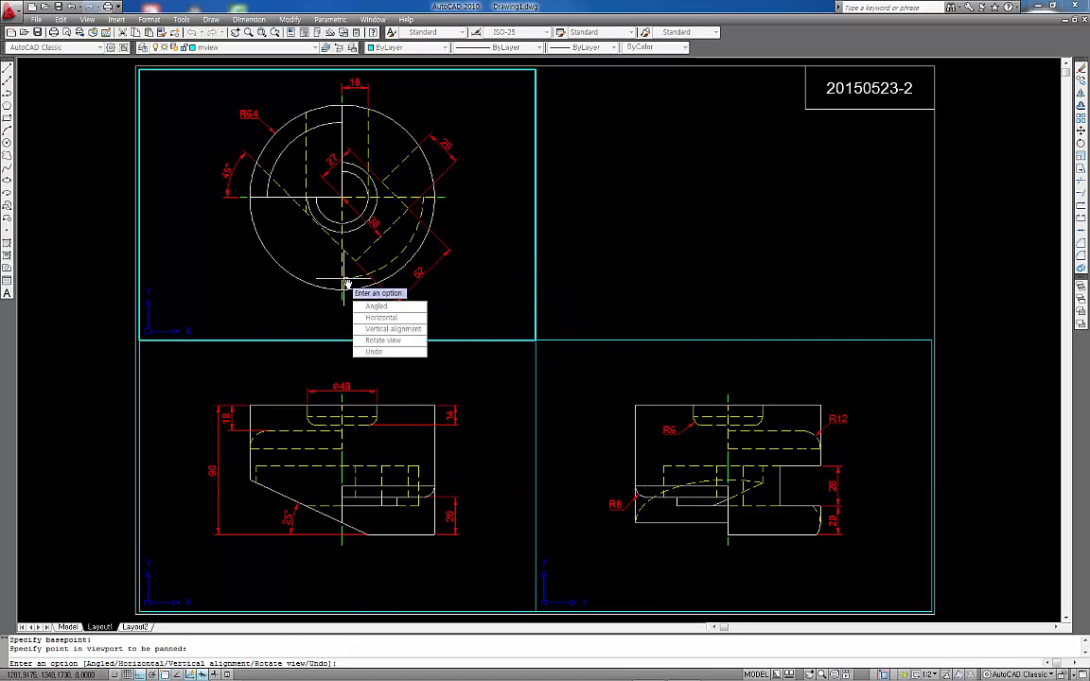
pyautogui.doubleClick(628, 284)
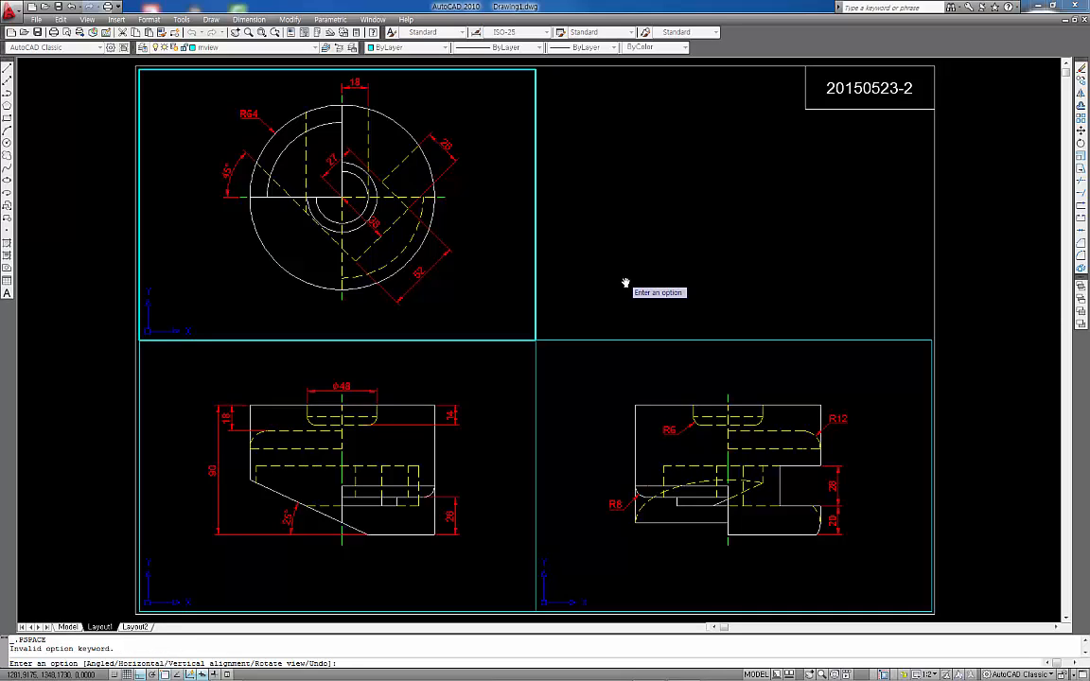
pyautogui.press('Escape')
pyautogui.doubleClick(628, 282)
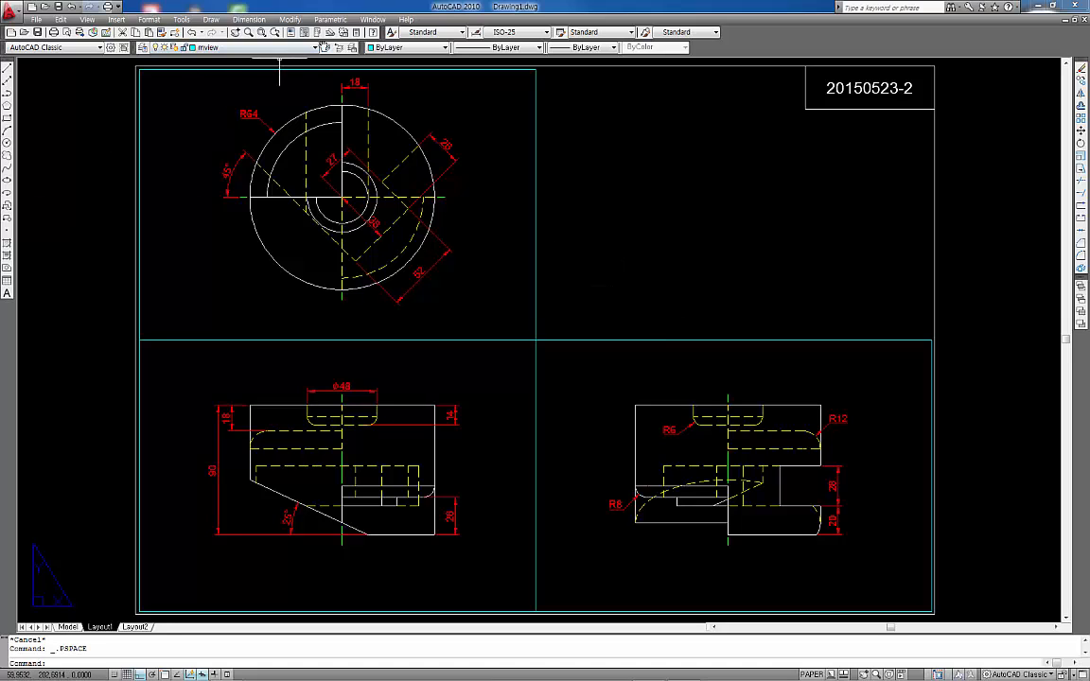
# Step: Freeze the mview layer in the current viewport to hide the viewport borders, and make layer 0 current
pyautogui.click(284, 47)
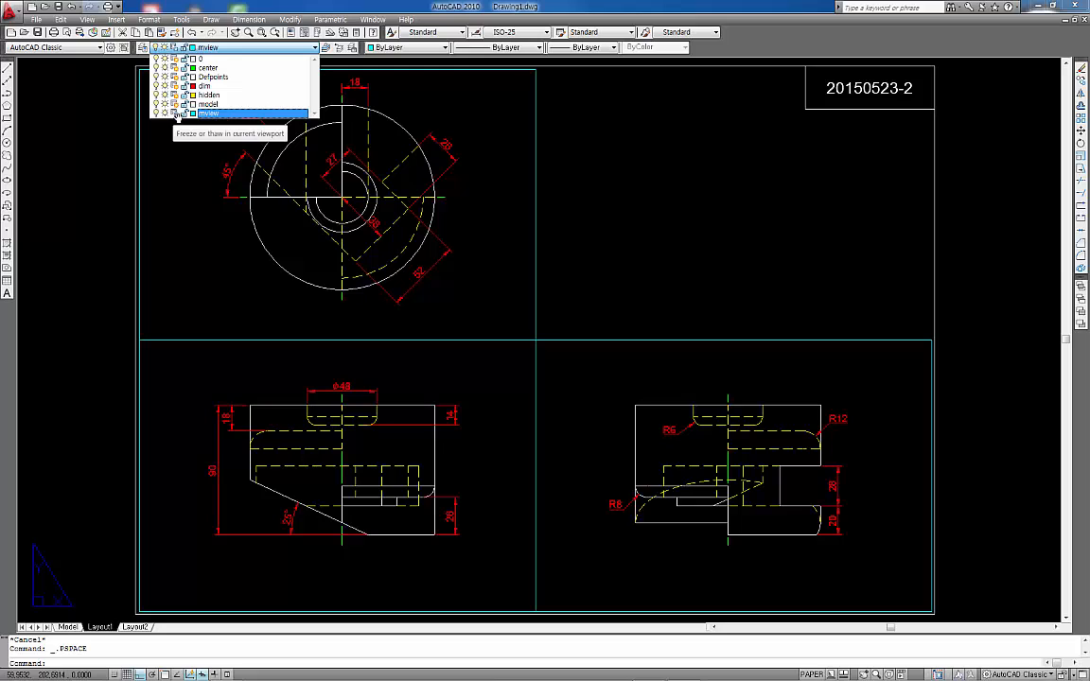
pyautogui.click(625, 209)
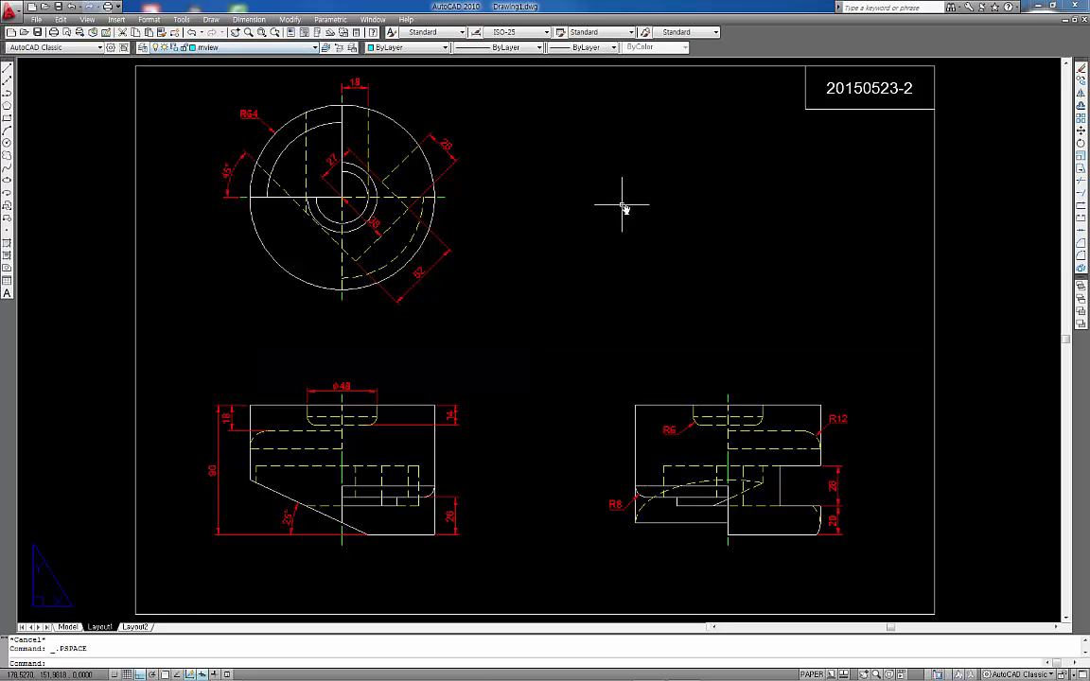
pyautogui.click(264, 50)
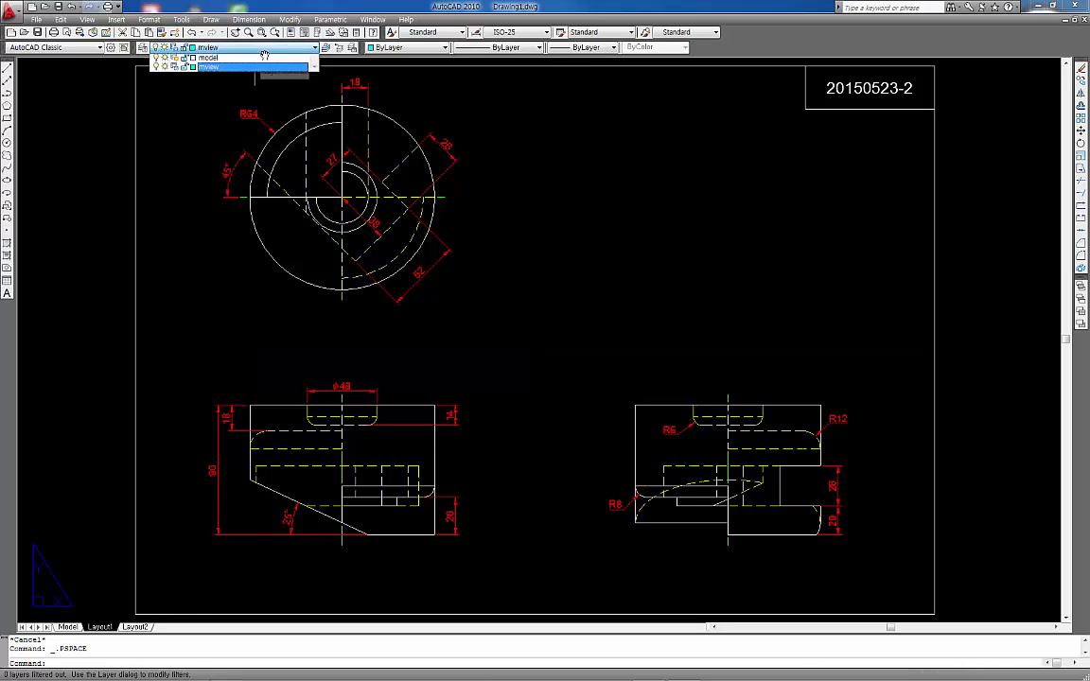
pyautogui.click(199, 61)
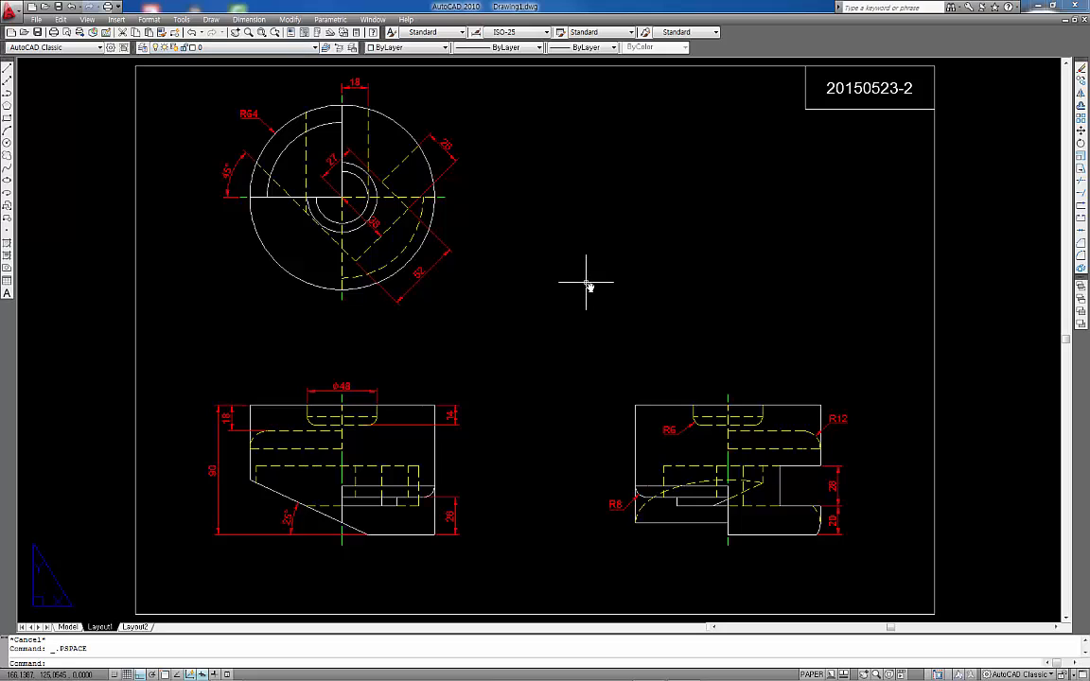
# Step: Draw a circle of radius 5 in the empty area between the top view and the side view
pyautogui.write('d')
pyautogui.press('Return')
pyautogui.click(566, 280)
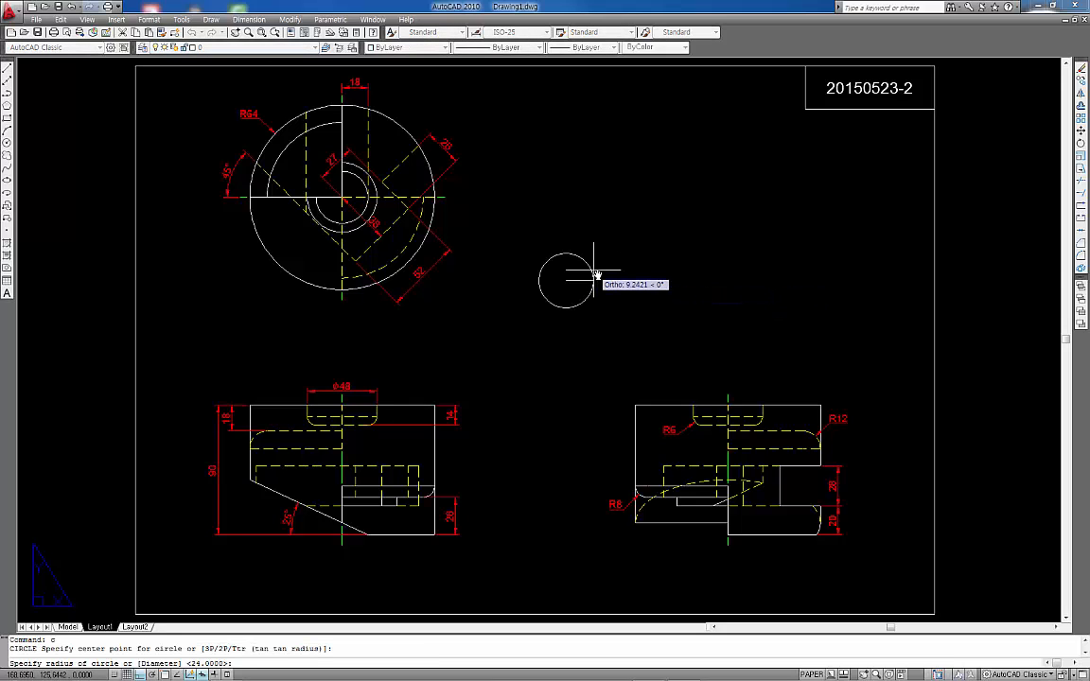
pyautogui.write('5')
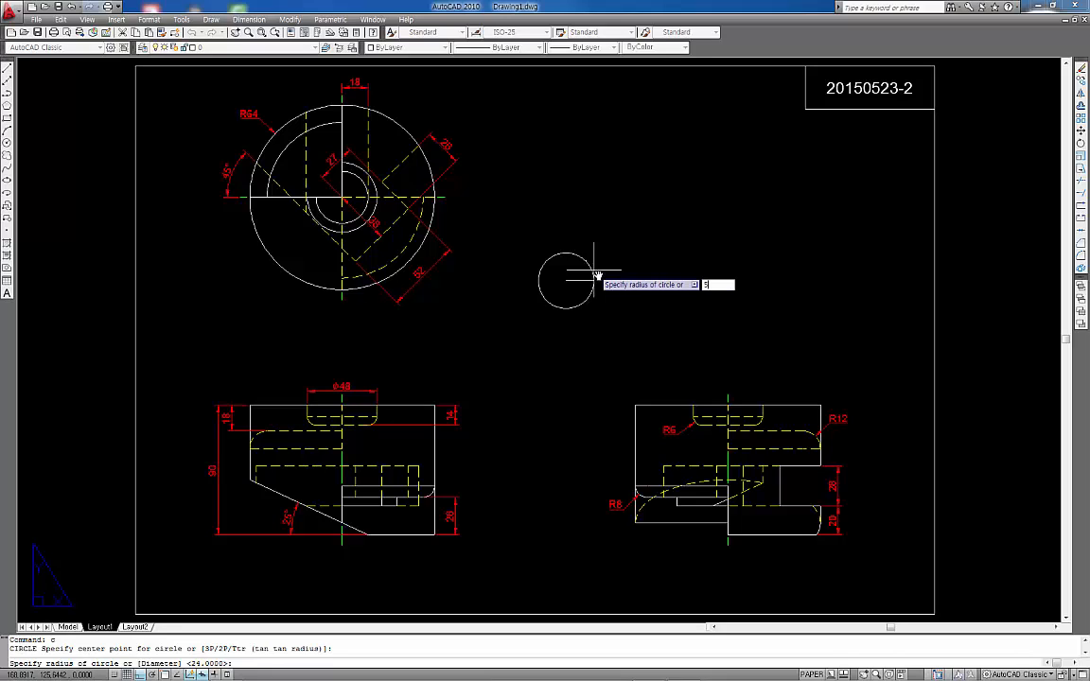
pyautogui.press('Return')
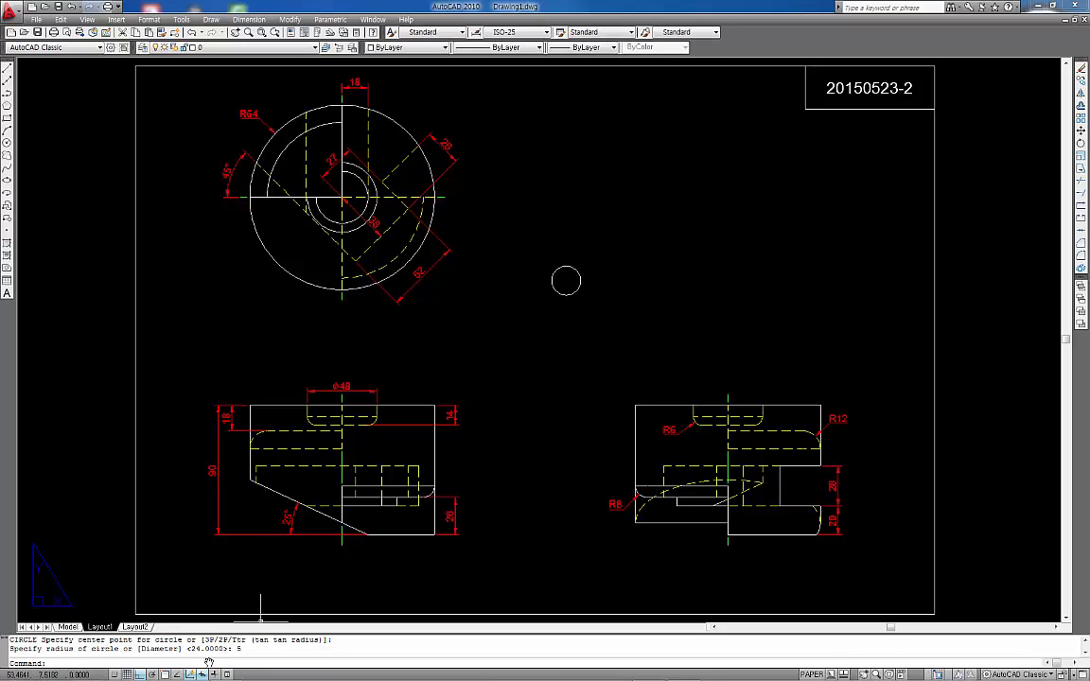
# Step: Draw a 50 mm horizontal line to the right from the small circle's left quadrant, with object snap on
pyautogui.press('F3')
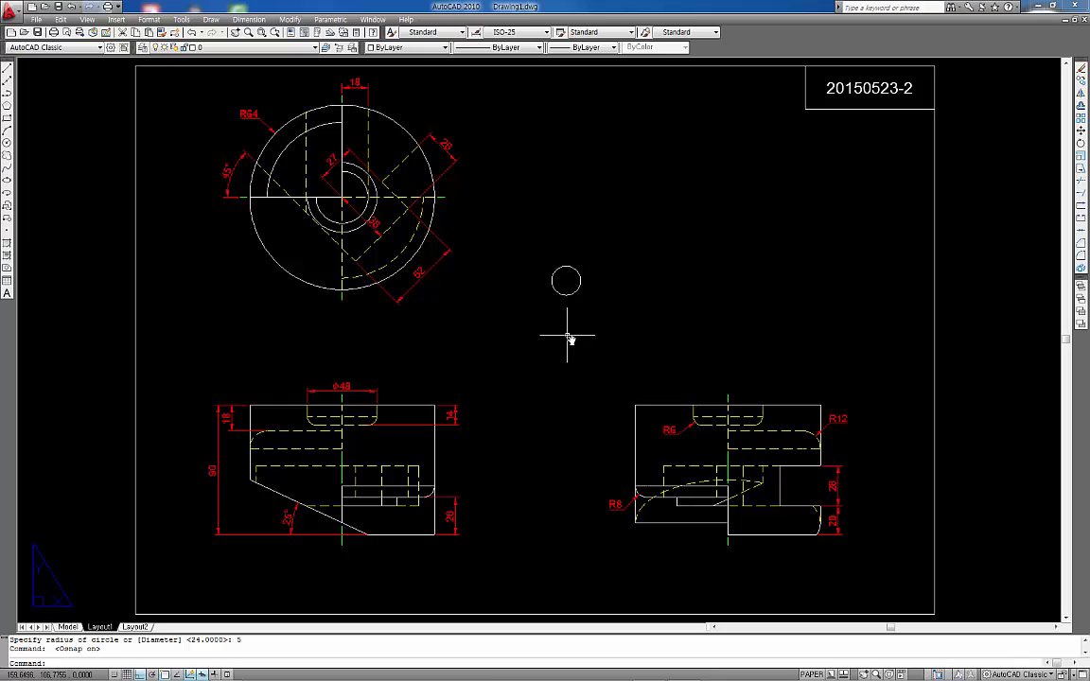
pyautogui.write('l')
pyautogui.press('Return')
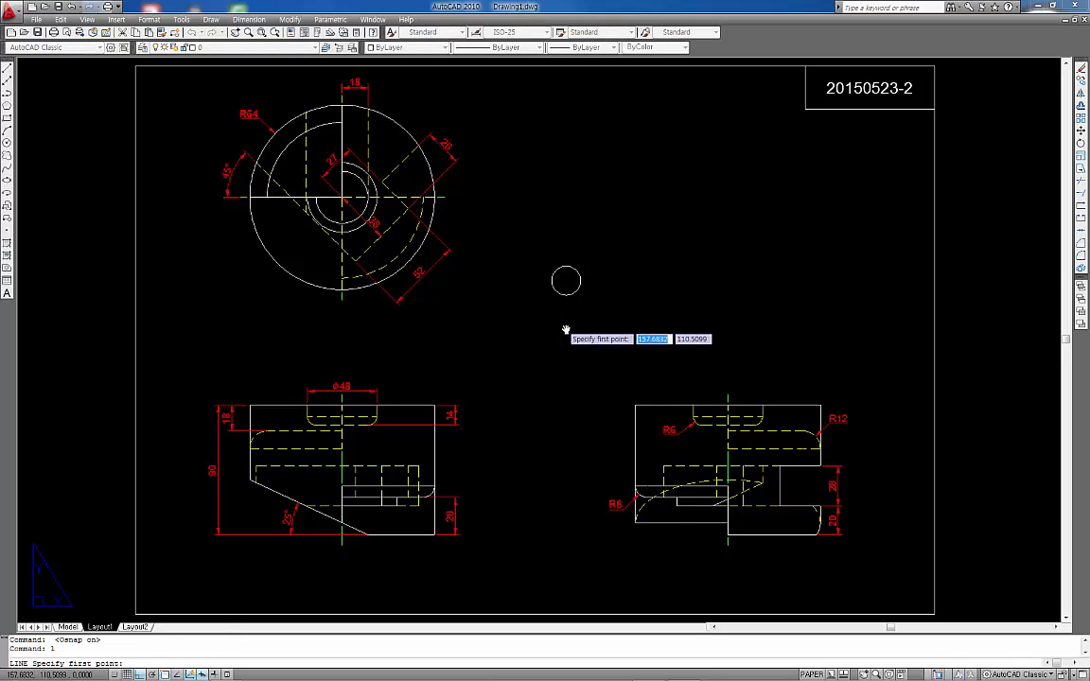
pyautogui.keyDown('shift'); pyautogui.rightClick(564, 328); pyautogui.keyUp('shift')
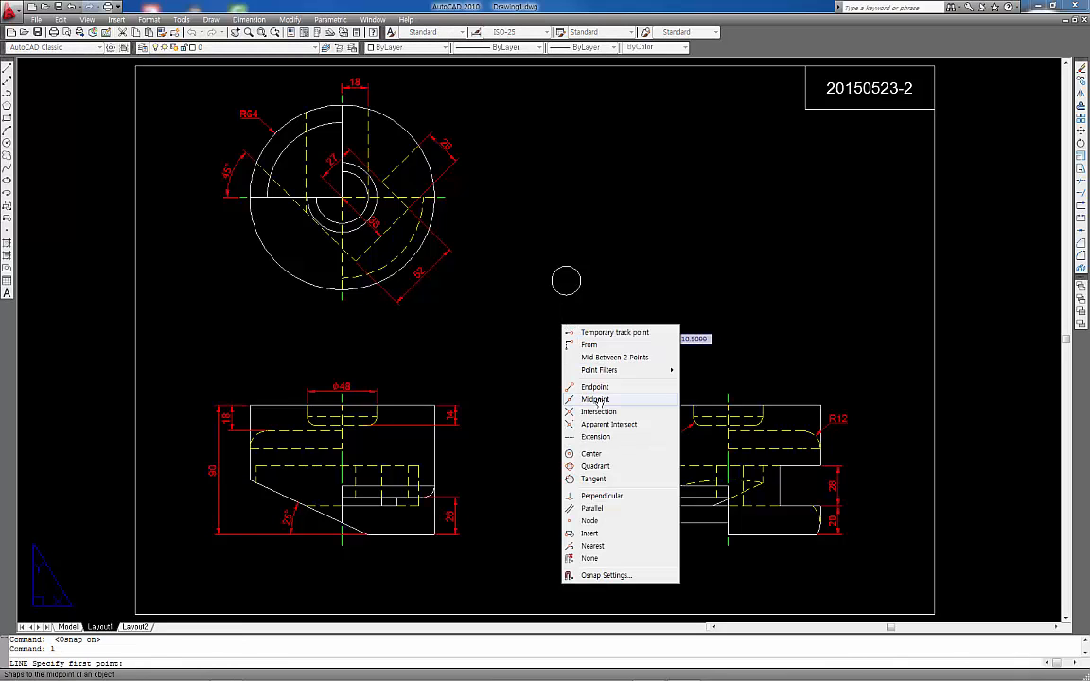
pyautogui.click(593, 467)
pyautogui.click(559, 287)
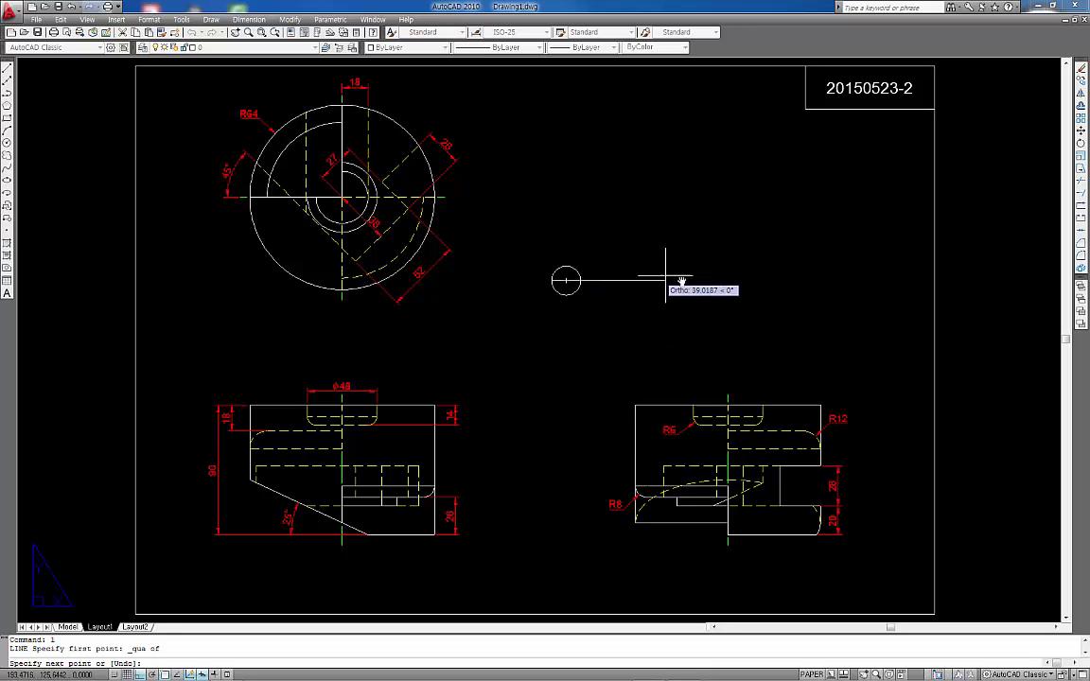
pyautogui.write('50')
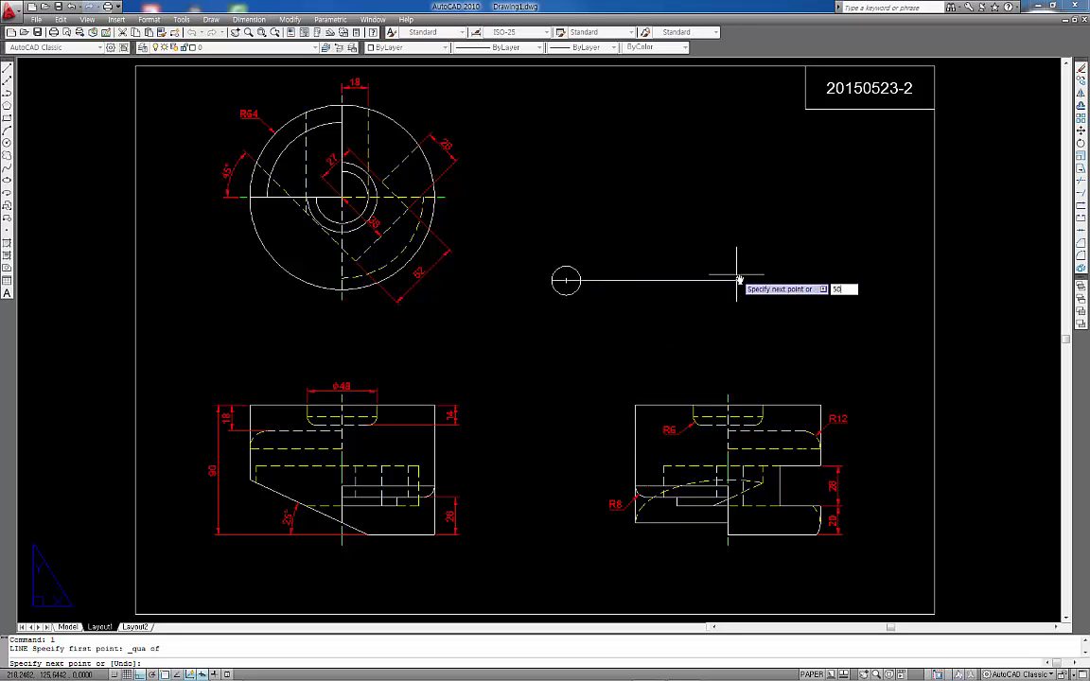
pyautogui.press('Return')
pyautogui.press('Return')
# Step: Draw a vertical line from the small circle's centre to its bottom quadrant
pyautogui.press('Return')
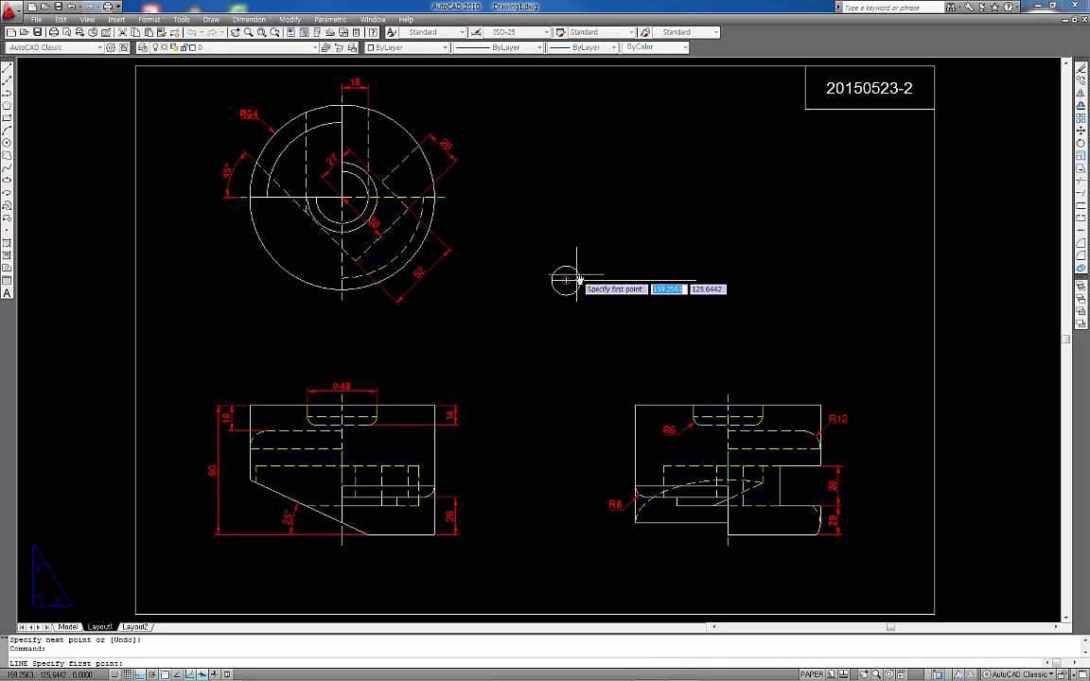
pyautogui.click(566, 280)
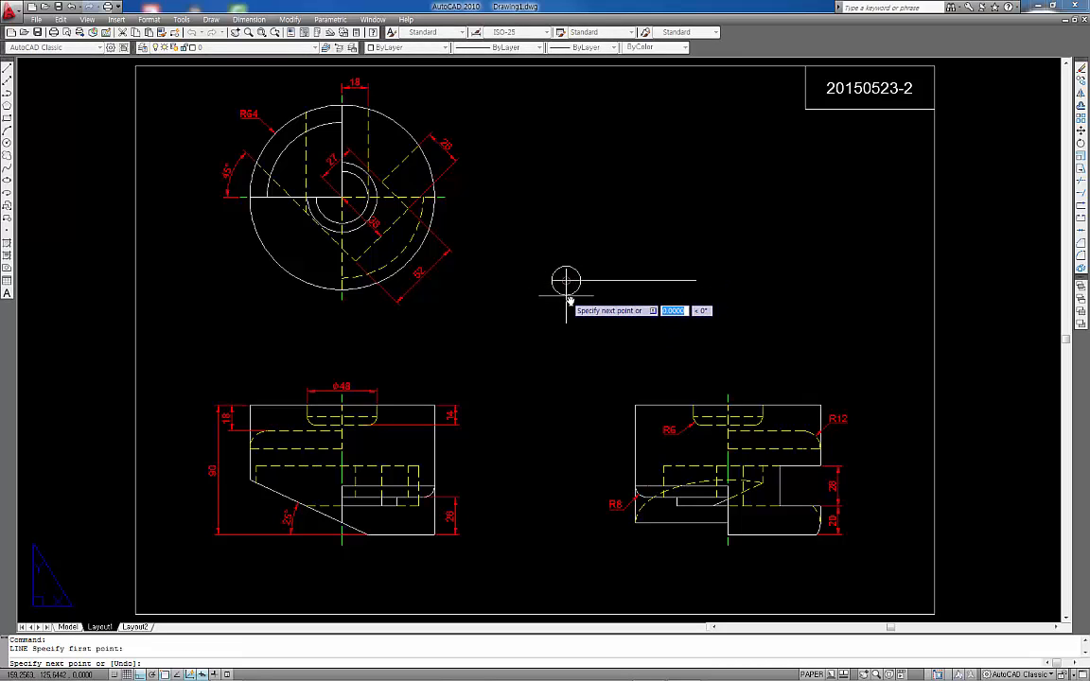
pyautogui.keyDown('shift'); pyautogui.rightClick(567, 298); pyautogui.keyUp('shift')
pyautogui.click(600, 439)
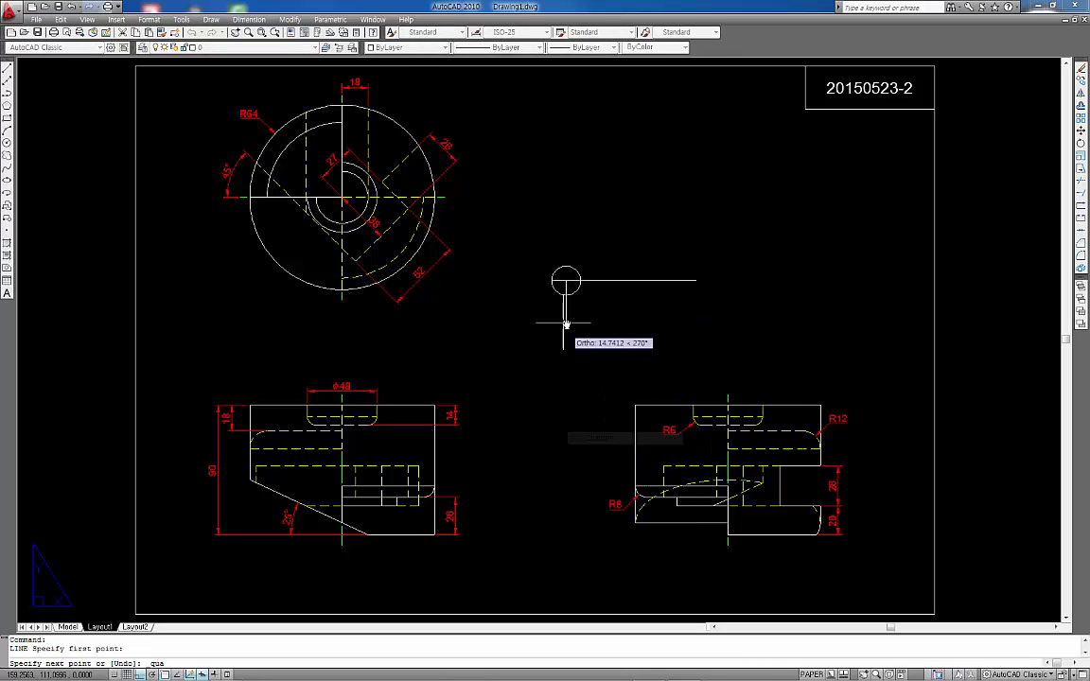
pyautogui.press('Escape')
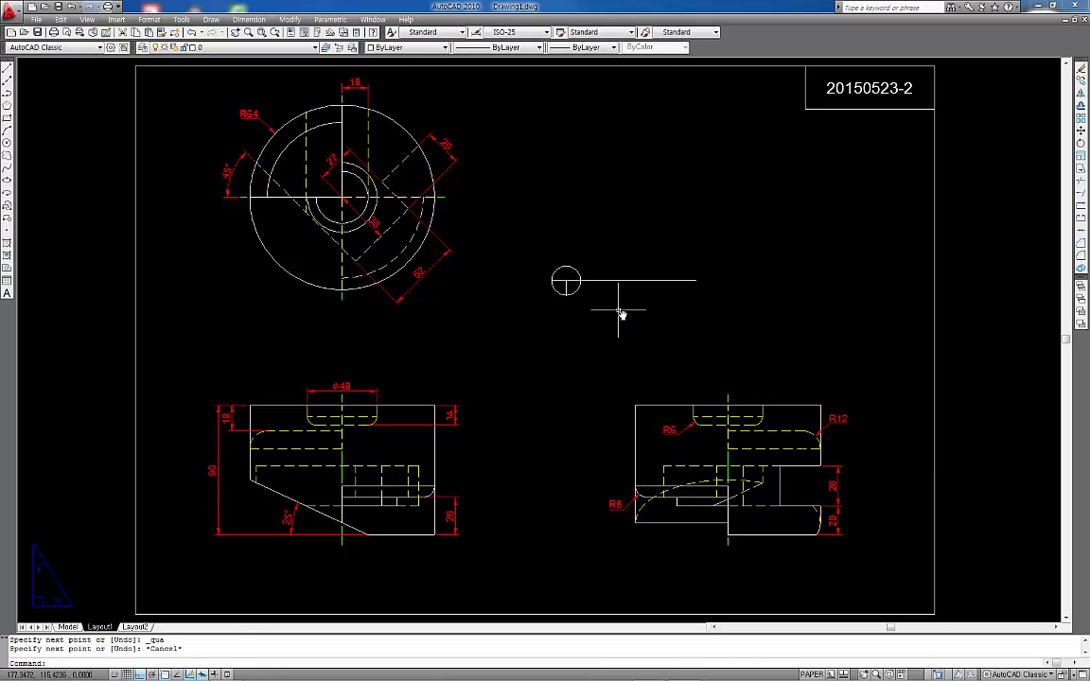
pyautogui.scroll(4, 623, 312)
pyautogui.scroll(3, 554, 390)
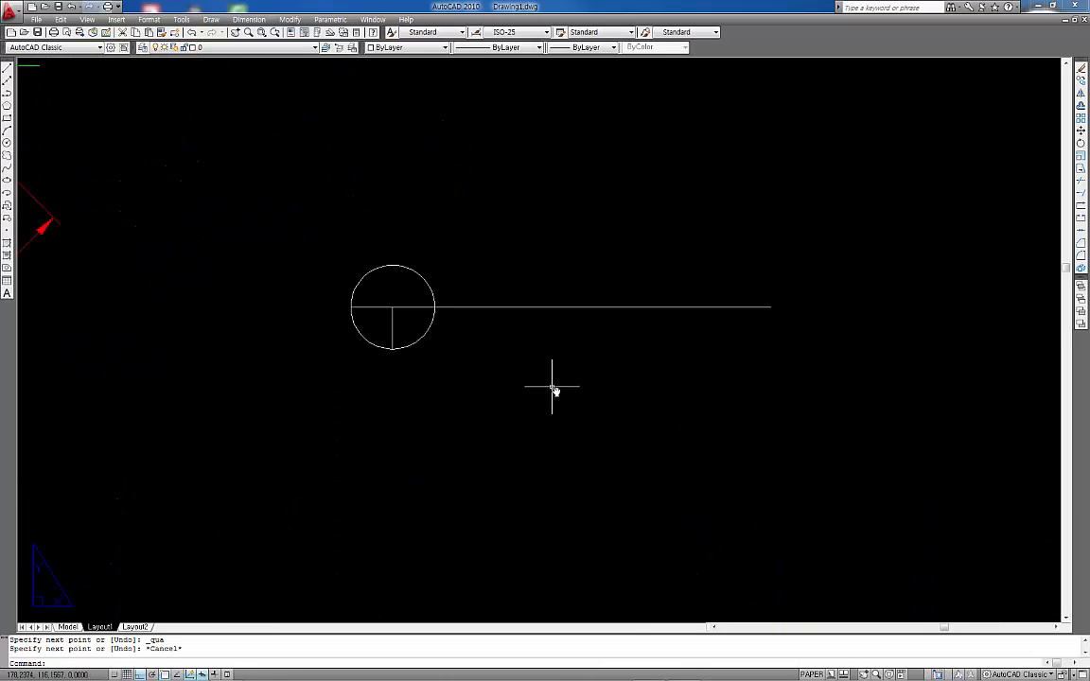
# Step: Add multiline text beside the circle along the horizontal line, reading FRONT on the first line and SCALE 1/2 on the second
pyautogui.moveTo(550, 389); pyautogui.dragTo(530, 443, button='middle')
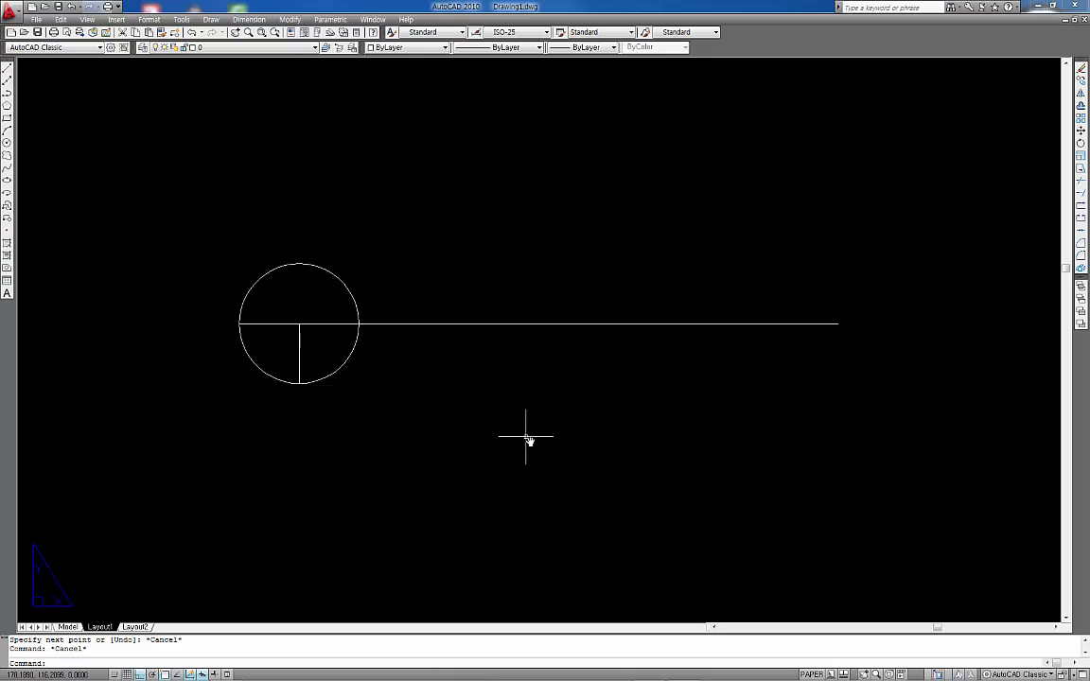
pyautogui.write('t')
pyautogui.press('Return')
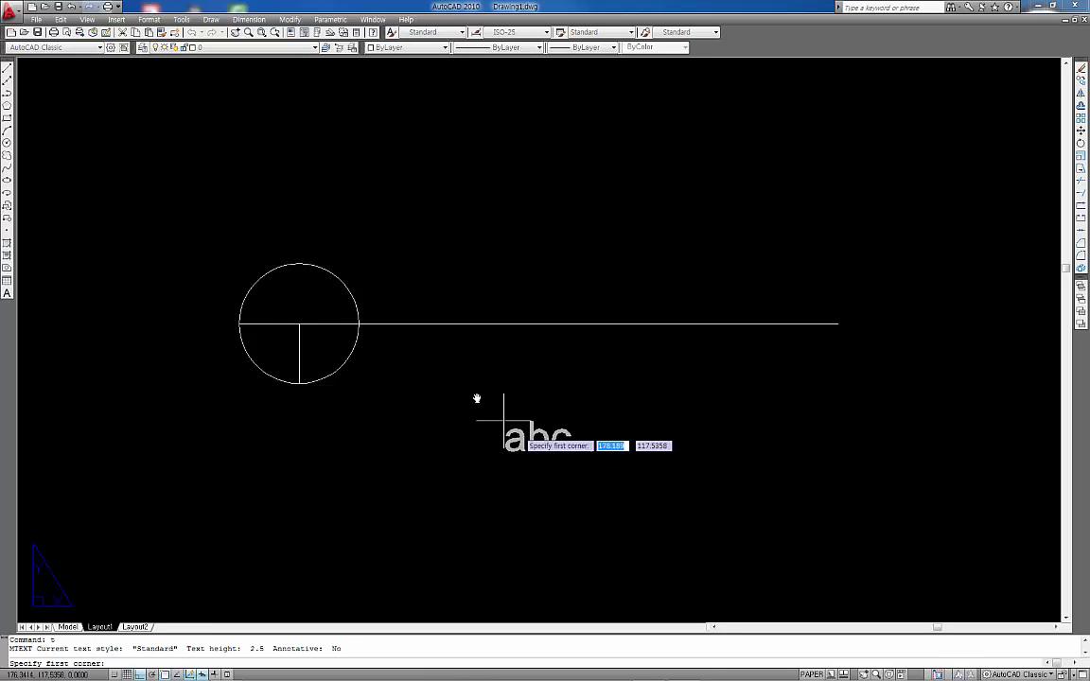
pyautogui.click(383, 261)
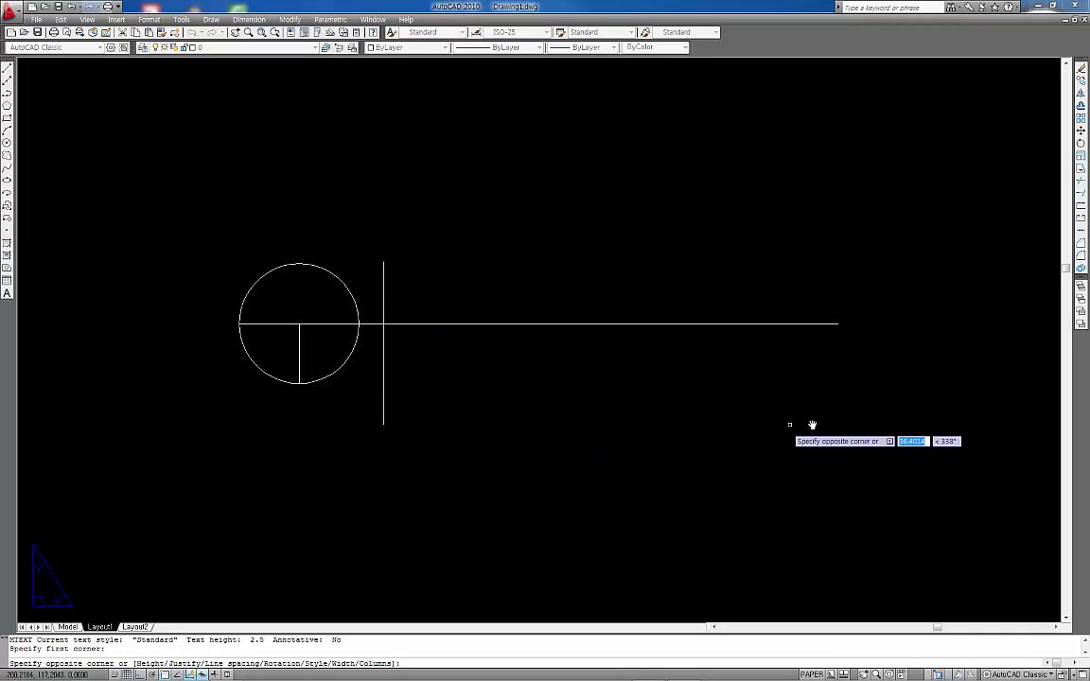
pyautogui.click(857, 427)
pyautogui.write('FRONT')
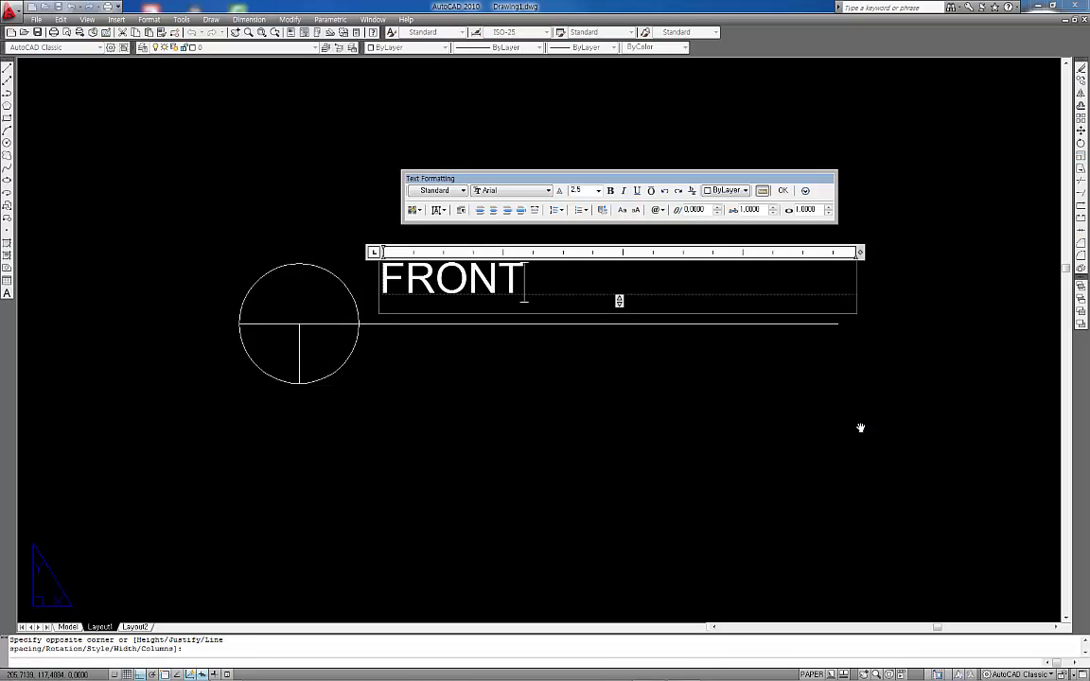
pyautogui.press('Return')
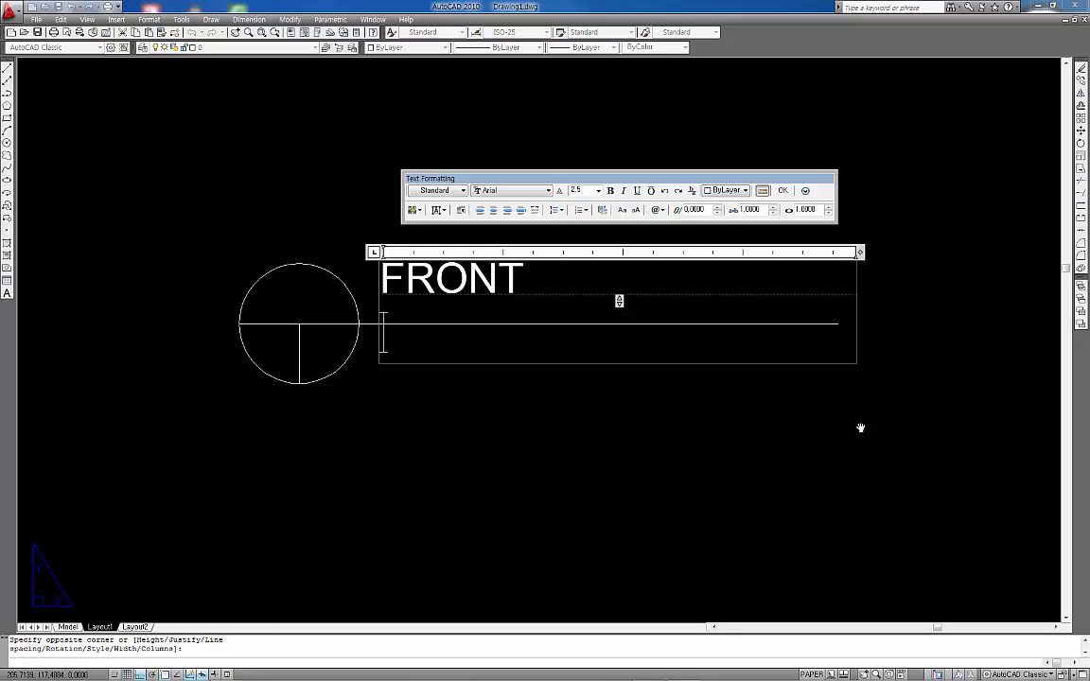
pyautogui.write('SCA')
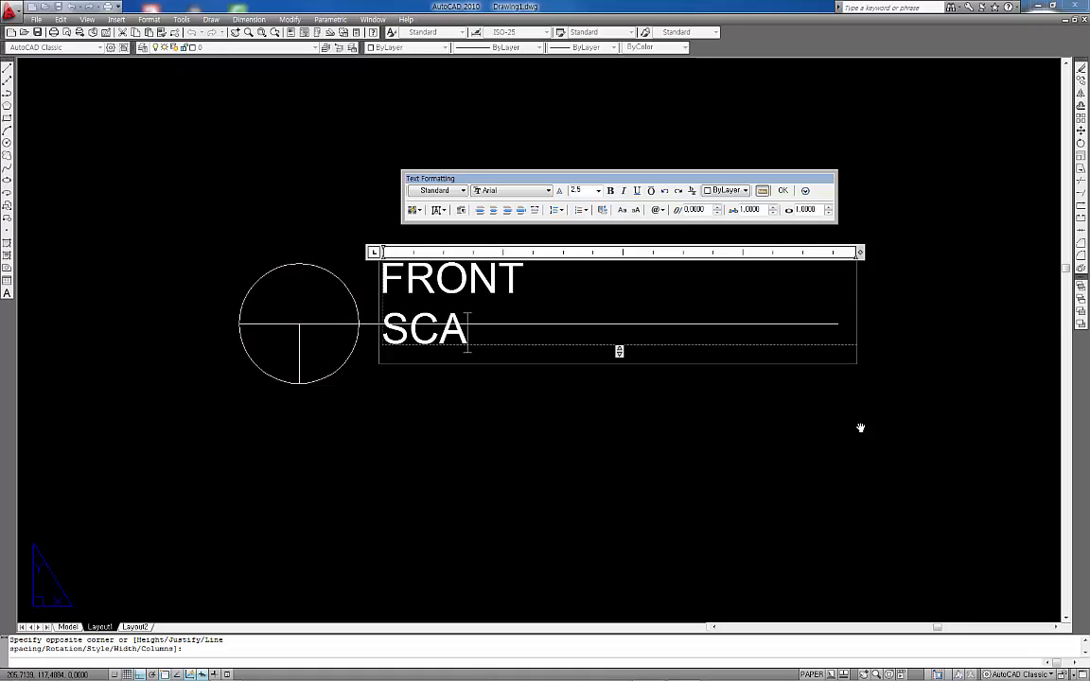
pyautogui.write('LE 1/*')
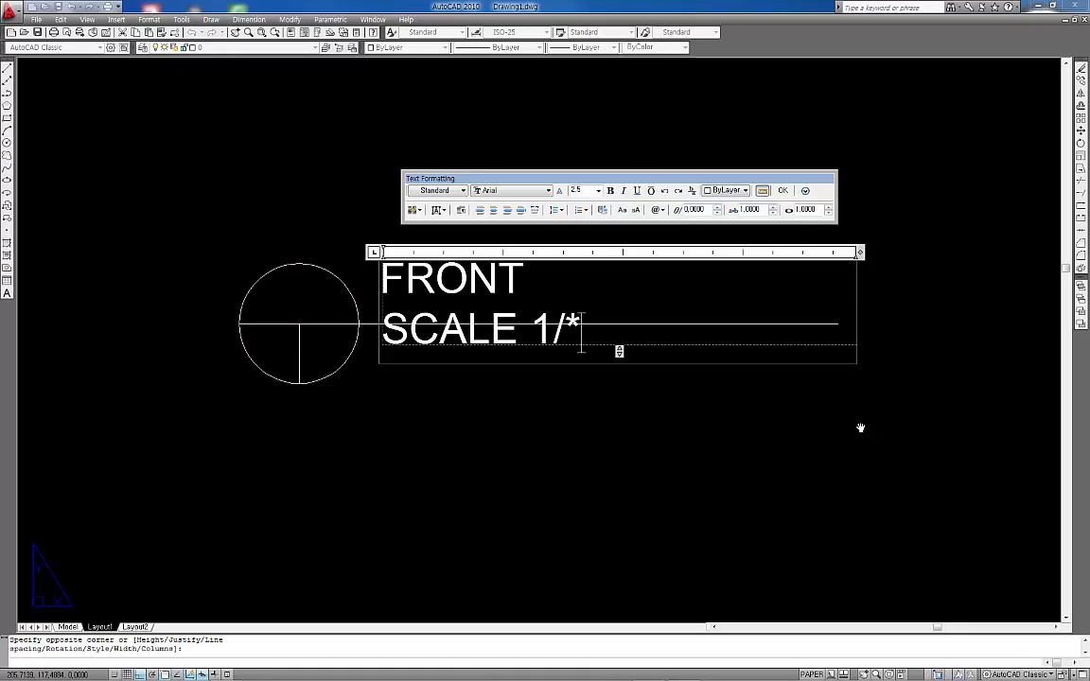
pyautogui.press('BackSpace')
pyautogui.write('2')
# Step: Set the text height of FRONT to 4 and shift SCALE 1/2 over to the right end of the horizontal line
pyautogui.moveTo(525, 275); pyautogui.dragTo(377, 276)
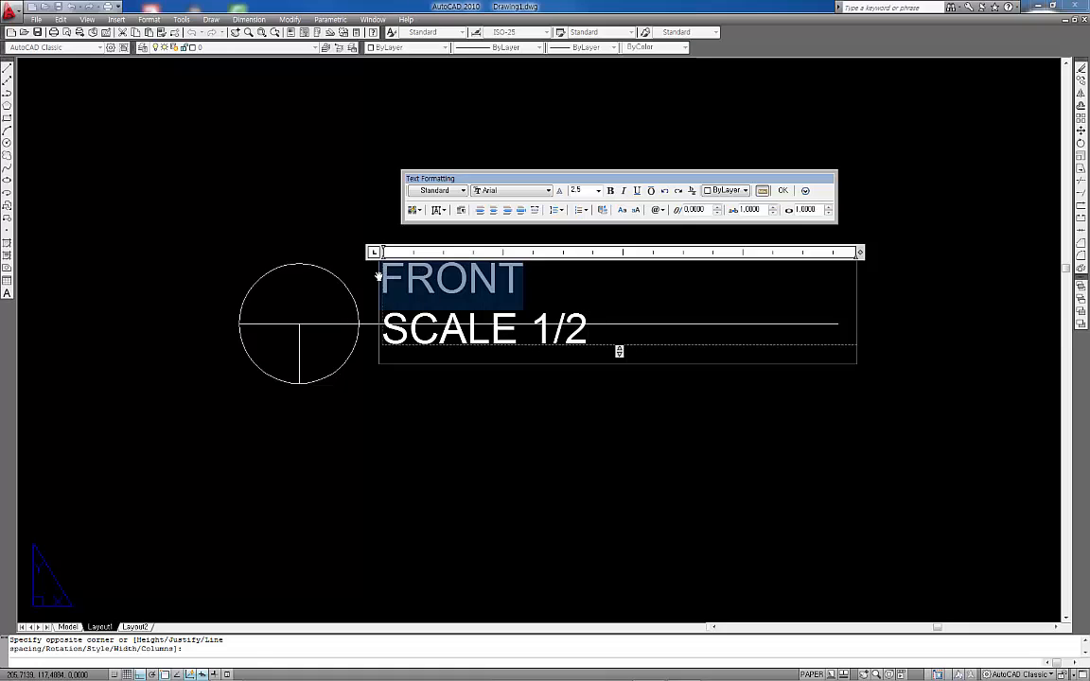
pyautogui.doubleClick(582, 190)
pyautogui.write('4')
pyautogui.press('Return')
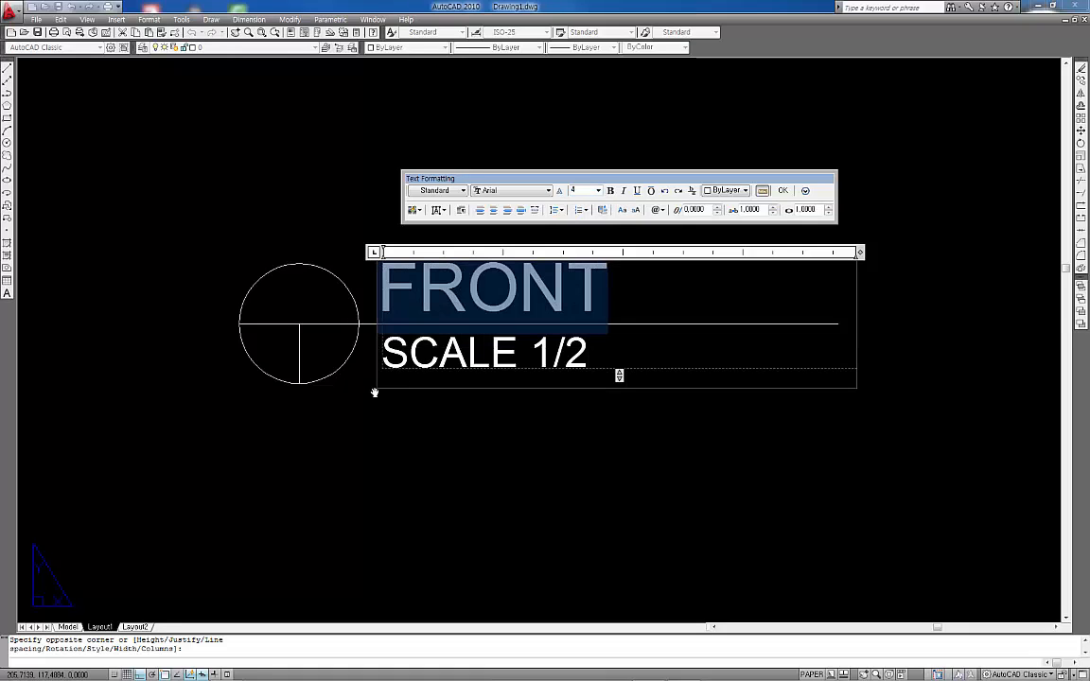
pyautogui.click(386, 367)
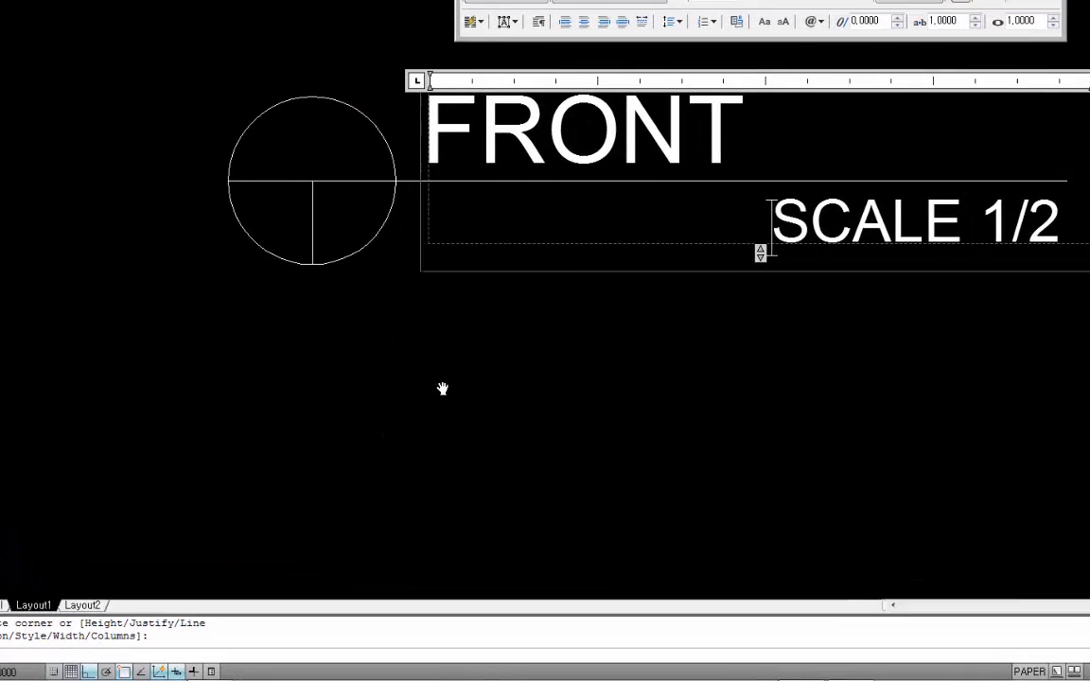
# Step: Turn ortho off and move the title symbol with its text to just below the front view, using the circle's centre as base point
pyautogui.scroll(-3, 652, 265)
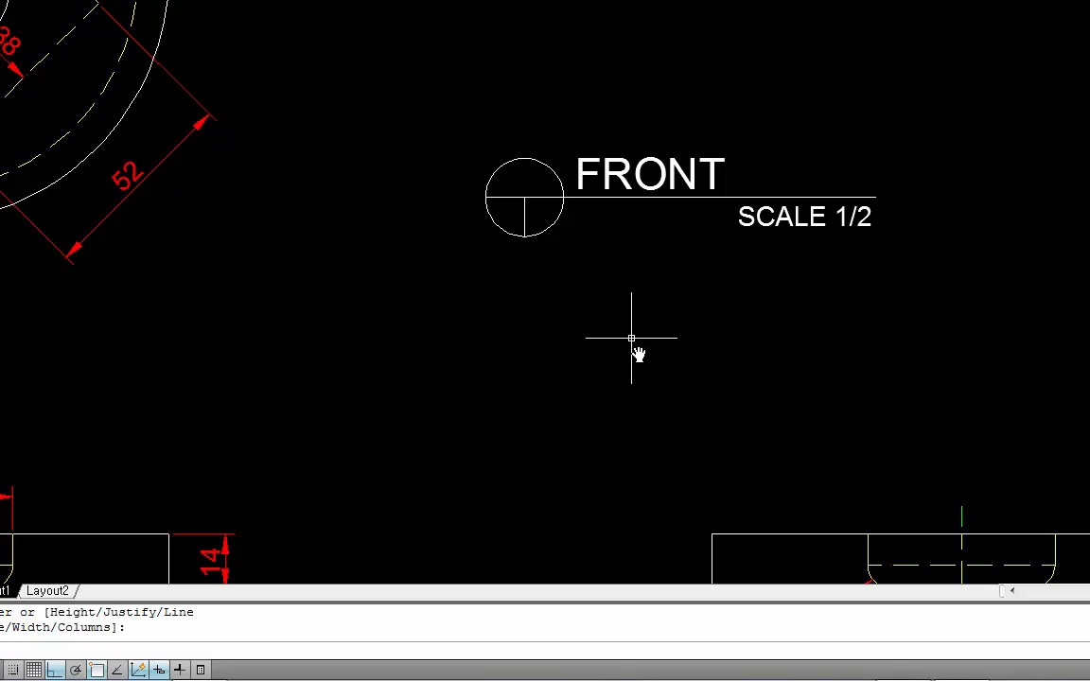
pyautogui.scroll(-2, 615, 364)
pyautogui.moveTo(610, 369)
pyautogui.mouseDown(button='middle')
pyautogui.moveTo(729, 148)
pyautogui.moveTo(770, 98)
pyautogui.moveTo(826, 70)
pyautogui.mouseUp(button='middle')
pyautogui.scroll(2, 770, 93)
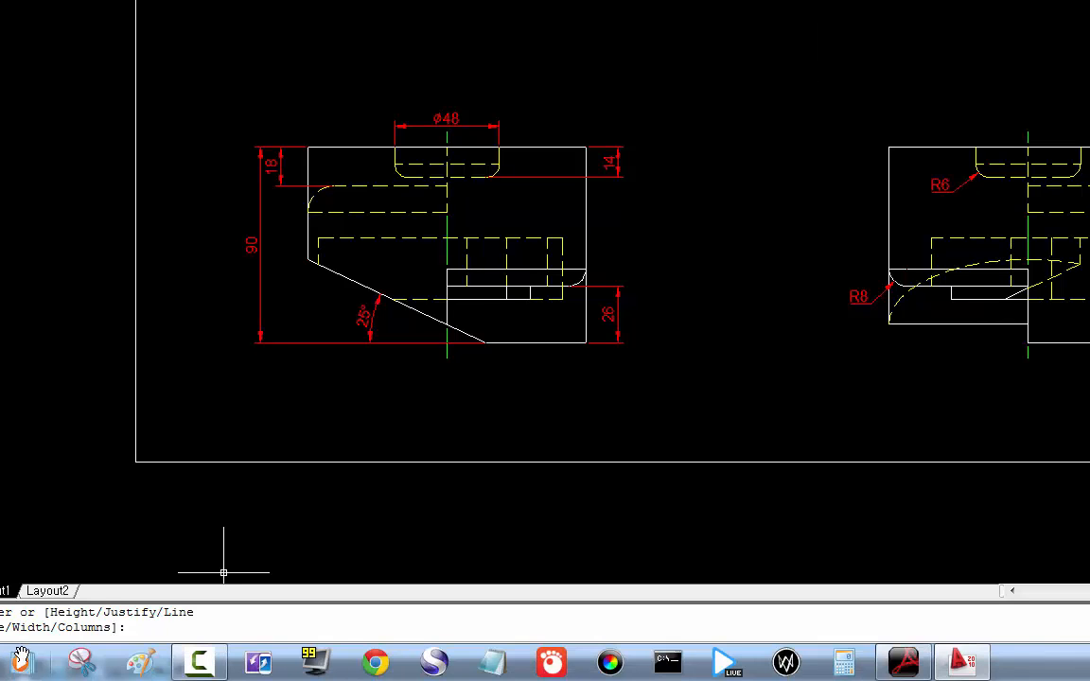
pyautogui.click(61, 670)
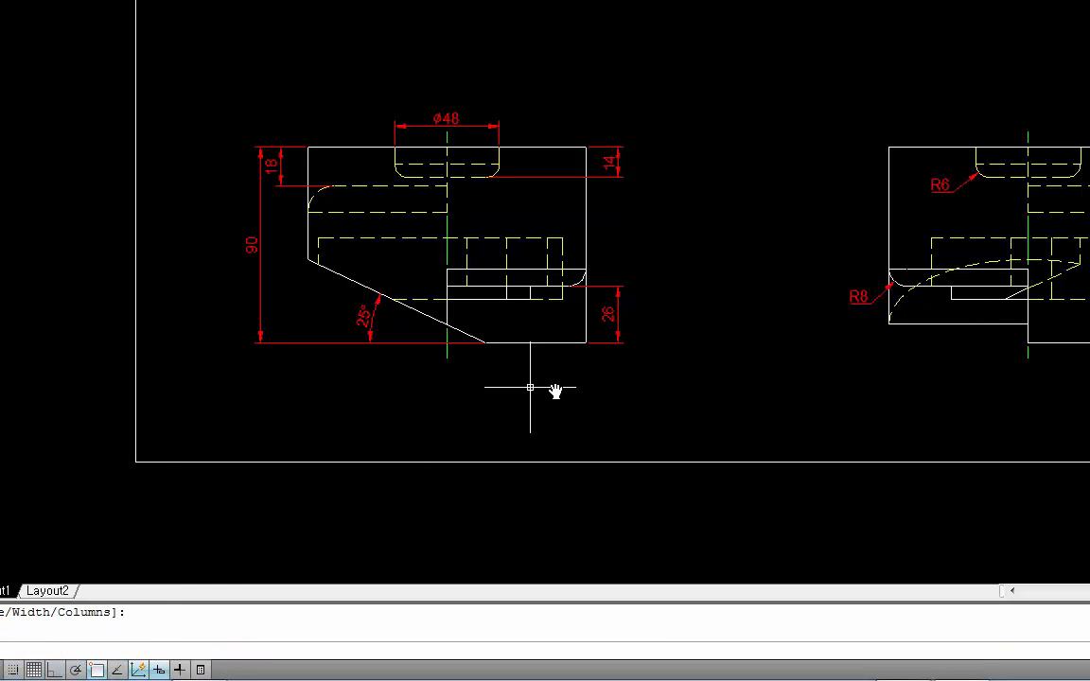
pyautogui.write('m')
pyautogui.press('space')
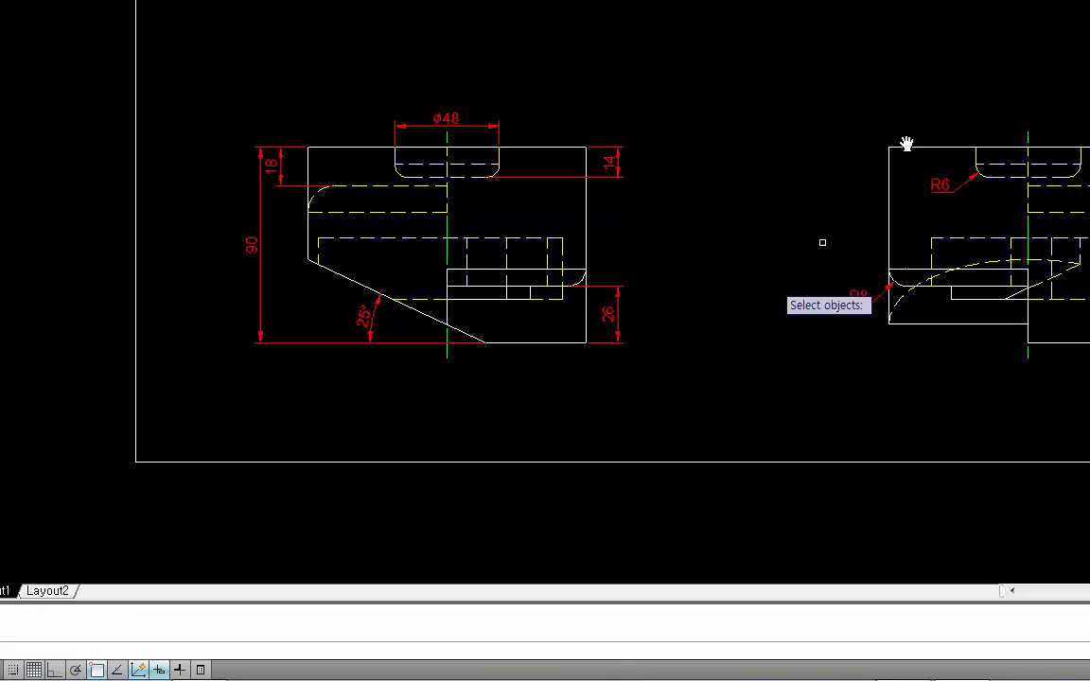
pyautogui.click(1042, 0)
pyautogui.click(736, 14)
pyautogui.press('space')
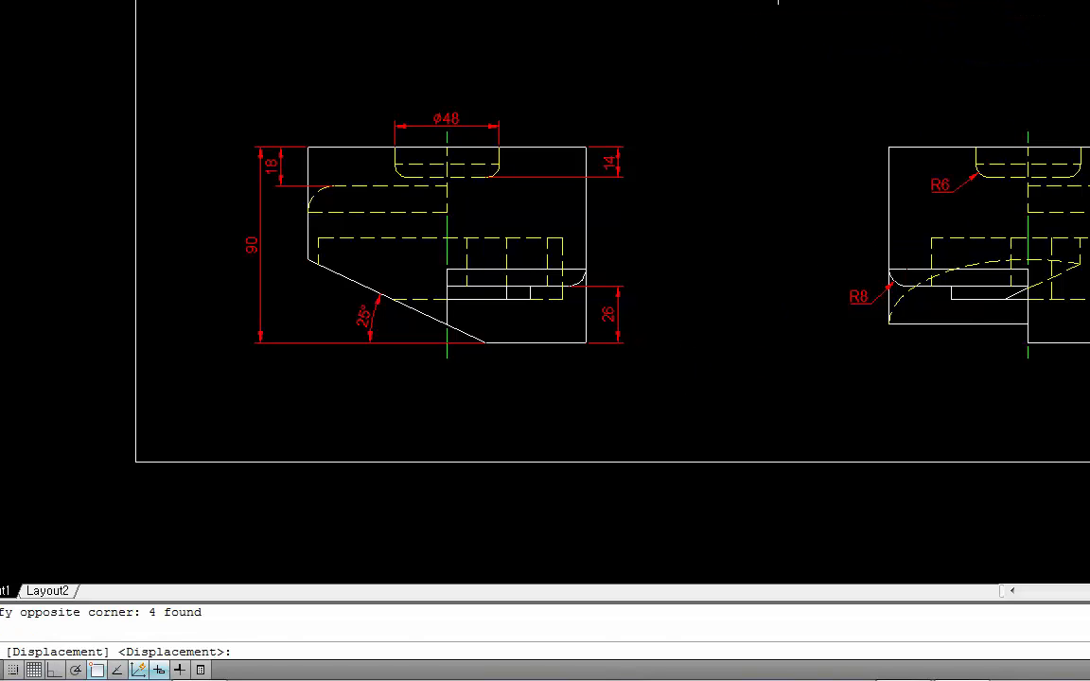
pyautogui.click(784, 0)
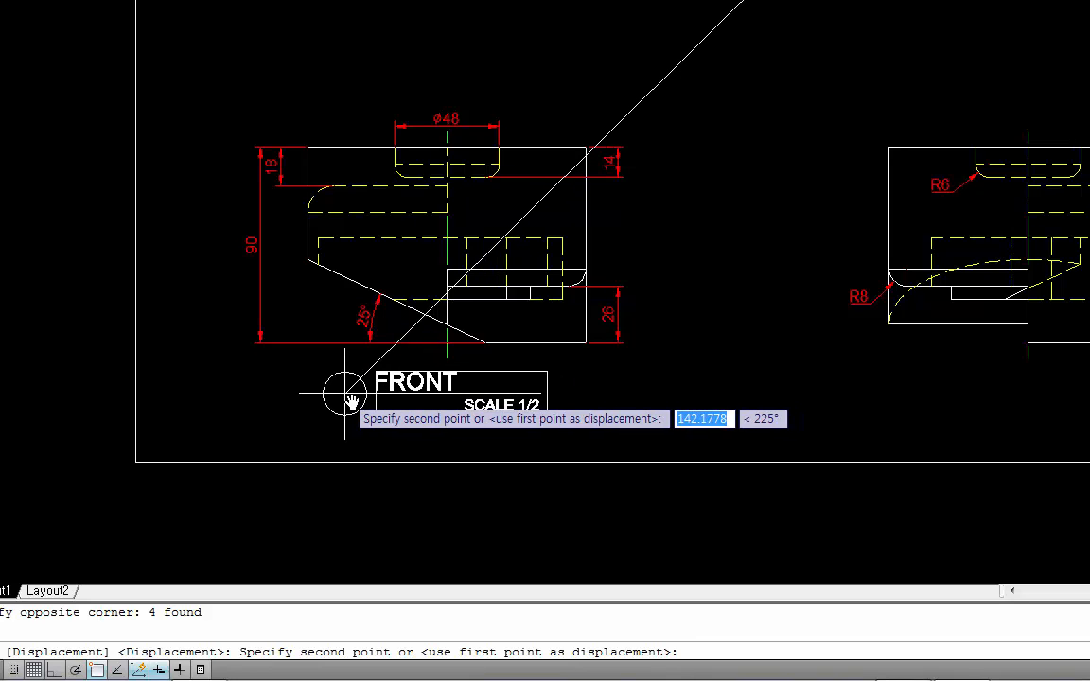
pyautogui.click(344, 395)
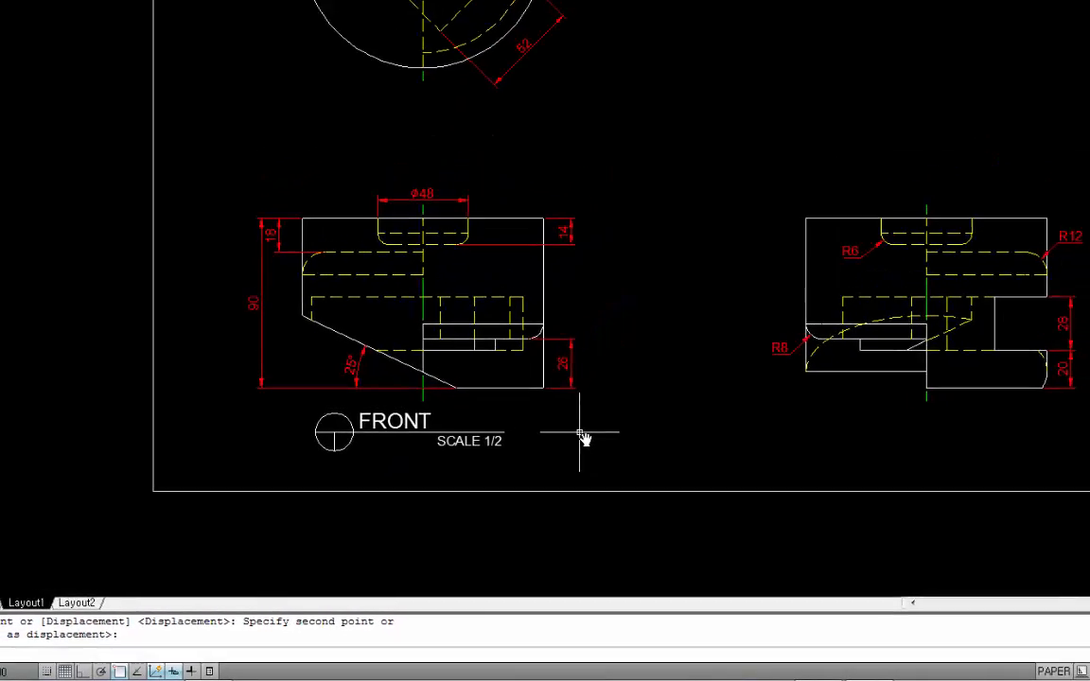
# Step: Copy the title symbol with ortho on, about 84 mm up below the top view and about 137 mm right below the side view
pyautogui.write('co')
pyautogui.press('Return')
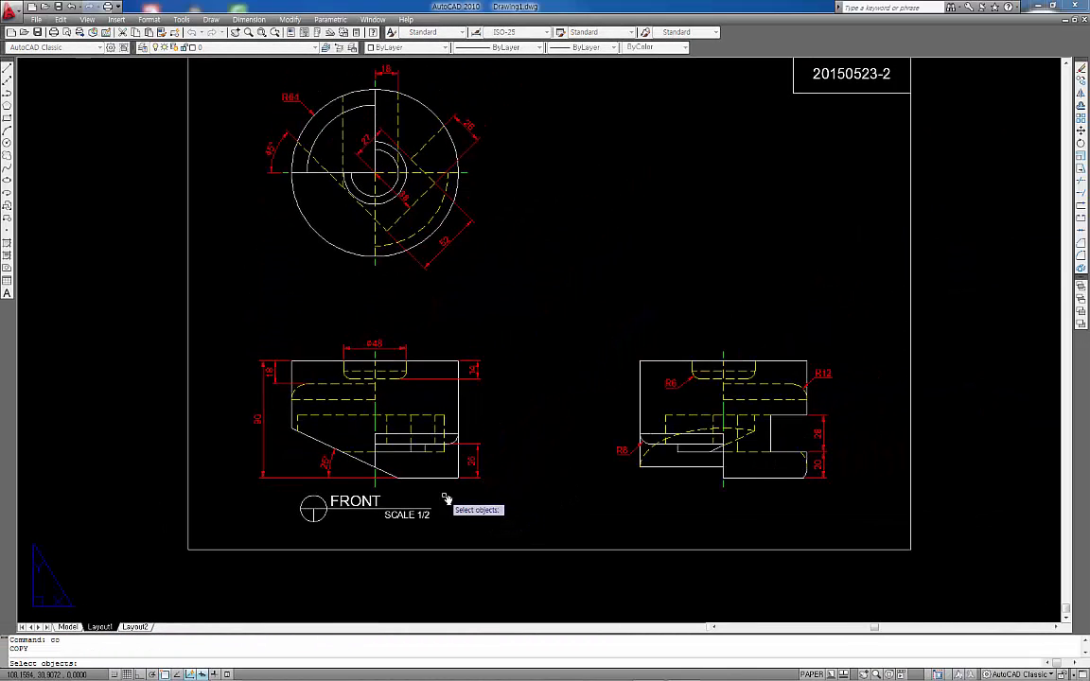
pyautogui.click(446, 498)
pyautogui.click(298, 532)
pyautogui.press('Return')
pyautogui.click(187, 549)
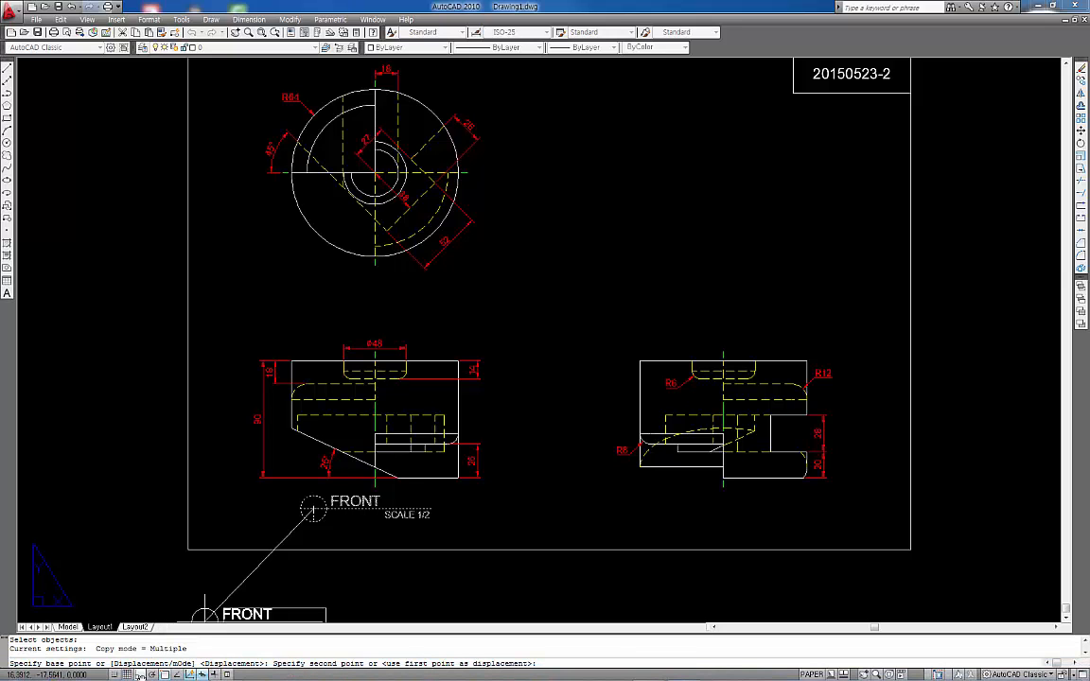
pyautogui.press('F8')
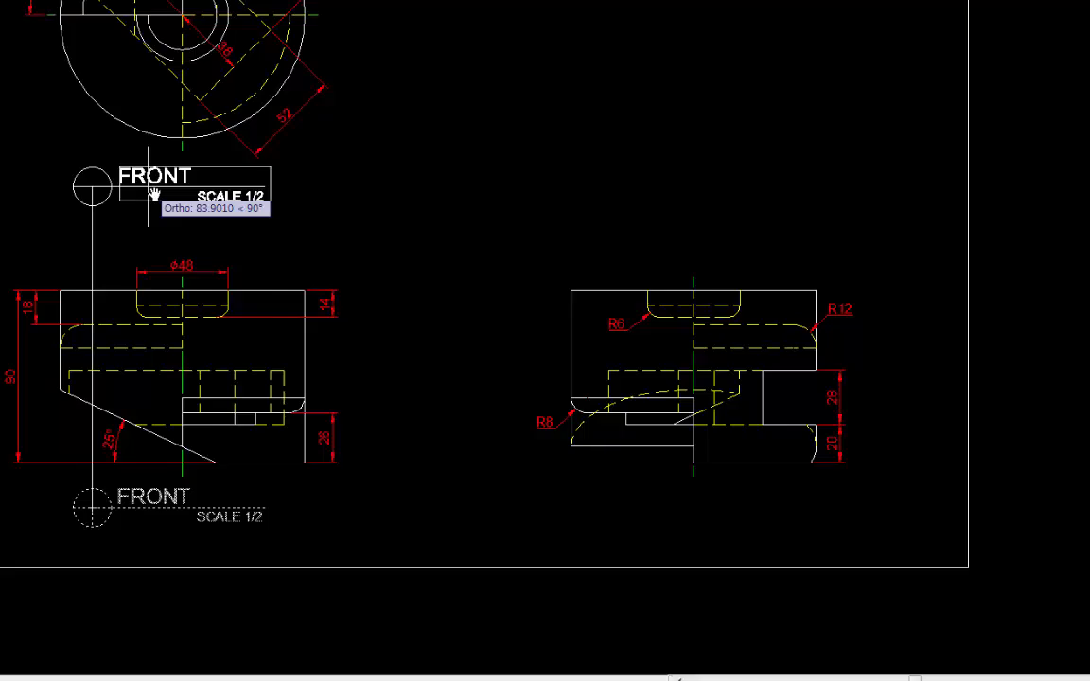
pyautogui.click(153, 194)
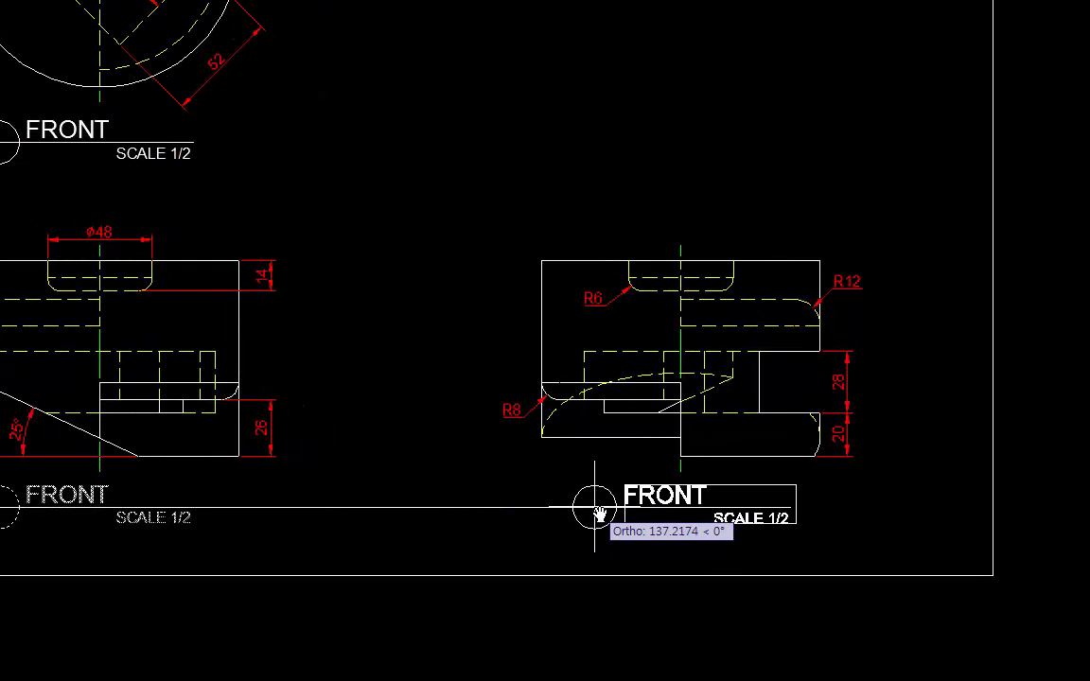
pyautogui.click(598, 512)
pyautogui.press('Return')
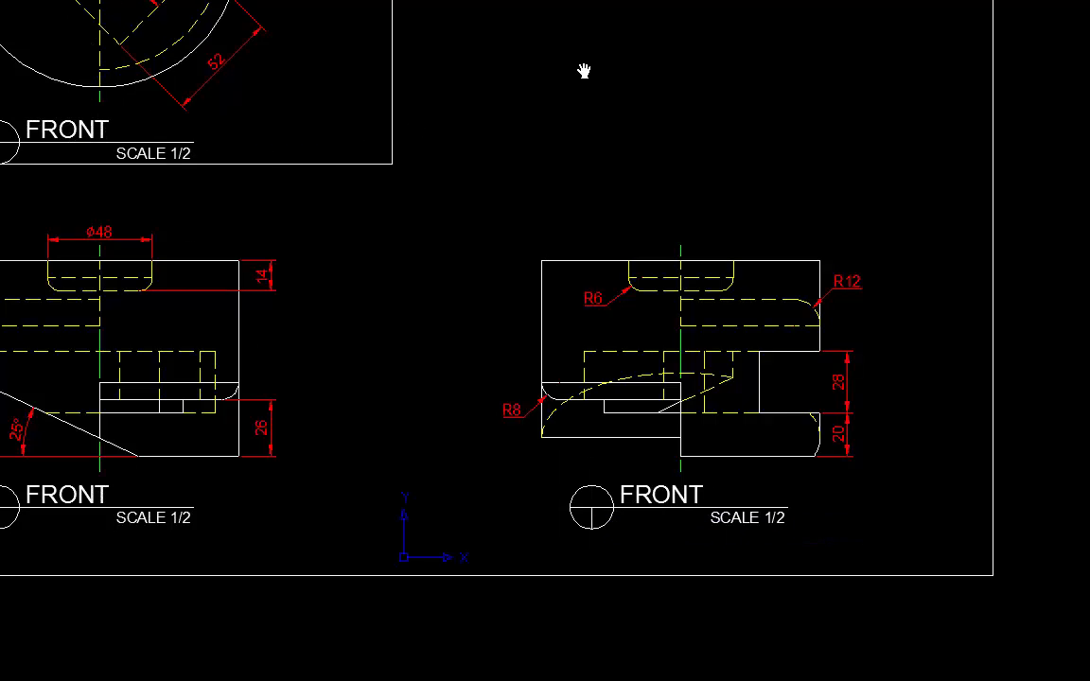
# Step: Change the title text under the top view from FRONT to TOP
pyautogui.click(101, 132)
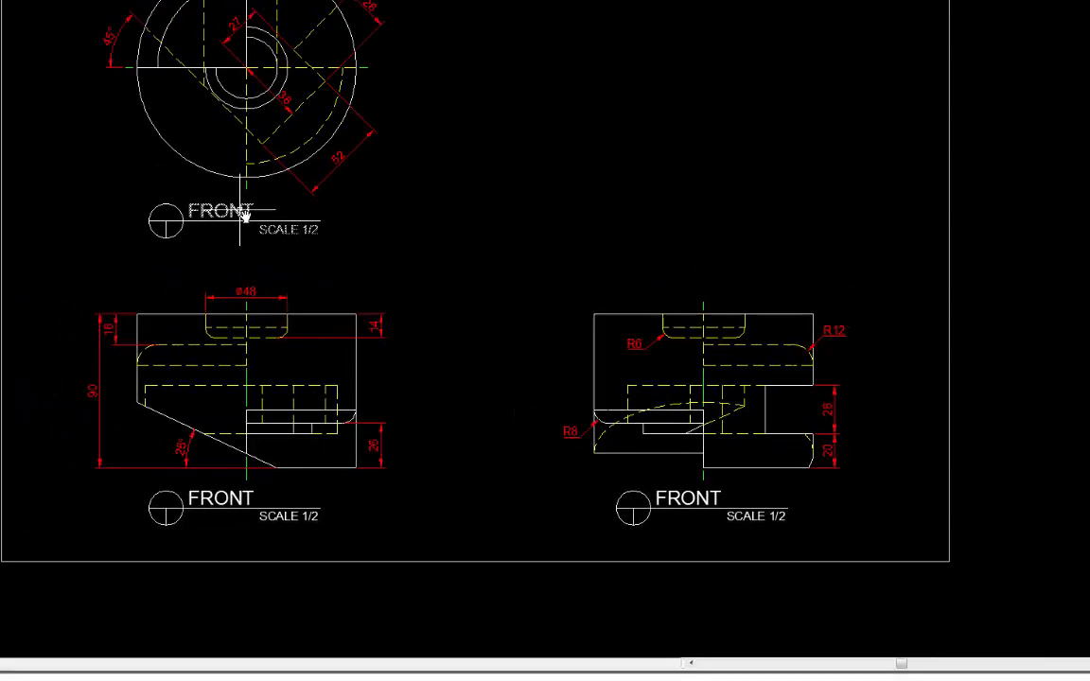
pyautogui.doubleClick(374, 284)
pyautogui.moveTo(379, 285); pyautogui.dragTo(305, 288)
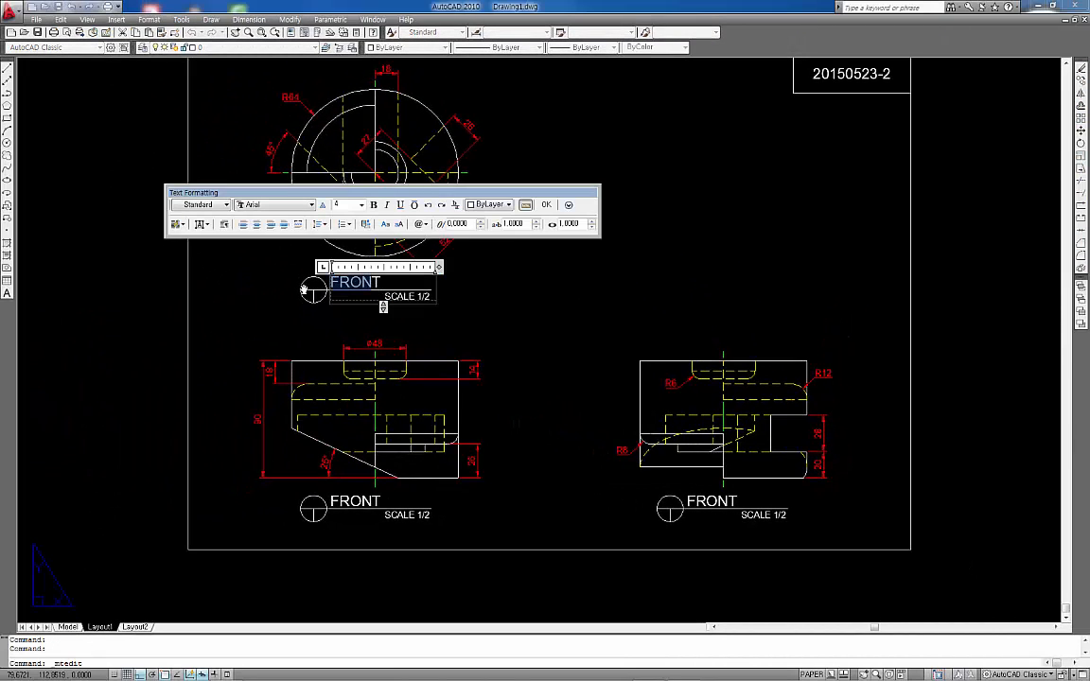
pyautogui.write('T')
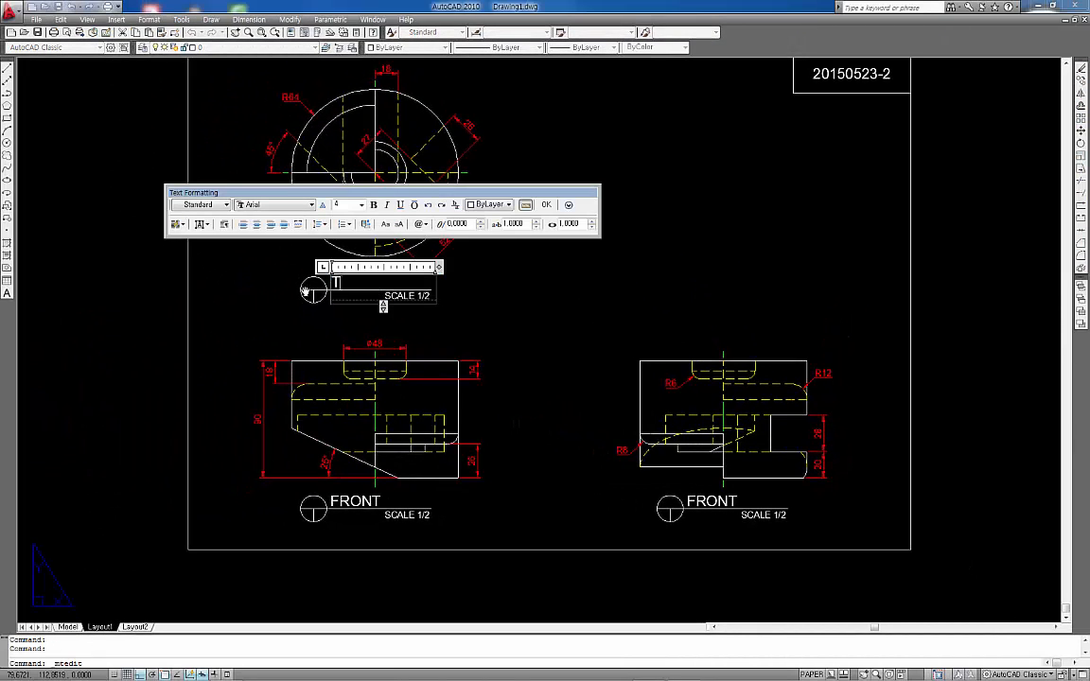
pyautogui.write('OP')
pyautogui.click(549, 388)
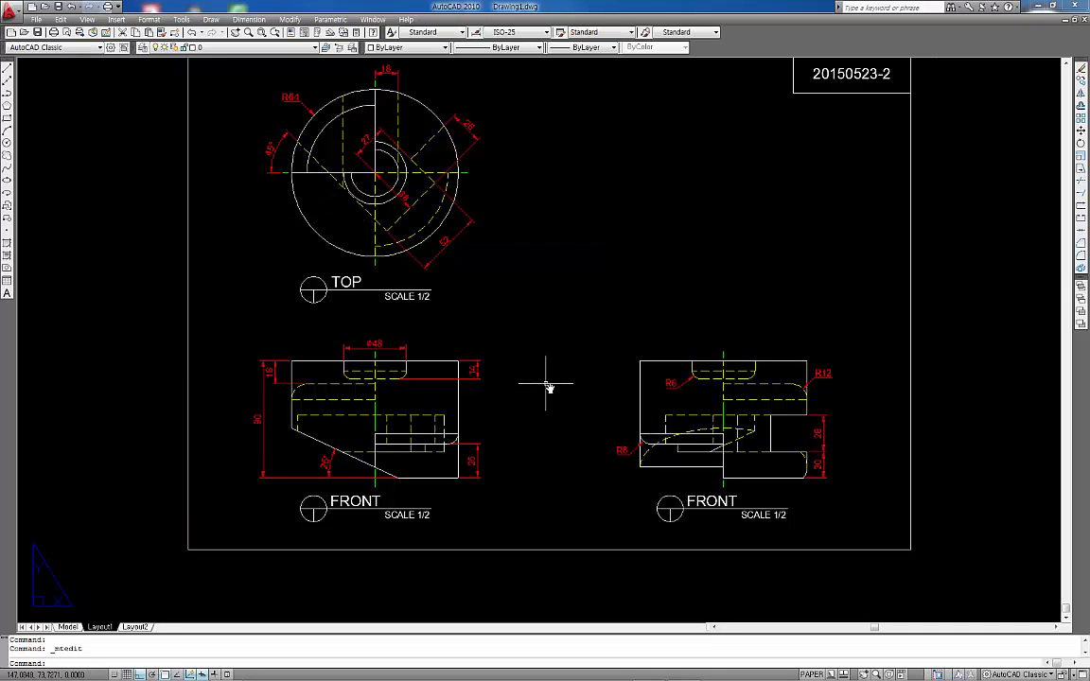
# Step: Change the title text under the side view from FRONT to RIGHT
pyautogui.doubleClick(718, 505)
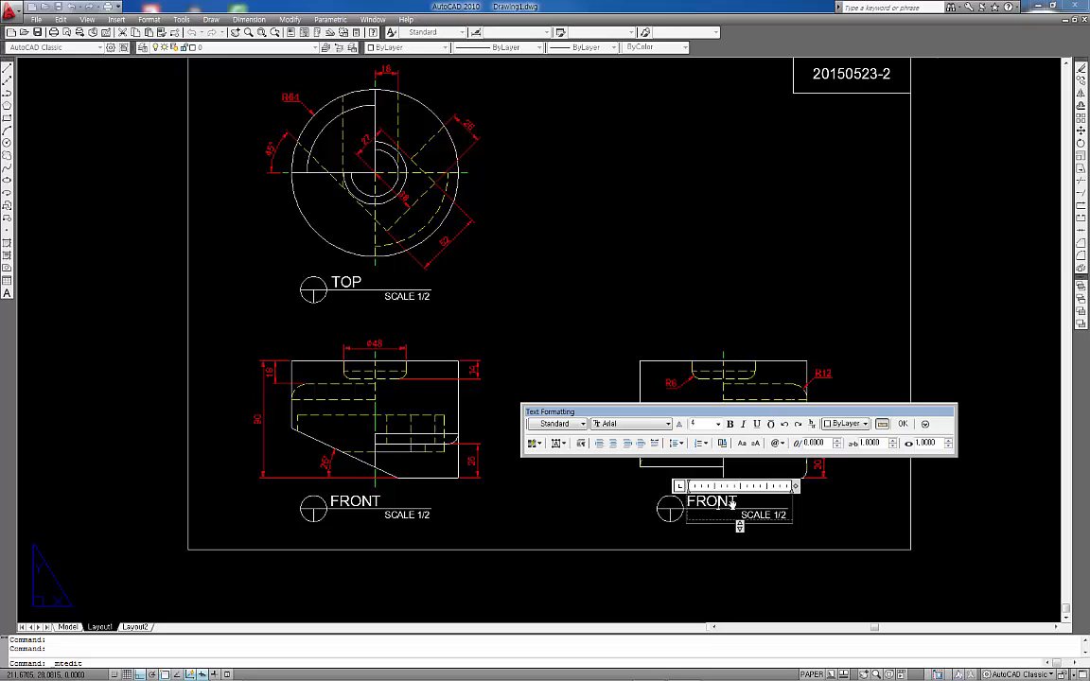
pyautogui.moveTo(732, 506); pyautogui.dragTo(638, 514)
pyautogui.write('RIGHT')
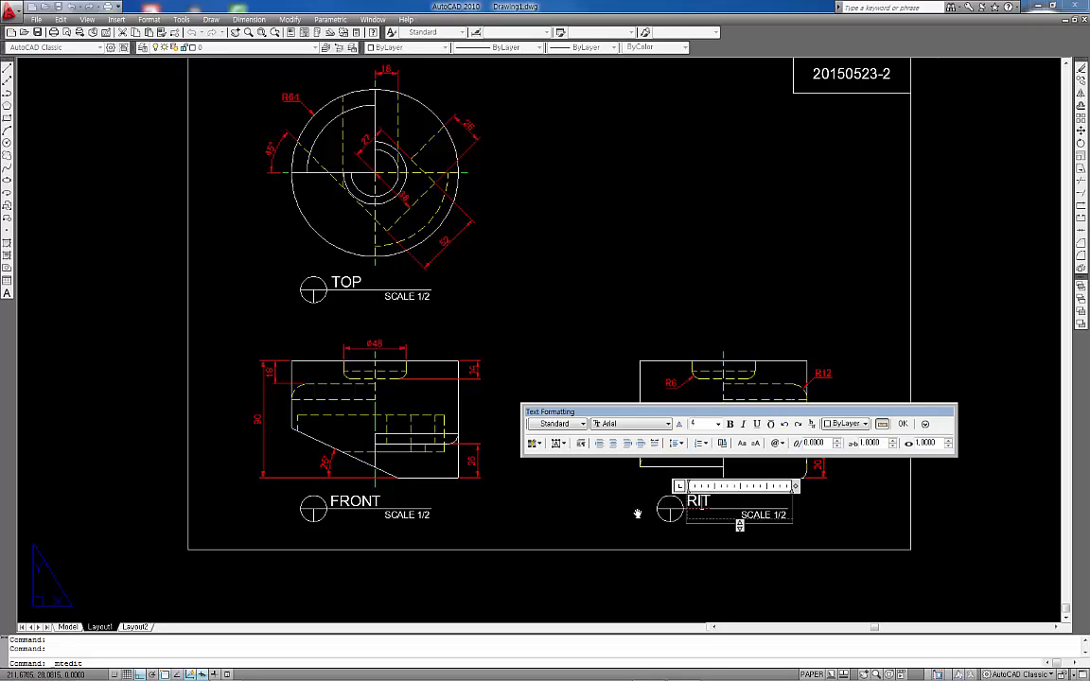
pyautogui.click(584, 512)
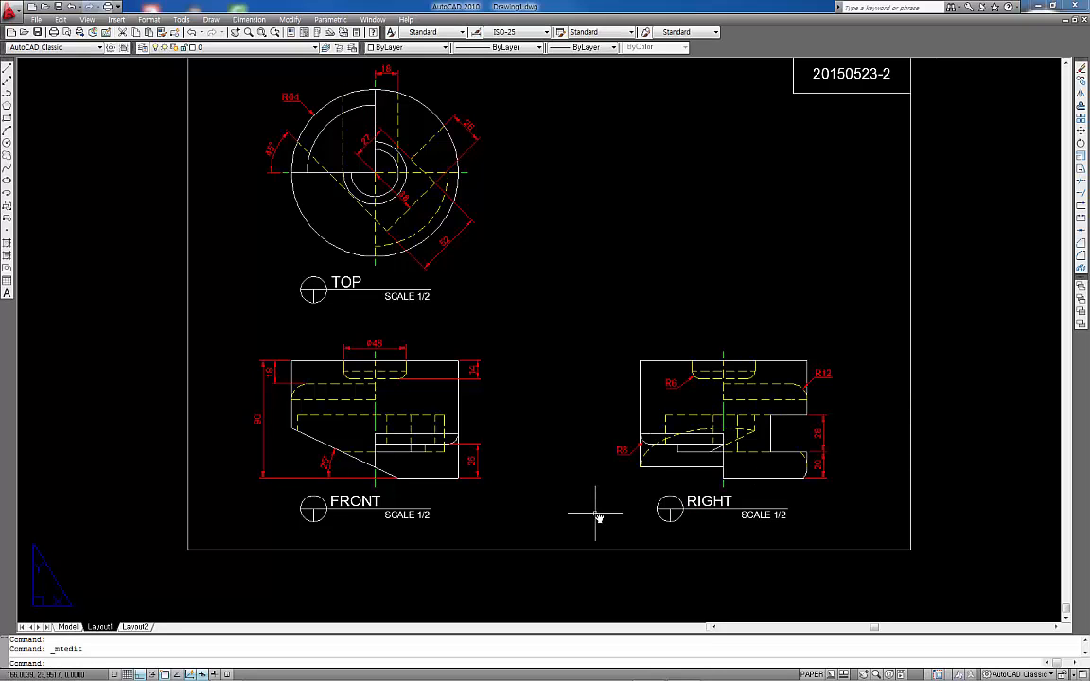
# Step: Zoom to all of the layout to check the complete titled sheet
pyautogui.scroll(-2, 616, 290)
pyautogui.scroll(2, 615, 290)
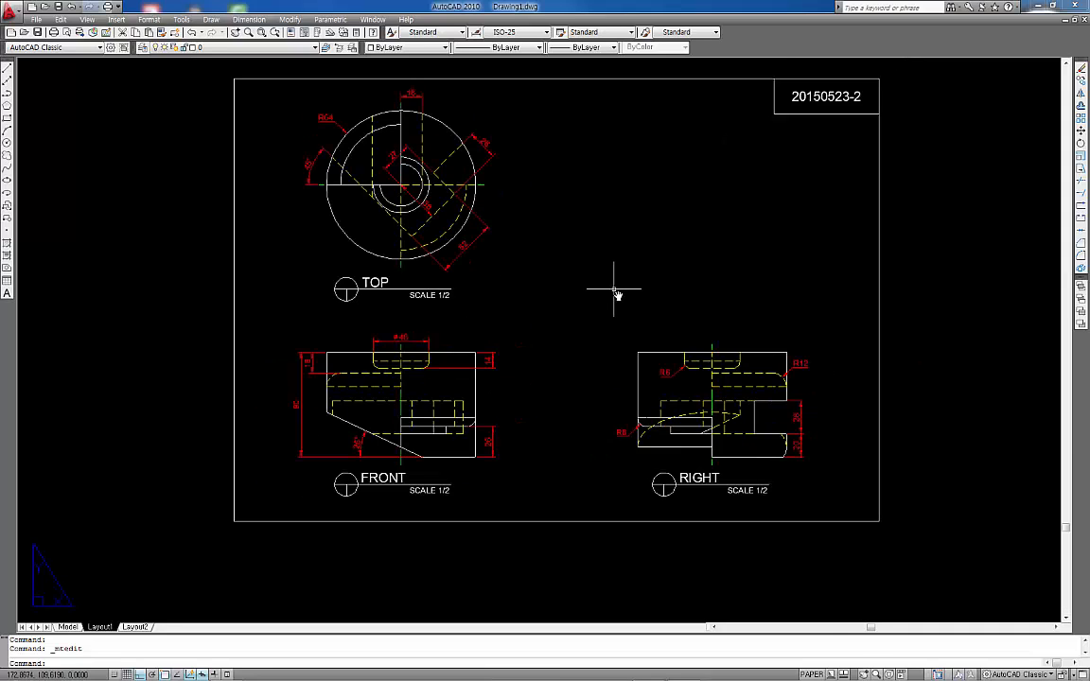
pyautogui.moveTo(616, 291); pyautogui.dragTo(669, 265, button='middle')
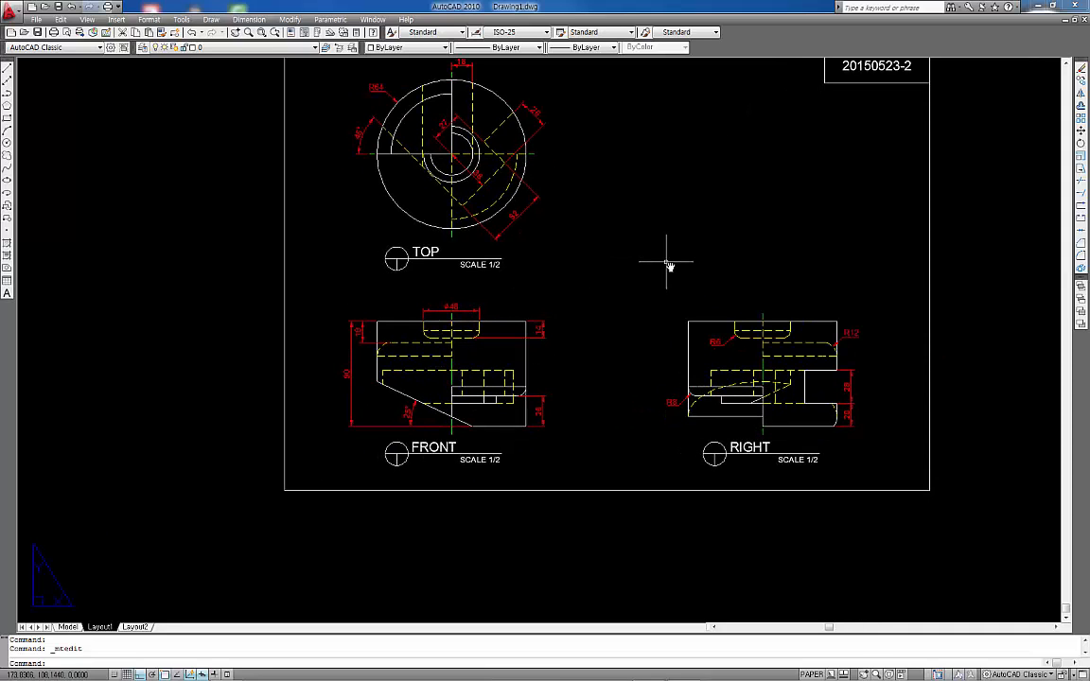
pyautogui.write('z')
pyautogui.press('Return')
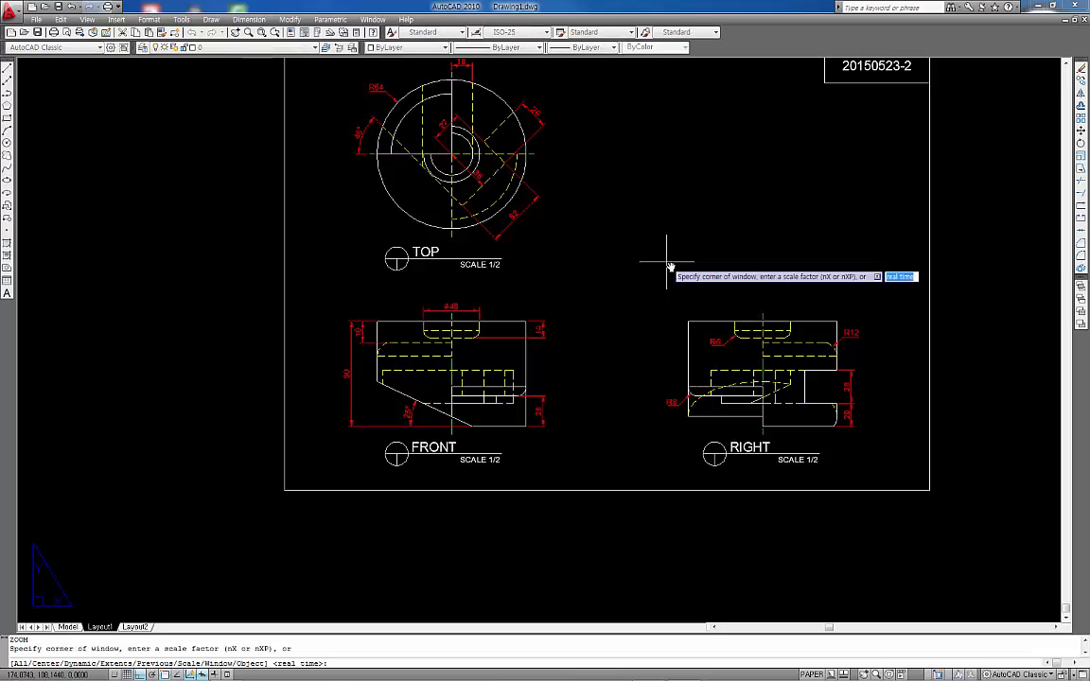
pyautogui.write('a')
pyautogui.press('Return')
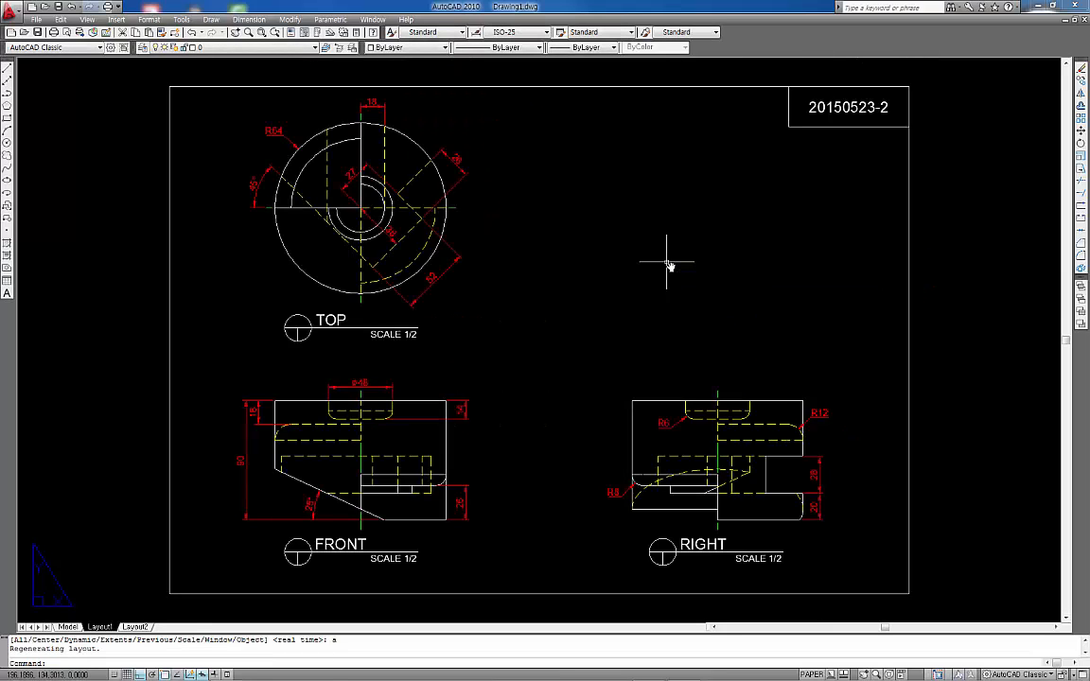